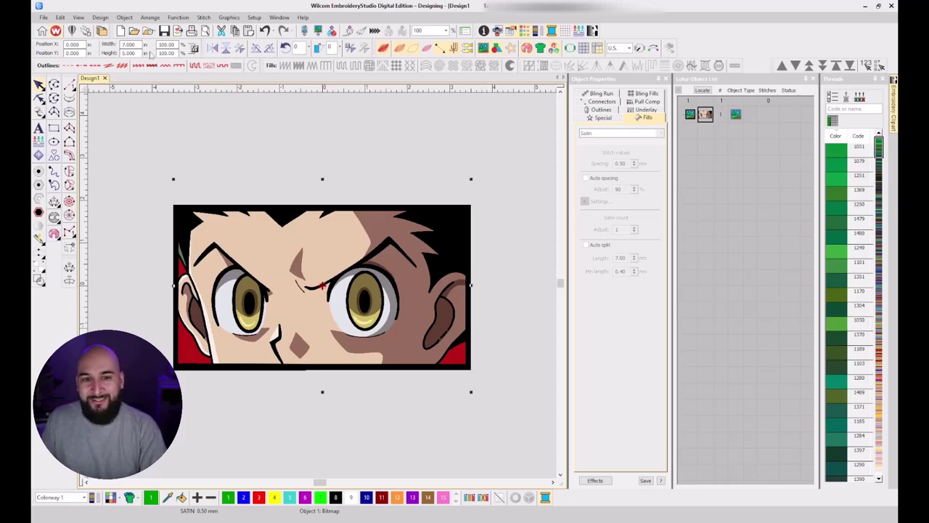
Resize the anime eyes bitmap to 6.8 in wide and 3.2 in high, and lock it.
left_click_drag(138, 45, 89, 45)
type("6")
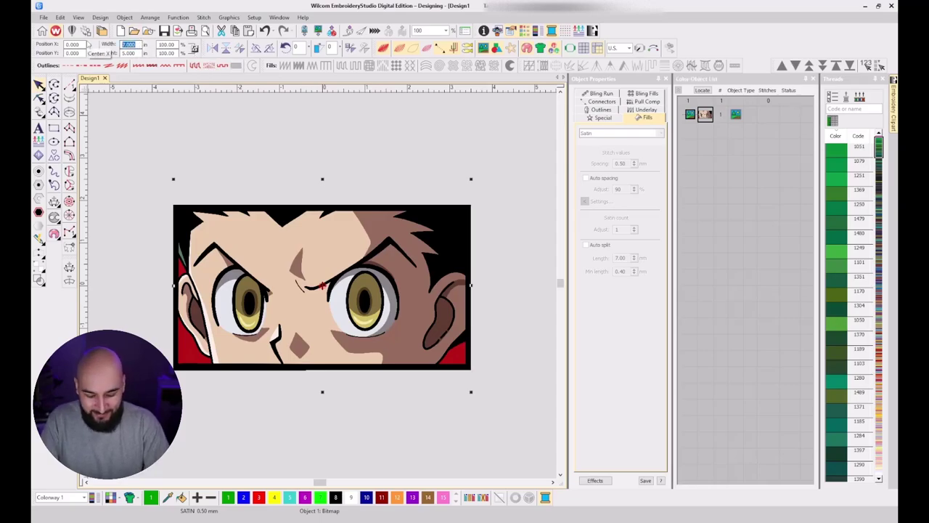
type(".8")
key("Tab")
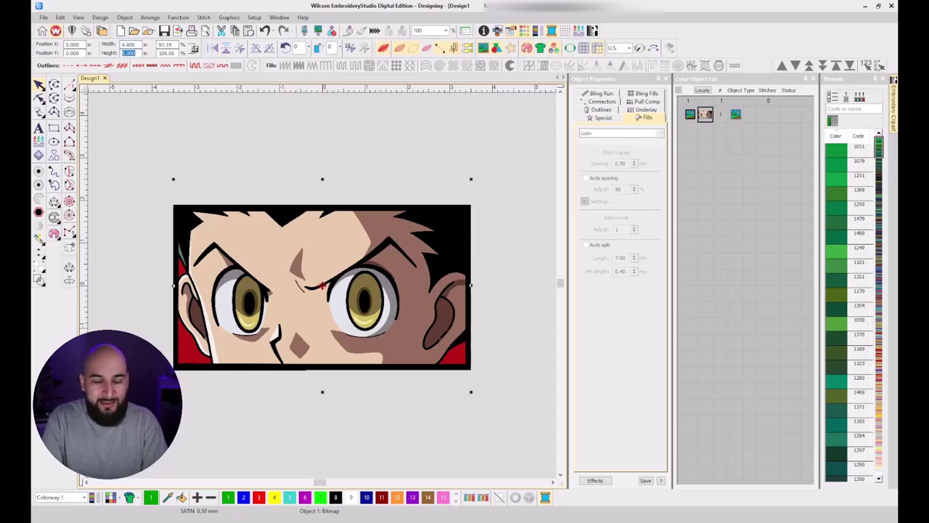
type("3.2")
key("Return")
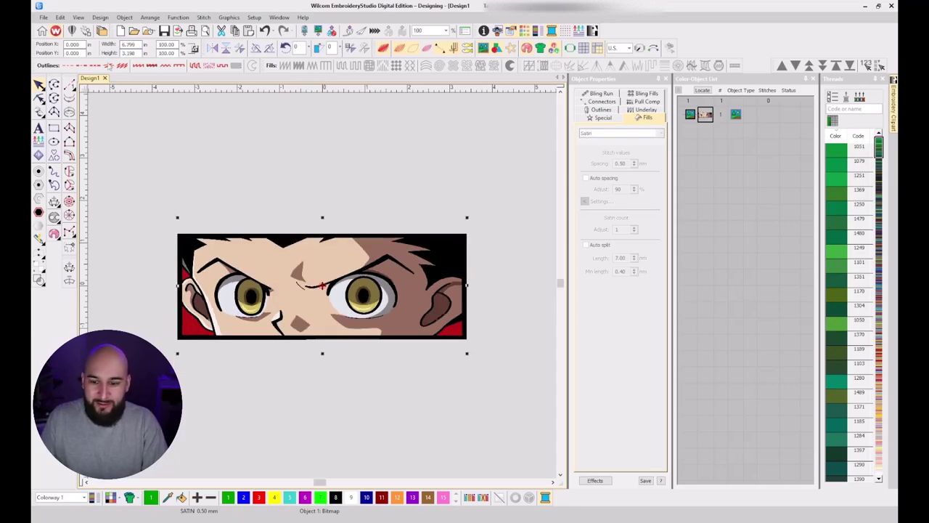
key("k")
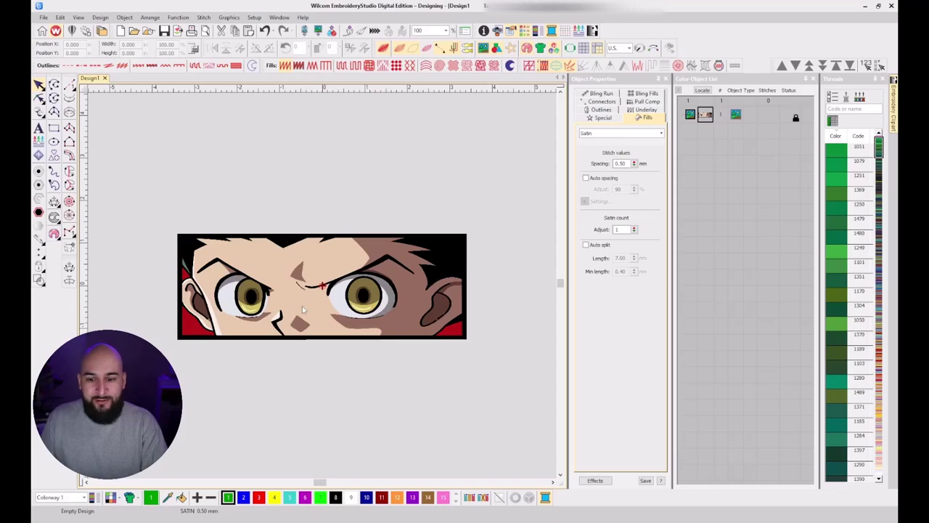
Save the design as "the lil homie gon" in the My Designs folder.
scroll(305, 312, "up", 2)
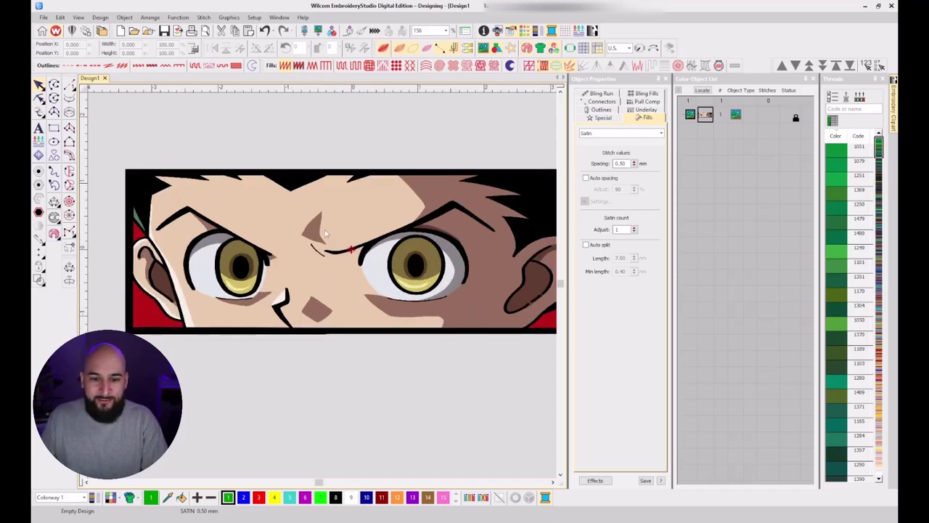
key("ctrl+s")
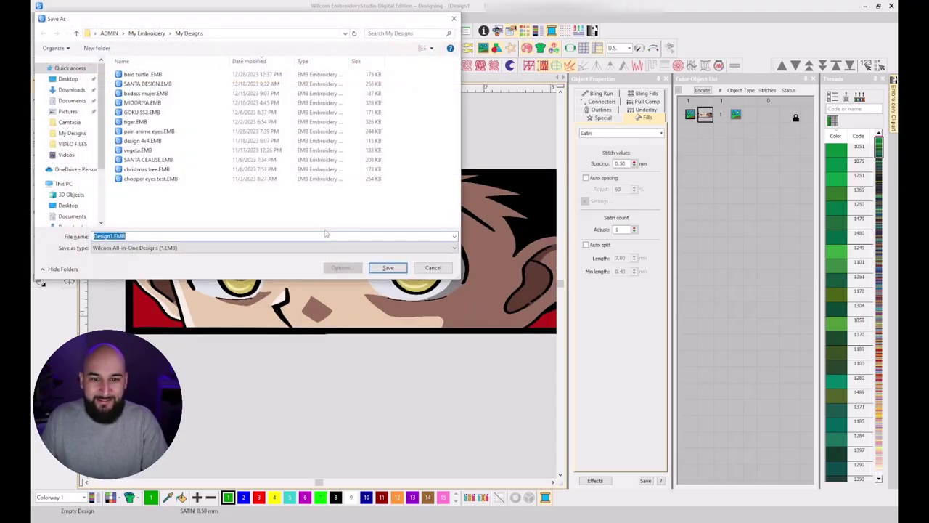
type("the lil hom")
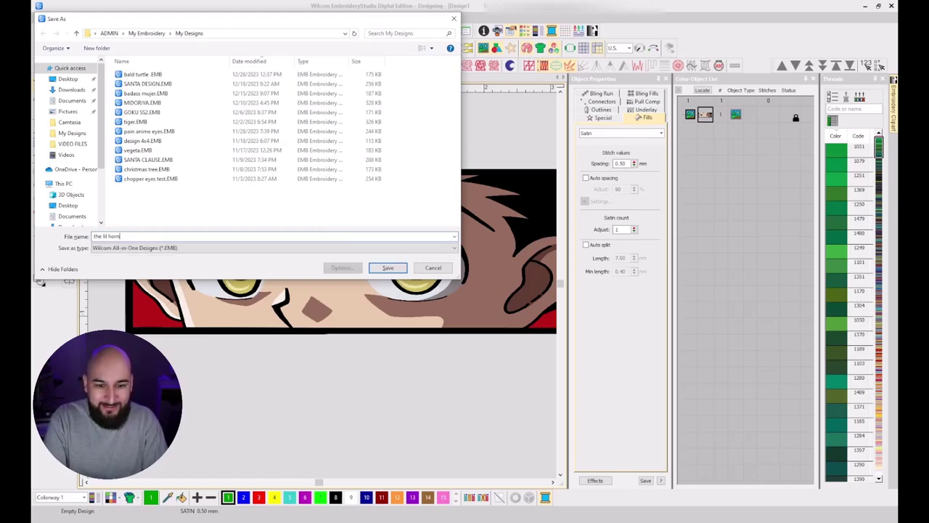
type("ie g")
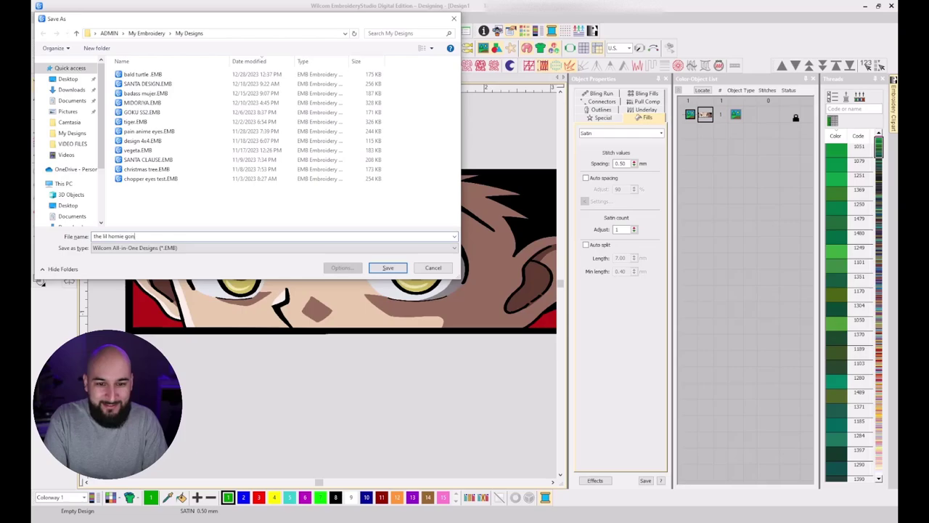
type("on")
key("Return")
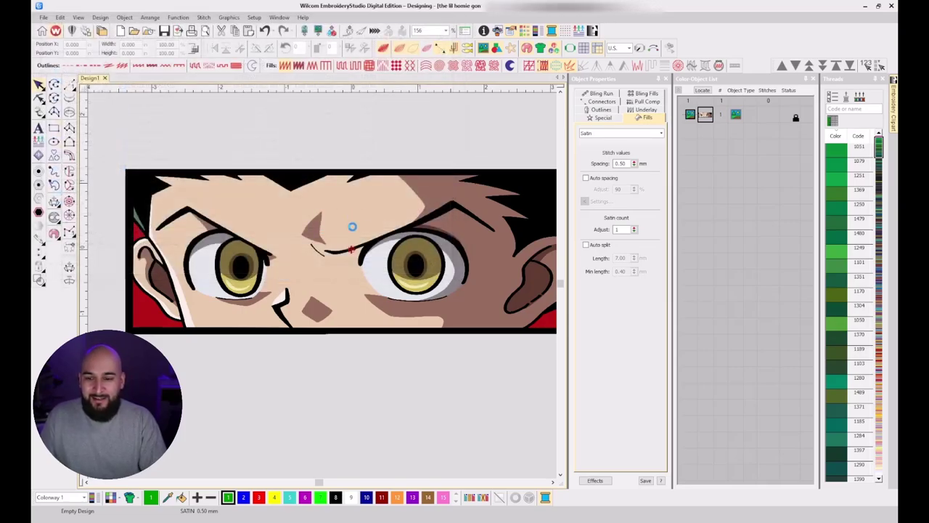
Draw a rectangle about 6.8 by 2.5 in around the artwork's edge and convert it to a satin outline.
scroll(350, 223, "down", 2)
scroll(322, 285, "up", 2)
scroll(368, 311, "down", 1)
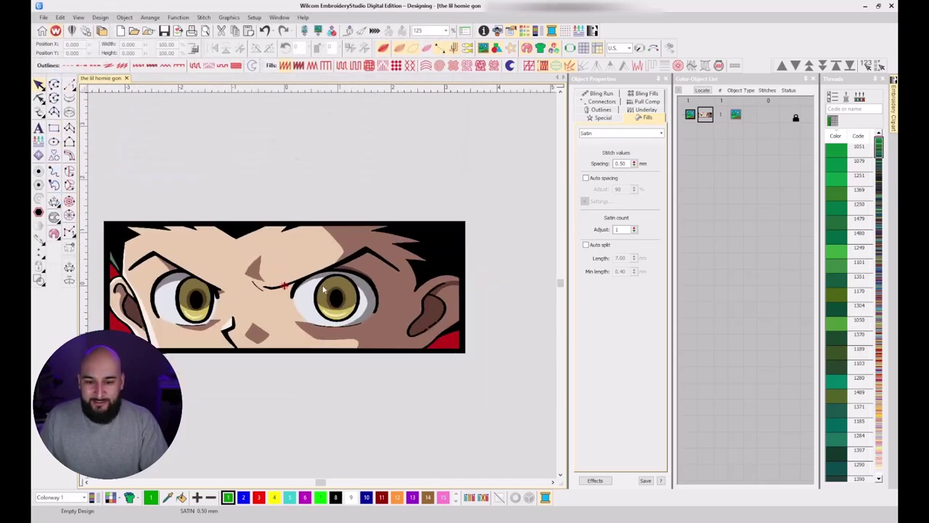
left_click(54, 128)
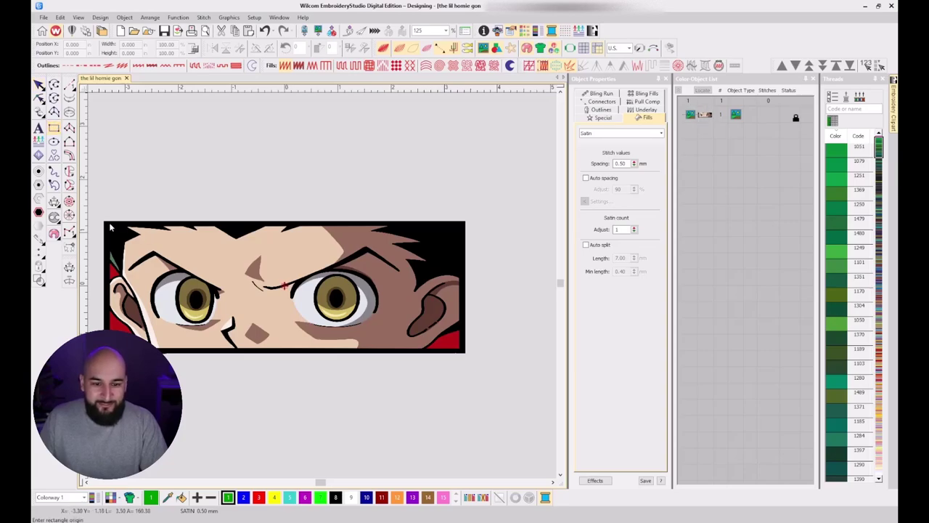
left_click(104, 221)
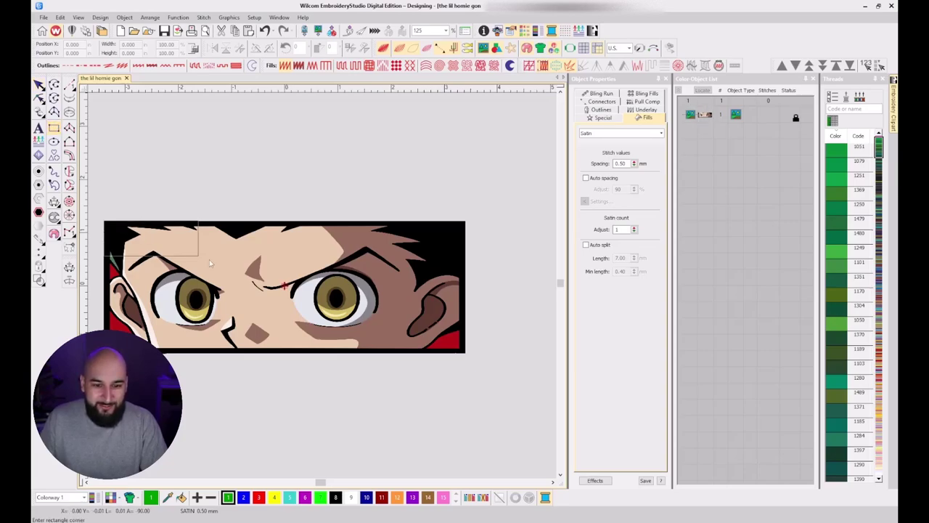
left_click(466, 356)
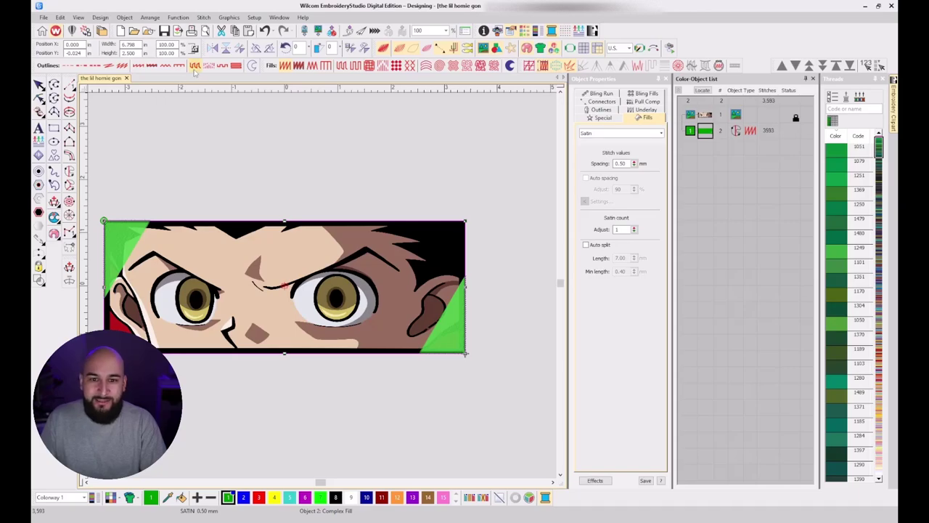
left_click(136, 65)
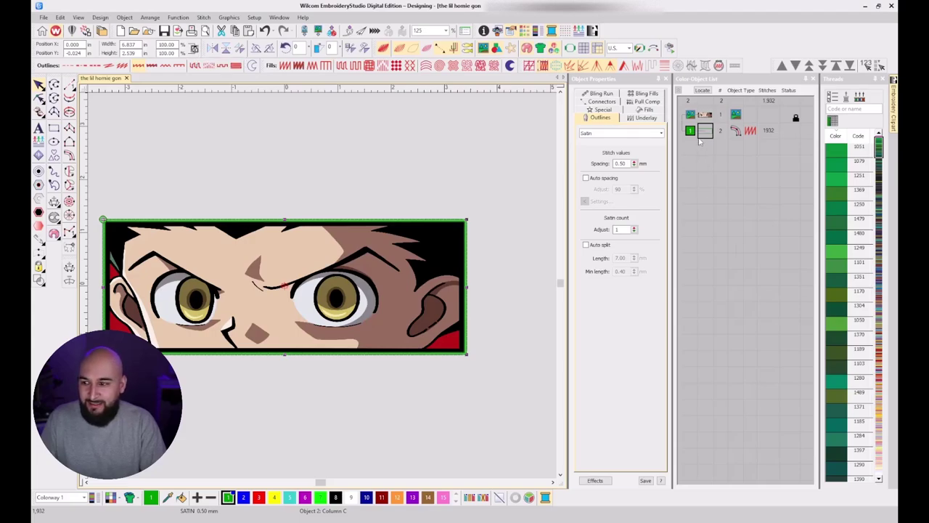
Set the rectangular border's satin stitch spacing to 0.38 mm.
left_click(622, 163)
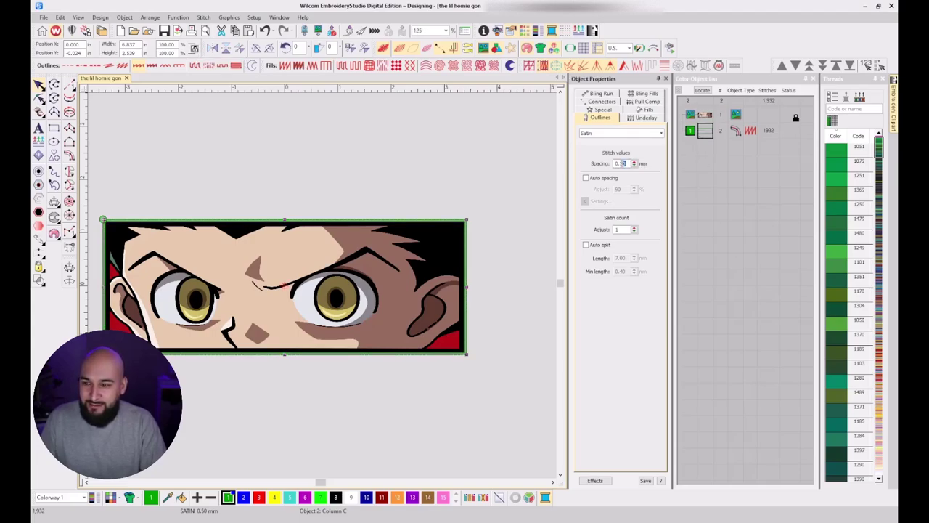
type("0.38")
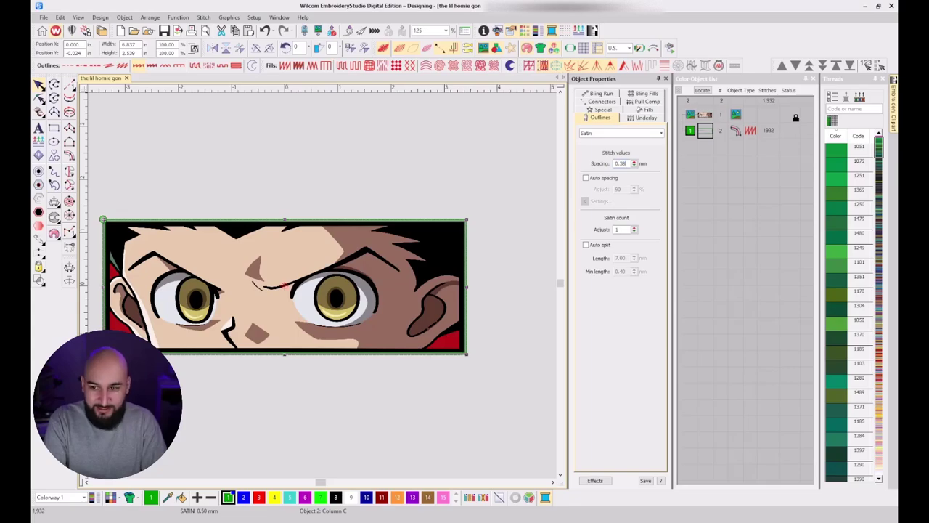
key("Return")
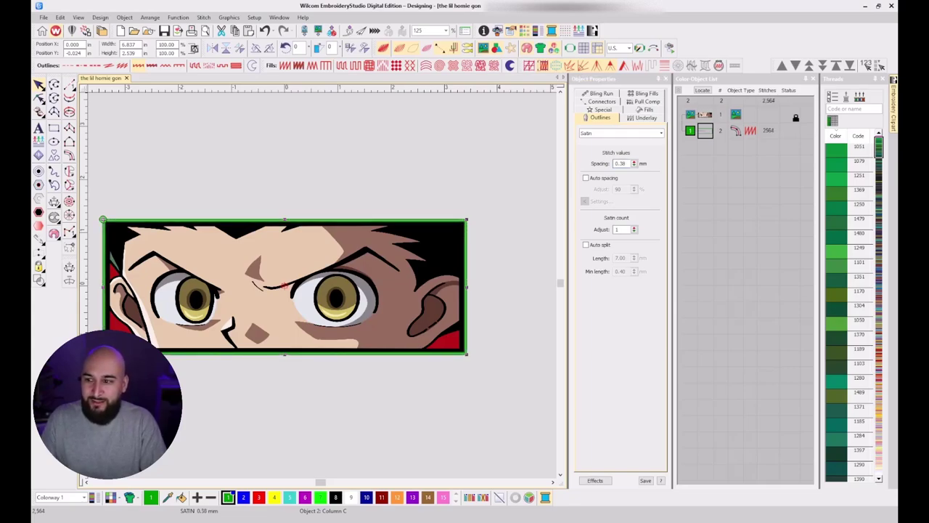
Switch the measurement units to Metric and set the border's column width to 3 mm.
left_click(612, 111)
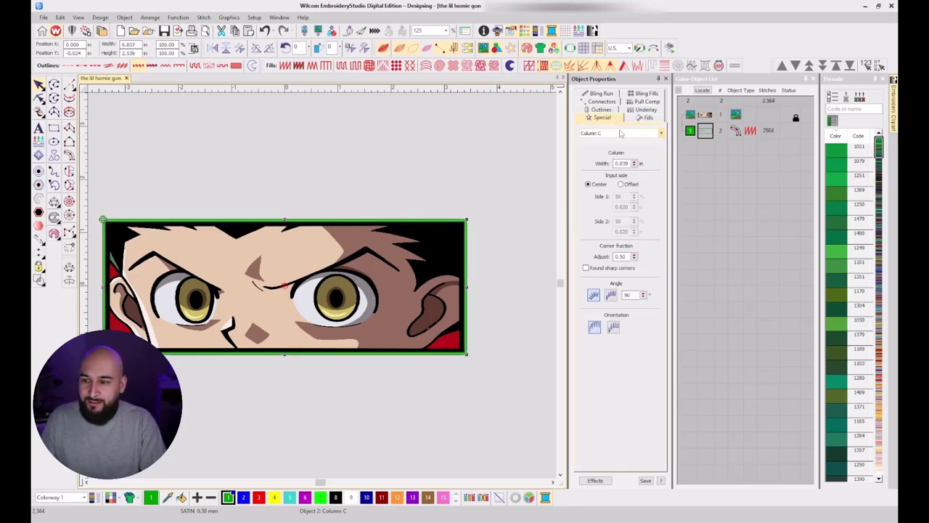
left_click(629, 48)
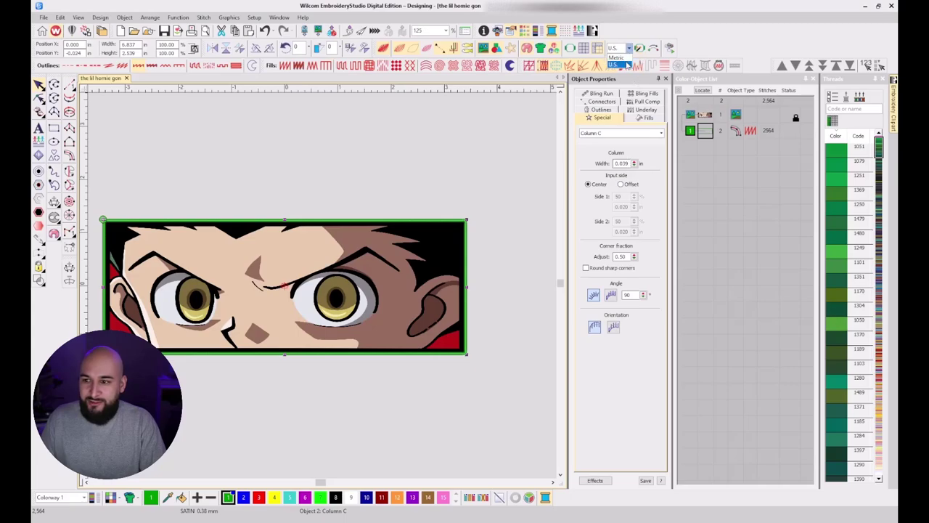
left_click(621, 64)
left_click_drag(629, 163, 609, 163)
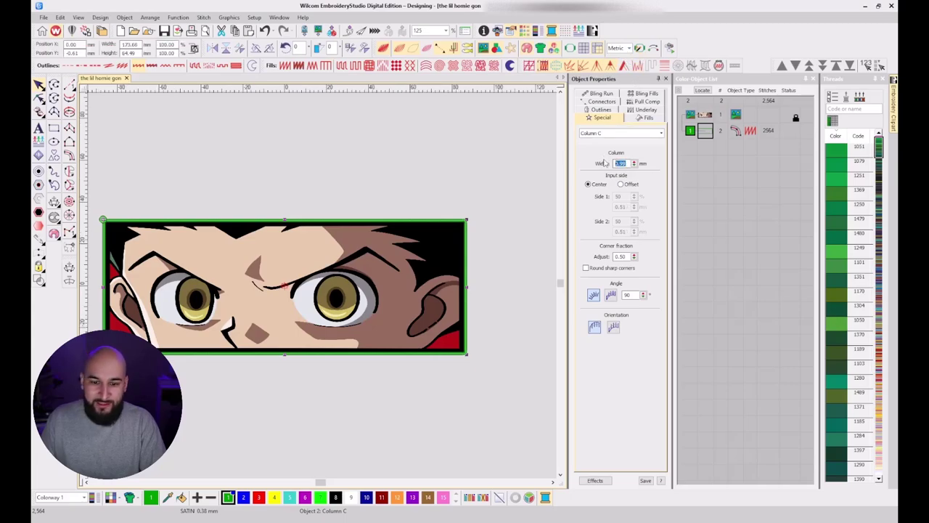
type("3")
key("Return")
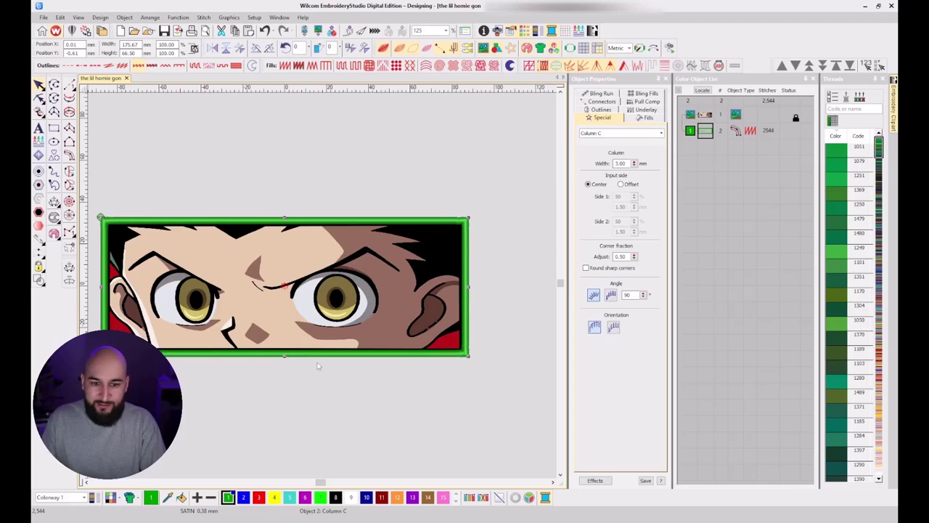
scroll(328, 283, "up", 1)
scroll(343, 267, "up", 1)
scroll(348, 267, "down", 1)
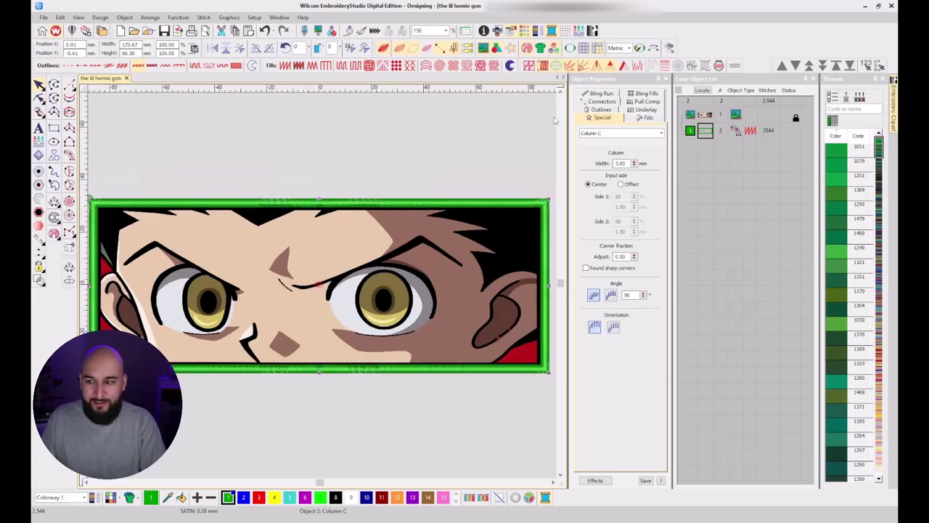
Enable two underlays for the border, with Edge run as the first and Zigzag as the second.
left_click(637, 109)
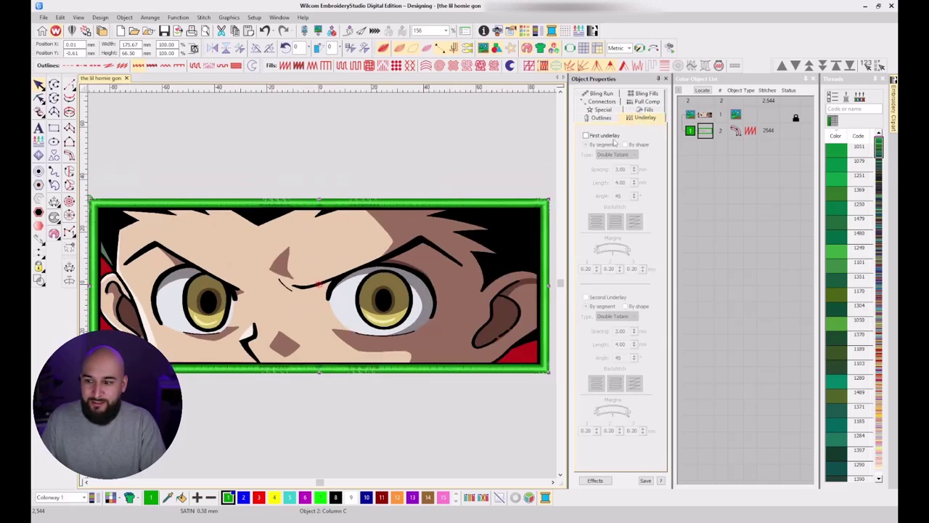
left_click(615, 155)
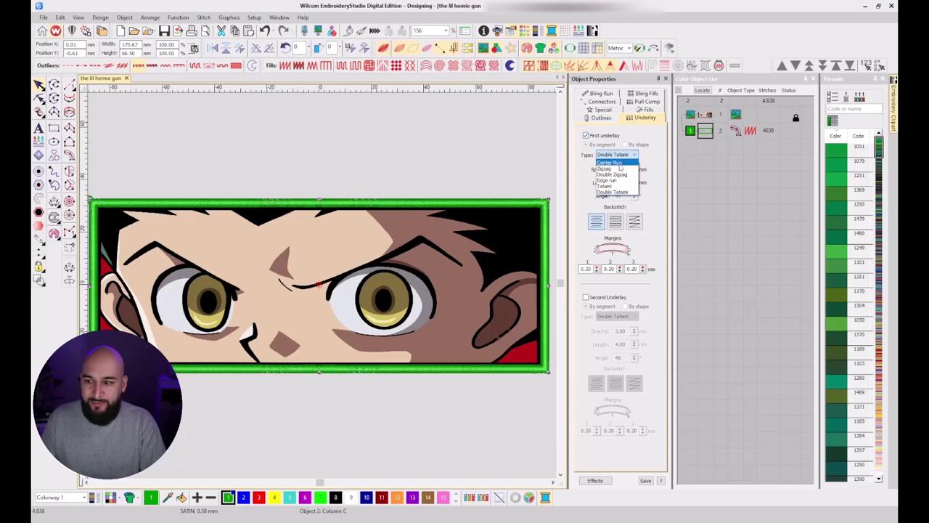
left_click(615, 180)
left_click(606, 297)
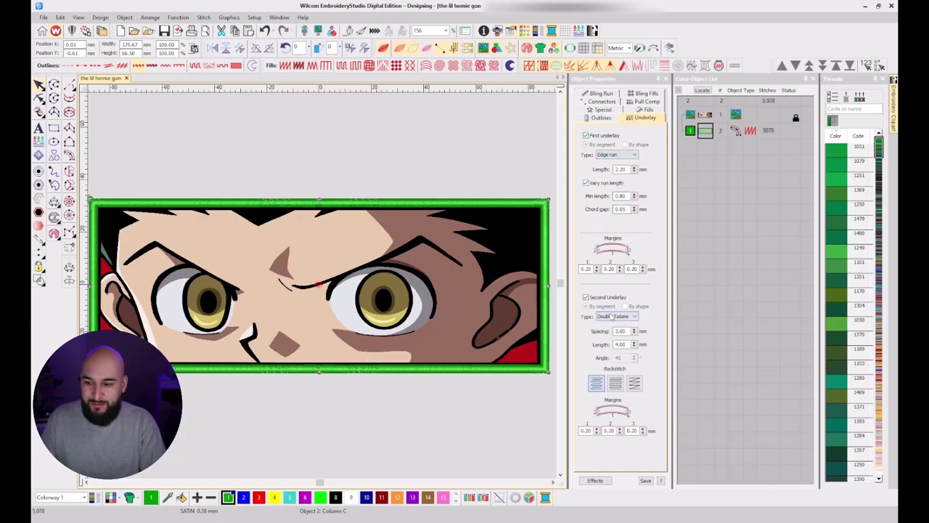
left_click(613, 317)
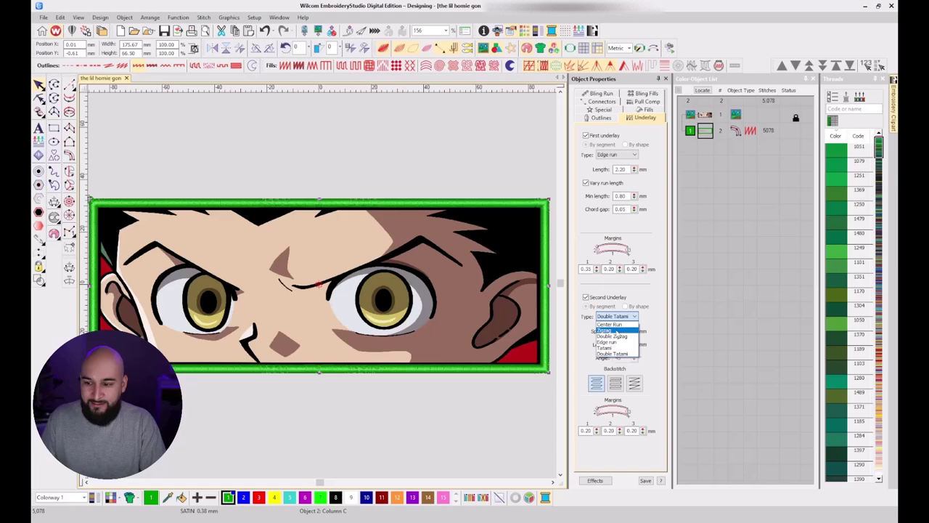
left_click(617, 330)
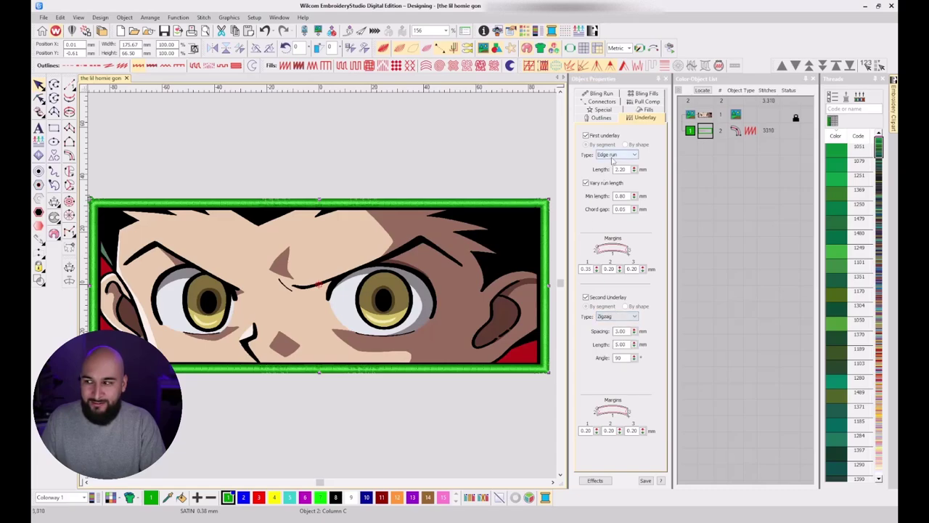
left_click(305, 173)
Recolor the green rectangular border with red thread color 3.
scroll(323, 284, "down", 3)
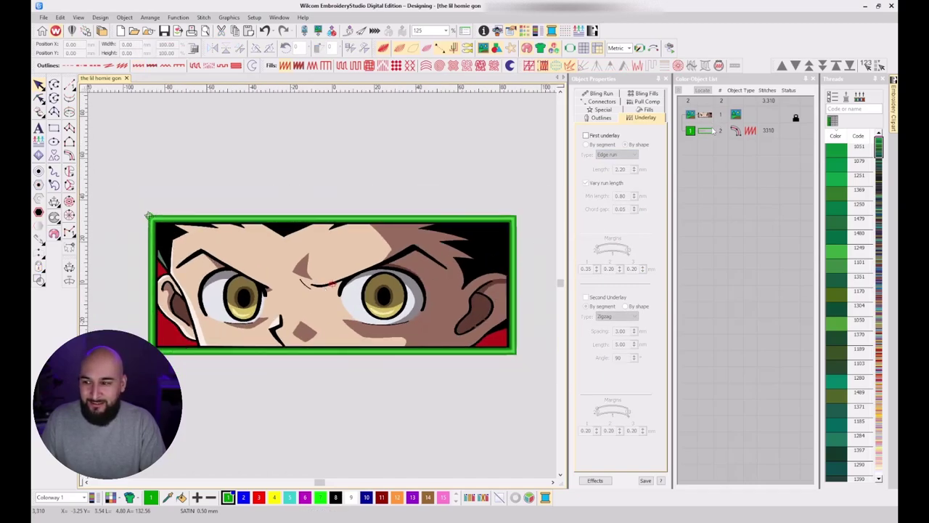
left_click(148, 217)
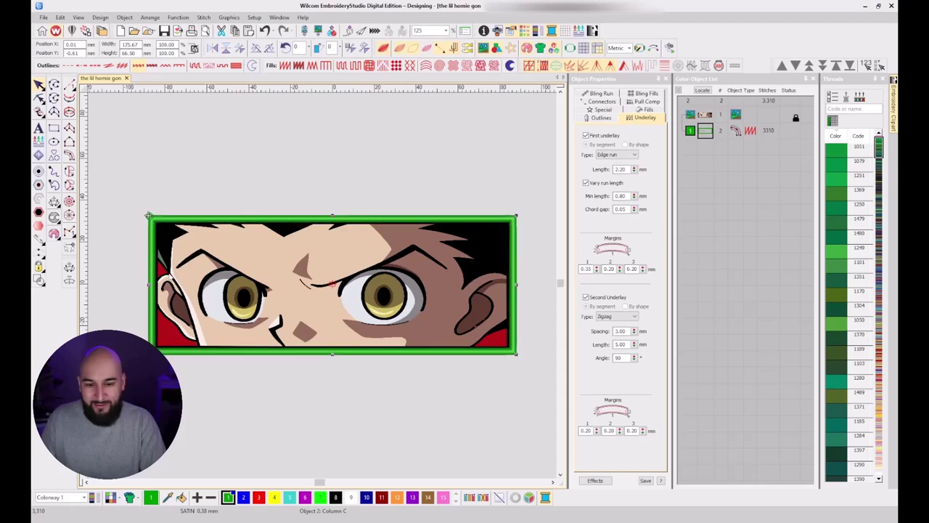
left_click(257, 498)
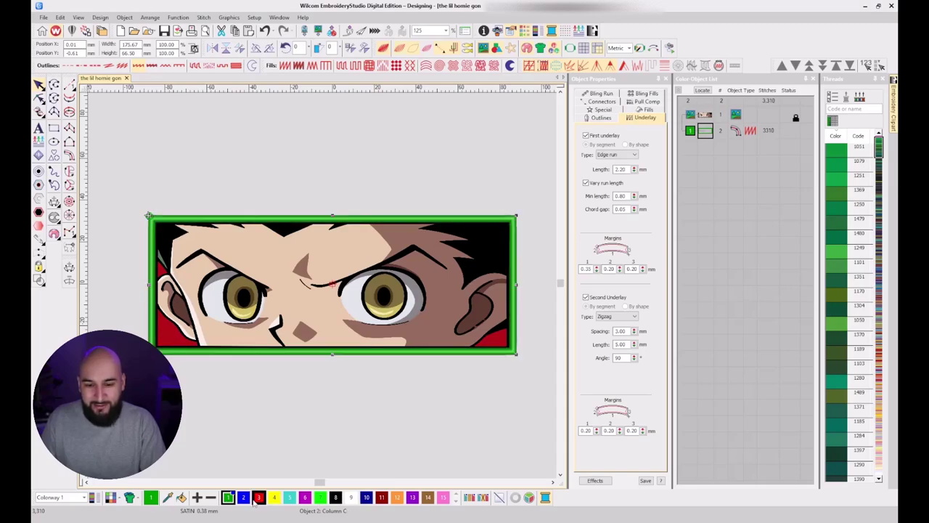
left_click(307, 433)
Lock the red rectangular satin border and hide it from the artwork.
left_click(712, 129)
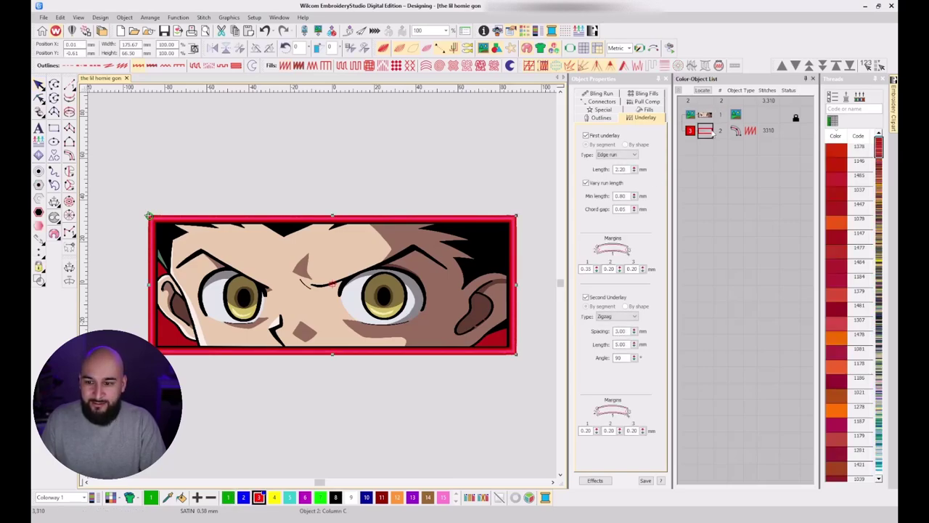
scroll(366, 230, "up", 4)
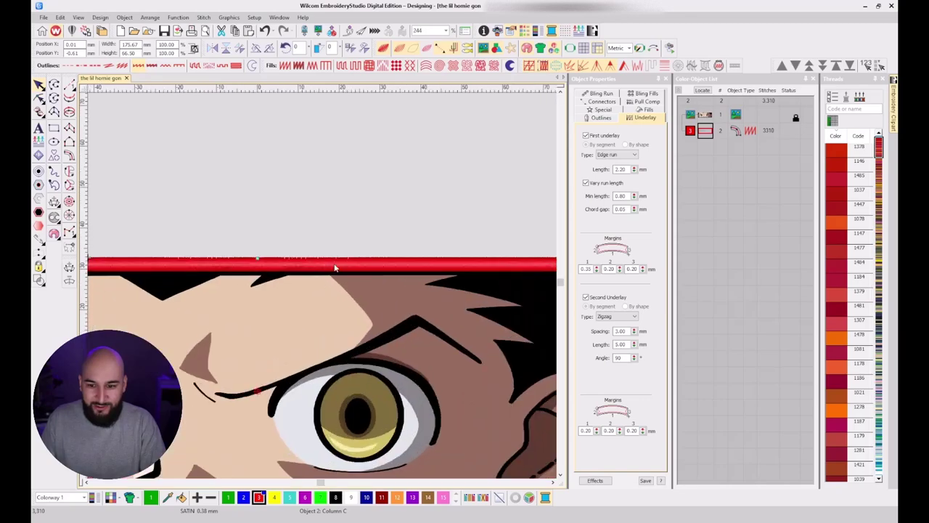
scroll(335, 268, "down", 4)
scroll(362, 266, "up", 2)
scroll(374, 264, "down", 2)
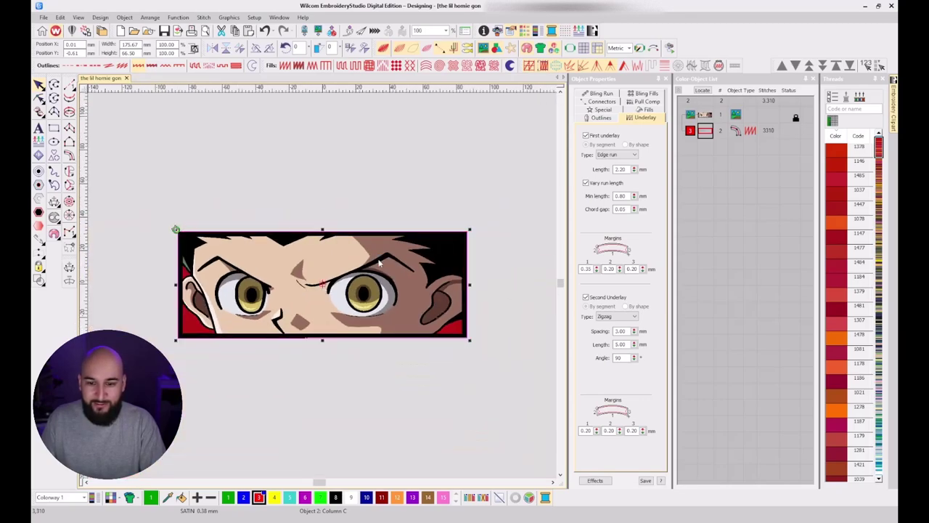
left_click(710, 131)
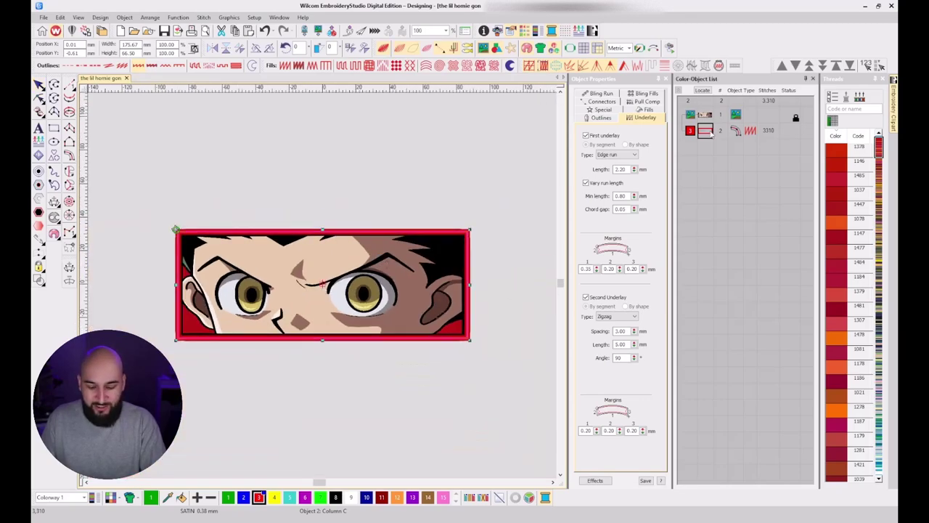
right_click(710, 131)
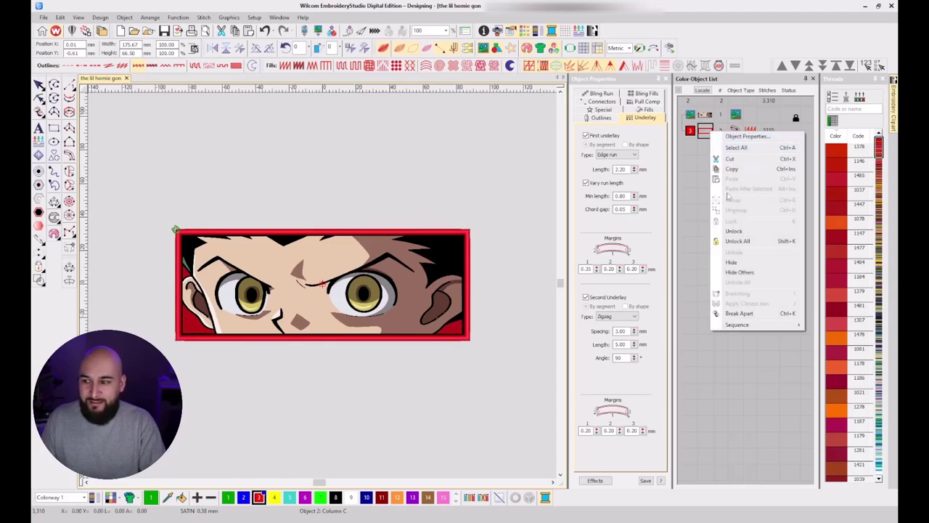
left_click(729, 264)
Begin a Complex Fill outline for the small red patch above the ear at the far left, tracing its curved lower edge to the inner tip.
scroll(322, 286, "up", 3)
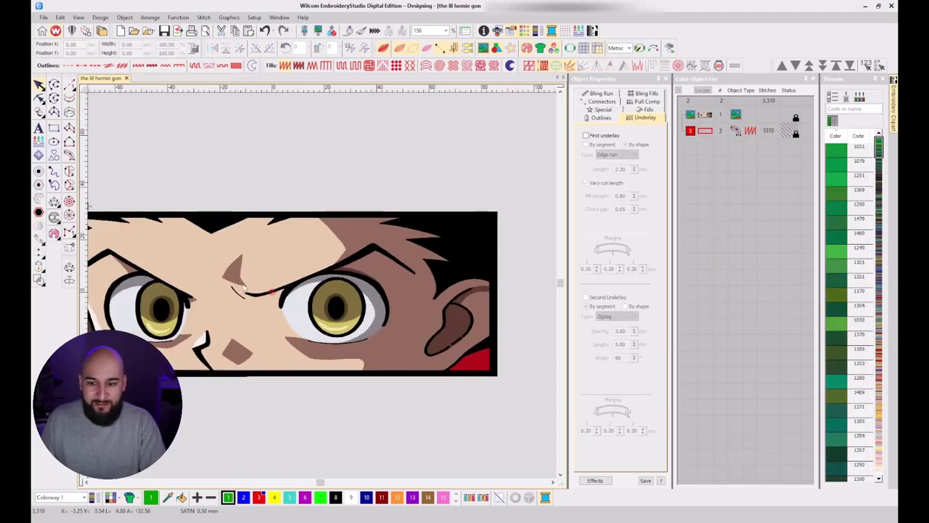
scroll(323, 287, "down", 2)
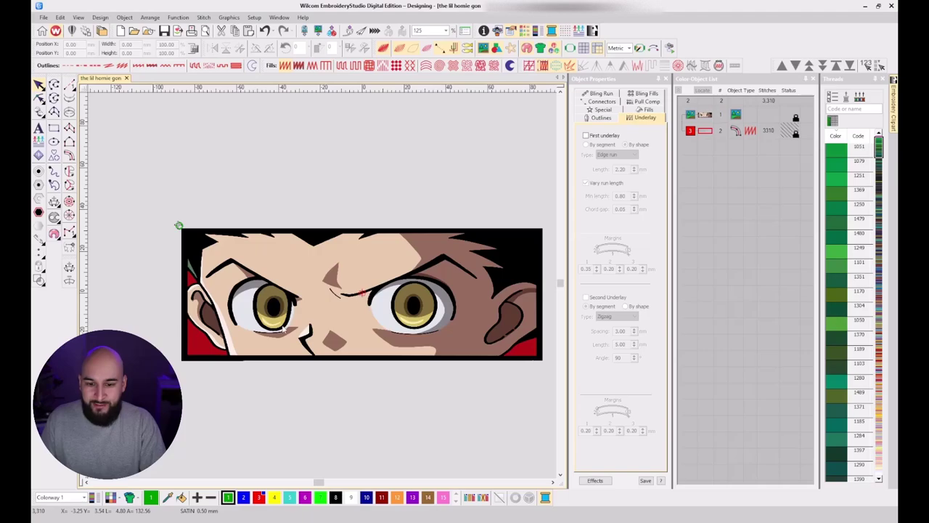
scroll(285, 325, "down", 1)
scroll(372, 269, "up", 1)
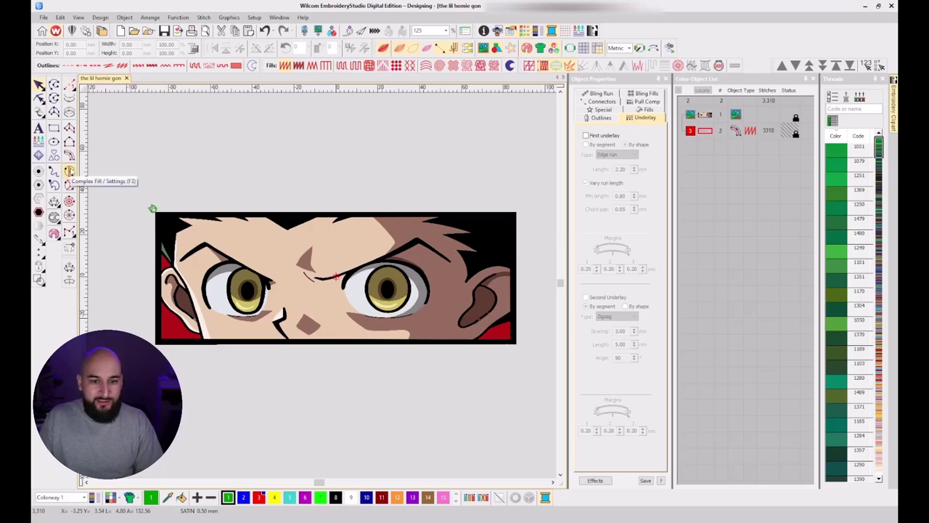
left_click(69, 171)
scroll(322, 289, "up", 6)
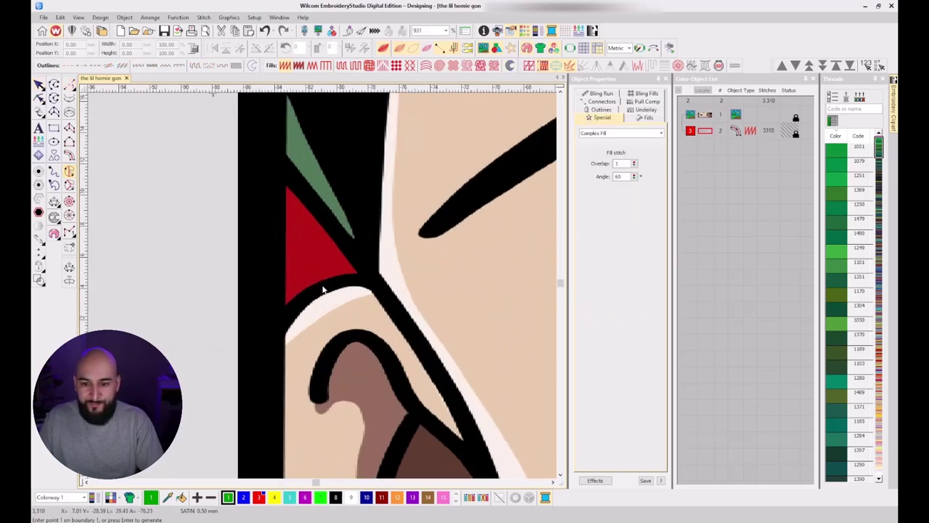
left_click(262, 347)
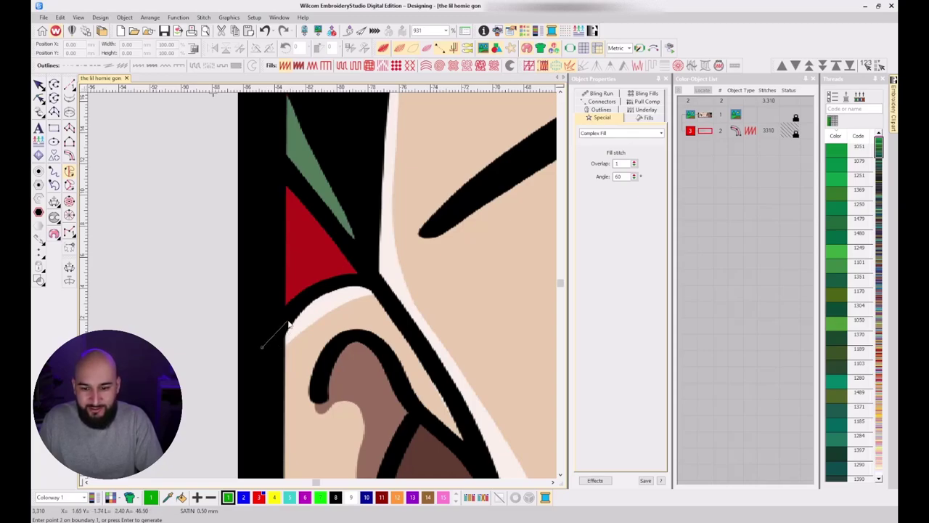
left_click(288, 317)
left_click(313, 293)
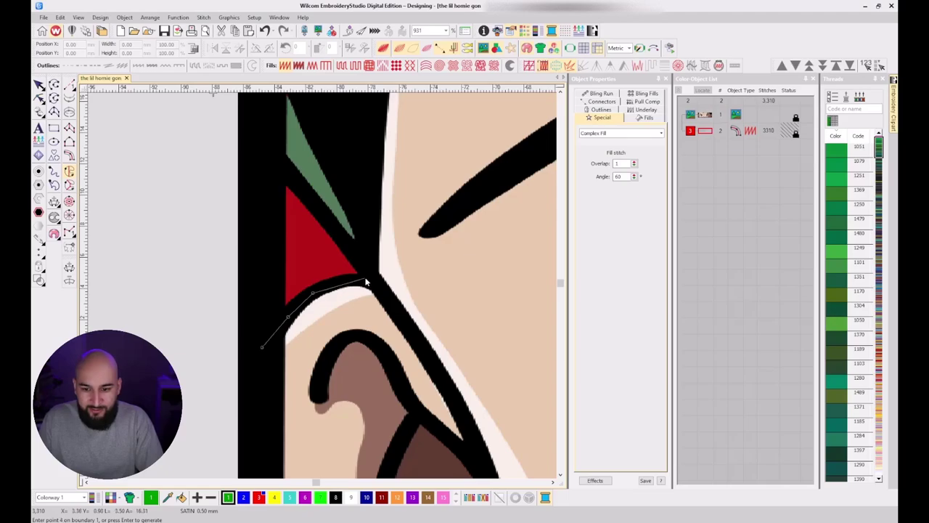
left_click(369, 278)
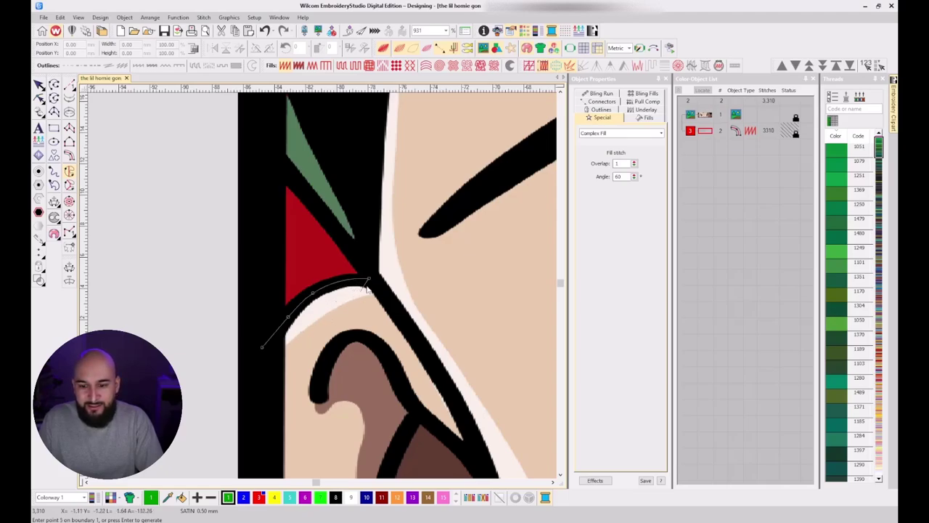
left_click(373, 275)
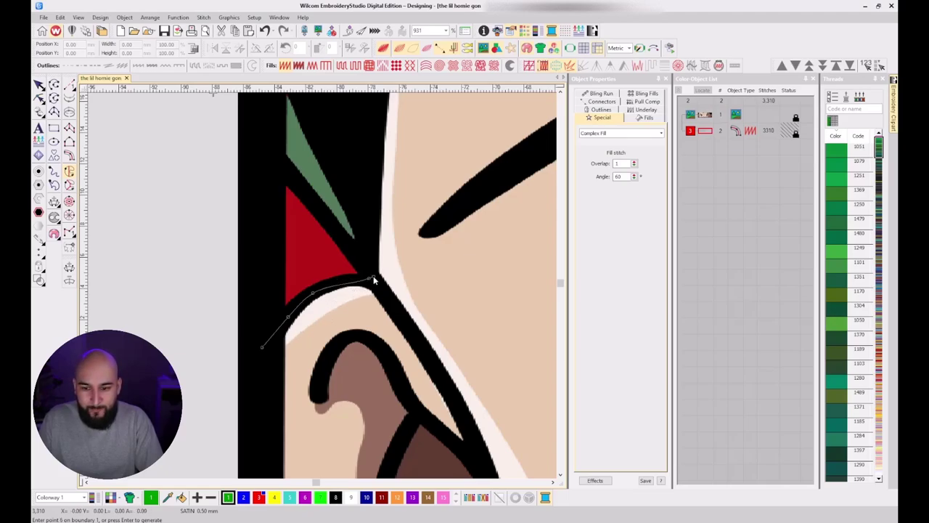
key("BackSpace")
key("BackSpace")
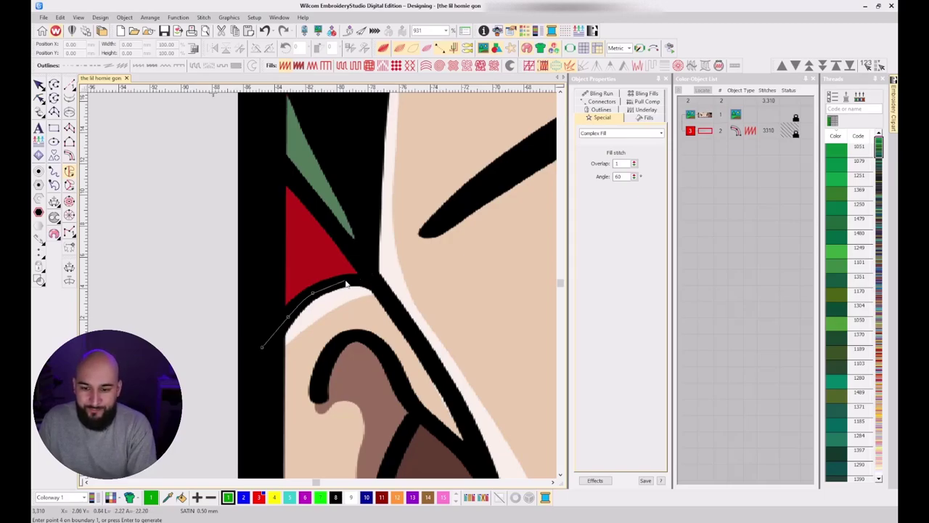
left_click(345, 280)
left_click(371, 285)
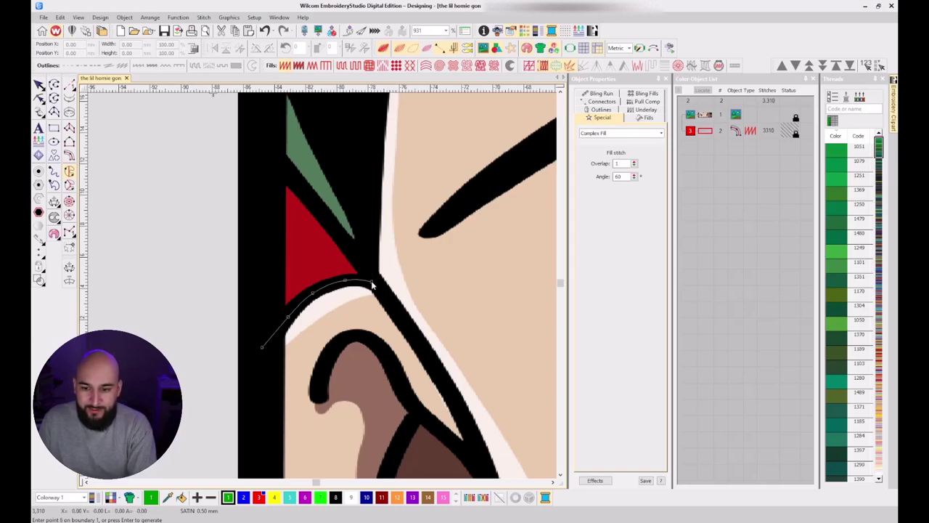
Close the red patch's outline along its diagonal edge and border, set entry and exit points, and generate the fill at about a 17° stitch angle.
left_click(344, 239)
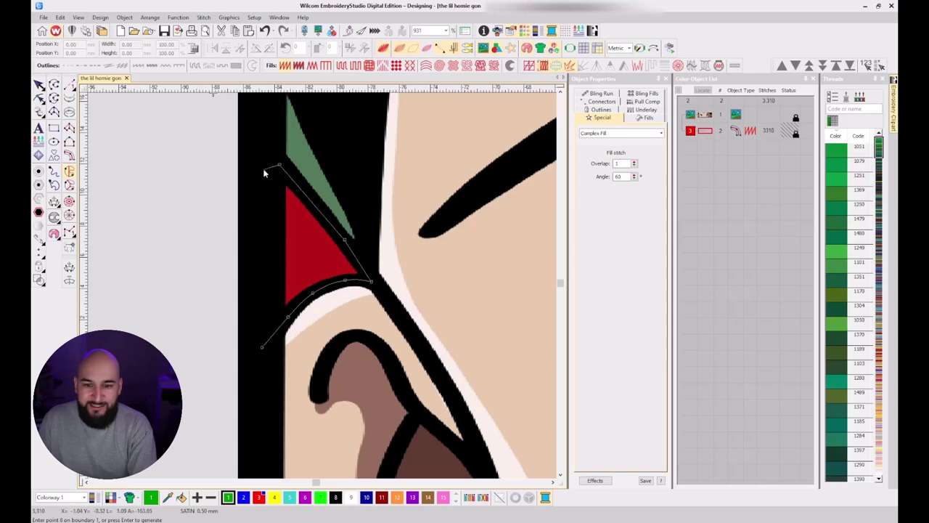
left_click(262, 169)
key("Return")
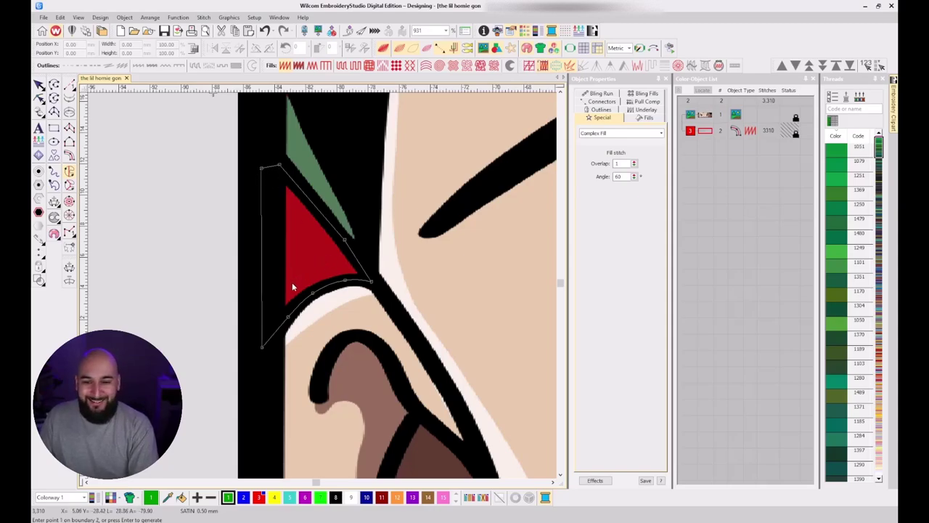
key("Return")
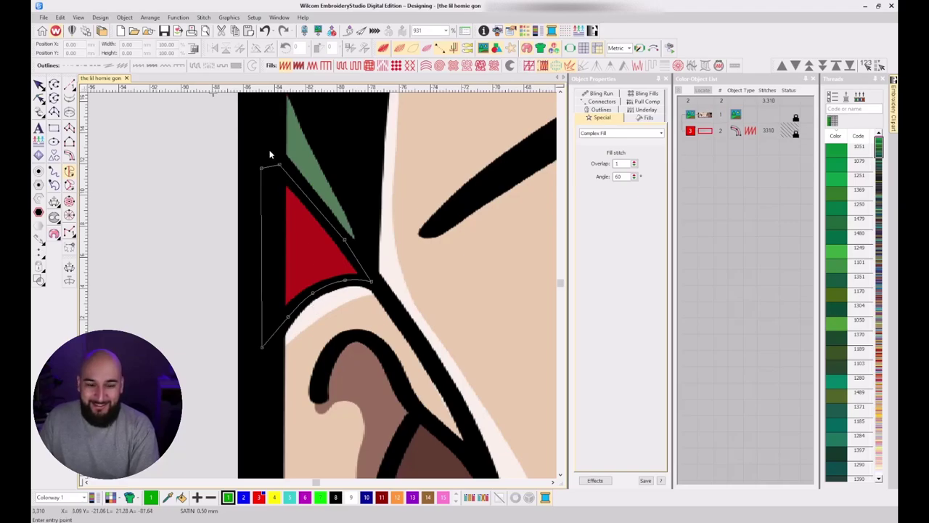
left_click(267, 381)
left_click(248, 239)
left_click(402, 199)
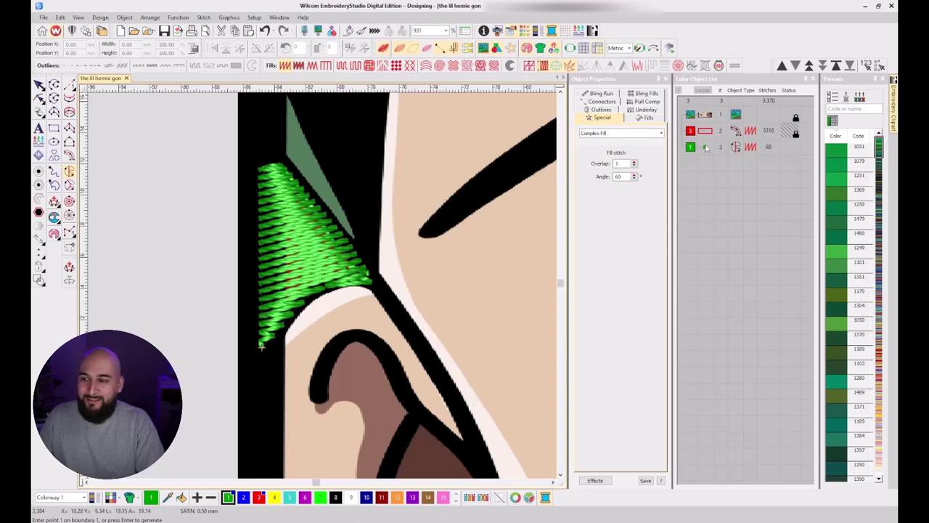
Recolor the new green fill with red thread color 3 and make that the current color for new objects.
left_click(705, 147)
left_click(258, 497)
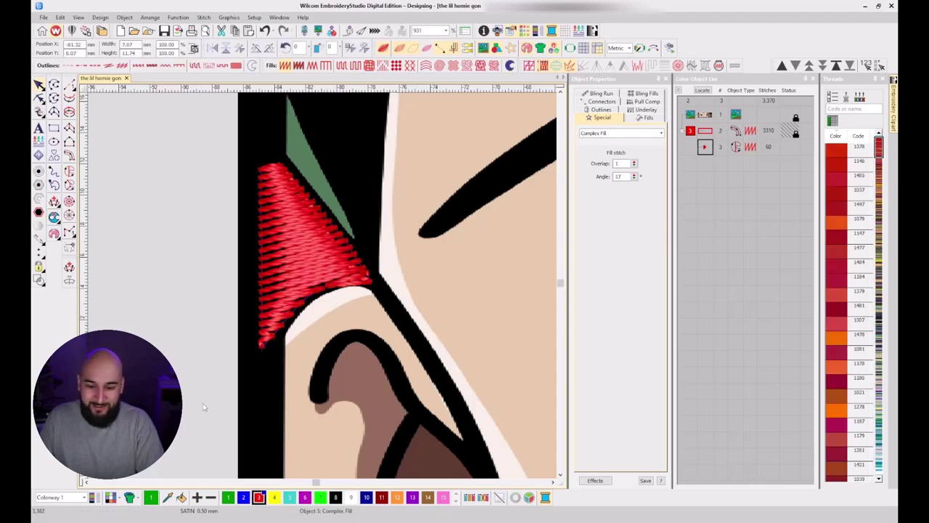
left_click(204, 407)
left_click(260, 499)
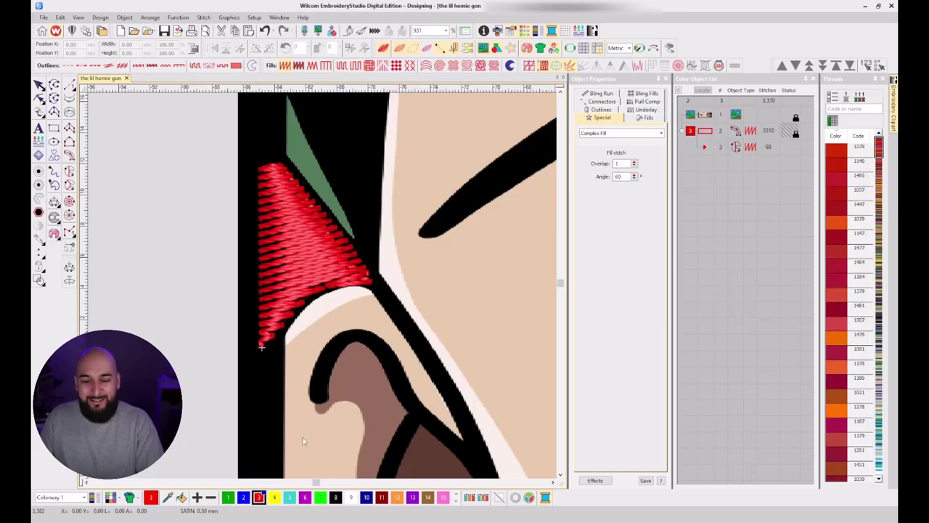
Digitize a vertical run stitch inside the black border, from the red fill's lower tip down to the red area below the ear.
left_click(69, 85)
scroll(322, 289, "down", 2)
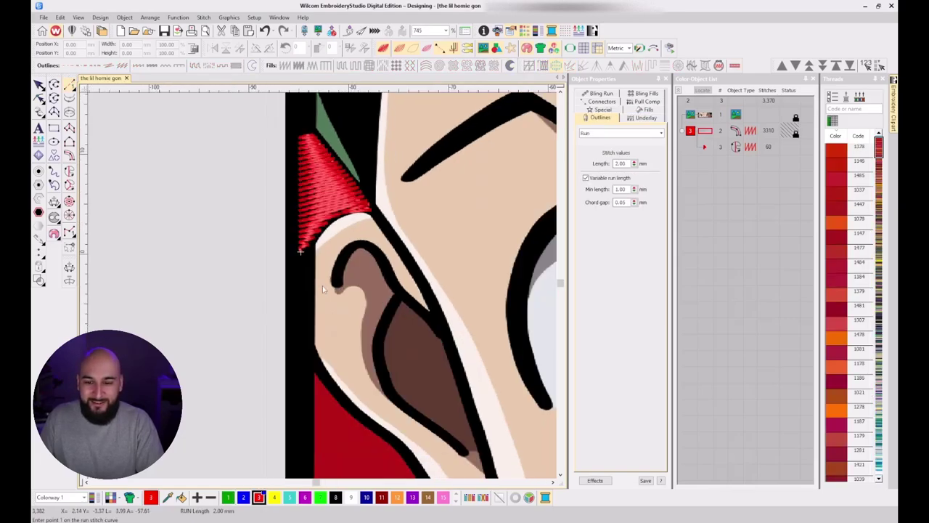
scroll(322, 285, "down", 2)
left_click(307, 259)
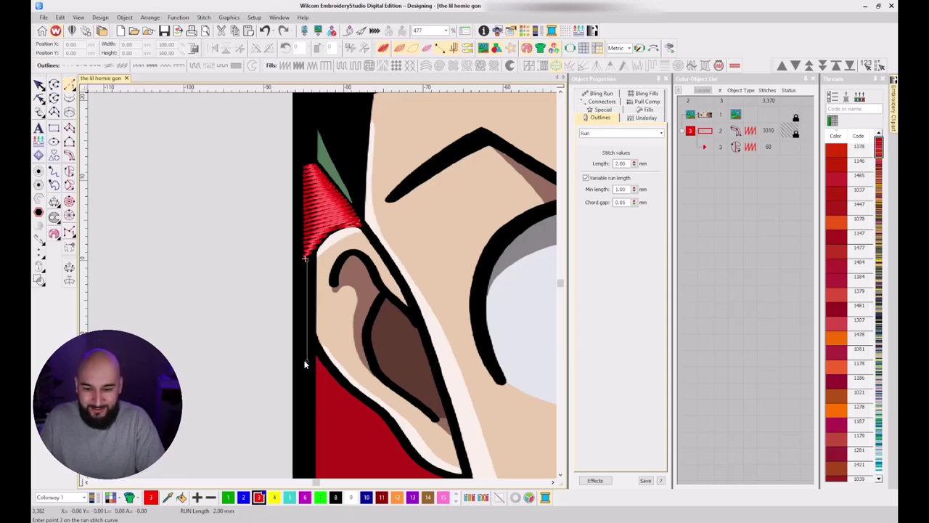
left_click(306, 361)
key("Return")
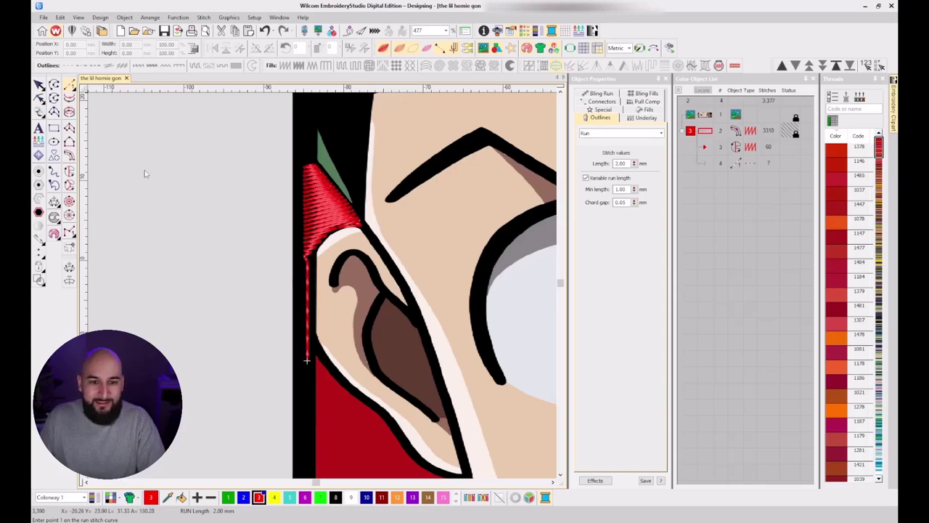
Begin a Complex Fill boundary for the lower red area, tracing from the run stitch's end along the ear's lower black outline.
left_click(69, 171)
scroll(281, 263, "up", 5)
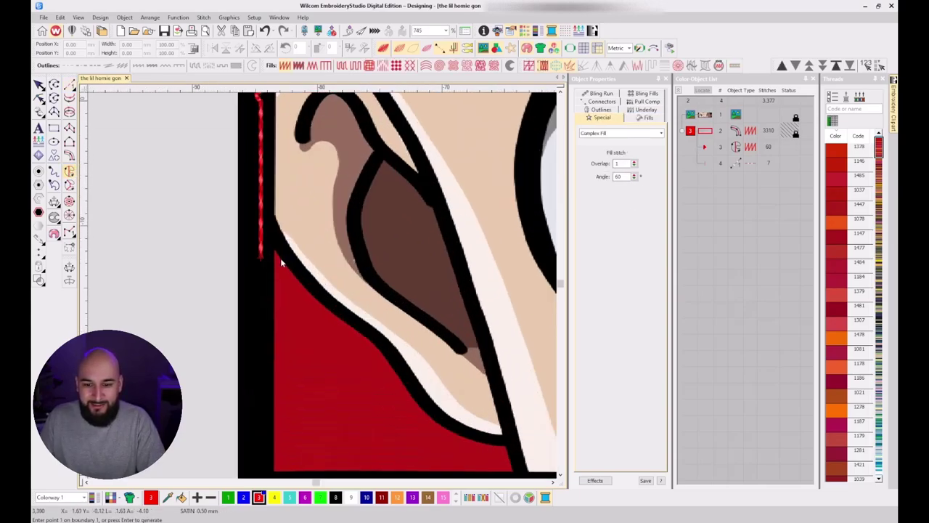
left_click(260, 251)
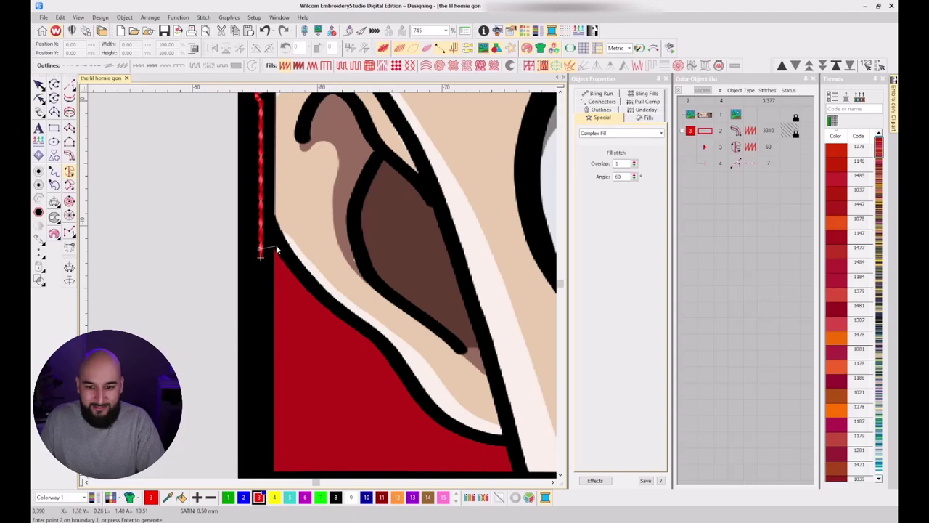
left_click(277, 243)
left_click(302, 272)
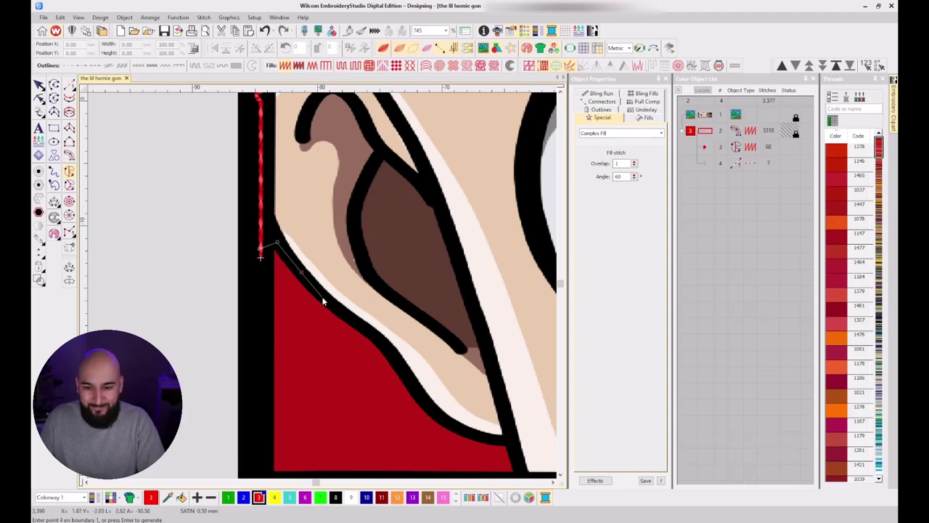
left_click(358, 322)
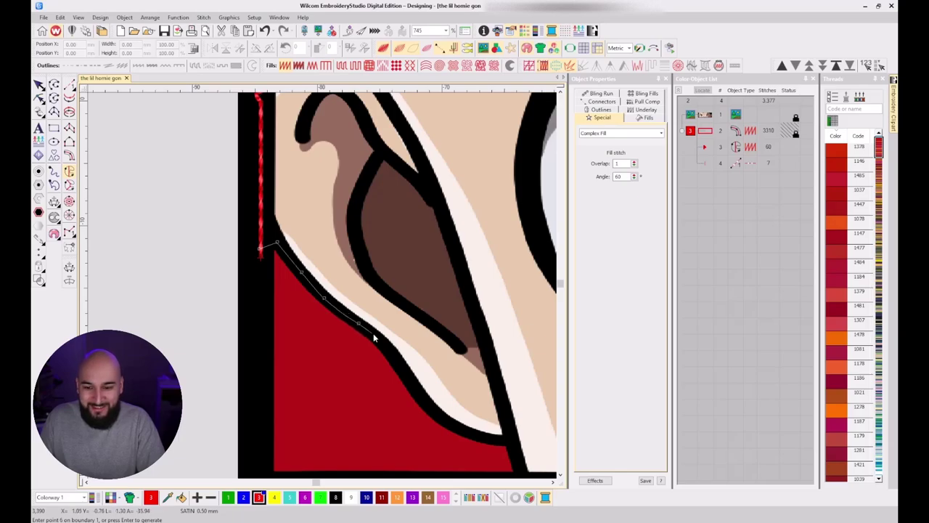
left_click(376, 336)
left_click(389, 351)
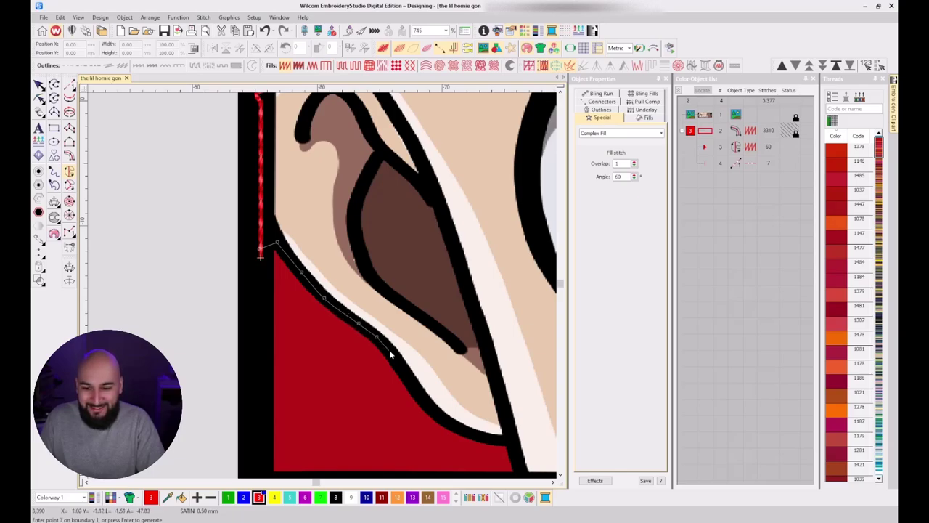
left_click(414, 388)
left_click(433, 410)
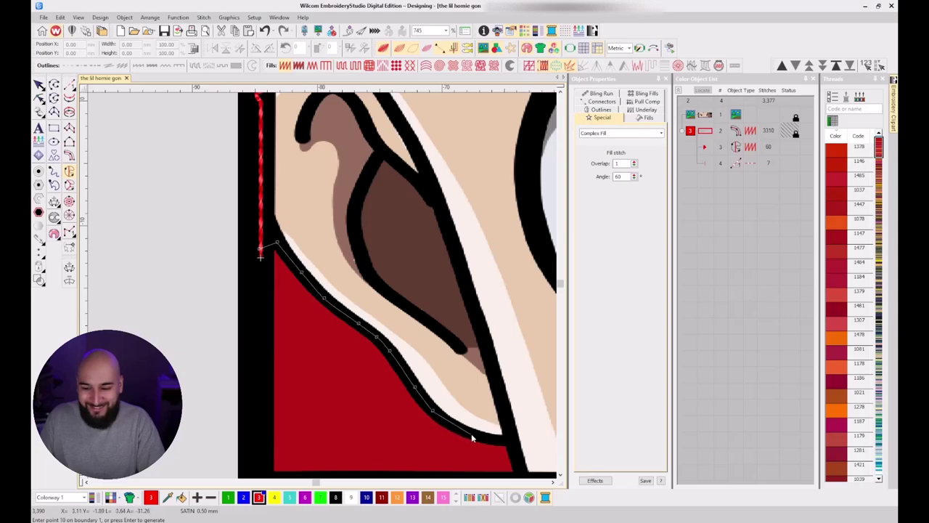
left_click(471, 434)
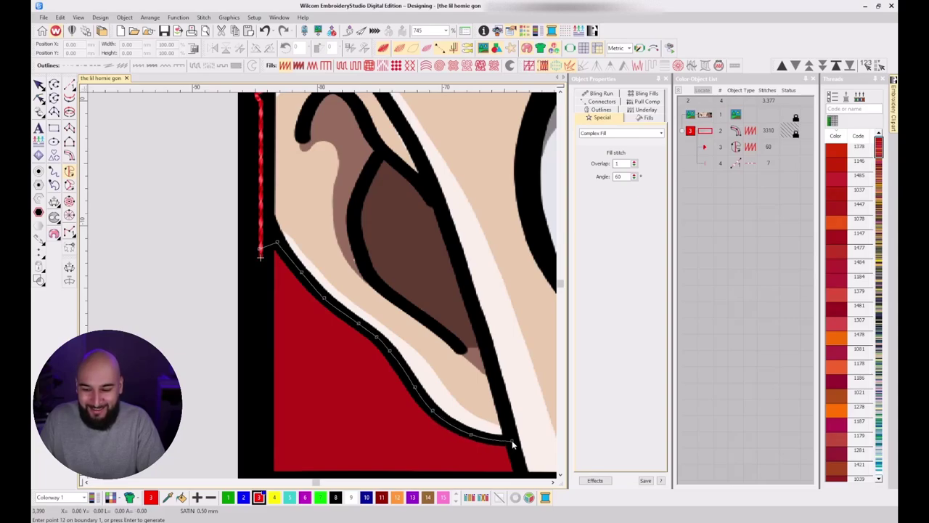
Continue the lower red area's boundary around the end of the ear outline, down into the bottom border and across to its left corner.
key("BackSpace")
scroll(506, 440, "up", 2)
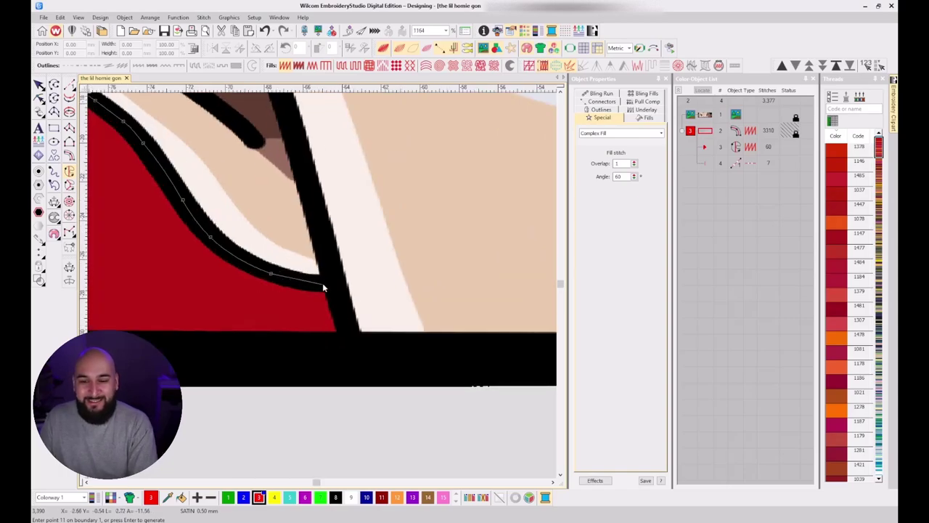
left_click(333, 280)
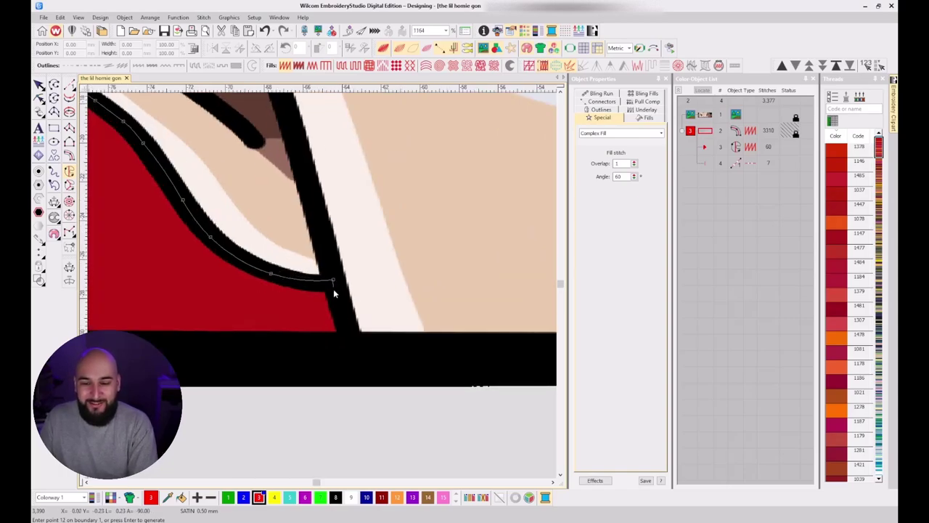
left_click(359, 360)
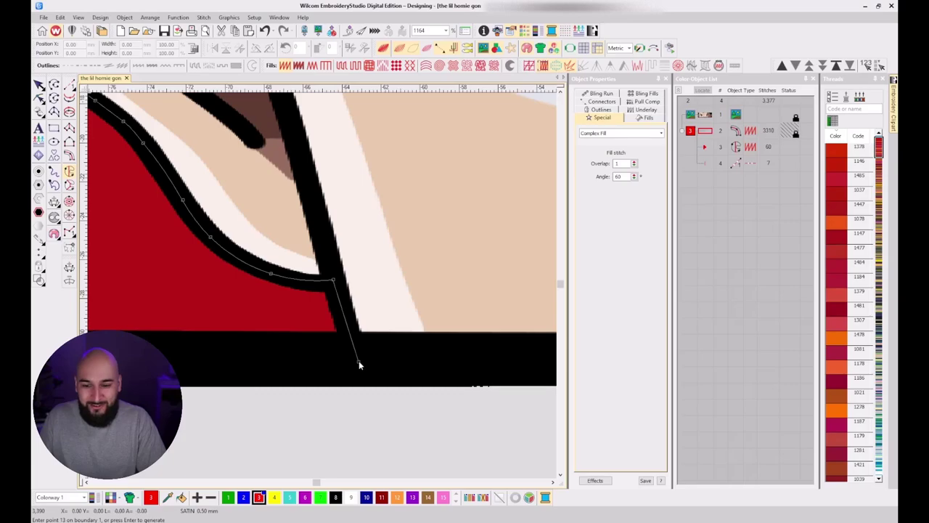
scroll(358, 360, "down", 4)
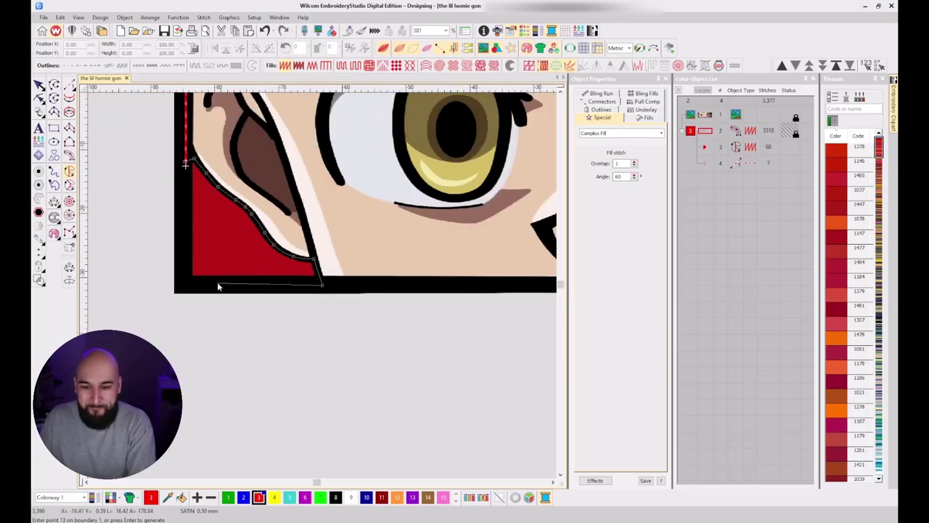
scroll(217, 281, "up", 2)
key("BackSpace")
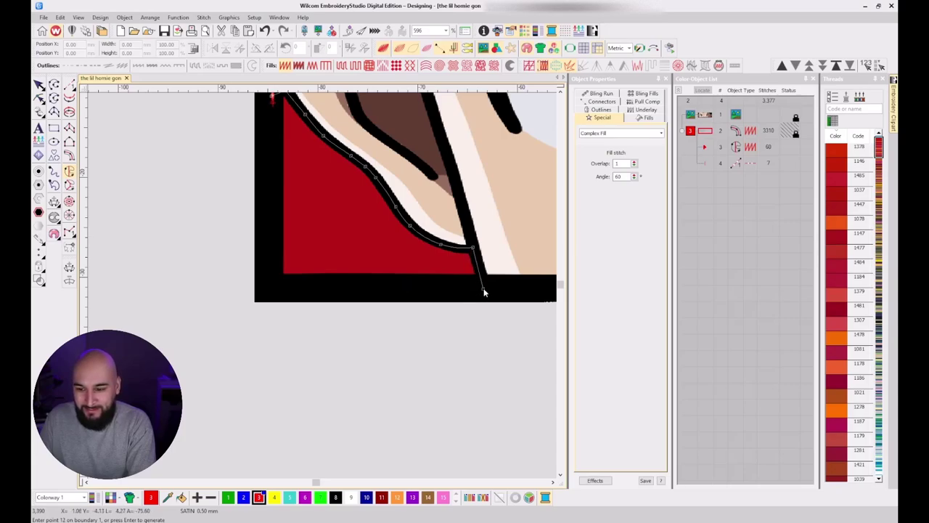
left_click(483, 289)
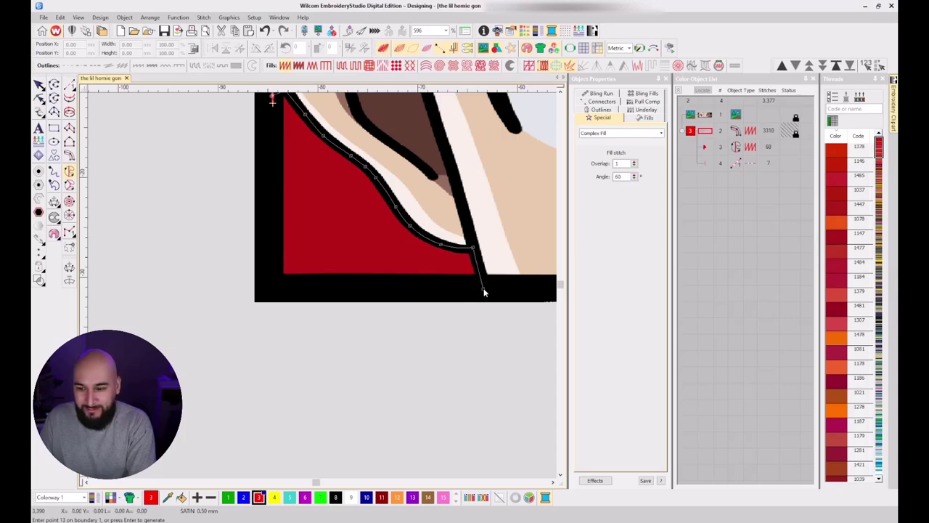
left_click(272, 288)
scroll(284, 252, "down", 1)
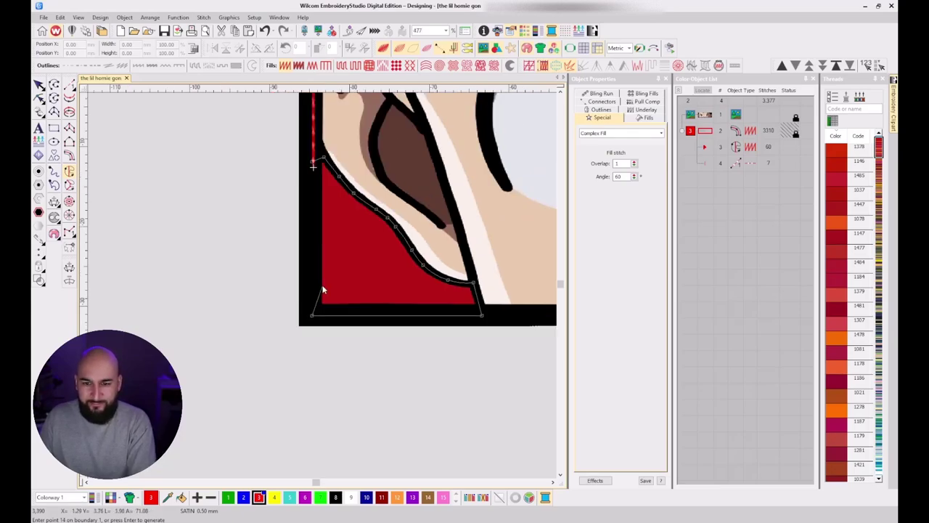
Close the boundary, set the entry and exit points, and generate the lower red fill with a nearly horizontal stitch angle.
key("Return")
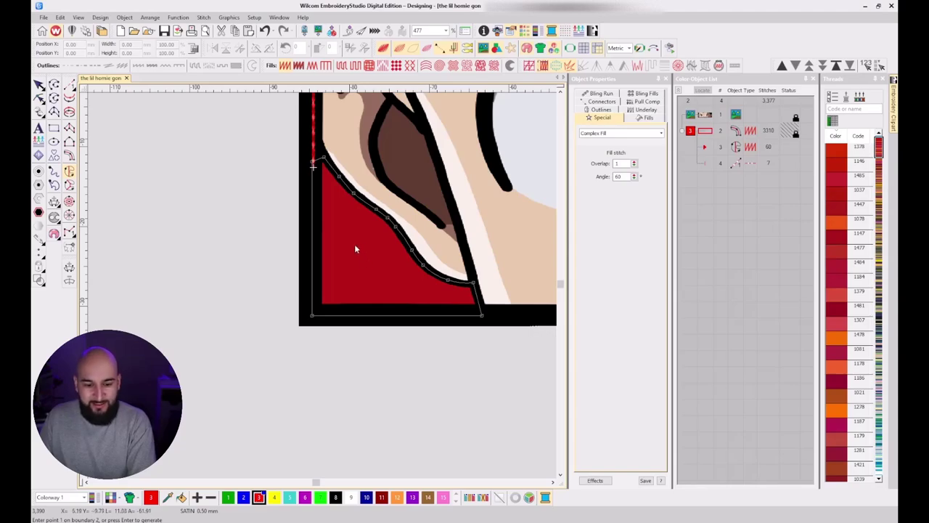
key("Return")
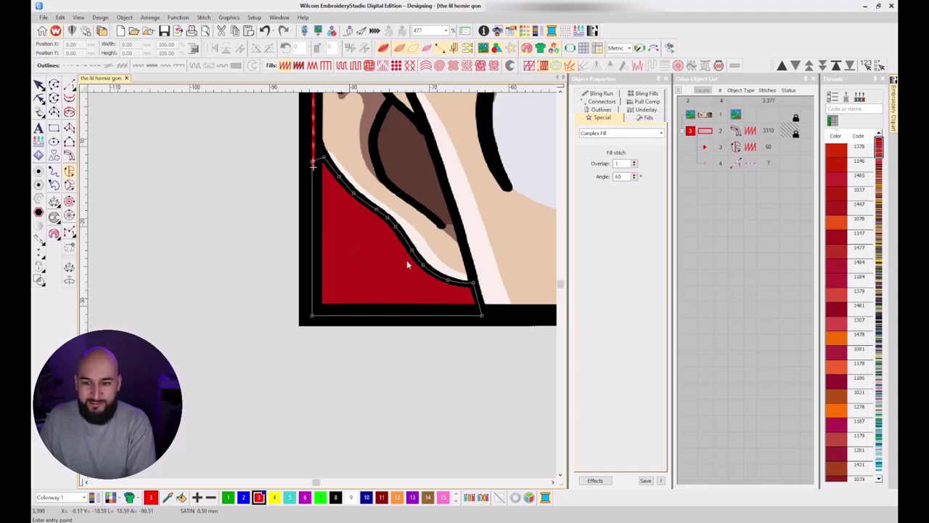
key("Return")
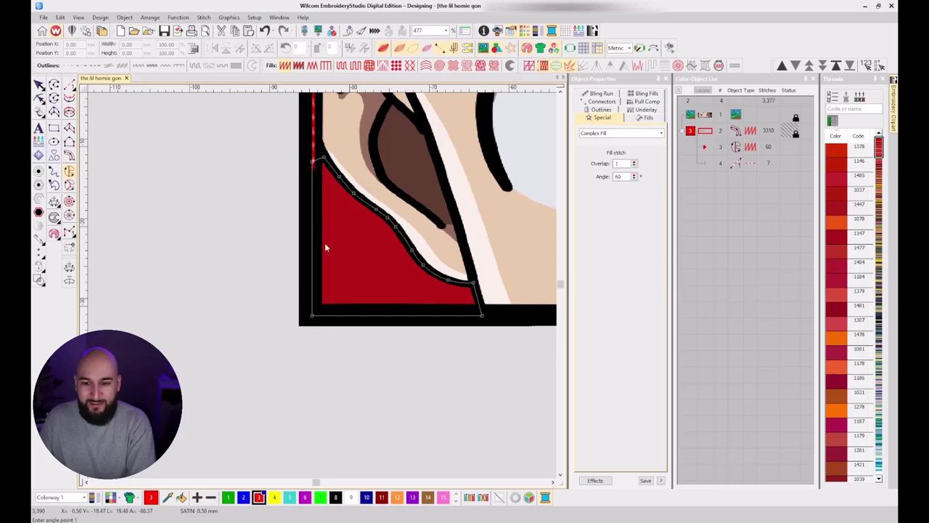
key("Return")
Select the upper and lower red complex fills together and convert both to Tatami stitch.
left_click(704, 180)
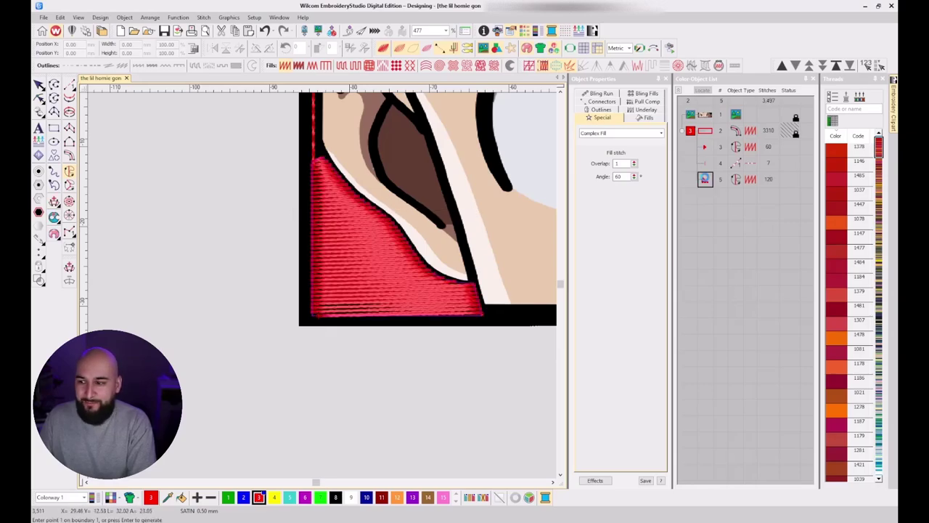
left_click(704, 149, "ctrl")
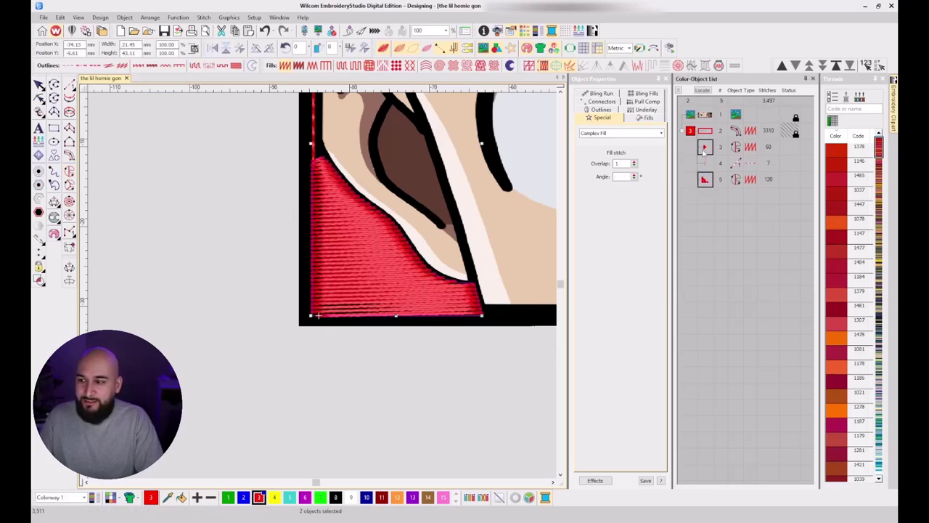
key("r")
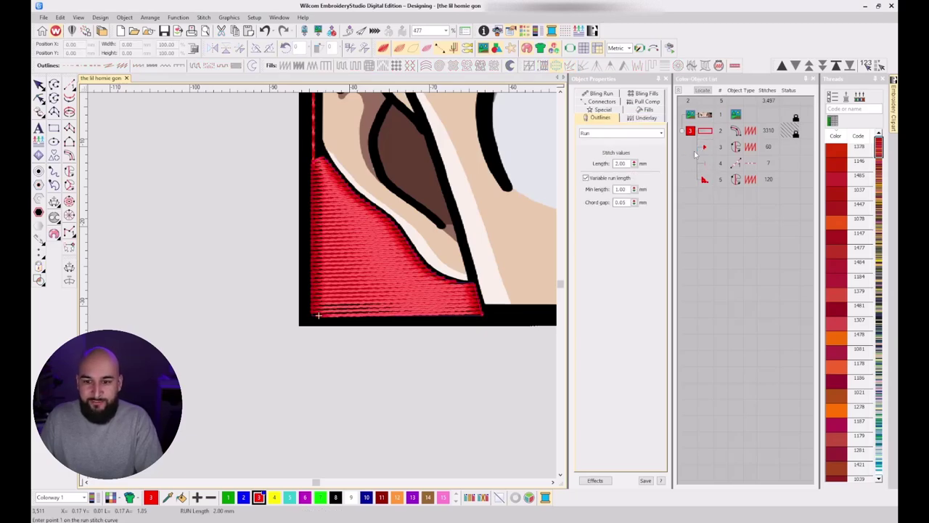
left_click(703, 148)
left_click(703, 180, "ctrl")
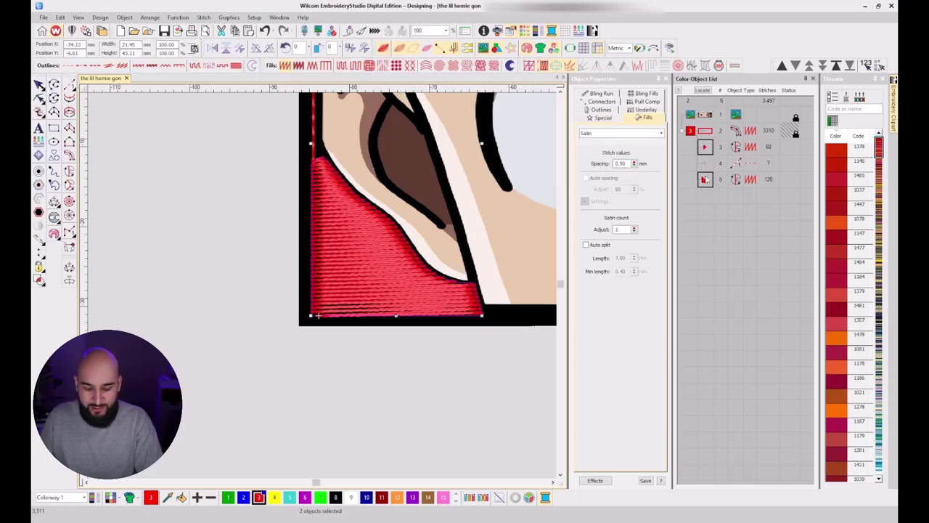
scroll(449, 218, "down", 5)
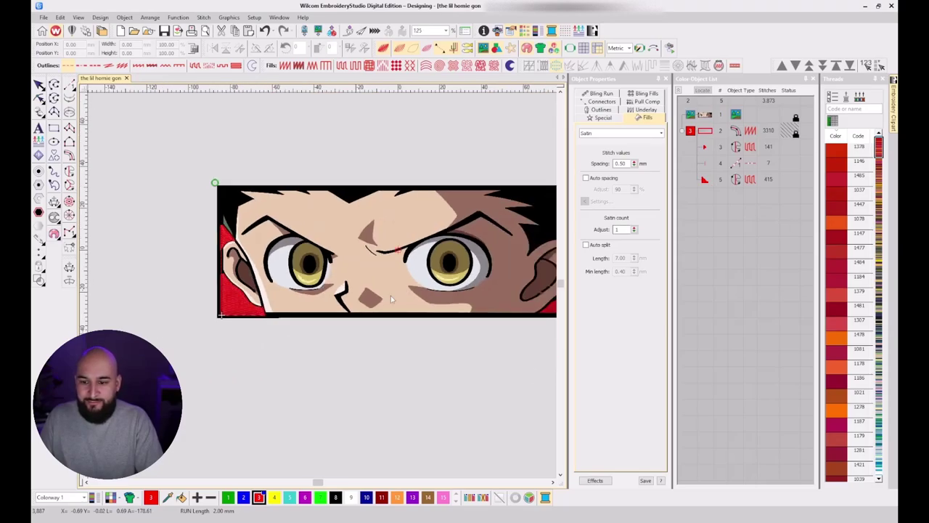
Reshape the lower red Tatami fill by moving its exit point to the fill's lower right corner inside the bottom border.
scroll(402, 282, "down", 1)
left_click(70, 85)
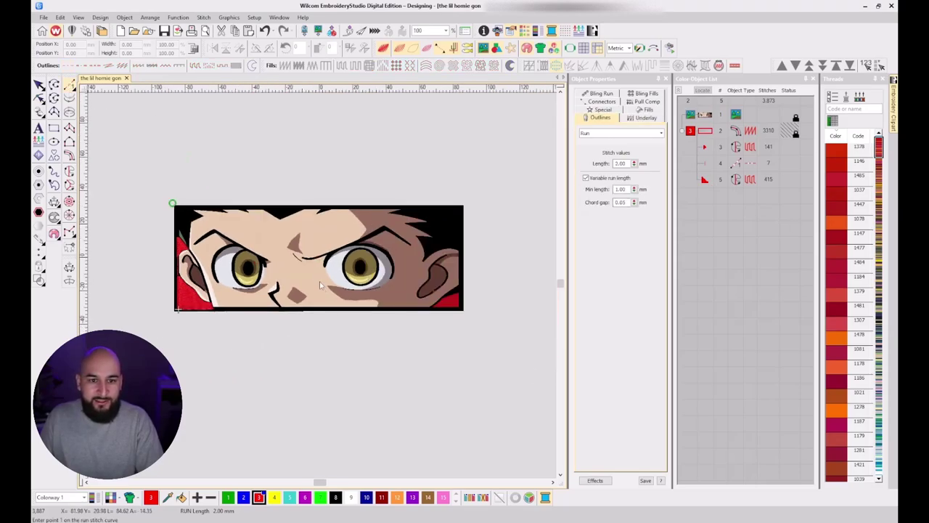
scroll(494, 387, "up", 1)
scroll(158, 225, "down", 2)
scroll(204, 249, "up", 6)
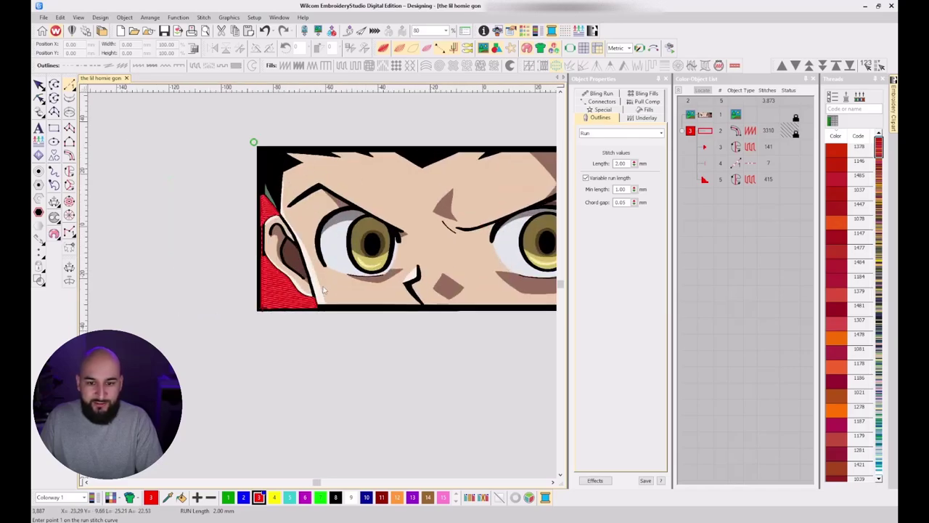
left_click(248, 313)
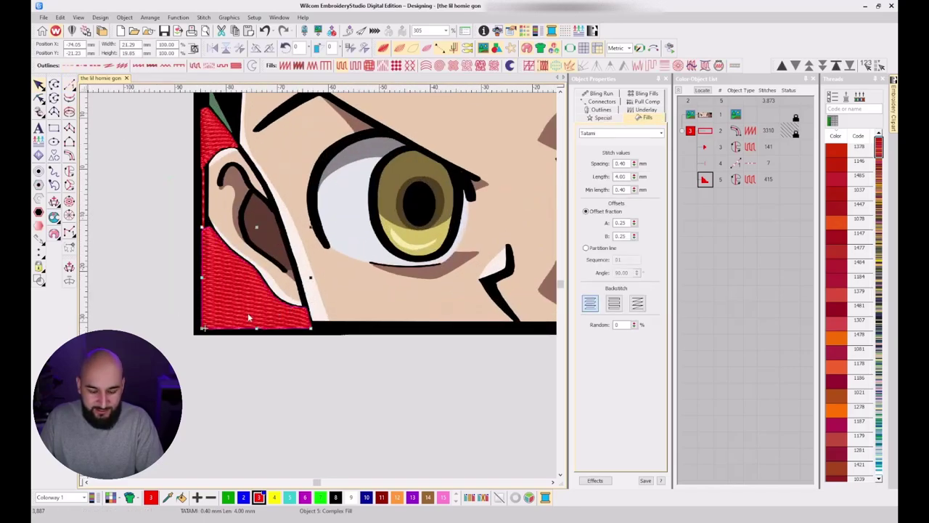
key("h")
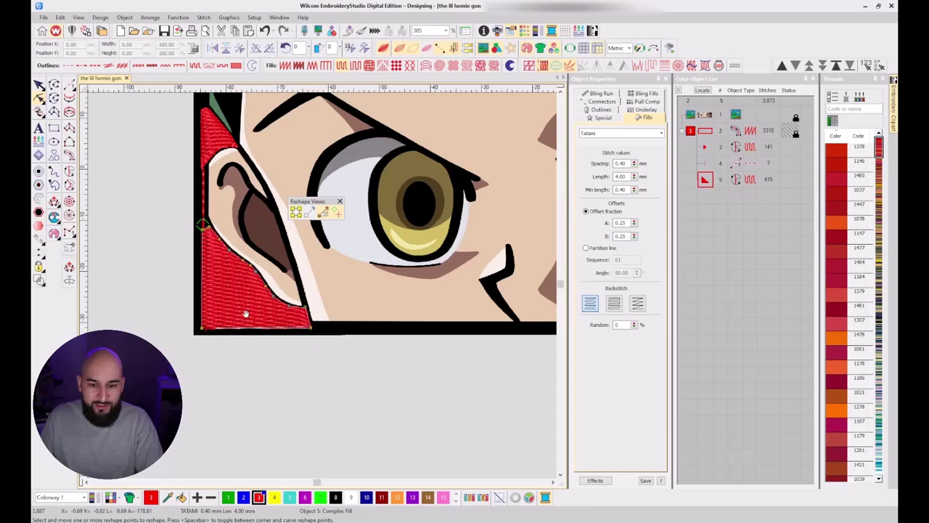
key("Return")
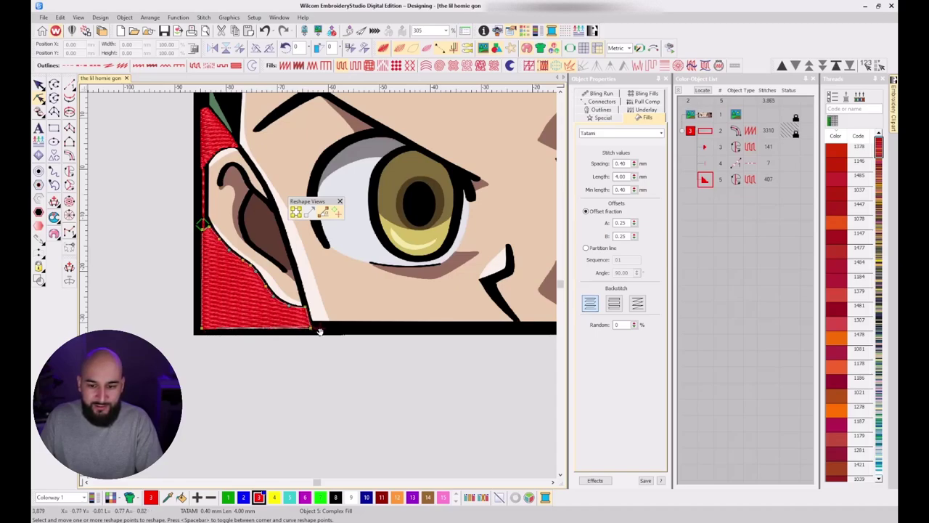
key("Escape")
Digitize a 2.00 mm run stitch inside the bottom border, from the lower fill's right corner to the image's lower right corner.
left_click(69, 84)
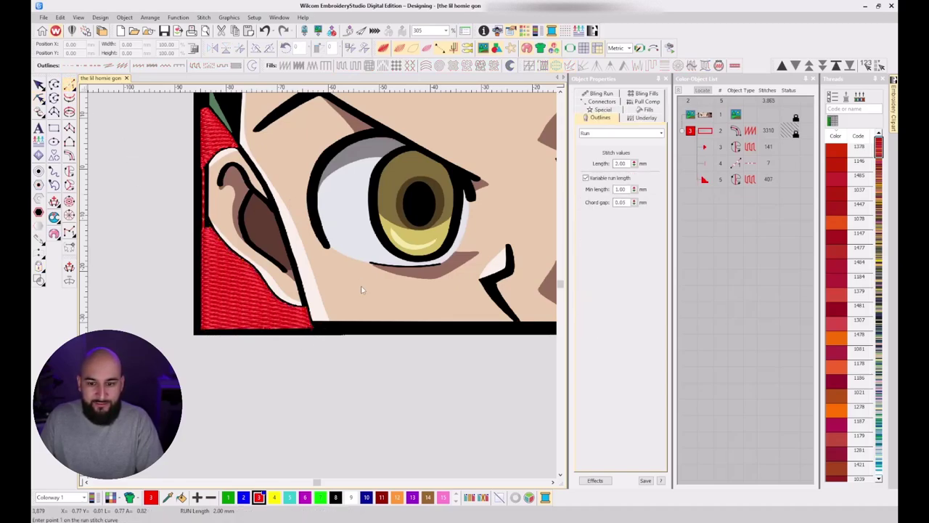
left_click(311, 327)
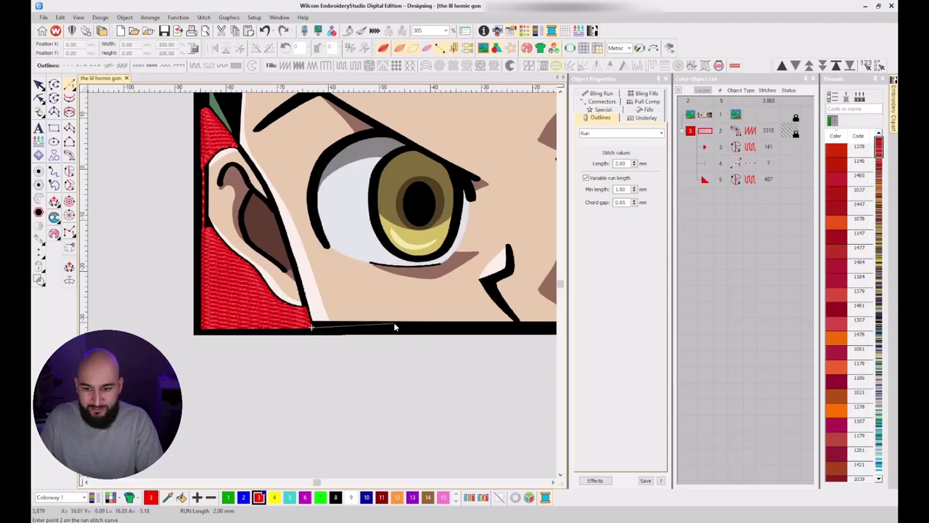
scroll(394, 324, "up", 1)
scroll(503, 285, "right", 3)
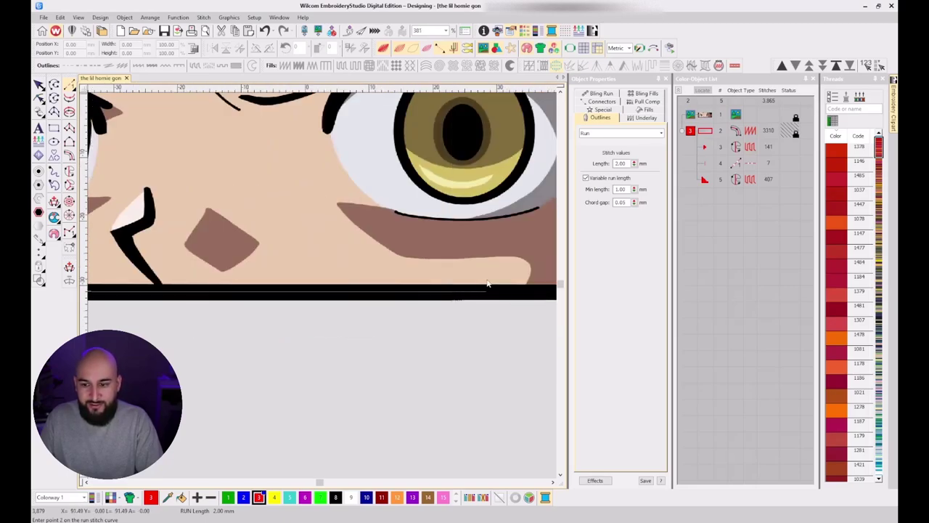
scroll(487, 285, "right", 5)
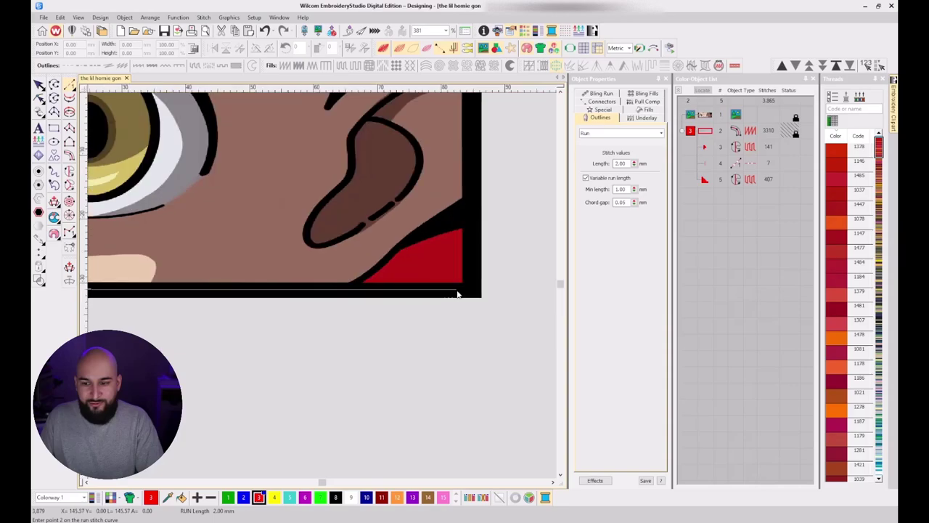
left_click(471, 296)
key("Return")
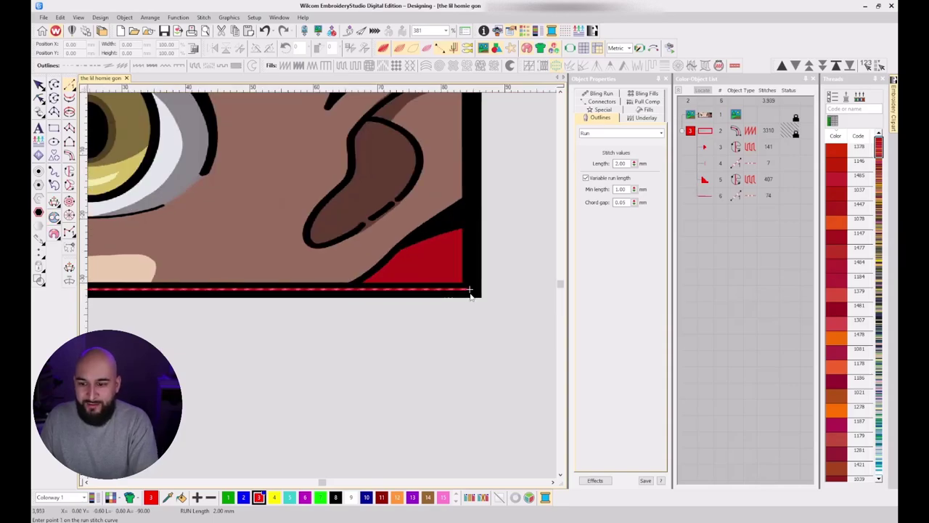
Outline a red complex fill around the red triangle in the image's lower right corner, extending it into the black borders.
left_click(69, 170)
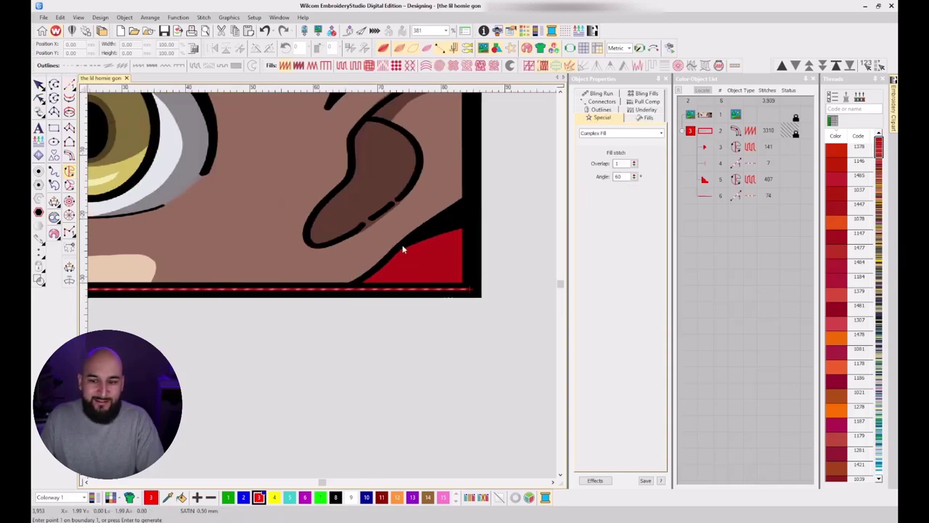
scroll(324, 290, "up", 2)
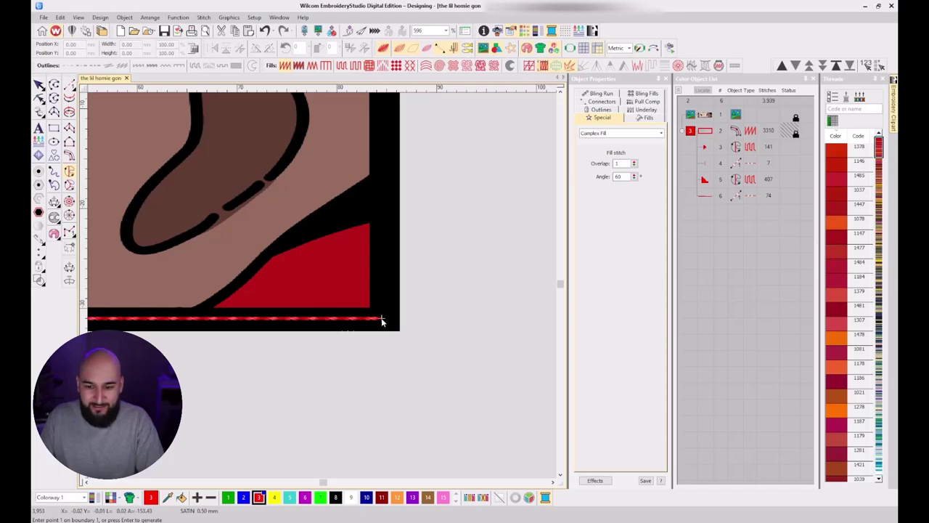
left_click(204, 313)
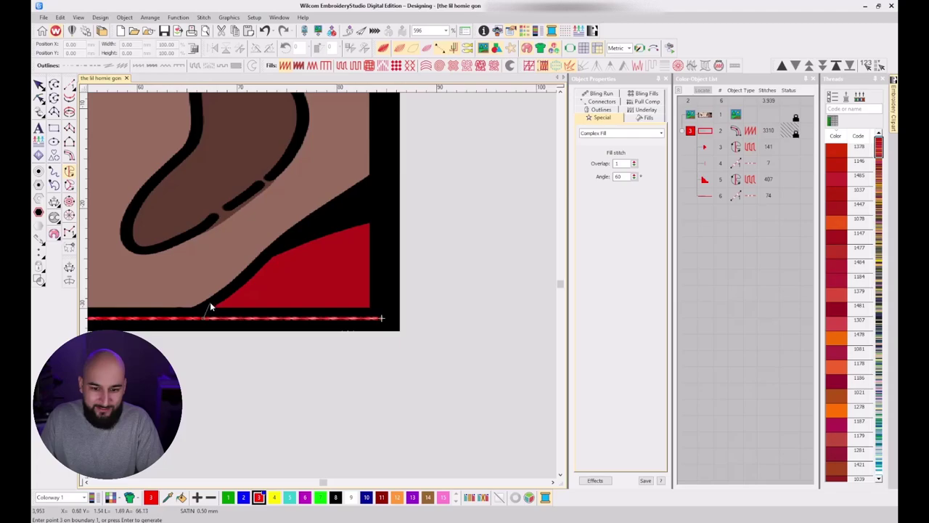
left_click(209, 303)
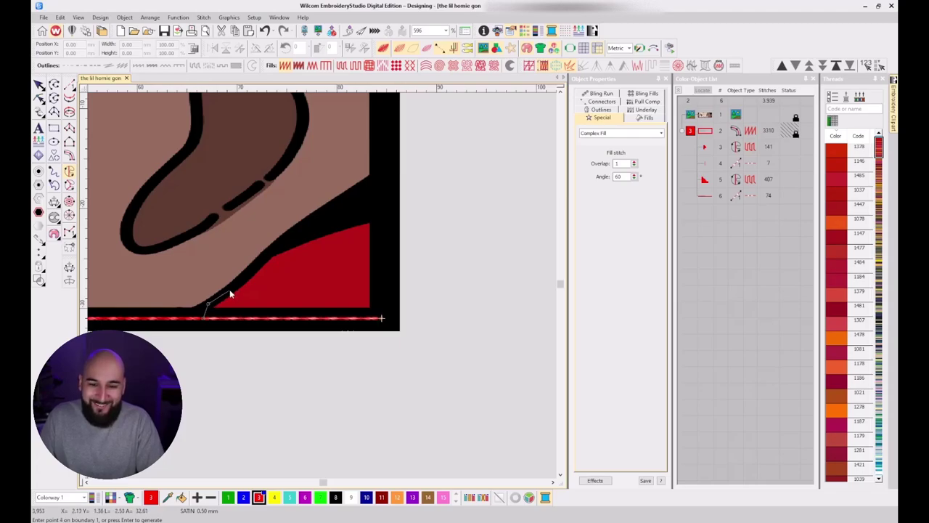
left_click(229, 291)
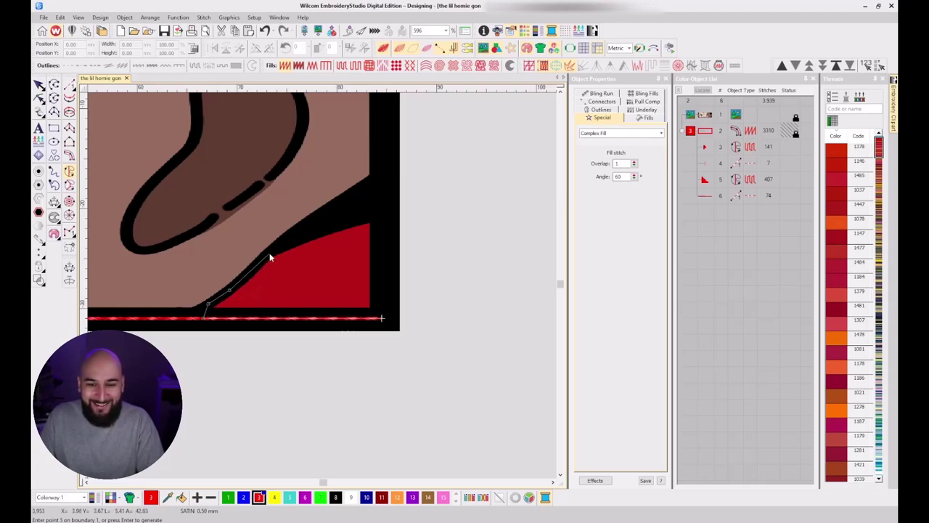
scroll(269, 254, "up", 1)
key("BackSpace")
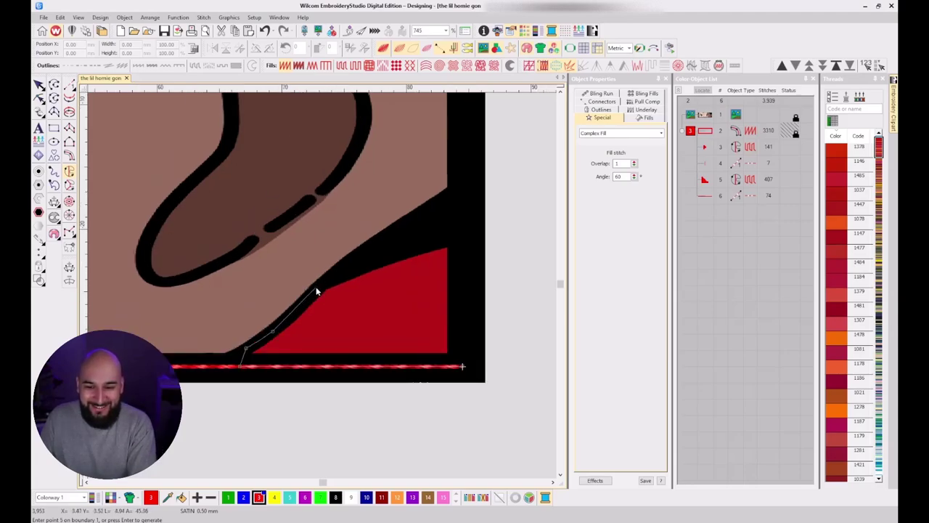
left_click(317, 289)
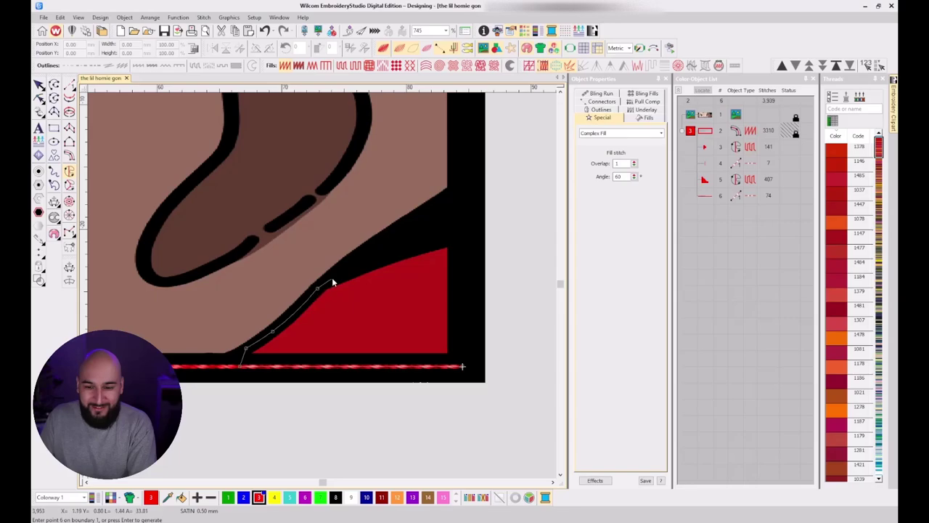
left_click(333, 275)
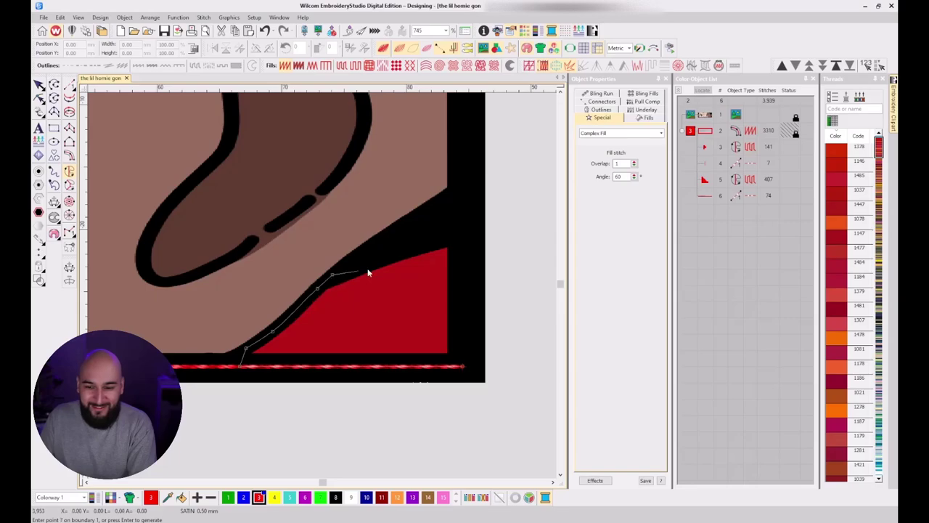
left_click(467, 227)
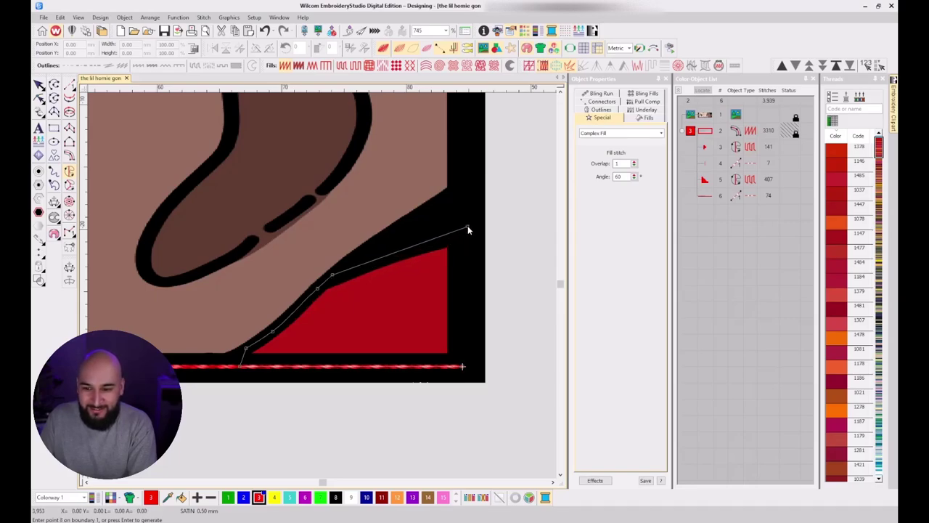
Close the boundary, enter at its lower right corner, exit at its upper right corner, and generate the fill with nearly horizontal stitches.
key("Return")
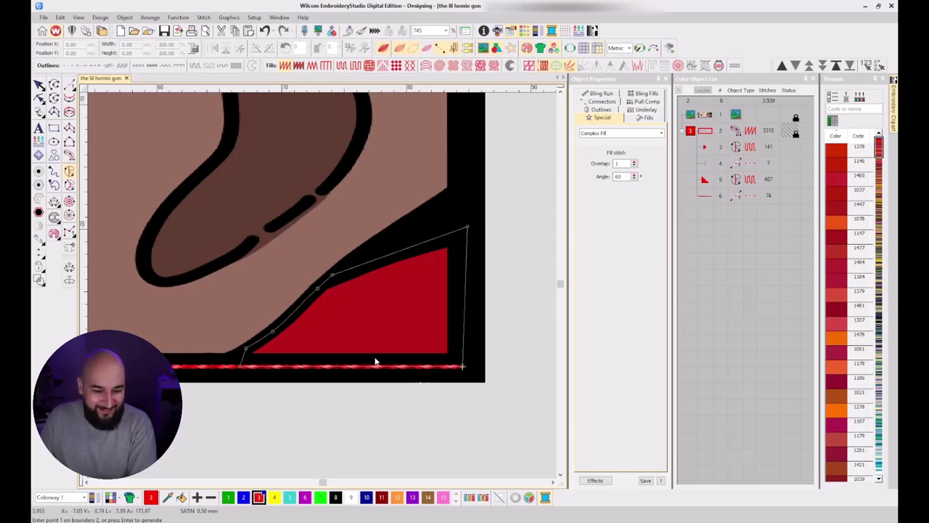
key("Return")
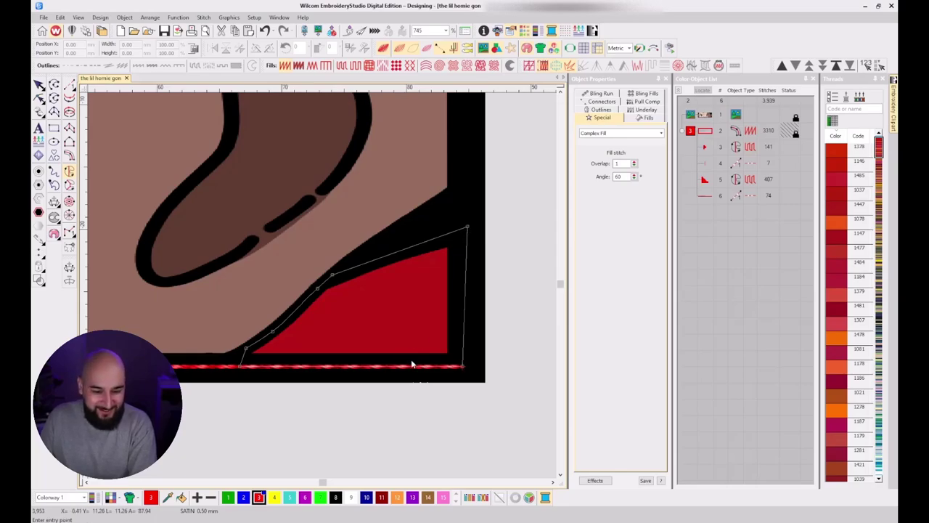
left_click(461, 373)
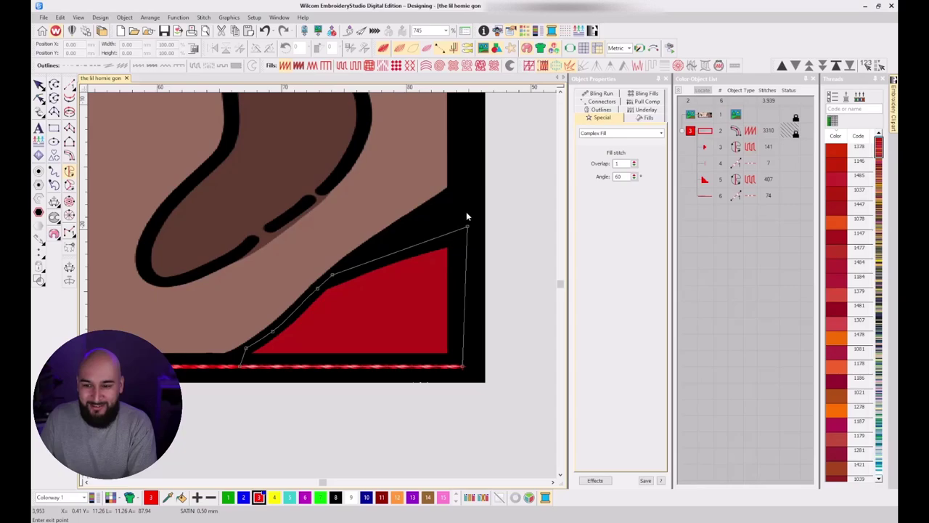
key("Return")
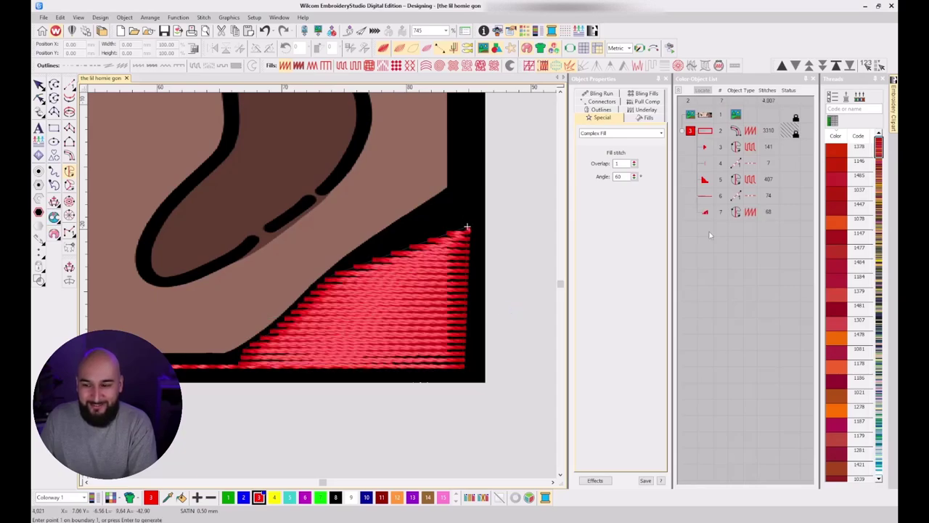
Convert the lower right red complex fill to Tatami stitch and deselect it.
left_click(709, 213)
key("shift+m")
key("Escape")
scroll(443, 231, "down", 3)
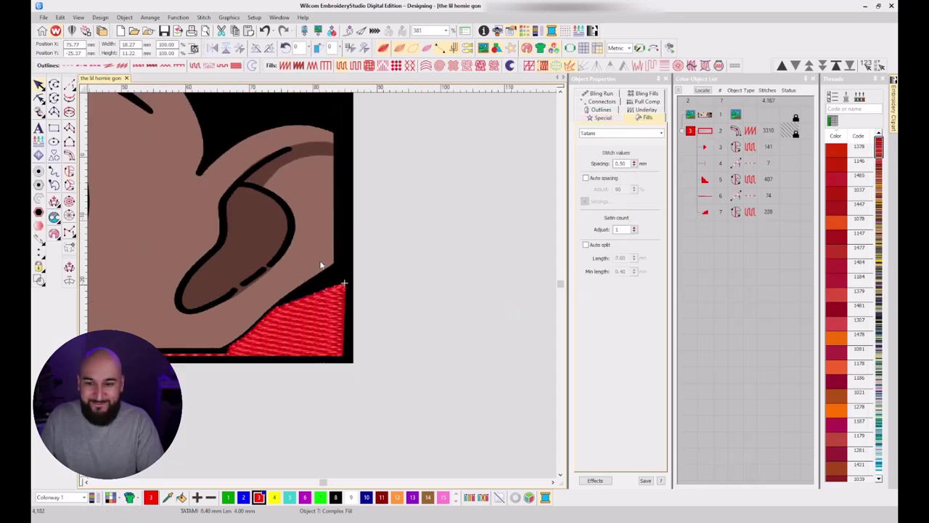
Set the lower right red fill's after-object connector to Jump.
scroll(293, 294, "down", 5)
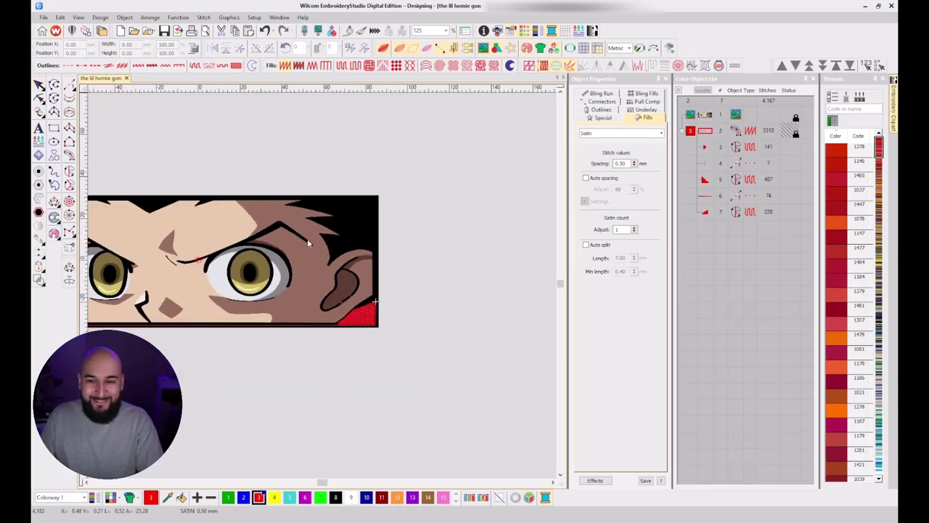
scroll(283, 283, "up", 3)
key("Escape")
left_click(709, 212)
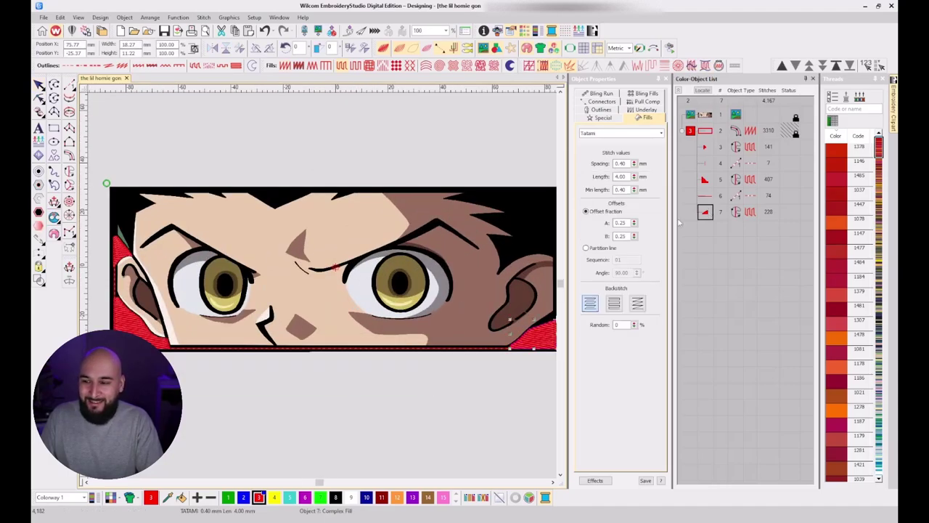
left_click(608, 102)
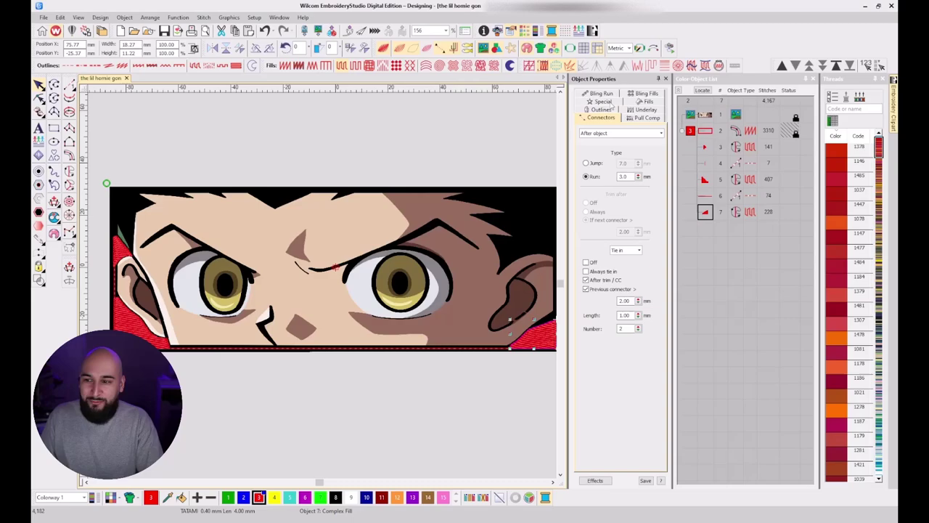
left_click(593, 164)
left_click(724, 248)
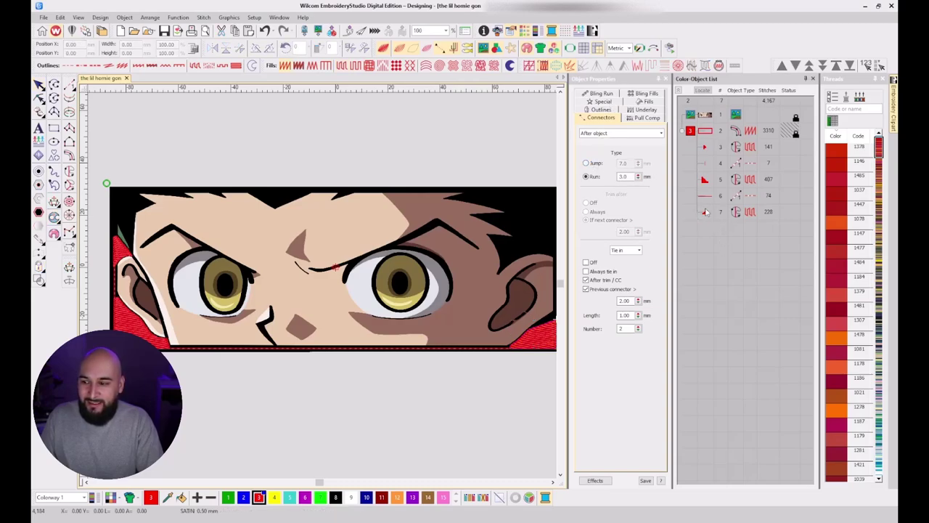
Select all three red Tatami fills together and give them a first underlay of type Tatami.
left_click(705, 212)
left_click(708, 183, "ctrl")
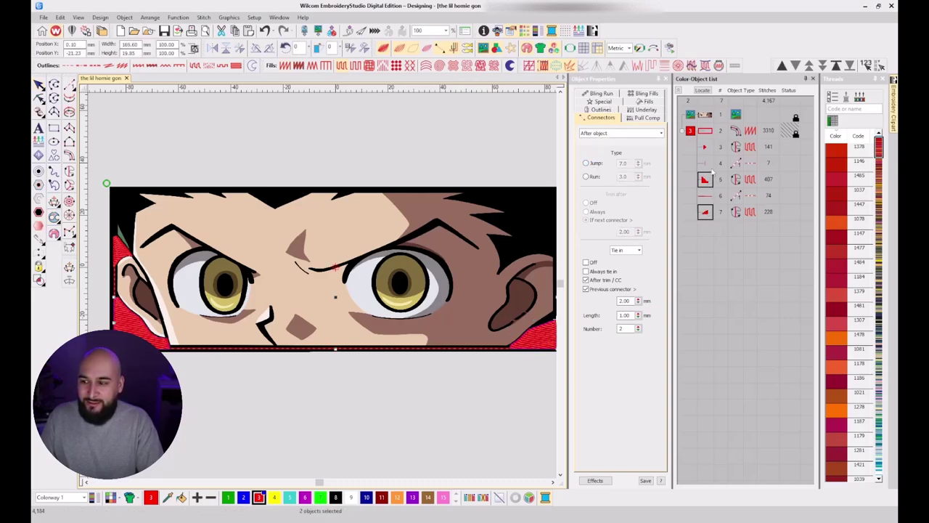
left_click(712, 146, "ctrl")
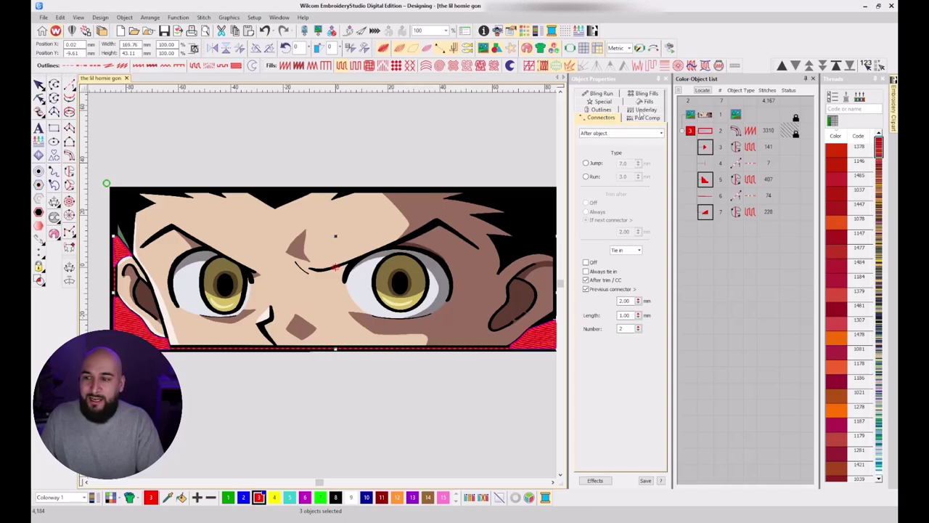
left_click(643, 109)
left_click(601, 136)
left_click(618, 155)
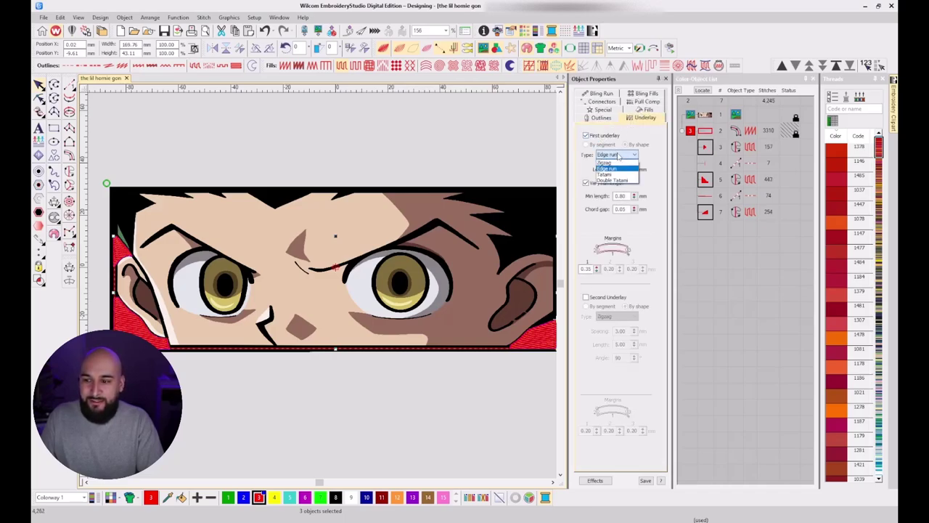
left_click(604, 174)
left_click(441, 166)
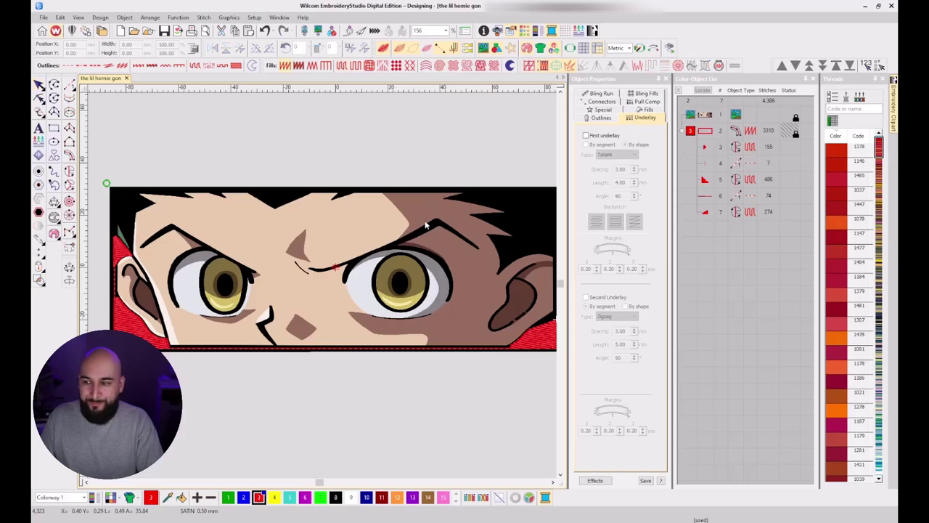
In color 9, digitize a 2.00 mm run stitch inside the right border, from just above the red fill to the upper right corner.
key("1")
scroll(247, 317, "up", 3)
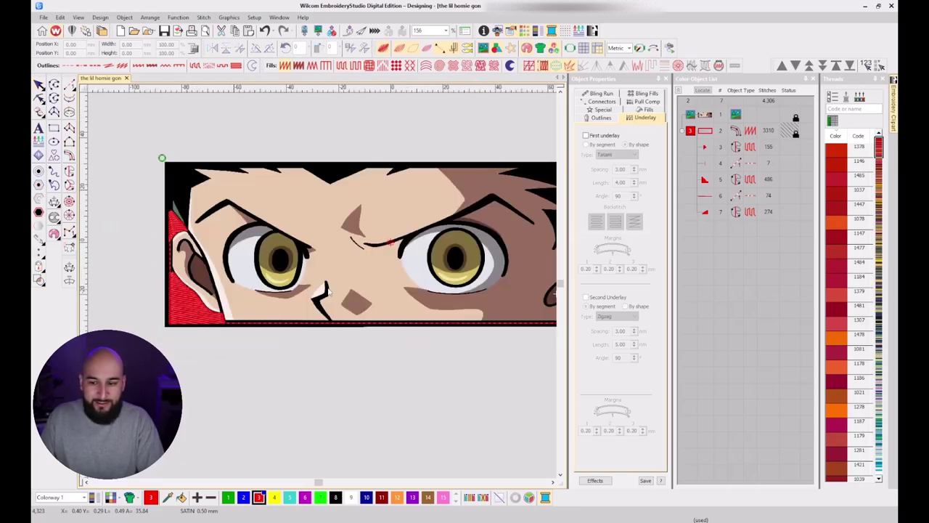
left_click(351, 498)
scroll(466, 412, "down", 3)
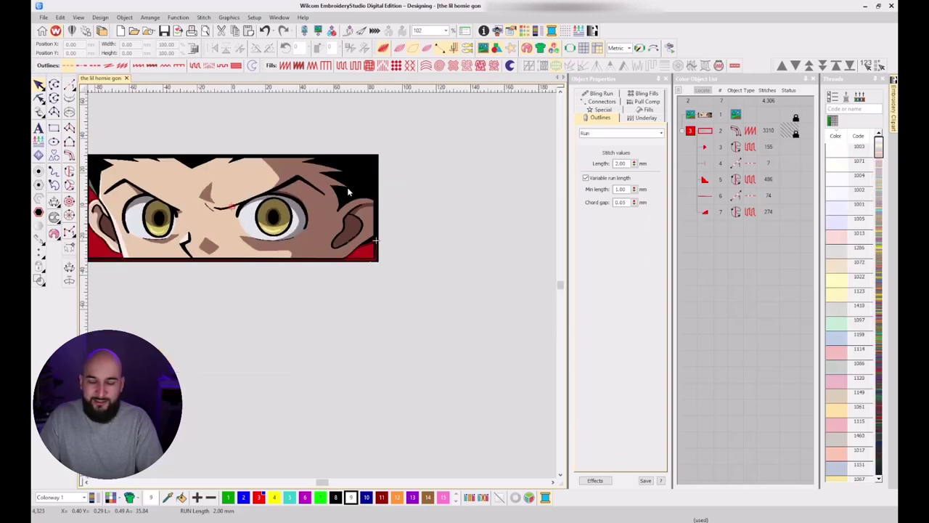
scroll(324, 289, "up", 4)
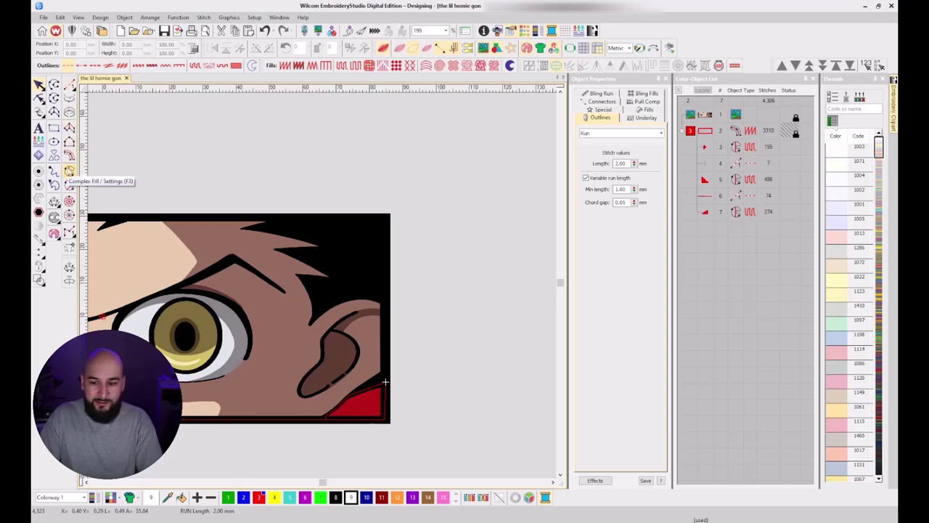
left_click(69, 85)
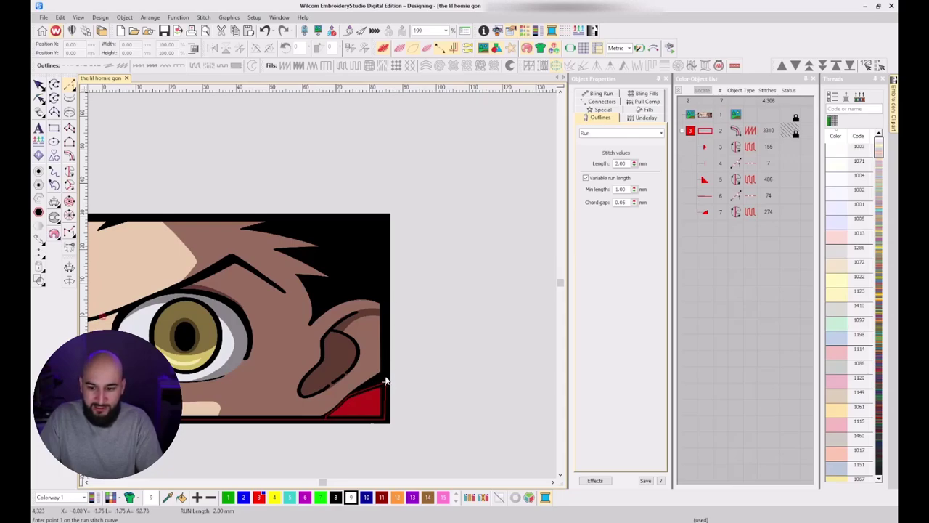
left_click(385, 377)
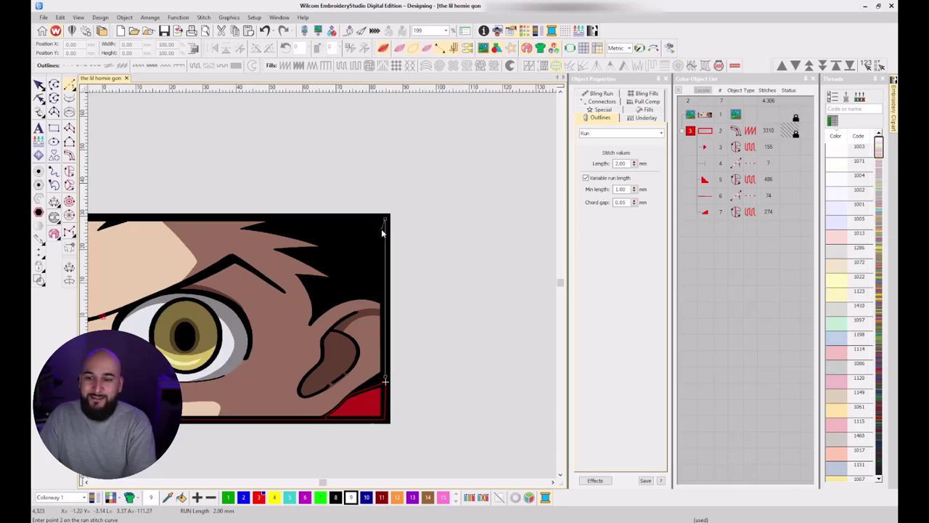
left_click(384, 218)
key("Return")
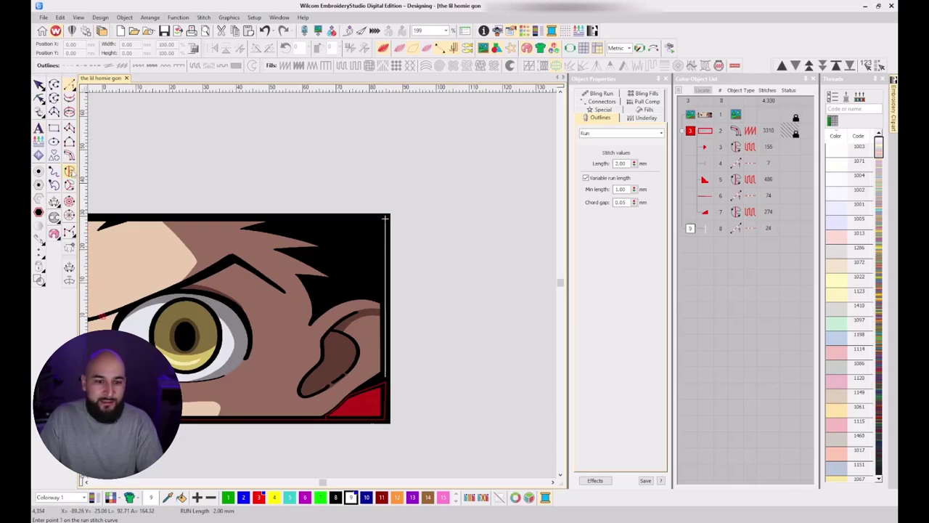
Start a Complex Fill for the upper right hair, outlining the top edge leftward and around the first hair spike to the first skin tip.
left_click(69, 172)
scroll(318, 220, "up", 4)
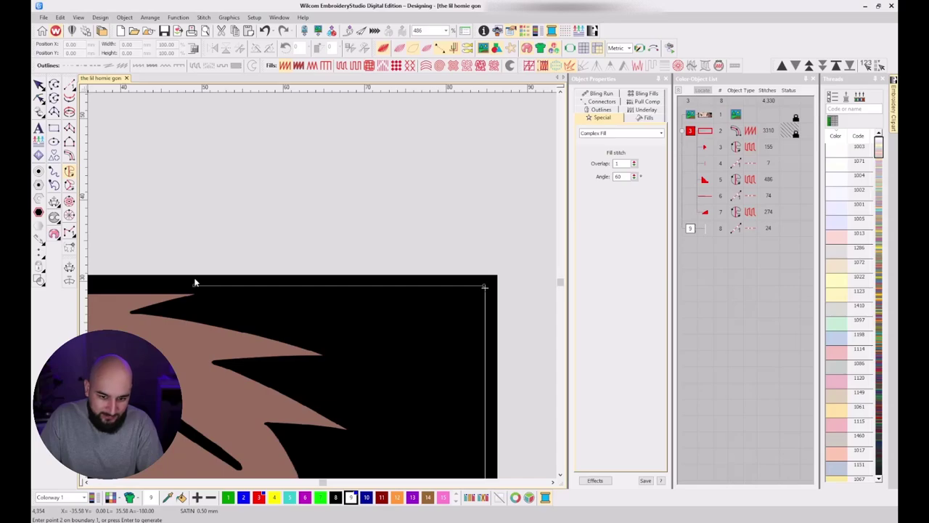
scroll(201, 300, "up", 2)
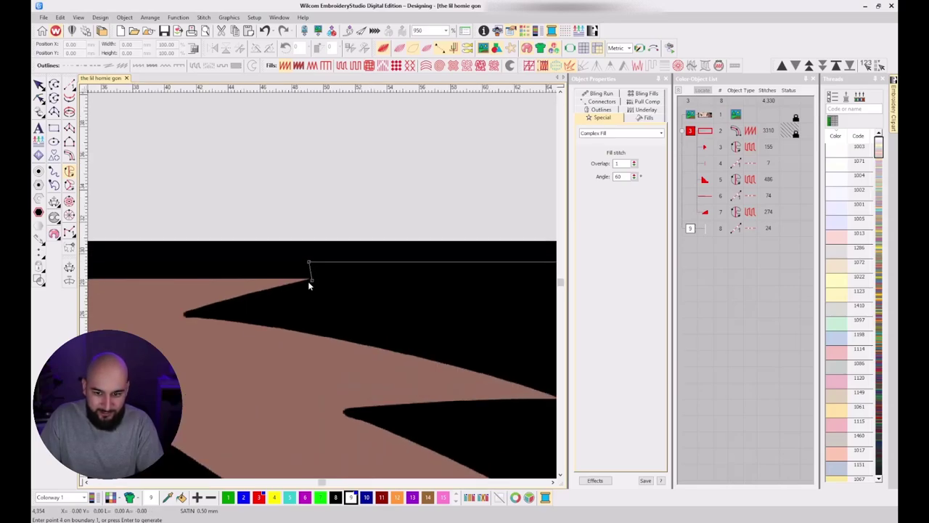
left_click(184, 317)
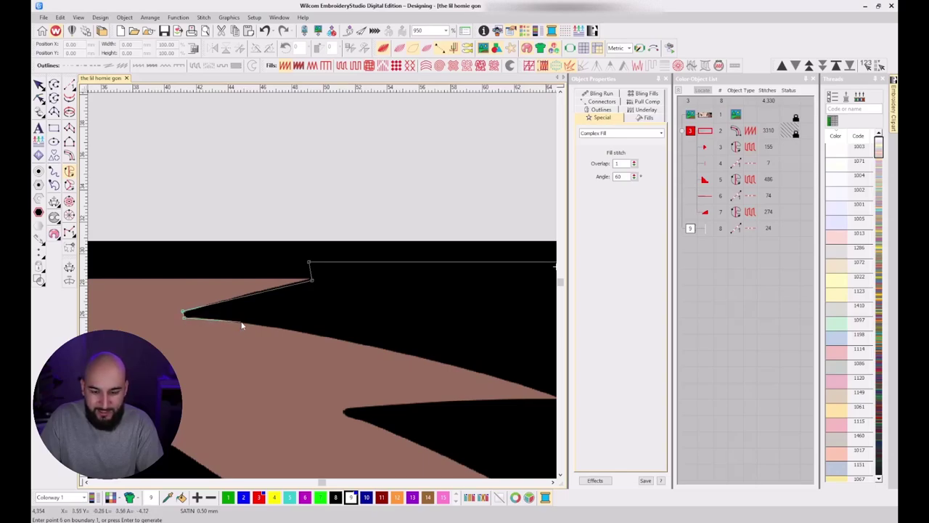
left_click(242, 322)
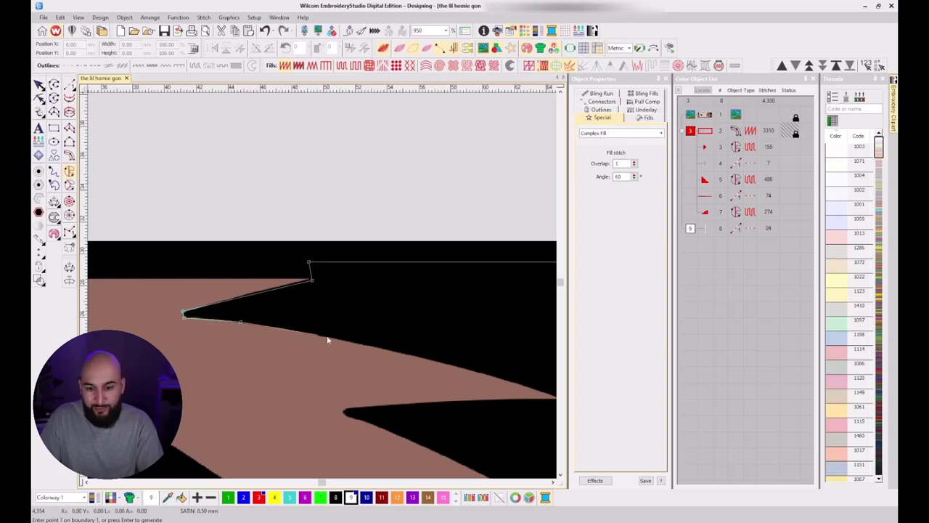
left_click(389, 352)
left_click(455, 347)
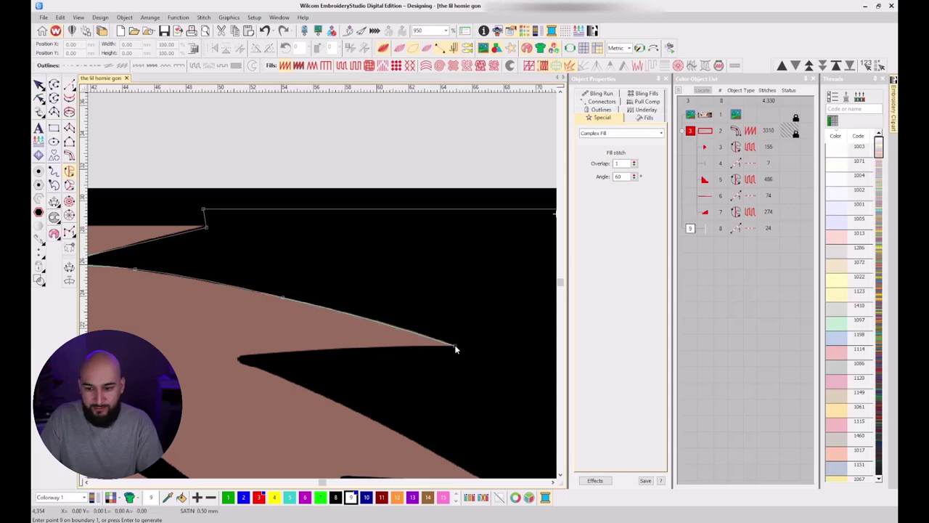
Continue the hair fill's boundary around the second hair spike and out to the second skin tip.
left_click(355, 347)
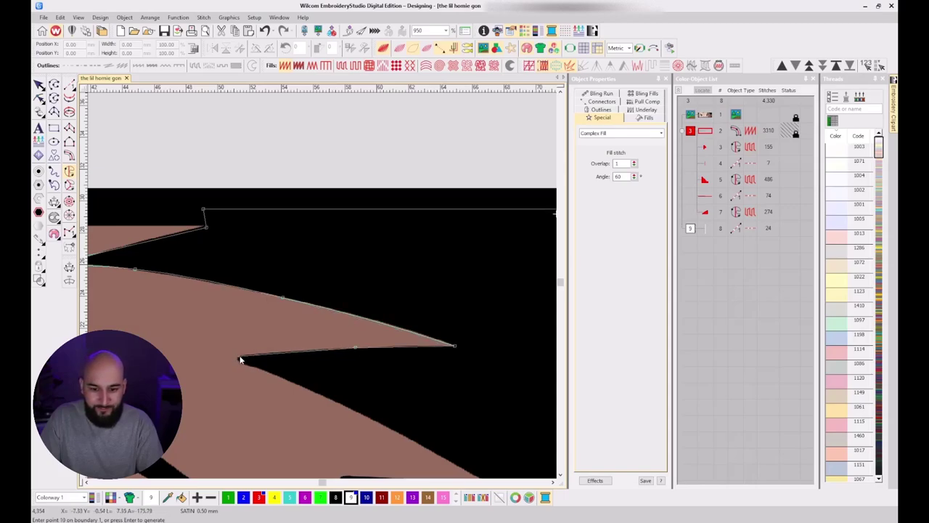
left_click(240, 357)
right_click(237, 360)
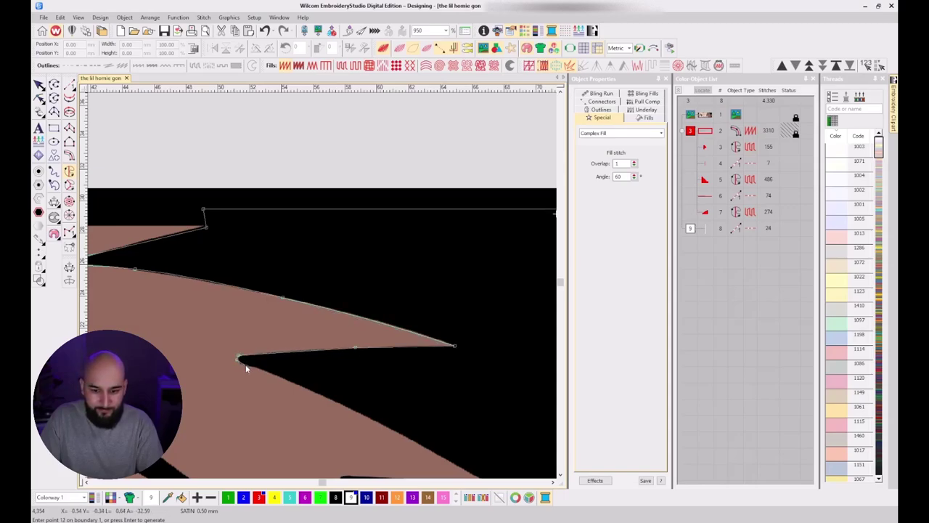
left_click(245, 365)
right_click(270, 374)
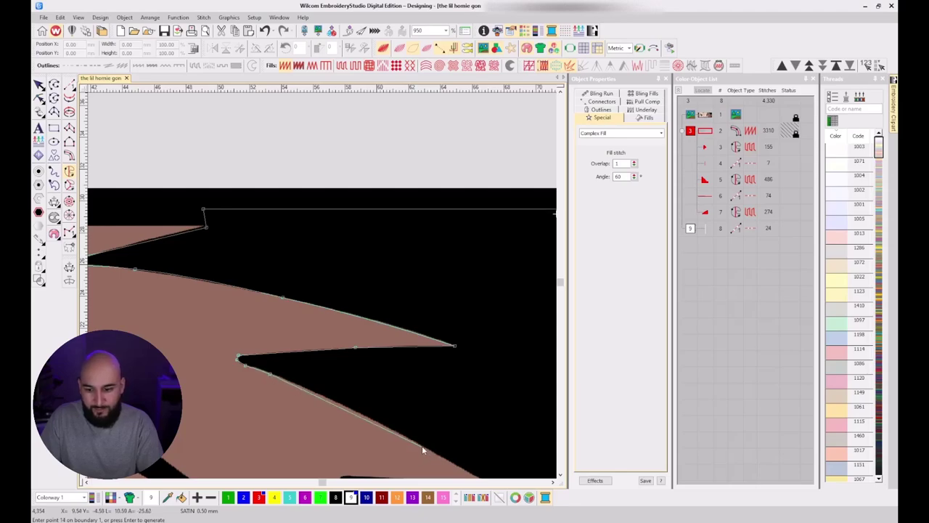
right_click(422, 447)
scroll(424, 449, "down", 4)
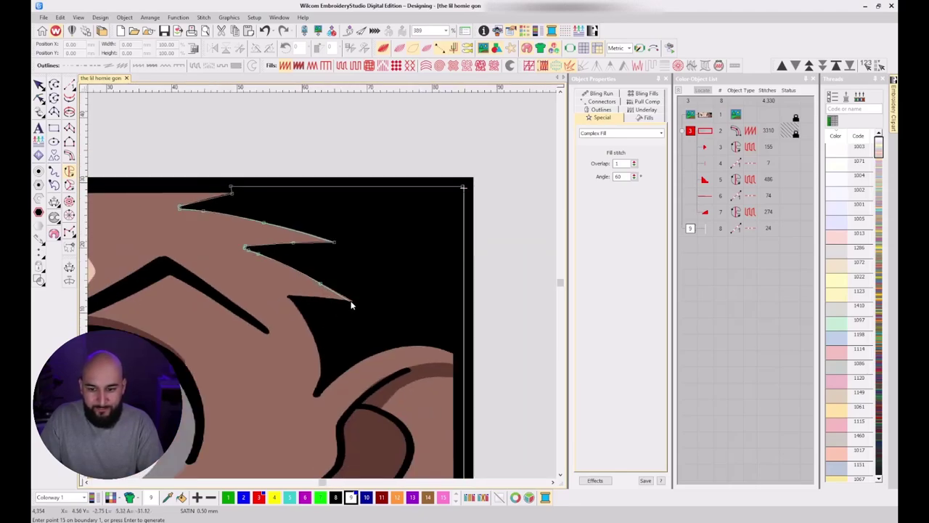
left_click(352, 301)
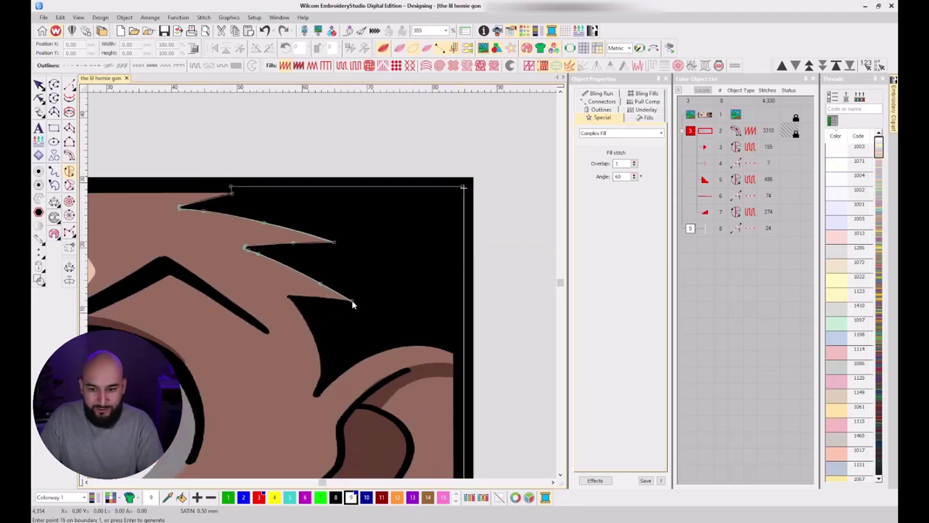
Trace the hair fill's boundary around the third hair spike and down around the rounded hair point in front of the ear.
left_click(287, 298)
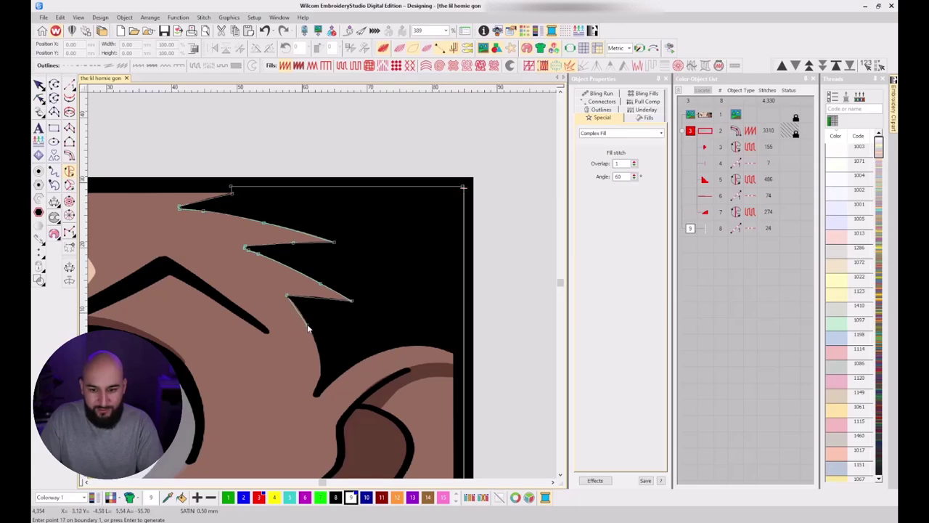
left_click(307, 325)
left_click(321, 365)
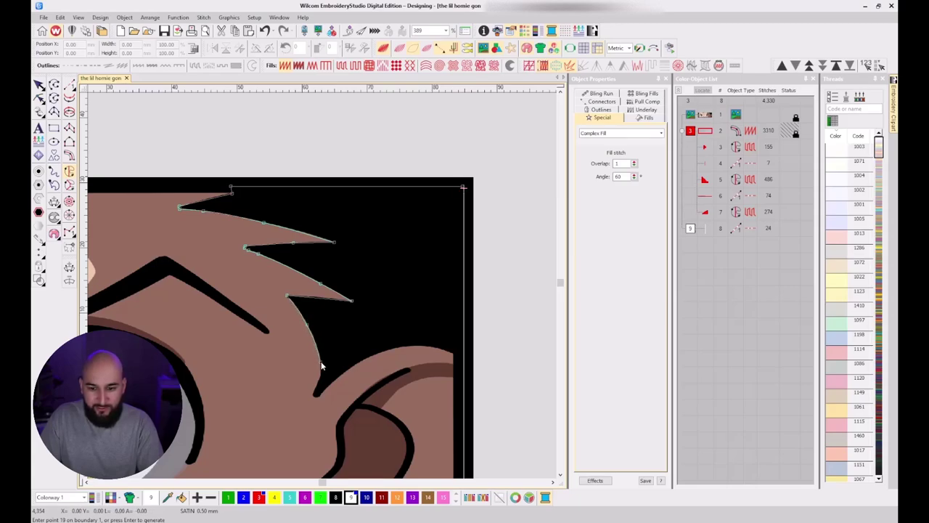
left_click(316, 389)
scroll(317, 393, "up", 2)
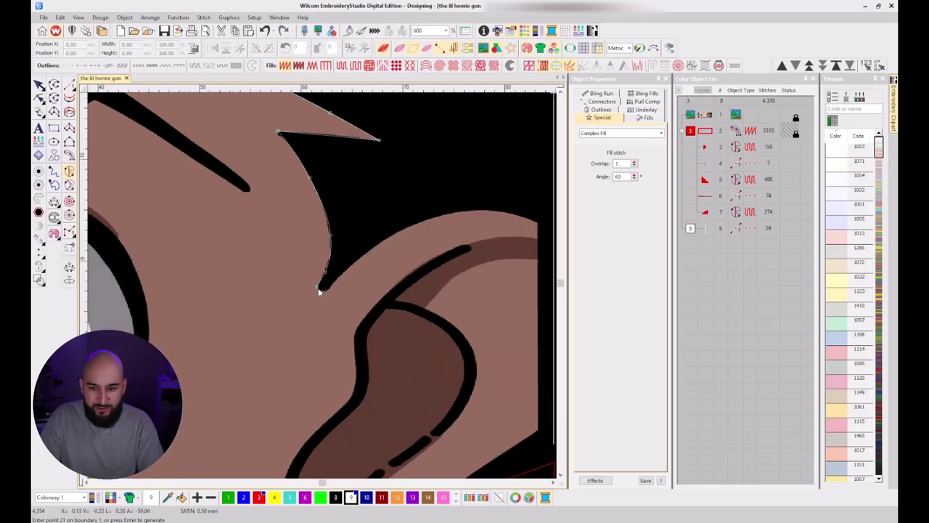
left_click(319, 290)
left_click(333, 283)
Trace the hair boundary over the ear's upper edge to the right border, then up to the upper right corner, and close the shape.
left_click(376, 245)
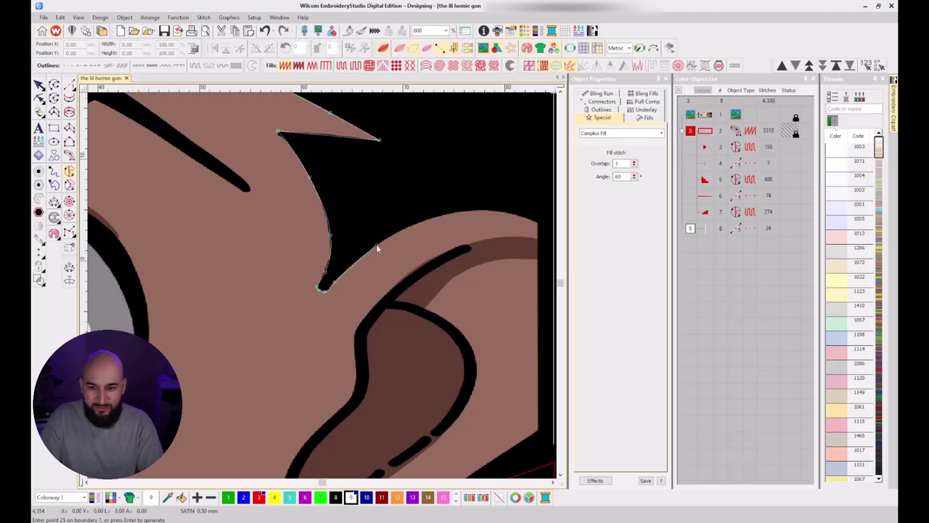
left_click(447, 216)
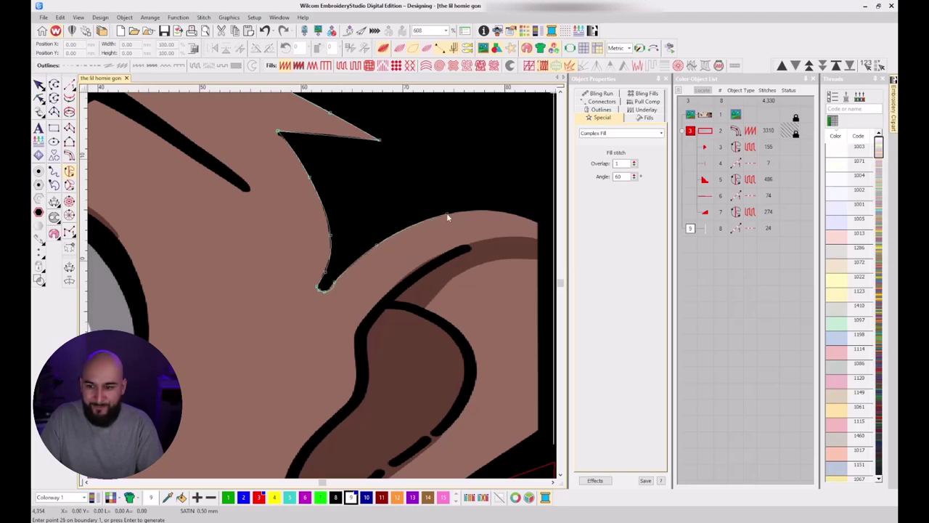
left_click(510, 217)
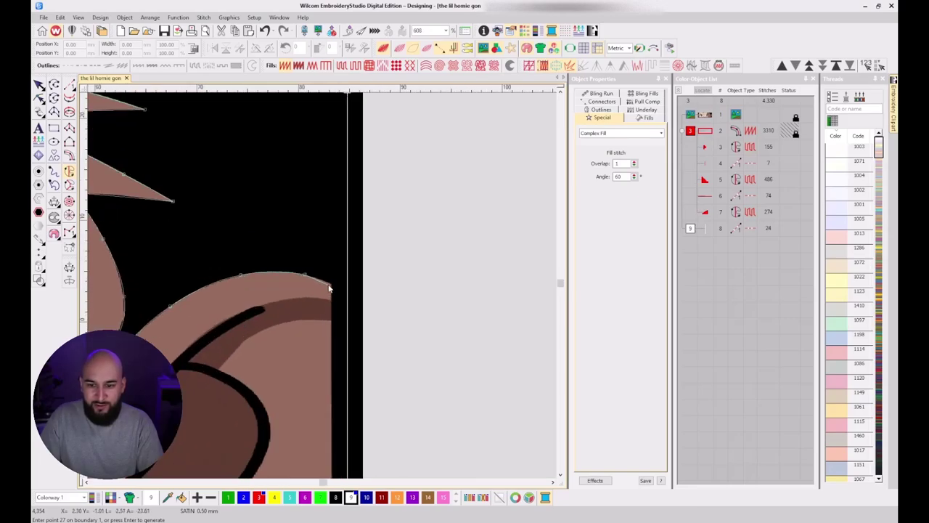
left_click(331, 285)
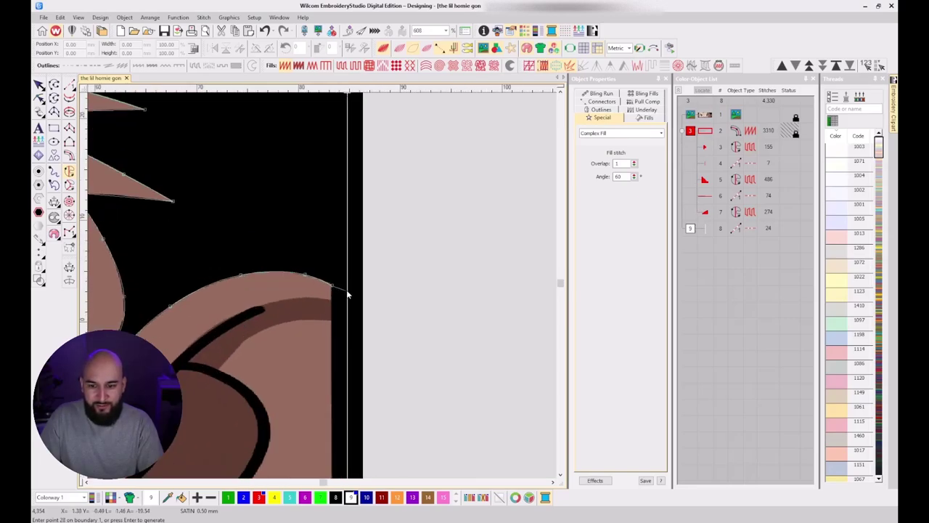
left_click(347, 294)
scroll(346, 292, "down", 2)
scroll(324, 288, "up", 3)
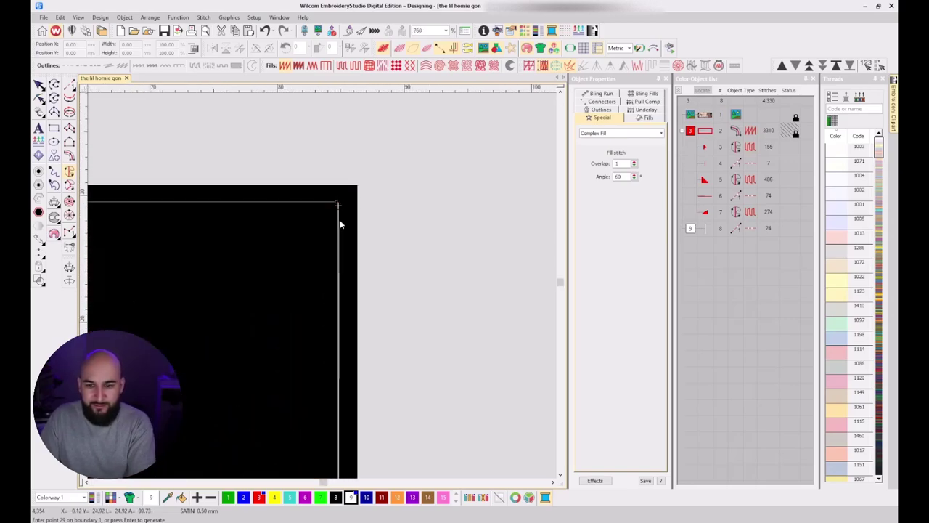
left_click(338, 202)
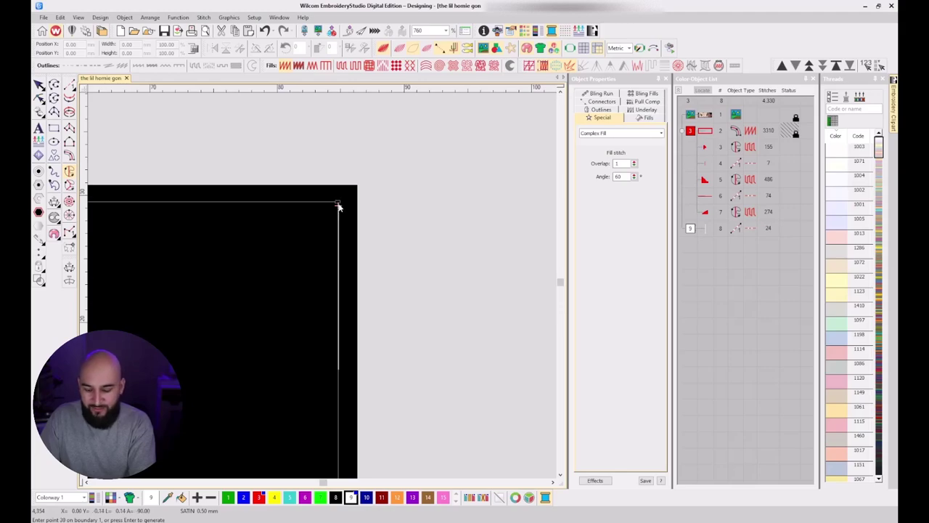
key("Return")
Generate the hair fill with its entry above the ear, its exit near the upper right corner and a stitch angle of about 14°.
scroll(248, 278, "down", 3)
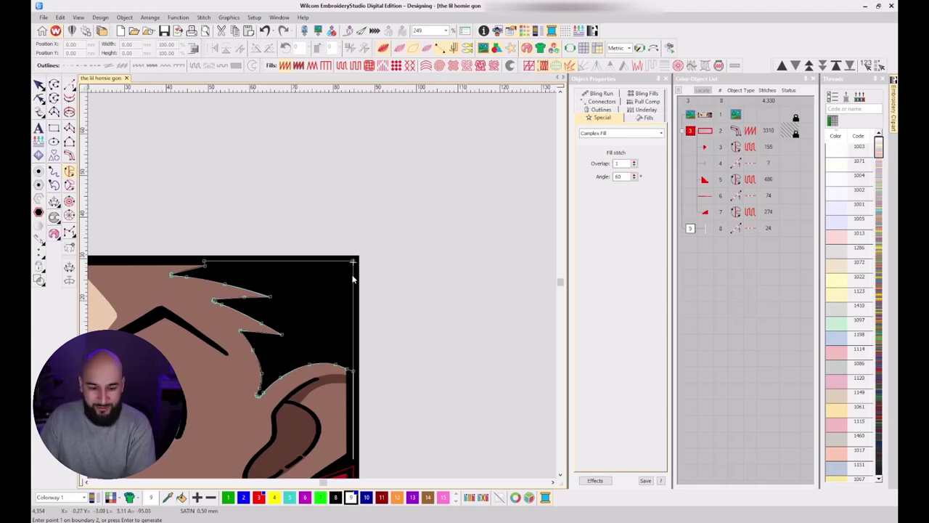
key("Return")
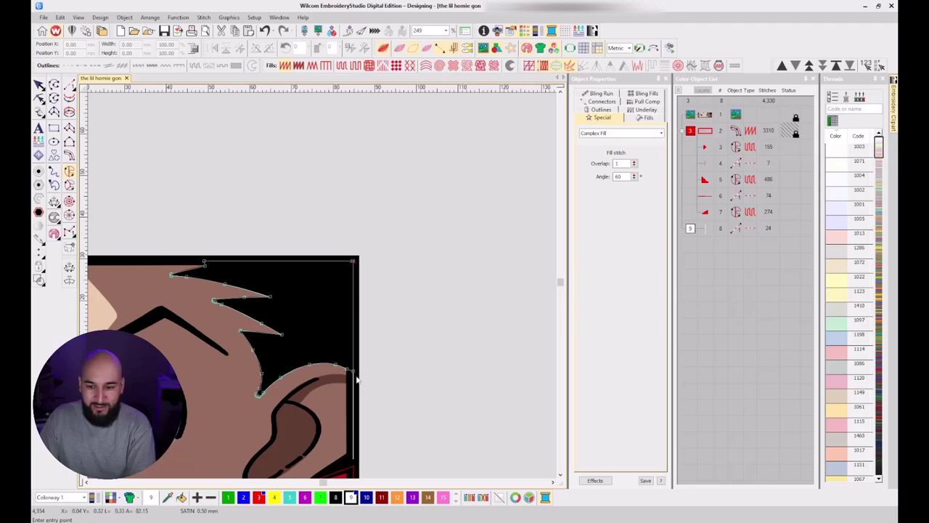
scroll(357, 379, "down", 3)
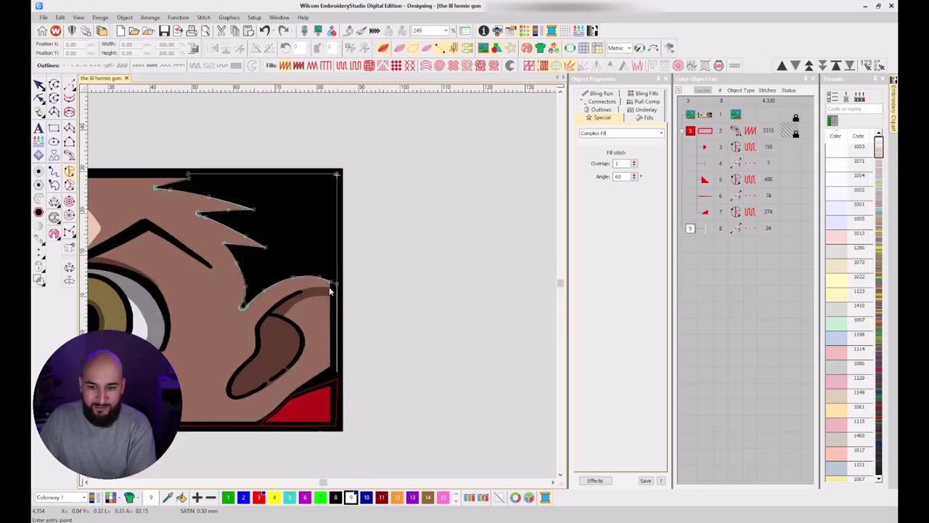
left_click(333, 171)
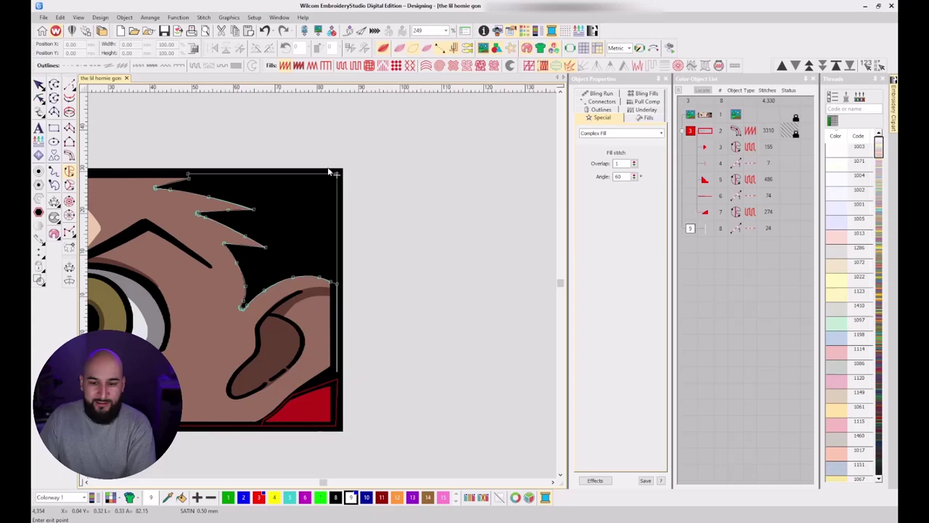
left_click(212, 201)
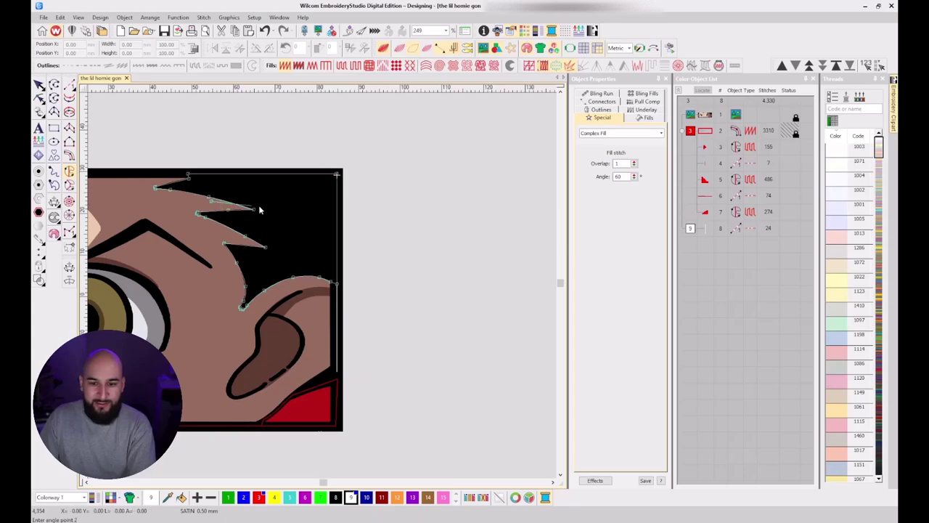
left_click(420, 153)
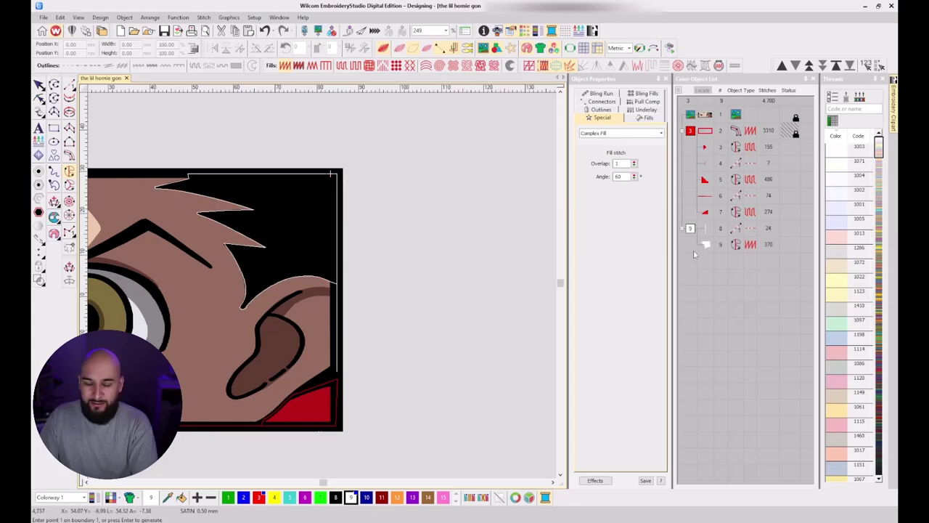
Convert the new hair fill to Tatami stitch and give it a first underlay of type Tatami.
left_click(706, 244)
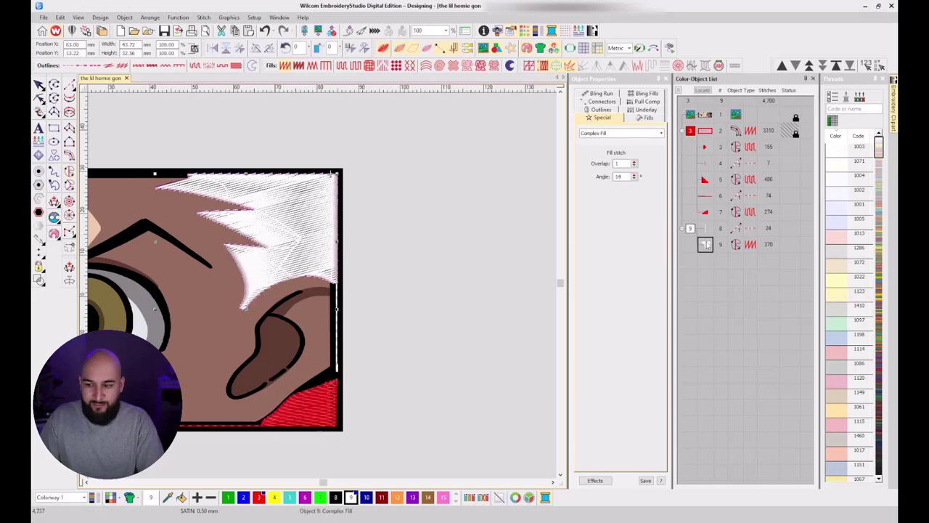
key("shift+m")
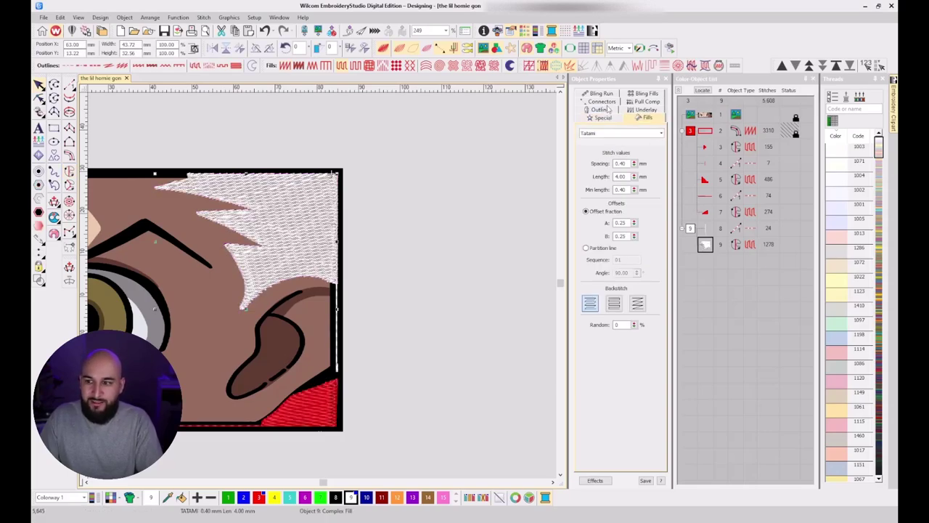
left_click(638, 111)
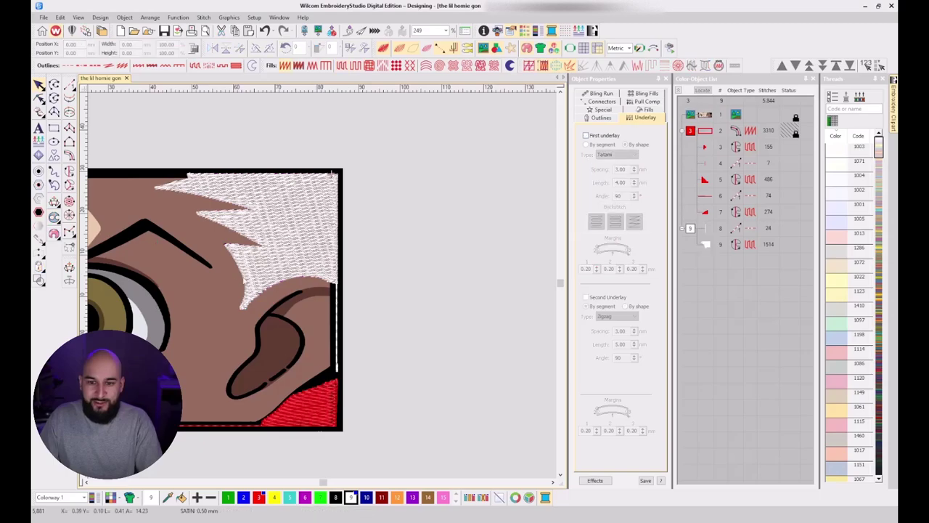
scroll(524, 304, "down", 3)
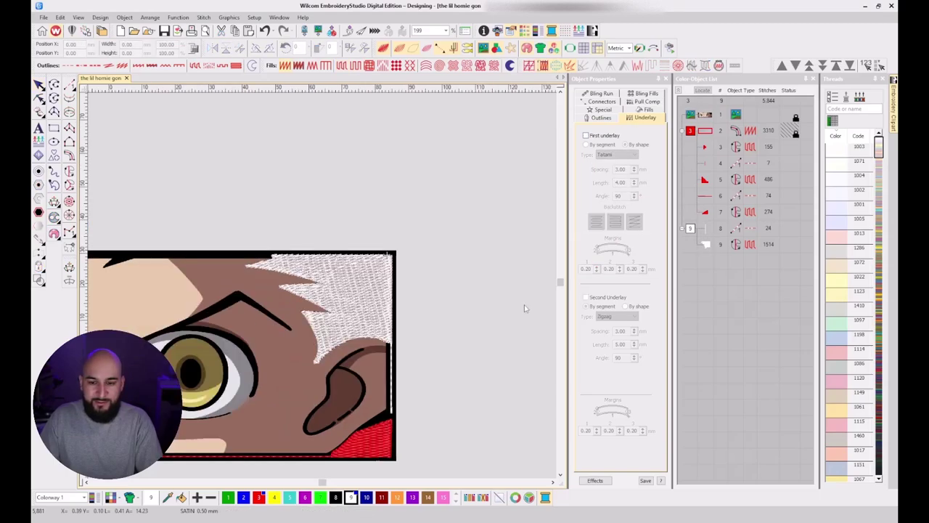
Reshape the hair fill by moving its exit point to the left end of its top edge.
left_click(718, 247)
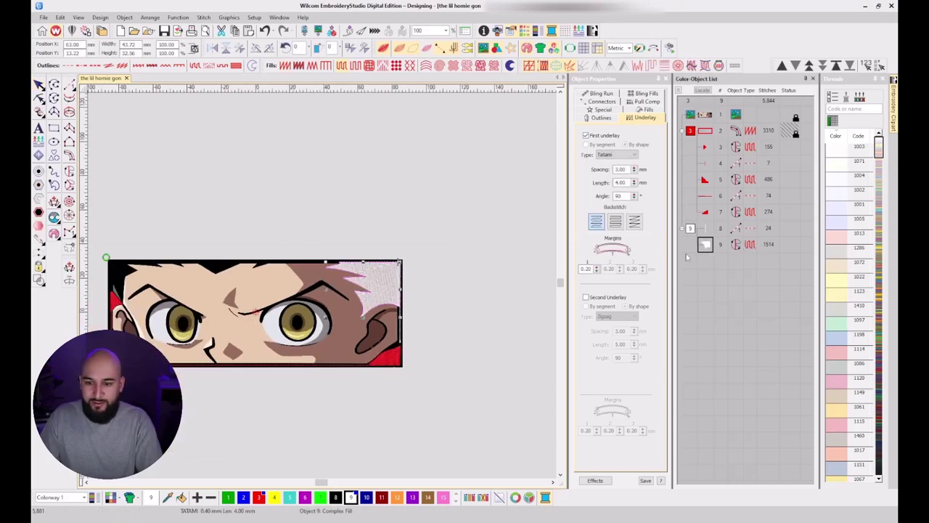
scroll(324, 281, "up", 4)
key("h")
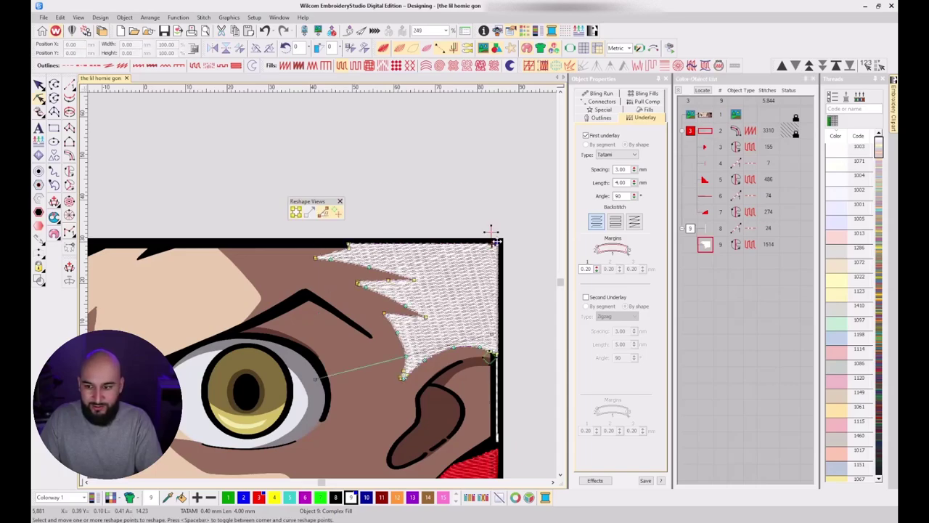
left_click_drag(350, 249, 338, 238)
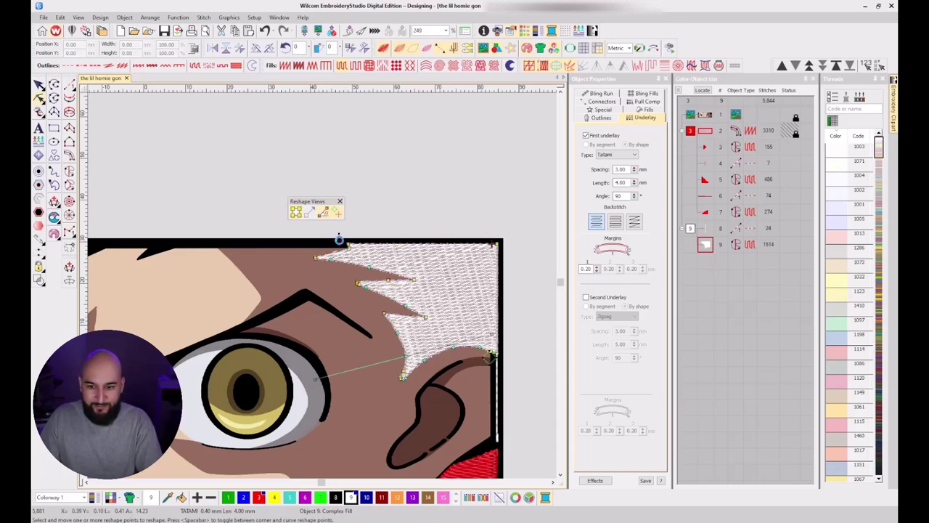
key("Escape")
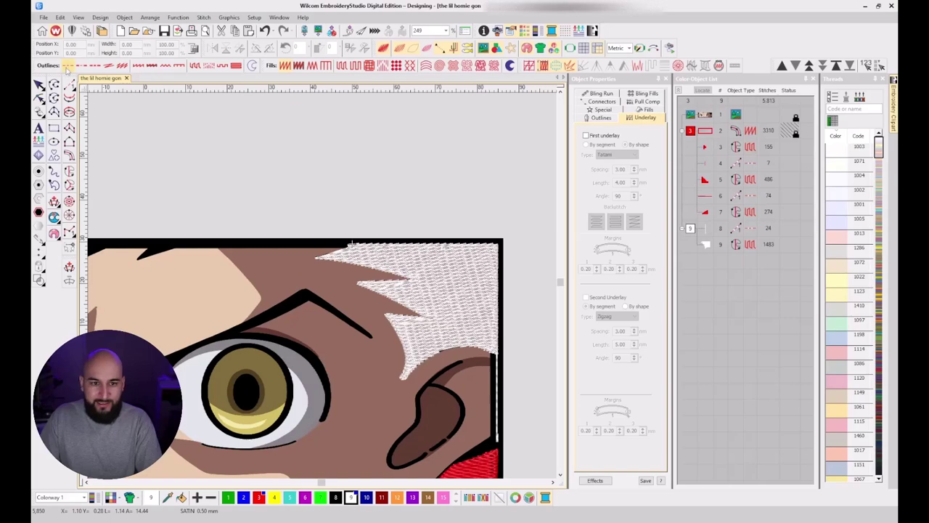
Digitize a straight run from the hair fill's upper left end along the black top border to the small hair spike.
left_click(69, 85)
scroll(325, 290, "up", 2)
scroll(325, 289, "up", 3)
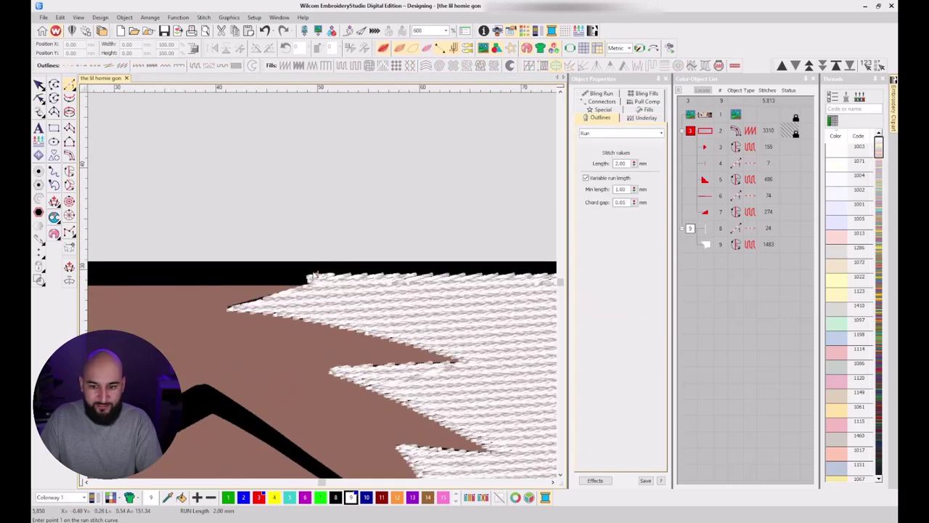
left_click(303, 278)
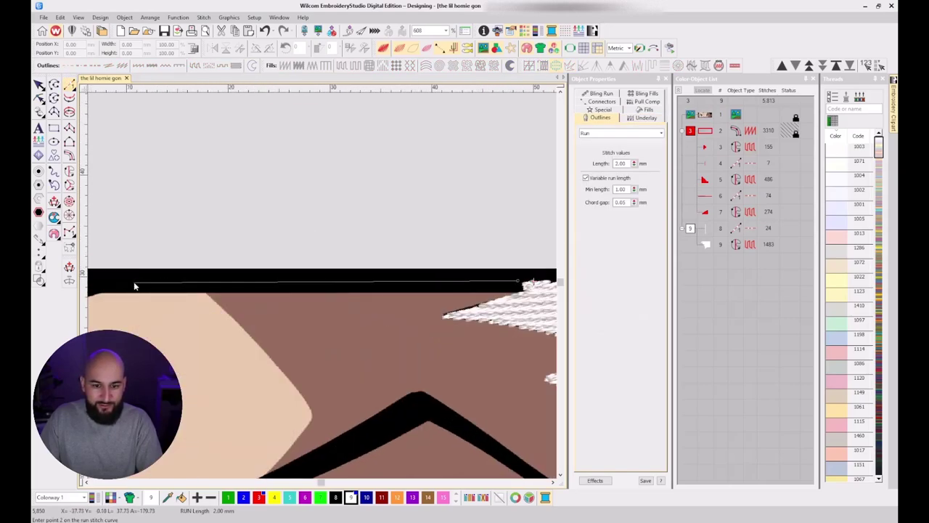
scroll(139, 280, "down", 1)
left_click(289, 284)
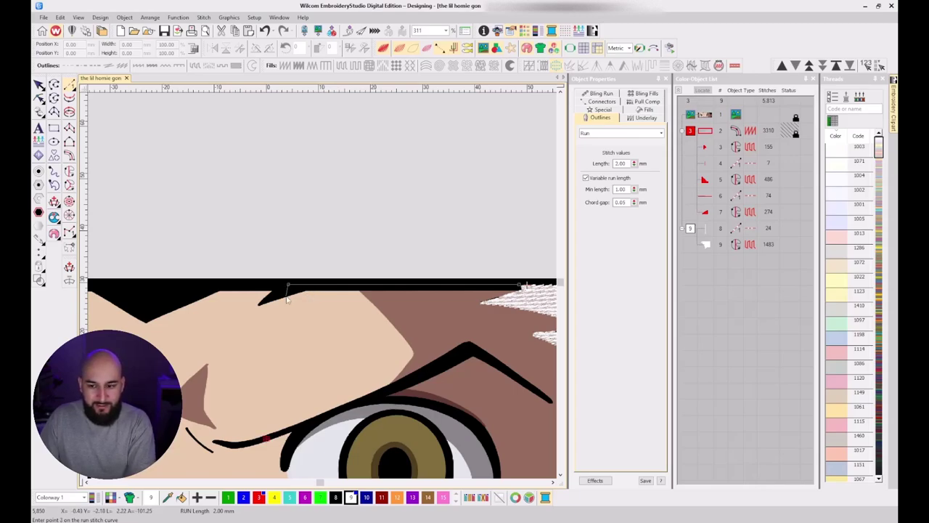
key("Return")
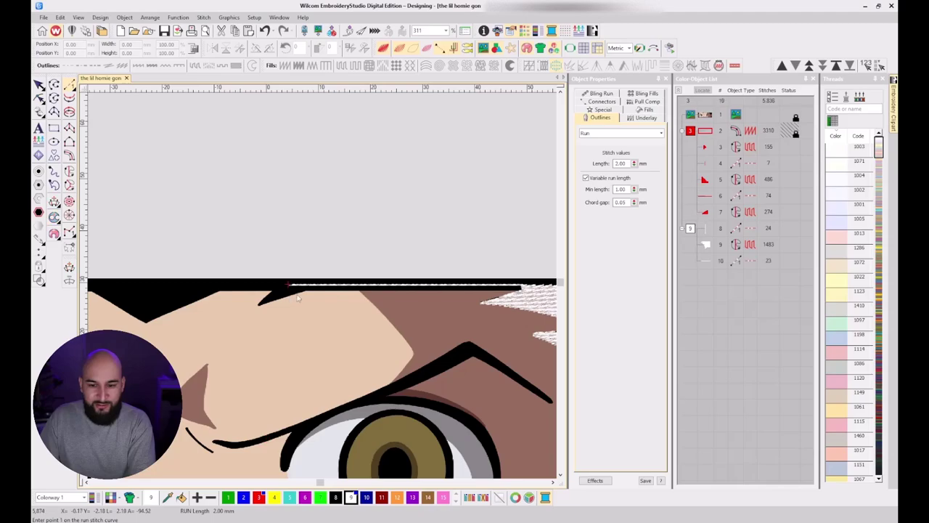
Digitize the small hair spike as a Column A satin shape about 9.4 mm wide and 4.3 mm high.
scroll(323, 289, "up", 2)
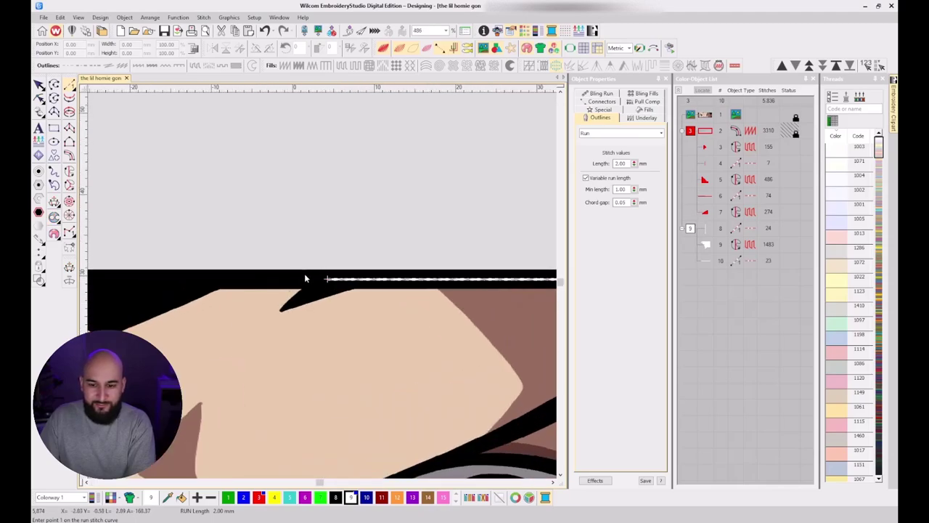
left_click(69, 129)
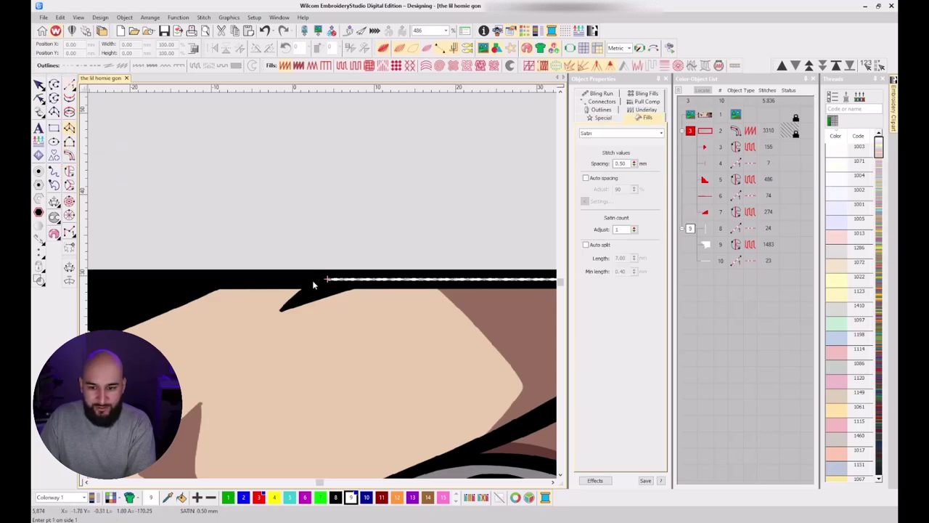
left_click(313, 278)
left_click(354, 287)
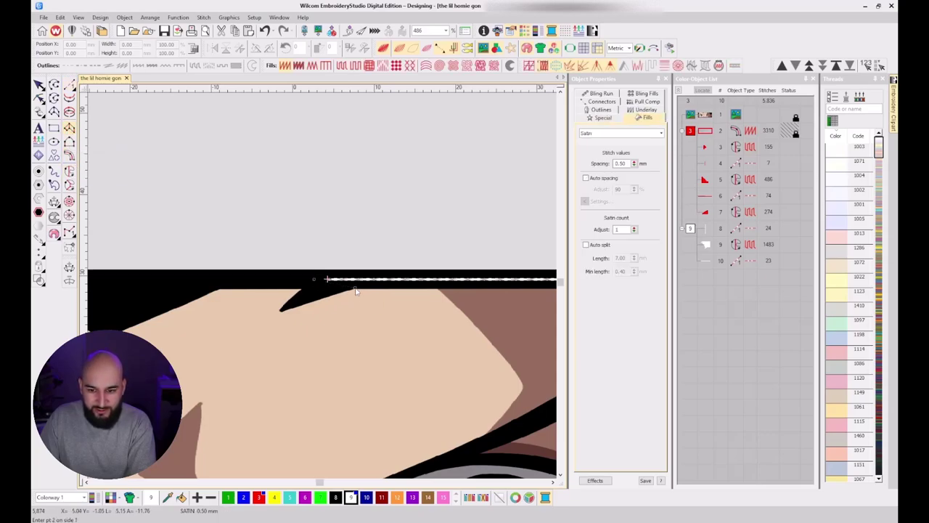
left_click(297, 293)
left_click(307, 303)
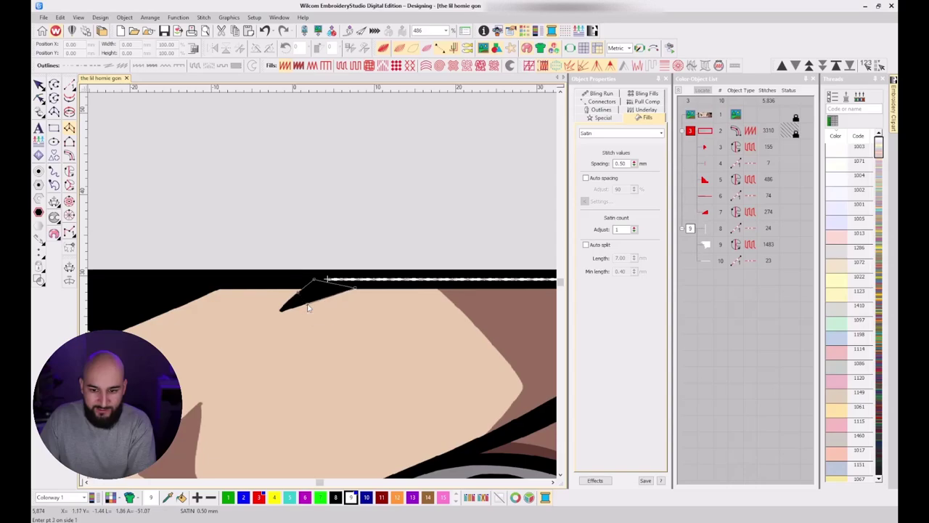
left_click(280, 313)
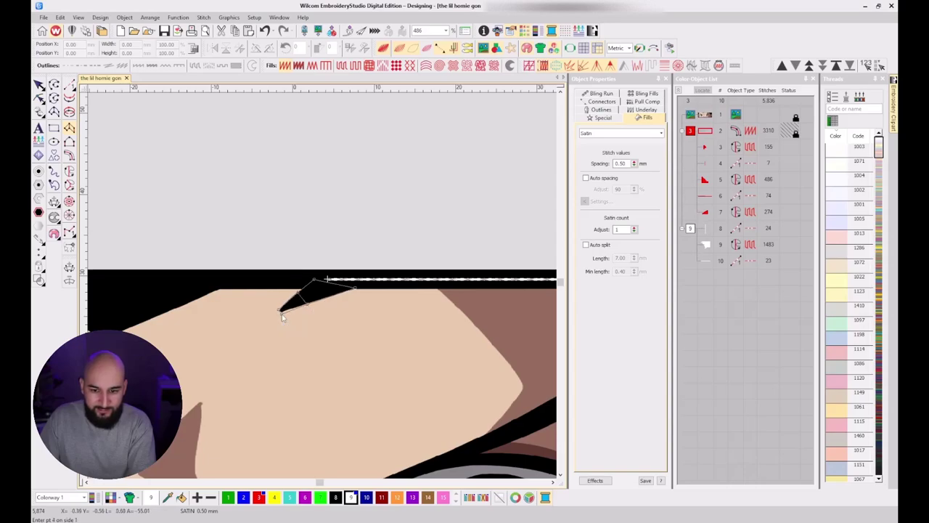
key("Return")
key("Escape")
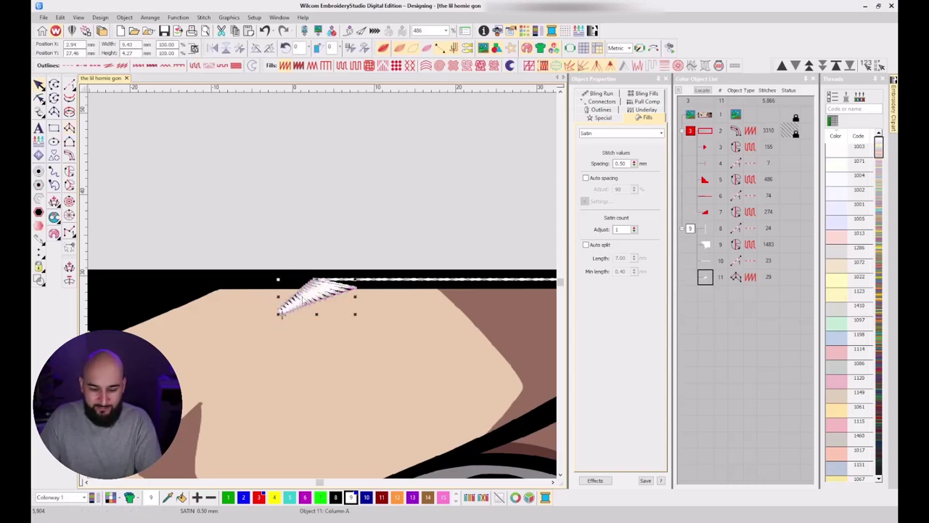
Reshape the spike's satin by moving its exit point from the lower tip up into the black top border.
key("h")
mouse_move(282, 315)
left_mouse_down()
mouse_move(309, 271)
mouse_move(310, 280)
left_mouse_up()
key("Escape")
Digitize a connecting run along the black top border from the spike to the near upper corner of the triangular hair point.
left_click(67, 86)
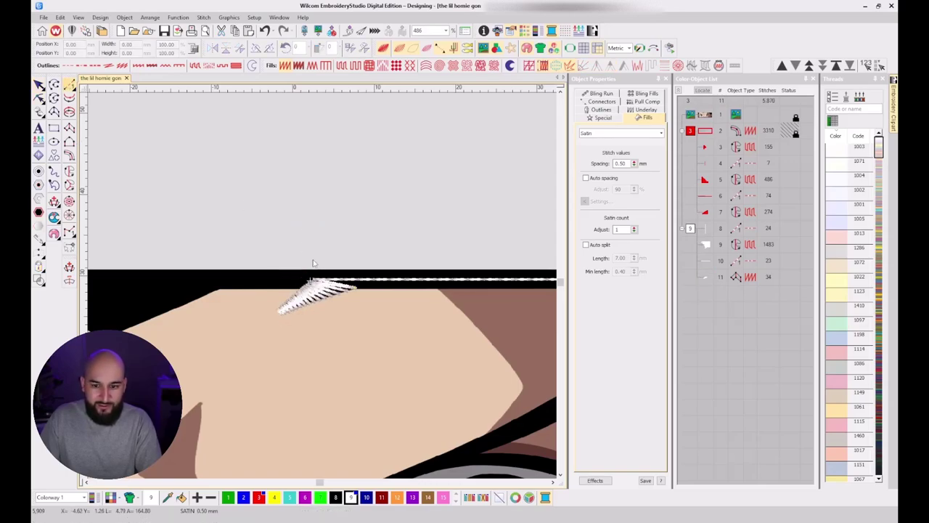
left_click(305, 279)
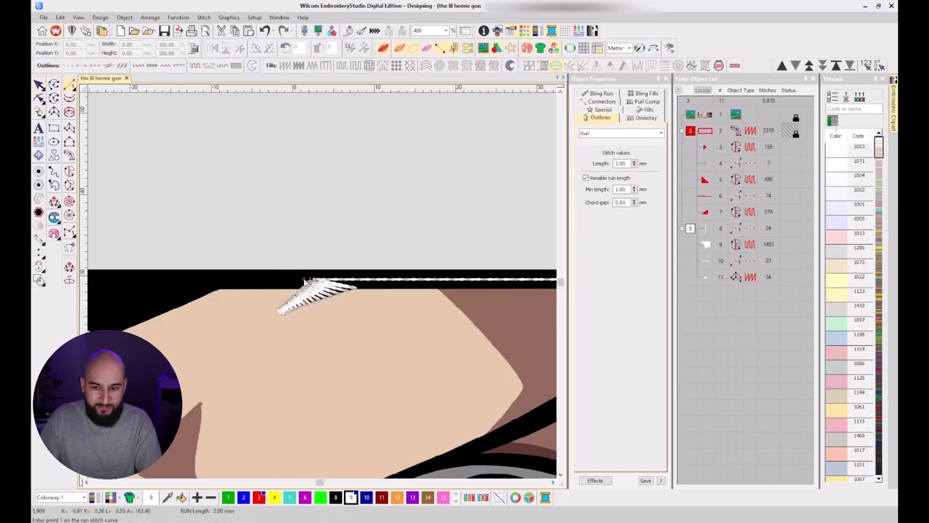
left_click(202, 282)
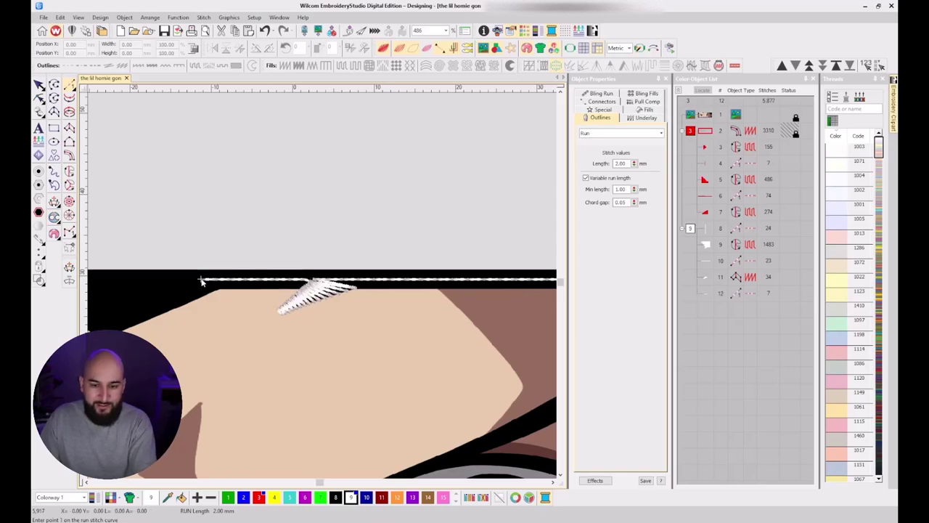
key("Return")
Digitize the triangular hair point as a Column A shape about 25 mm wide and 7.4 mm high, ending at its lower tip.
scroll(322, 286, "down", 2)
scroll(323, 285, "up", 1)
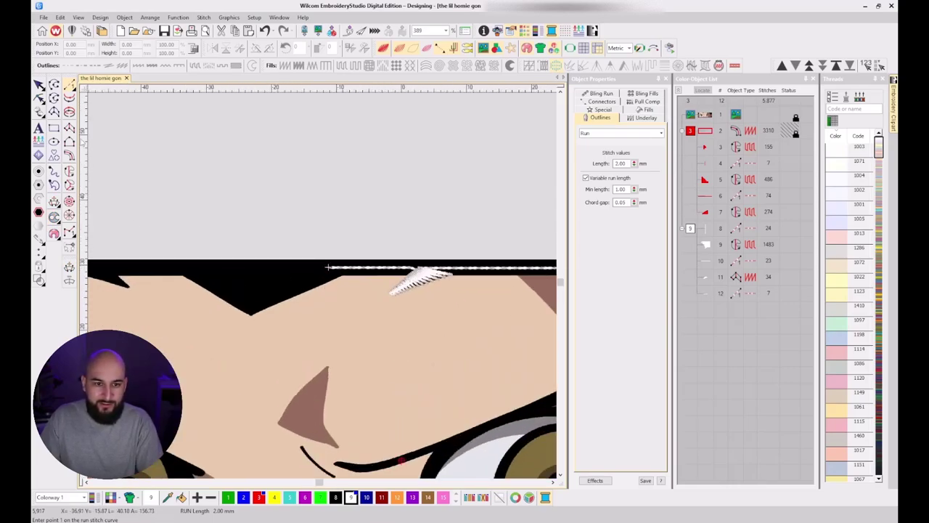
left_click(68, 127)
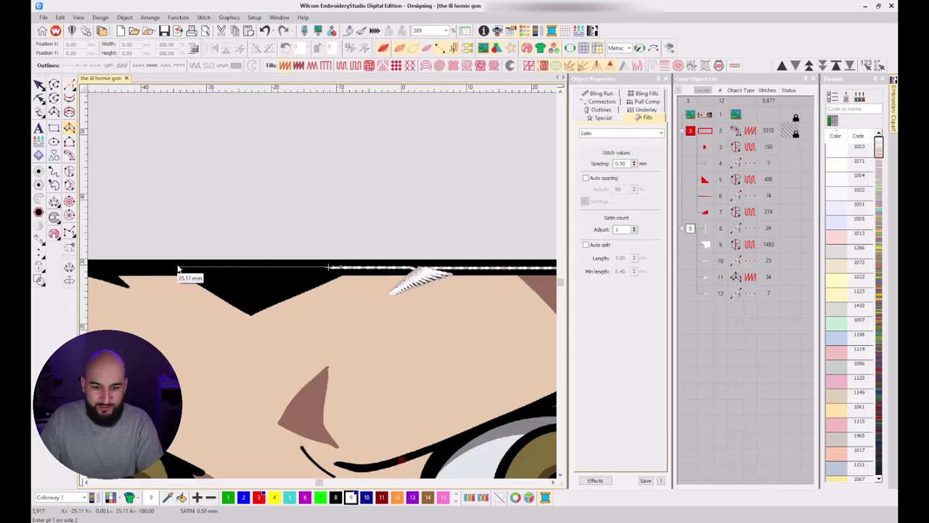
left_click(176, 267)
left_click(329, 267)
left_click(340, 275)
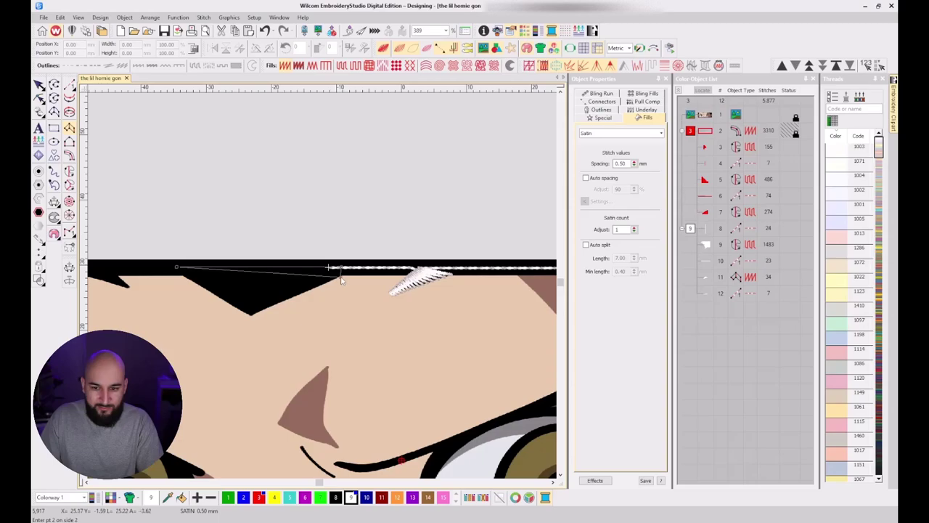
left_click(185, 276)
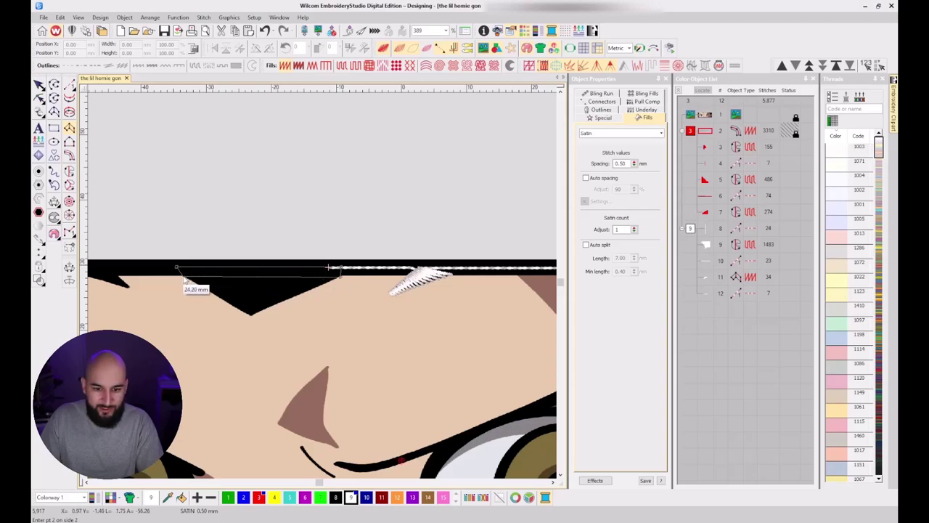
left_click(250, 315)
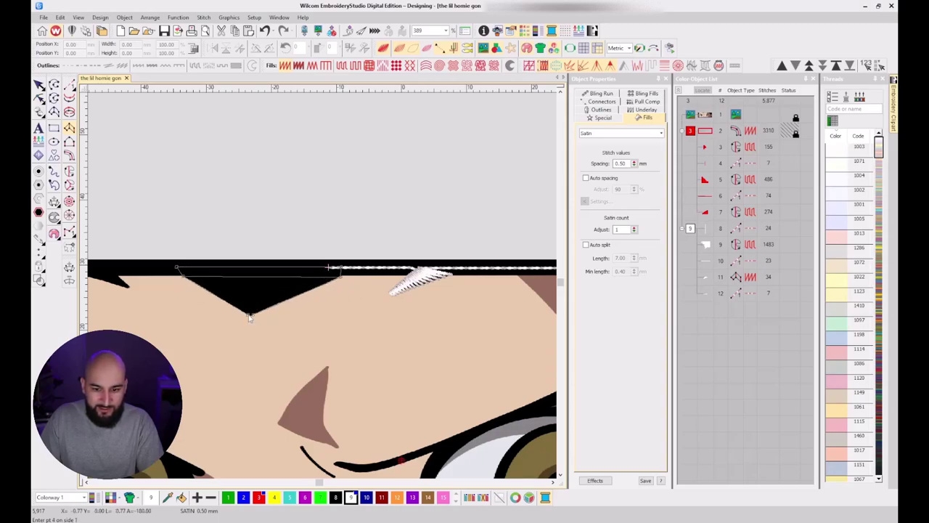
key("Return")
key("Escape")
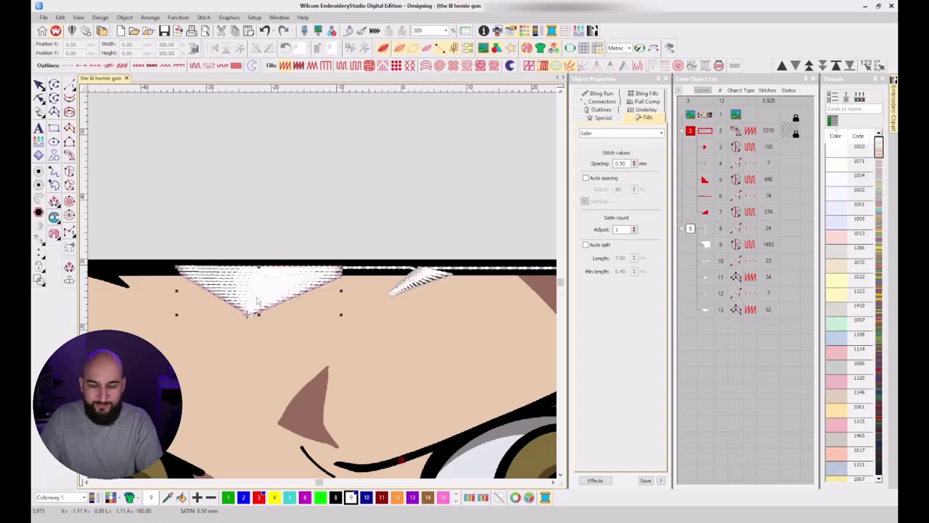
Convert the triangular hair point to Tatami stitch and move its exit point to the shape's upper left corner.
key("shift+m")
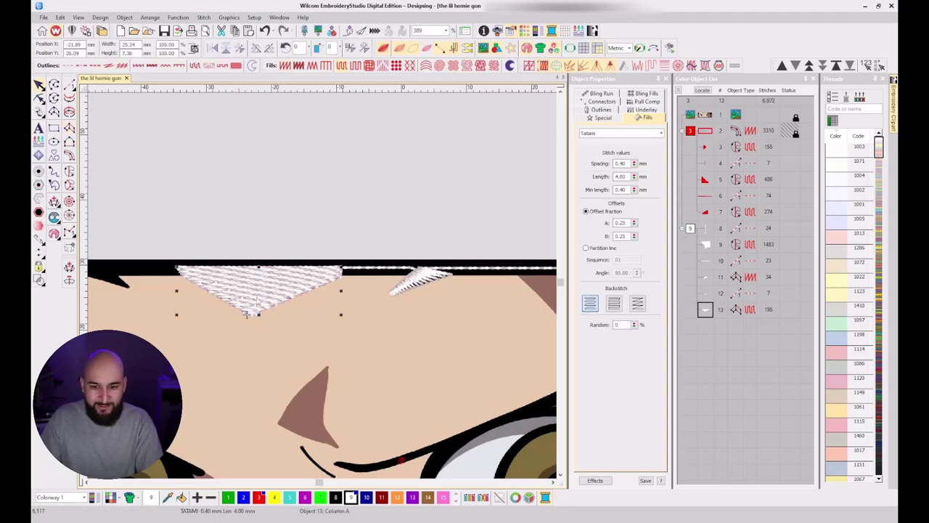
left_click(170, 287)
left_click(196, 278)
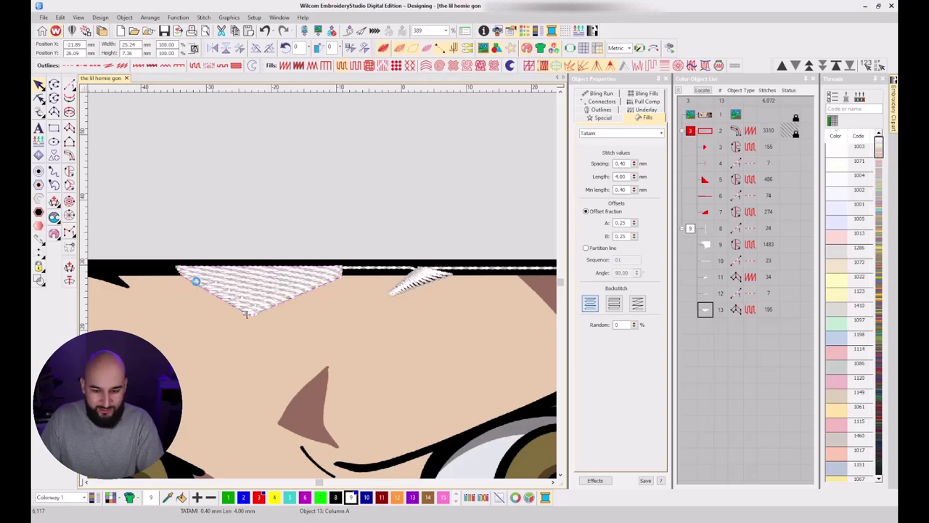
key("h")
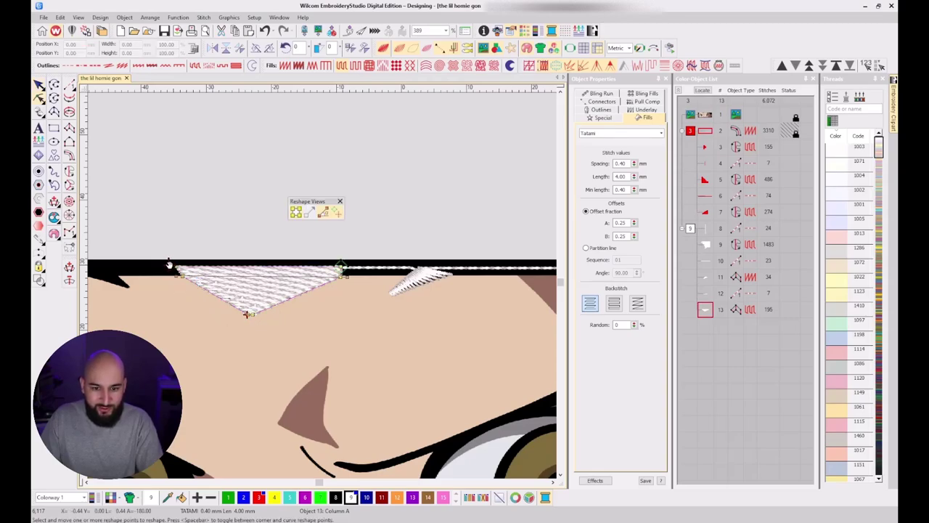
key("ctrl+z")
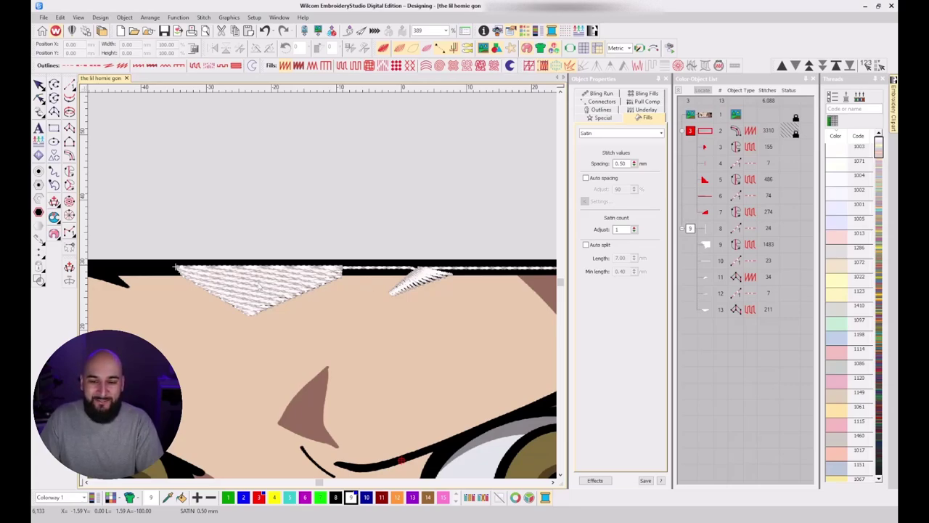
key("ctrl+y")
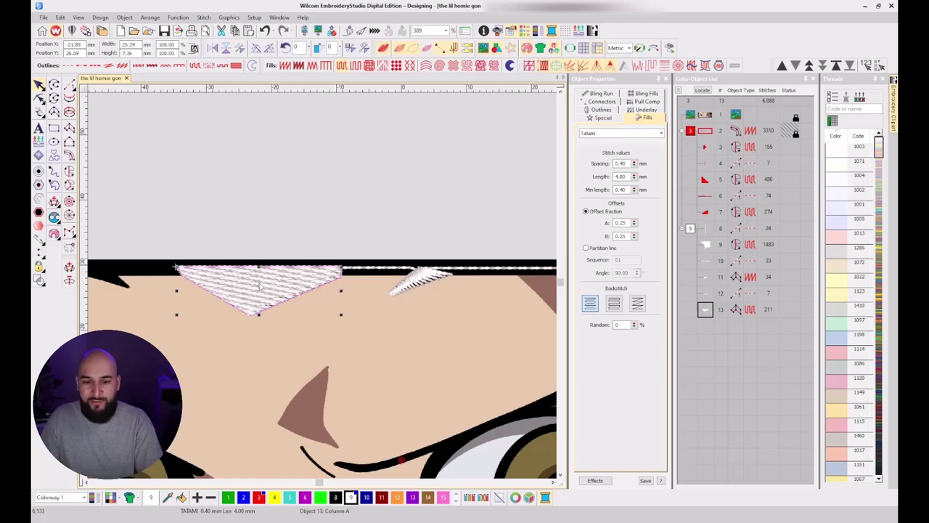
left_click(435, 242)
Try a narrow Column A satin edge along the triangular fill's two lower sides, then delete it.
left_click(68, 128)
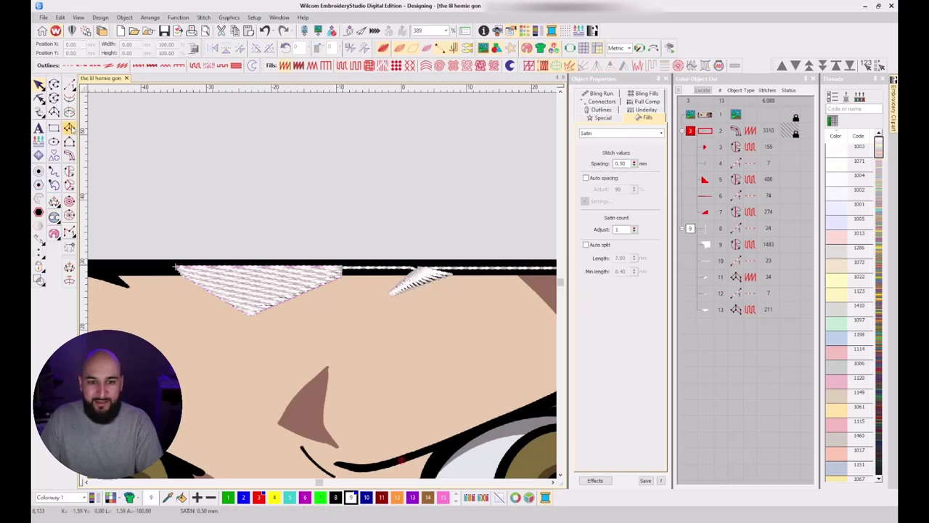
left_click(340, 277)
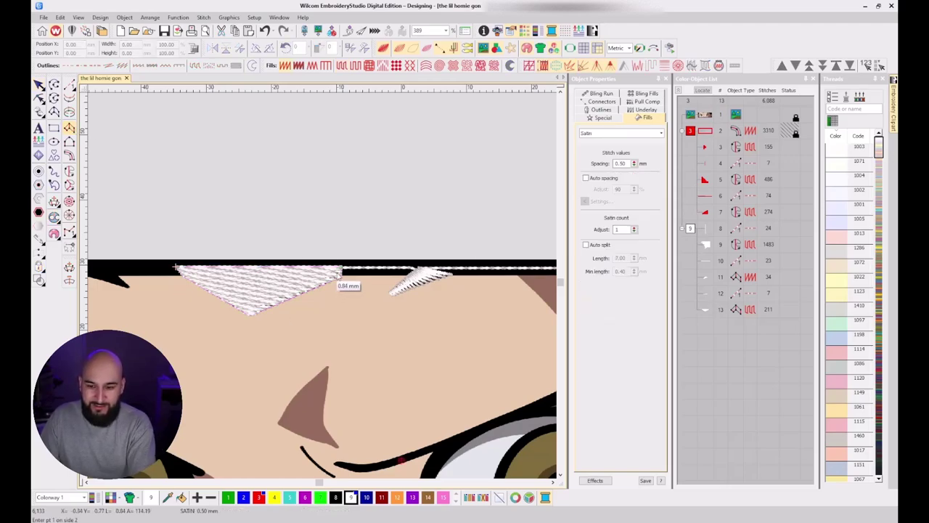
left_click(340, 275)
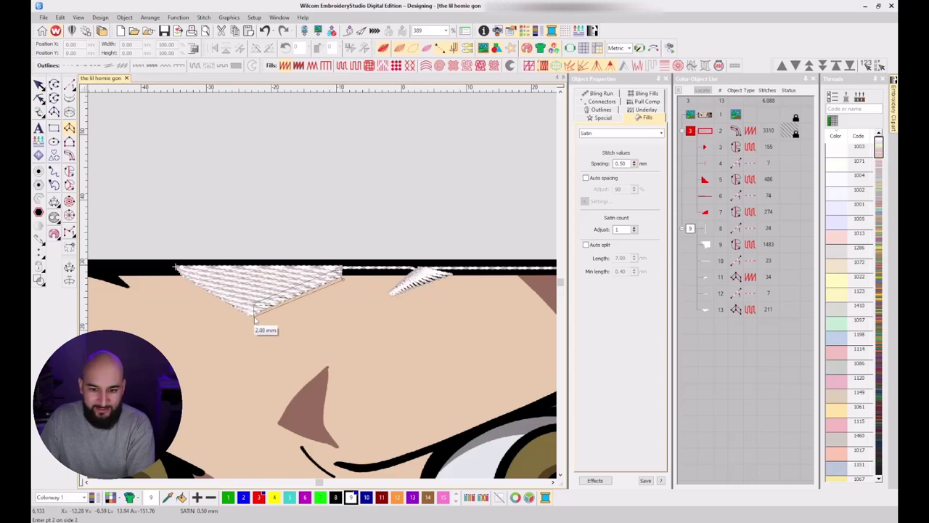
left_click(251, 312)
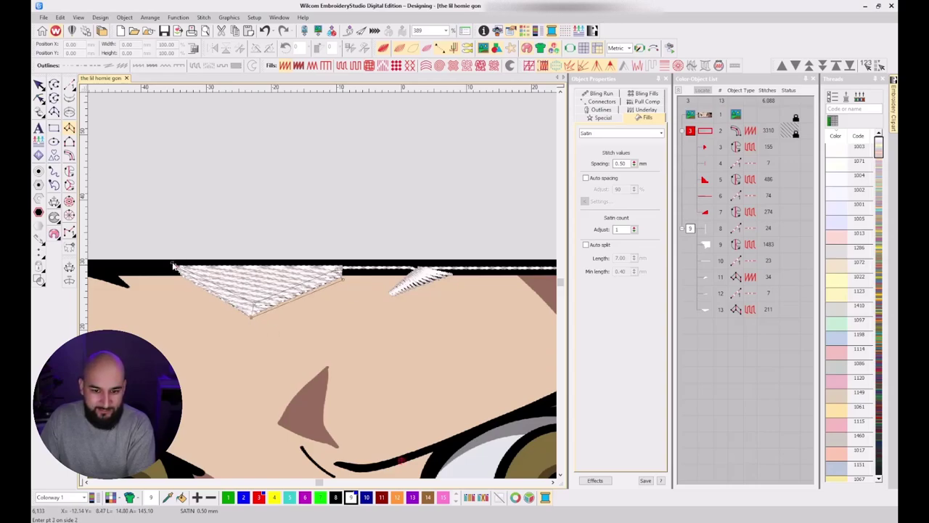
left_click(168, 269)
key("Return")
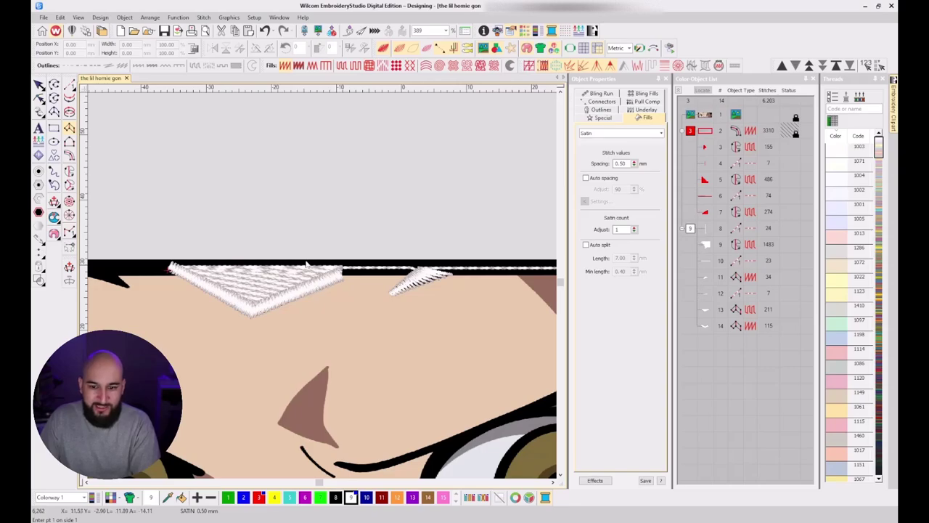
key("Escape")
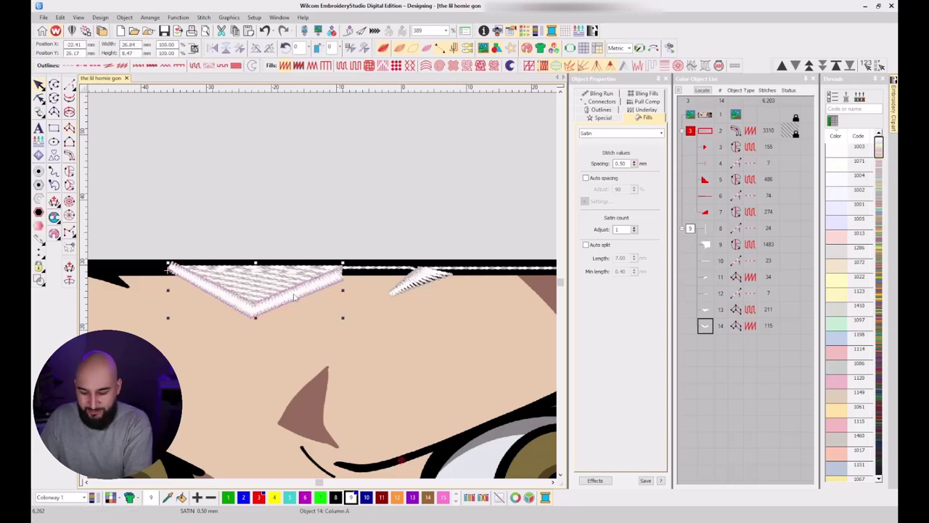
key("Delete")
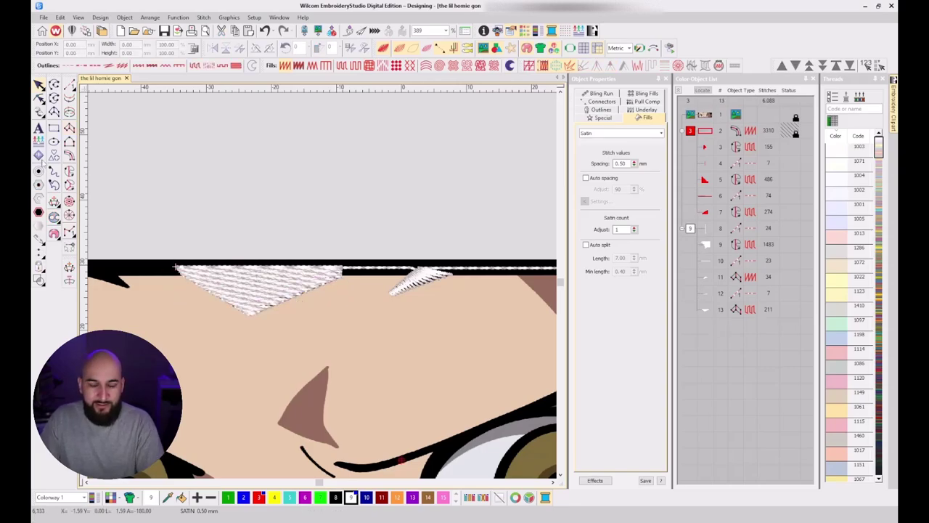
Digitize a run about 12 mm long from the triangular fill's upper left corner along the black border to the next hair spike.
left_click(69, 85)
scroll(322, 287, "up", 2)
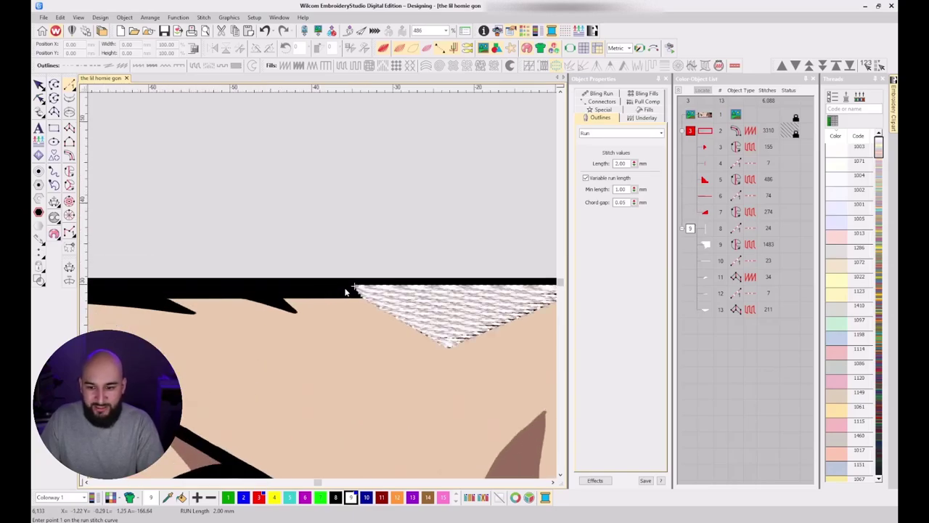
left_click(351, 287)
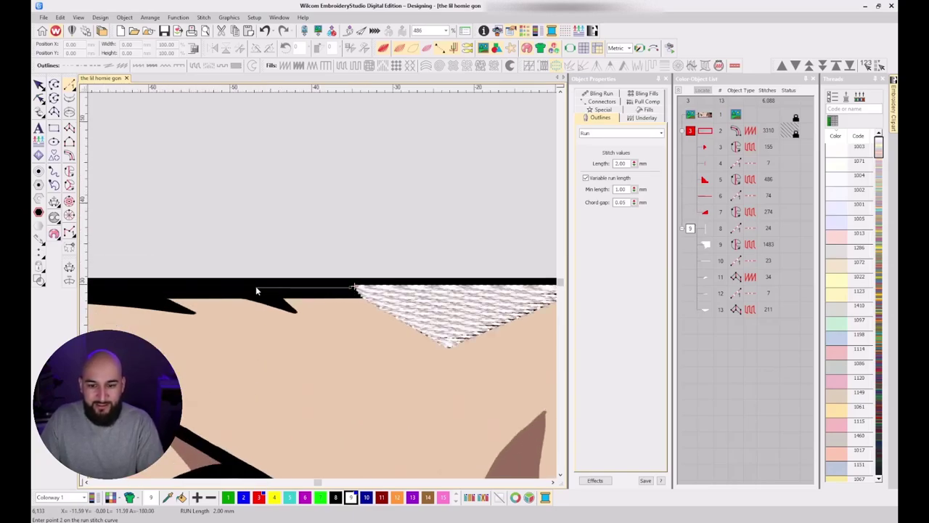
left_click(255, 289)
key("Return")
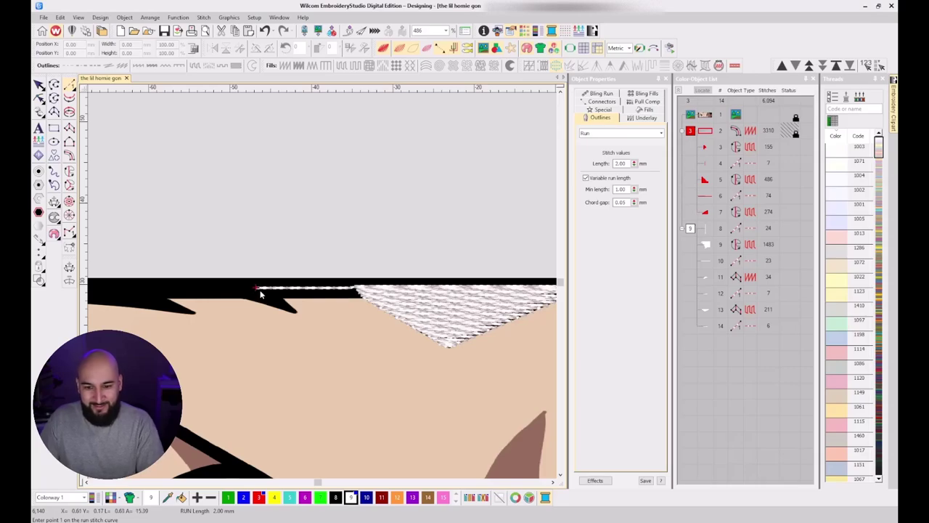
Digitize the small hair spike as a Column A satin about 6.5 mm wide and 3.4 mm high, ending at its lower tip.
left_click(69, 128)
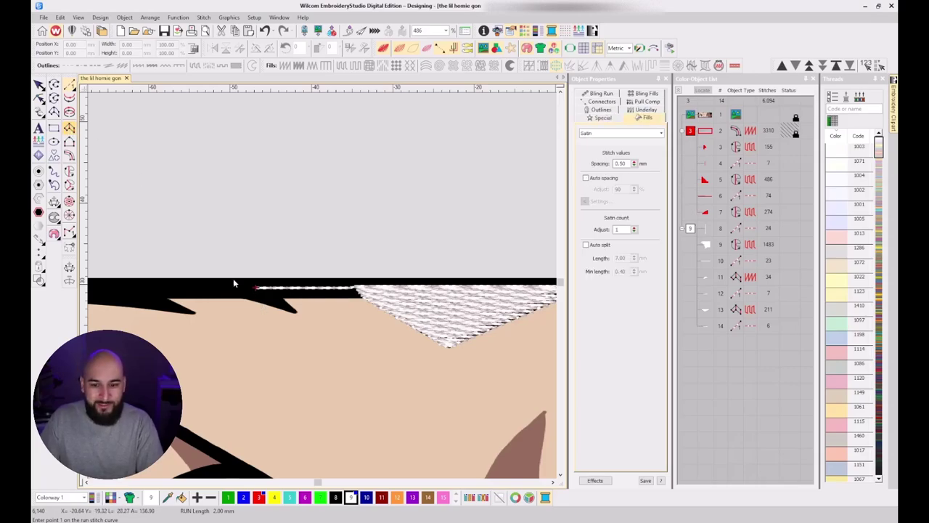
left_click(245, 296)
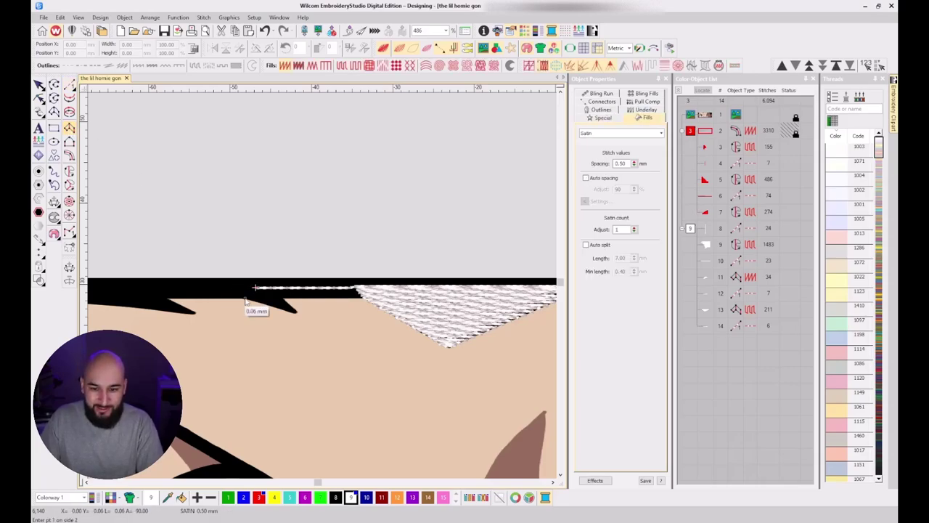
left_click(296, 313)
left_click(299, 312)
key("Return")
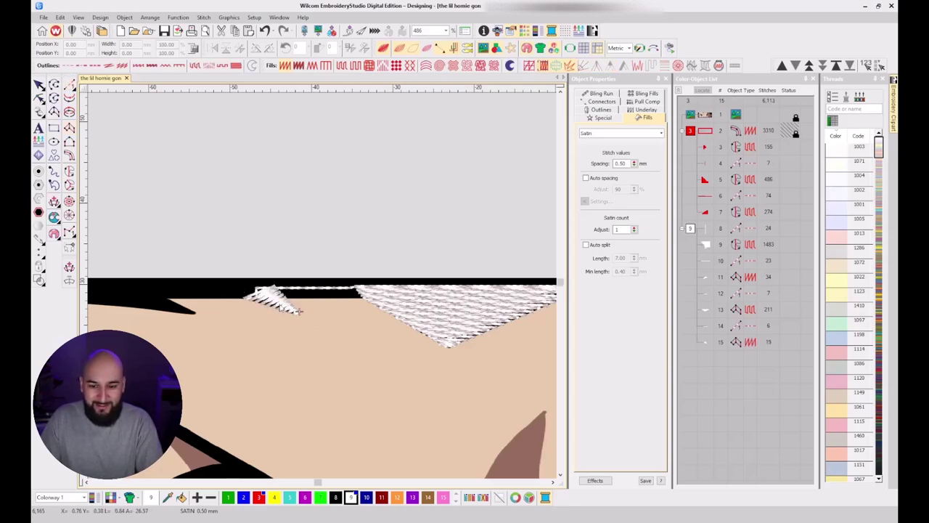
key("Escape")
Review the general program options and move the small hair spike's exit point to its left end.
left_click(457, 231)
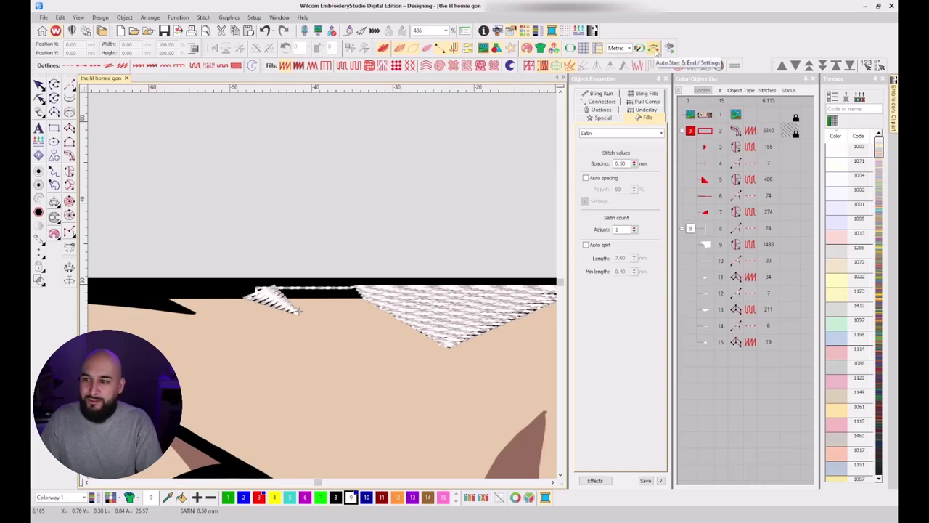
left_click(272, 305)
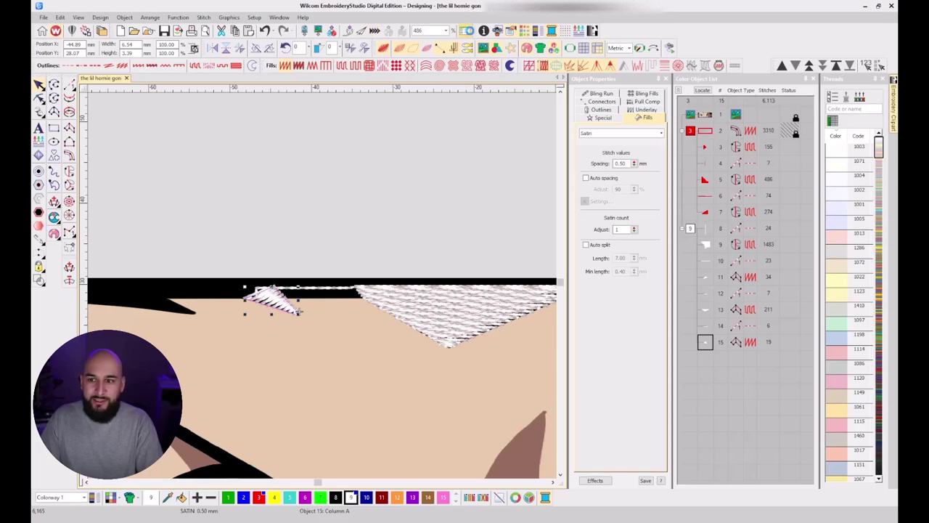
left_click(466, 30)
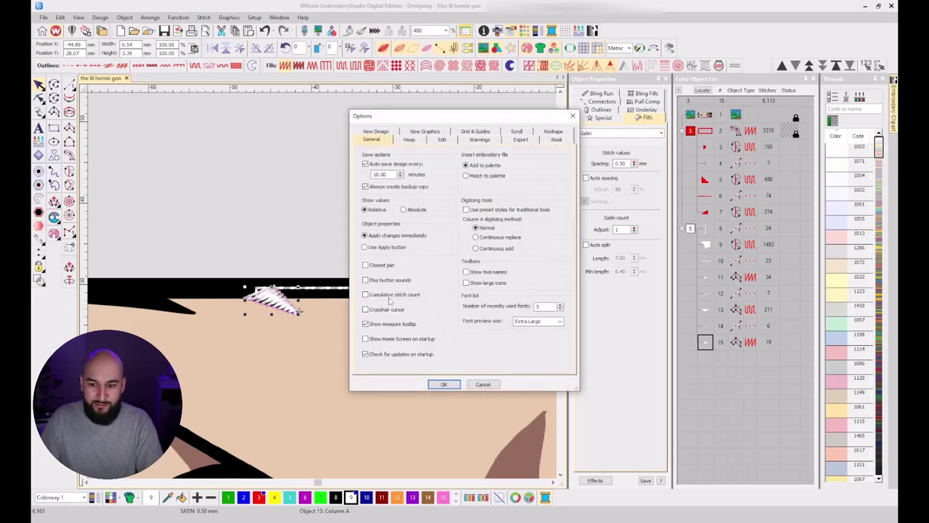
left_click(443, 384)
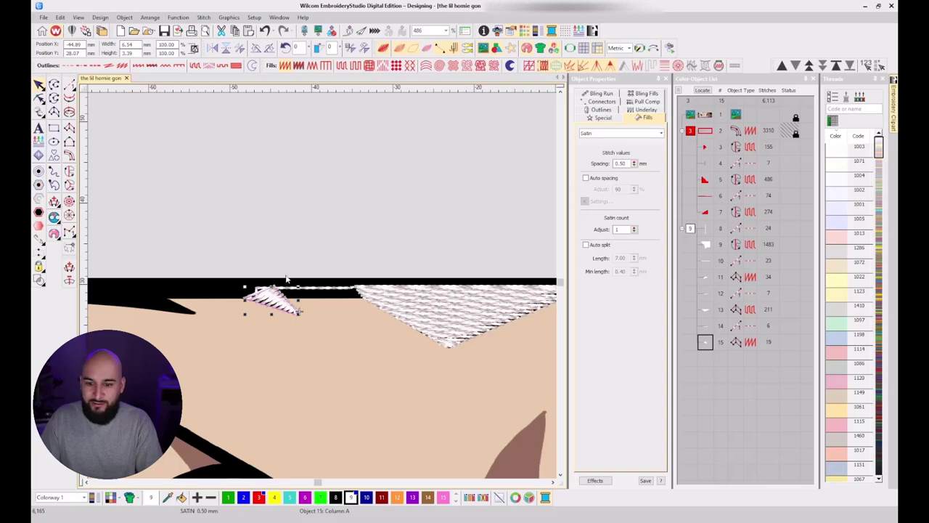
key("h")
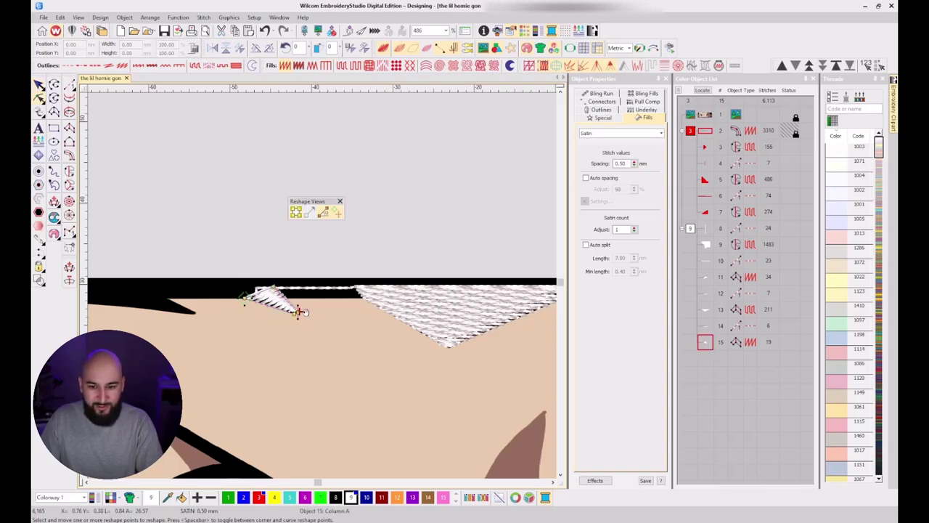
left_click_drag(298, 311, 238, 288)
key("Escape")
Digitize a run about 27 mm long from the small spike along the black border to the base of the long hair spike.
left_click(69, 85)
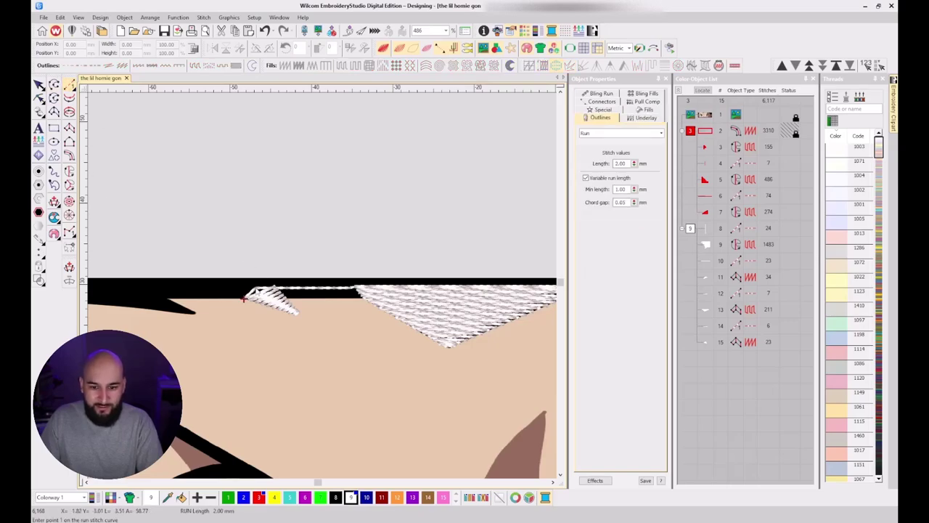
left_click(252, 289)
left_click_drag(96, 290, 202, 289)
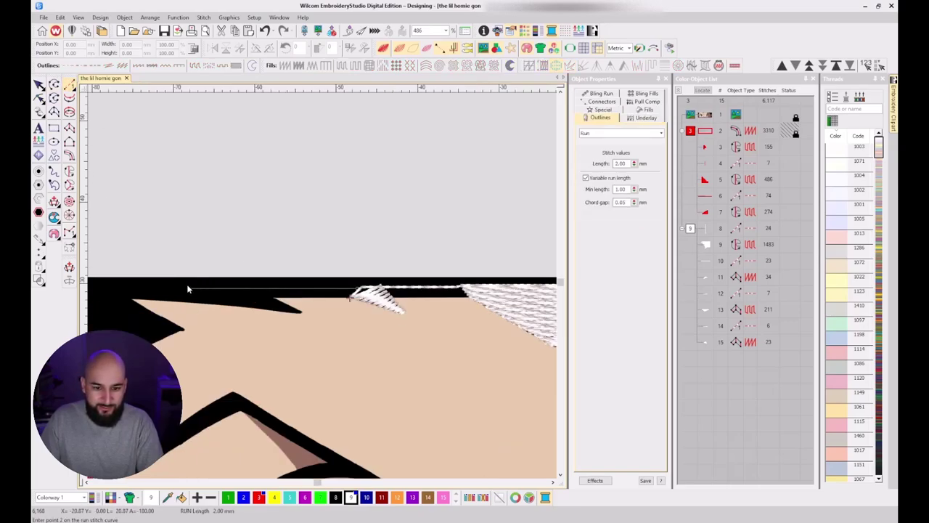
left_click(187, 289)
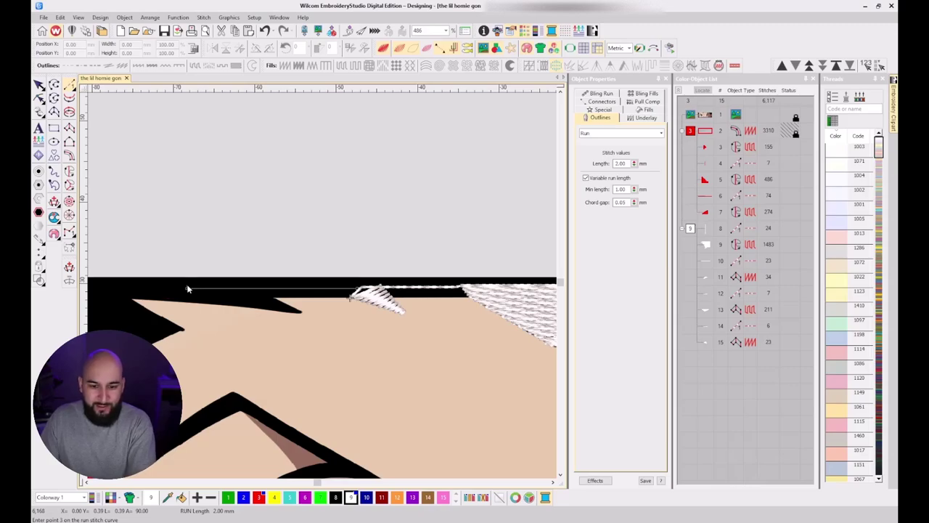
left_click(133, 289)
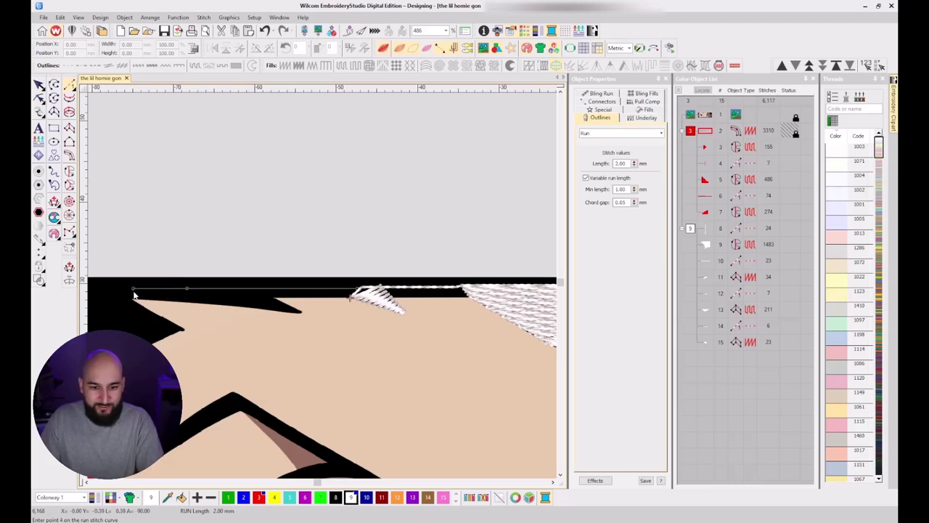
key("Return")
Digitize the long hair spike as a Column A satin about 21 mm long, tapering from its base to the lower tip.
left_click(69, 128)
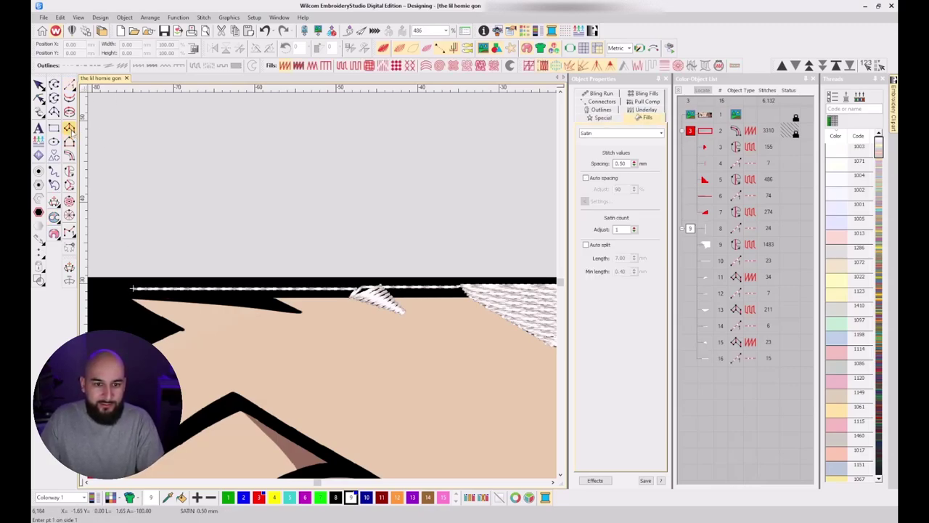
left_click(132, 297)
left_click(133, 290)
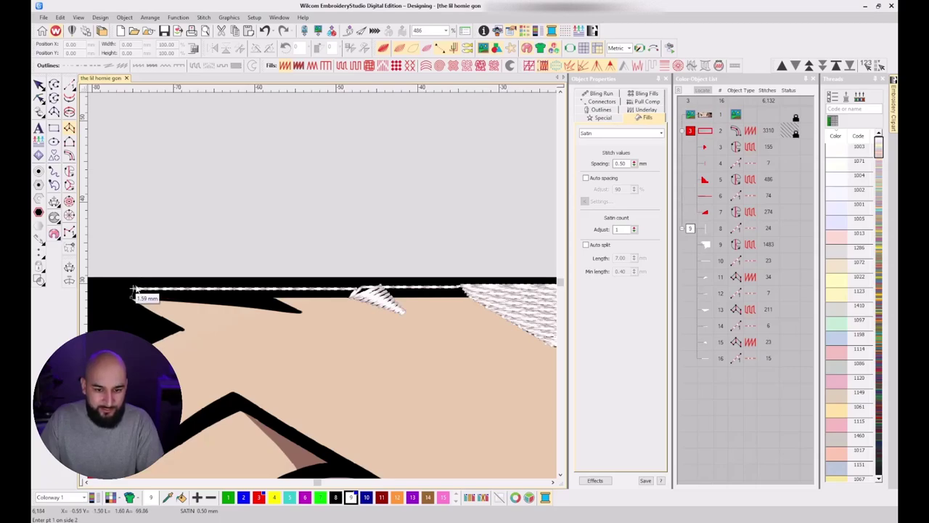
left_click(214, 292)
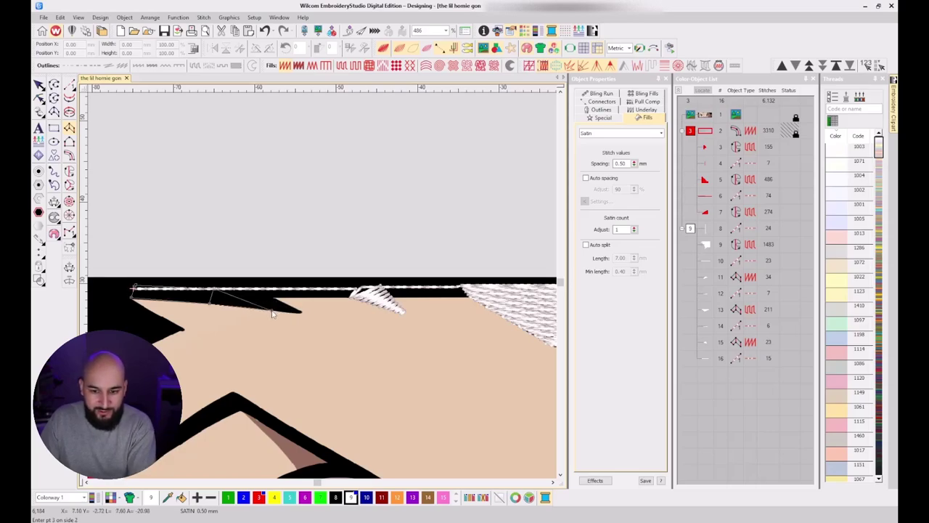
left_click(275, 298)
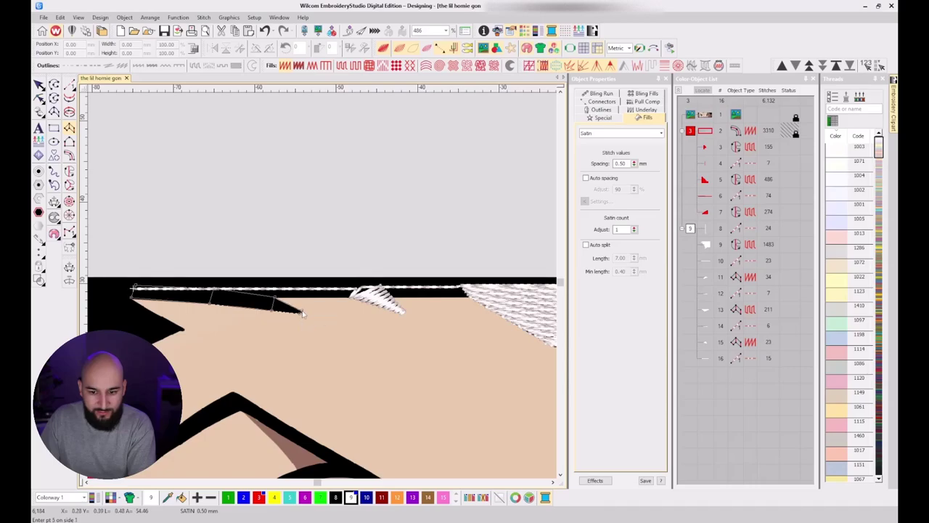
left_click(304, 313)
key("Return")
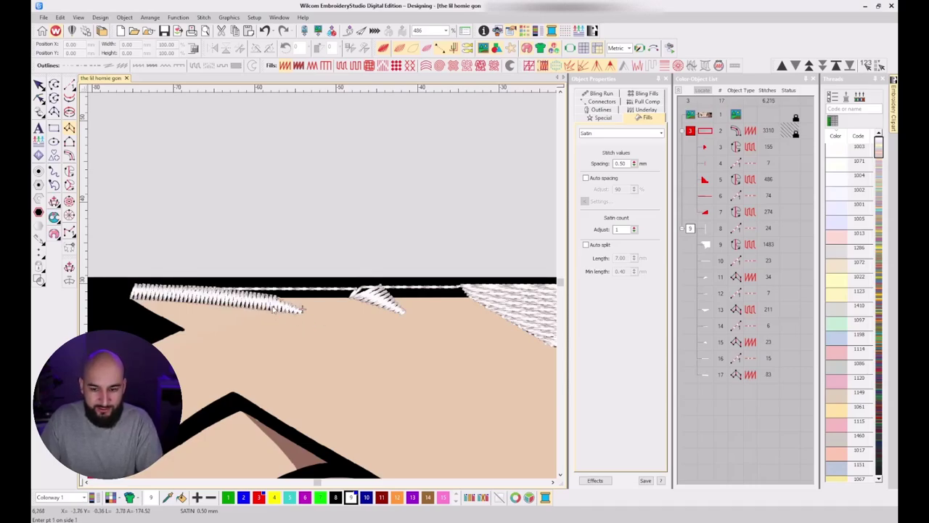
key("Escape")
Move the long hair spike's exit point to the upper left corner of its base.
key("h")
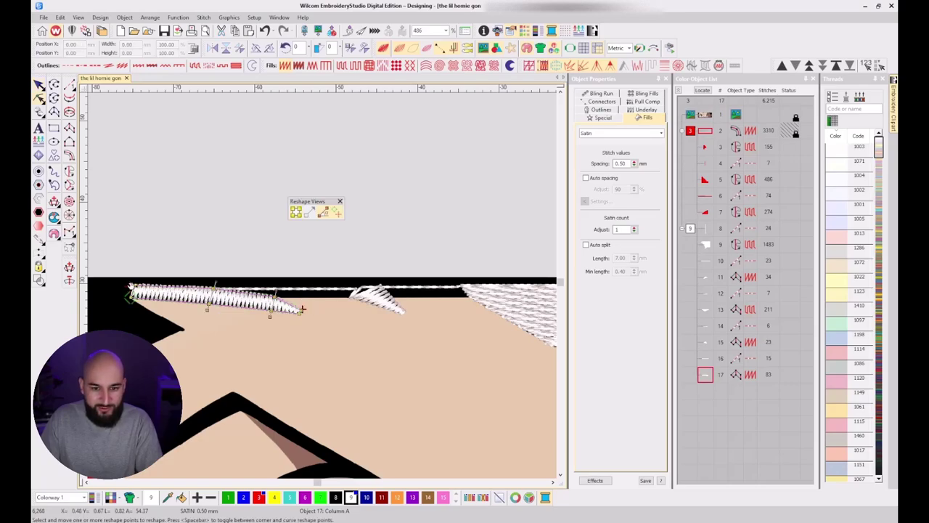
left_click_drag(128, 283, 129, 284)
key("Escape")
key("Escape")
Start a Complex Fill outline from the long spike's base along the black border, then down the hair block's outer edge to the red fill.
scroll(125, 374, "down", 6)
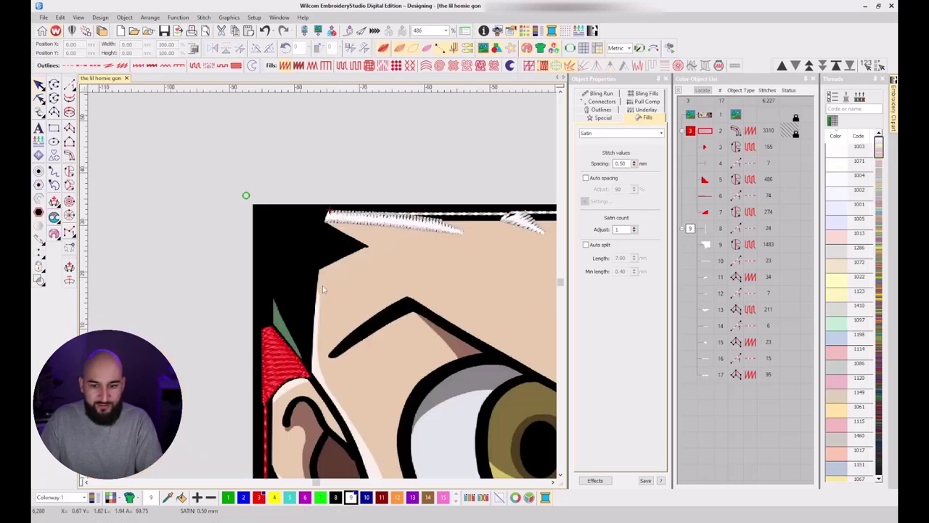
scroll(342, 269, "up", 1)
scroll(323, 285, "up", 1)
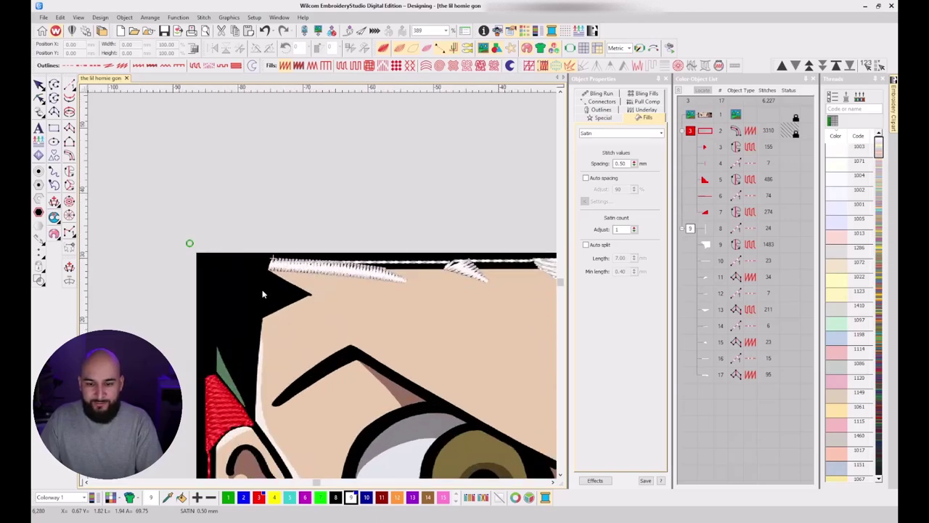
scroll(281, 294, "up", 1)
scroll(313, 276, "up", 1)
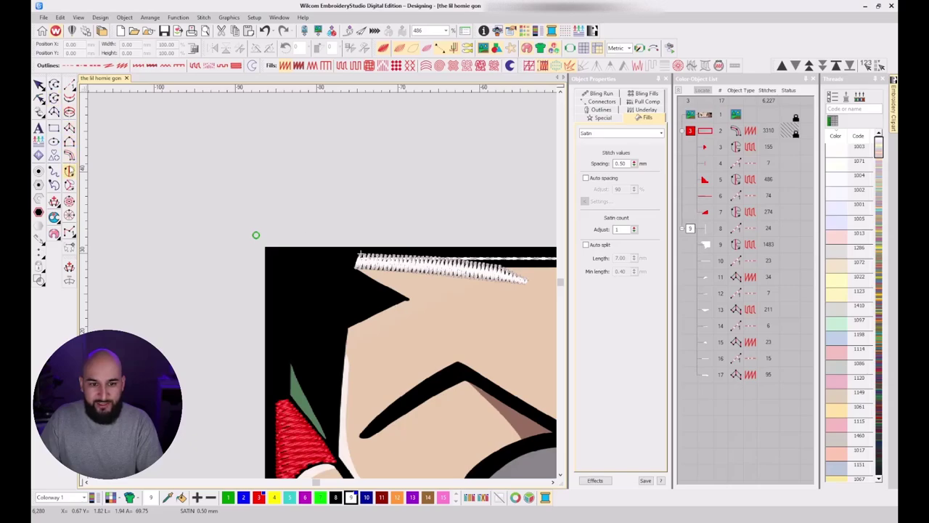
left_click(69, 170)
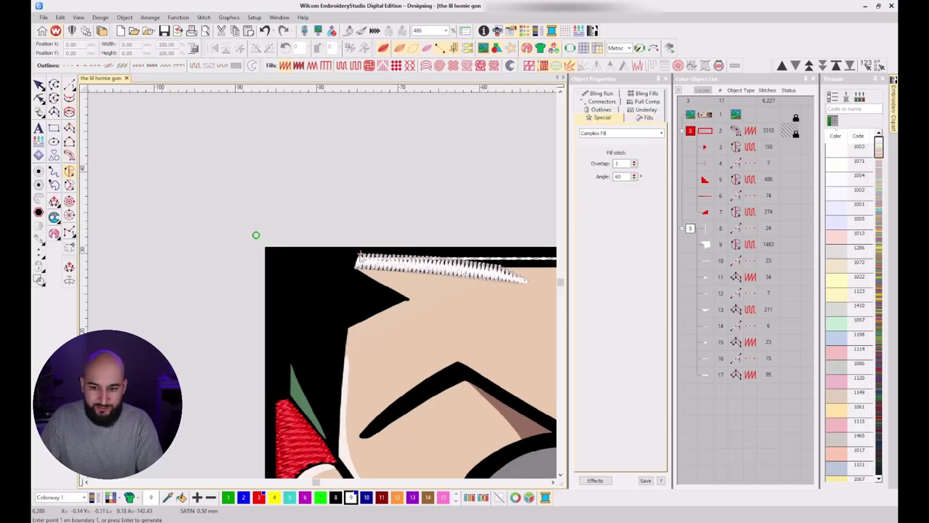
left_click(267, 256)
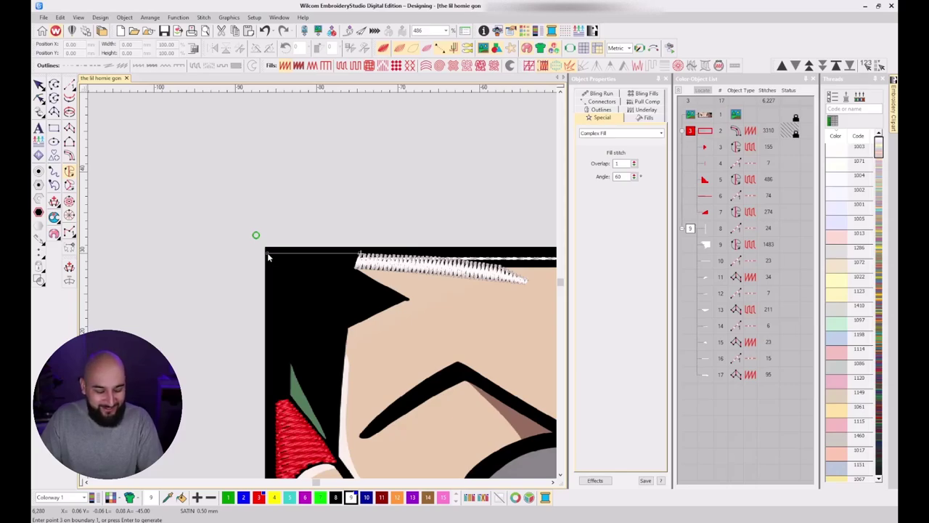
left_click(275, 406, "ctrl")
Continue the Complex Fill outline over the red fill, around the green wedge and across to the face edge.
scroll(275, 405, "up", 3)
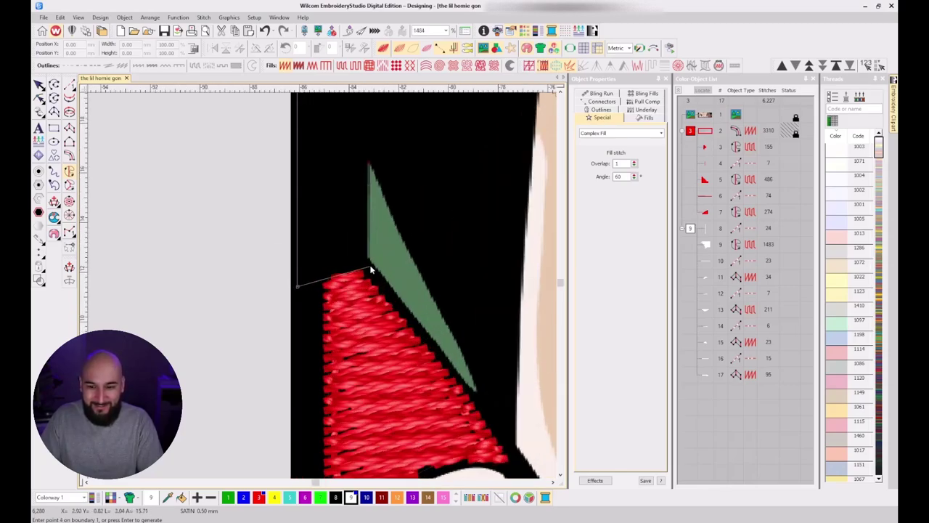
left_click(367, 259)
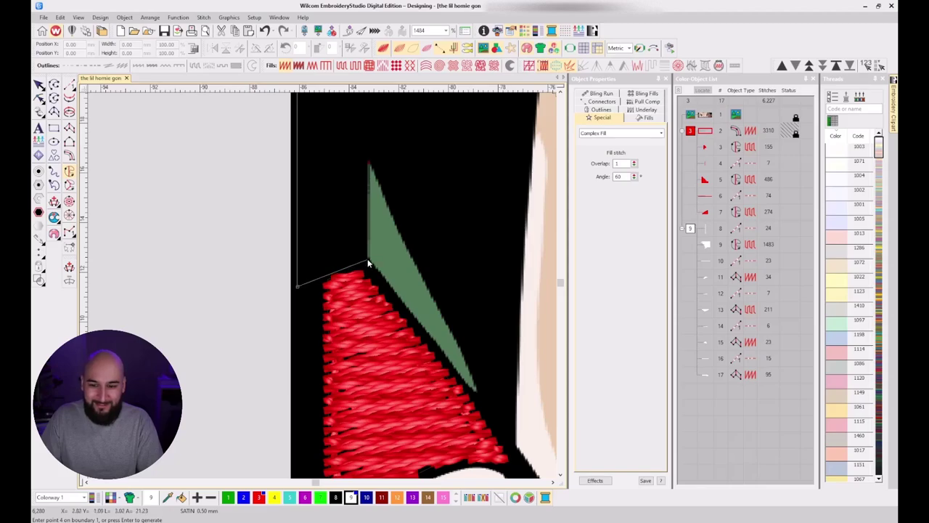
left_click(369, 169)
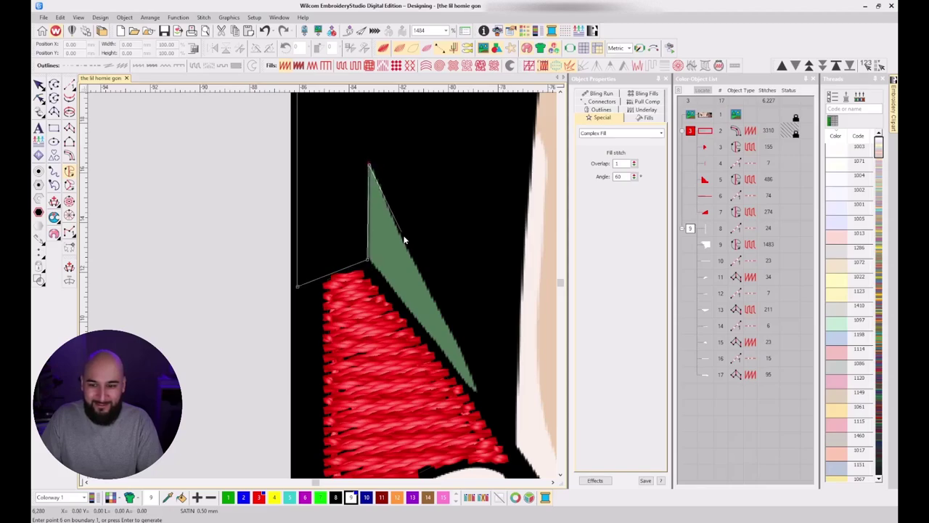
left_click(476, 390)
left_click(517, 399)
Trace the Complex Fill outline up the face edge and around the hair point to the long spike's base, closing the boundary.
scroll(520, 291, "down", 3)
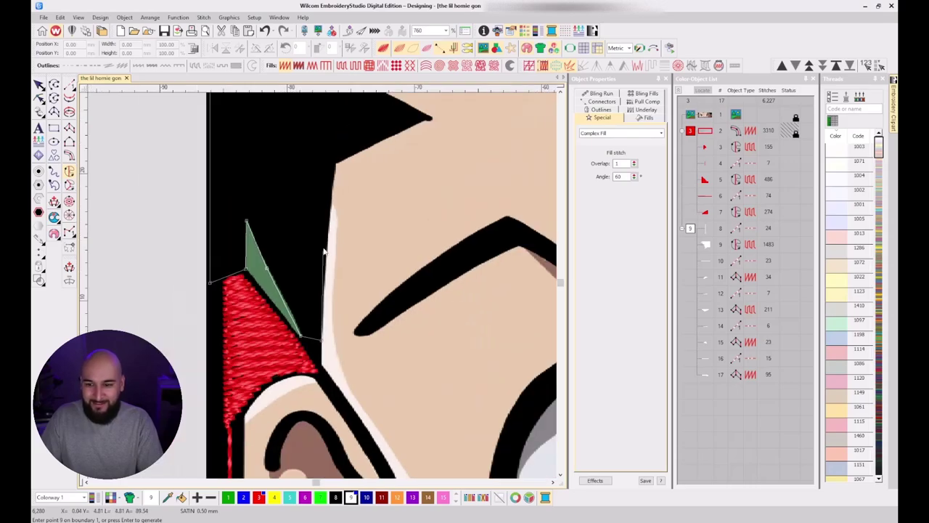
left_click(335, 165)
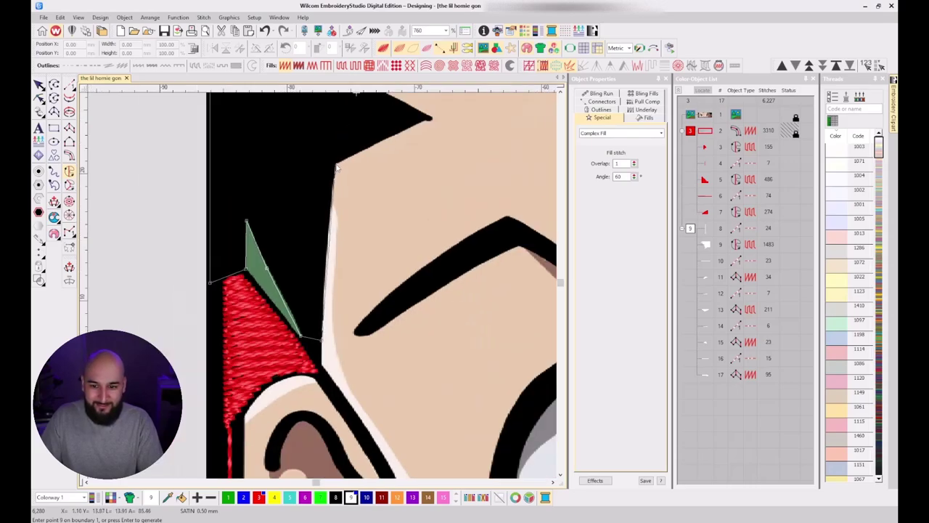
left_click(435, 122)
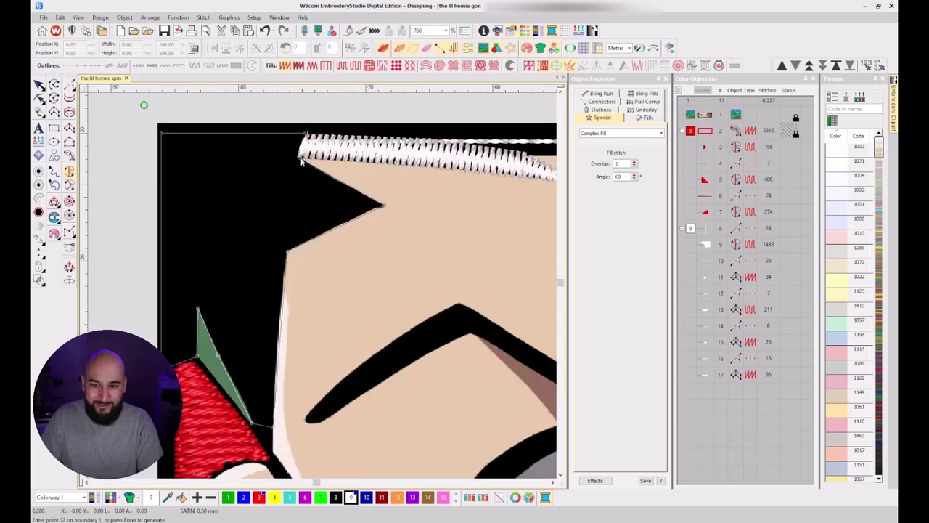
key("Return")
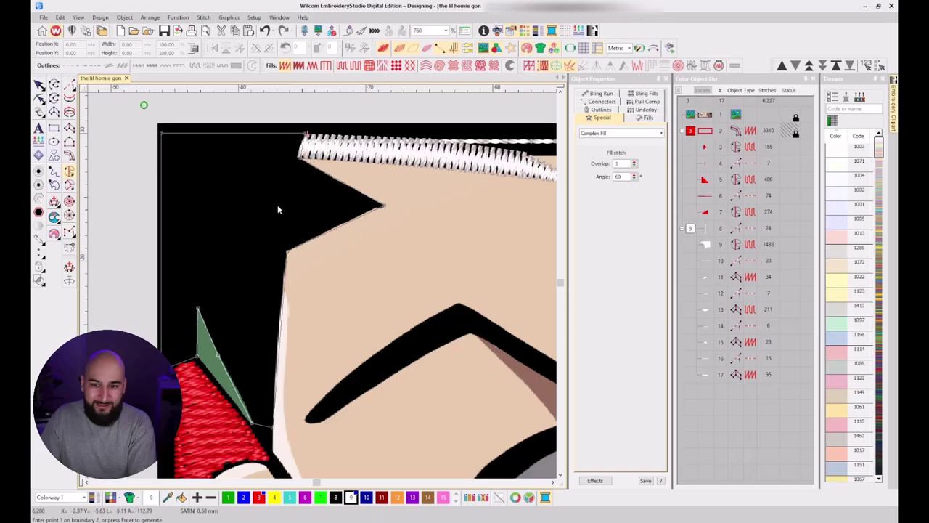
Step back to the outline's last point at the long spike's base and close the boundary again.
key("BackSpace")
key("BackSpace")
scroll(302, 150, "up", 4)
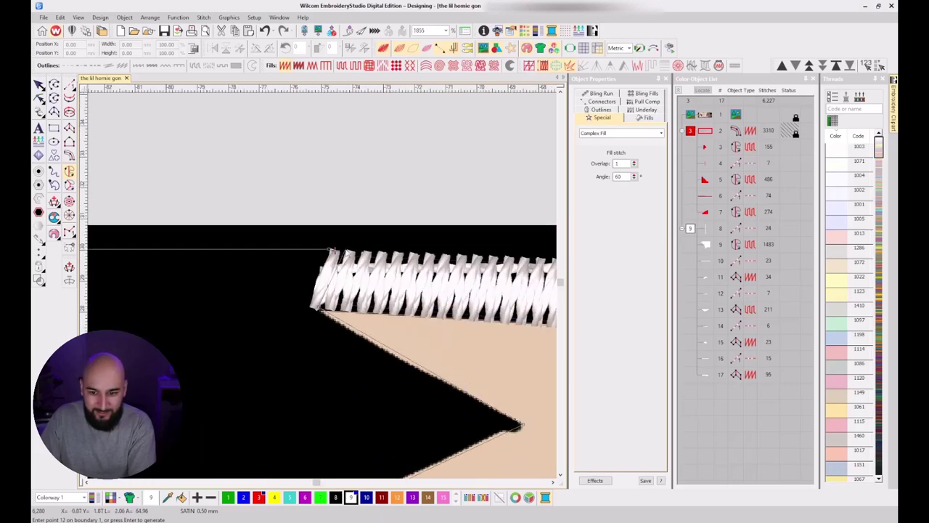
key("Return")
Generate the Complex Fill for the upper left hair block with its exit at the lower tip and a stitch angle of about 174°.
scroll(323, 290, "down", 2)
scroll(323, 290, "down", 2)
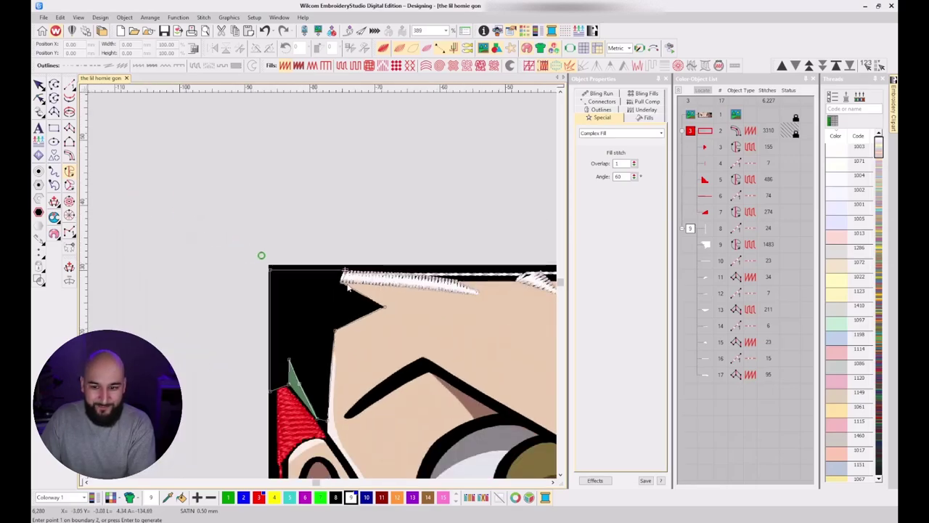
key("Return")
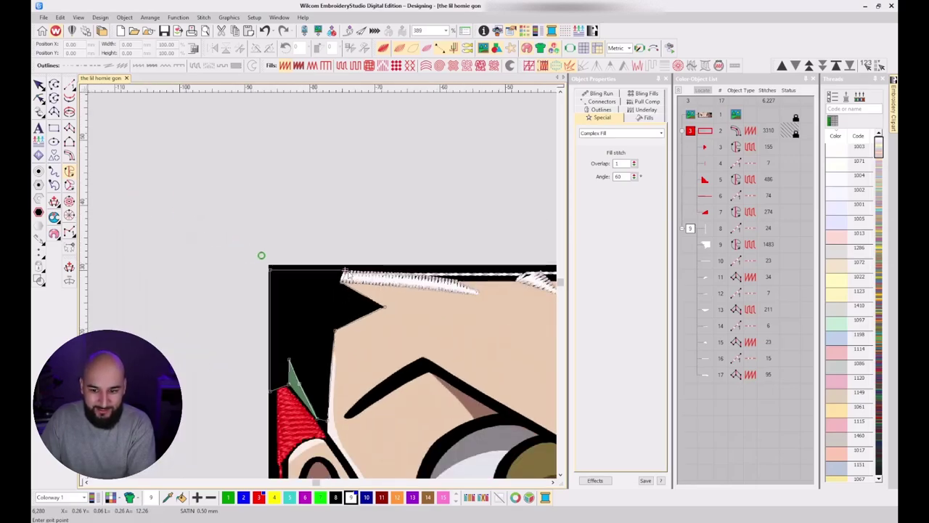
scroll(316, 351, "down", 2)
scroll(324, 320, "up", 3)
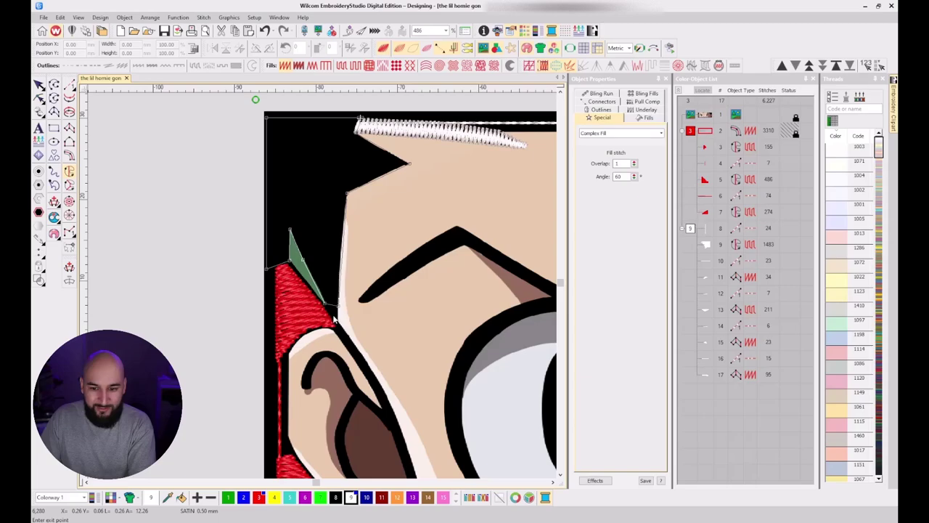
scroll(315, 254, "down", 1)
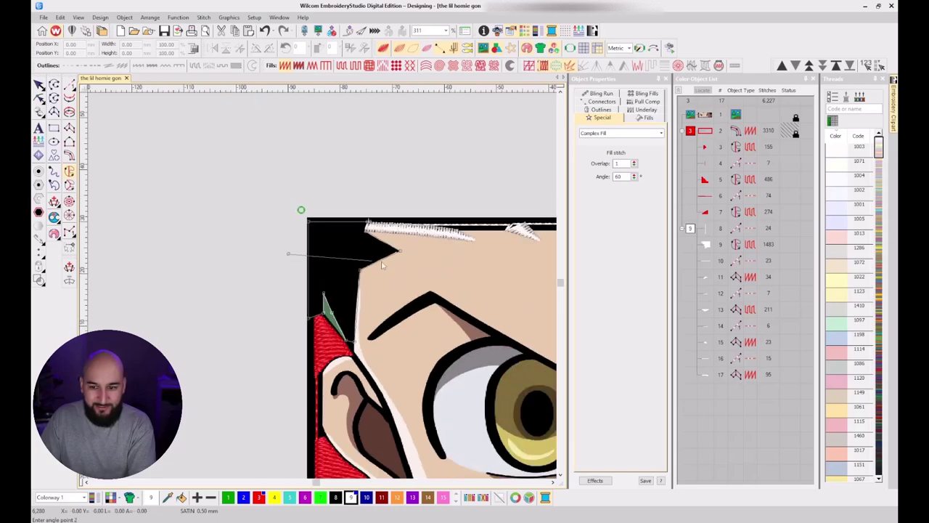
key("Return")
key("Escape")
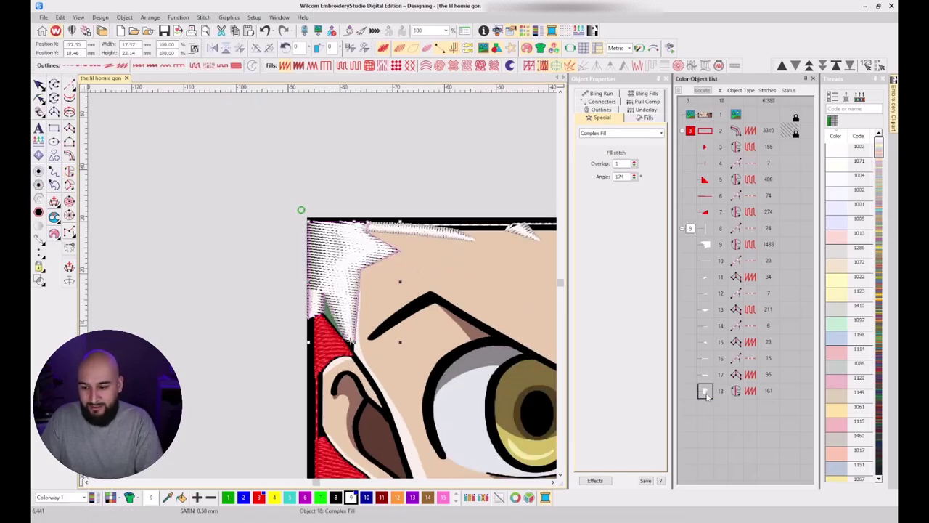
Convert the upper left hair fill to Tatami and reshape its stitch angle to slope more steeply down toward the face.
key("shift+m")
key("h")
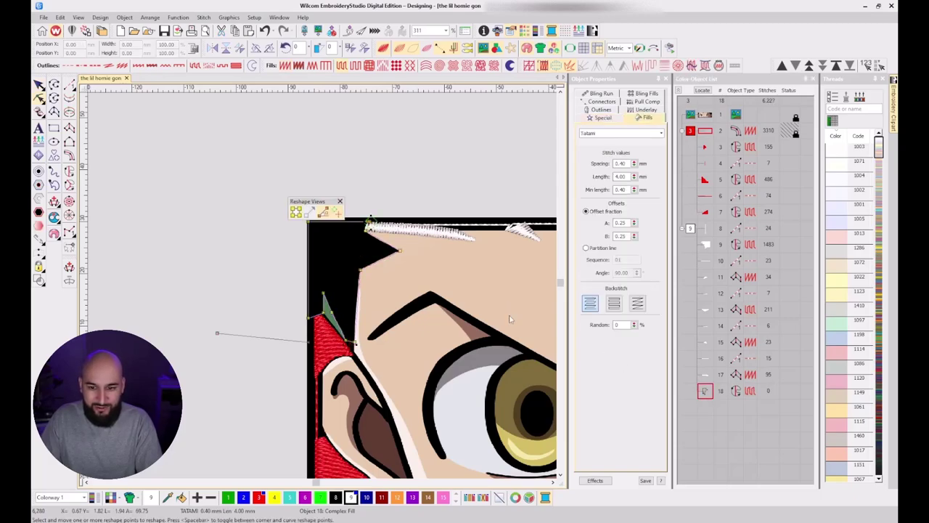
left_click_drag(218, 331, 218, 288)
key("Escape")
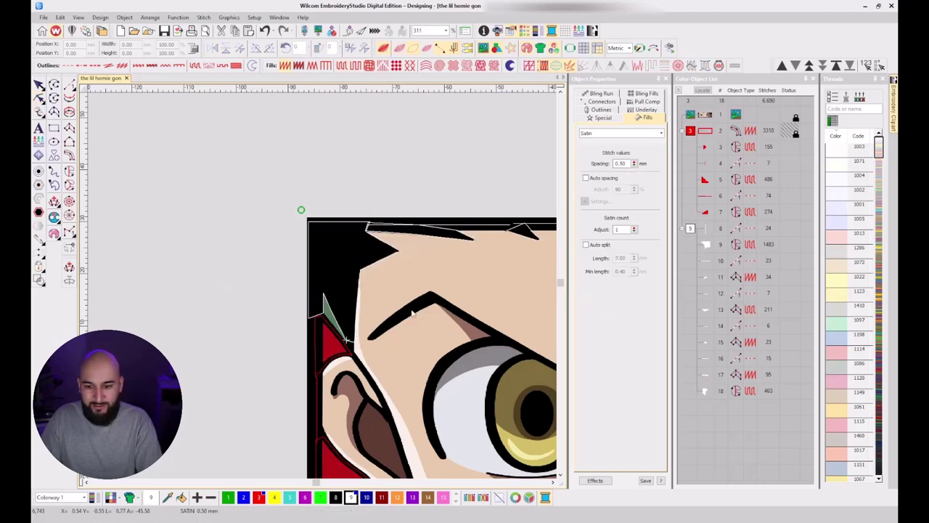
Inspect how the upper left hair fill meets the green wedge, red fill and face edge, with and without rendered stitches.
scroll(355, 339, "up", 1)
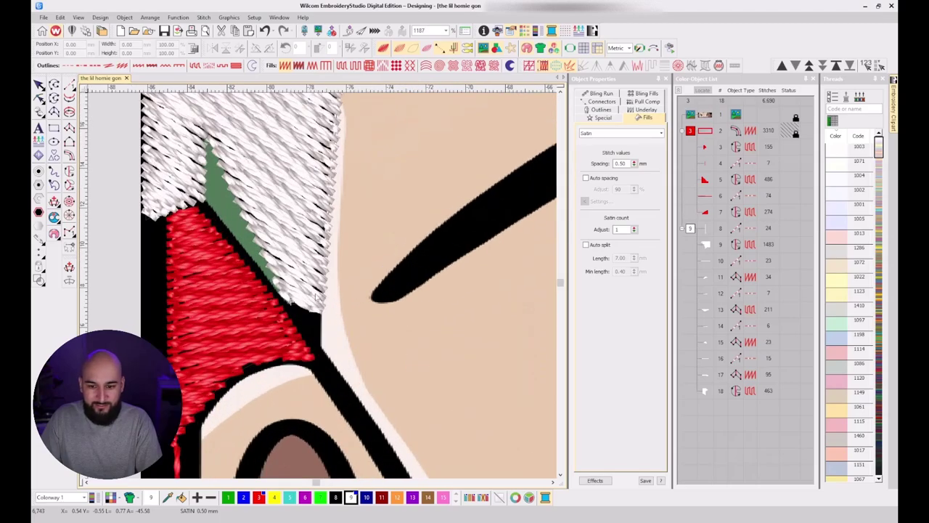
scroll(324, 289, "down", 1)
scroll(378, 291, "down", 2)
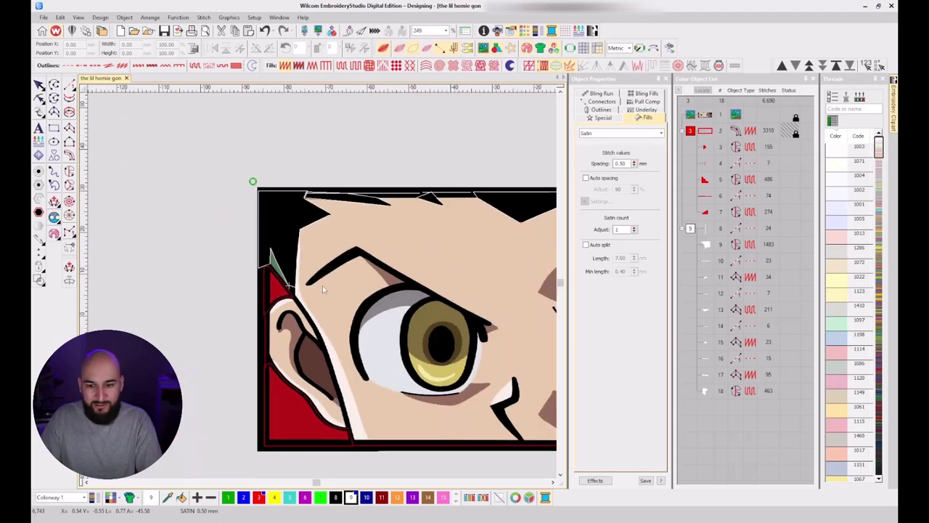
scroll(324, 288, "up", 3)
scroll(325, 290, "down", 1)
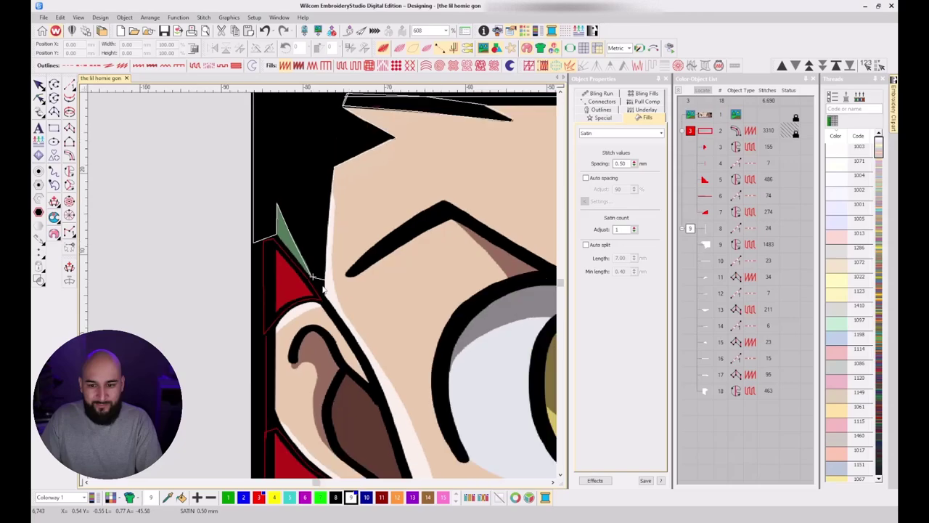
key("s")
scroll(325, 290, "down", 2)
key("s")
scroll(324, 290, "up", 3)
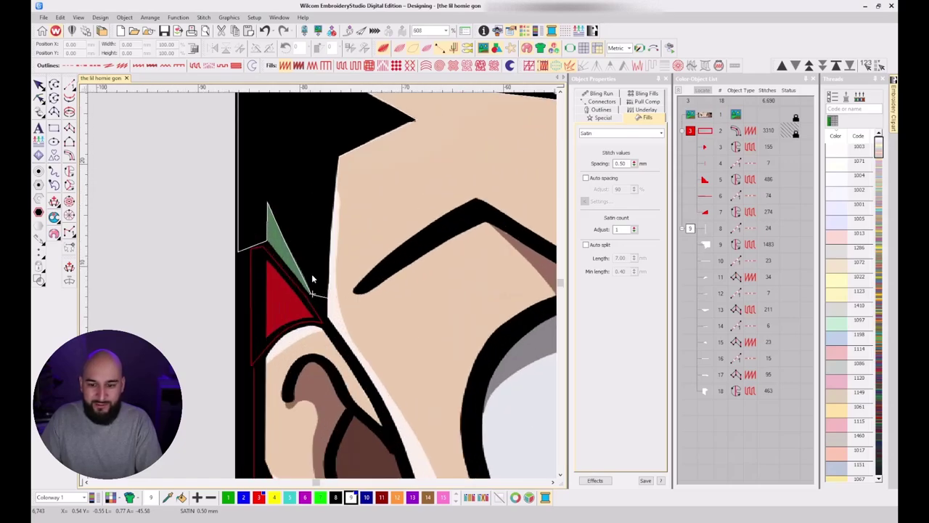
scroll(322, 285, "down", 3)
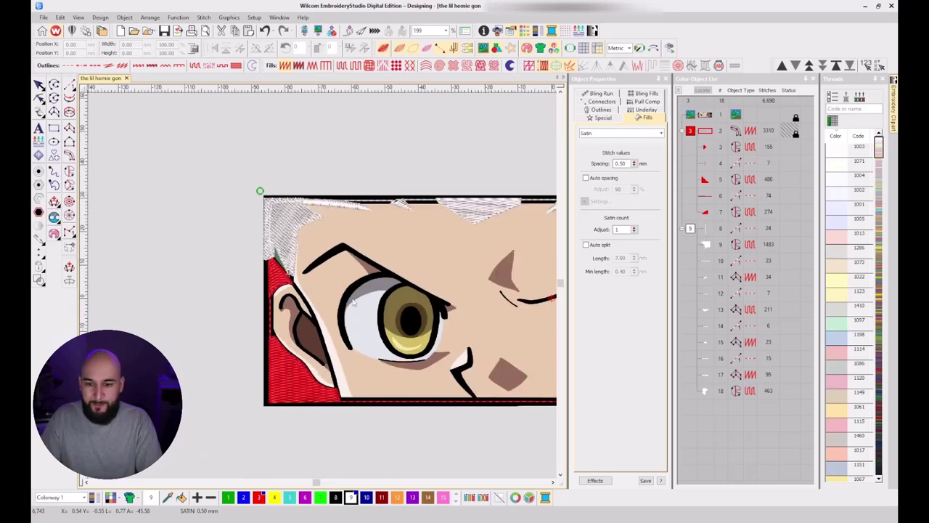
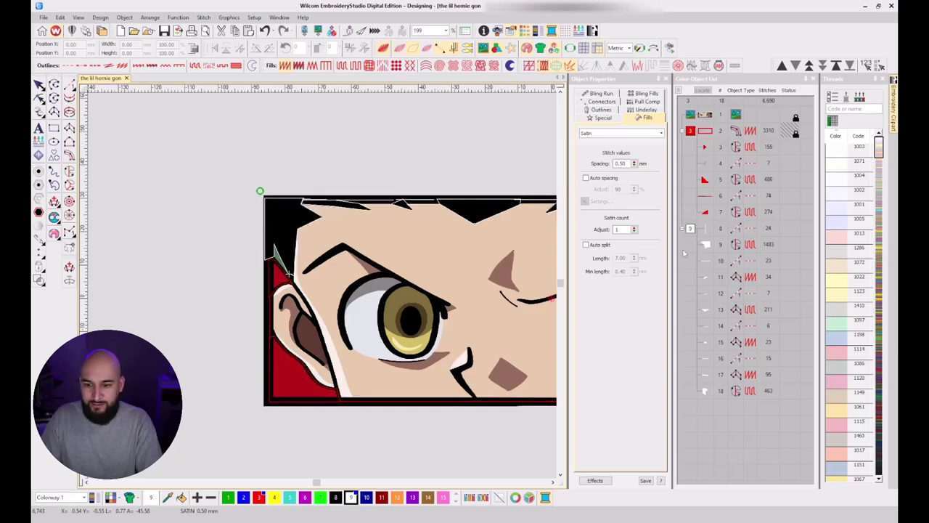
Recolor all hair objects in the color 9 group to black, color 8.
scroll(398, 296, "down", 3)
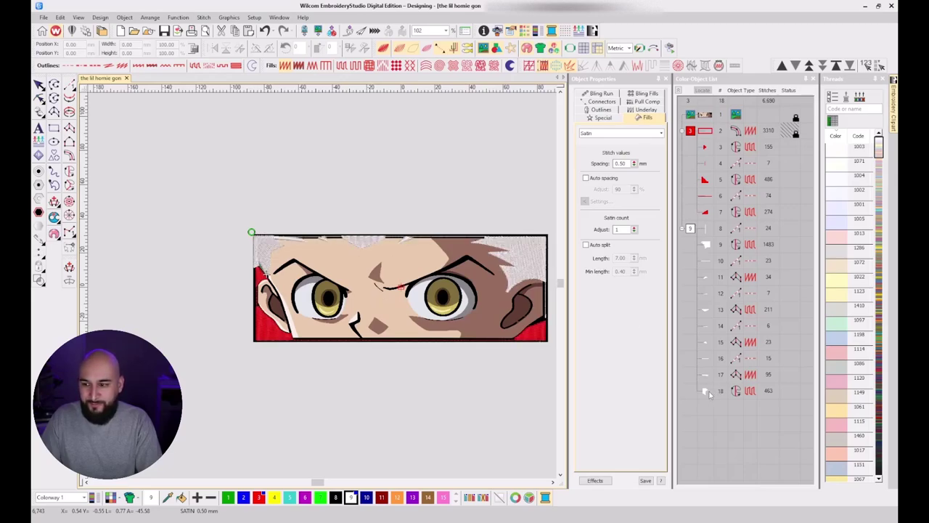
left_click(690, 229)
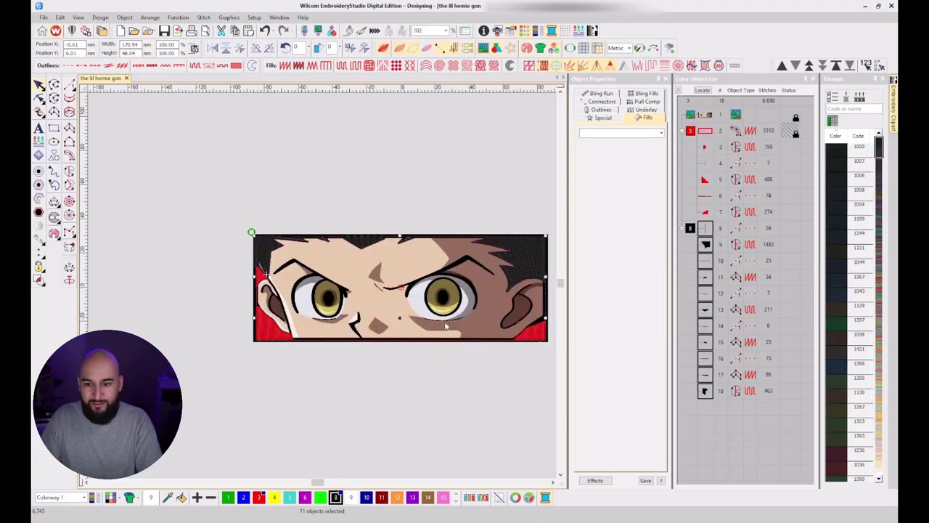
Enable a Tatami first underlay on the three large hair fills, objects 9, 13 and 18.
left_click(704, 391)
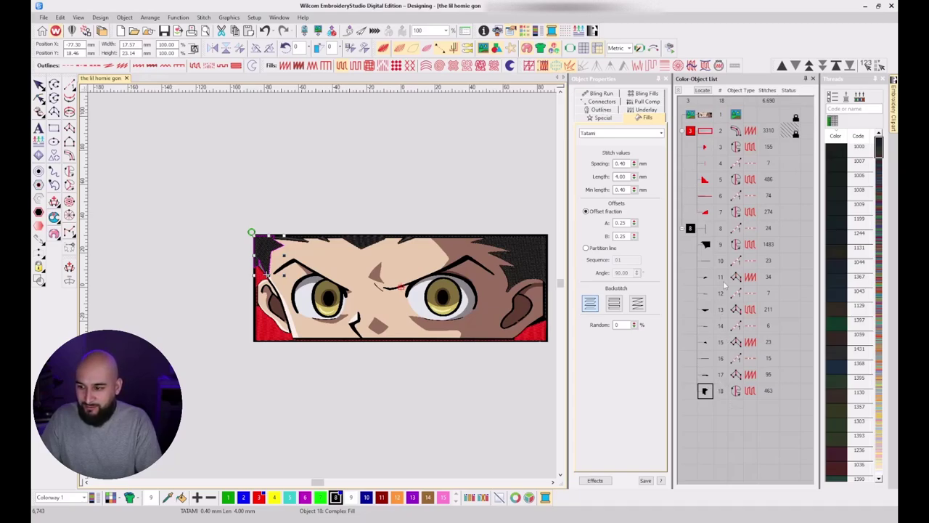
left_click(704, 245)
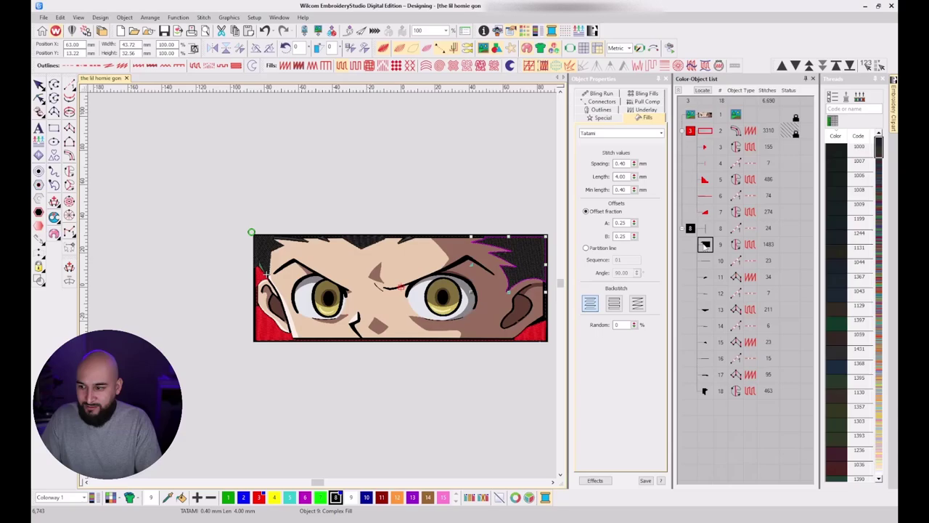
left_click(704, 309, "ctrl")
left_click(704, 391, "ctrl")
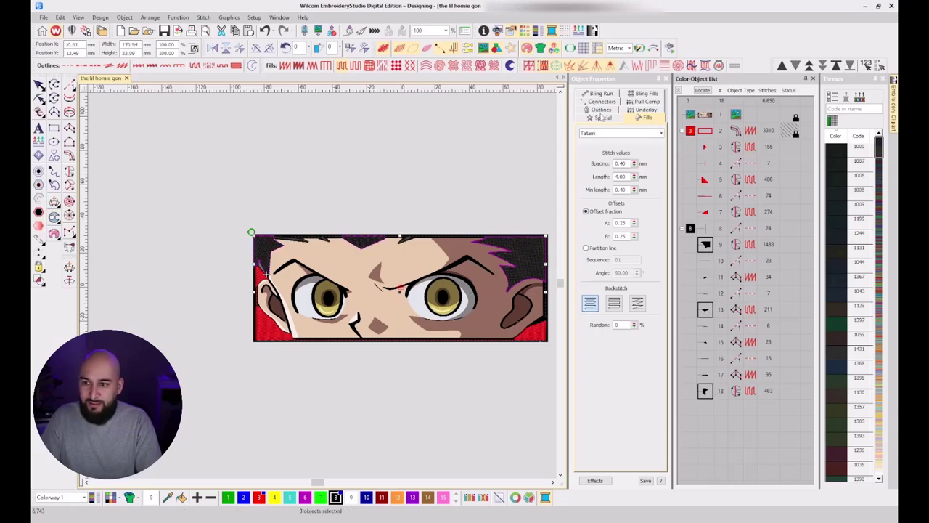
left_click(645, 109)
left_click(587, 136)
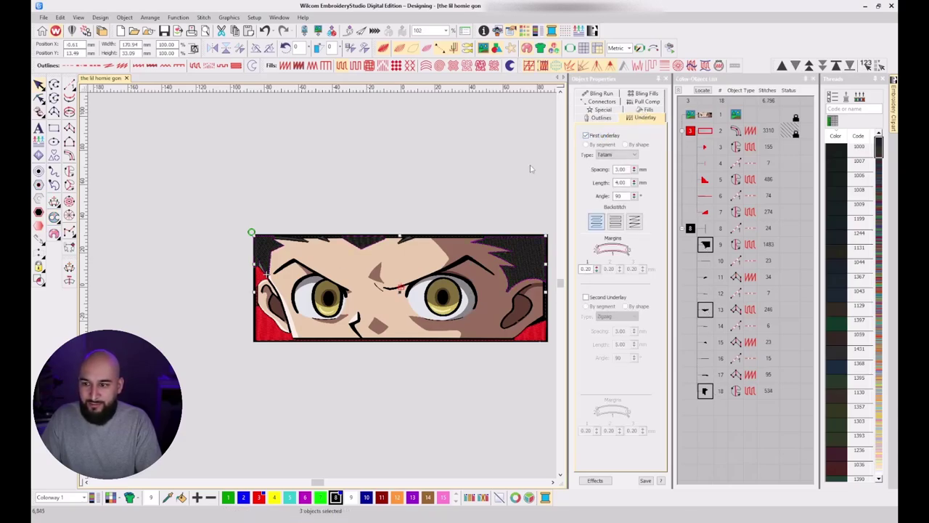
left_click(702, 90)
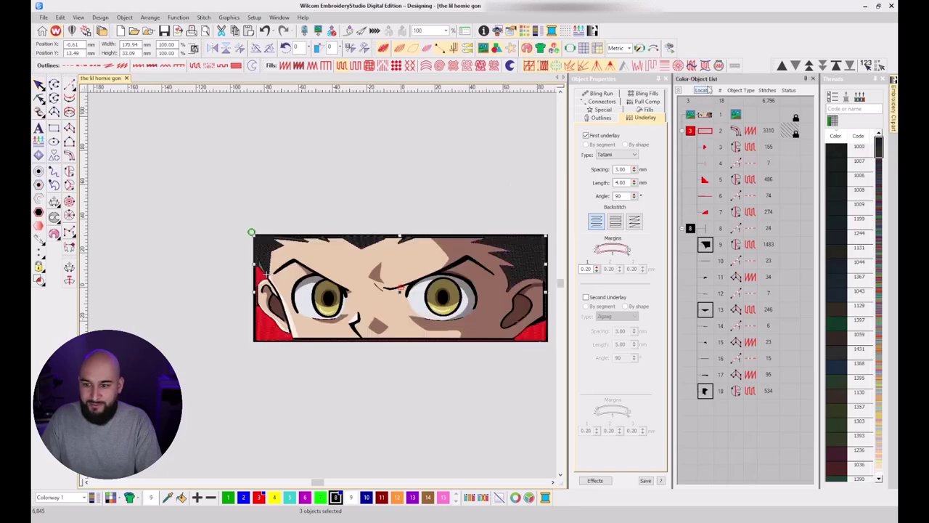
left_click(709, 90)
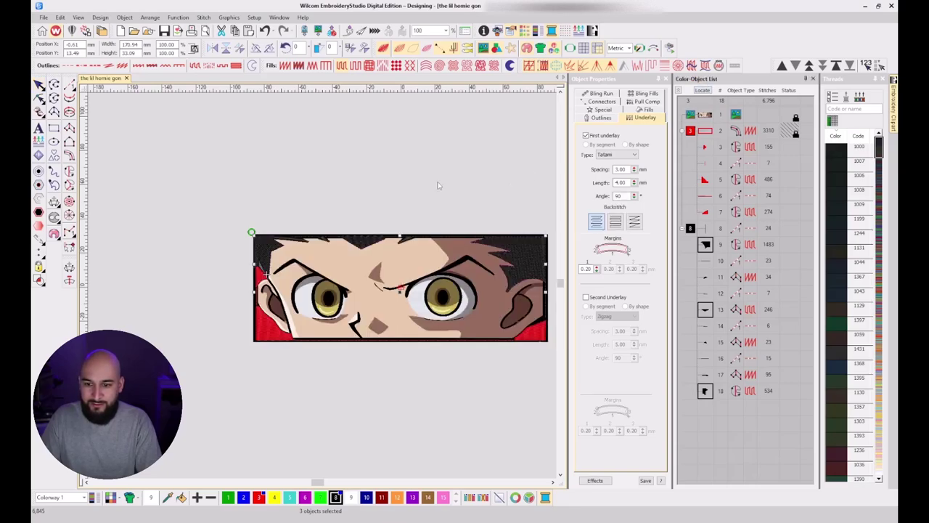
left_click(437, 187)
Set the upper left hair fill's after-object connector to Jump so it trims when the next connector exceeds 2.00 mm.
left_click(704, 391)
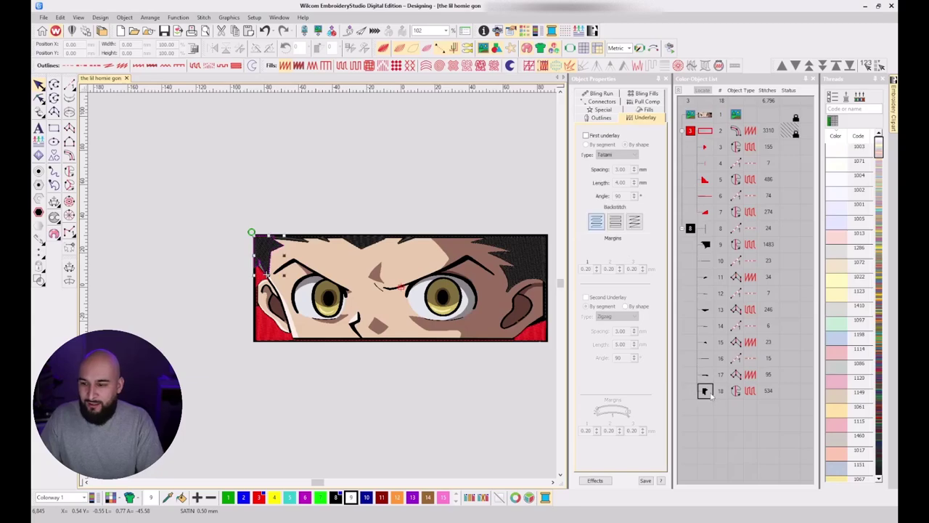
left_click(615, 104)
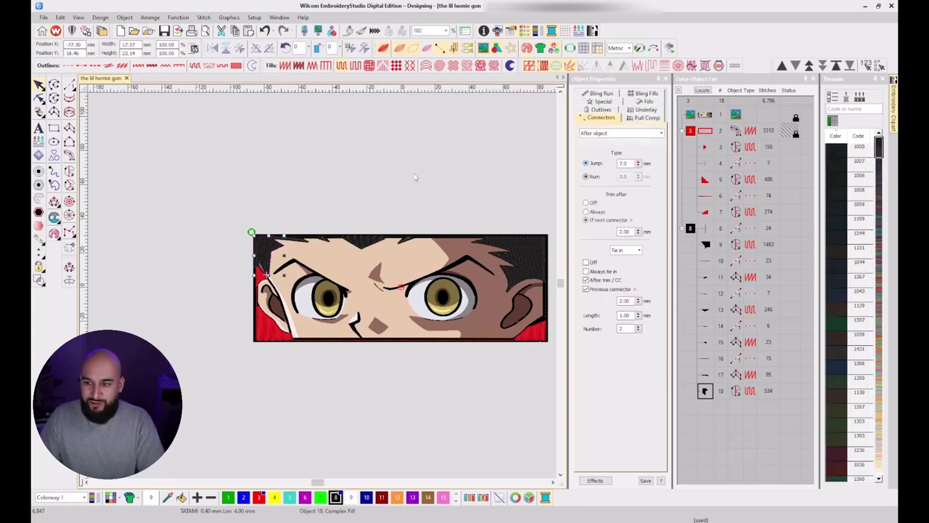
left_click(353, 292)
Examine the black hair stitching against the artwork across the design and around the green wedge.
scroll(336, 296, "up", 2)
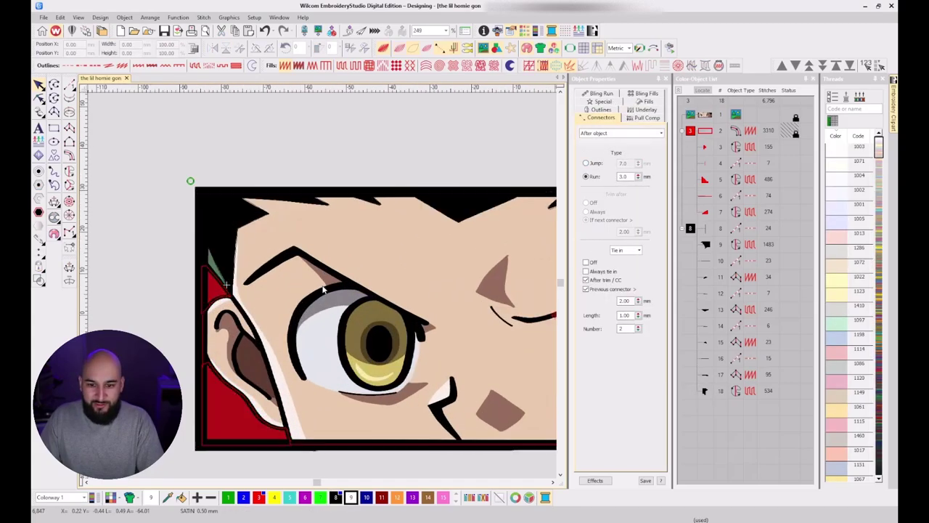
scroll(322, 286, "down", 1)
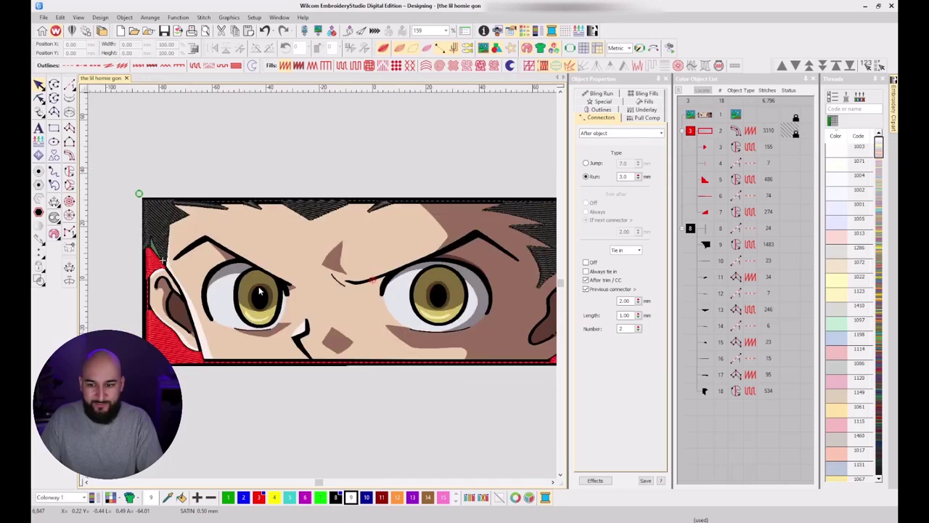
key("d")
key("d")
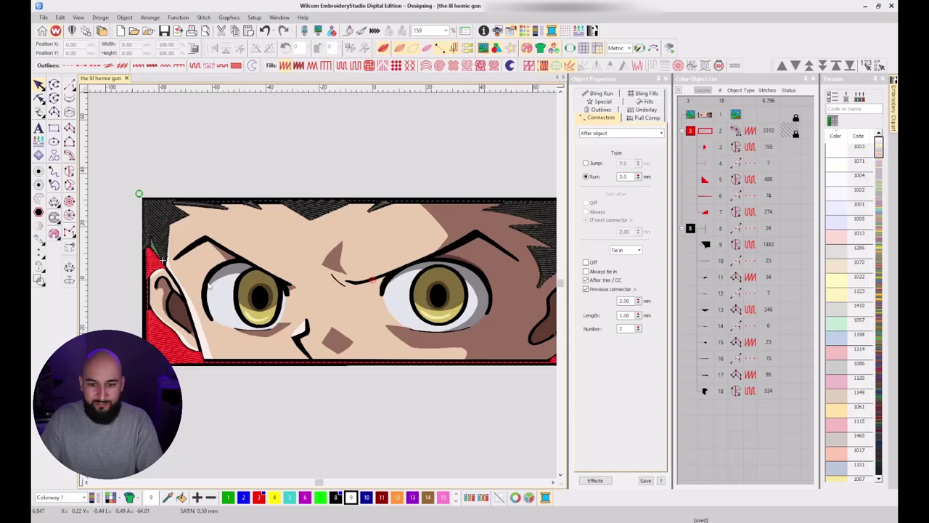
key("d")
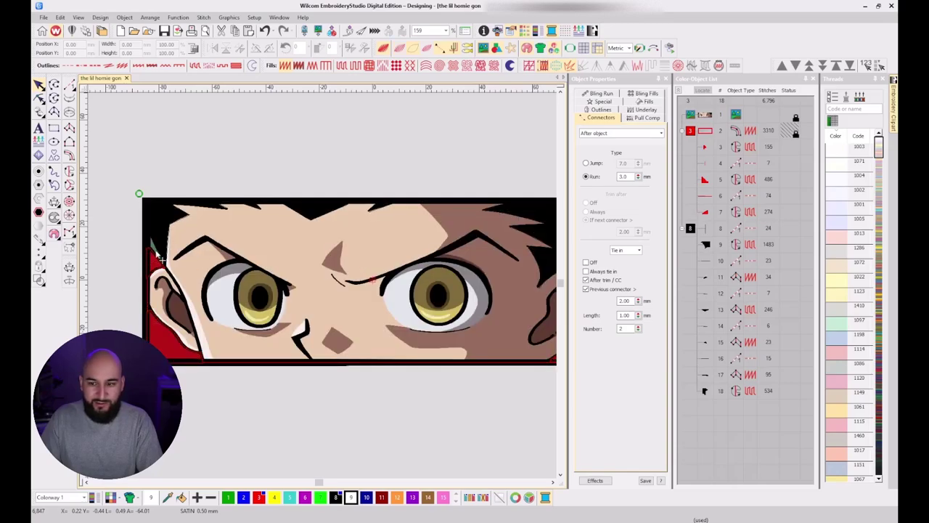
scroll(334, 286, "down", 1)
scroll(333, 286, "down", 1)
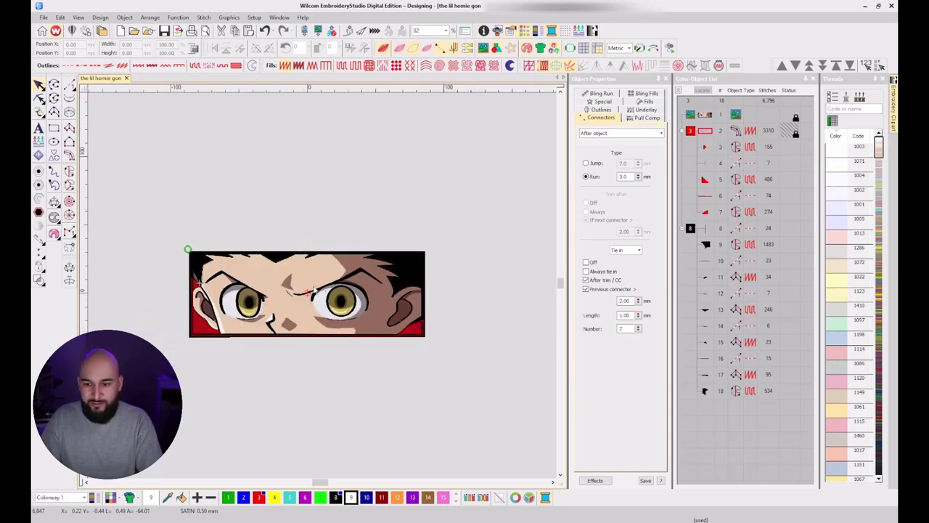
scroll(205, 286, "up", 2)
scroll(351, 254, "down", 2)
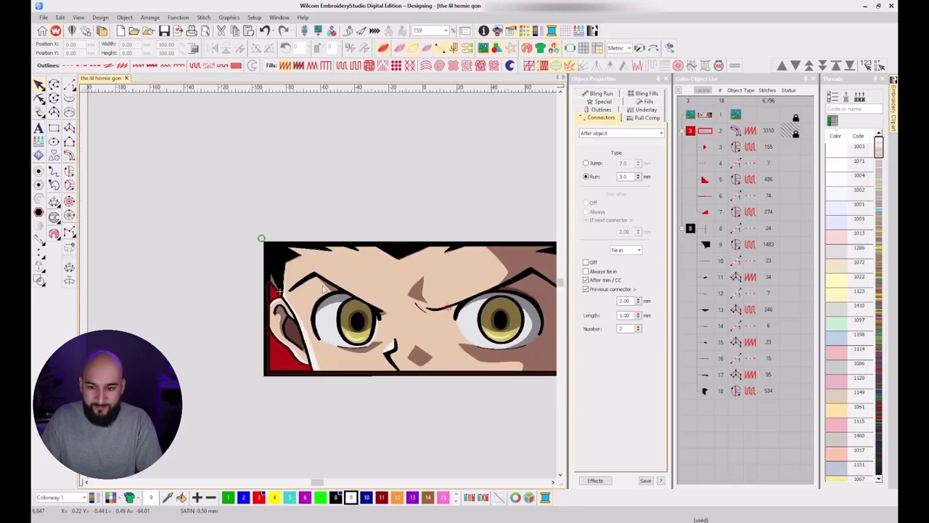
Digitize a satin column in green, color 1, over the green wedge beside the upper left hair fill.
scroll(294, 288, "up", 6)
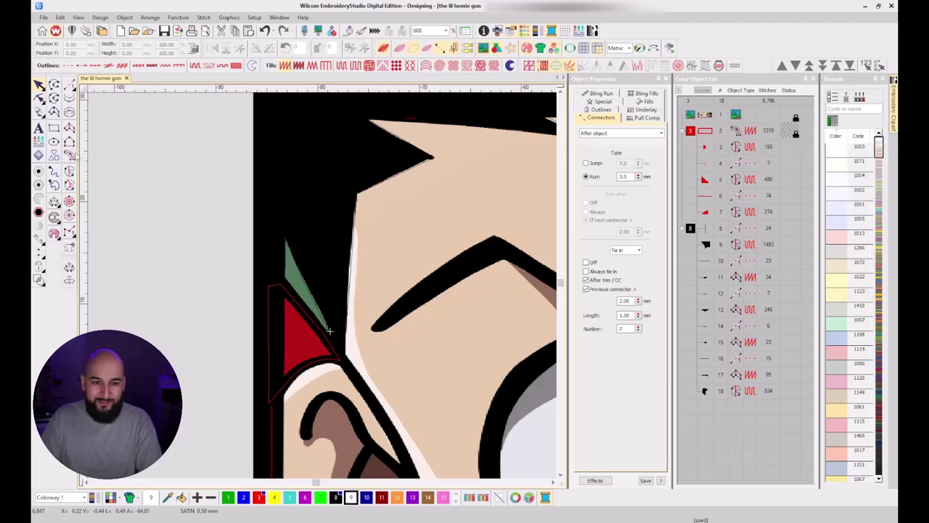
key("space")
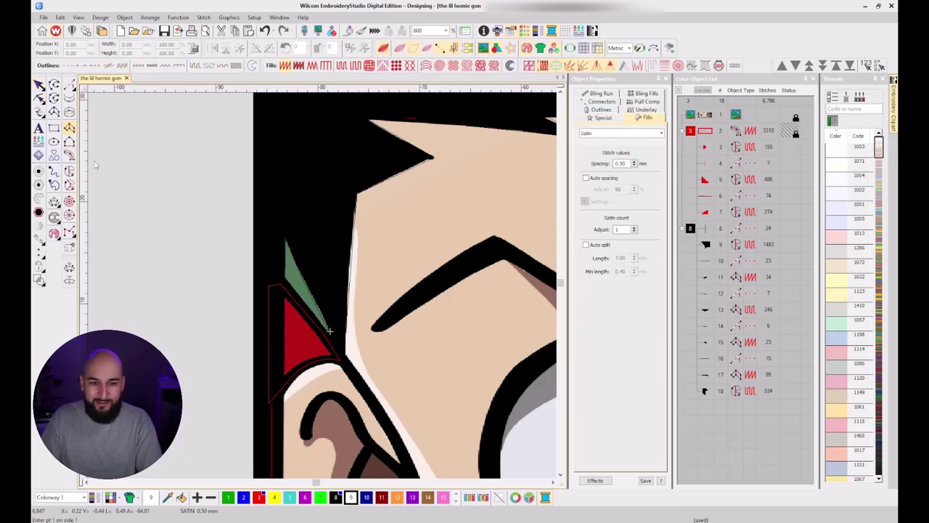
left_click(228, 498)
scroll(308, 289, "up", 2)
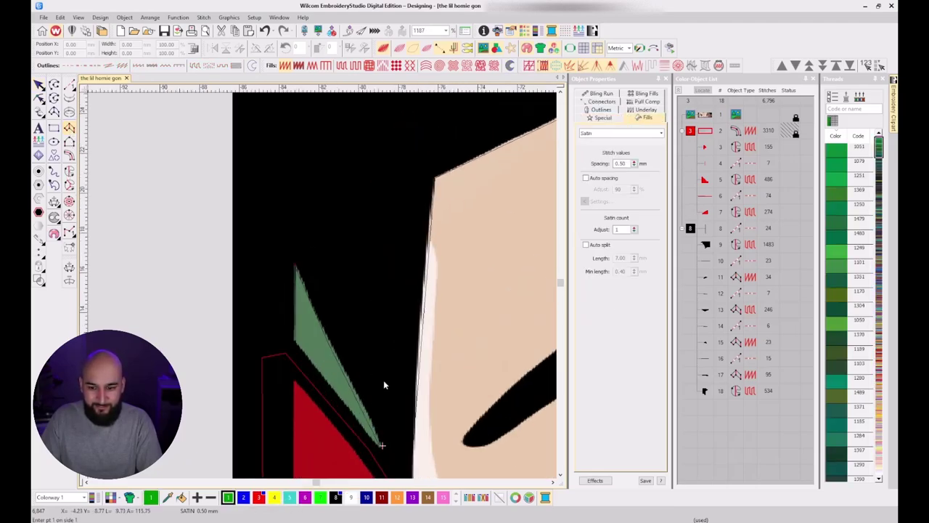
left_click(382, 445)
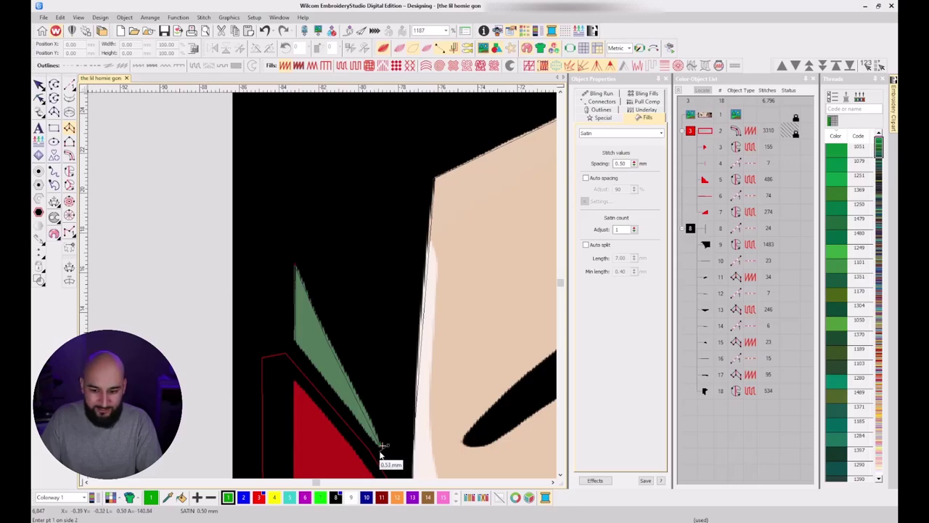
left_click(381, 446)
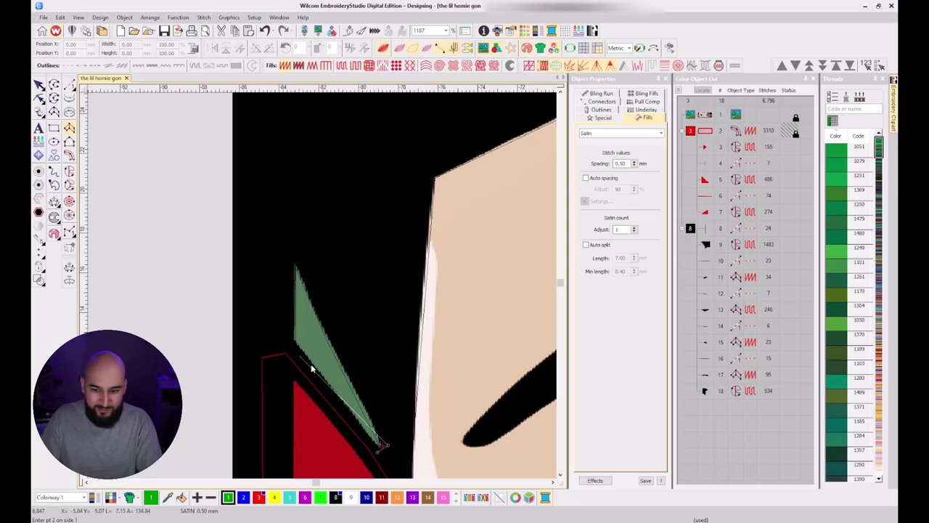
left_click(295, 259)
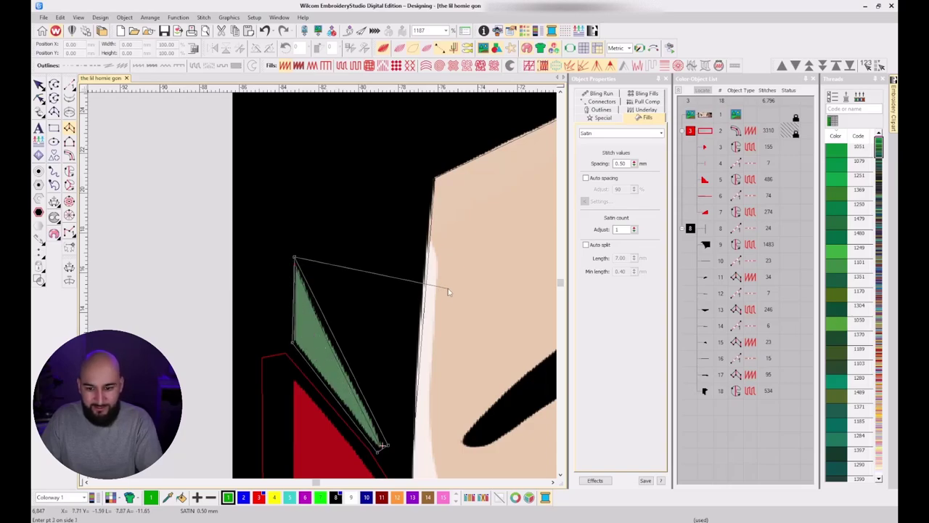
key("BackSpace")
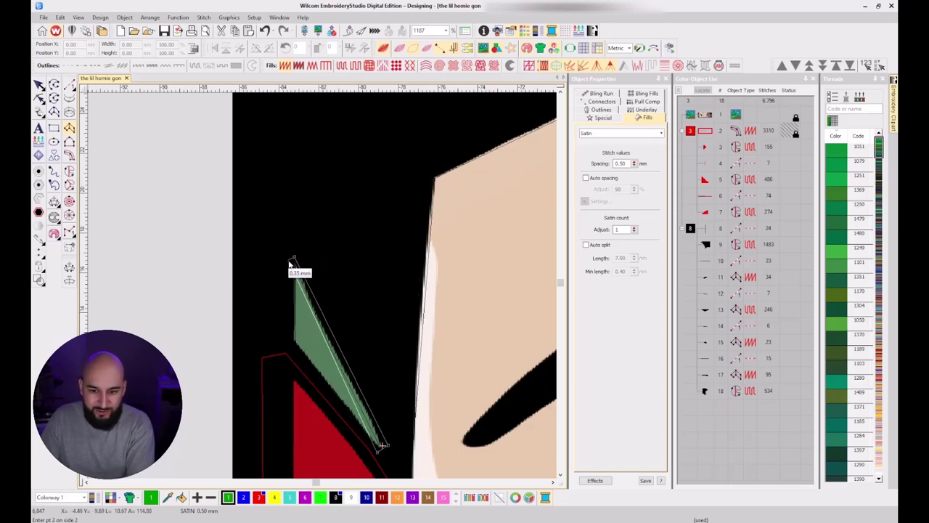
left_click(287, 343)
key("Return")
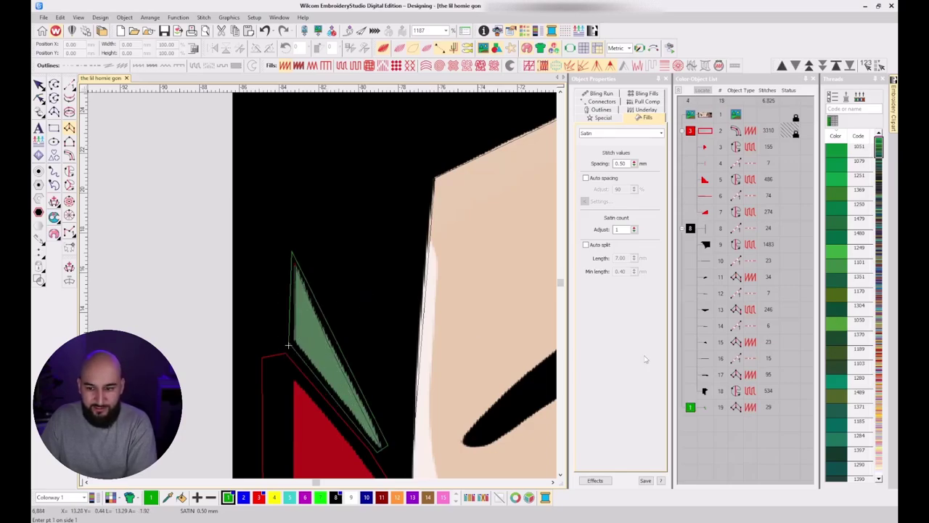
Add a stitch angle across the green satin wedge and move its point on the wedge's right edge farther up.
key("t")
scroll(379, 366, "down", 1)
key("Escape")
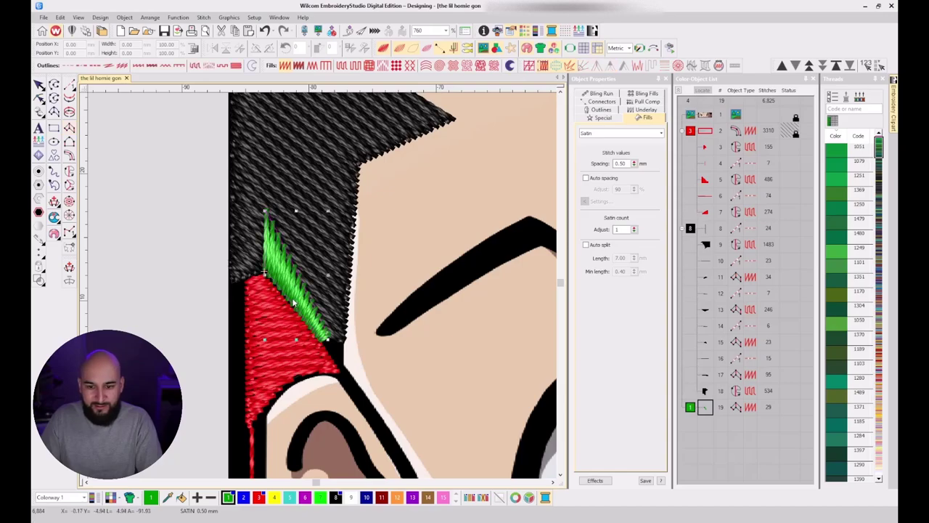
key("h")
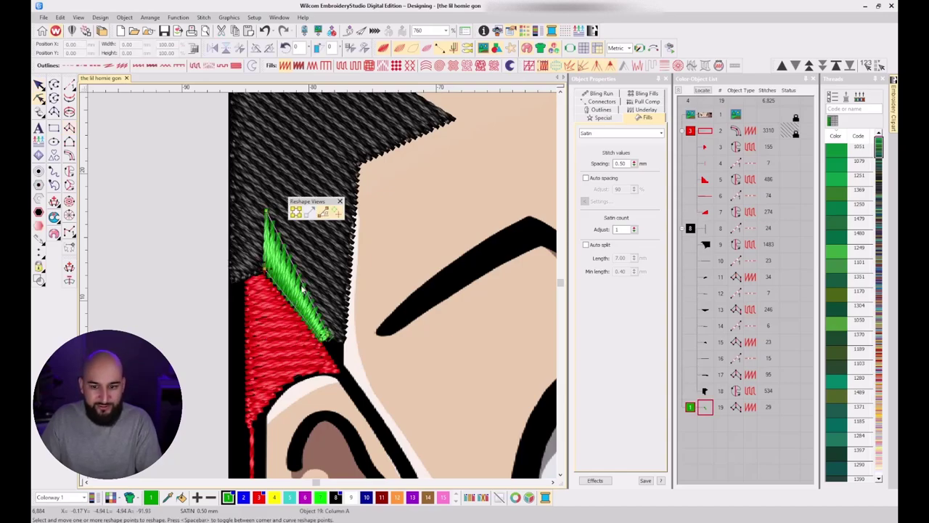
key("Escape")
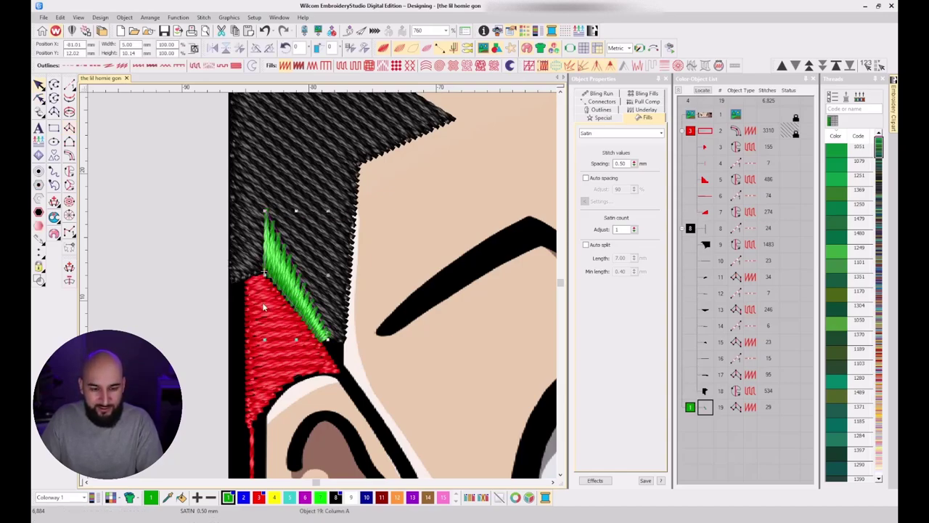
left_click(69, 268)
scroll(270, 319, "up", 2)
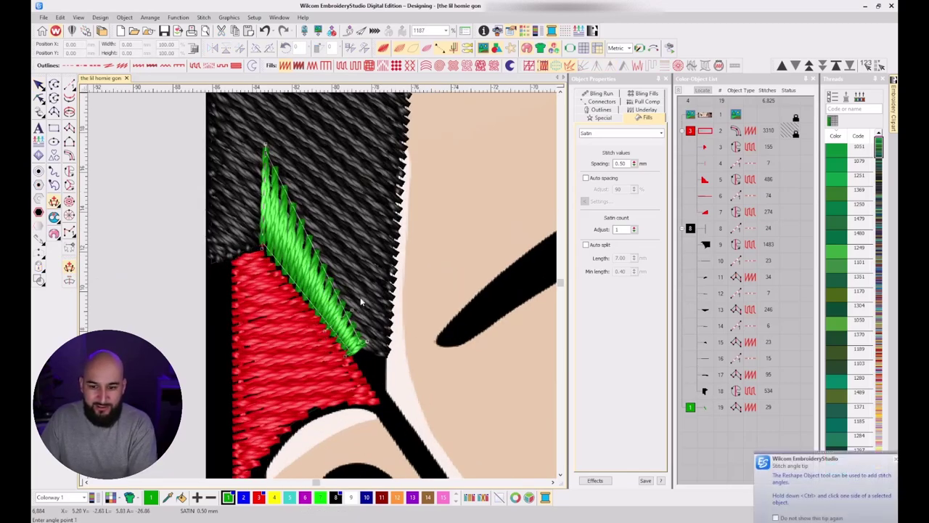
left_click(268, 270)
left_click(343, 211)
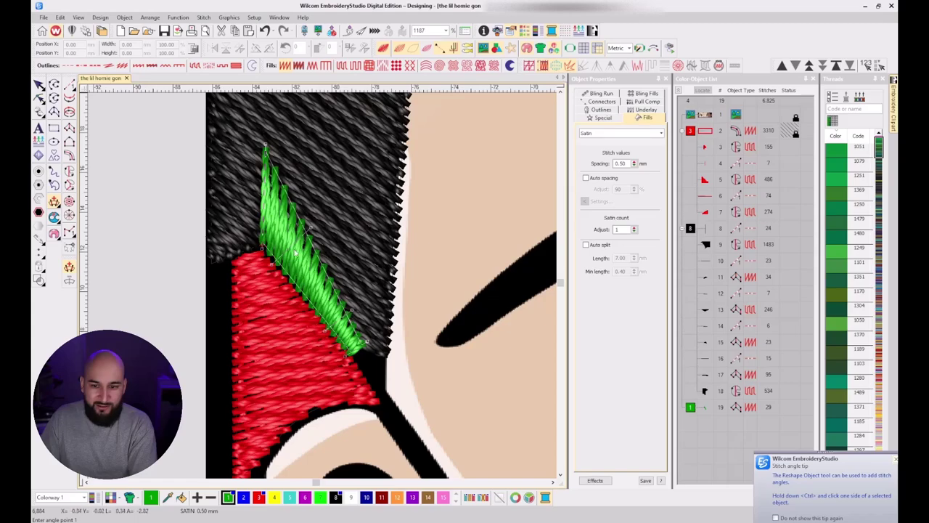
key("Return")
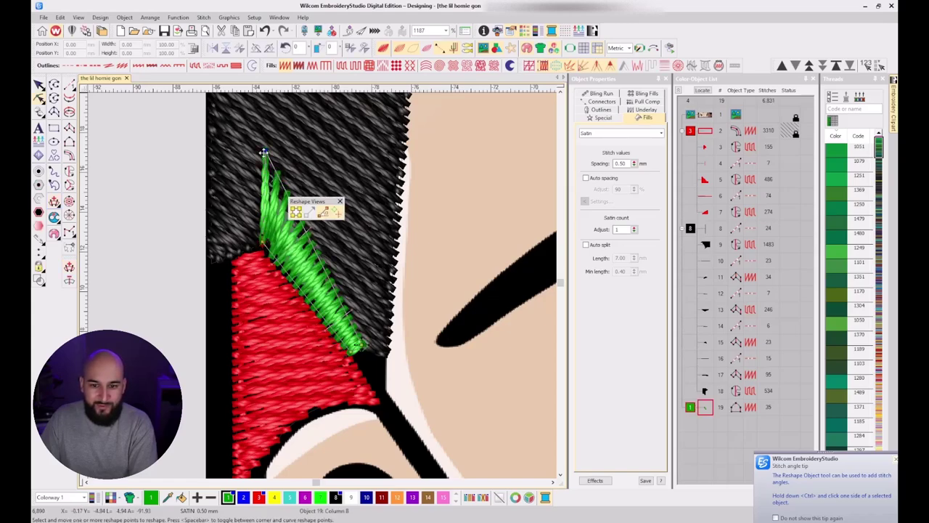
left_click_drag(311, 227, 290, 191)
key("Escape")
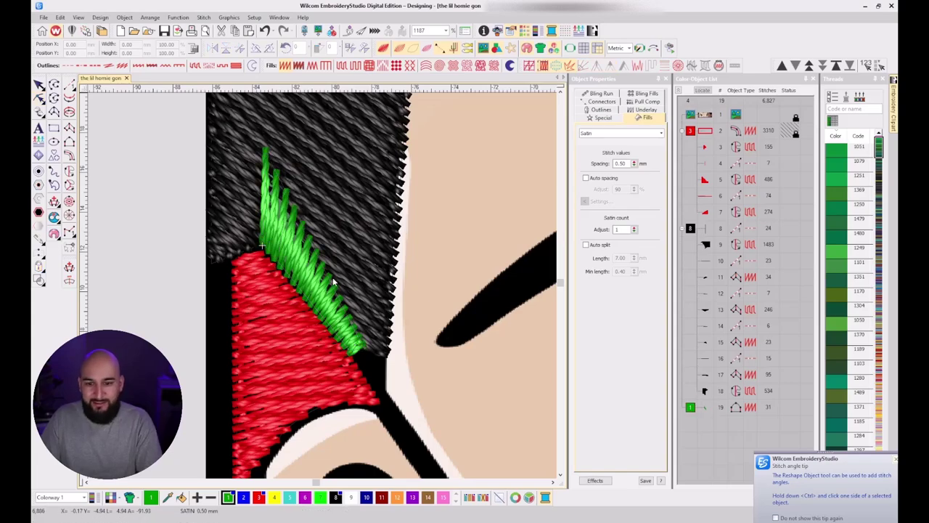
Give the green wedge an Edge run first underlay and a Zigzag second underlay.
scroll(382, 301, "down", 1)
left_click(644, 109)
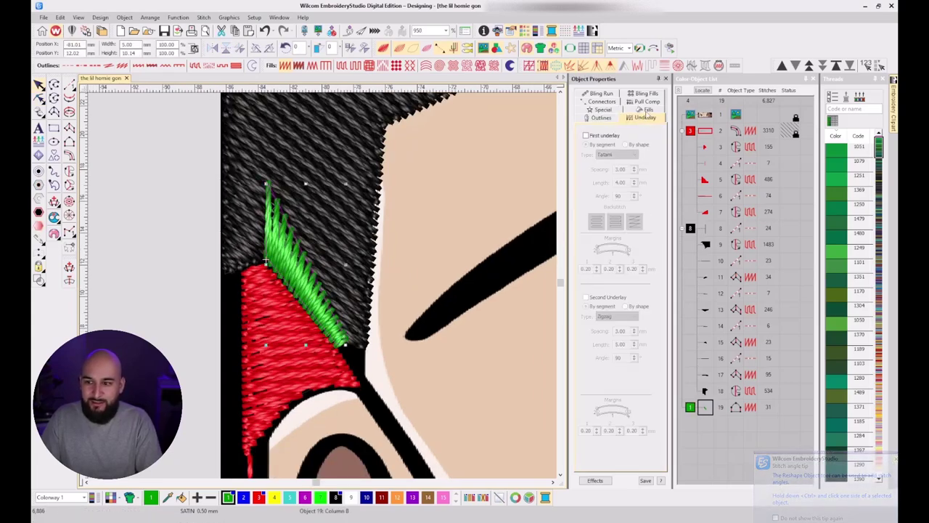
left_click(616, 154)
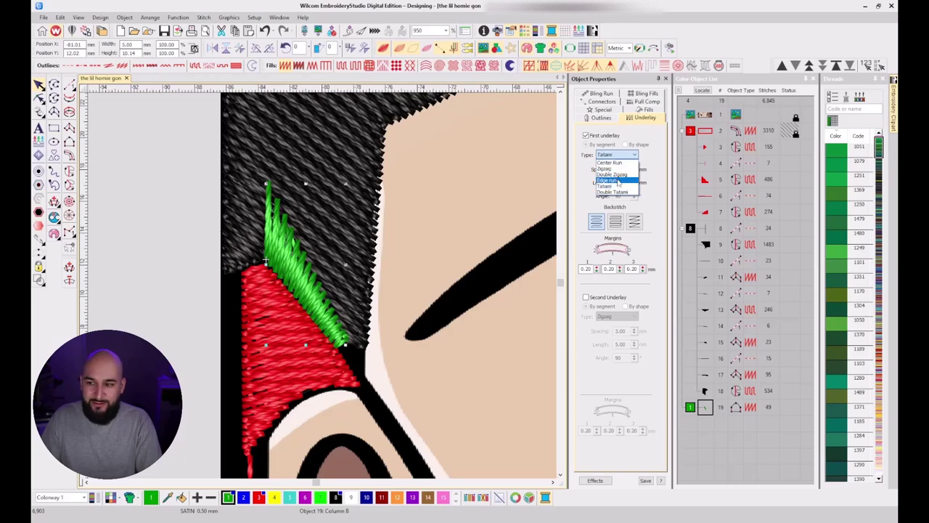
left_click(619, 182)
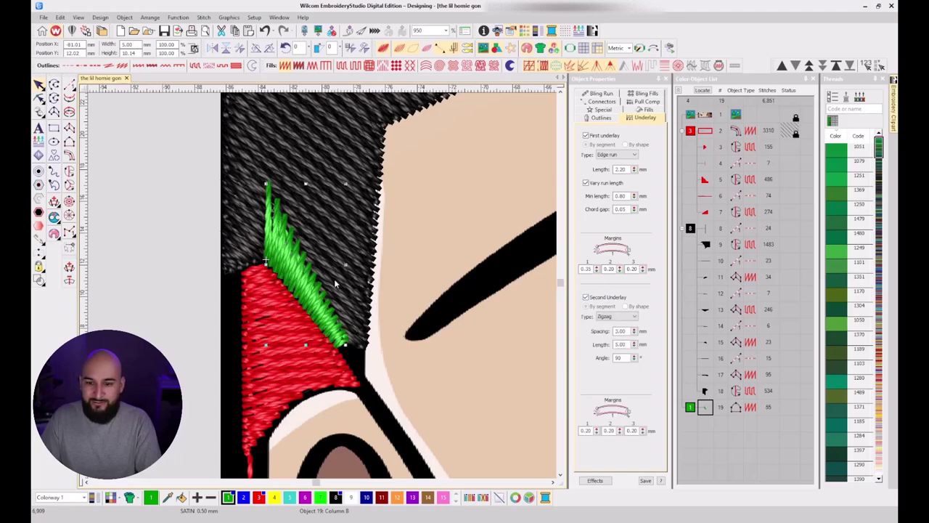
key("Escape")
Review the after-object connector settings of the green wedge and the upper left hair fill.
scroll(323, 290, "down", 3)
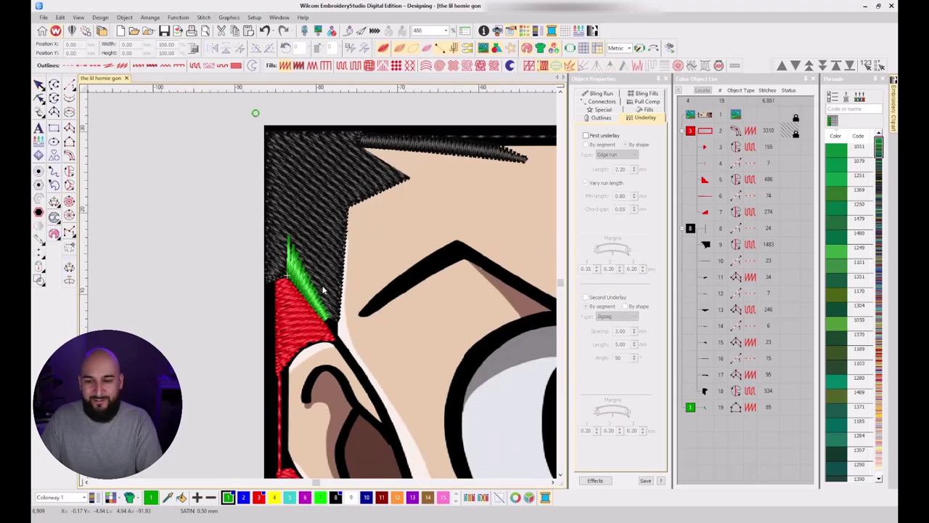
scroll(341, 289, "down", 4)
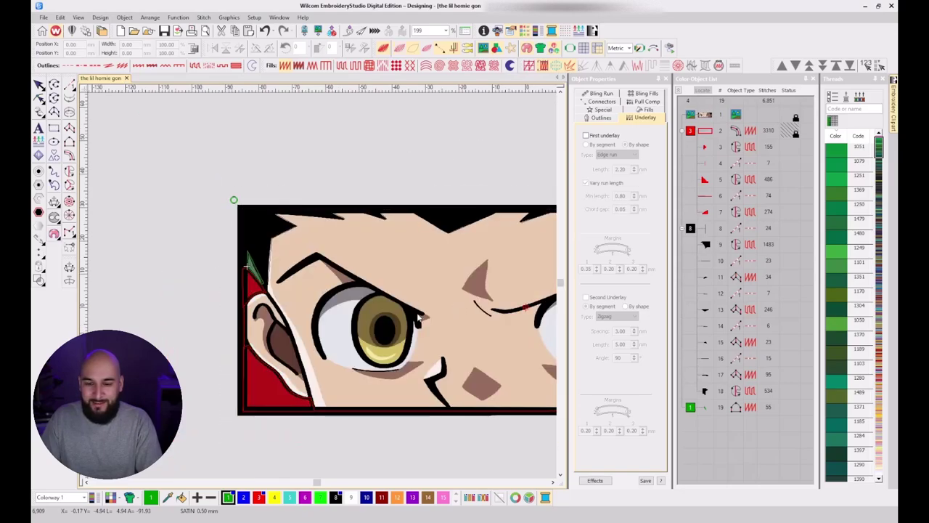
scroll(414, 314, "down", 1)
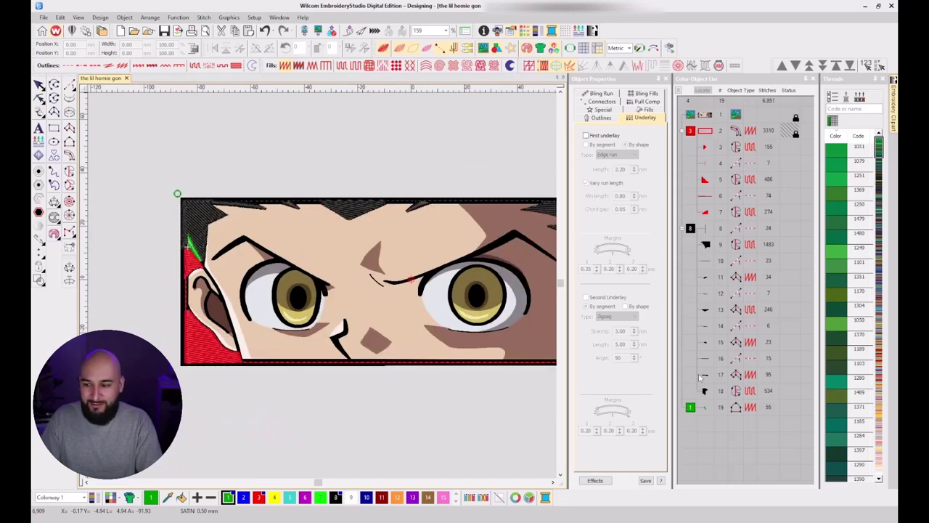
left_click(705, 407)
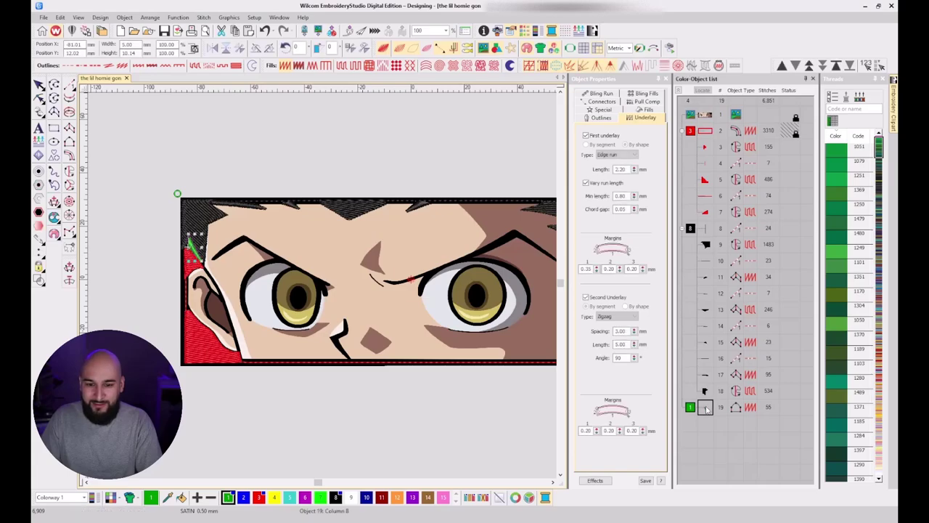
left_click(595, 103)
left_click(704, 392)
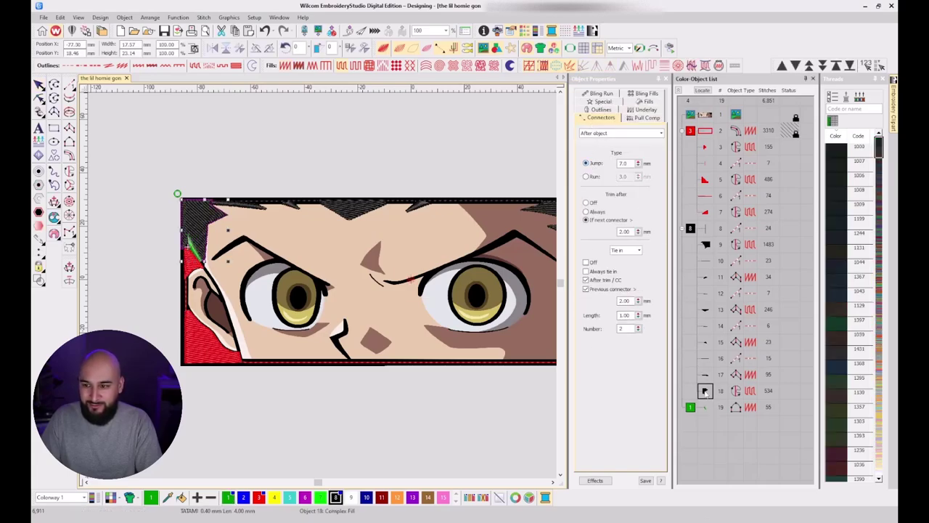
Compare the green, red and black stitching with the artwork around the left eye and ear.
left_click(340, 267)
key("t")
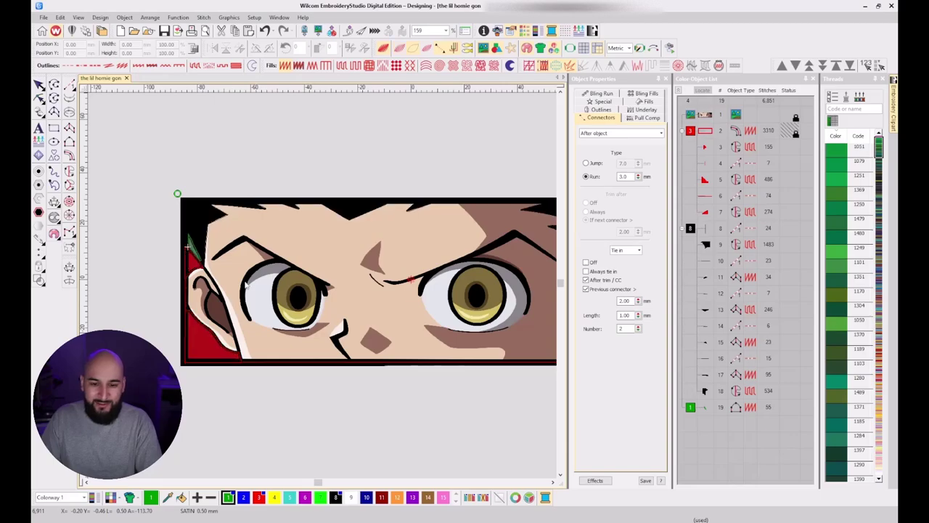
key("t")
scroll(361, 276, "down", 1)
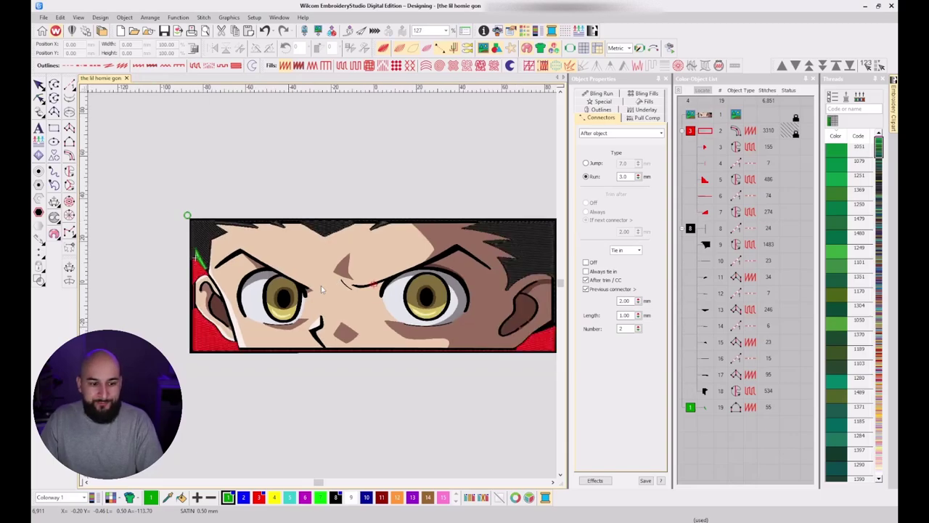
scroll(267, 276, "up", 2)
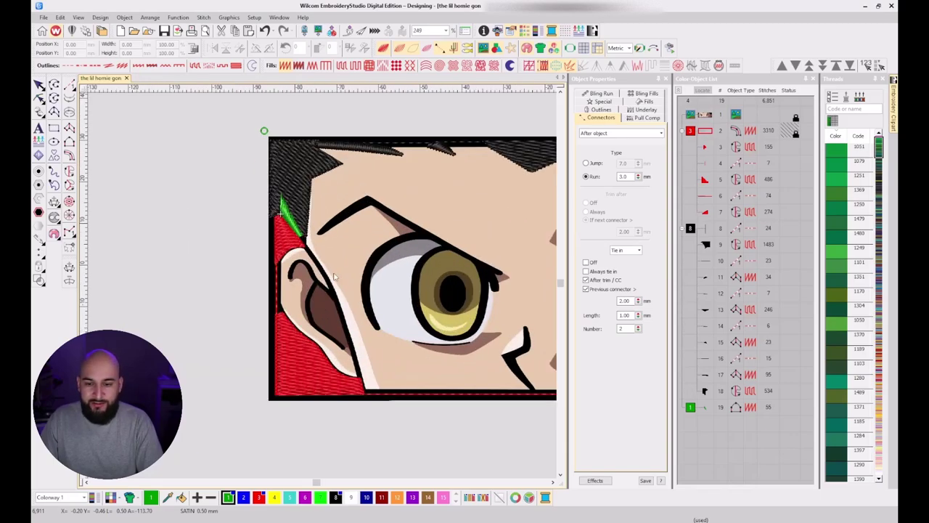
scroll(322, 285, "down", 2)
scroll(322, 285, "up", 2)
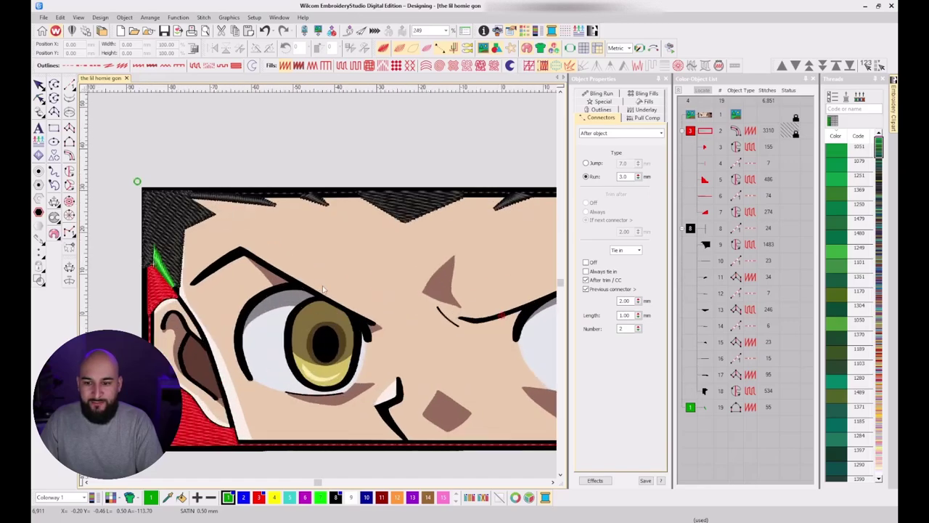
Search the thread chart for "coconut c" and assign thread 1072 to color 10.
left_click(367, 499)
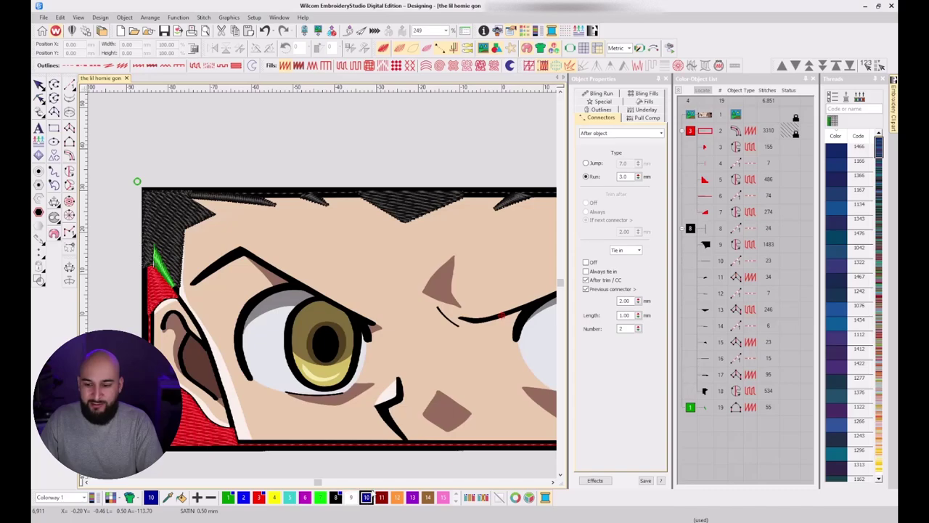
left_click(845, 107)
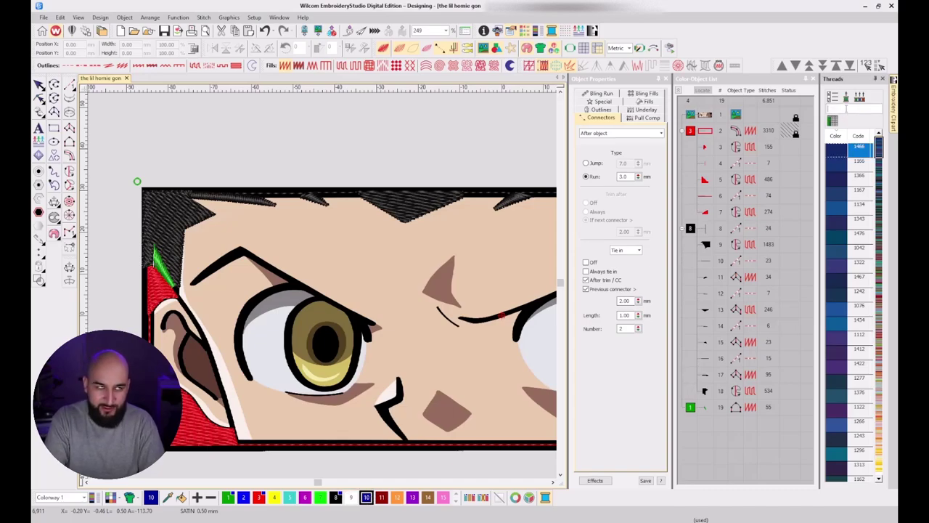
type("coconut c")
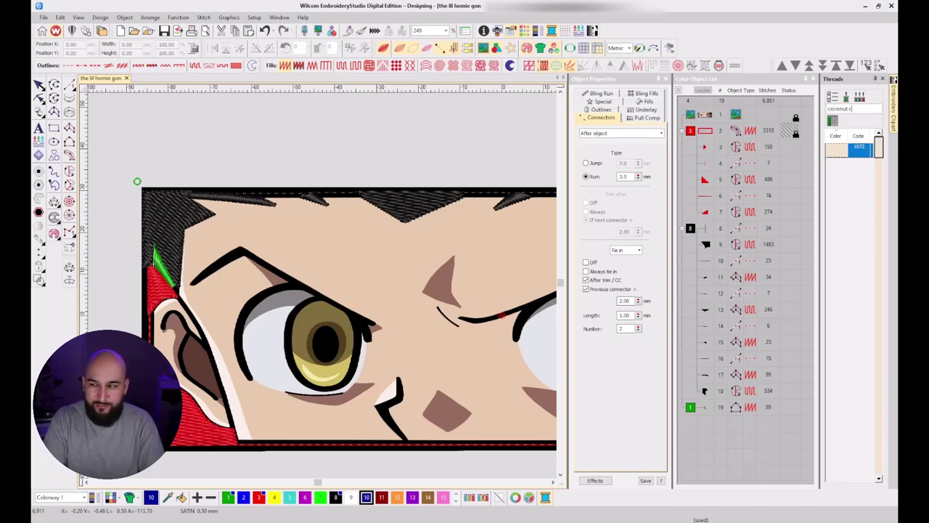
double_click(860, 151)
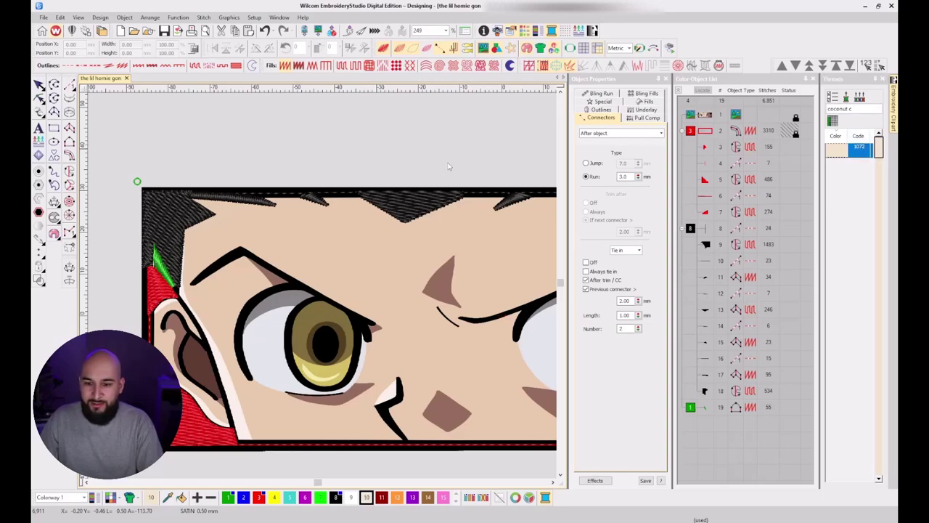
Digitize the ear's upper rim as a Column A satin in color 10, from its lower inner tip around the curve to the outer edge.
left_click(69, 127)
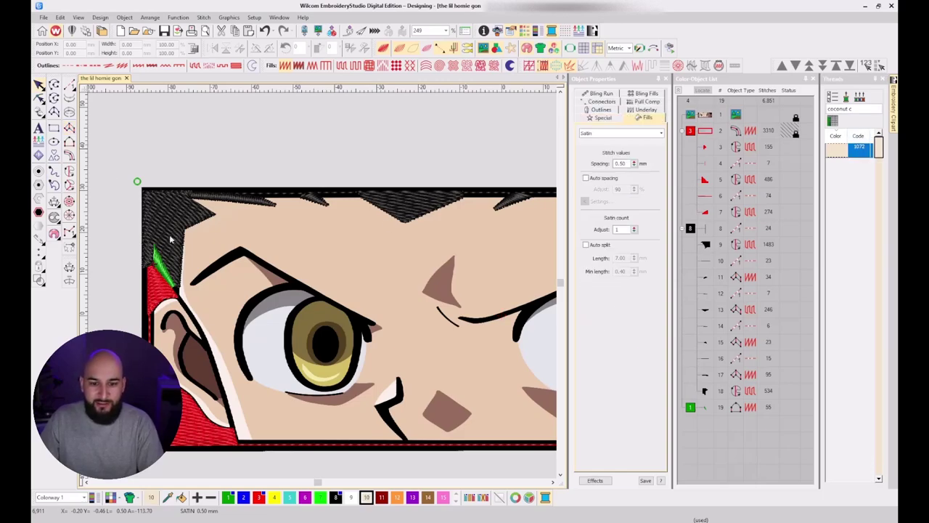
scroll(184, 327, "up", 8)
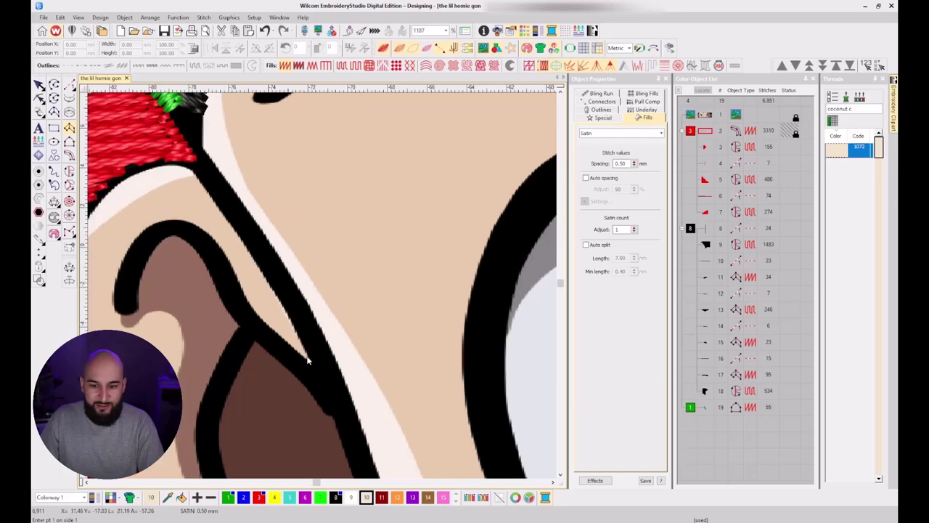
left_click(312, 373)
left_click(326, 361)
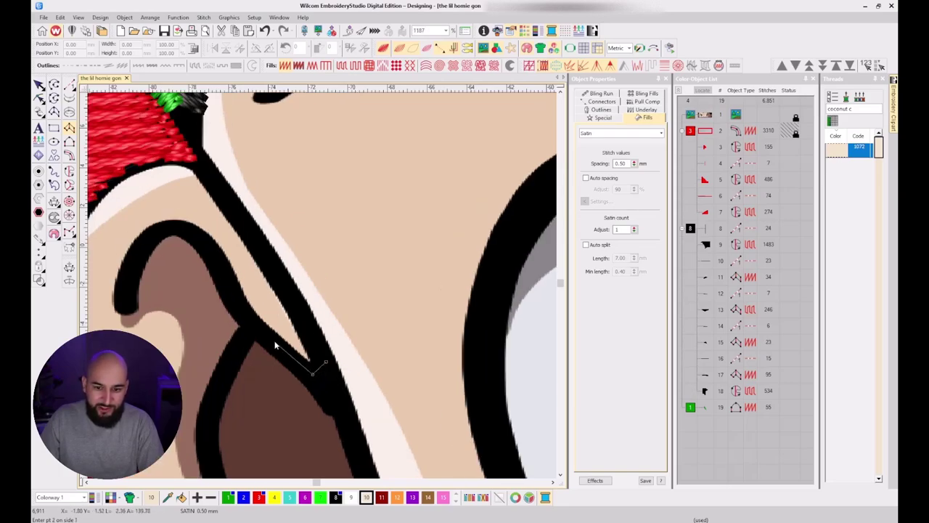
left_click(261, 332)
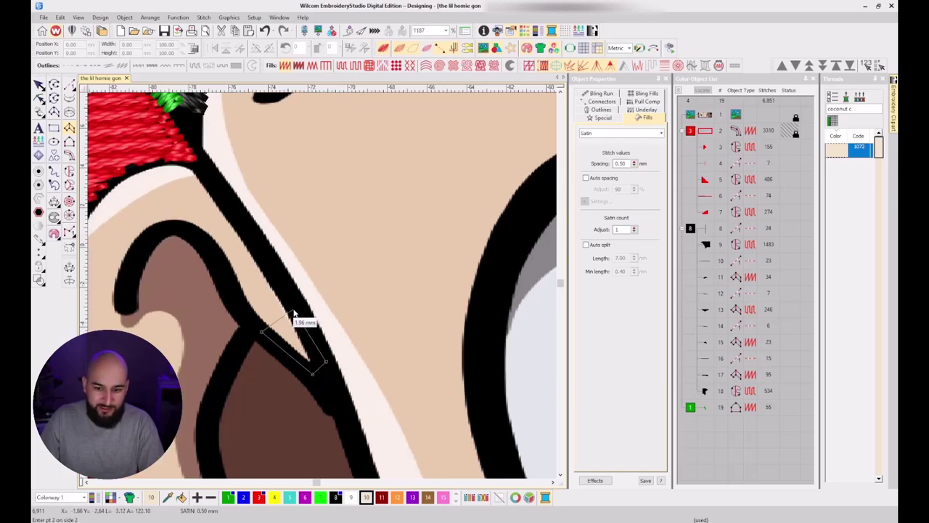
left_click(245, 308)
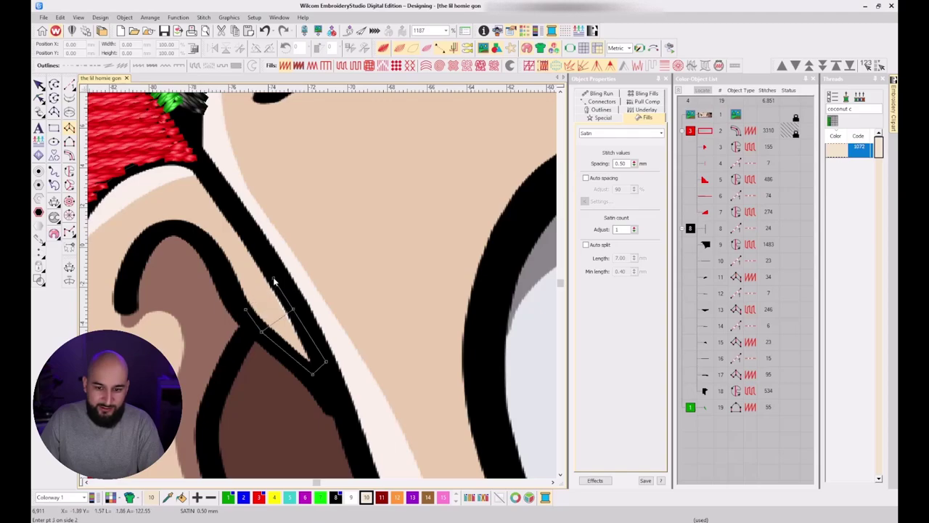
left_click(231, 275)
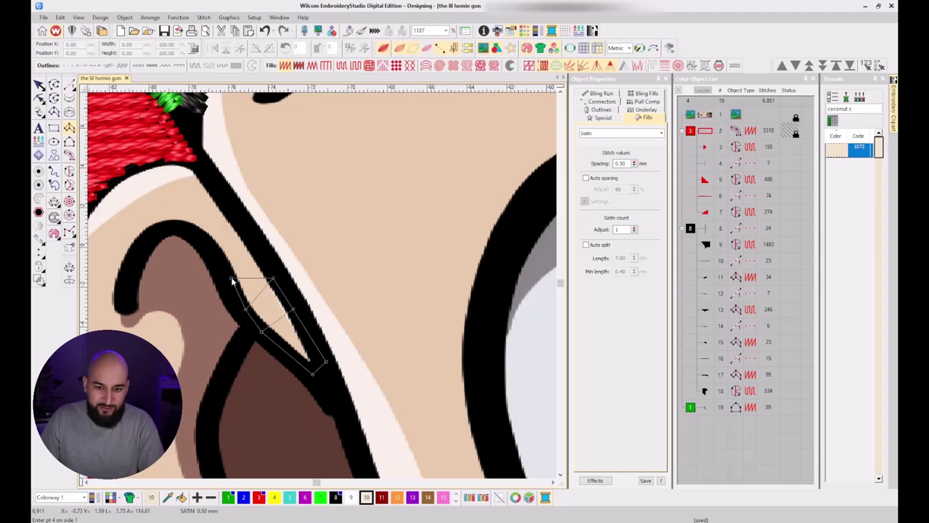
left_click(252, 247)
left_click(206, 235)
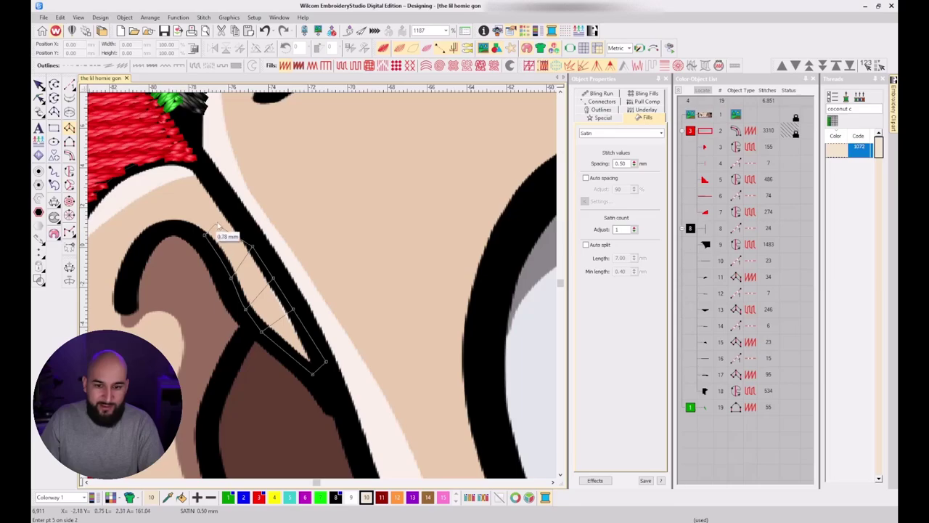
left_click(226, 209)
left_click(182, 223)
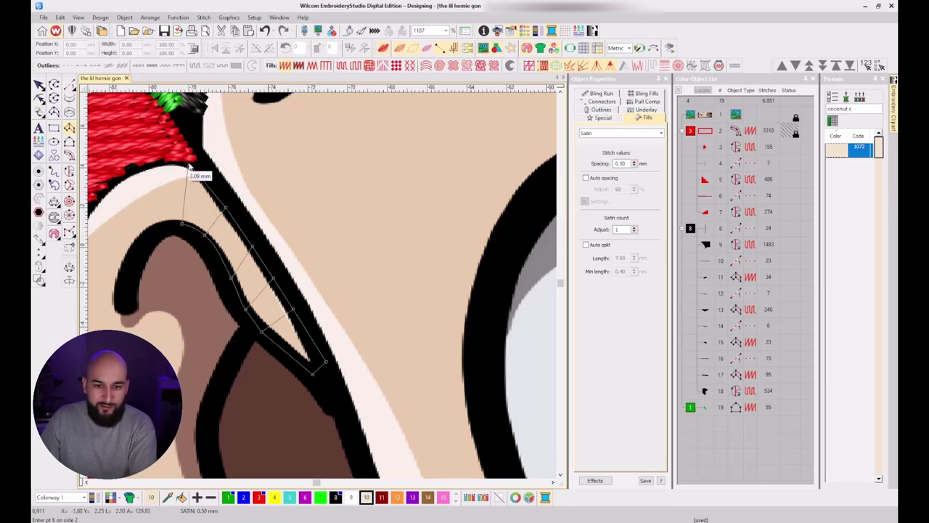
left_click(149, 229)
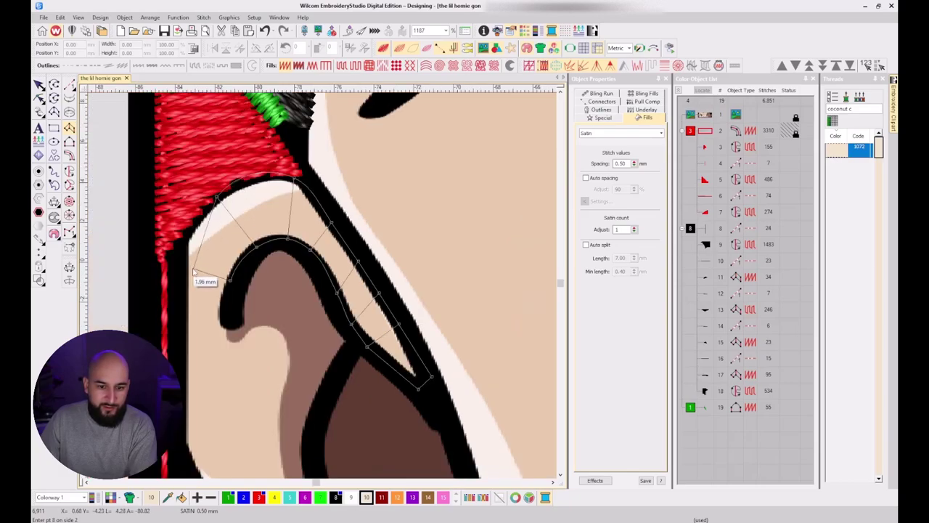
left_click(181, 266)
left_click(222, 310)
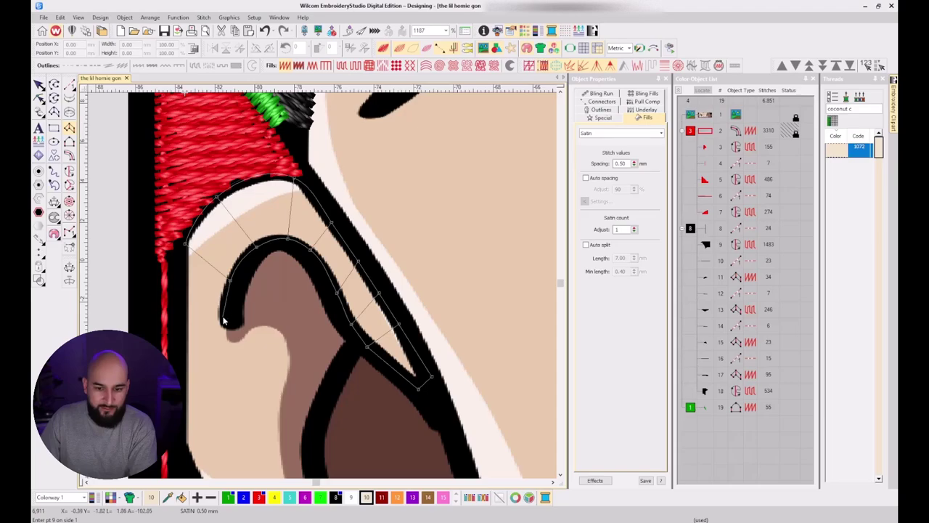
left_click(184, 316)
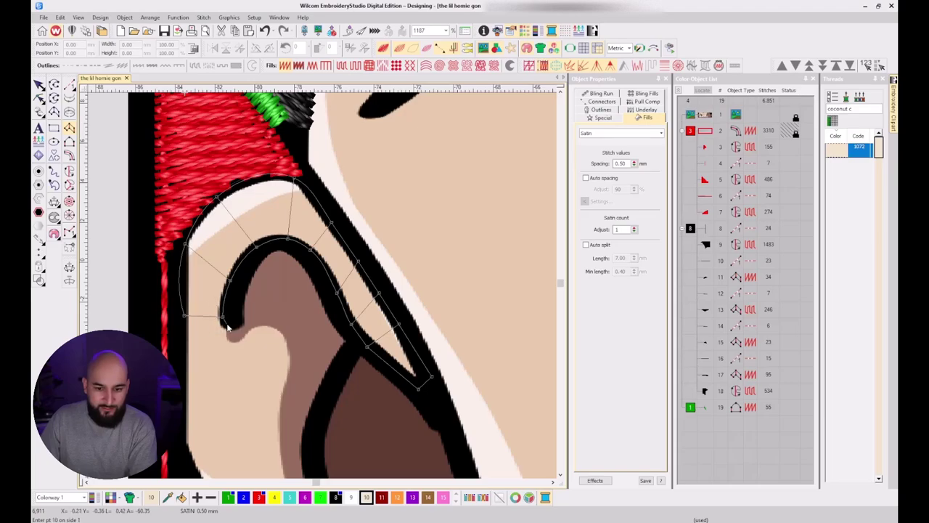
scroll(227, 320, "down", 4)
key("Return")
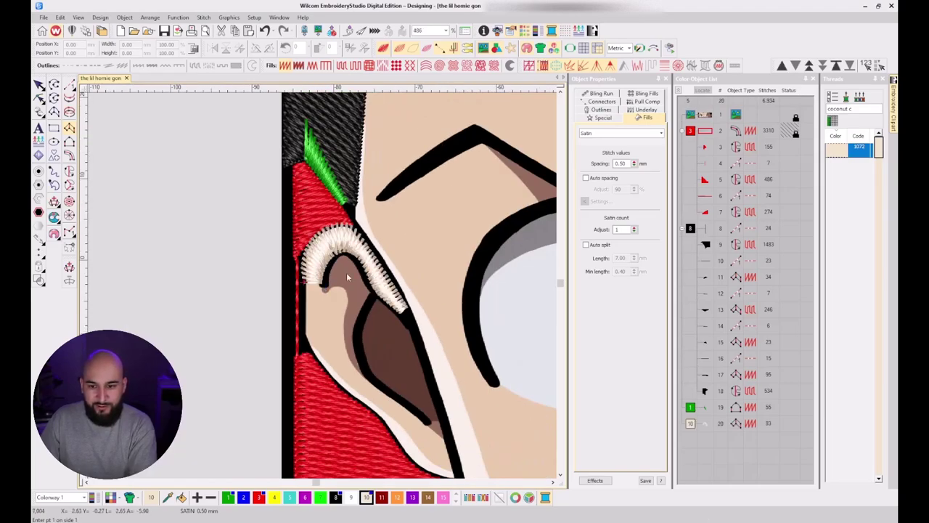
scroll(247, 332, "up", 2)
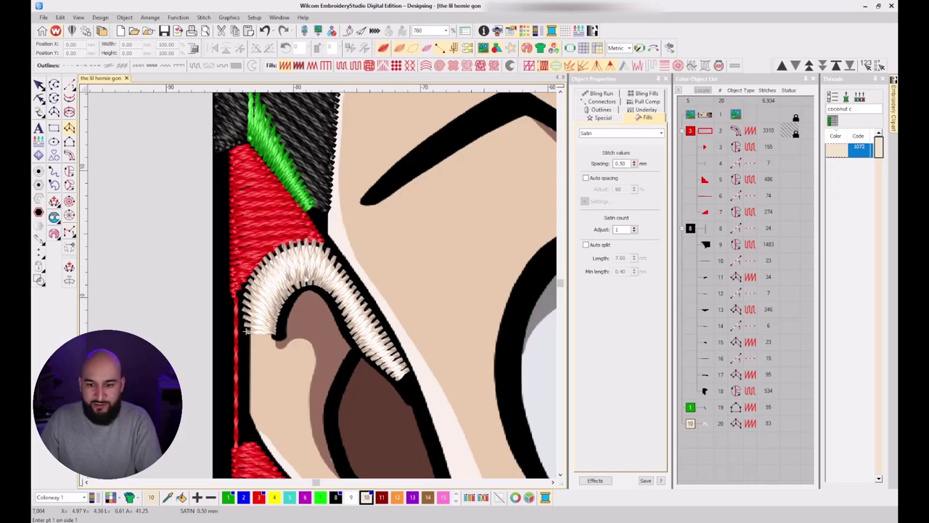
key("Escape")
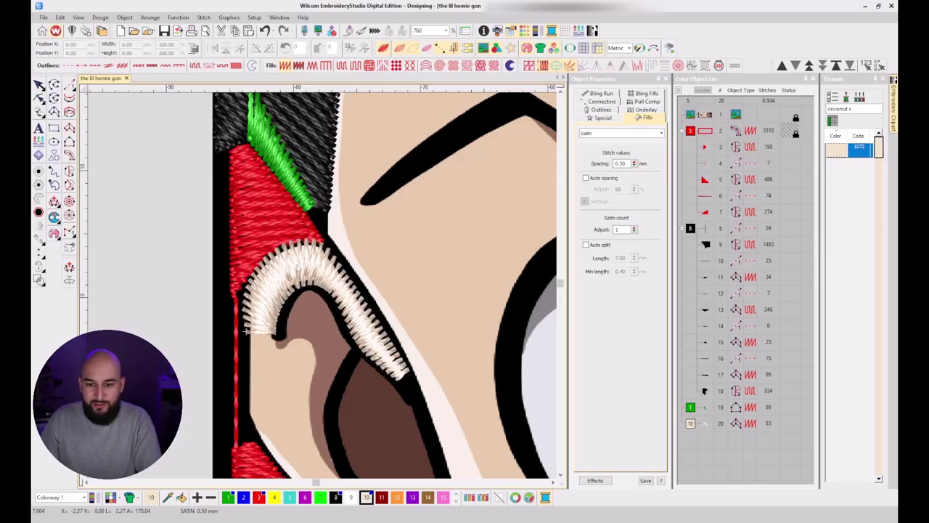
Set the satin spacing of the upper ear rim to 0.38 mm and deselect it.
left_click(314, 269)
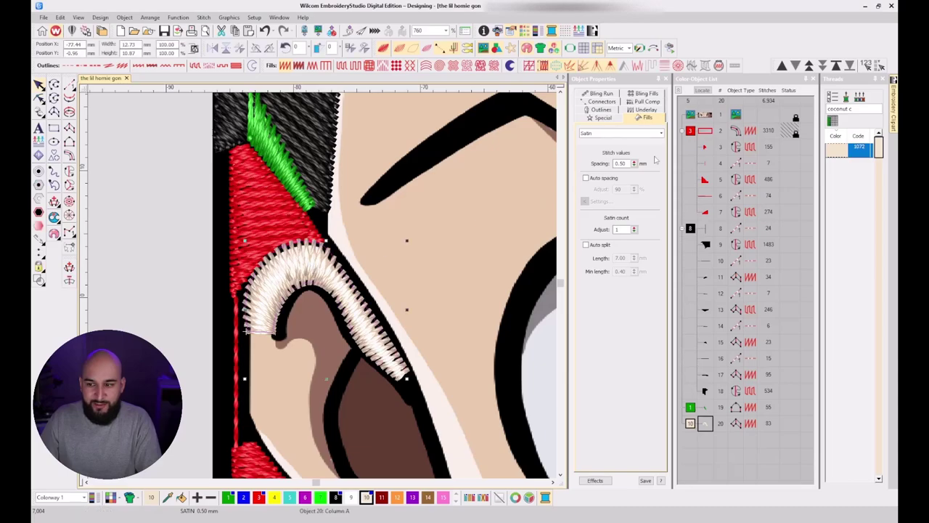
double_click(620, 163)
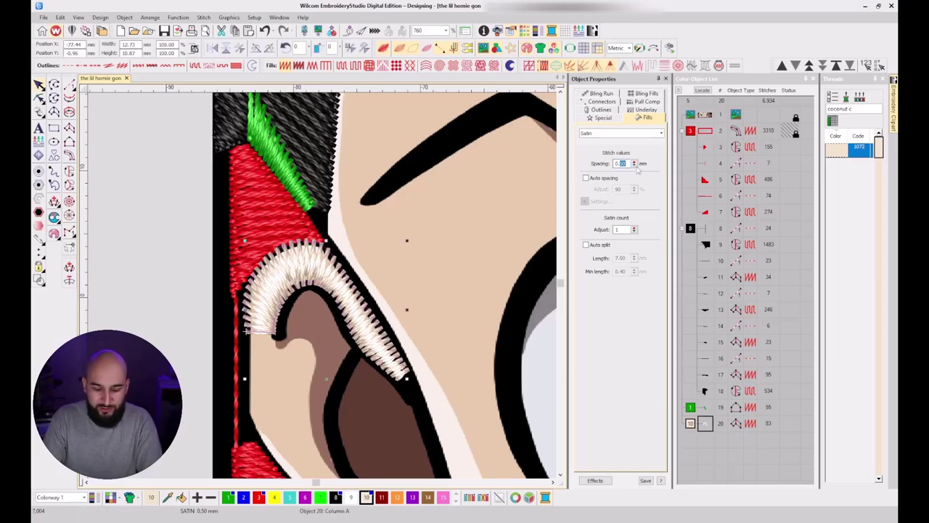
type("0.38")
key("Return")
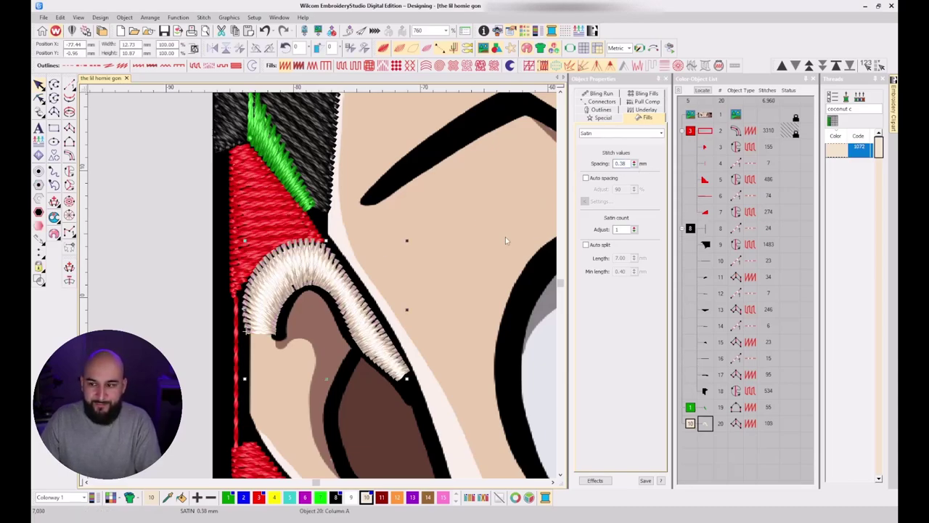
left_click(319, 347)
Digitize a run stitch from the outer end of the ear rim satin down the middle of the skin area to the earlobe tip.
scroll(334, 344, "down", 1)
scroll(282, 305, "up", 2)
scroll(323, 289, "down", 4)
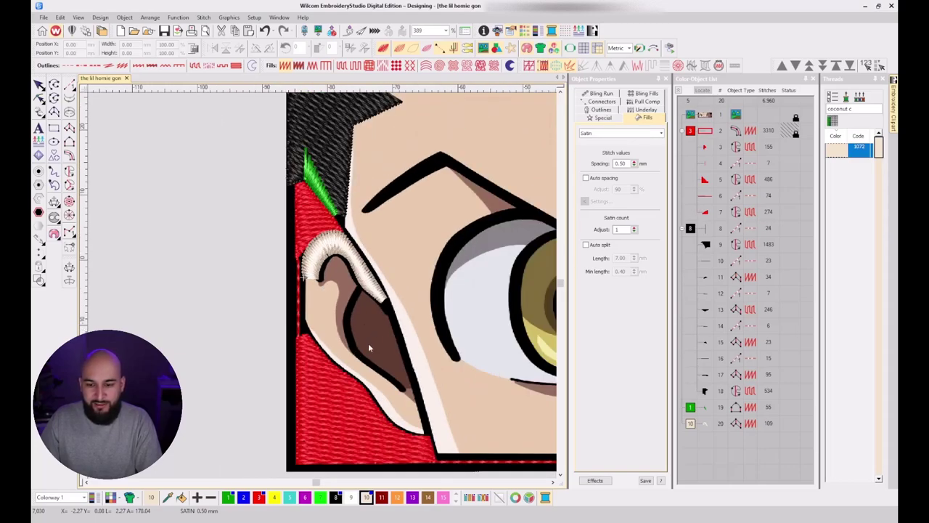
left_click(69, 85)
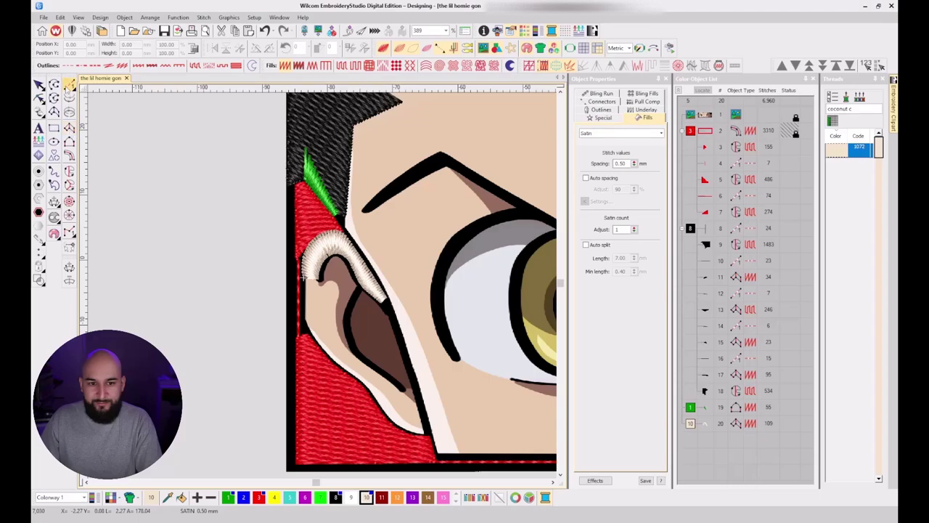
left_click(306, 278)
left_click(321, 322)
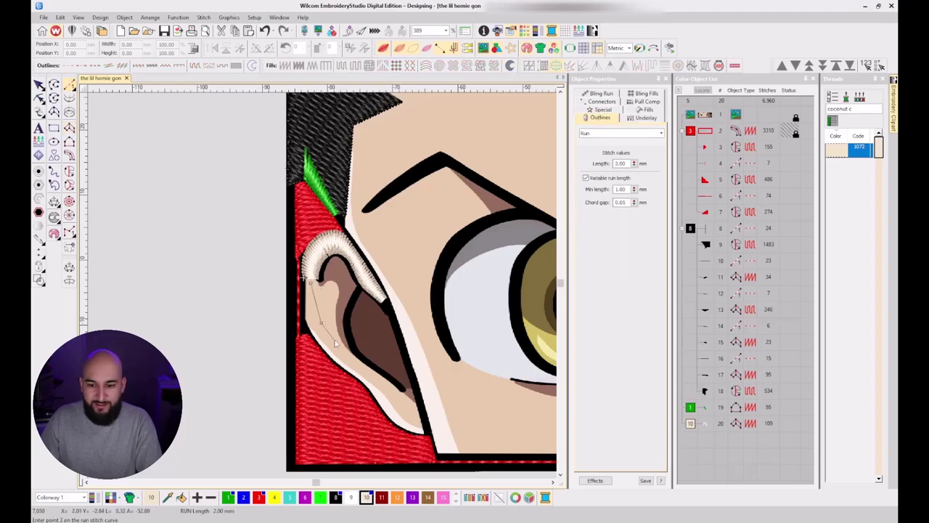
left_click(336, 349)
left_click(378, 380)
left_click(410, 414)
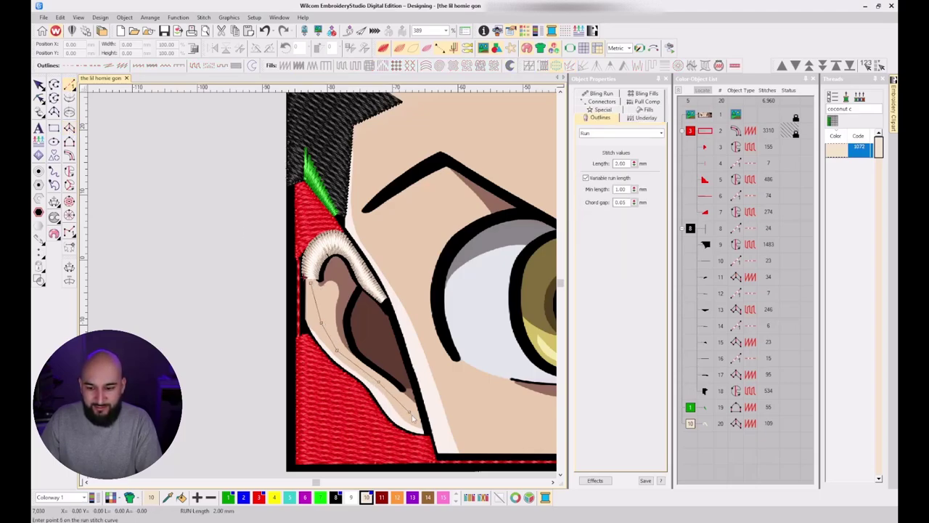
left_click(418, 425)
key("Return")
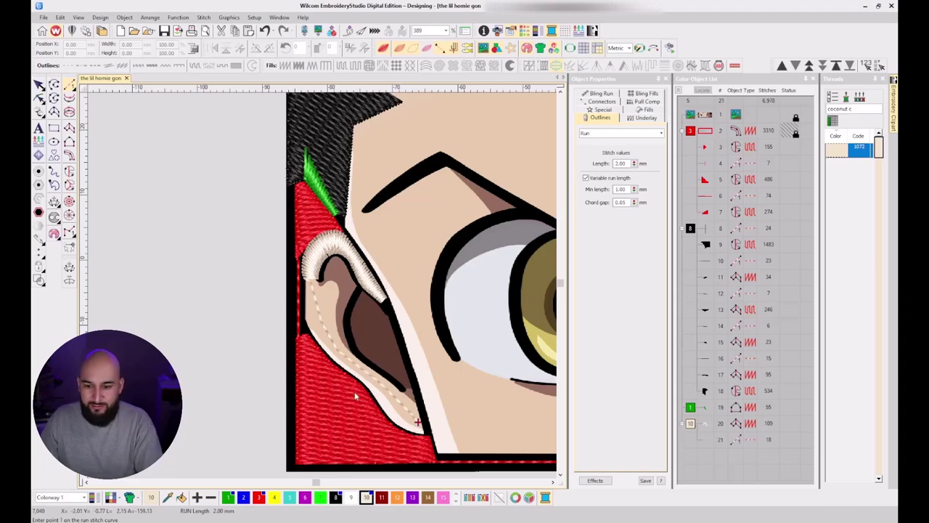
Begin a Complex Turning fill at the earlobe tip and trace its boundary up along the lower black inner-ear line.
left_click(69, 128)
scroll(419, 428, "up", 3)
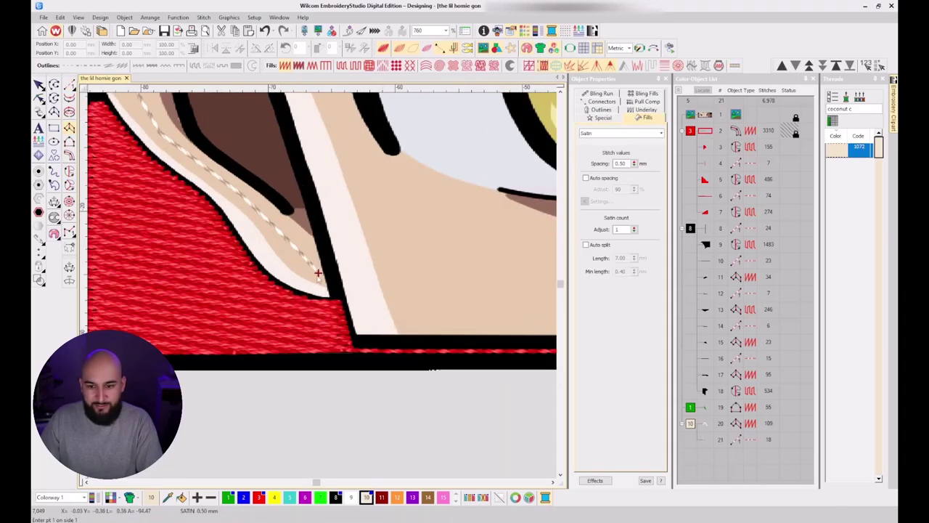
left_click(69, 170)
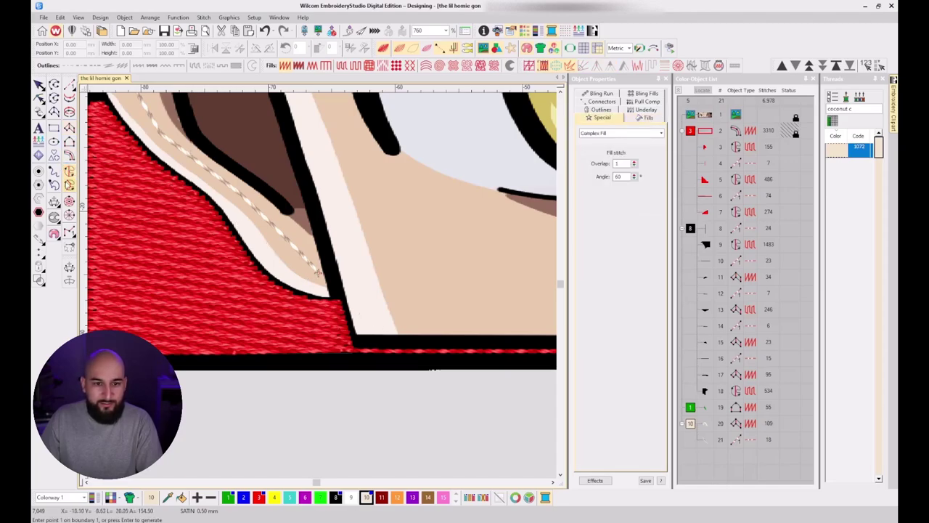
left_click(69, 185)
scroll(323, 290, "up", 2)
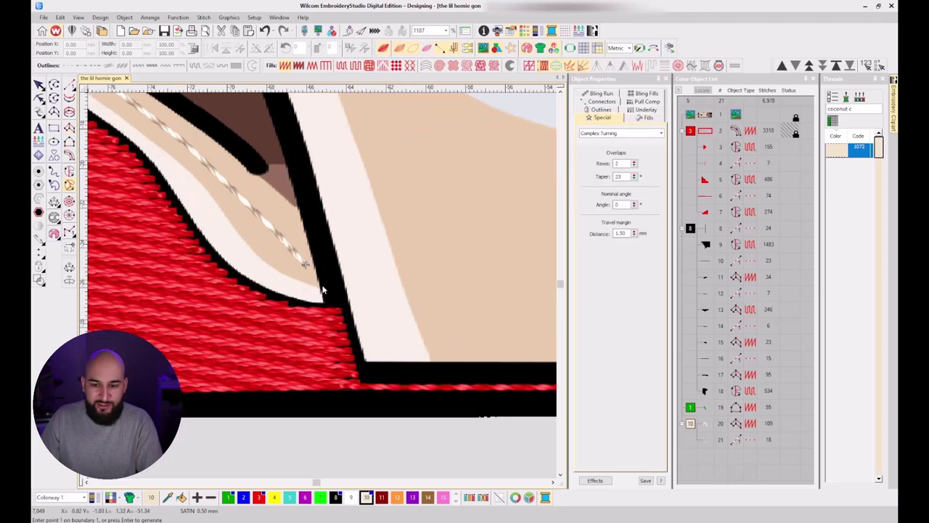
left_click(305, 203)
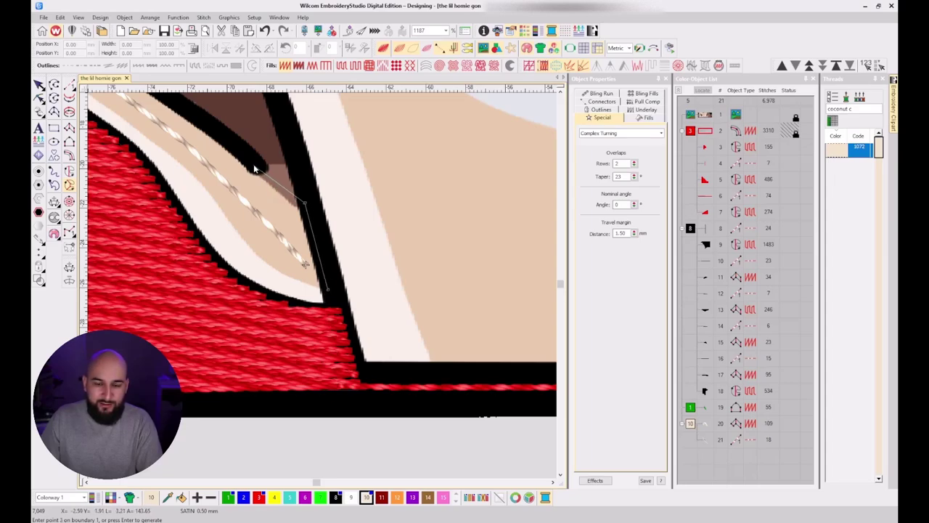
key("Up")
key("Left")
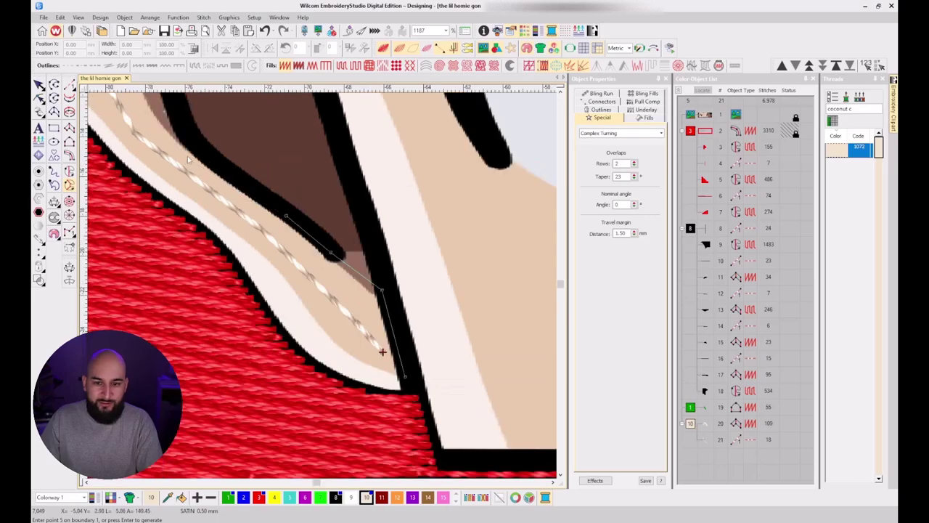
key("Up")
key("Left")
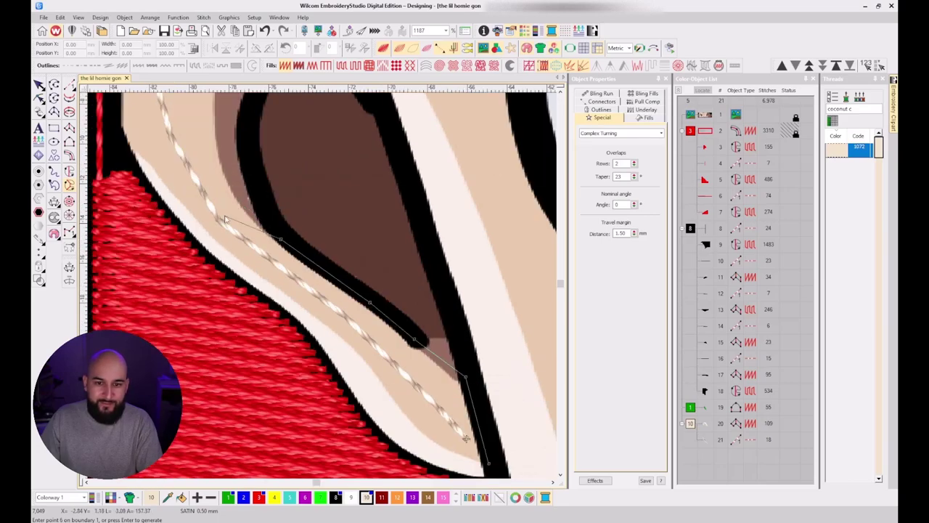
Continue the fill boundary with curve points up the ear's brown shadow and over the rounded top of the skin area.
left_click(228, 171)
key("Up")
key("Left")
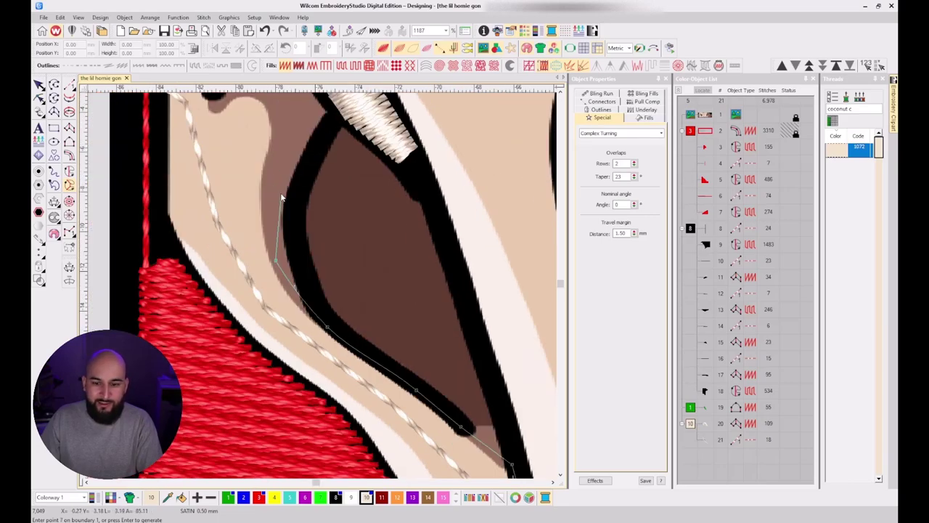
left_click(275, 159)
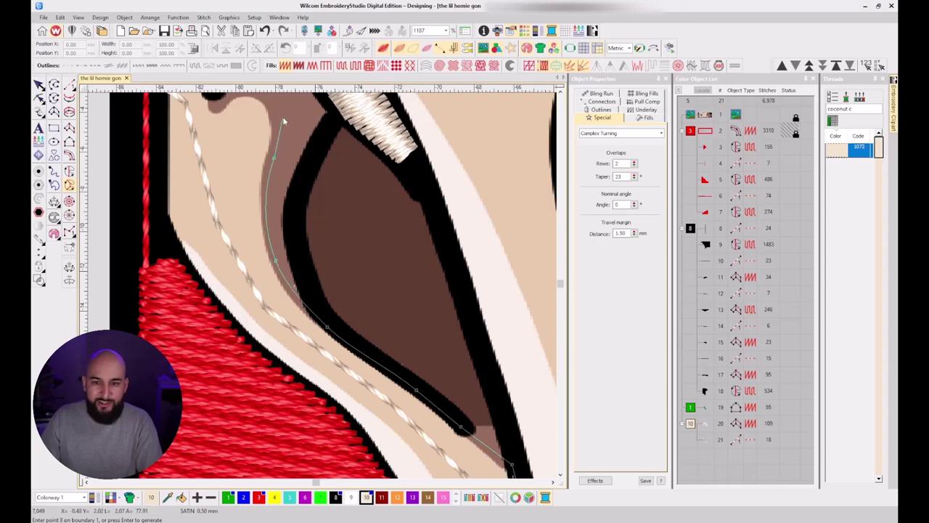
left_click(279, 117)
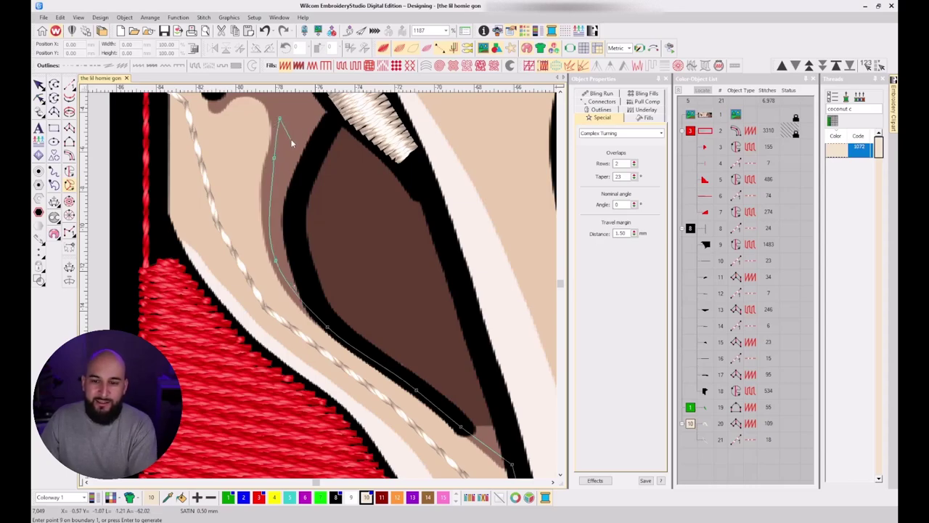
left_click(271, 96)
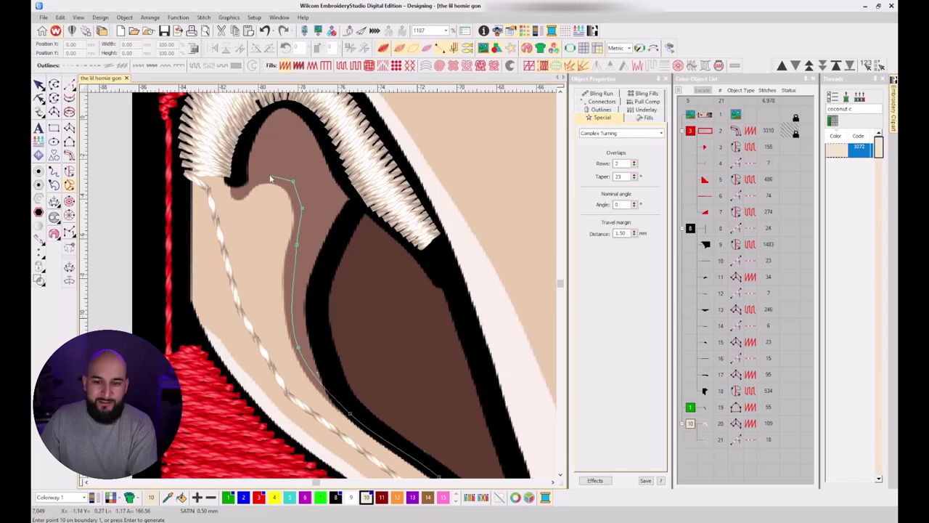
left_click(270, 178)
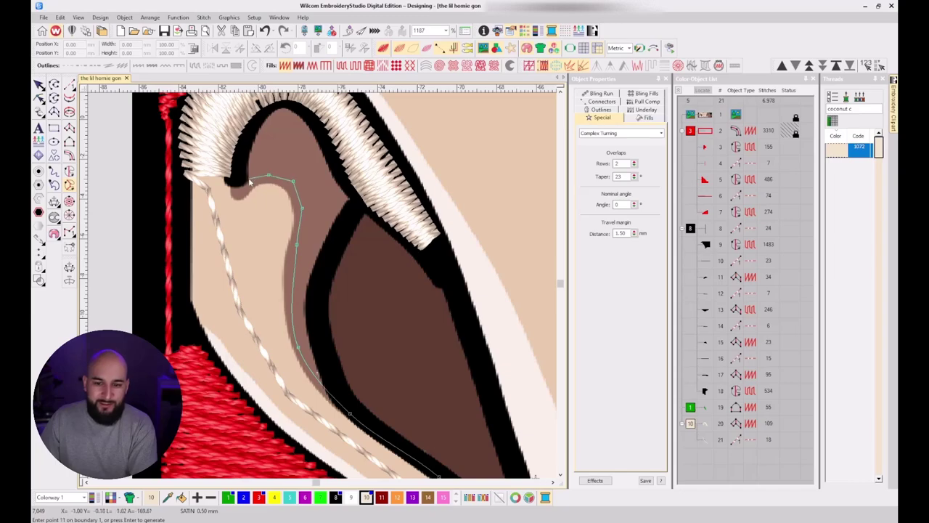
Continue the Complex Turning boundary across the satin rim's outer end and down the ear's outer edge to the lower curve.
left_click(188, 171)
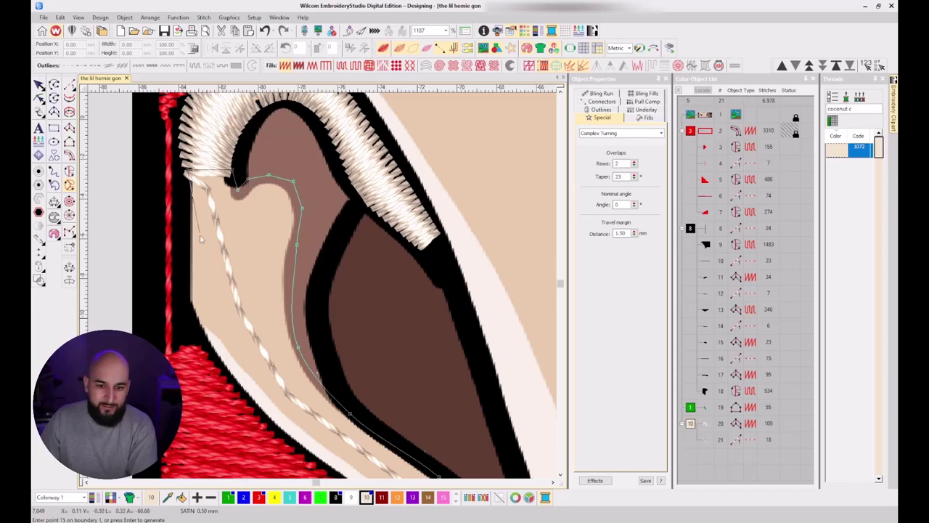
left_click(191, 308)
left_click(199, 326)
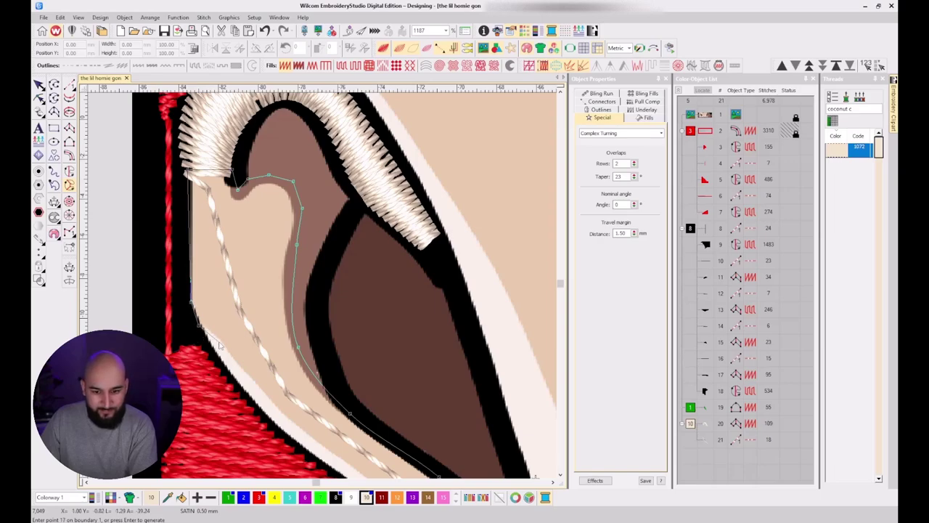
key("BackSpace")
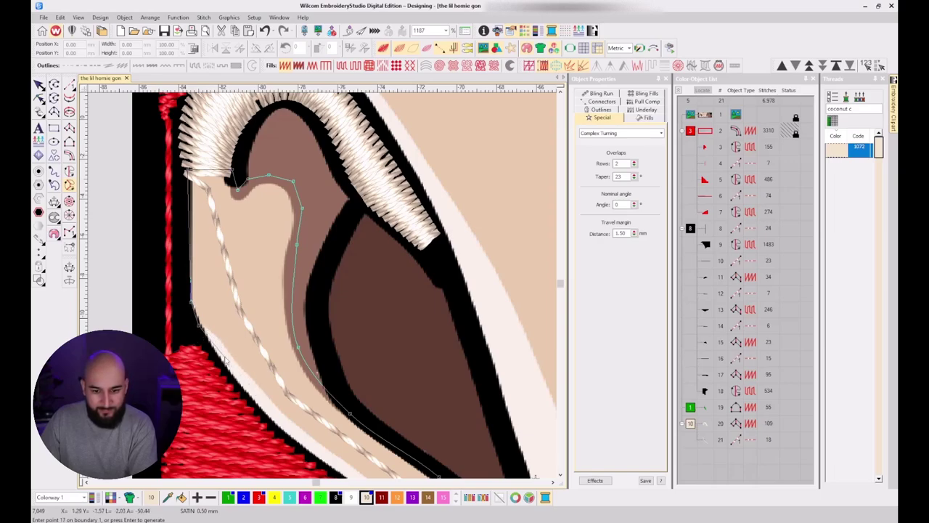
left_click(226, 358)
left_click(266, 400)
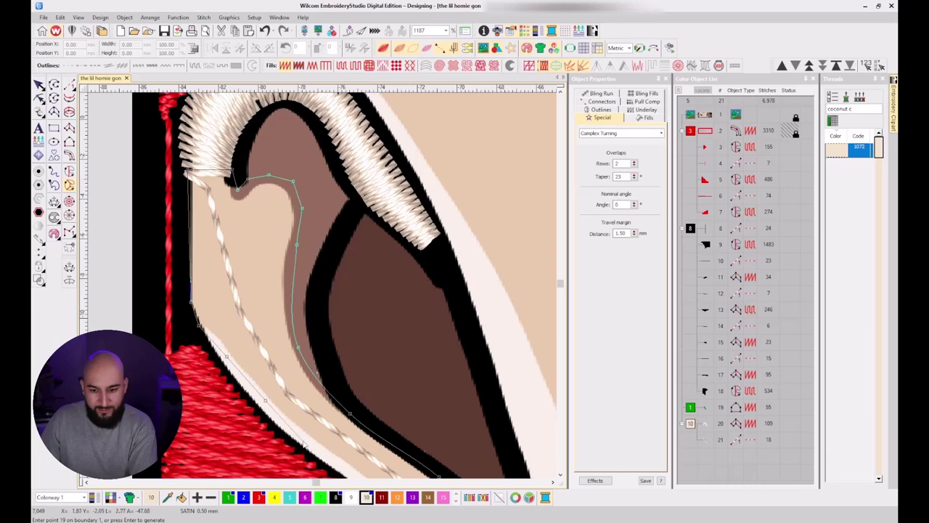
left_click(300, 441)
Trace the remaining outer edge of the skin area down to the earlobe tip and close the fill boundary.
scroll(303, 441, "down", 2)
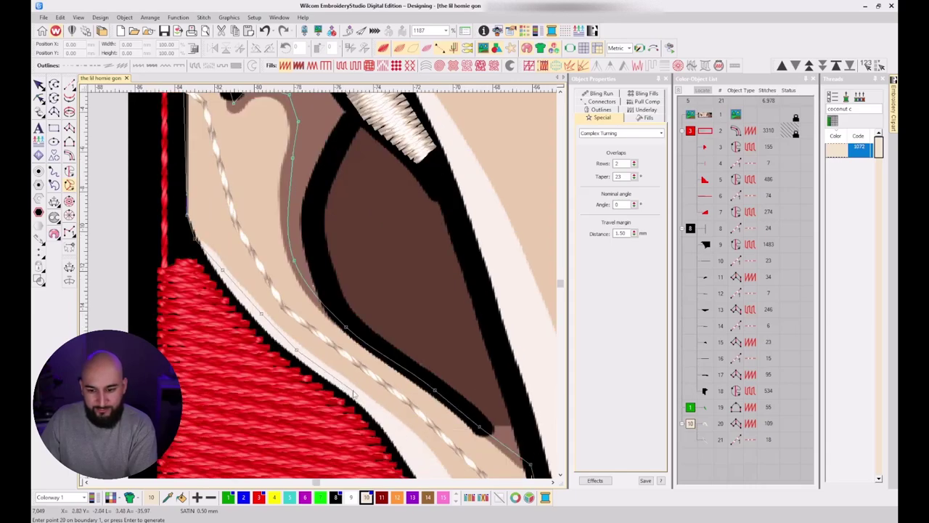
left_click(353, 392)
left_click(389, 420)
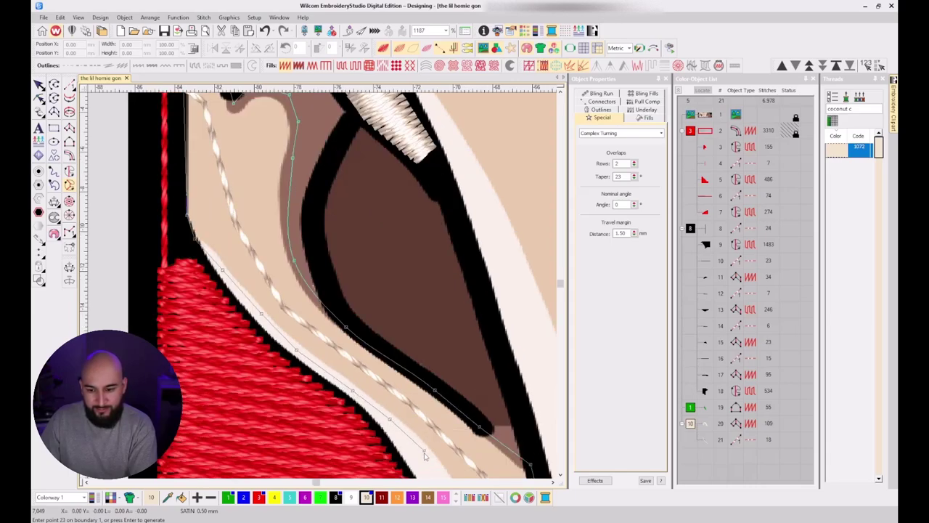
scroll(424, 455, "down", 2)
scroll(325, 291, "up", 2)
left_click(314, 250)
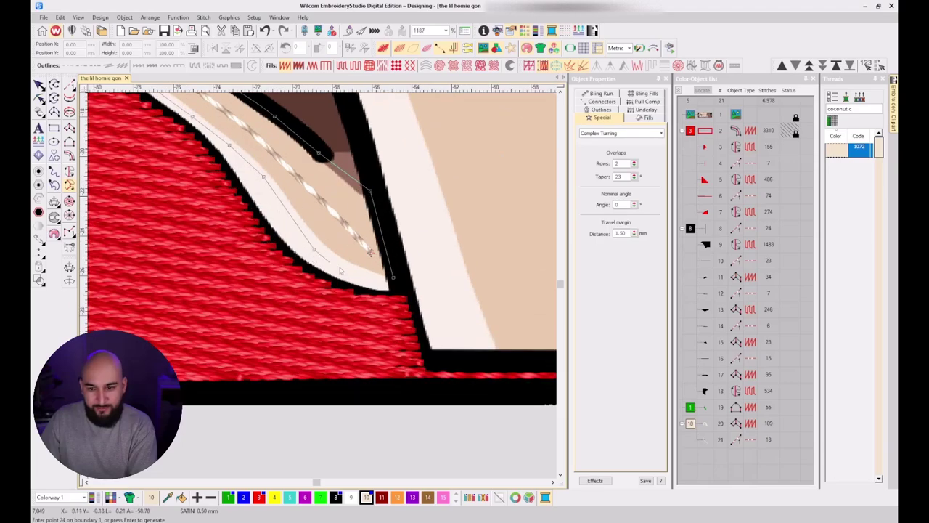
key("Return")
Place the fill's entry and exit points at the earlobe tip, add angle lines across its lower curve and upper part, and generate it.
scroll(323, 288, "down", 3)
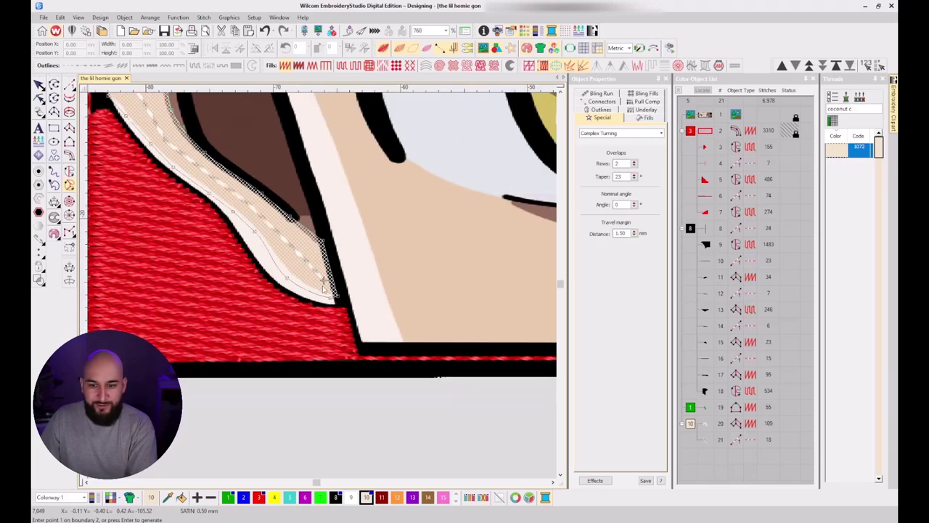
scroll(324, 288, "down", 1)
key("Return")
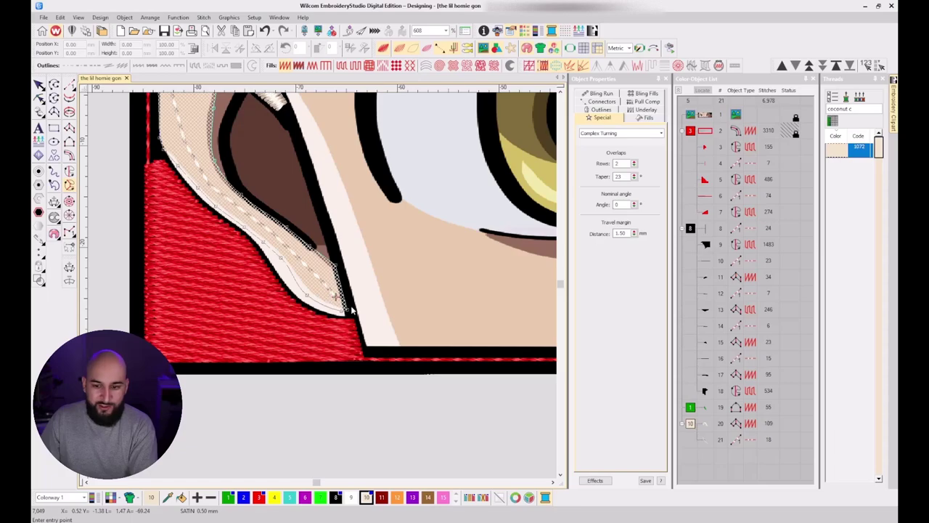
left_click(351, 310)
scroll(351, 310, "down", 2)
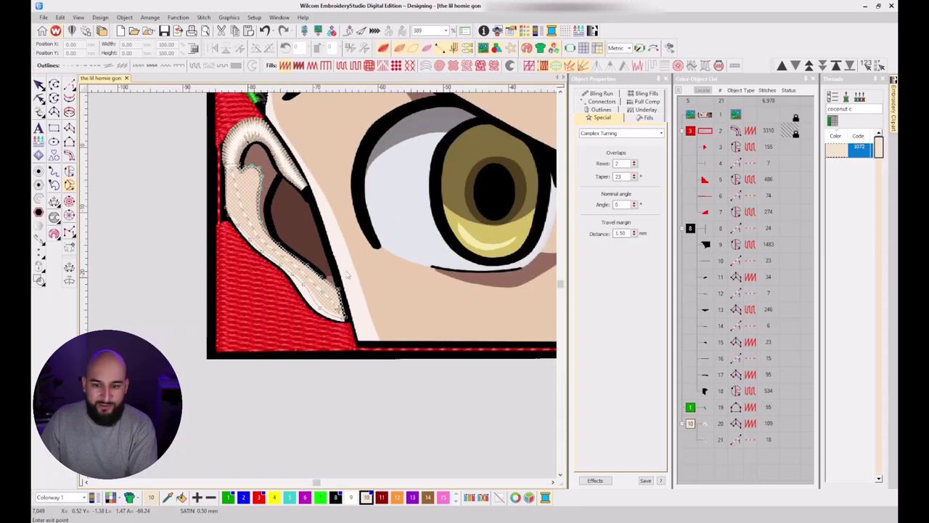
left_click(341, 306)
left_click(300, 251)
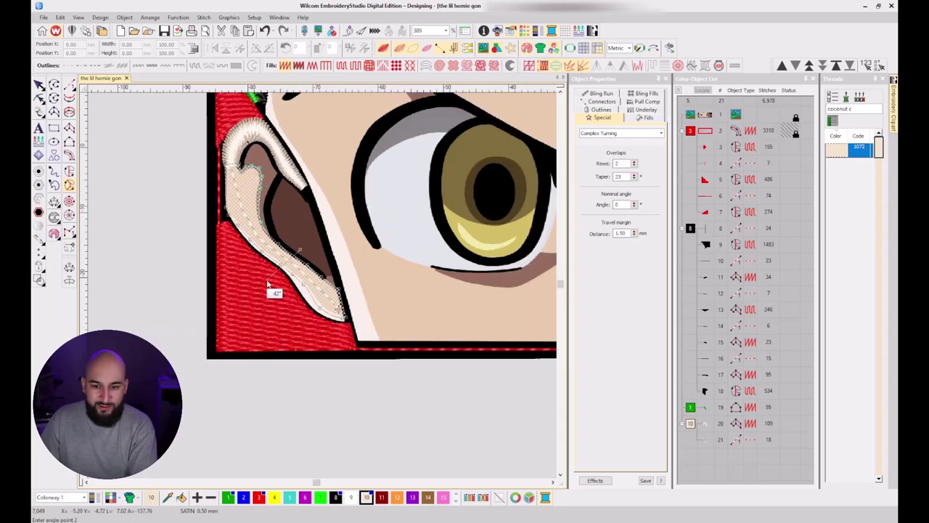
left_click(268, 278)
left_click(265, 196)
left_click(209, 193)
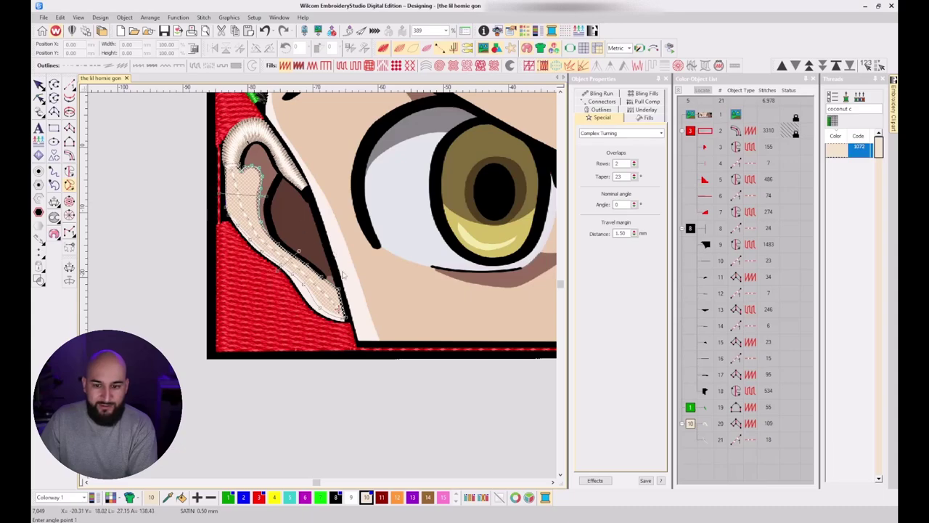
key("Return")
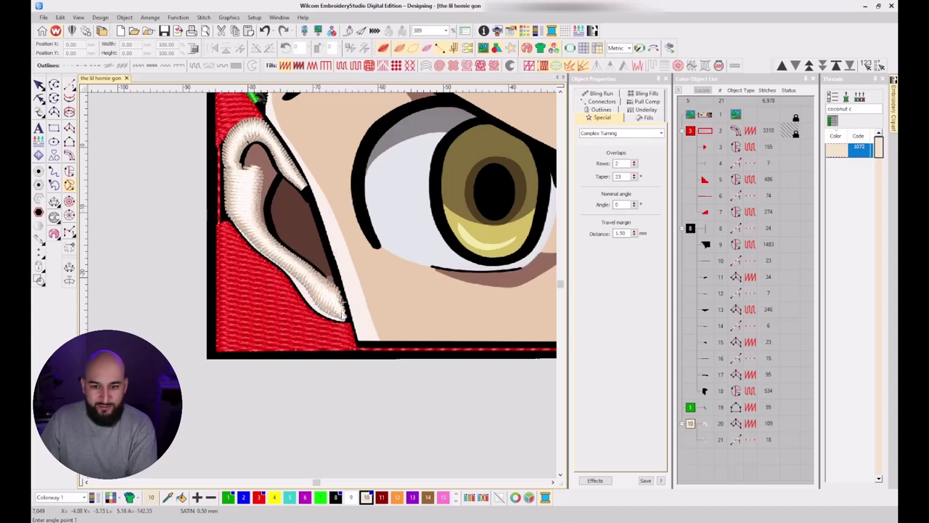
Change the new ear fill to Tatami and resequence the ear objects to fill, run stitch, then satin rim.
key("Escape")
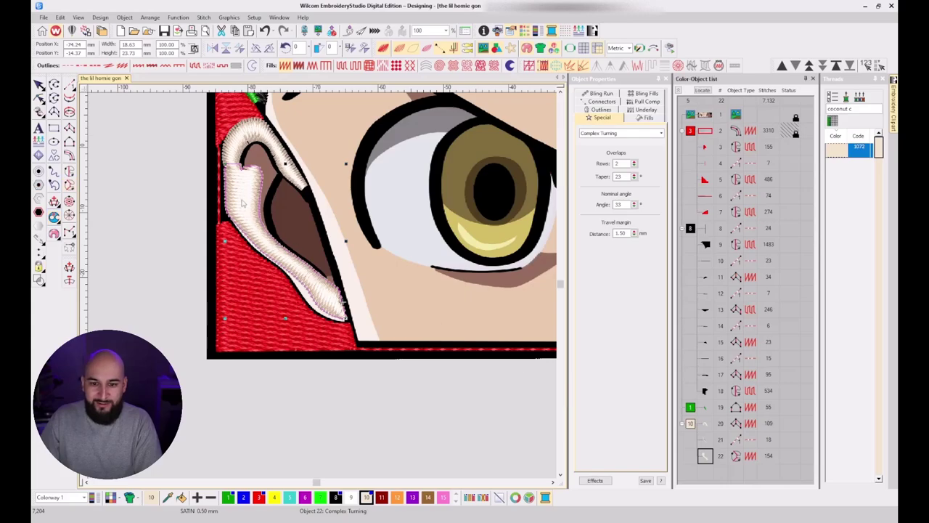
key("shift+m")
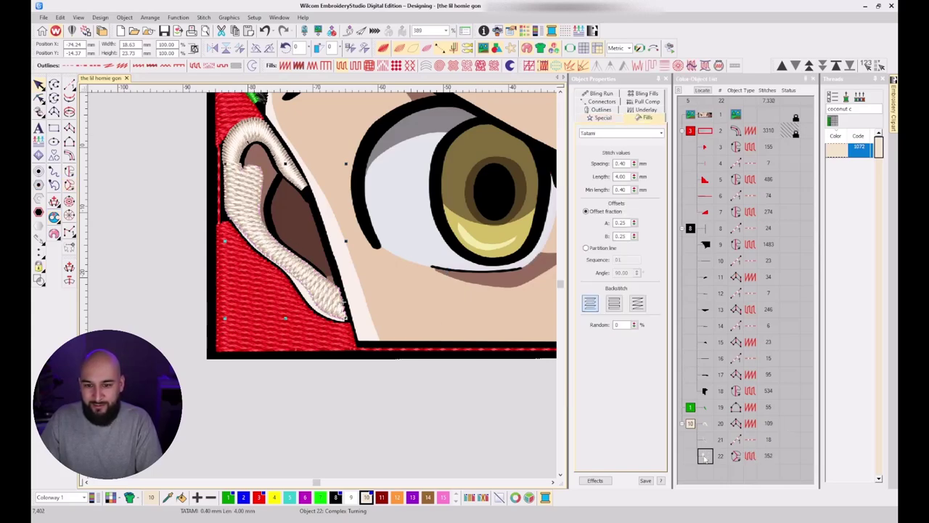
left_click(704, 455)
left_click_drag(703, 421, 706, 437)
left_click(707, 455)
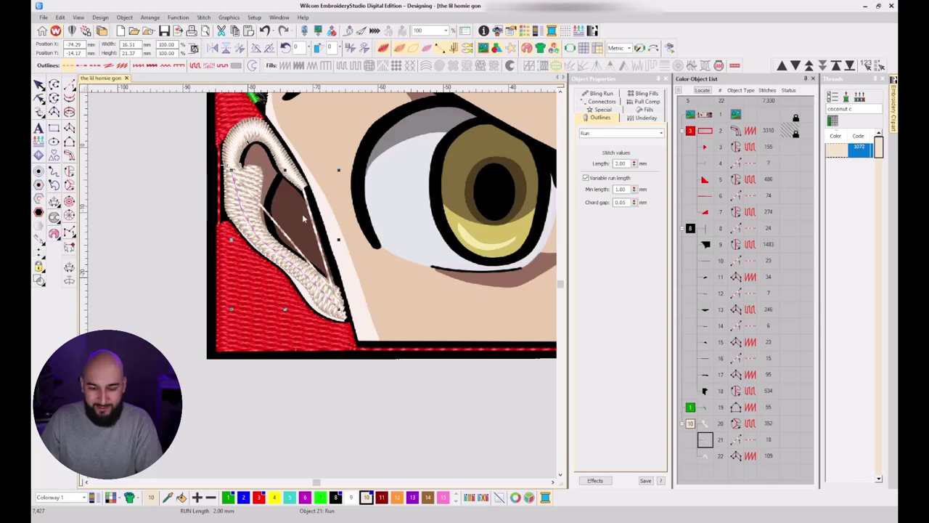
Adjust the entry and exit points of the ear's Tatami fill near the earlobe tip.
left_click(702, 422)
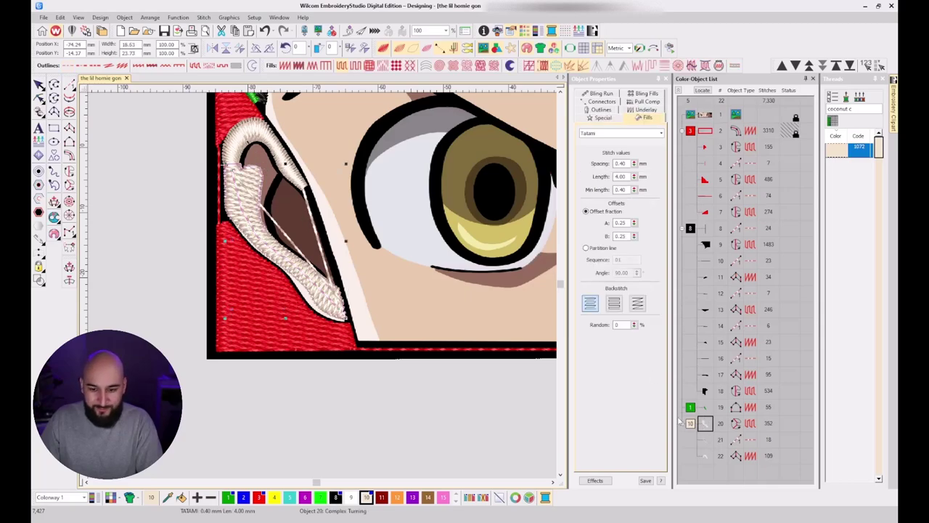
key("h")
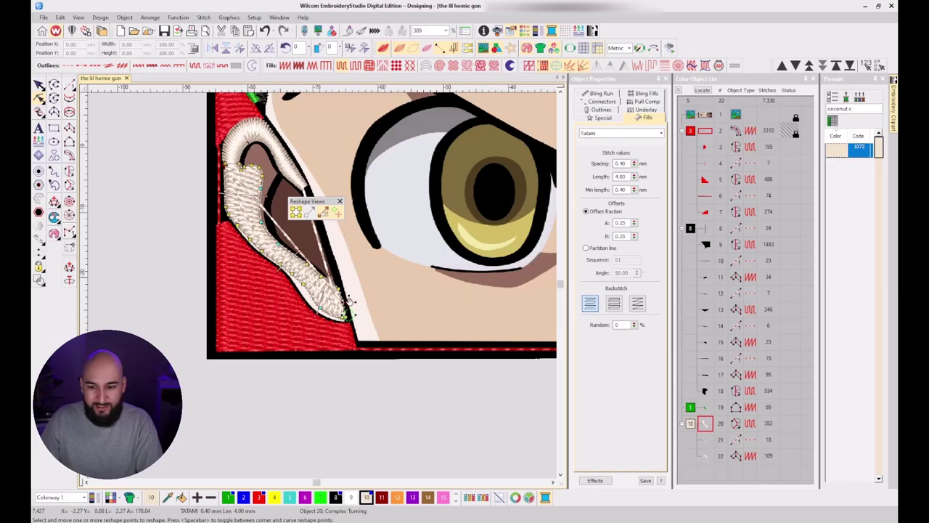
key("Return")
Delete the run stitch going down the middle of the ear's skin area.
left_click(713, 438)
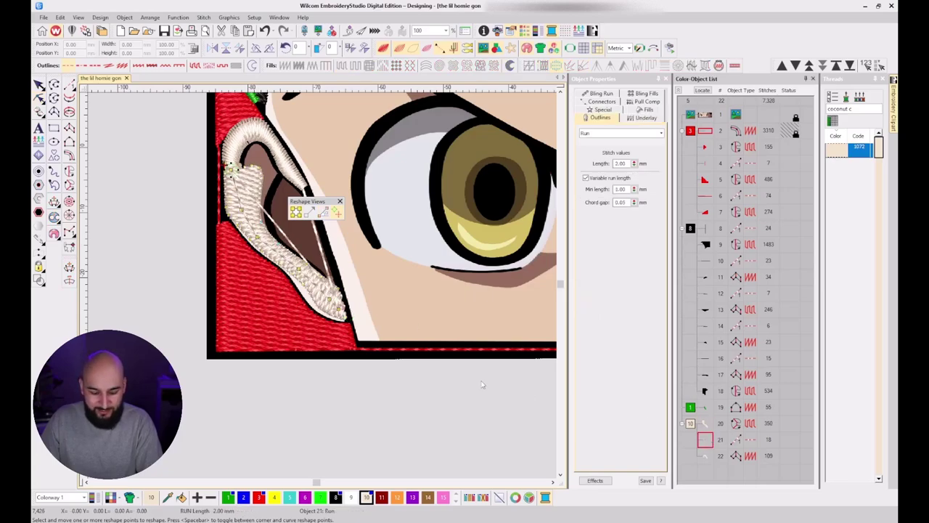
left_click(337, 322)
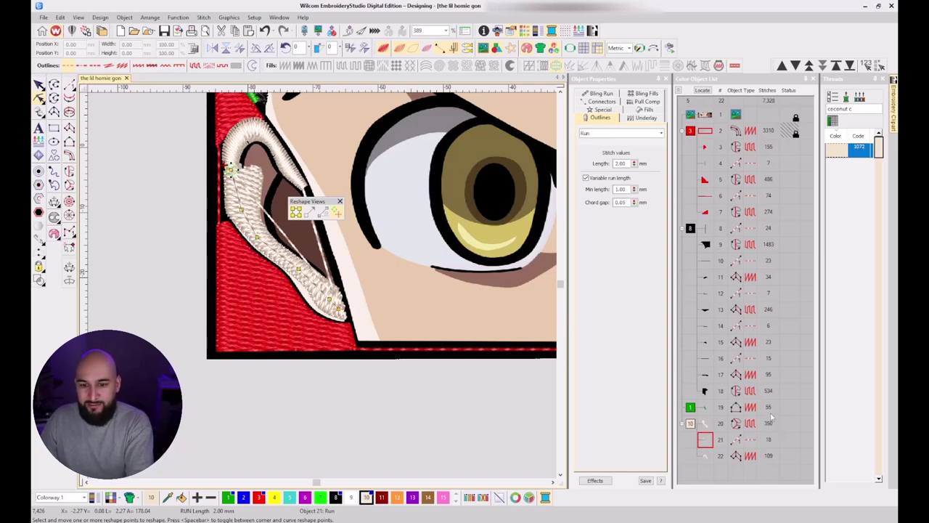
left_click(702, 440)
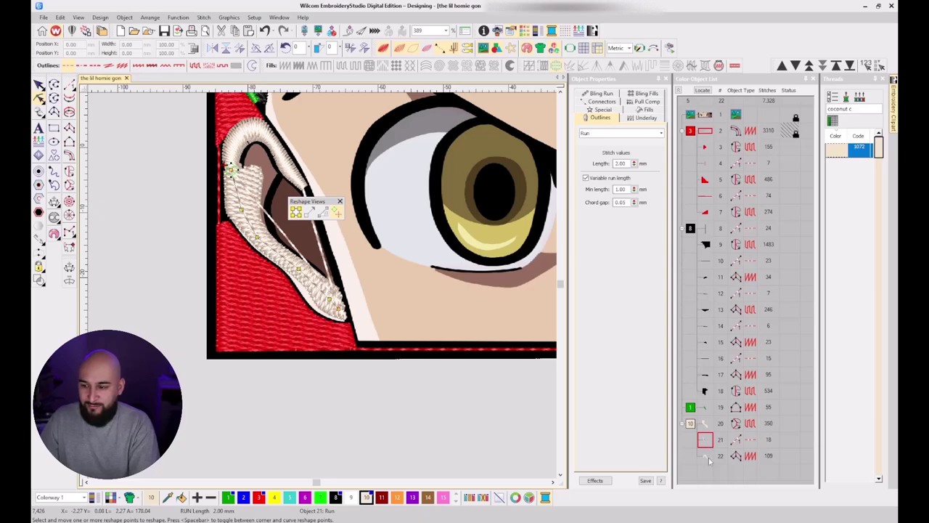
left_click(708, 477)
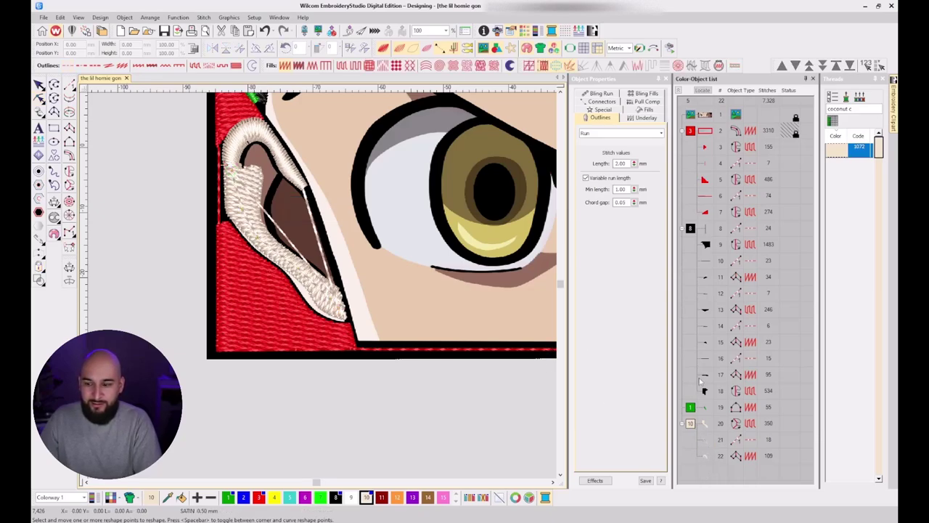
left_click(704, 440)
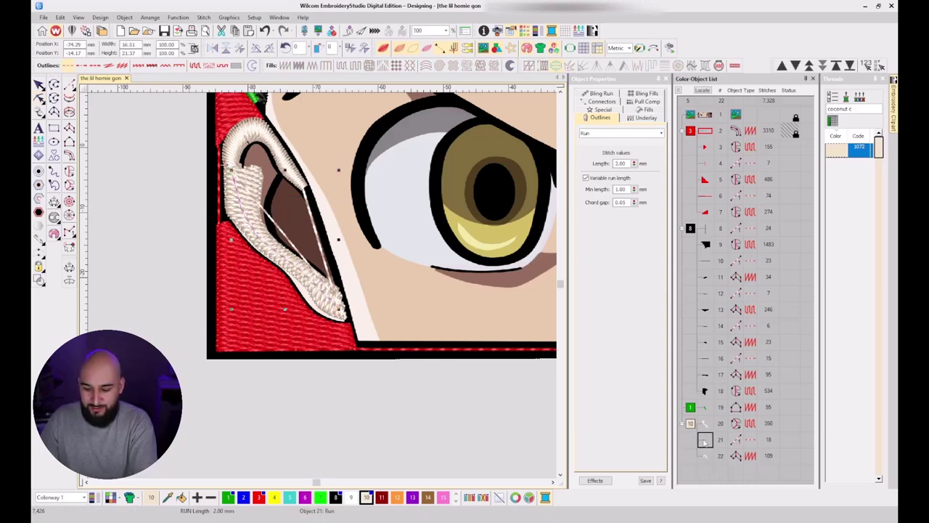
key("Delete")
Move the Tatami ear fill's exit point to its upper end beside the satin rim.
left_click(705, 424)
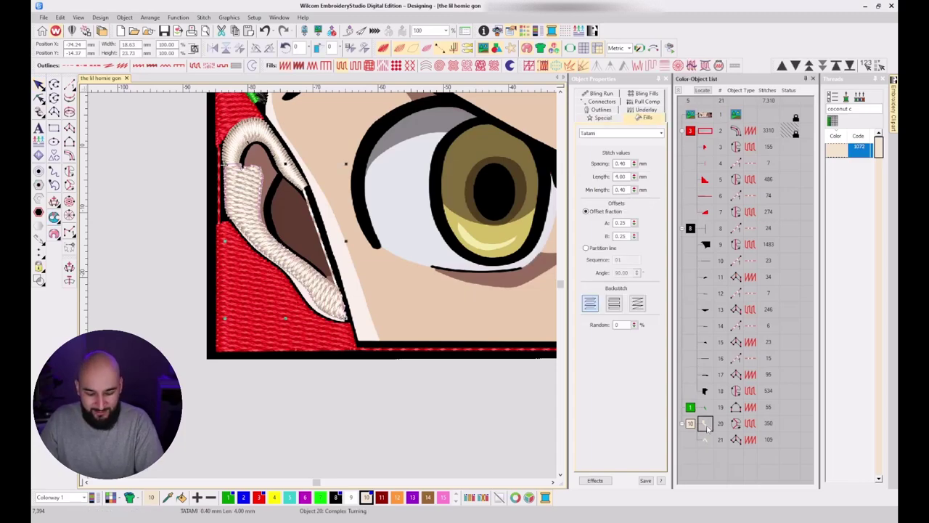
key("h")
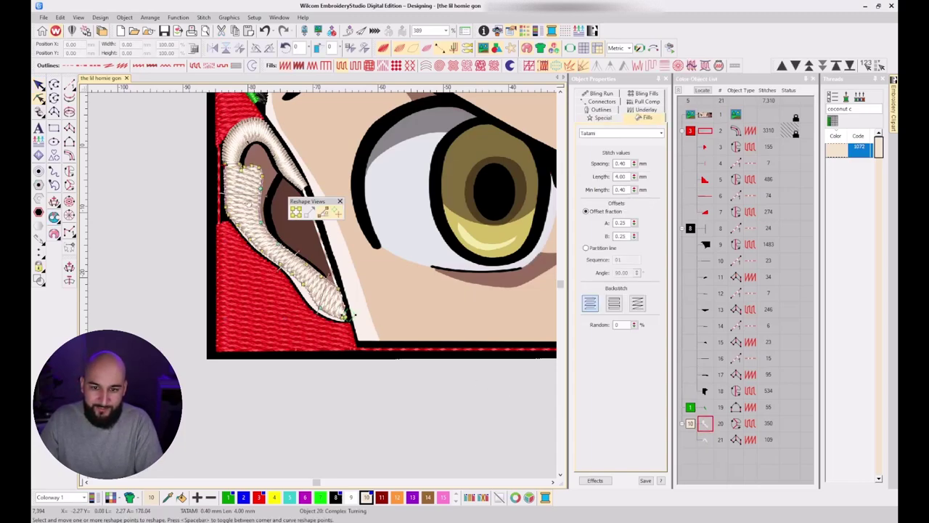
key("Return")
key("Escape")
Move the satin rim's entry point to its outer end by the fill and its exit point to the inner tip.
left_click(246, 139)
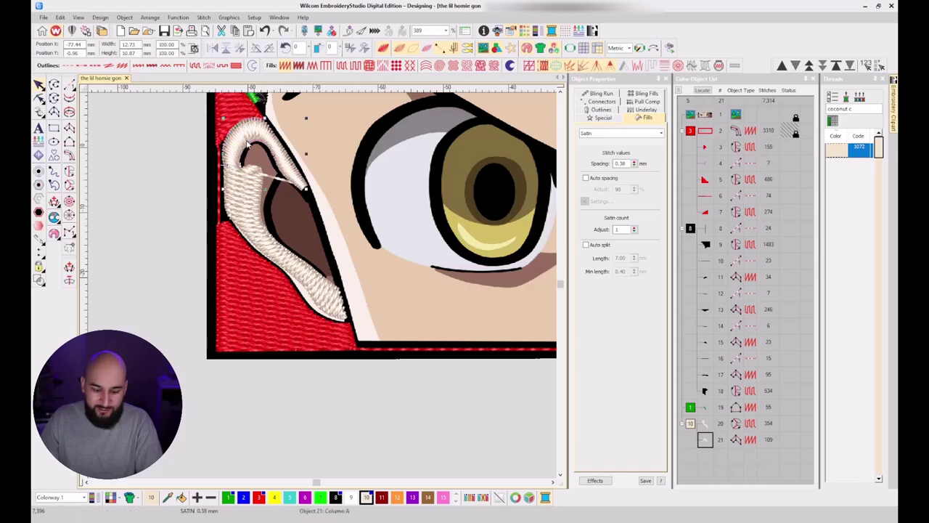
key("h")
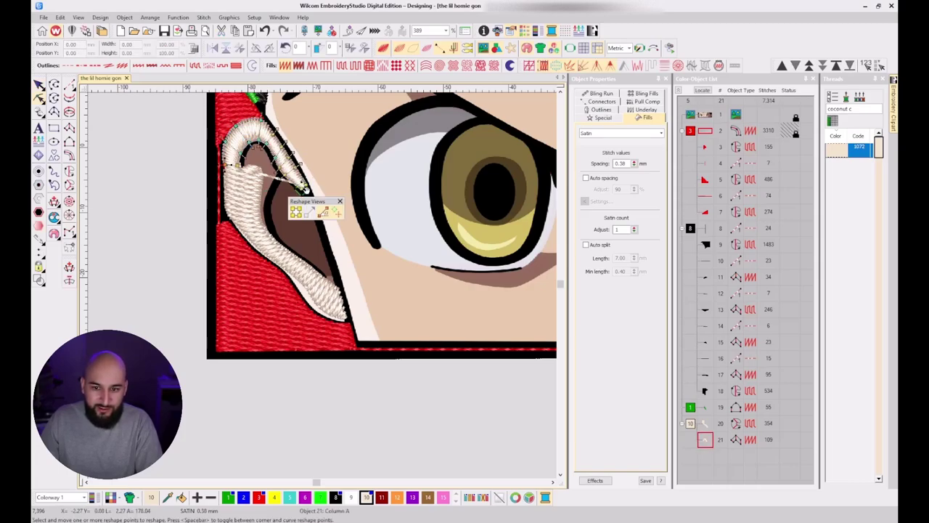
left_click_drag(306, 188, 231, 171)
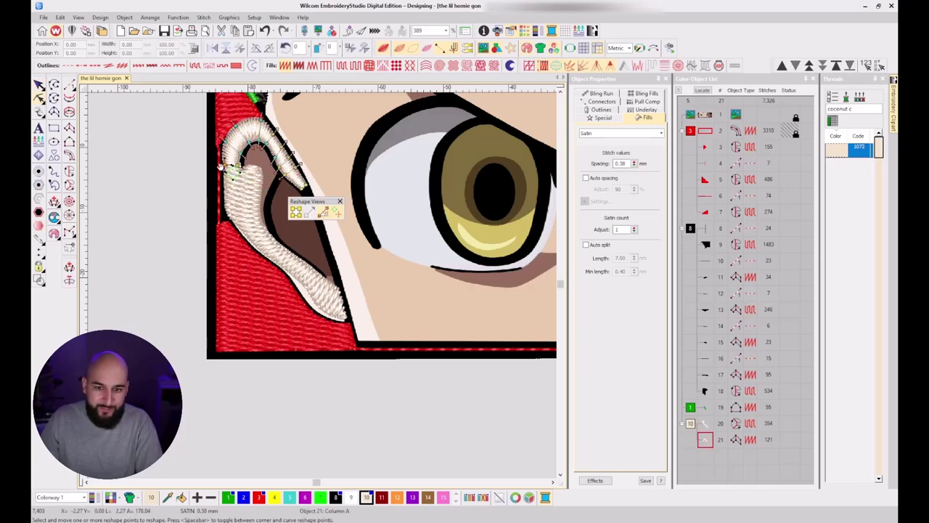
left_click_drag(308, 189, 307, 184)
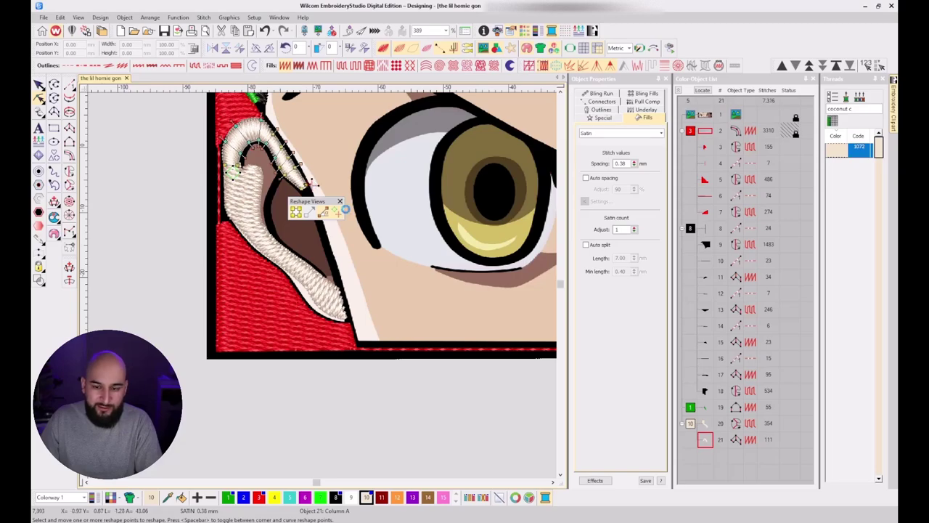
key("Escape")
Digitize a short run stitch from the satin rim's inner tip to the edge of the face skin.
scroll(304, 181, "down", 3)
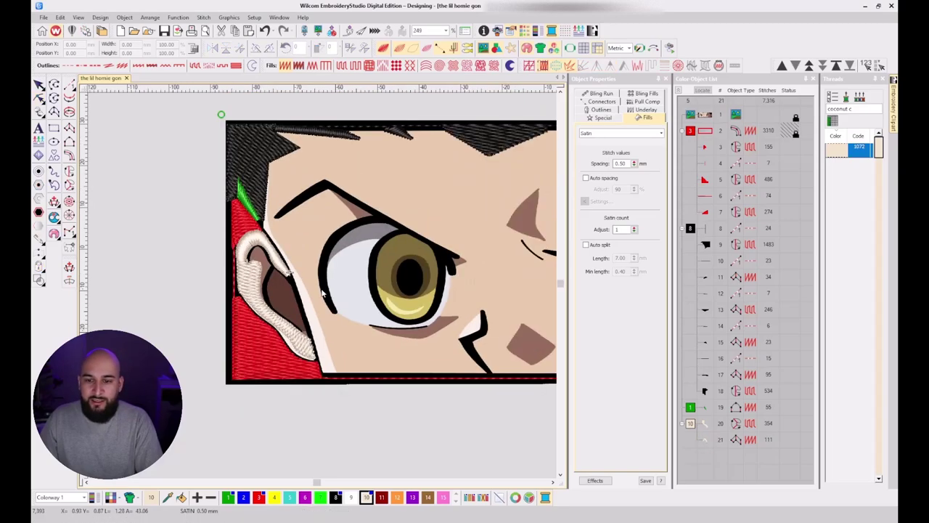
scroll(323, 289, "up", 3)
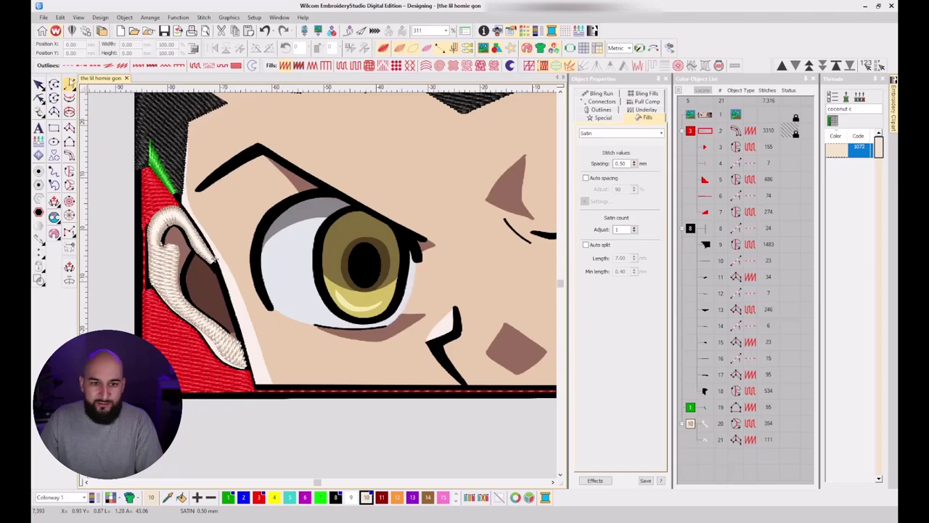
left_click(68, 85)
left_click(228, 254)
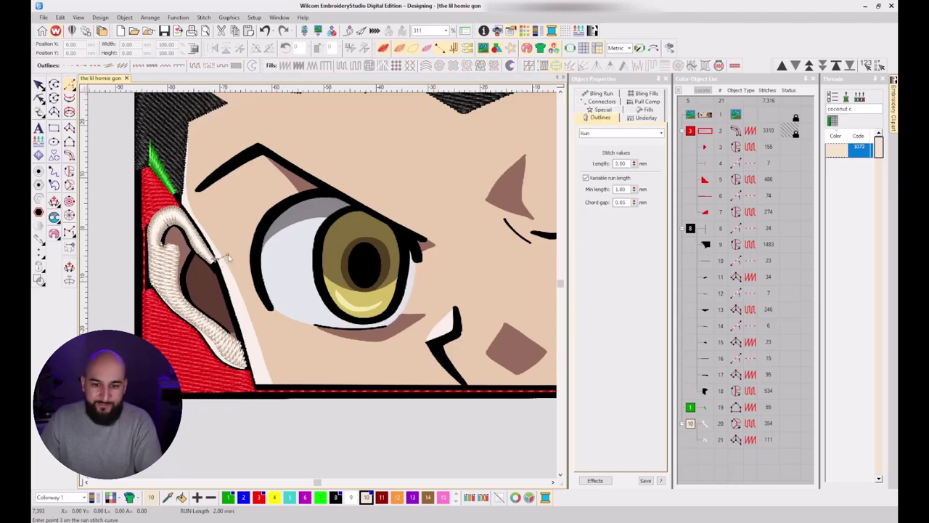
key("Return")
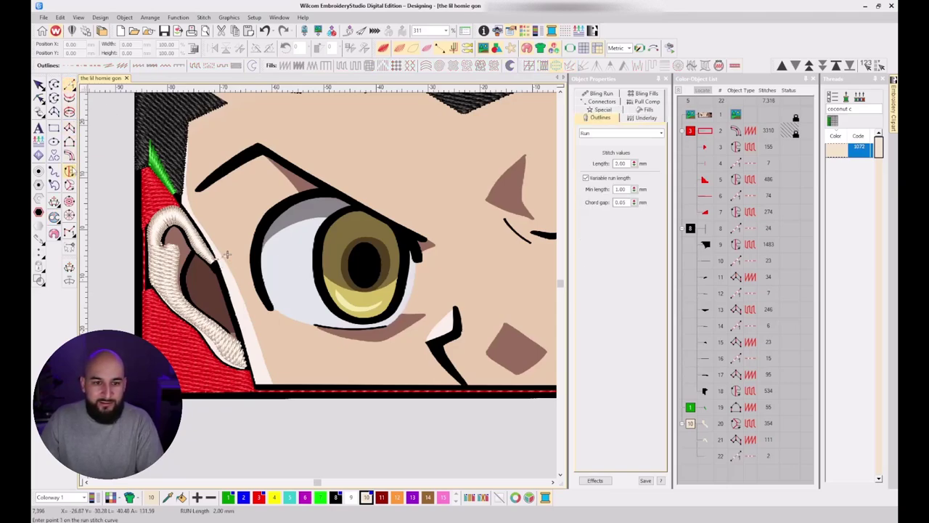
Try to begin a Complex Fill on the face skin, and undo the short run stitch beside the ear.
left_click(69, 171)
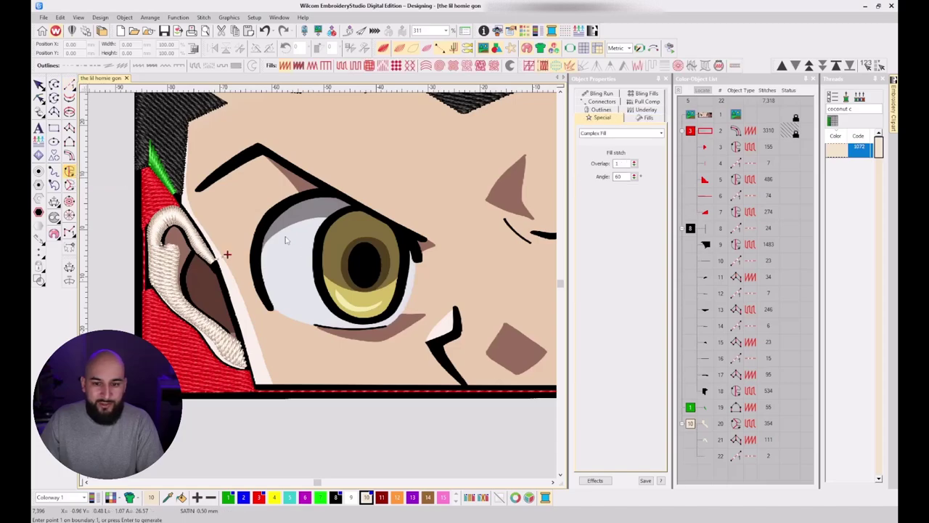
scroll(268, 289, "down", 3)
scroll(271, 274, "up", 5)
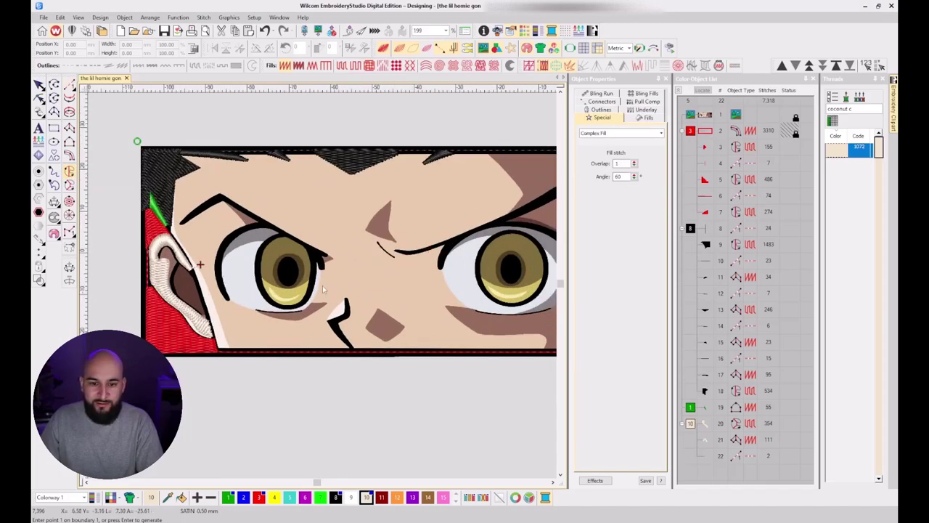
scroll(269, 259, "down", 1)
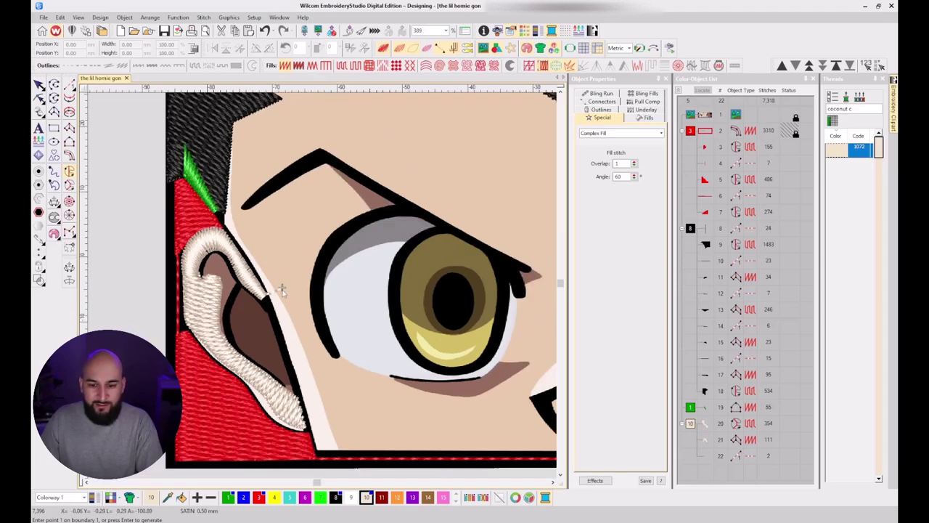
key("Escape")
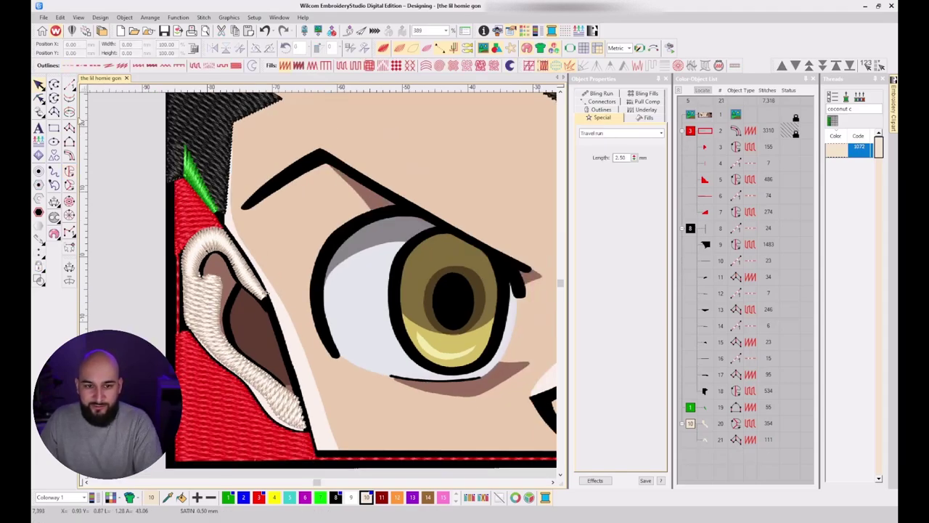
Begin a Complex Fill boundary at the satin rim's tip and trace it down the black line between ear and face.
key("space")
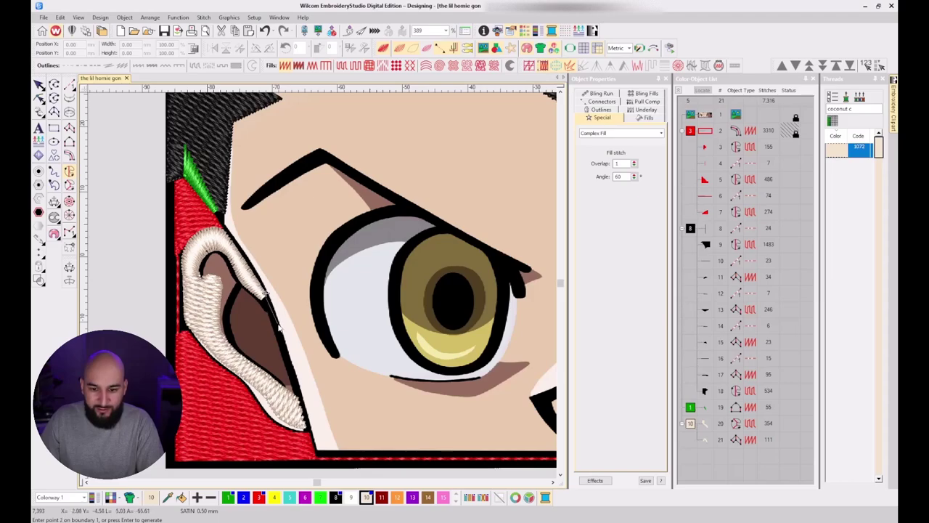
right_click(296, 383)
key("s")
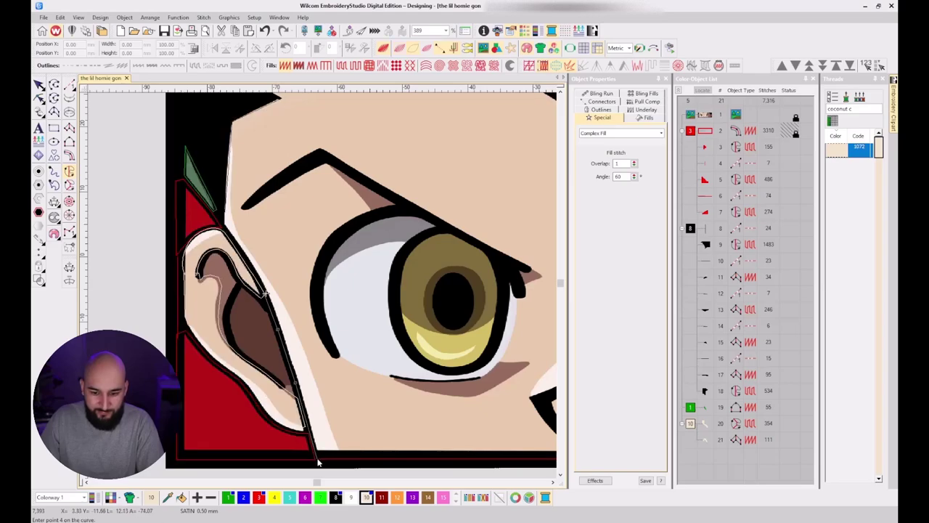
Extend the face's Complex Fill boundary down to the bottom border and along it to the cheek shadow below the right-hand eye.
left_click(317, 461)
scroll(377, 470, "down", 4)
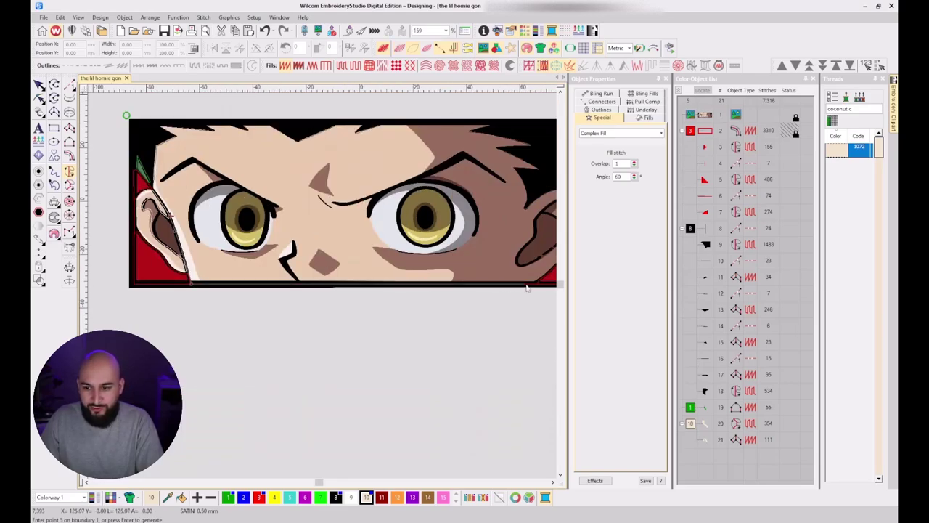
scroll(217, 289, "down", 2)
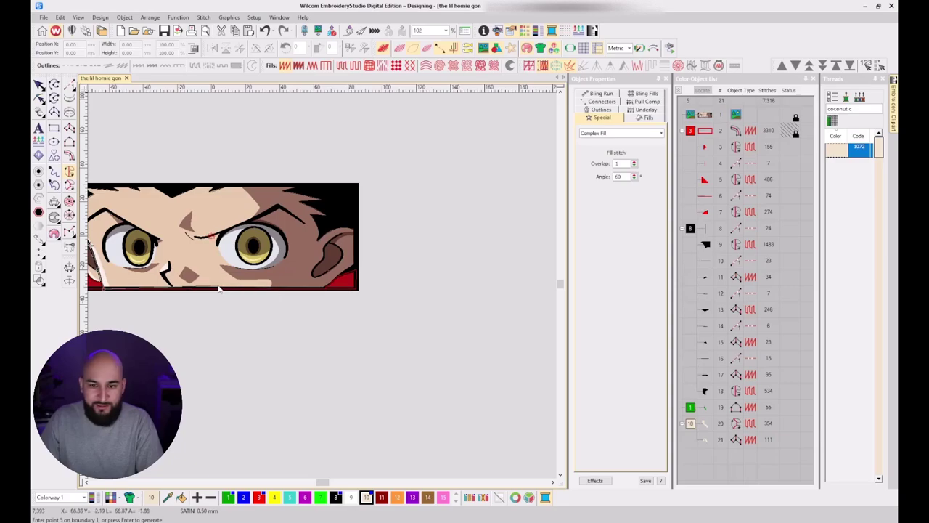
scroll(243, 289, "up", 2)
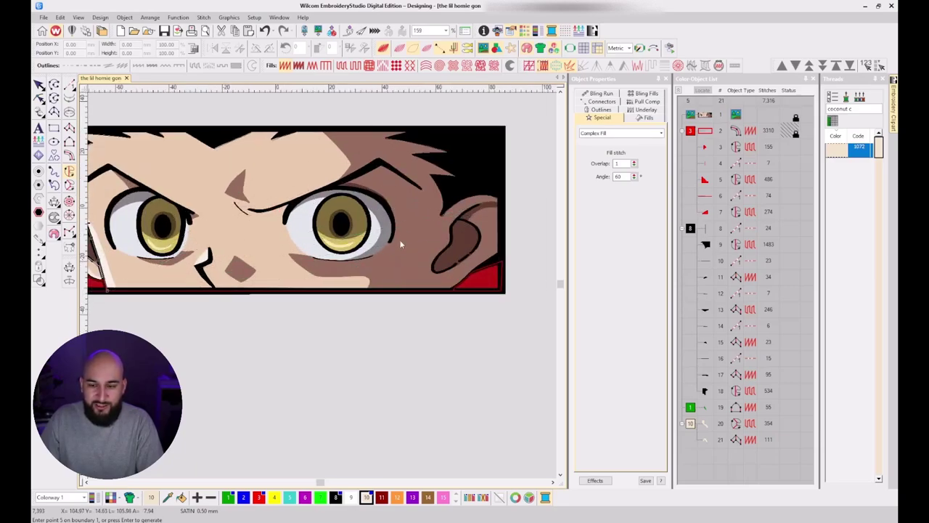
scroll(285, 289, "left", 2)
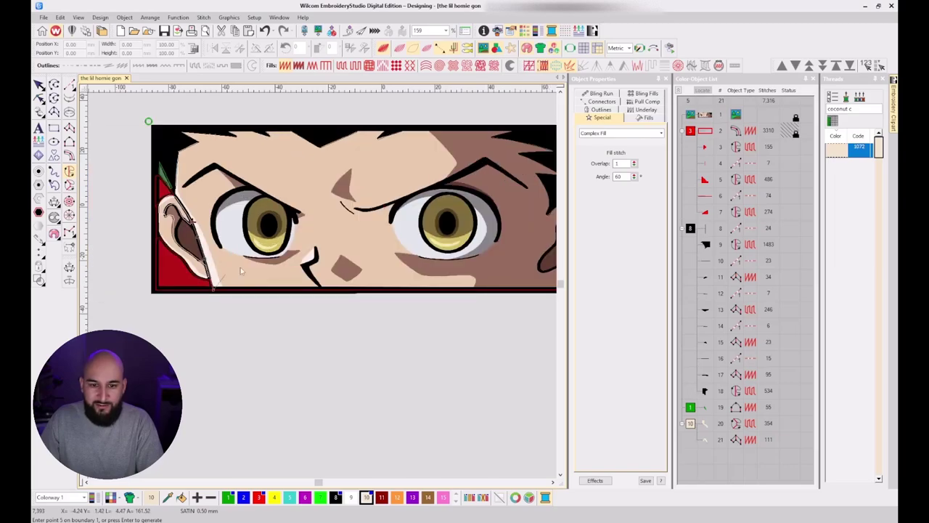
scroll(290, 264, "down", 1)
scroll(291, 265, "right", 2)
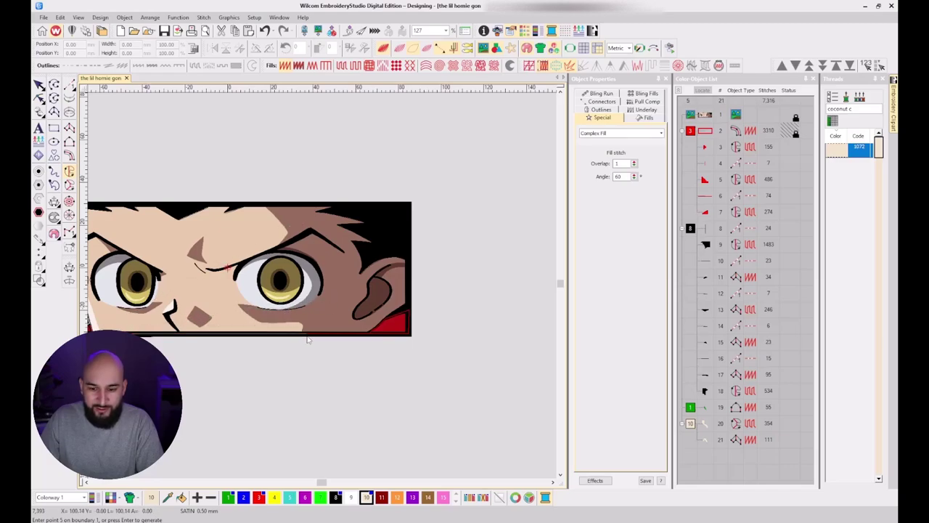
scroll(308, 339, "up", 4)
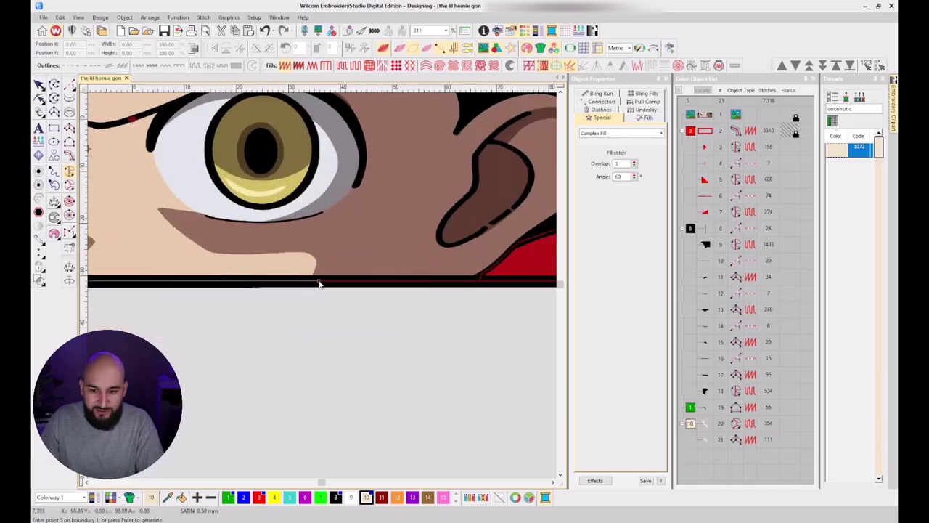
left_click(318, 281)
Trace the boundary around the rounded end of the cheek shadow and along its lower edge to the pointed inner tip.
right_click(322, 266)
left_click(317, 253)
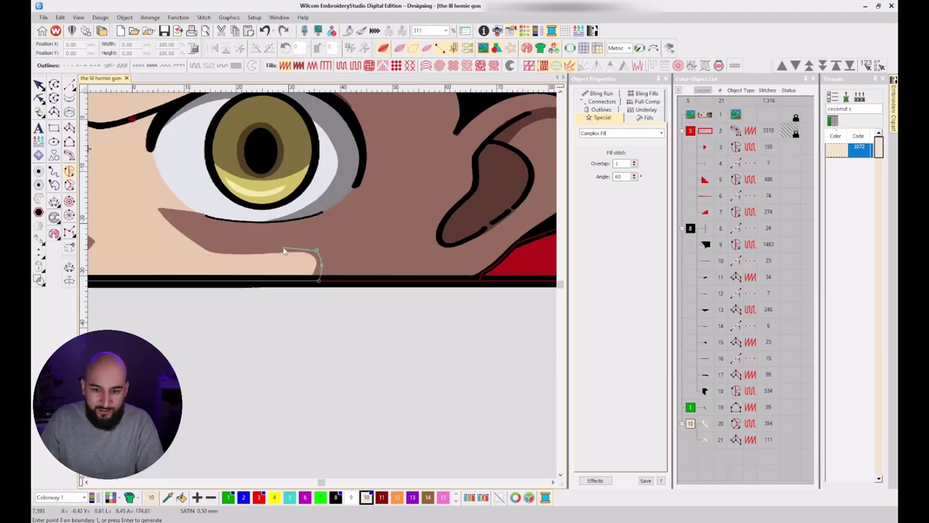
scroll(322, 285, "up", 2)
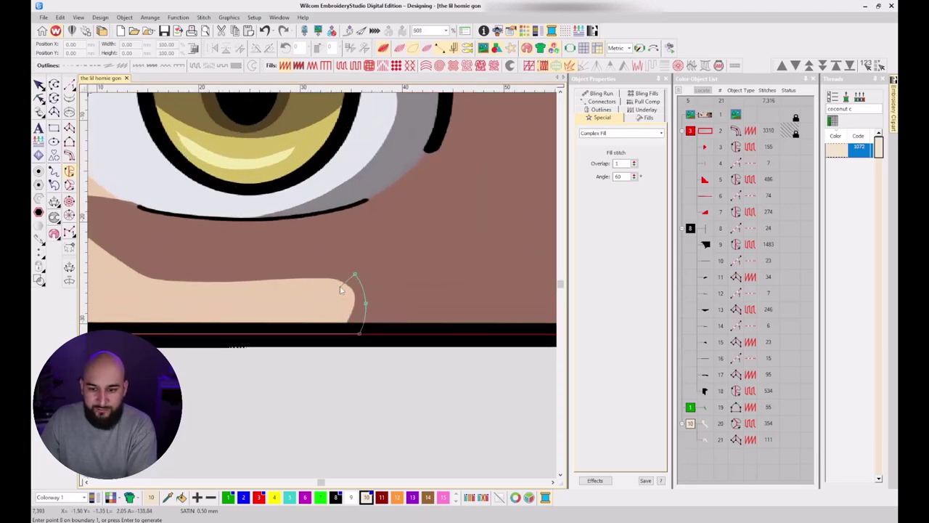
right_click(288, 271)
key("BackSpace")
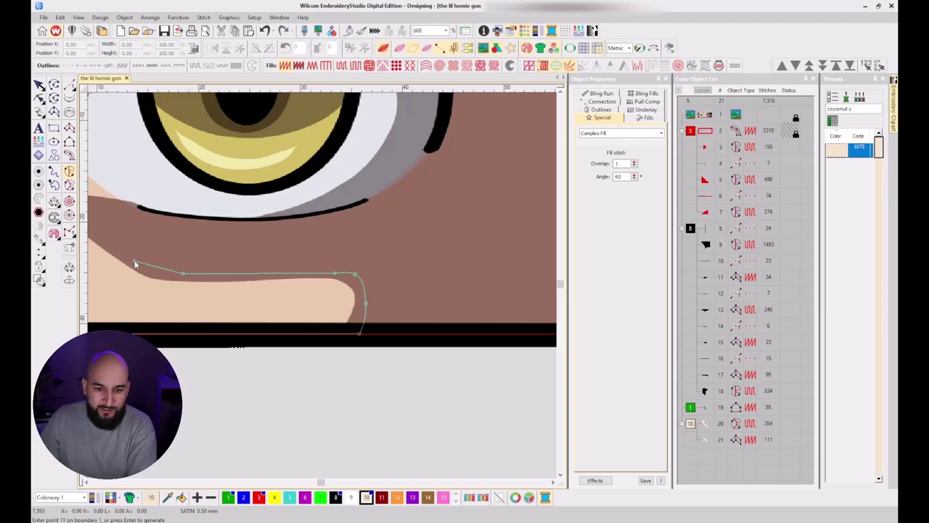
scroll(134, 263, "left", 3)
left_click(162, 217)
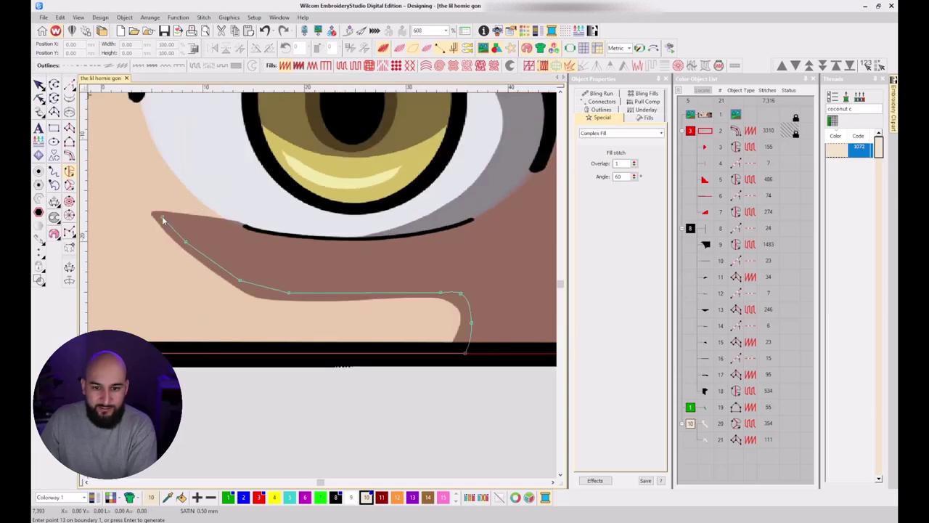
left_click(285, 241)
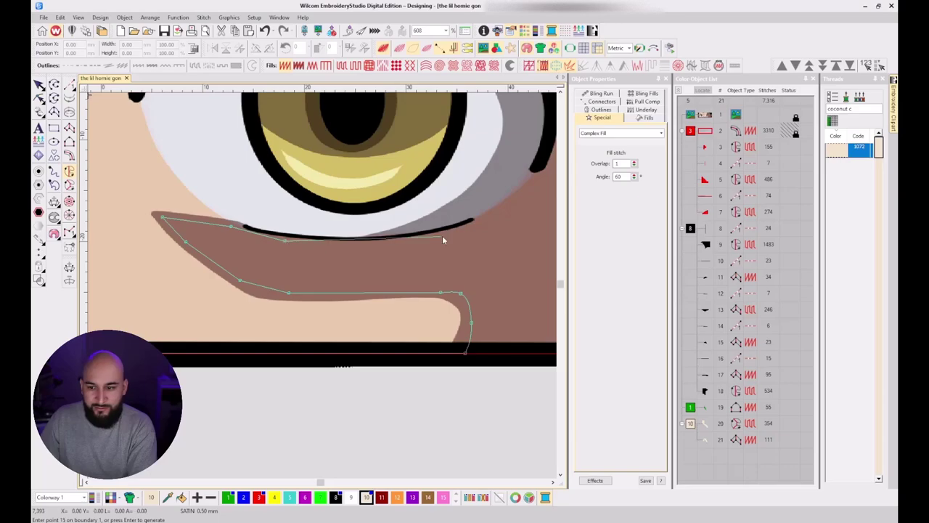
left_click(450, 235)
key("c")
left_click(449, 204)
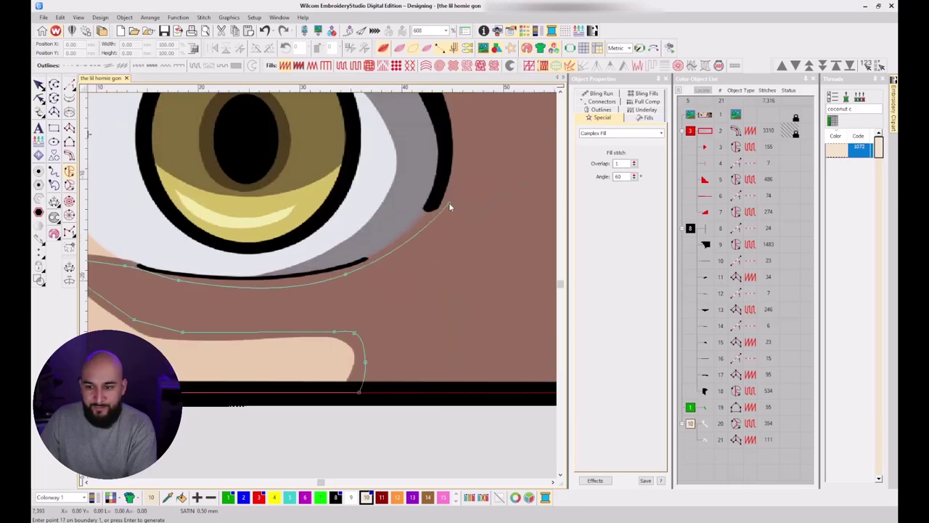
scroll(431, 217, "down", 3)
key("BackSpace")
key("BackSpace")
key("BackSpace")
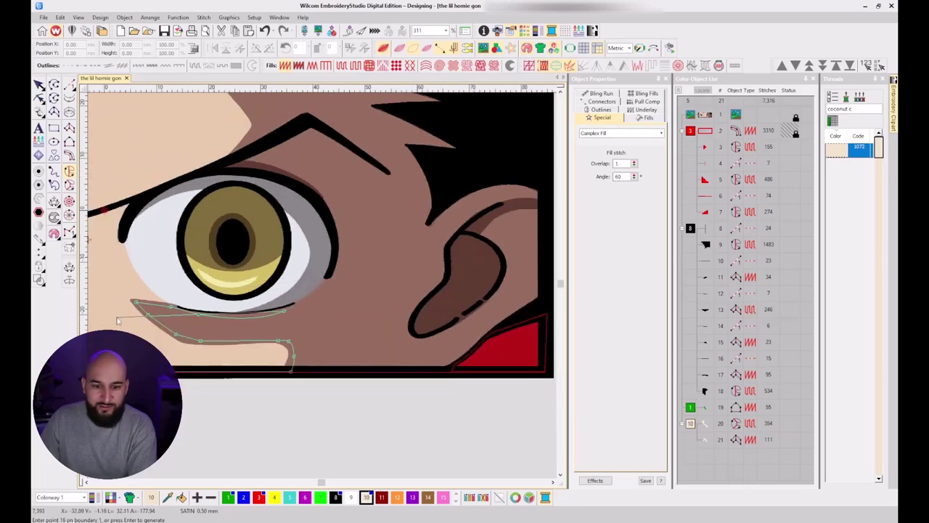
Continue the boundary from the lower lash line up the inner edge of the right-hand eye, using curve points along the eye white.
scroll(175, 303, "up", 2)
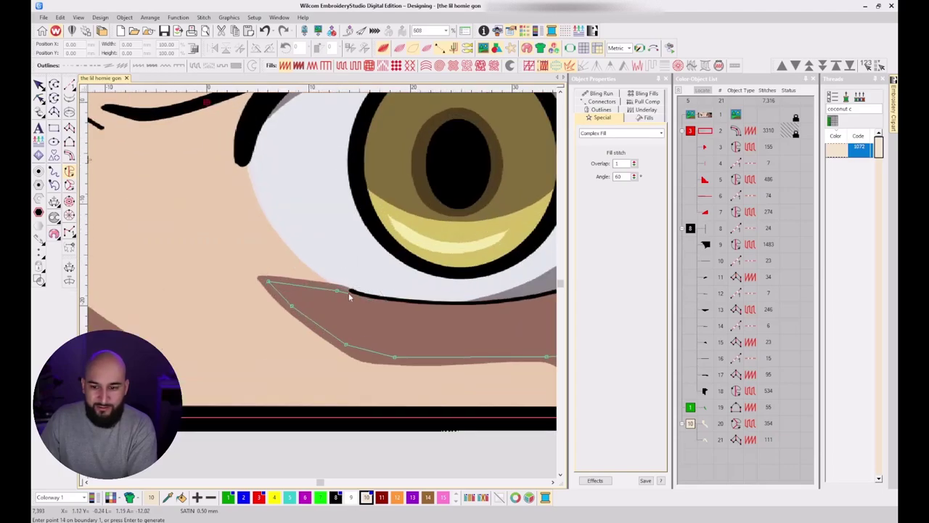
left_click(347, 291)
right_click(306, 251)
right_click(254, 159)
scroll(254, 159, "down", 3)
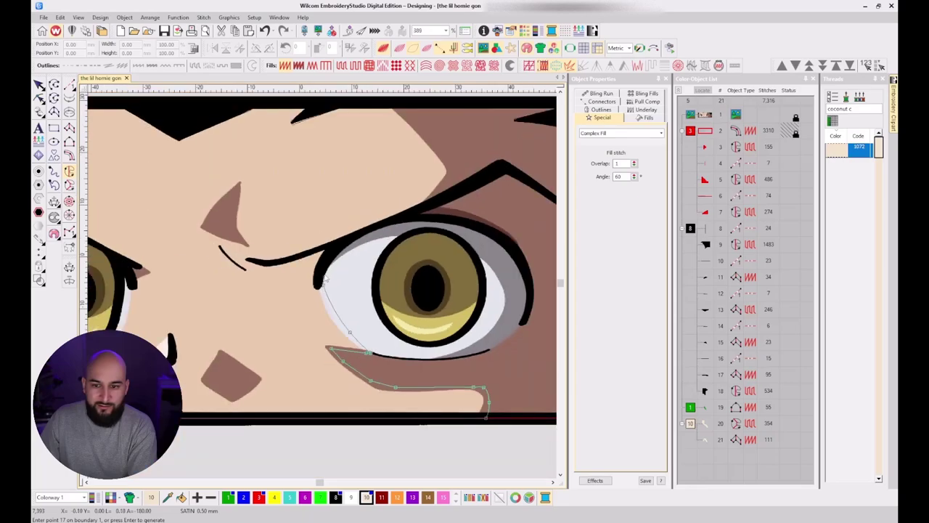
left_click(325, 278)
left_click(331, 253)
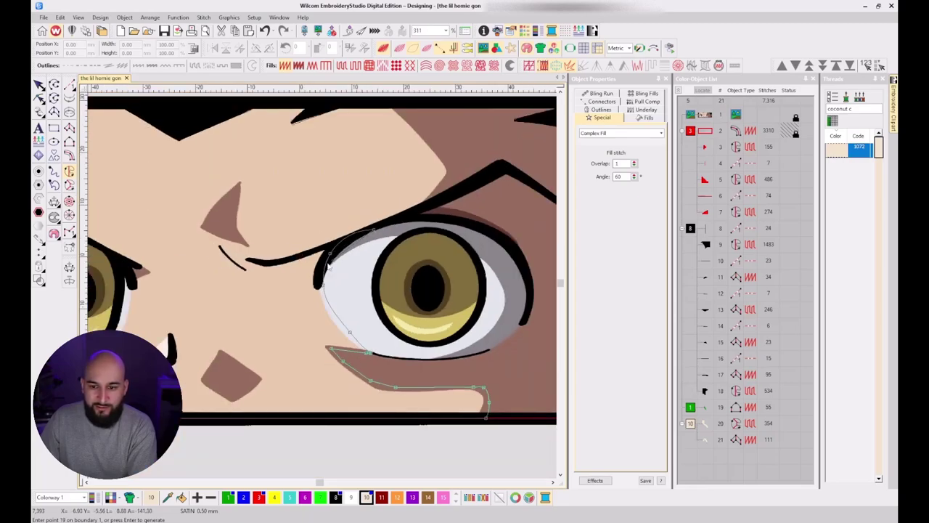
Carry the boundary along the right-hand brow line, then around the light forehead area's edge up into the top black border.
scroll(328, 264, "up", 1)
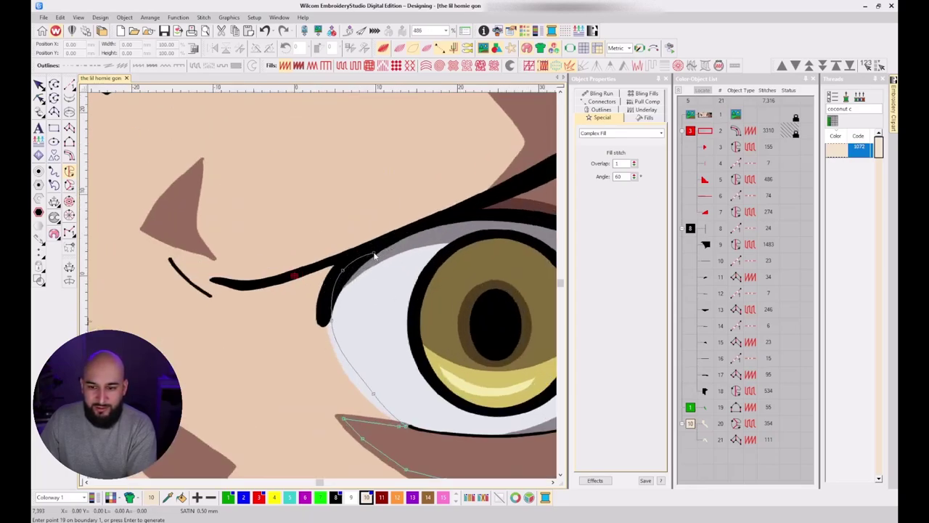
left_click(430, 229)
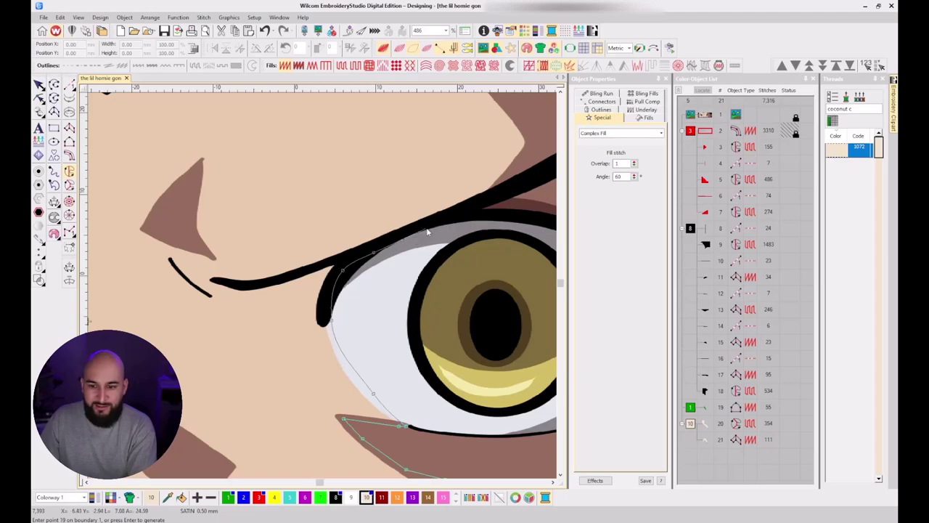
left_click(429, 230)
scroll(481, 210, "up", 1)
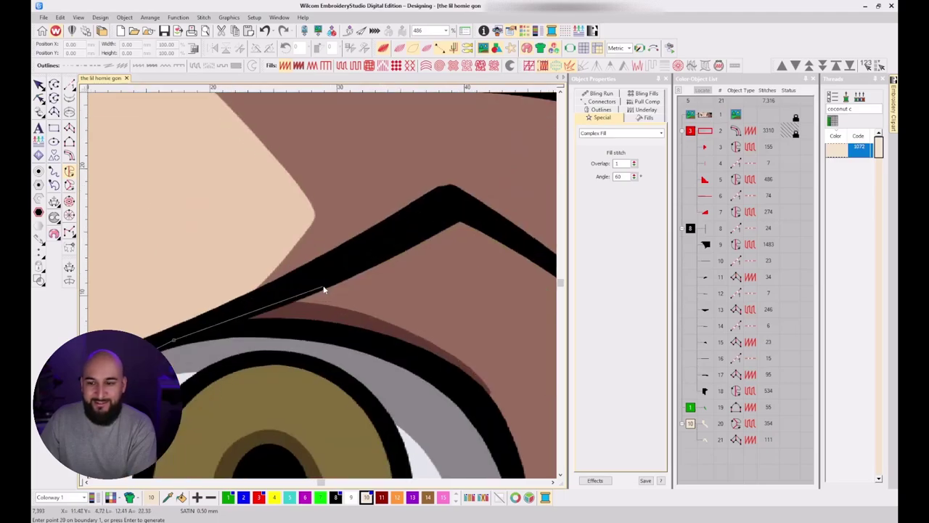
left_click(272, 296)
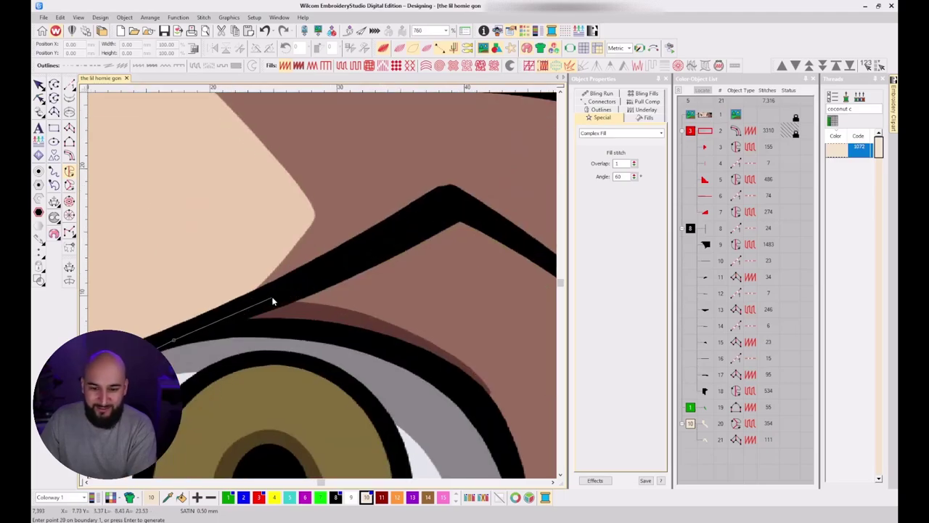
left_click(328, 212)
left_click(278, 138)
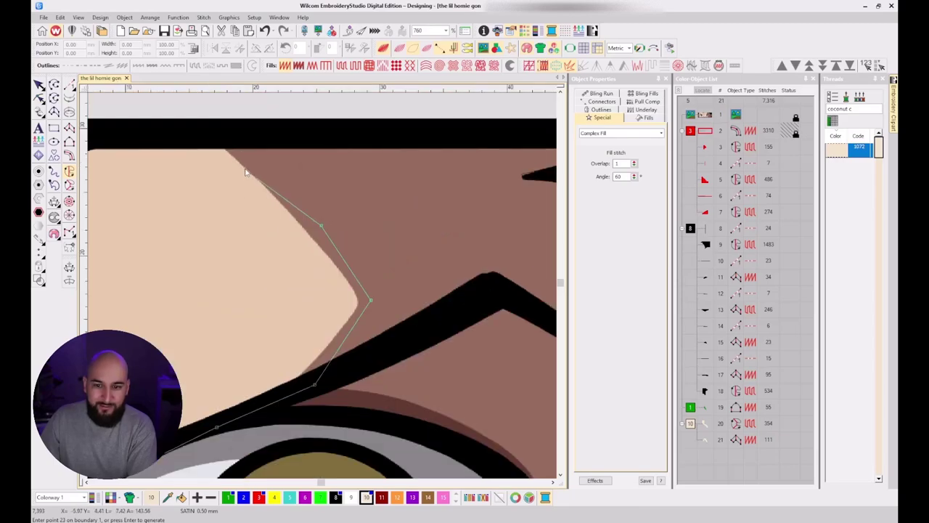
left_click(232, 134)
Trace the boundary along the top border, following the small hair spike and the large central hair point just inside the black.
scroll(196, 185, "down", 5)
scroll(331, 281, "up", 3)
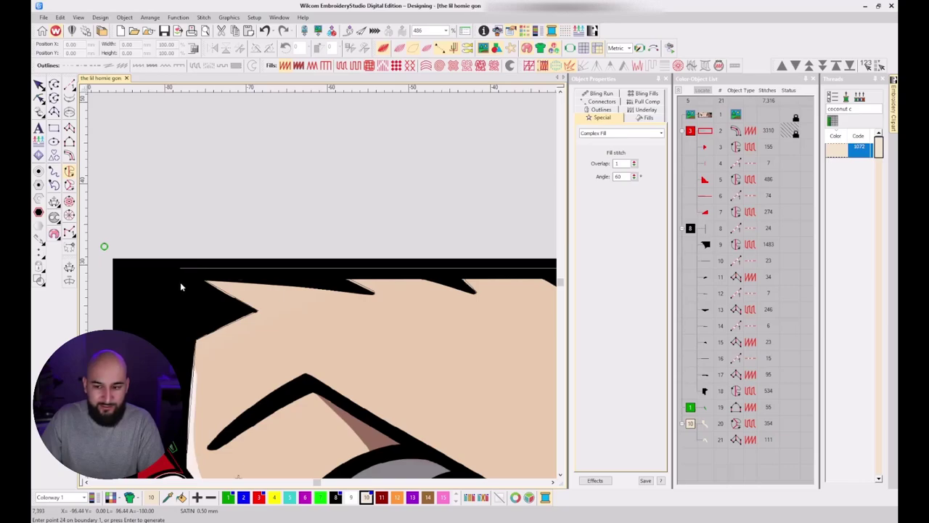
scroll(363, 282, "down", 3)
scroll(489, 291, "up", 3)
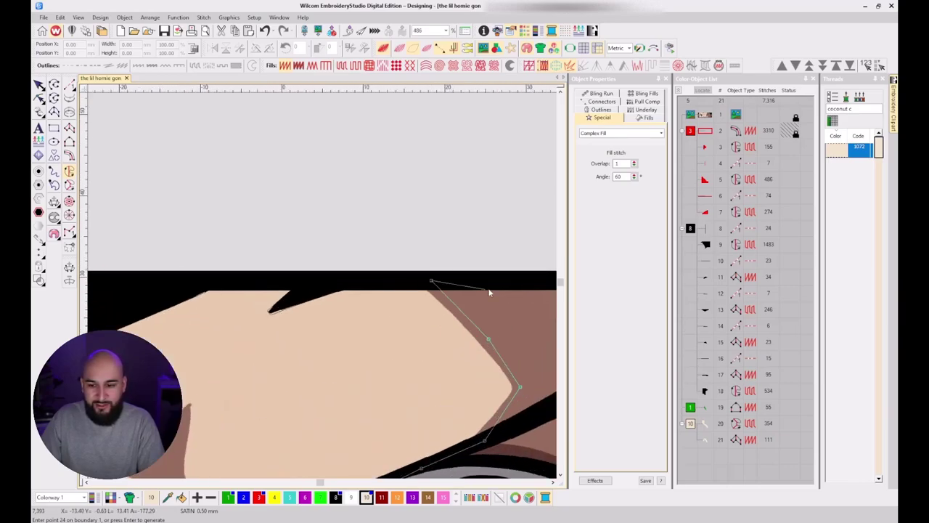
left_click(339, 282)
left_click(285, 305)
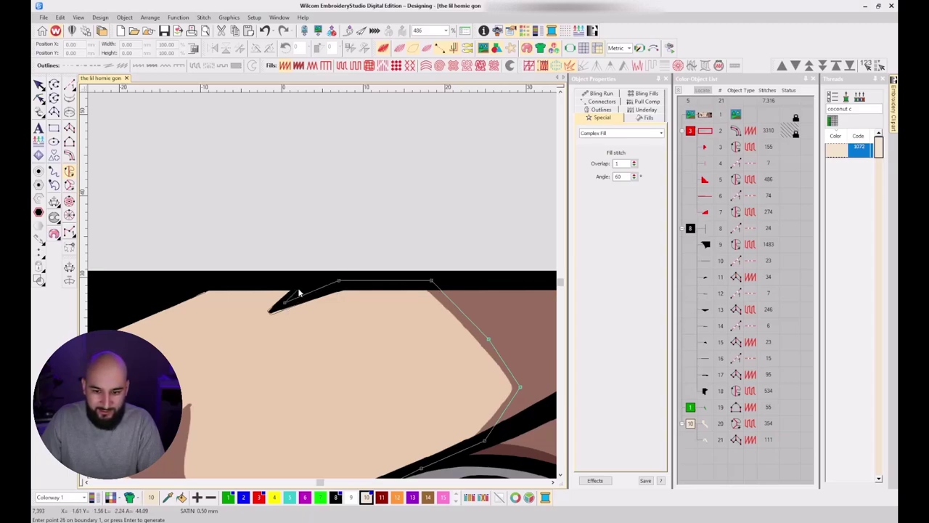
left_click(309, 280)
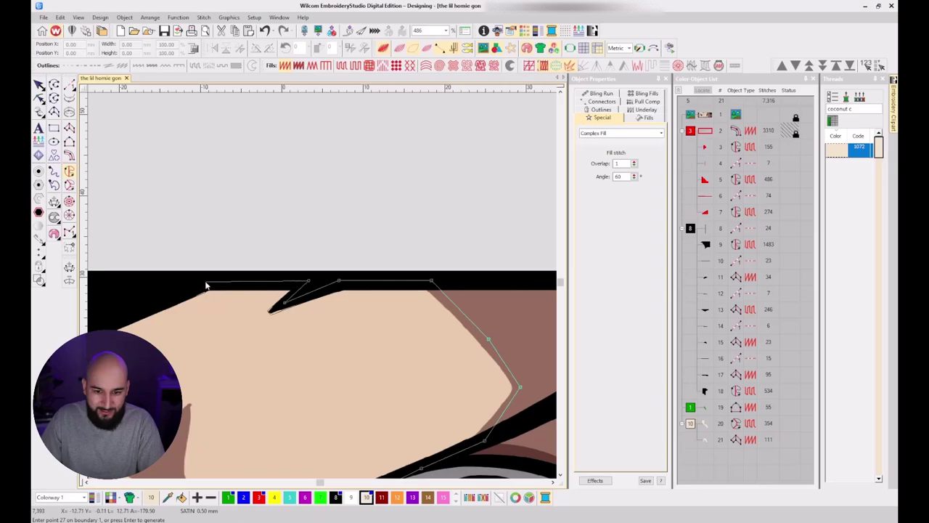
left_click(205, 282)
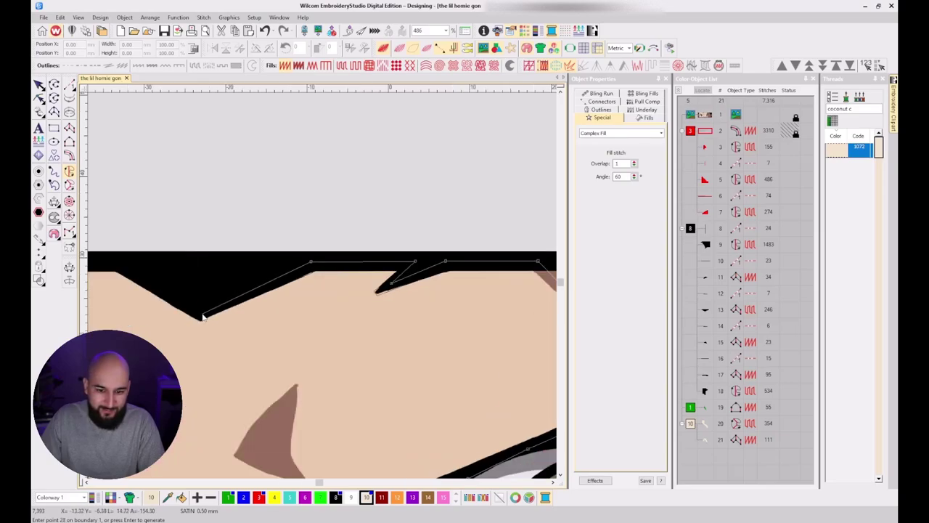
left_click(201, 311)
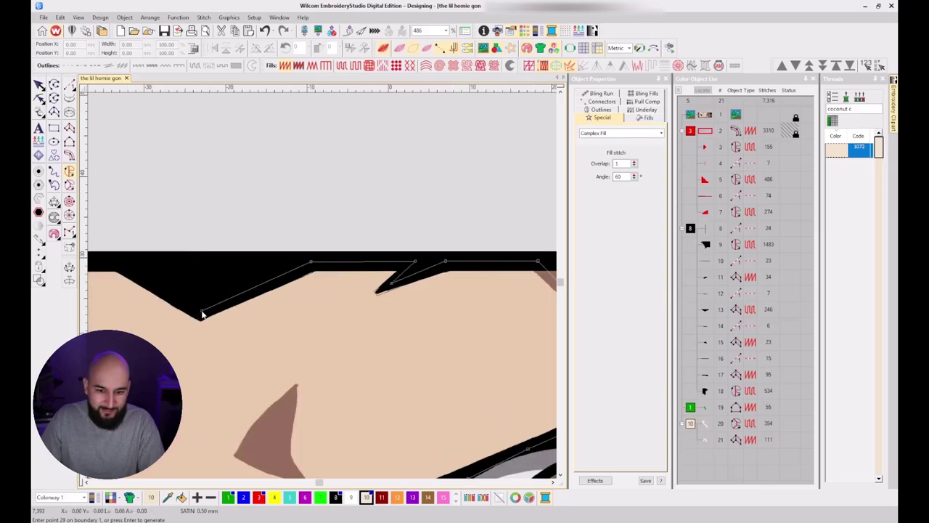
left_click(116, 264)
Trace the boundary around the remaining hair spikes on the left half of the forehead and back toward the left face edge.
scroll(167, 281, "down", 1)
scroll(317, 283, "up", 2)
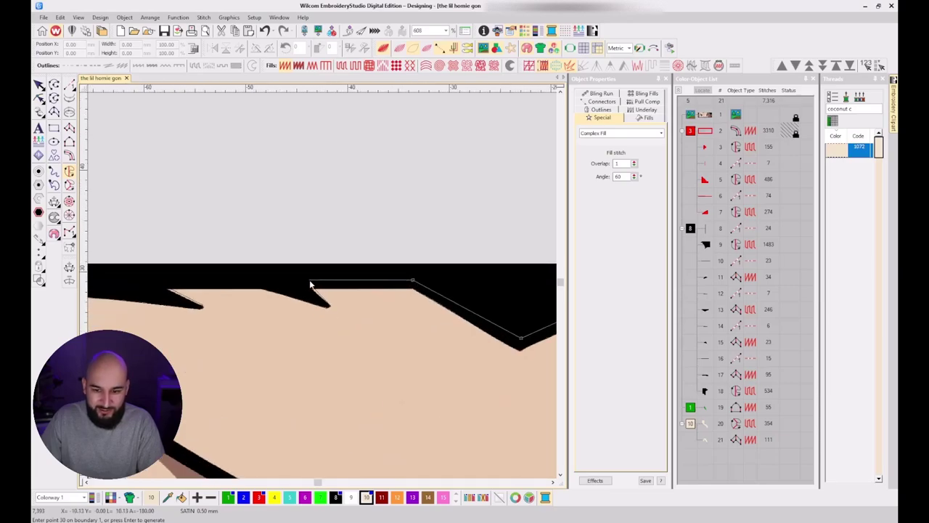
left_click(300, 281)
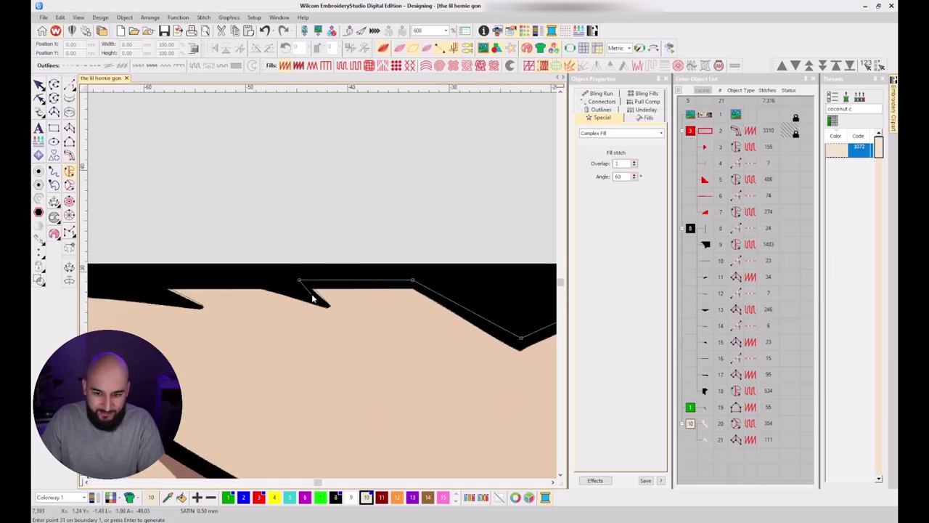
left_click(315, 298)
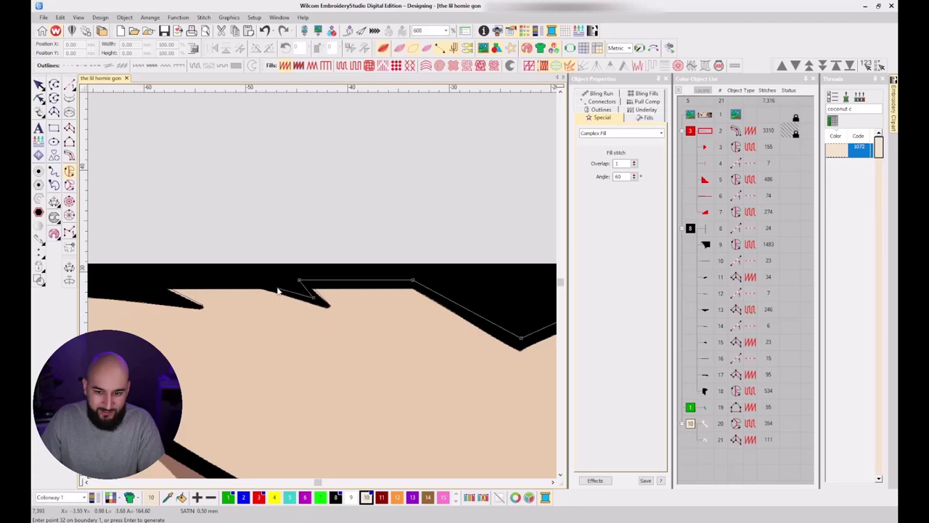
scroll(268, 287, "down", 2)
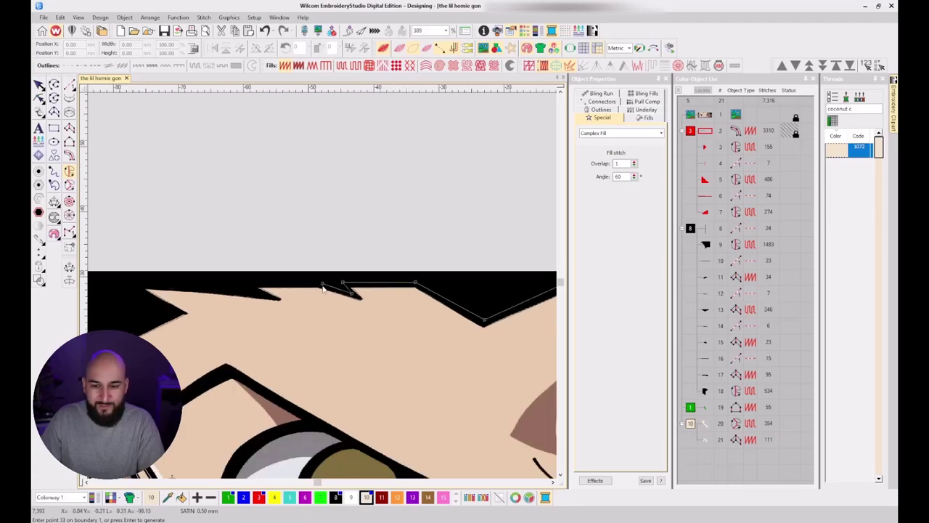
scroll(322, 286, "up", 3)
left_click(177, 292, "ctrl")
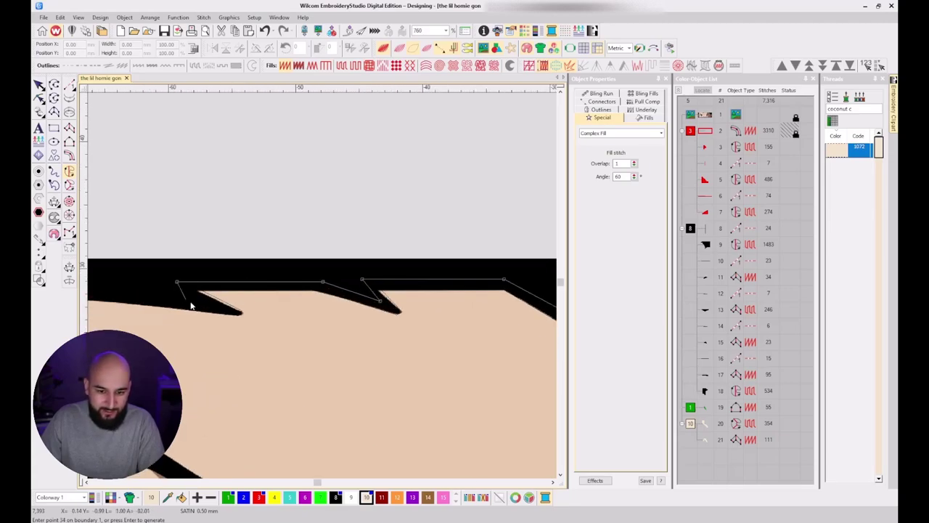
left_click(204, 303)
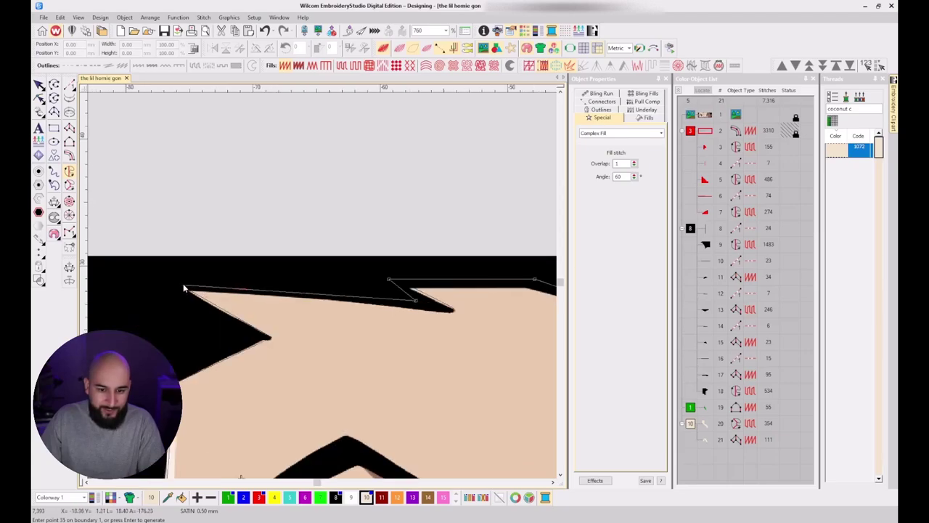
left_click(177, 279)
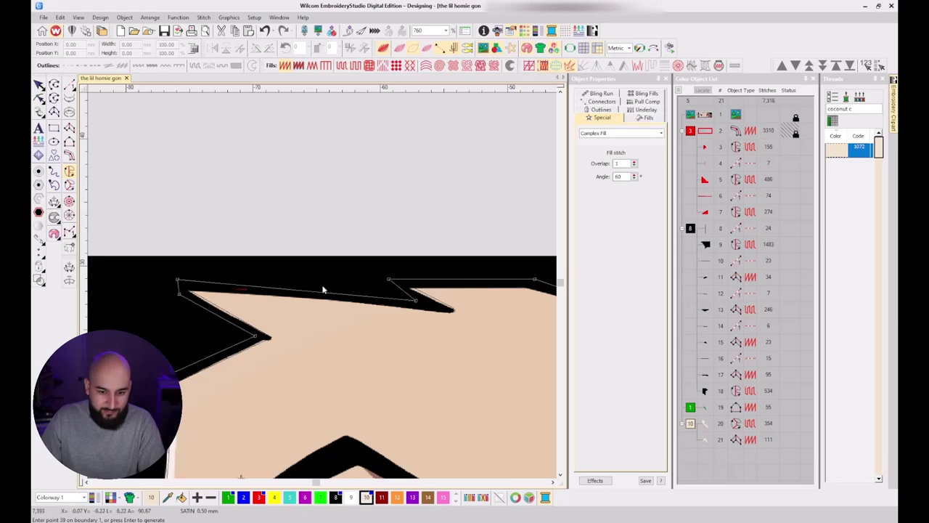
scroll(324, 289, "down", 2)
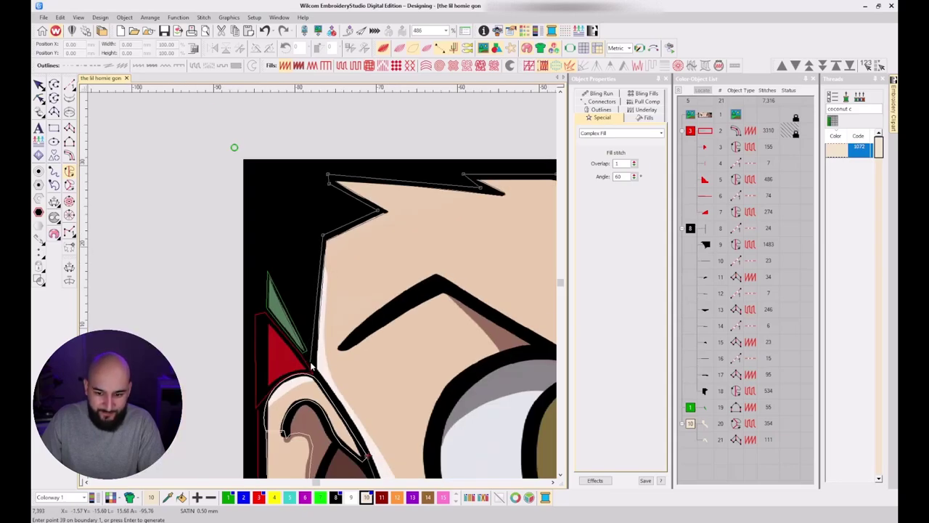
Trace the last stretch of the boundary down the black line beside the ear, and close the shape without adding further boundaries.
scroll(312, 368, "up", 2)
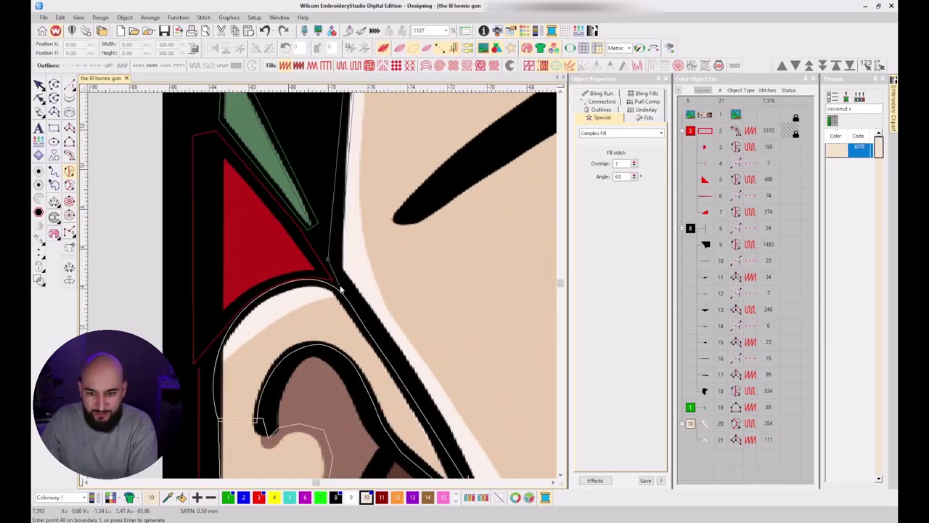
left_click(338, 287)
left_click(407, 383)
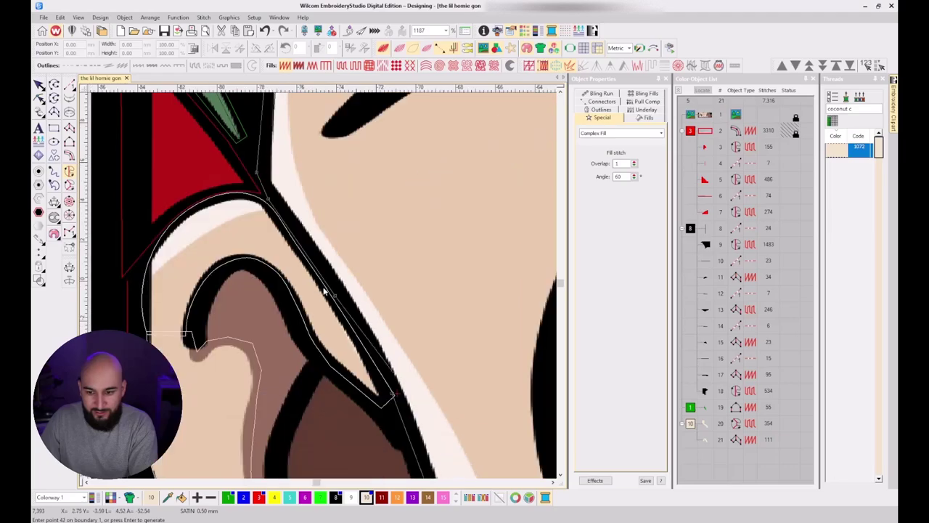
scroll(326, 292, "down", 1)
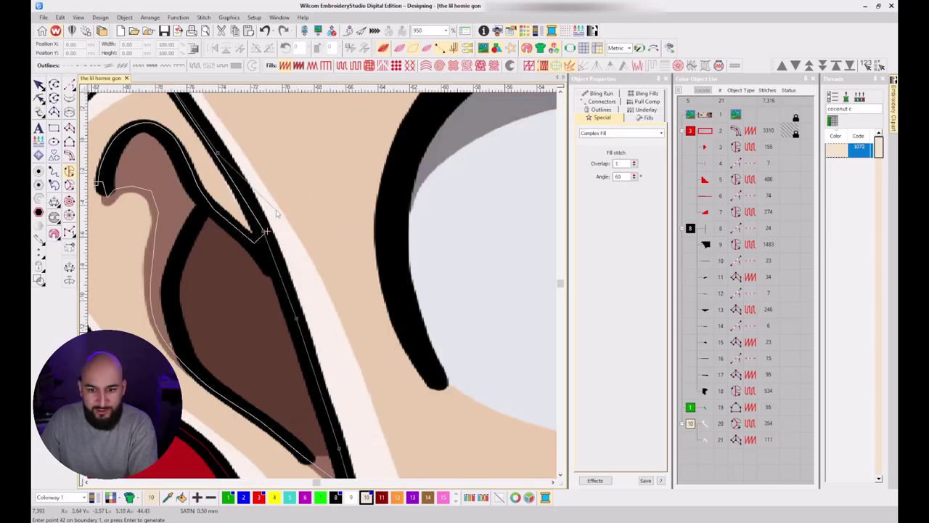
key("Return")
scroll(313, 205, "down", 2)
scroll(323, 285, "down", 7)
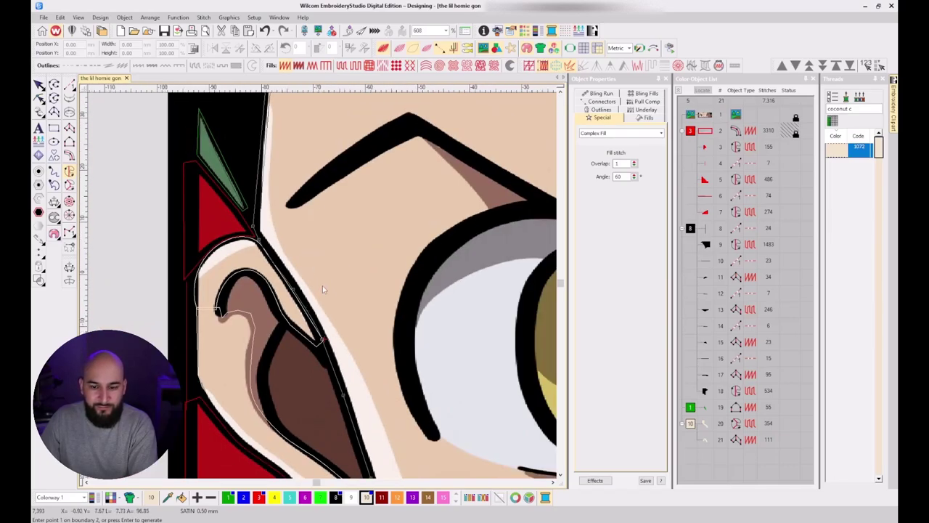
scroll(265, 268, "up", 4)
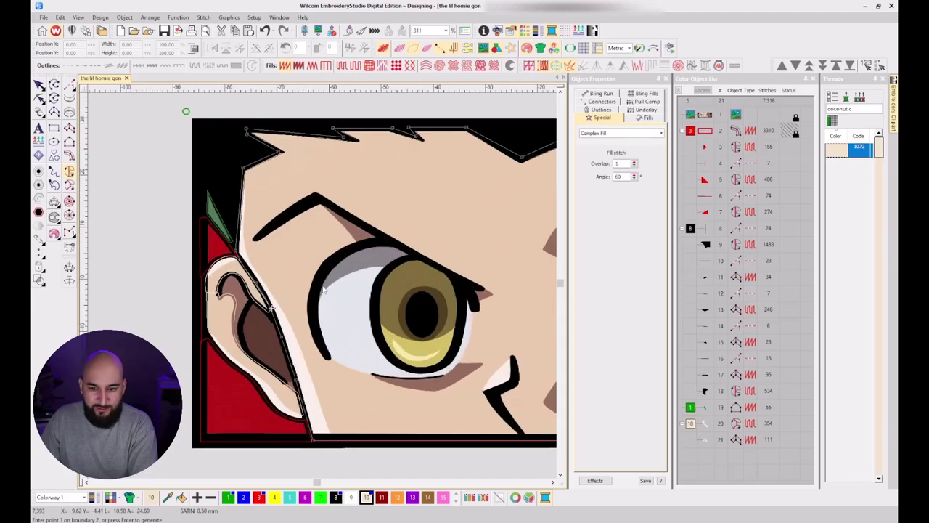
key("Return")
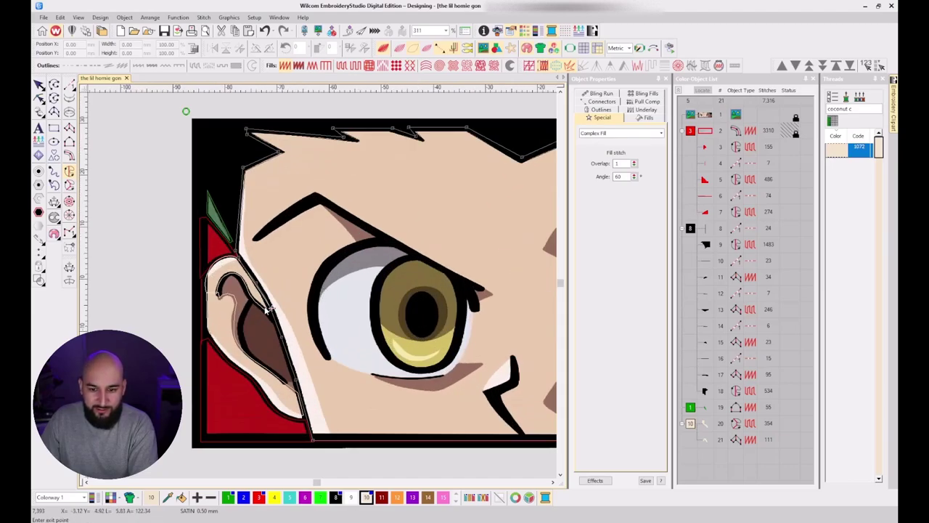
Place the exit point at the skin shape's lower-right corner, generate the object with the default stitch angle and finish digitizing.
scroll(267, 309, "down", 4)
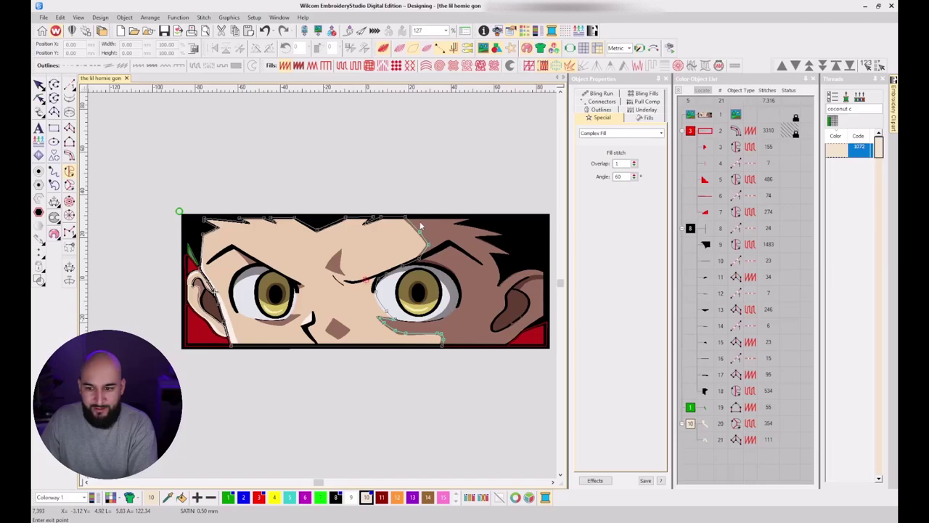
left_click(446, 344)
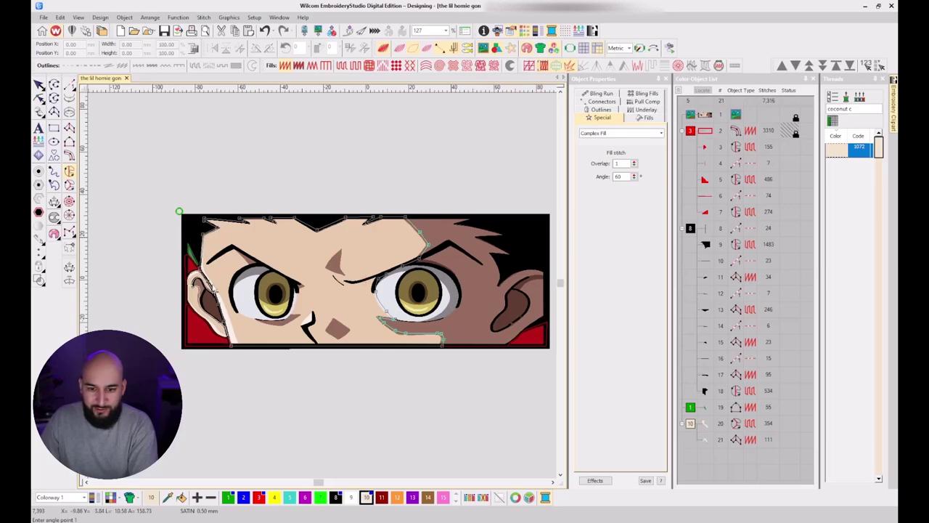
key("Return")
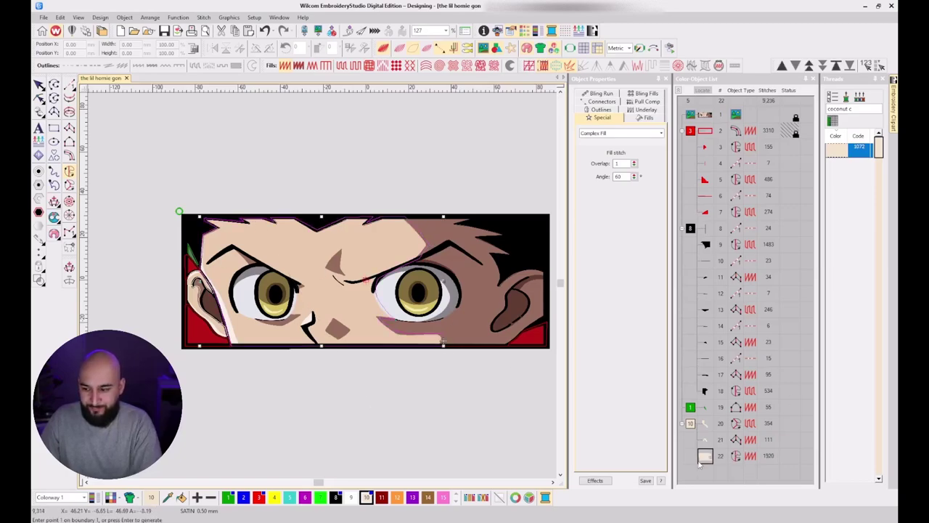
key("Escape")
Convert the new skin object's fill to Tatami and check the result in the realistic stitch preview.
key("shift+m")
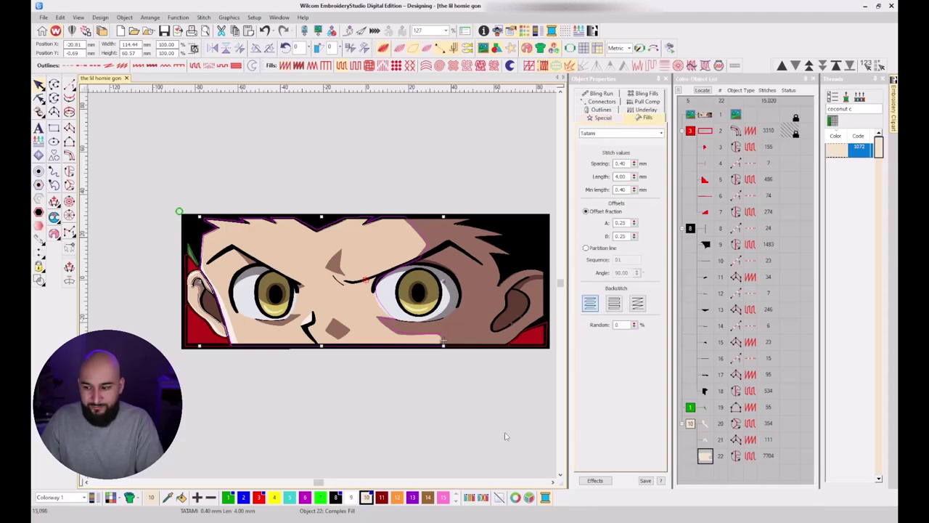
left_click(503, 435)
key("t")
scroll(390, 346, "up", 2)
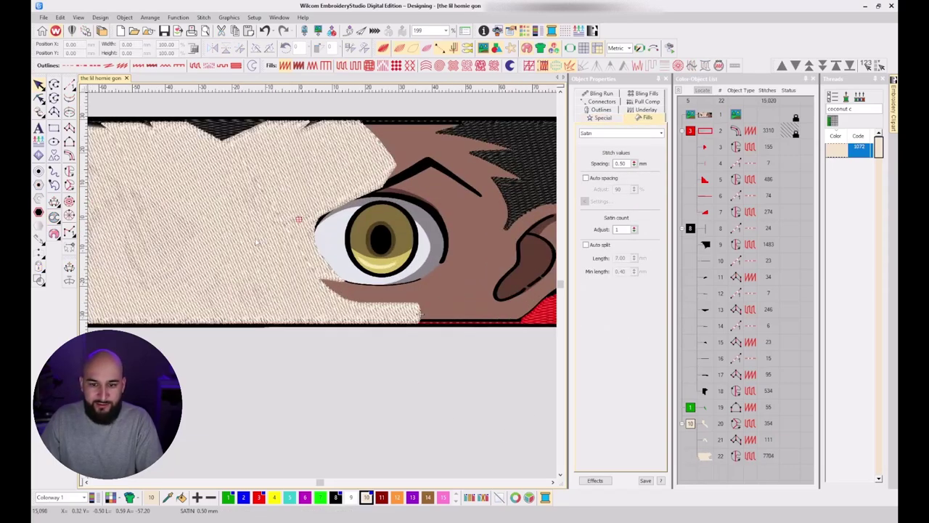
scroll(322, 286, "down", 3)
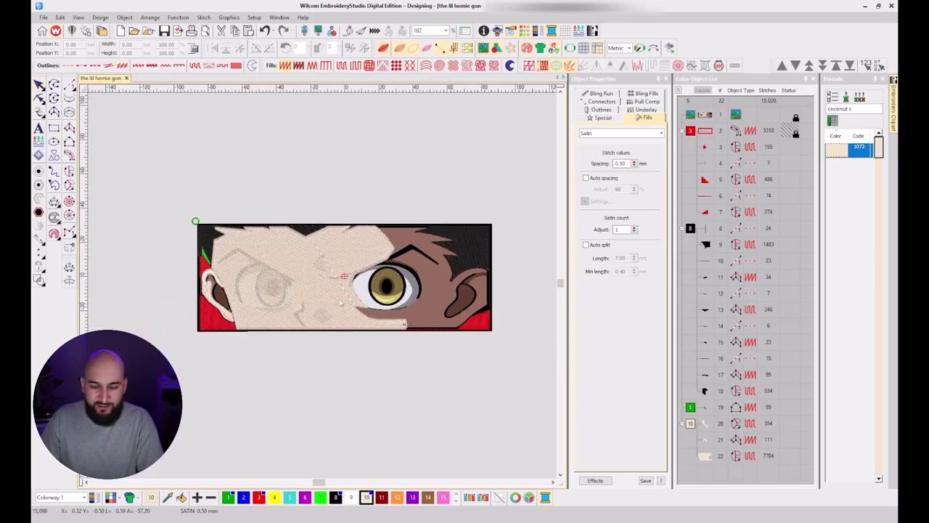
Reshape the skin fill by moving its stitch start and end points to the lower-left corner beside the ear.
left_click(293, 290)
key("h")
scroll(290, 288, "up", 1)
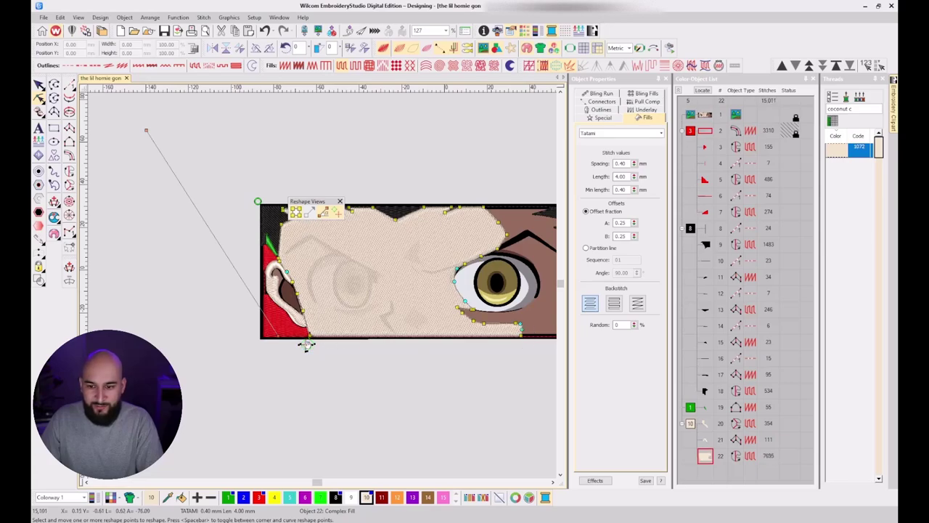
scroll(364, 296, "up", 2)
key("Escape")
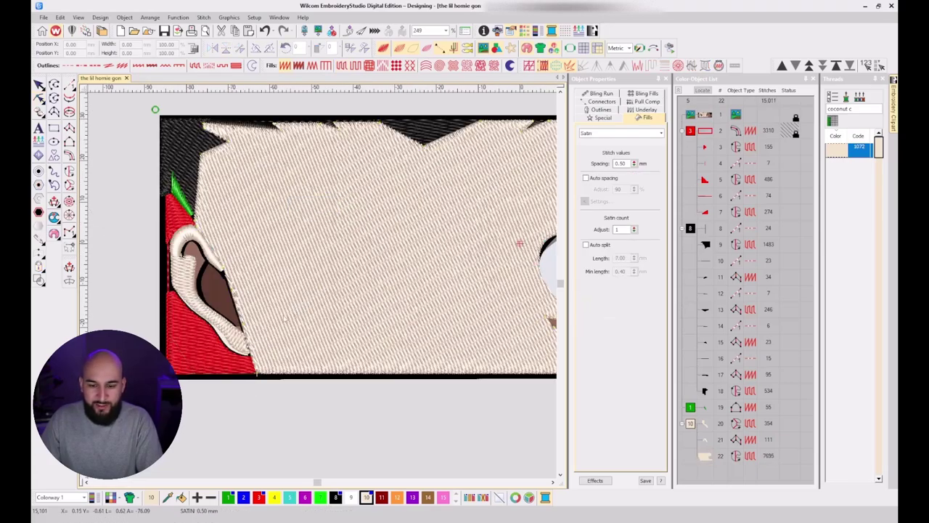
Digitize a skin-coloured run with 2.00 mm stitch length from the ear's inner edge down to the skin fill's lower-left corner.
left_click(703, 439)
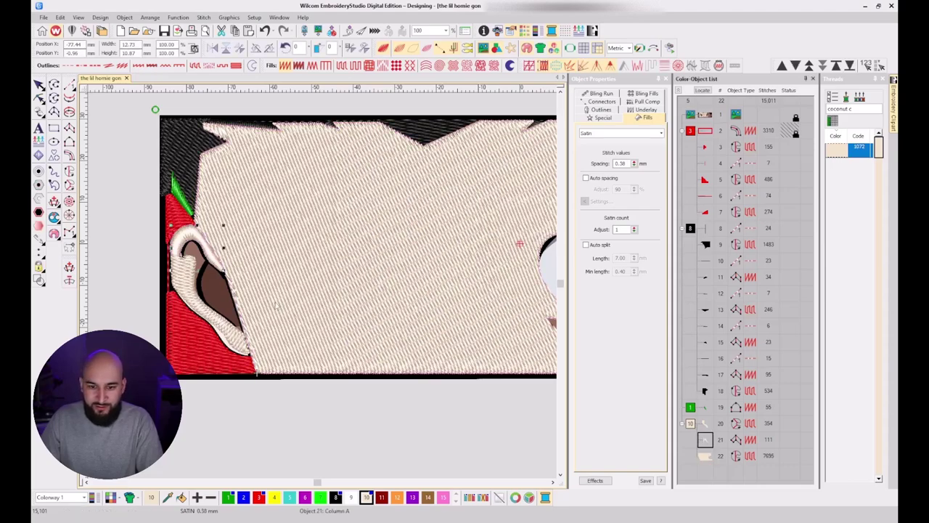
left_click(69, 85)
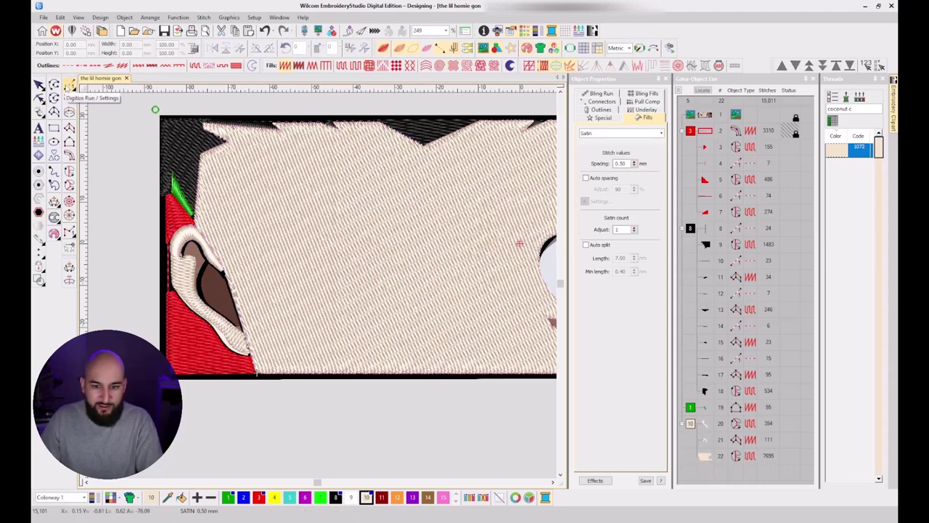
left_click(242, 282)
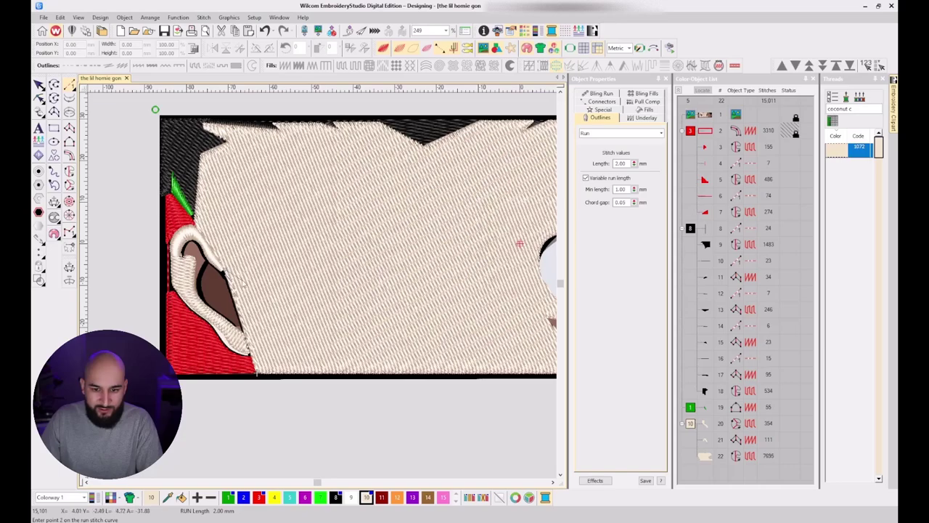
left_click(260, 373)
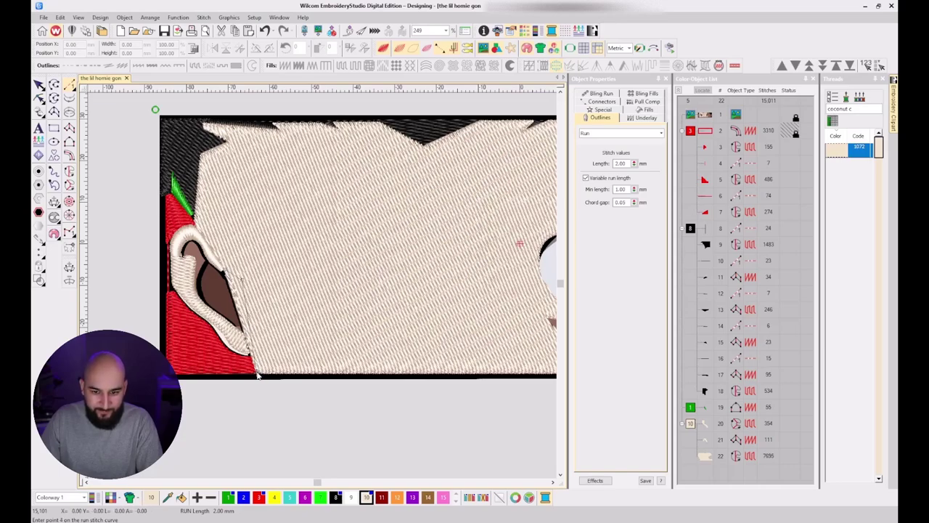
left_click(273, 325)
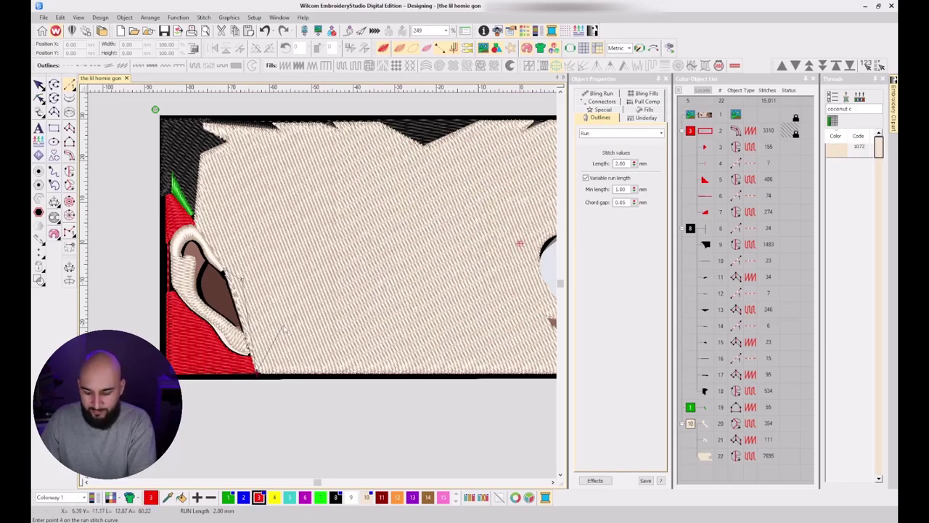
key("Escape")
left_click_drag(285, 330, 170, 283)
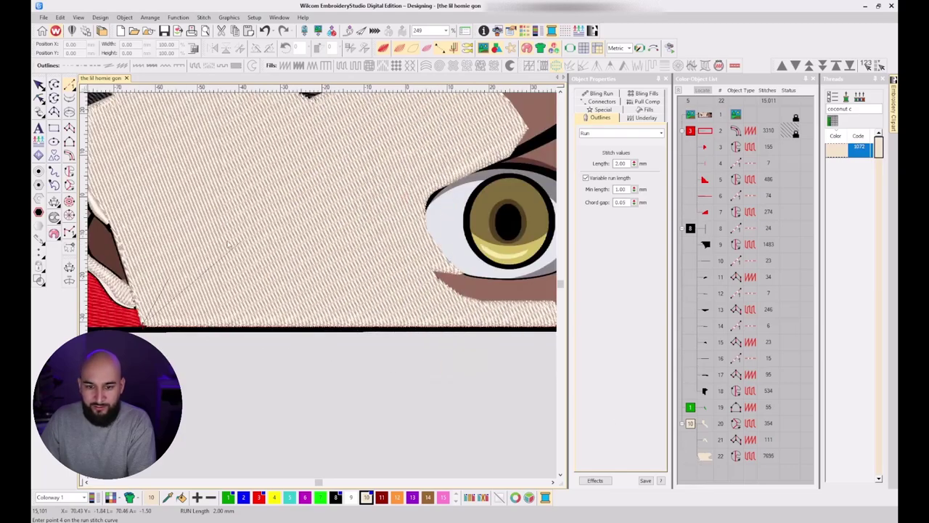
key("Return")
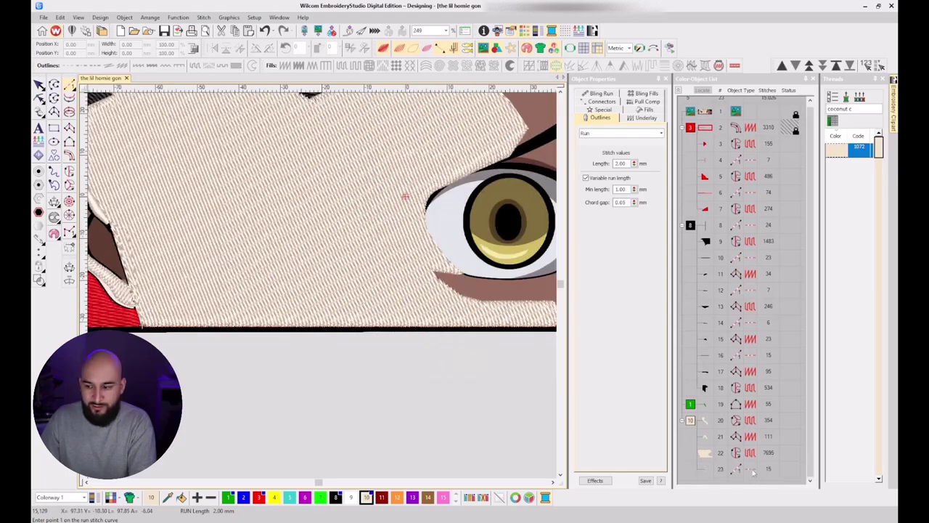
Resequence the connecting run so it stitches directly before the large skin fill, and check the ear area.
left_click(707, 469)
left_click_drag(707, 469, 708, 453)
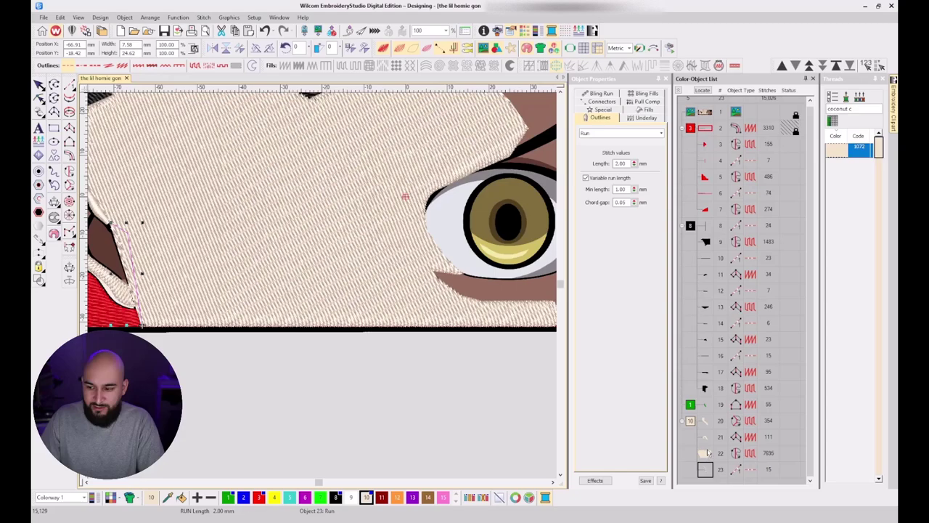
left_click(450, 367)
scroll(325, 290, "down", 4)
scroll(324, 290, "up", 2)
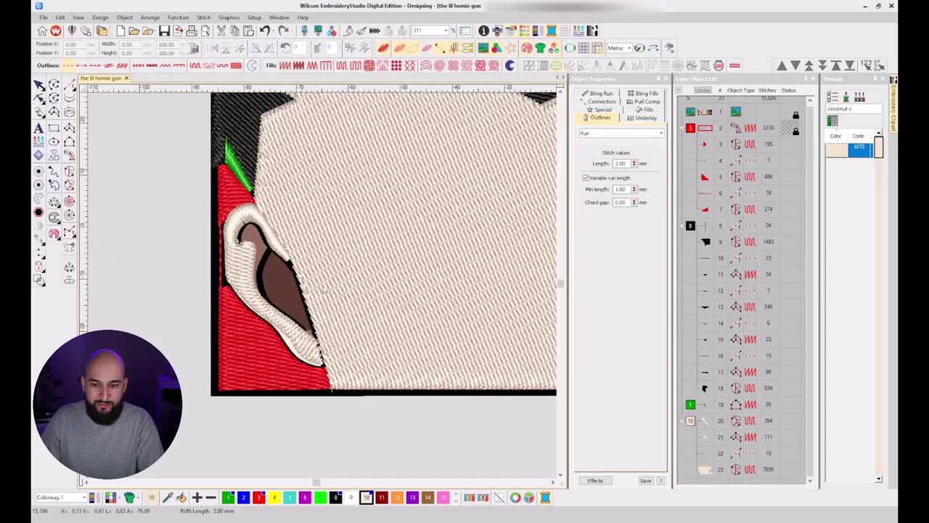
Undo the run and start/end point edits temporarily to examine the travel stitches across the skin fill, and restore the edits.
scroll(322, 285, "down", 3)
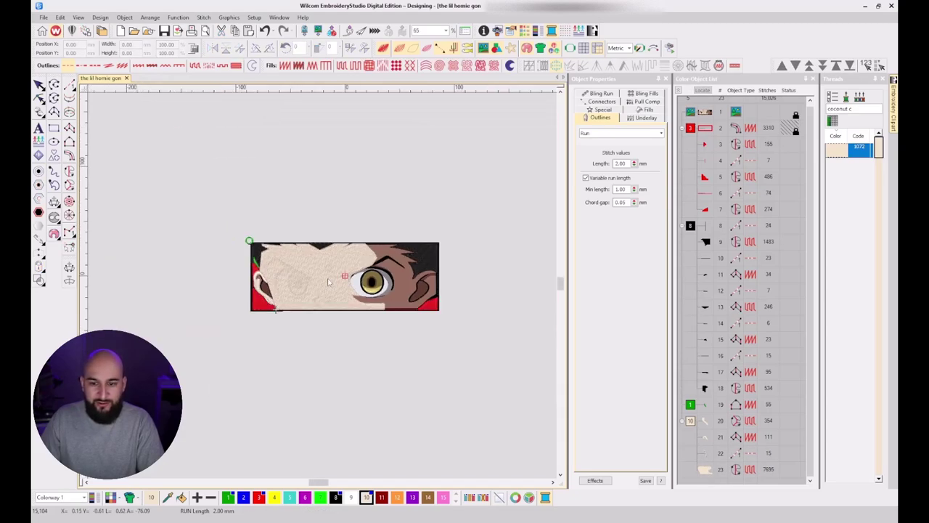
scroll(322, 291, "down", 1)
scroll(322, 299, "up", 3)
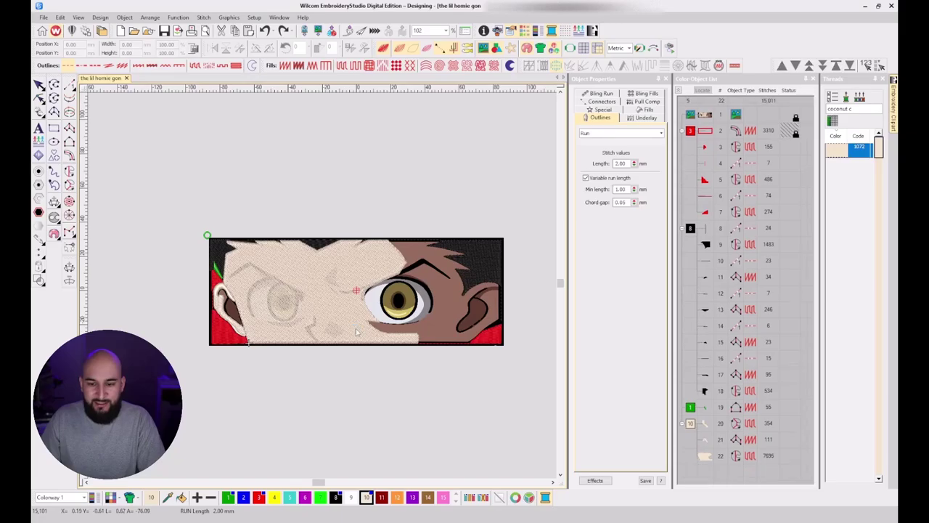
scroll(356, 332, "up", 3)
scroll(323, 287, "up", 2)
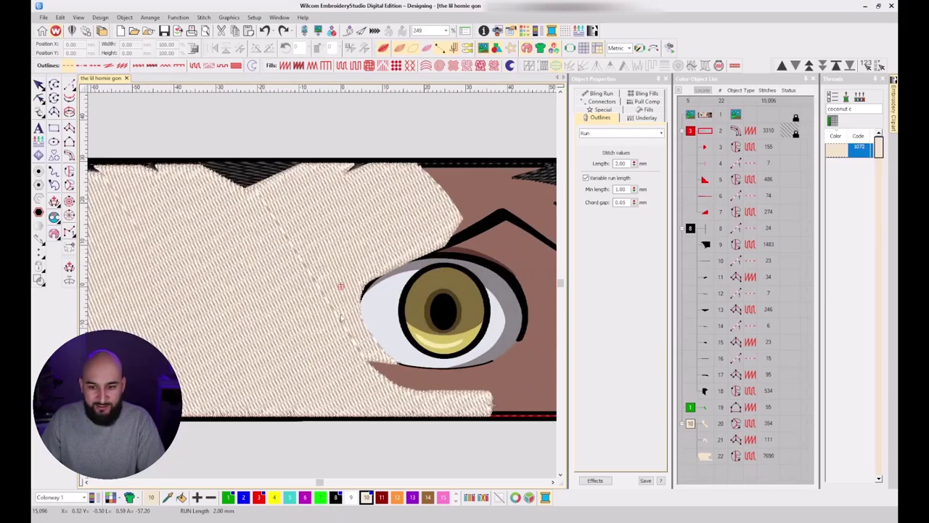
scroll(341, 317, "down", 2)
scroll(324, 285, "up", 3)
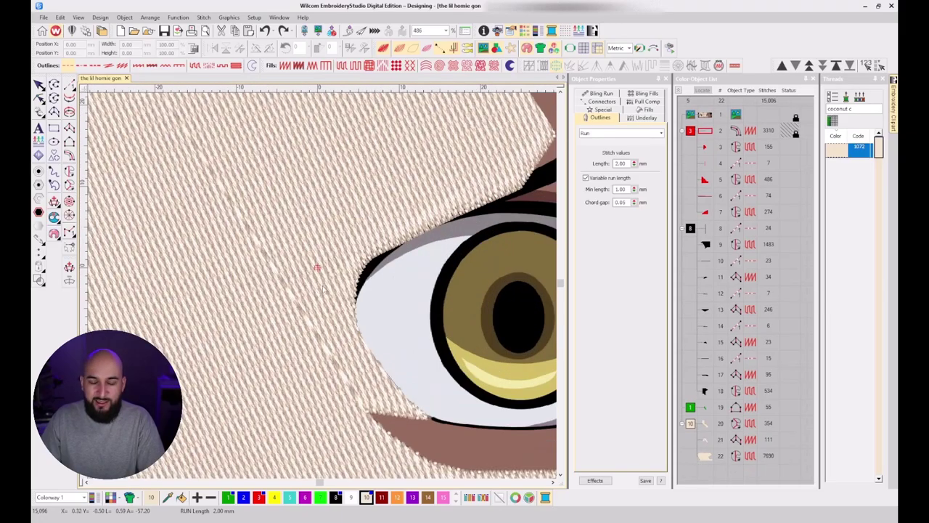
scroll(323, 288, "down", 6)
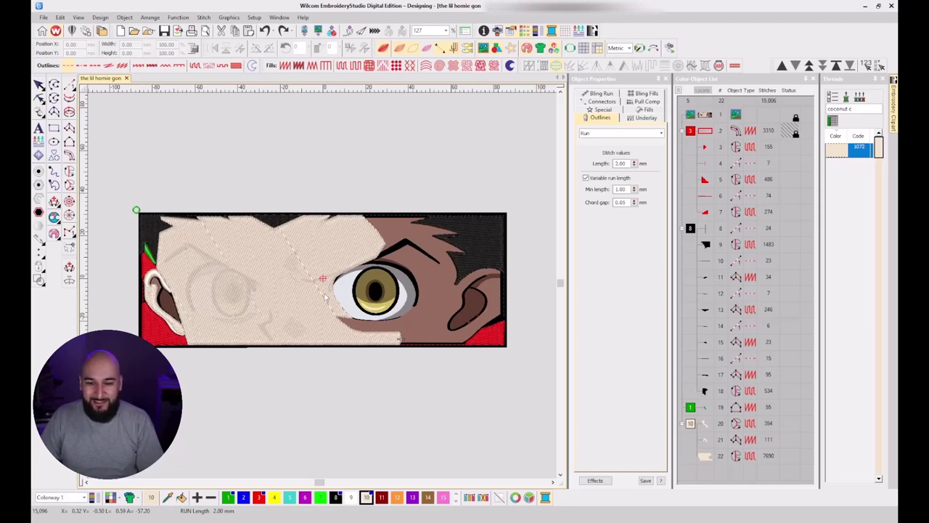
key("ctrl+z")
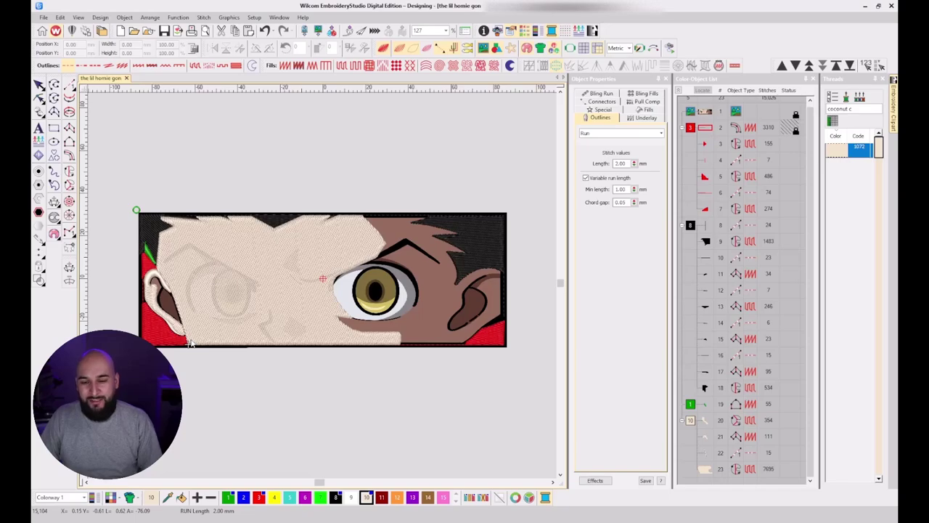
Select the large skin fill and start a hole in it, tracing the upper lid and outer edge of the left eye.
scroll(322, 288, "up", 3)
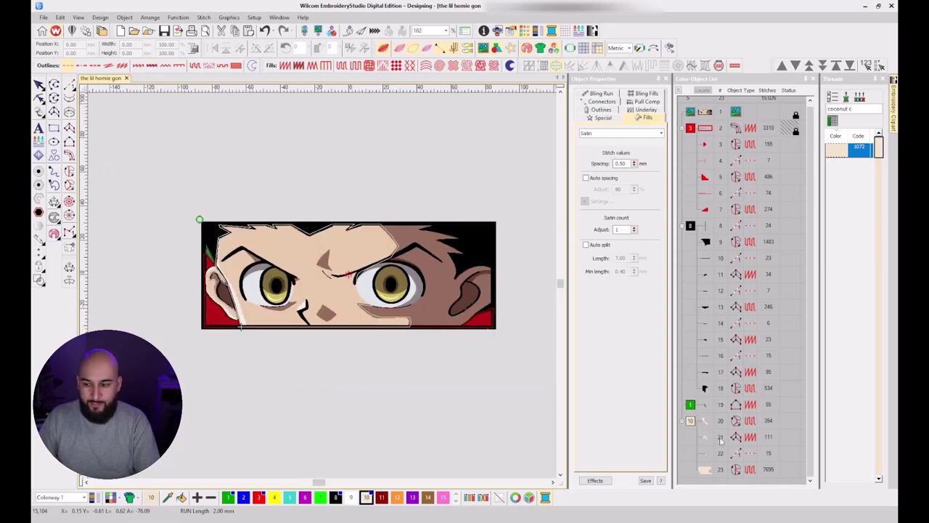
left_click(250, 283)
key("s")
scroll(250, 283, "up", 4)
key("s")
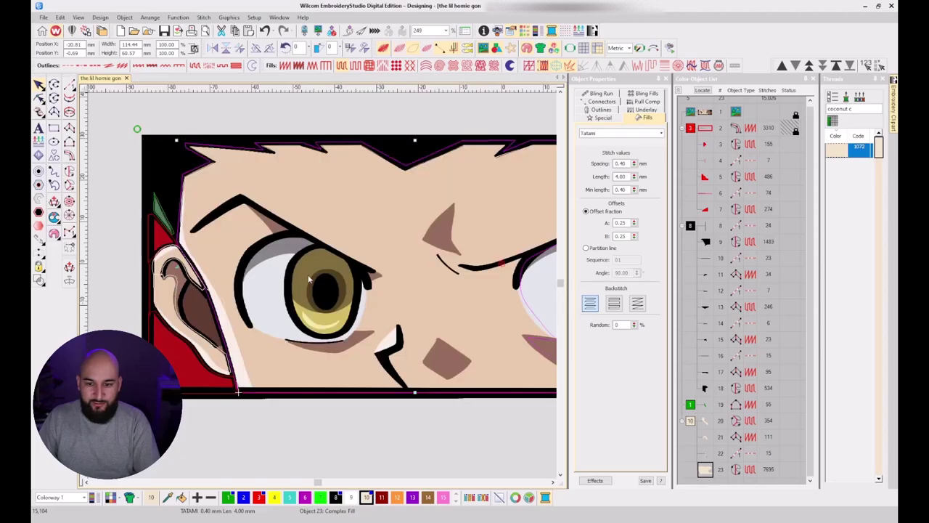
key("s")
key("s")
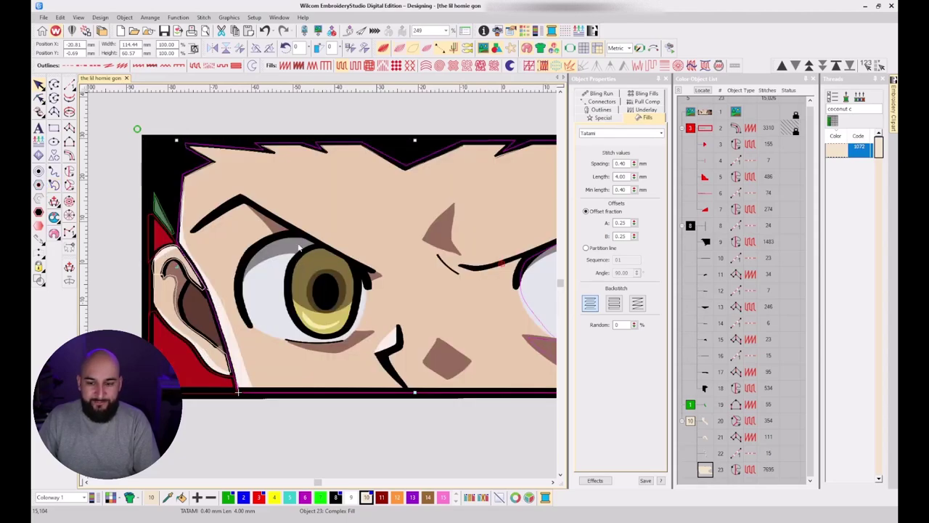
key("s")
key("s")
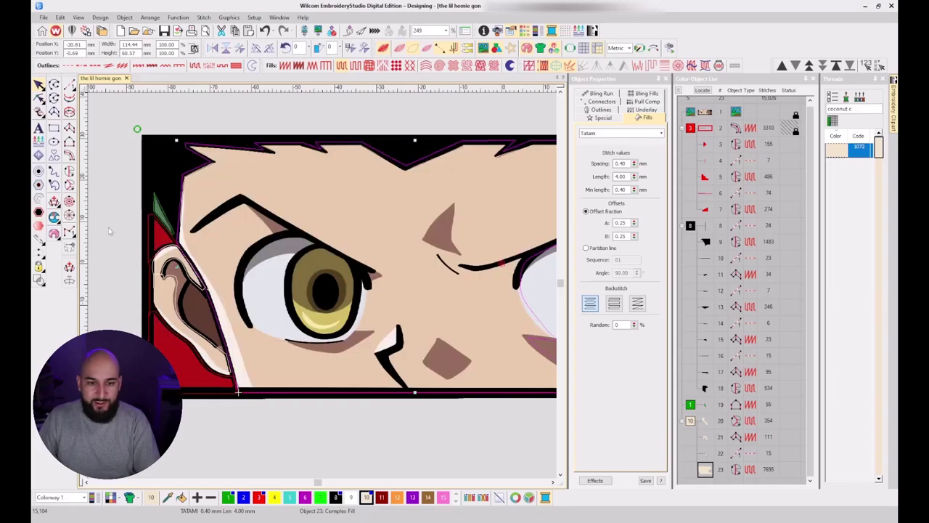
left_click(55, 218)
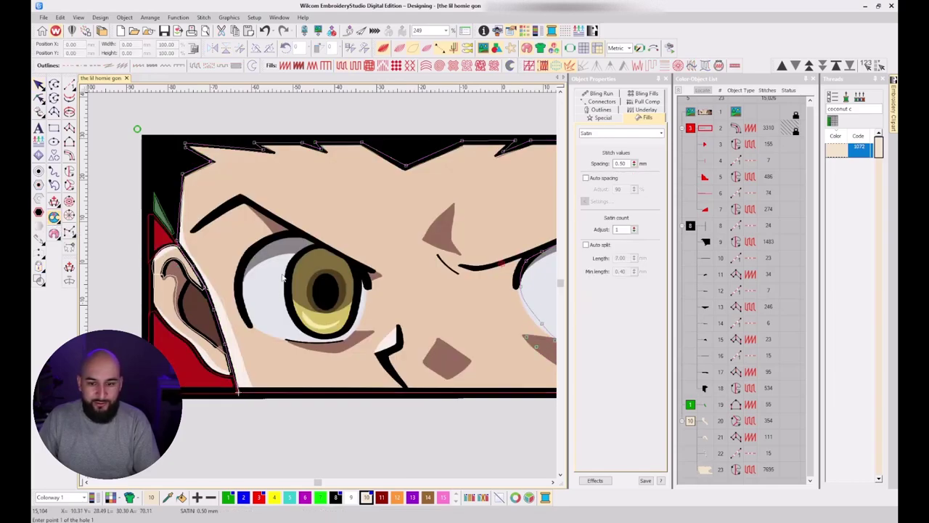
scroll(283, 276, "up", 4)
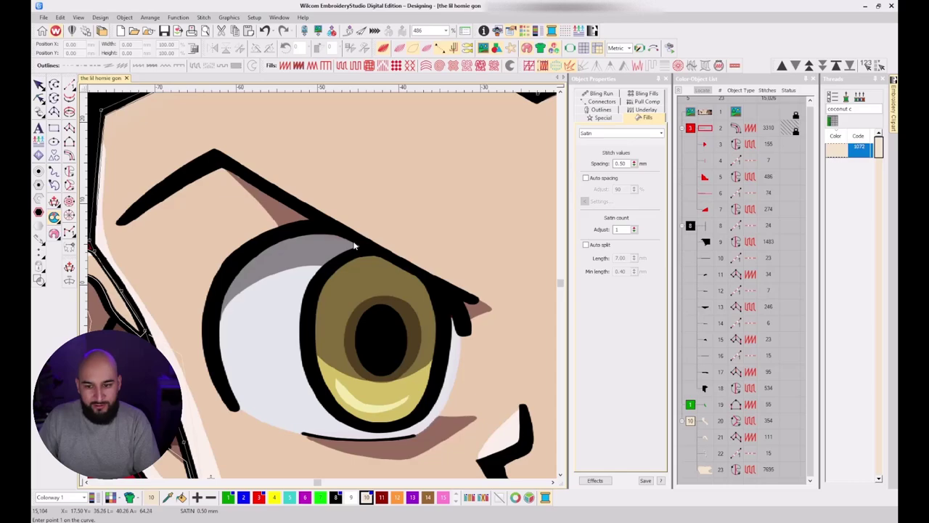
left_click(355, 244)
left_click(328, 236)
left_click(272, 245)
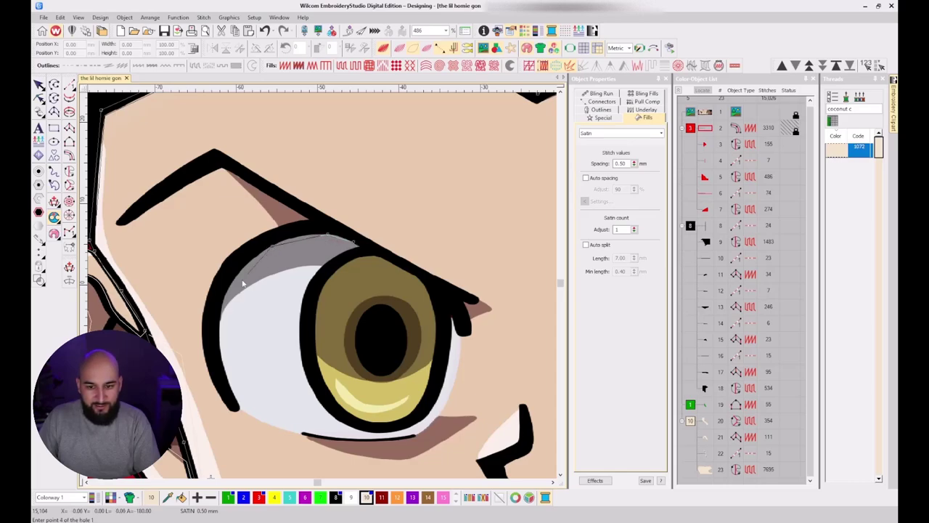
left_click(235, 386)
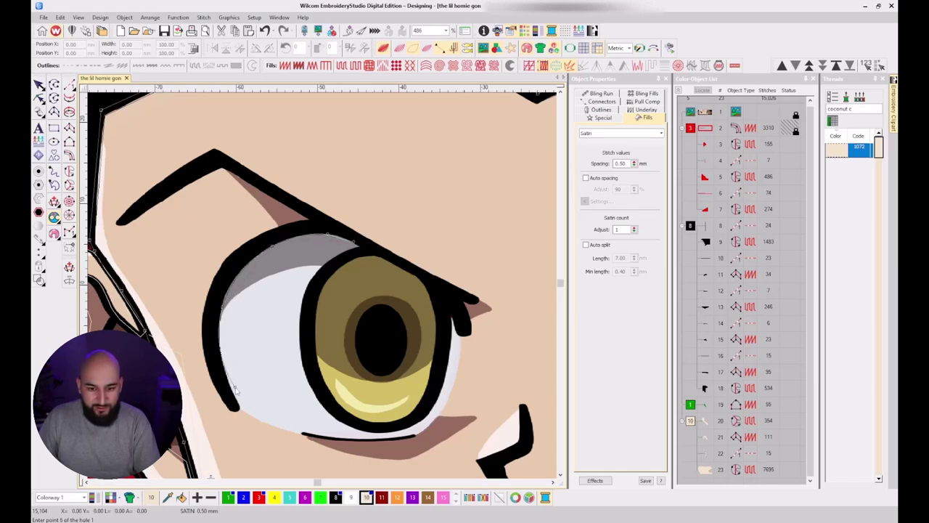
Trace the left eye's lower and inner edges to close the hole, and regenerate the skin fill's stitches.
left_click(260, 413)
left_click(324, 434)
left_click(379, 437)
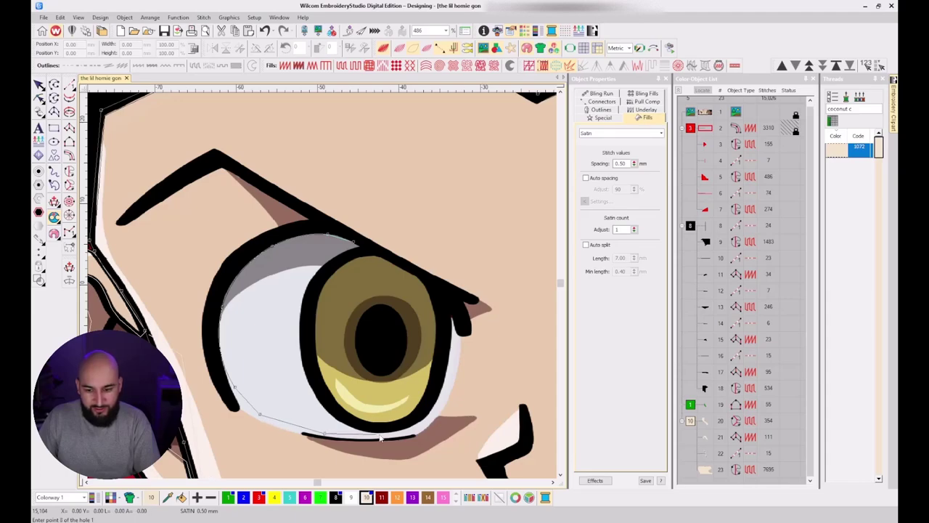
left_click(421, 426)
left_click(442, 403)
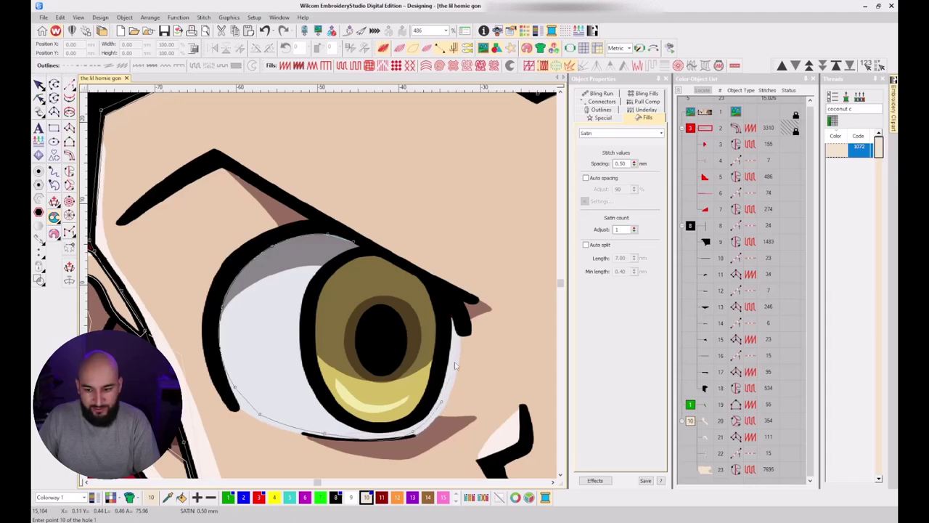
left_click(457, 294)
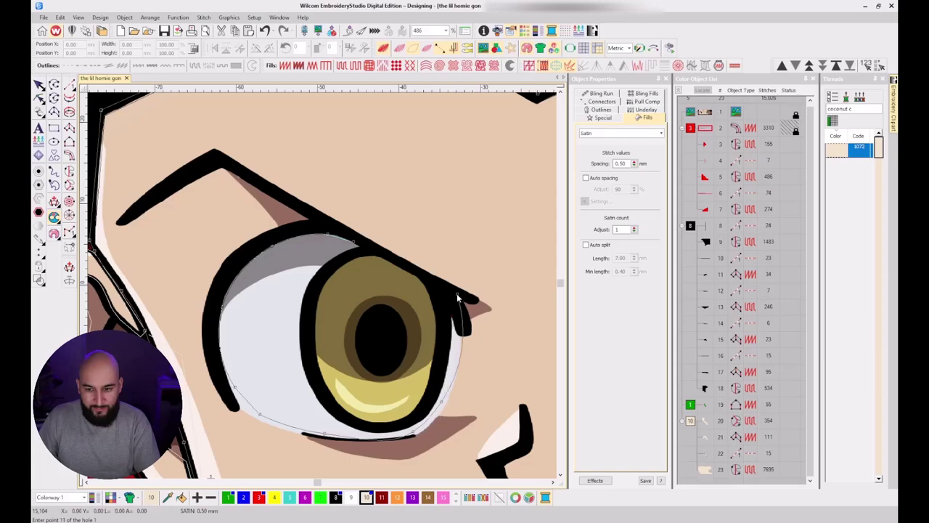
left_click(457, 293)
key("Return")
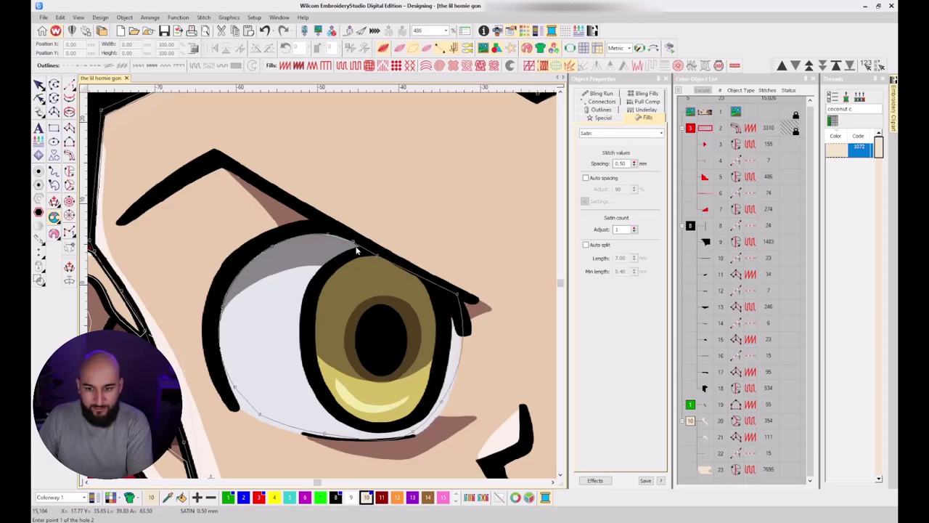
key("Return")
scroll(397, 312, "down", 4)
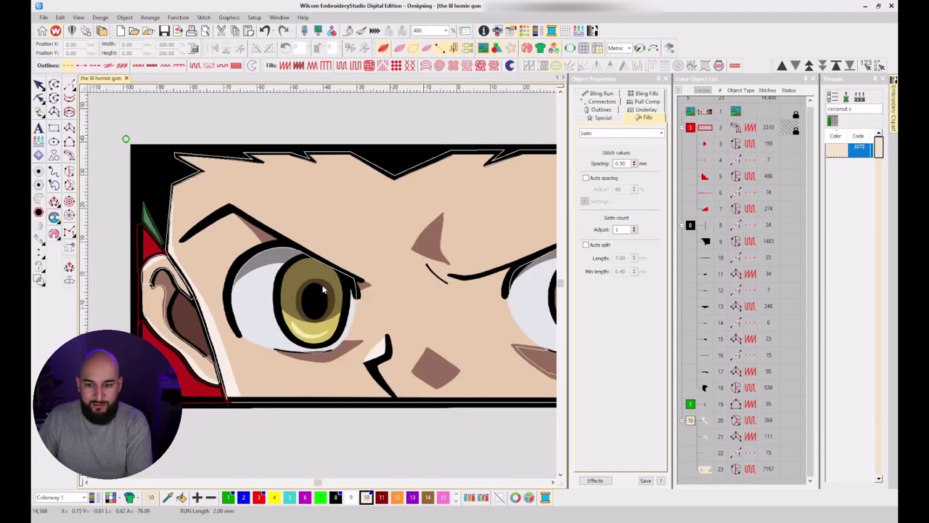
key("s")
scroll(324, 293, "down", 1)
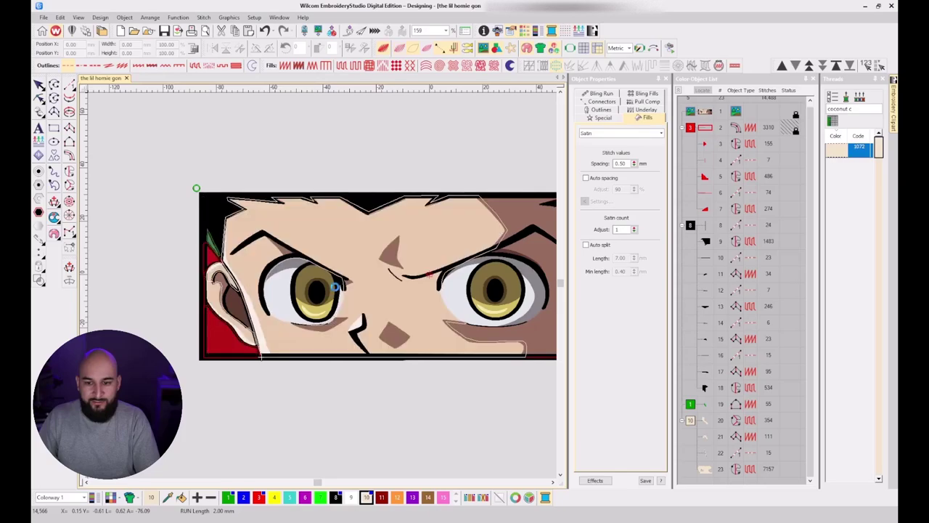
scroll(323, 289, "down", 1)
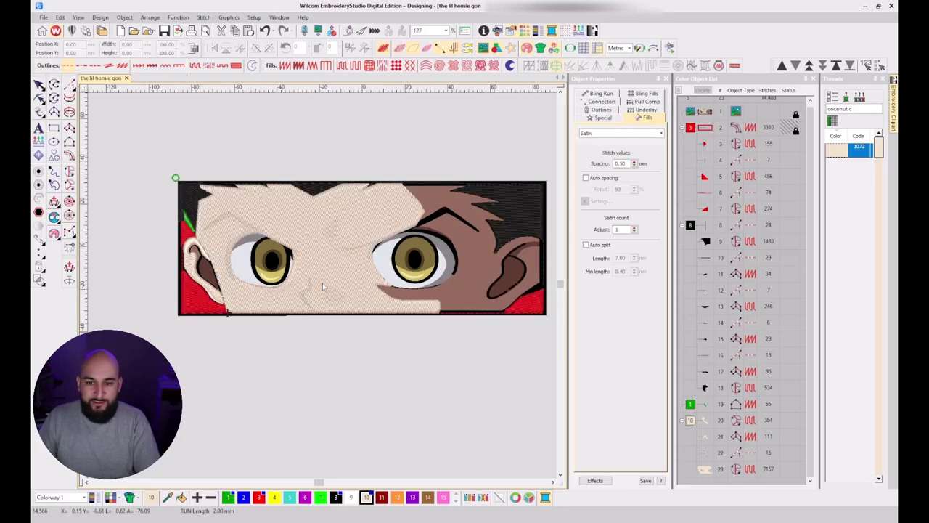
Give the large skin fill a first underlay of type Tatami.
left_click(713, 469)
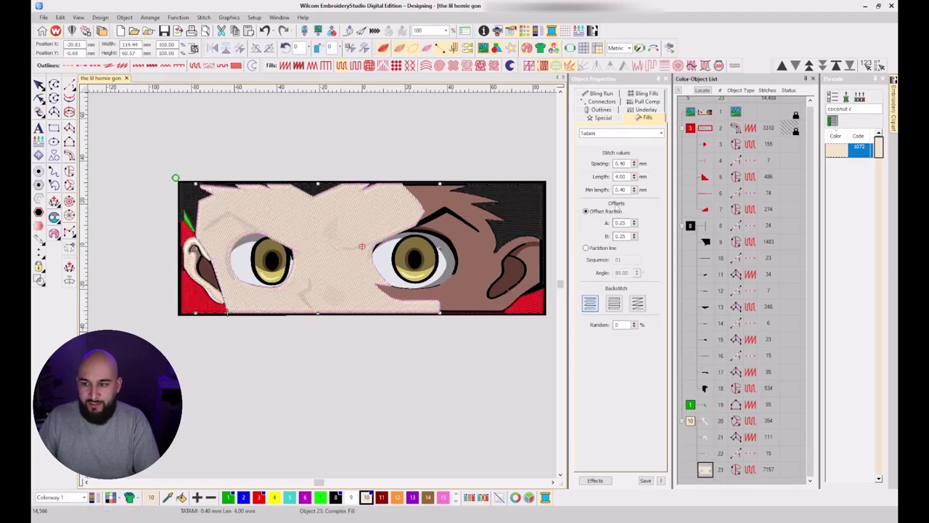
left_click(642, 103)
left_click(643, 109)
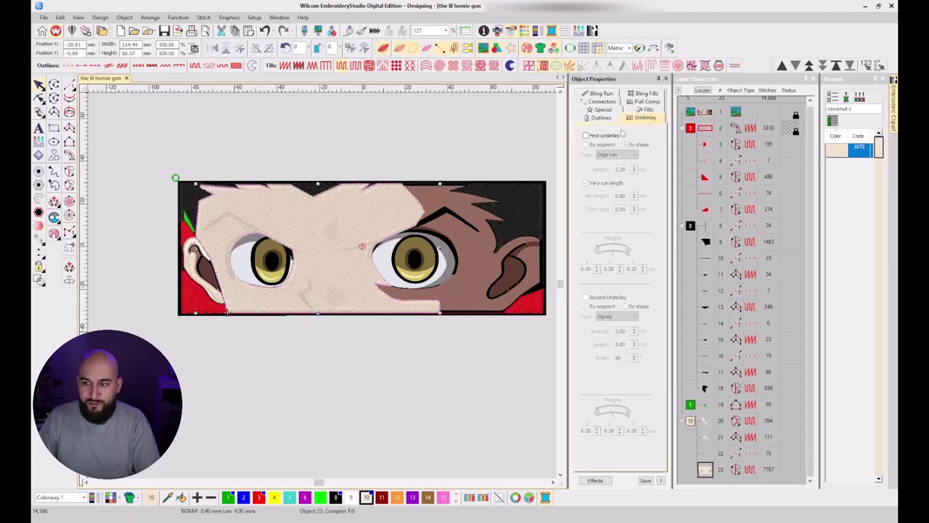
left_click(586, 135)
left_click(616, 155)
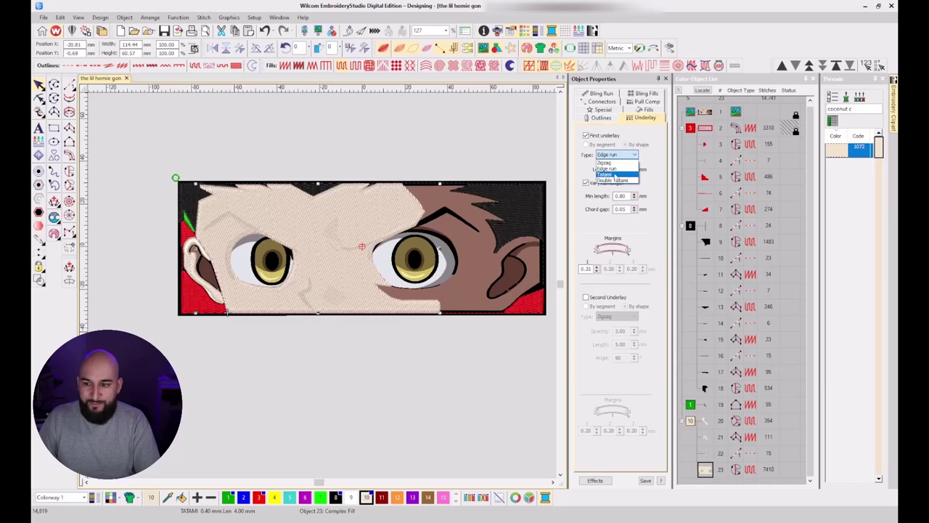
left_click(613, 177)
Enable a Tatami first underlay on the left ear's Complex Turning object.
left_click(708, 438)
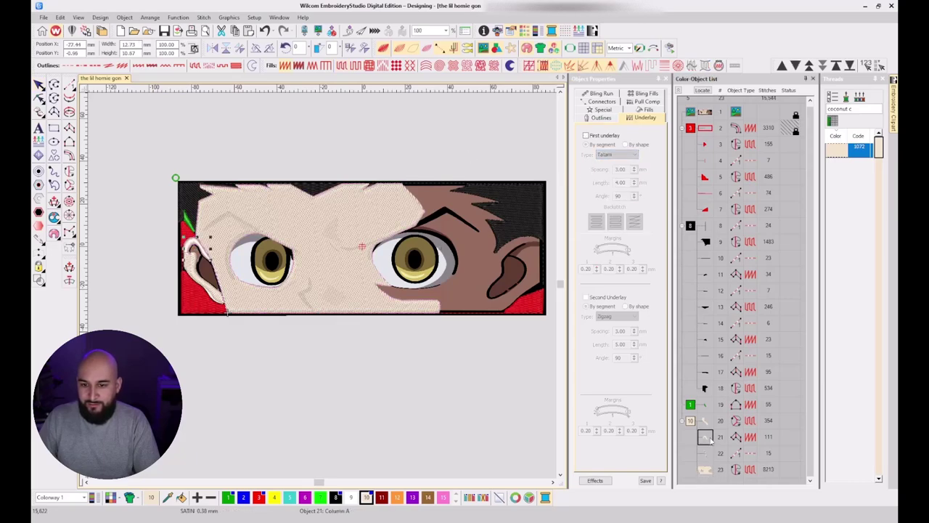
left_click(705, 420)
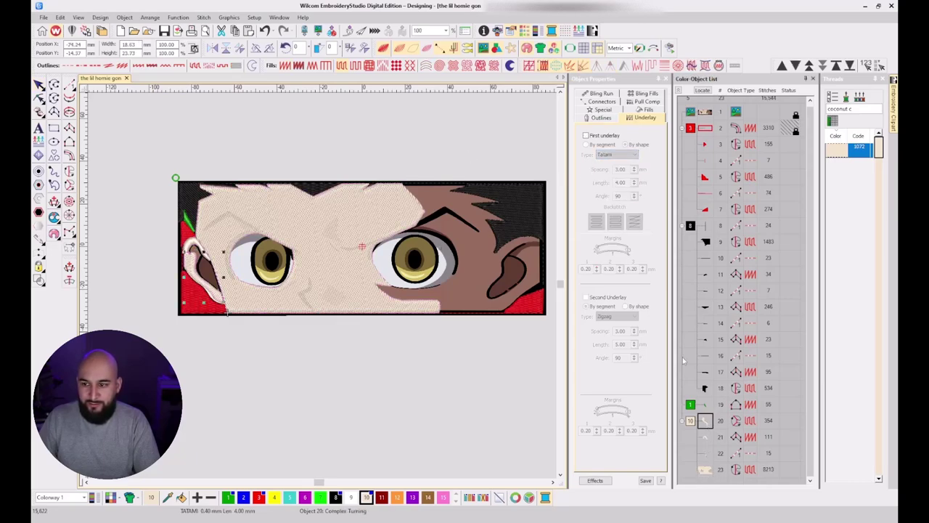
left_click(586, 135)
left_click(705, 453)
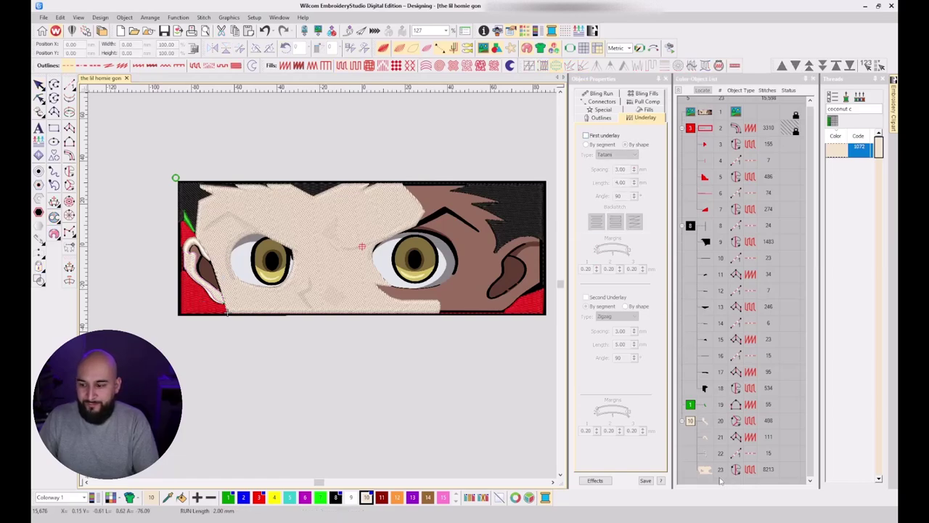
Review the large skin fill's pull compensation and connector settings, and deselect the fill.
left_click(706, 469)
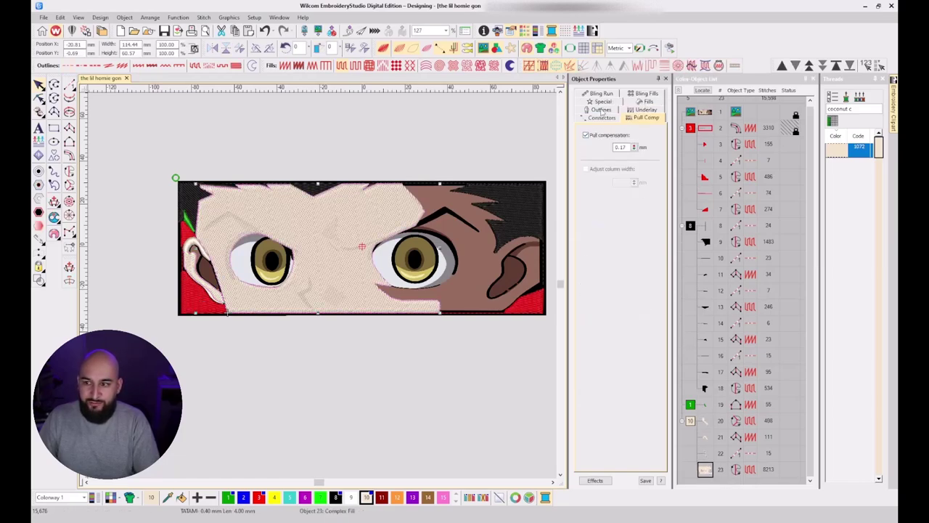
left_click(602, 102)
left_click(494, 145)
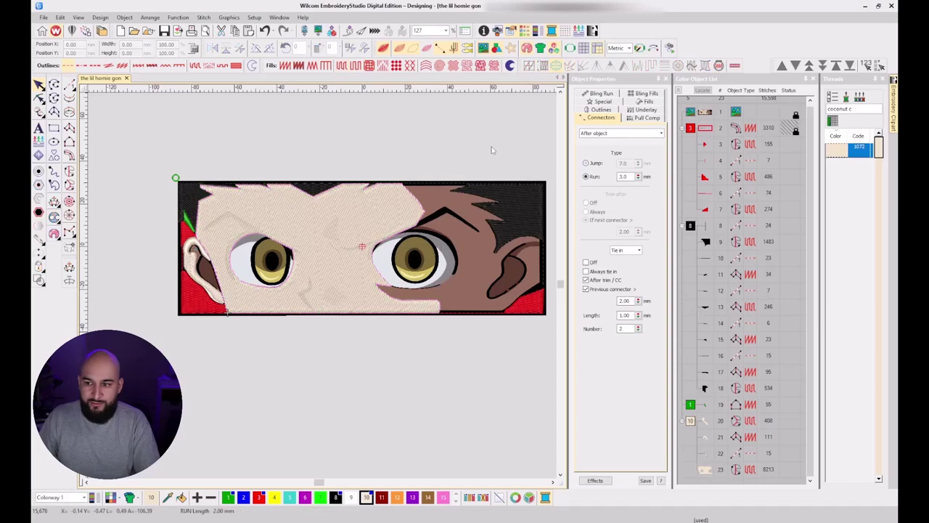
Compare the stitched skin areas with the artwork by switching the stitch display on and off.
key("s")
key("s")
key("s")
key("s")
key("s")
key("s")
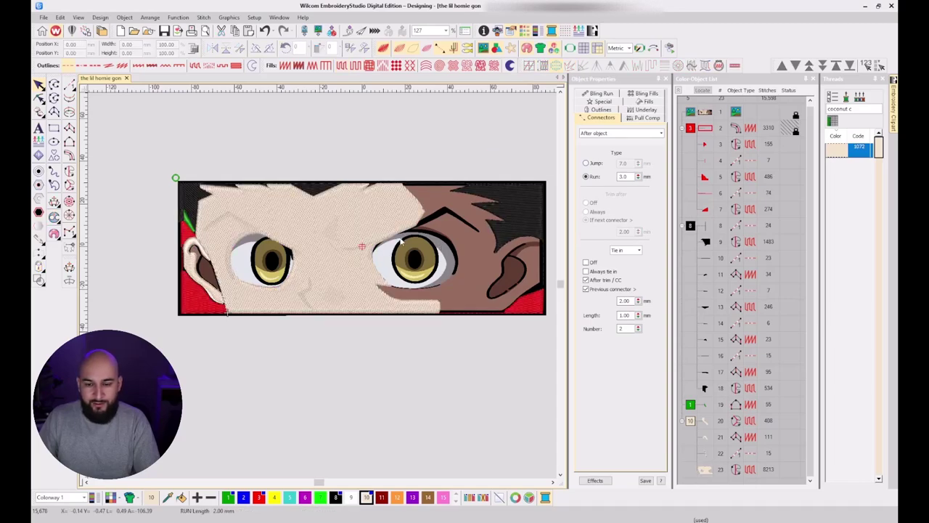
key("s")
key("s")
key("s")
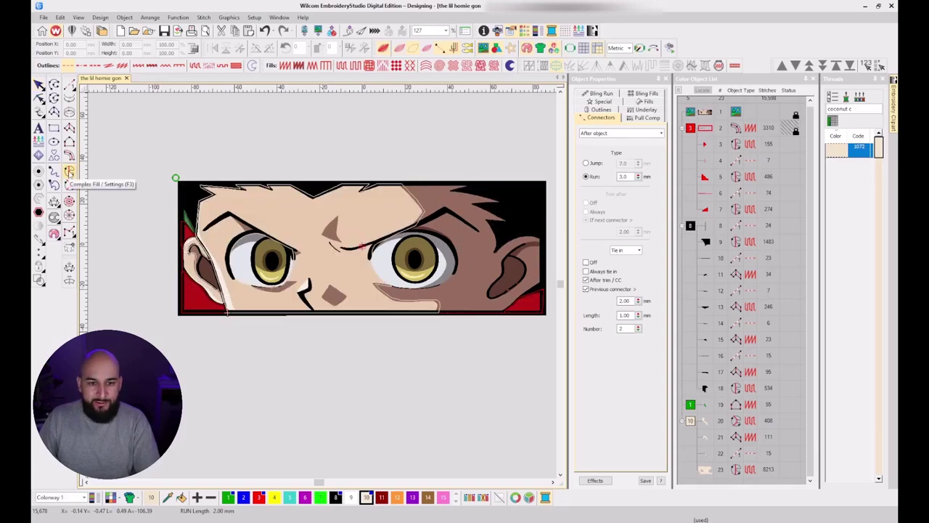
Start a Complex Fill for the shaded skin, tracing the face's top edge and the first two hair spikes from the light skin's corner.
left_click(70, 173)
scroll(426, 186, "up", 1)
scroll(324, 288, "up", 2)
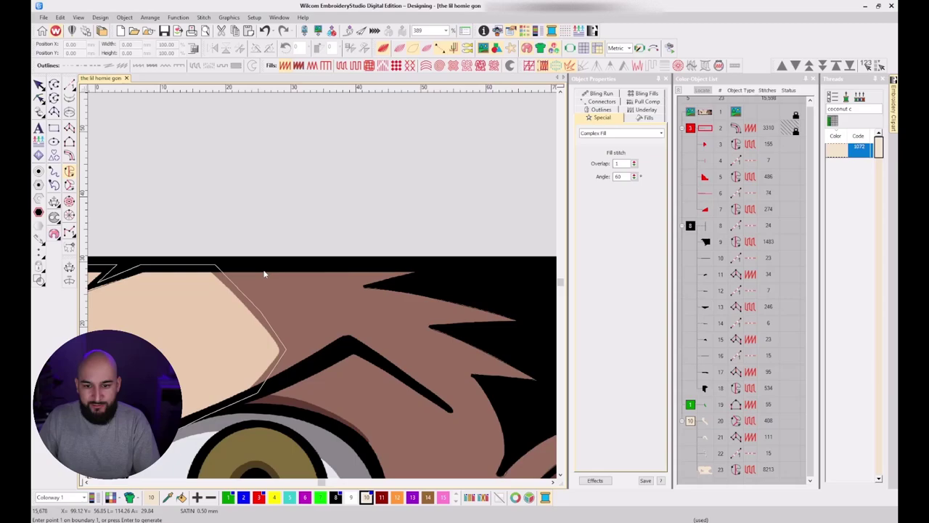
left_click(215, 266)
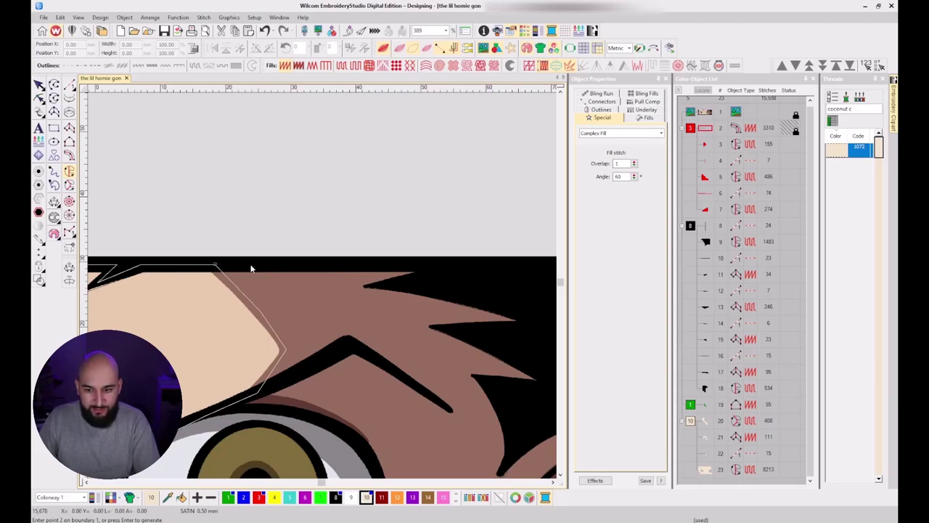
left_click(436, 266)
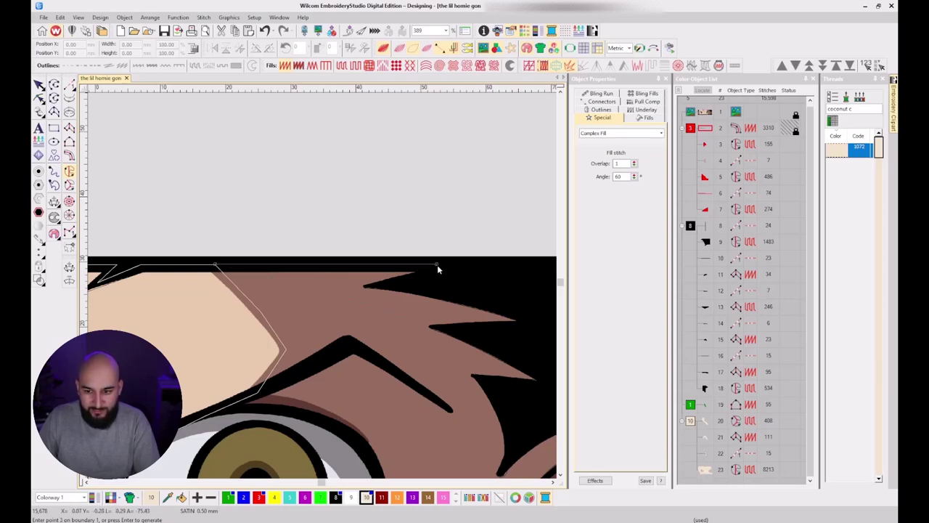
left_click(383, 288)
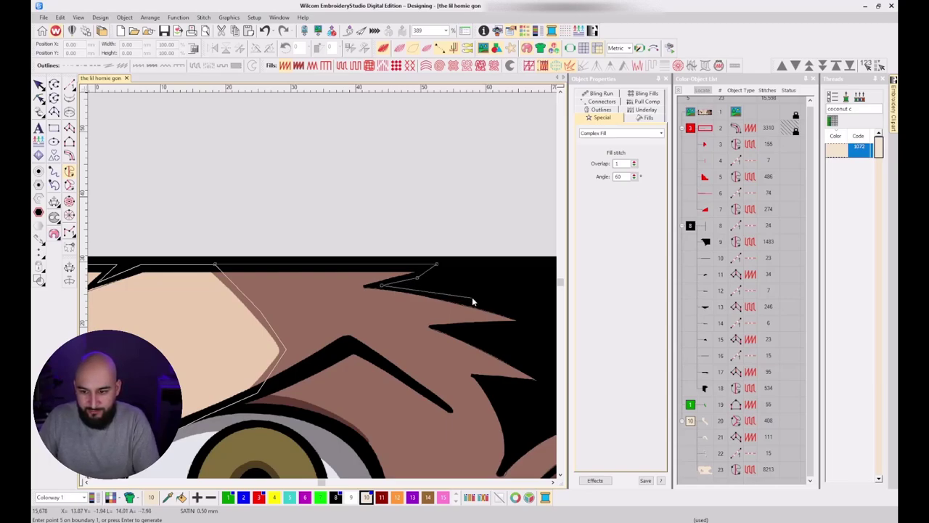
left_click(472, 296)
left_click(527, 320)
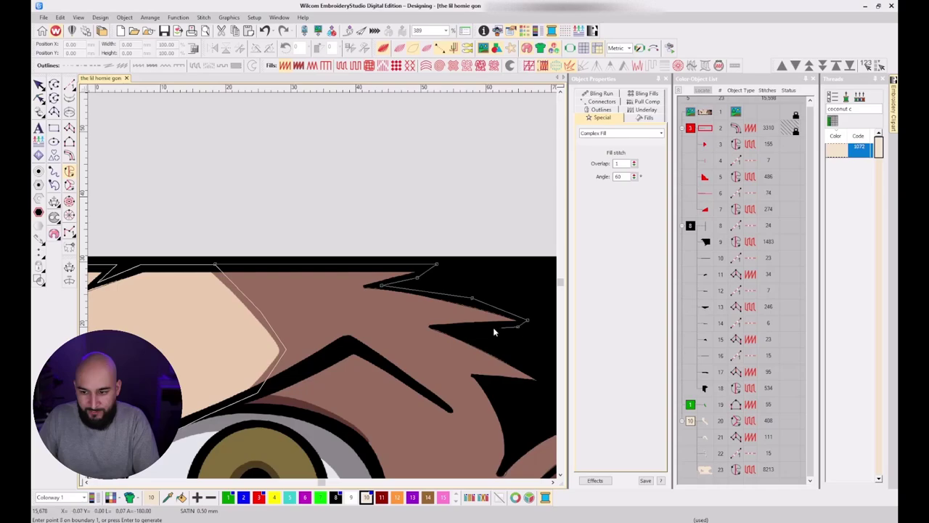
left_click(443, 327)
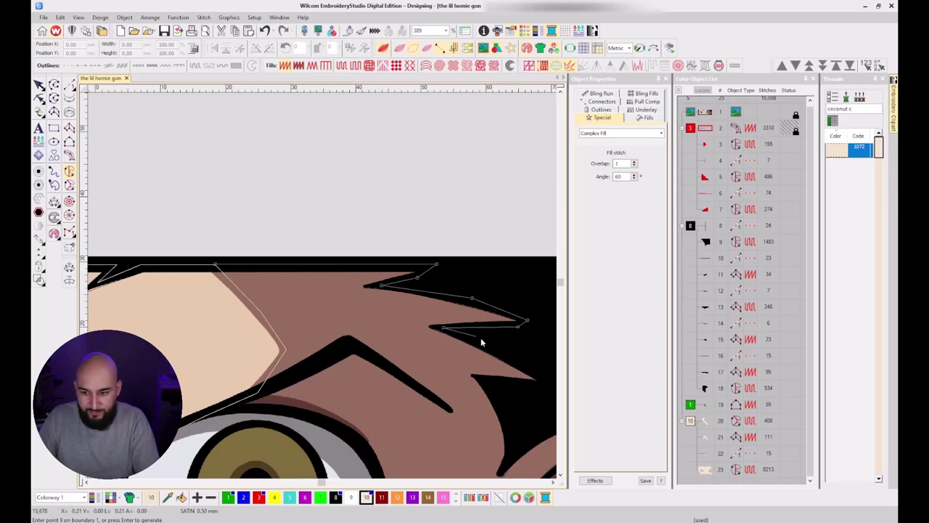
Continue the shaded skin boundary around the third hair spike and down the hair's inner edge to the ear.
left_click(516, 359)
left_click(441, 339)
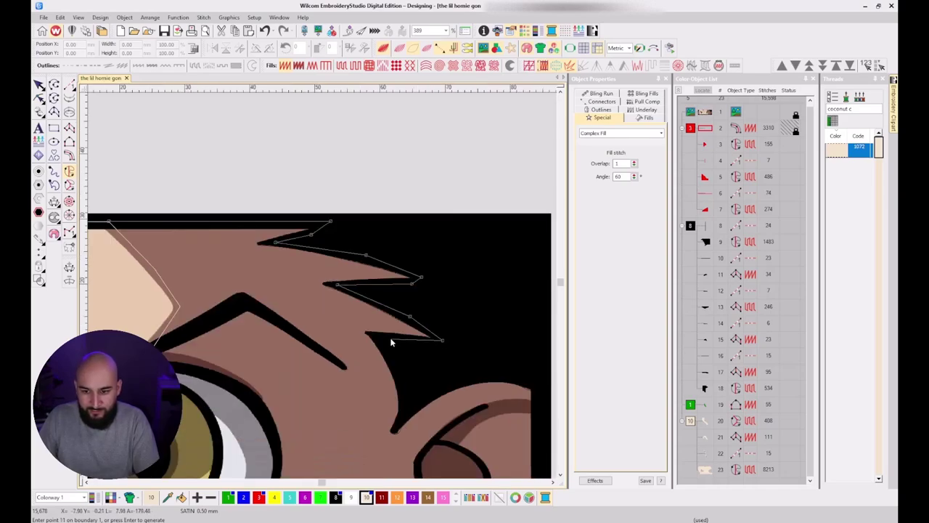
left_click(433, 343)
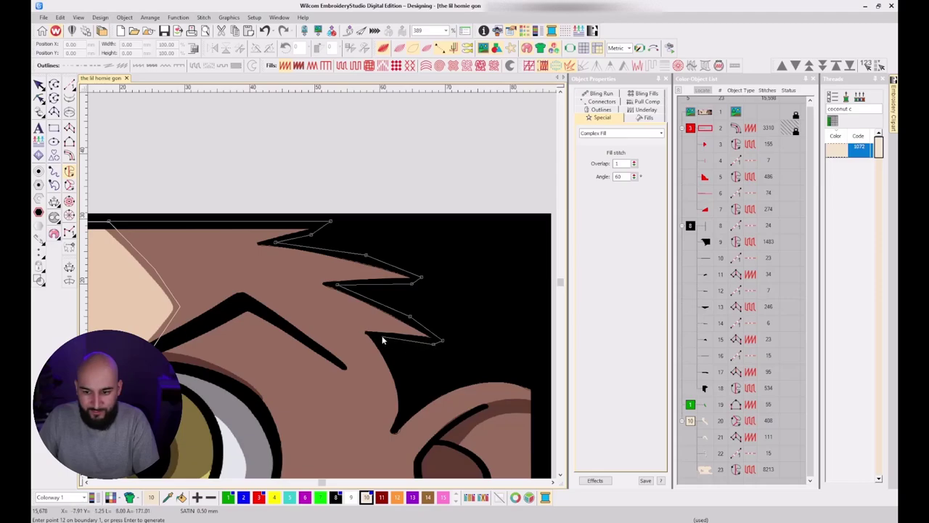
left_click(375, 335)
left_click(396, 363)
left_click(407, 394)
Trace the shaded skin boundary over the right ear, down the side border and along the red corner to the bottom border.
left_click(516, 379)
left_click(436, 335)
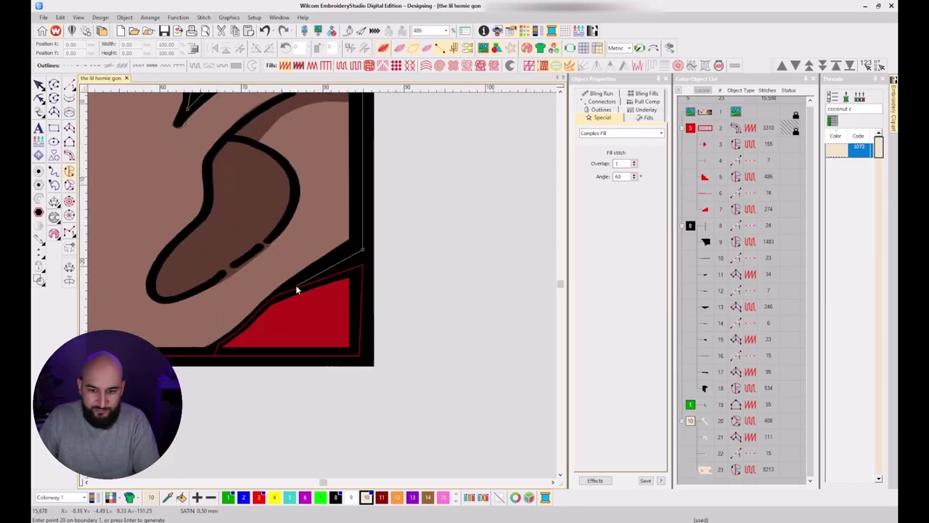
left_click(263, 305)
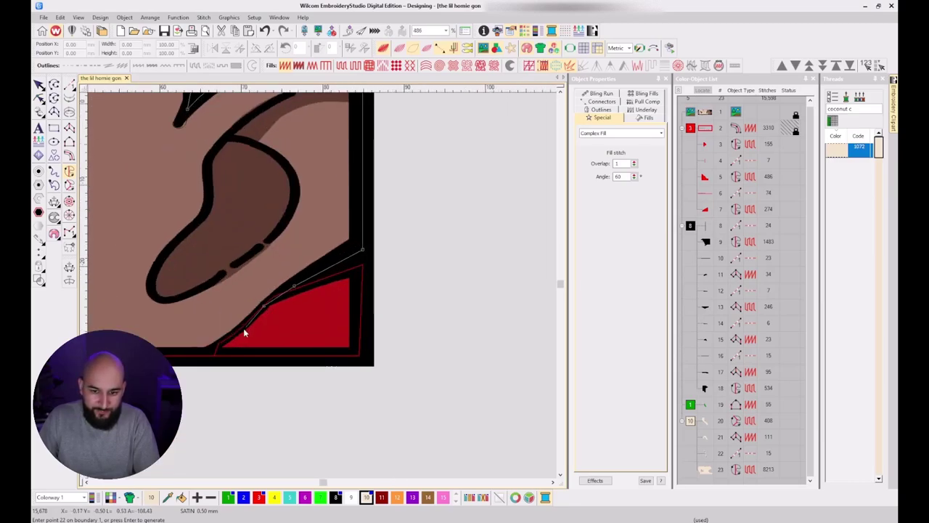
scroll(238, 322, "up", 3)
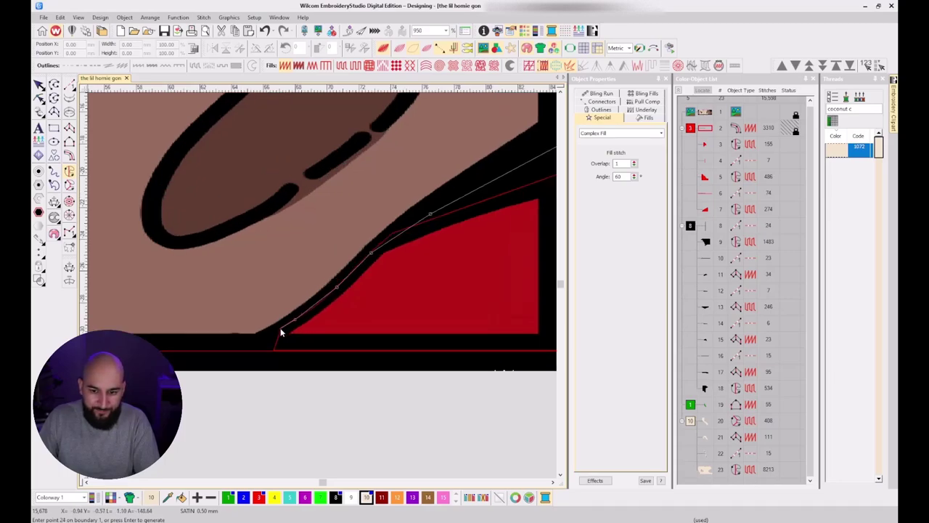
left_click(275, 353)
Run the boundary along the bottom border to the light cheek patch, tracing its rounded end and upper edge with slight overlap.
scroll(275, 353, "down", 3)
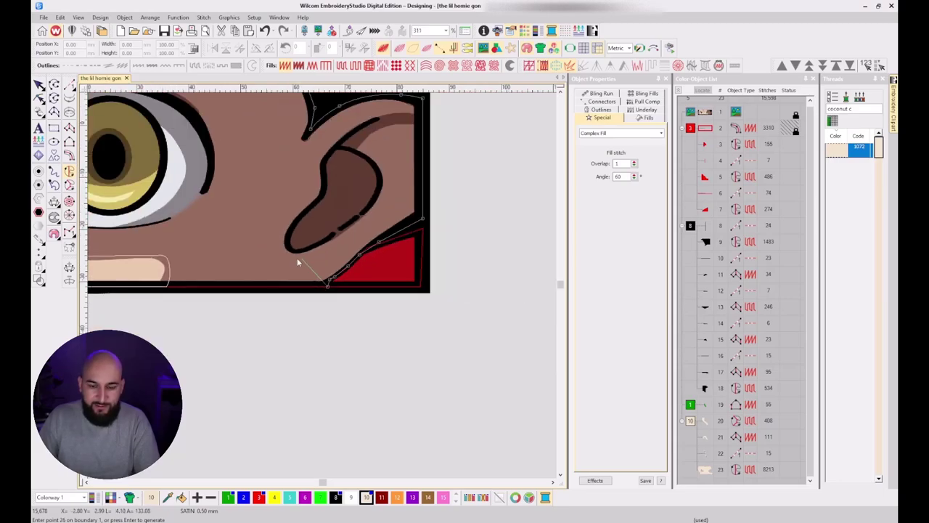
scroll(281, 290, "up", 2)
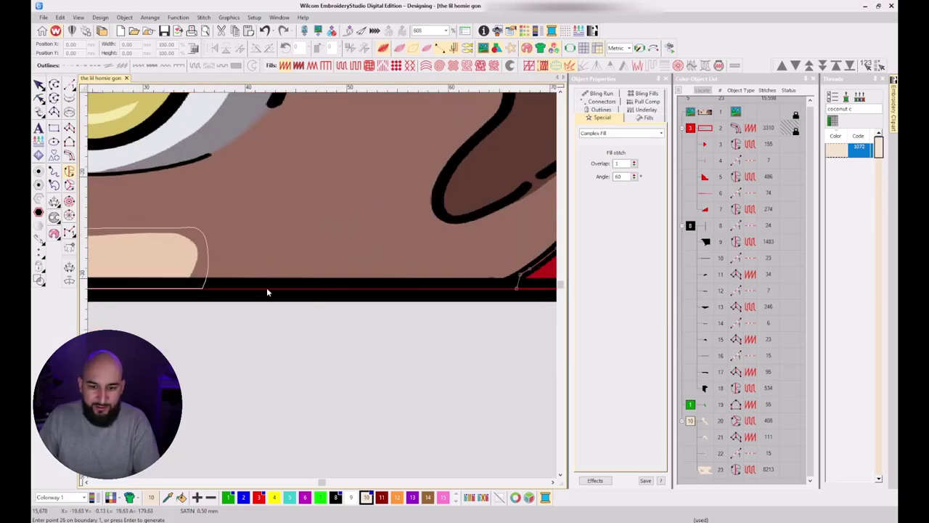
left_click(183, 287)
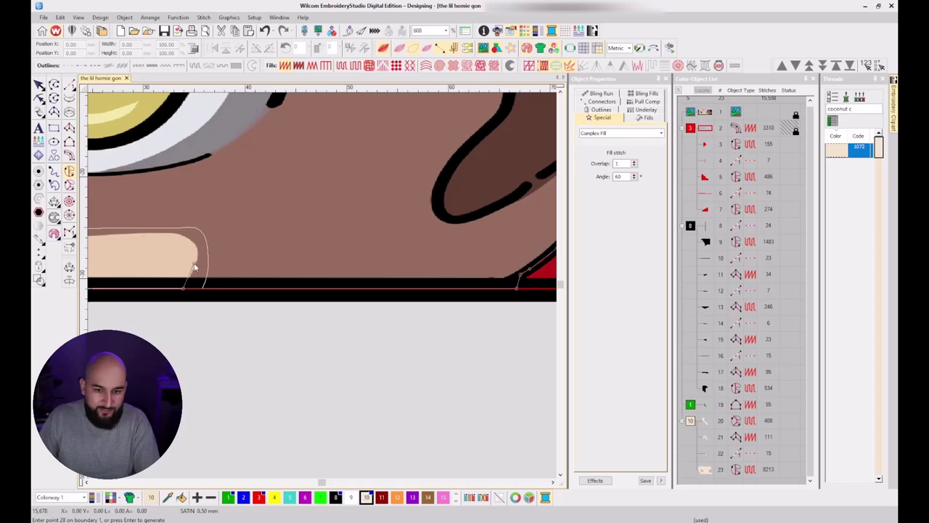
scroll(323, 289, "up", 2)
left_click(322, 284)
left_click(311, 242)
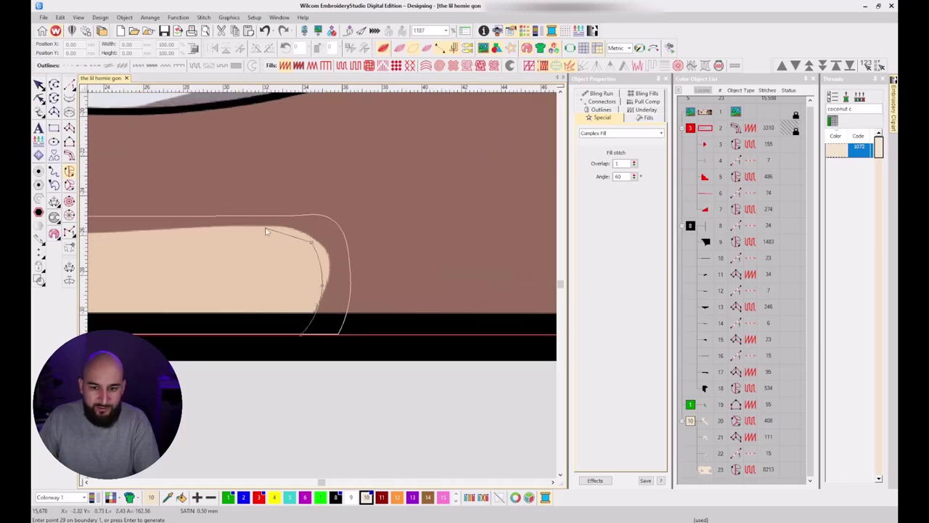
left_click(204, 230)
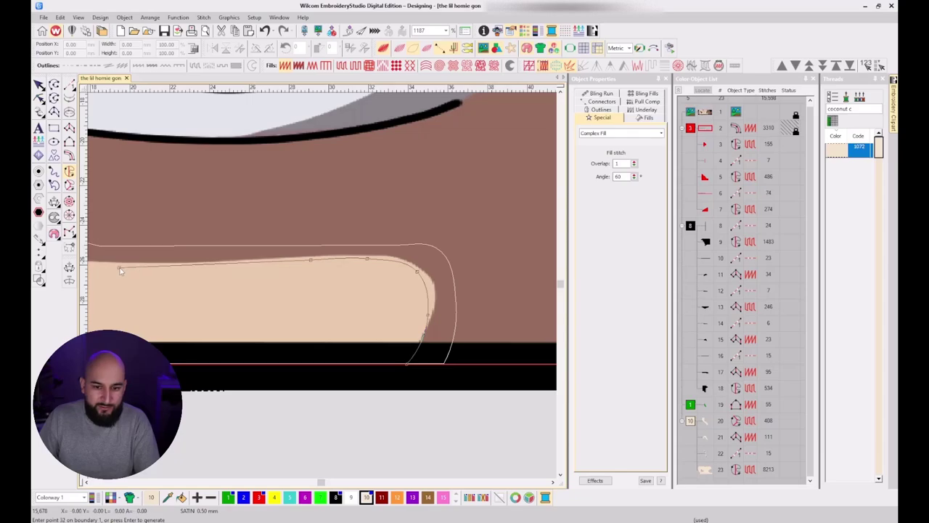
Trace the boundary around the pointed shadow below the eye, from the cheek patch to the start of the lower lash line.
scroll(121, 271, "down", 3)
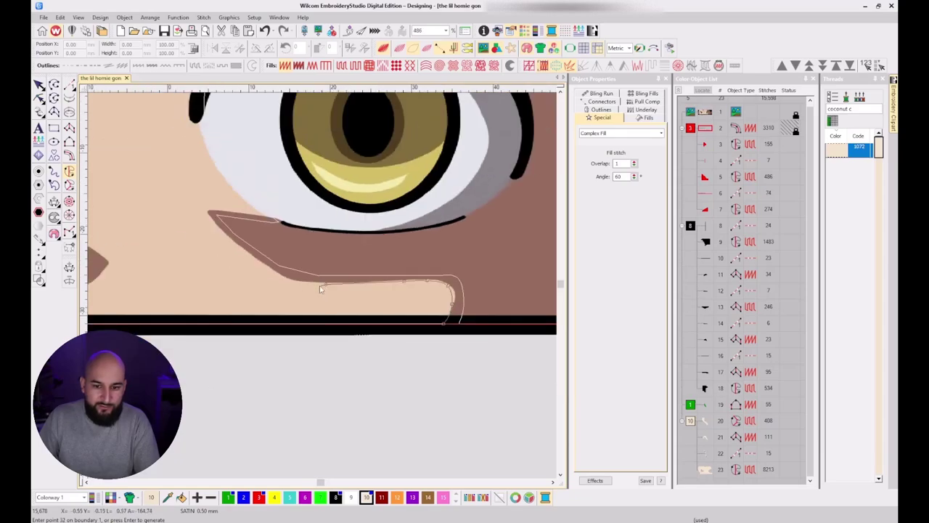
left_click(246, 255)
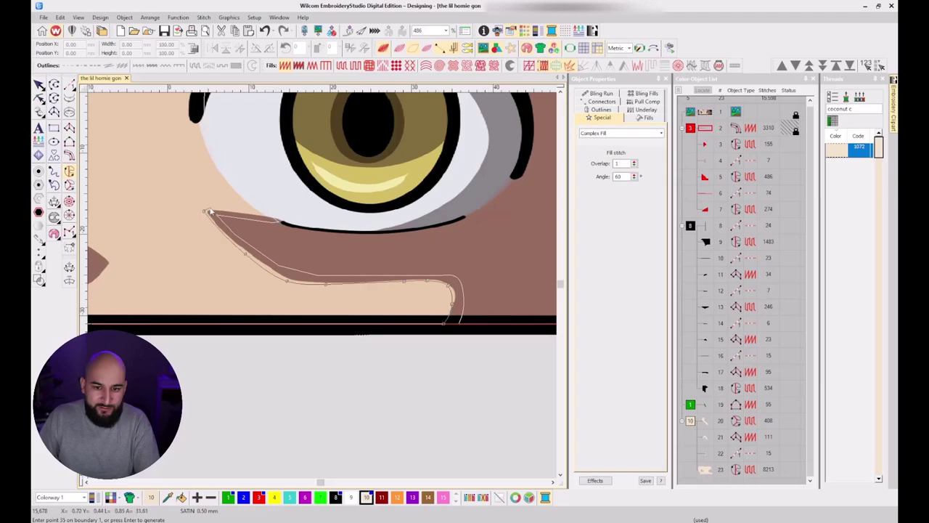
scroll(210, 211, "up", 3)
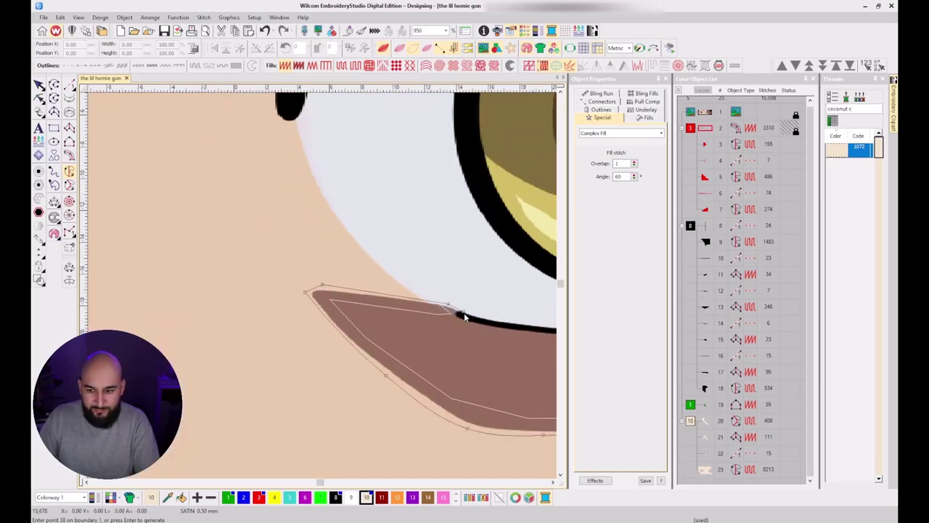
scroll(469, 315, "up", 2)
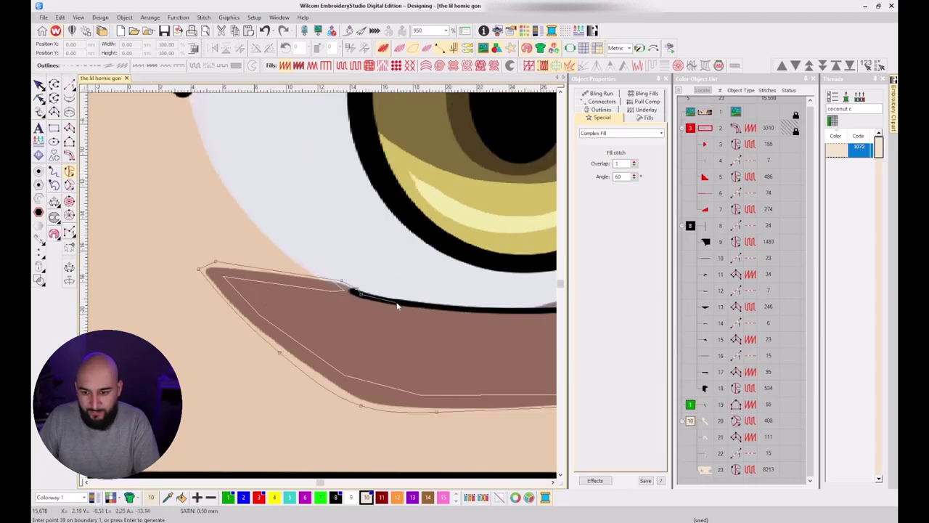
Trace the shaded skin boundary through the middle of the black lower lash line to its outer end.
scroll(395, 305, "up", 3)
left_click(318, 287)
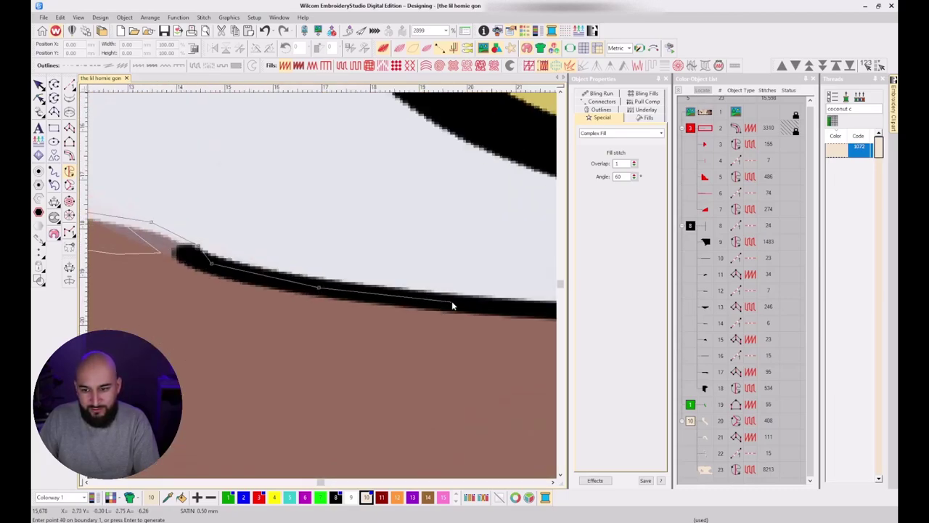
left_click(455, 304)
left_click_drag(455, 303, 349, 295)
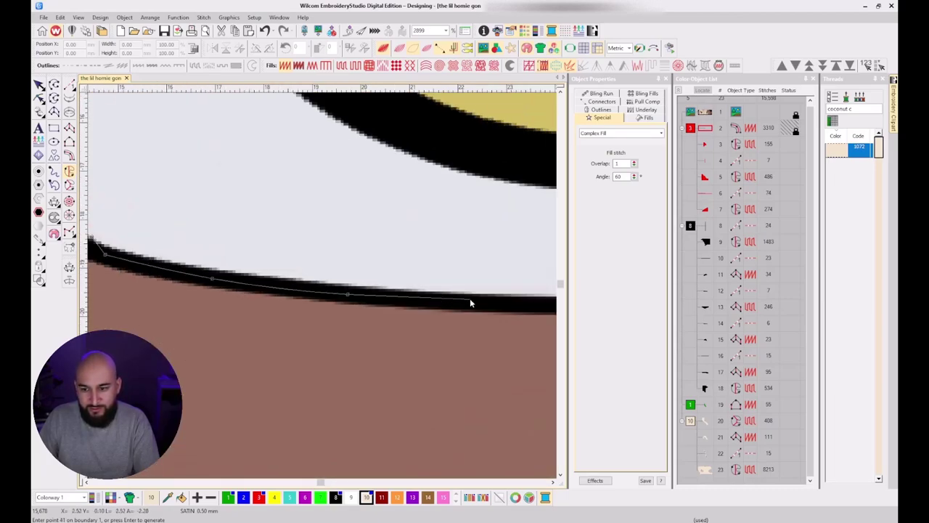
left_click(519, 306)
scroll(519, 306, "down", 2)
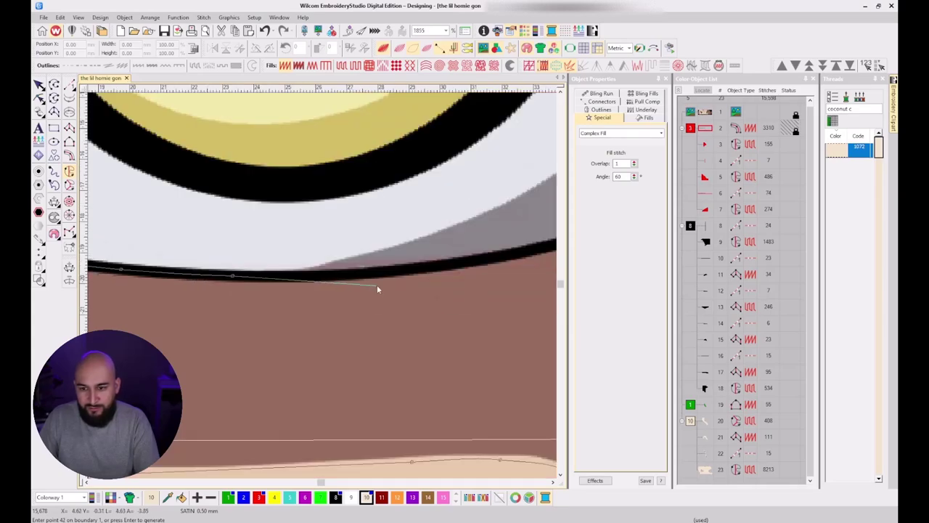
left_click(441, 270)
scroll(443, 267, "down", 2)
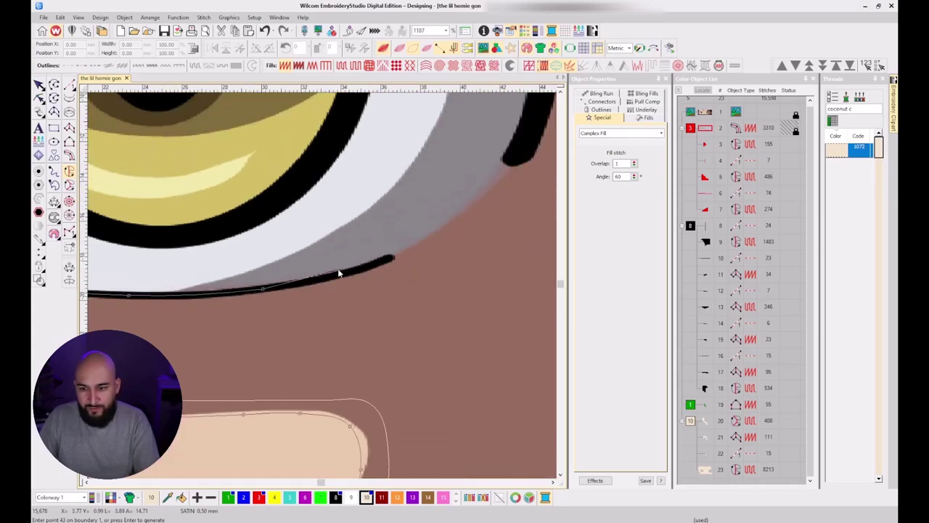
left_click(379, 266)
Trace the boundary around the eye's outer corner and through the upper lash line to where it meets the eyebrow.
left_click(520, 156)
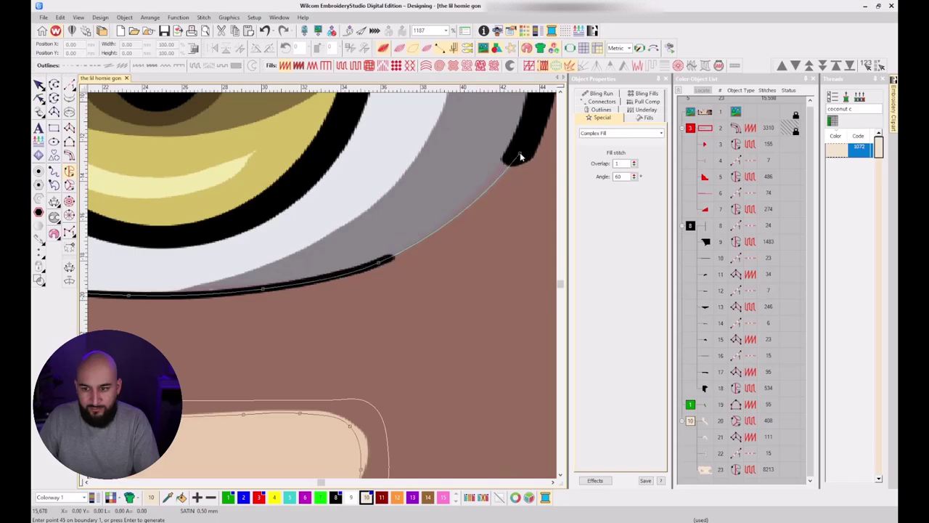
key("BackSpace")
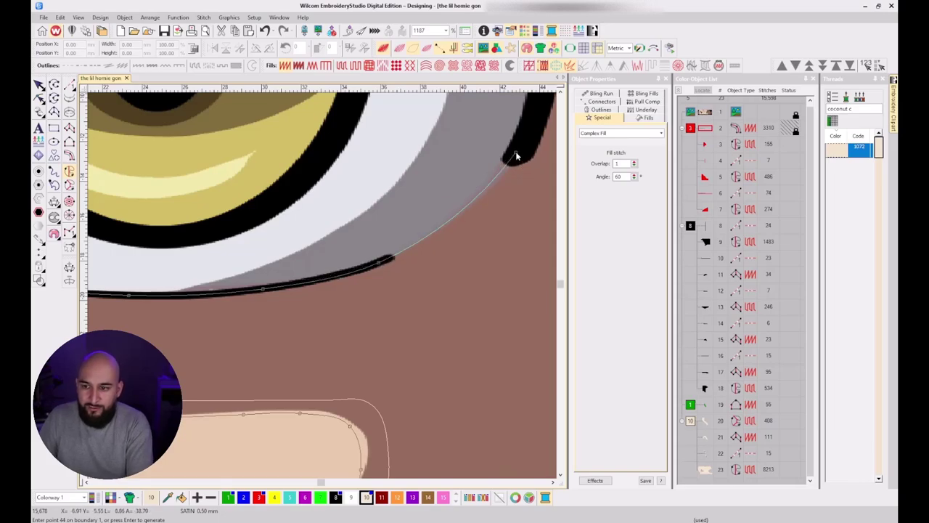
left_click(519, 153)
left_click(438, 167)
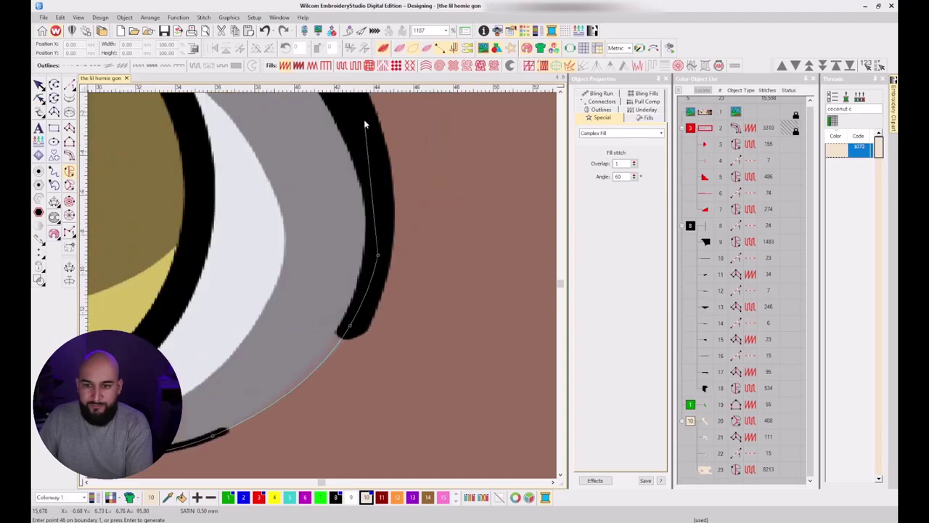
scroll(322, 290, "down", 4)
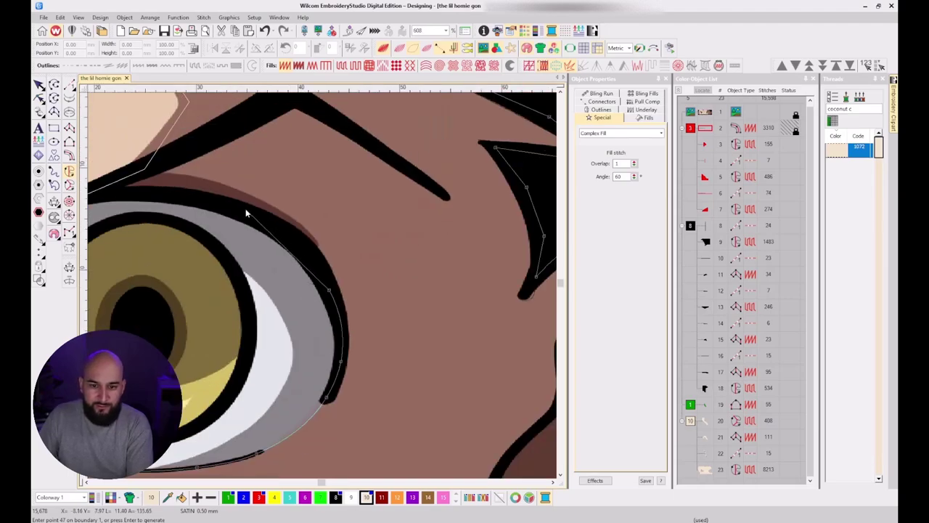
left_click(229, 210)
scroll(229, 210, "up", 3)
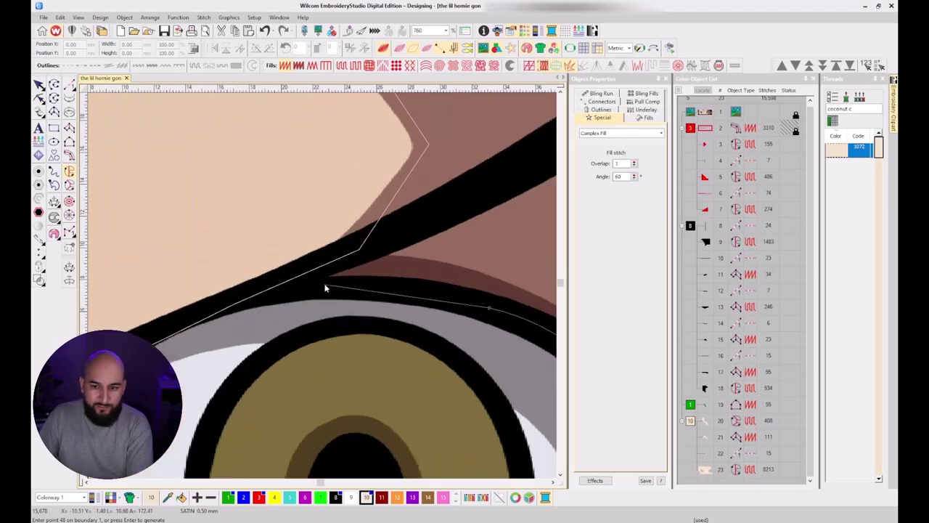
left_click(387, 290)
left_click(262, 290)
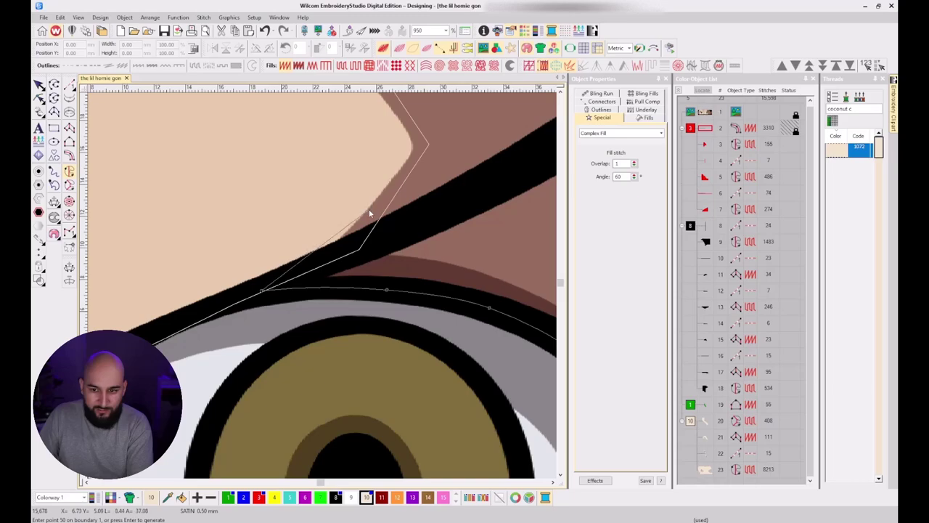
Trace the light skin's edge up the forehead to the top border, close the boundary, and generate the Complex Fill.
left_click(340, 235)
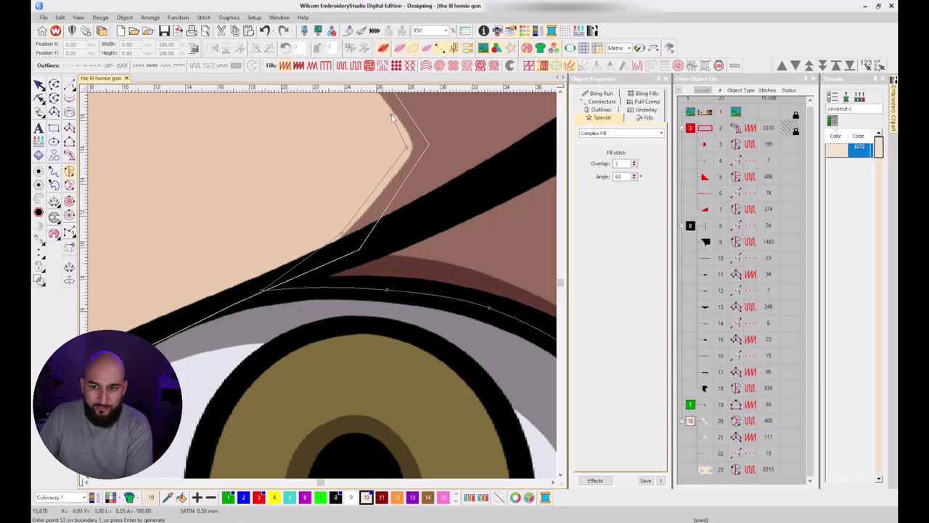
scroll(392, 116, "down", 2)
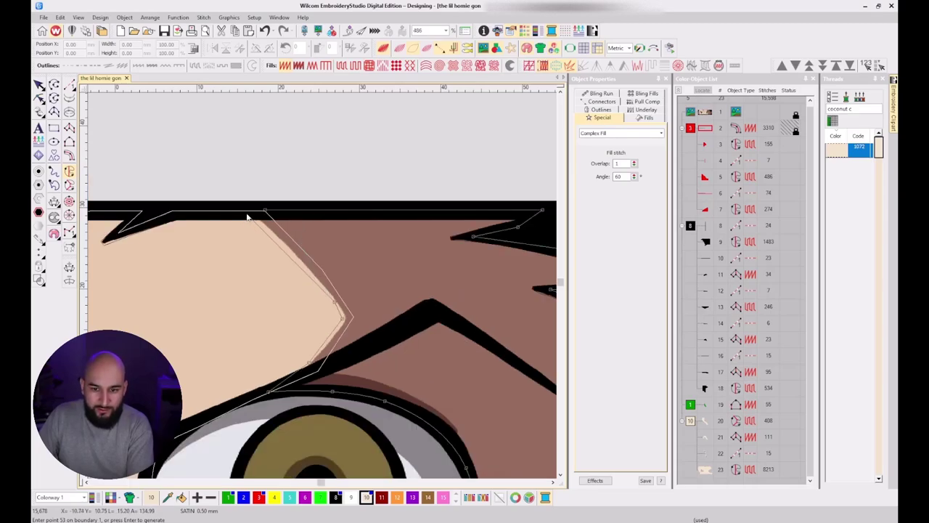
key("Return")
scroll(324, 289, "down", 2)
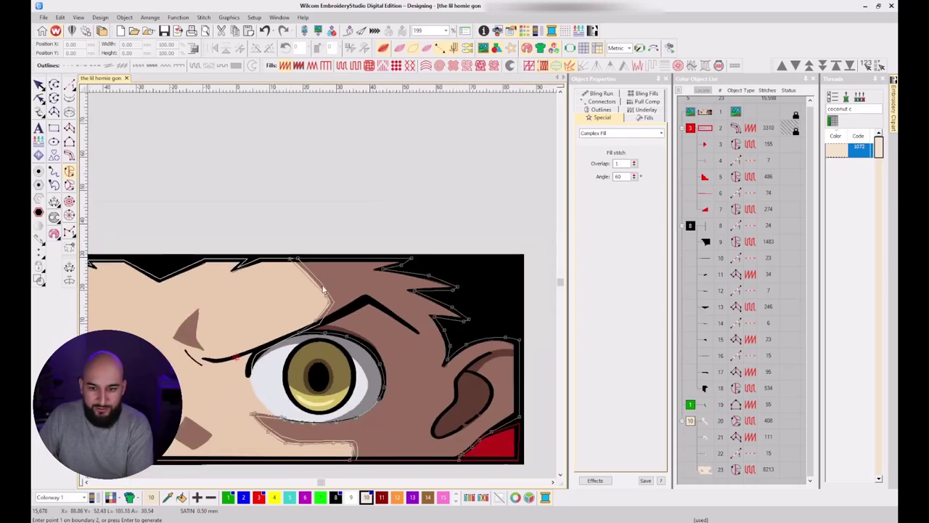
key("Return")
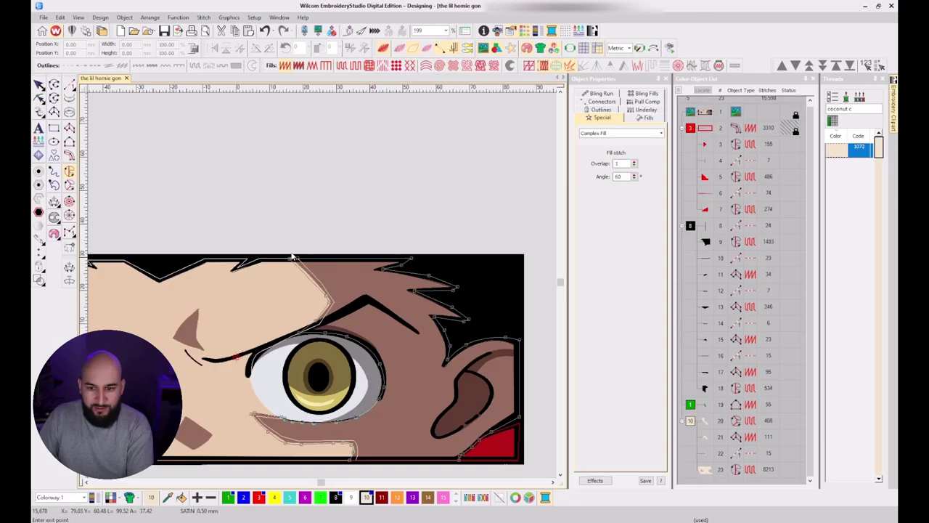
key("Return")
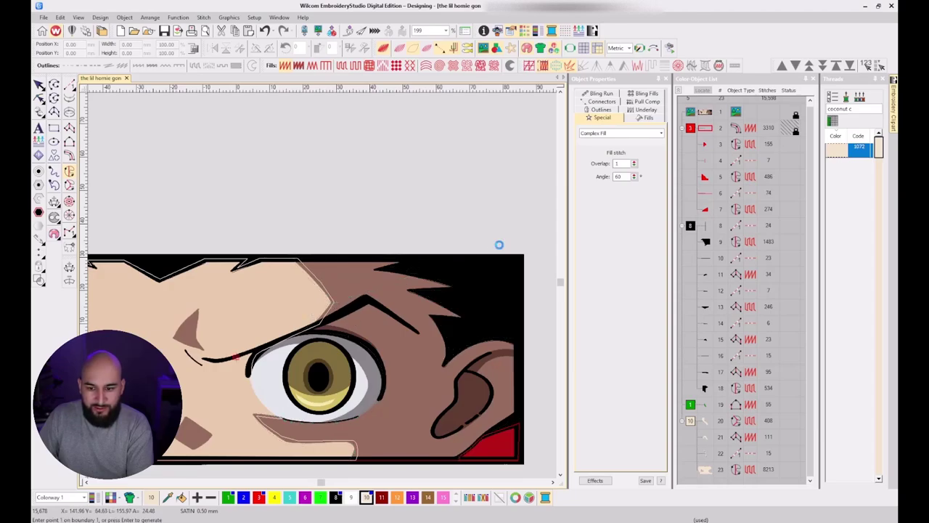
Change the new shaded skin object to a Tatami fill and assign it color 11.
left_click(708, 473)
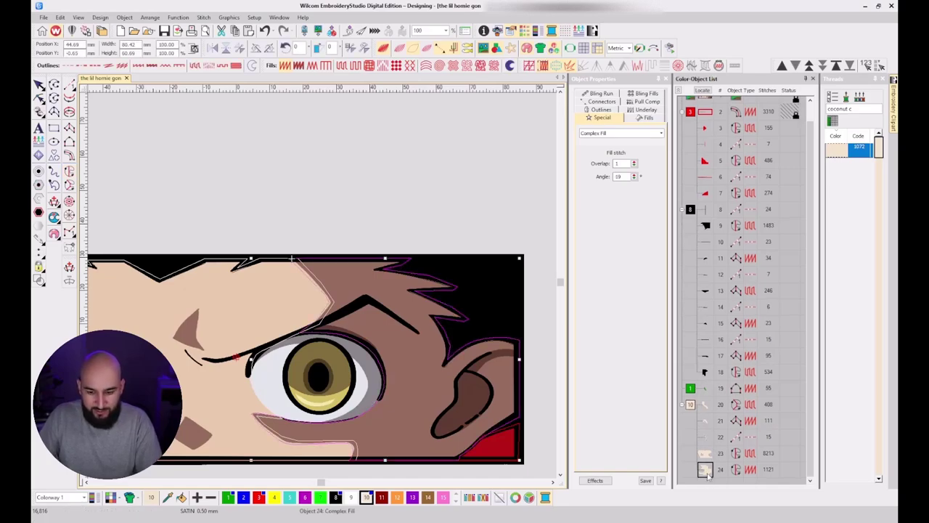
key("shift+m")
left_click(381, 498)
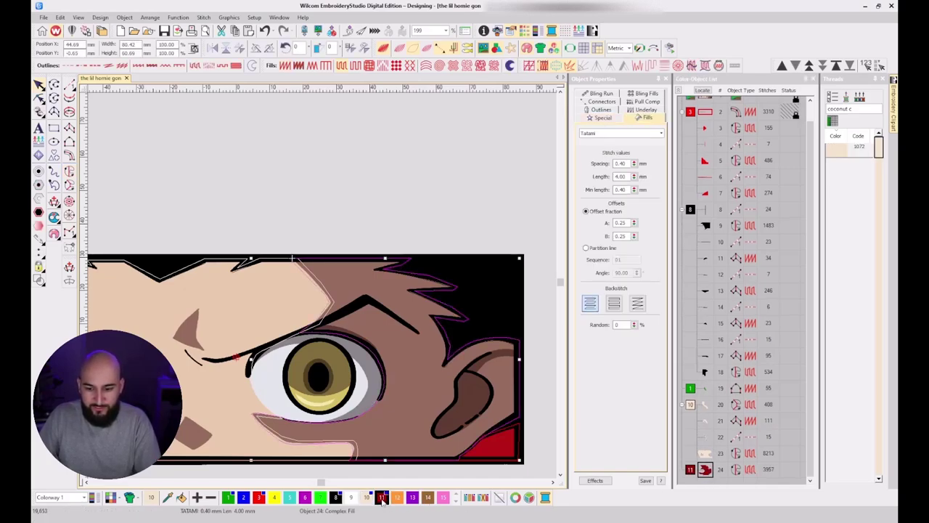
Find the loofah thread and apply thread code 1127 to color 11 of the shaded skin.
triple_click(854, 109)
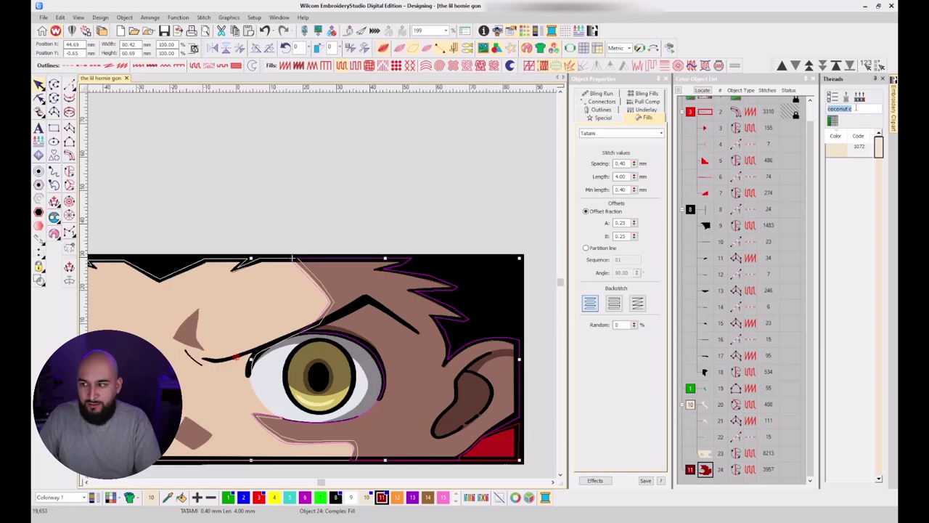
type("loofah")
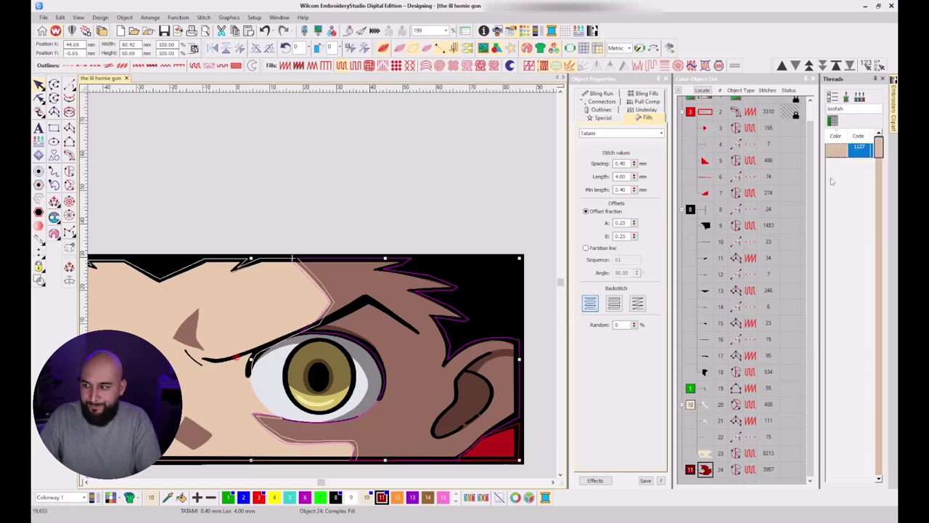
double_click(840, 154)
Deselect the shaded skin and compare its stitches with the artwork by switching the stitch and artwork displays.
left_click(438, 175)
key("t")
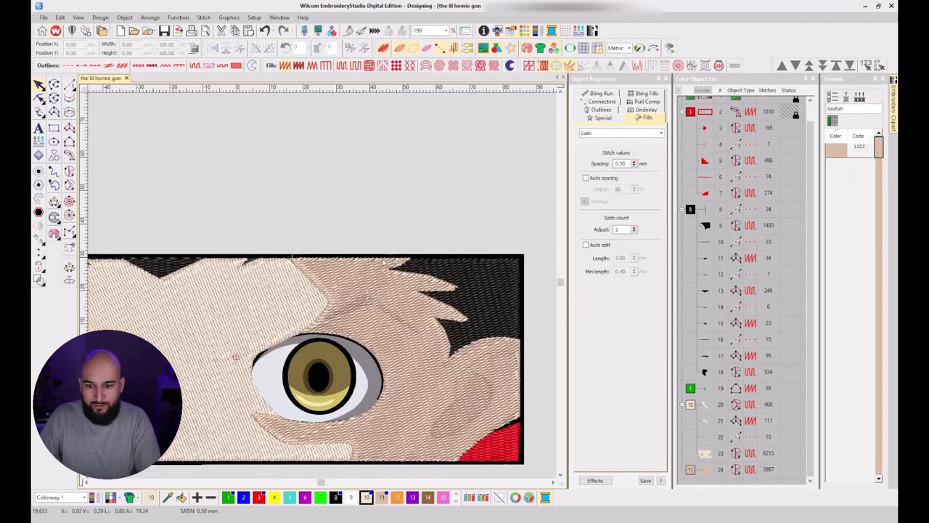
key("d")
key("d")
key("d")
key("d")
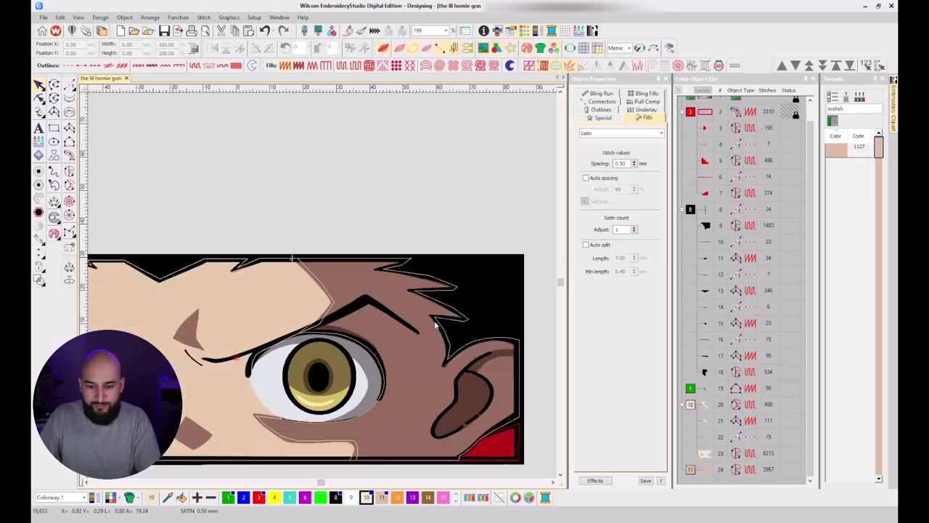
Find the light brown thread, try thread code 1126 on color 10, and undo that assignment.
left_click_drag(844, 109, 733, 112)
double_click(834, 109)
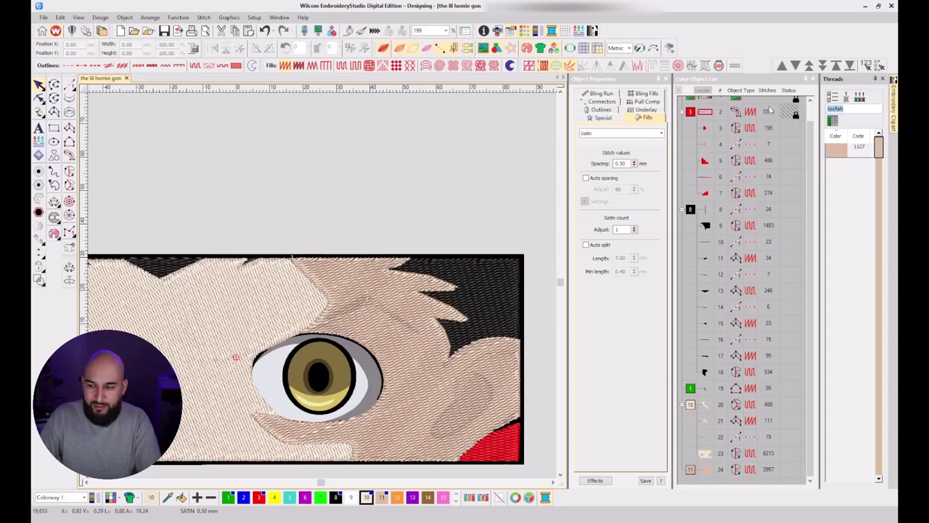
type("light brown")
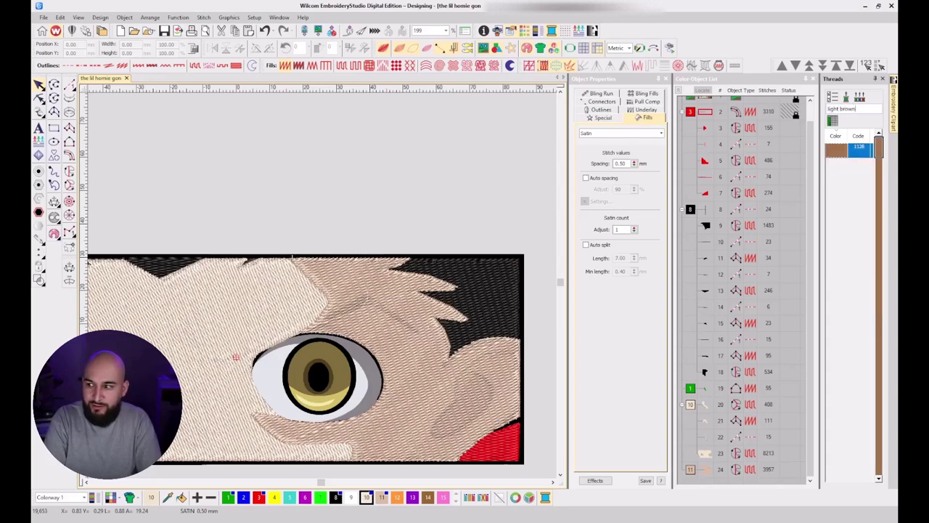
left_click(842, 150)
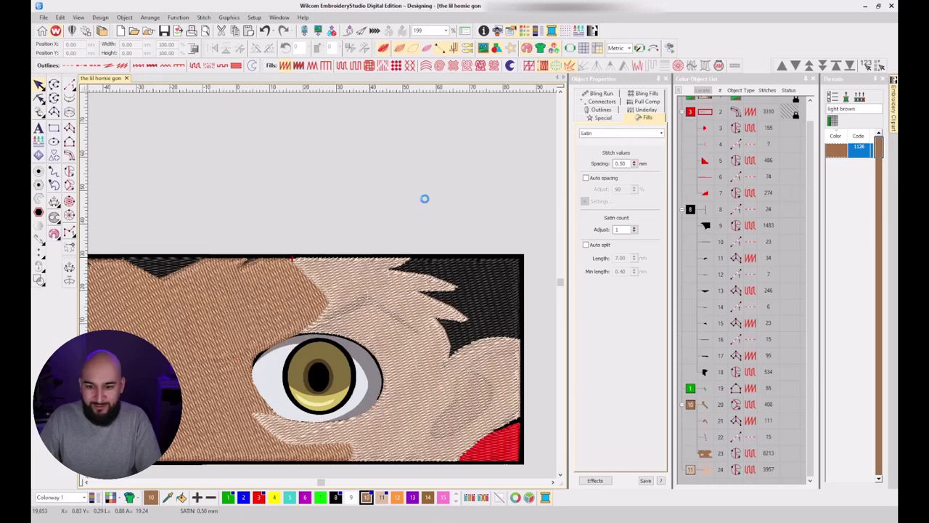
key("ctrl+z")
Apply light brown thread 1126 to color 11 of the shaded skin.
left_click(381, 498)
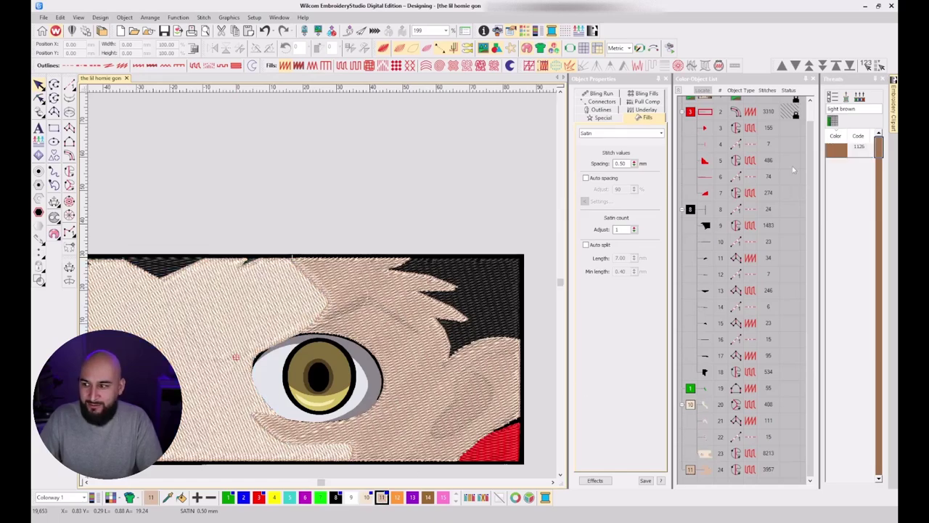
left_click(842, 150)
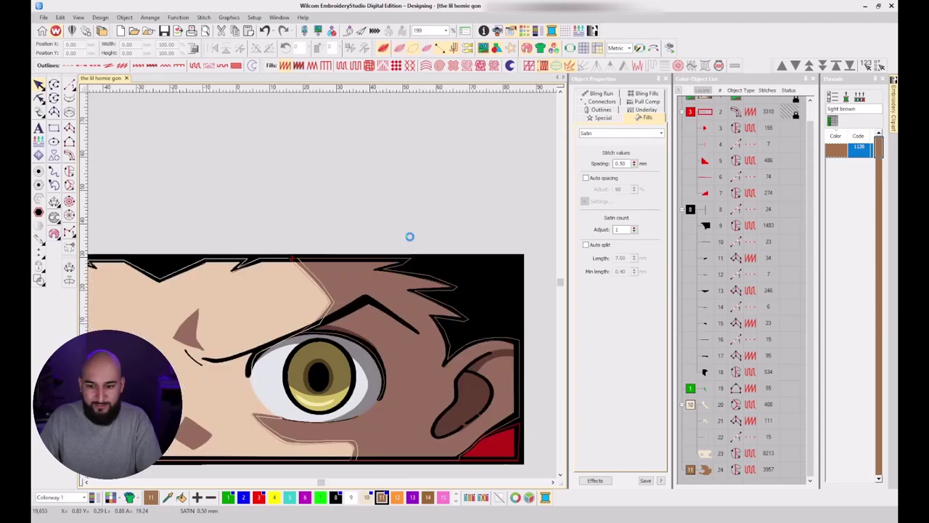
scroll(319, 294, "down", 5)
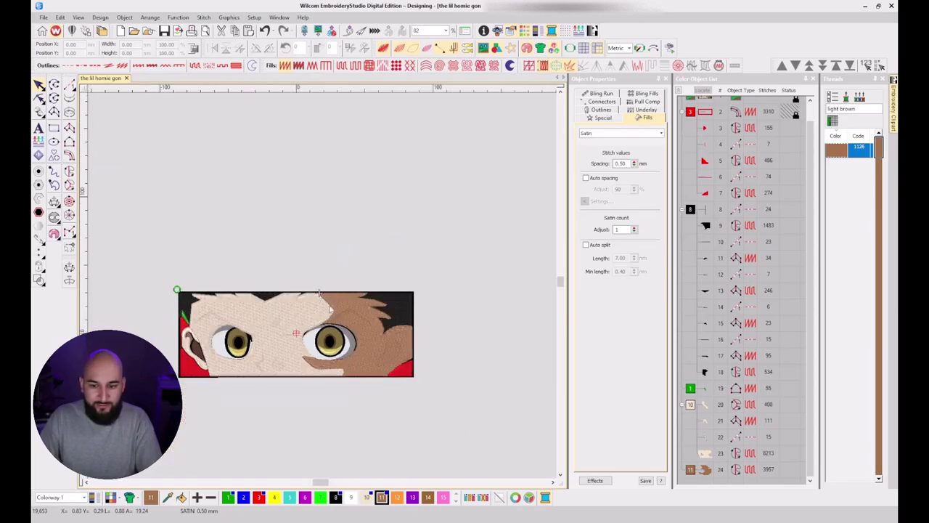
scroll(329, 308, "up", 4)
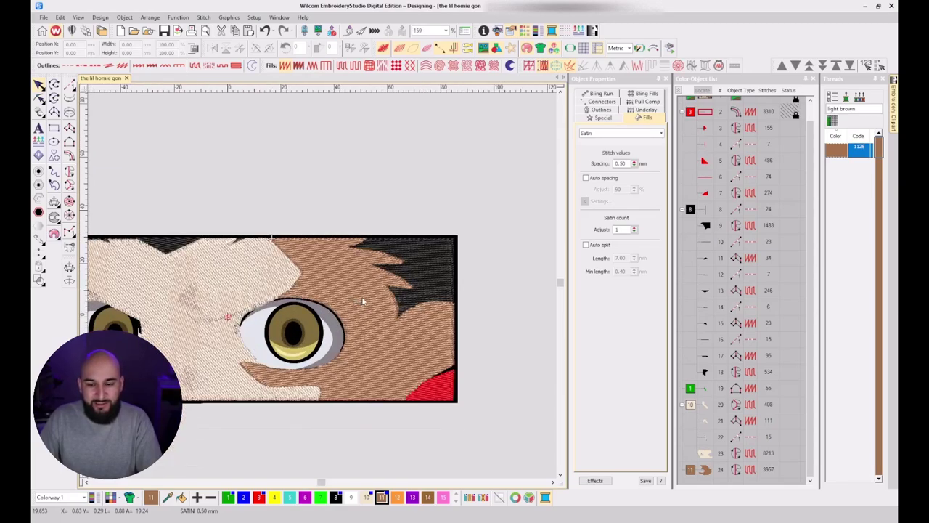
Compare the light brown shaded skin with the original artwork by switching the stitch display.
key("s")
key("s")
key("s")
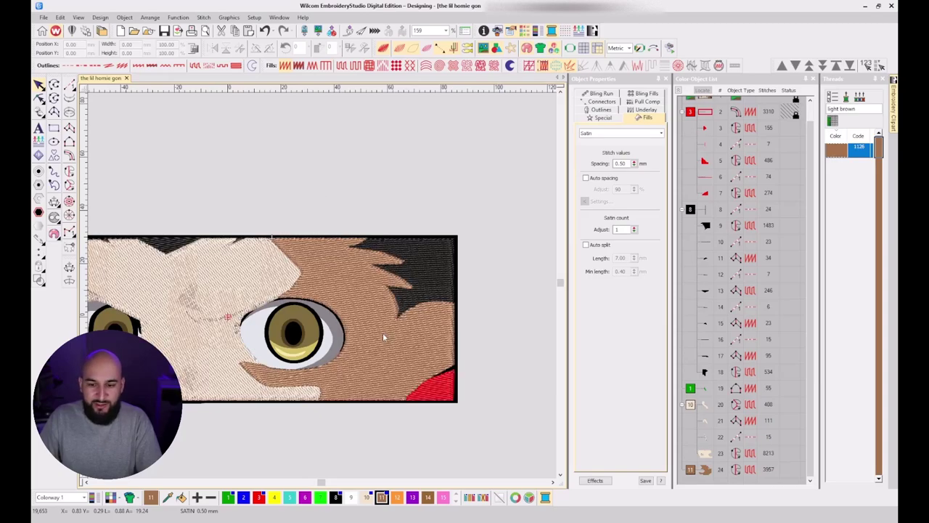
key("s")
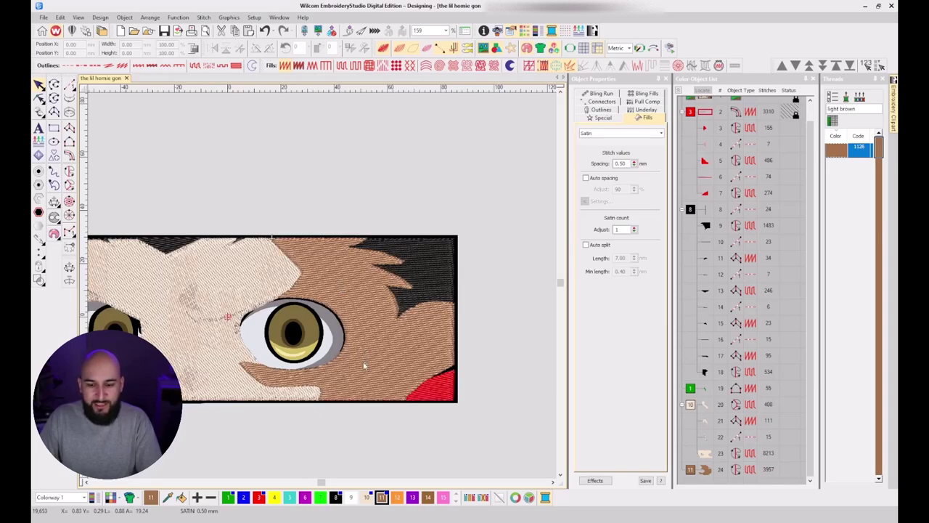
scroll(364, 365, "down", 3)
key("s")
key("s")
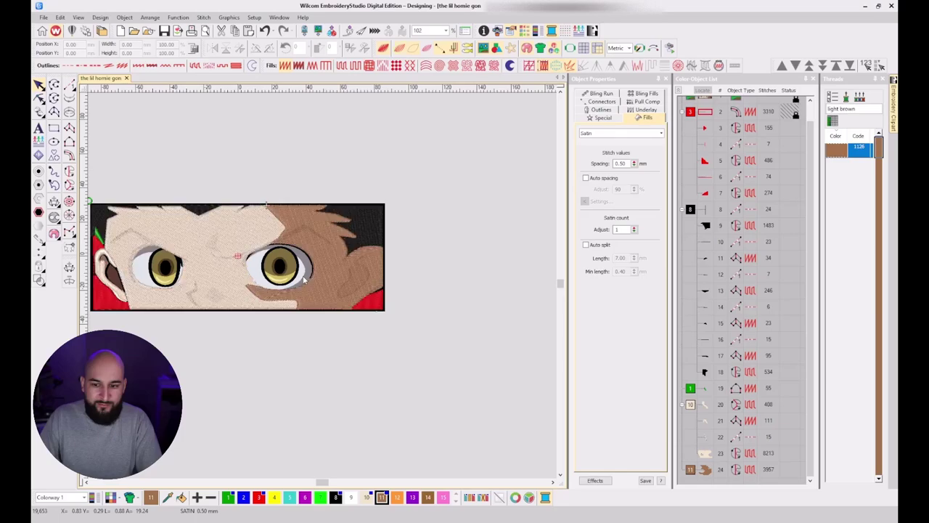
key("s")
key("s")
key("s")
key("s")
Select the shaded skin, find the loofah thread, and reapply thread code 1127 to color 11.
left_click(357, 292)
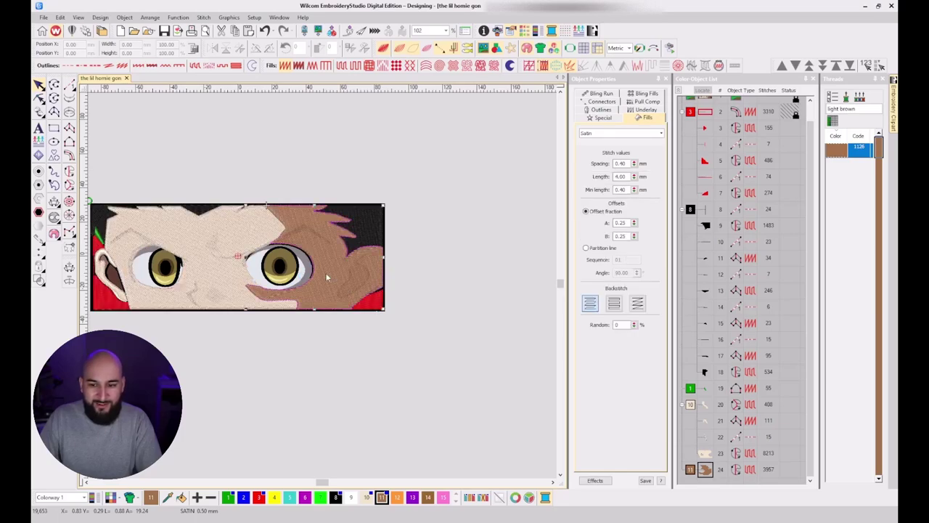
key("ctrl+a")
type("loofah")
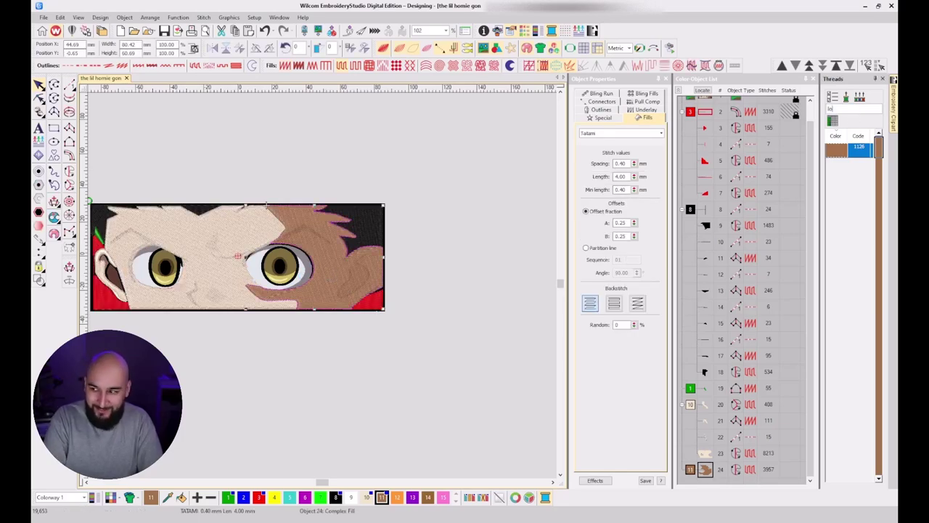
key("Return")
double_click(847, 151)
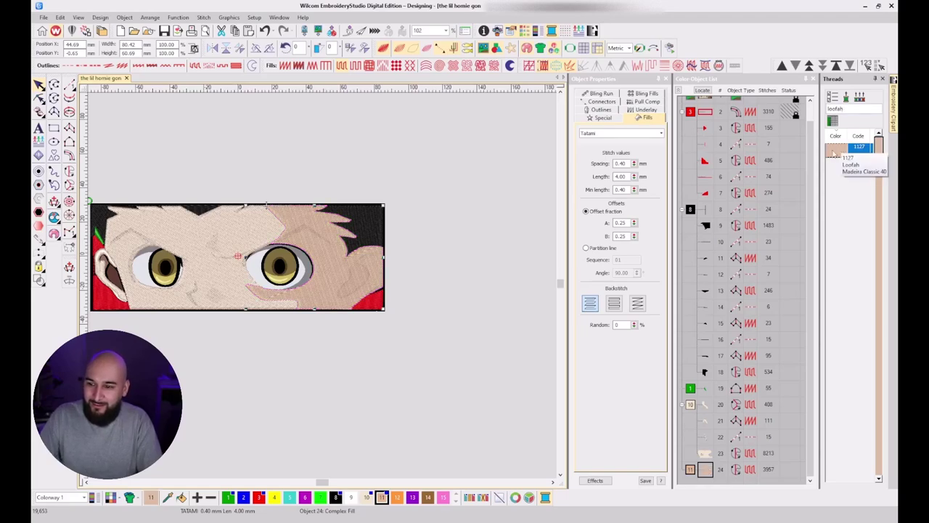
Deselect the shaded skin and compare its loofah stitches with the artwork, both close up and across the whole design.
left_click(365, 160)
scroll(285, 254, "up", 3)
key("s")
key("s")
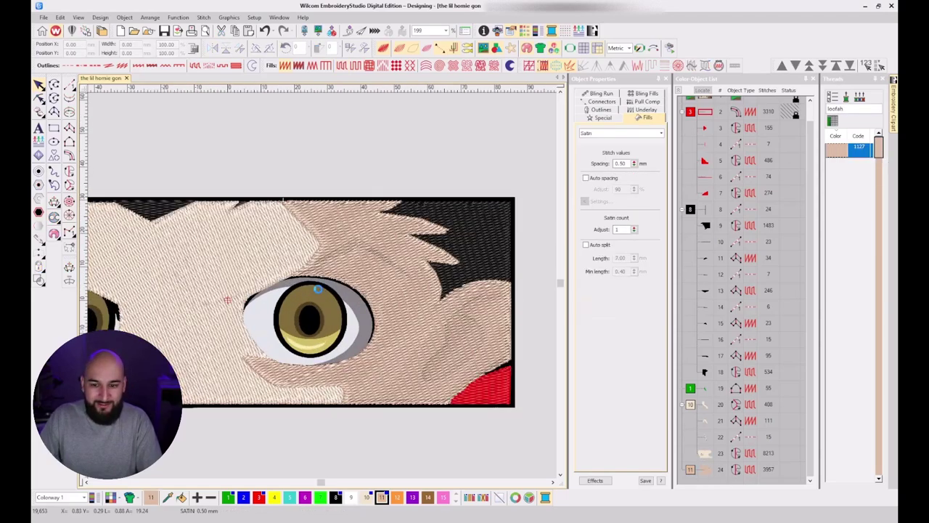
key("s")
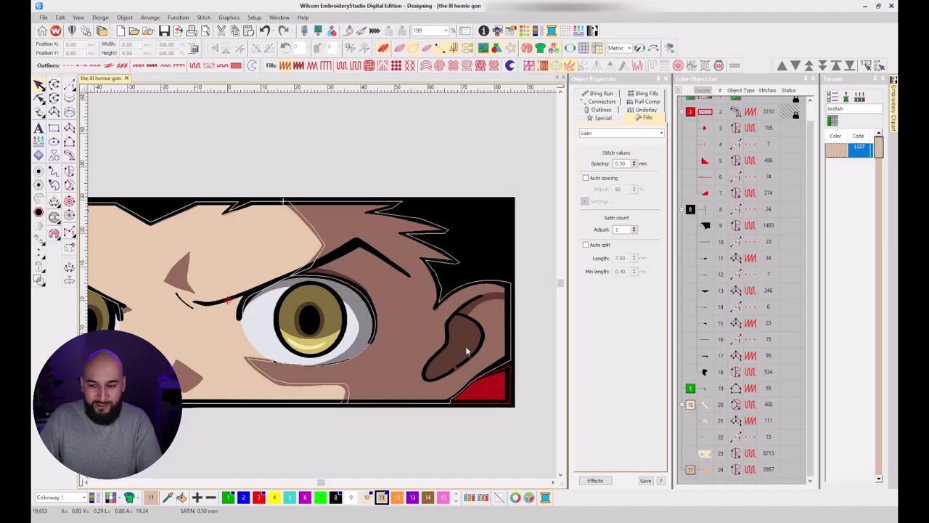
scroll(454, 265, "down", 2)
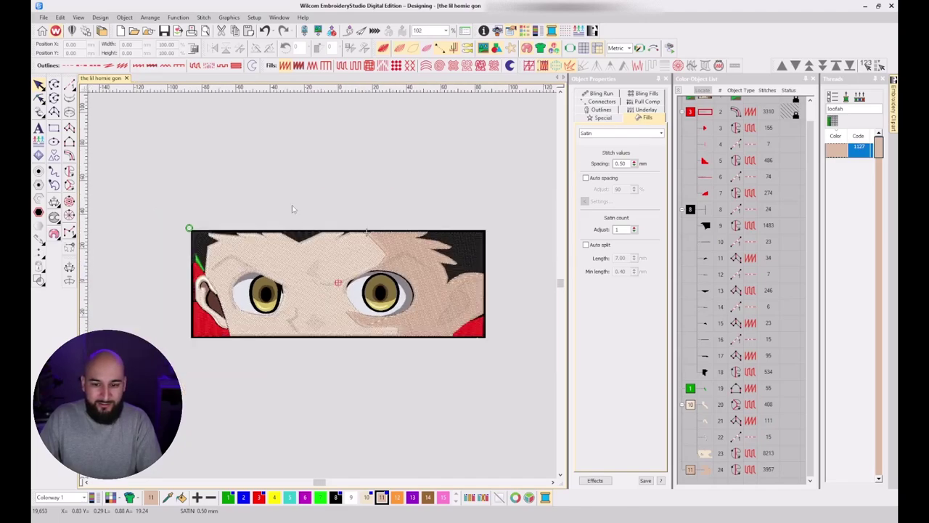
key("d")
key("d")
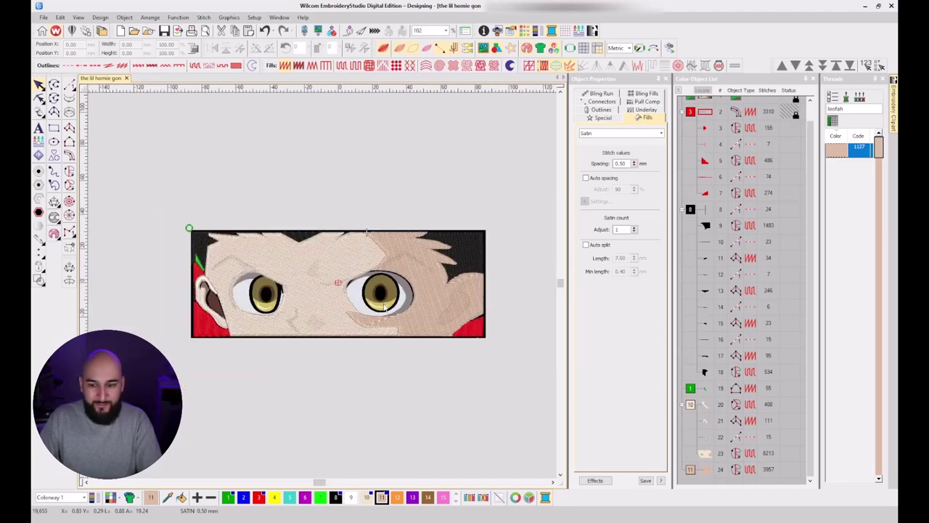
key("s")
key("s")
key("s")
scroll(383, 303, "up", 2)
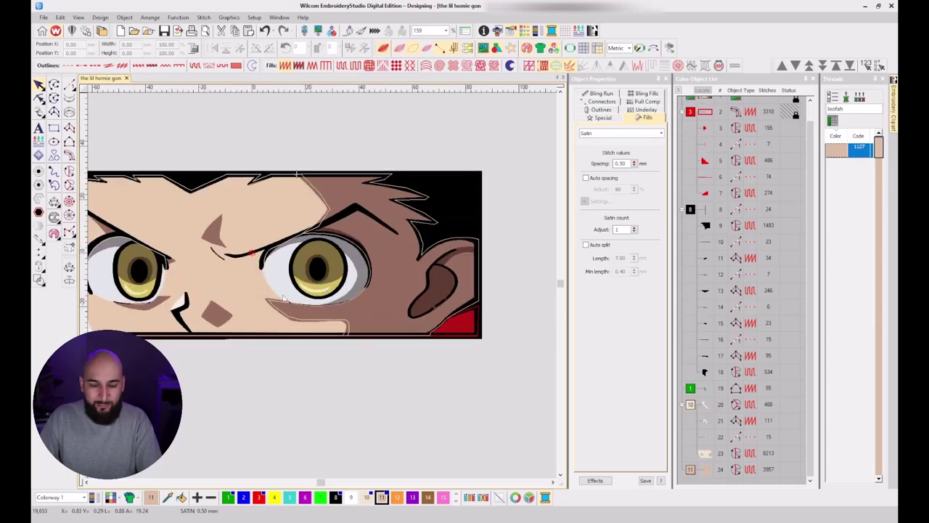
key("s")
key("s")
key("s")
key("s")
key("s")
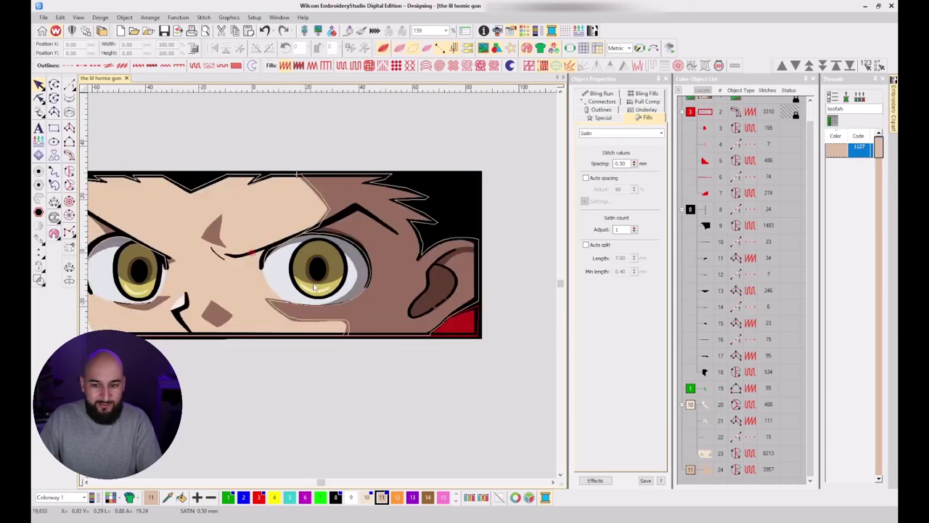
left_click(703, 470)
left_click(294, 343)
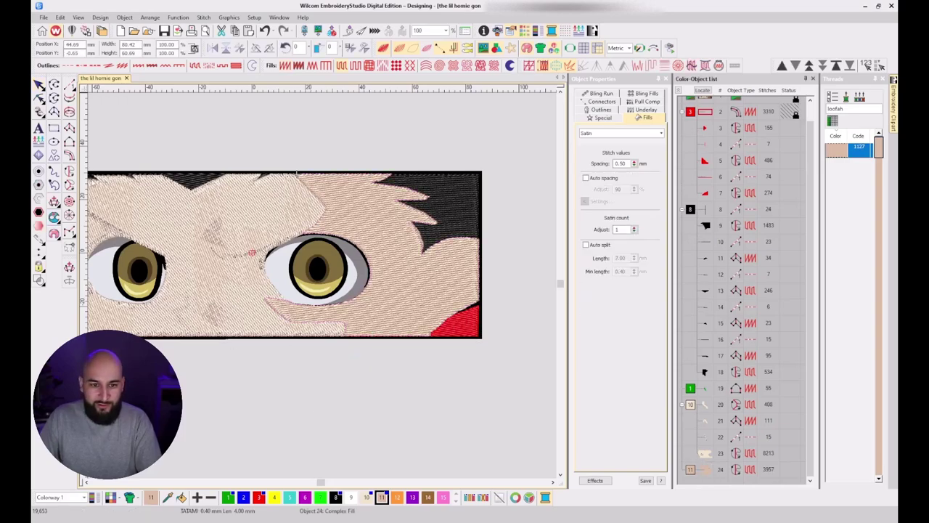
Trace the boundary of the diamond-shaped shadow beside the nose as a Complex Fill in color 11.
key("a")
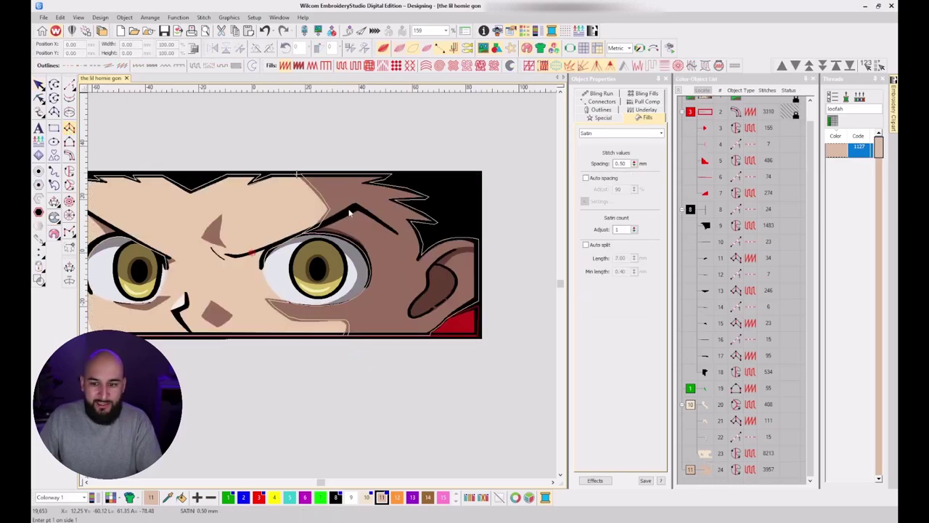
key("s")
key("s")
scroll(224, 314, "up", 4)
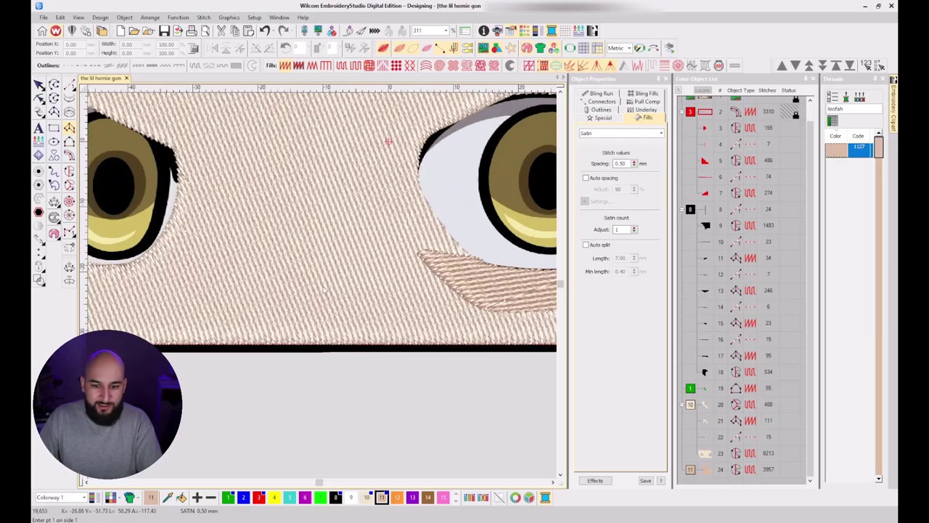
key("s")
scroll(294, 266, "up", 3)
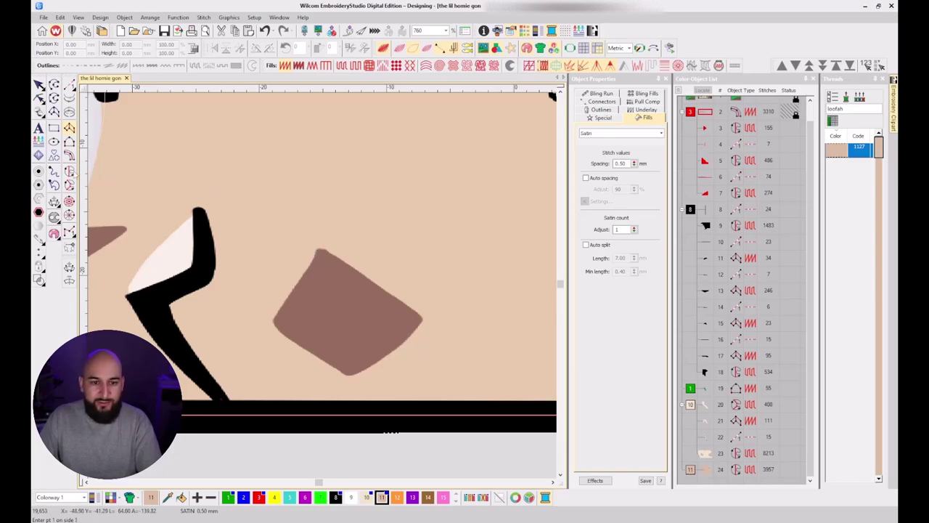
left_click(69, 171)
left_click(322, 250)
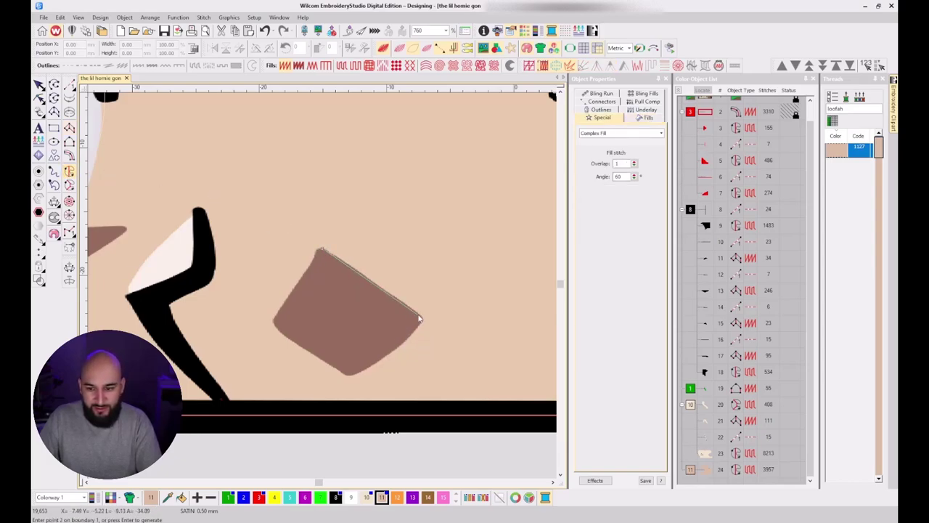
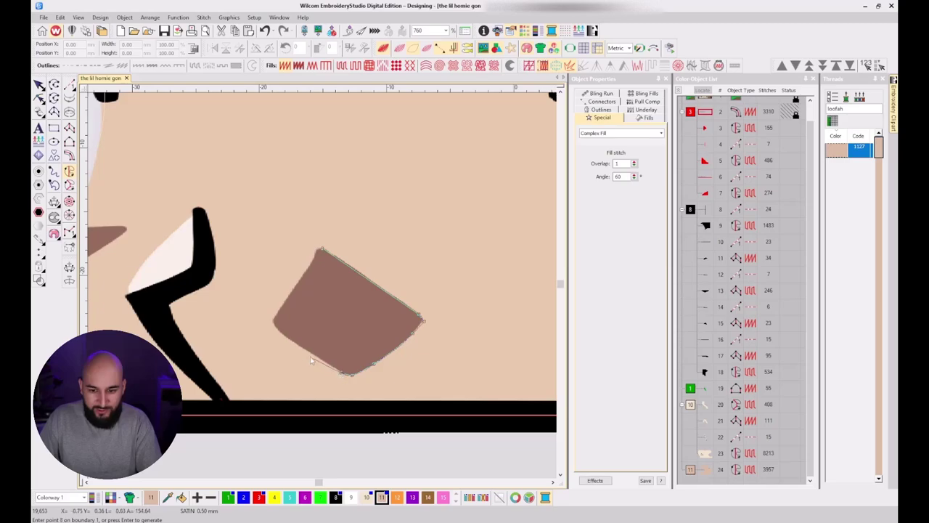
left_click(274, 324)
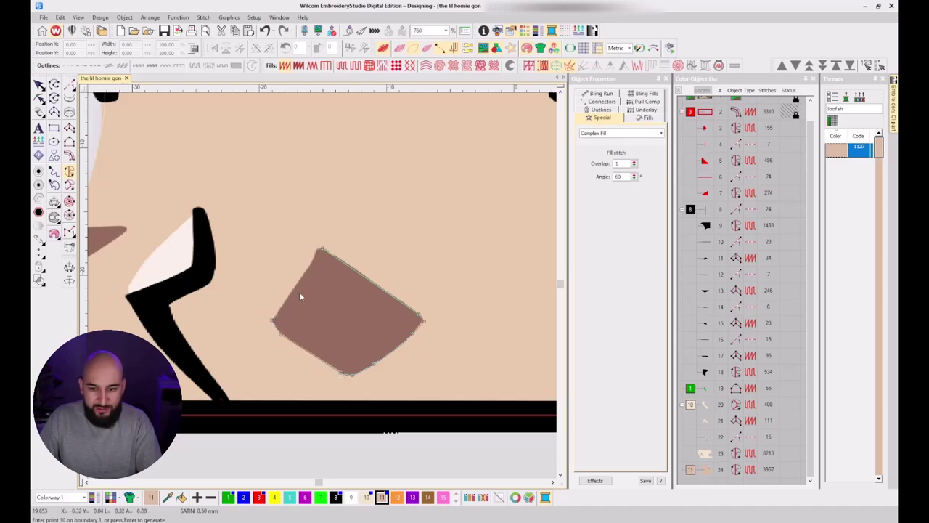
left_click(299, 278)
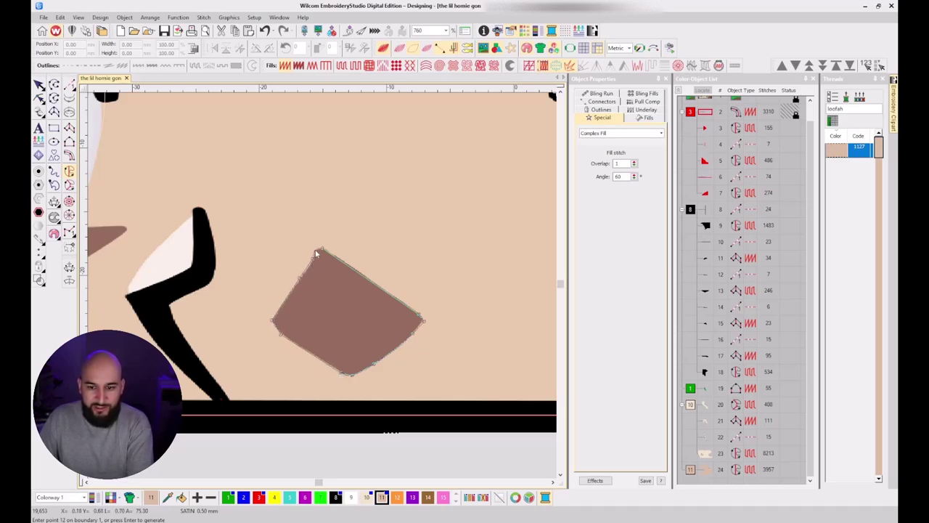
Close the diamond-shaped boundary and generate its fill with a diagonal stitch angle of about 48°.
key("Return")
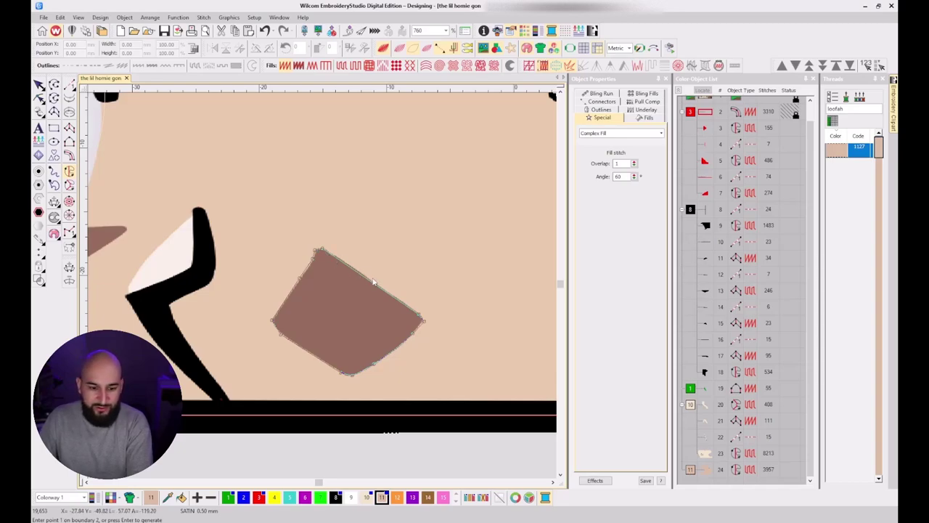
key("Return")
left_click(433, 321)
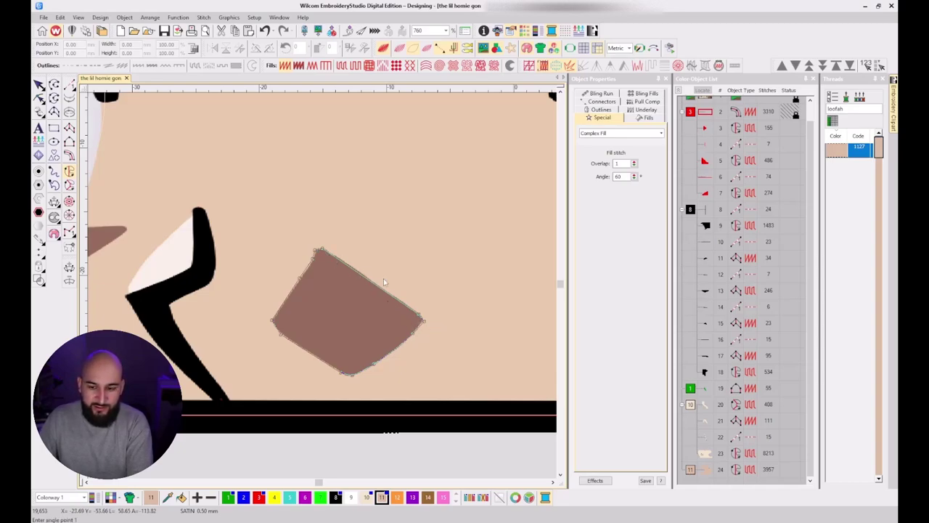
left_click(378, 265)
left_click(283, 375)
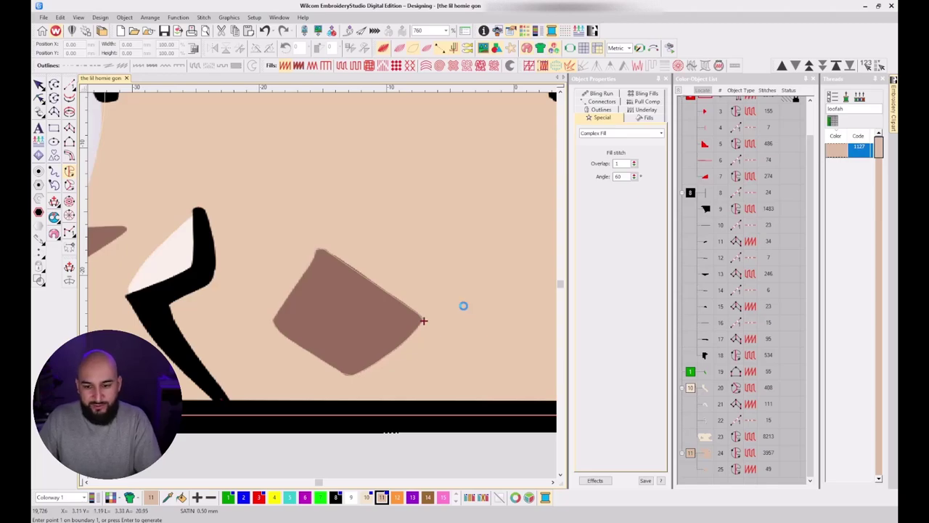
Change the new diamond-shaped shadow beside the nose to a Tatami fill.
key("s")
key("d")
scroll(427, 298, "down", 3)
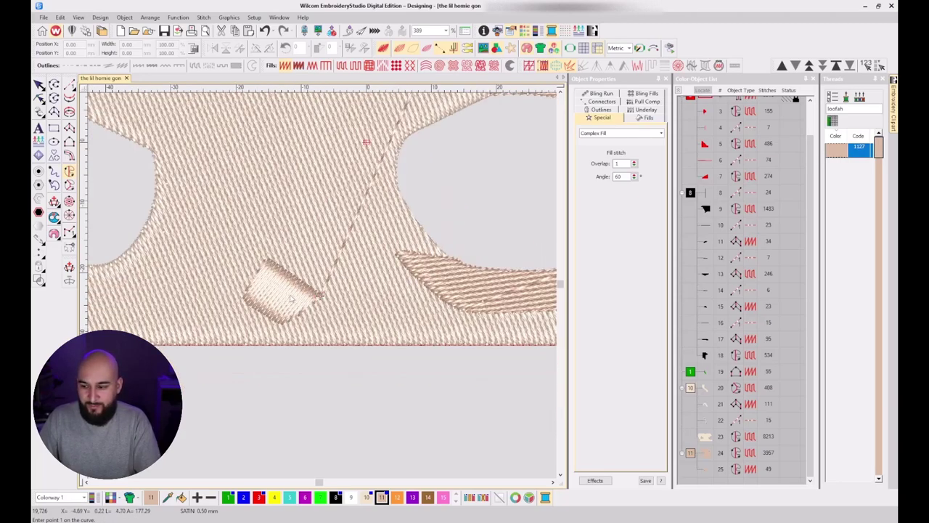
key("Escape")
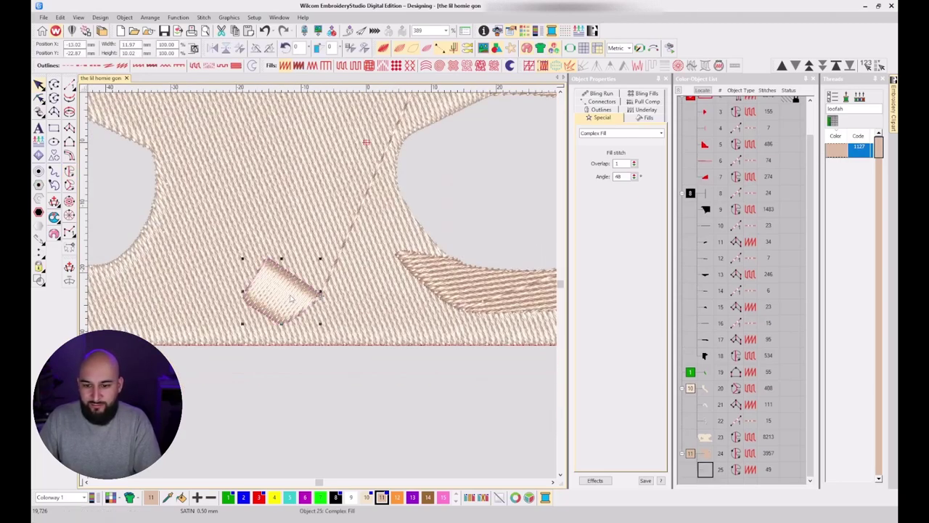
key("shift+m")
key("d")
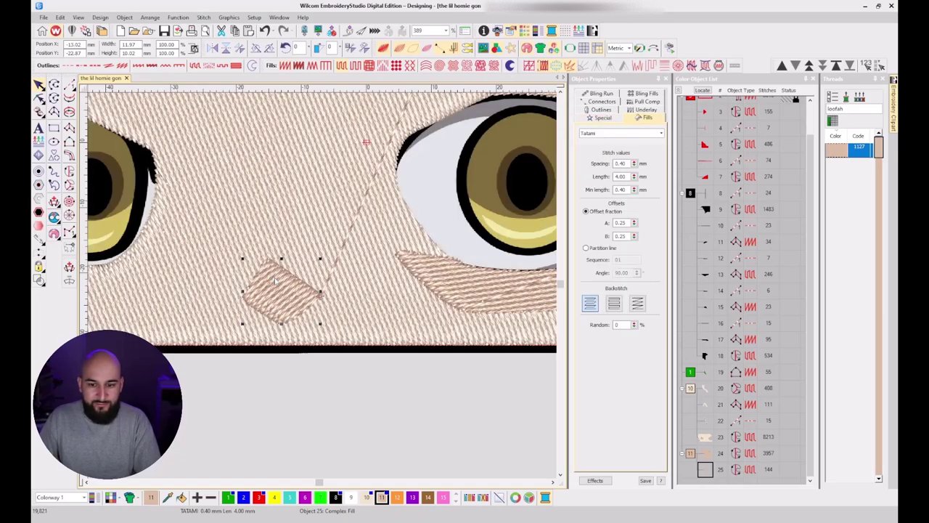
Begin a Column A satin shape in color 11 on the shadow beneath the left eye, placing point pairs from its inner tip.
scroll(323, 289, "down", 2)
key("s")
key("s")
key("s")
scroll(148, 263, "up", 2)
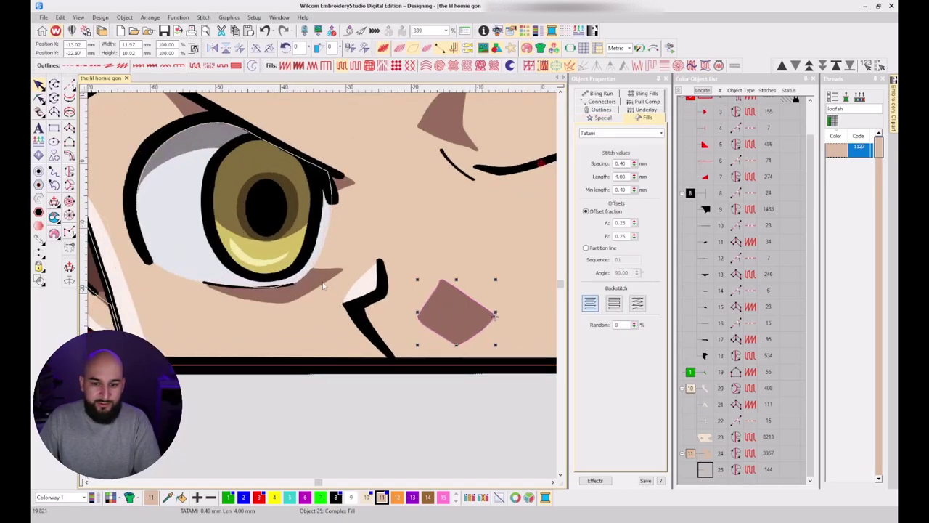
left_click(68, 131)
scroll(327, 281, "up", 2)
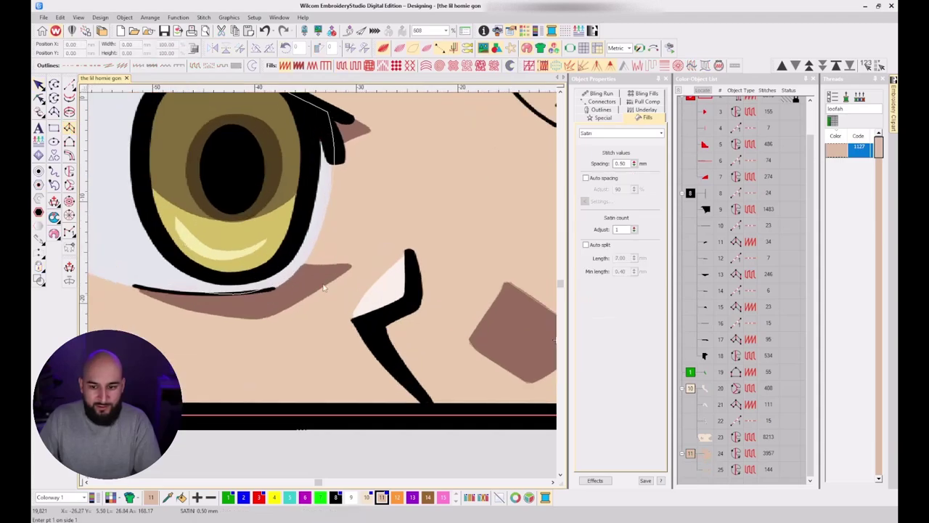
left_click(301, 260)
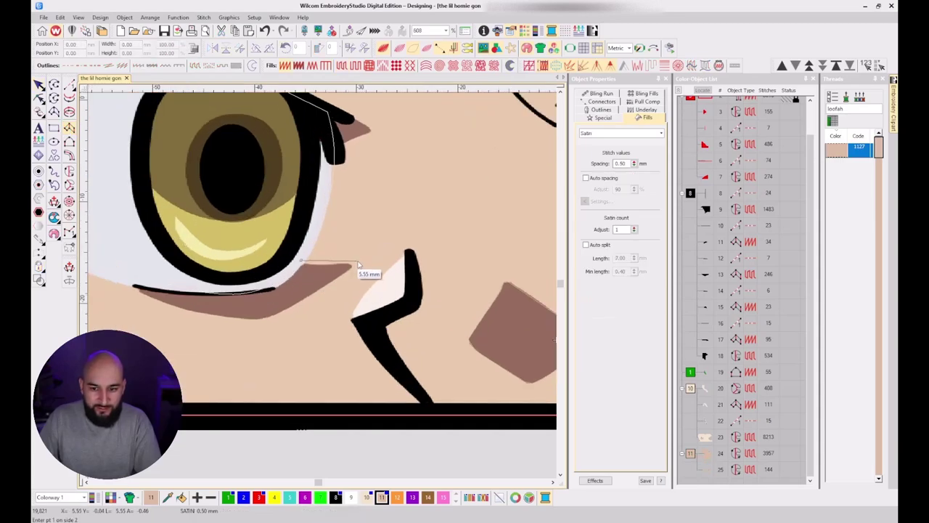
left_click(286, 282)
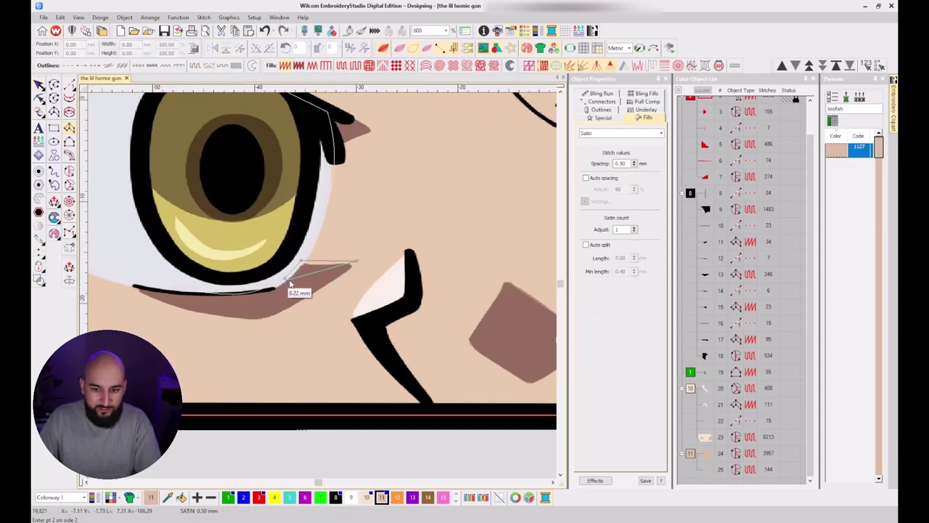
left_click(260, 293)
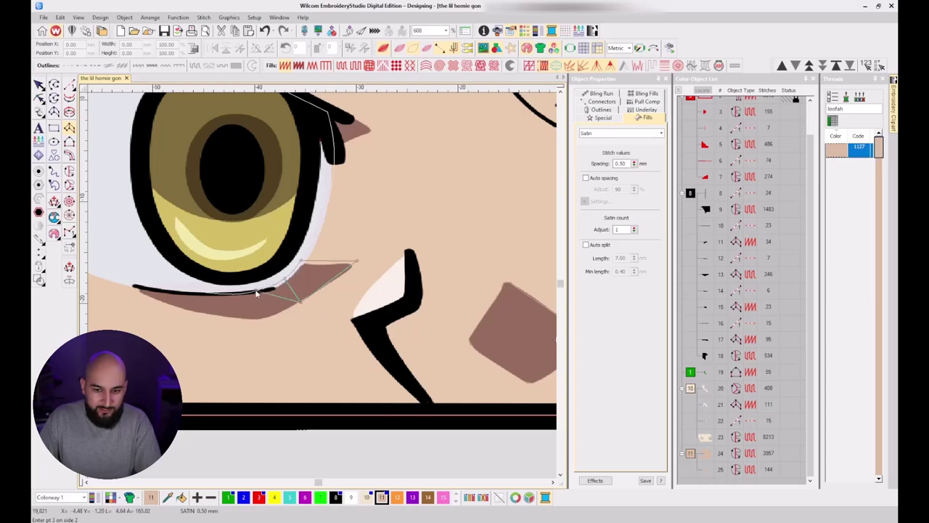
Continue the under-eye shadow's point pairs to its outer tip, generate the satin column and leave the digitizing command.
left_click(259, 319)
left_click(186, 292)
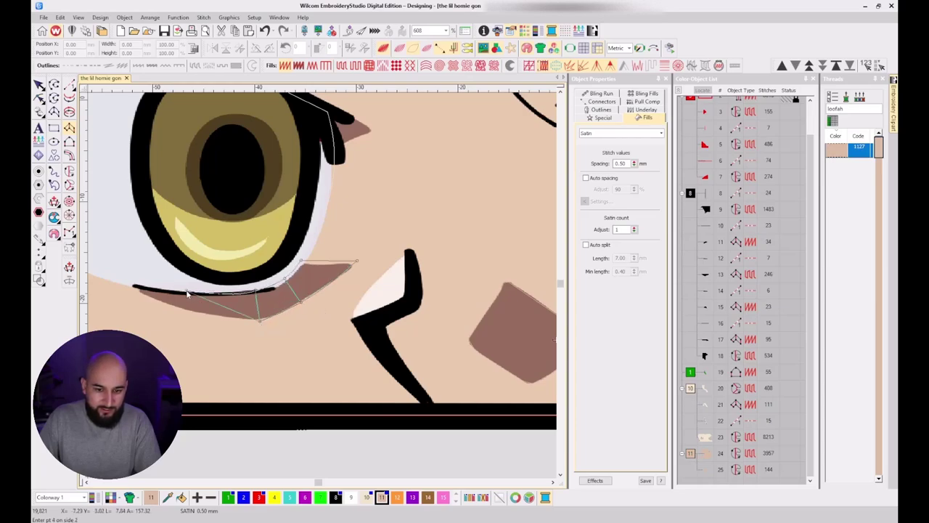
left_click(181, 310)
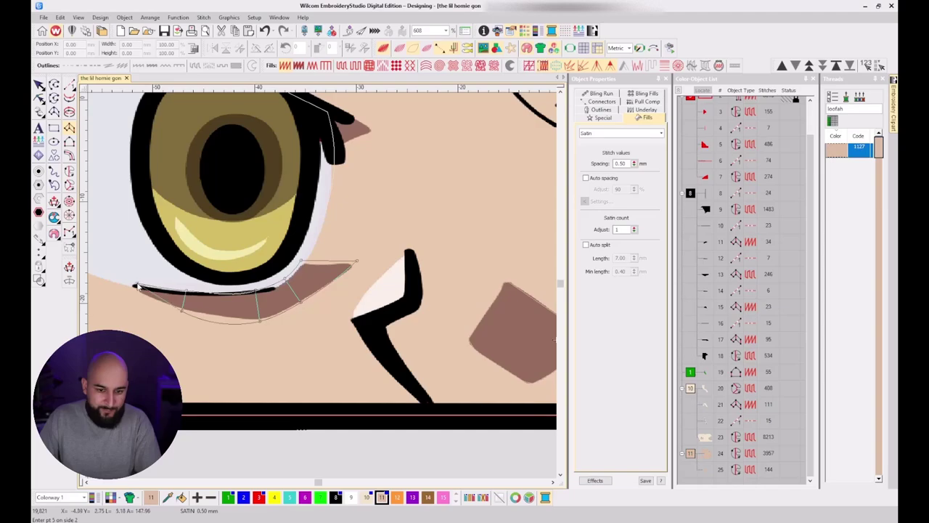
left_click(136, 288)
key("Return")
key("s")
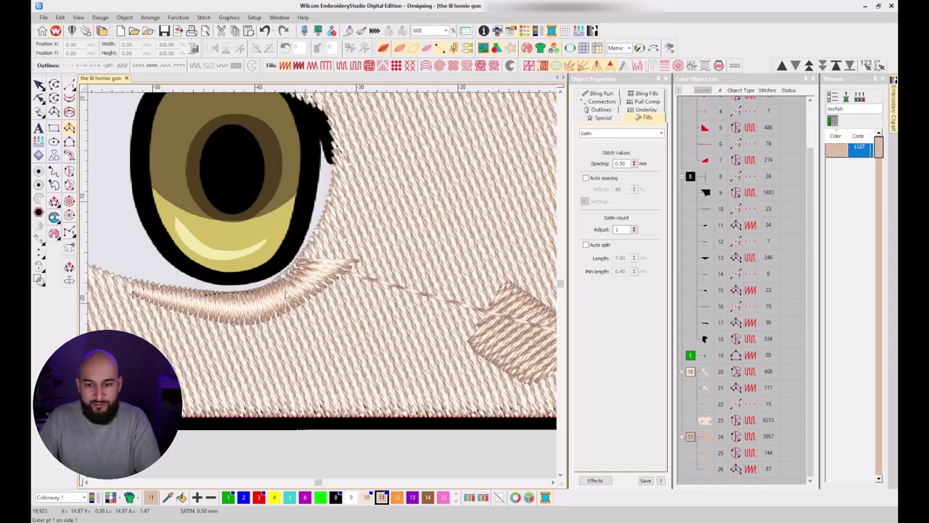
key("Escape")
key("Escape")
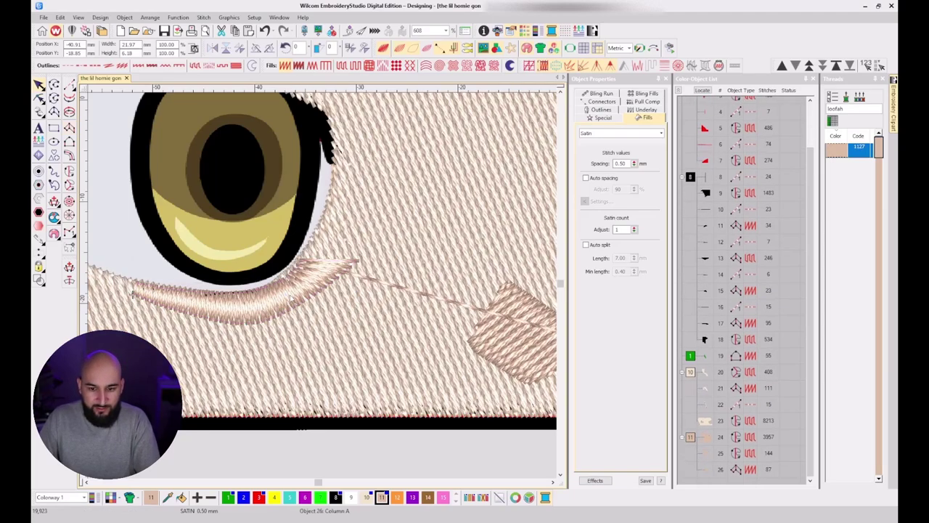
Measure the stitch width across the satin shadow beneath the left eye.
key("m")
left_click(291, 314)
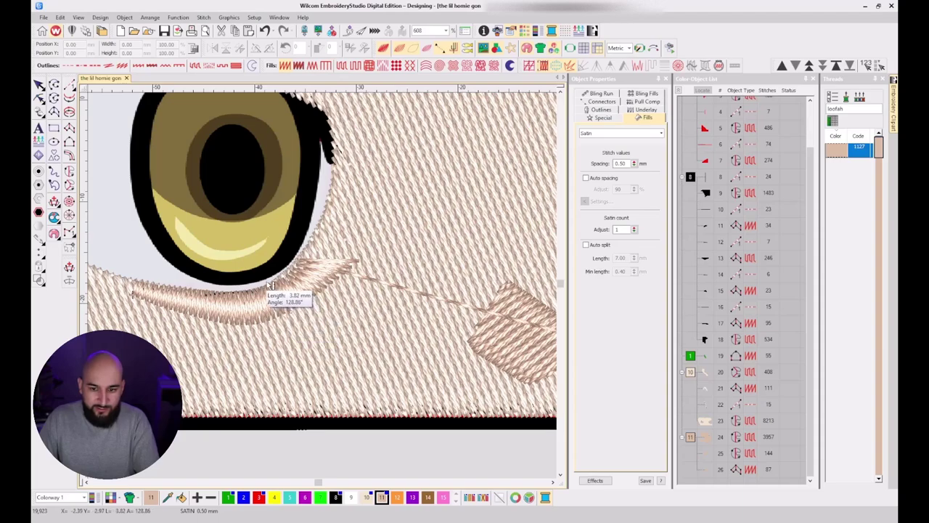
scroll(324, 288, "down", 3)
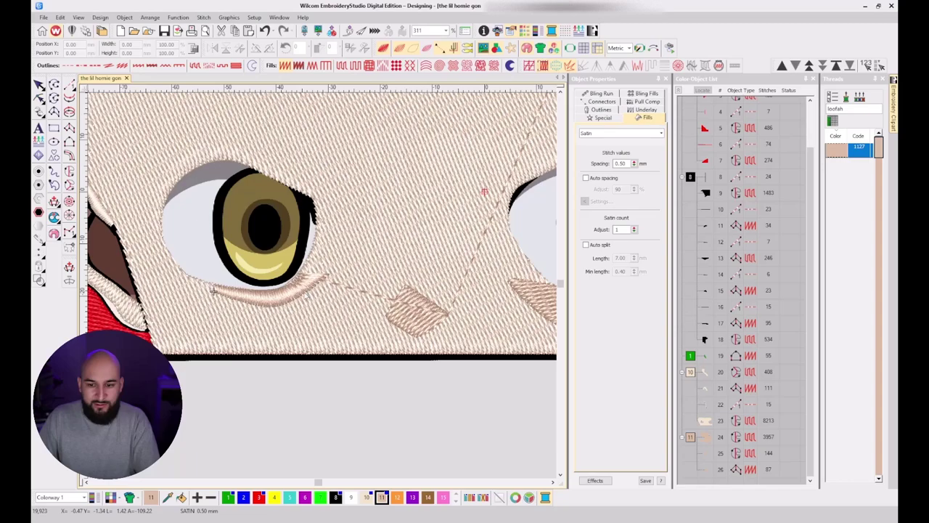
Try a Satin fill on the diamond-shaped shadow beside the nose and undo the change.
left_click(702, 456)
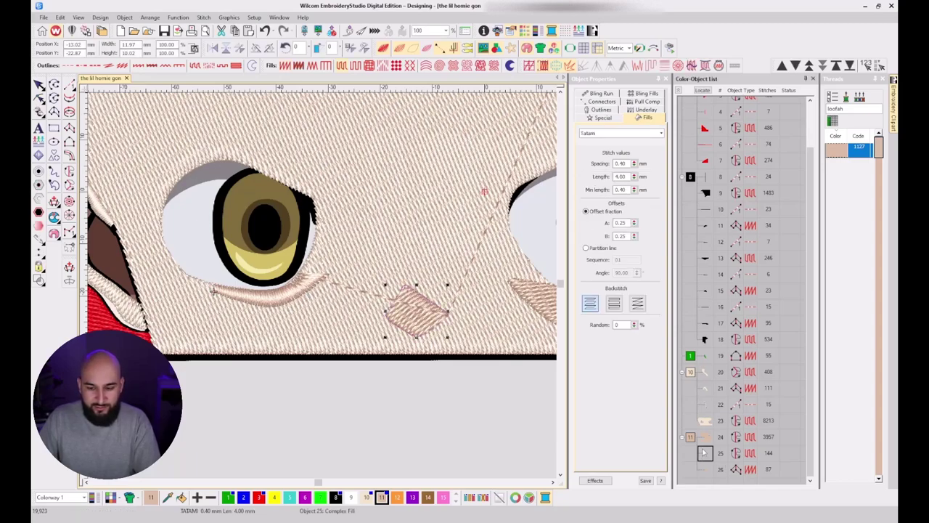
key("shift+i")
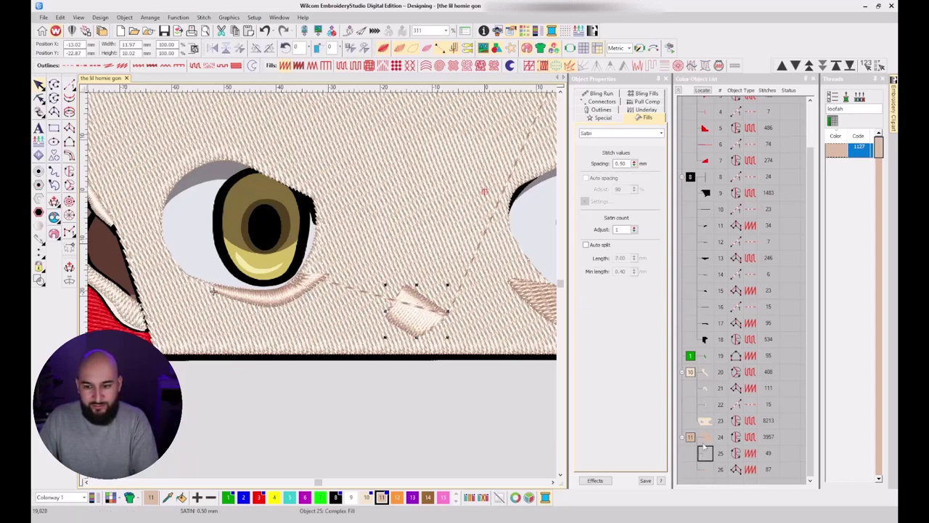
key("ctrl+z")
Set the satin spacing of the left under-eye shadow to 0.38 mm and compare its stitches with the artwork.
left_click(704, 469)
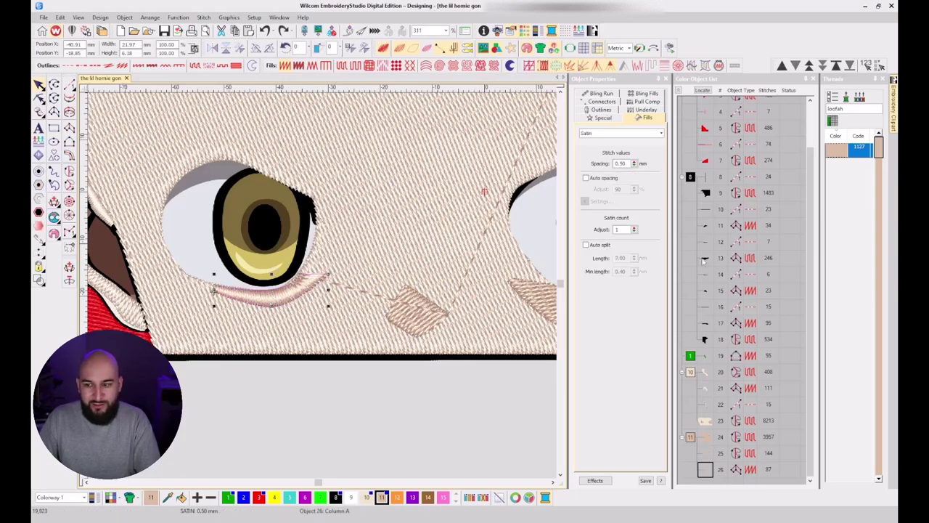
left_click(622, 164)
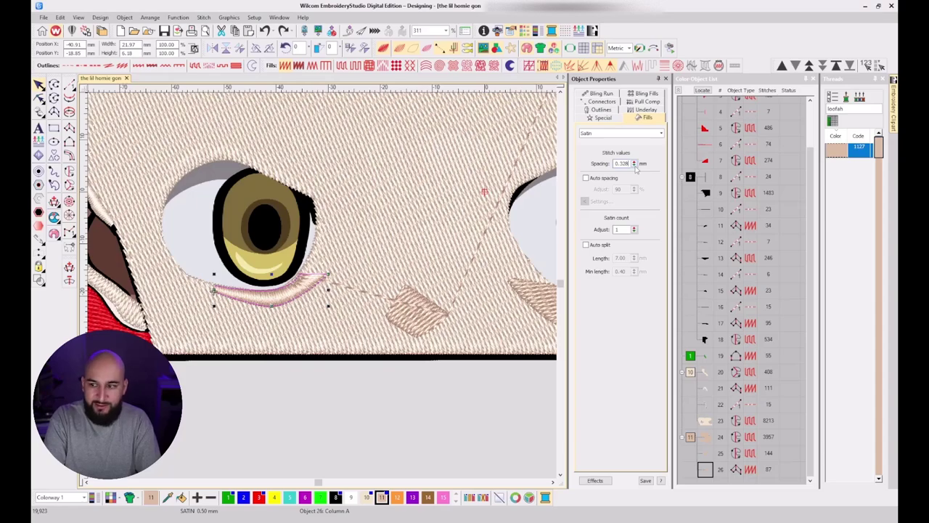
key("Escape")
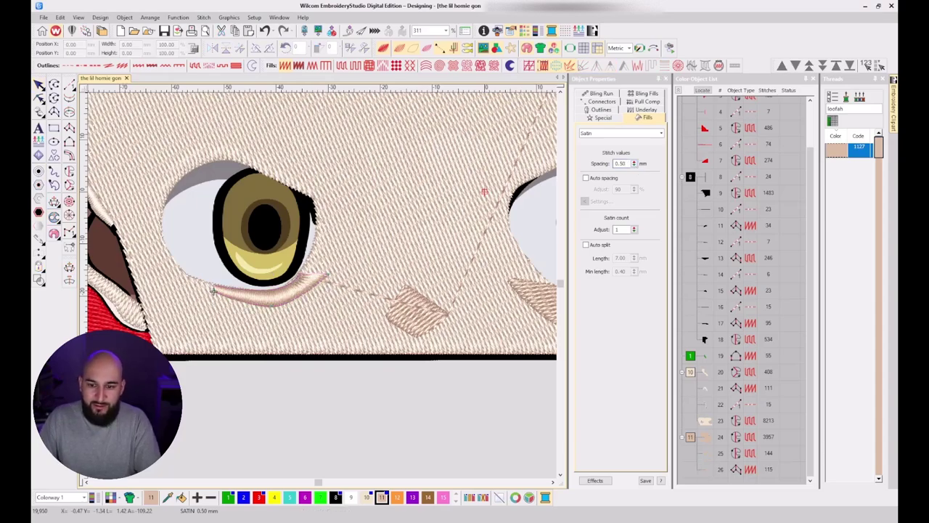
key("s")
key("s")
key("s")
key("s")
key("s")
key("s")
key("s")
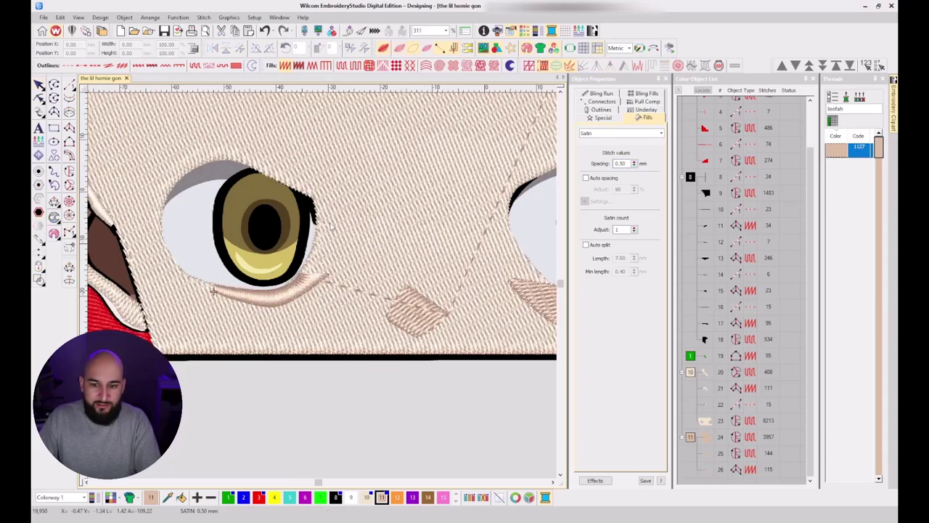
Change the shadow beneath the left eye to a Tatami fill and deselect it.
left_click(213, 291)
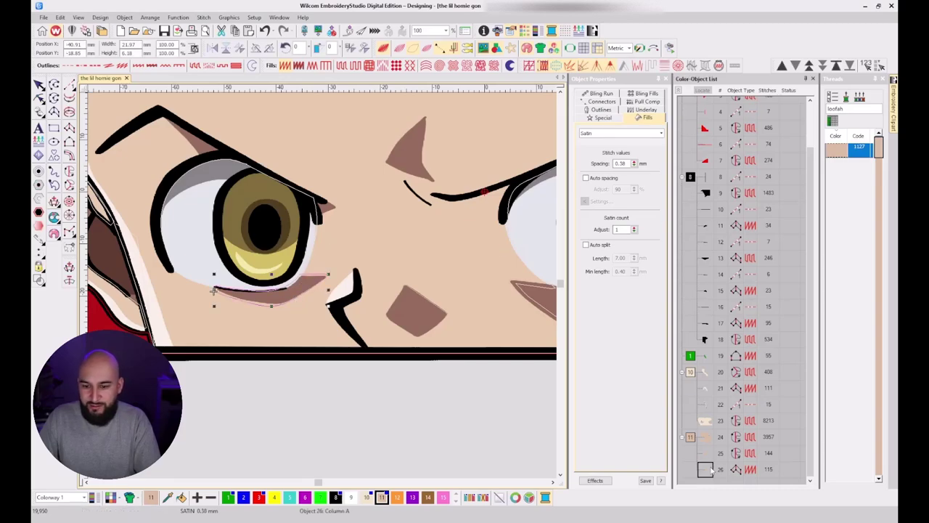
left_click(343, 65)
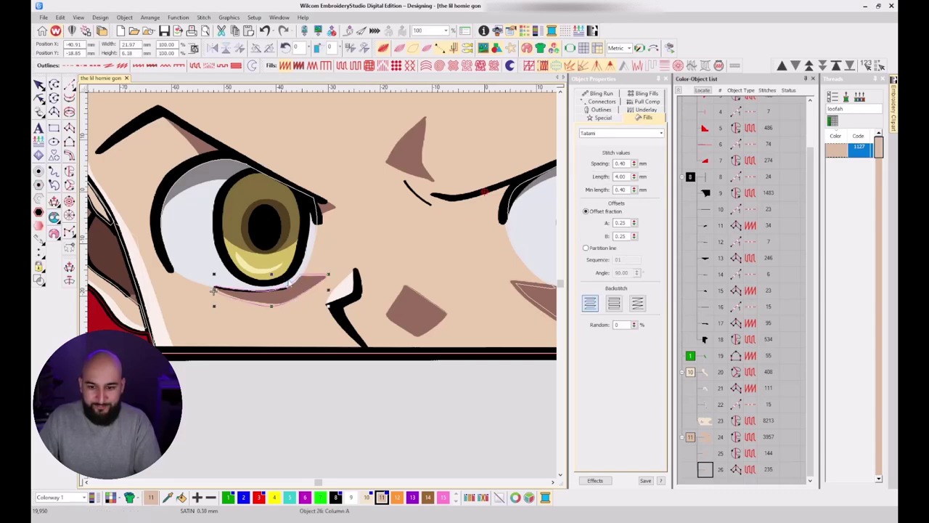
key("s")
key("s")
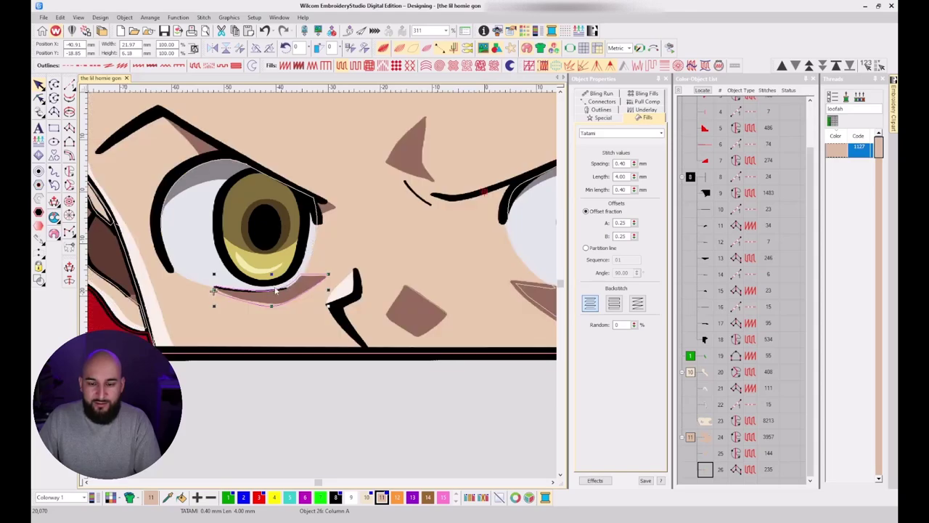
left_click(323, 266)
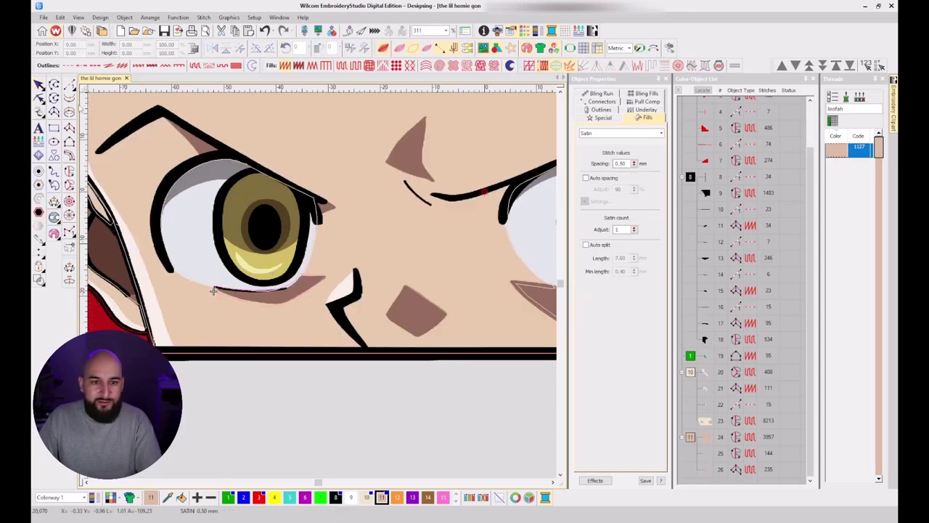
Digitize the small triangular shadow at the inner end of the left eye's upper lash line as a Column A satin.
left_click(70, 128)
scroll(424, 228, "up", 2)
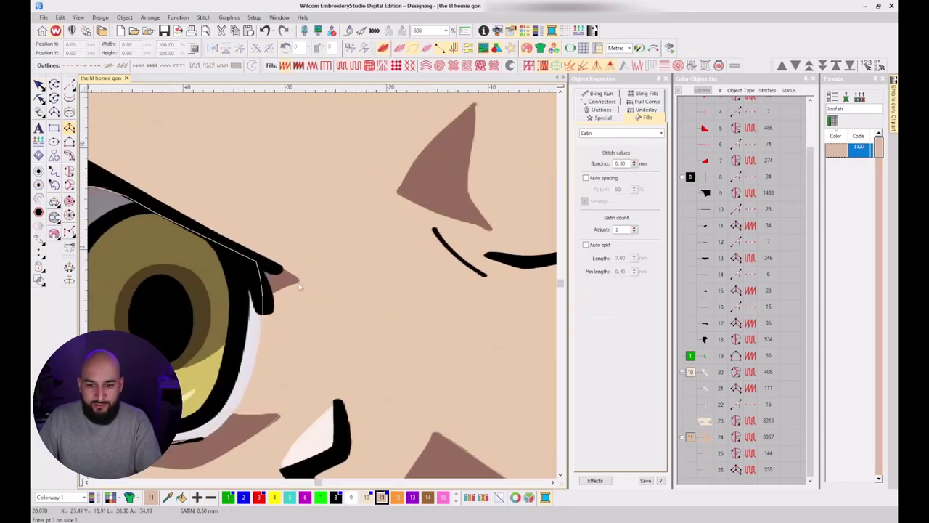
left_click(270, 294)
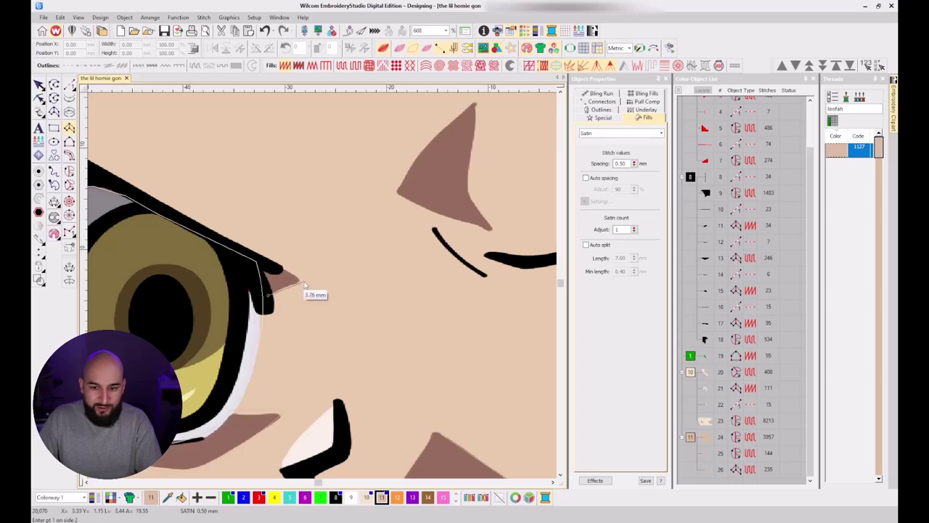
left_click(255, 263)
left_click(281, 264)
key("Return")
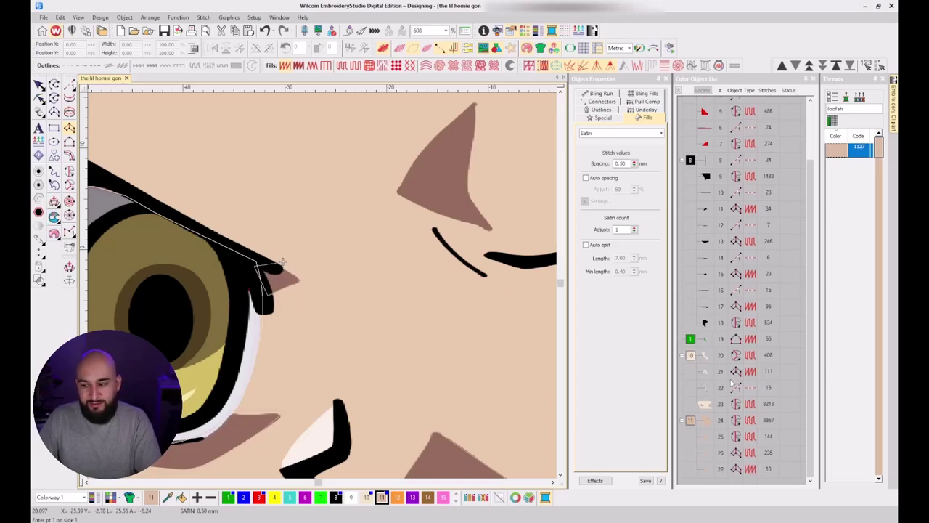
key("t")
key("t")
key("Escape")
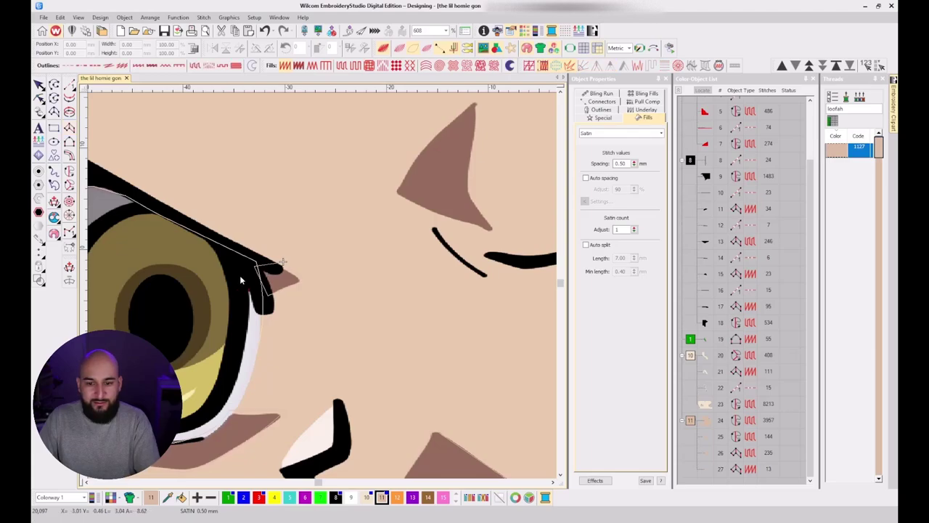
Draw a connecting Run from the small lash-line shadow along the upper eyelid to the shadow under the left eyebrow.
key("t")
scroll(243, 262, "down", 3)
key("t")
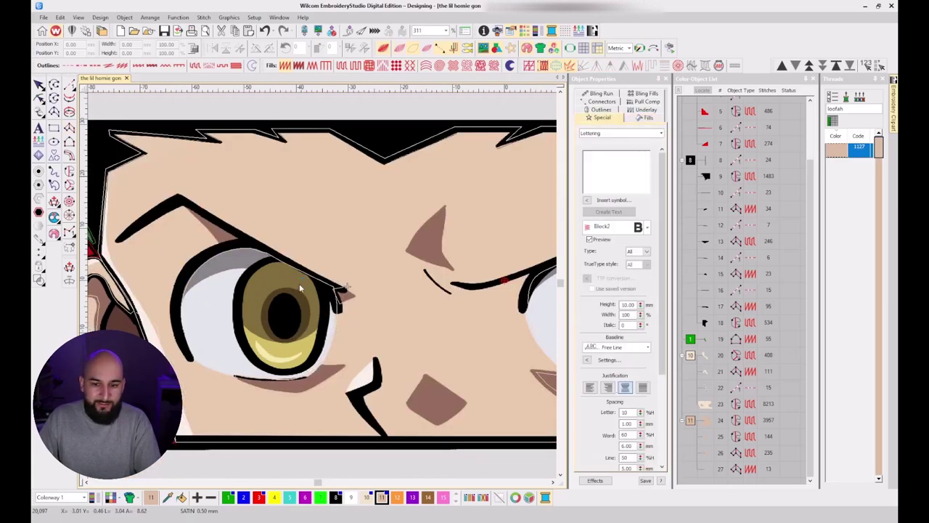
left_click(69, 85)
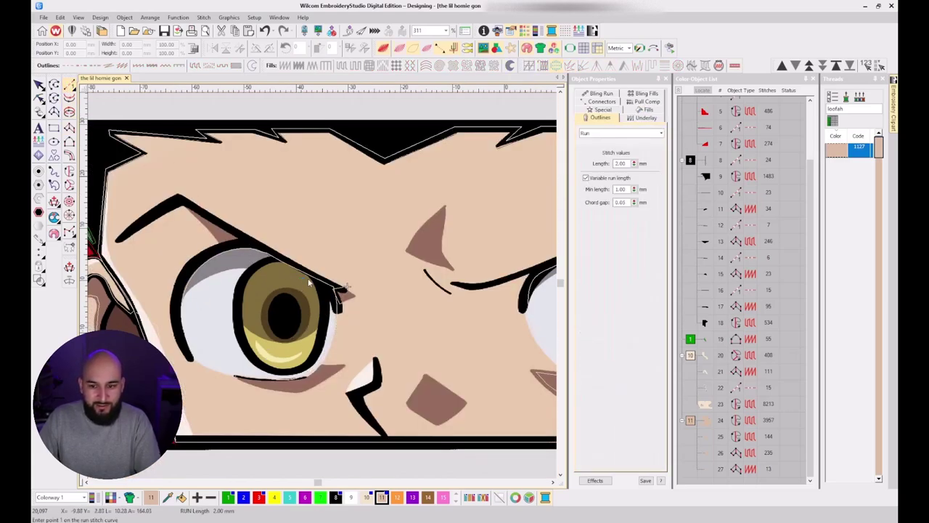
left_click(336, 289)
left_click(293, 267)
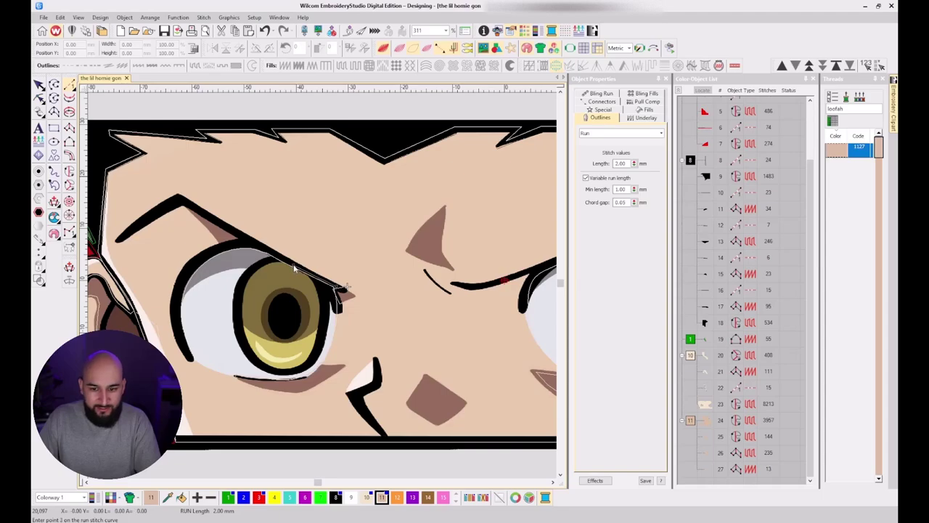
left_click(243, 239)
left_click(239, 240)
key("Return")
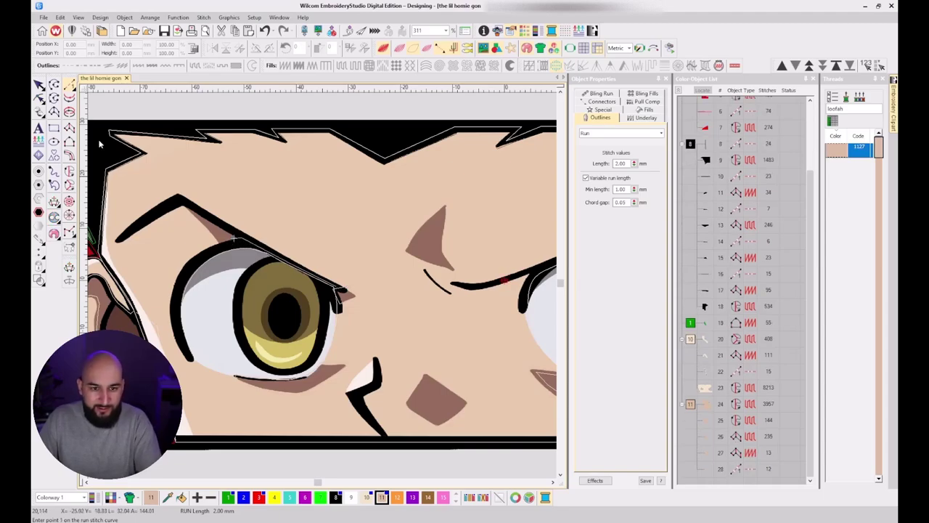
Digitize the triangular shadow between the left eyebrow and upper eyelid as a Column A satin, tapering to the eyebrow's peak.
left_click(69, 128)
scroll(219, 223, "up", 3)
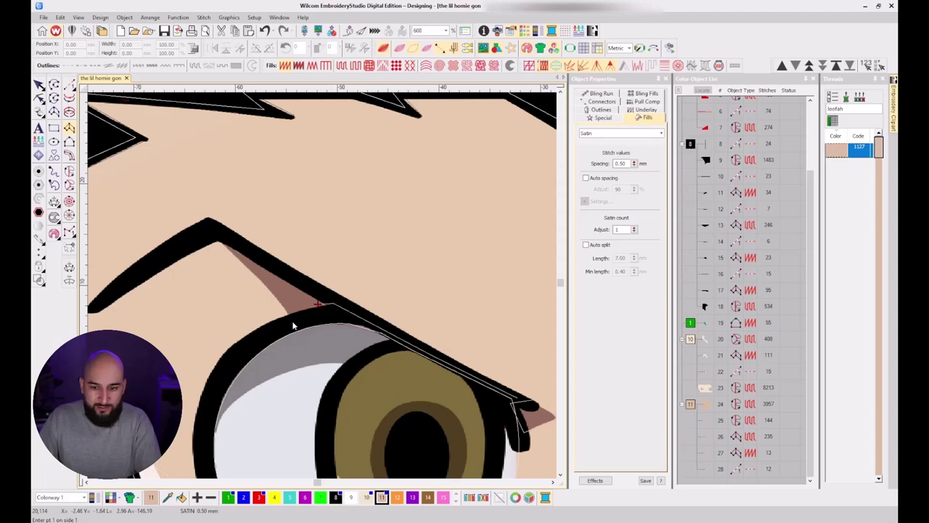
left_click(287, 326)
left_click(344, 304)
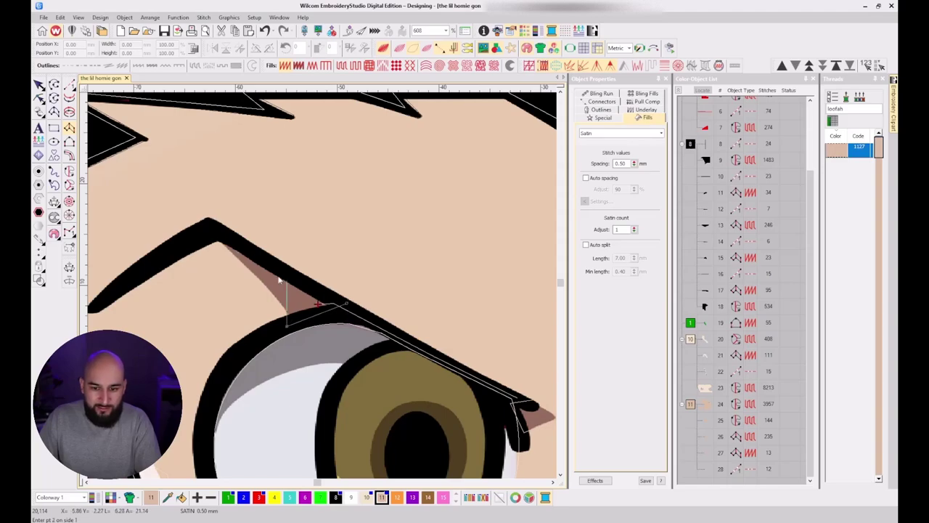
left_click(221, 238)
key("Return")
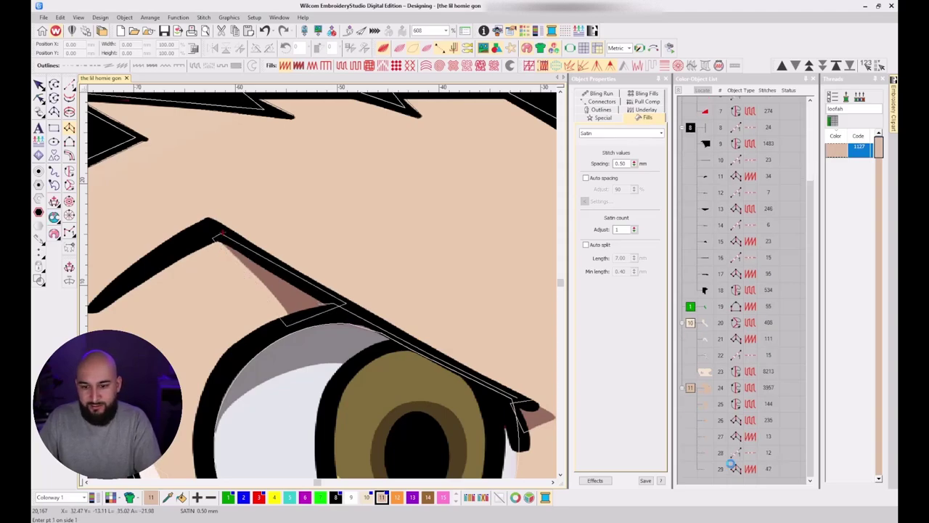
Change both the small lash-line shadow and the under-eyebrow shadow to a Tatami fill.
key("t")
key("t")
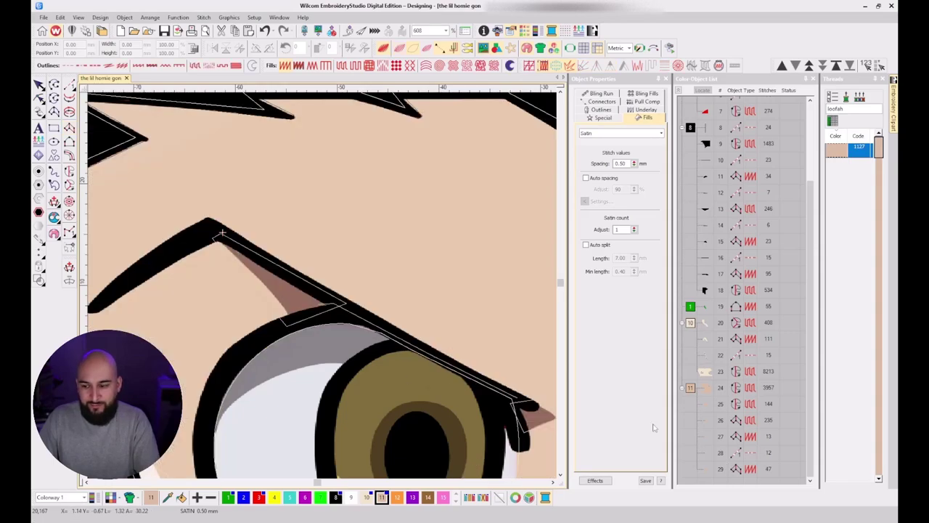
left_click(704, 468)
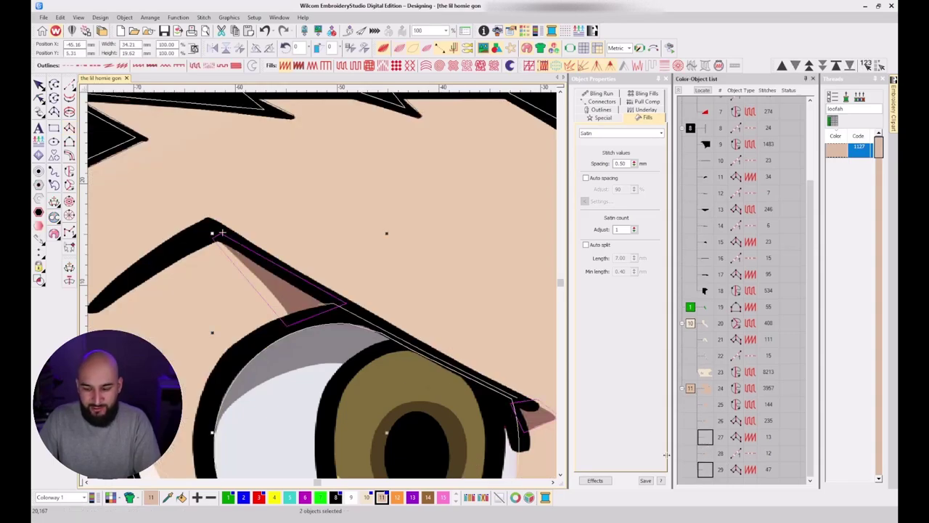
key("shift+m")
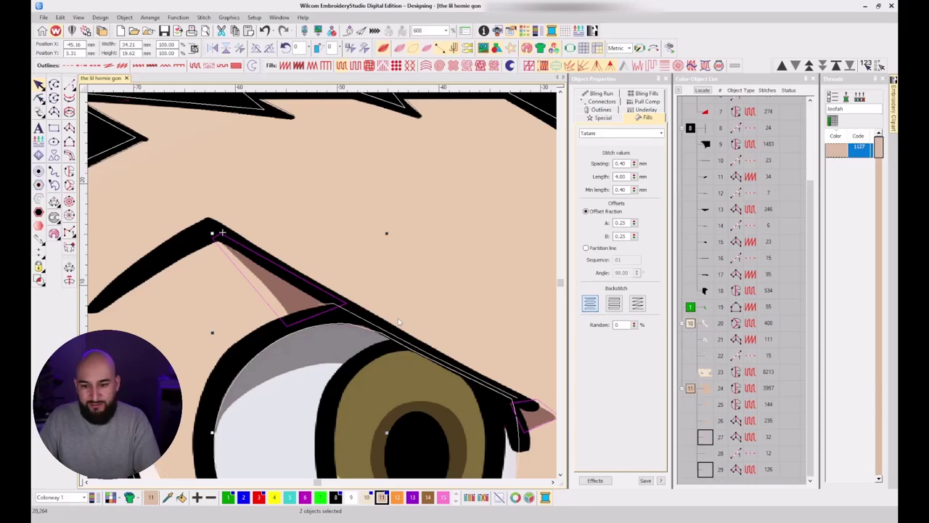
Examine the stitching of the shadows around the left eye and eyebrow by comparing the stitch preview with the artwork.
key("t")
scroll(442, 351, "down", 3)
key("Escape")
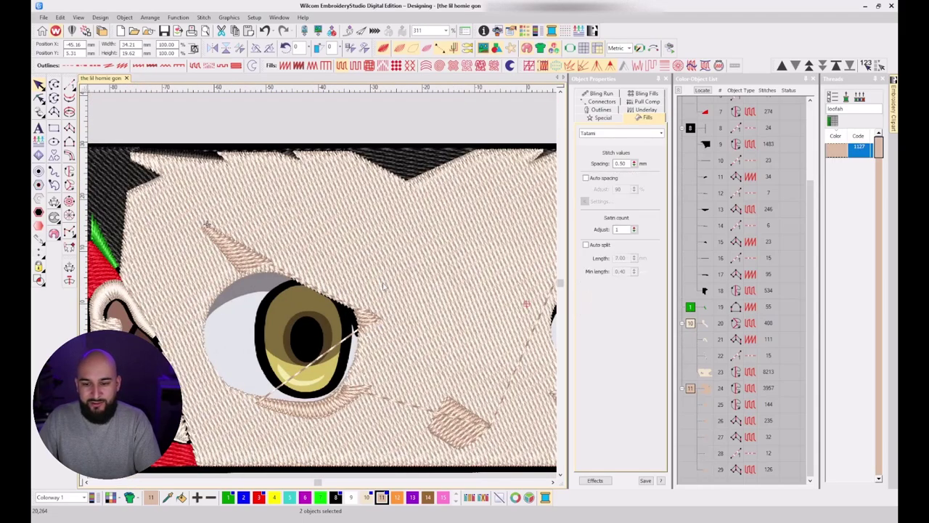
key("t")
key("t")
key("t")
key("t")
key("t")
key("t")
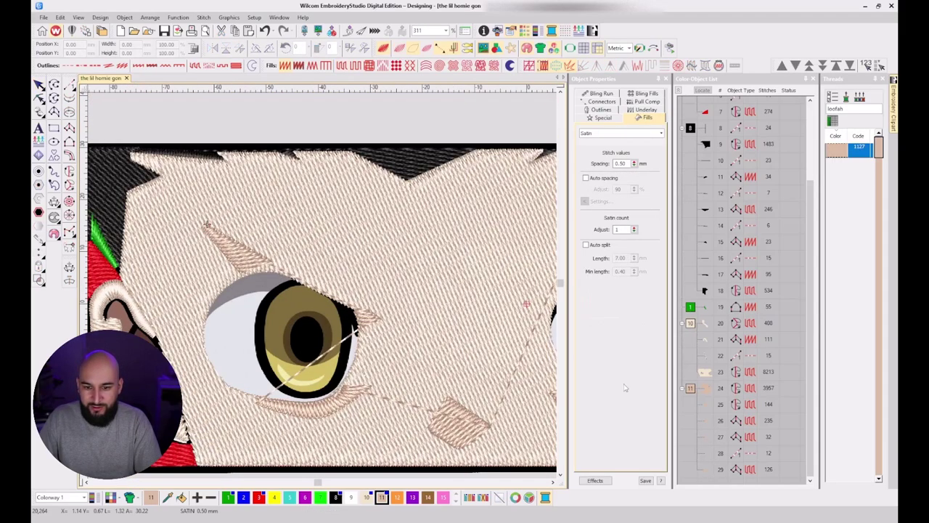
Set the connector after the under-eyebrow shadow object to Jump.
left_click(710, 470)
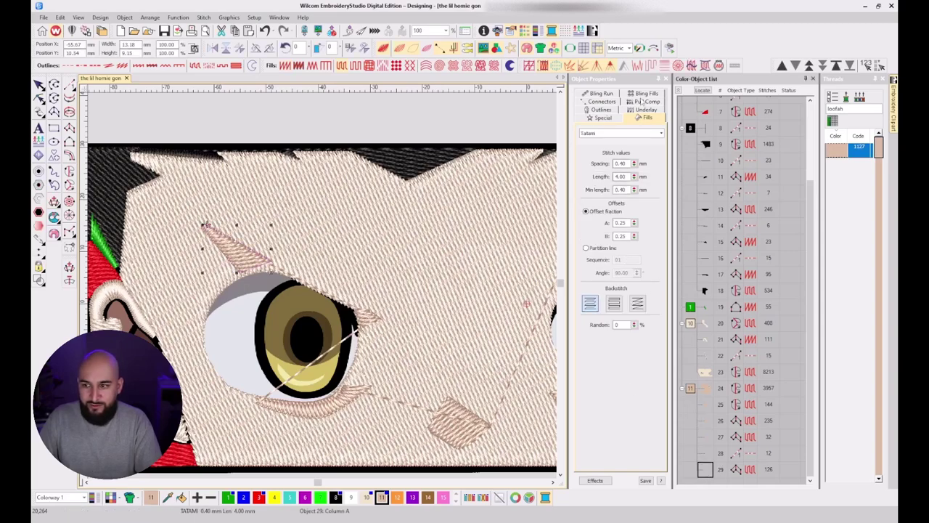
left_click(606, 102)
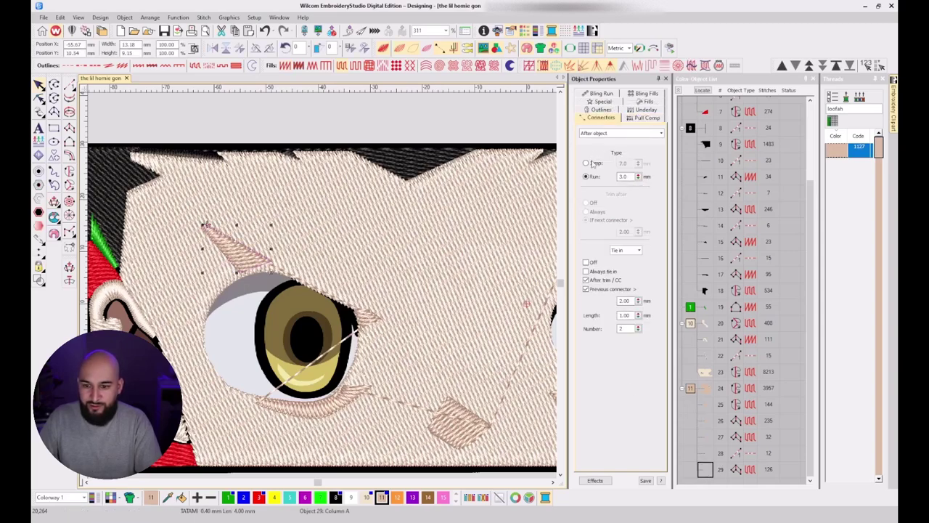
key("t")
left_click(122, 135)
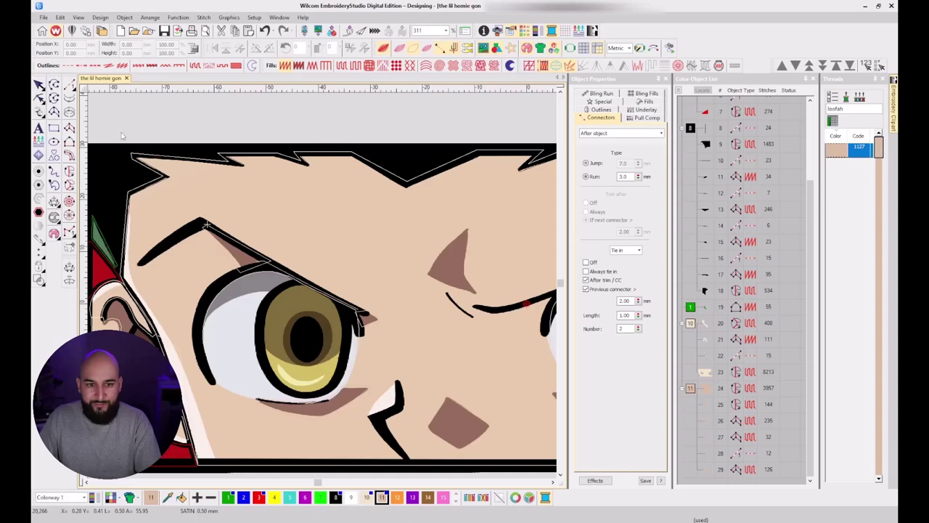
Outline the triangular shadow between the eyebrows as a Complex Fill shape with Tatami stitches.
left_click(69, 172)
left_click(356, 66)
scroll(313, 290, "up", 3)
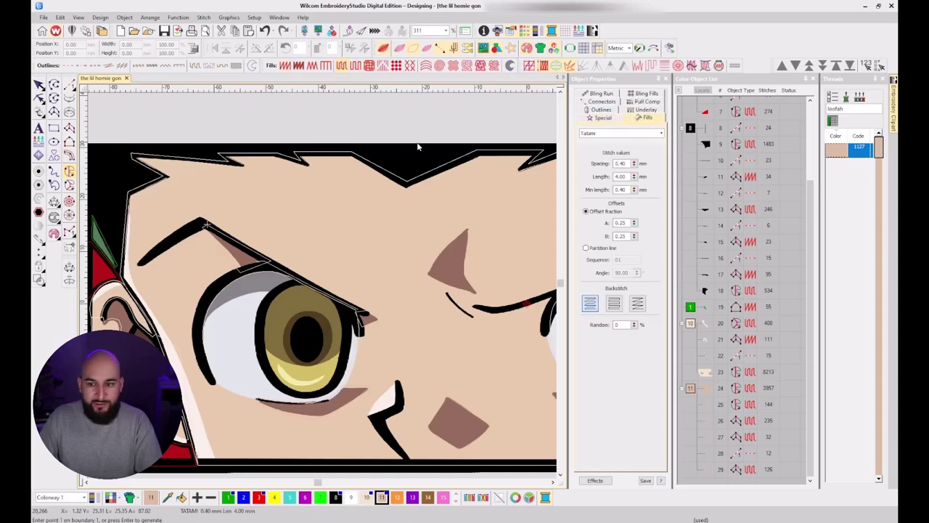
left_click(230, 155)
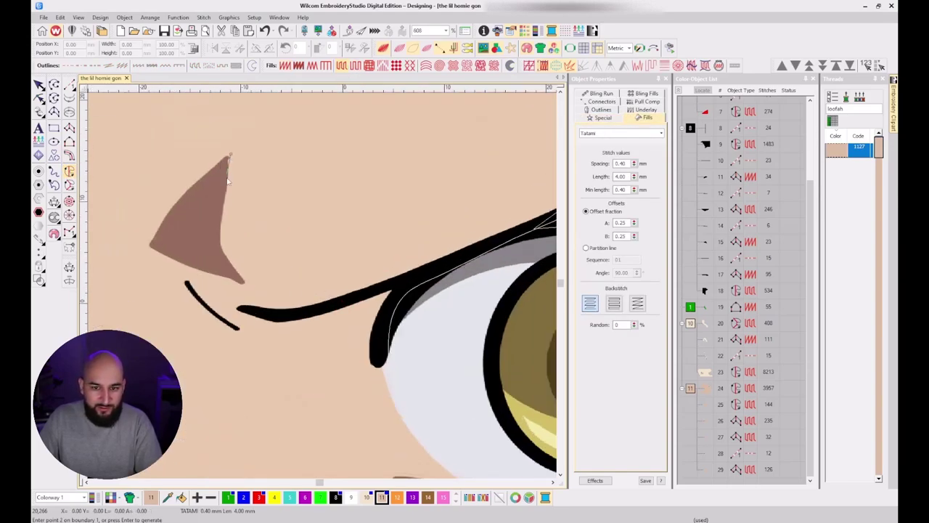
left_click(220, 240)
left_click(230, 258)
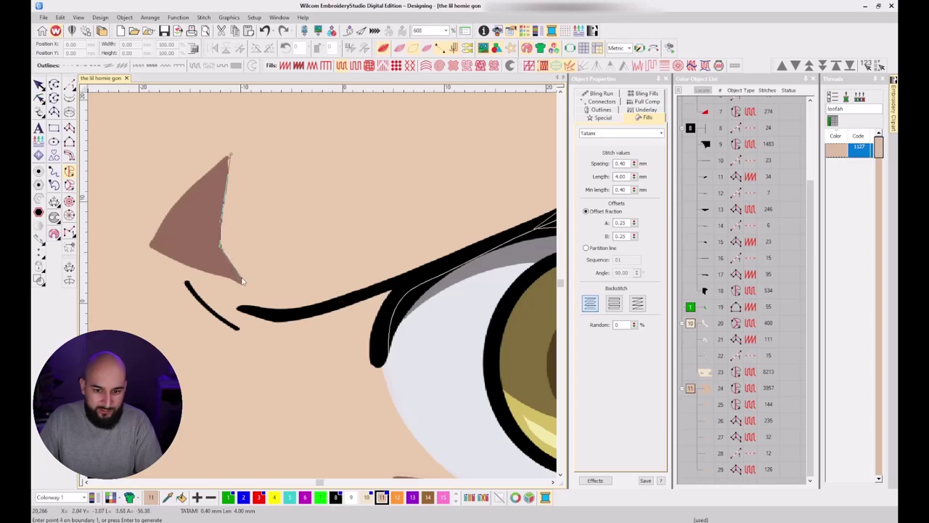
left_click(239, 272)
left_click(245, 282)
left_click(241, 281)
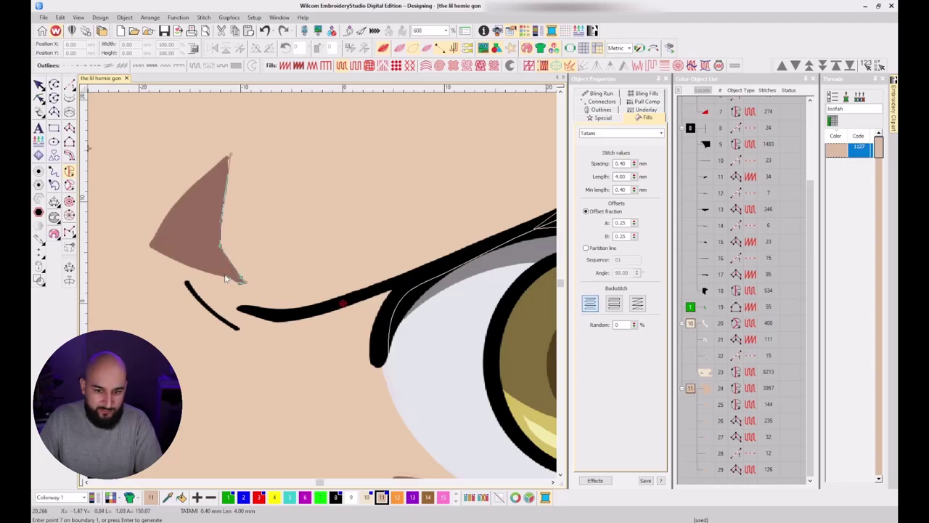
left_click(174, 254)
left_click(150, 247)
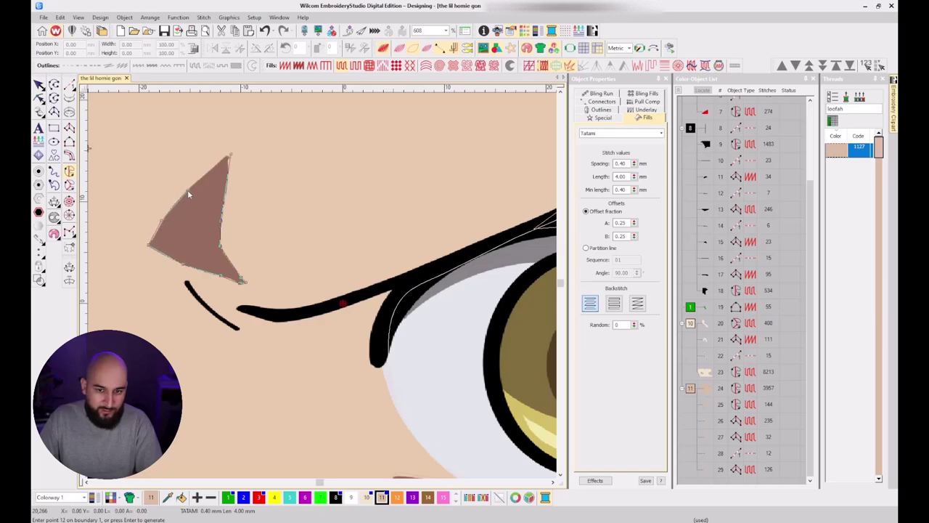
Close the between-eyebrows shadow's boundary and generate its fill with a nearly horizontal stitch angle.
key("Return")
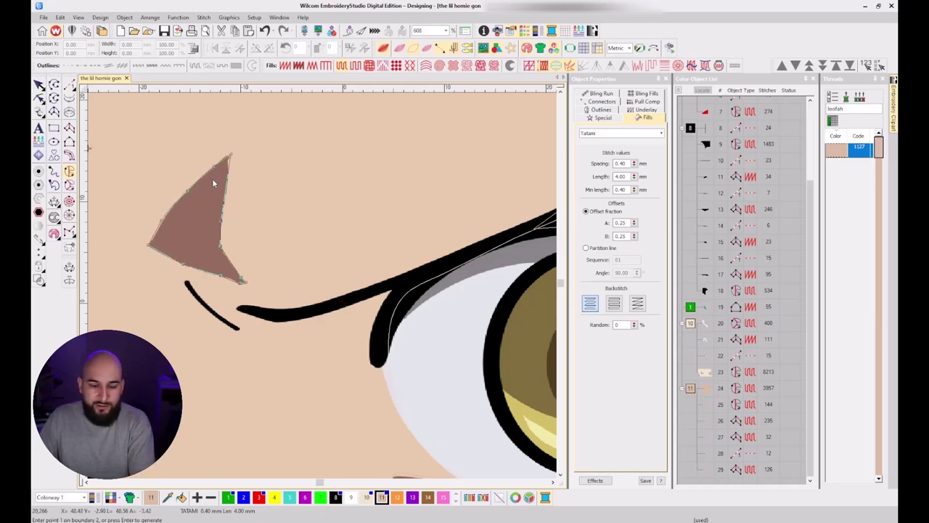
key("Return")
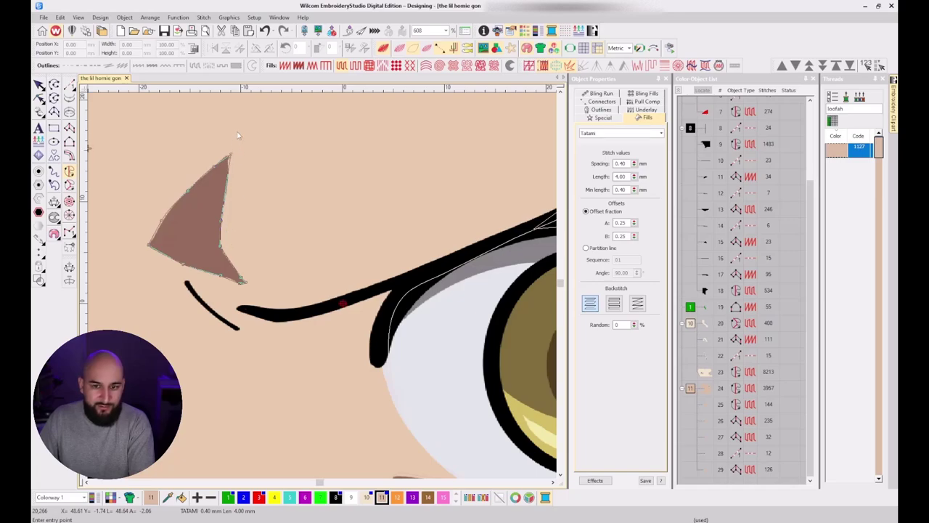
left_click(171, 207)
left_click(252, 209)
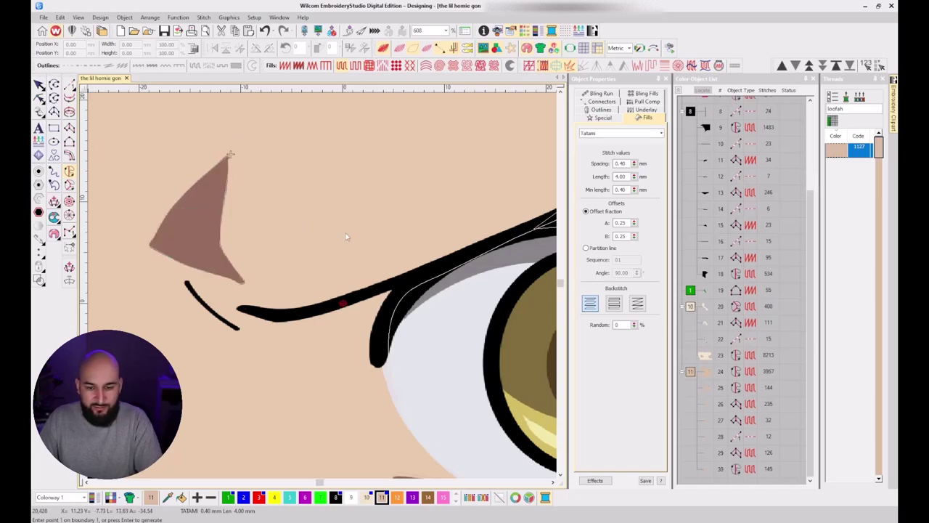
Examine the new between-eyebrows shadow within the whole face, comparing the stitch preview with the artwork.
key("s")
scroll(332, 246, "down", 5)
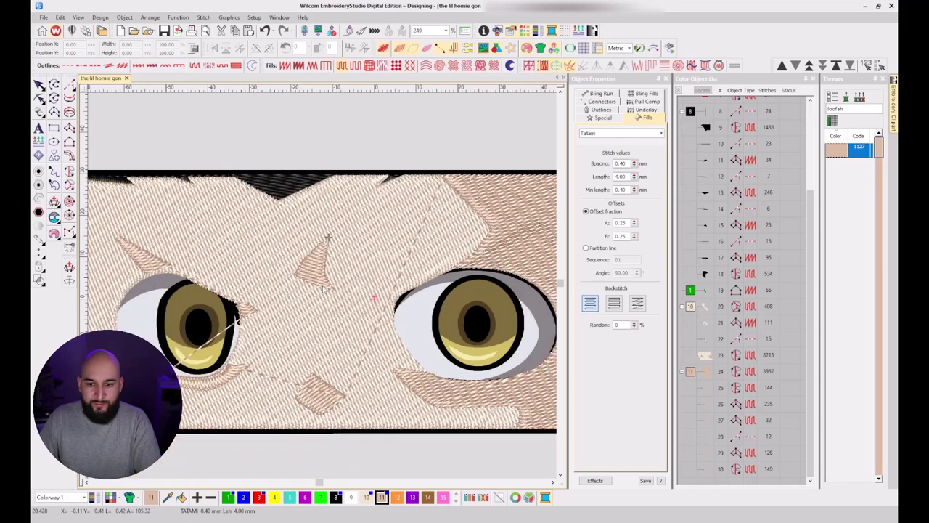
key("s")
key("s")
key("s")
scroll(334, 263, "down", 2)
key("s")
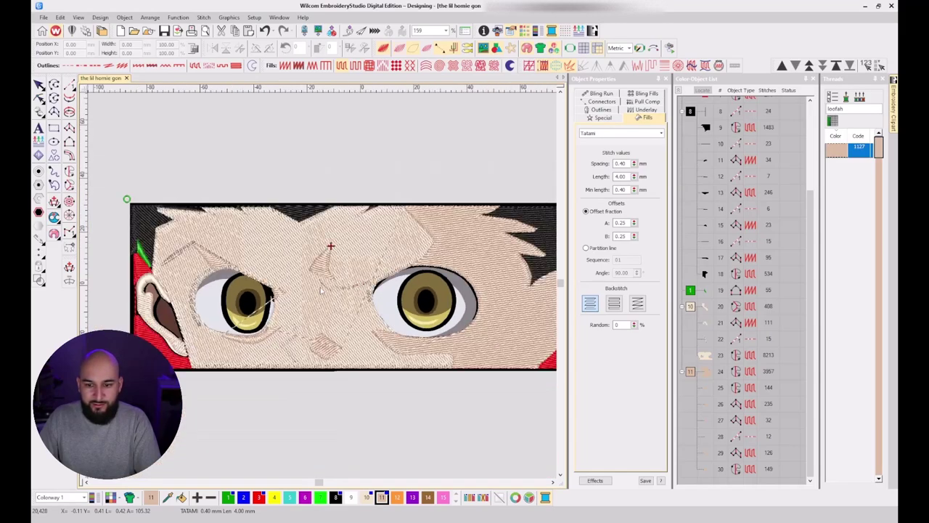
key("s")
key("s")
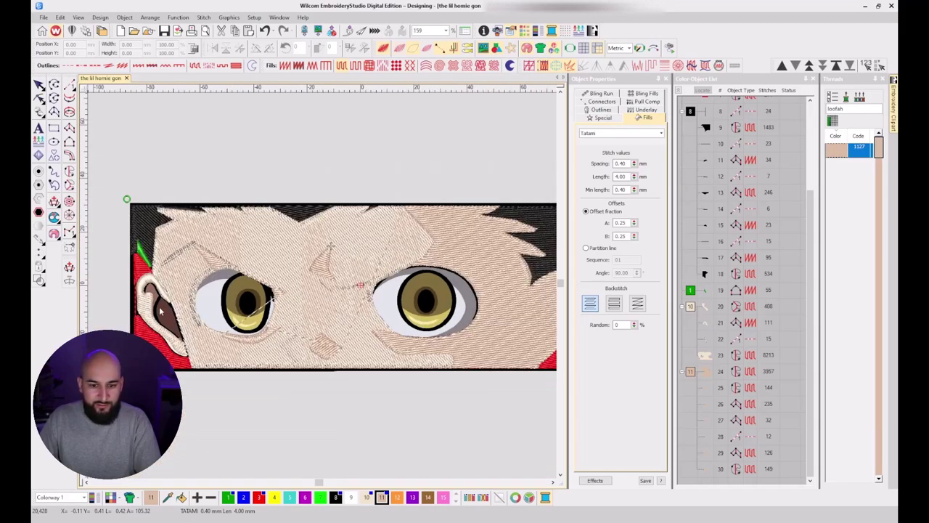
key("s")
key("s")
key("s")
key("s")
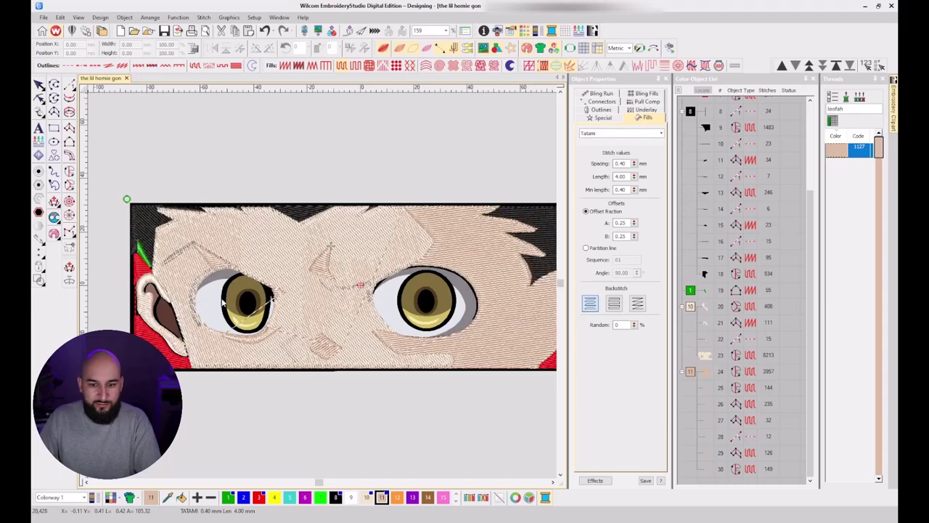
Examine the ear up close, comparing the skin stitching with the undigitized inner-ear shadow in the artwork.
key("s")
key("s")
scroll(168, 308, "up", 4)
key("s")
scroll(325, 287, "up", 2)
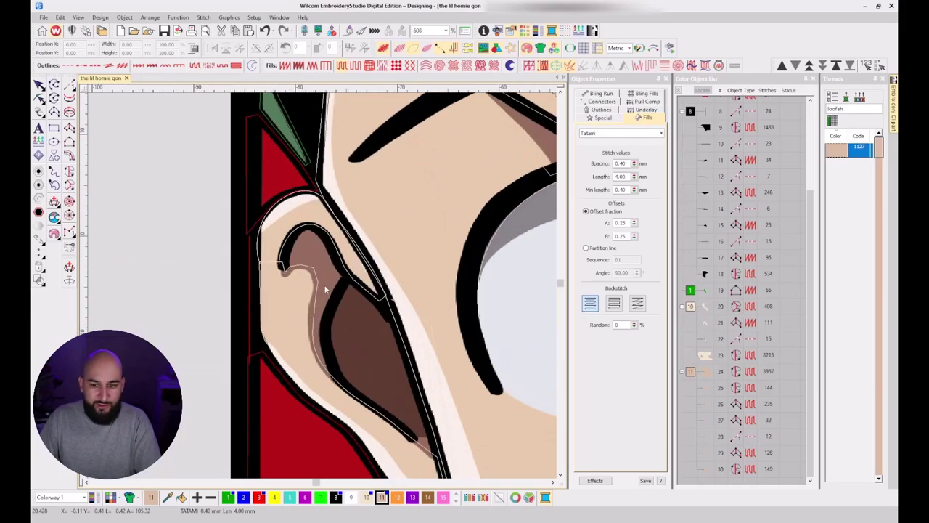
scroll(326, 289, "down", 4)
key("s")
key("s")
key("s")
key("s")
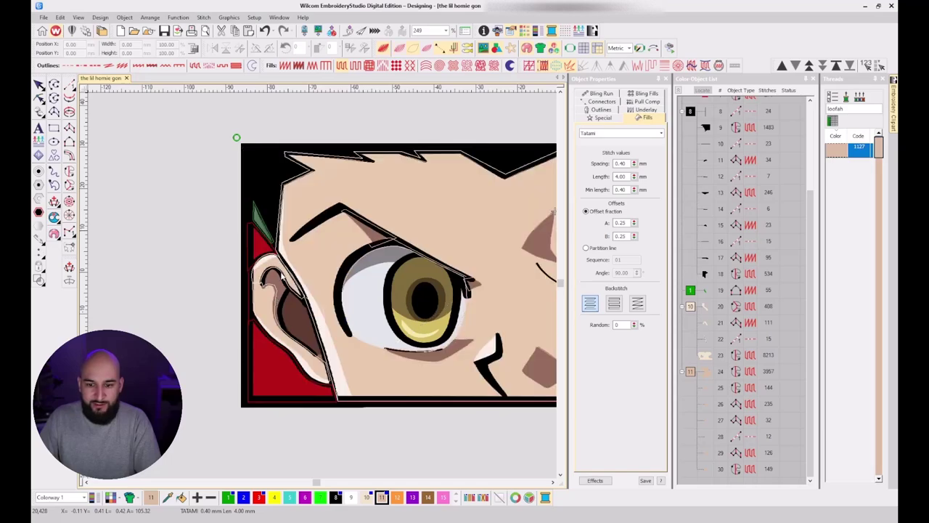
scroll(301, 320, "up", 3)
key("s")
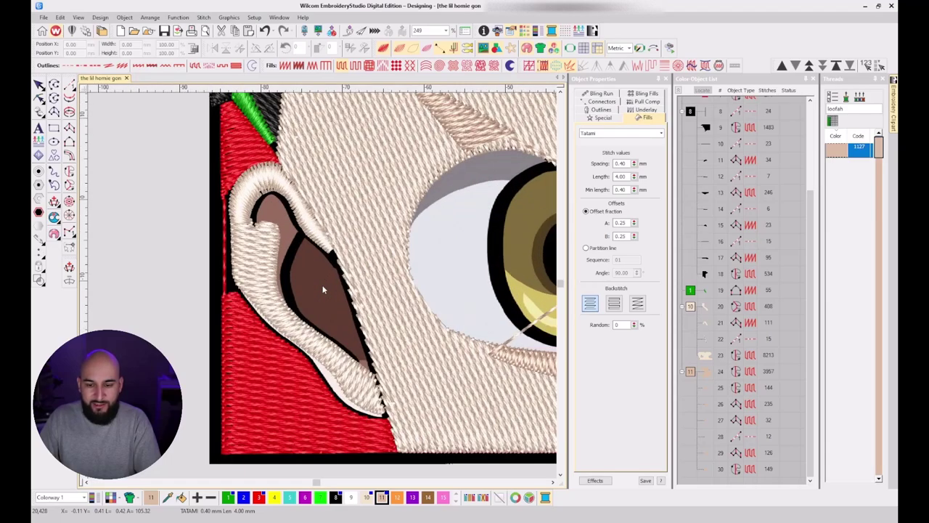
key("s")
Place Column A point pairs along the inner-ear shadow, from its narrow lower end up to the top of the curve.
key("a")
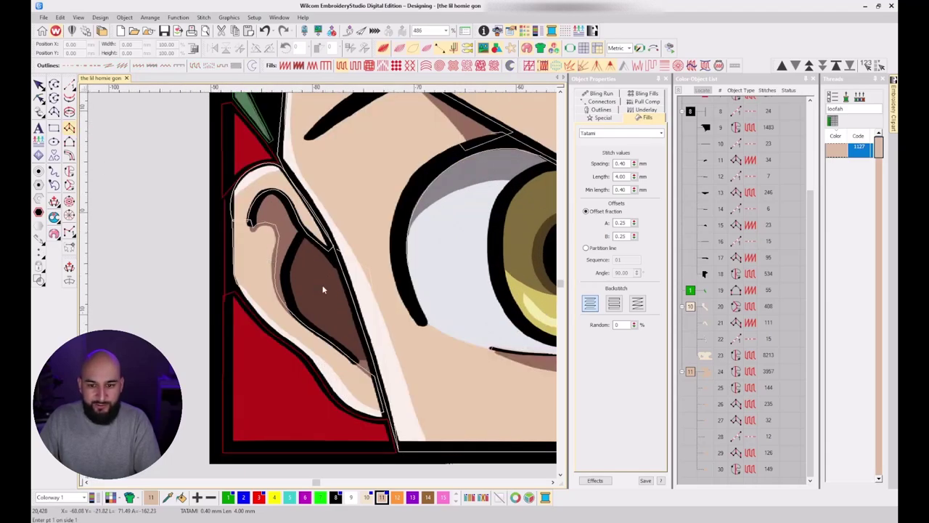
scroll(321, 291, "up", 3)
left_click(371, 428)
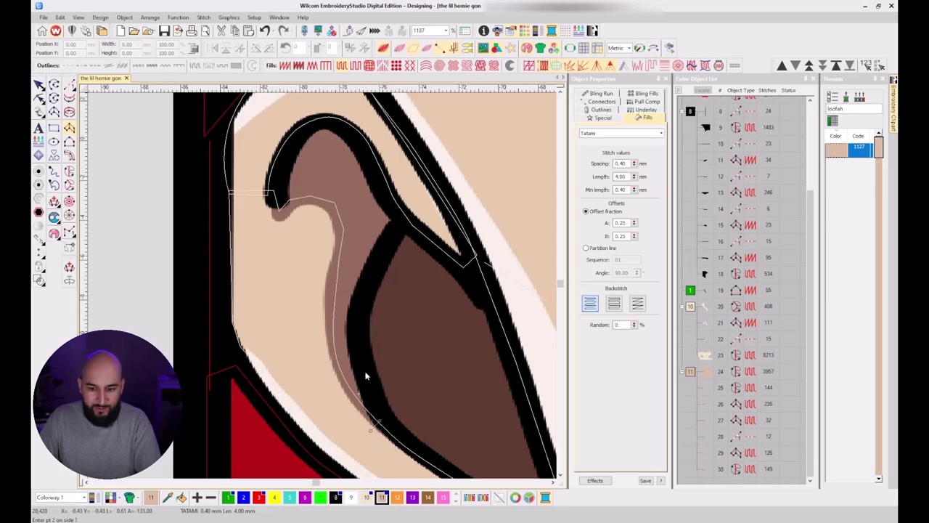
left_click(358, 335)
left_click(324, 341)
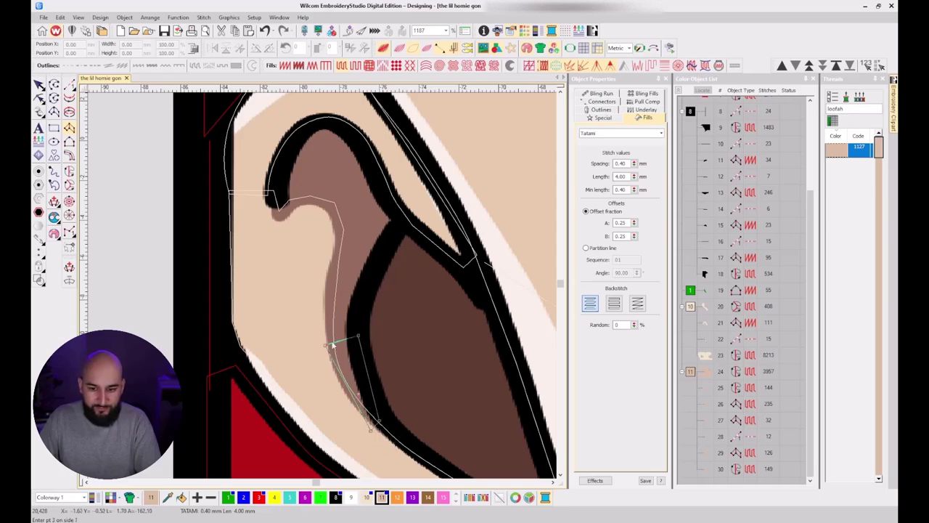
left_click(370, 271)
left_click(322, 263)
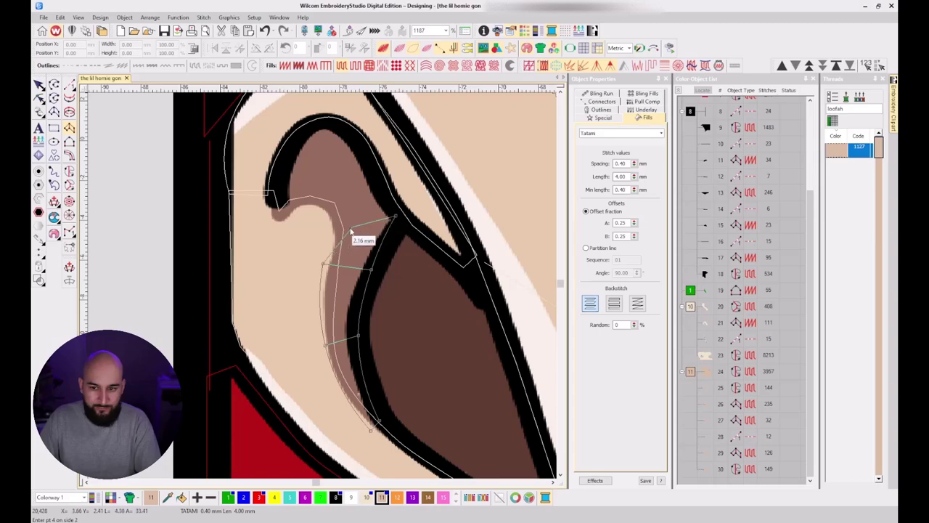
left_click(394, 215)
left_click(332, 229)
left_click(363, 158)
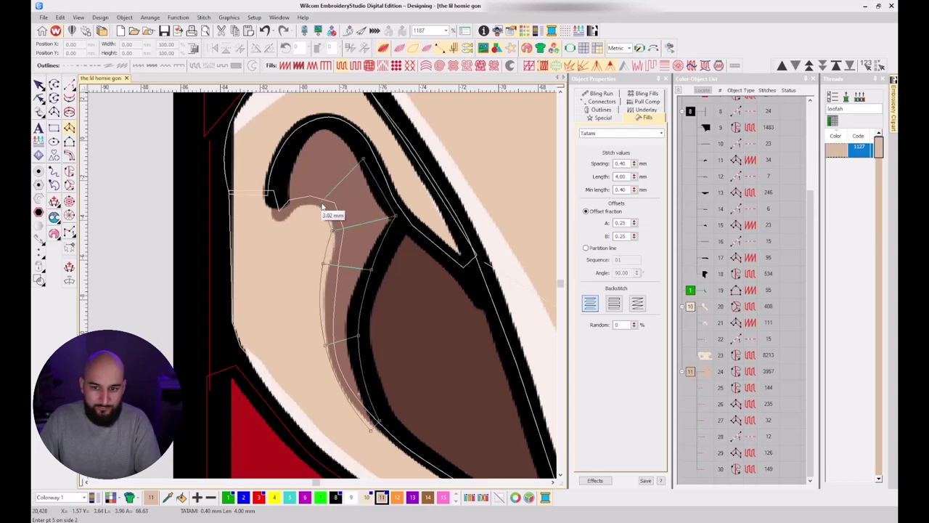
left_click(320, 212)
left_click(318, 127)
left_click(312, 203)
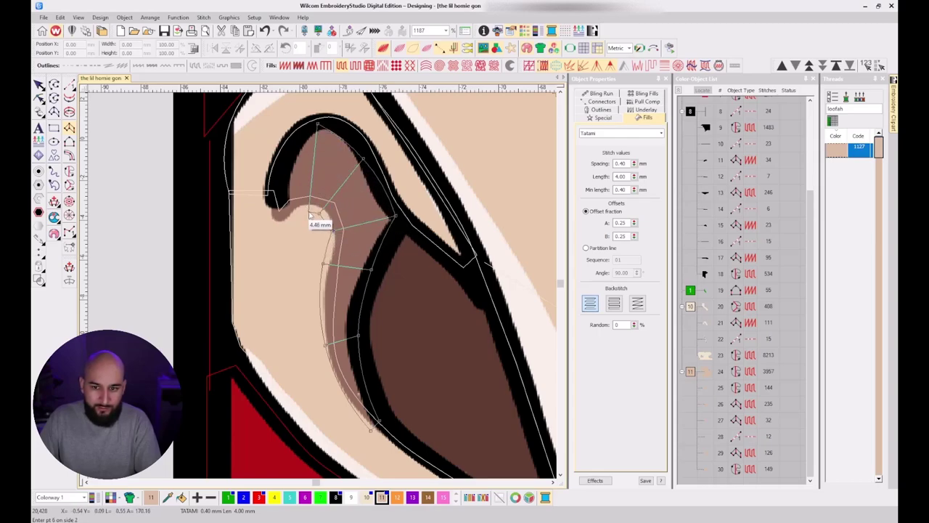
right_click(281, 180)
right_click(297, 214)
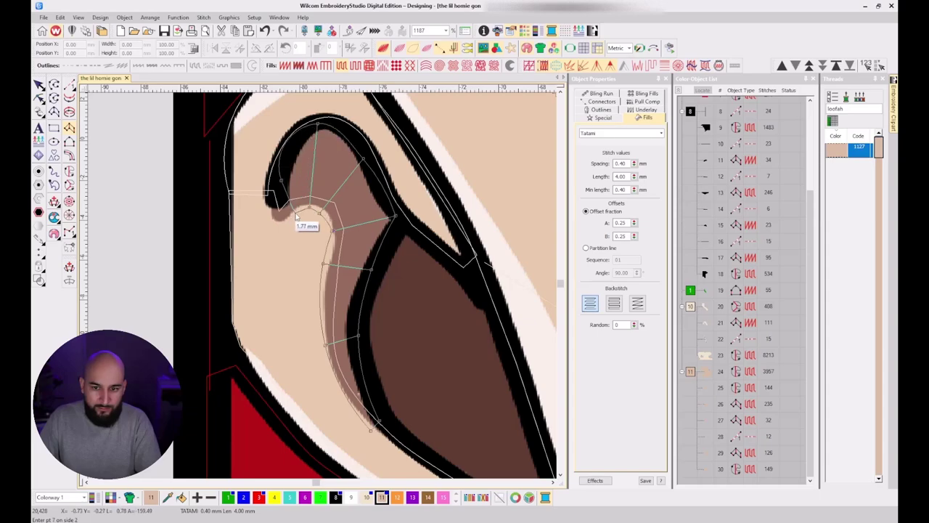
left_click(268, 213)
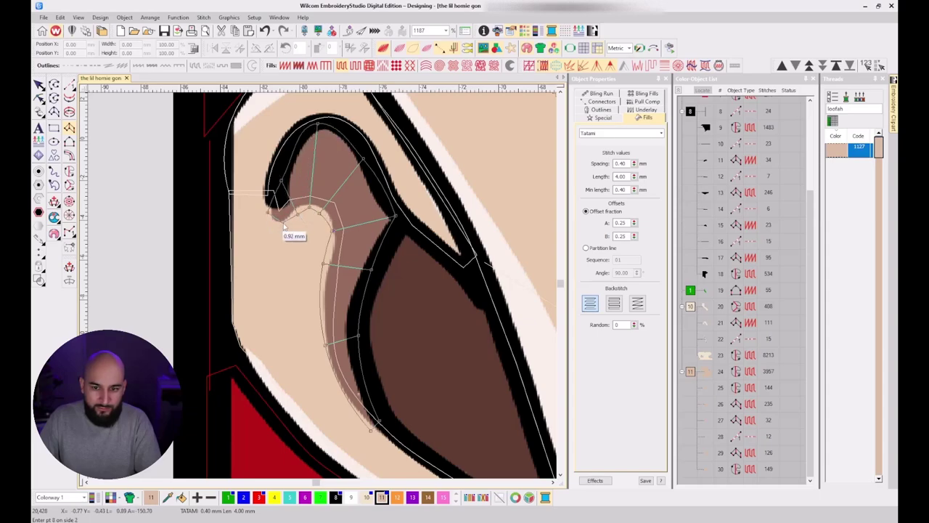
left_click(275, 227)
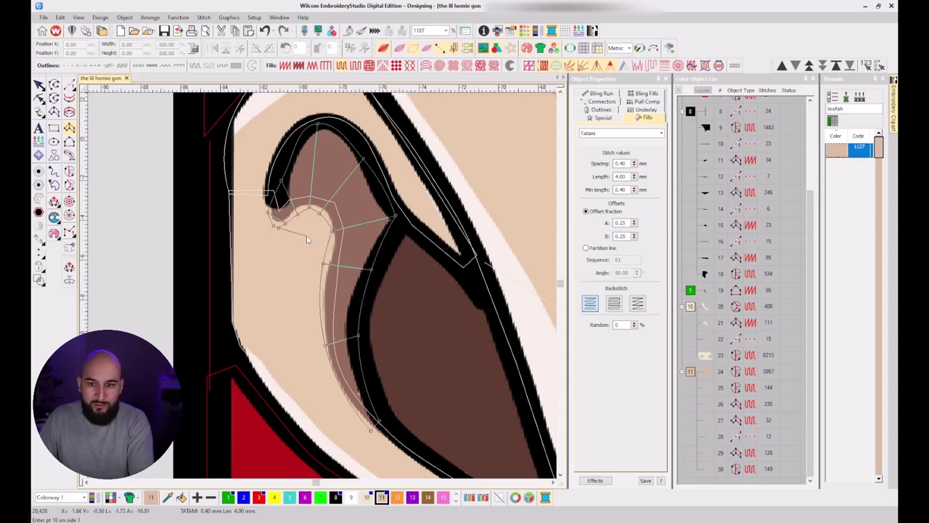
key("BackSpace")
key("BackSpace")
key("BackSpace")
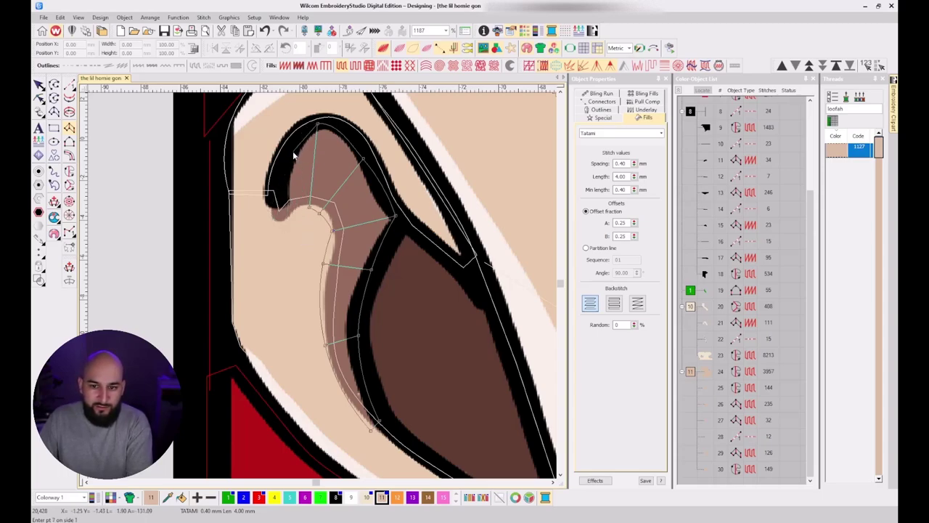
Finish the inner-ear shadow's Column A around the small hooked tip and generate it with Tatami stitches.
left_click(291, 142)
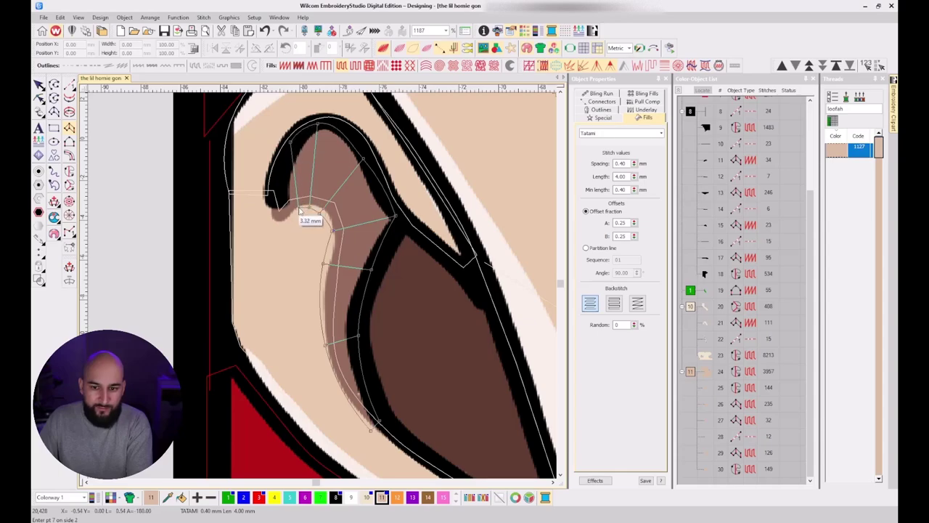
left_click(274, 211)
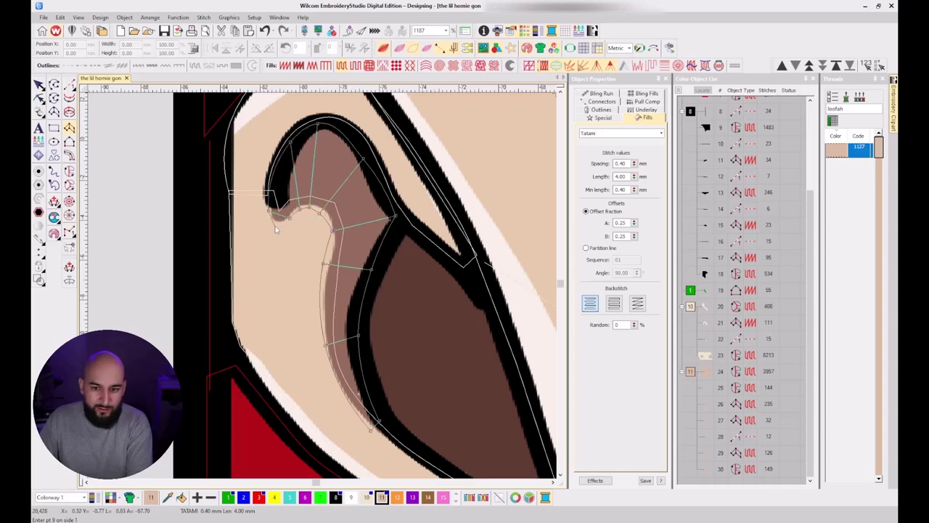
key("Return")
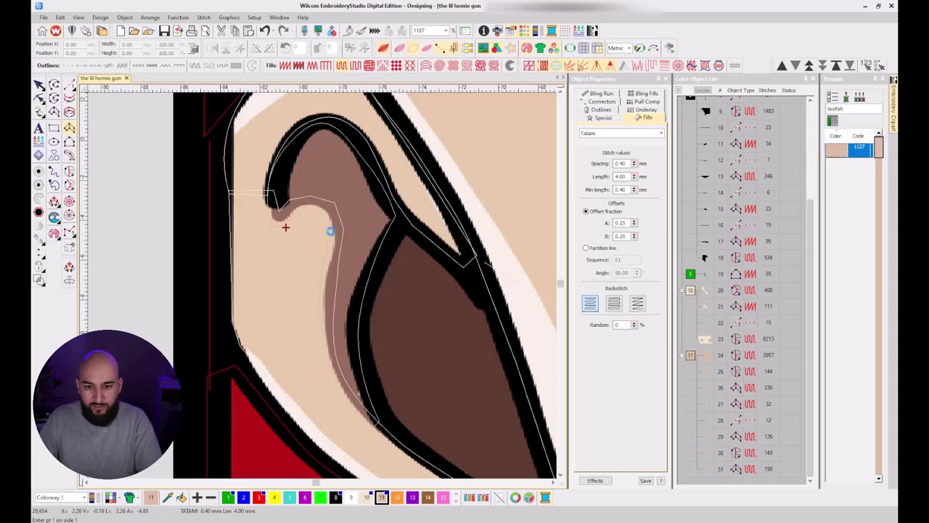
scroll(299, 284, "down", 3)
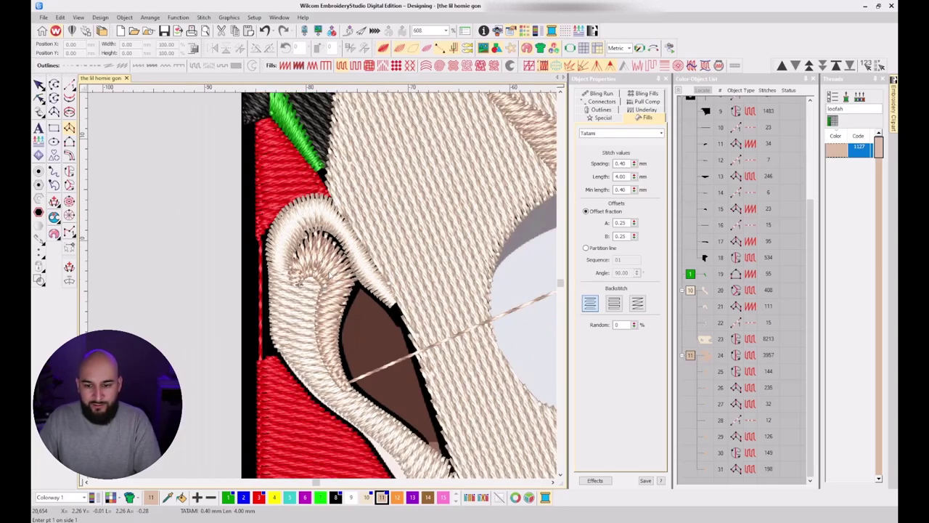
key("Escape")
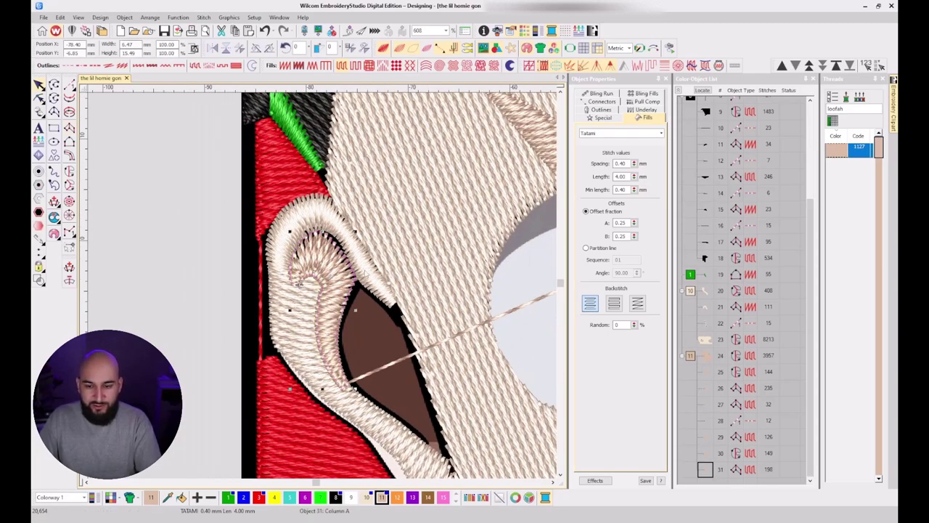
Examine the finished inner-ear shadow within the whole face, comparing the stitch preview with the artwork.
key("Escape")
scroll(276, 301, "down", 3)
key("t")
key("s")
key("s")
key("s")
key("s")
key("s")
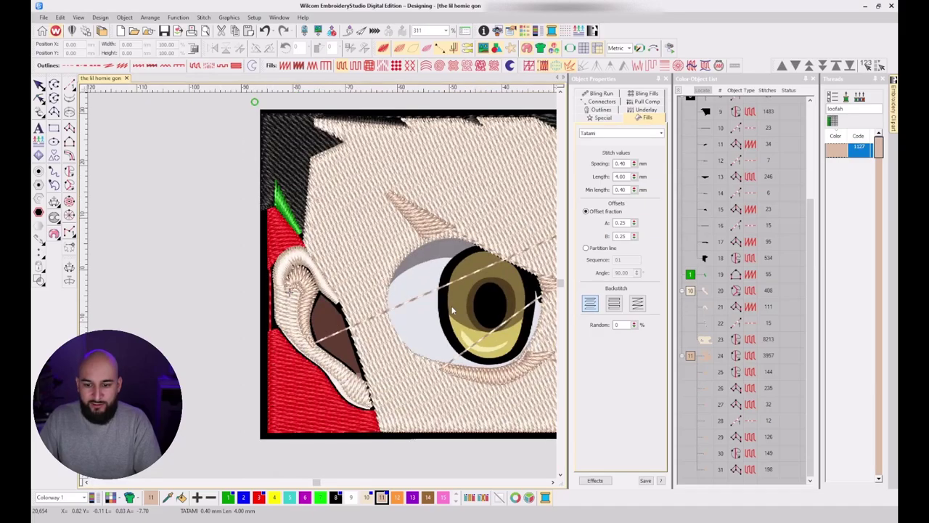
key("s")
key("s")
scroll(298, 250, "down", 4)
key("s")
key("s")
key("s")
key("s")
key("s")
key("s")
key("s")
key("s")
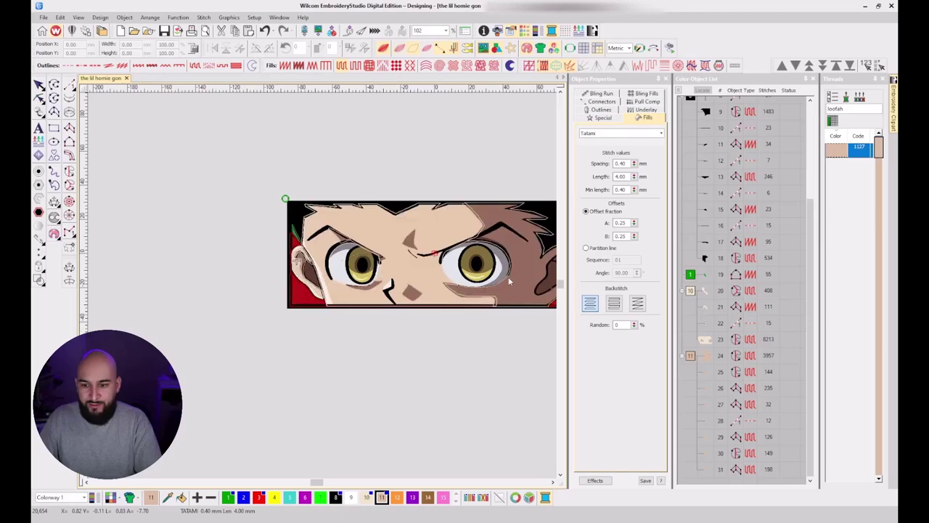
key("s")
Examine the shadows around both eyes and the nose, comparing the artwork with the stitched version.
scroll(504, 281, "up", 3)
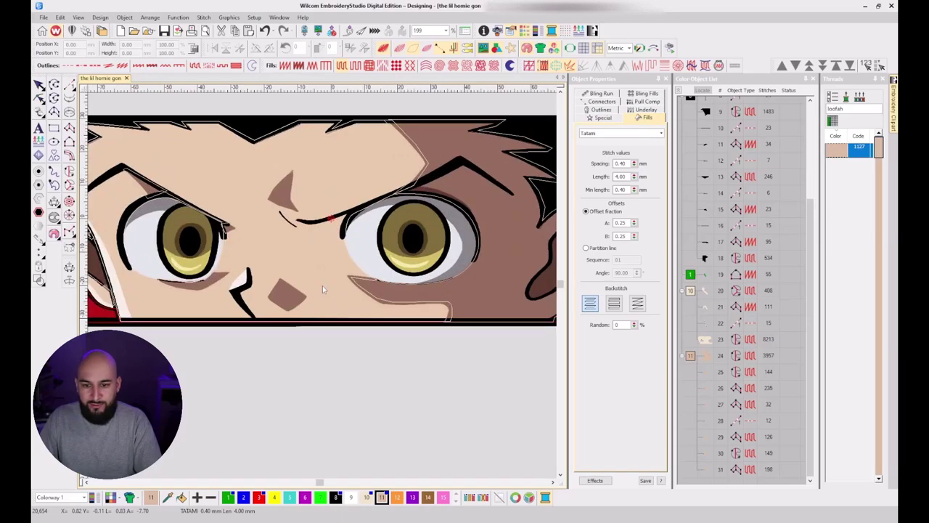
key("s")
key("s")
scroll(324, 288, "down", 2)
key("s")
key("s")
key("s")
key("s")
key("s")
key("s")
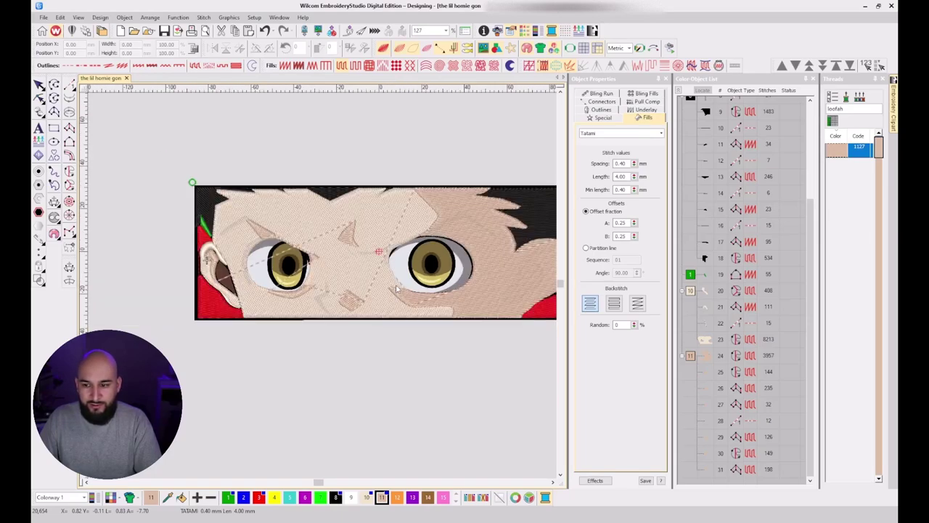
scroll(515, 267, "down", 2)
Examine the ear on the shaded side and the rest of the face for areas still undigitized.
scroll(322, 284, "up", 4)
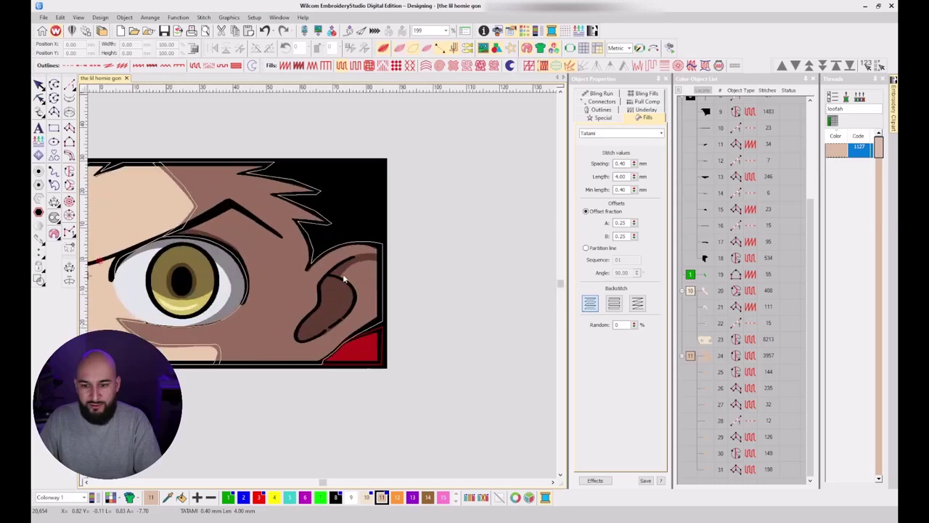
key("s")
key("s")
key("s")
key("s")
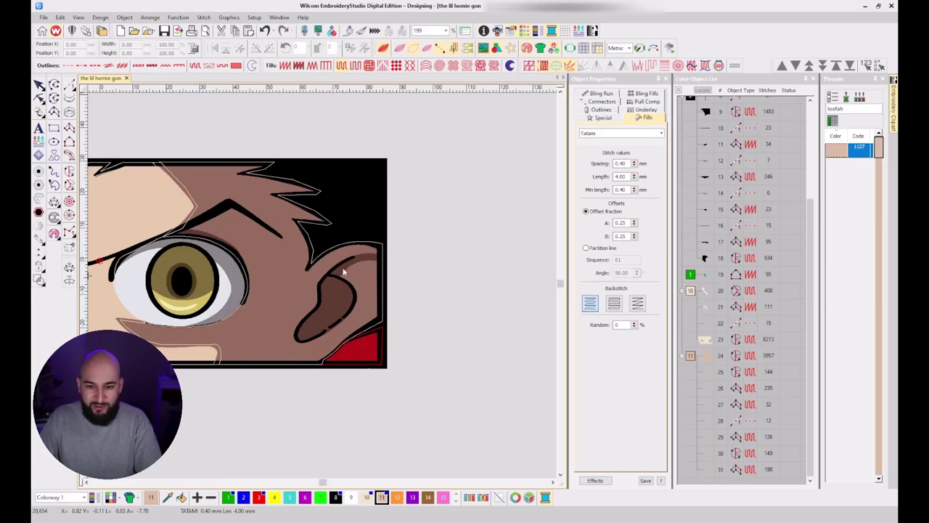
key("s")
key("s")
key("s")
key("s")
scroll(145, 270, "down", 3)
key("s")
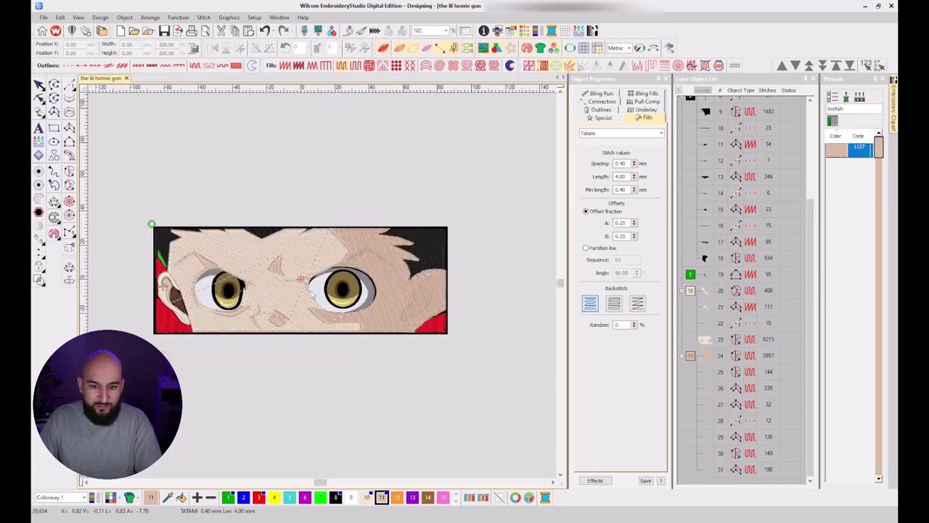
key("s")
scroll(311, 293, "up", 2)
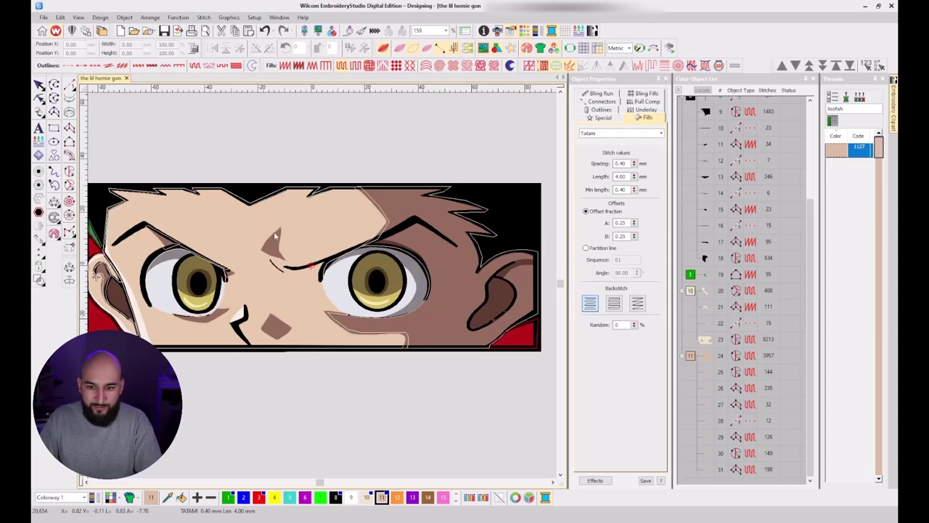
key("s")
key("s")
key("s")
key("s")
key("s")
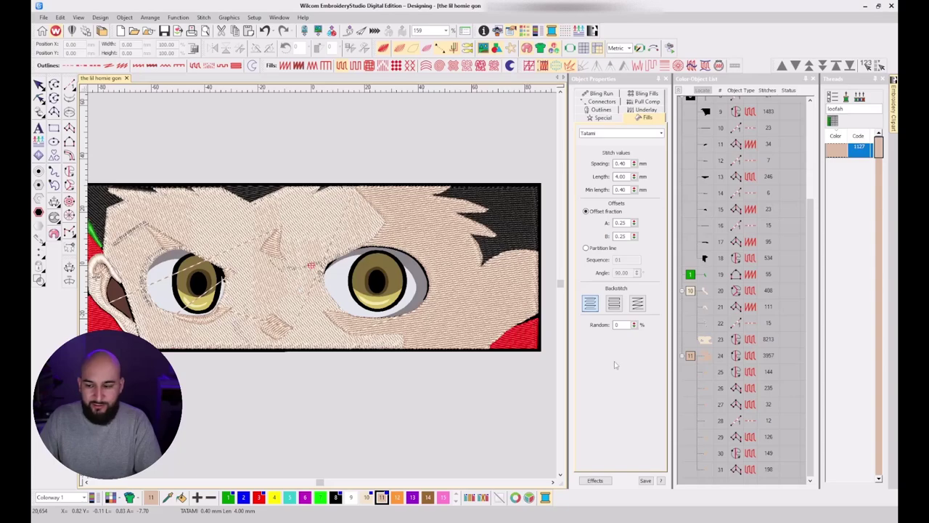
Set the connectors after the diamond-shaped nose shadow and the under-eye shadow to Jump.
left_click(702, 356)
left_click(702, 372)
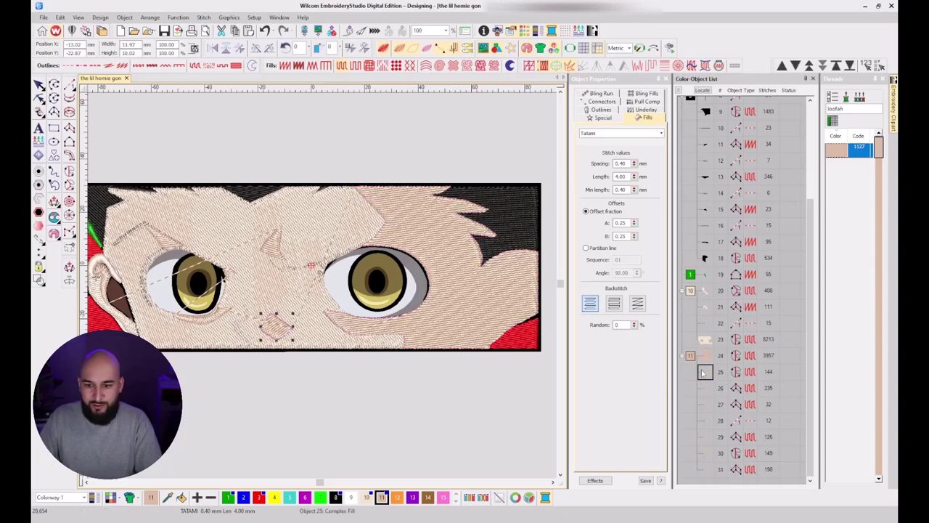
left_click(608, 105)
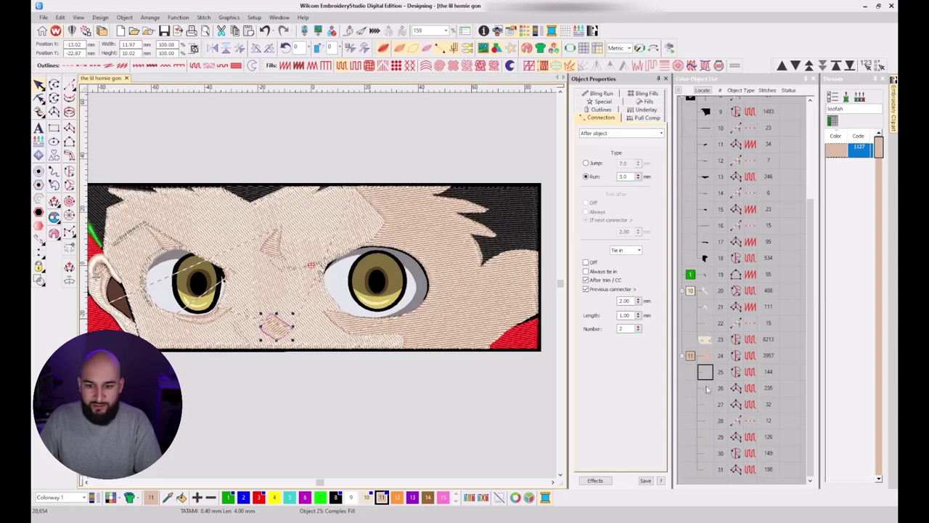
left_click(594, 165)
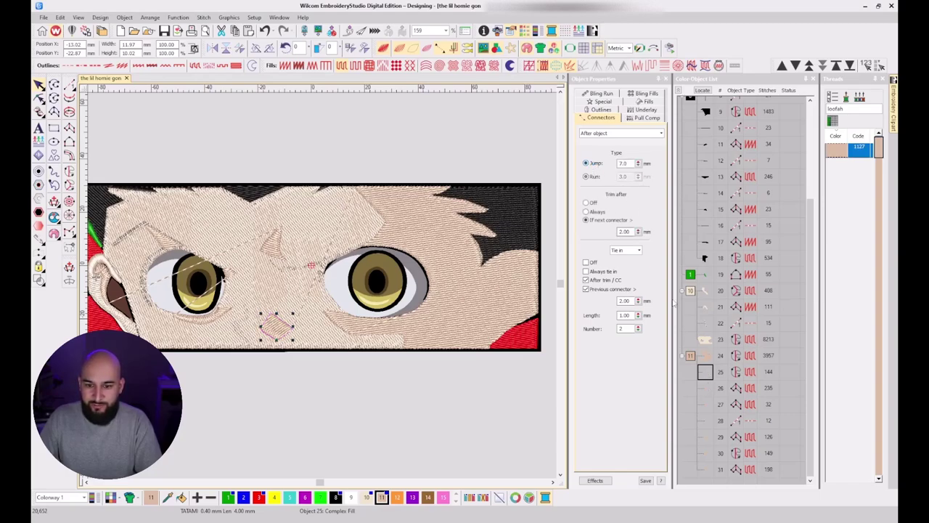
left_click(705, 388)
left_click(592, 165)
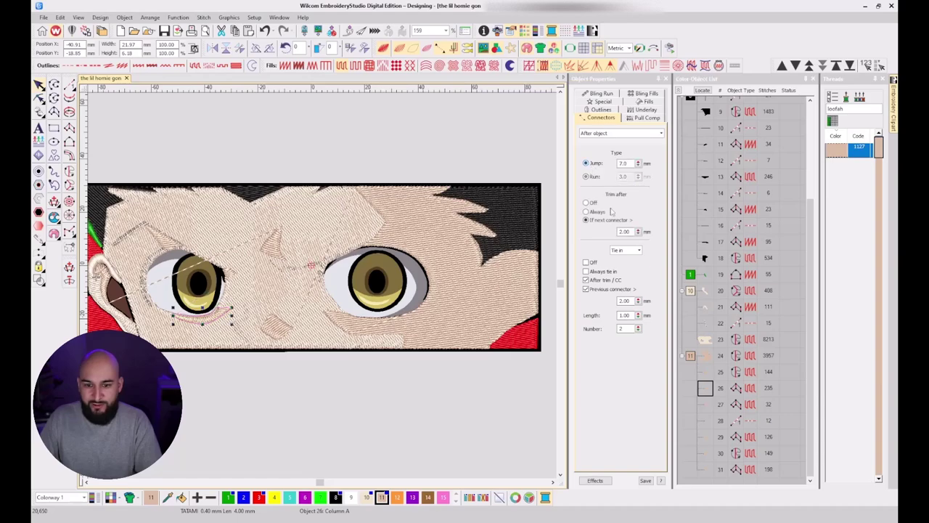
Go through the remaining small shadows, setting the connectors after the eyebrow and between-eyebrows shadows to Jump.
left_click(705, 404)
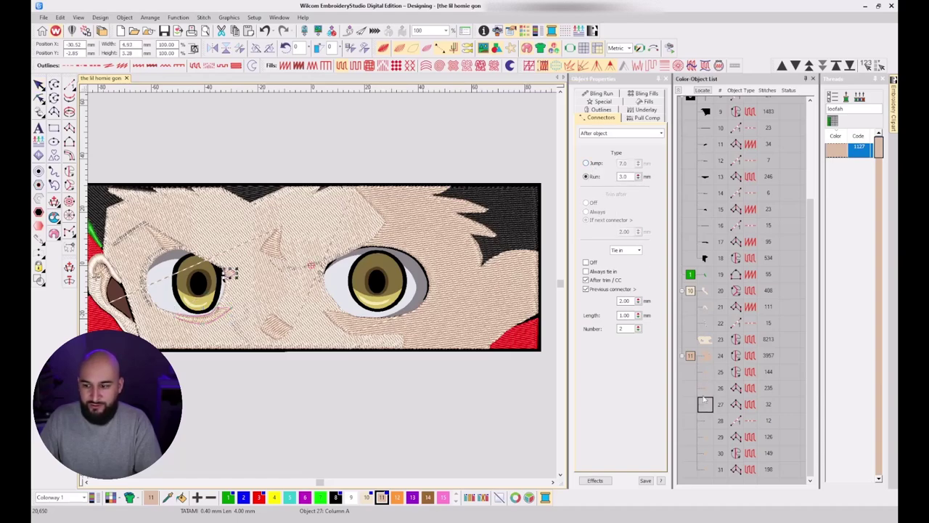
left_click(706, 420)
left_click(706, 437)
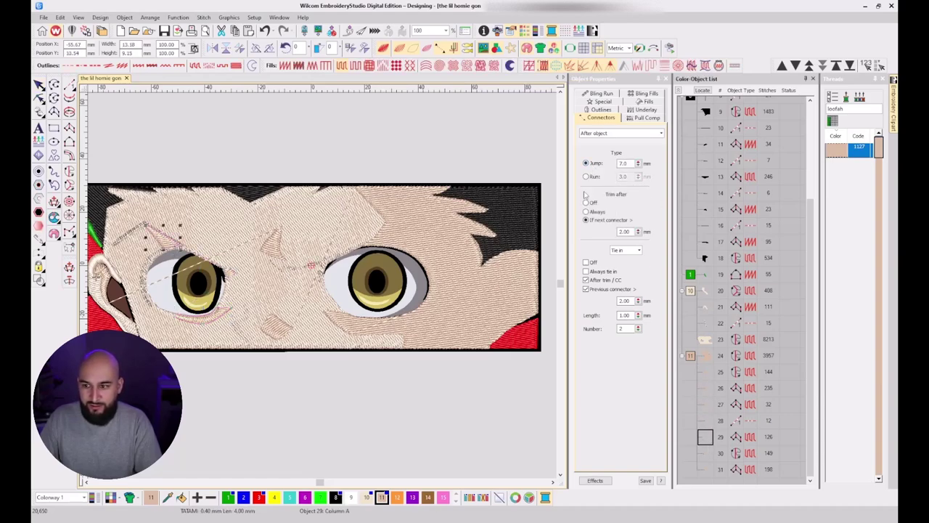
left_click(705, 453)
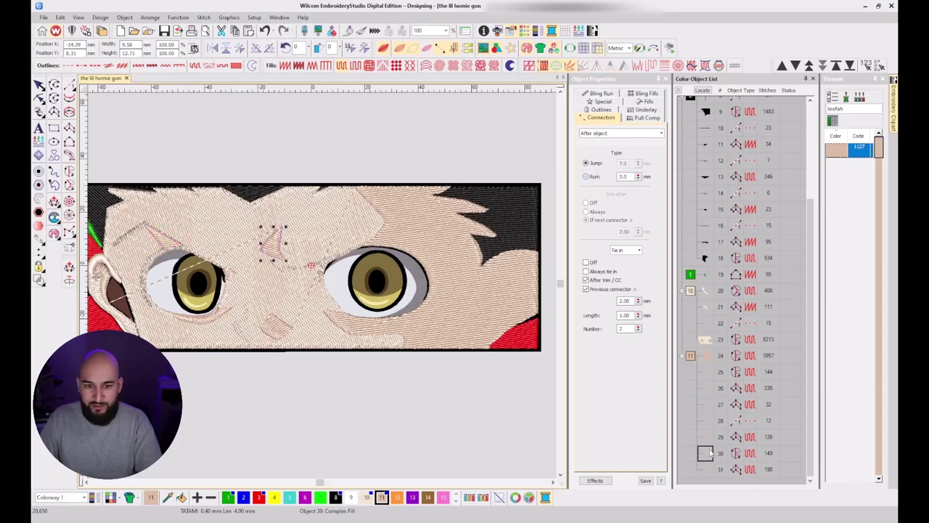
left_click(596, 164)
left_click(710, 471)
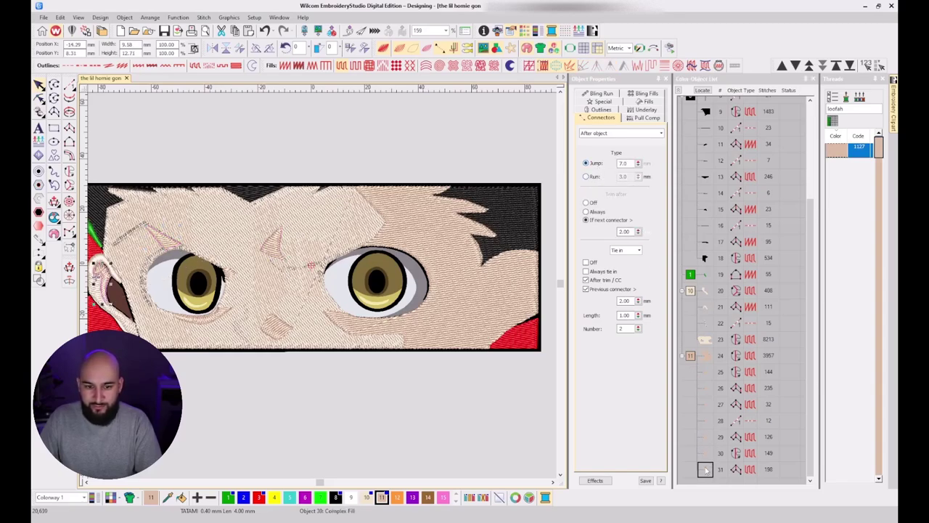
key("Escape")
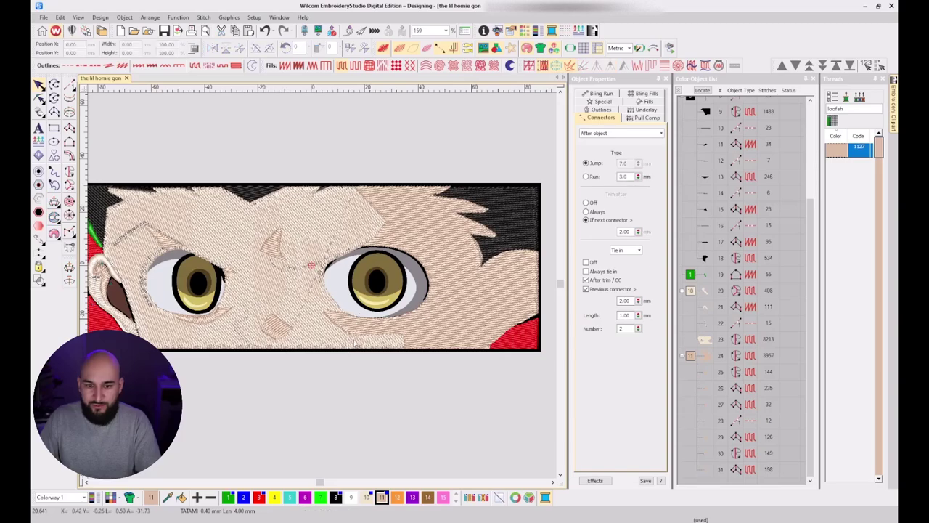
Search the threads for "light brown" and assign the matching thread to colour 12.
scroll(200, 316, "down", 2)
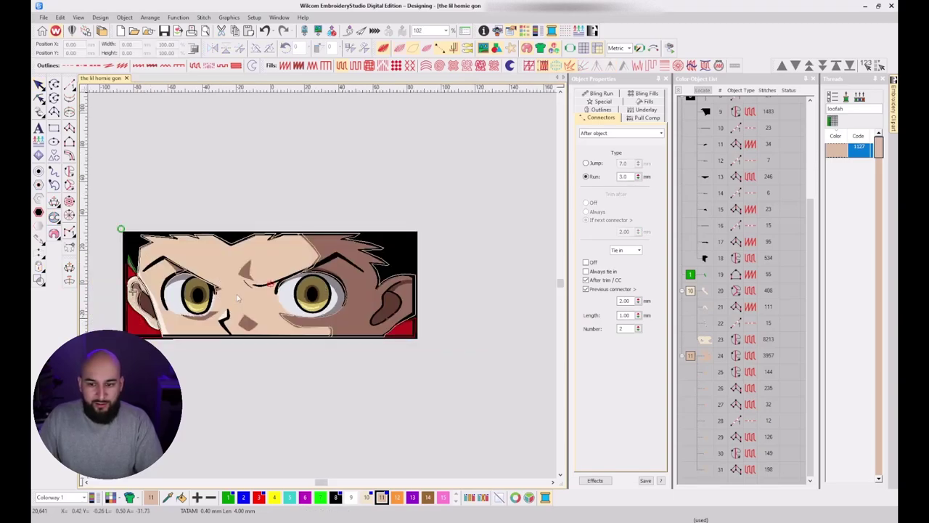
key("s")
key("s")
key("s")
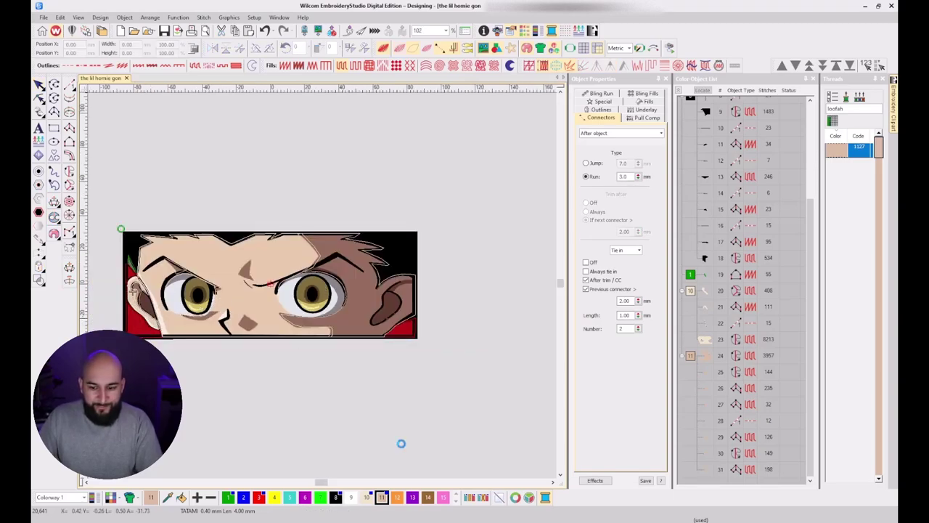
left_click(397, 498)
double_click(842, 110)
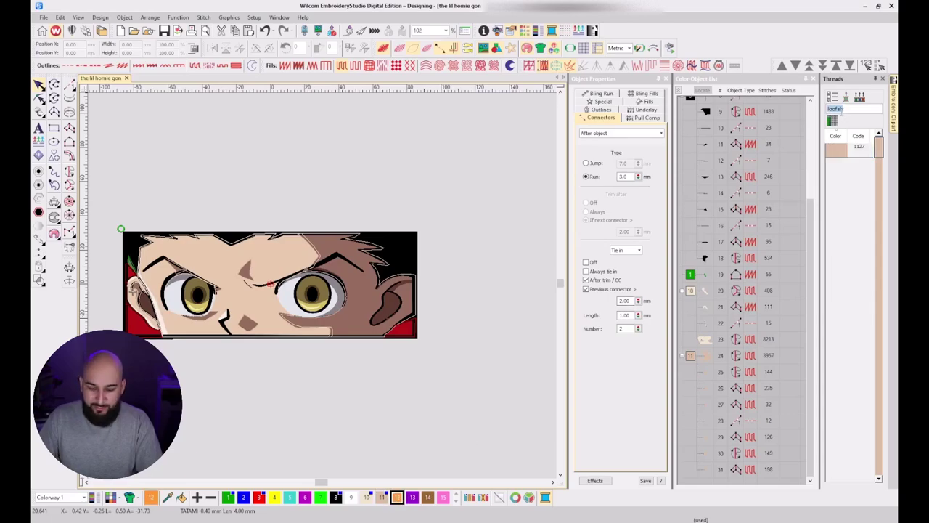
type("light brown")
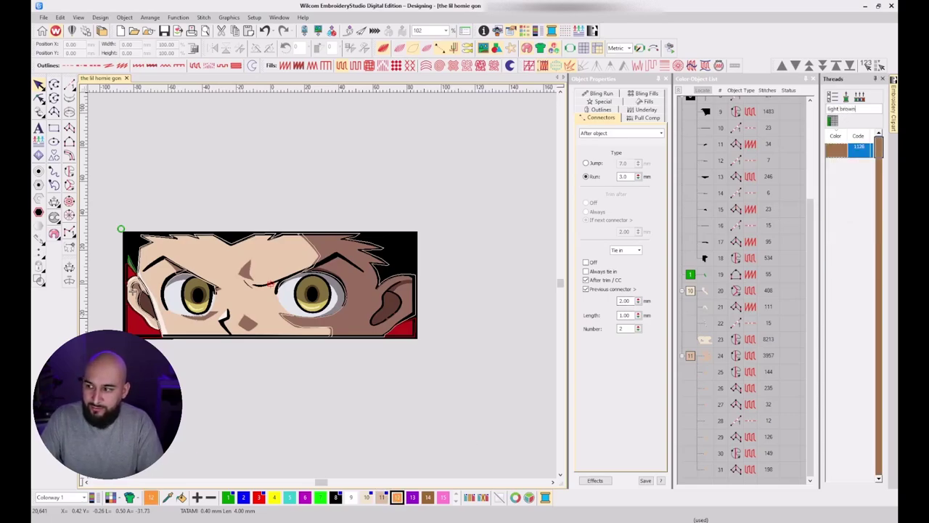
left_click(856, 149)
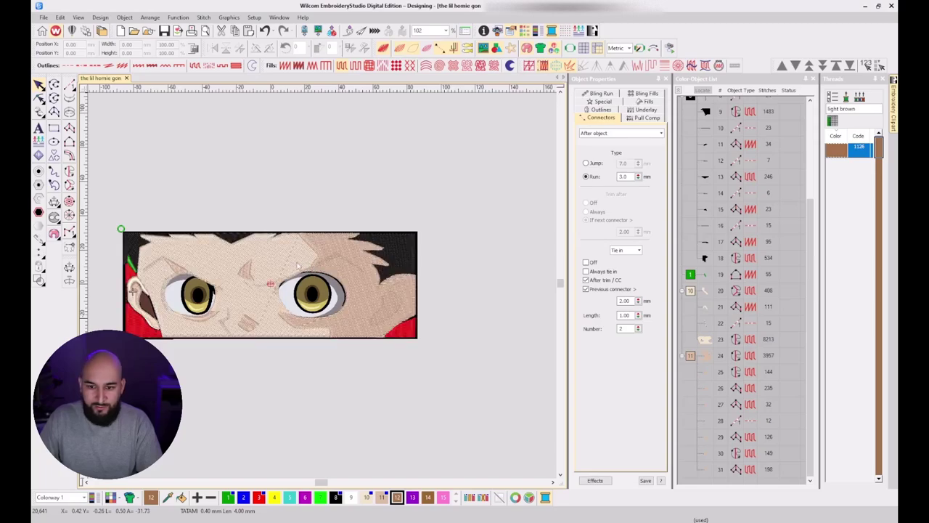
Examine the face and the dark ear opening up close, comparing the stitch preview with the artwork.
scroll(316, 291, "up", 2)
key("s")
key("s")
key("s")
key("s")
key("s")
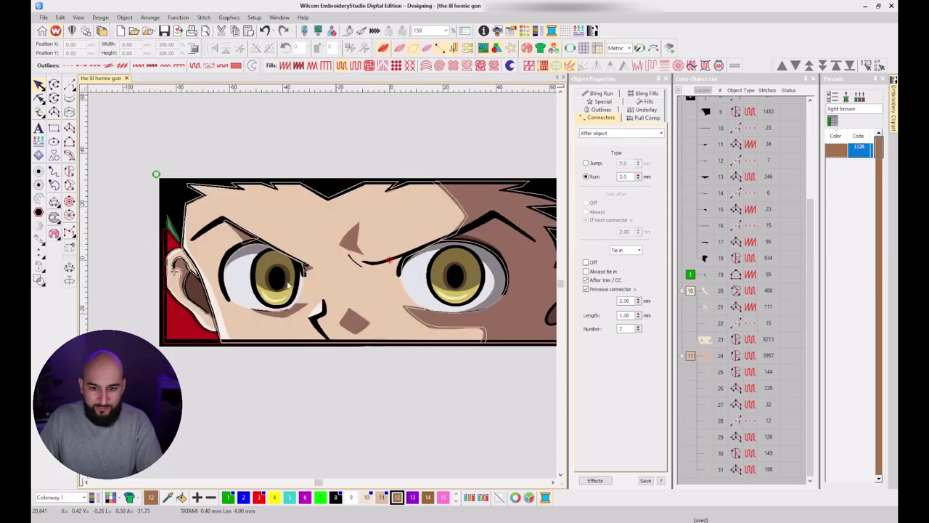
key("d")
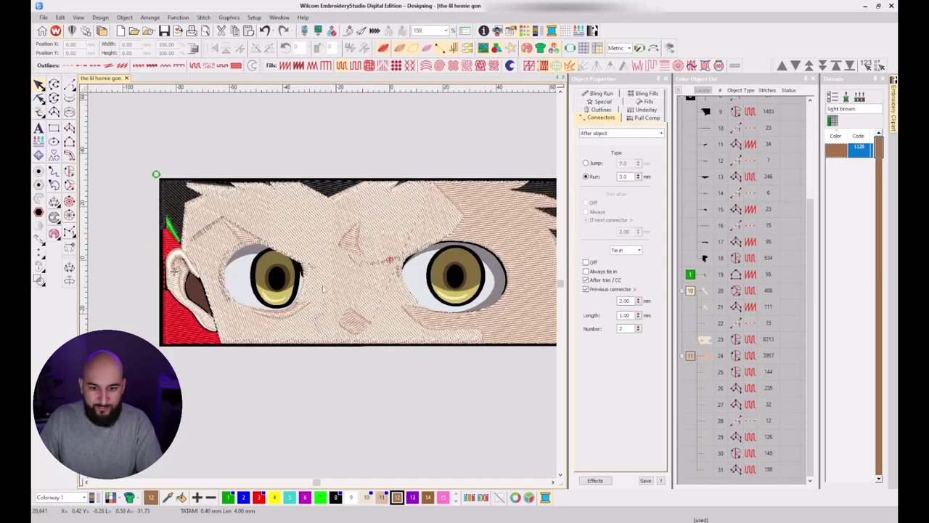
scroll(319, 289, "up", 3)
key("d")
key("d")
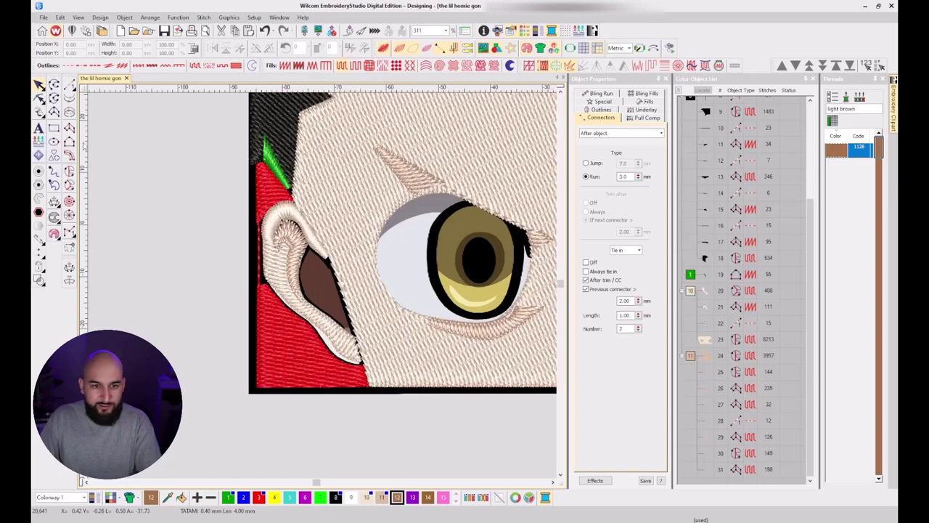
Start a Complex Fill on the dark ear opening, placing boundary points from its lower tip up the face-side edge.
left_click(69, 171)
scroll(325, 358, "up", 4)
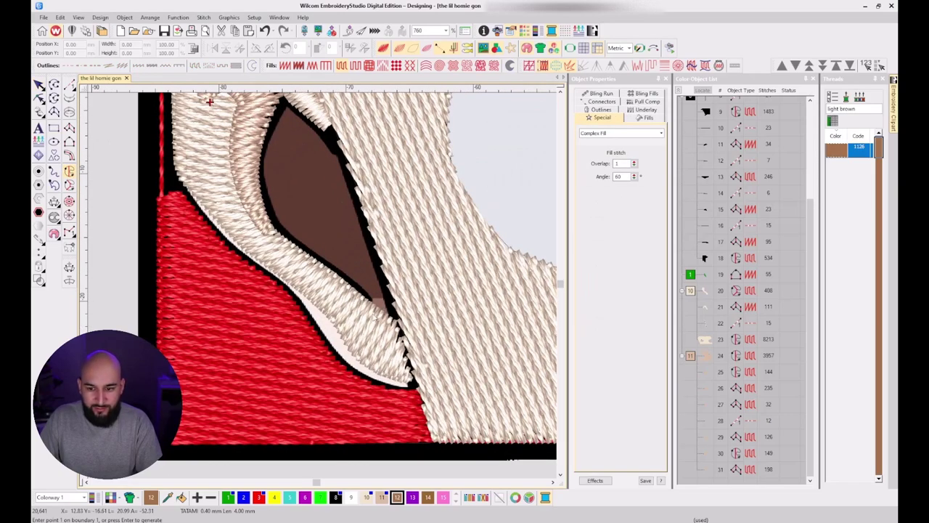
left_click(364, 314)
left_click(408, 323)
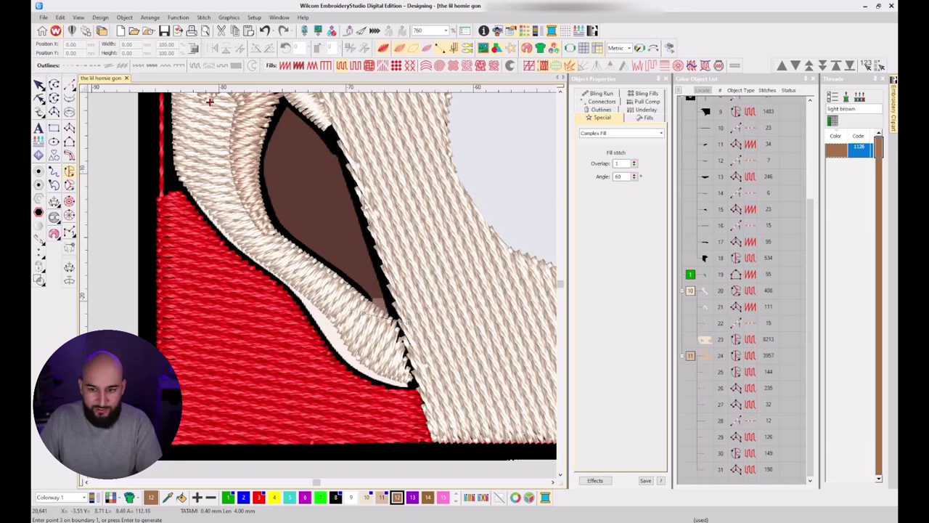
key("s")
left_click(351, 161)
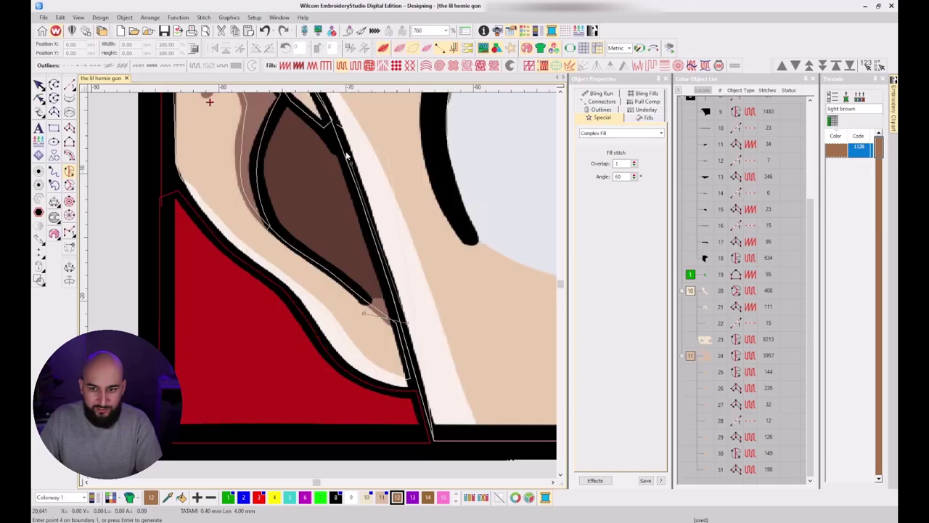
left_click(326, 126)
Continue the ear-opening boundary from its upper corner down the curved inner edge to the lower tip.
left_click_drag(287, 102, 299, 188)
left_click(293, 182)
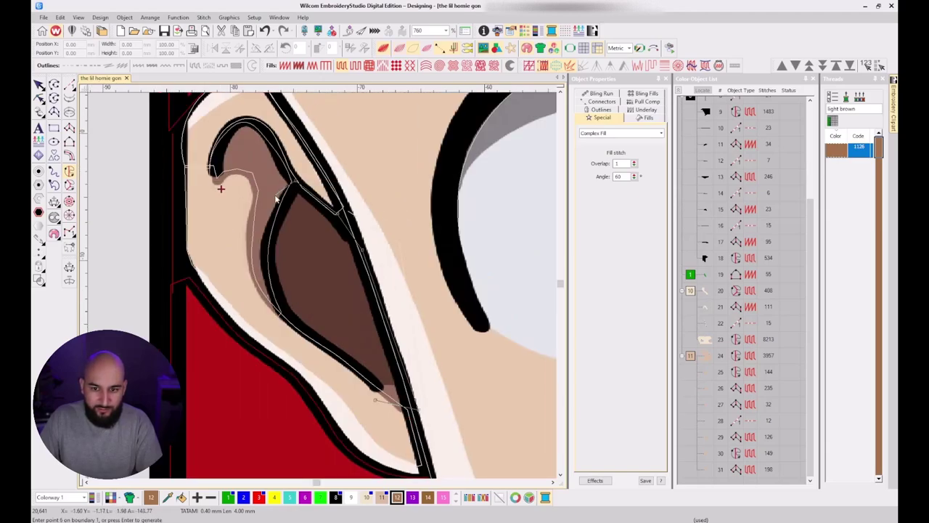
left_click(280, 207)
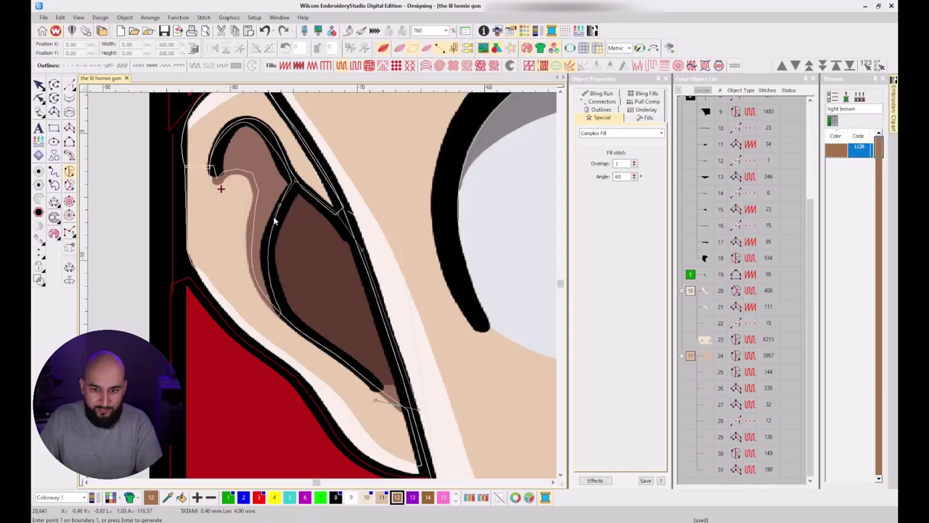
left_click(267, 265)
left_click(280, 314)
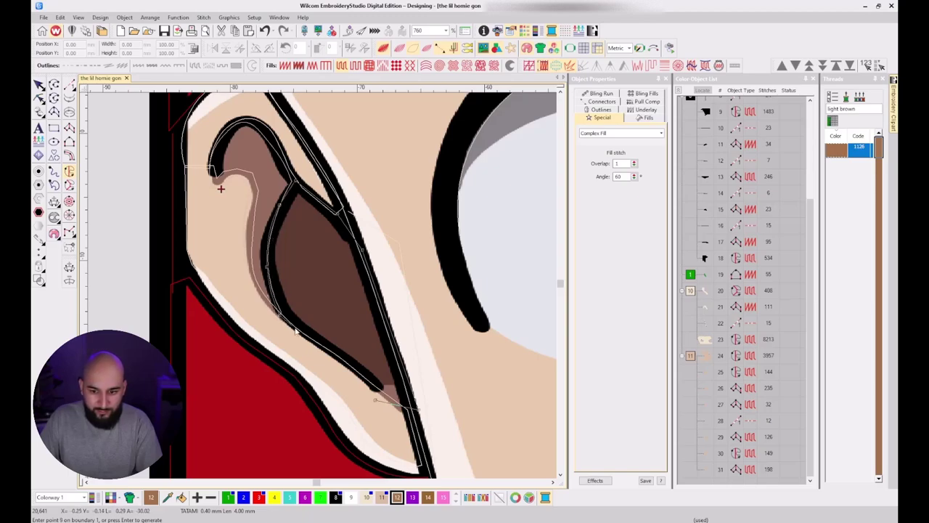
left_click(335, 357)
left_click(376, 392)
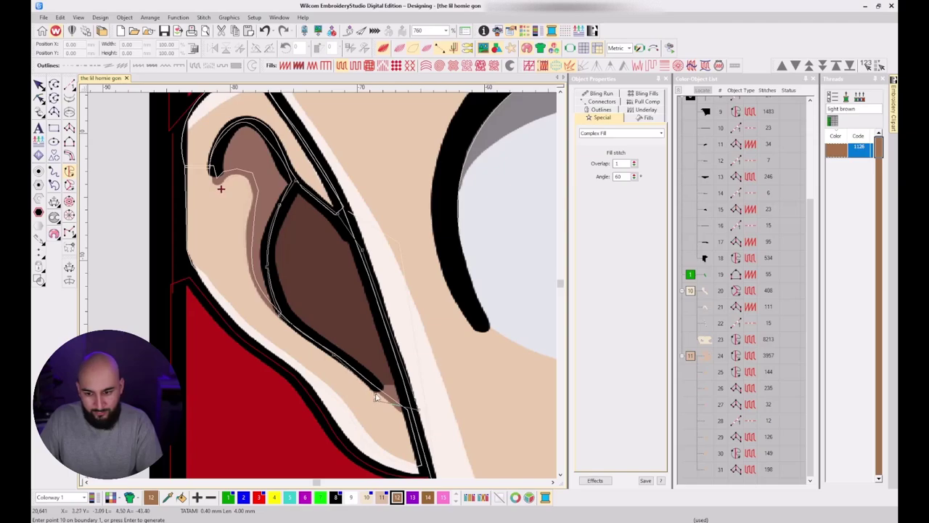
Close the ear-opening boundary with default entry and exit points, set the stitch angle diagonally across it, and generate the Complex Fill.
key("Return")
key("Return")
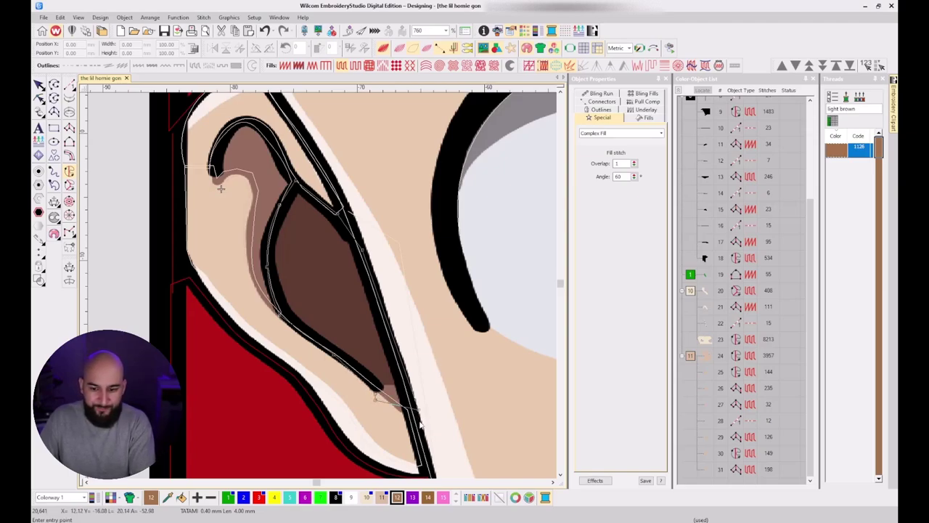
left_click(399, 256)
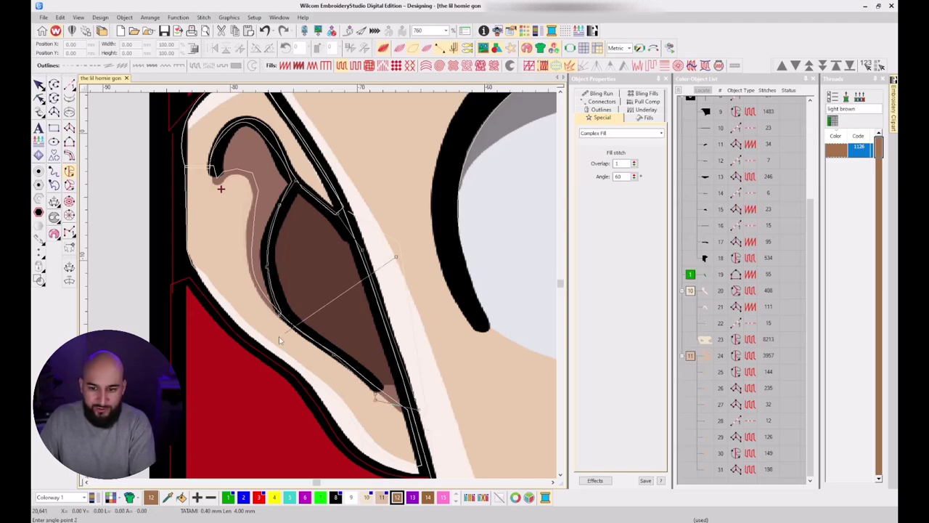
left_click(281, 337)
key("t")
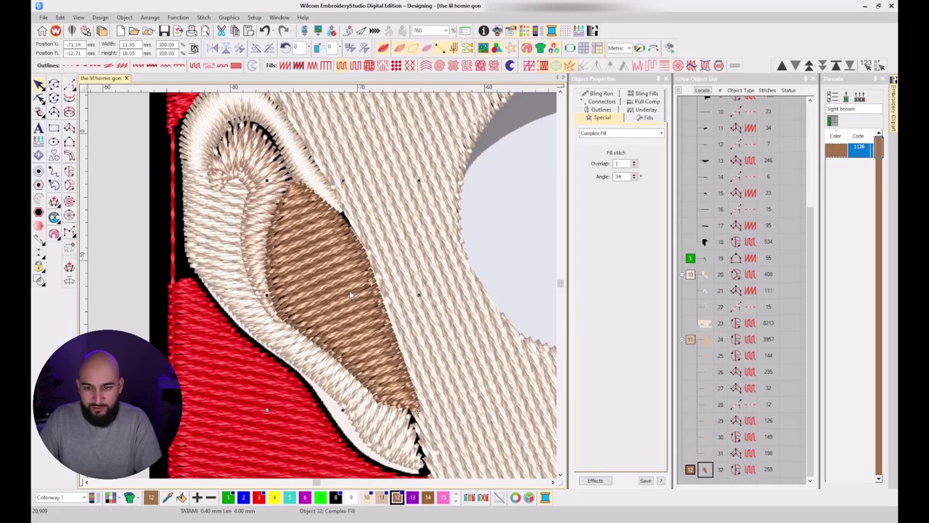
Inspect the ear-opening fill and compare the stitch preview with the artwork across the face and the opposite ear.
scroll(298, 278, "down", 2)
key("Escape")
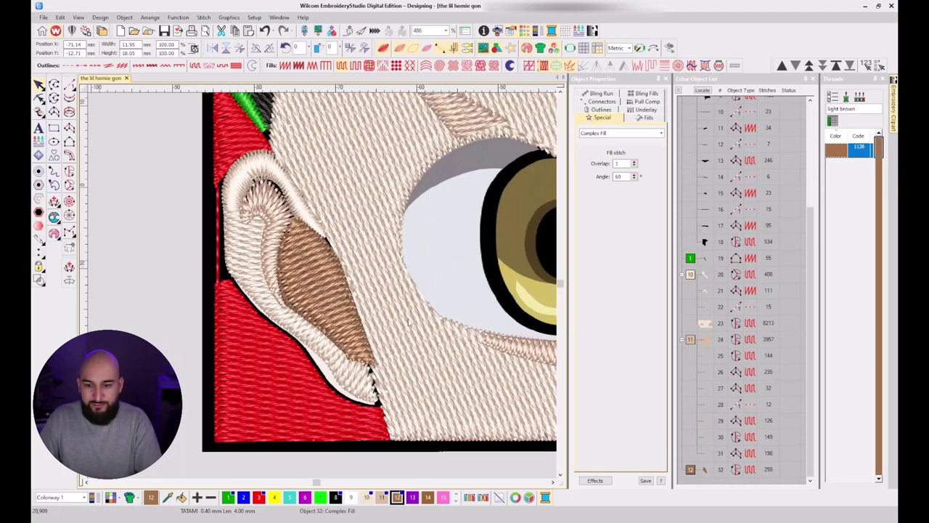
scroll(437, 299, "down", 1)
key("t")
key("t")
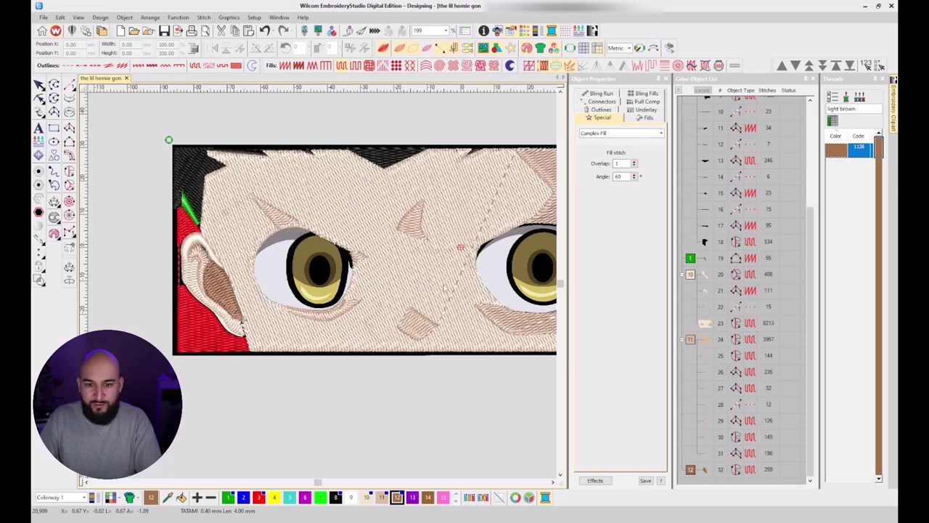
key("t")
key("0")
key("t")
key("t")
scroll(441, 299, "up", 3)
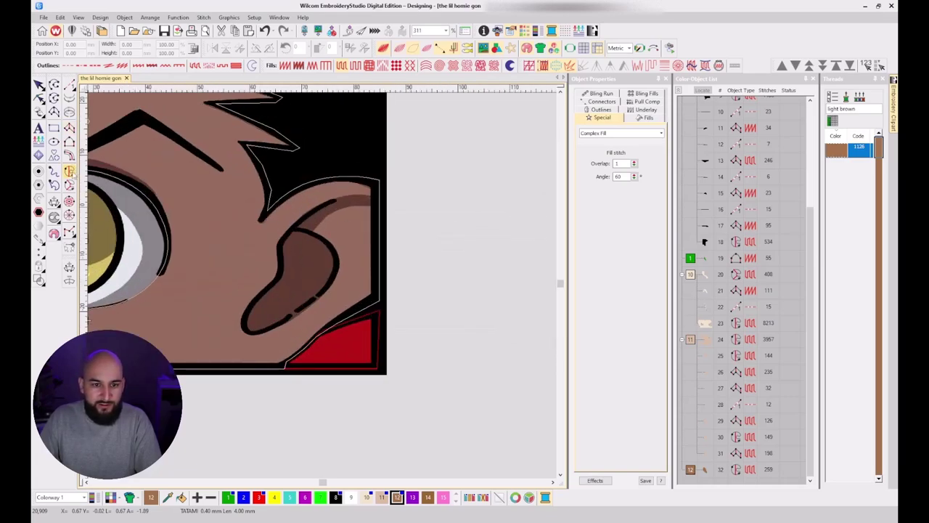
Start a Complex Turning fill on the opposite ear's dark area, tracing the upper strip's lower curve from the artwork's edge onto the opening's outer outline.
left_click(69, 171)
scroll(322, 285, "up", 3)
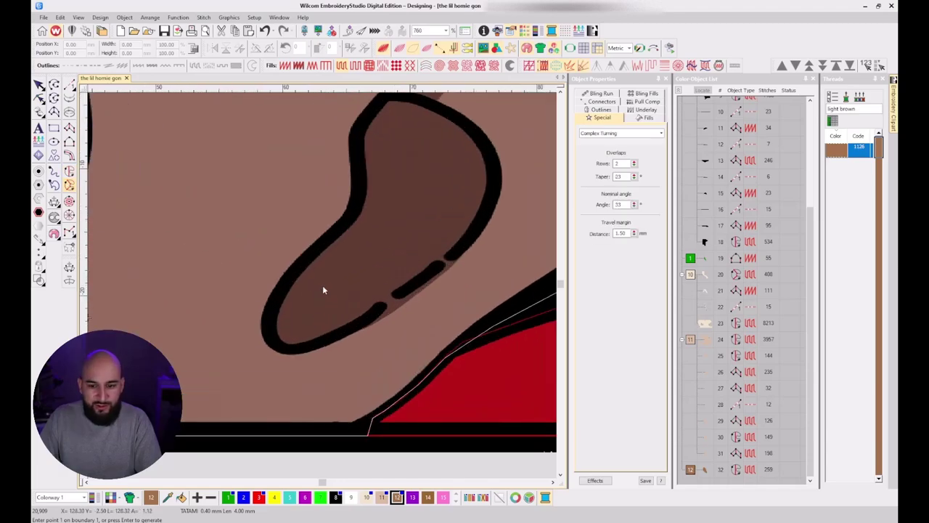
scroll(280, 330, "down", 2)
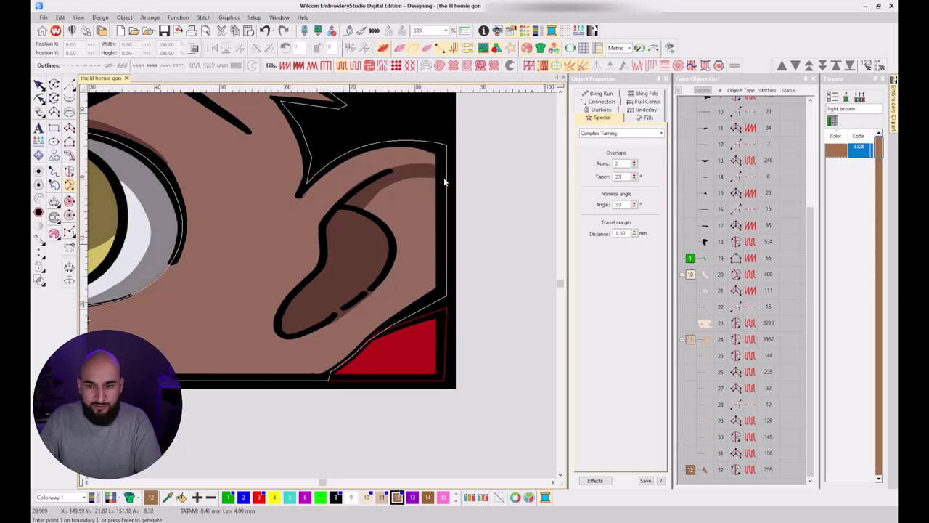
scroll(444, 181, "up", 3)
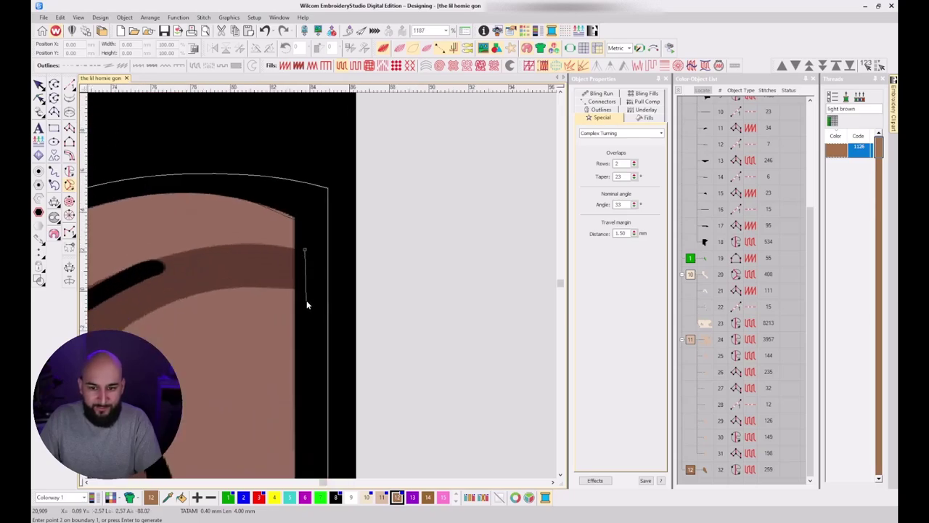
left_click(307, 300)
left_click(244, 292)
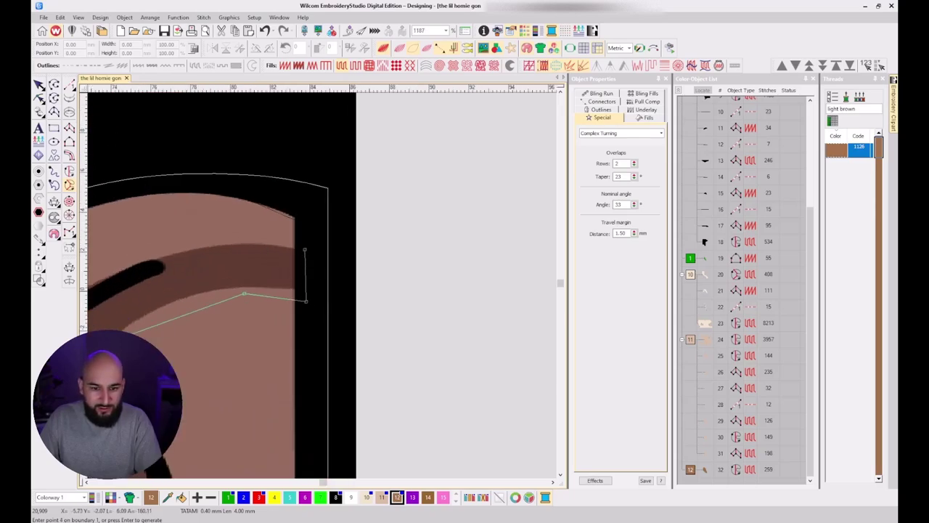
right_click(130, 334)
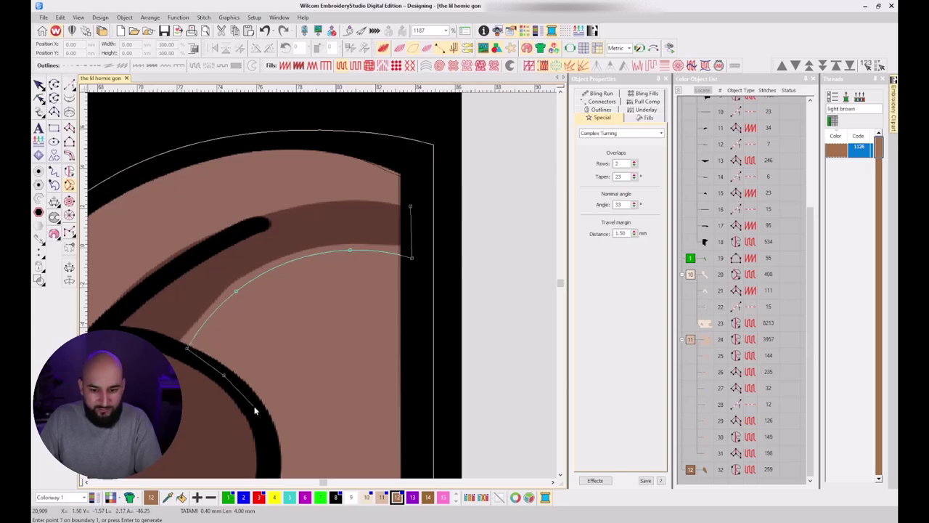
right_click(259, 412)
scroll(269, 462, "down", 2)
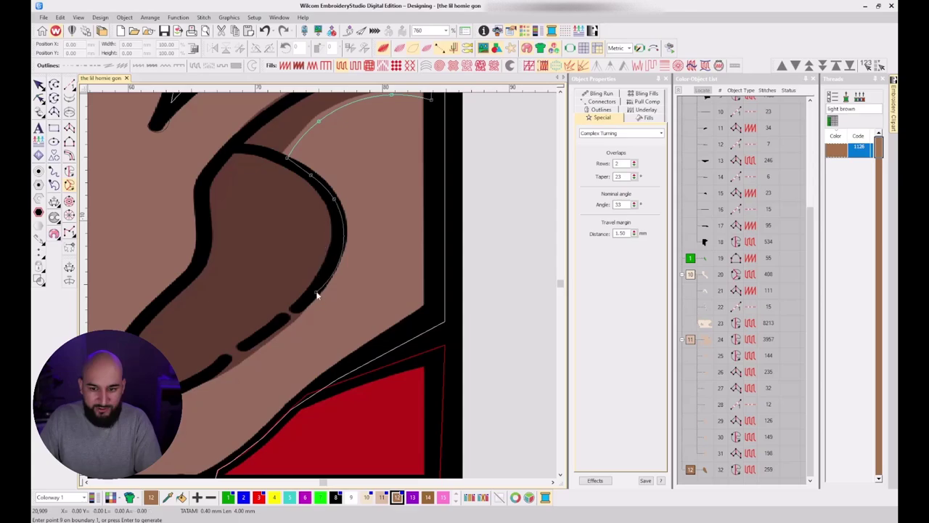
Continue the boundary down the opening's outer edge toward its lower tip, replacing the misplaced point with closer ones.
right_click(316, 291)
right_click(244, 360)
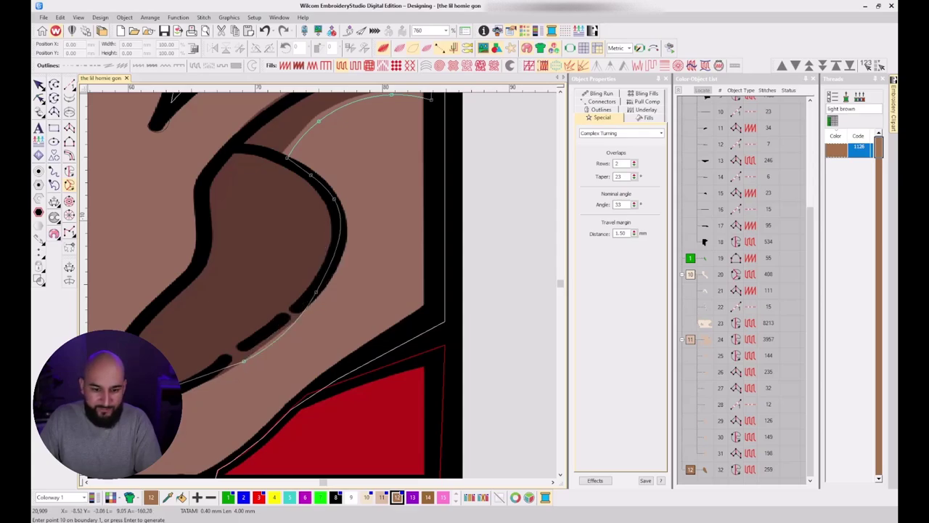
right_click(181, 387)
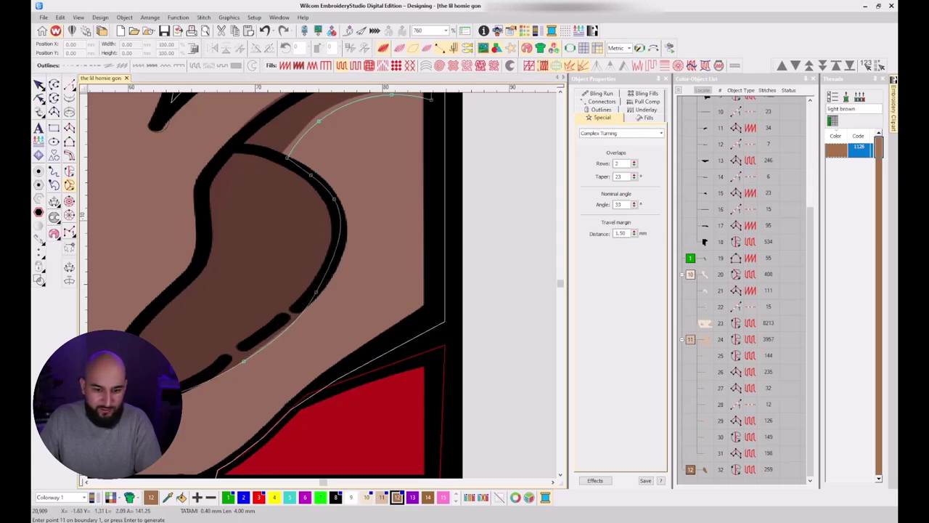
key("BackSpace")
scroll(321, 289, "up", 1)
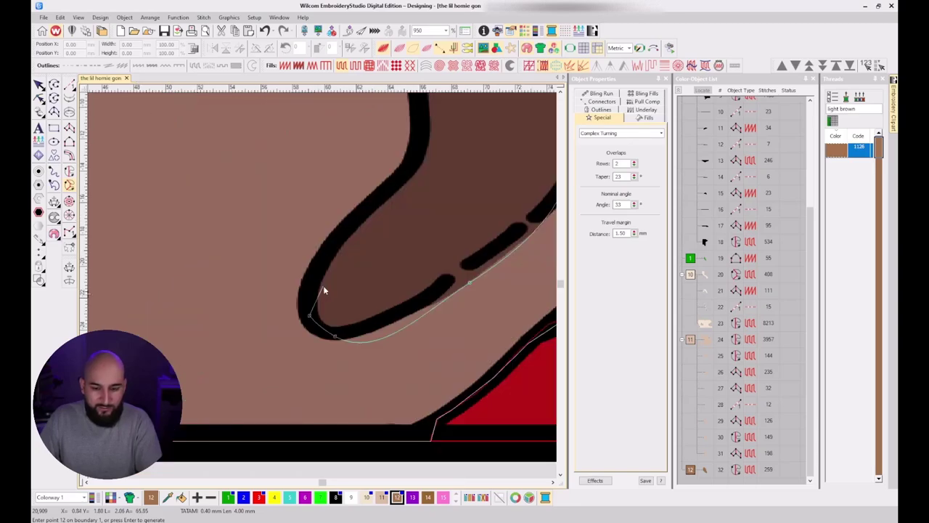
right_click(403, 314)
right_click(372, 325)
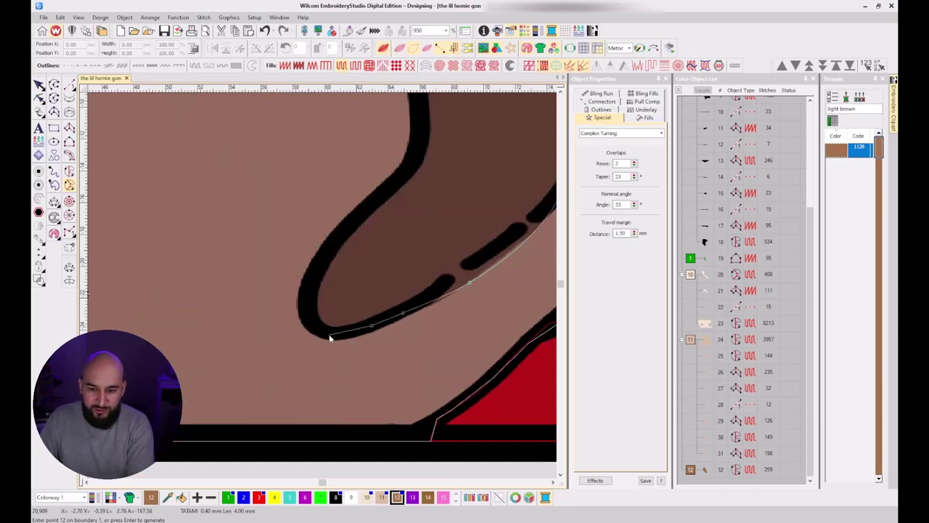
Carry the boundary around the opening's lower tip and up its face-side edge to the upper bend.
right_click(313, 324)
right_click(350, 223)
right_click(400, 178)
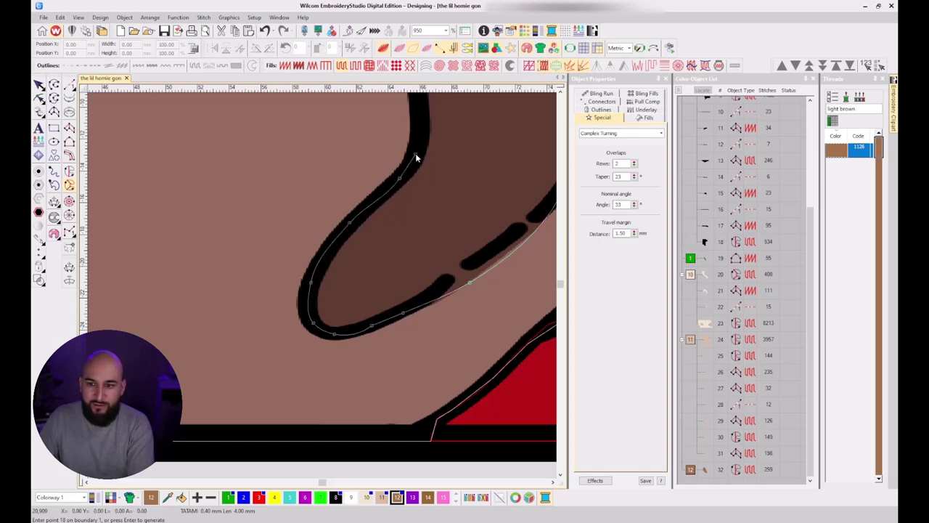
right_click(415, 153)
right_click(369, 166)
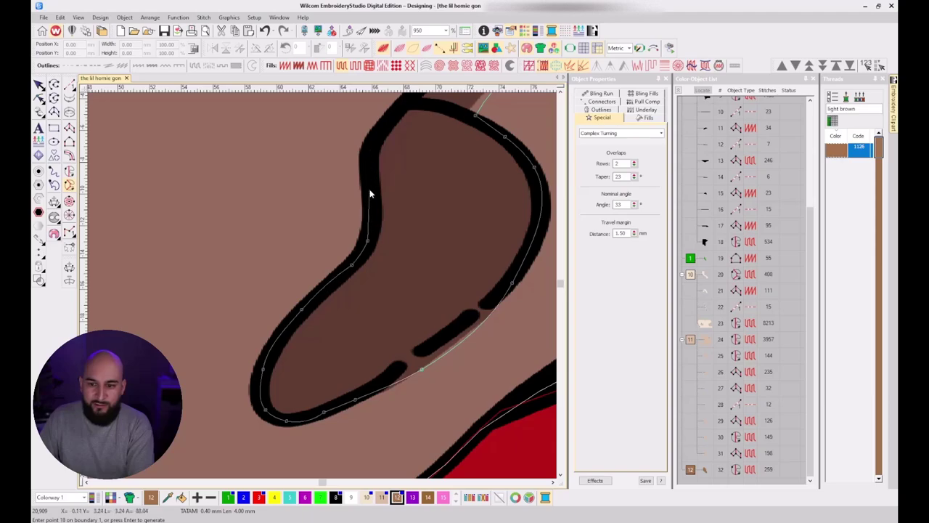
right_click(371, 192)
right_click(368, 149)
Trace the upper edge of the ear's dark strip back to the artwork's edge and close the boundary.
scroll(389, 128, "down", 1)
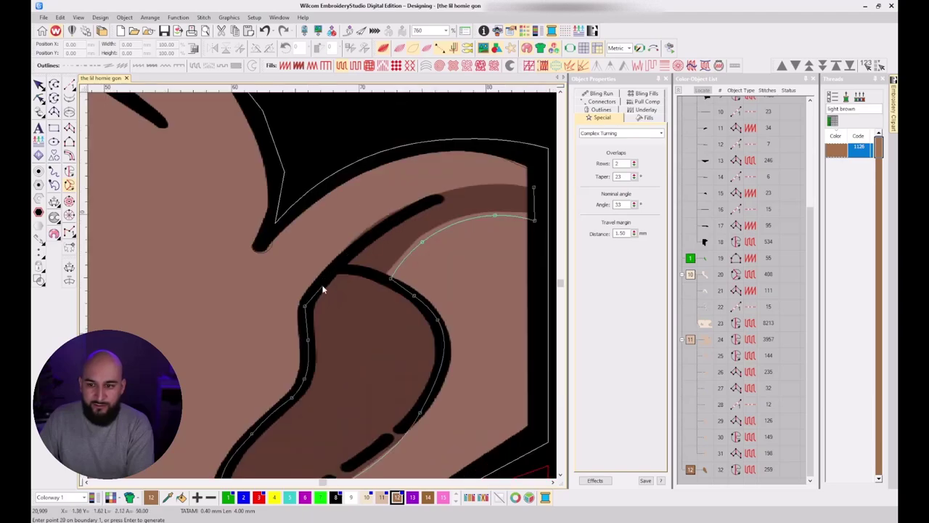
scroll(323, 289, "up", 2)
right_click(338, 255)
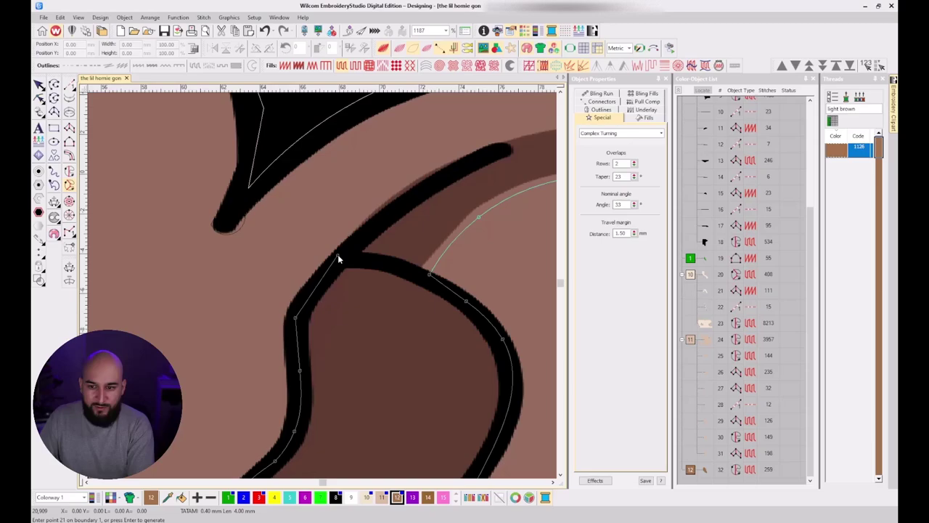
right_click(415, 178)
right_click(439, 201)
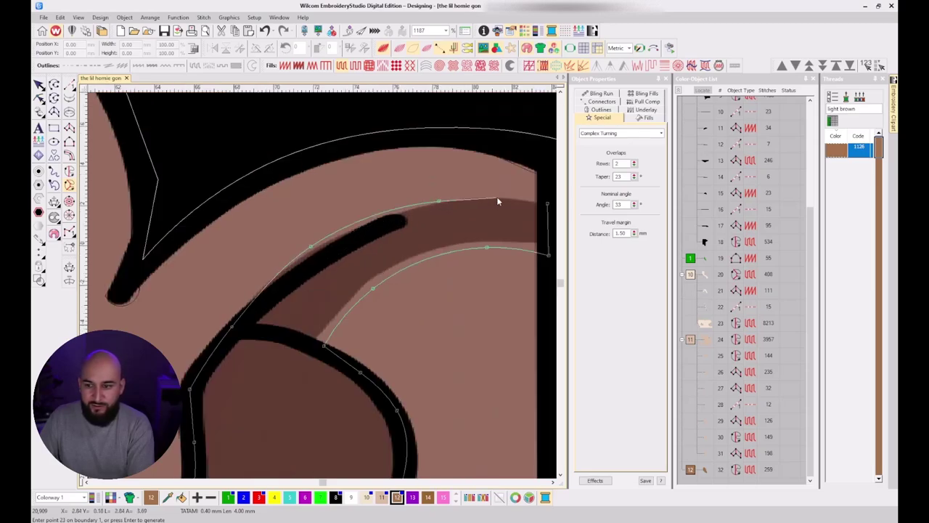
key("Return")
scroll(514, 201, "down", 4)
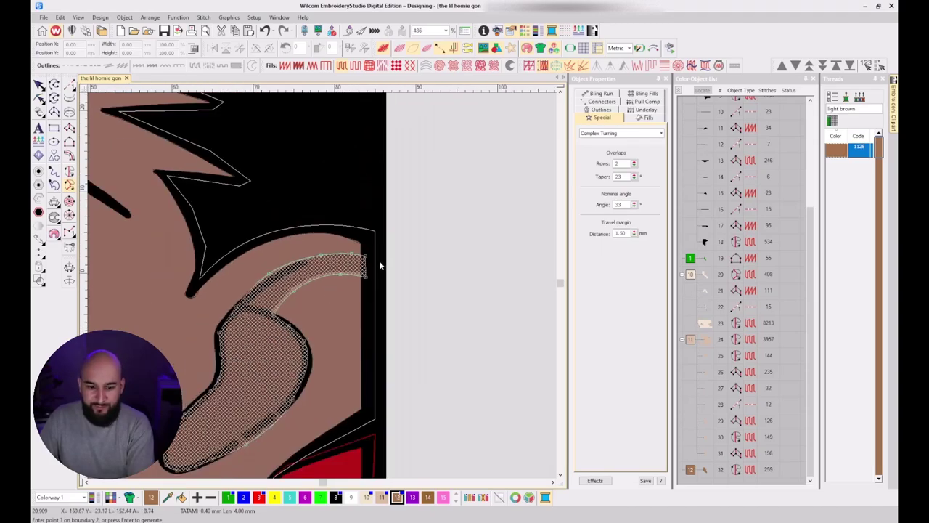
Set turning stitch angles across the strip and the ear opening, then generate the Complex Turning fill and preview its stitches.
key("Return")
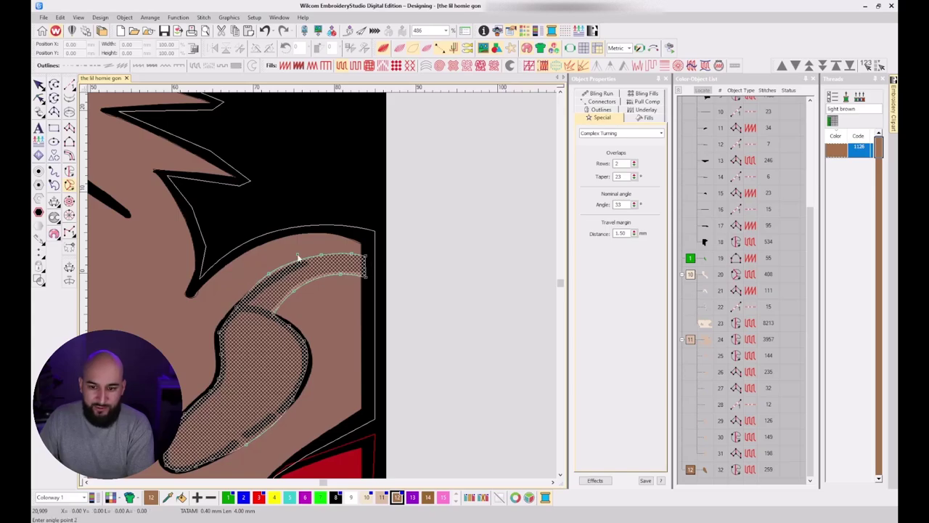
left_click(298, 257)
left_click(321, 282)
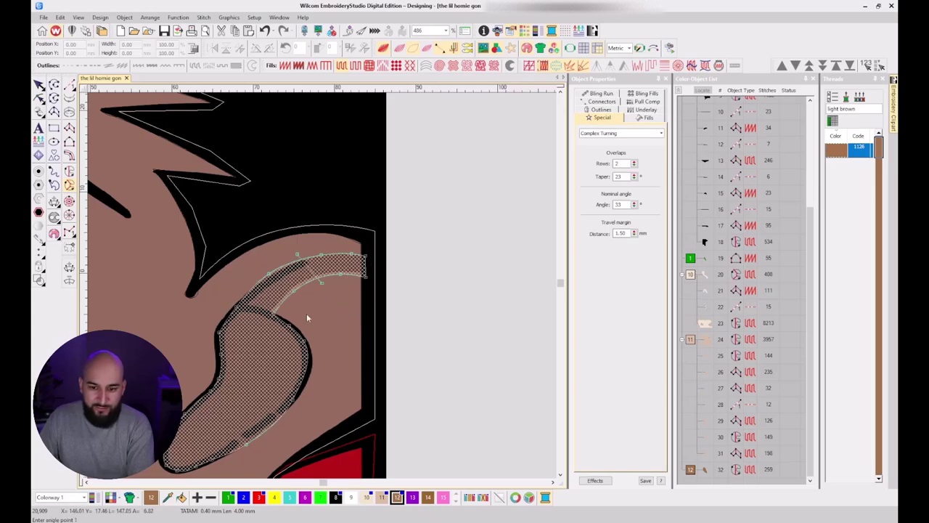
left_click(188, 375)
left_click(183, 406)
left_click(303, 390)
key("Return")
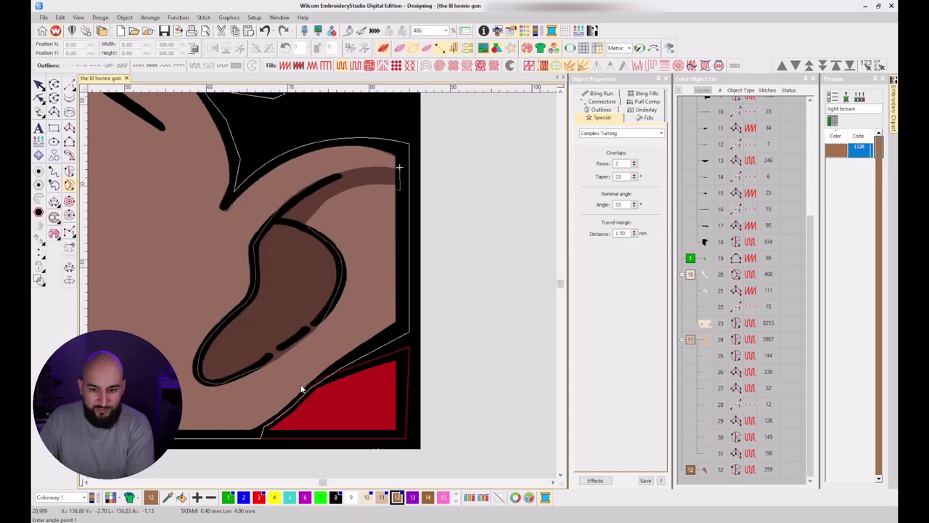
key("t")
scroll(324, 292, "down", 5)
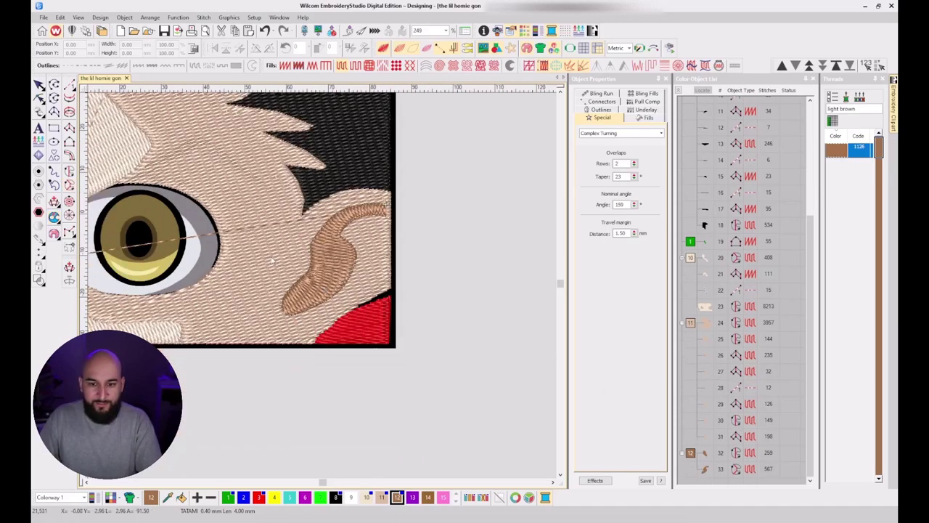
Start a Tatami column on the dark shadow above the eye nearest this ear, placing paired points from its inner corner.
key("s")
key("s")
key("s")
key("s")
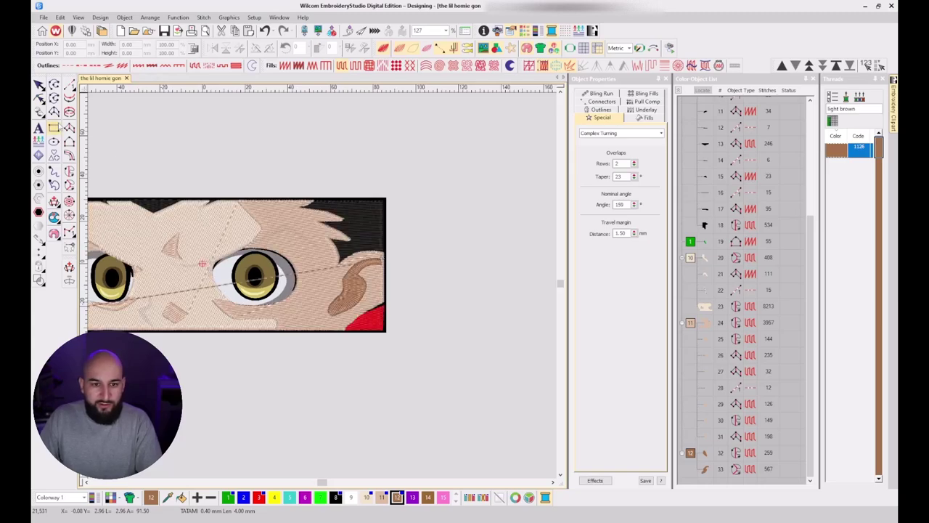
left_click(69, 128)
key("t")
scroll(256, 249, "up", 4)
scroll(325, 288, "up", 3)
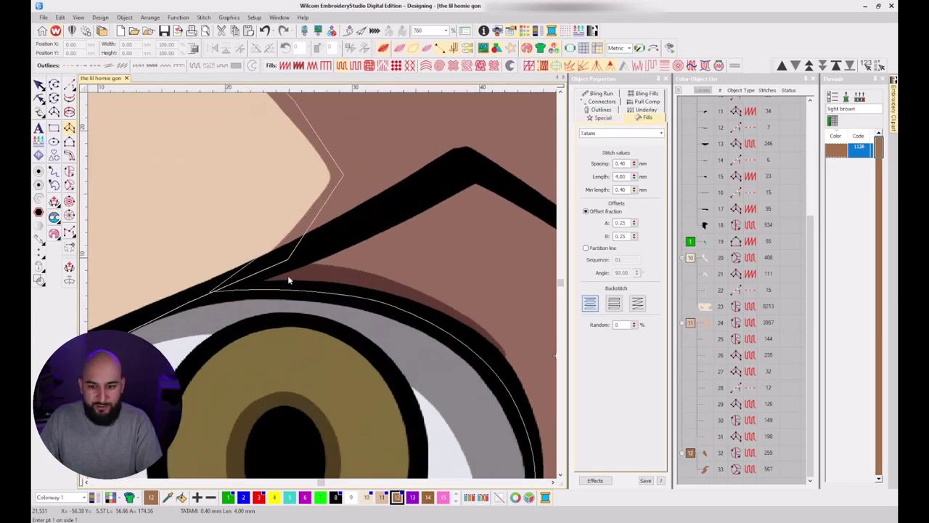
left_click(239, 277)
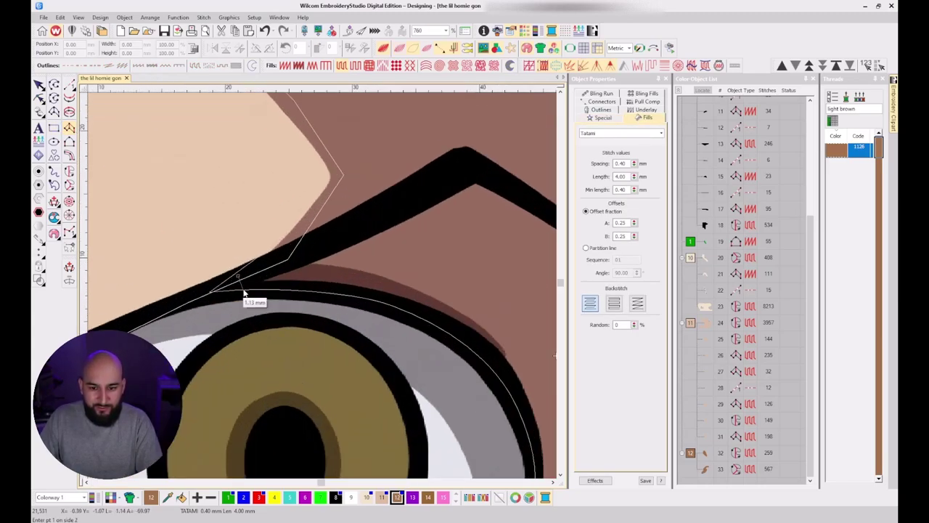
left_click(316, 259)
left_click(318, 287)
Extend the eyelid-shadow column with paired points to its outer end and generate the stitches.
left_click(420, 282)
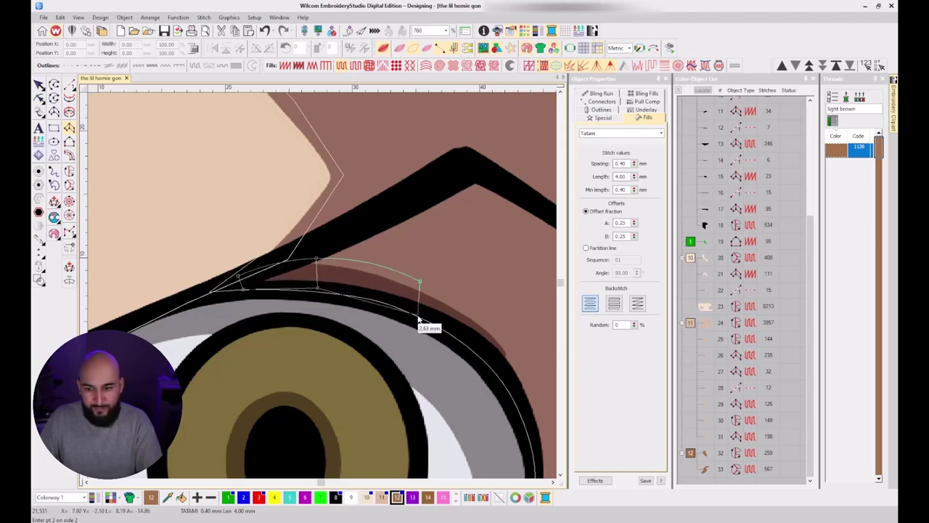
left_click(418, 316)
left_click(506, 369)
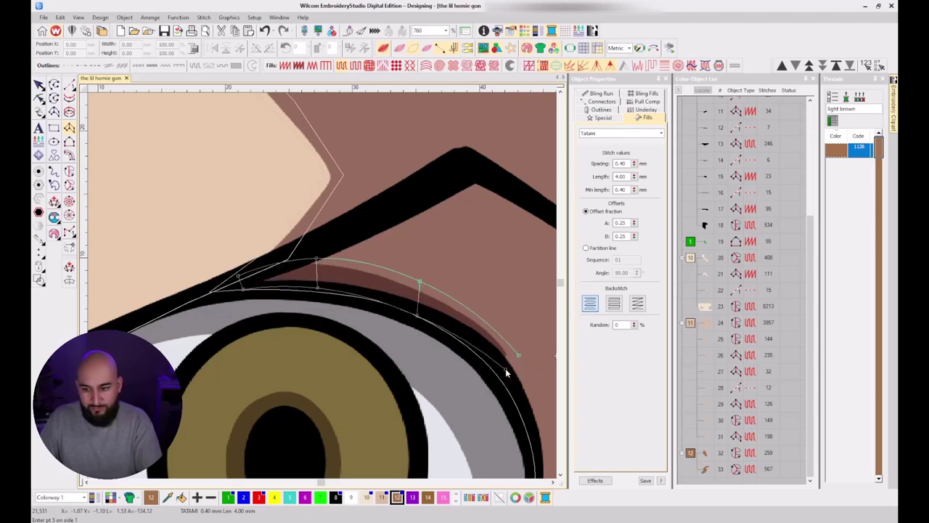
key("Return")
key("space")
Examine the eyelid shadow in the stitch preview and compare the whole face with the artwork for remaining dark shadows.
key("s")
scroll(426, 332, "down", 3)
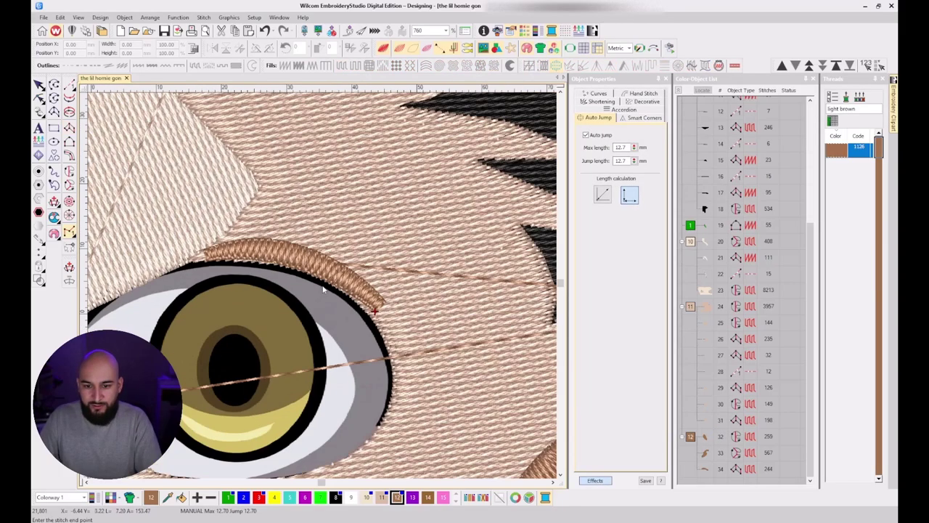
key("s")
key("s")
key("s")
scroll(313, 442, "down", 1)
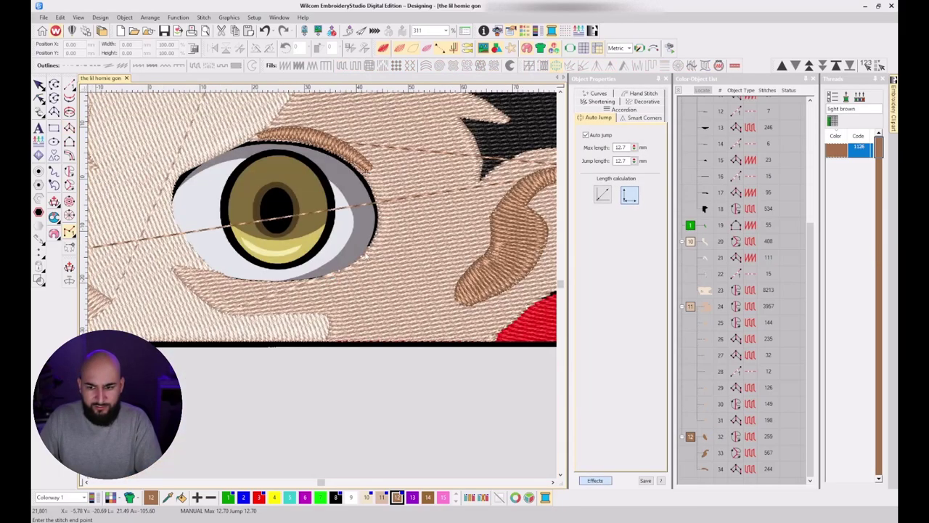
scroll(324, 290, "down", 2)
key("s")
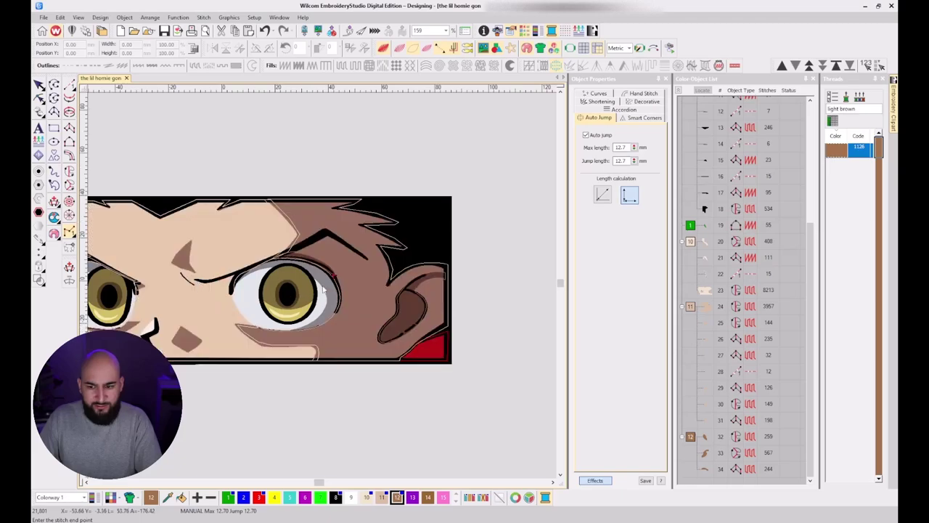
scroll(307, 288, "down", 1)
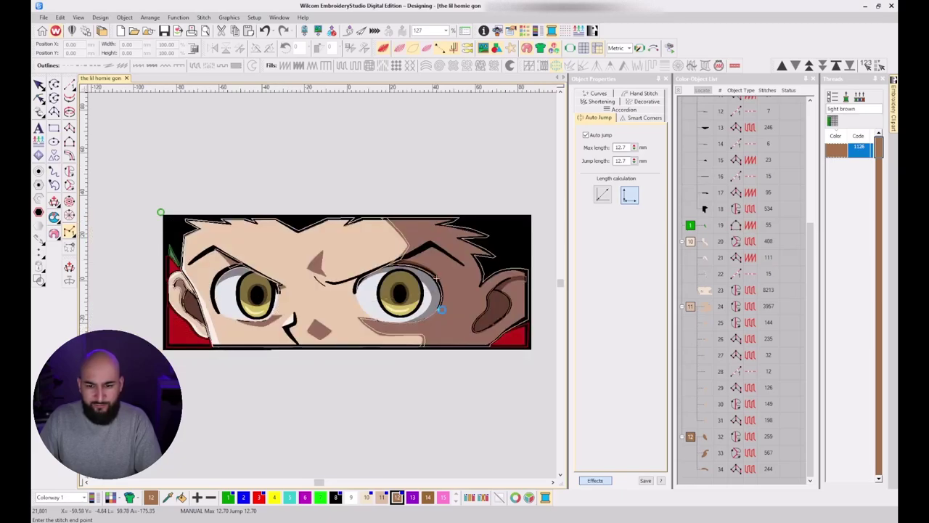
Set the connectors after both light-brown ear fills and the eyelid shadow column to Jump.
key("s")
left_click(704, 452)
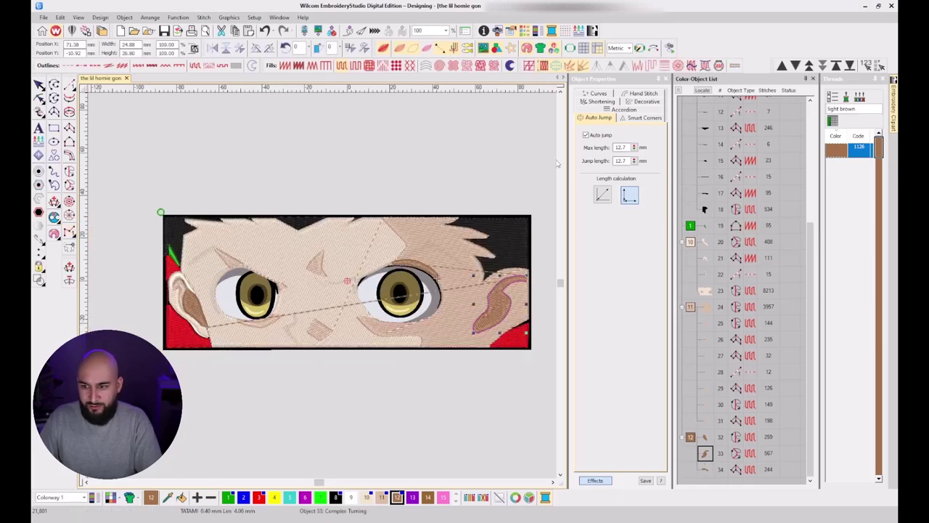
right_click(704, 453)
left_click(726, 261)
left_click(607, 118)
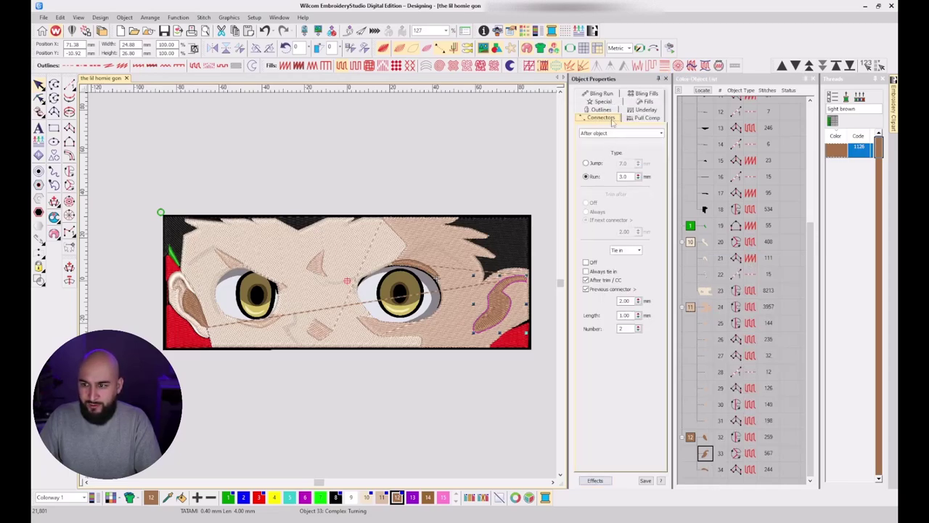
left_click(591, 164)
left_click(705, 436)
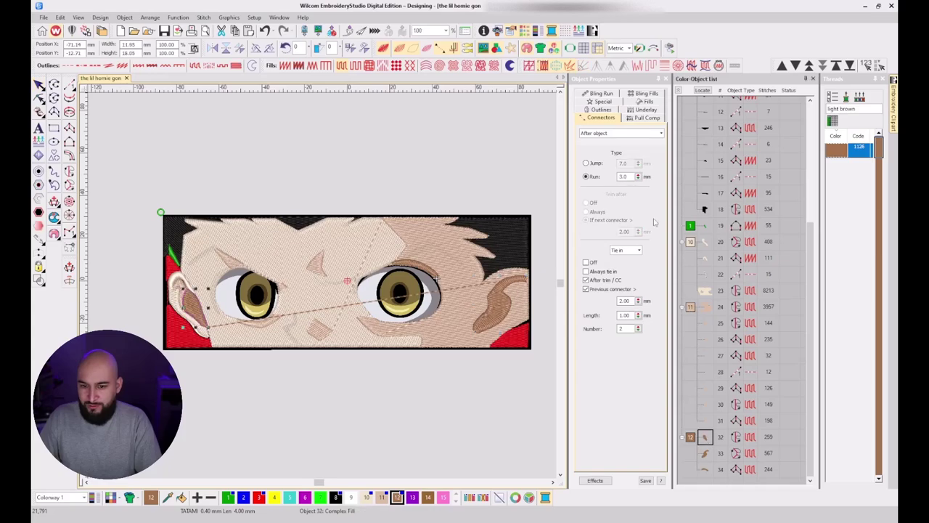
left_click(585, 163)
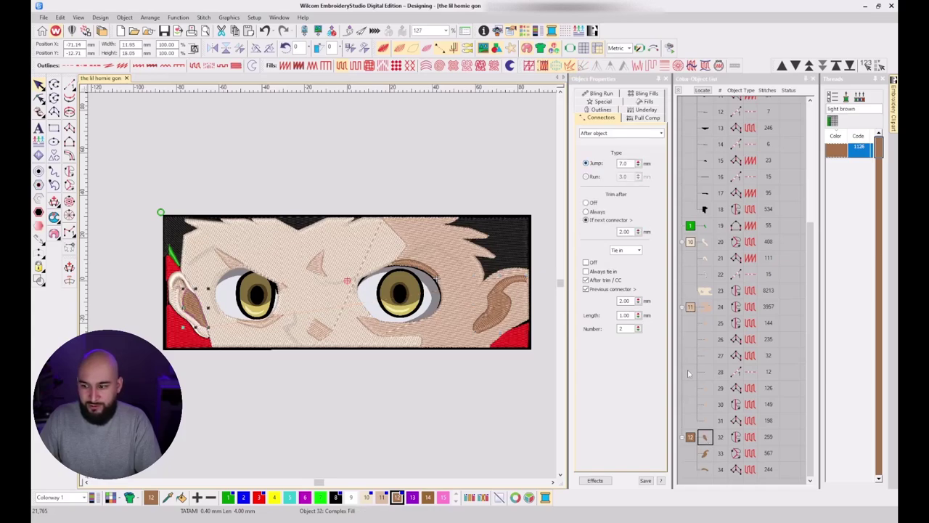
left_click(705, 468)
left_click(593, 164)
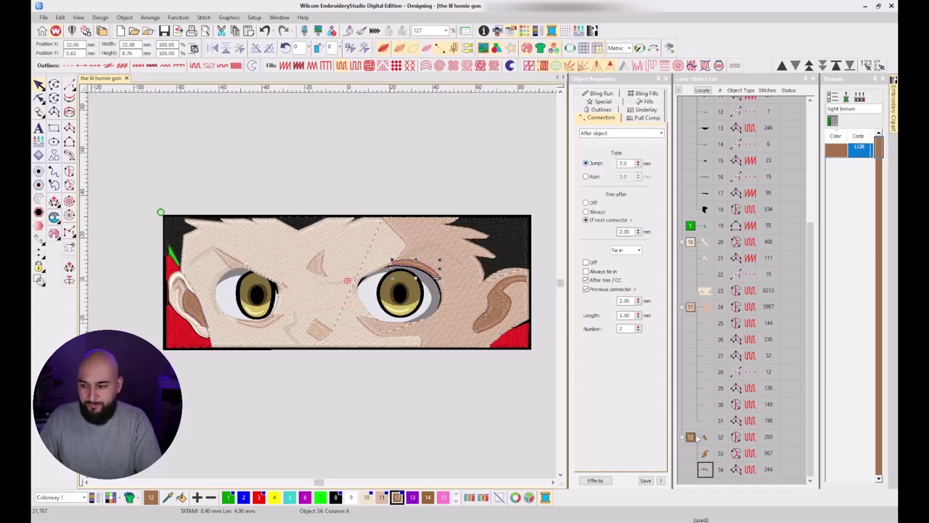
Enable a Tatami first underlay on all light-brown objects and the colour 11 shadow fills, and check the underlay on the remaining face and hair fills.
left_click(690, 437)
left_click(632, 114)
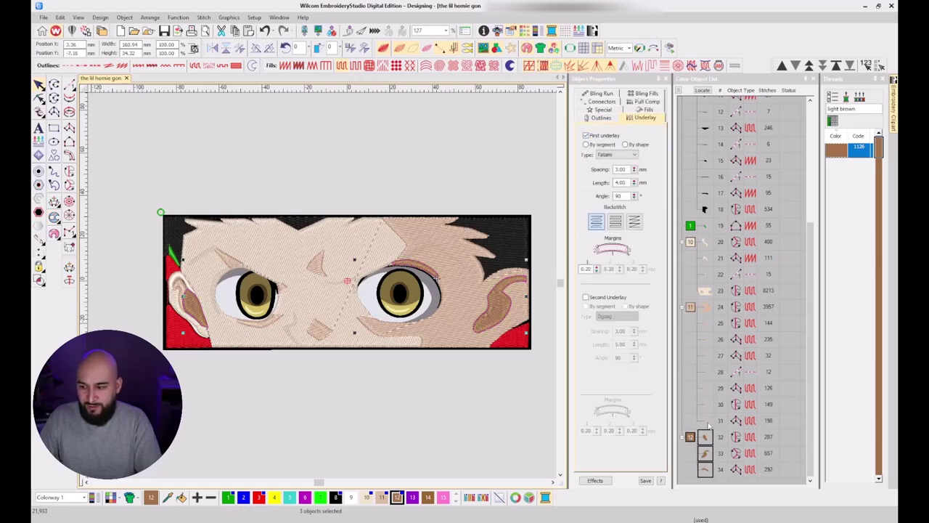
left_click(705, 421)
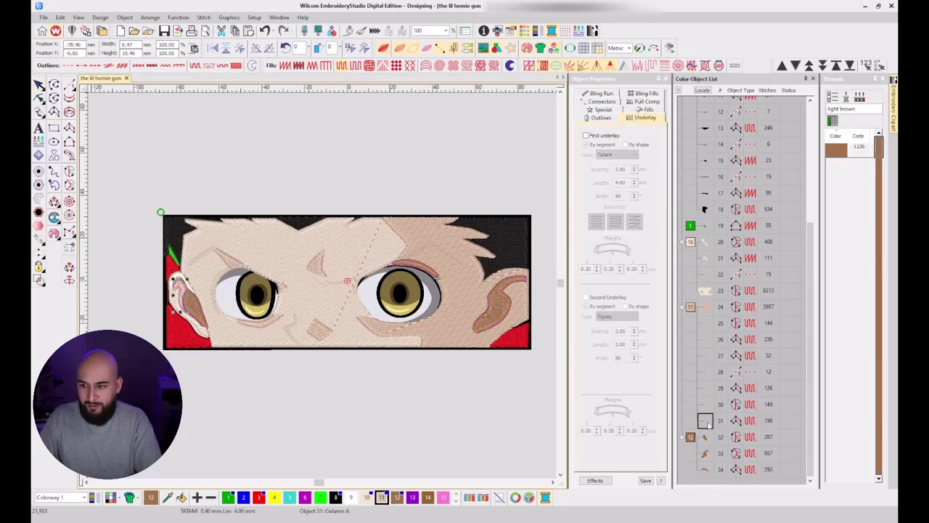
left_click(706, 388, "shift")
left_click(711, 356, "ctrl")
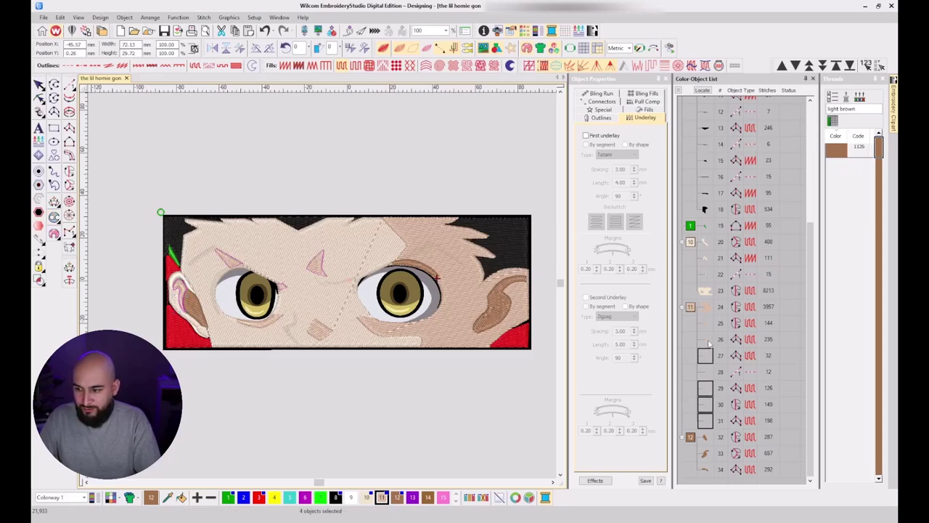
left_click(709, 340, "ctrl")
left_click(710, 323, "ctrl")
left_click(709, 308, "ctrl")
left_click(613, 135)
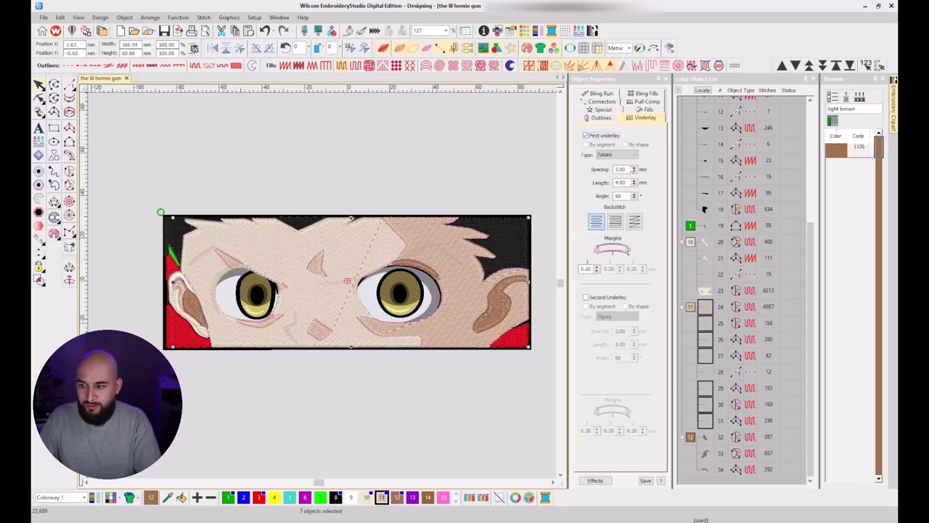
left_click(706, 291)
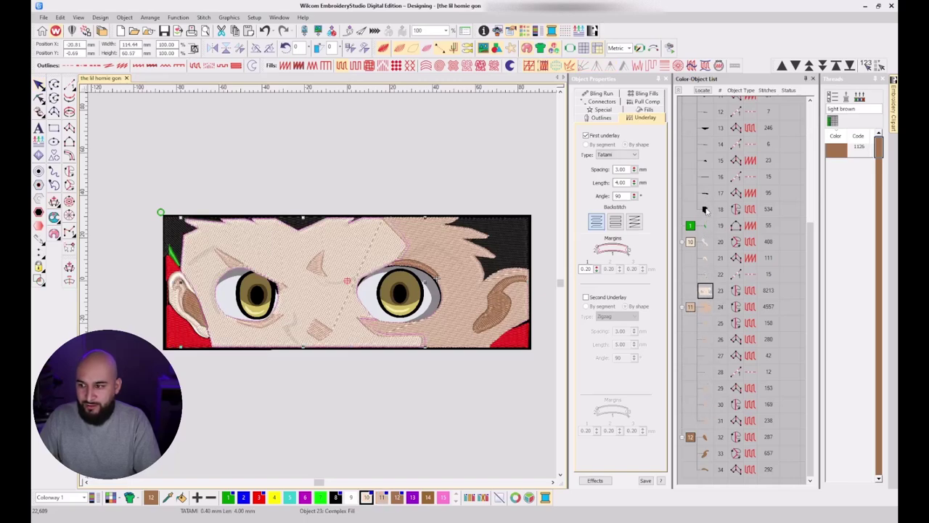
left_click(704, 209)
left_click(346, 388)
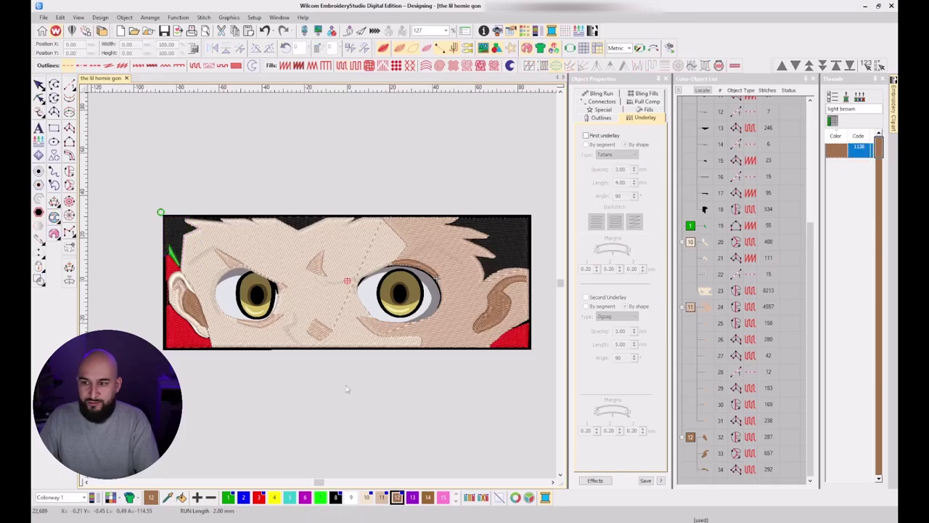
Set the connector after the large face-shadow fill to Jump and compare the stitches with the artwork.
scroll(349, 314, "up", 1)
scroll(325, 288, "up", 2)
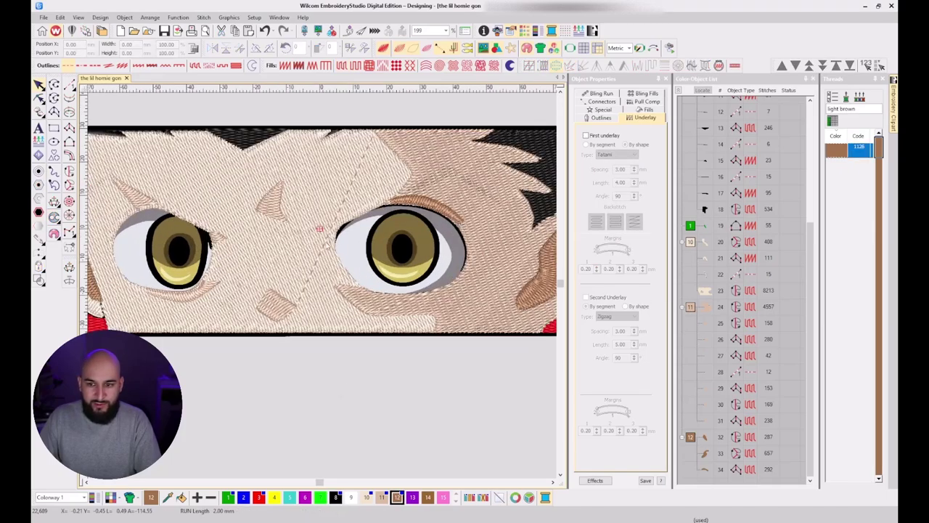
left_click(283, 312)
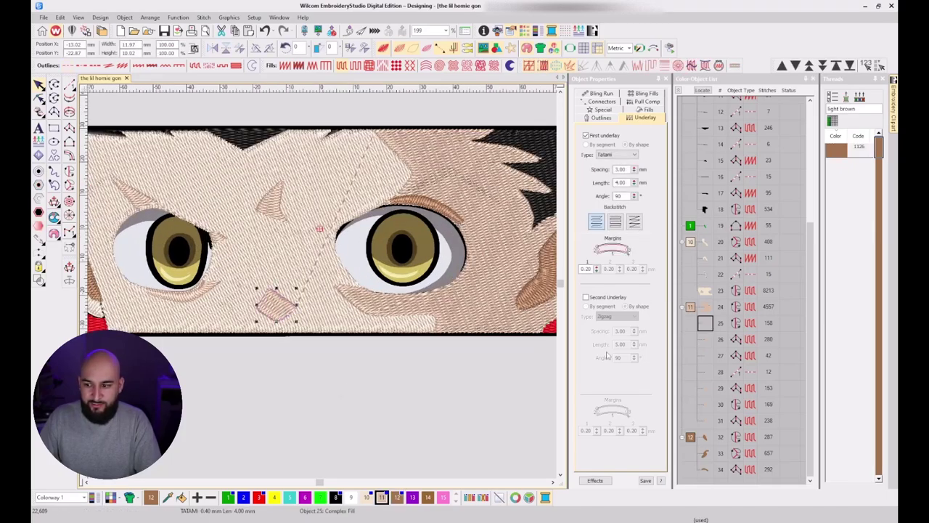
left_click(708, 307)
left_click(608, 102)
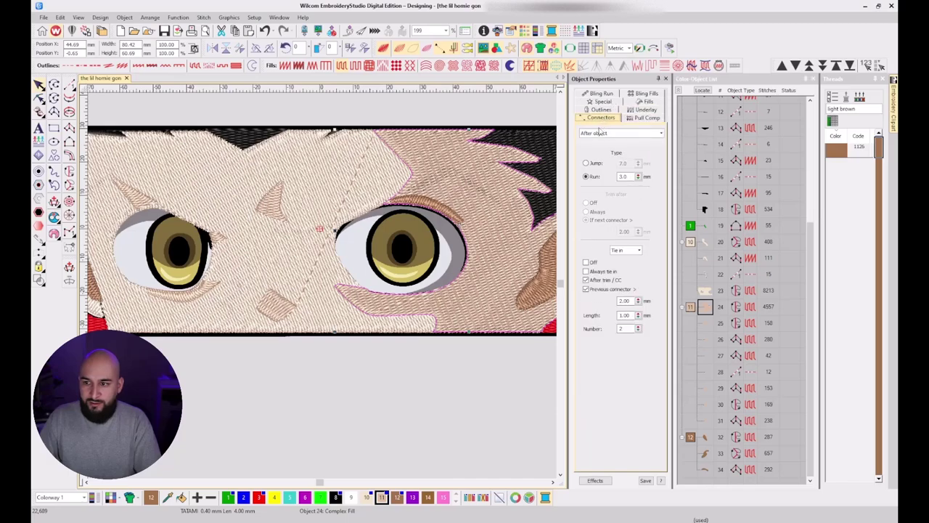
left_click(591, 166)
left_click(446, 384)
key("d")
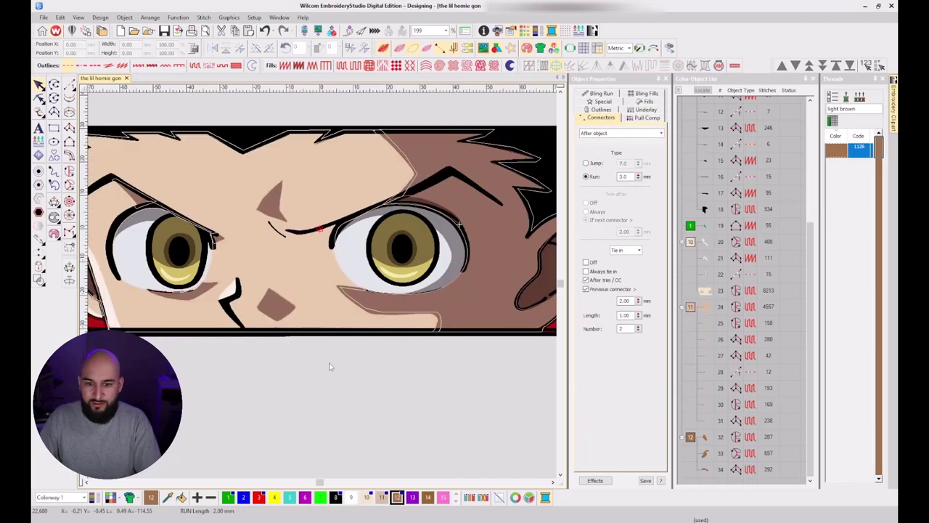
key("d")
scroll(330, 354, "down", 3)
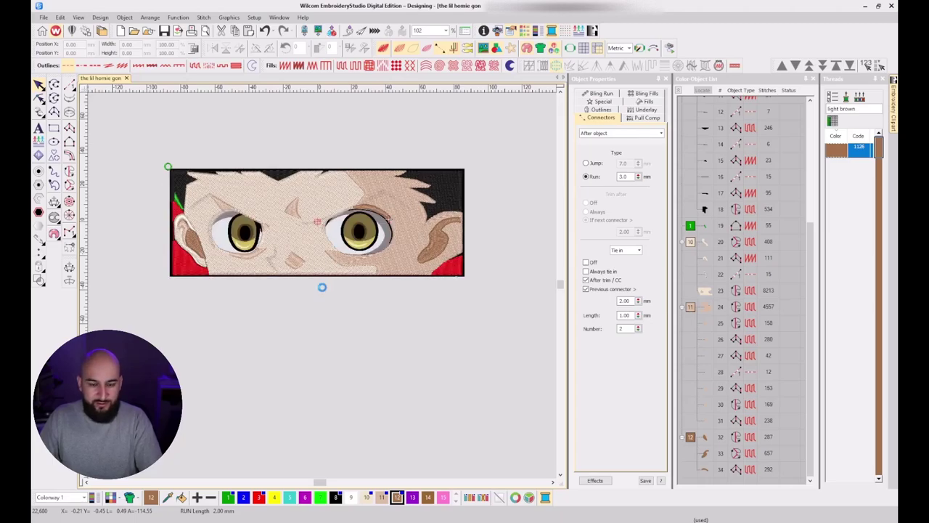
key("0")
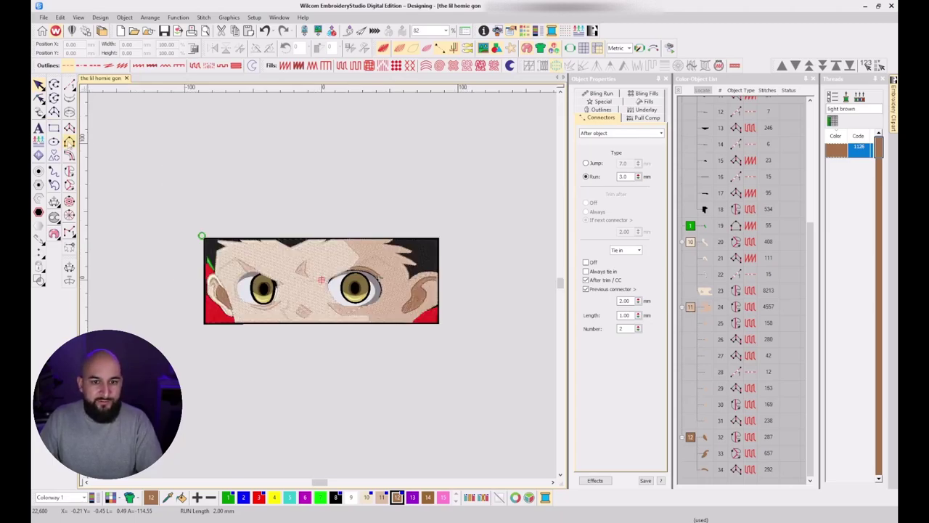
Start a Complex Fill and compare both eyes in the stitch preview with the artwork to plan the eye fill.
left_click(69, 170)
scroll(297, 285, "up", 3)
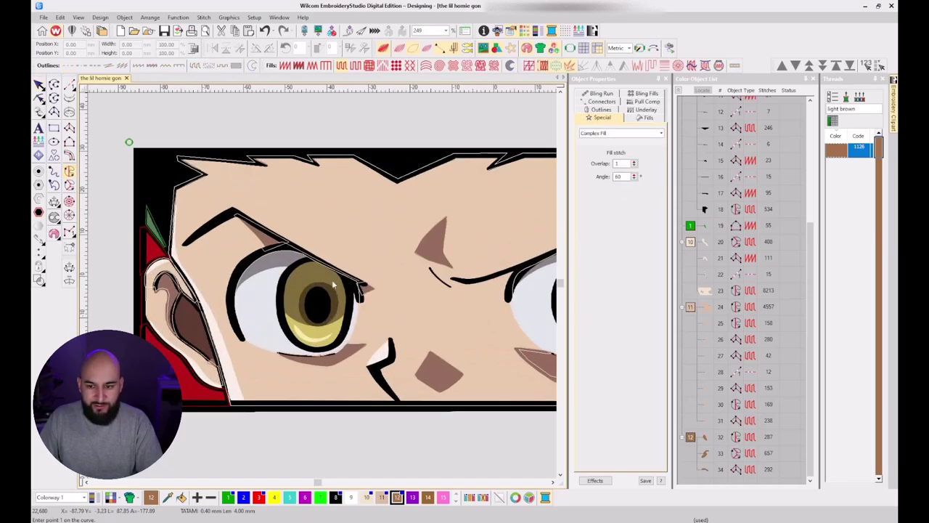
scroll(326, 290, "up", 2)
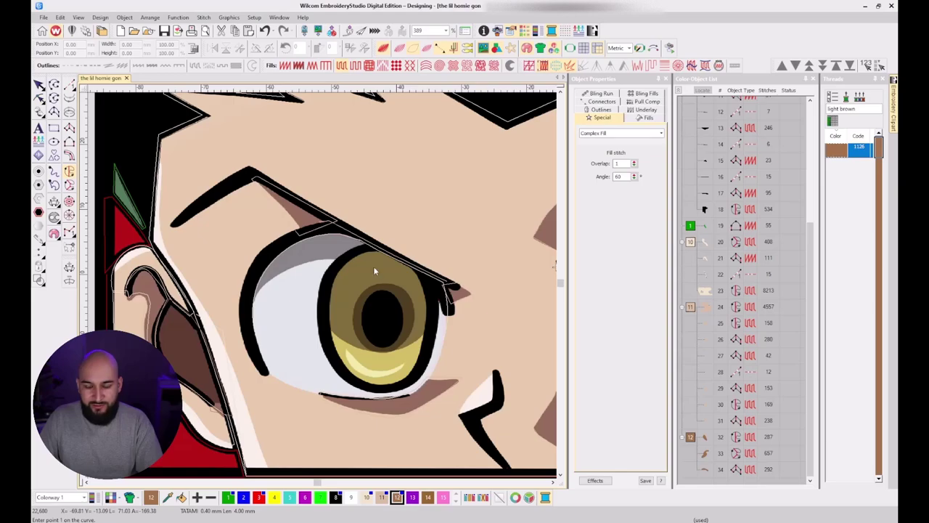
scroll(324, 289, "up", 1)
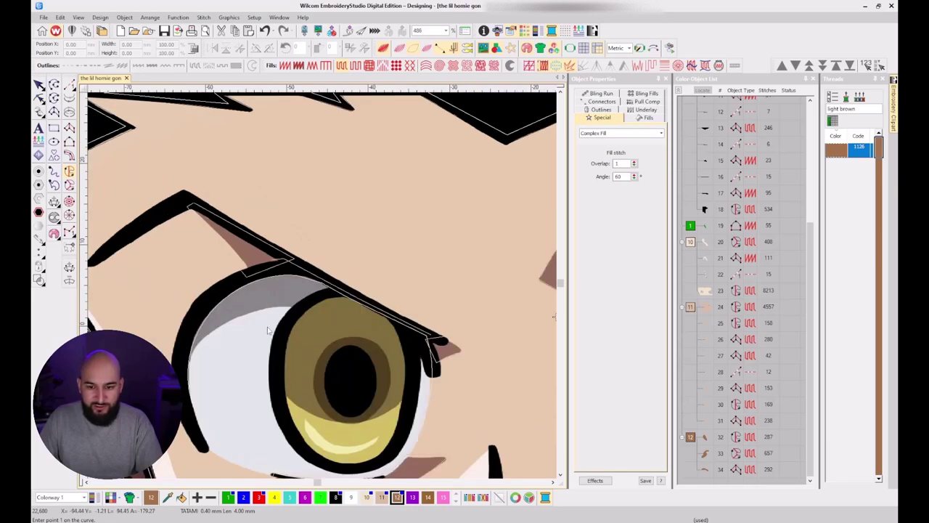
scroll(330, 274, "down", 4)
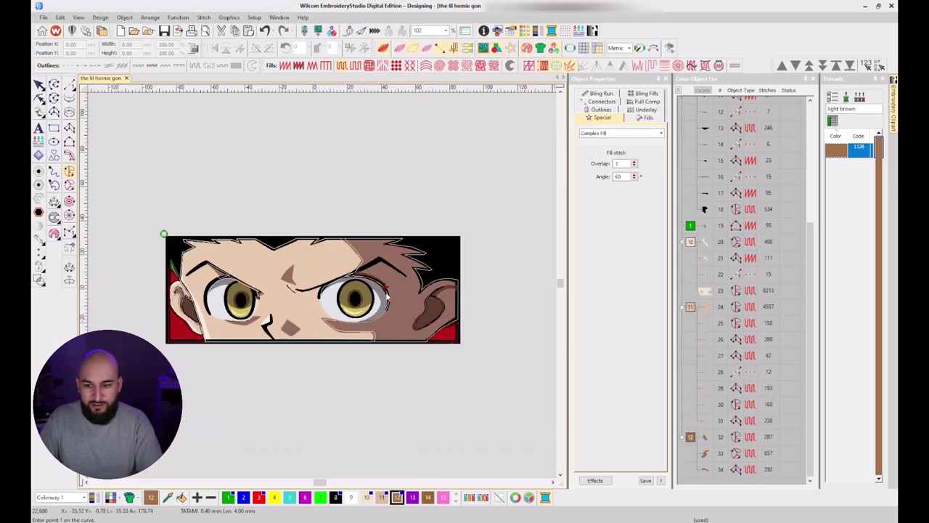
key("s")
key("s")
key("s")
key("s")
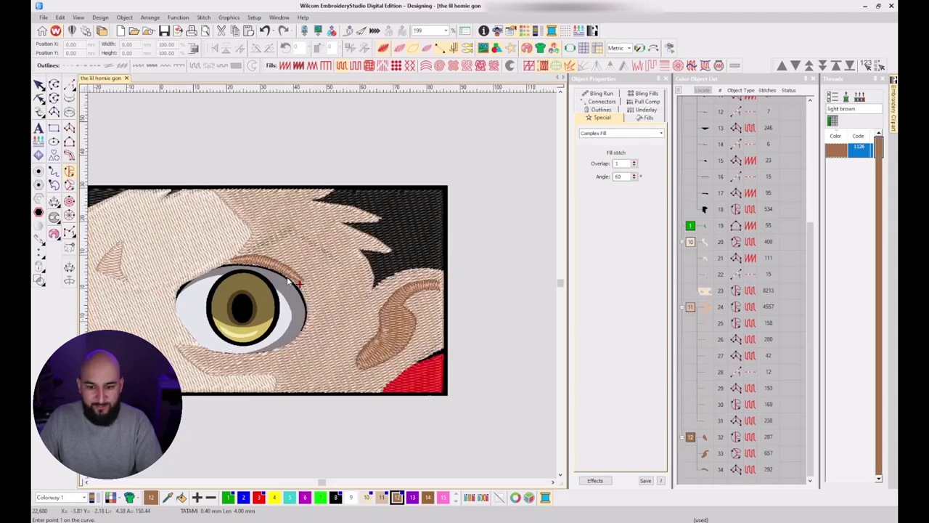
key("s")
scroll(115, 292, "down", 1)
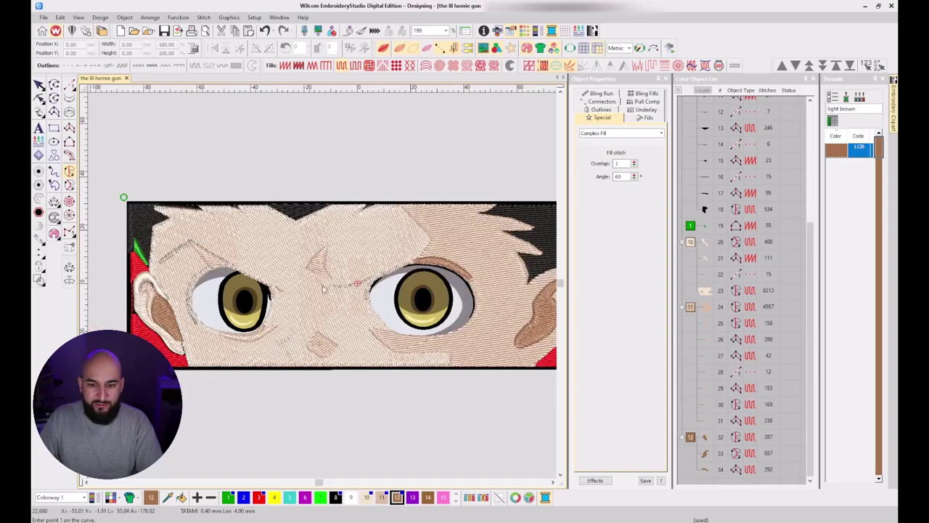
scroll(362, 289, "down", 1)
scroll(246, 289, "up", 4)
key("d")
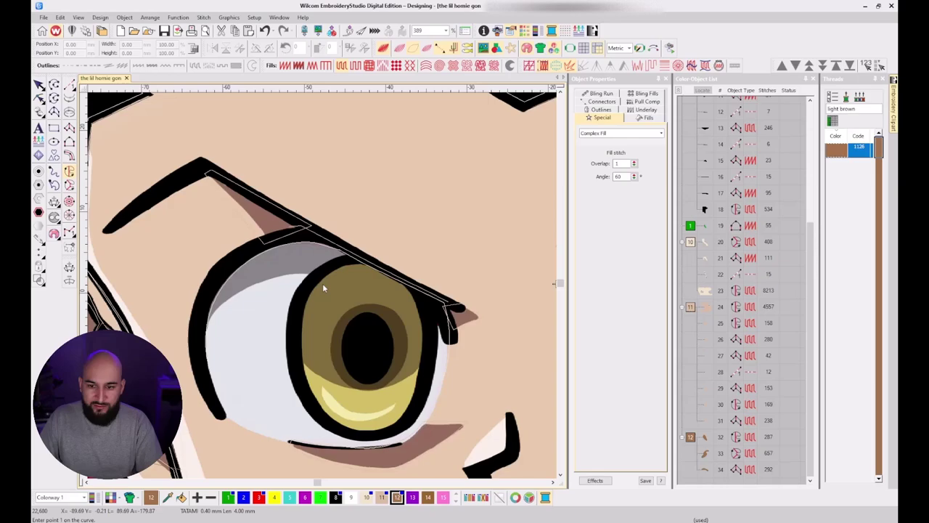
Begin the Complex Fill boundary on the left-hand eye, tracing from the upper lid over the iris around the outer lash line to the outer corner.
left_click(346, 247)
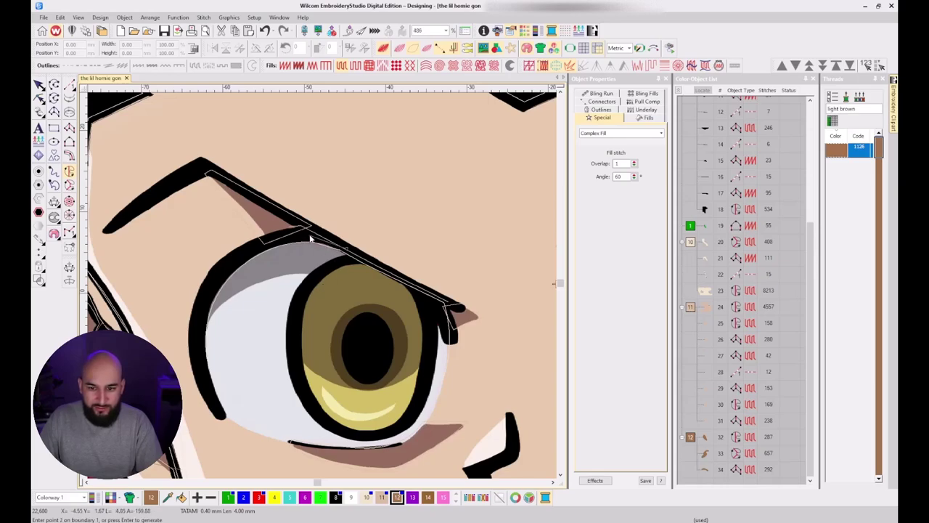
right_click(268, 241)
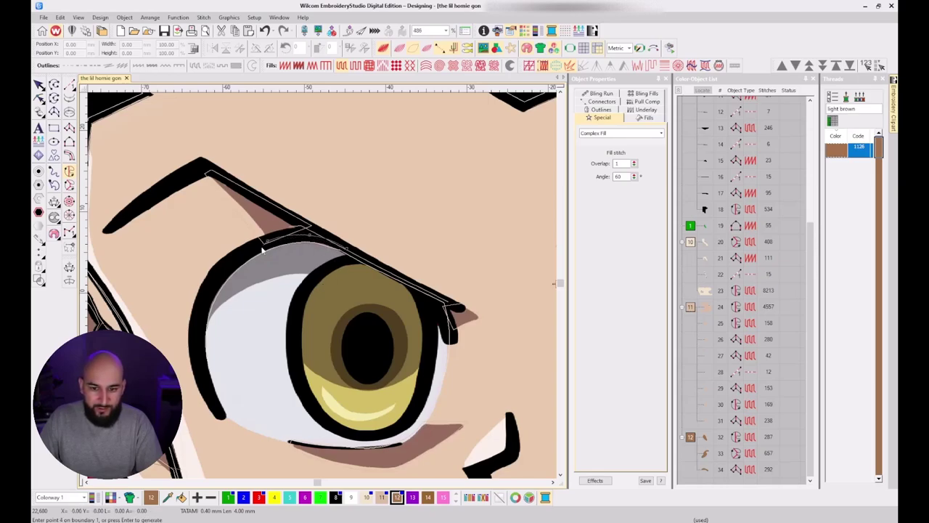
right_click(220, 276)
left_click(198, 333)
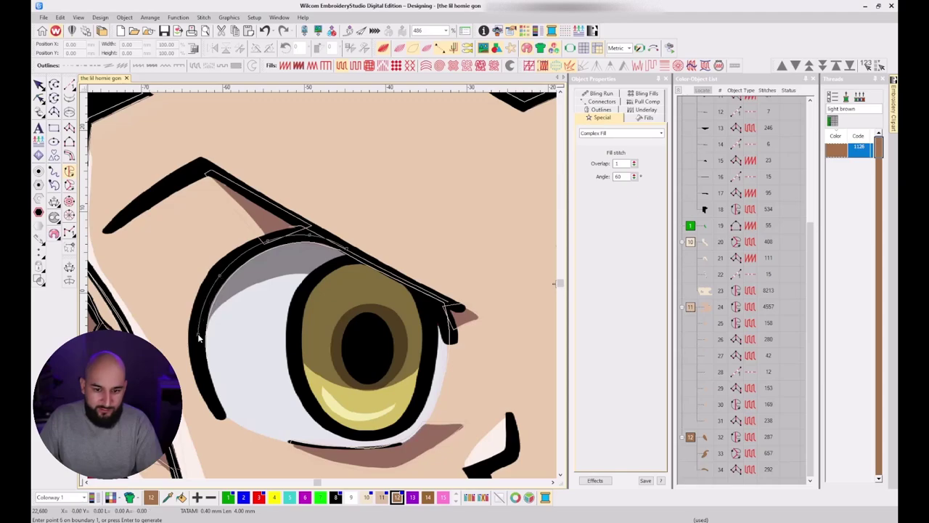
left_click(211, 398)
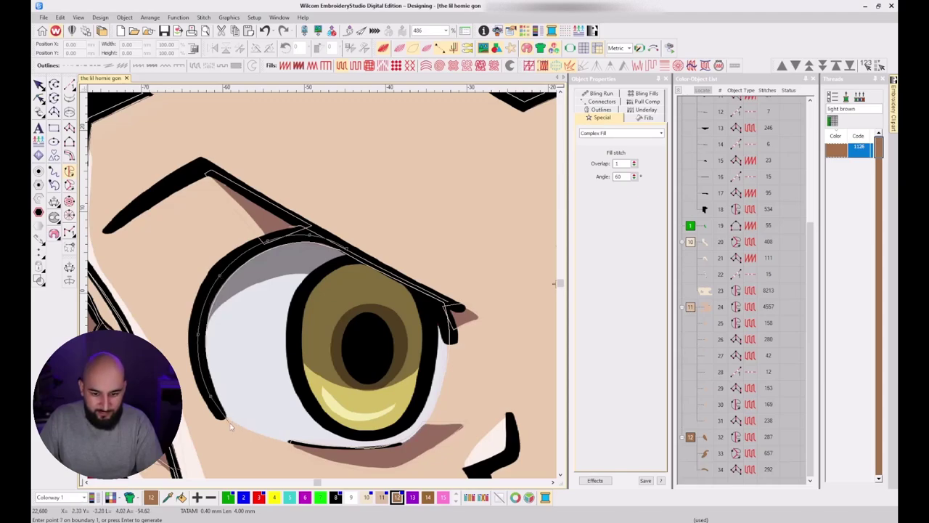
Continue the eye boundary from the outer corner along the lower lid line to the inner side of the eye.
scroll(230, 427, "up", 2)
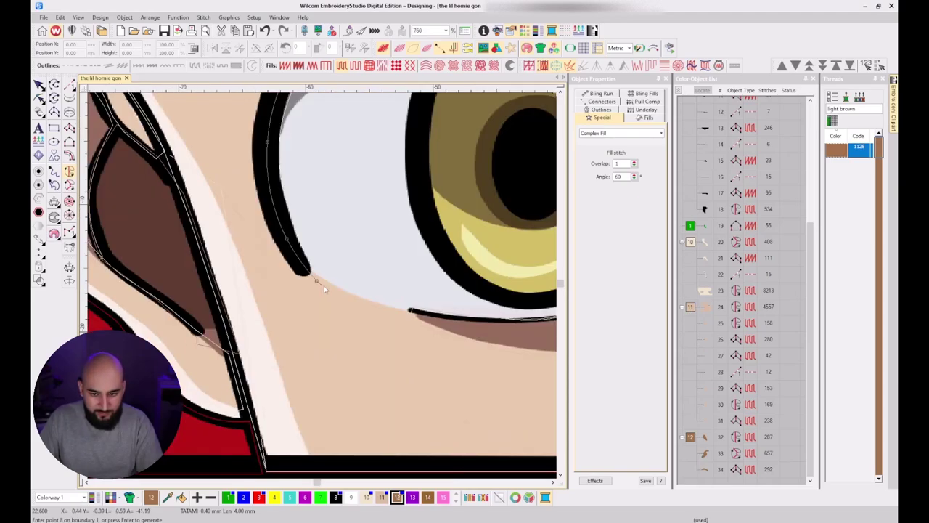
left_click(379, 307)
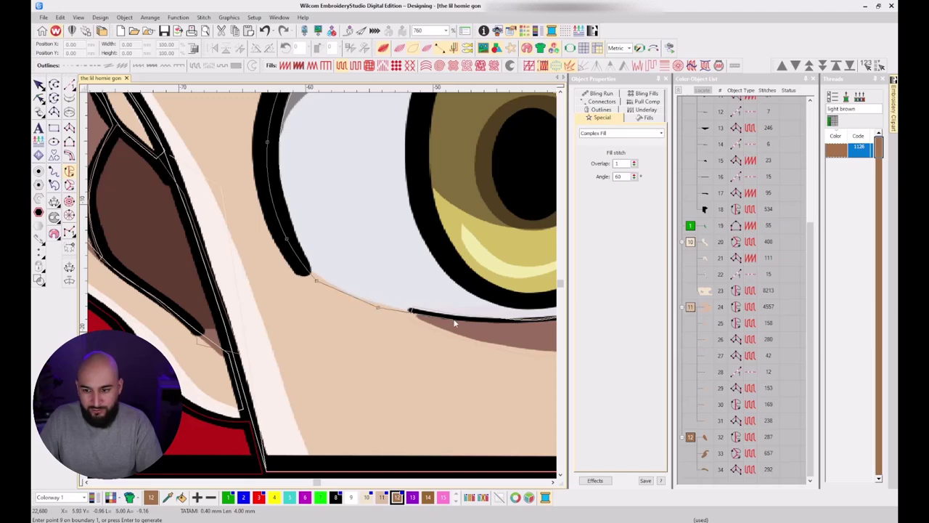
left_click(453, 319)
left_click_drag(517, 322, 411, 302)
right_click(458, 299)
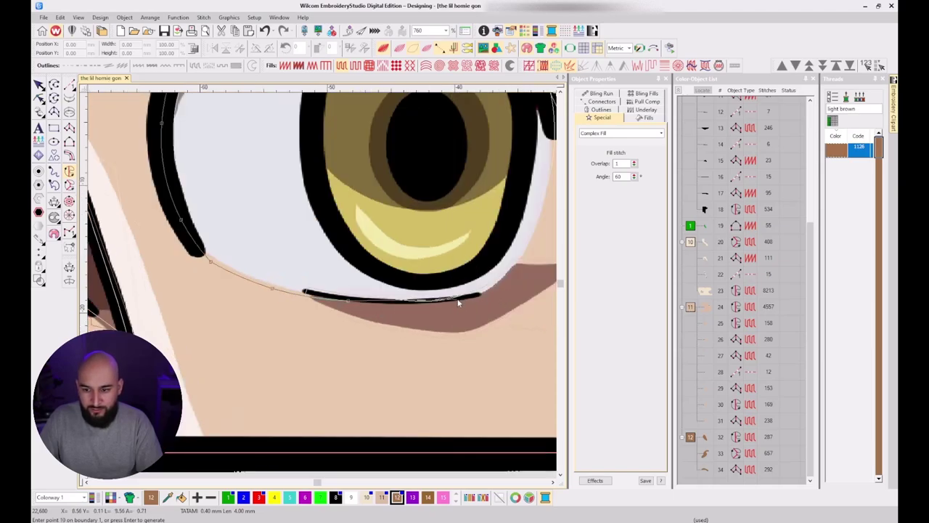
left_click(527, 256)
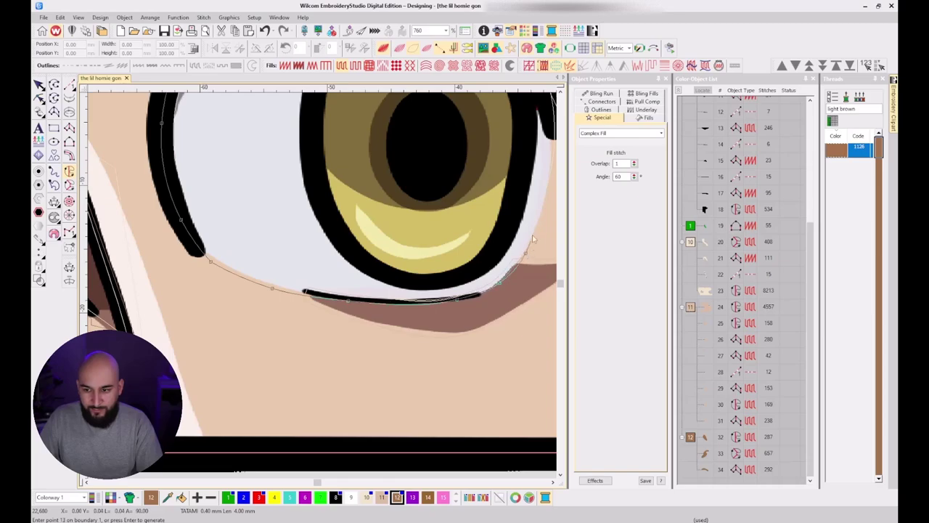
Continue the eye boundary up to the inner lash corner and back down along the inner side of the black iris outline to its underside.
left_click(559, 140)
left_click(450, 167)
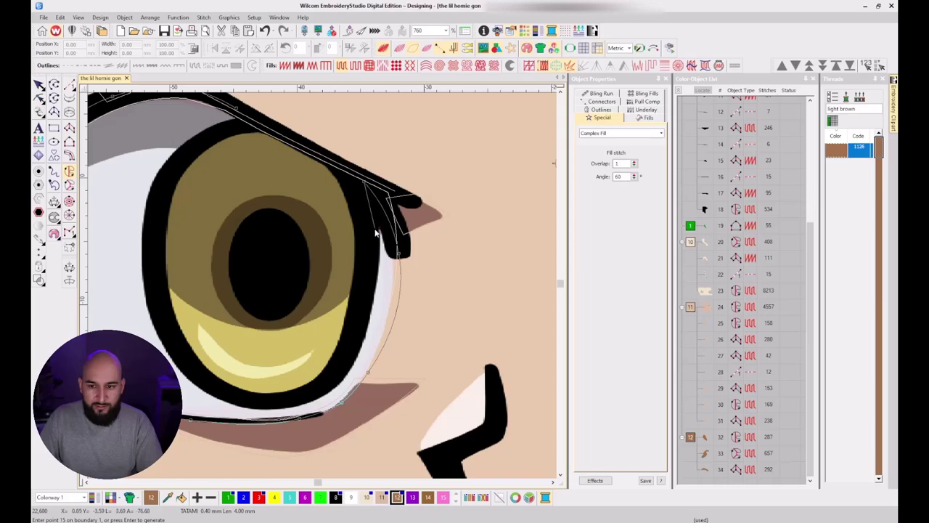
left_click(369, 274)
key("BackSpace")
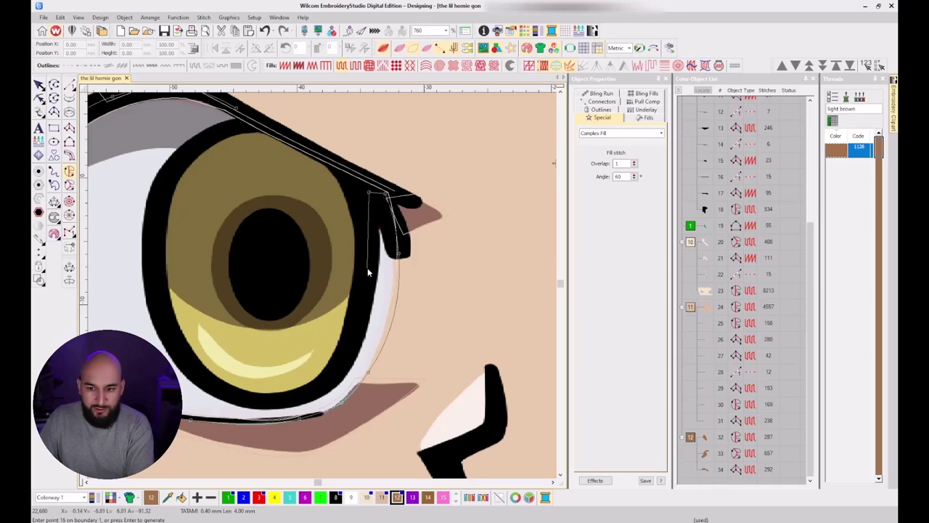
left_click(344, 361)
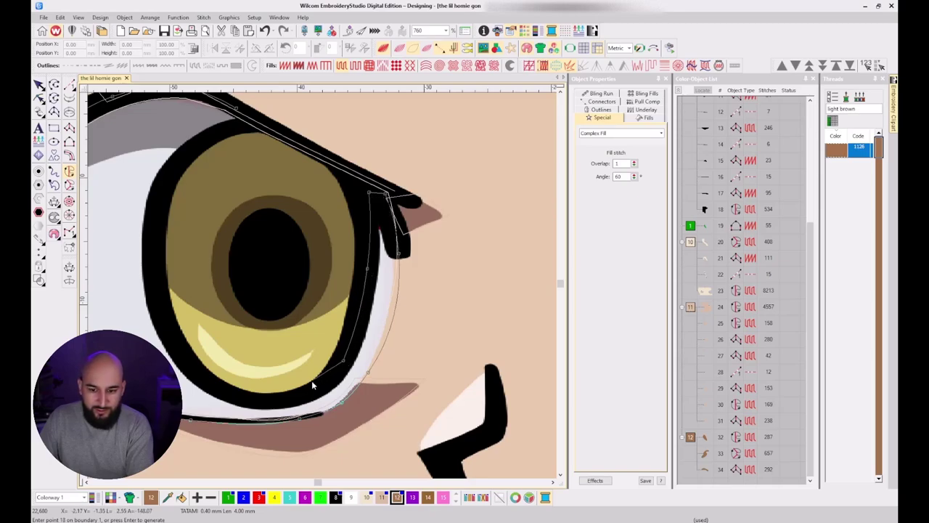
left_click(297, 396)
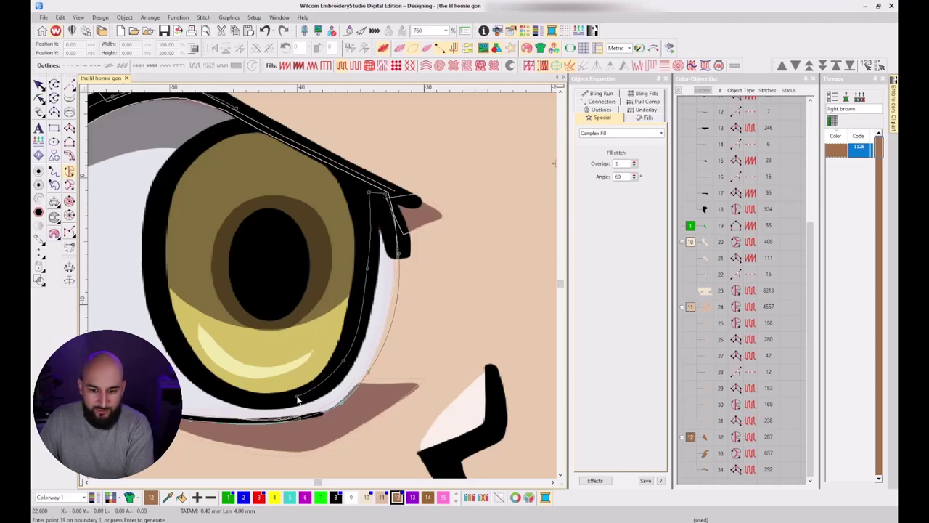
Trace the boundary around the underside and outer side of the iris outline up to the upper lid and close the shape.
left_click(207, 381)
left_click(150, 264)
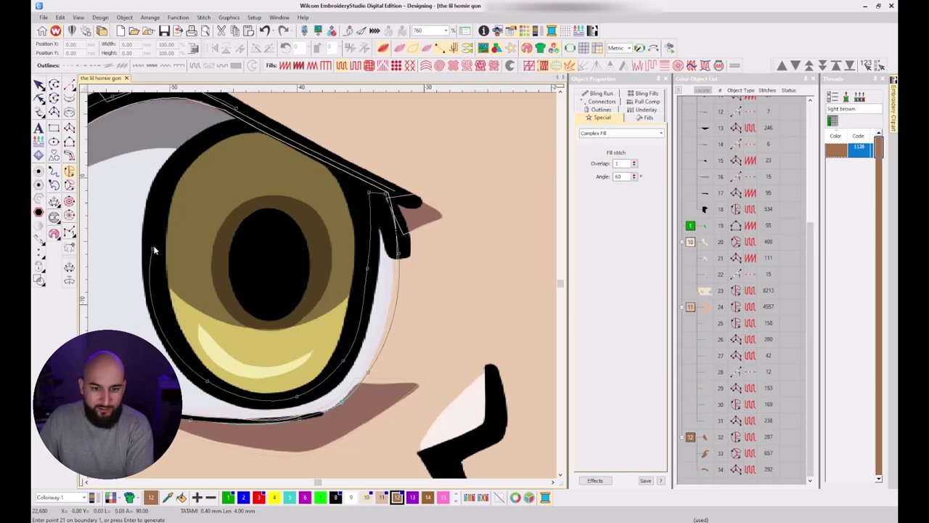
left_click(176, 341)
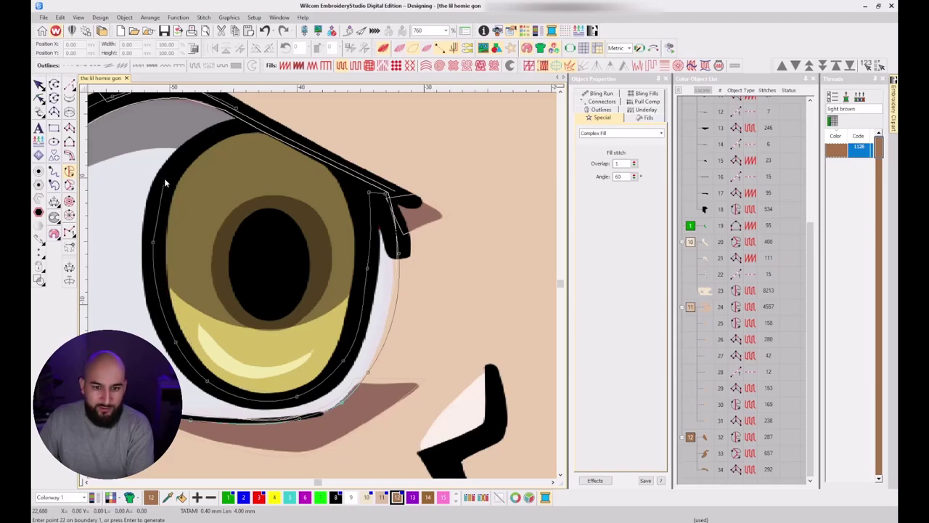
left_click(177, 161)
left_click(250, 119)
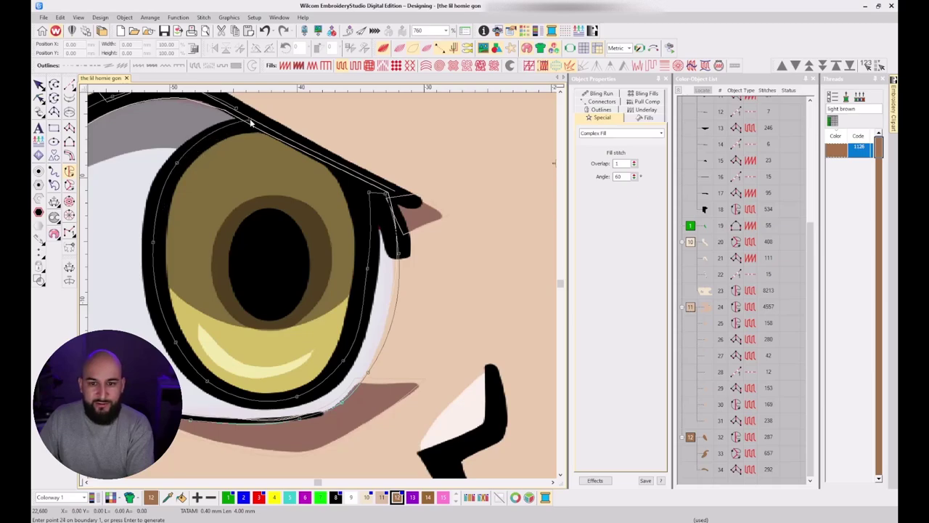
key("BackSpace")
right_click(245, 125)
left_click(254, 123)
scroll(251, 123, "down", 1)
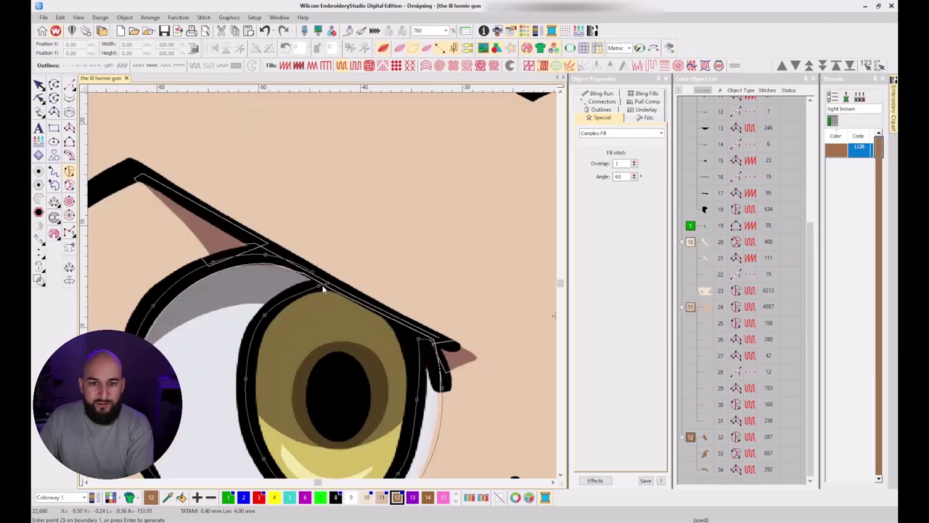
scroll(324, 288, "down", 2)
key("Return")
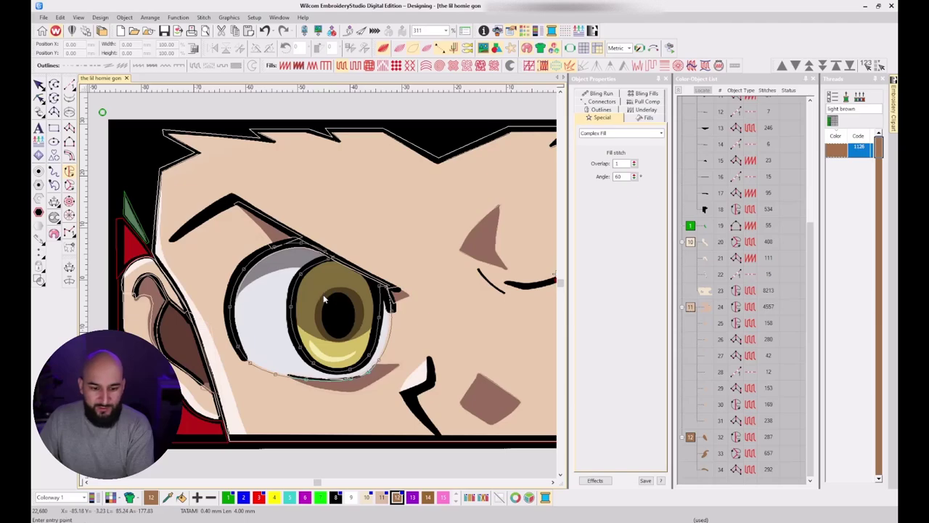
Place the entry and exit points on the upper lid, set a diagonal stitch angle across the eye, and select the new fill.
left_click(335, 258)
left_click(280, 242)
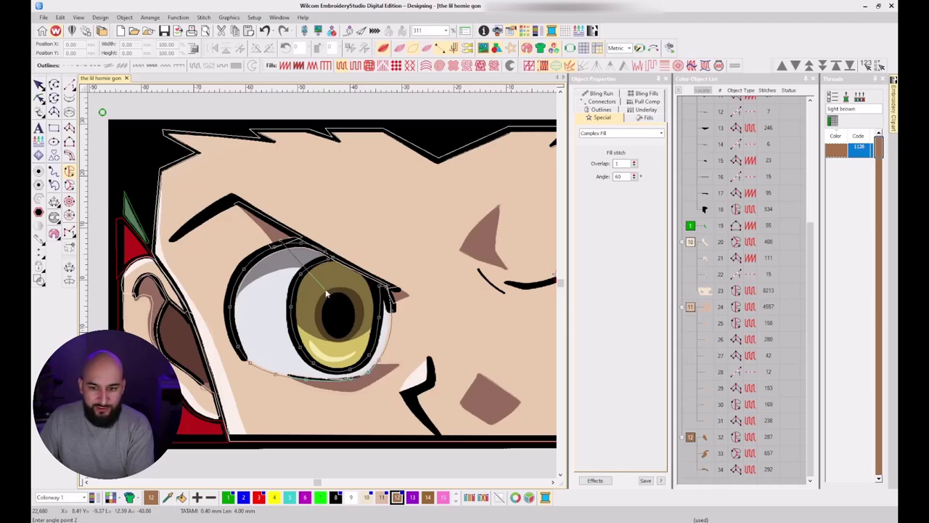
left_click(330, 298)
left_click(705, 469)
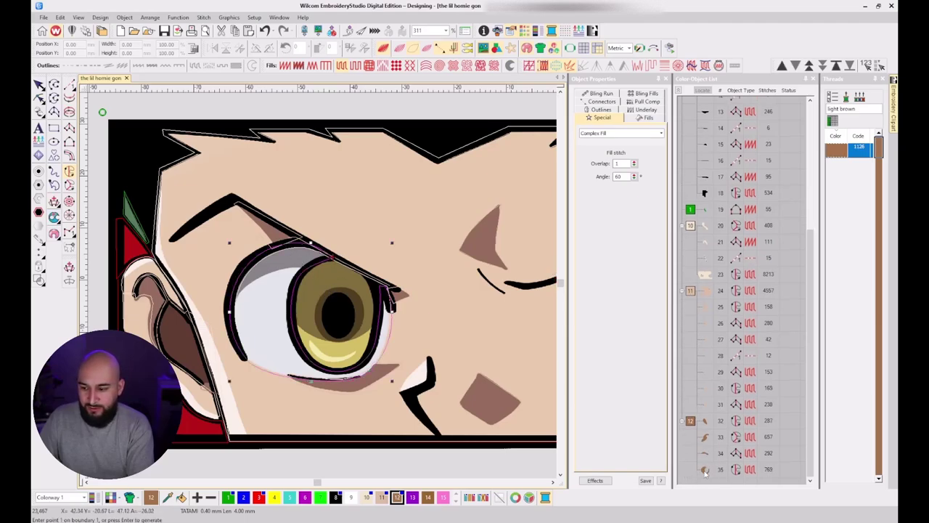
Recolour the eye-white fill to white (colour 9) and draw several stitch angle lines across it to create turning stitches.
left_click(351, 498)
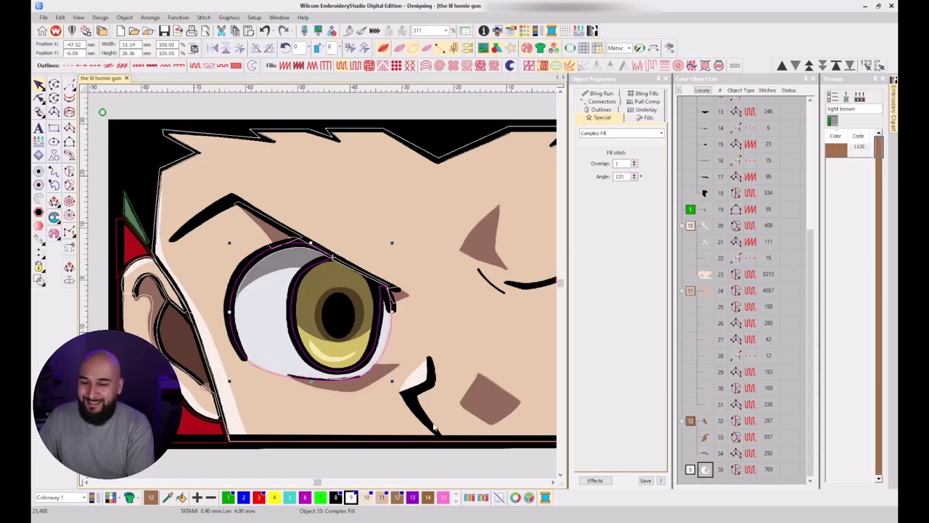
left_click(69, 267)
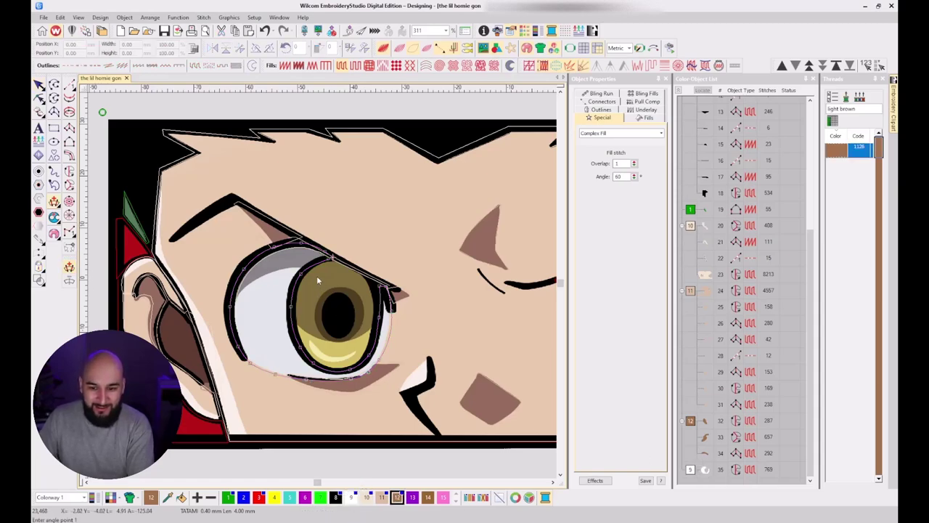
left_click(304, 299)
left_click(223, 307)
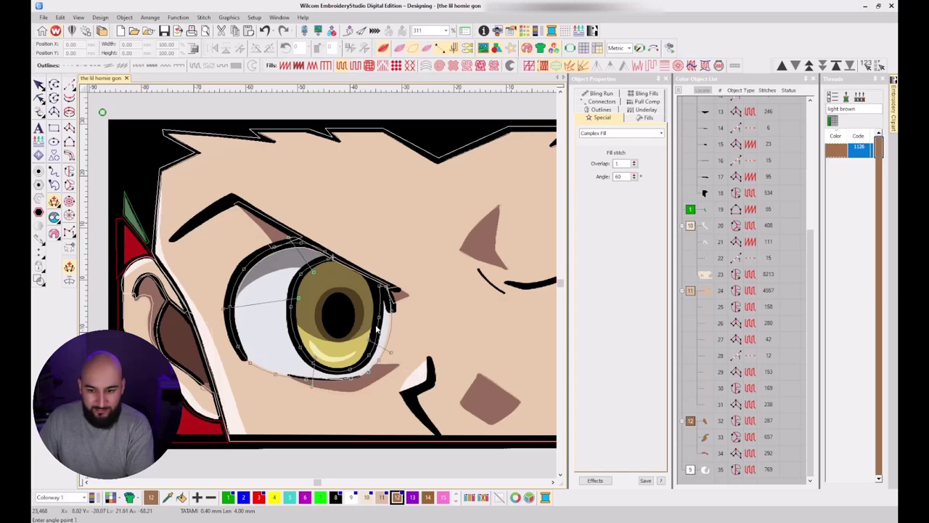
key("Return")
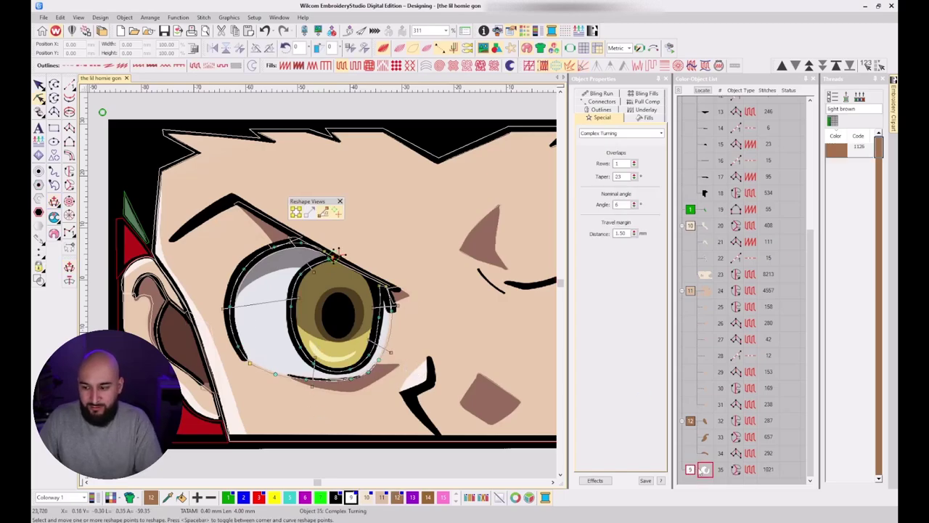
Level the stitch angle line across the wide part of the eye white and check the result in the stitch preview.
key("t")
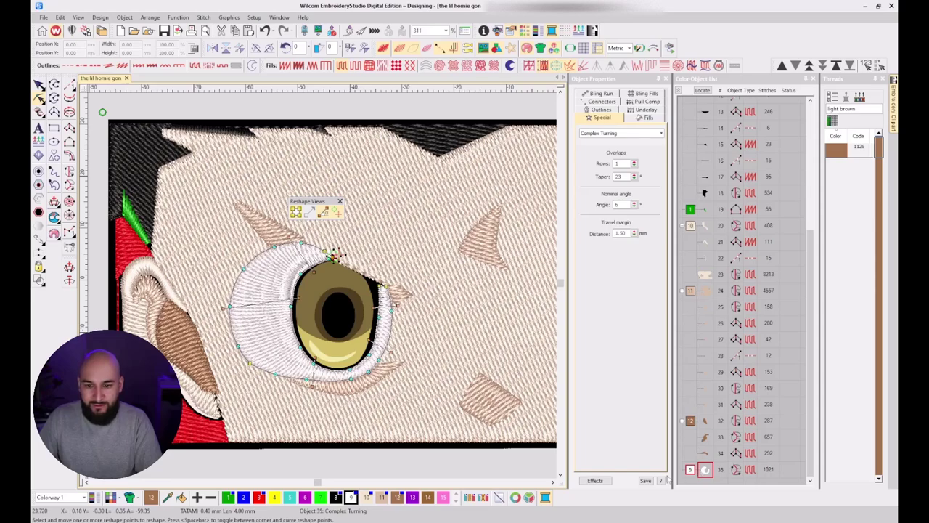
left_click_drag(298, 298, 298, 306)
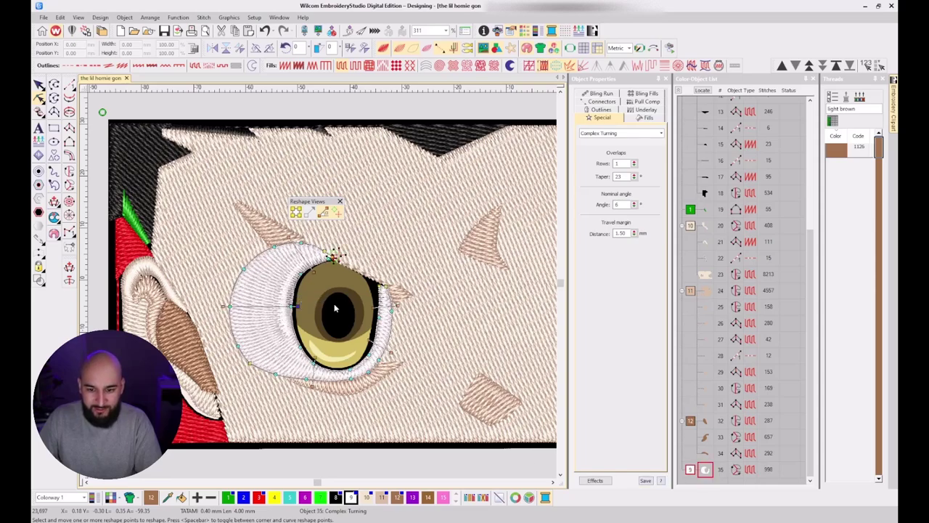
key("t")
key("t")
key("t")
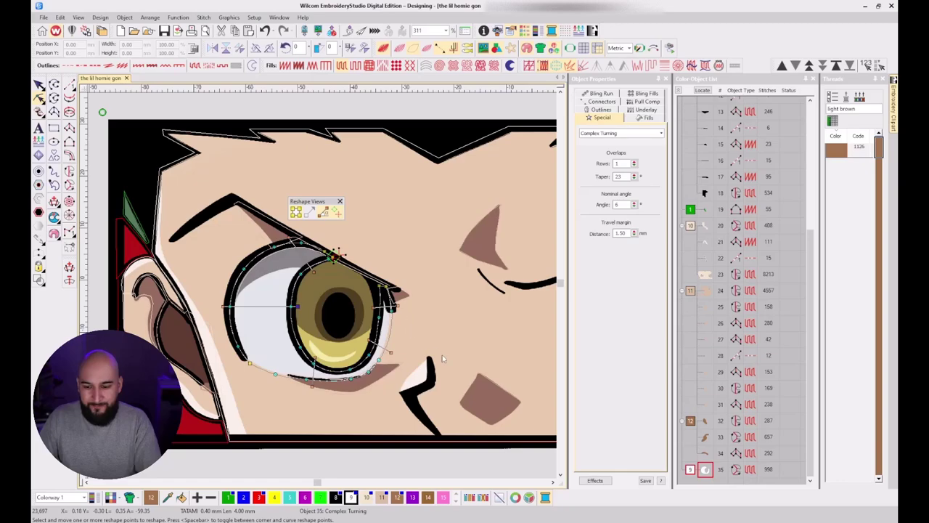
Enable the first underlay for the eye-white object and view its connector settings.
key("Escape")
left_click(703, 471)
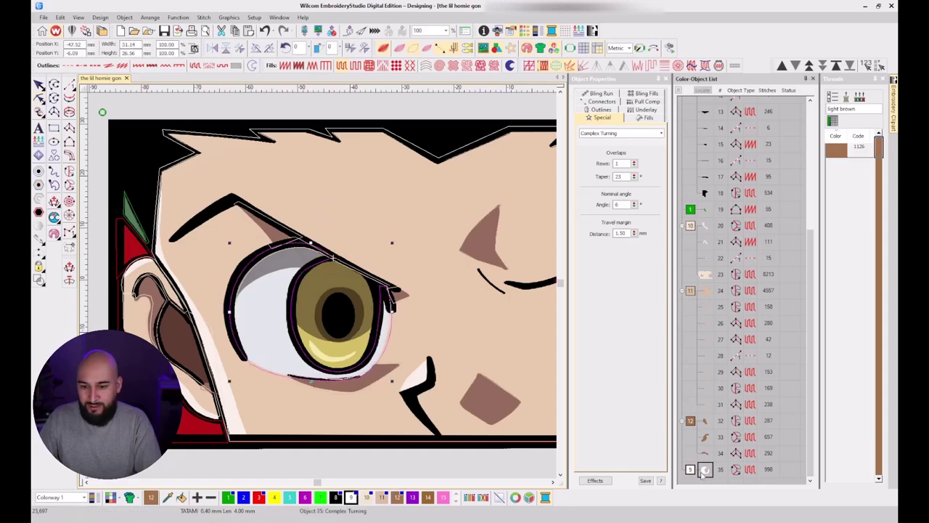
left_click(642, 110)
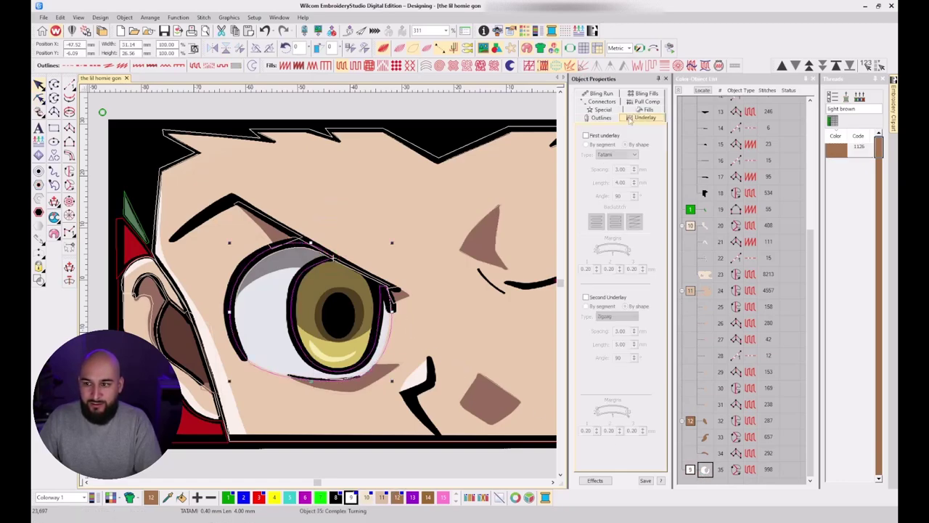
left_click(608, 136)
left_click(601, 101)
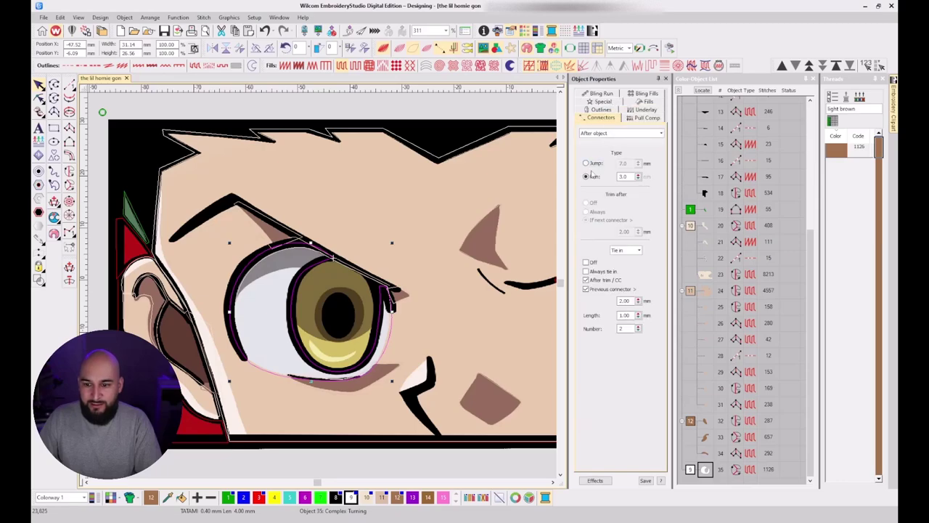
key("Escape")
Digitize a closed Complex Fill shape about 6.1 by 6.9 mm over the nose highlight, with a diagonal stitch angle across it.
scroll(424, 374, "up", 2)
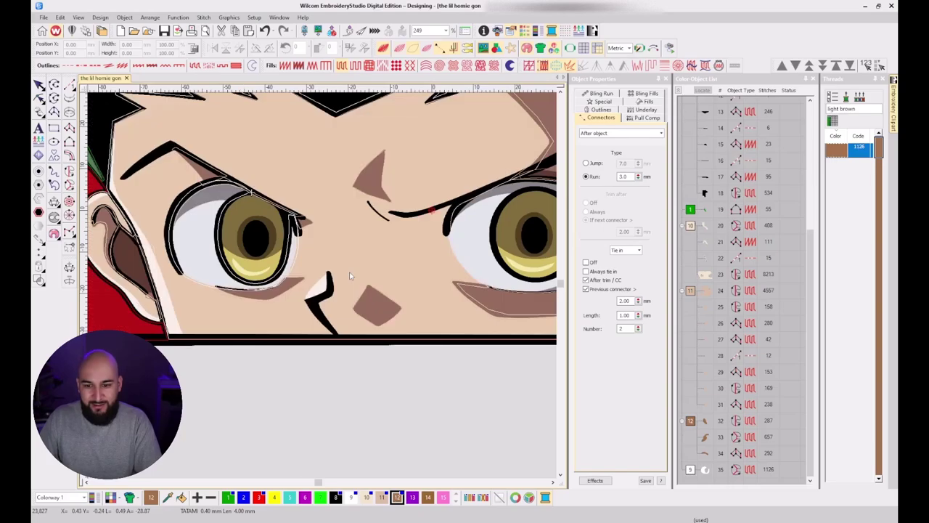
scroll(341, 280, "up", 3)
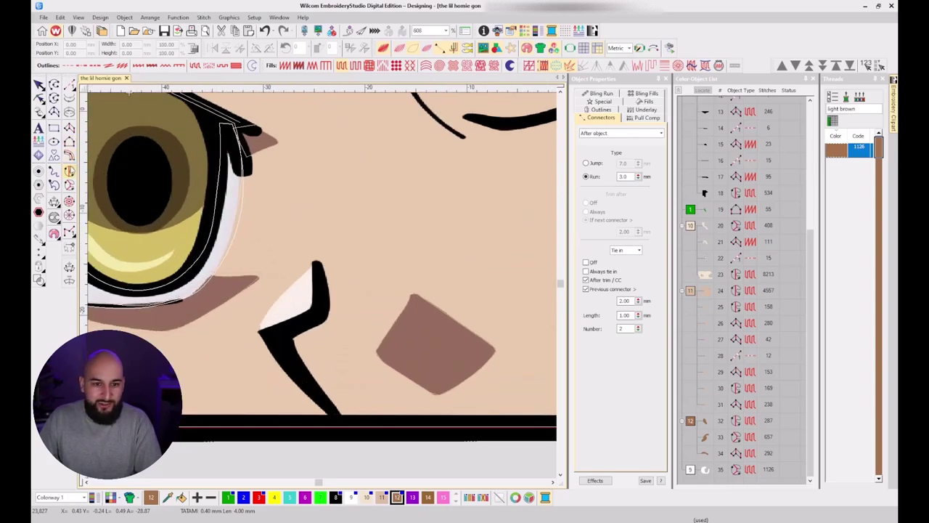
scroll(330, 265, "up", 2)
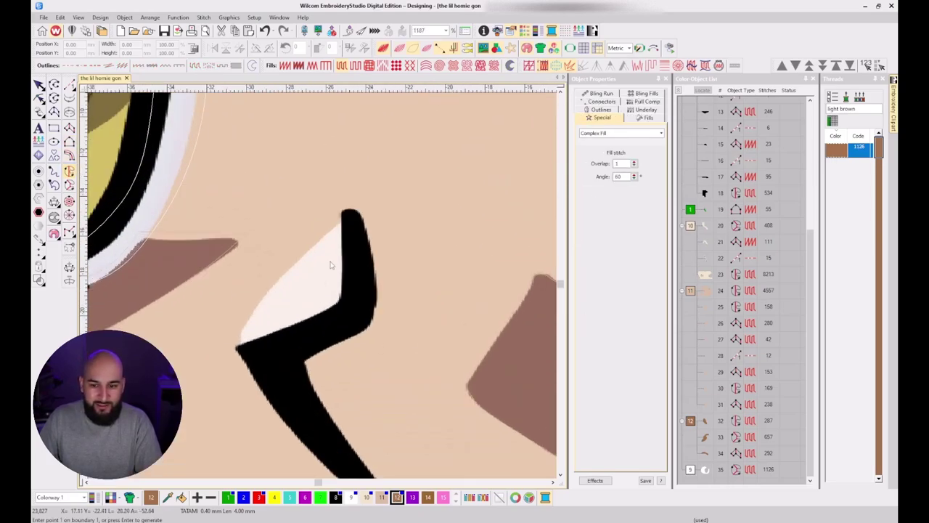
left_click(347, 214)
left_click(304, 245)
left_click(251, 301)
left_click(235, 350)
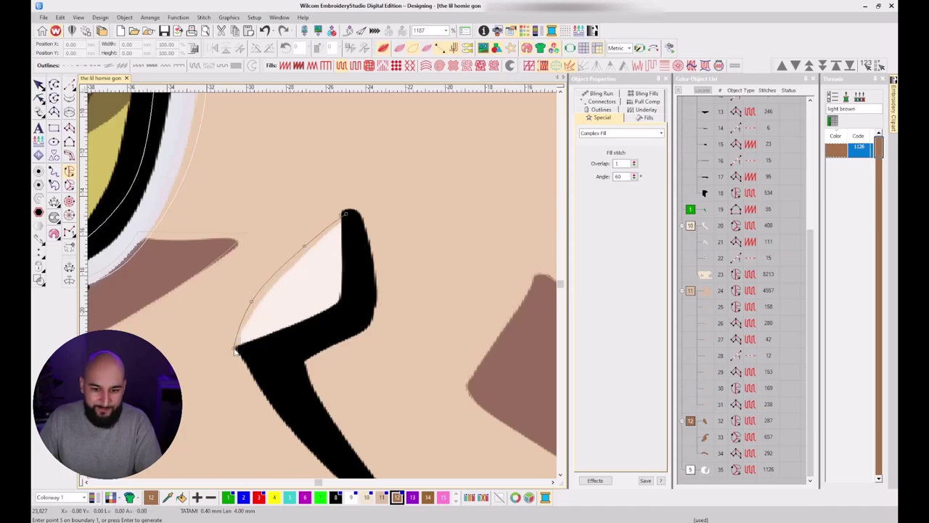
left_click(254, 350)
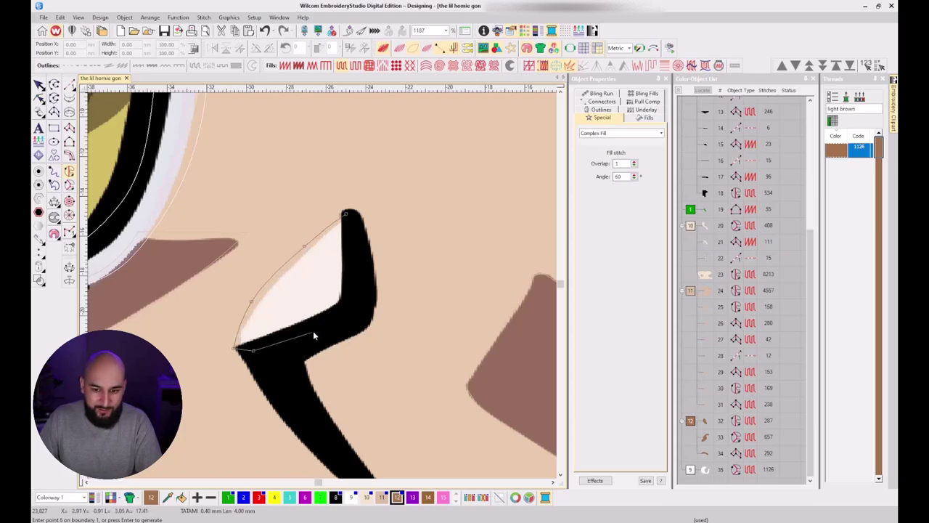
left_click(348, 310)
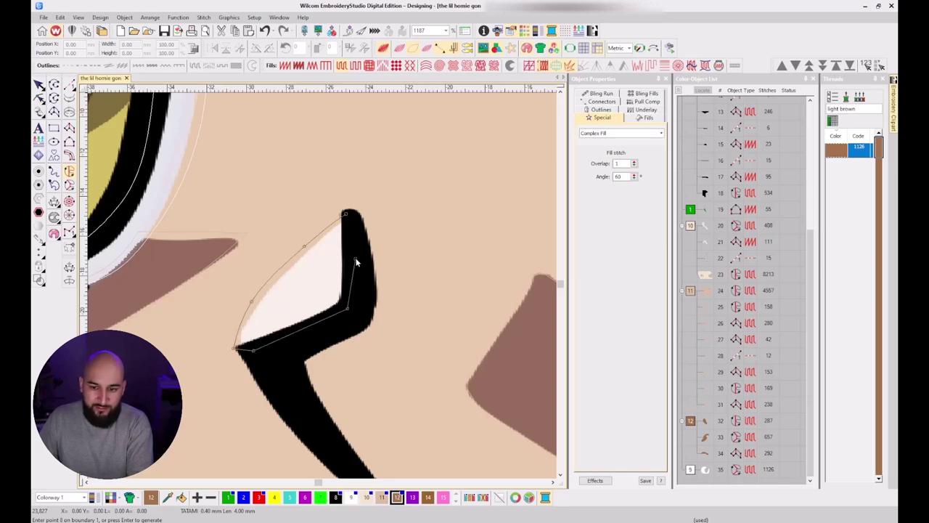
key("Return")
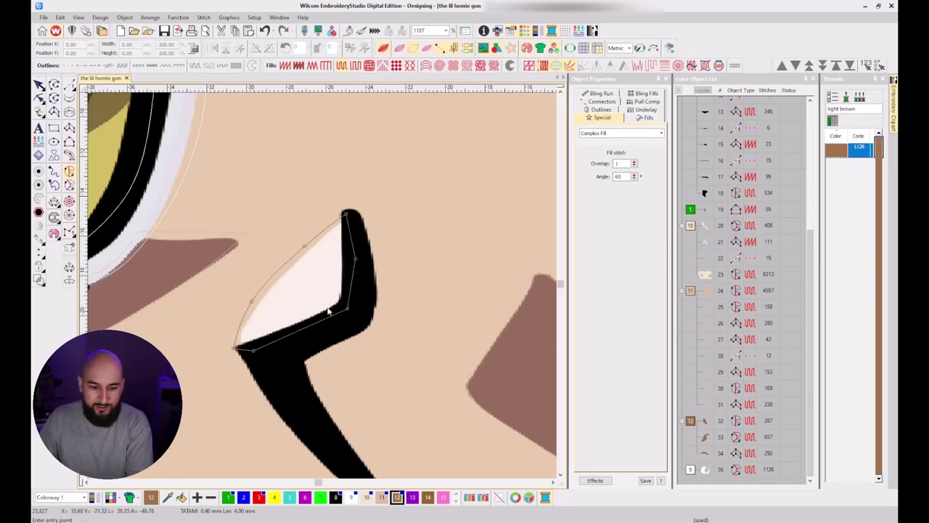
left_click(283, 255)
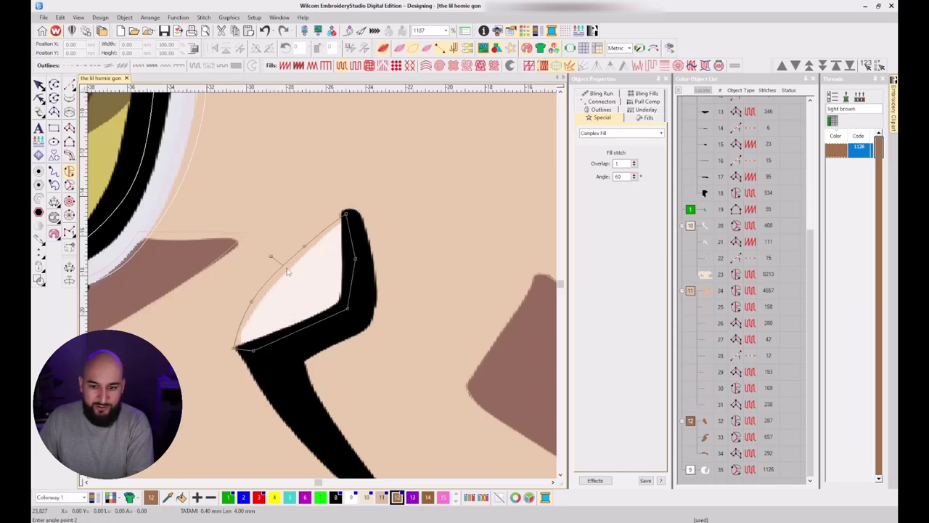
left_click(389, 335)
Recolour the nose highlight to white (colour 9) and change its fill to Satin.
key("t")
left_click(703, 469)
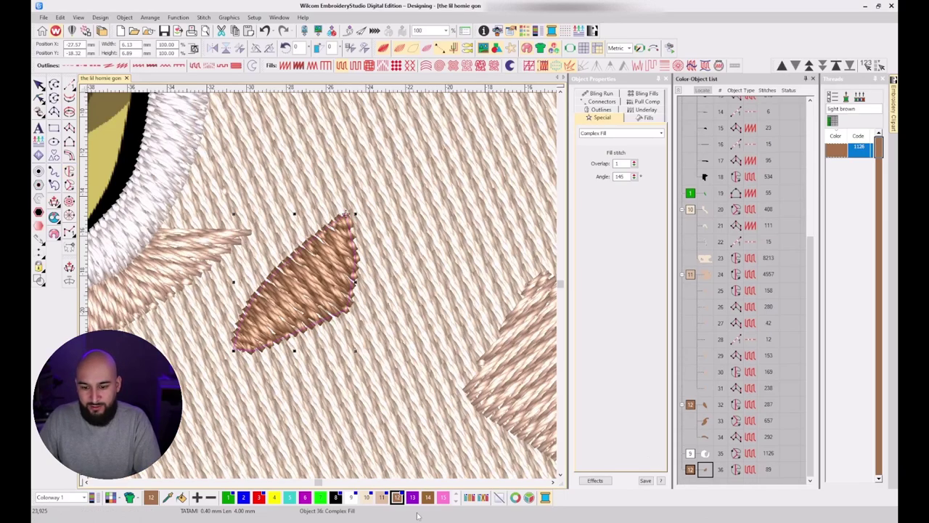
left_click(351, 497)
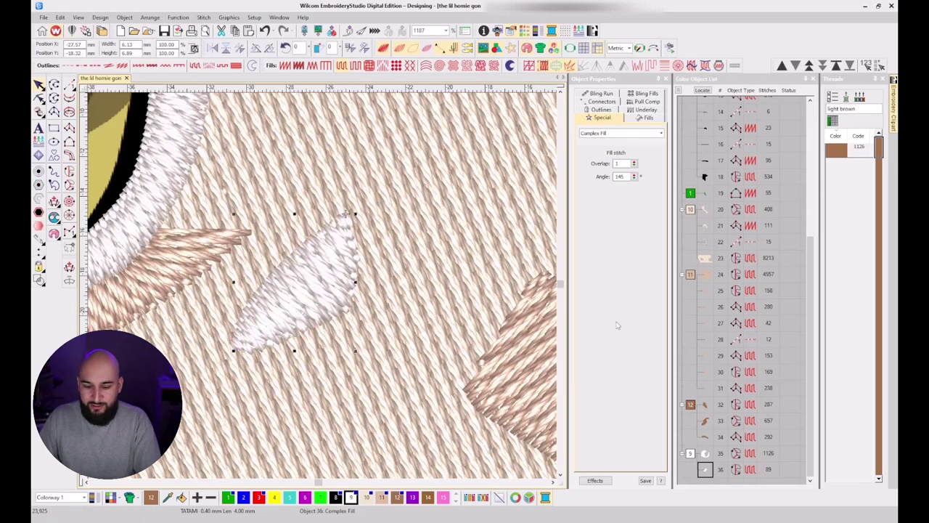
key("shift+i")
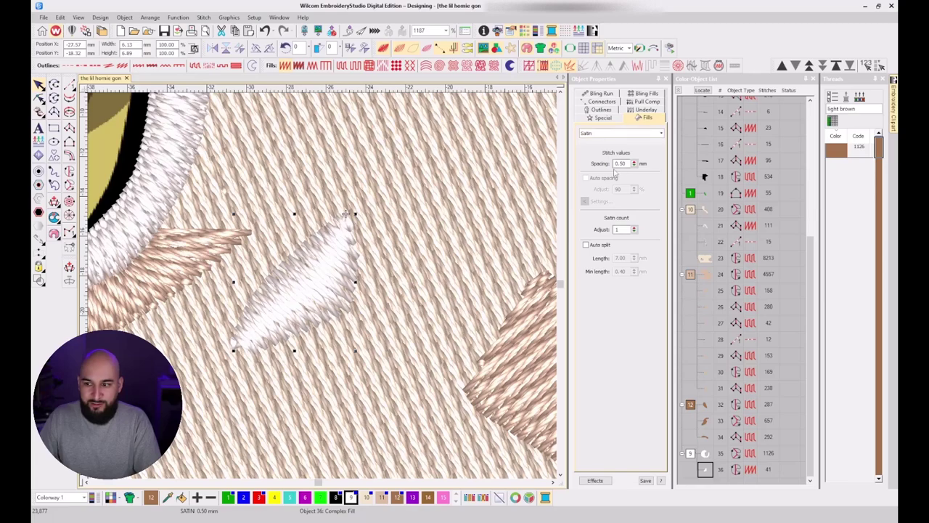
Set the nose highlight's satin spacing to 0.42 mm and its satin count to 2.
double_click(621, 163)
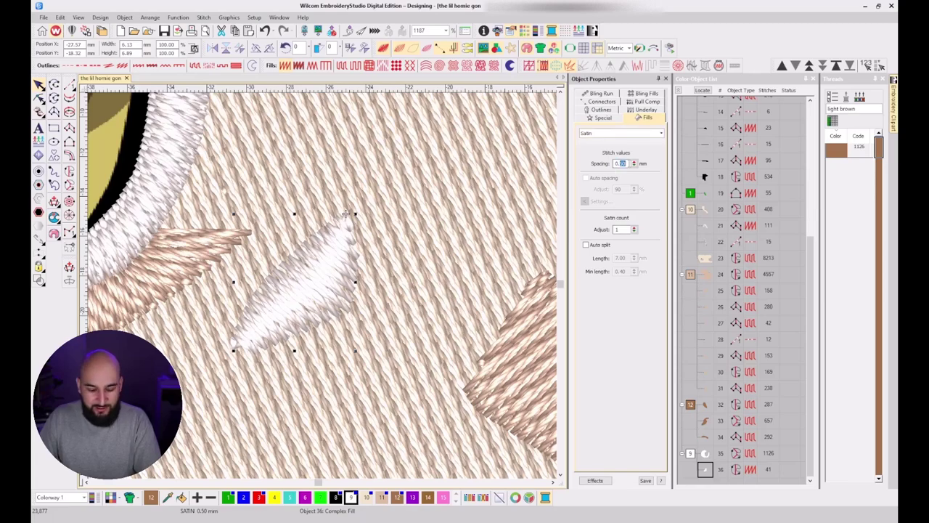
type("0.42")
key("Return")
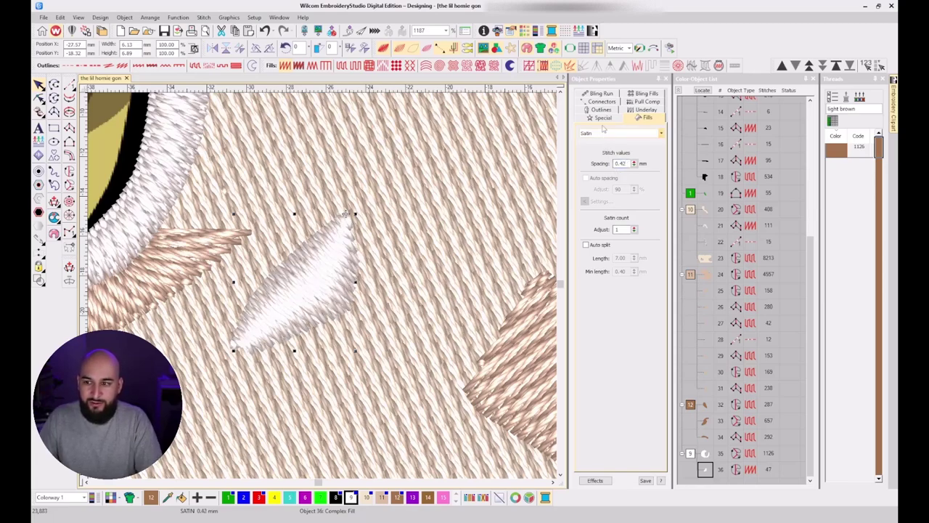
double_click(622, 228)
type("2")
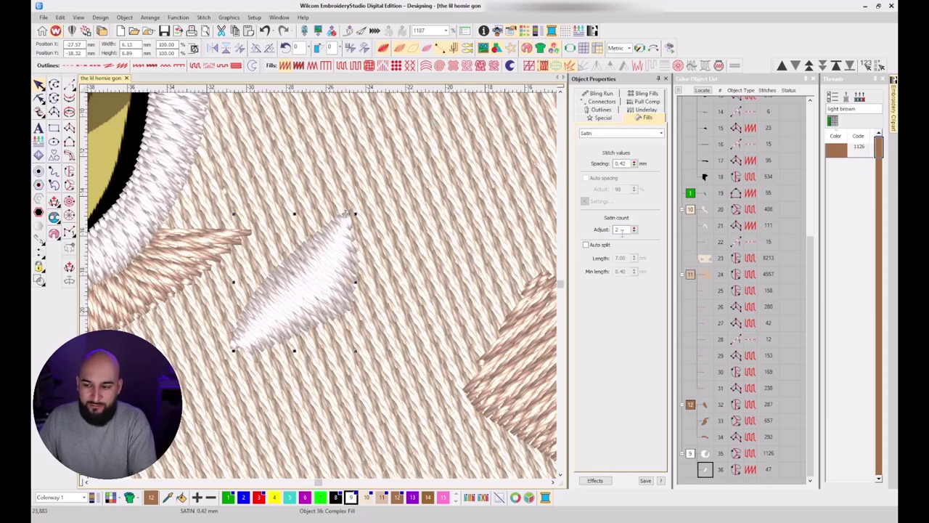
key("Return")
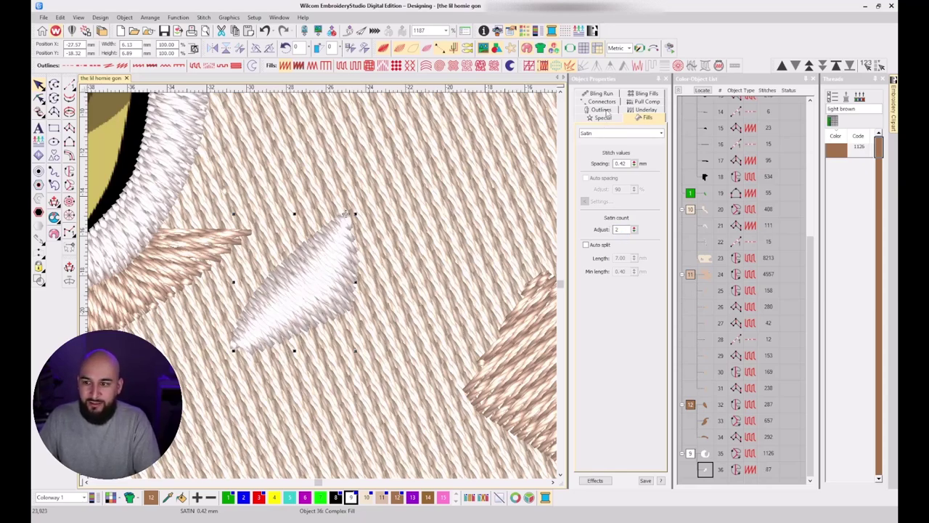
Try satin spacings of 0.50 mm and 0.80 mm on the nose highlight.
left_click(603, 118)
left_click(643, 117)
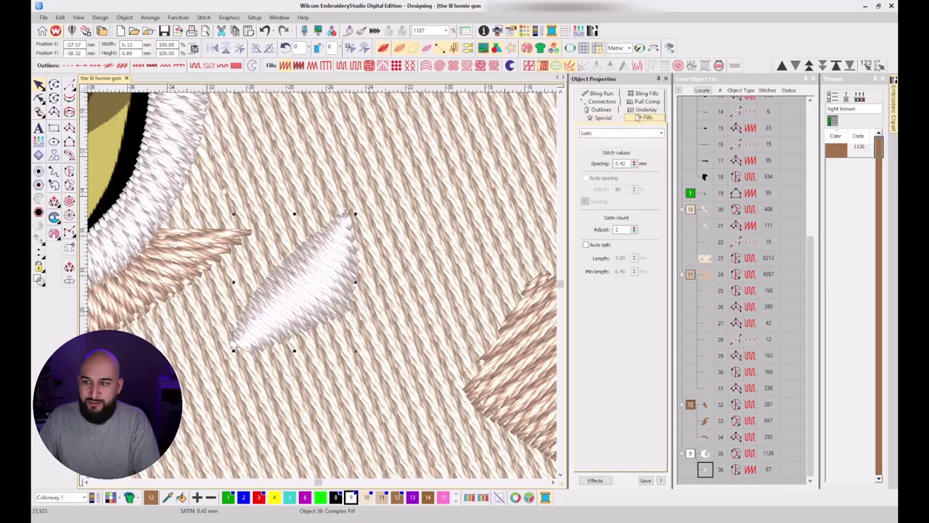
left_click(605, 118)
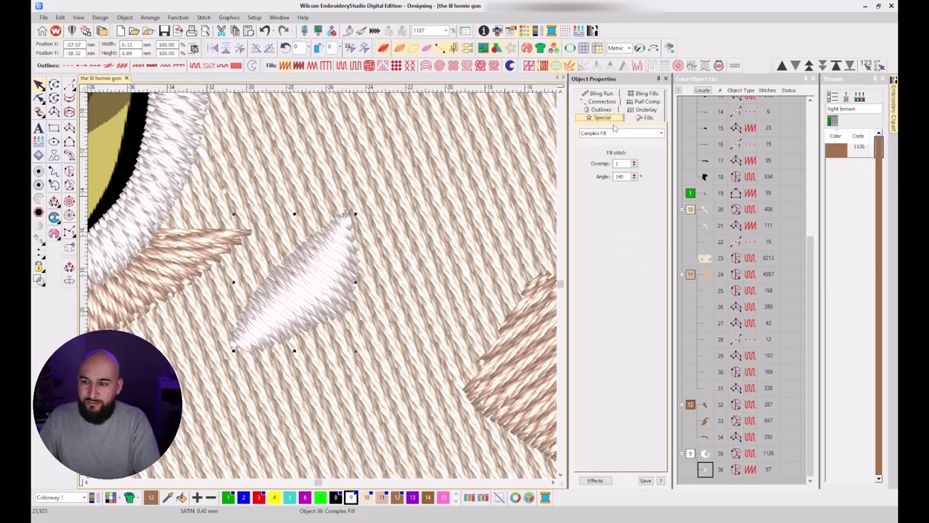
left_click(637, 119)
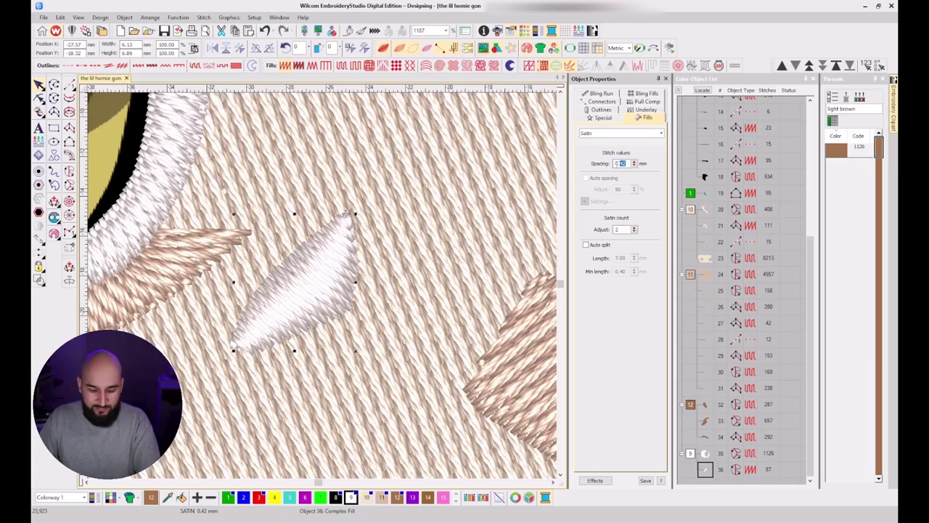
type("0.50")
key("Return")
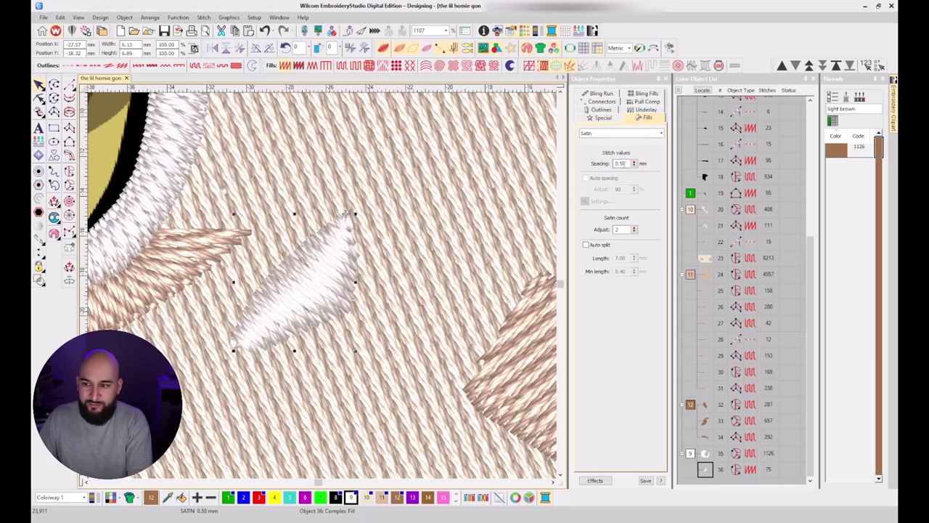
double_click(627, 163)
type("0.8")
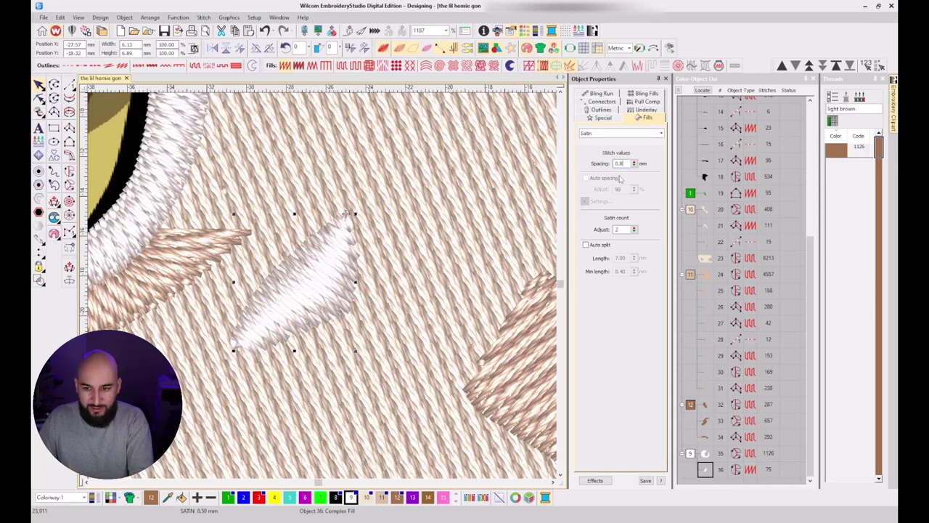
key("Return")
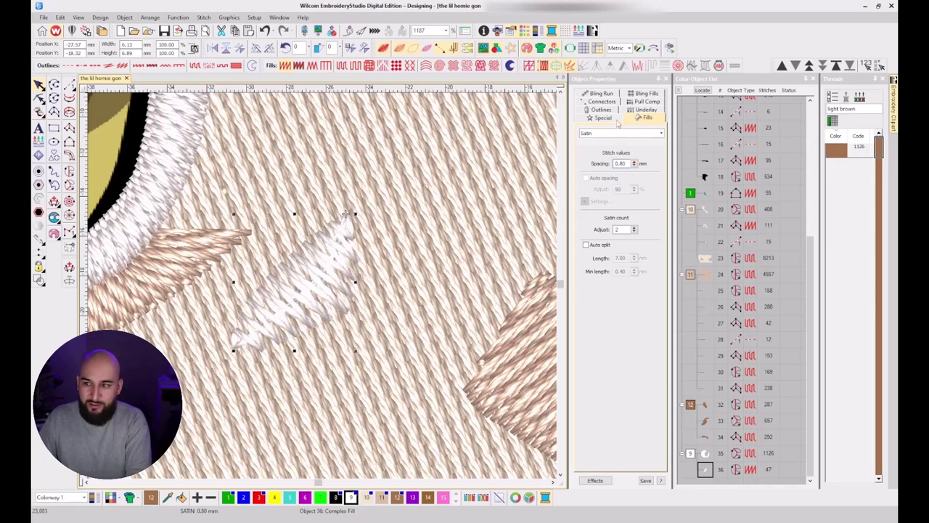
Set the nose highlight's satin spacing to 0.70 mm and its satin count to 3.
double_click(624, 164)
type("0.7")
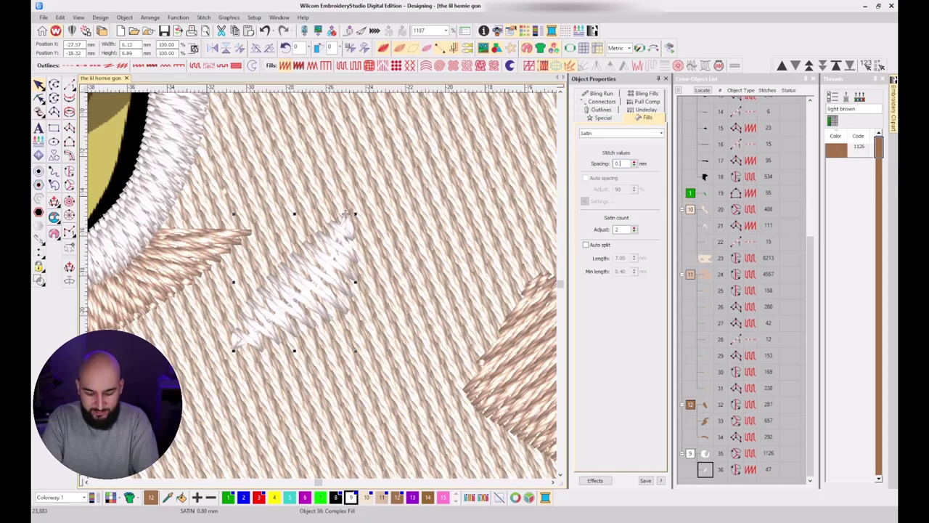
key("Return")
key("Return")
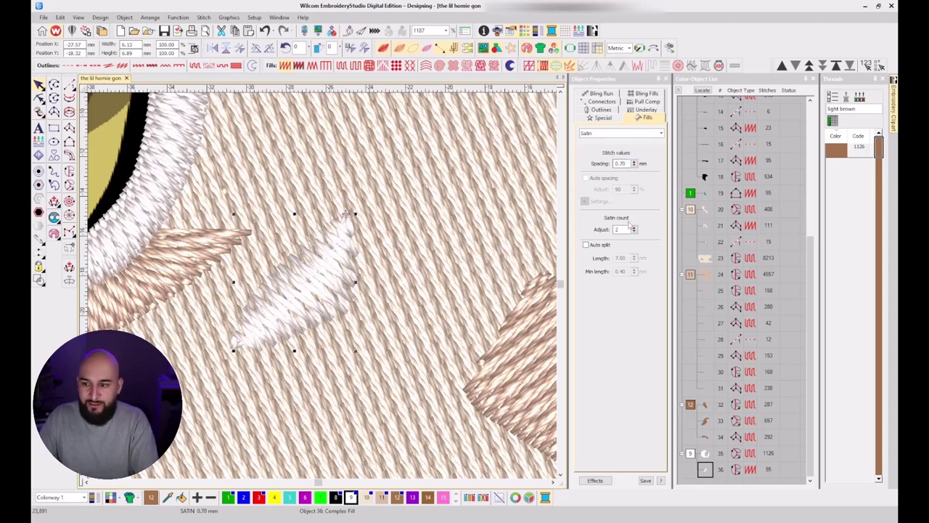
left_click_drag(627, 229, 597, 231)
type("3")
key("Return")
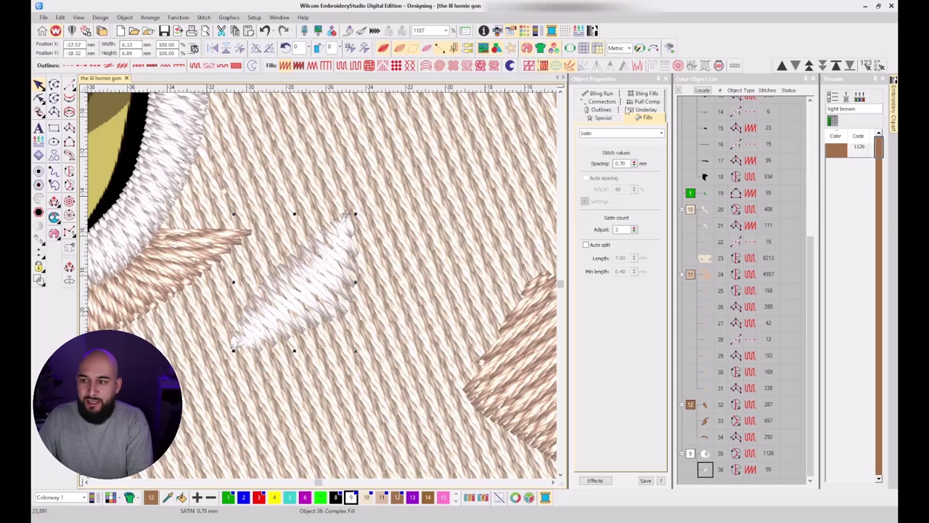
Check the nose highlight's underlay settings and change its connector type to Jump.
left_click(632, 109)
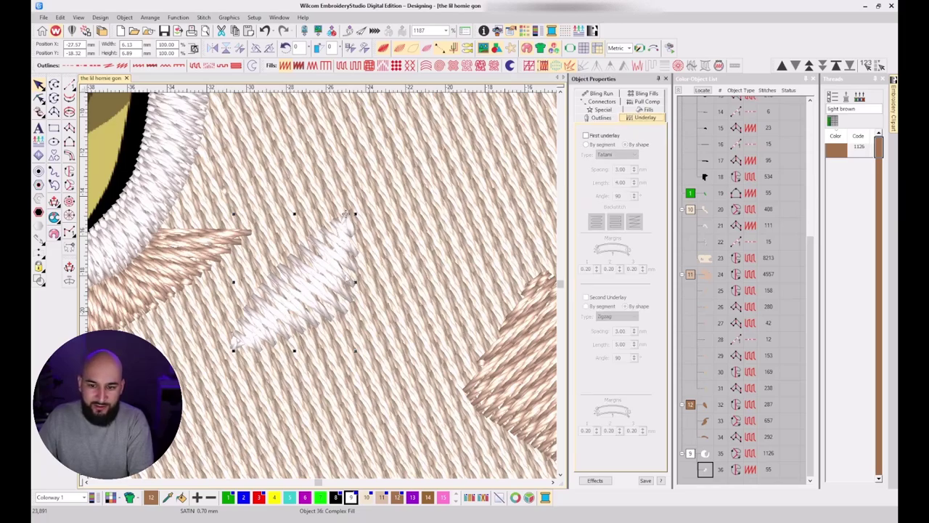
scroll(347, 282, "down", 4)
scroll(324, 289, "up", 2)
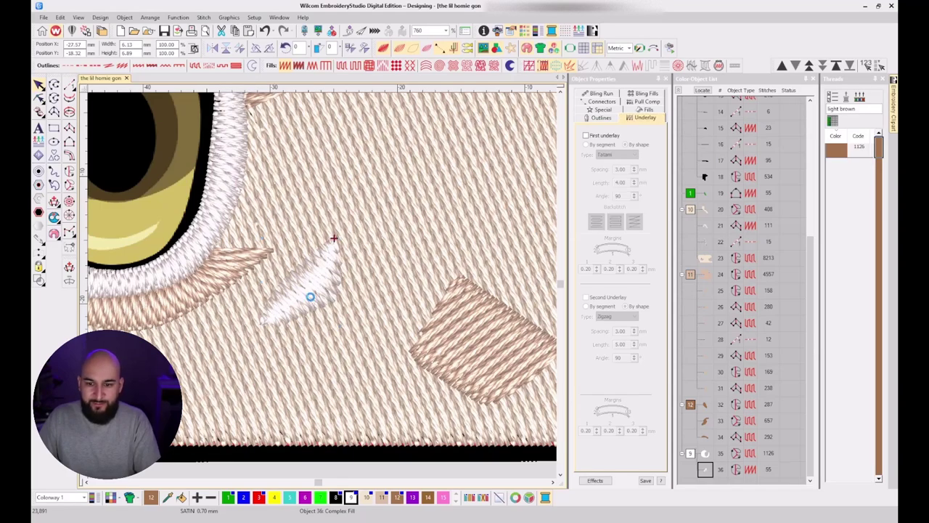
key("Escape")
scroll(321, 288, "down", 2)
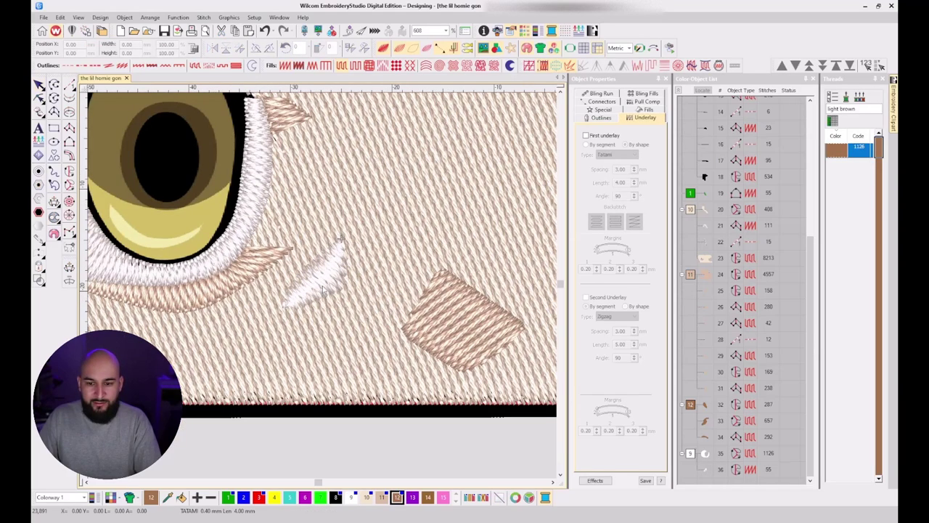
left_click(715, 471)
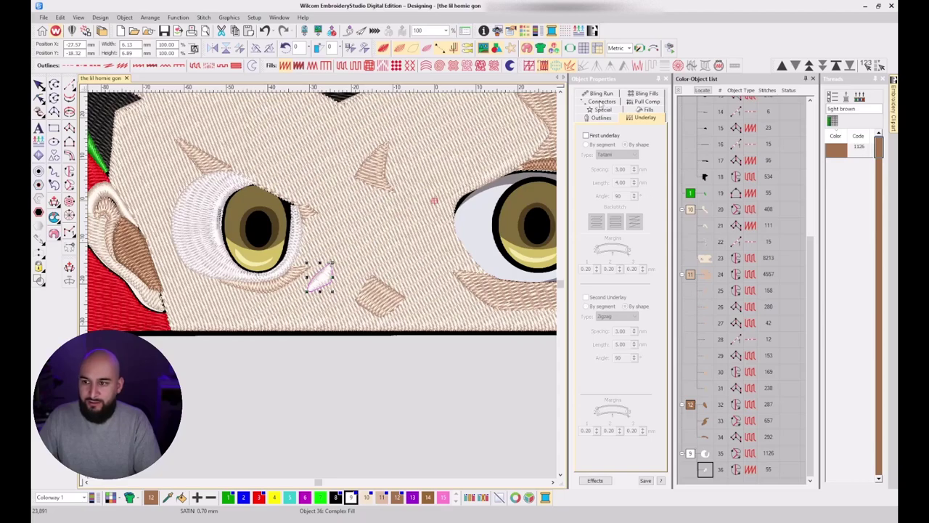
left_click(600, 103)
left_click(593, 164)
left_click(457, 394)
Hide the stitches so that only object outlines lie over the artwork around the right-hand eye.
key("s")
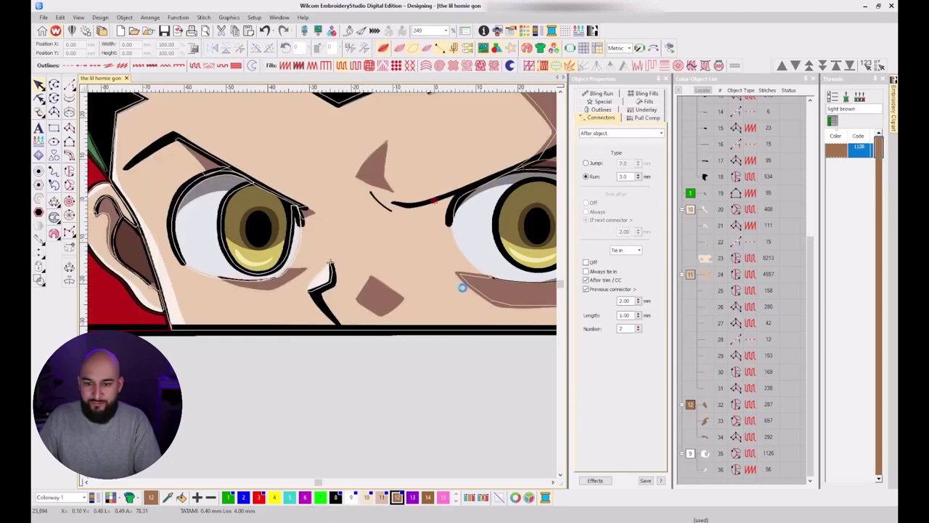
key("s")
key("s")
scroll(463, 287, "down", 2)
key("s")
key("s")
scroll(370, 259, "up", 3)
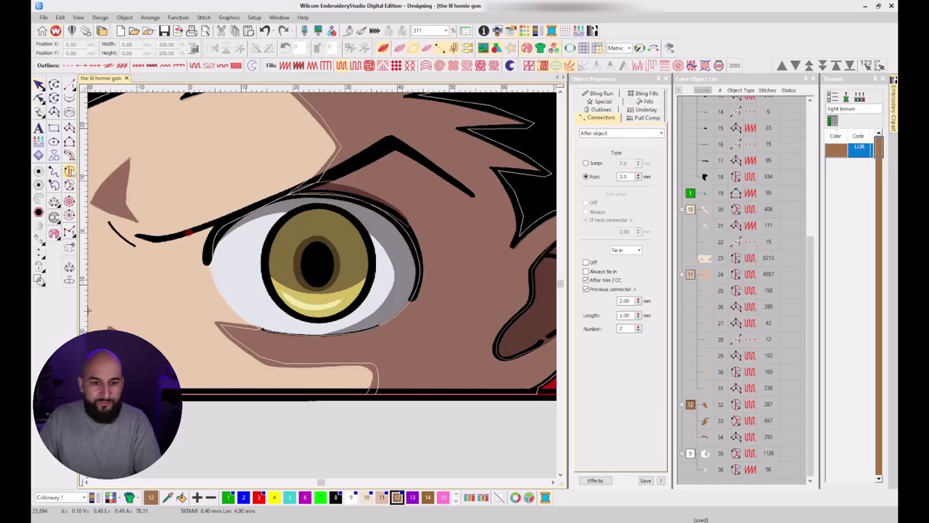
Start a Complex Turning object and trace the right-hand eye white's inner edge from the upper lash tip to the lower lash line.
left_click(70, 173)
scroll(292, 208, "up", 1)
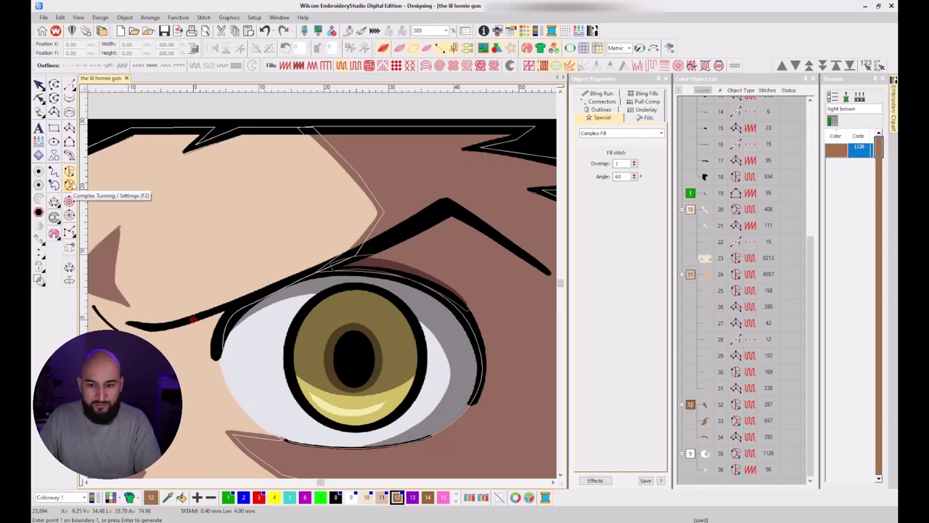
left_click(69, 185)
scroll(323, 286, "up", 2)
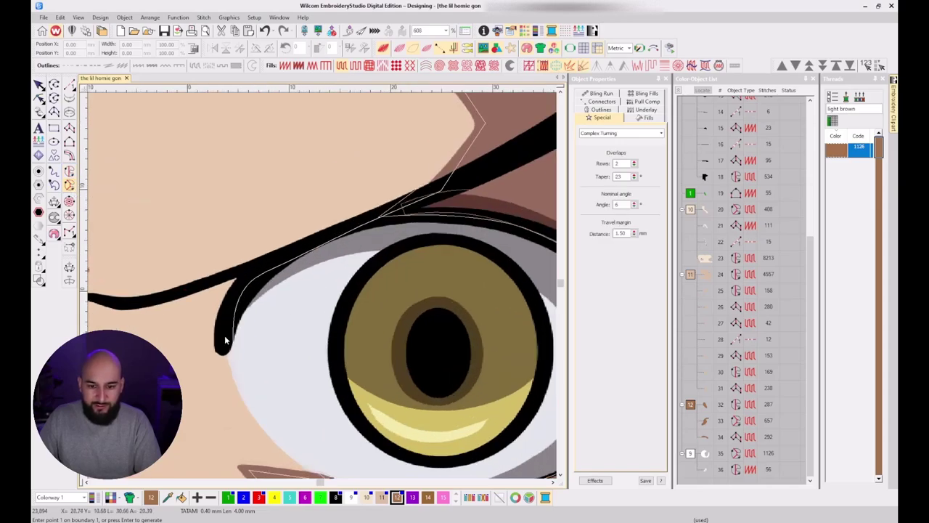
left_click(221, 351)
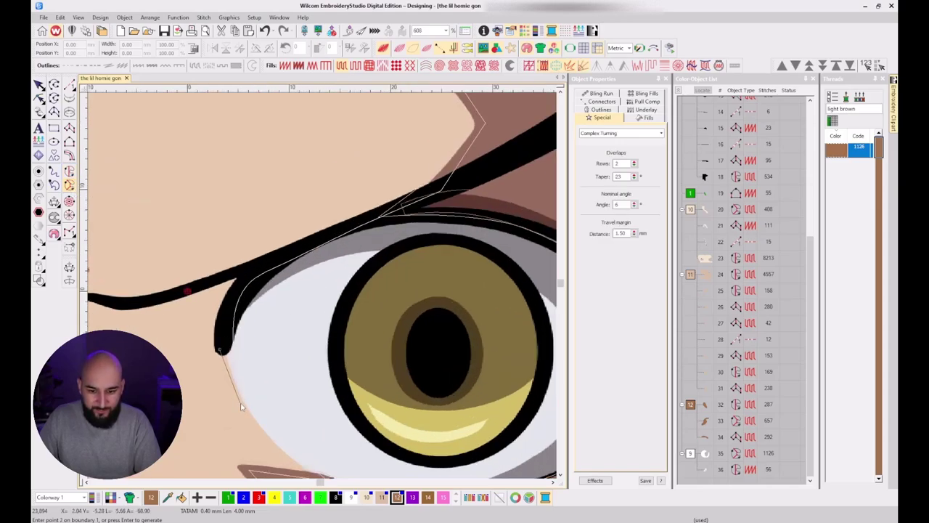
left_click(241, 405)
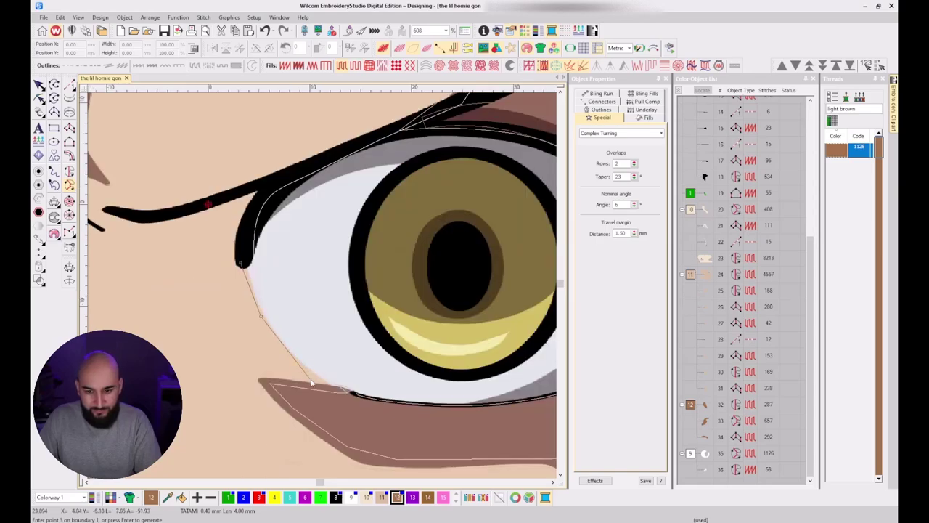
left_click(312, 383)
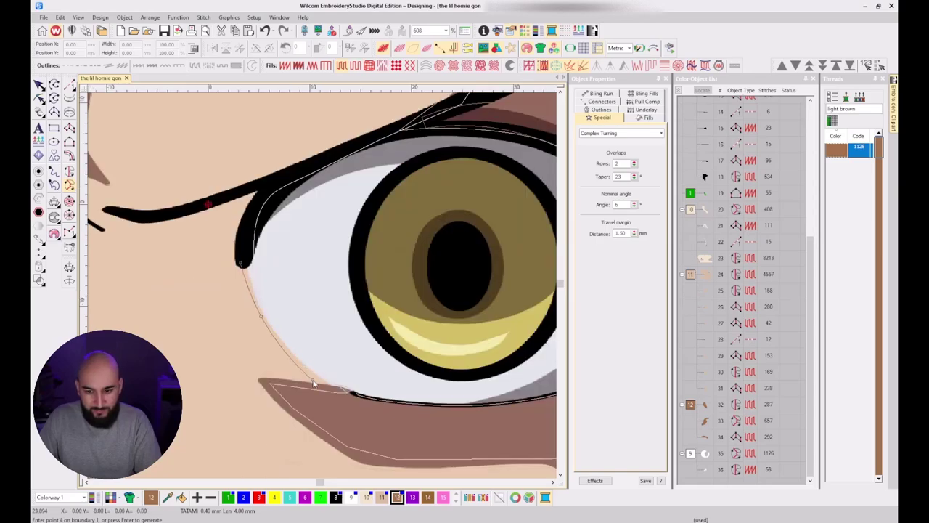
left_click(368, 398)
Continue the eye boundary along the middle of the lower lash line to the eye's outer corner.
scroll(418, 405, "up", 4)
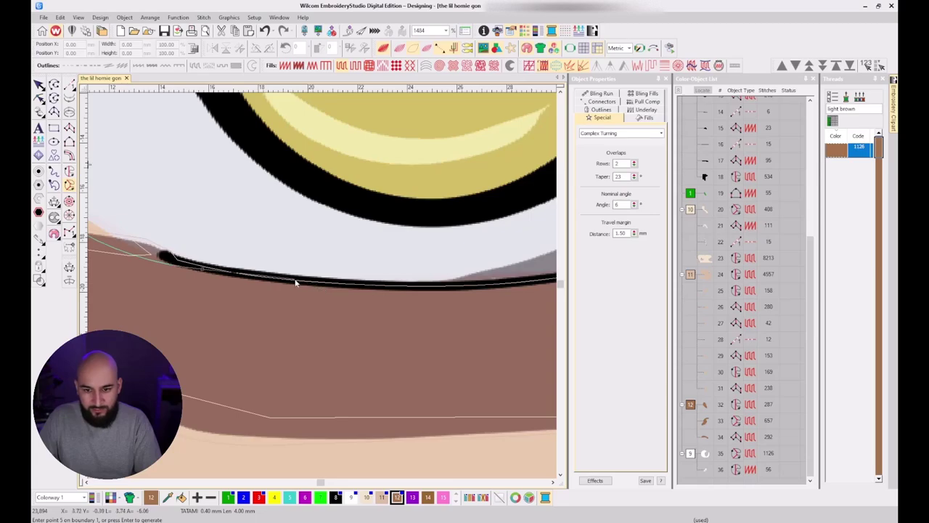
left_click(295, 283)
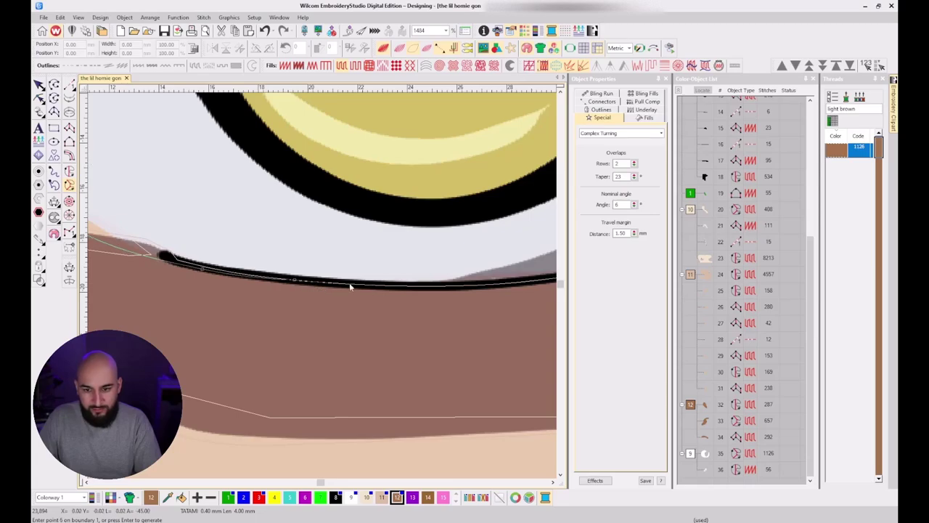
right_click(454, 287)
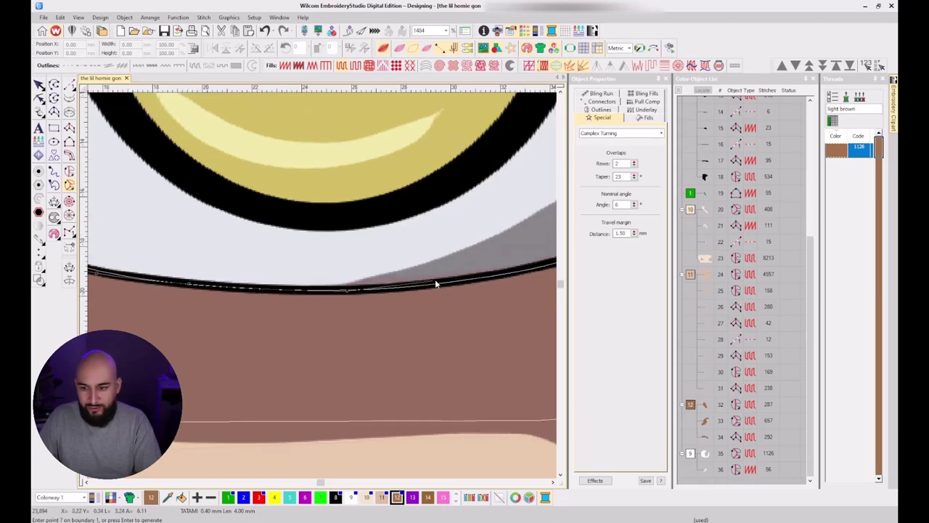
right_click(477, 279)
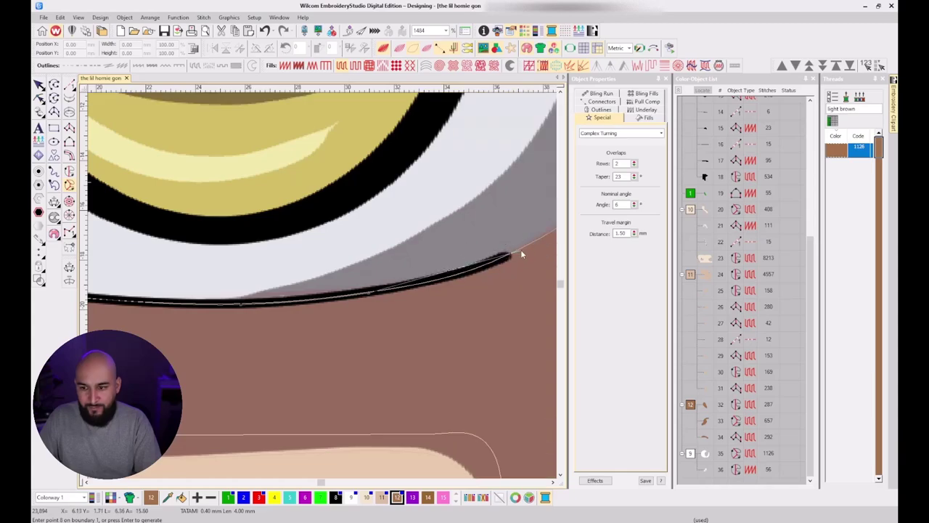
left_click(521, 251)
left_click(462, 242)
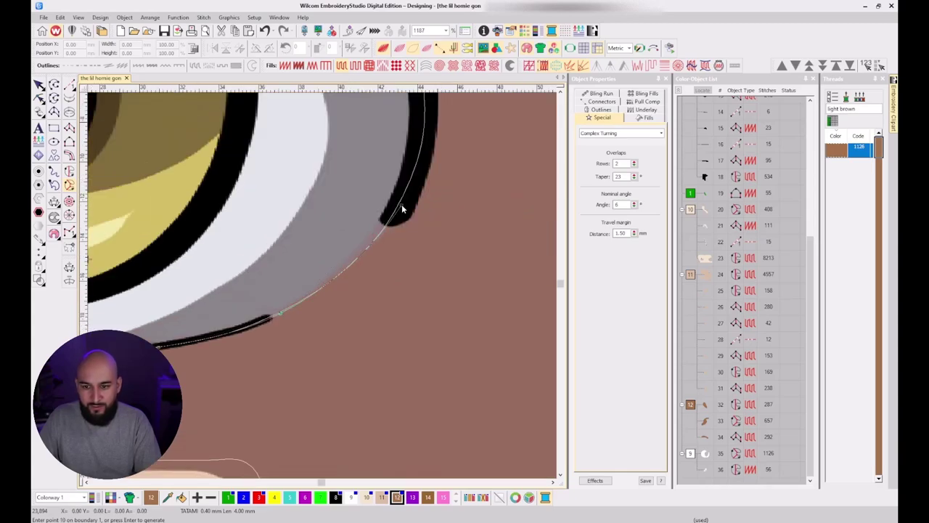
Continue the eye boundary up the outer lash line and across the upper eyelid to where it meets the brow line.
left_click(425, 119)
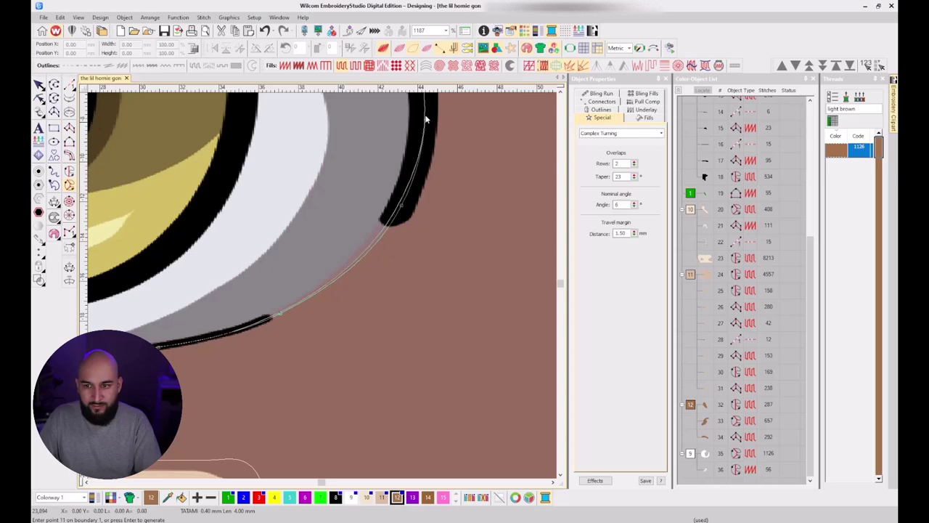
left_click(320, 155)
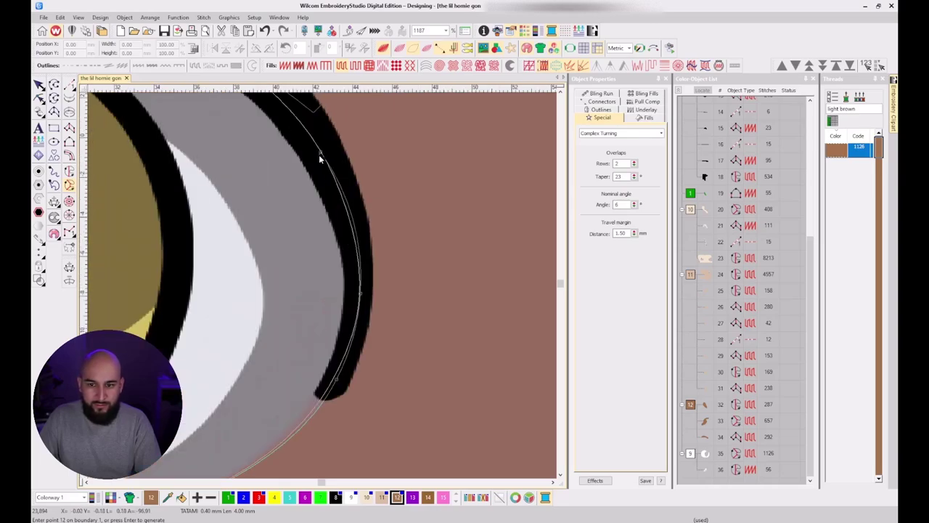
left_click(238, 124)
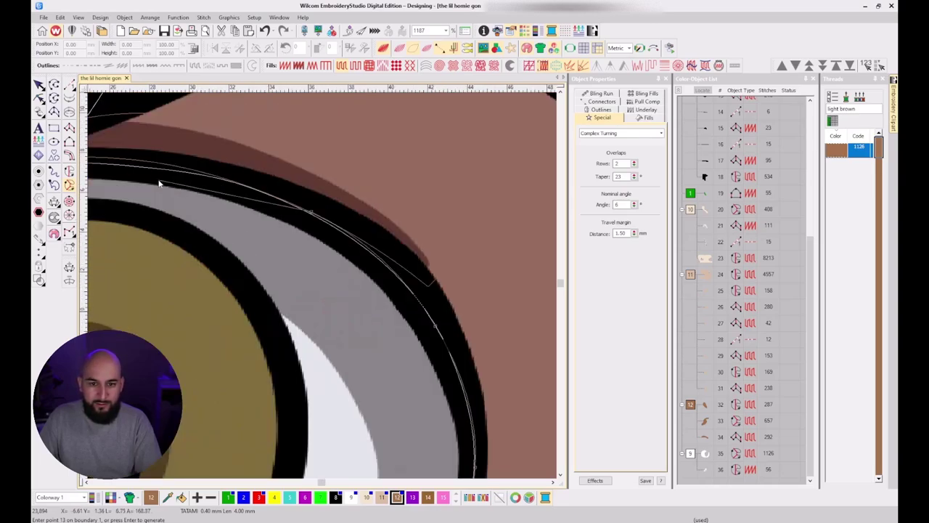
left_click(139, 163)
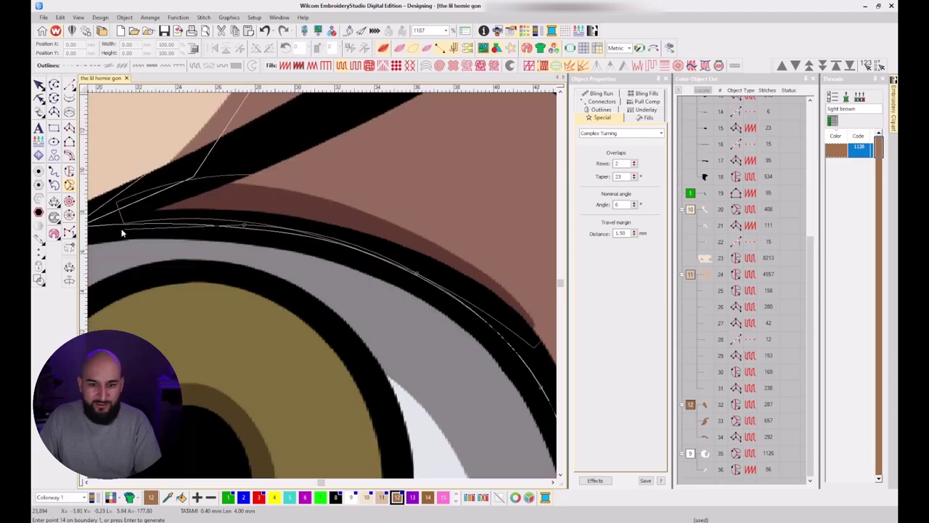
scroll(434, 303, "down", 3)
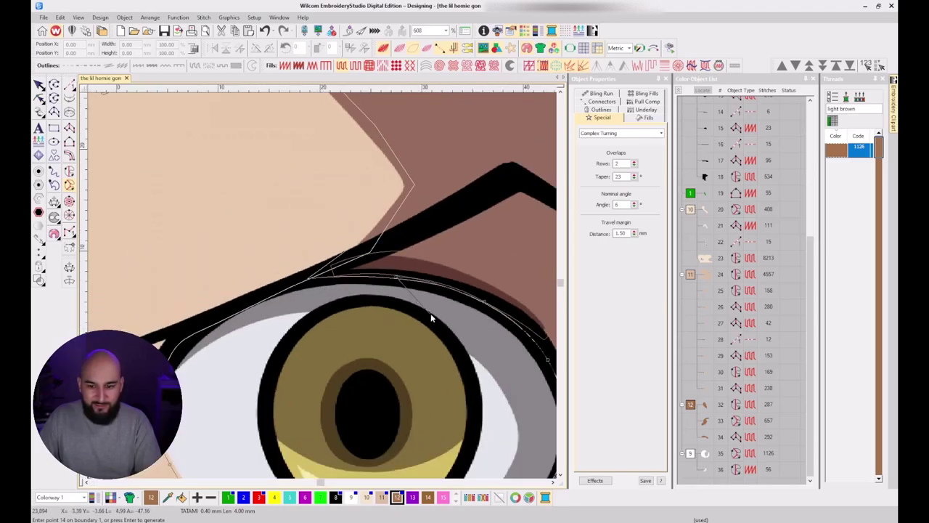
scroll(325, 289, "down", 2)
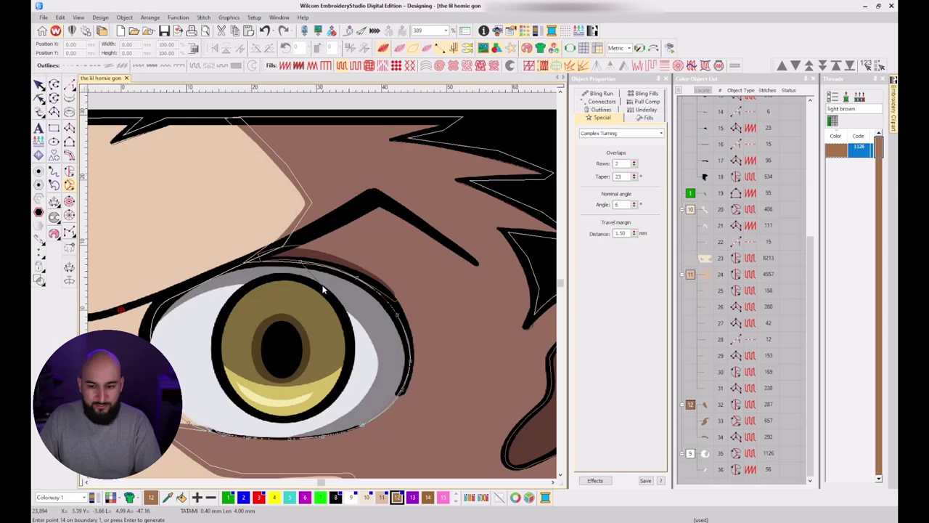
scroll(324, 290, "up", 2)
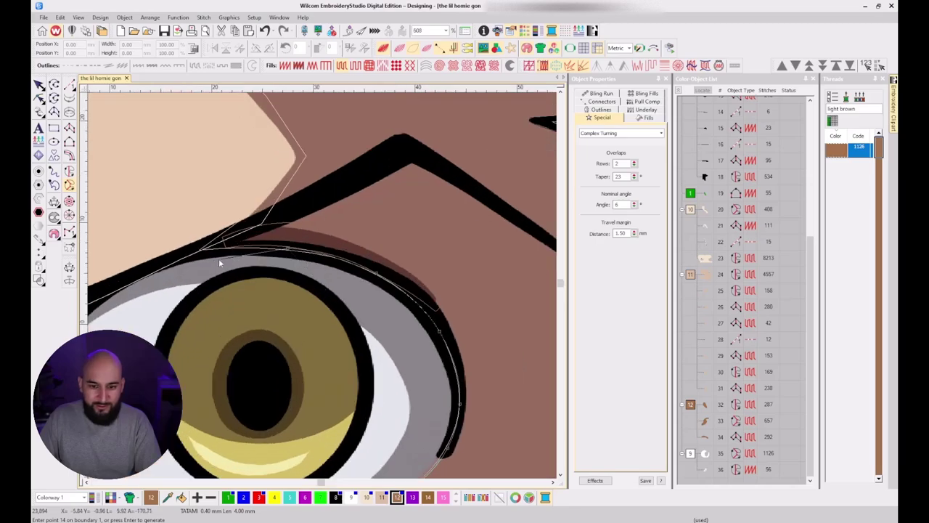
left_click(197, 254)
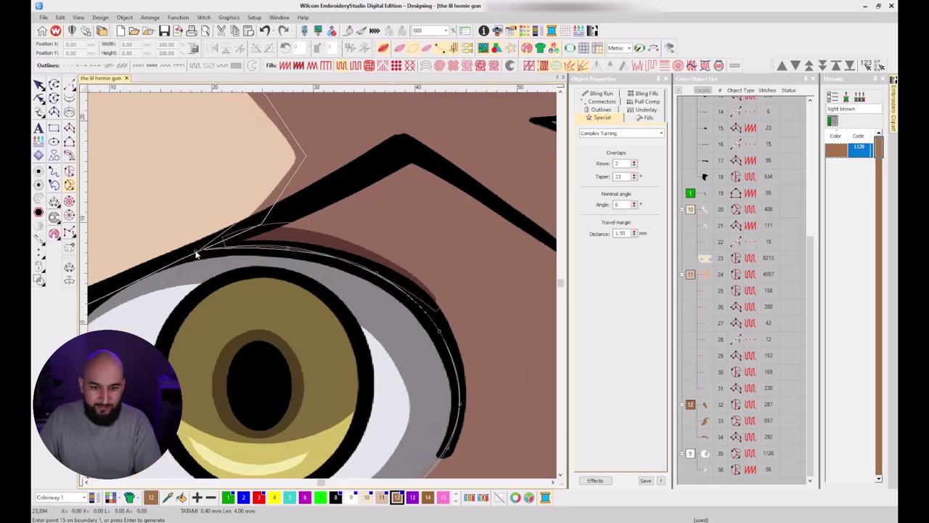
scroll(143, 273, "left", 1)
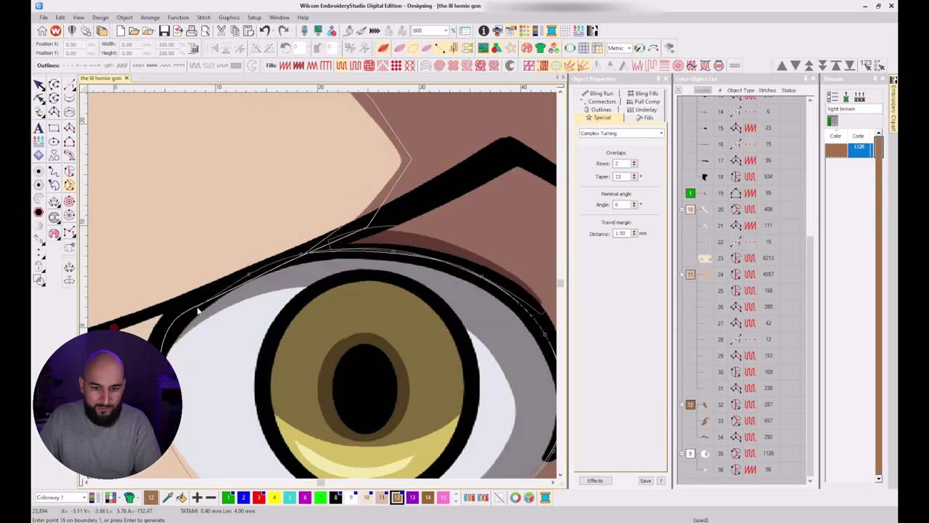
right_click(190, 306)
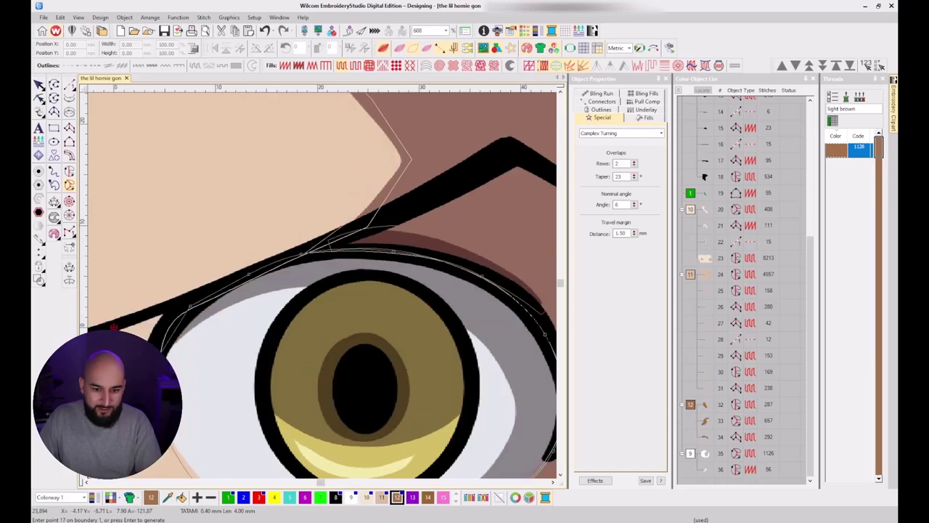
right_click(155, 365)
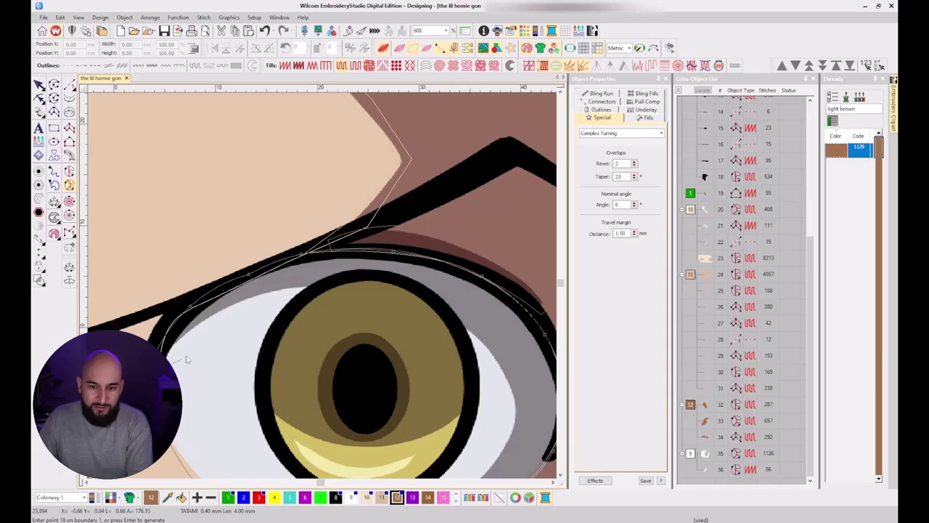
scroll(321, 295, "up", 2)
key("BackSpace")
key("BackSpace")
key("BackSpace")
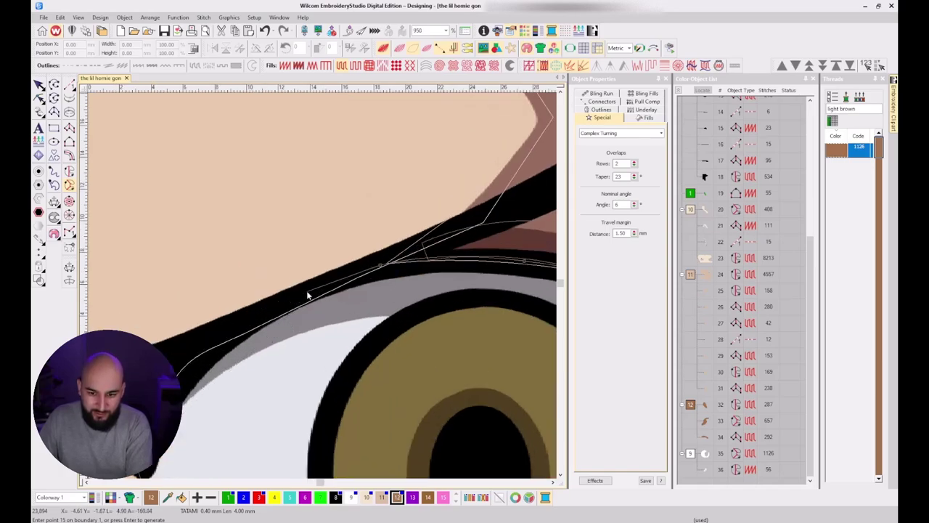
Place the remaining curve points down the inner upper eyelid and close the right-hand eye boundary.
left_click(307, 292)
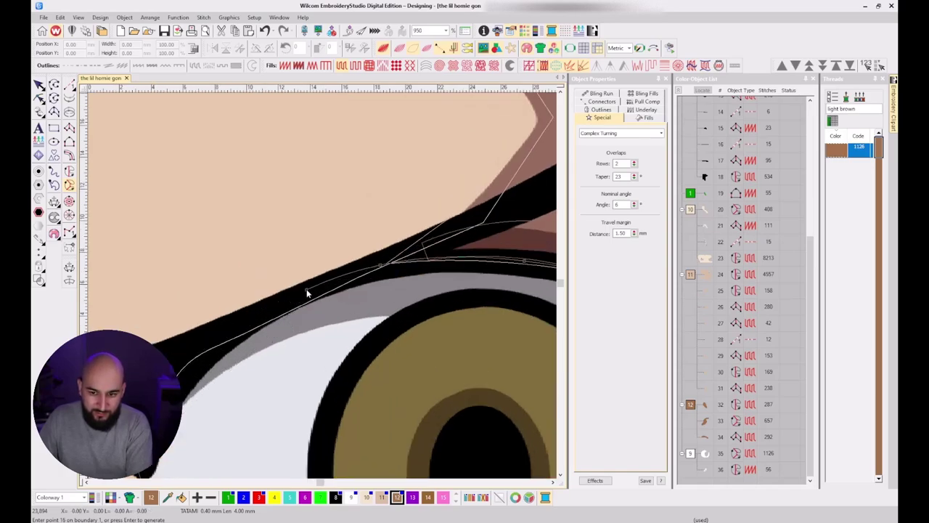
left_click(223, 332)
left_click(180, 377)
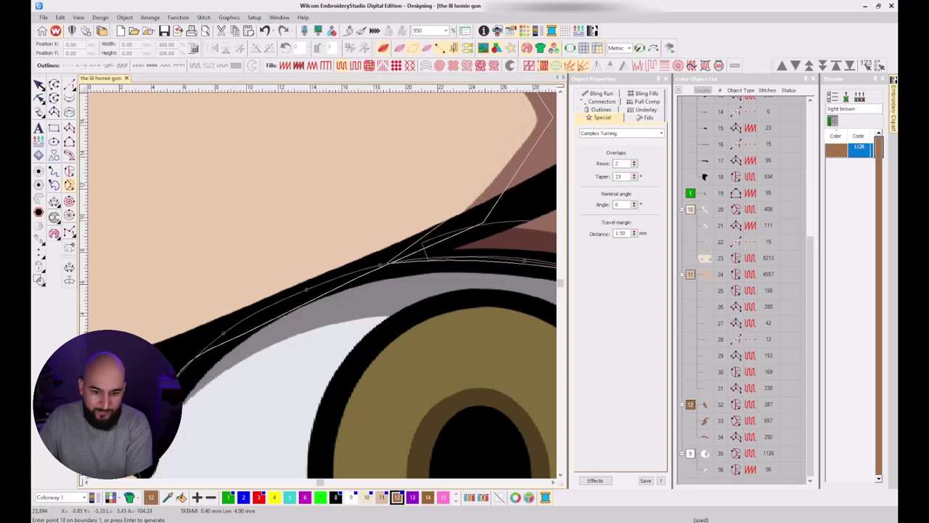
key("Return")
scroll(322, 285, "down", 5)
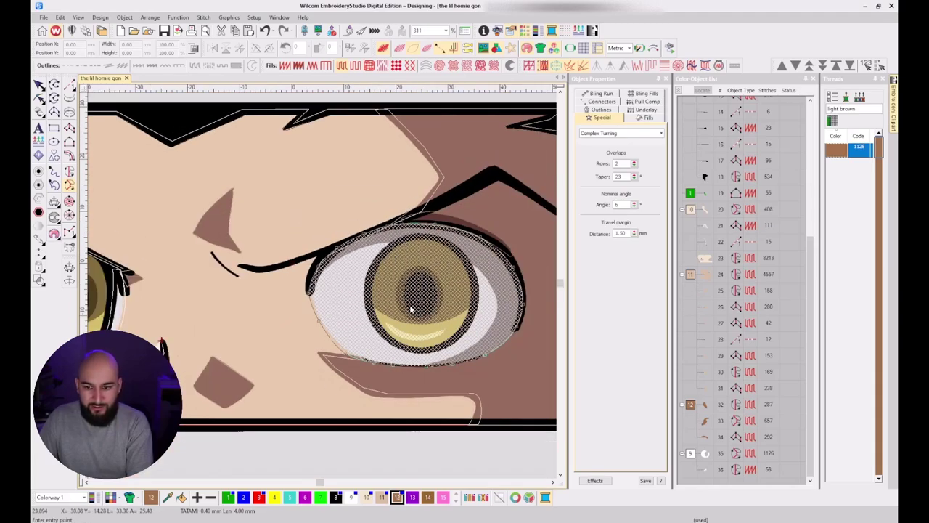
Define a diagonal stitch angle across the right-hand eye and generate its Complex Turning fill.
left_click(369, 224)
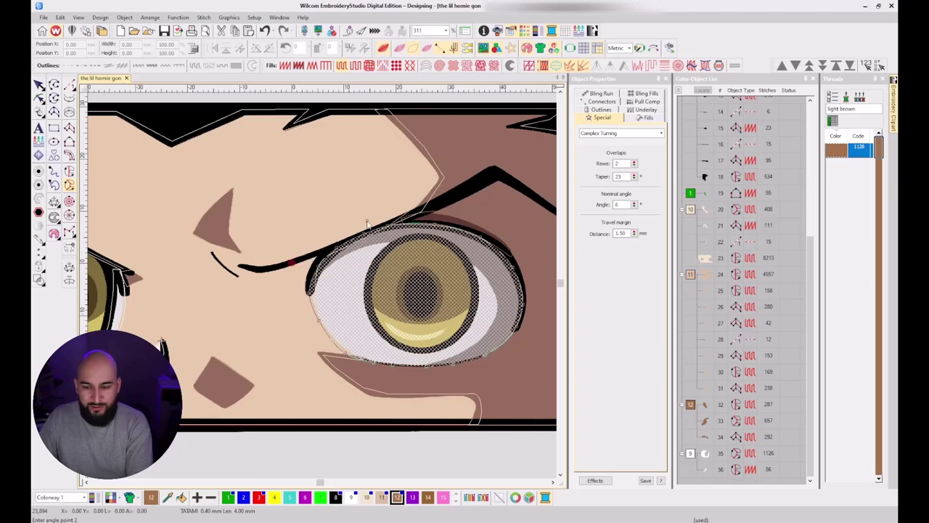
left_click(463, 366)
left_click_drag(539, 383, 433, 335)
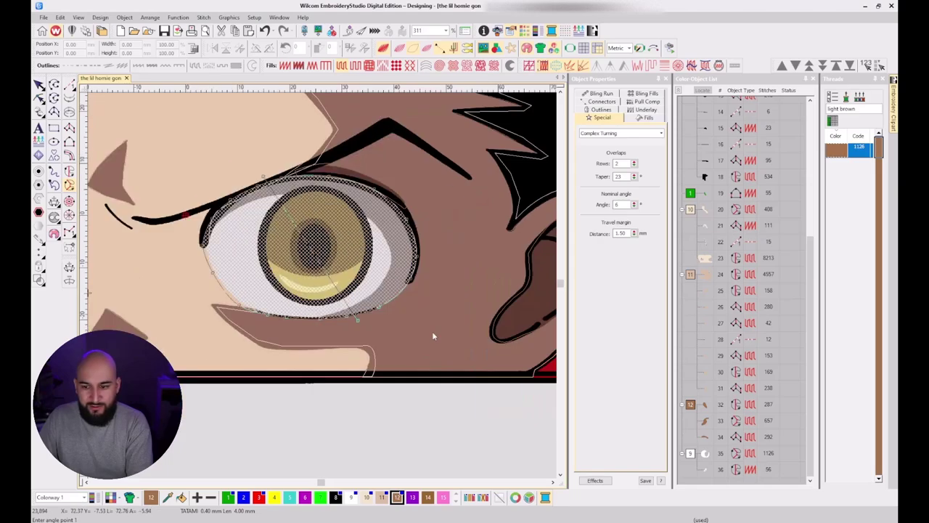
left_click(394, 338)
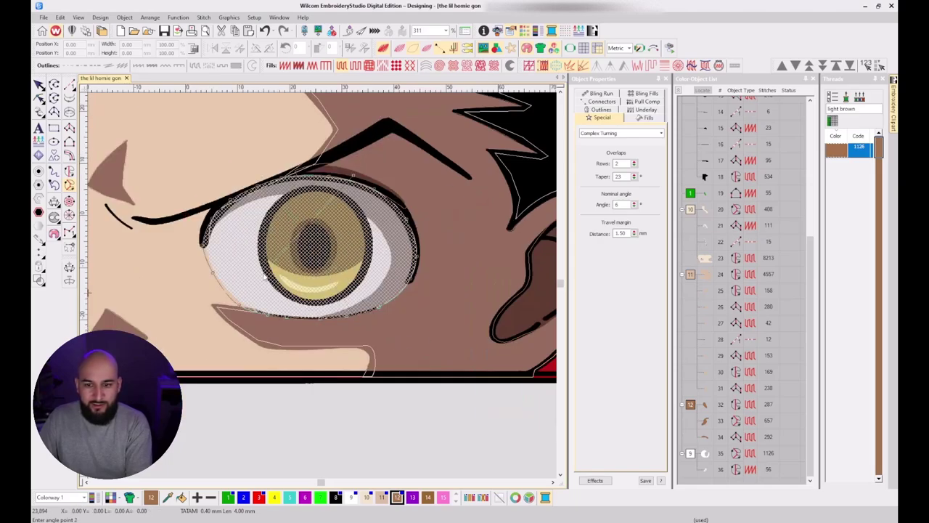
left_click(186, 215)
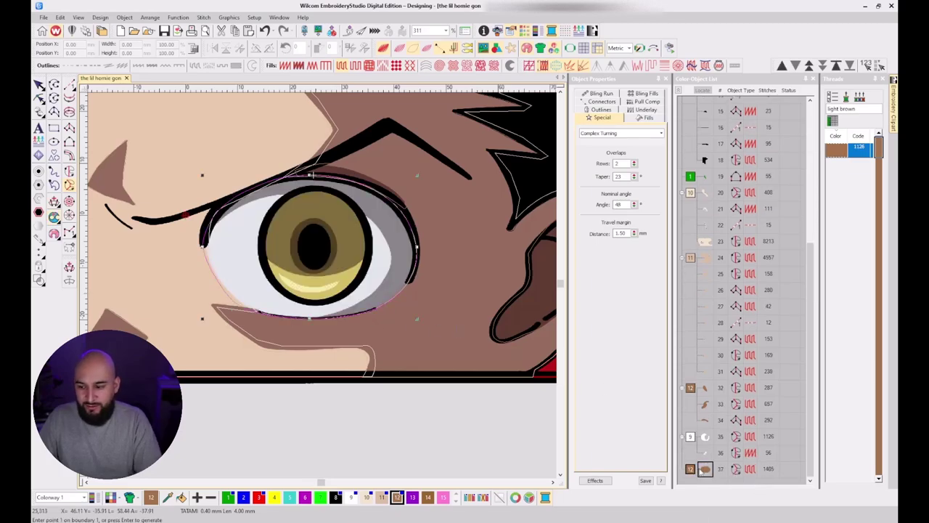
Finish the right-hand eye fill, recolour it with white thread 9 and turn on its first underlay.
key("Return")
left_click(351, 498)
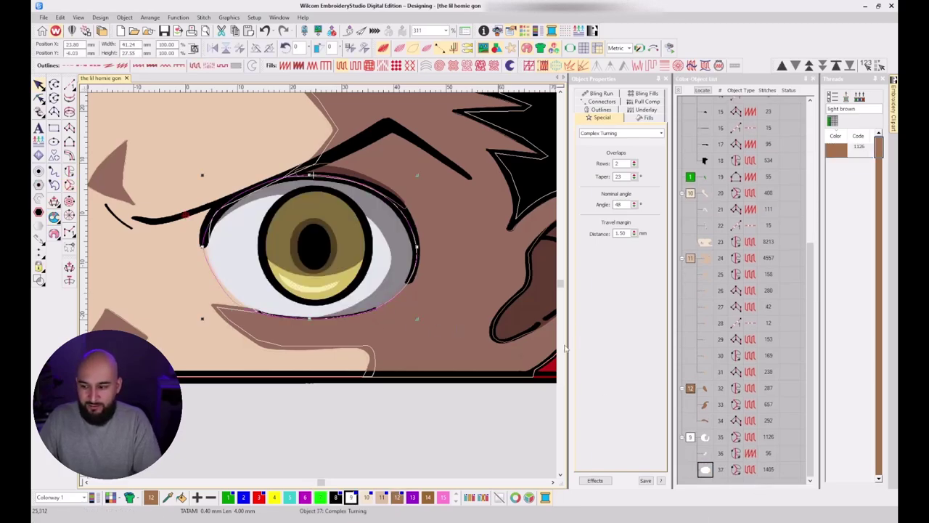
key("t")
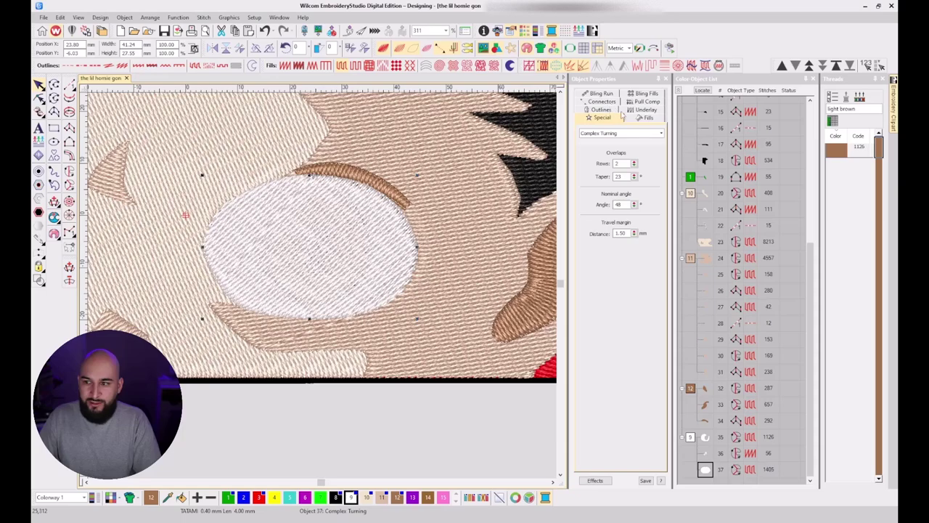
left_click(645, 110)
left_click(586, 135)
Compare the right-hand eye's white stitching with the underlying artwork, both close up and within the whole face.
key("d")
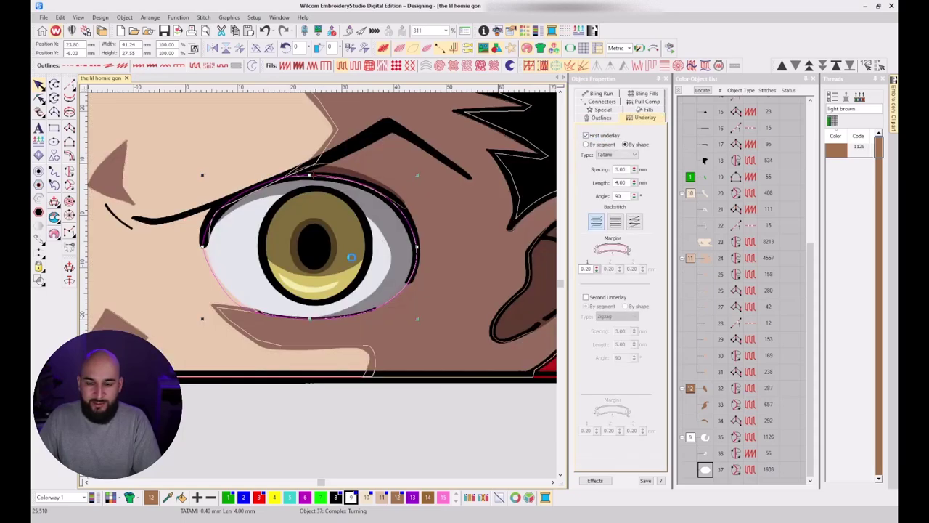
key("t")
key("t")
key("t")
key("t")
scroll(323, 290, "down", 4)
key("t")
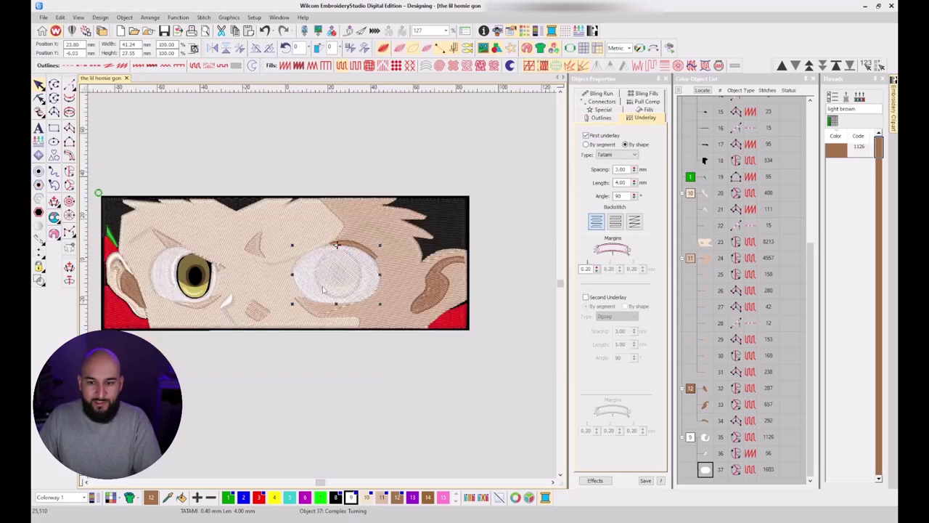
key("d")
key("d")
key("d")
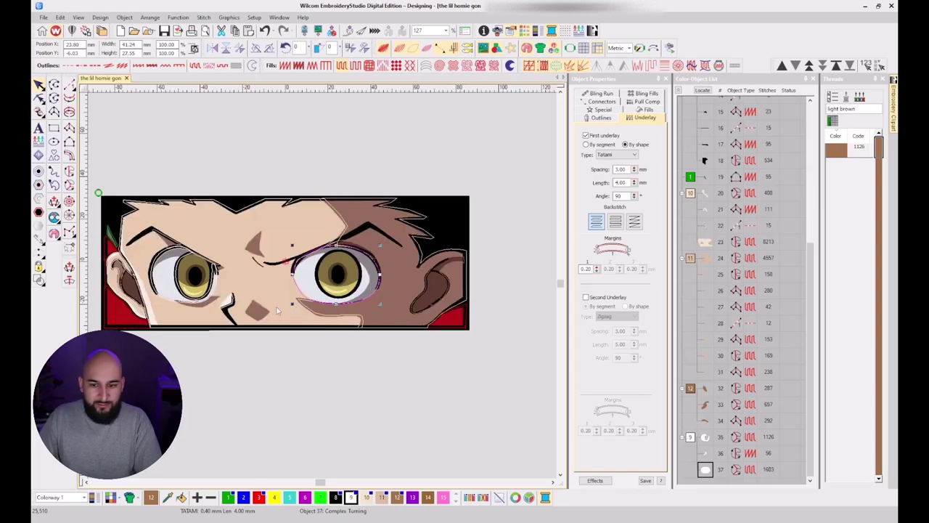
key("d")
key("d")
scroll(322, 290, "up", 3)
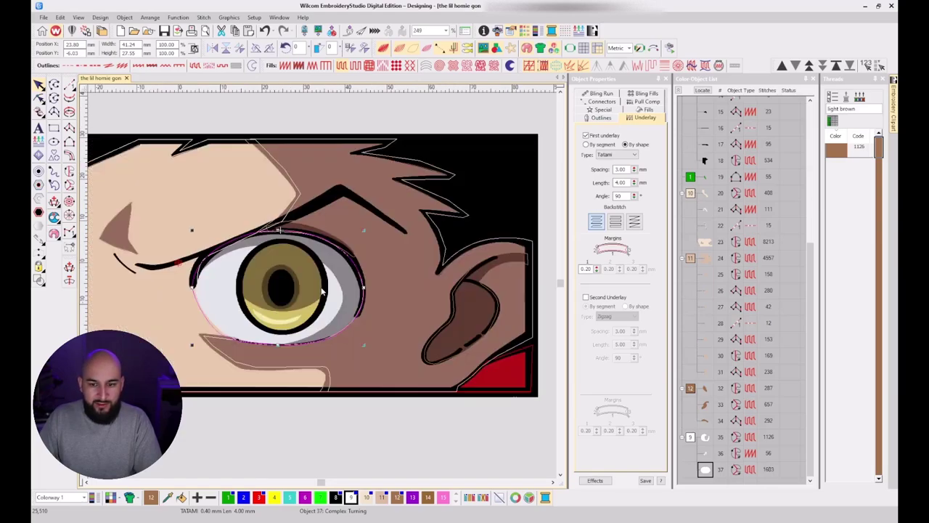
key("d")
key("d")
key("d")
key("d")
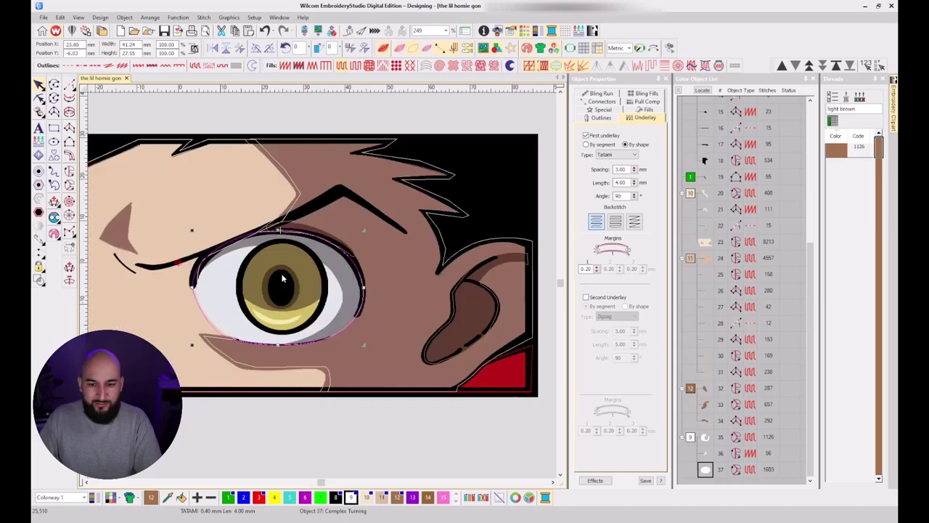
key("d")
scroll(210, 287, "down", 3)
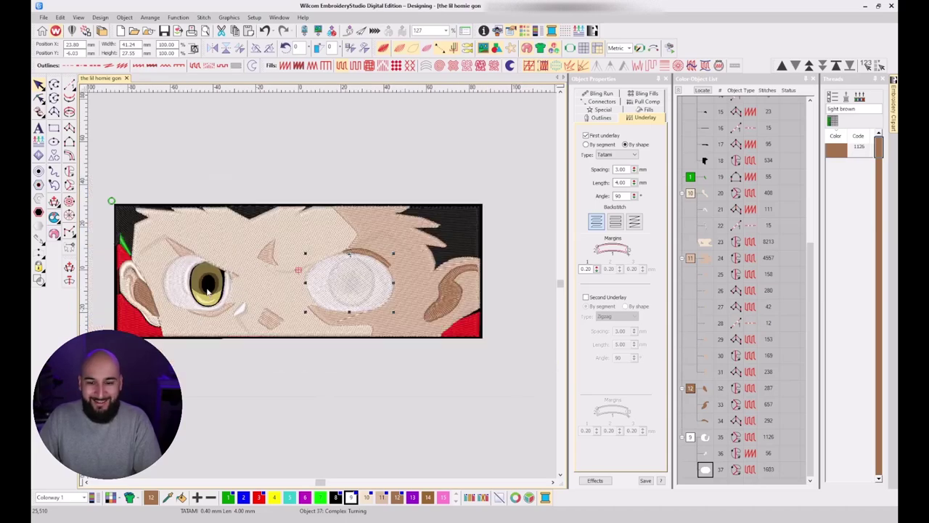
key("d")
key("d")
scroll(323, 288, "up", 2)
key("d")
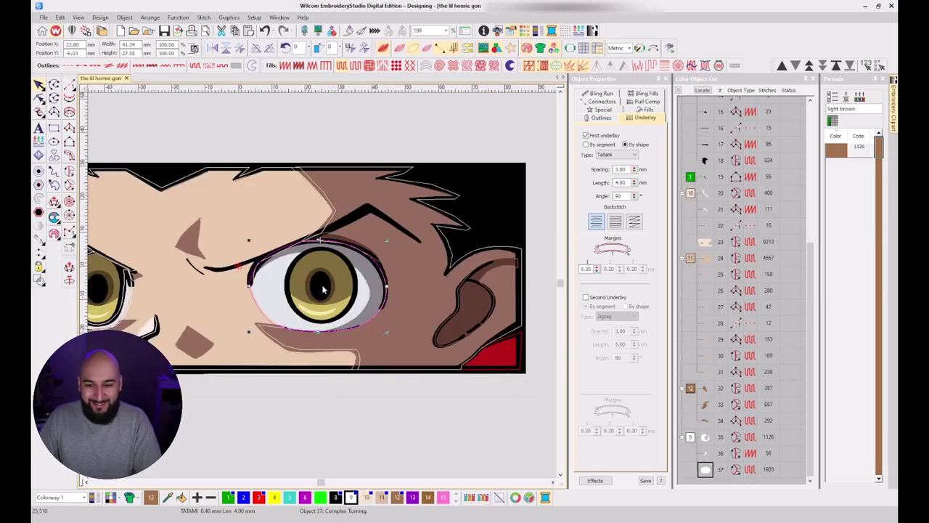
key("d")
key("d")
key("d")
key("d")
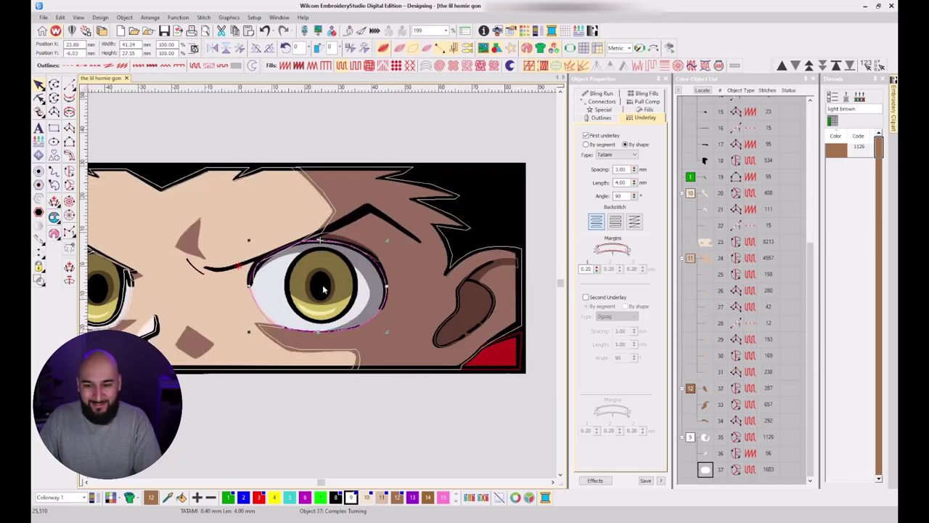
key("d")
scroll(324, 289, "down", 2)
key("d")
scroll(324, 289, "up", 4)
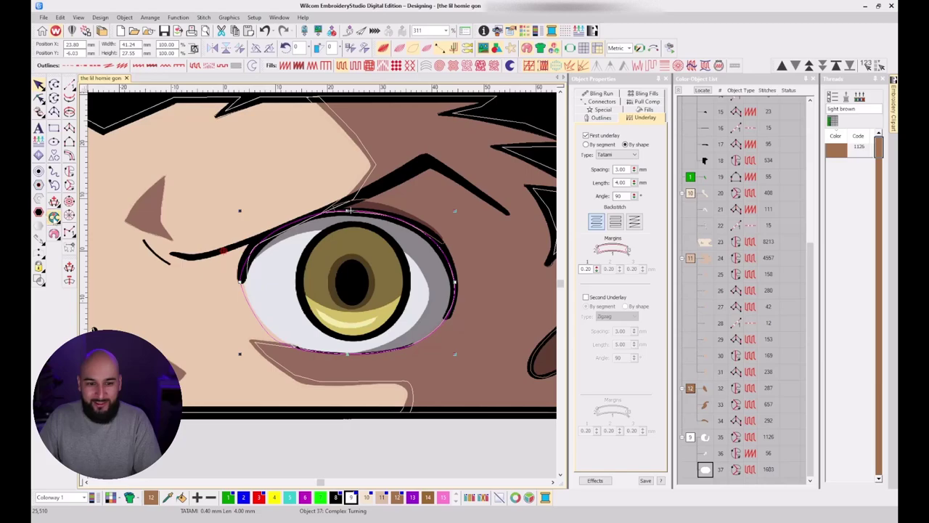
key("d")
key("d")
key("d")
key("d")
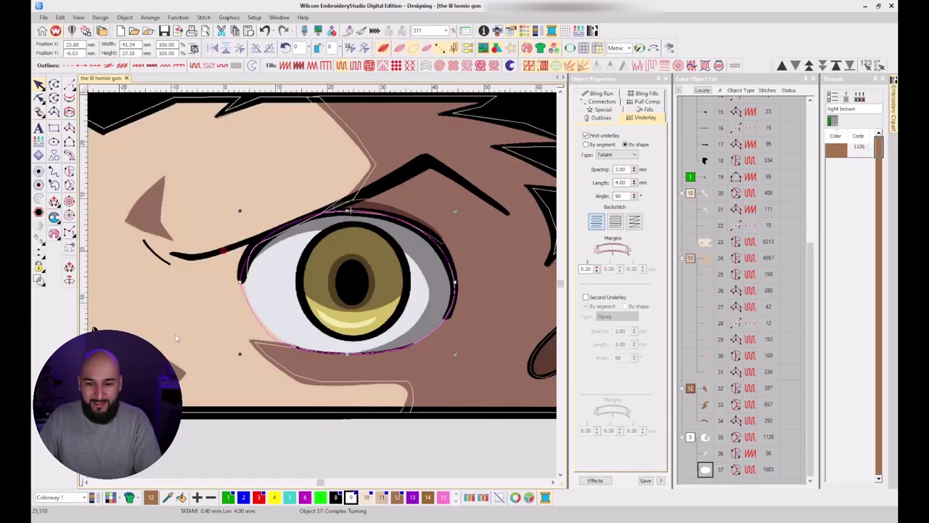
scroll(406, 256, "down", 2)
Deselect the eye fill and examine the whole face and the left-hand ear for highlight areas still lacking stitches.
left_click(377, 382)
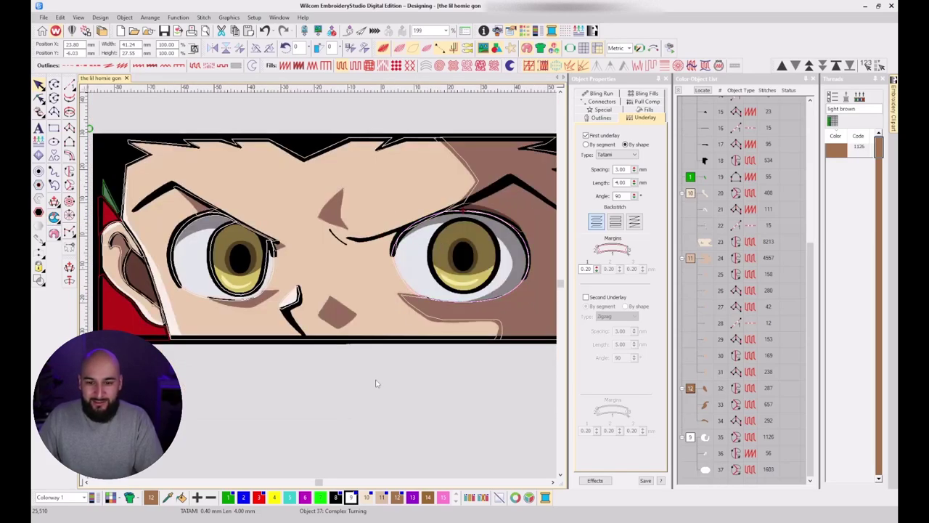
key("d")
key("d")
key("d")
key("d")
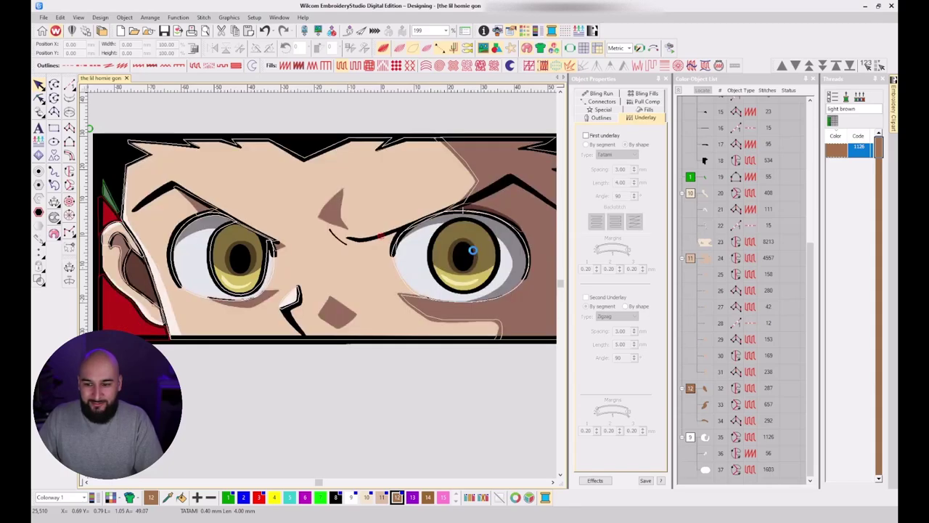
scroll(322, 285, "down", 2)
key("d")
key("d")
key("d")
key("d")
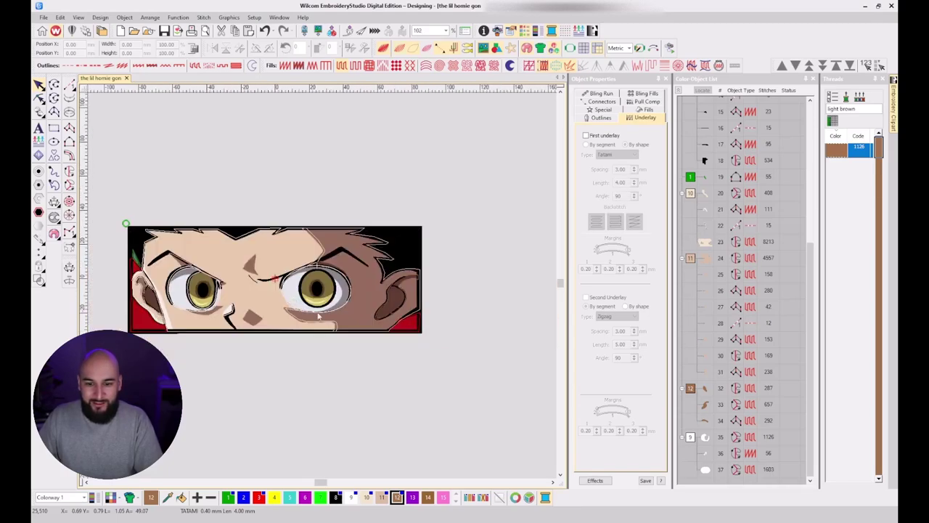
key("d")
key("d")
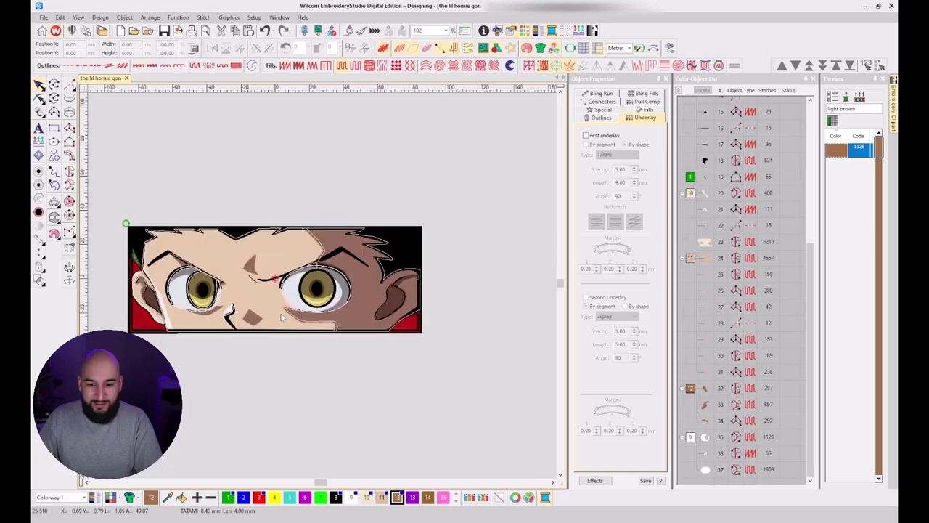
key("d")
key("d")
scroll(161, 323, "up", 5)
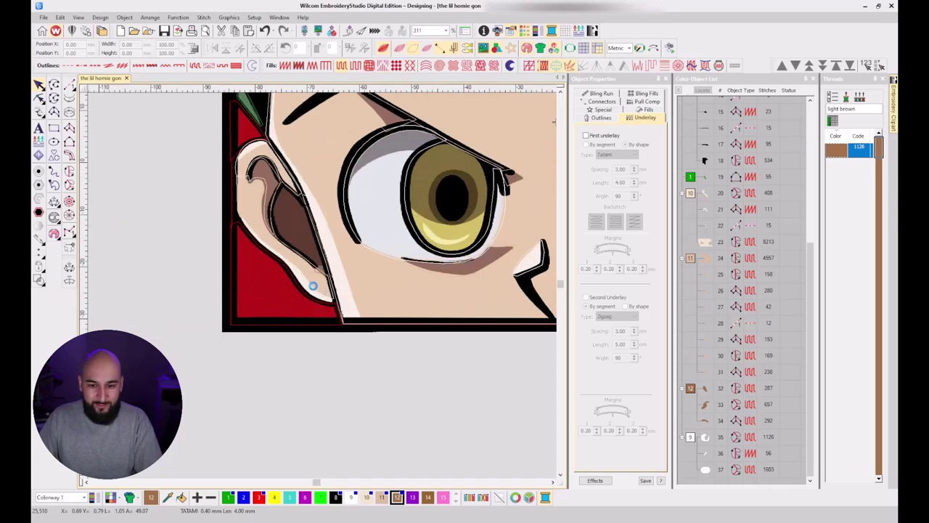
key("d")
key("d")
key("d")
scroll(302, 278, "down", 3)
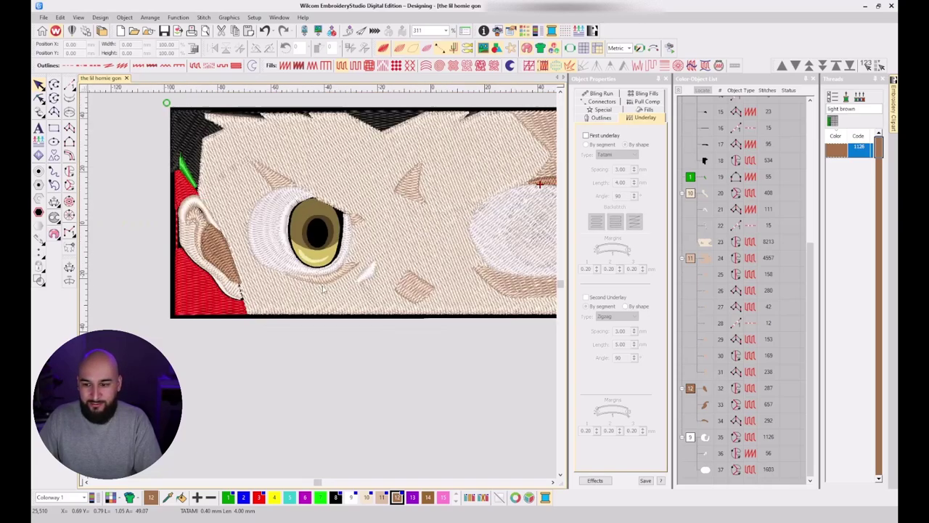
Set the connector after the right-hand eye's white fill to Jump, and deselect the fill.
left_click(705, 469)
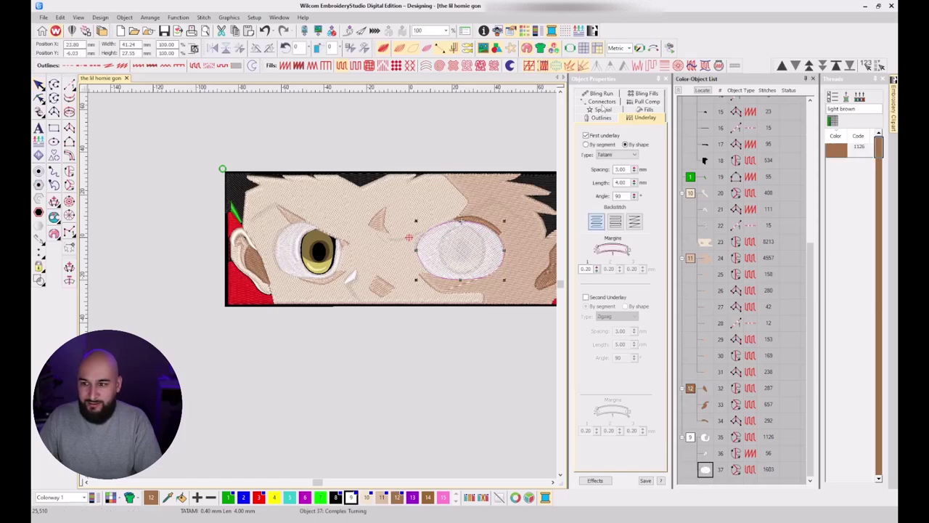
left_click(602, 102)
left_click(587, 163)
left_click(412, 329)
Start a Tatami column on the left-hand ear's lower rim highlight, placing paired side points from the lobe's tip partway up the curve.
key("d")
scroll(410, 236, "up", 1)
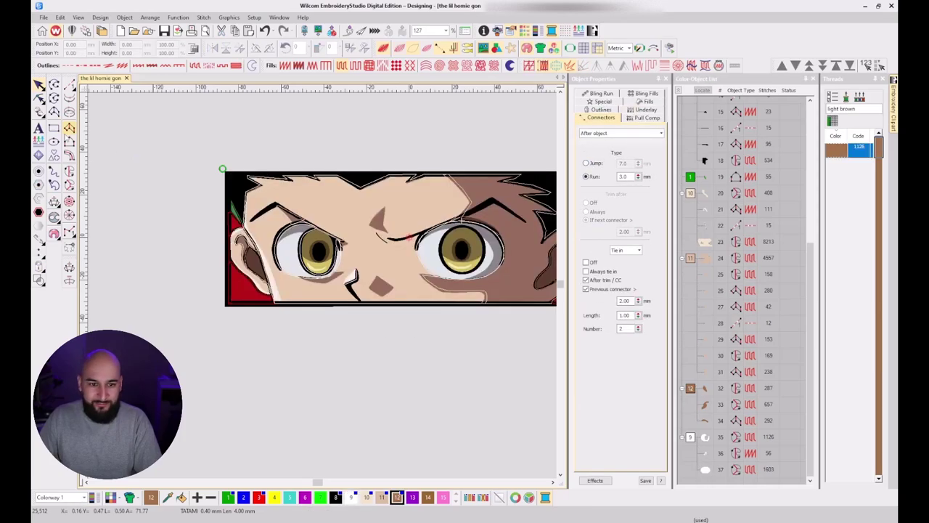
key("space")
scroll(259, 263, "up", 6)
key("s")
key("s")
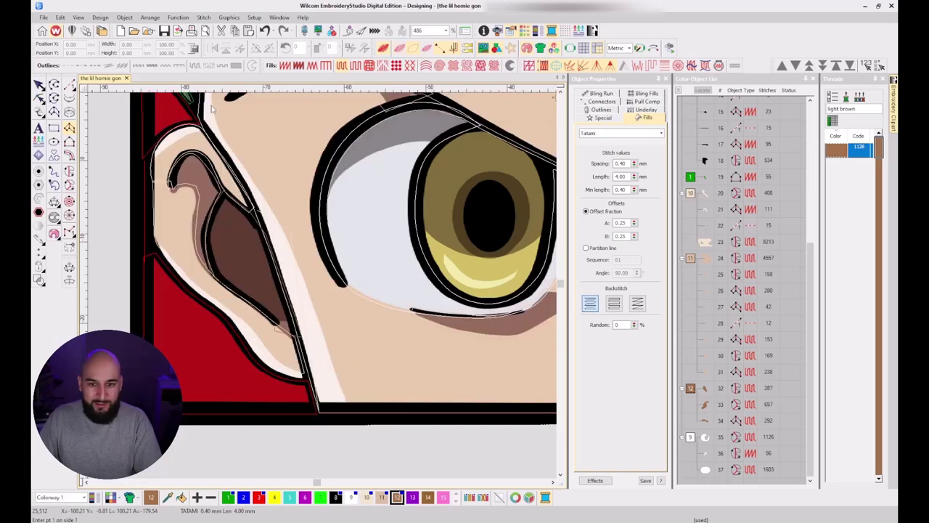
scroll(293, 337, "up", 1)
left_click(347, 282)
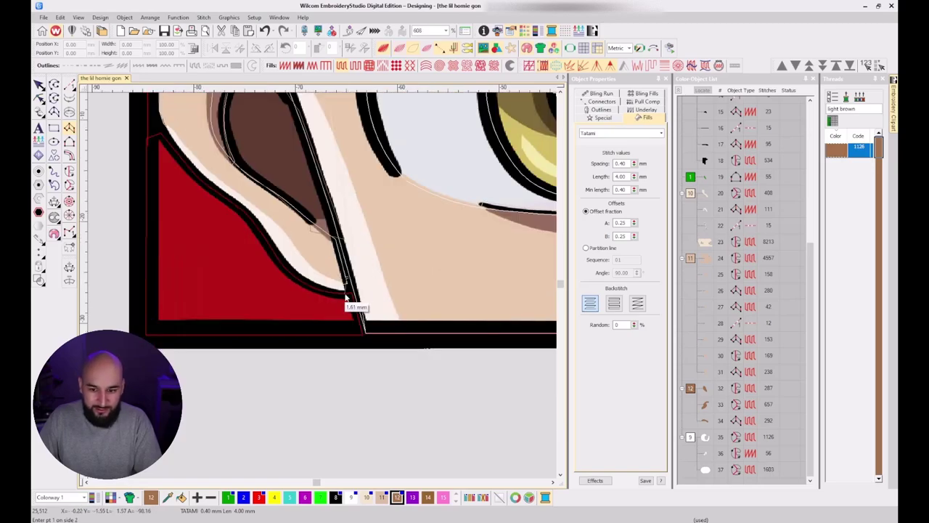
left_click(313, 261)
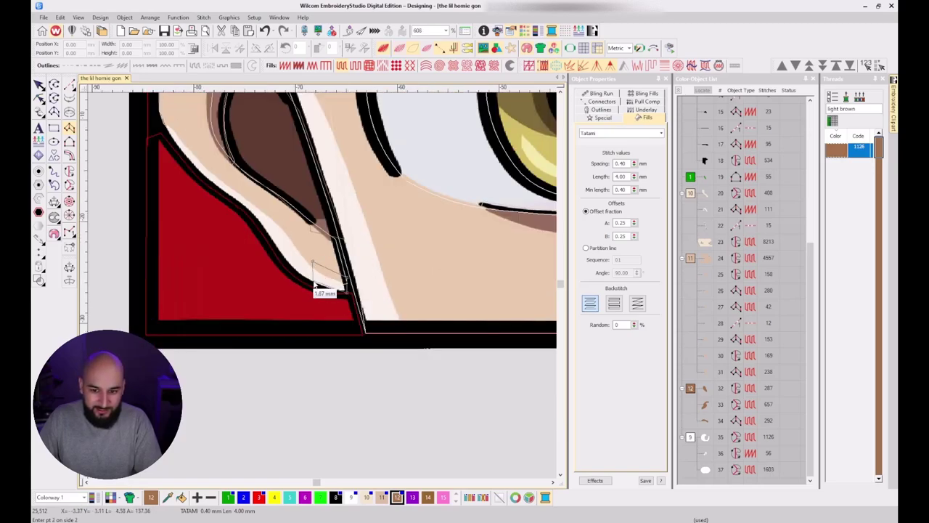
left_click(303, 282)
left_click(288, 228)
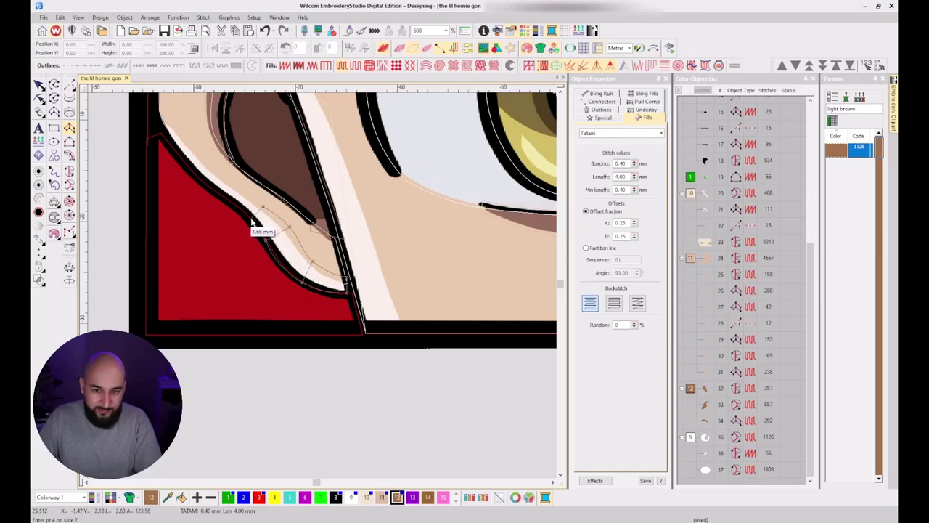
Continue the column's paired points up the ear's outer rim to where the highlight tapers out, and generate the column.
left_click(261, 209)
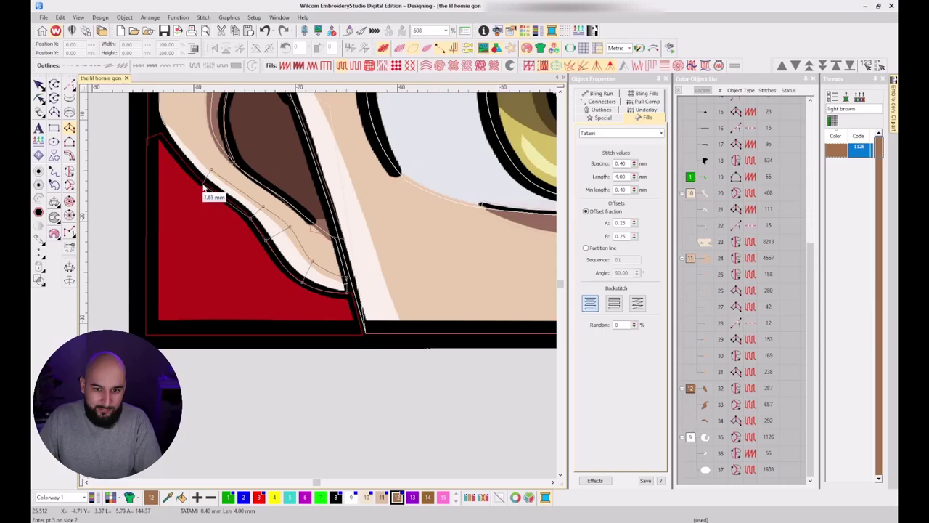
left_click(206, 171)
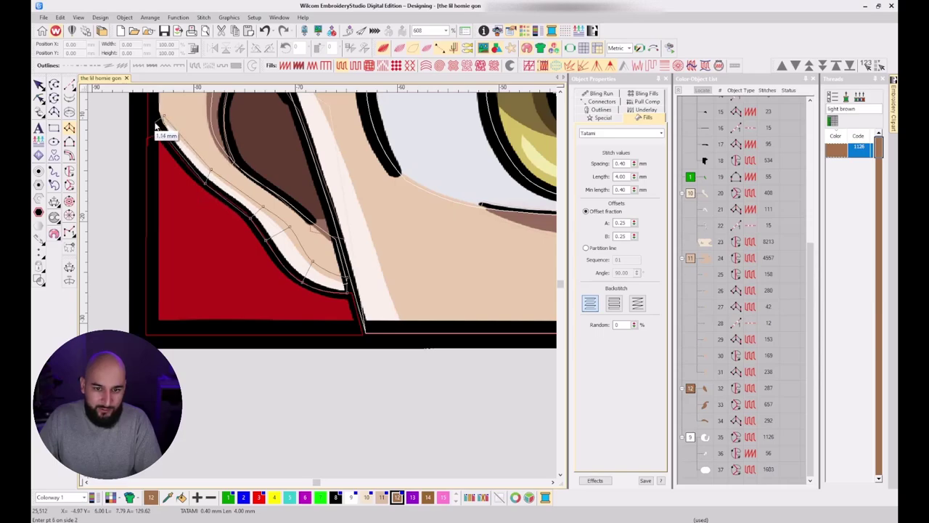
left_click(158, 121)
key("Return")
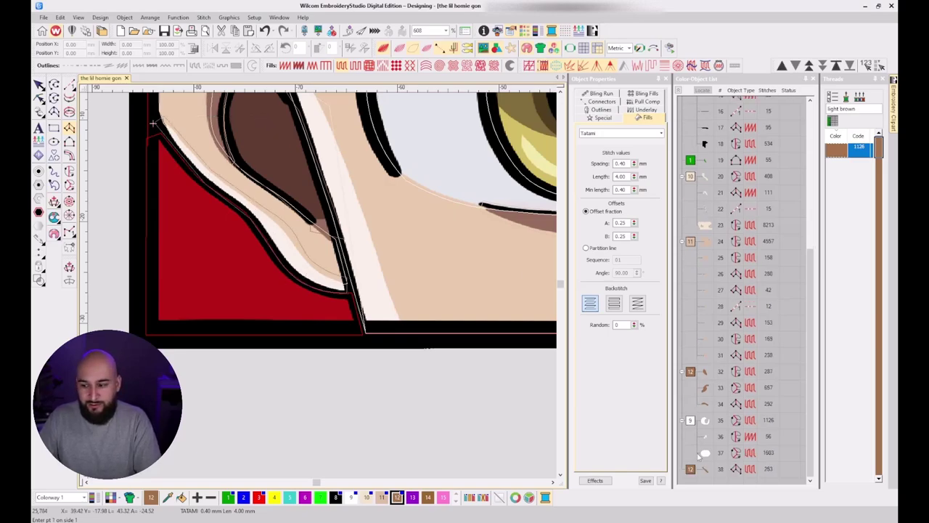
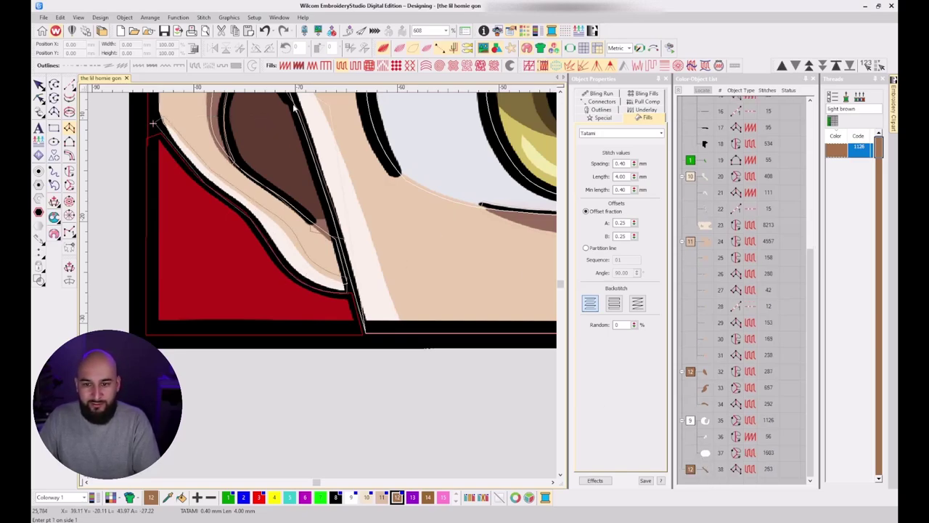
Start a second column on the pale strip along the face's edge, placing paired points from the lower border up past the inner ear.
left_click(364, 331)
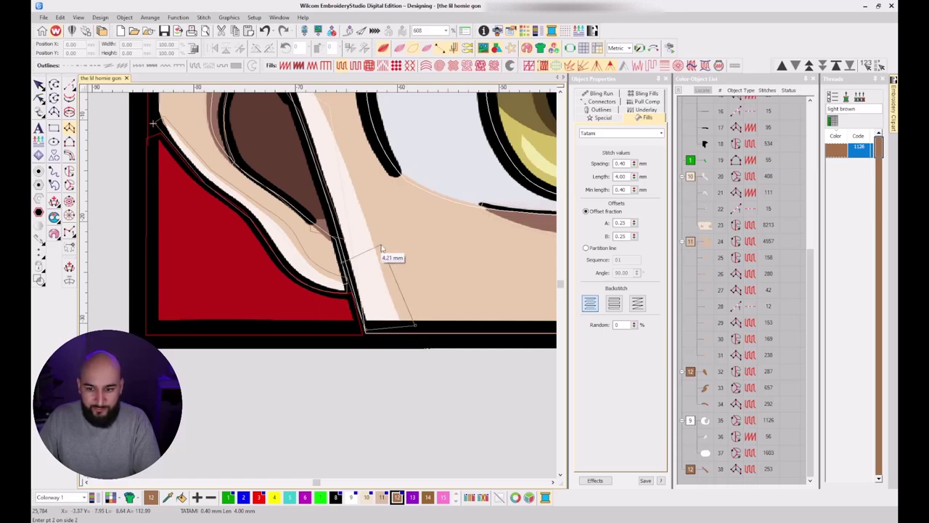
left_click(308, 138)
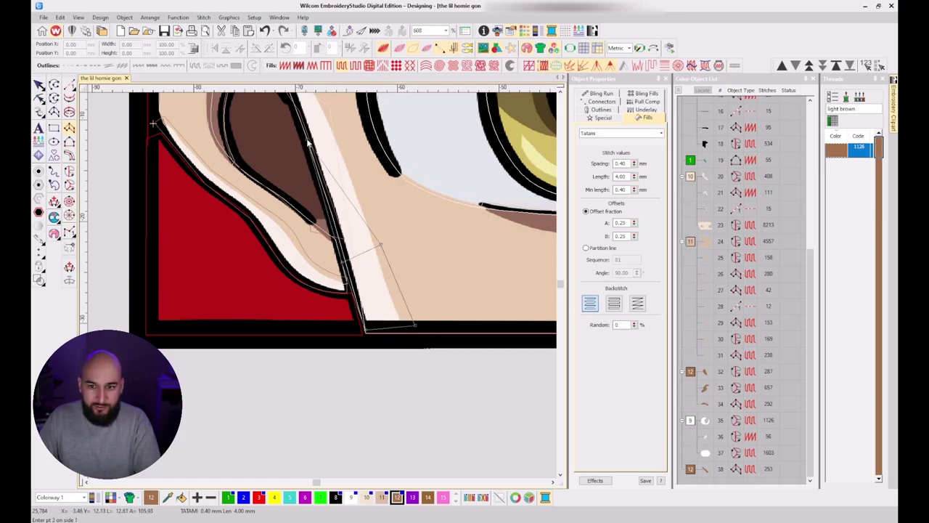
left_click(331, 121)
scroll(305, 138, "up", 2)
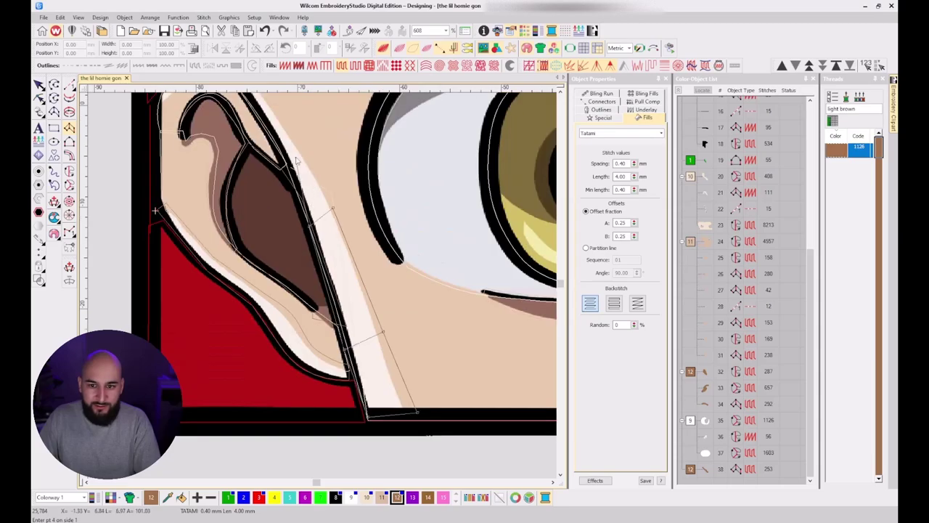
right_click(268, 129)
right_click(286, 126)
scroll(279, 156, "up", 1)
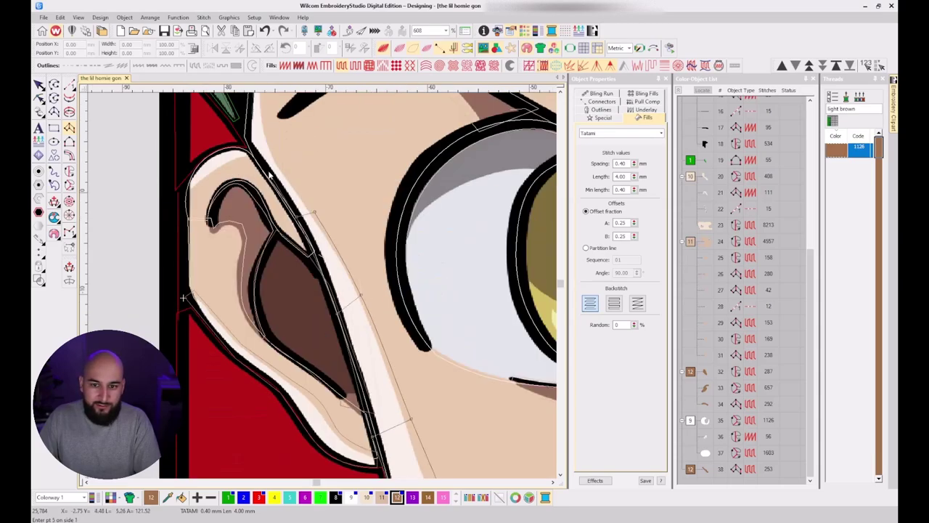
Continue the face-edge column's paired points up to where the pale strip tapers out below the hairline, and generate the column.
left_click(246, 143)
left_click(246, 141)
key("t")
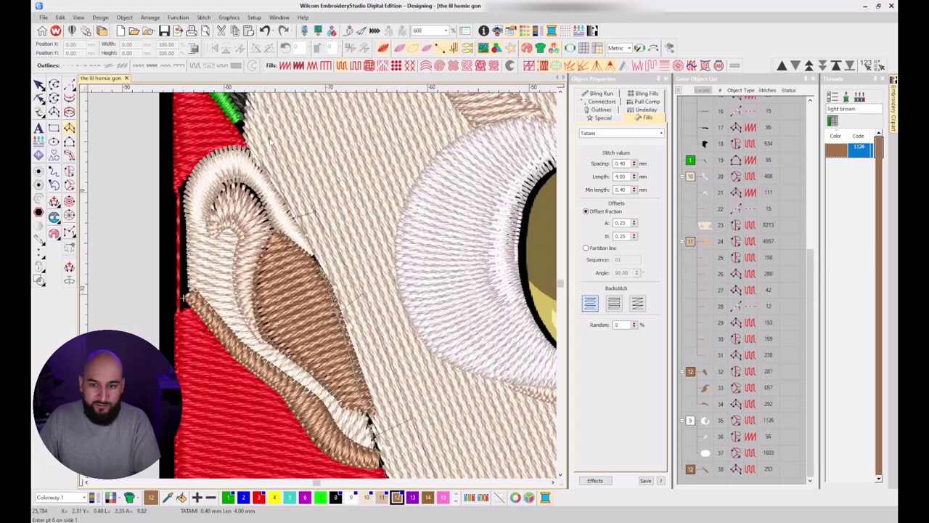
key("t")
scroll(252, 122, "up", 2)
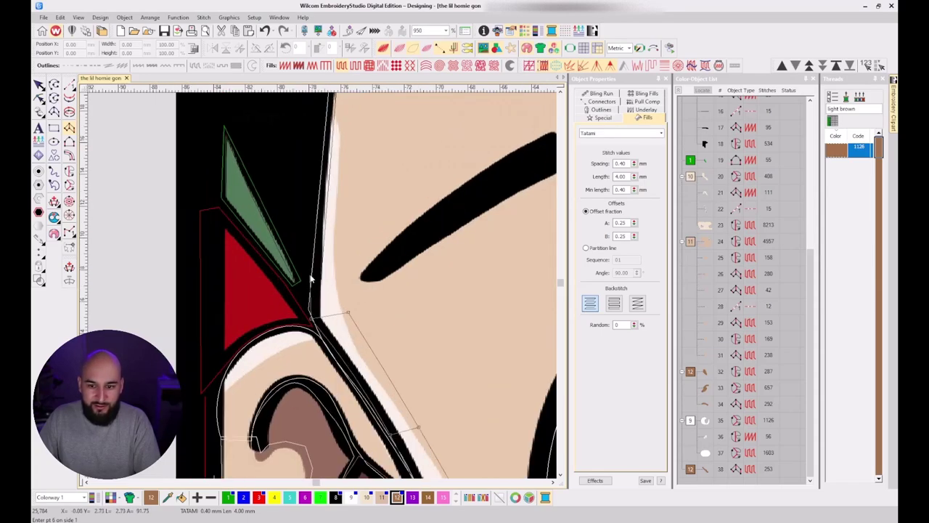
left_click(311, 275)
left_click(341, 272)
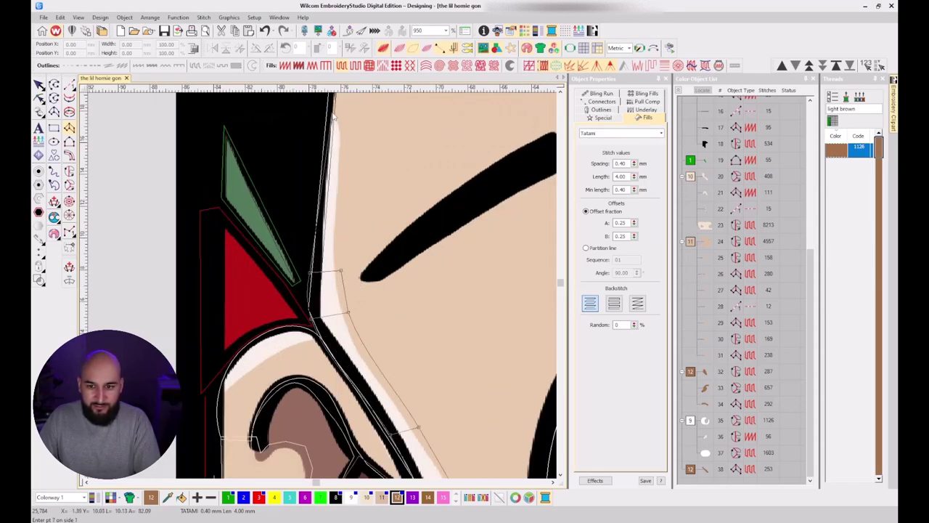
left_click(324, 187)
left_click(339, 196)
left_click(339, 199)
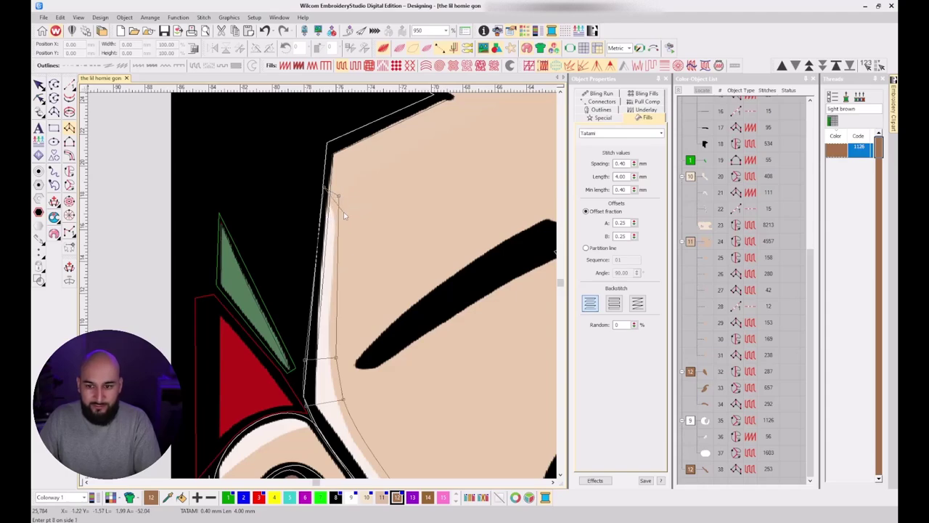
key("Return")
Compare the stitched preview with the artwork across the design, and check the fill settings of the white nose highlight.
key("t")
scroll(405, 279, "down", 1)
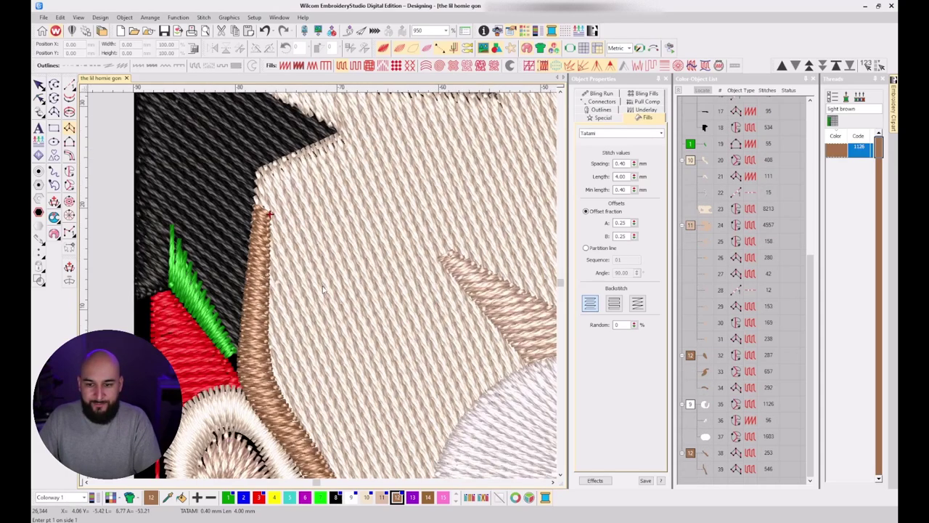
key("t")
scroll(396, 312, "down", 6)
key("t")
key("t")
scroll(485, 403, "down", 3)
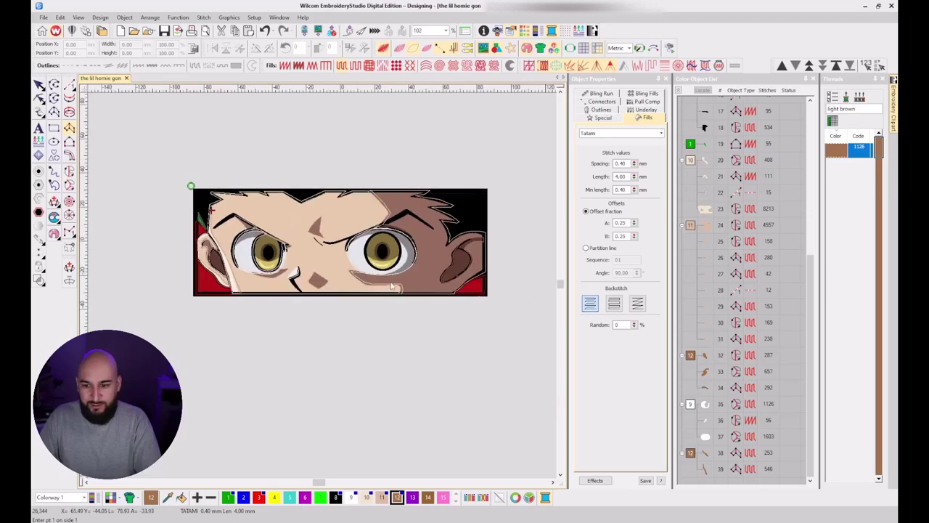
scroll(390, 265, "up", 1)
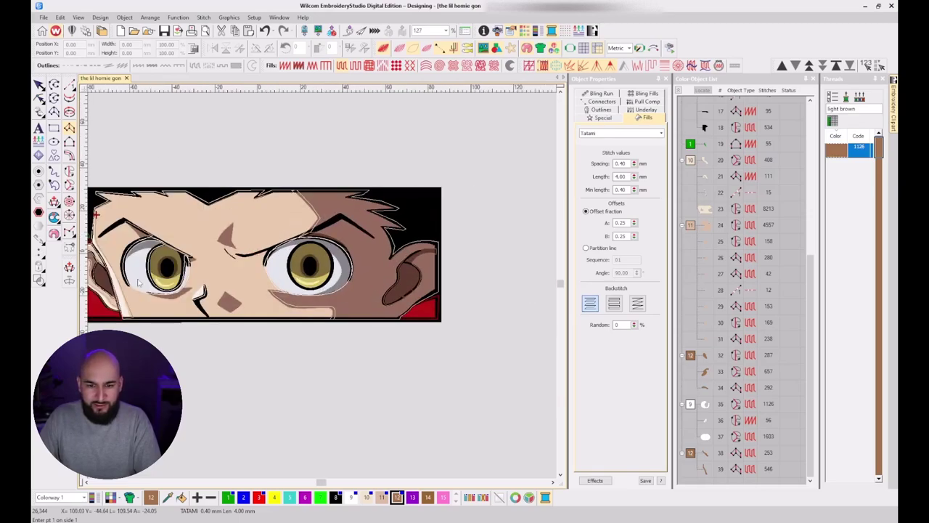
key("t")
scroll(156, 279, "down", 1)
scroll(324, 292, "up", 2)
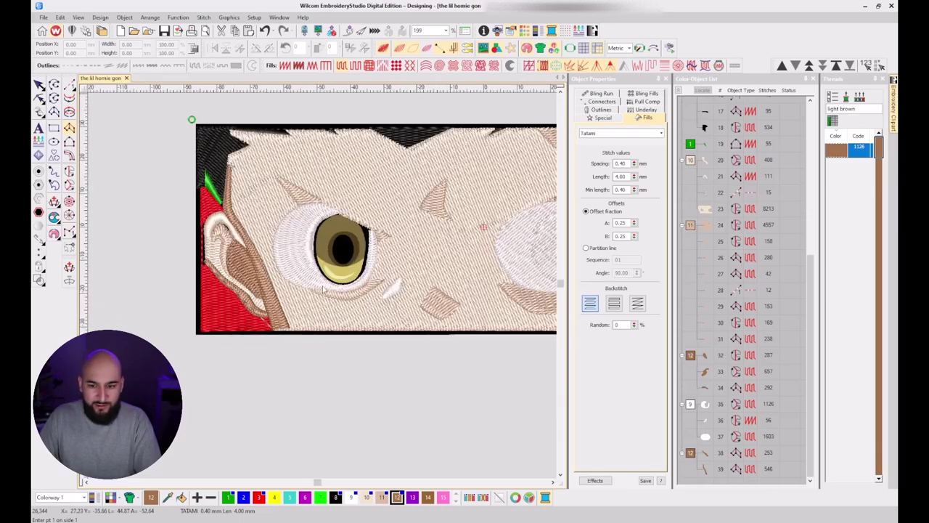
scroll(325, 293, "up", 1)
left_click(380, 294)
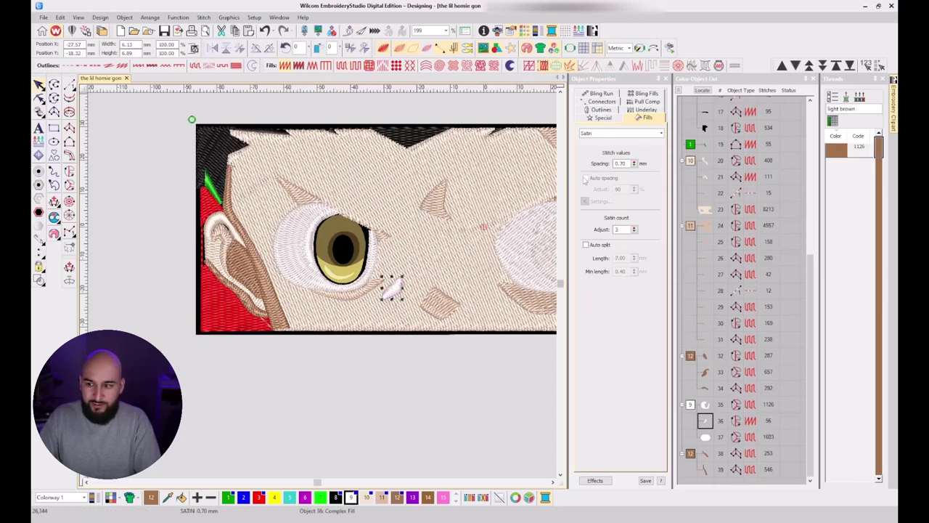
key("Escape")
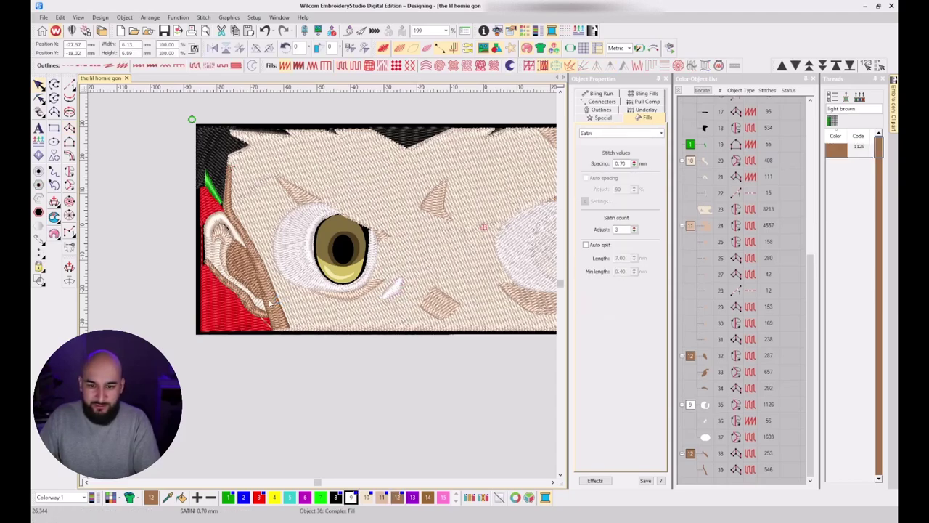
Recolour the ear rim and face-edge columns with white colour 9, and change their fill type to Satin.
left_click(691, 454)
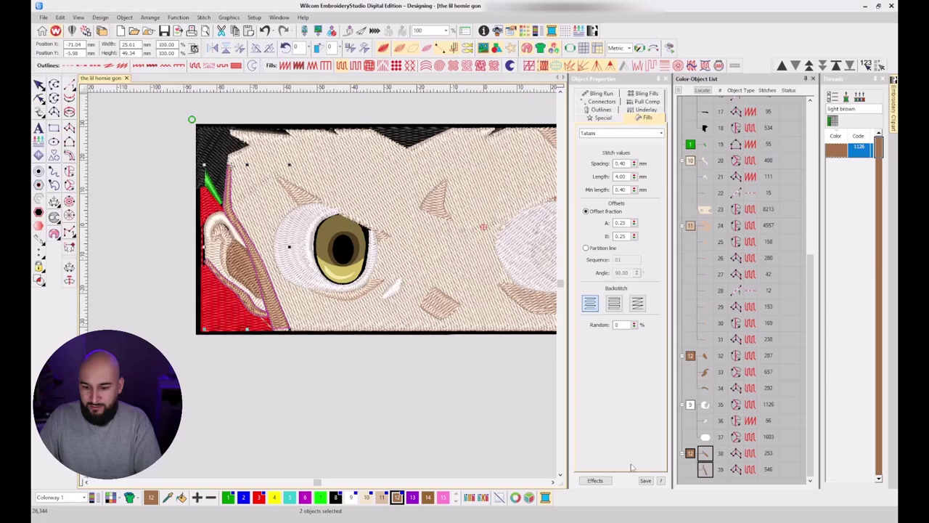
left_click(350, 497)
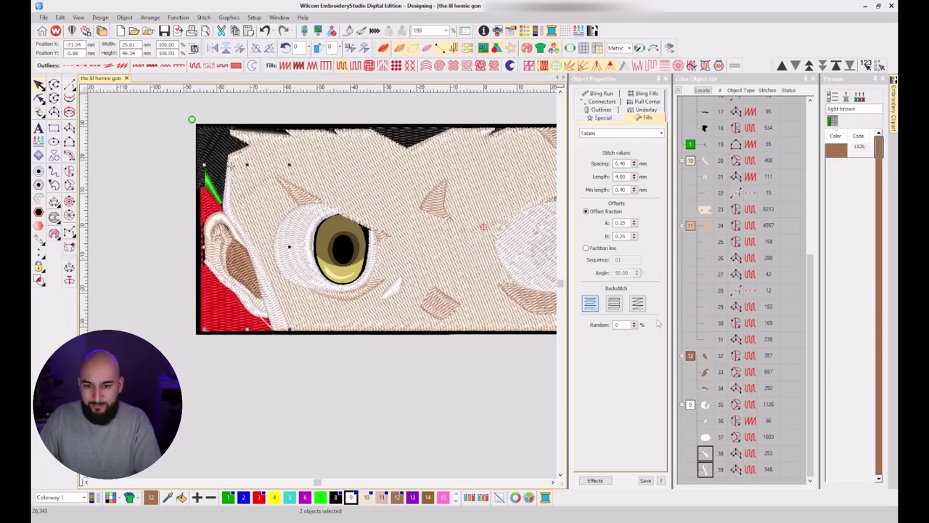
left_click(621, 133)
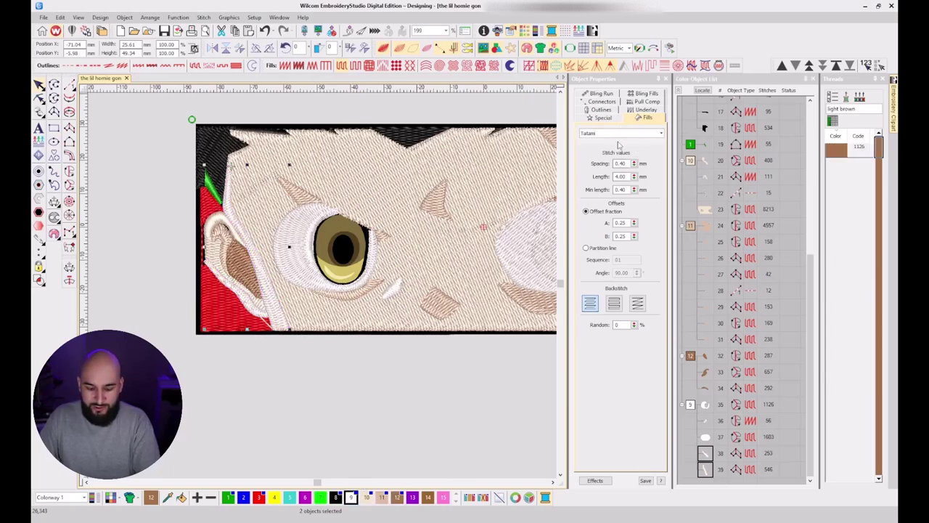
left_click(619, 148)
Set the satin spacing of both highlight columns to 0.70 mm and their satin count to 3, and deselect them.
left_click(622, 163)
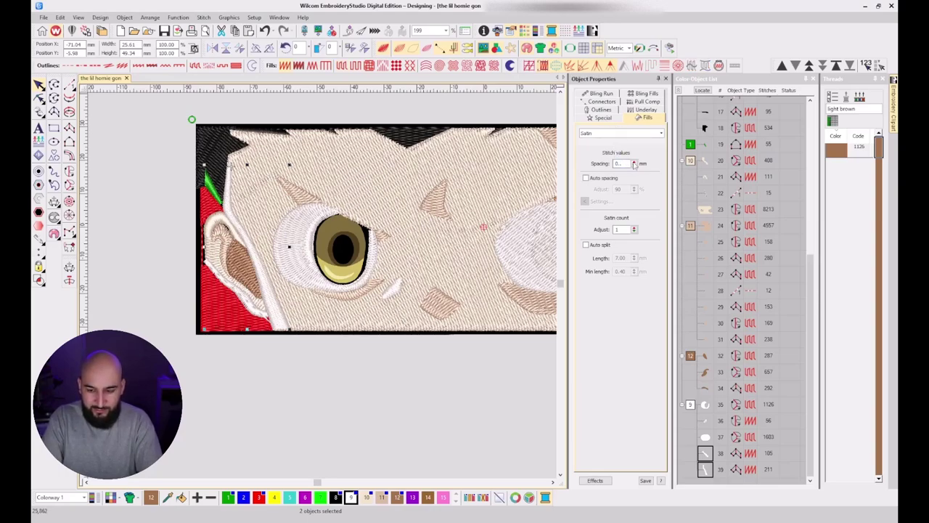
left_click(633, 161)
left_click(622, 163)
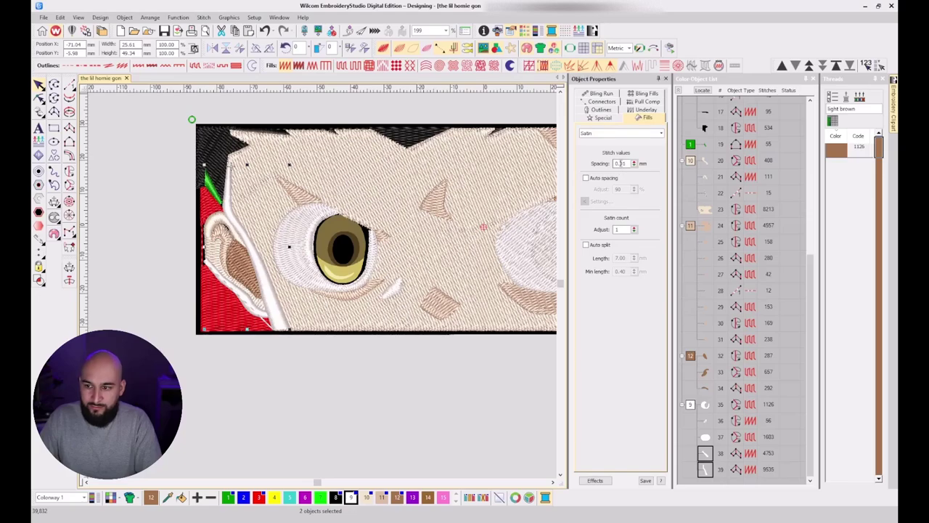
type("7")
key("Return")
left_click_drag(623, 230, 603, 234)
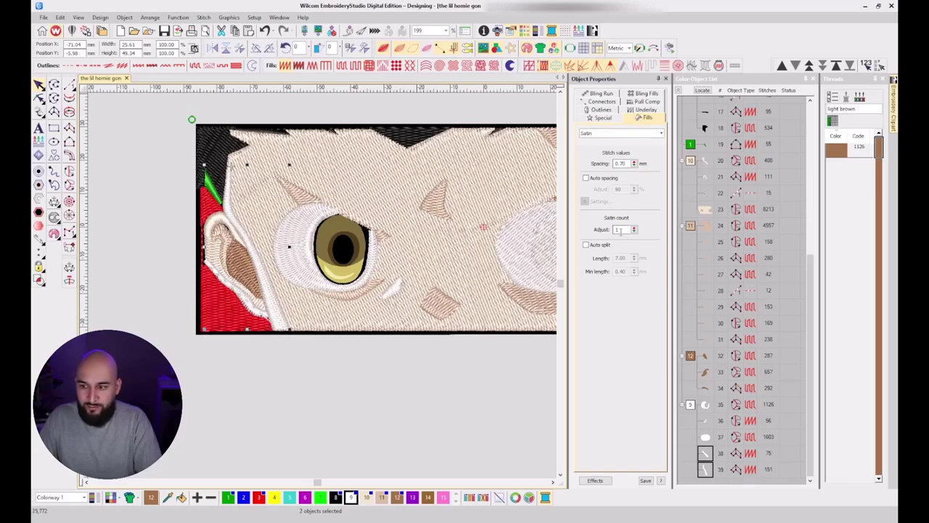
type("3")
key("Return")
key("Escape")
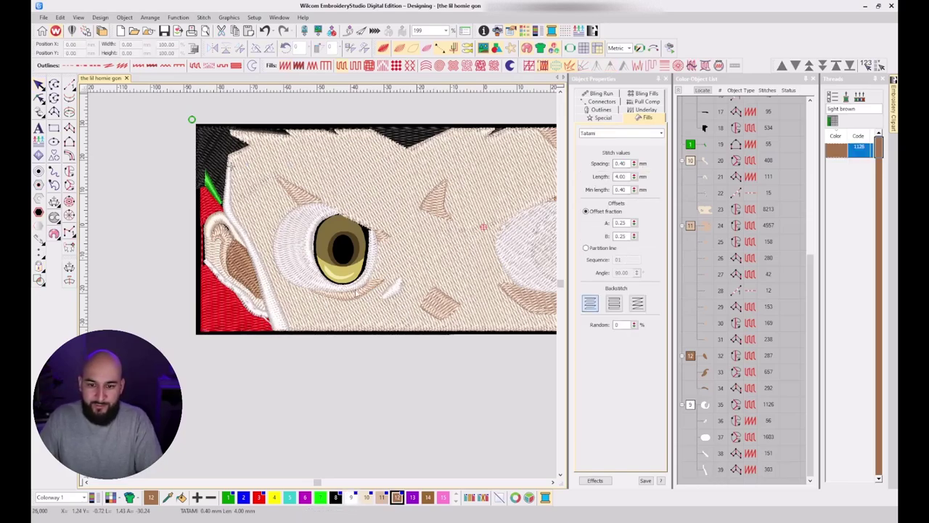
Set the connectors after the ear rim column and the face-edge column to Jump, using the right-hand eye's white fill as reference.
key("s")
key("s")
scroll(262, 302, "up", 3)
scroll(339, 305, "up", 1)
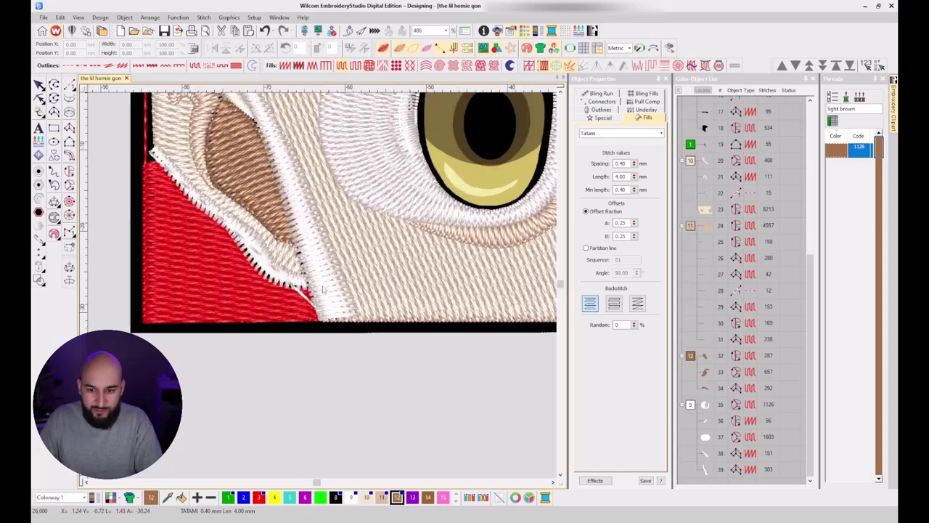
left_click(703, 437)
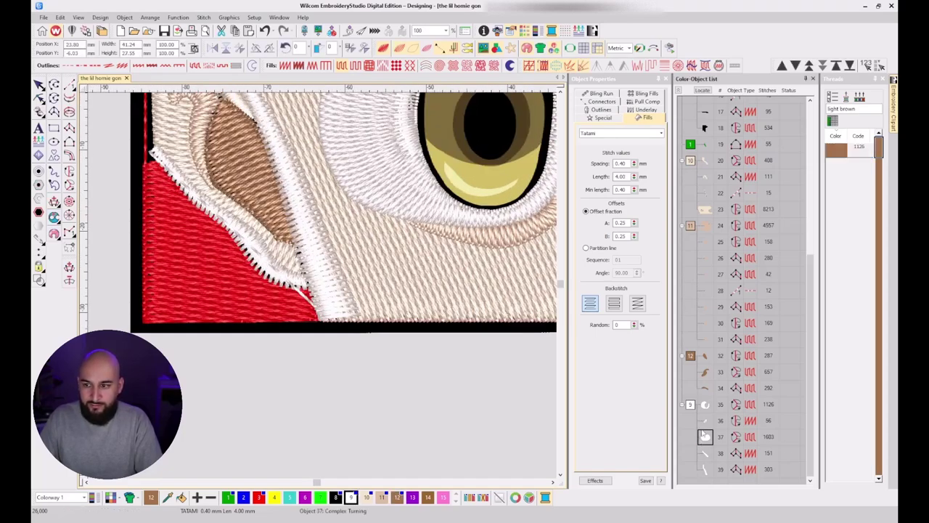
left_click(602, 101)
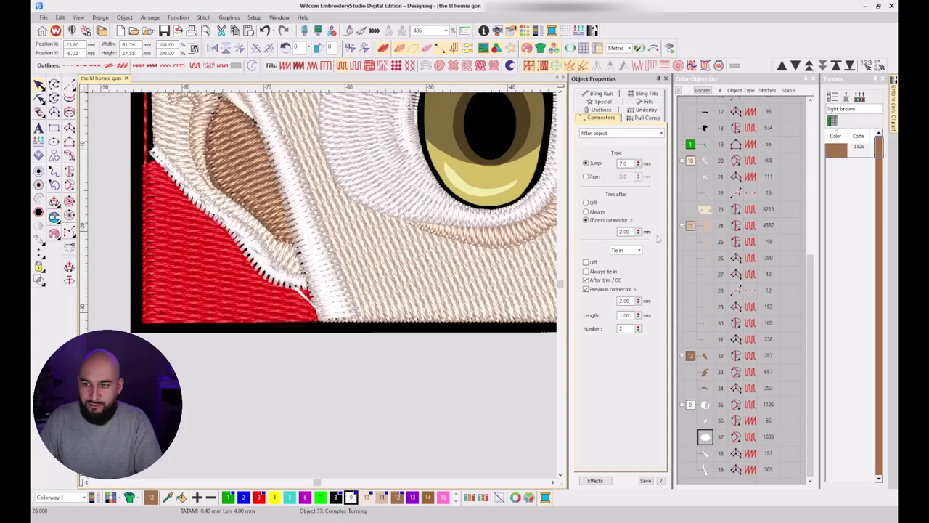
left_click(705, 452)
left_click(586, 162)
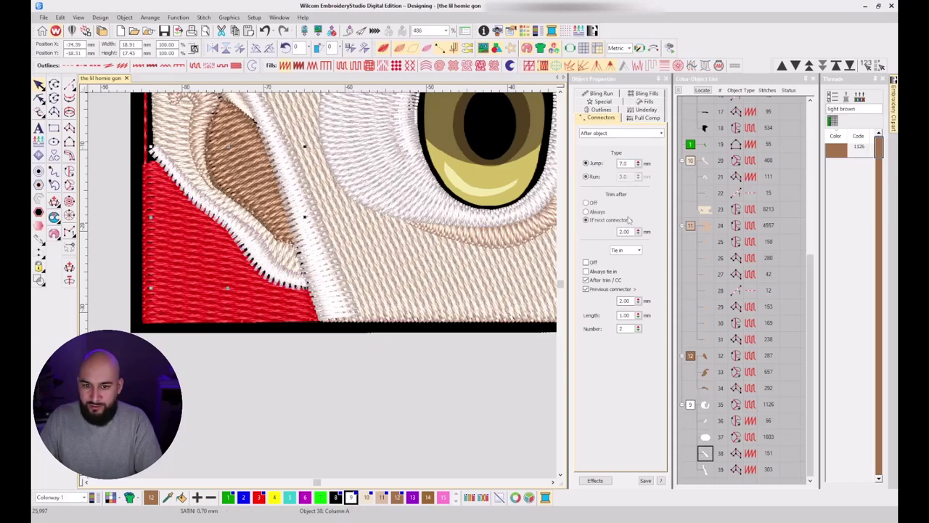
left_click(718, 468)
left_click(586, 162)
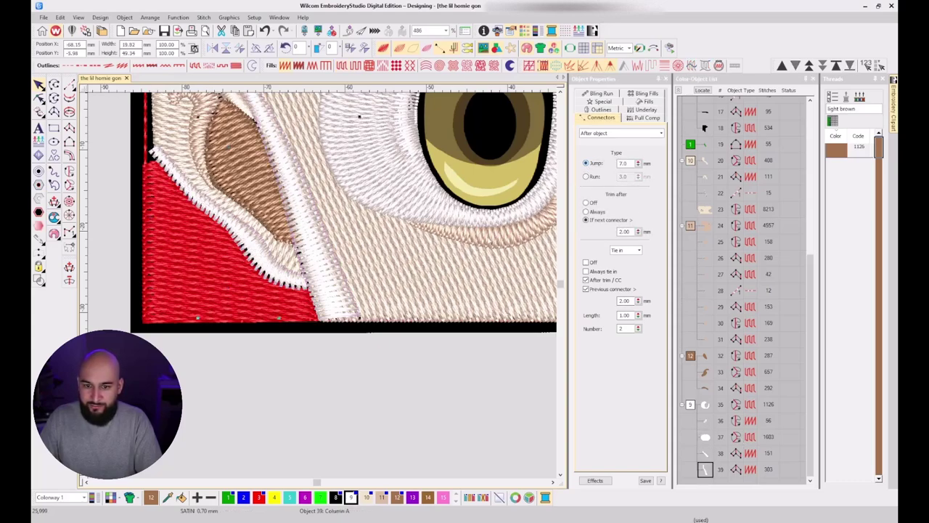
key("Escape")
scroll(431, 301, "down", 2)
key("s")
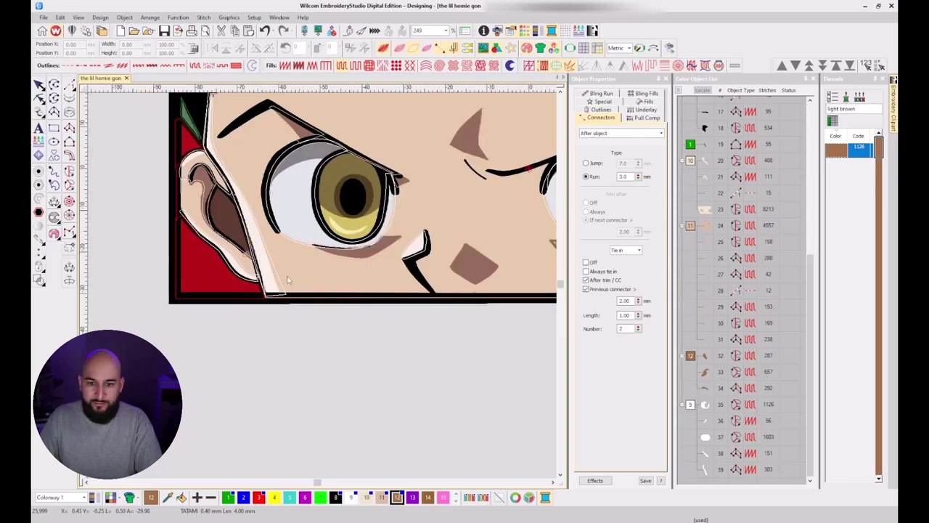
key("s")
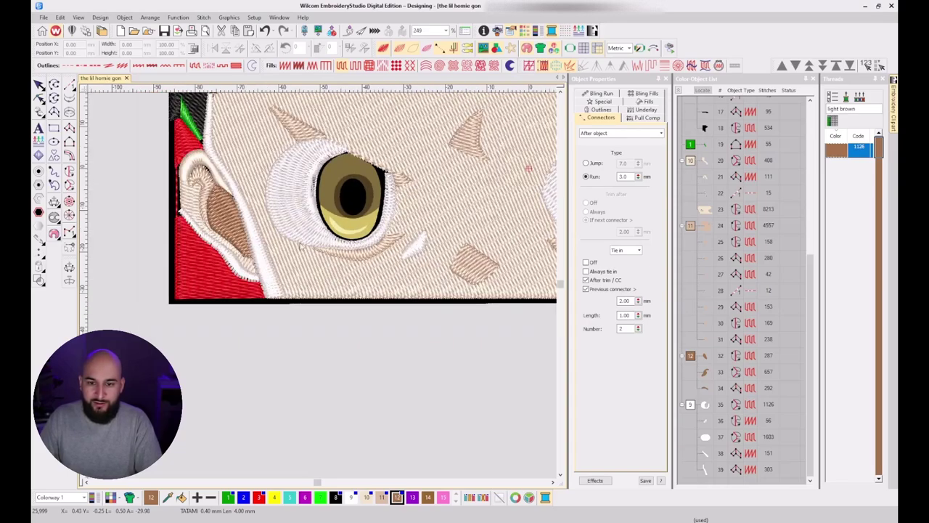
Move the ear rim column's exit point to the lobe's tip, and adjust the adjoining face-edge column's entry point to meet it.
left_click(705, 452)
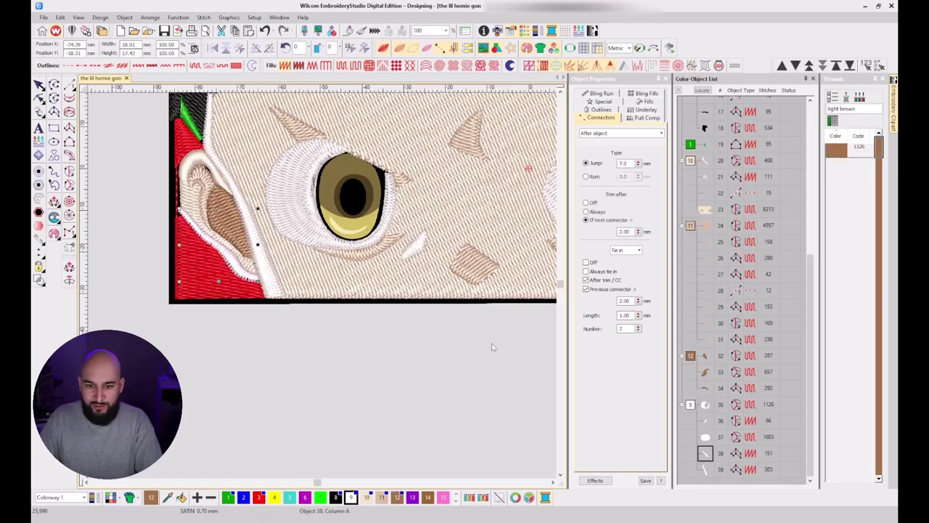
key("h")
scroll(202, 241, "up", 1)
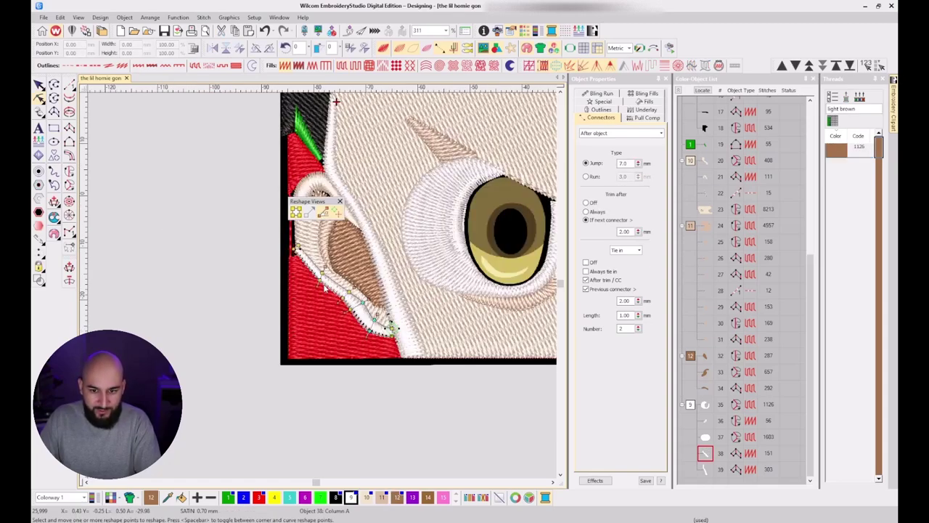
mouse_move(293, 251)
left_mouse_down()
mouse_move(288, 237)
mouse_move(367, 323)
mouse_move(400, 334)
left_mouse_up()
key("Escape")
left_click(395, 315)
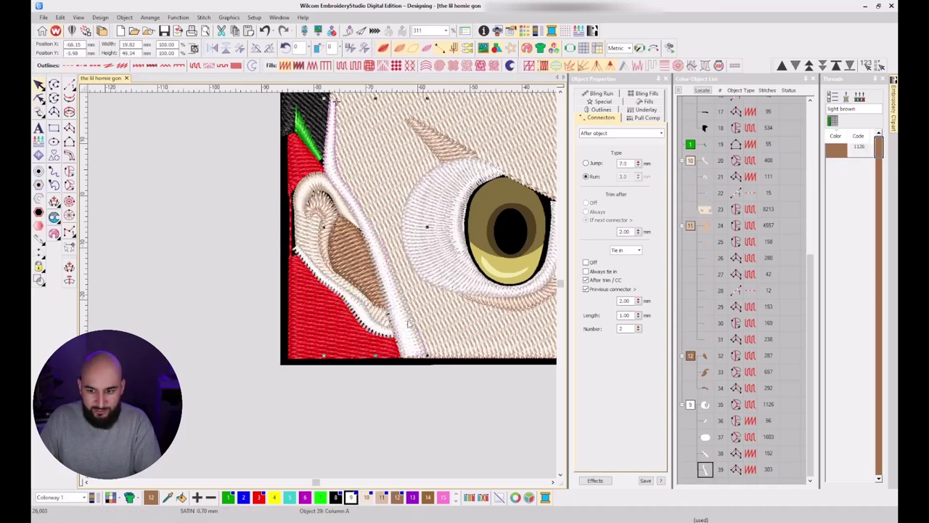
key("h")
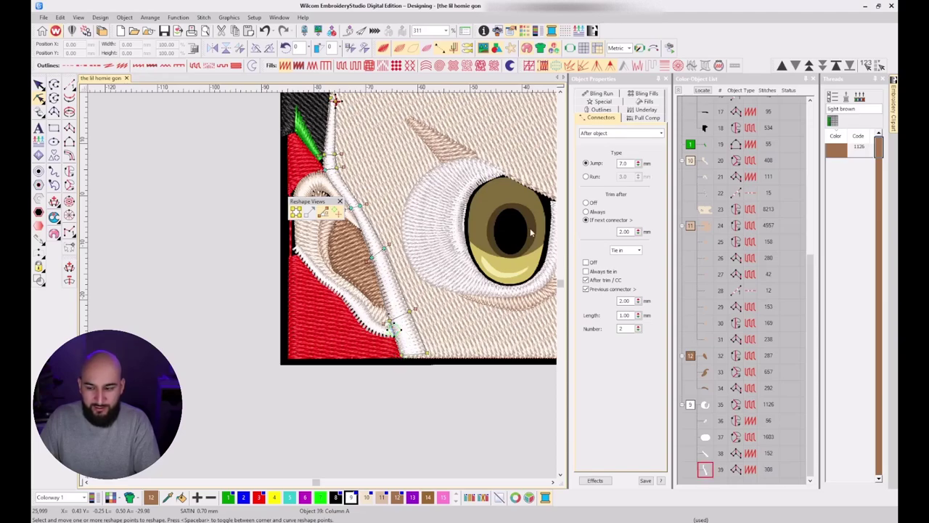
key("Escape")
Set the connector after the ear rim column to Run, and deselect the column.
left_click(710, 452)
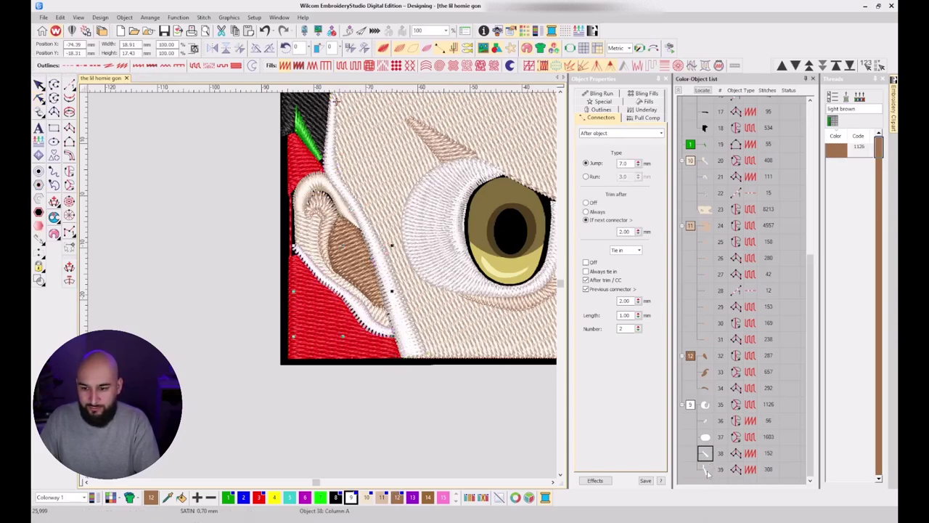
left_click(588, 178)
key("Escape")
scroll(410, 326, "down", 5)
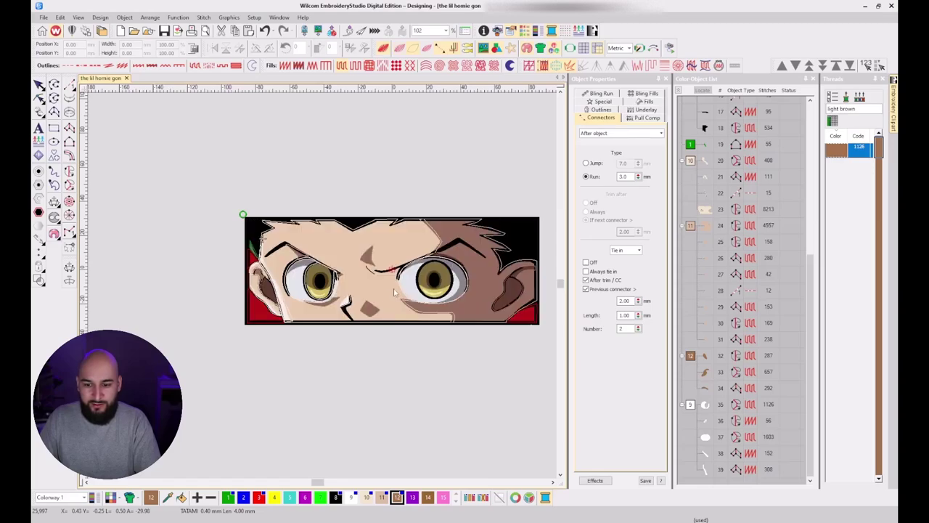
Start a Complex Fill for the left-hand eye's iris, tracing its outline along the upper eyelid and down the nose side.
scroll(359, 291, "up", 1)
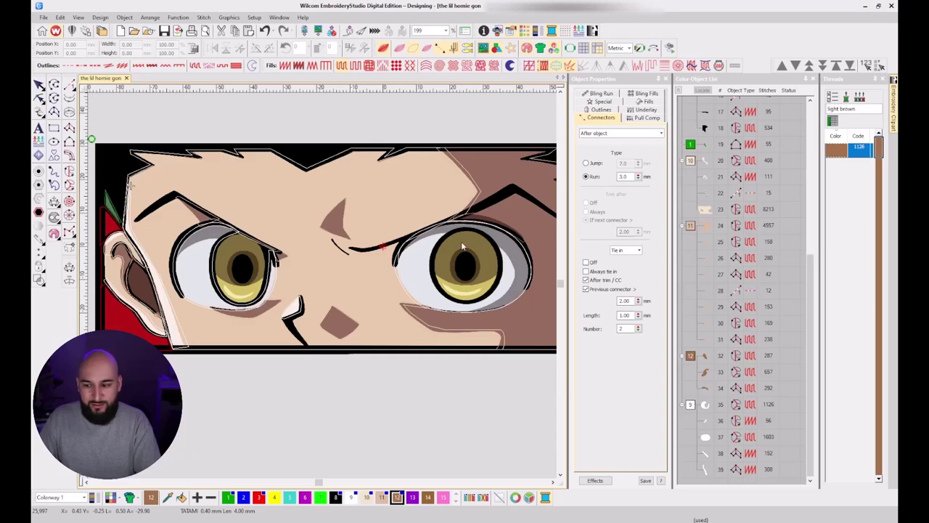
key("s")
key("s")
scroll(322, 285, "down", 2)
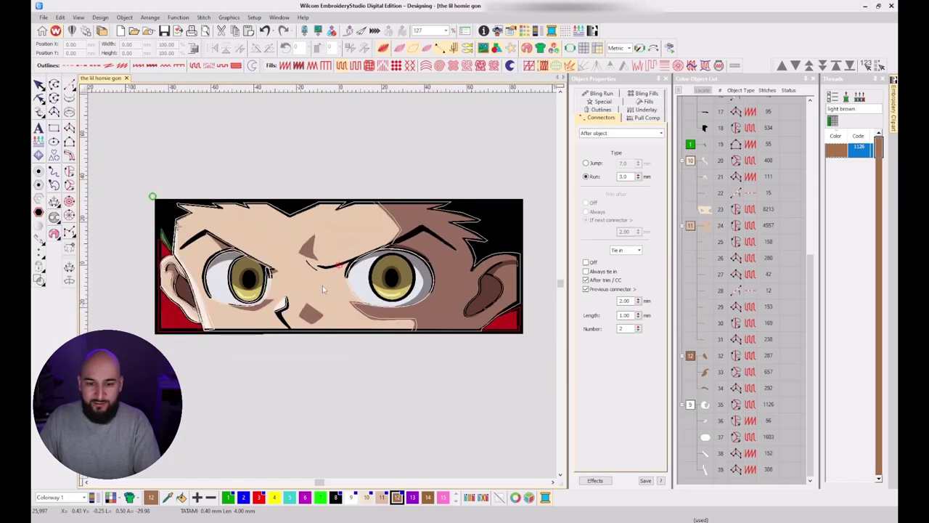
scroll(230, 278, "up", 6)
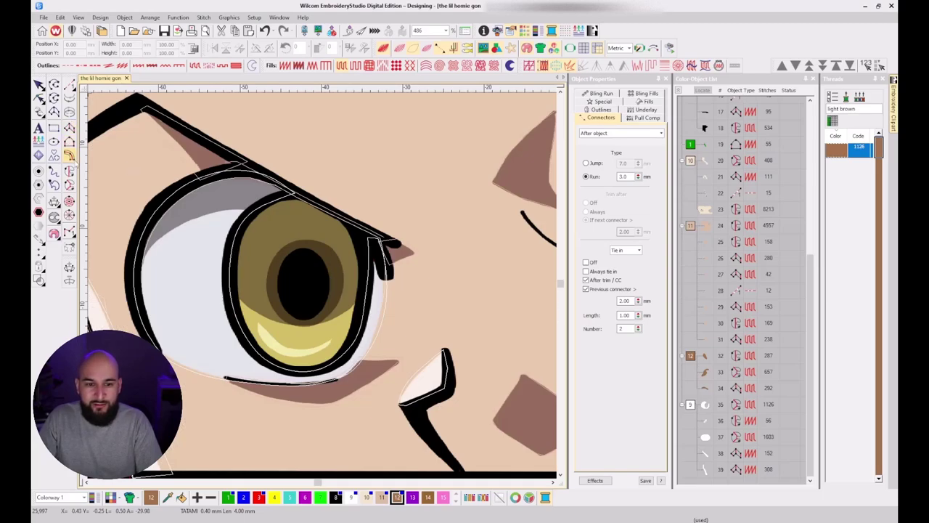
left_click(70, 173)
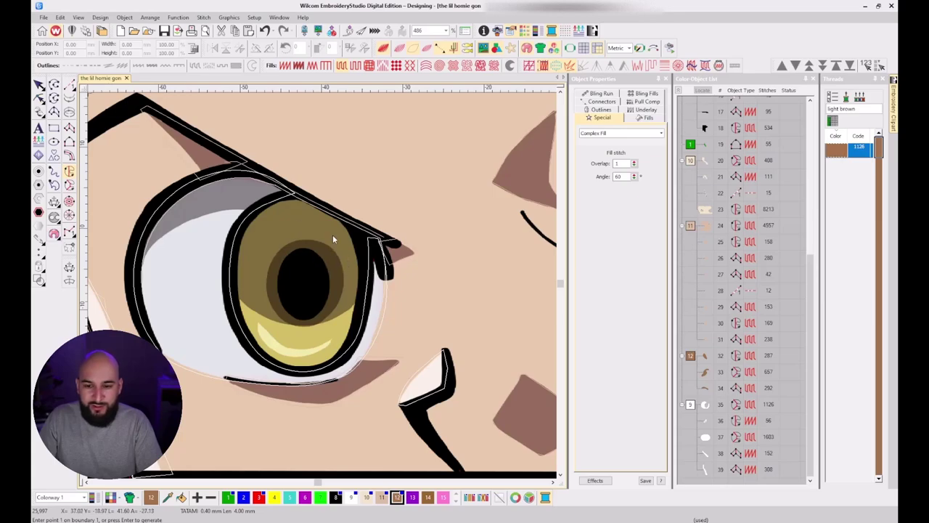
scroll(332, 244, "down", 4)
key("s")
key("s")
scroll(324, 282, "up", 5)
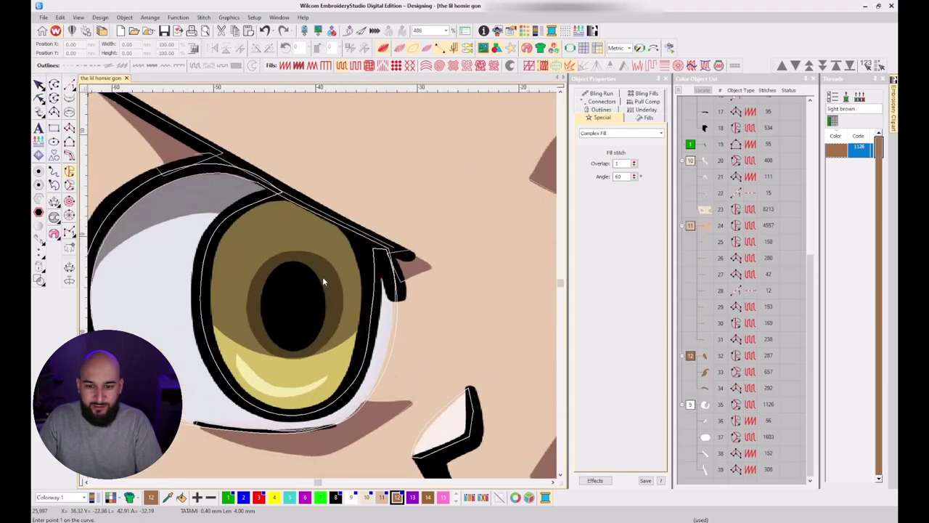
left_click(277, 194)
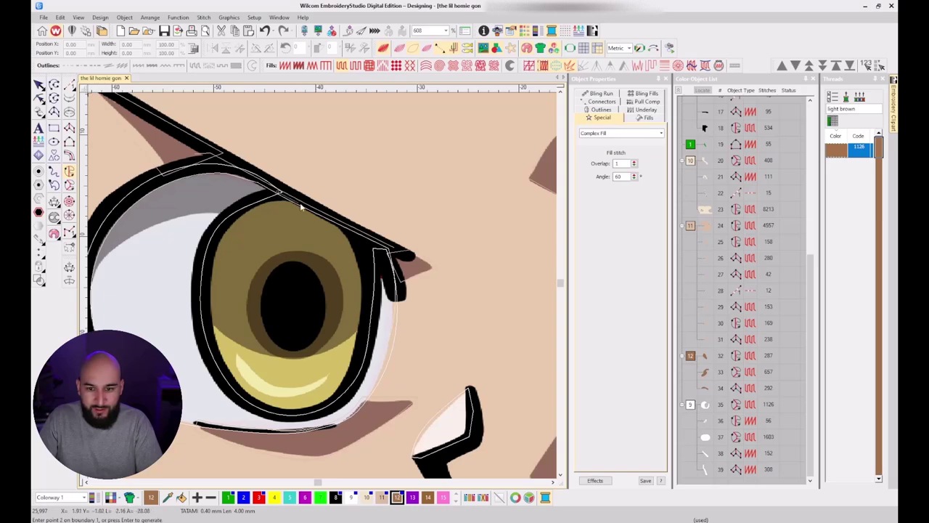
right_click(348, 229)
left_click(369, 284)
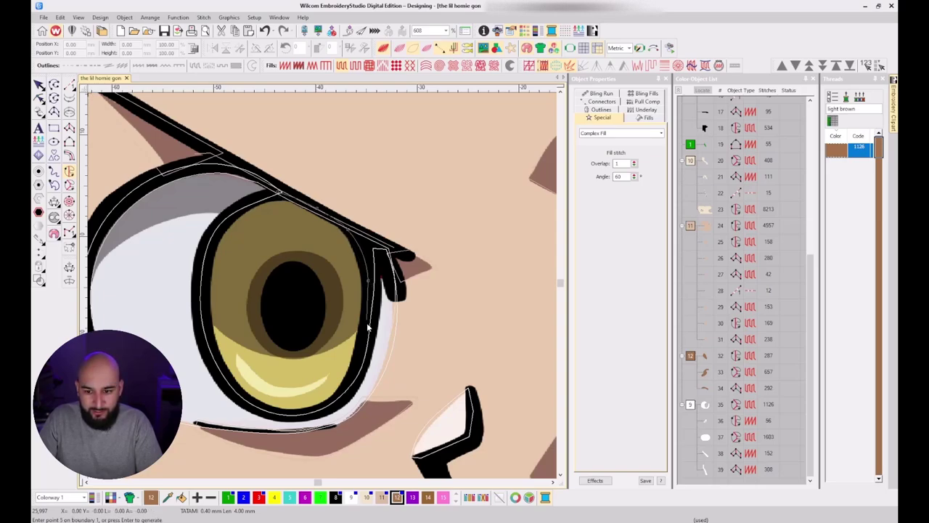
left_click(363, 366)
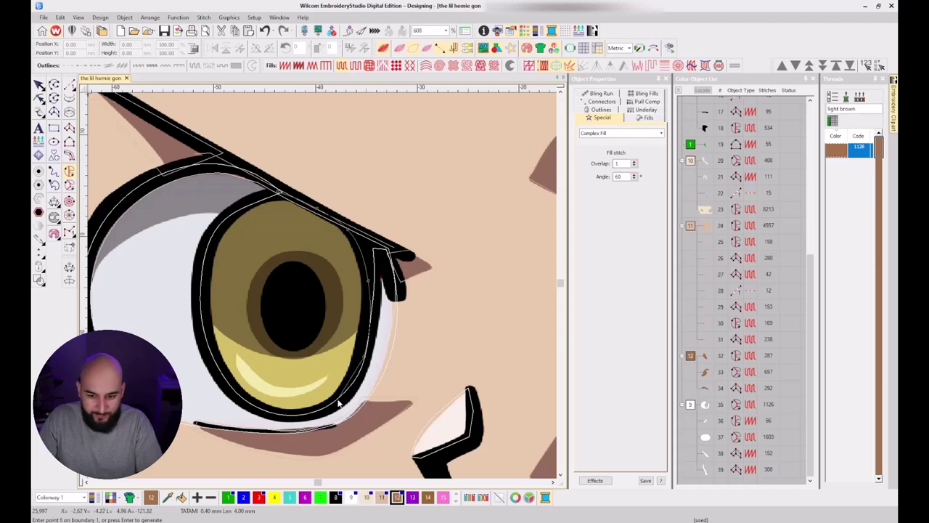
left_click(338, 401)
left_click(303, 418)
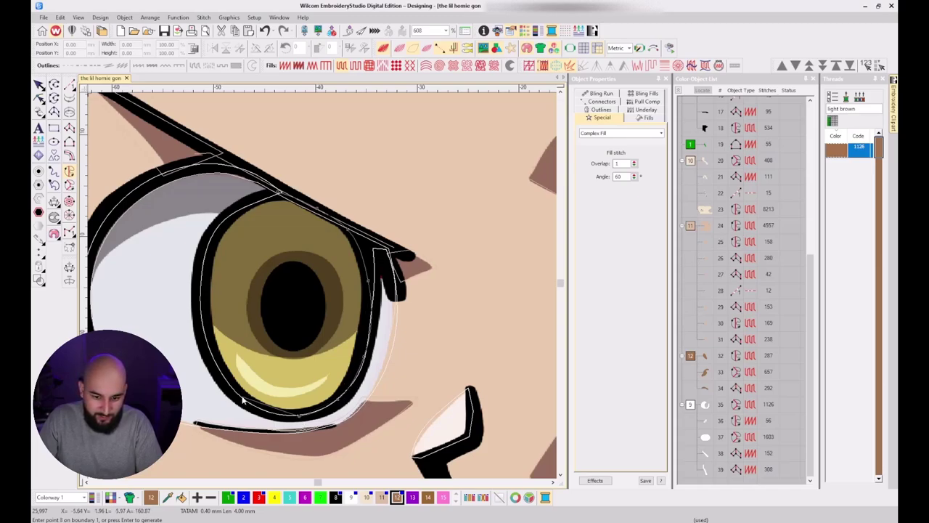
key("BackSpace")
key("BackSpace")
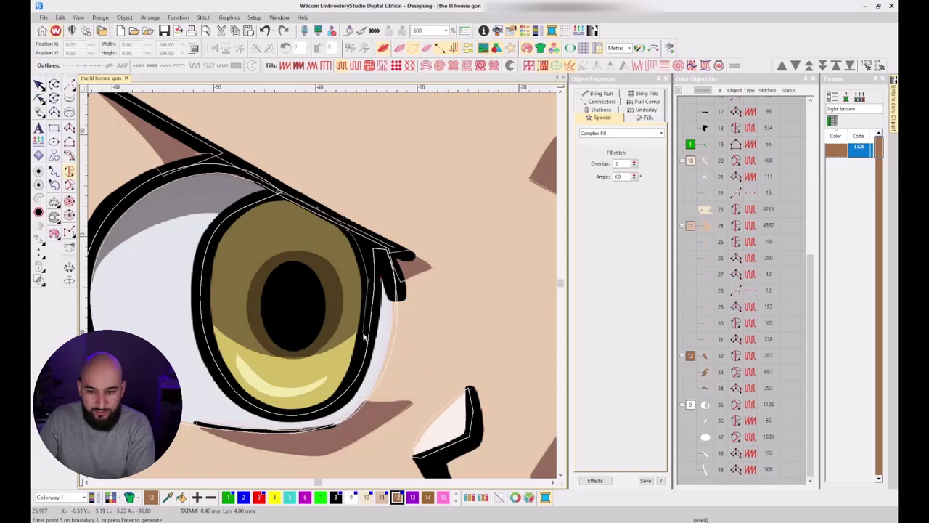
Close the iris fill just below the dark area and up the outer side, about 16.7 × 16.9 mm, with a stitch angle of about 151°.
left_click(366, 339)
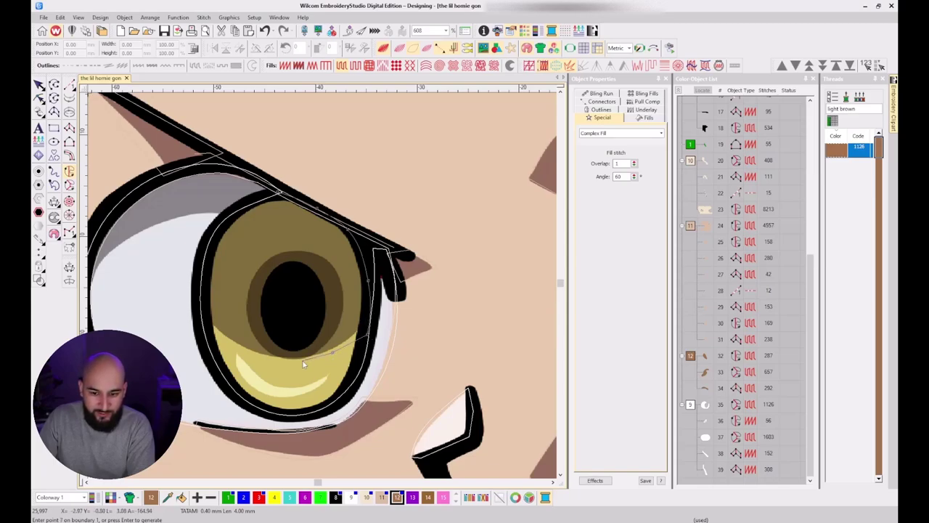
left_click(274, 363)
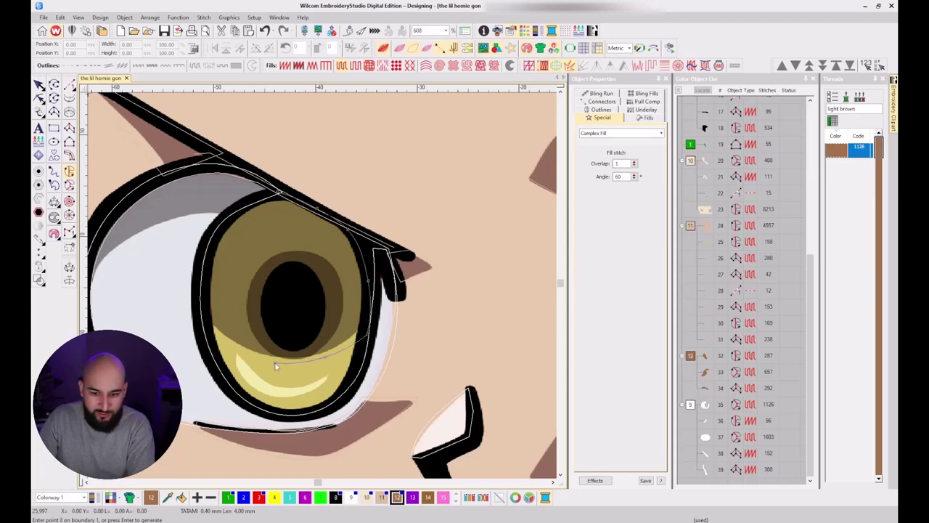
left_click(208, 328)
right_click(203, 272)
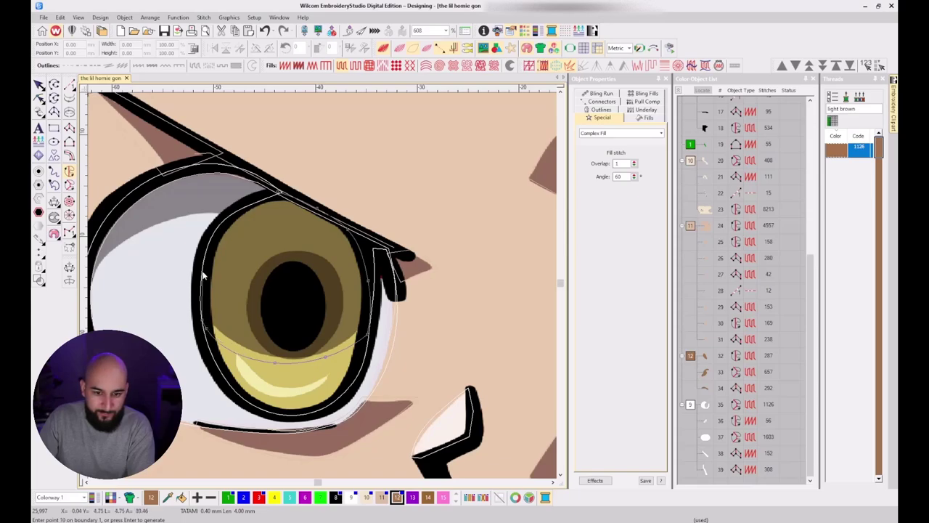
right_click(216, 231)
key("Return")
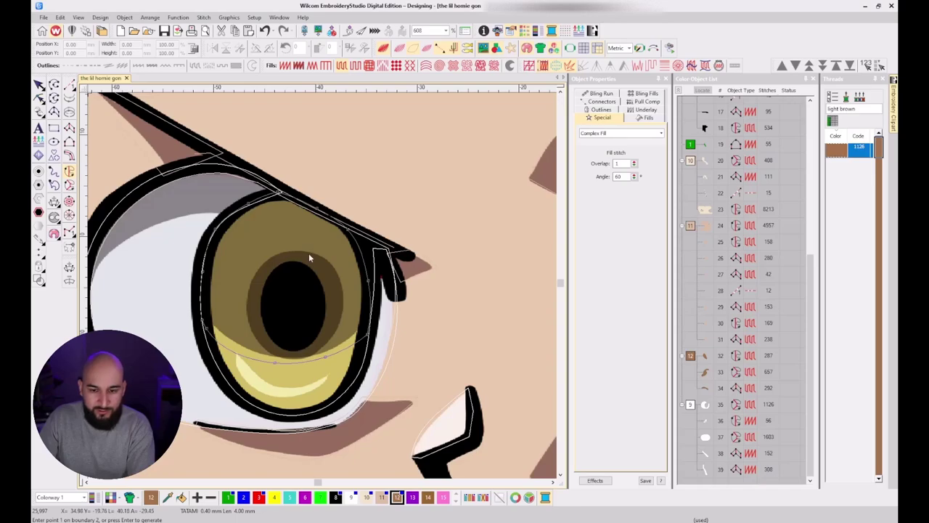
key("Return")
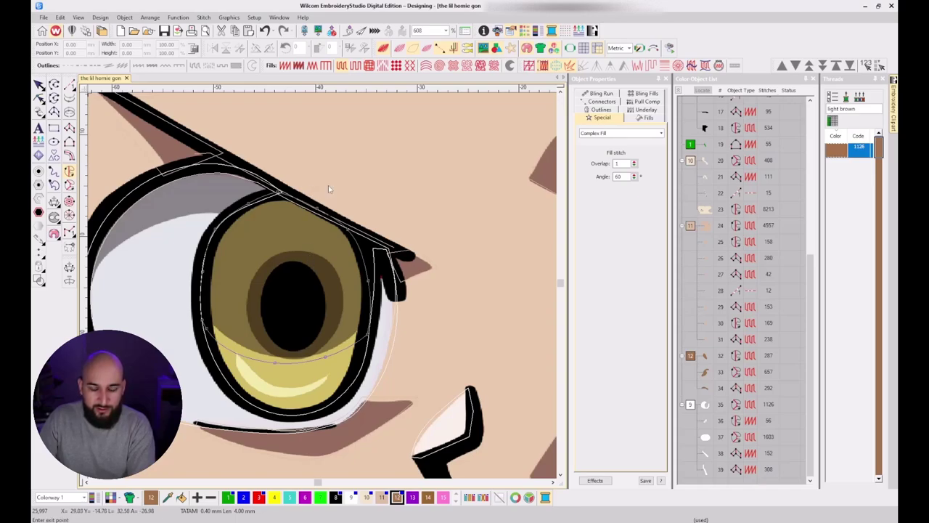
key("Return")
left_click(198, 222)
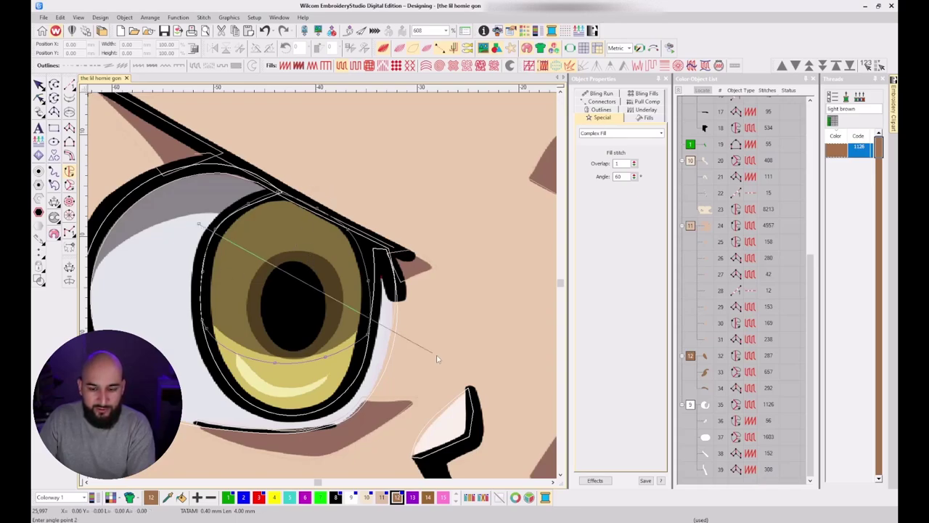
left_click(439, 359)
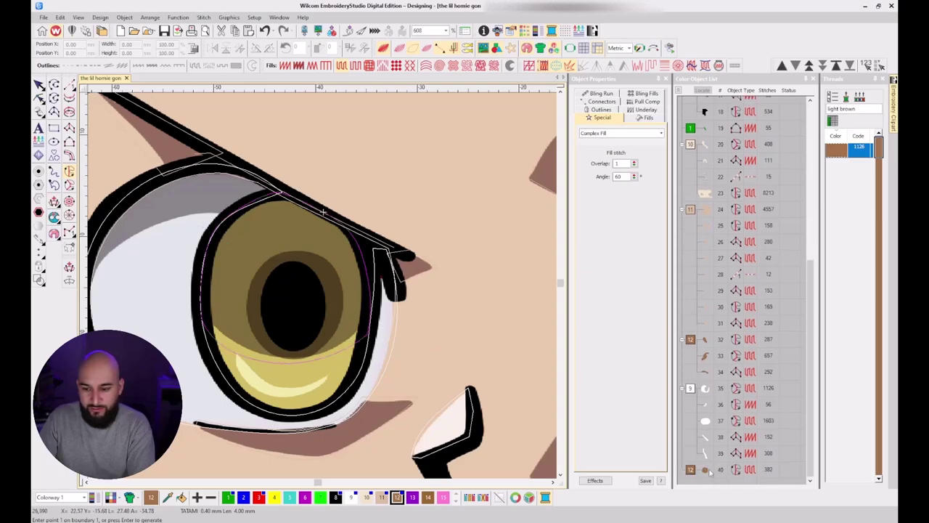
Recolour the new iris fill to palette colour 15, assign it a gold thread by searching for "gold", and check the result.
left_click(443, 497)
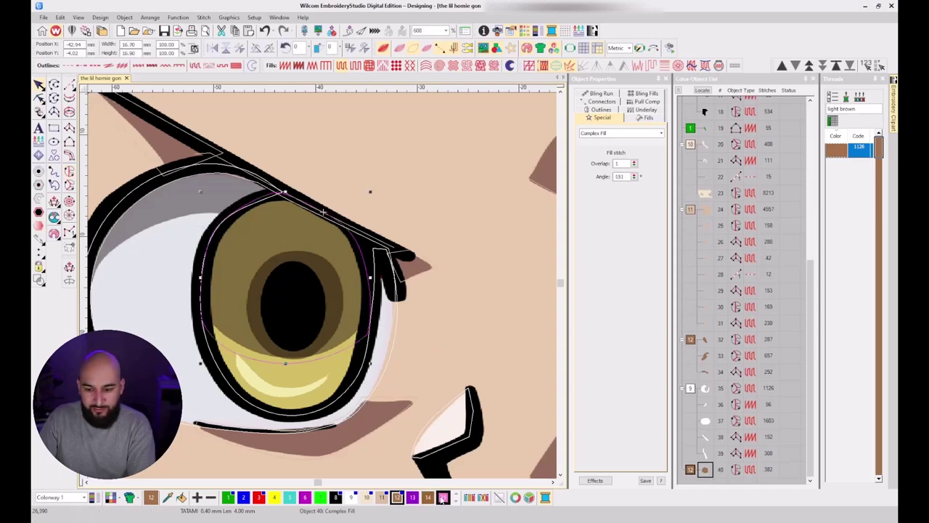
left_click_drag(860, 109, 826, 109)
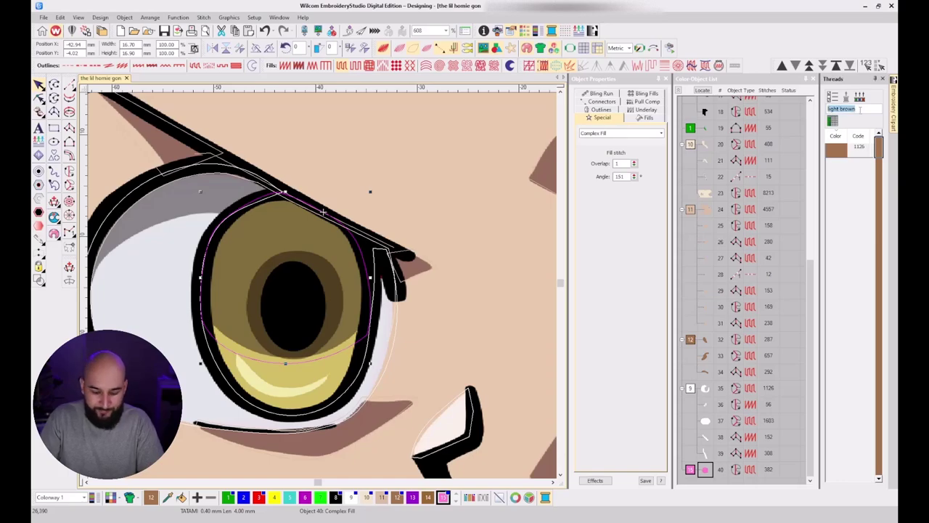
type("gold")
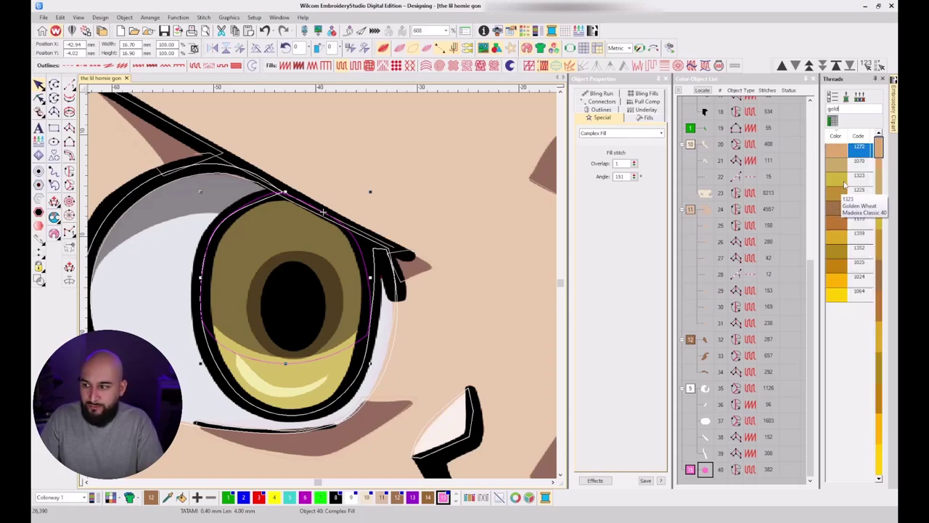
left_click(844, 240)
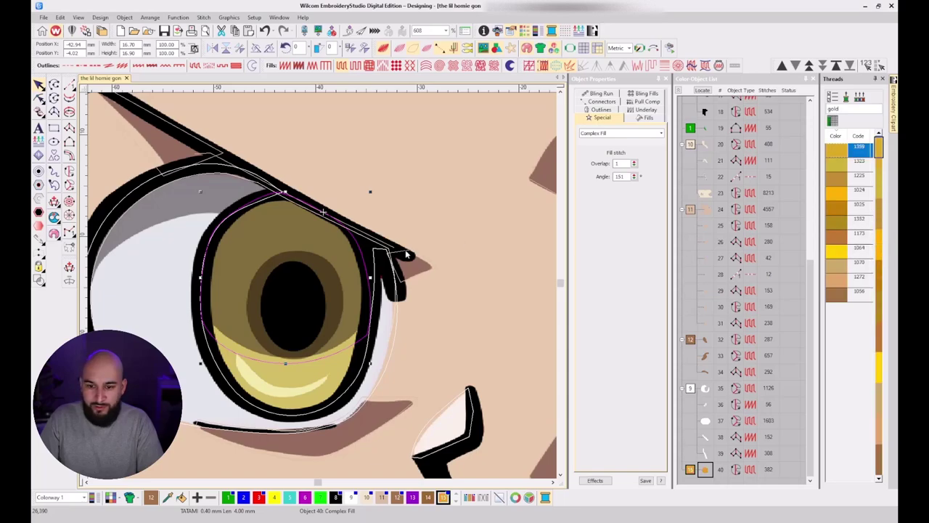
key("t")
key("t")
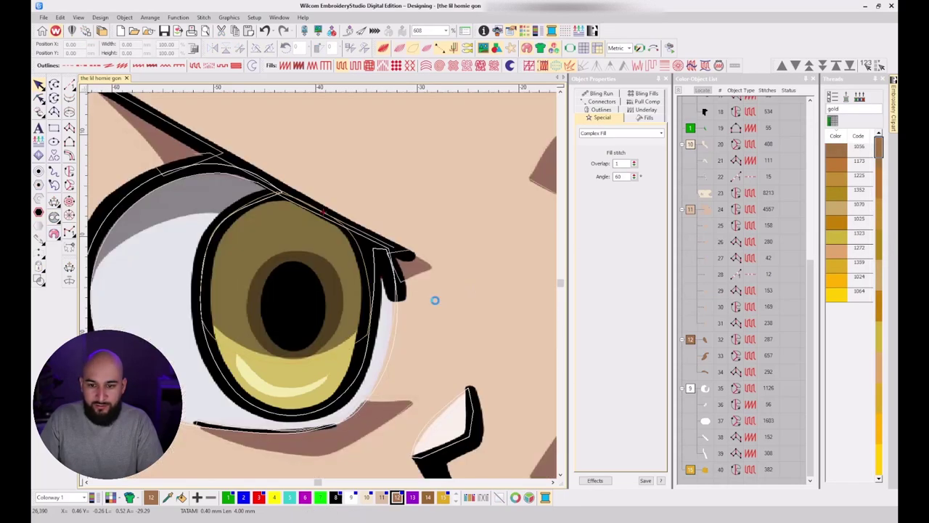
key("t")
key("t")
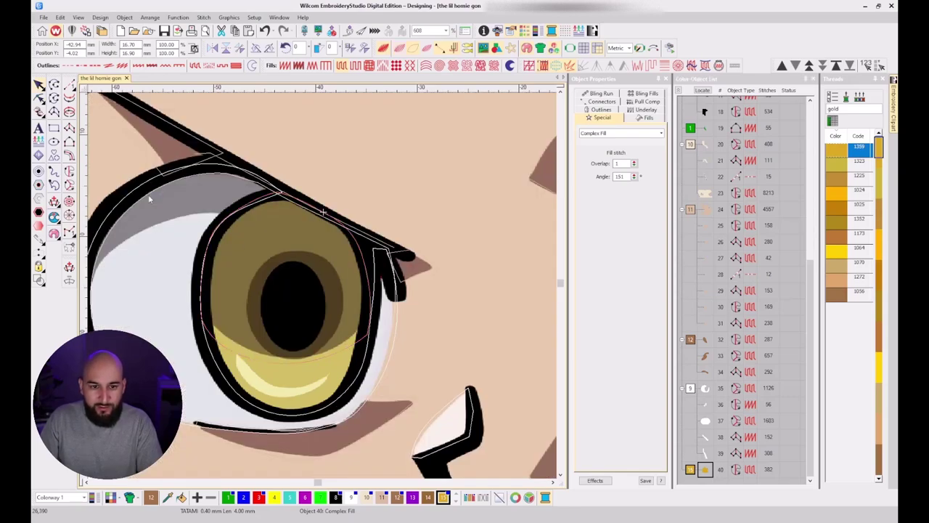
Trace and close the outer boundary of the dark ring around the left-hand eye's pupil with Complex Turning.
left_click(69, 172)
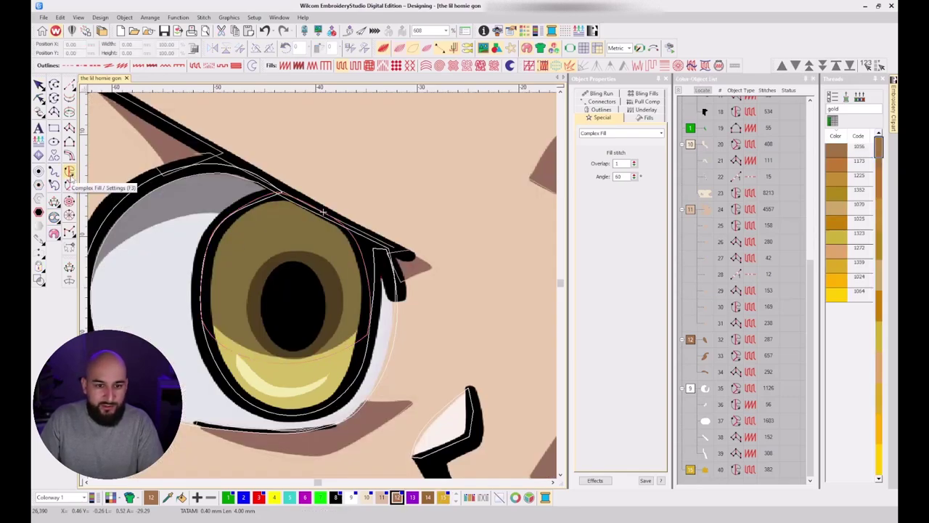
left_click(55, 142)
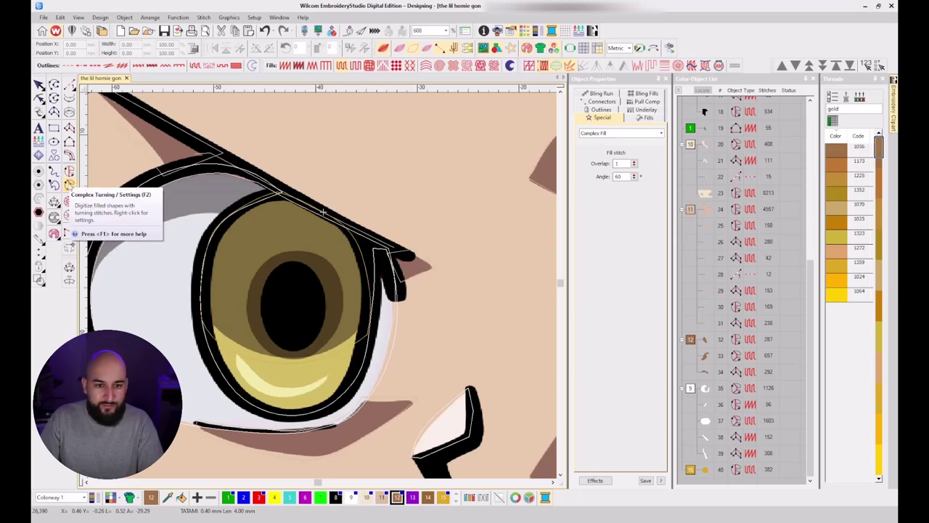
left_click(69, 185)
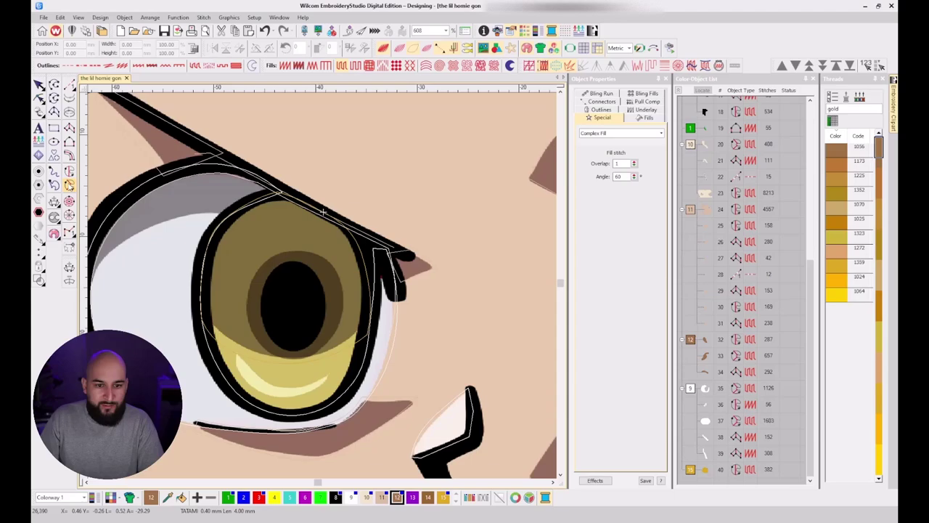
left_click(300, 252)
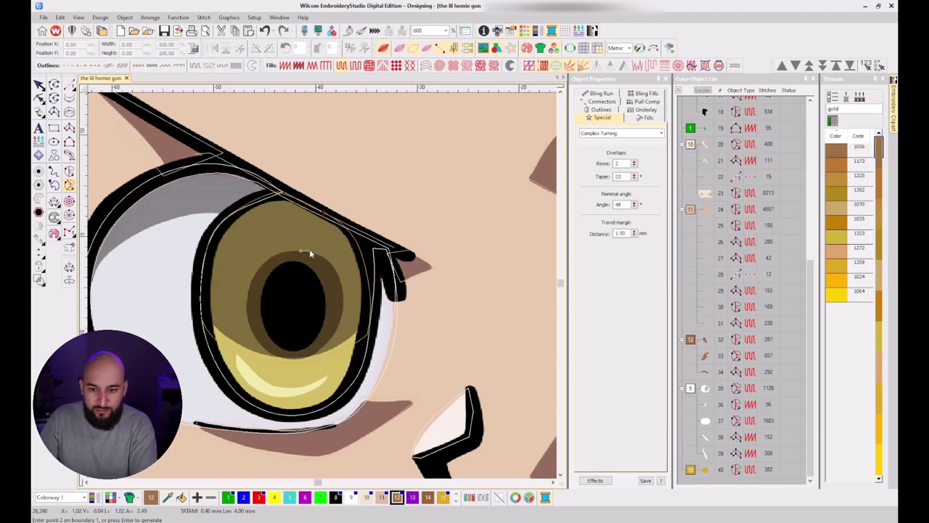
right_click(328, 253)
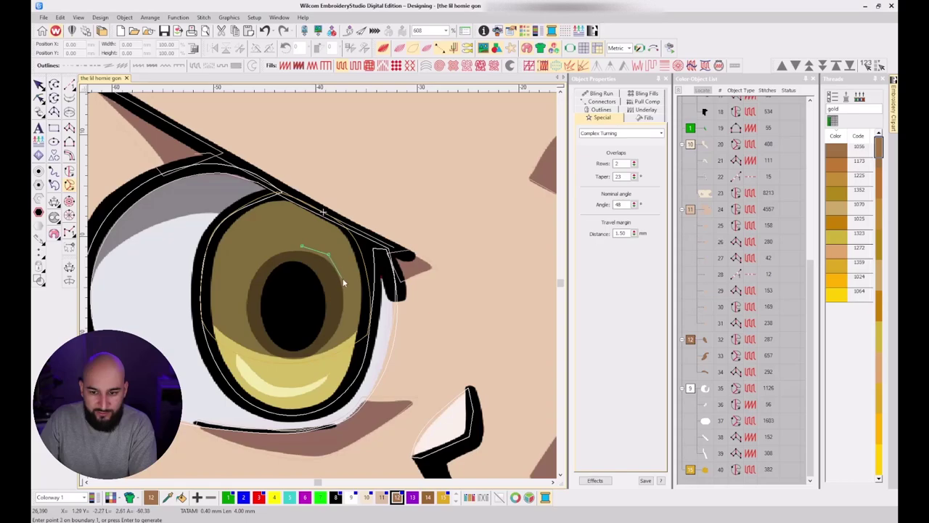
right_click(344, 279)
right_click(346, 317)
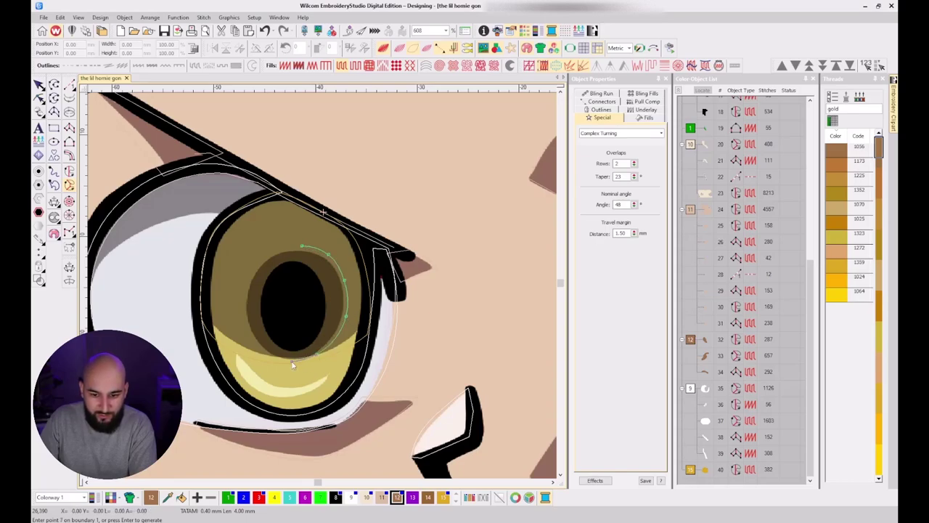
right_click(249, 321)
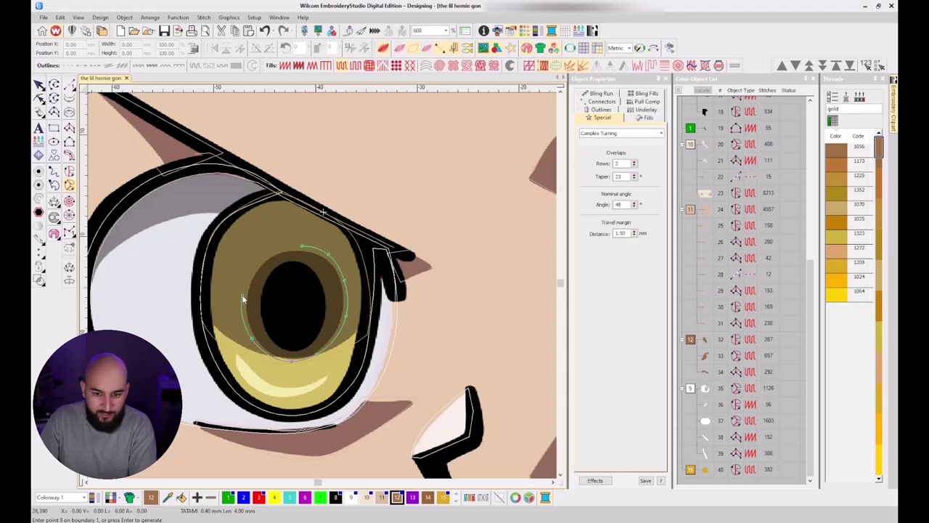
right_click(243, 295)
right_click(260, 266)
key("Return")
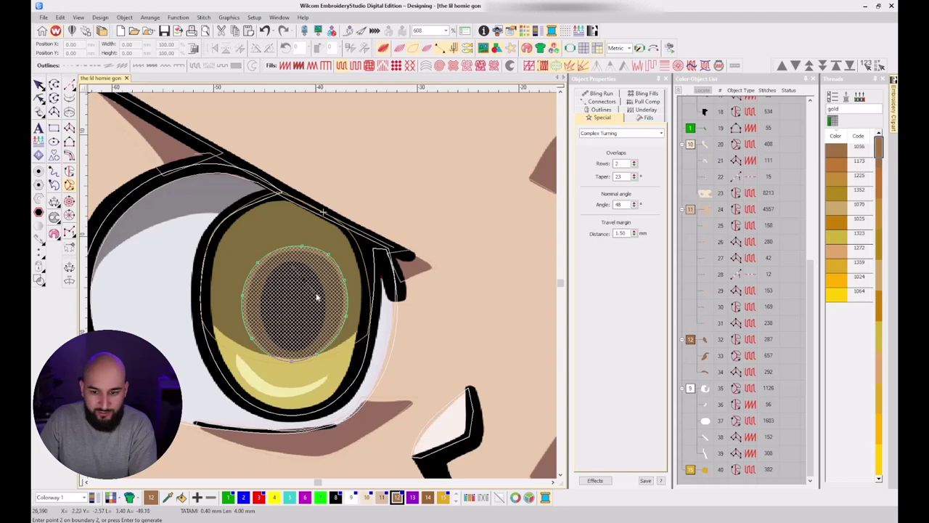
right_click(288, 342)
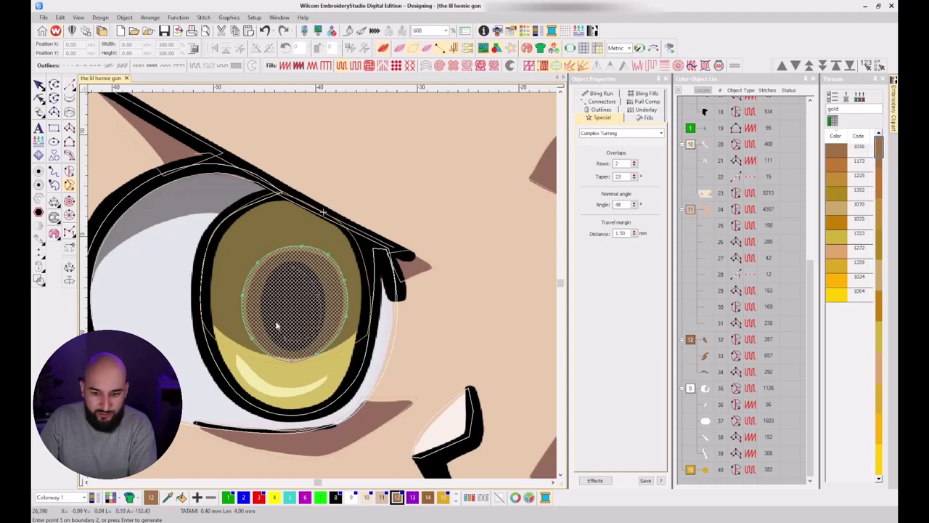
right_click(290, 269)
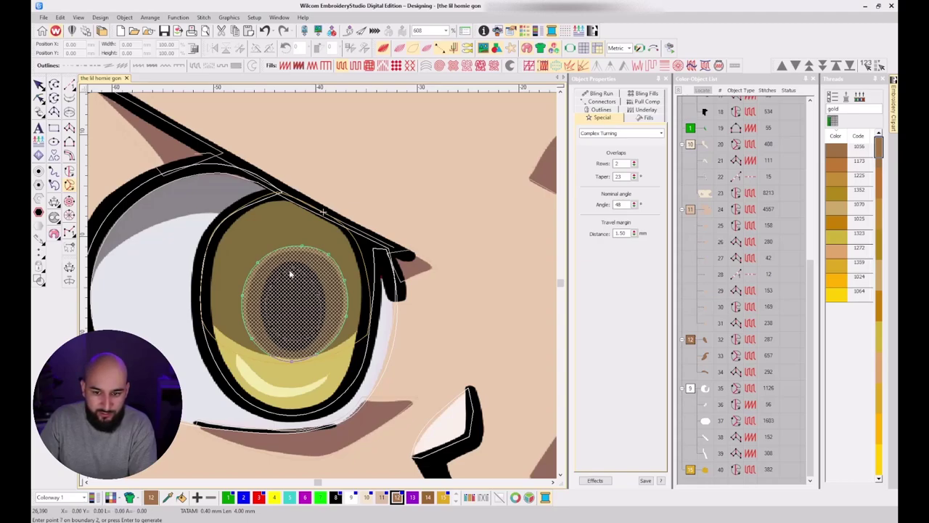
key("Return")
key("BackSpace")
key("BackSpace")
key("BackSpace")
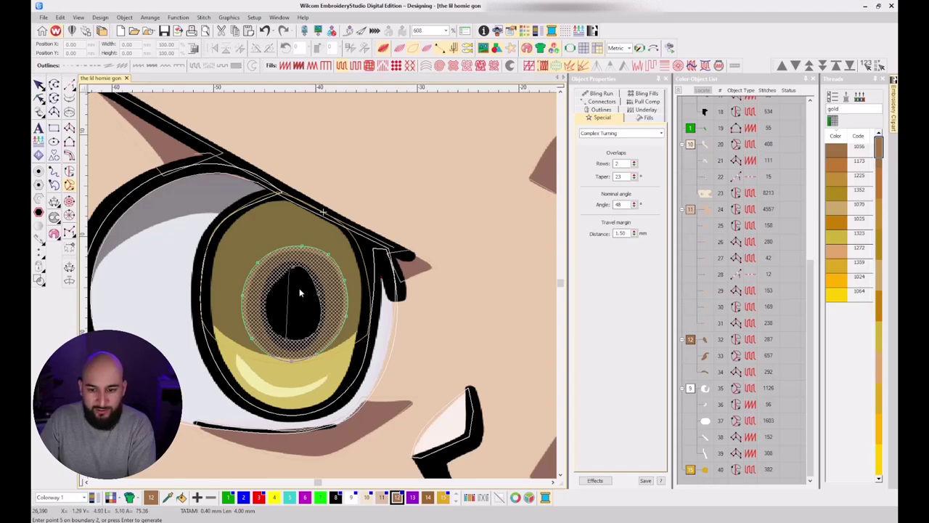
key("t")
key("t")
key("d")
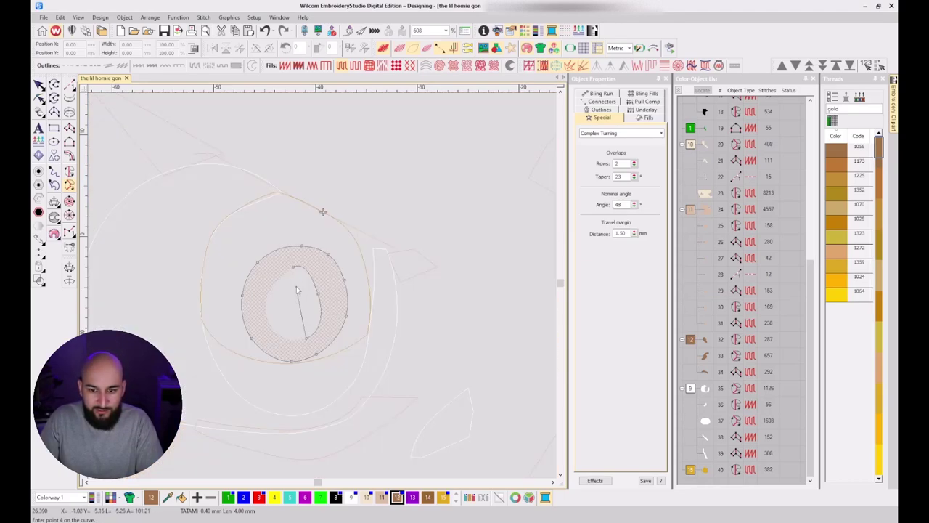
key("t")
key("d")
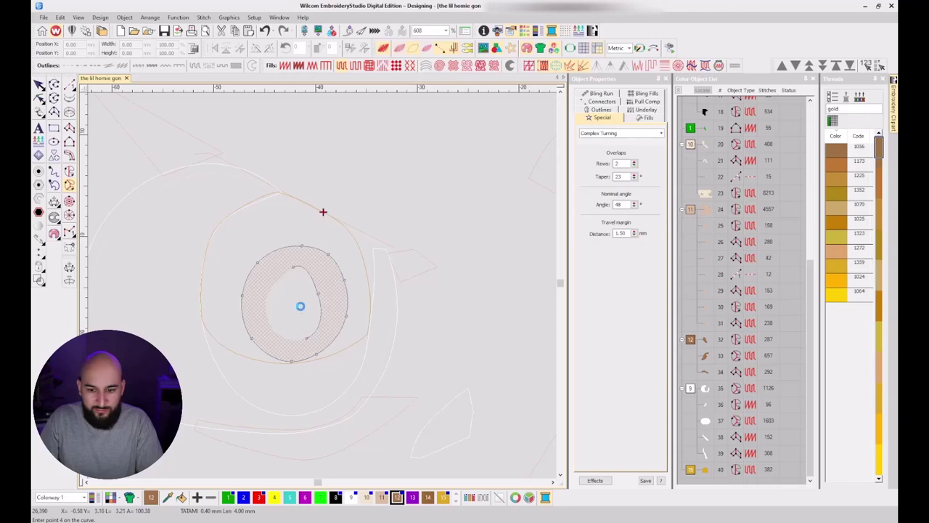
scroll(302, 310, "up", 3)
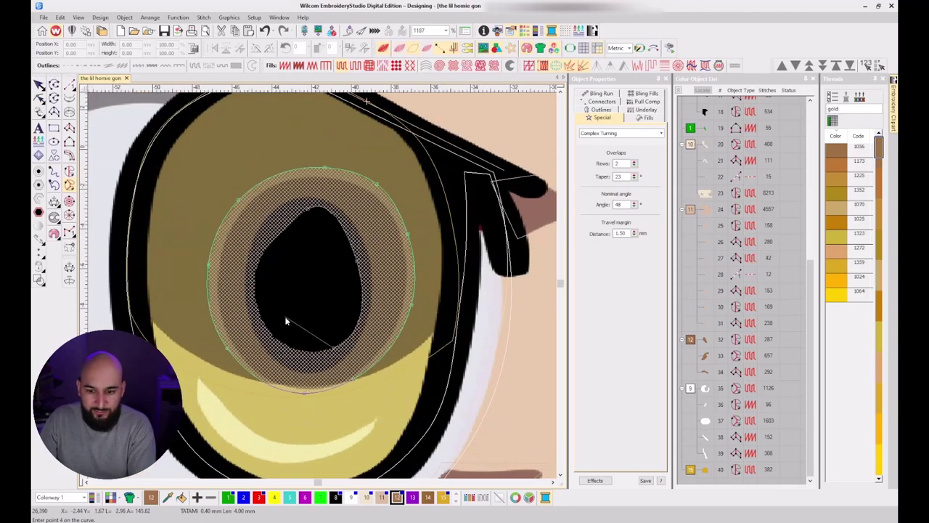
key("BackSpace")
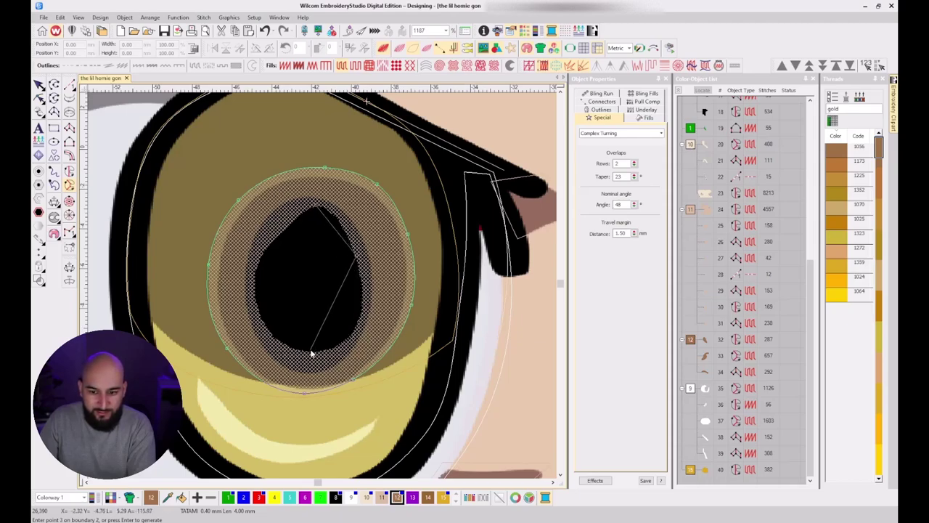
Retrace the inner boundary of the pupil ring just inside the black pupil's edge and close it.
left_click(363, 287)
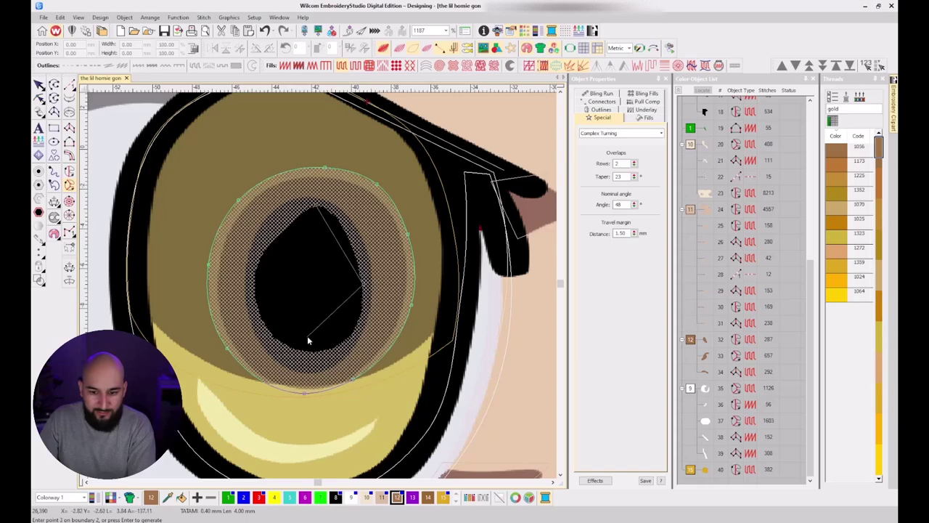
left_click(309, 354)
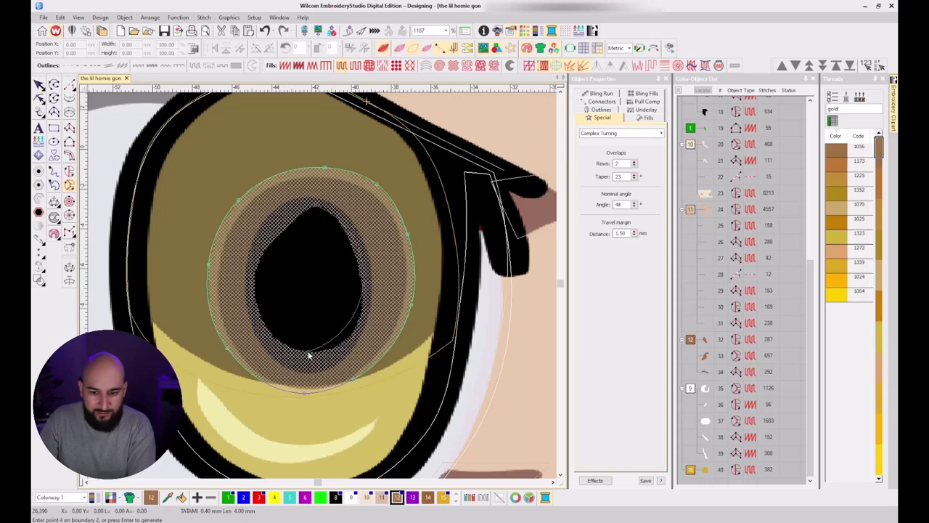
left_click(257, 276)
left_click(308, 219)
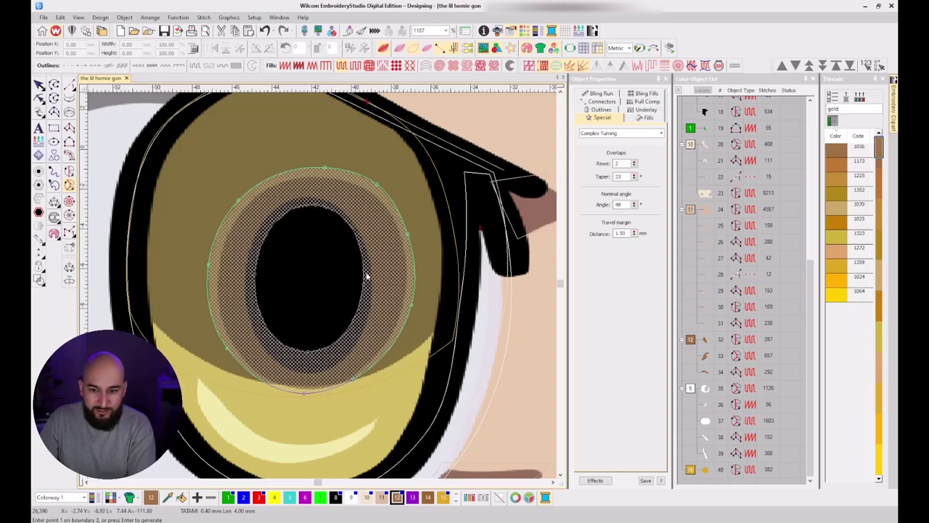
key("Return")
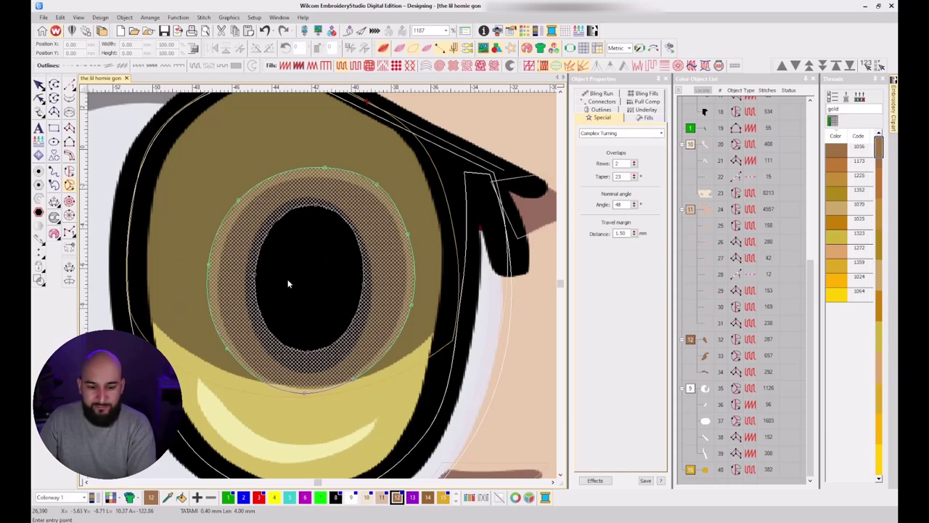
Add stitch angle lines across the ring at its four diagonal positions and generate the Complex Turning object.
left_click(276, 233)
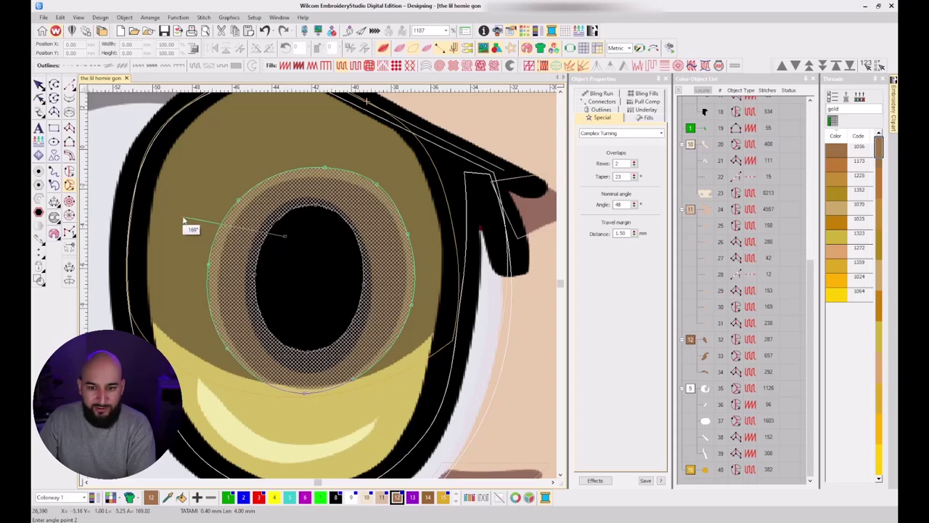
left_click(272, 325)
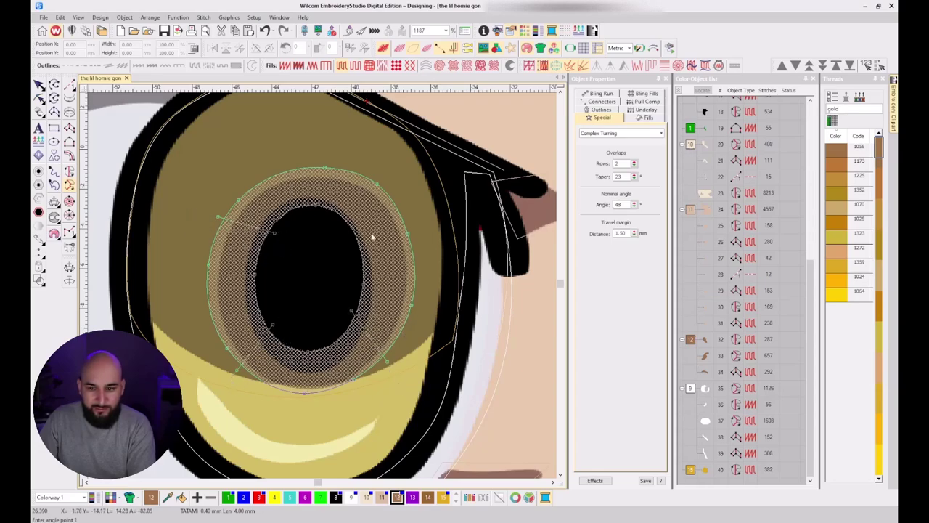
left_click(419, 185)
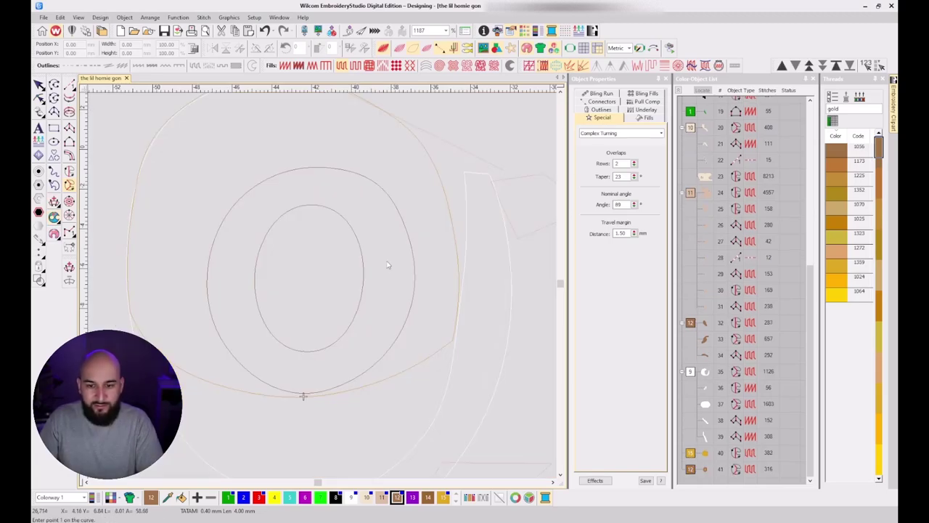
scroll(298, 292, "down", 3)
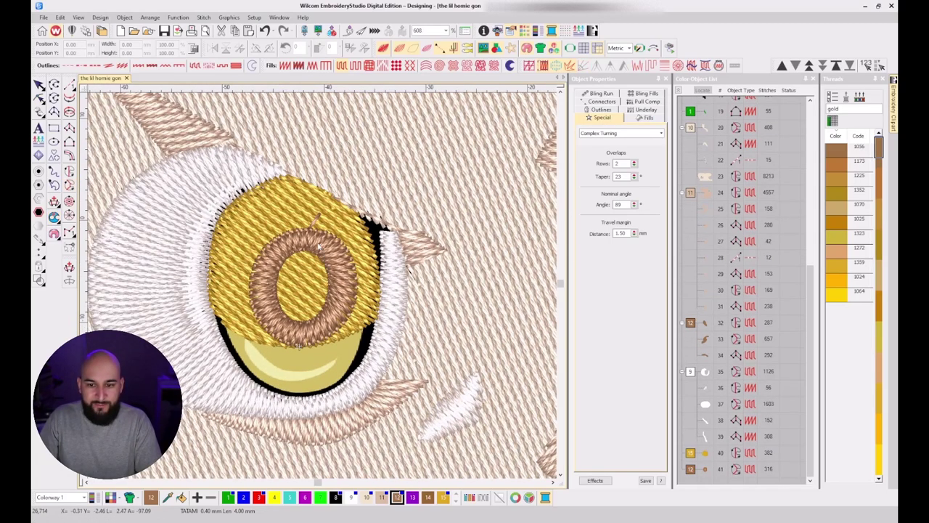
key("Escape")
Recolour the new pupil ring to palette colour 15.
left_click(699, 456)
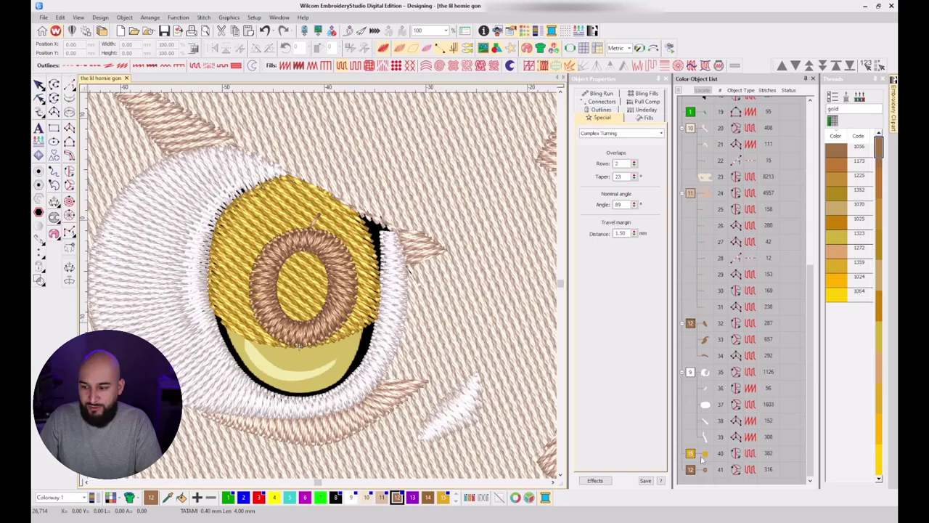
left_click(703, 470)
left_click(443, 497)
key("Escape")
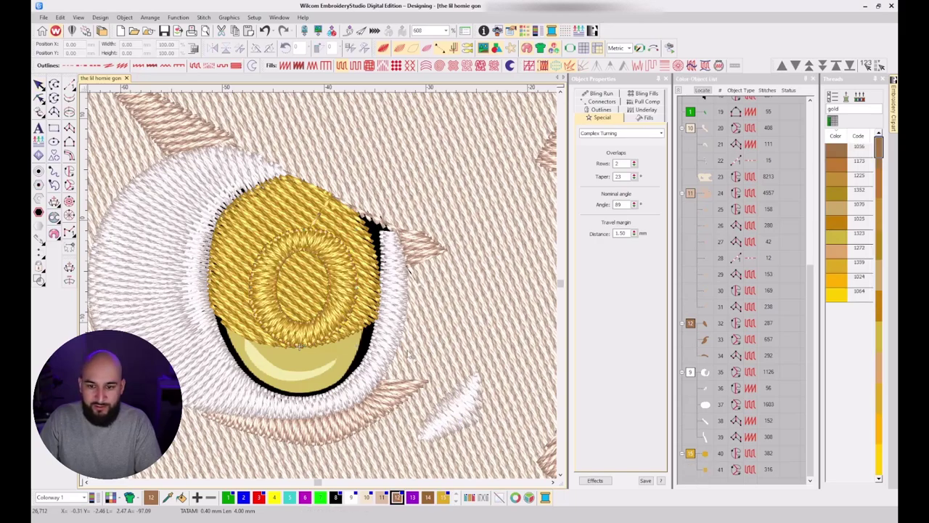
Change the gold pupil ring's fill type from Tatami to Satin.
scroll(323, 305, "down", 1)
left_click(334, 282)
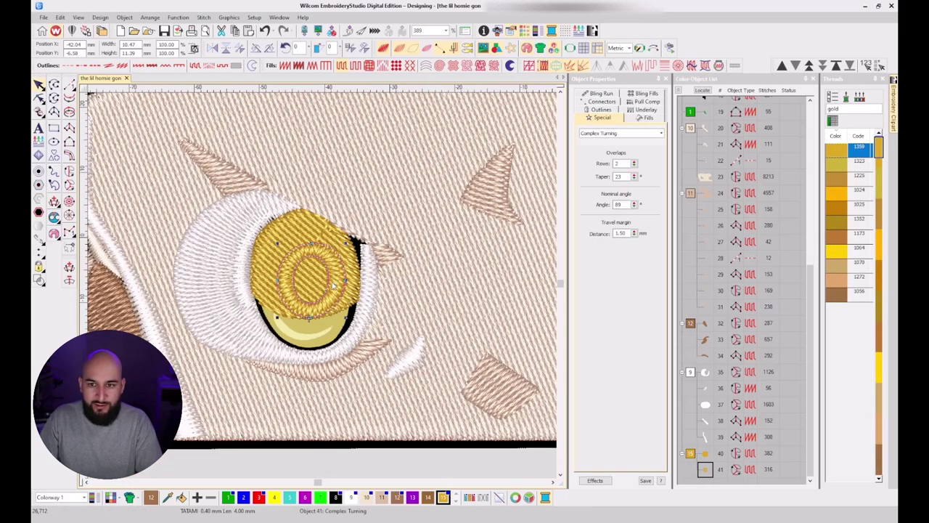
left_click(284, 65)
scroll(325, 289, "up", 1)
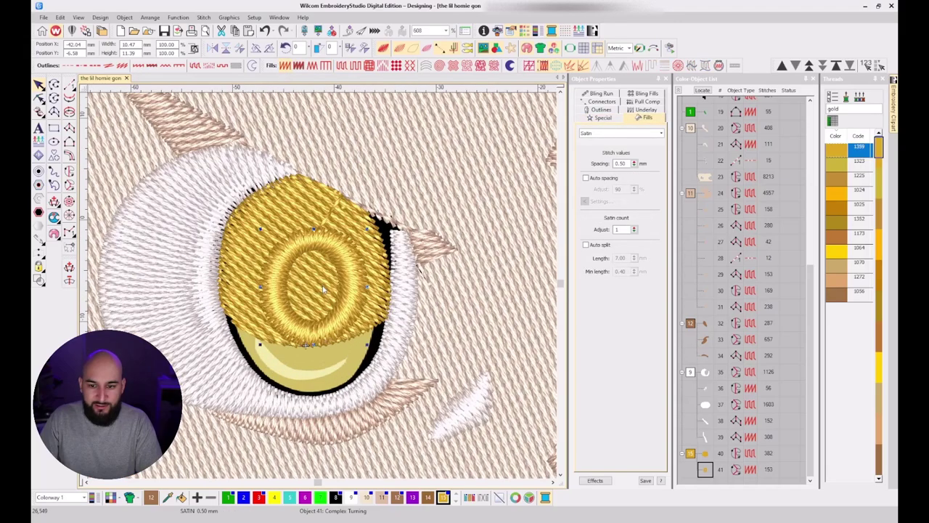
Compare the satin ring's realistic stitch rendering with the outlines and the artwork underneath.
key("t")
key("t")
key("t")
key("t")
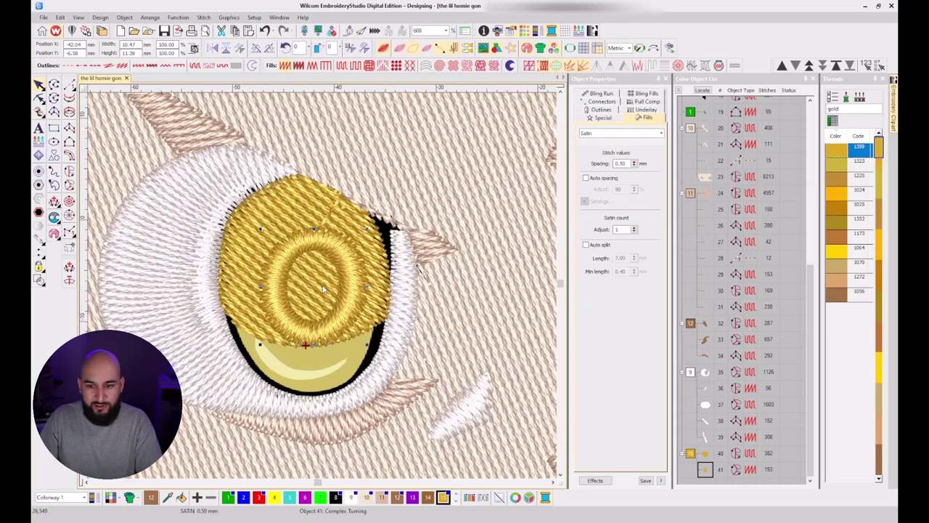
key("s")
key("s")
key("s")
key("s")
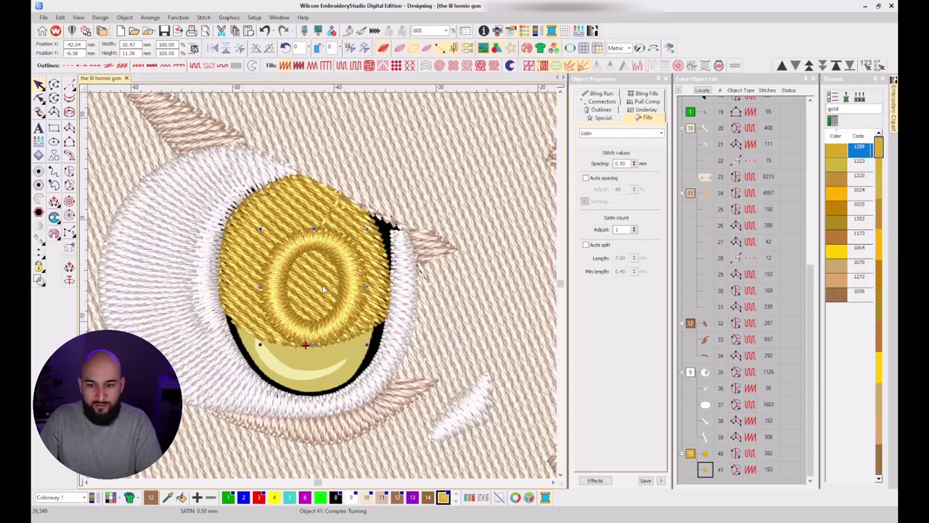
key("s")
key("s")
key("s")
key("s")
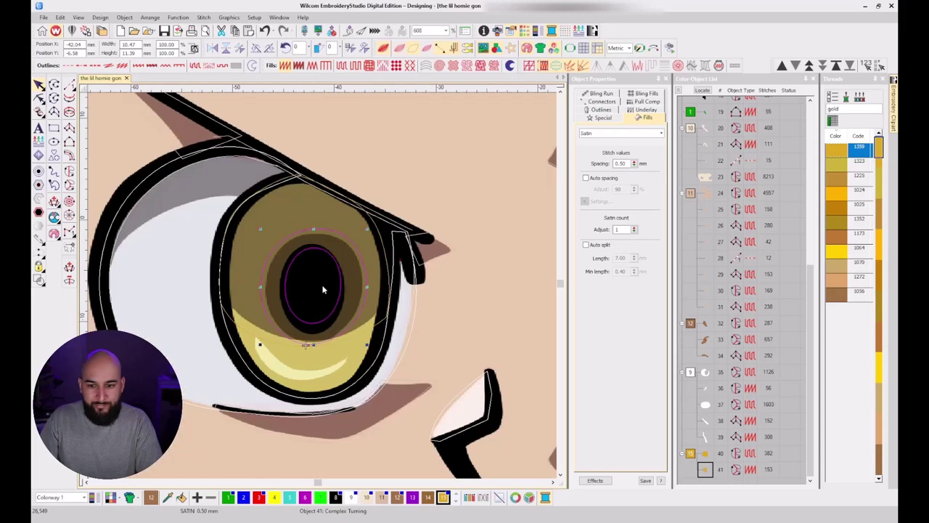
key("s")
key("s")
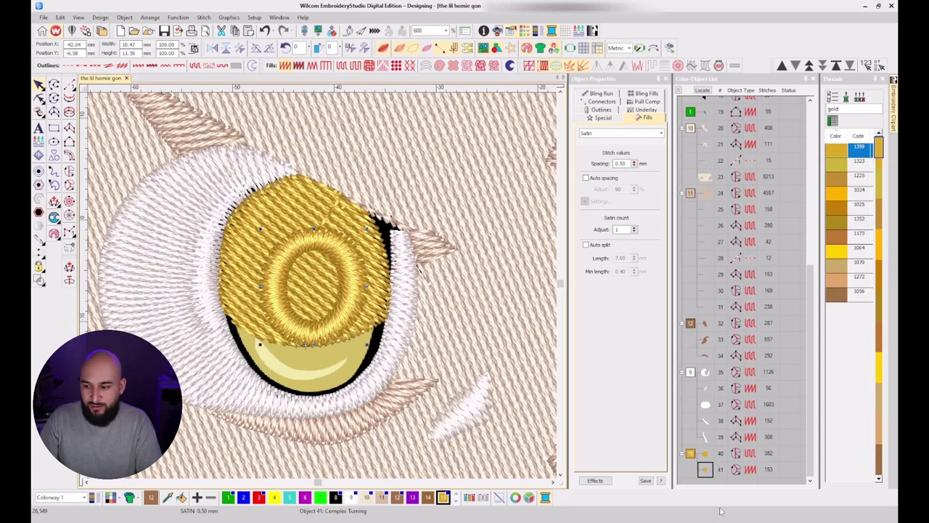
Start a Complex Fill in palette colour 4 for the iris's bright lower part, tracing its curved upper edge below the shaded area.
key("Escape")
left_click(275, 499)
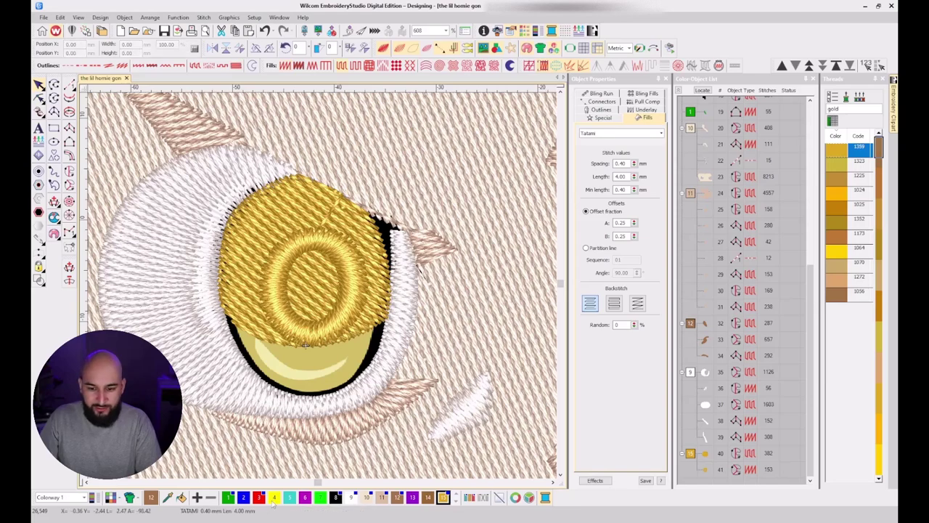
key("s")
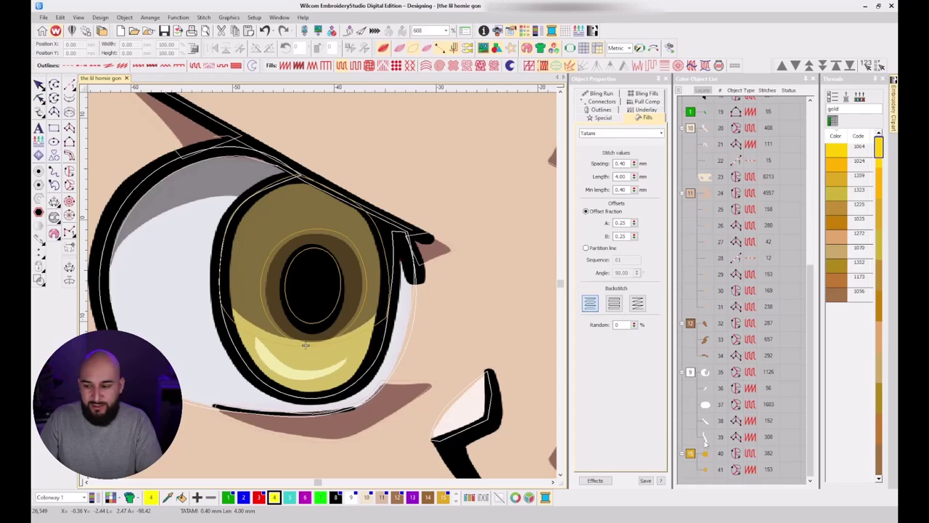
scroll(281, 332, "up", 2)
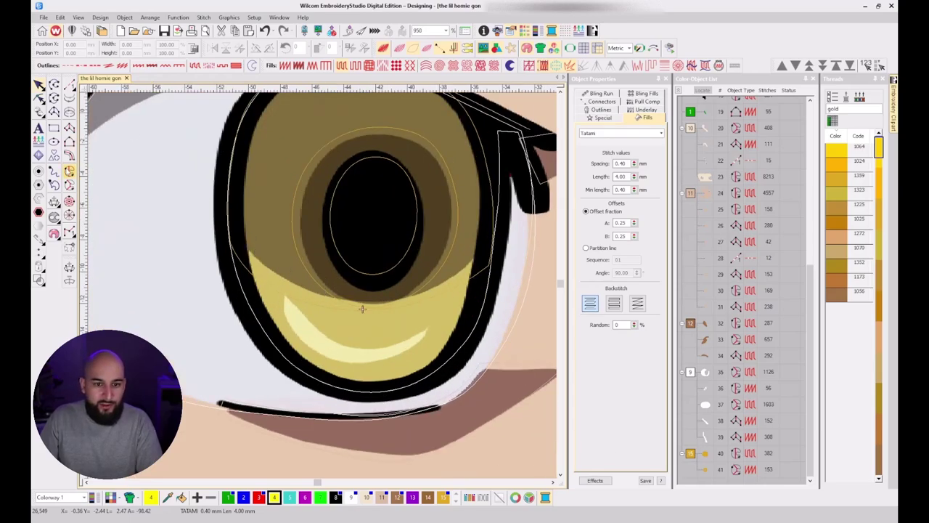
left_click(69, 172)
left_click(241, 240)
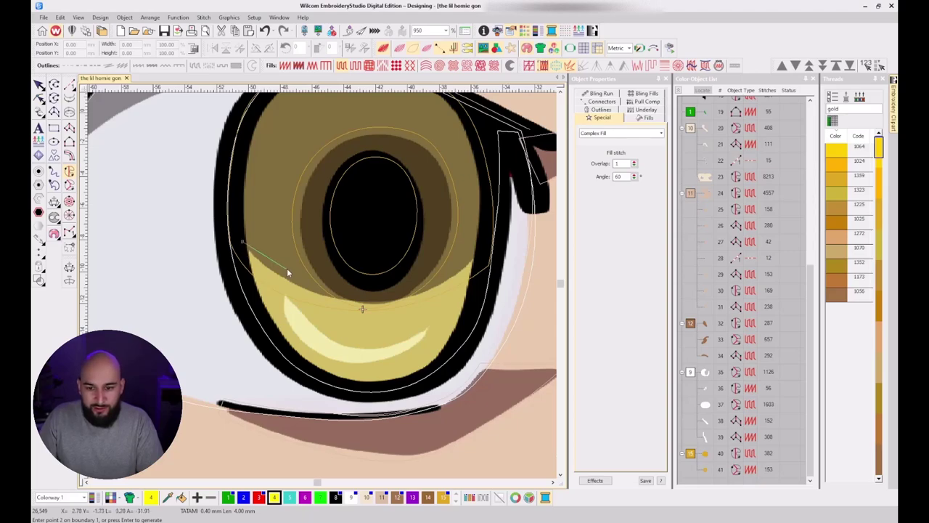
left_click(288, 272)
left_click(362, 306)
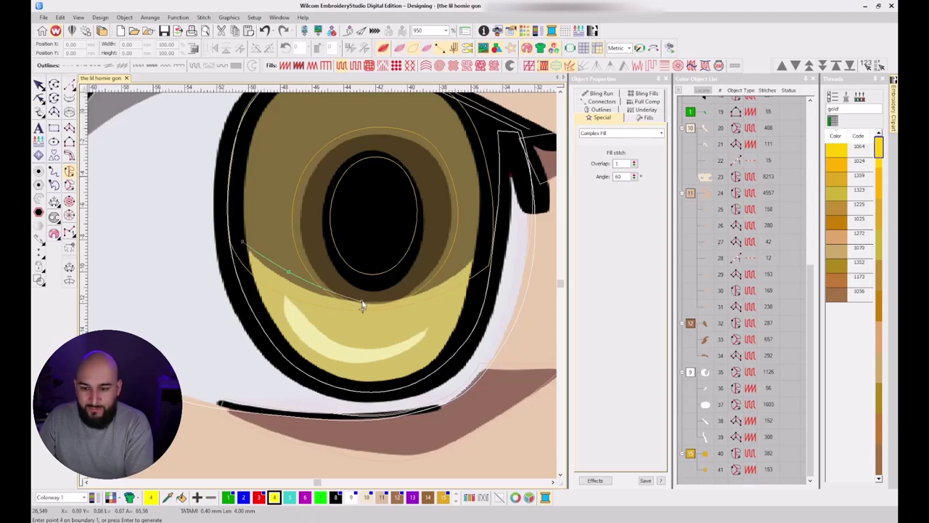
left_click(435, 281)
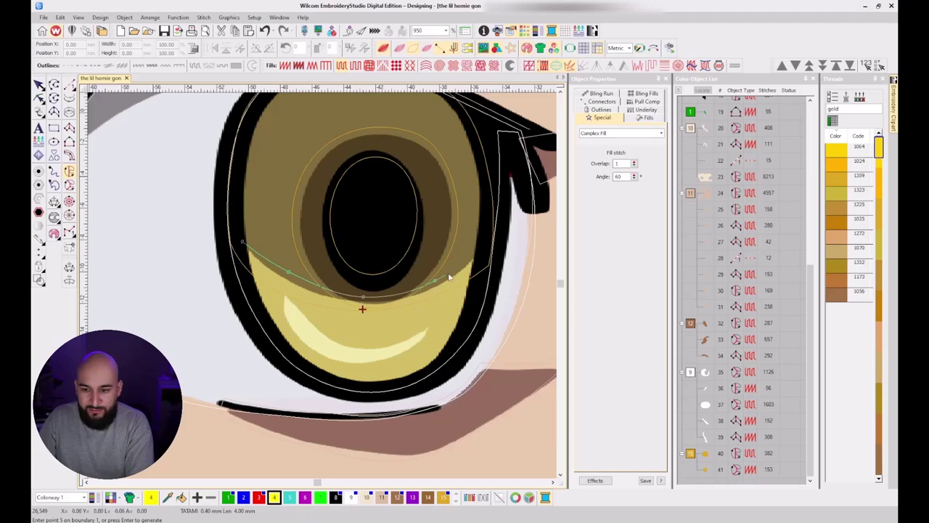
left_click(484, 247)
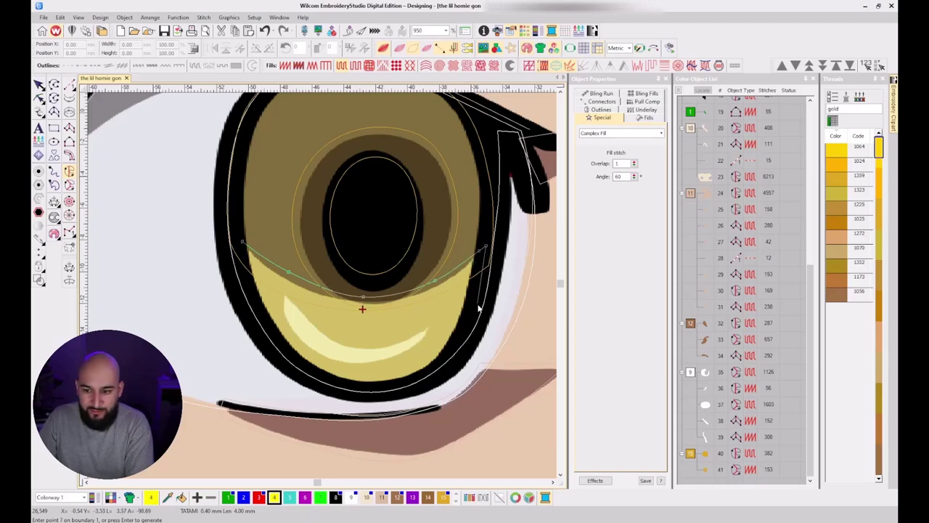
Close the bright iris fill along the lower black outline, give it a steep diagonal stitch angle and check the result.
left_click(417, 385)
left_click(335, 385)
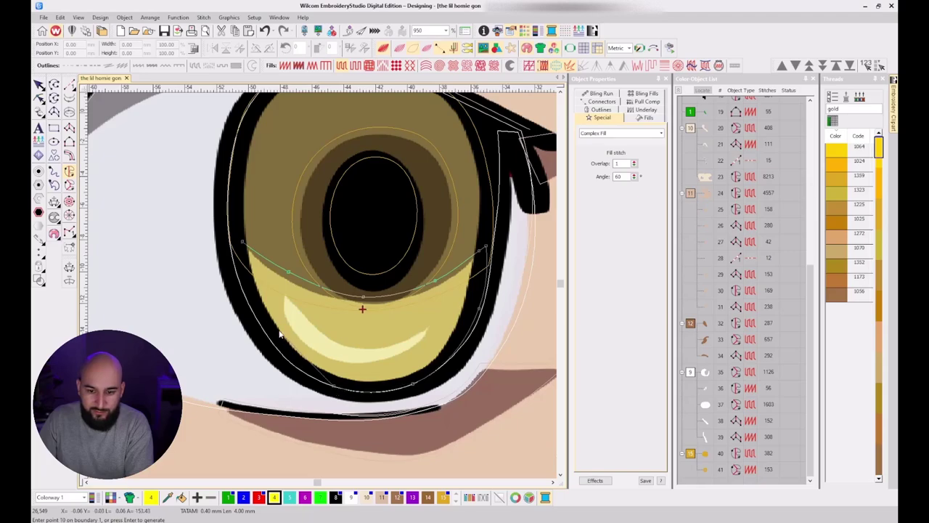
left_click(248, 305)
key("Return")
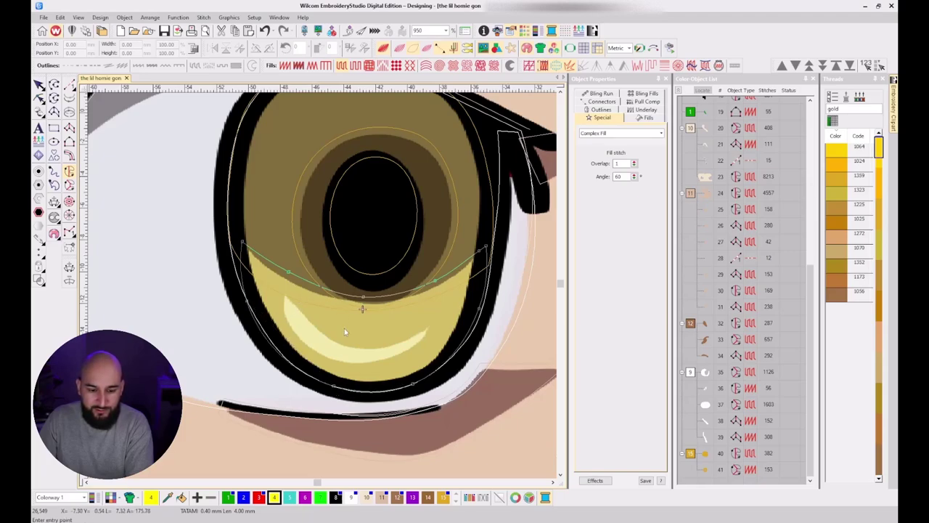
key("Return")
key("Return")
left_click(283, 257)
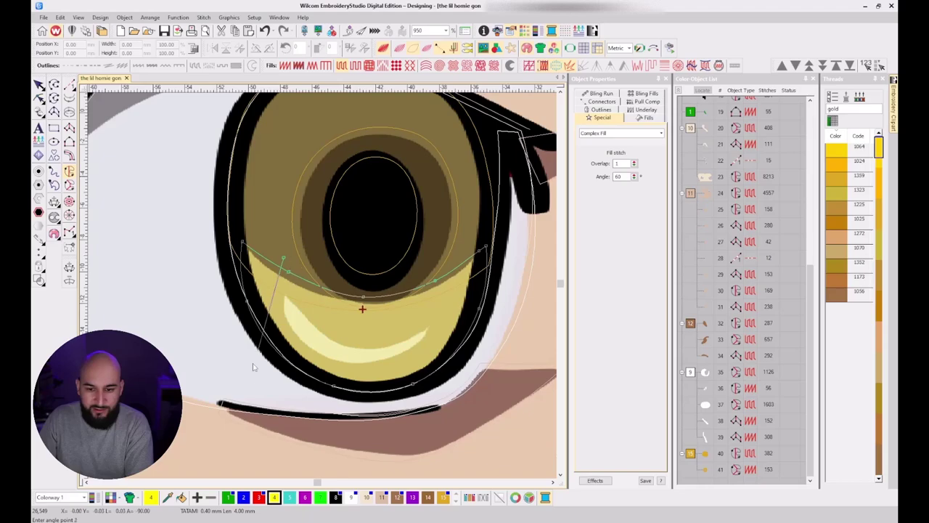
left_click(227, 378)
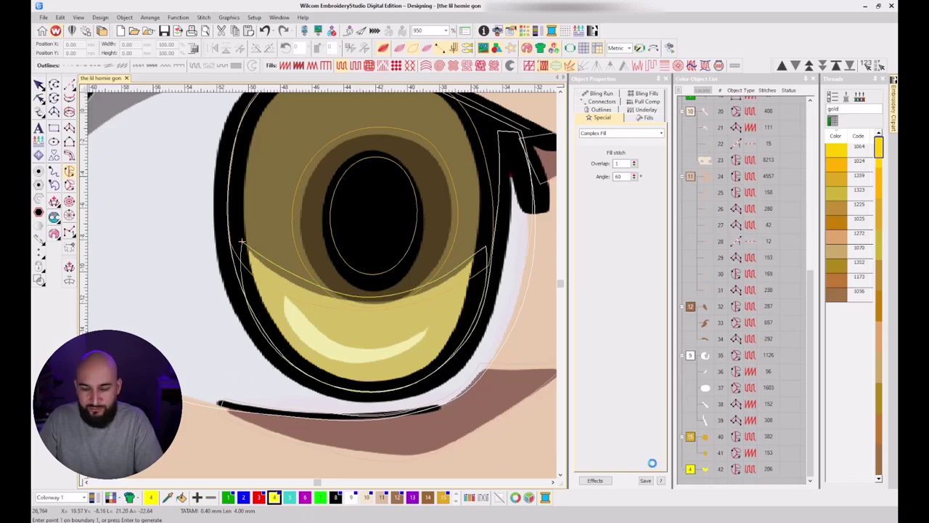
key("t")
key("t")
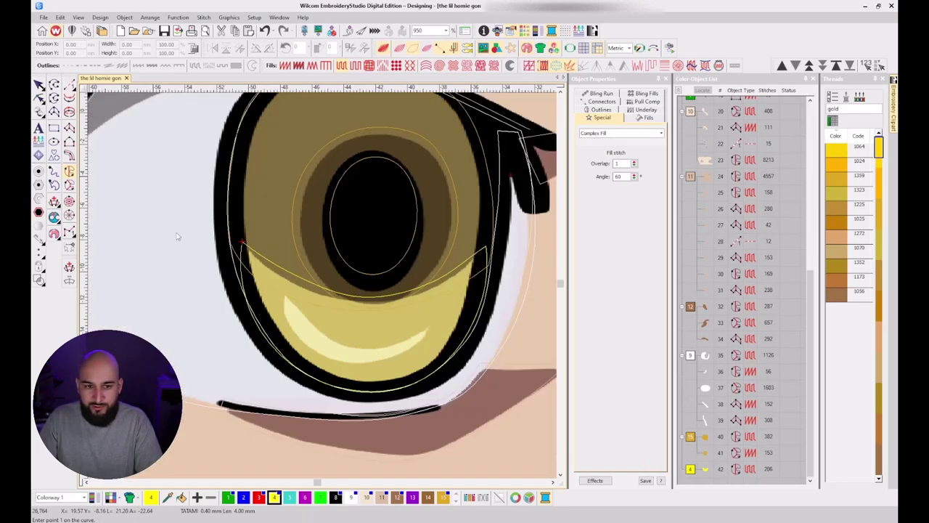
Digitize the pale crescent highlight in the iris's bright lower part as a Column A shape in palette colour 4.
key("t")
left_click(69, 127)
key("t")
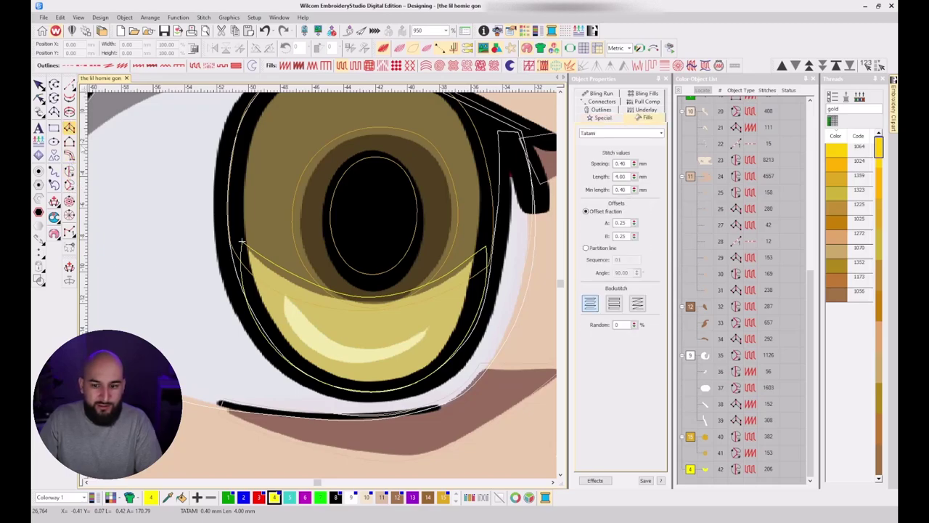
left_click(283, 293)
left_click(280, 309)
left_click(297, 306)
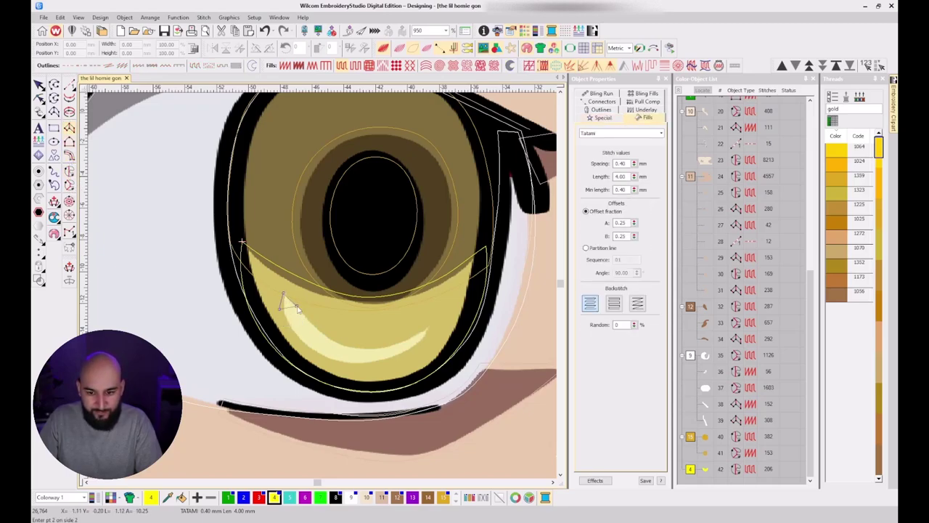
left_click(289, 325)
left_click(323, 332)
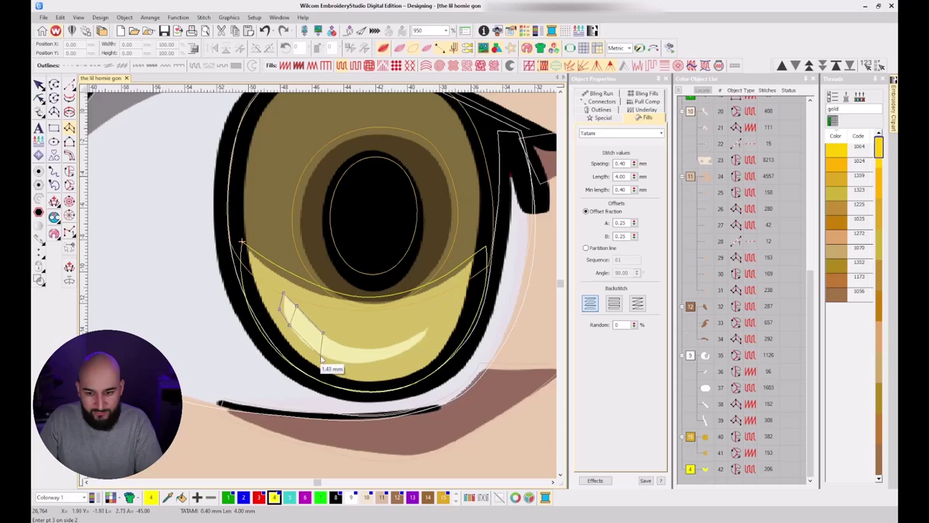
left_click(321, 357)
left_click(386, 347)
left_click(393, 359)
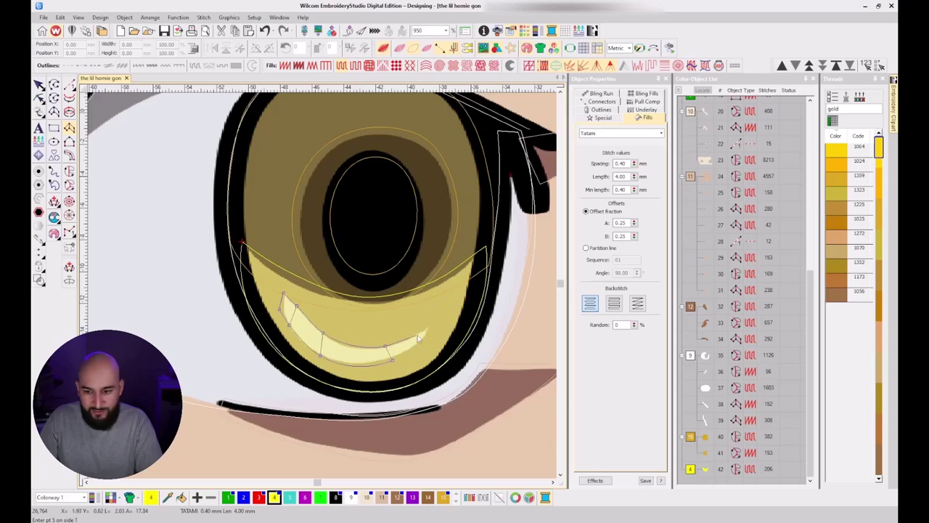
left_click(428, 326)
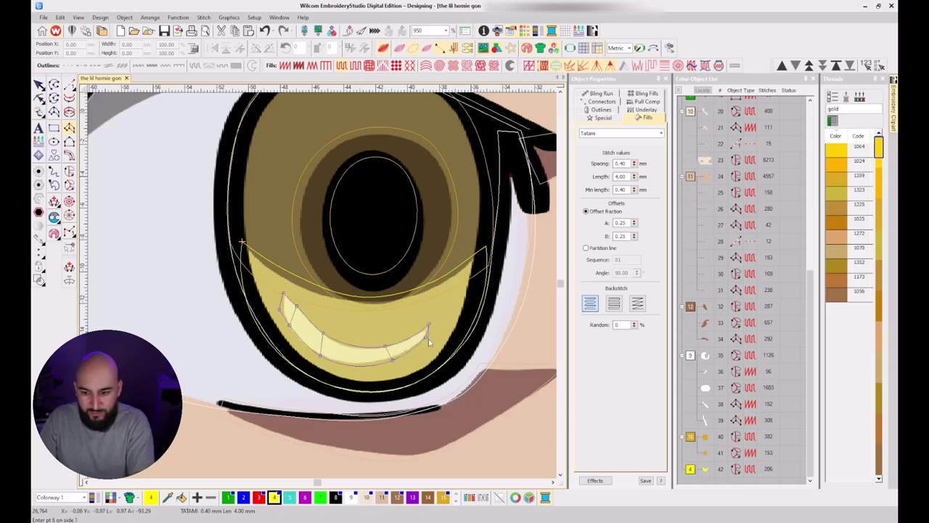
key("Return")
key("t")
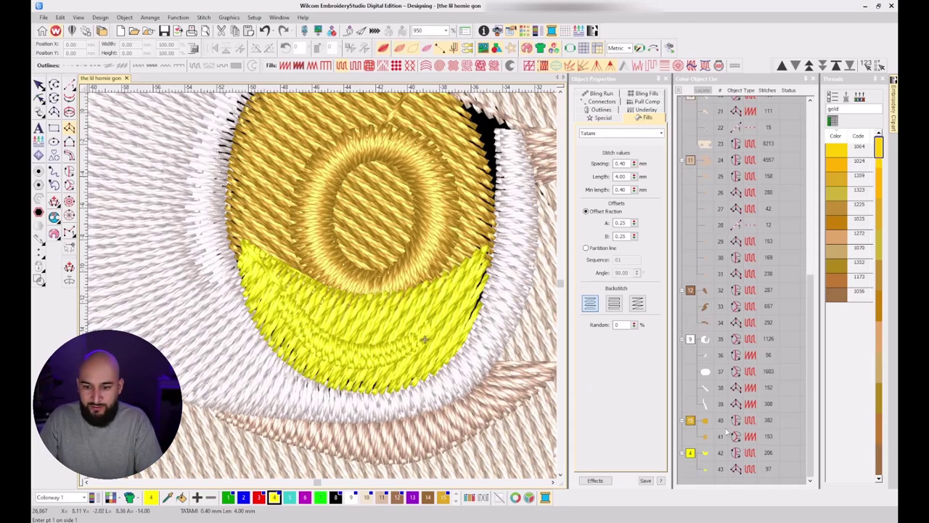
Change the crescent highlight's fill type from Tatami to Satin.
left_click(710, 470)
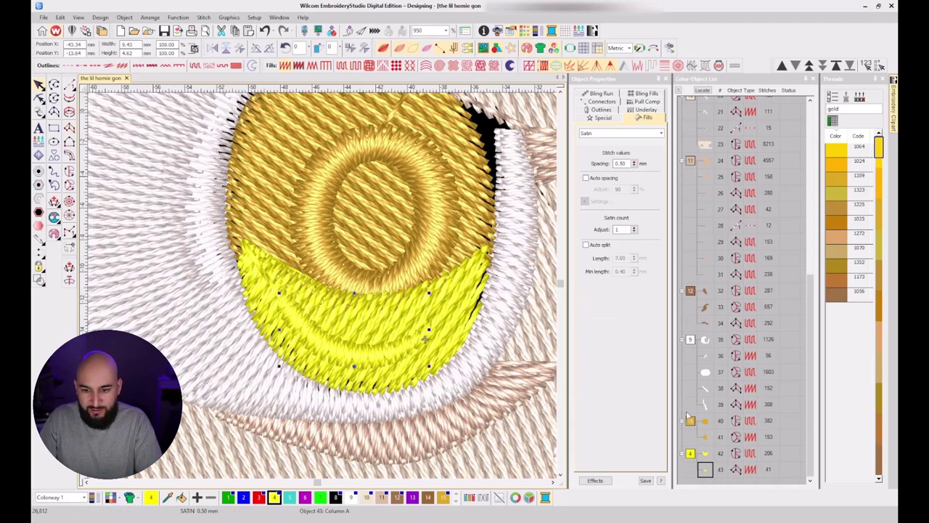
key("t")
key("t")
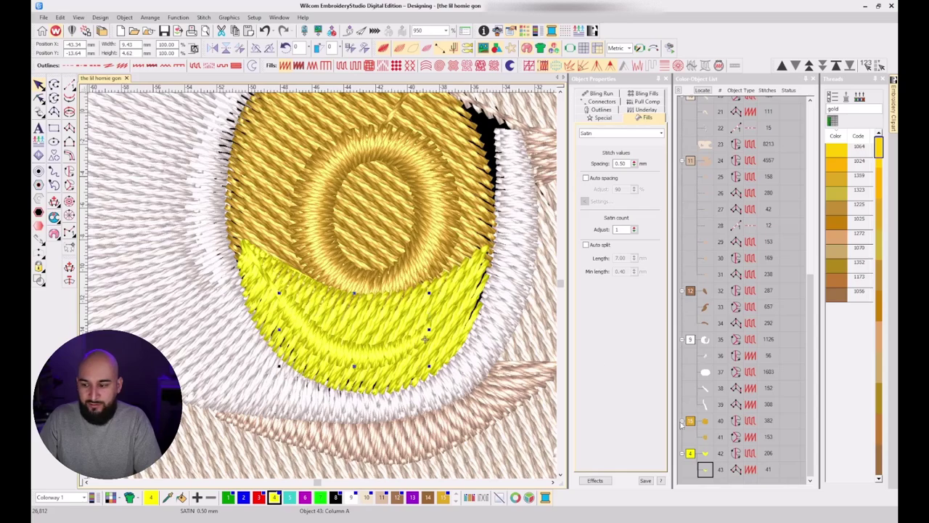
Move the bright lower iris fill and its crescent highlight ahead of the gold objects in the stitching order.
left_click_drag(705, 453, 709, 421)
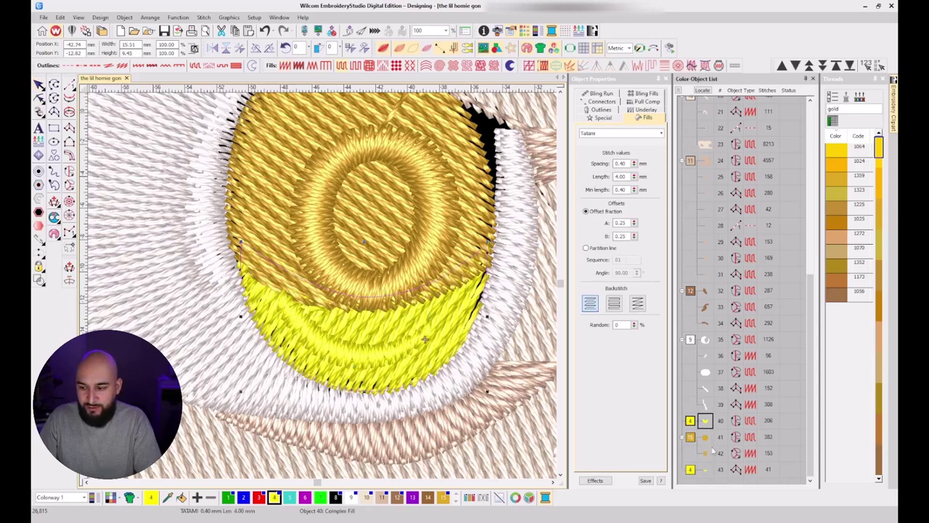
left_click(705, 470)
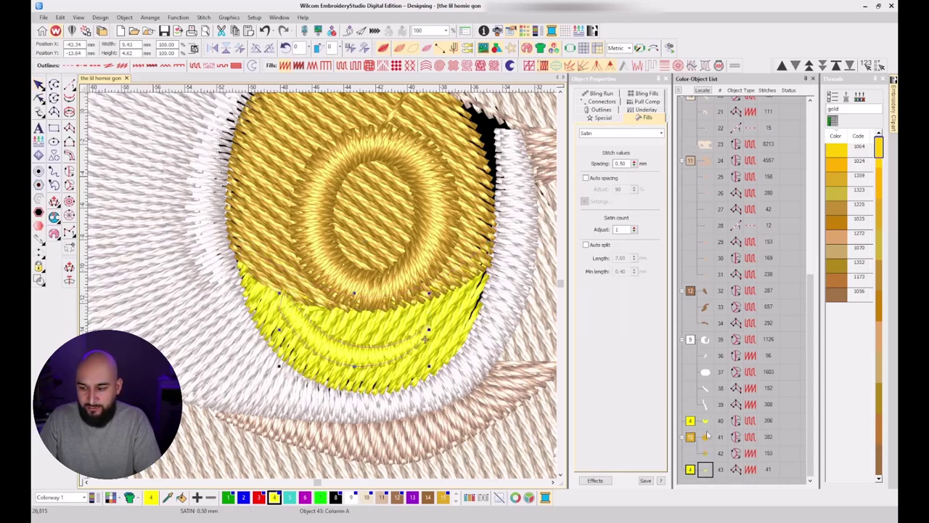
left_click_drag(707, 431, 707, 432)
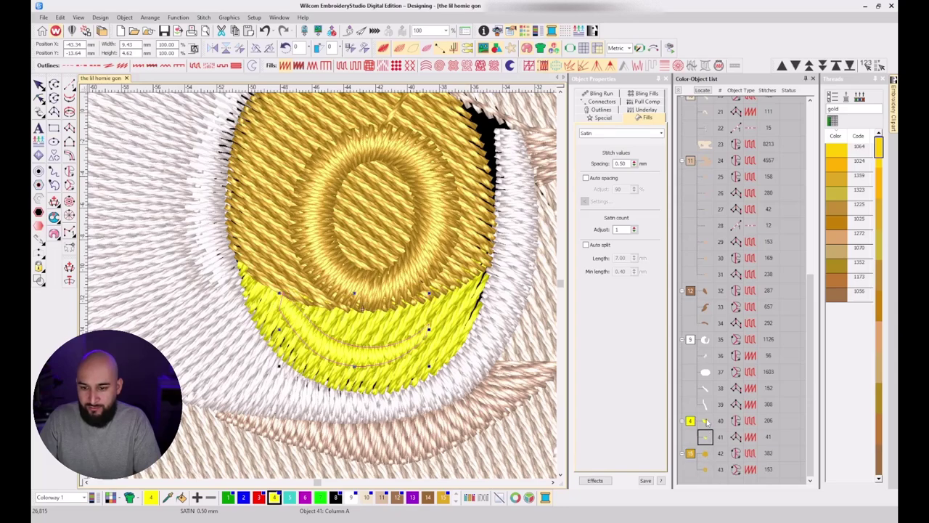
Turn on a Tatami first underlay for the bright lower iris fill.
left_click(705, 421)
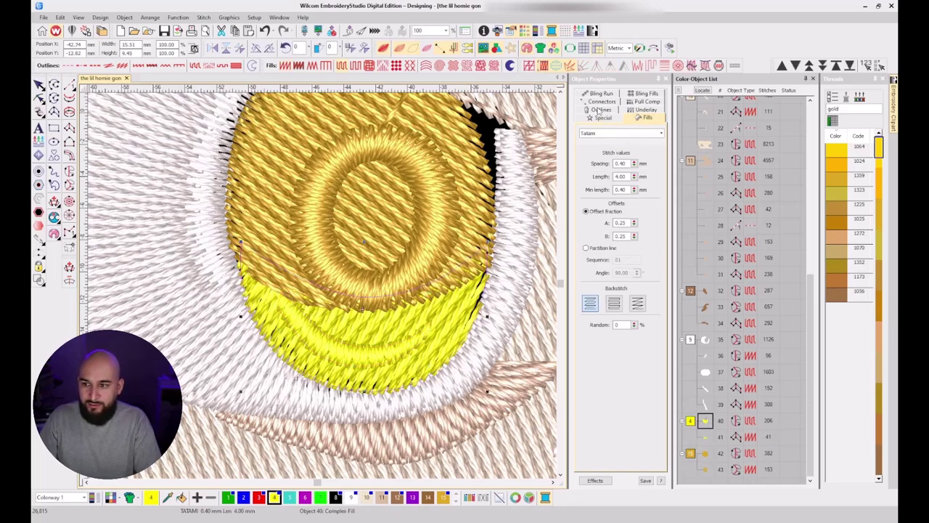
left_click(642, 117)
left_click(586, 136)
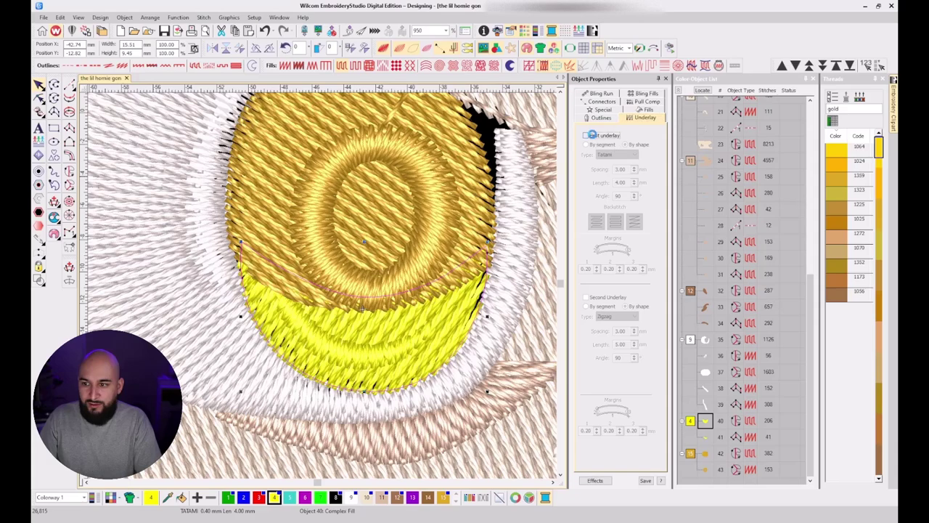
left_click(705, 436)
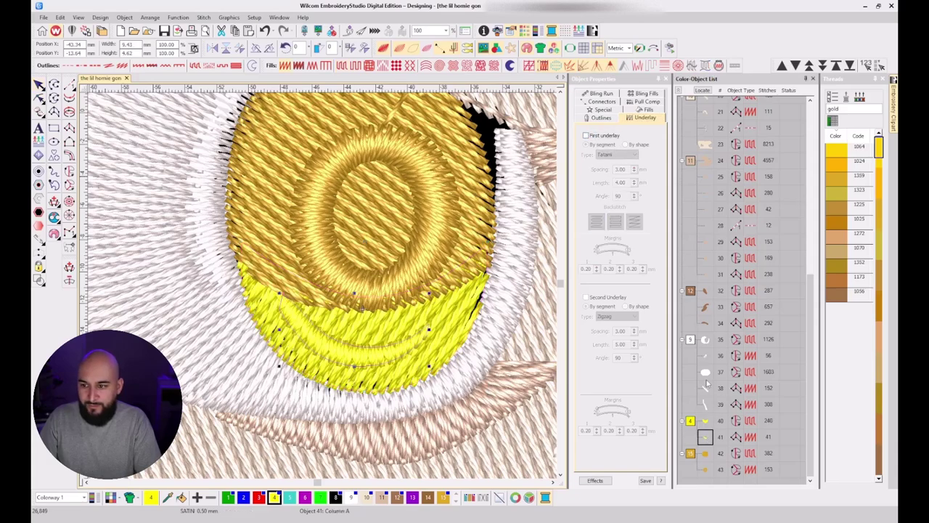
left_click(708, 421)
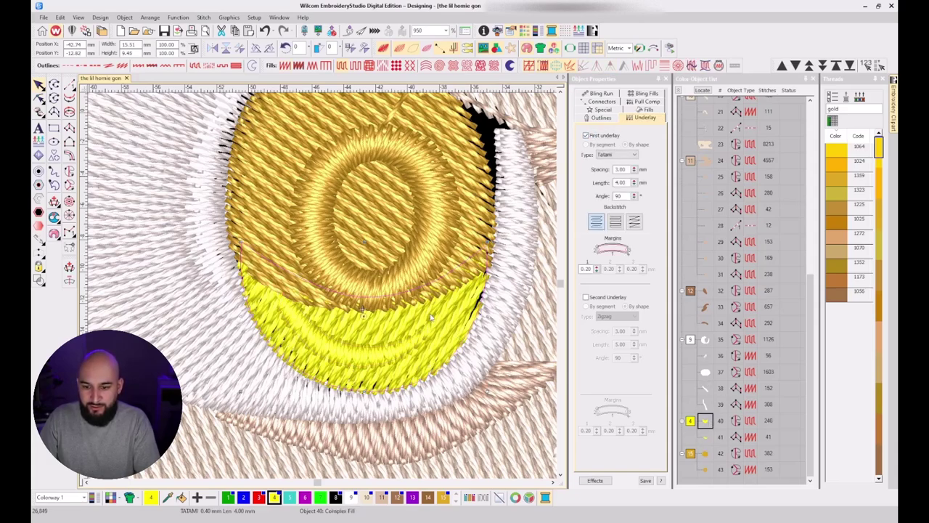
Move the bright iris fill's exit point to the crescent highlight's upper tip and review the connector settings.
key("Escape")
left_click(706, 421)
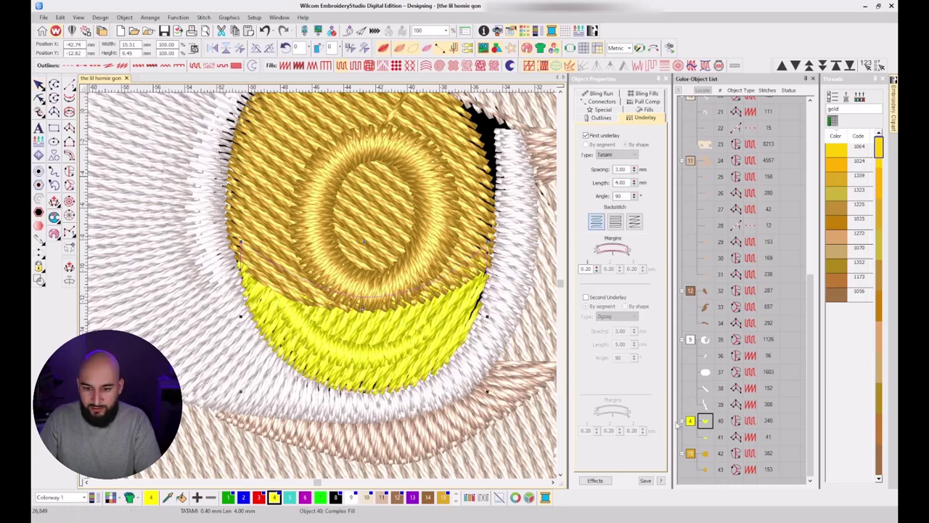
key("h")
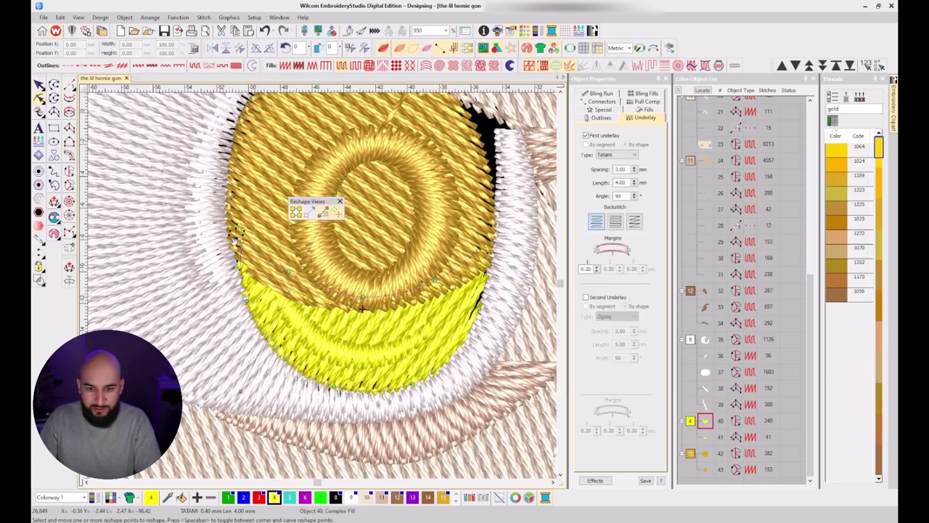
left_click(280, 296)
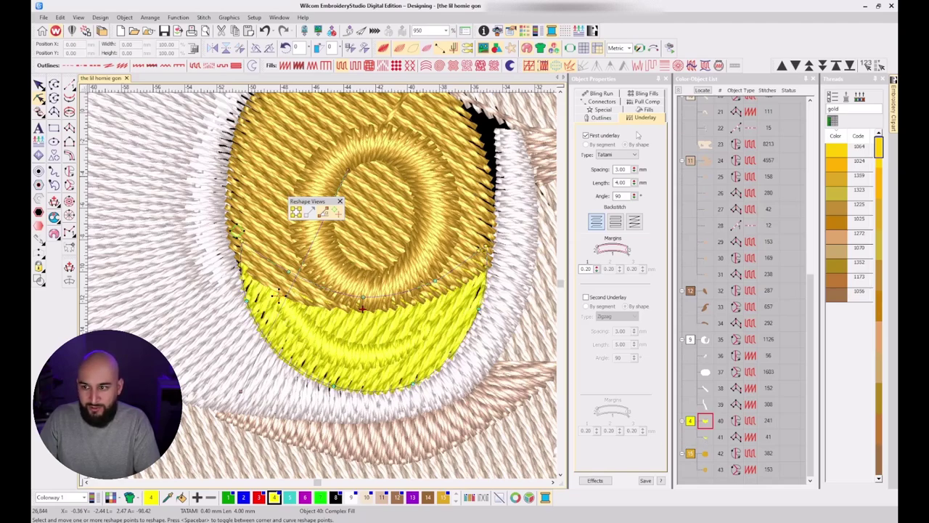
left_click(606, 102)
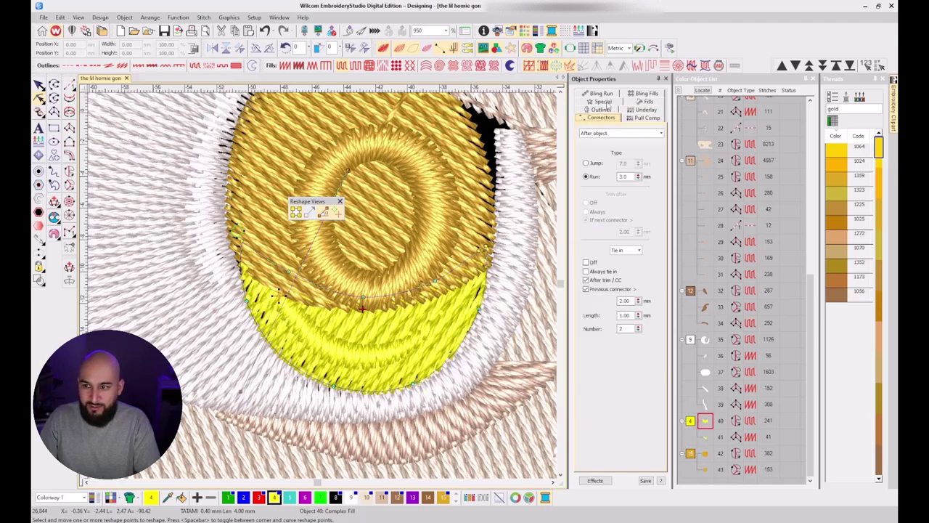
left_click(706, 436)
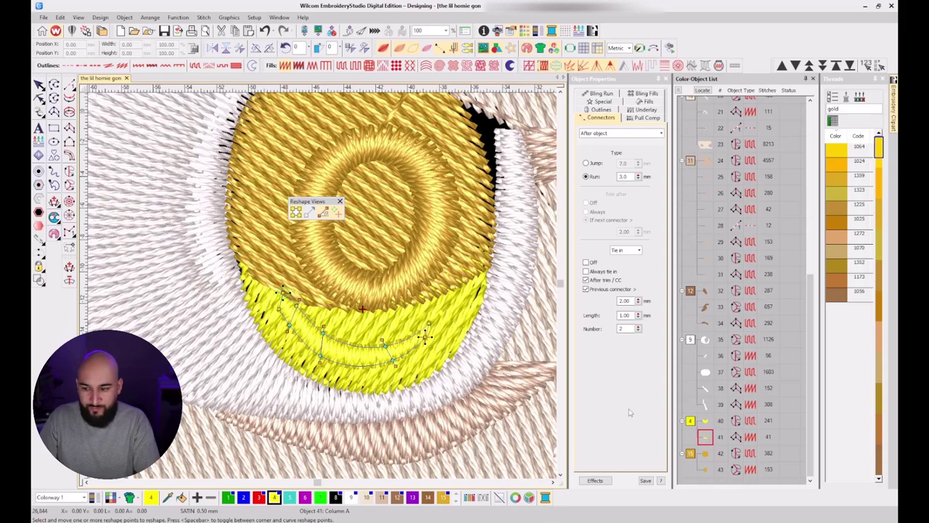
left_click(592, 164)
key("Escape")
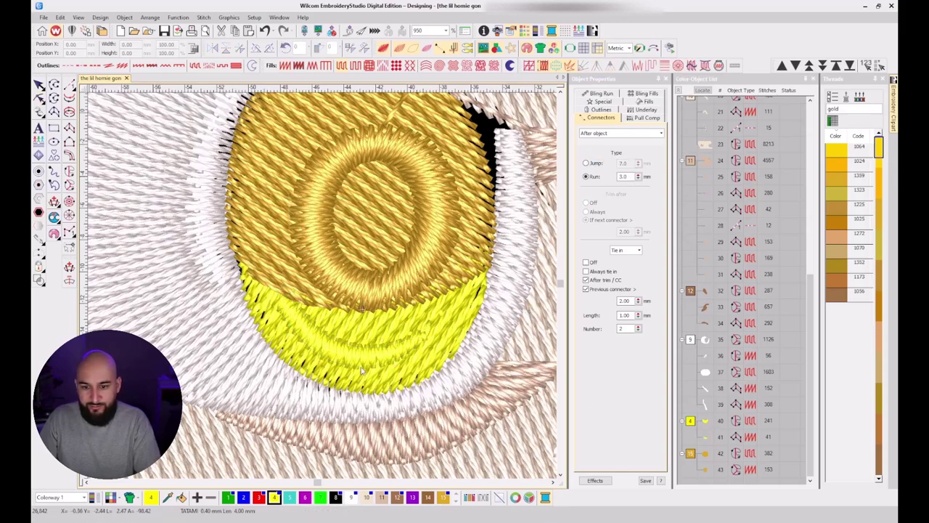
Place the gold iris fill's exit point and the pupil ring's entry point together at the top of the ring.
scroll(358, 247, "down", 2)
left_click(705, 460)
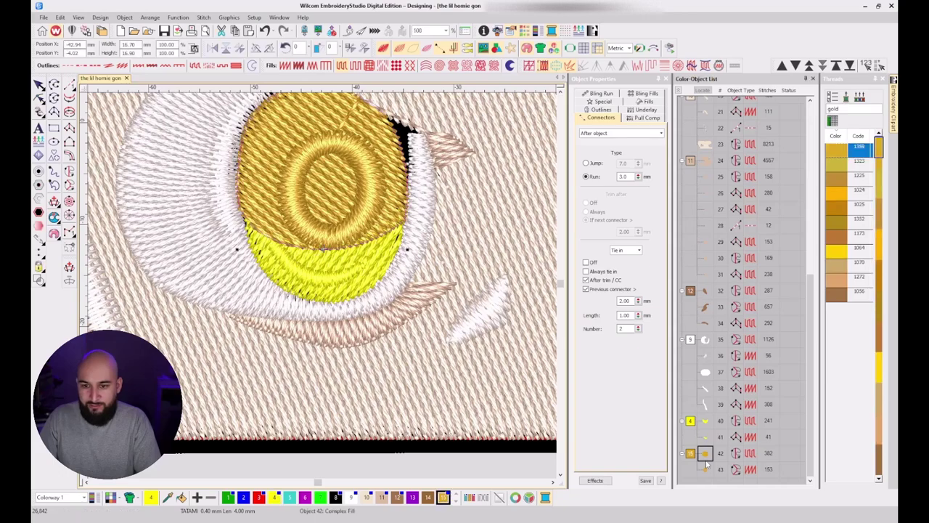
scroll(327, 218, "down", 1)
key("h")
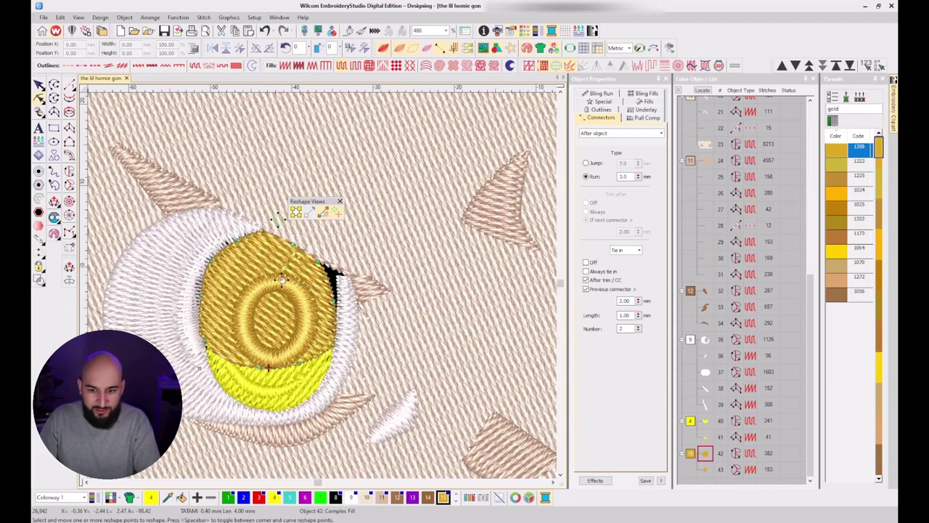
left_click(703, 470)
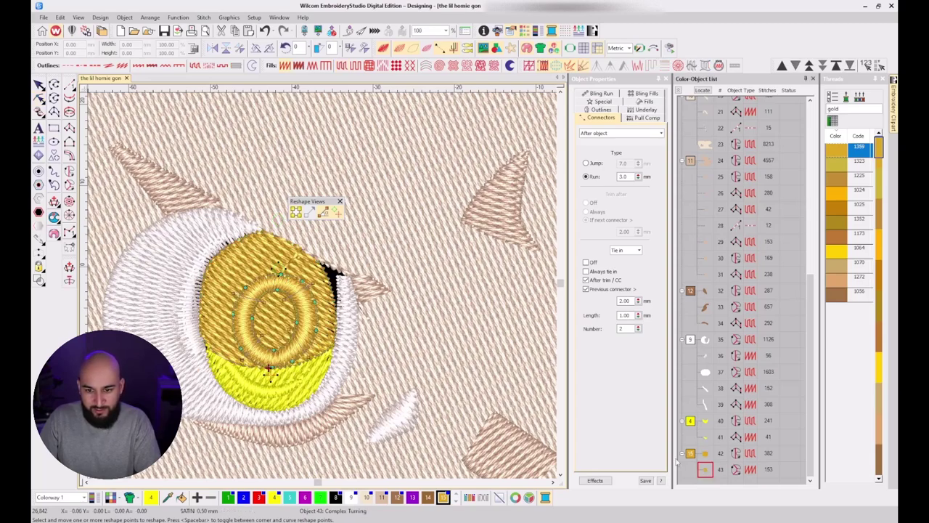
left_click_drag(280, 266, 280, 277)
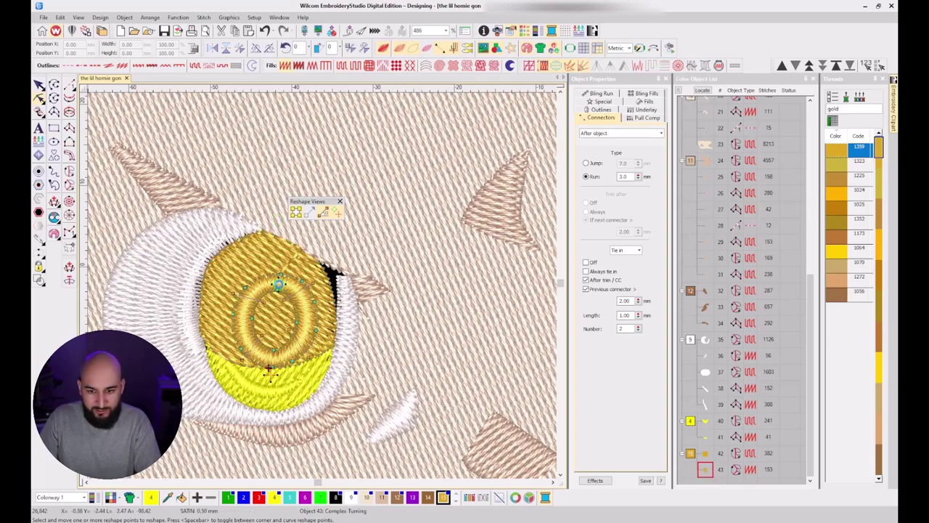
left_click(704, 453)
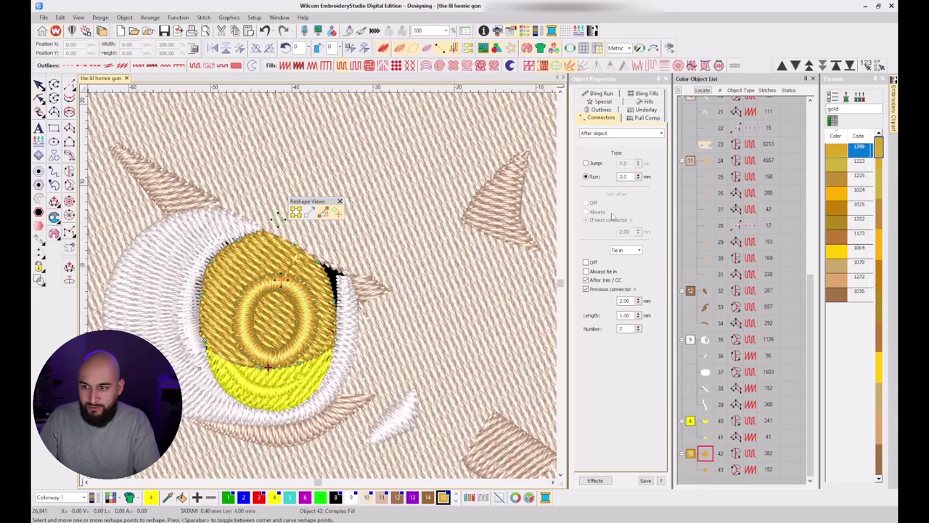
scroll(265, 282, "up", 2)
key("Escape")
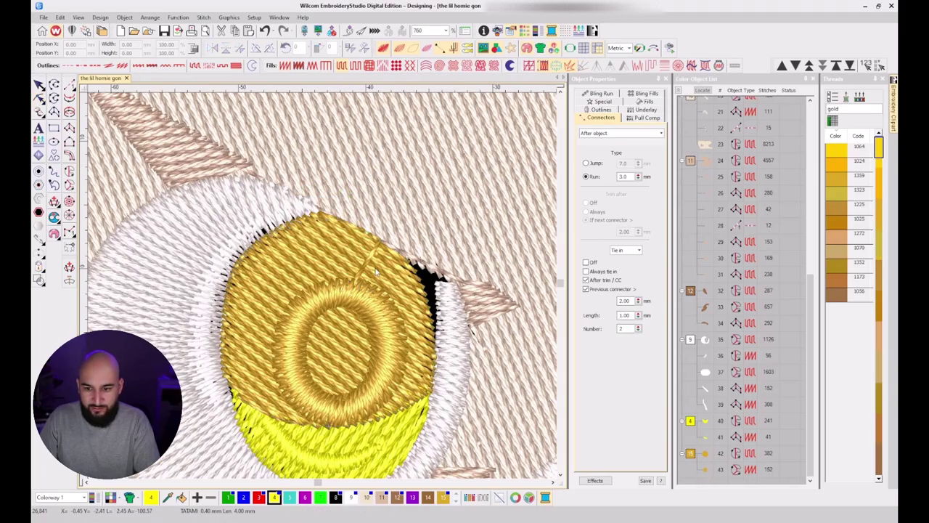
Place the gold iris fill's exit point and the pupil ring's entry point together at the bottom of the ring.
left_click(376, 271)
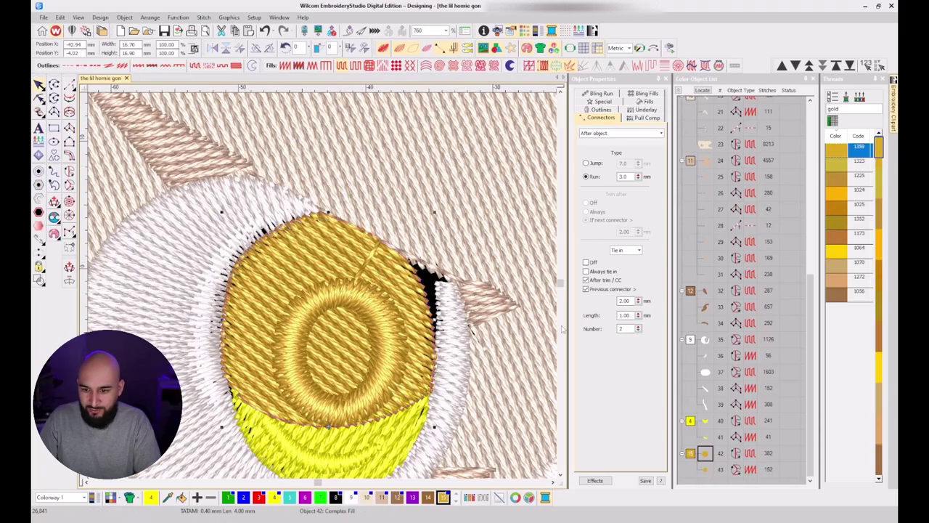
key("h")
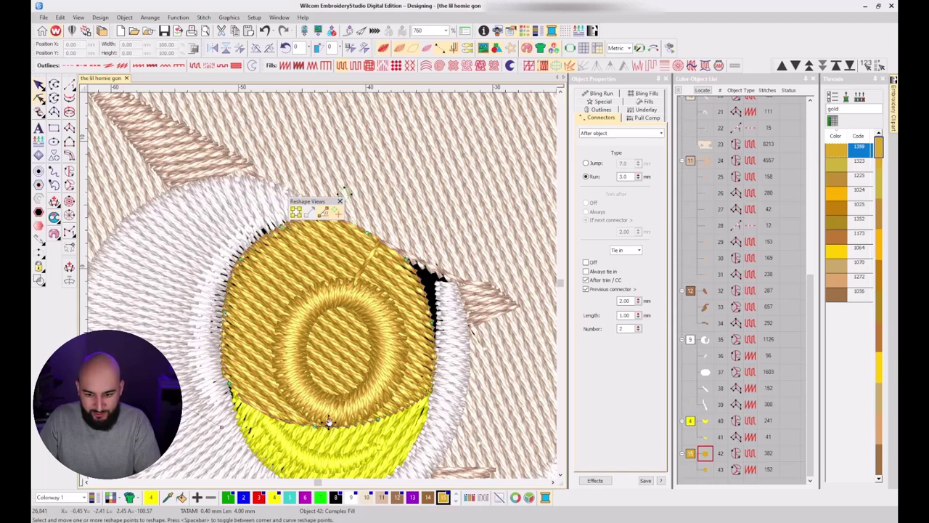
key("Return")
left_click(700, 470)
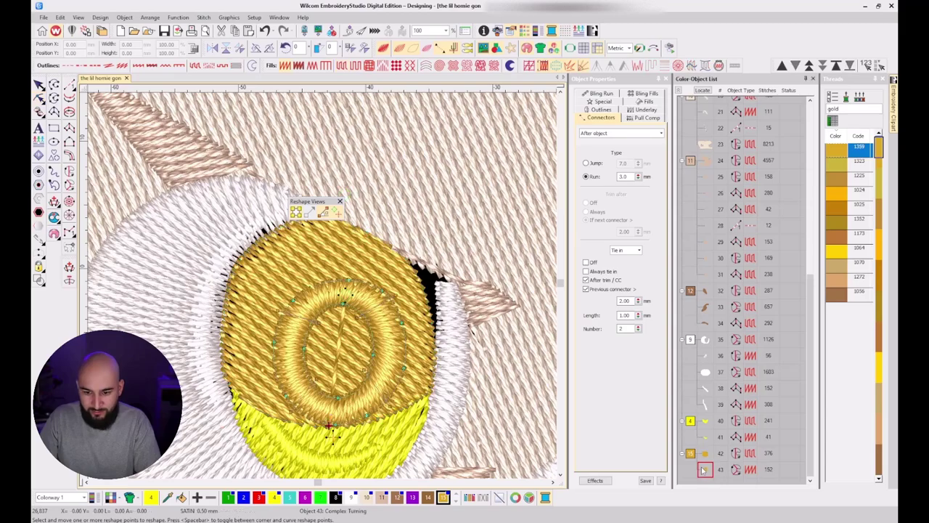
left_click_drag(338, 366, 330, 417)
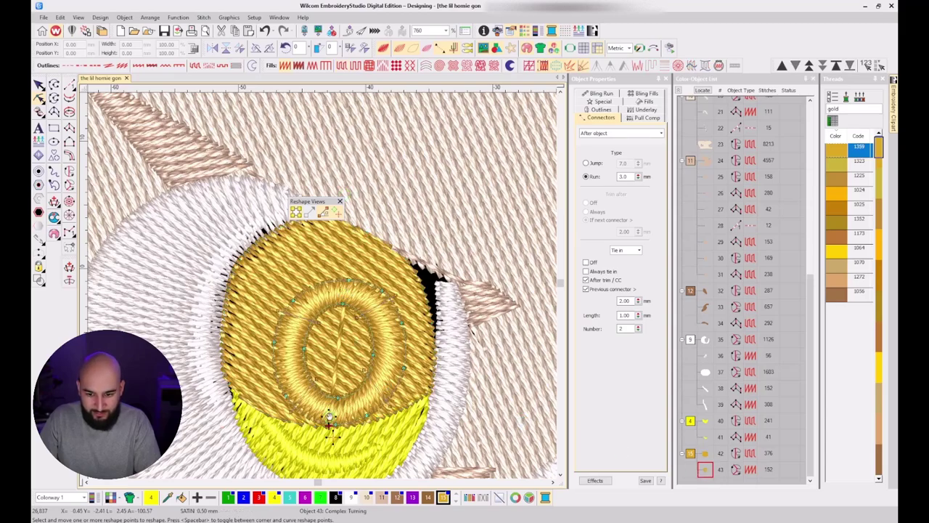
key("Return")
key("Escape")
scroll(331, 288, "down", 2)
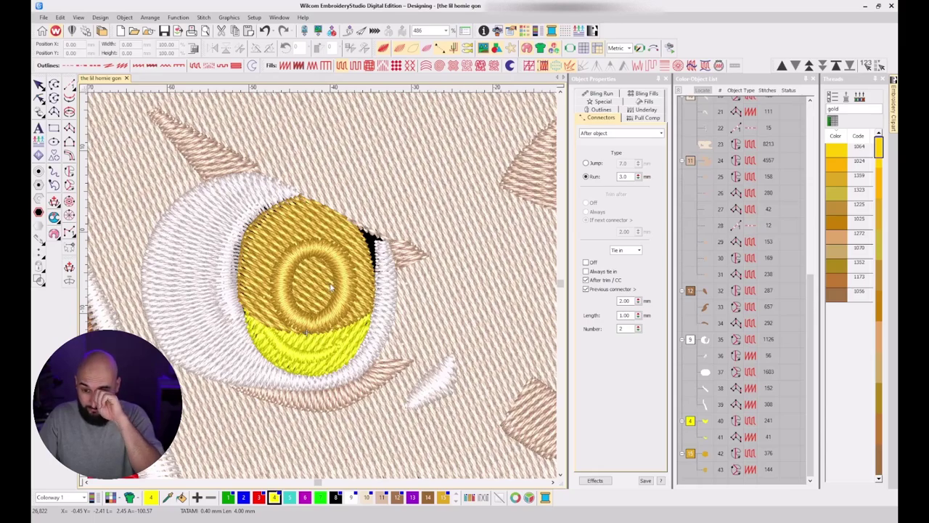
Compare the left-hand eye's finished iris stitching with the outlines and the original artwork.
key("s")
key("s")
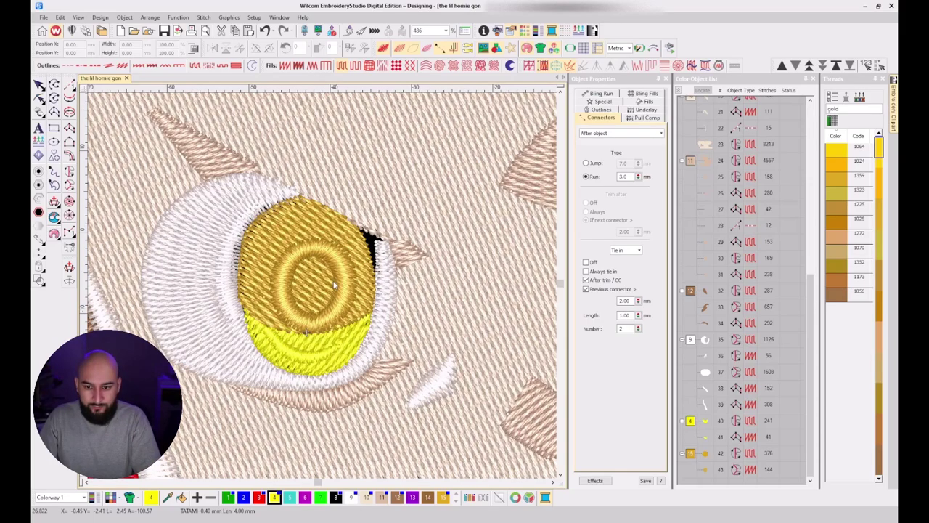
key("s")
key("s")
scroll(324, 289, "down", 2)
key("d")
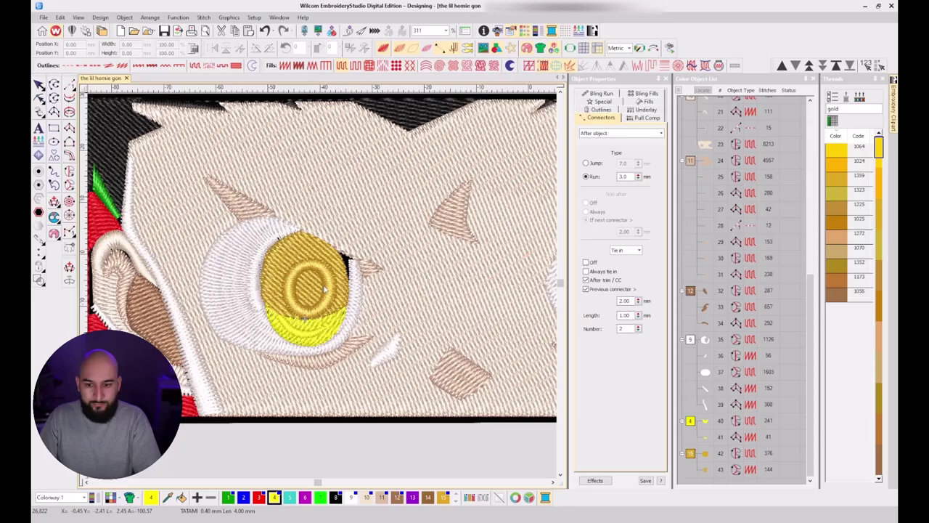
key("s")
key("s")
key("s")
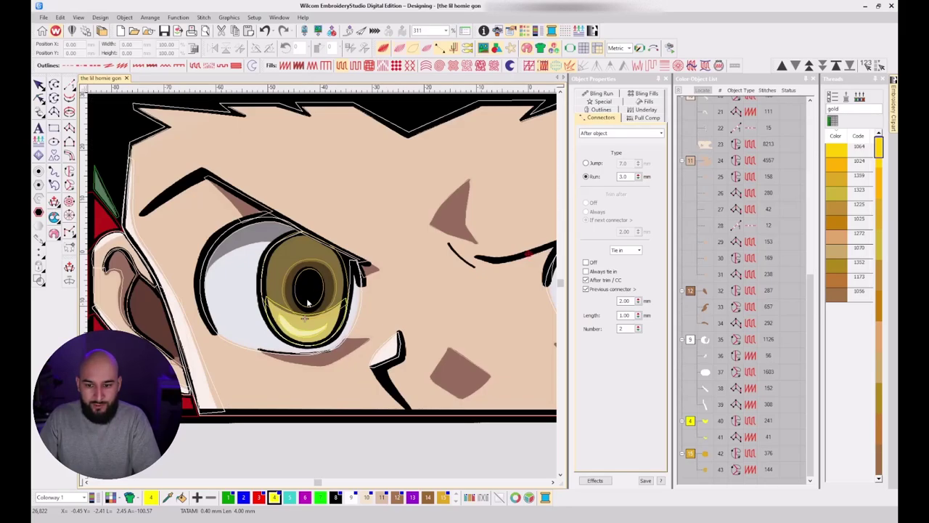
Review the left-hand eye's stitching against the artwork, up close and across the whole face.
key("s")
key("s")
key("s")
key("s")
key("s")
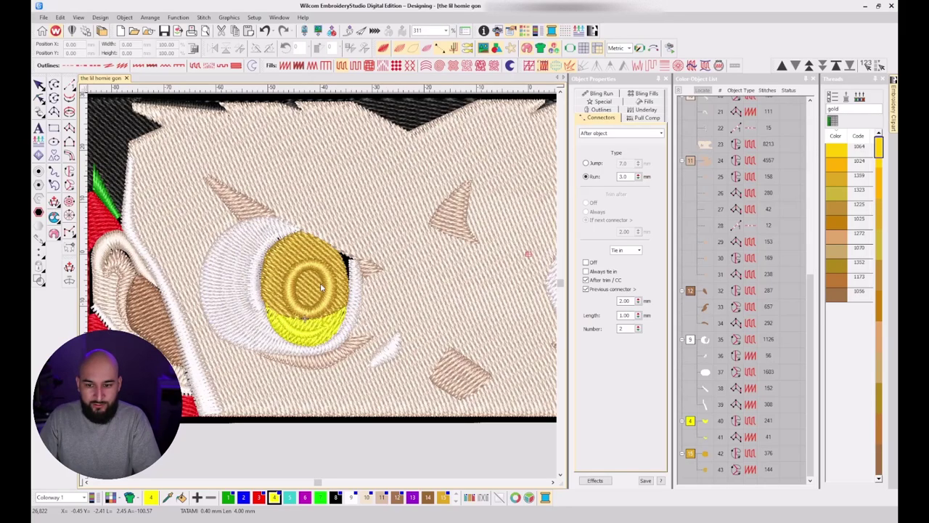
key("s")
key("s")
scroll(322, 287, "down", 2)
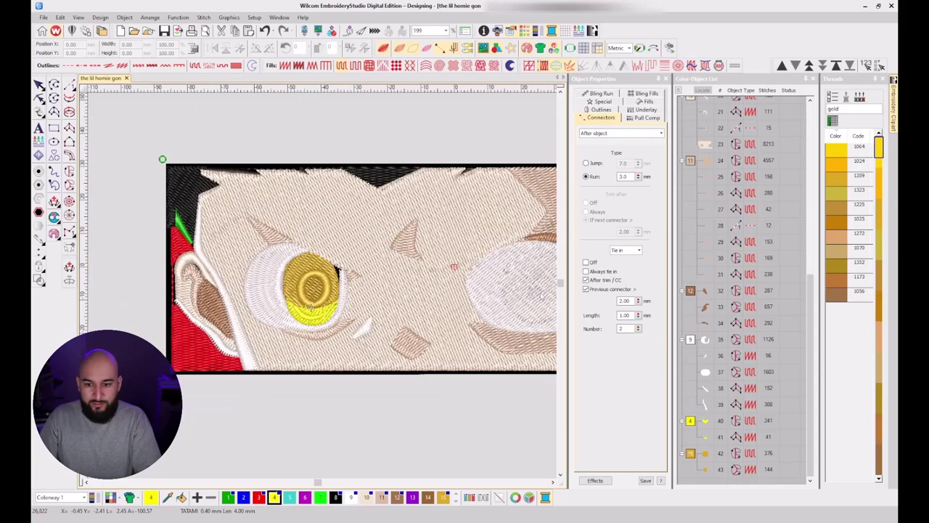
scroll(539, 290, "down", 2)
key("s")
Trace the right-hand eye's dark upper iris as a Complex Fill about 20 × 17 mm, overlapping the black ring and following the curved lower edge.
scroll(310, 289, "up", 5)
scroll(332, 266, "up", 1)
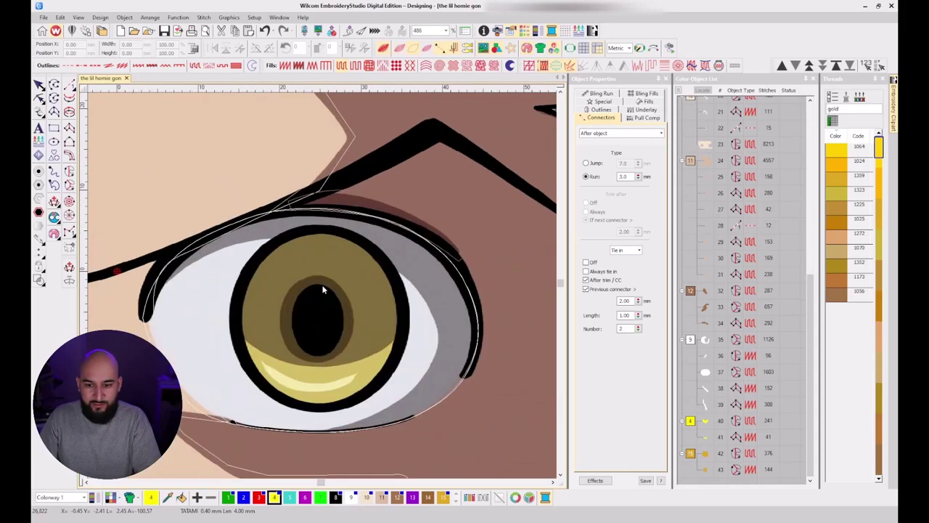
left_click(69, 171)
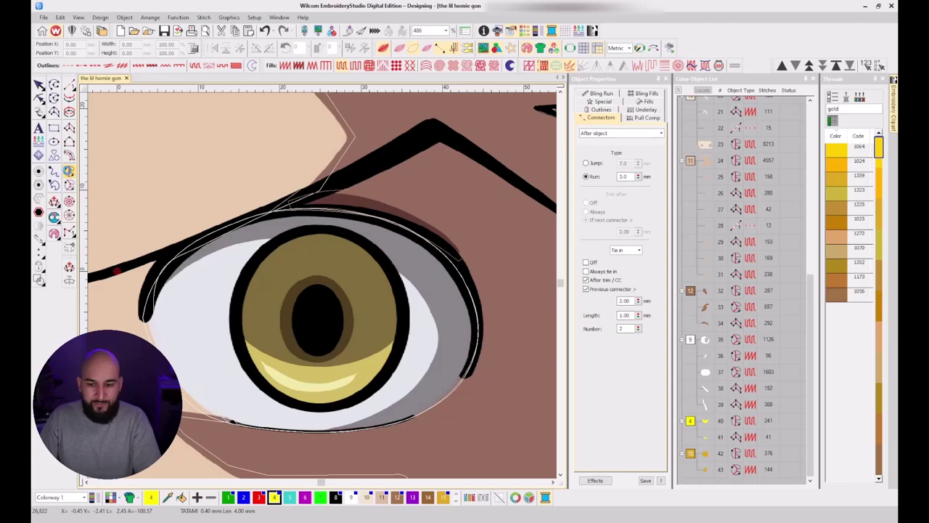
scroll(324, 290, "up", 1)
left_click(248, 284)
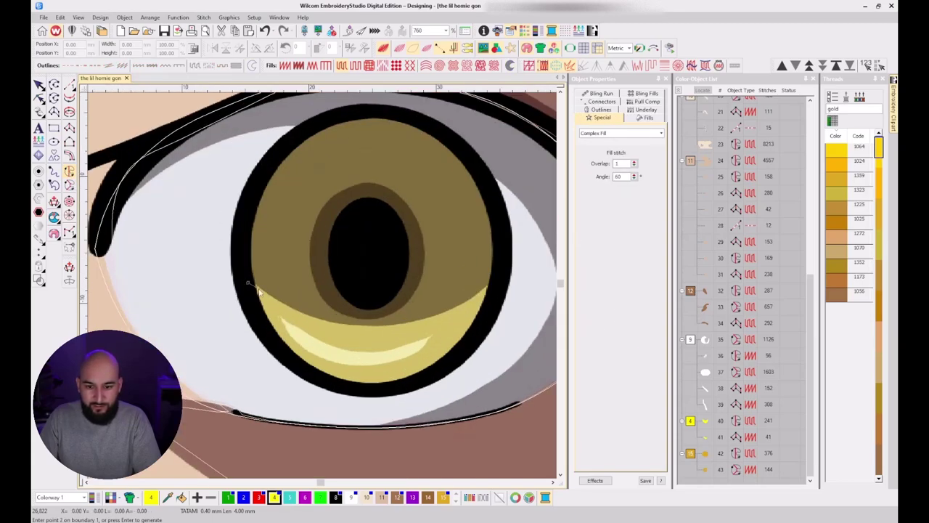
left_click(300, 317)
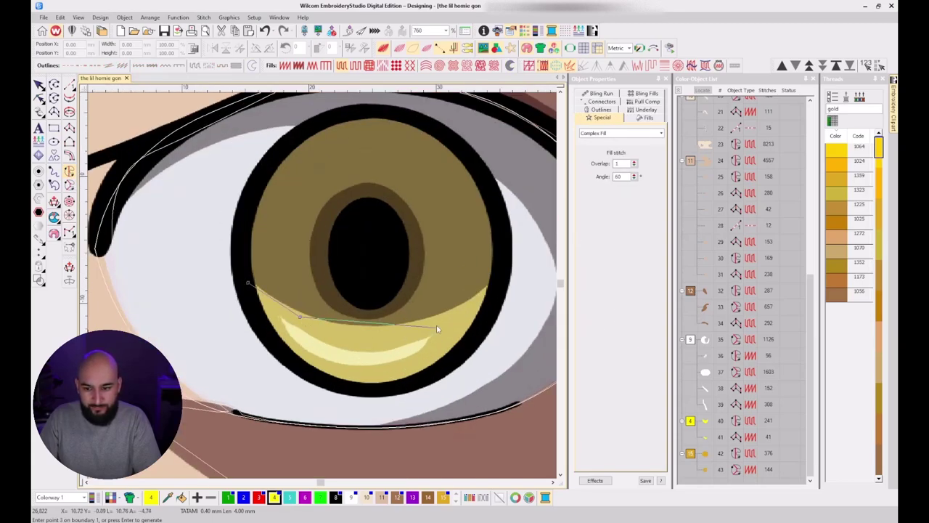
left_click(436, 321)
left_click(497, 284)
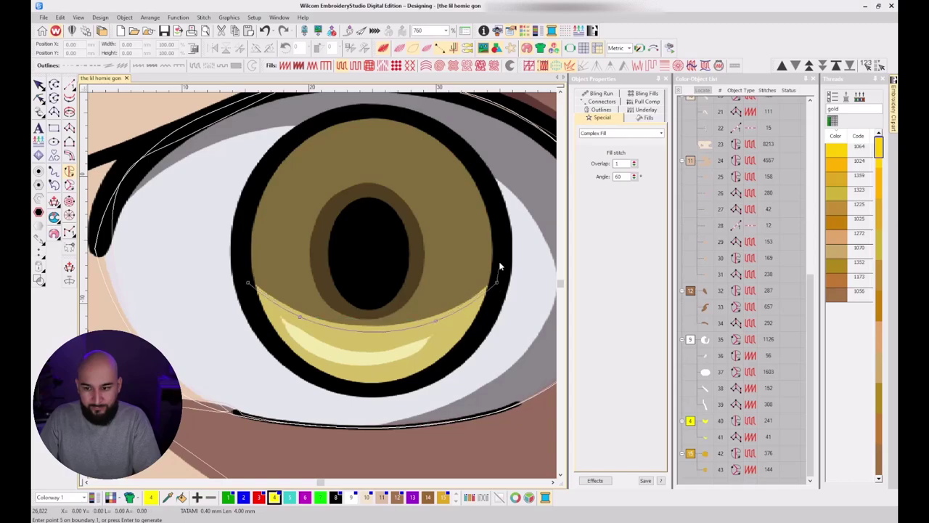
left_click(500, 260)
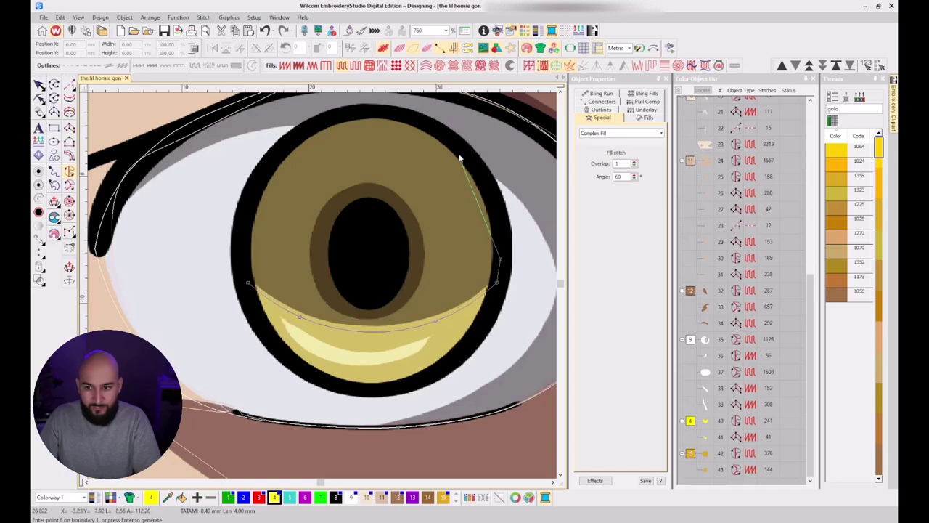
left_click(457, 147)
left_click(350, 199)
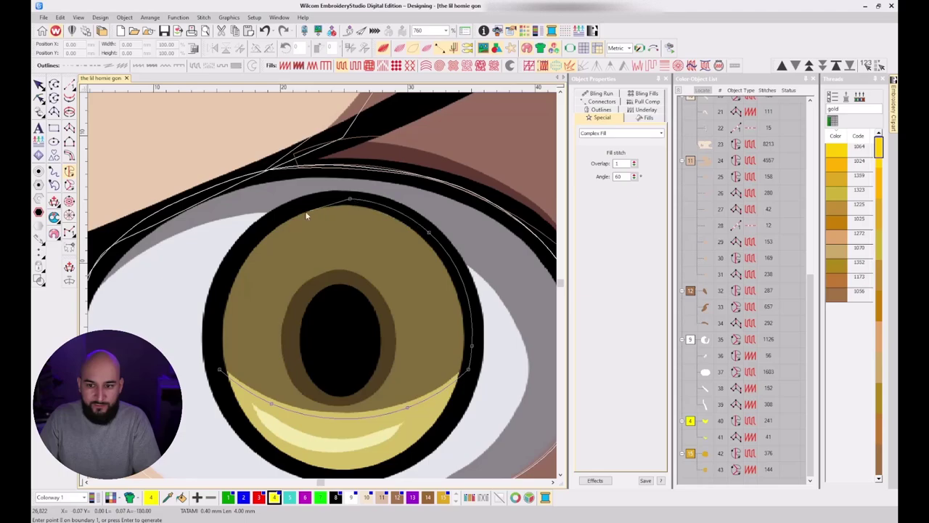
left_click(247, 243)
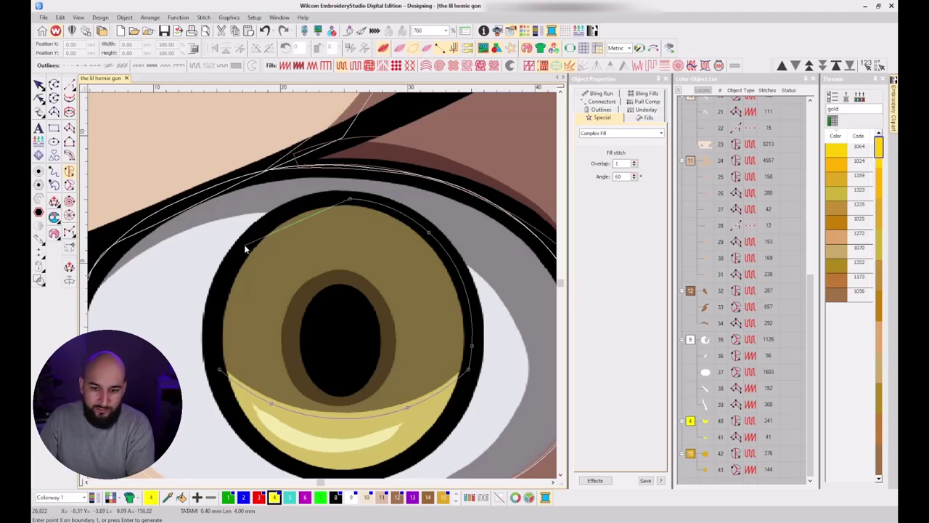
left_click(238, 251)
left_click(215, 335)
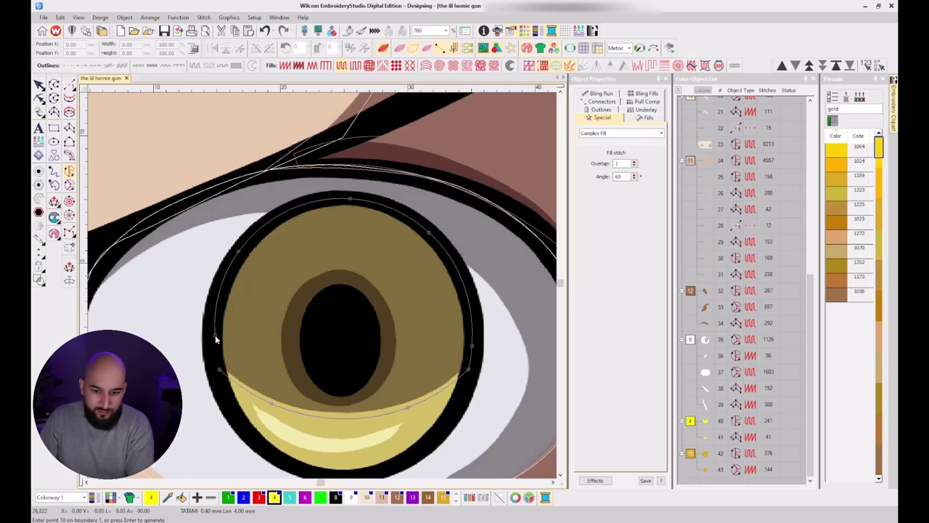
Generate the upper iris fill with a diagonal stitch angle of about 42° and recolor it with gold colour 15.
key("Return")
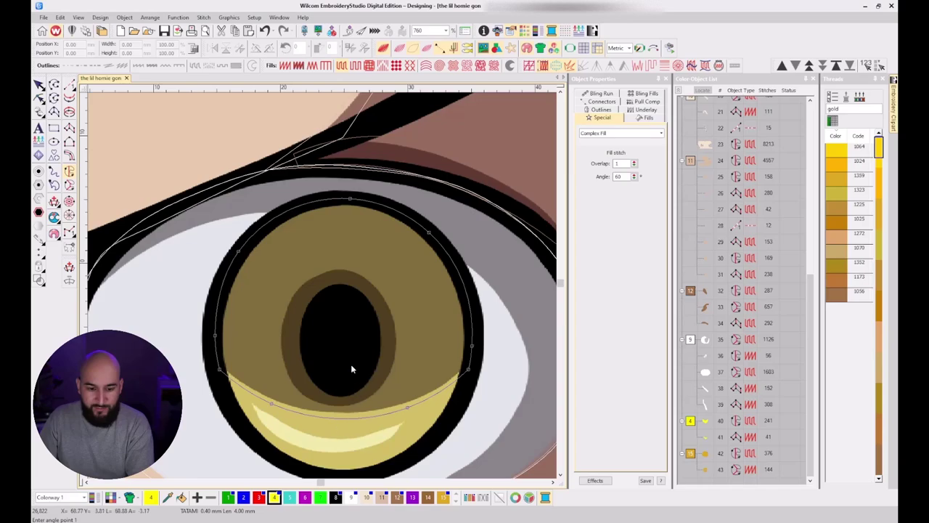
left_click(276, 407)
left_click(482, 201)
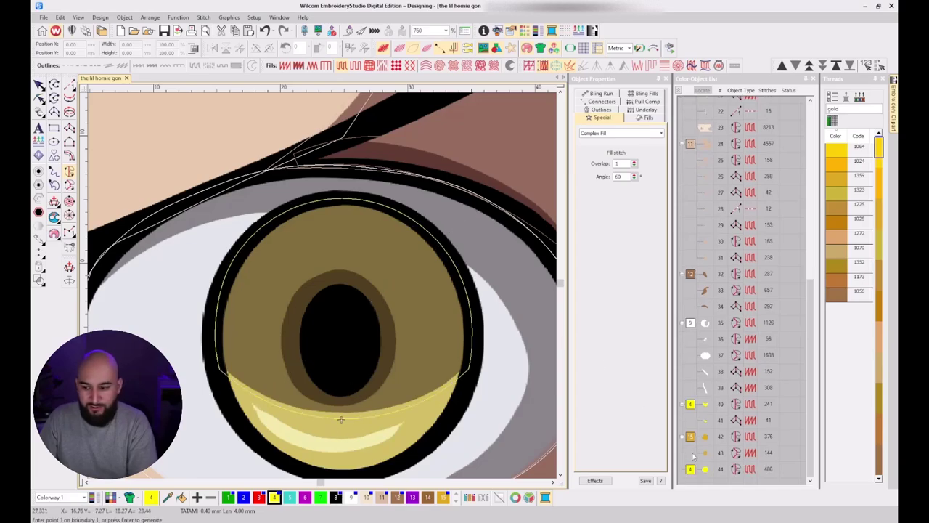
key("Escape")
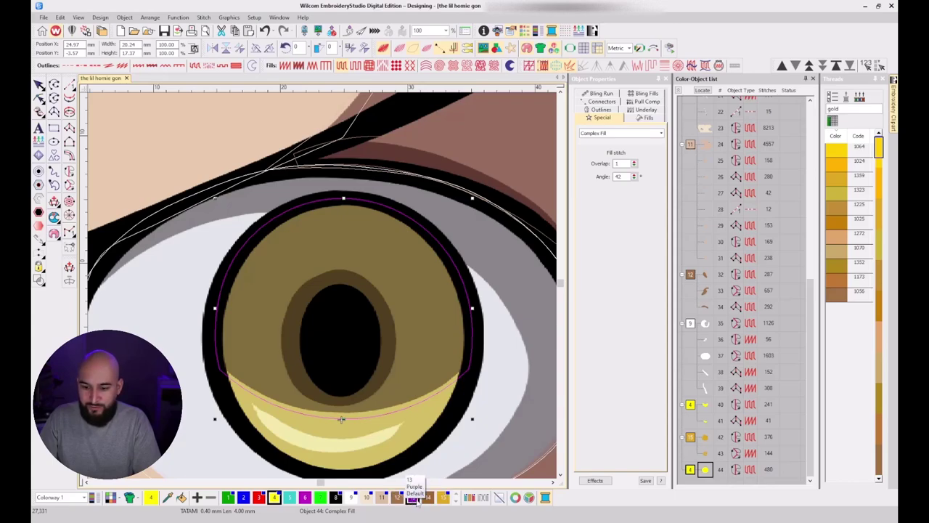
left_click(442, 496)
key("t")
key("t")
key("t")
key("t")
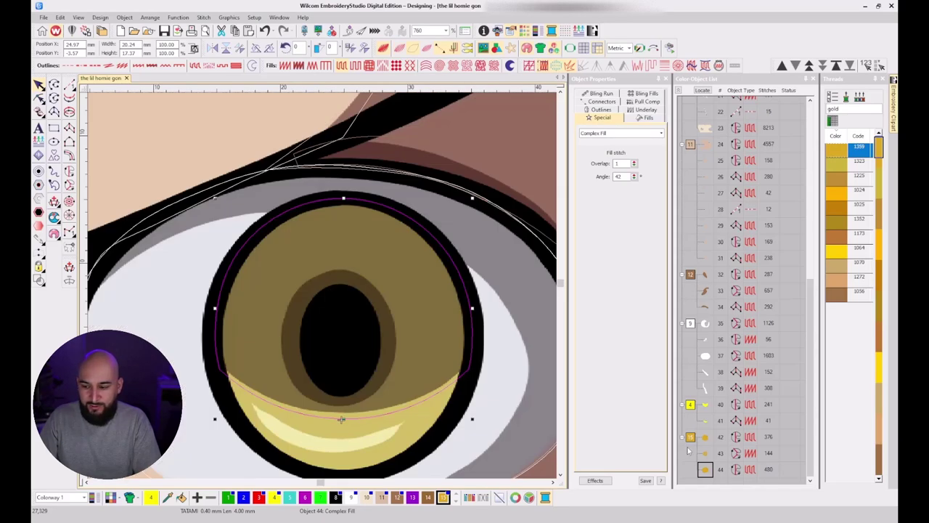
Set the left-hand eye's pupil ring to a Jump connector after the object.
left_click(704, 452)
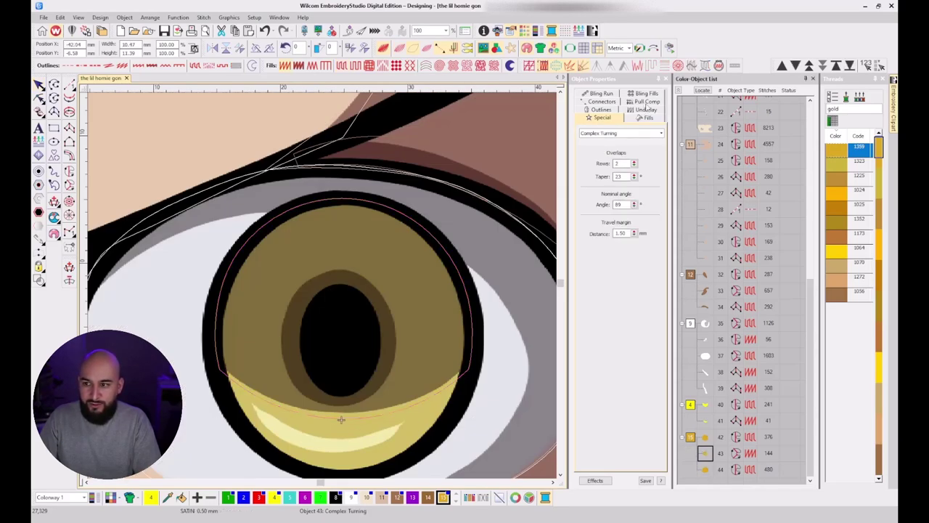
left_click(602, 101)
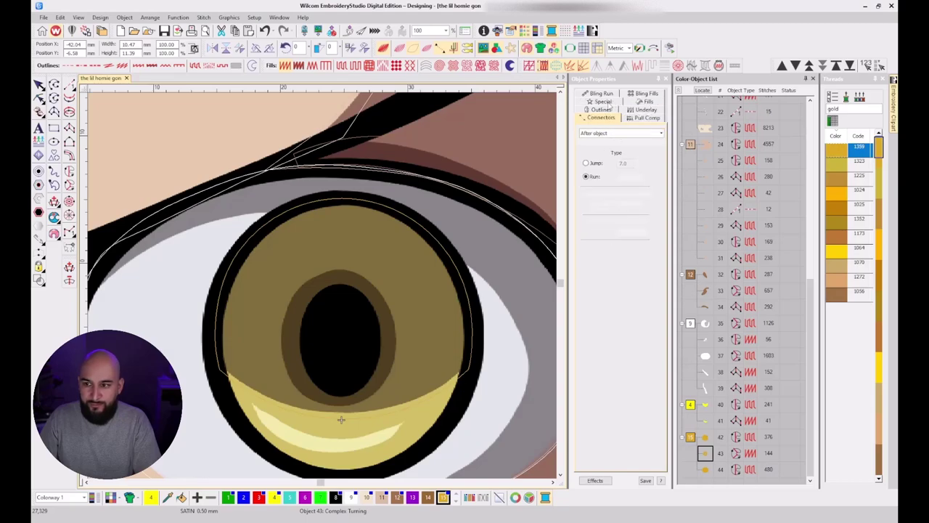
left_click(587, 162)
key("d")
key("d")
key("d")
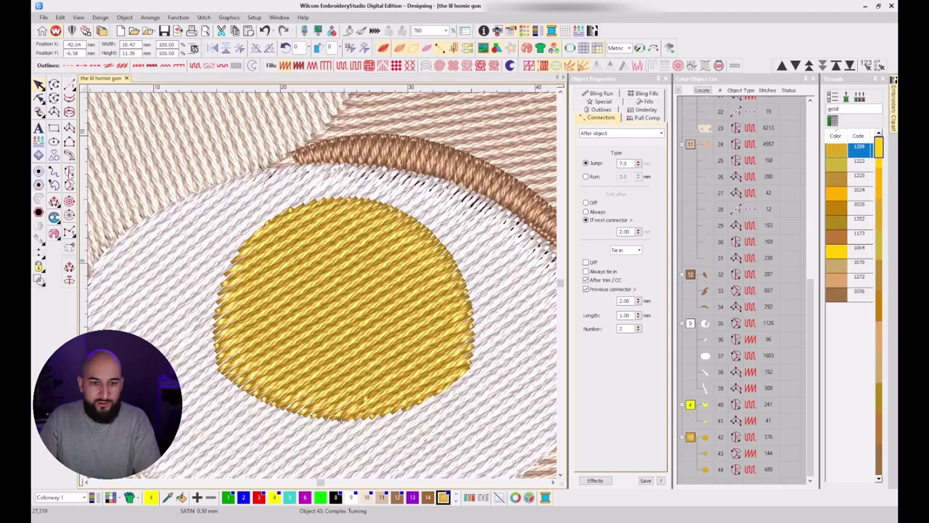
Trace the outer boundary of the right-hand eye's pupil ring as a Complex Turning oval about 9.7 × 11.6 mm.
left_click(70, 185)
key("t")
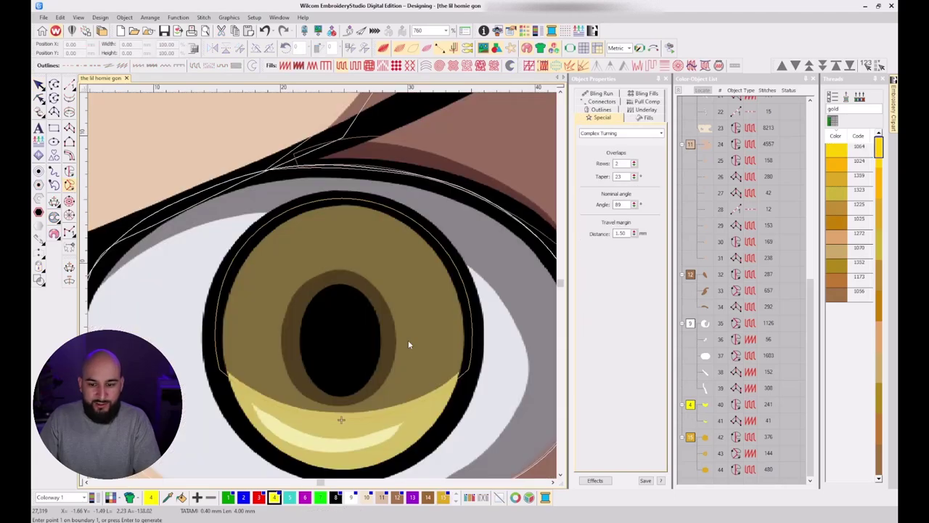
left_click(339, 263)
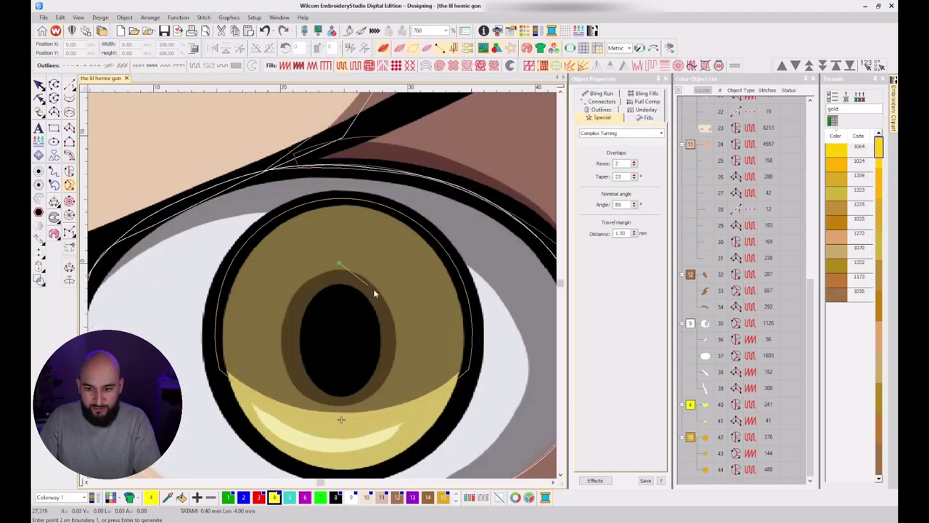
left_click(397, 360)
left_click(351, 408)
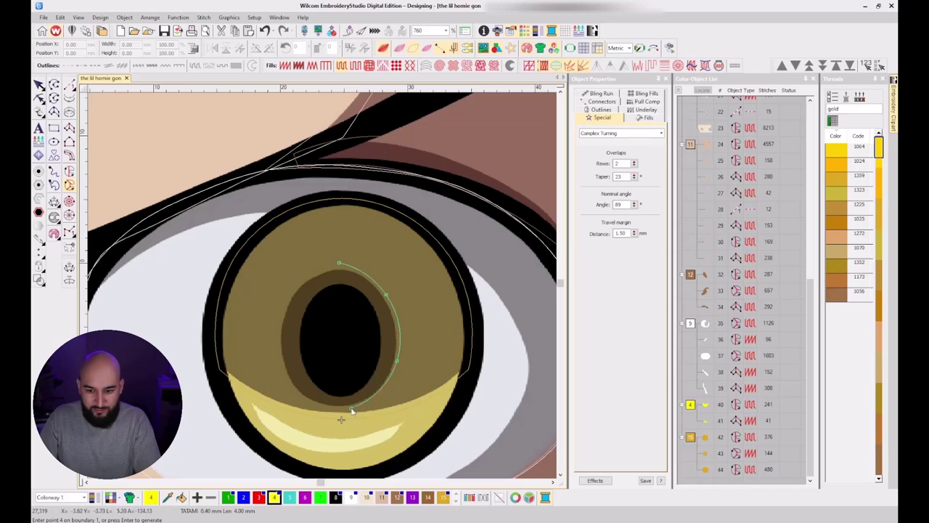
left_click(288, 390)
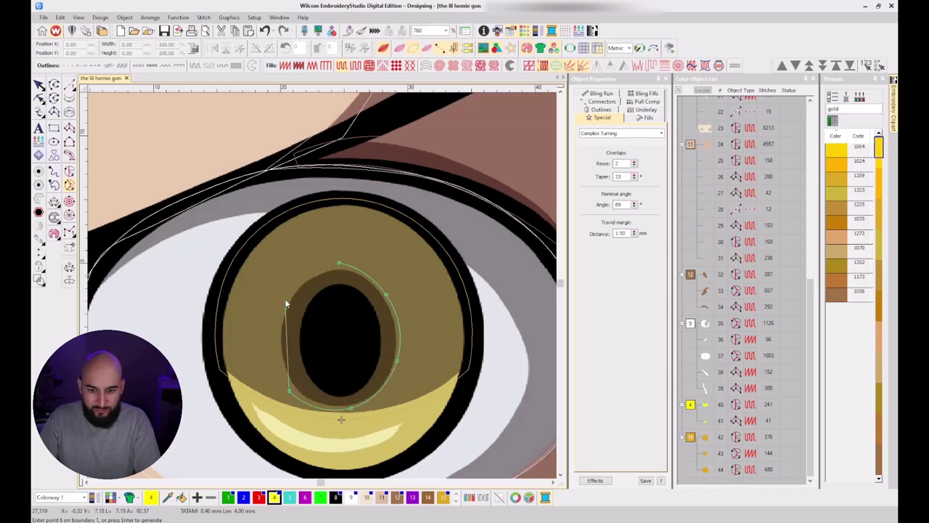
left_click(279, 343)
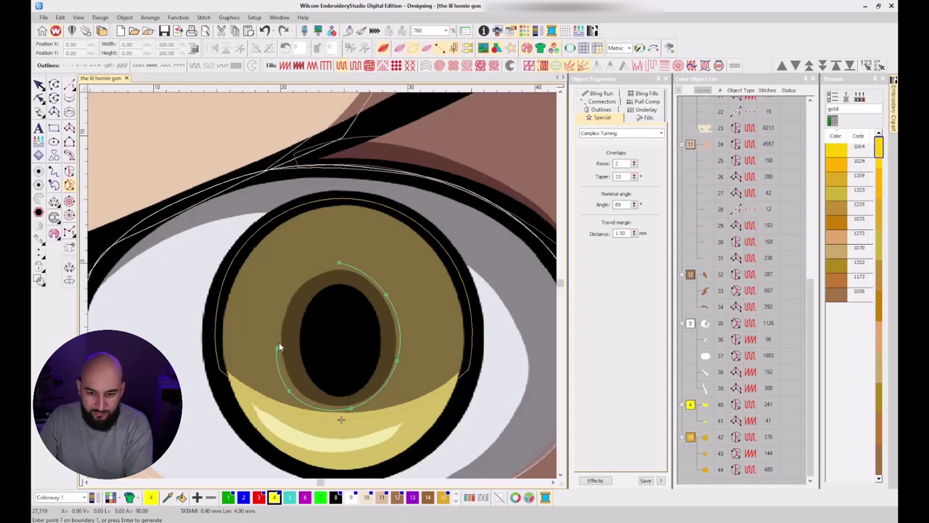
left_click(308, 273)
key("Return")
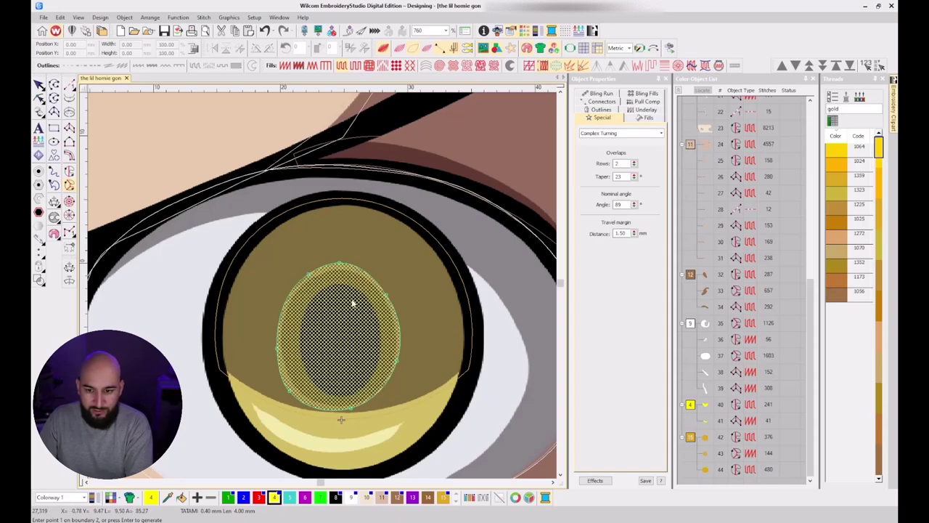
Cut the ring's inner boundary along the edge of the black pupil and finish the boundaries.
left_click(340, 287)
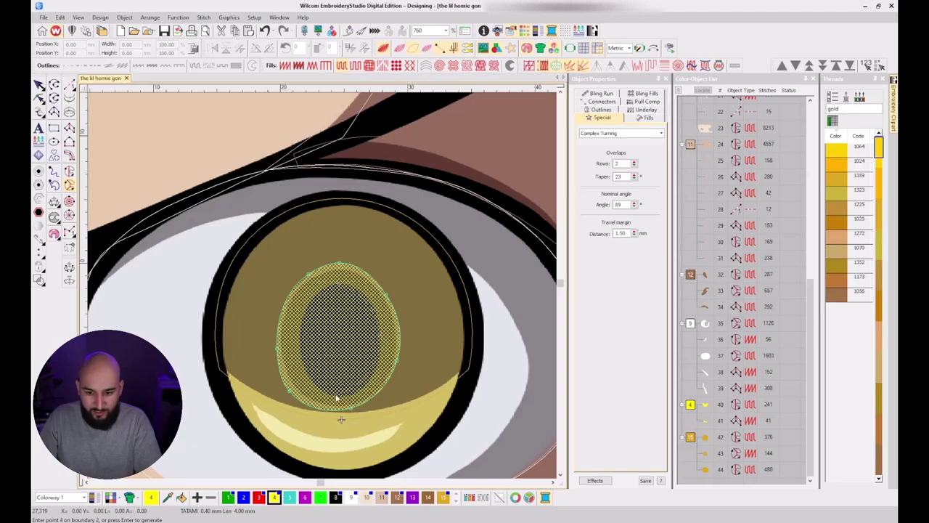
left_click(304, 338)
key("Return")
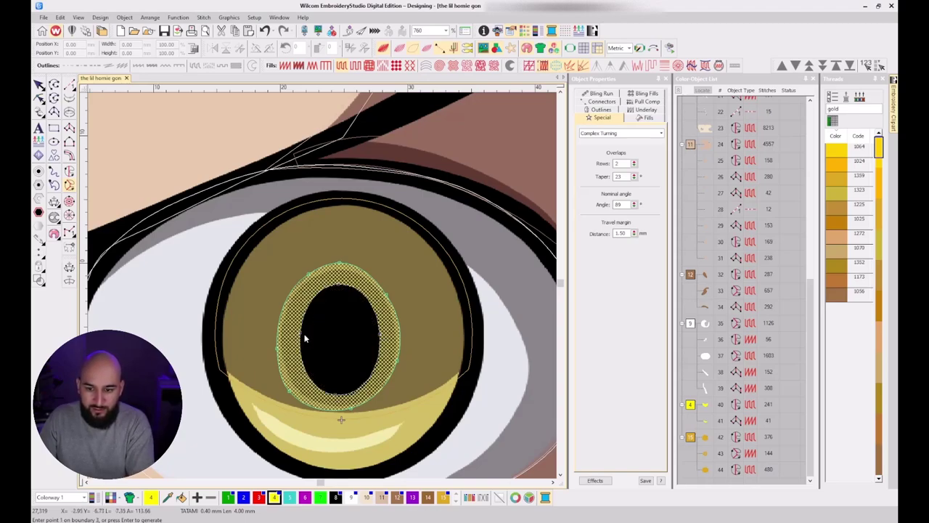
key("Return")
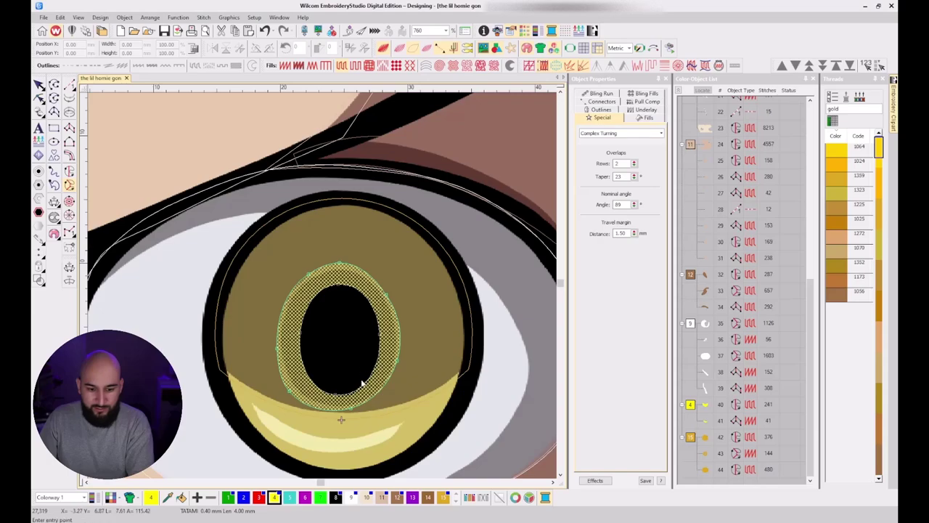
Add four stitch angle lines radiating across the right-hand pupil ring and generate its stitches.
left_click(317, 363)
left_click(268, 387)
left_click(360, 367)
left_click(400, 404)
left_click(332, 306)
left_click(275, 245)
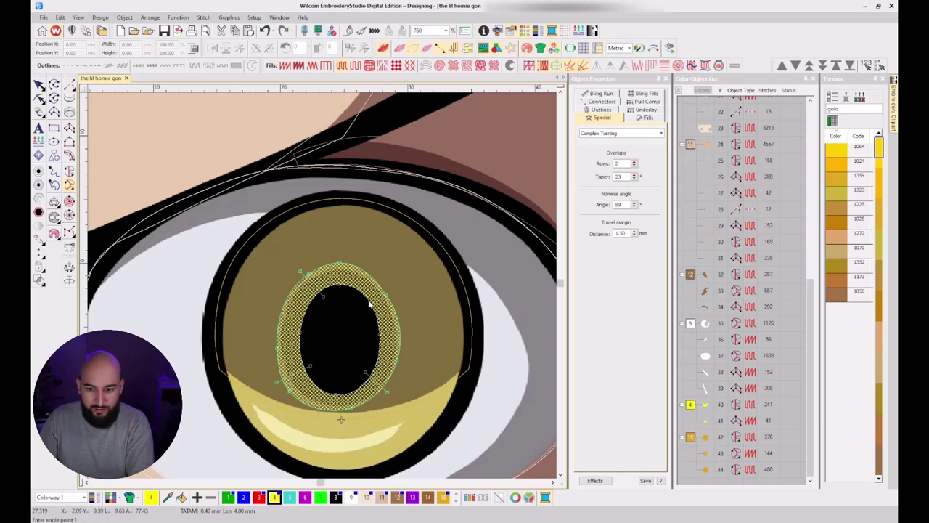
left_click(371, 305)
left_click(401, 261)
key("Return")
Recolor the right-hand eye's new pupil ring with gold colour 15 and compare it with the artwork.
key("t")
key("t")
key("t")
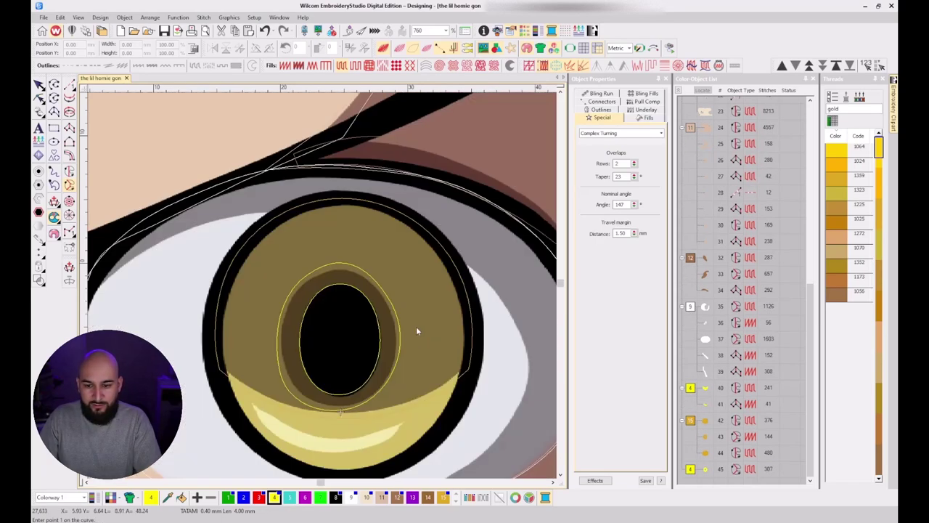
key("Escape")
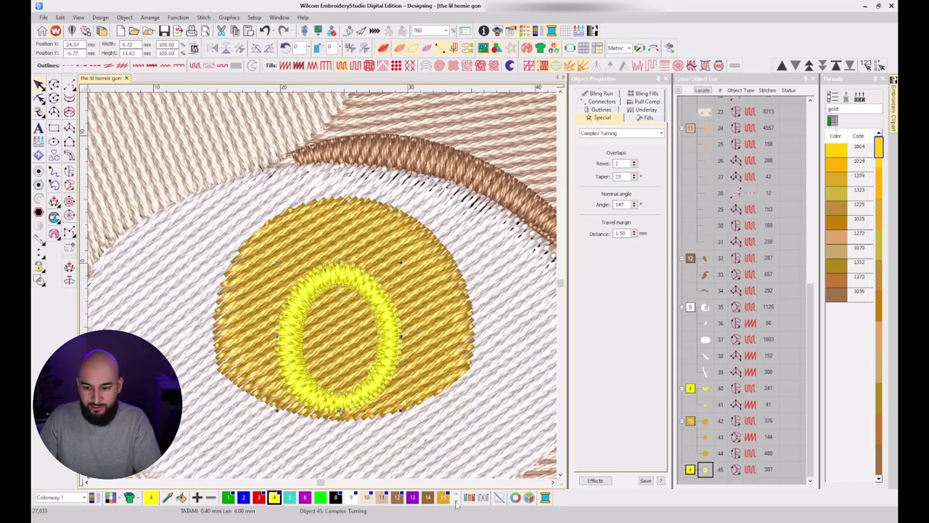
left_click(443, 496)
key("d")
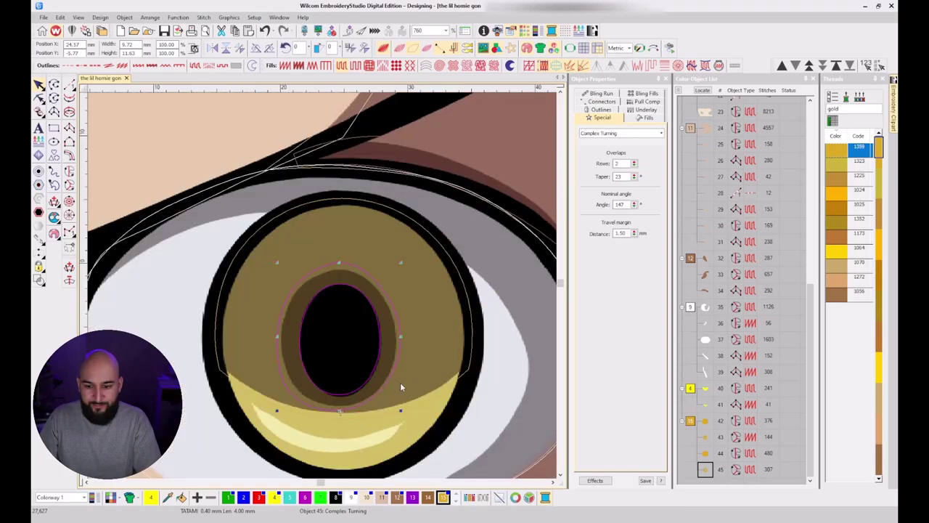
key("Escape")
left_click(691, 422)
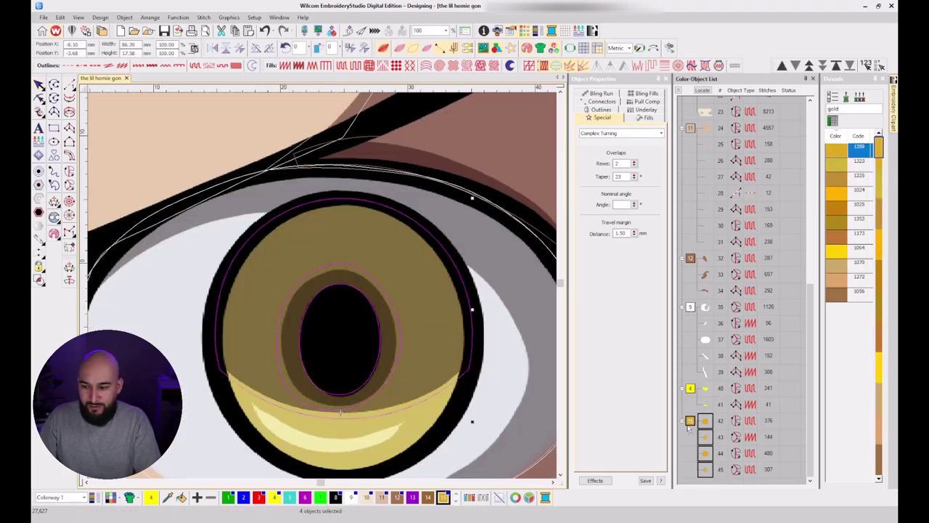
key("Escape")
key("d")
key("d")
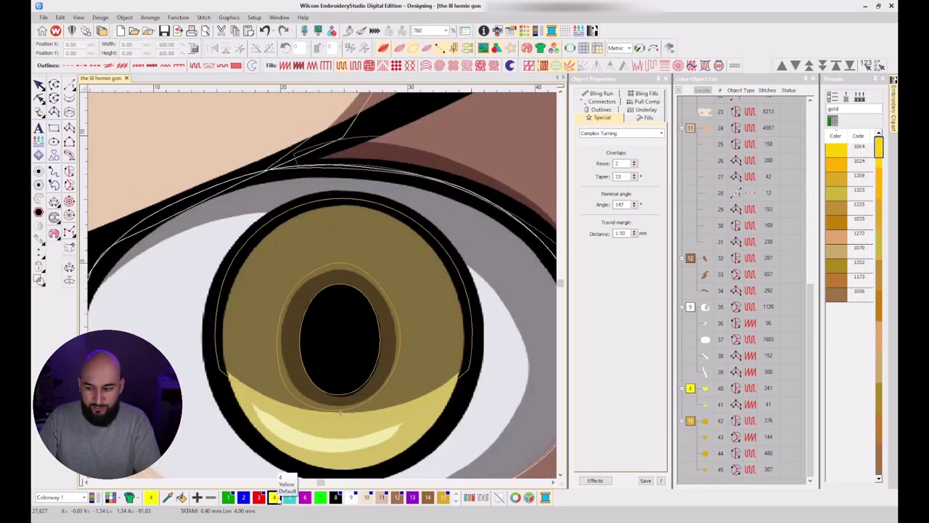
Trace the curved upper edge of the right-hand eye's pale lower iris as a yellow Complex Fill about 19.5 mm wide.
left_click(69, 172)
scroll(335, 396, "up", 2)
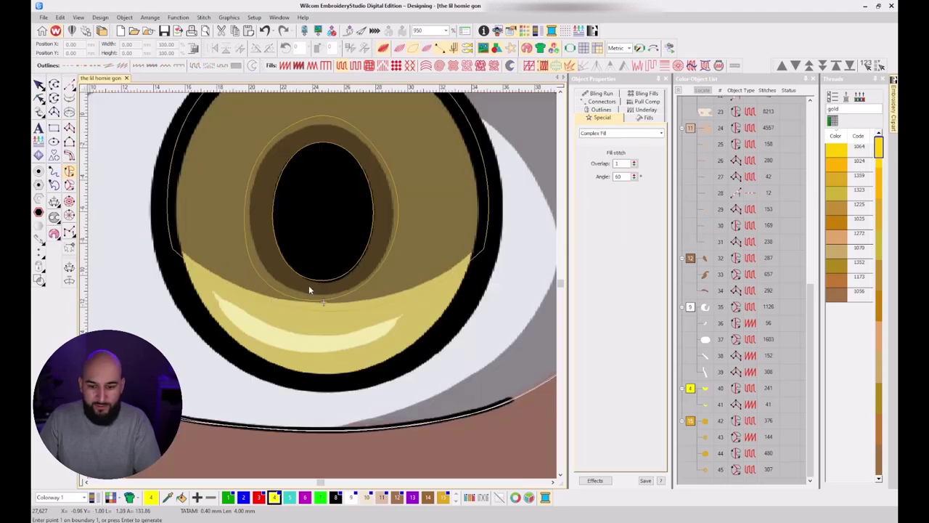
left_click(153, 227)
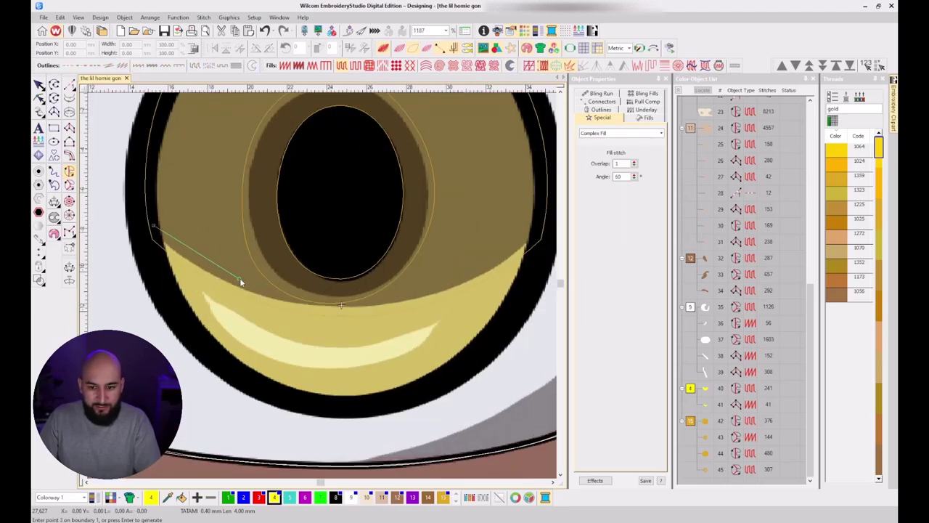
right_click(240, 278)
right_click(384, 298)
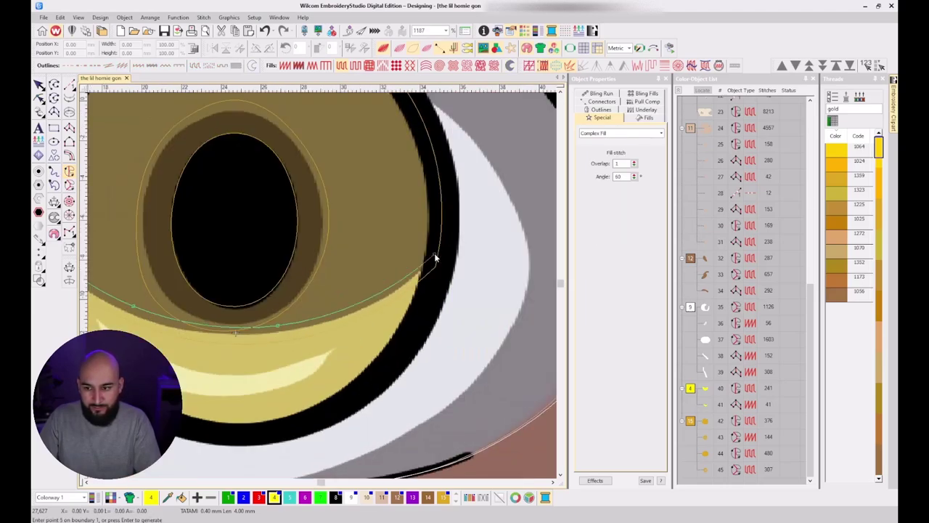
left_click(434, 254)
Close the lower iris boundary along the black iris outline, making it about 9.1 mm high, and generate its stitches.
left_click(419, 320)
right_click(292, 422)
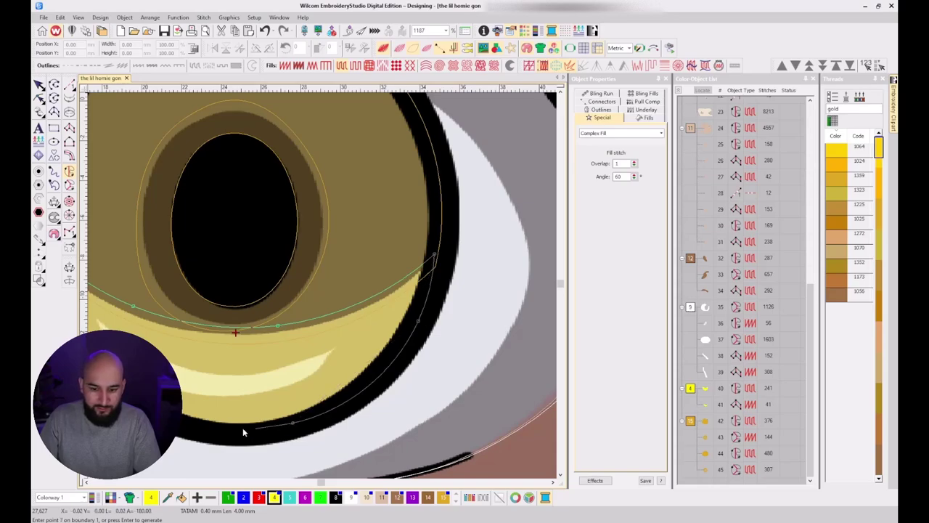
right_click(173, 422)
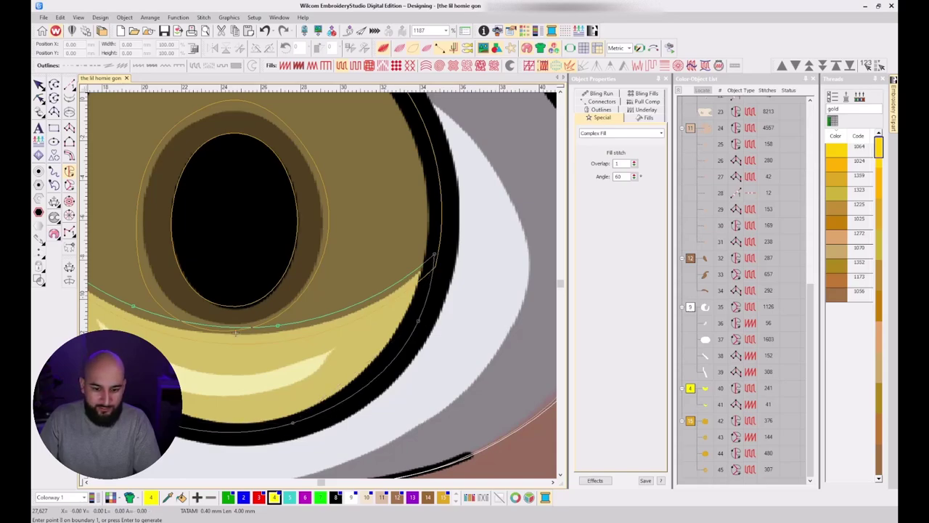
key("c")
left_click(158, 269)
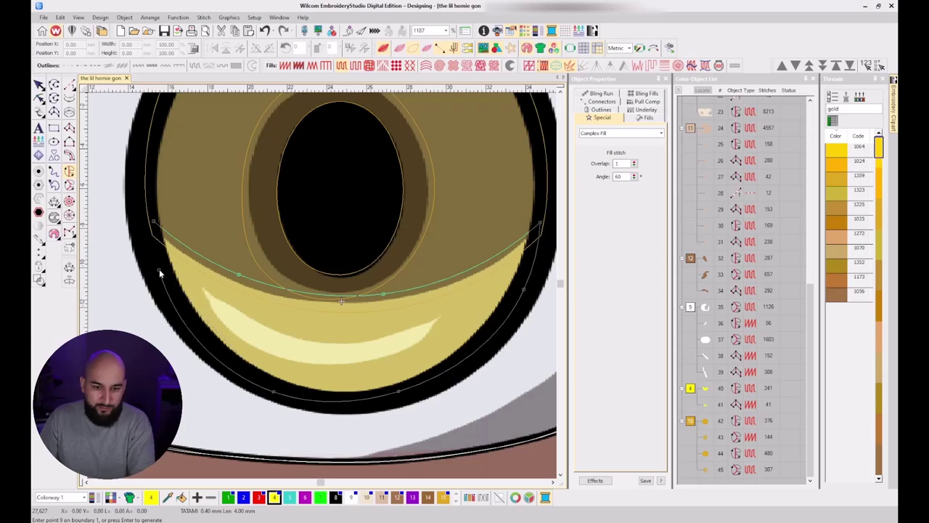
key("Return")
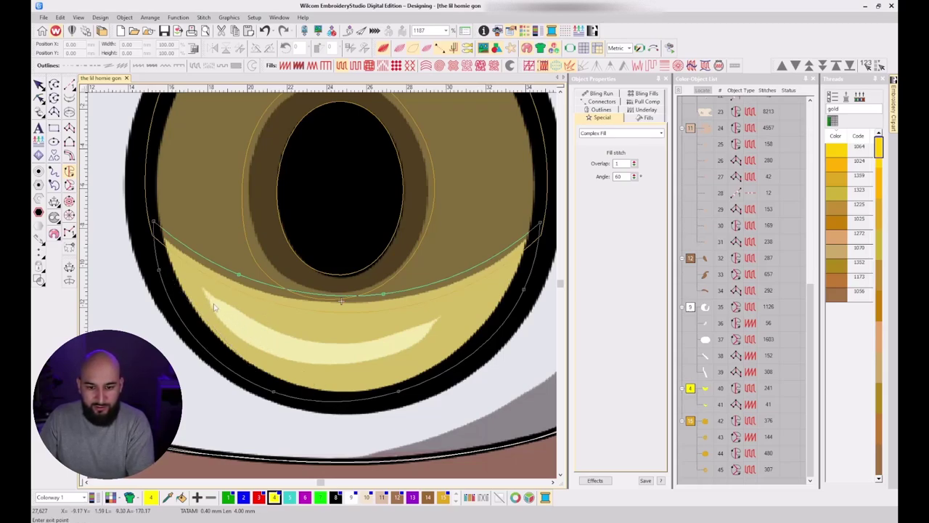
key("Return")
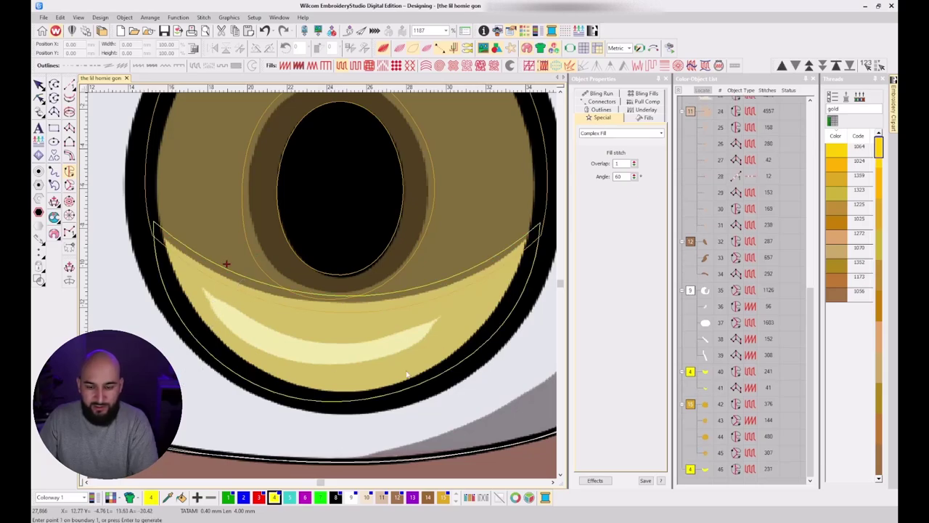
Digitize the curved highlight in the right-hand eye's lower iris as a yellow Column A shape about 12.3 × 4.2 mm.
left_click(201, 286)
left_click(209, 308)
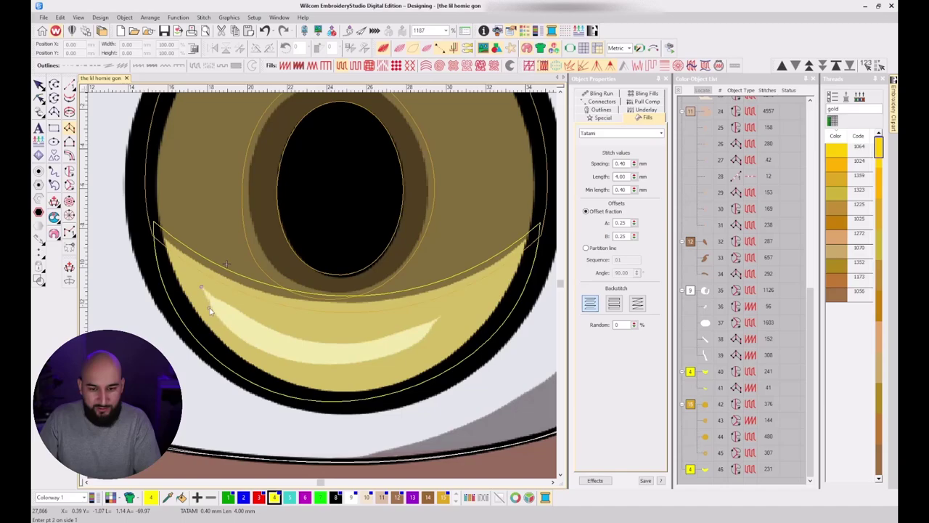
left_click(231, 304)
left_click(233, 338)
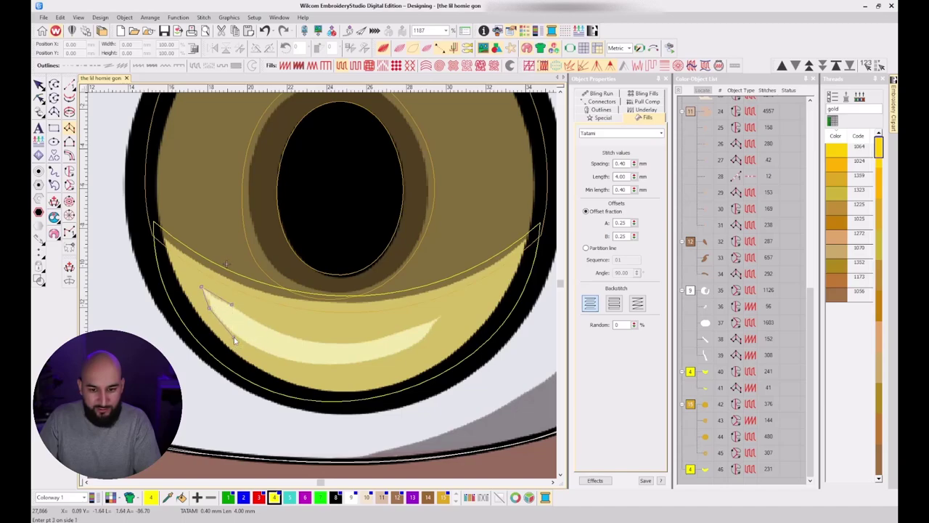
right_click(328, 341)
right_click(332, 369)
left_click(444, 312)
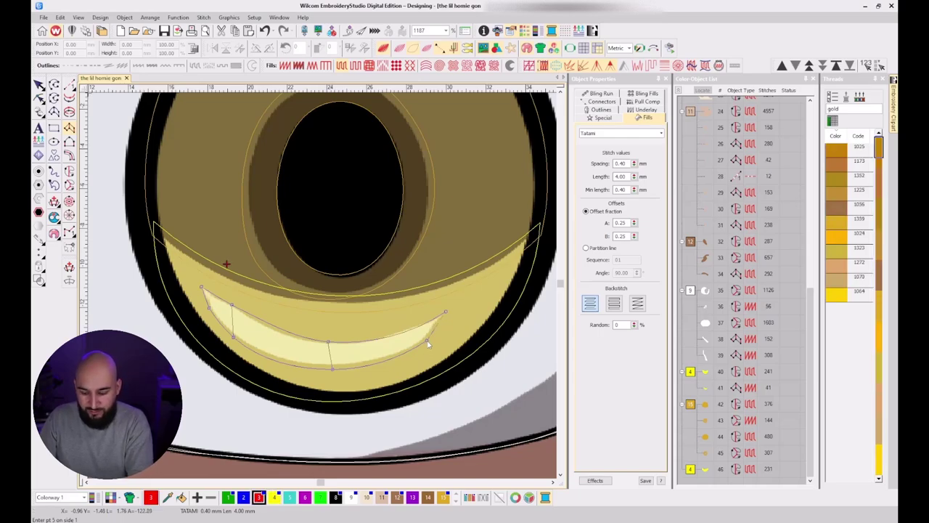
key("Return")
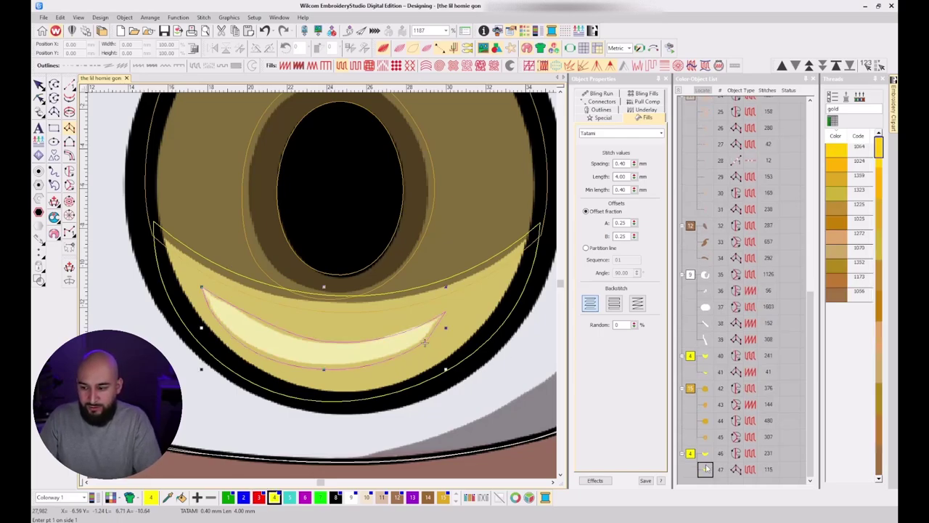
Change the right-hand highlight's stitch type to Satin and check the stitched eye against the artwork and the whole design.
key("shift+i")
key("t")
scroll(324, 292, "down", 2)
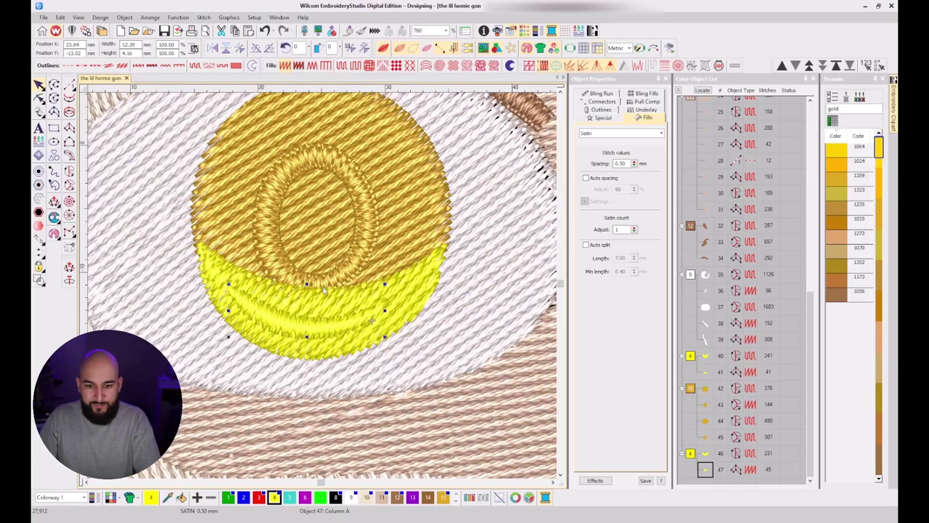
key("Escape")
scroll(322, 286, "down", 3)
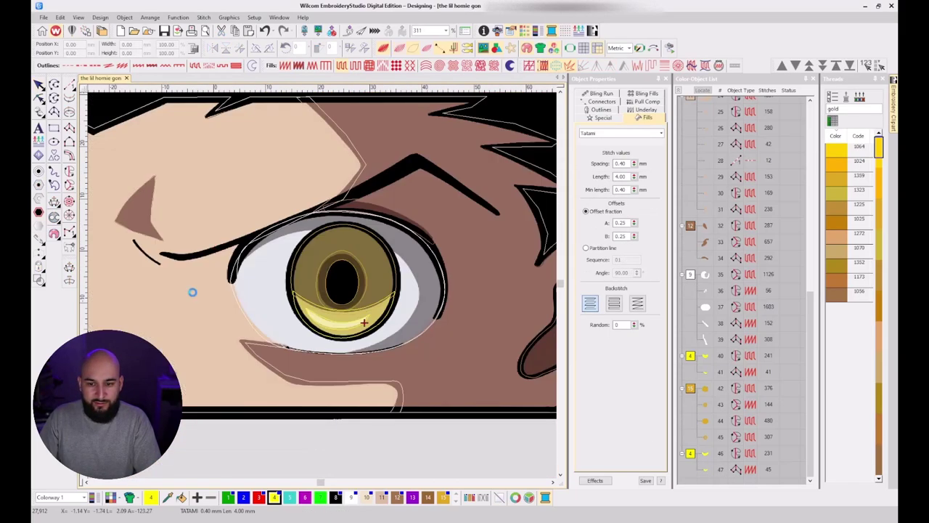
scroll(323, 288, "down", 3)
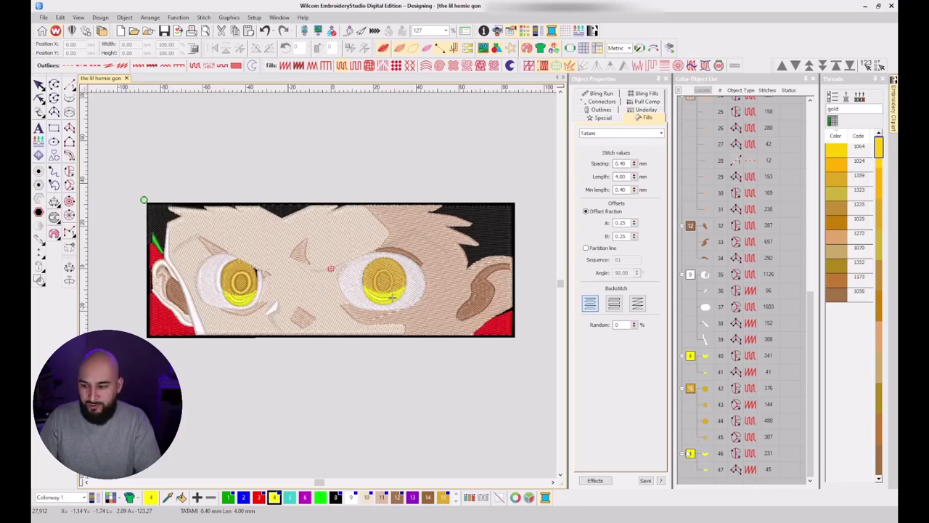
Move the right-hand eye's two yellow objects directly after the left-hand eye's yellow objects, and set the right-hand highlight's connector to Jump.
left_click(691, 453)
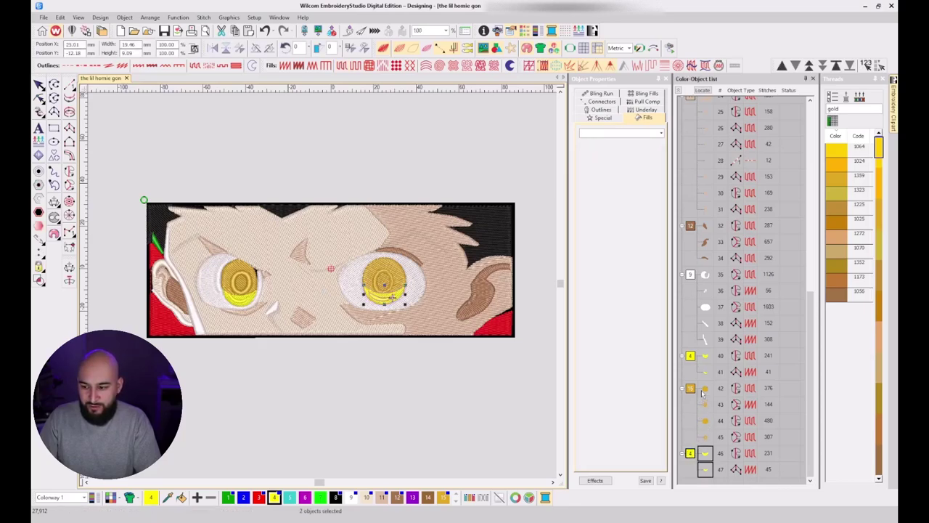
left_click_drag(703, 392, 704, 380)
left_click(704, 356)
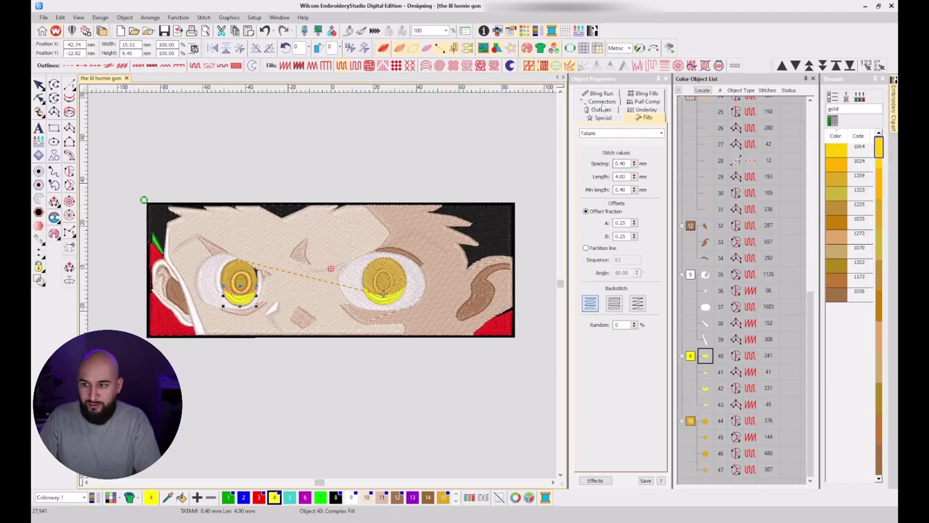
left_click(602, 103)
left_click(703, 372)
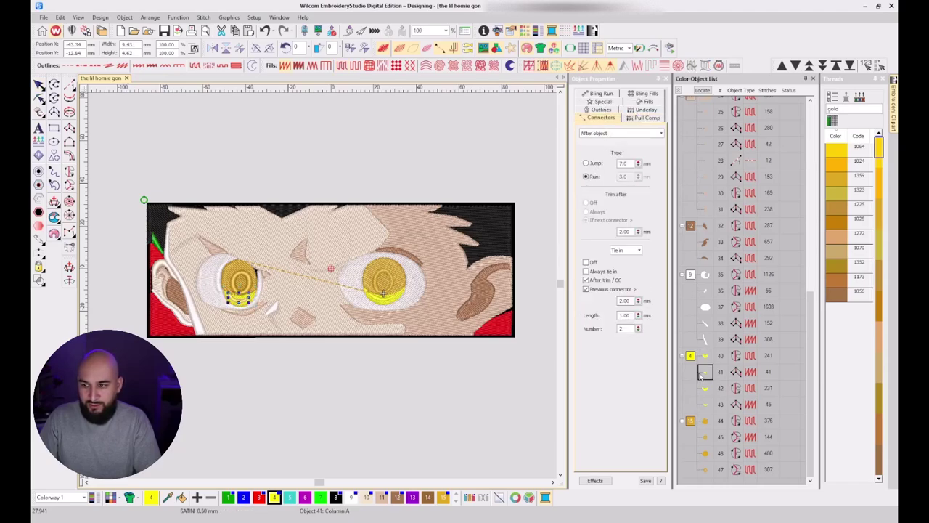
left_click(703, 390)
left_click(596, 176)
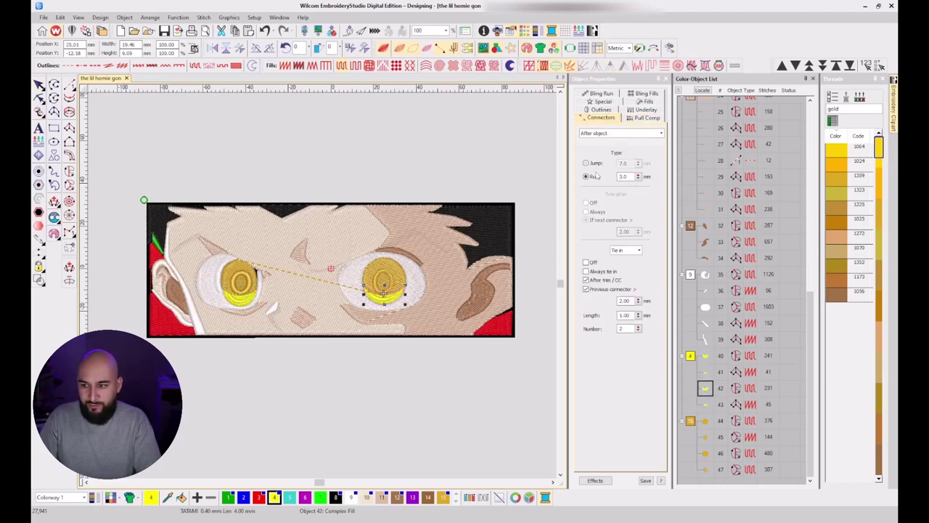
left_click(704, 404)
left_click(600, 165)
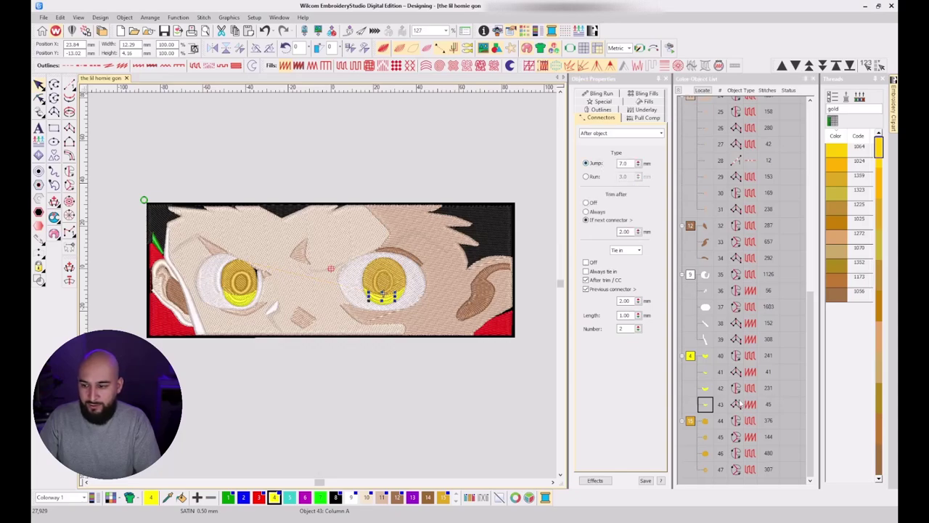
left_click(434, 358)
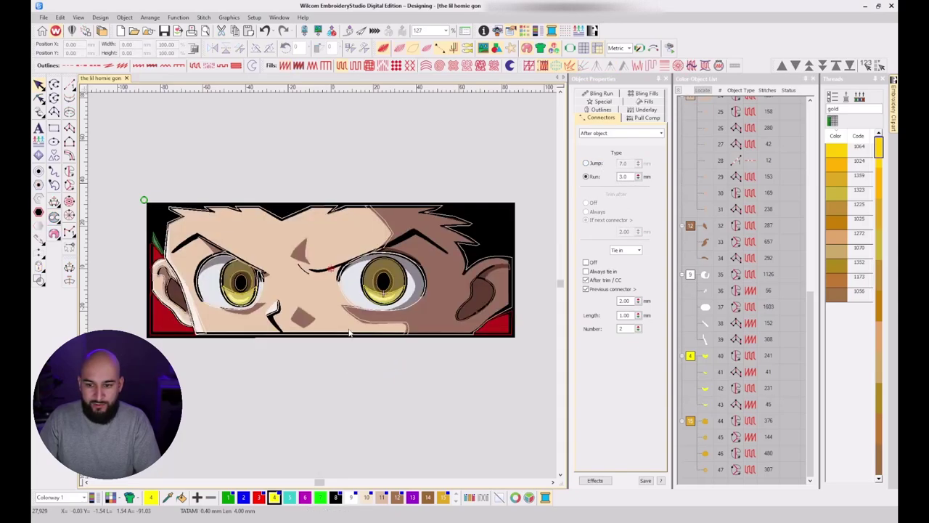
Compare both eyes and the surrounding face in the stitch view with the underlying artwork.
key("s")
key("s")
key("s")
key("s")
scroll(257, 285, "up", 2)
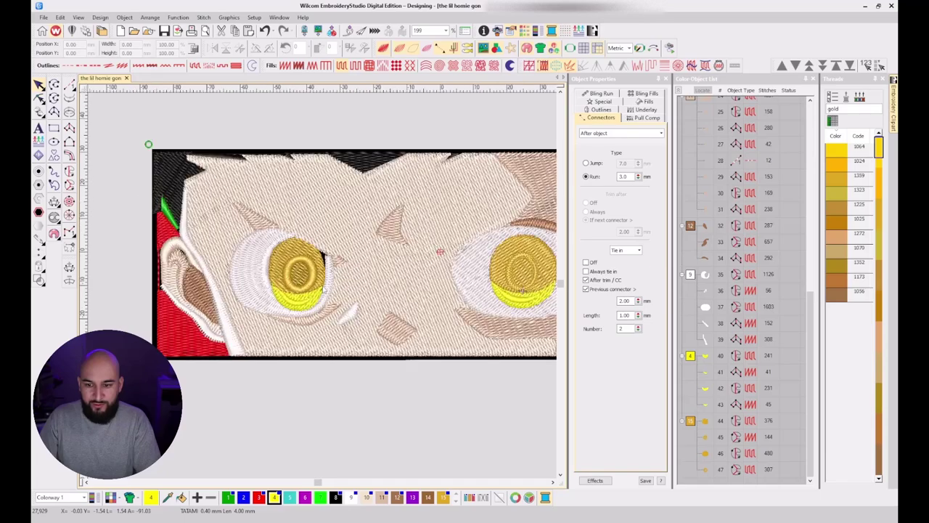
key("s")
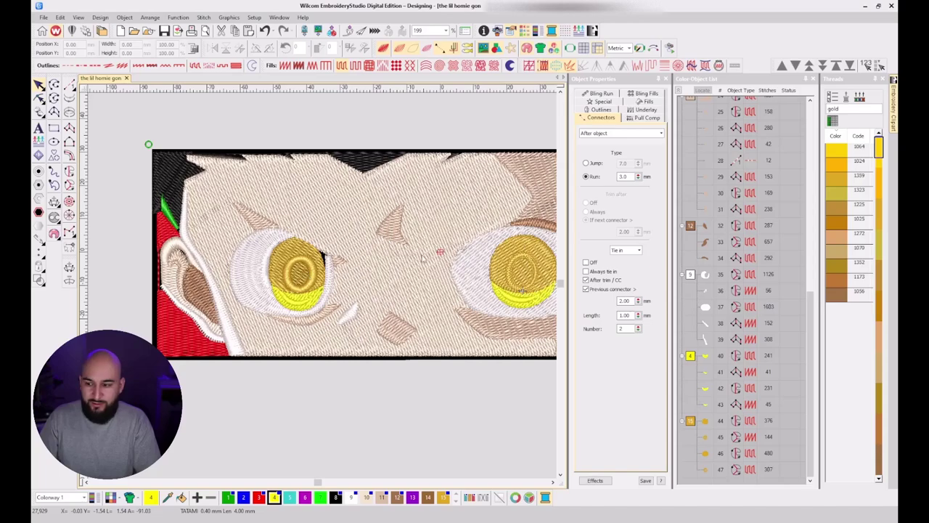
key("s")
key("s")
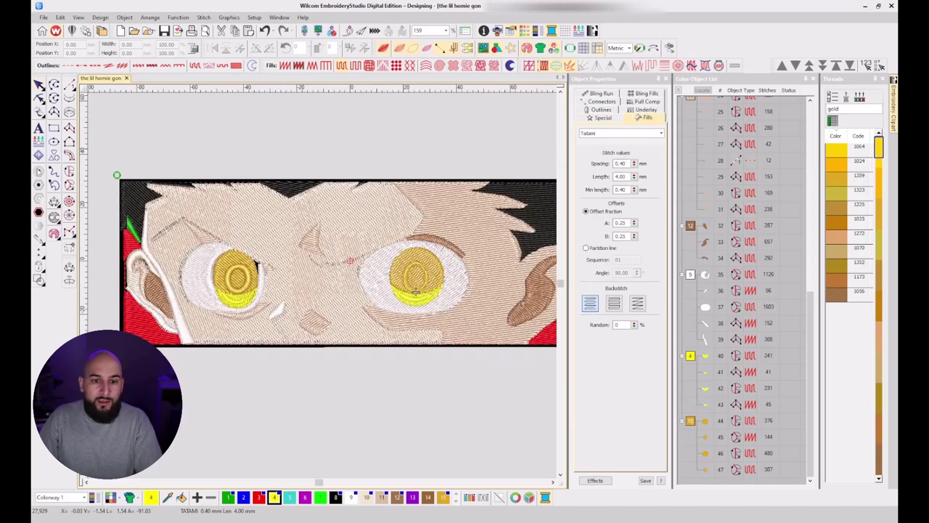
Compare the left-hand eye's gold pupil ring with the pupil in the artwork.
left_click(69, 172)
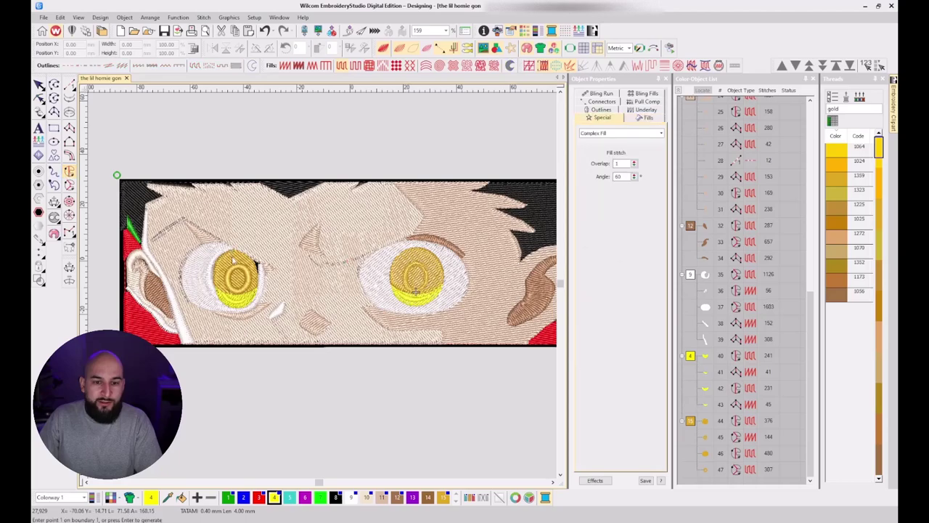
scroll(333, 265, "up", 5)
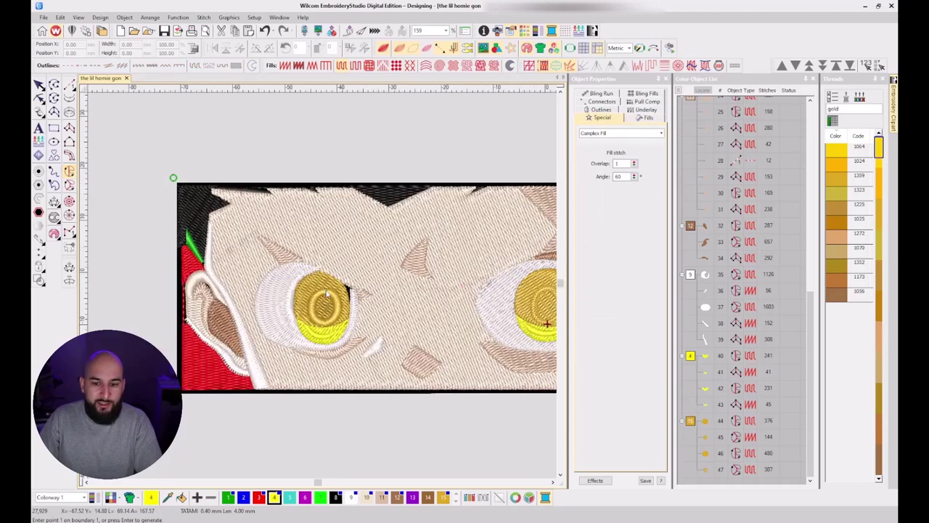
left_click(331, 253)
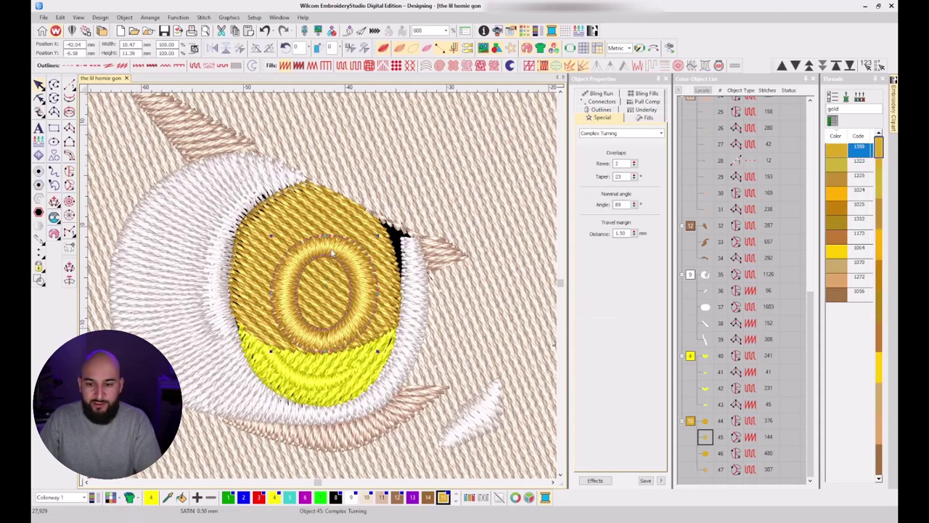
key("t")
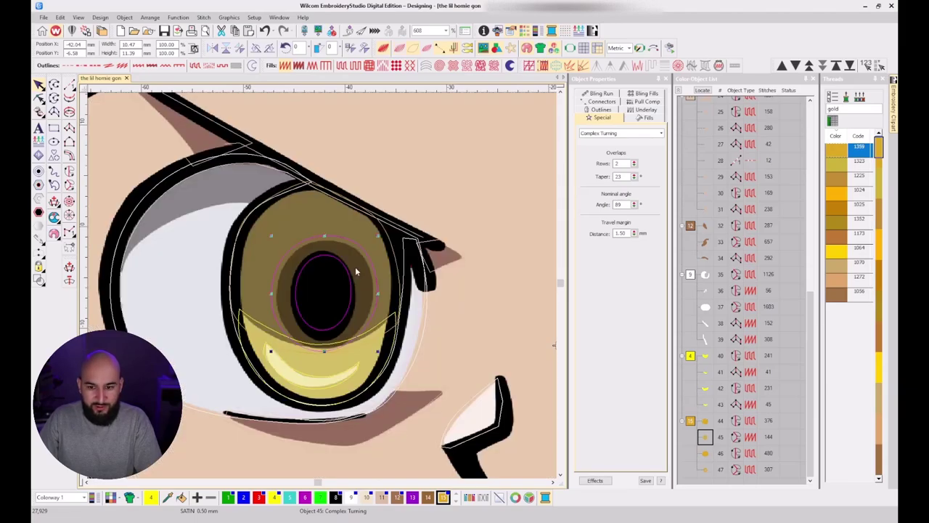
key("t")
key("Escape")
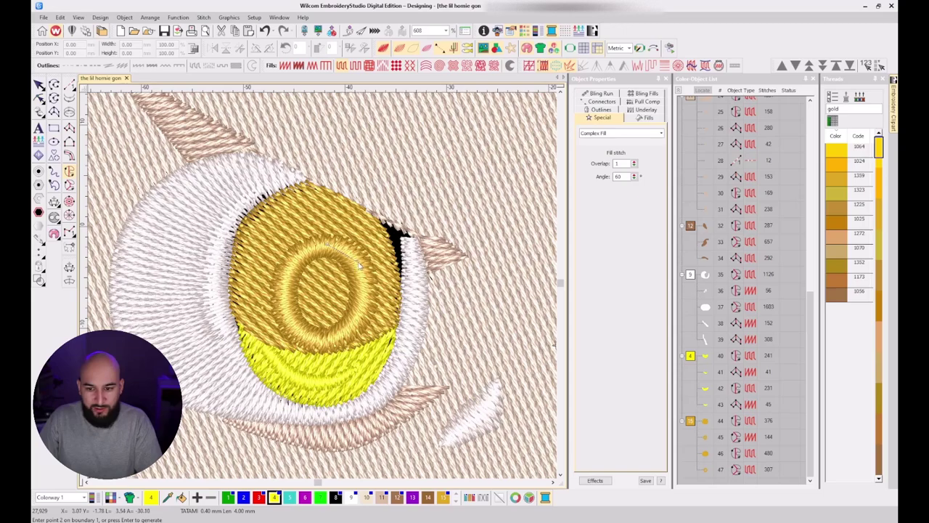
Trace the left-hand eye's pupil as a Complex Fill about 8.3 × 9.7 mm inside the gold ring, stitched at about 123°.
left_click(339, 342)
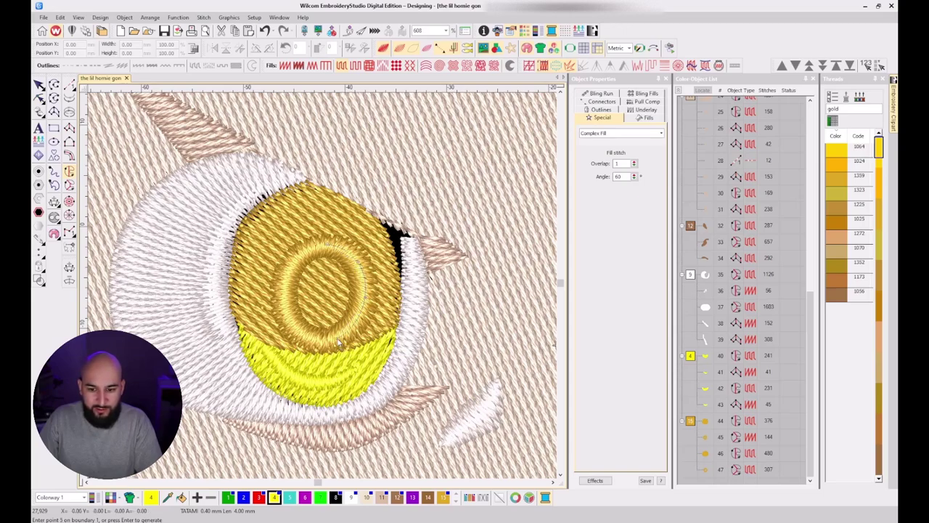
right_click(302, 333)
right_click(283, 307)
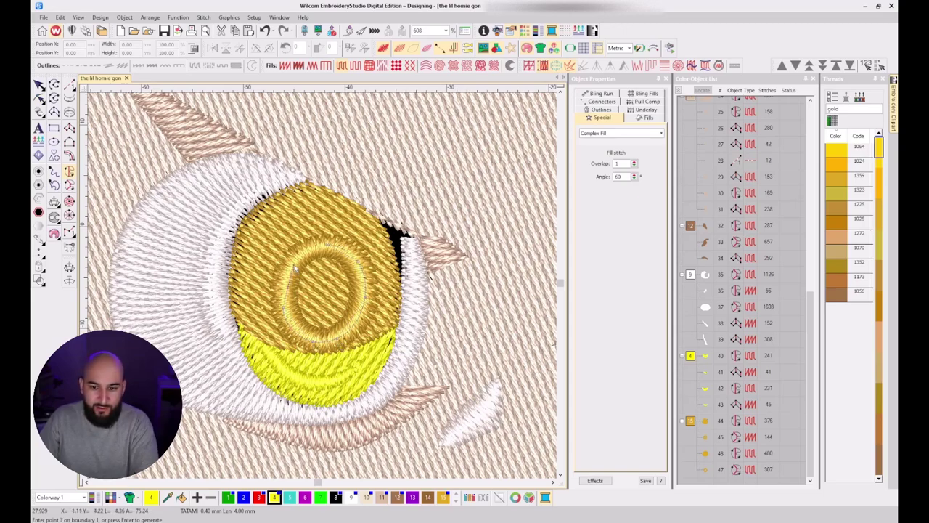
key("Return")
key("Return")
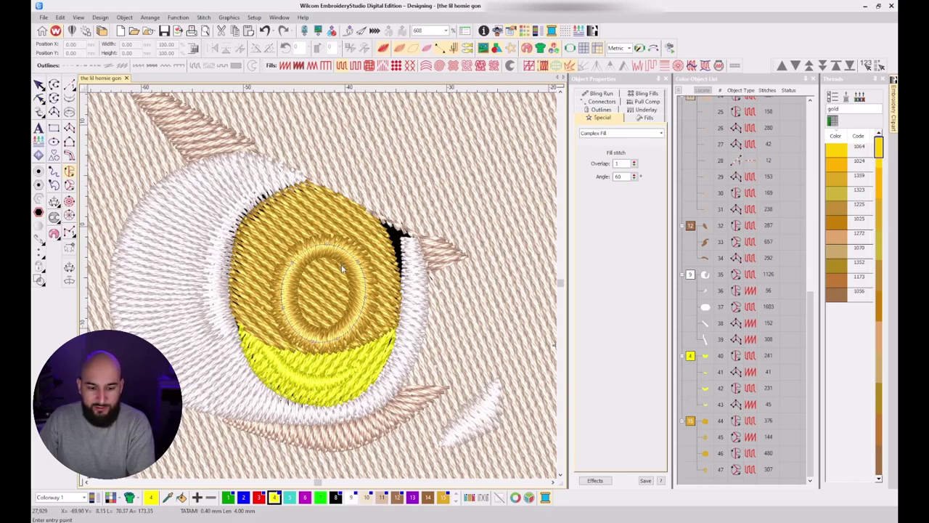
left_click(262, 261)
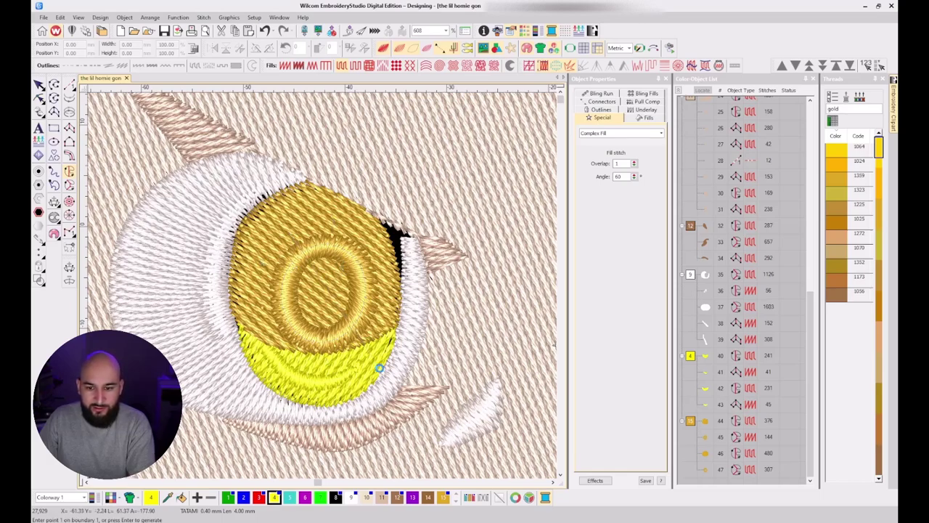
left_click(380, 367)
Recolor the left-hand eye's new pupil fill with black colour 8 and view it in the design.
left_click(690, 471)
left_click(335, 497)
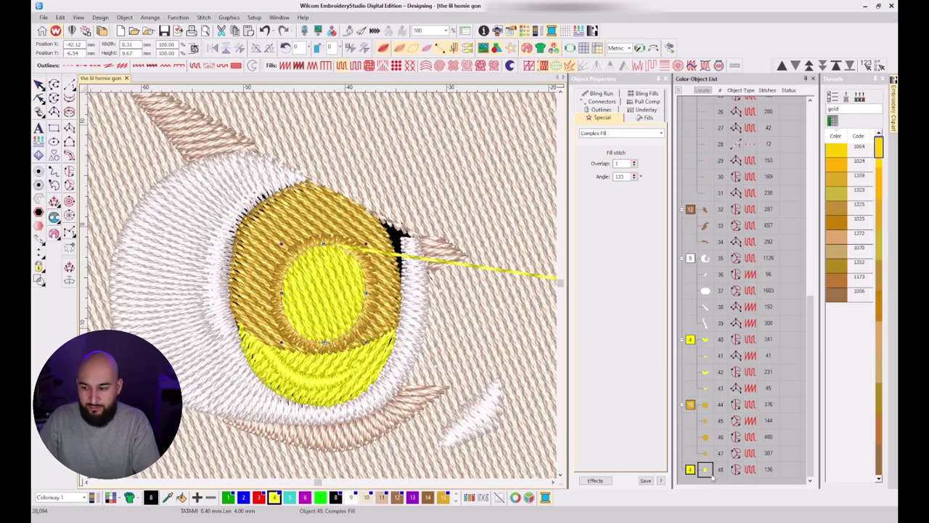
left_click(335, 496)
scroll(323, 290, "down", 4)
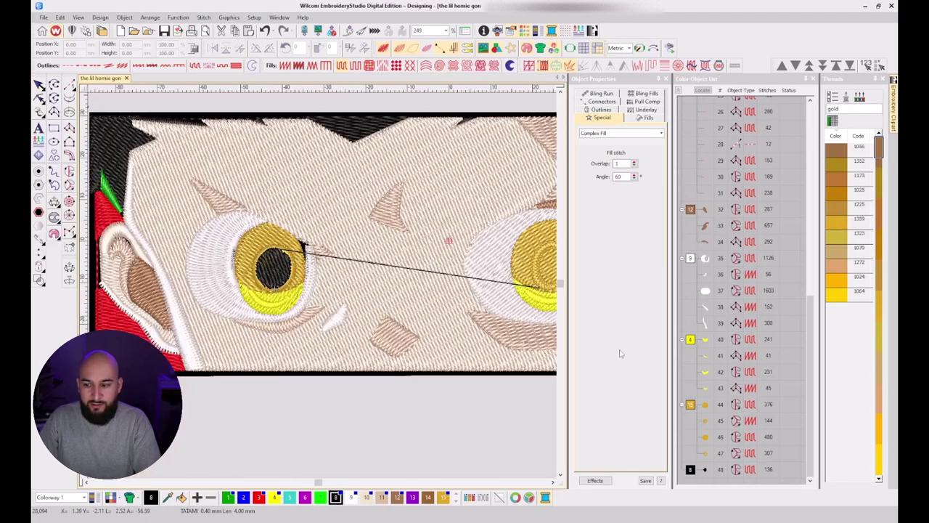
Set the connectors after the right-hand eye's gold pupil ring and the left-hand eye's black pupil fill to Jump.
left_click(704, 451)
left_click(613, 102)
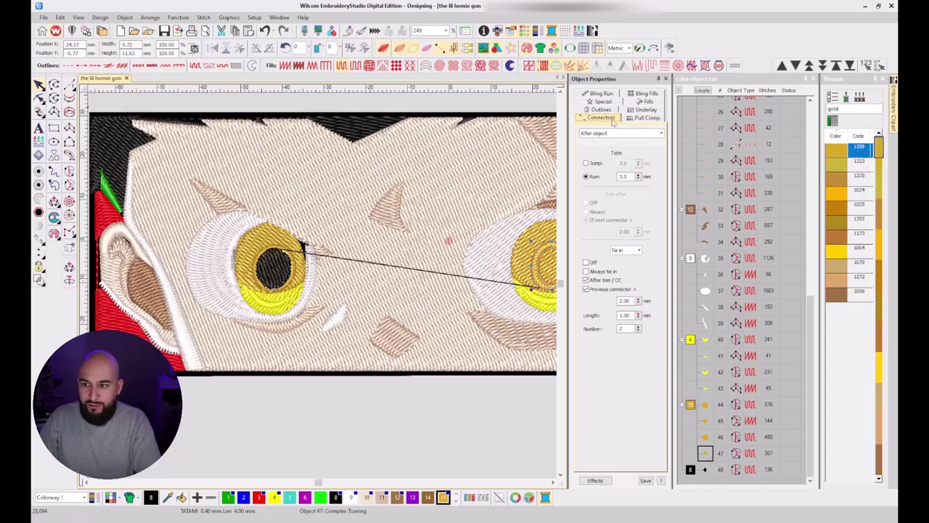
left_click(587, 163)
left_click(707, 469)
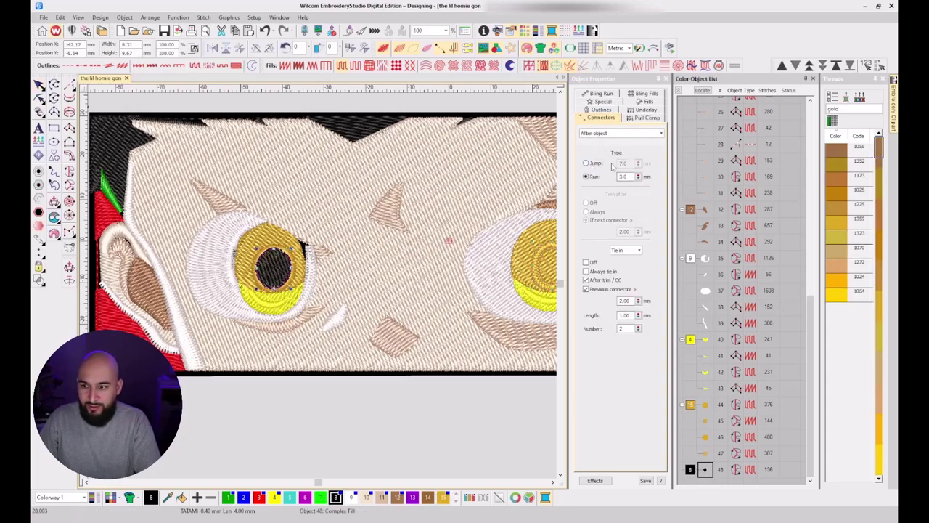
left_click(587, 164)
left_click(121, 178)
Trace the right-hand eye's pupil as a black Complex Fill about 8.4 × 10.3 mm inside the gold ring, with a diagonal stitch angle.
left_click(69, 172)
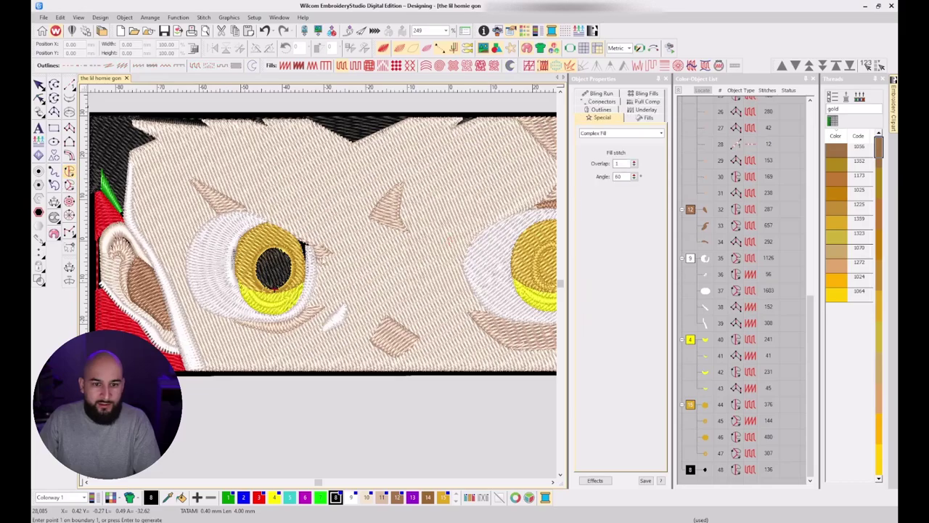
scroll(387, 281, "down", 2)
scroll(392, 275, "up", 4)
scroll(301, 289, "up", 2)
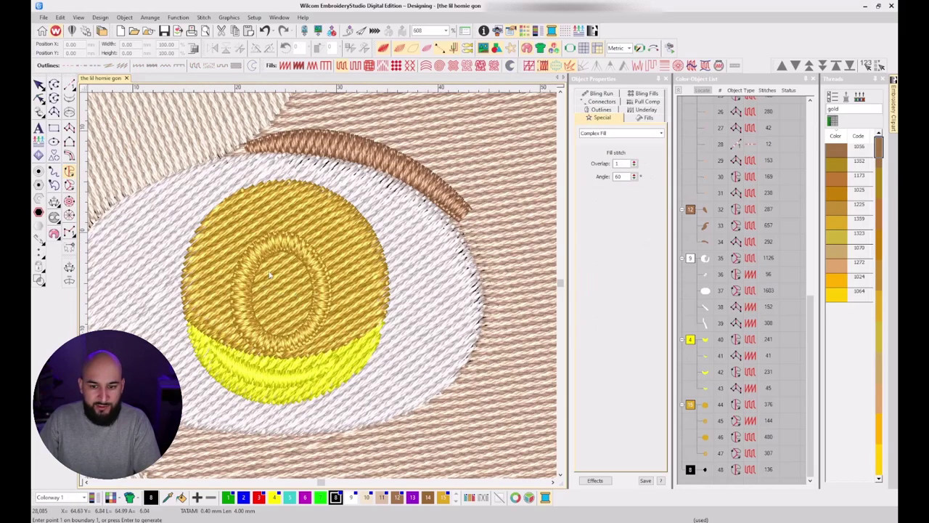
left_click(280, 244)
left_click(298, 251)
left_click(315, 267)
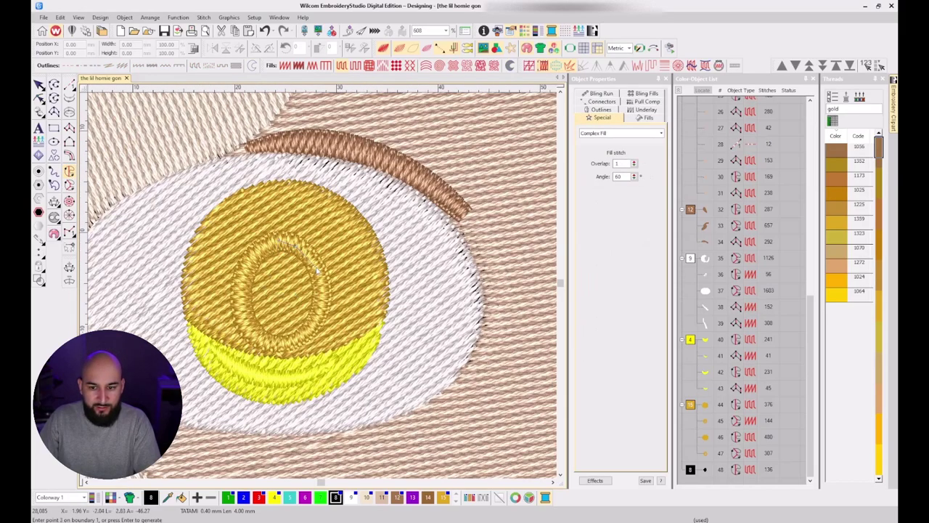
left_click(322, 305)
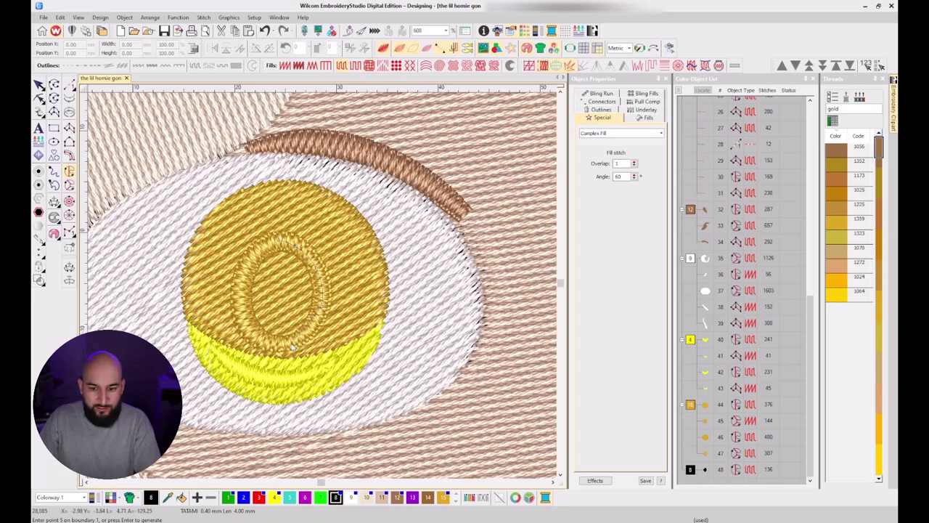
left_click(293, 347)
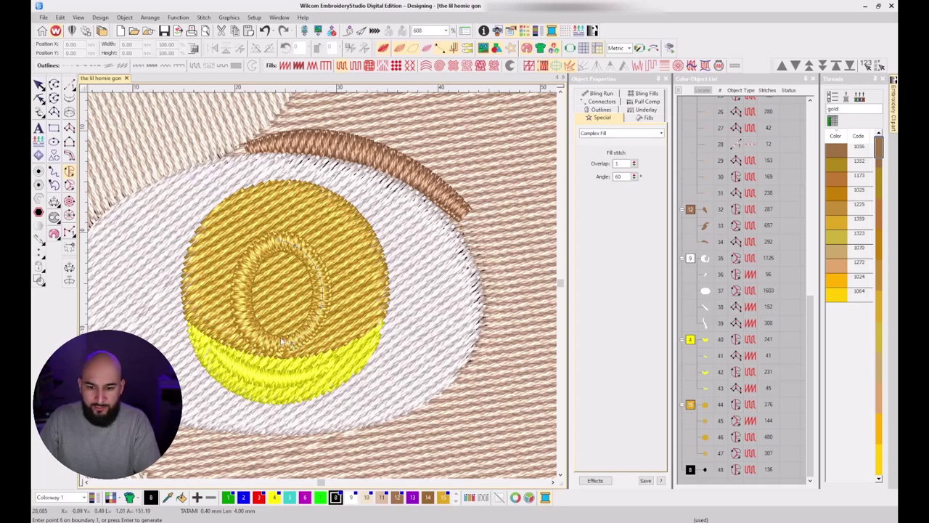
left_click(247, 332)
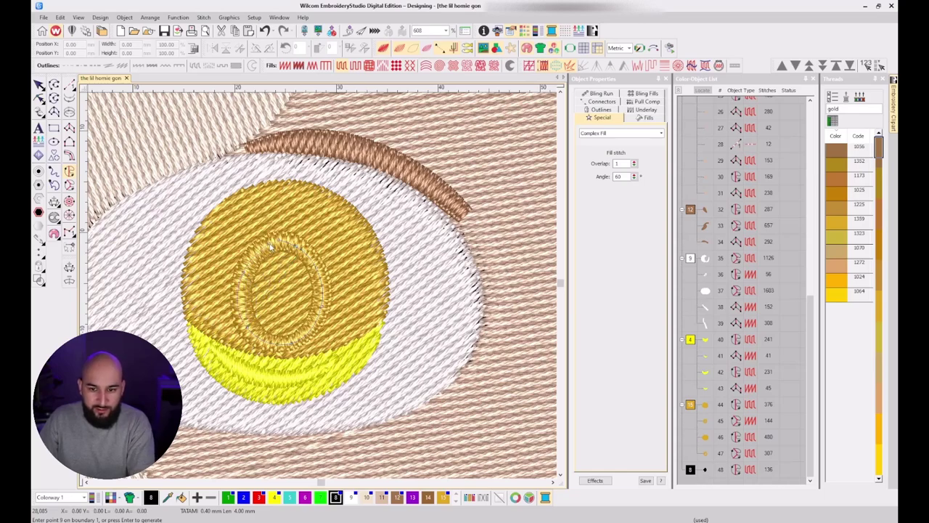
key("Return")
key("Return")
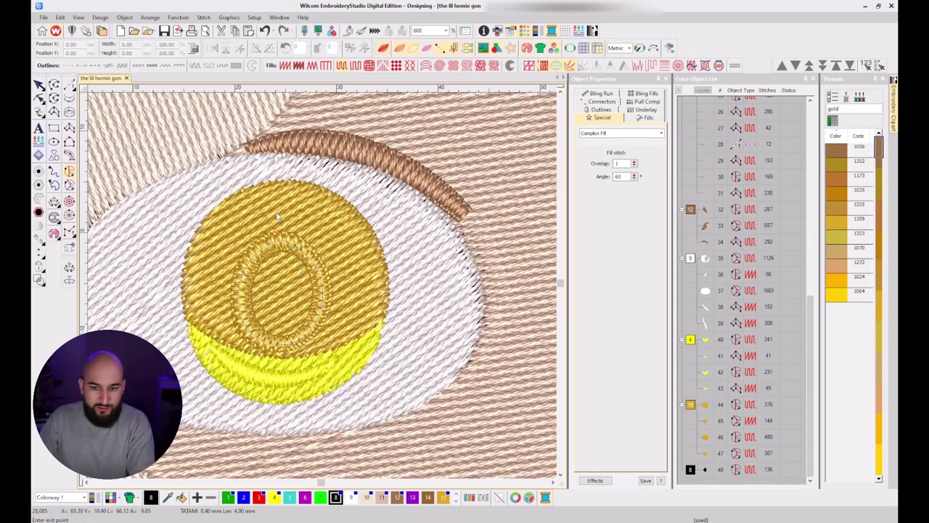
left_click(277, 216)
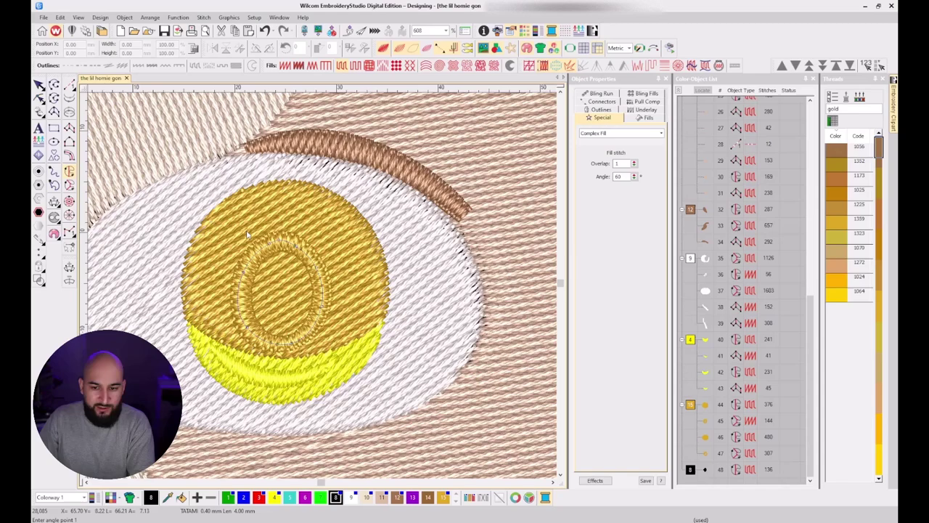
left_click(339, 239)
left_click(208, 327)
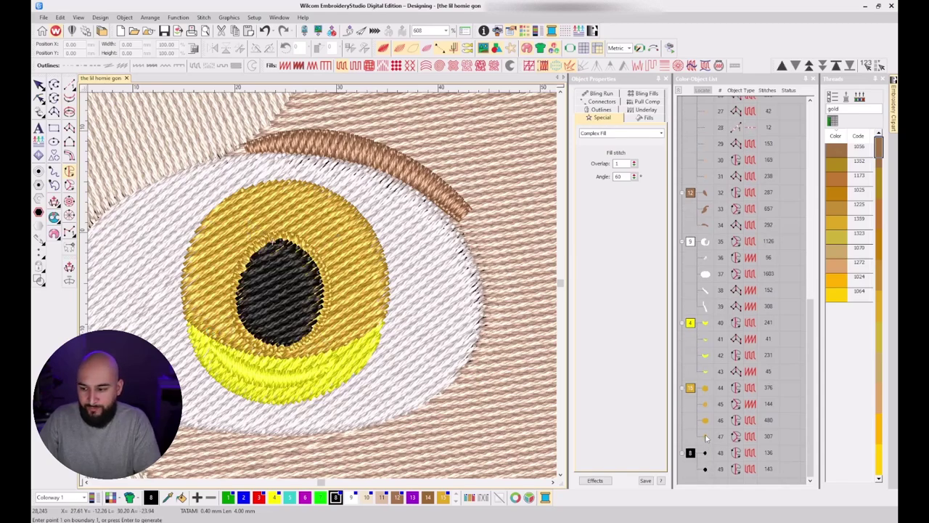
Change the right-hand eye's gold pupil ring to a Satin fill.
left_click(705, 436)
key("shift+i")
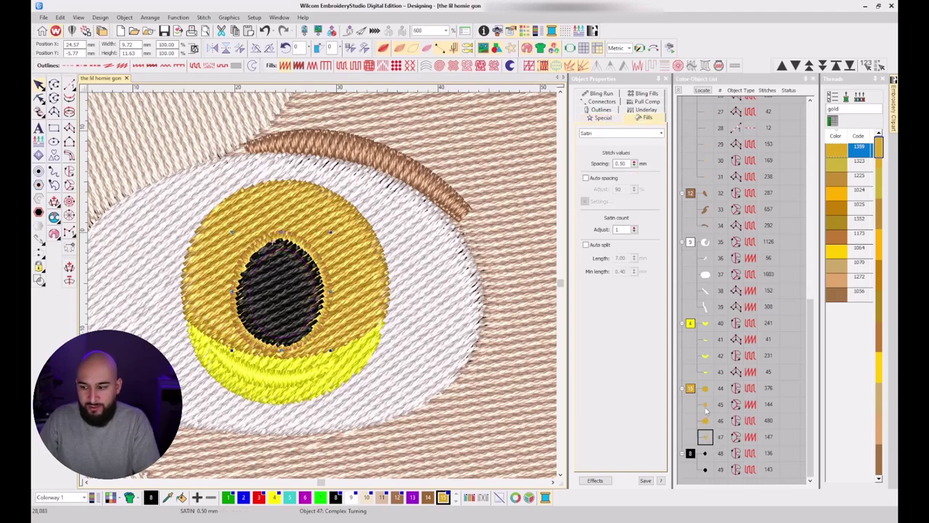
Try Satin stitching on both eyes' black pupil fills and undo both changes.
left_click(703, 453)
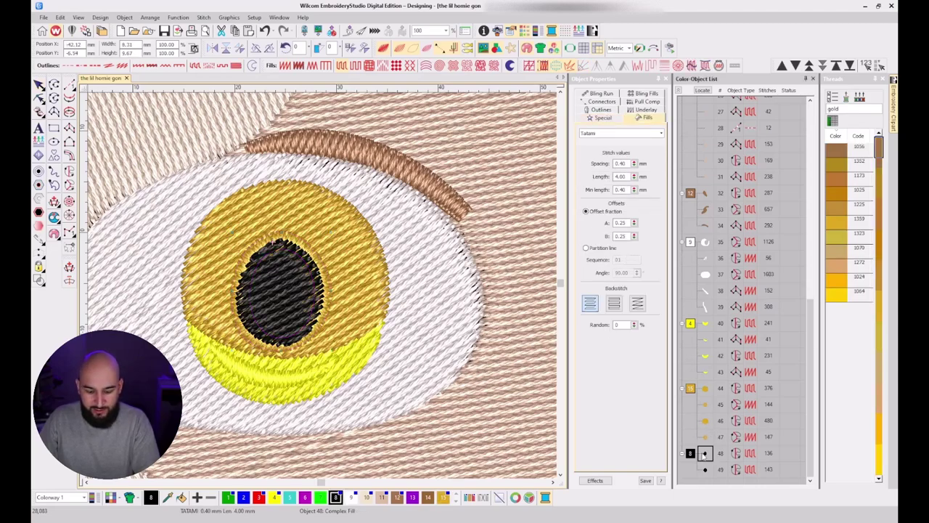
key("s")
left_click(704, 469)
key("s")
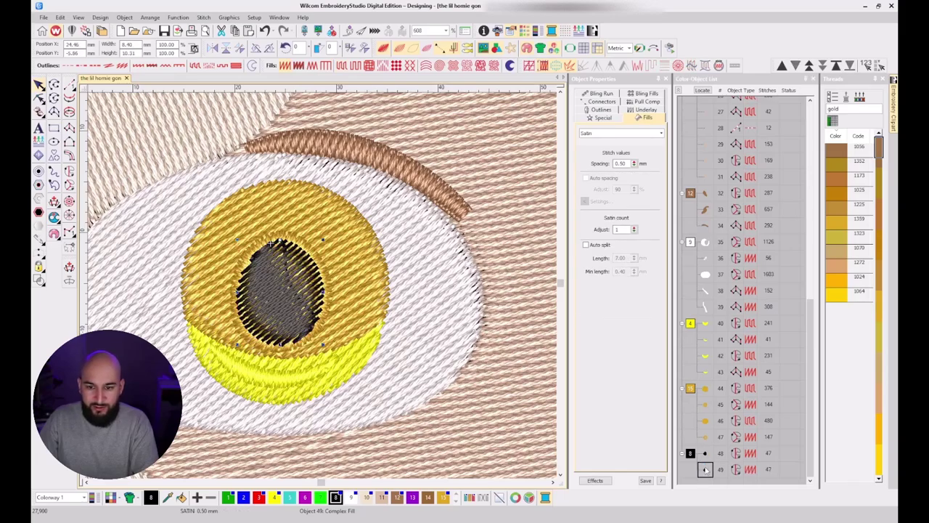
key("ctrl+z")
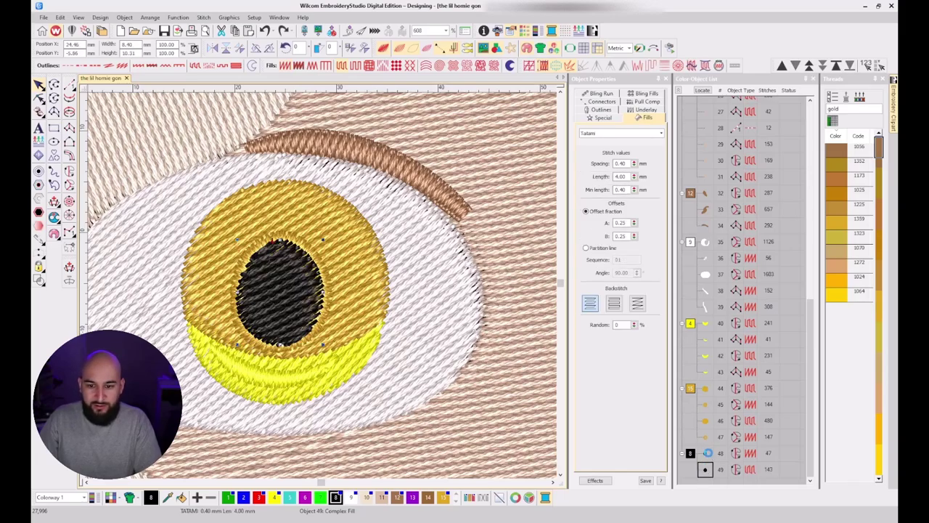
key("ctrl+z")
Set the connector after the right-hand eye's black pupil fill to Jump.
scroll(301, 284, "down", 3)
scroll(301, 283, "up", 3)
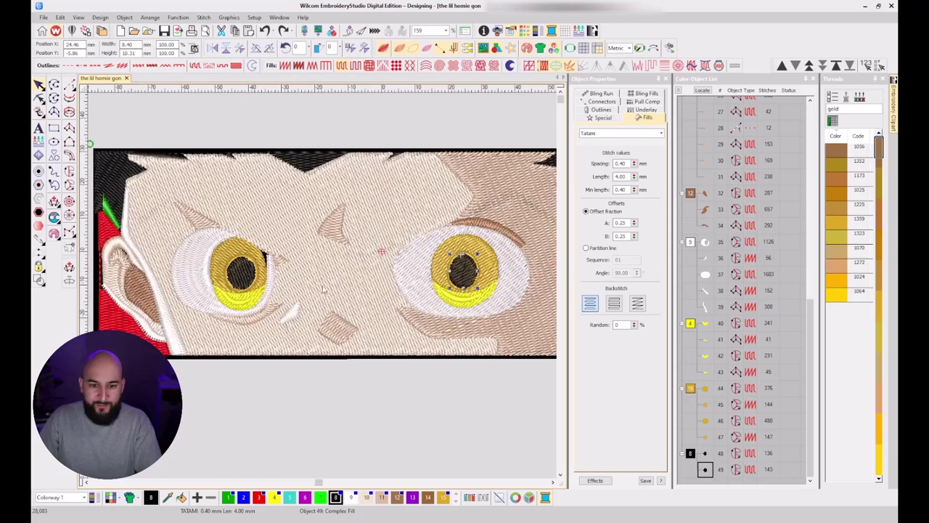
key("Escape")
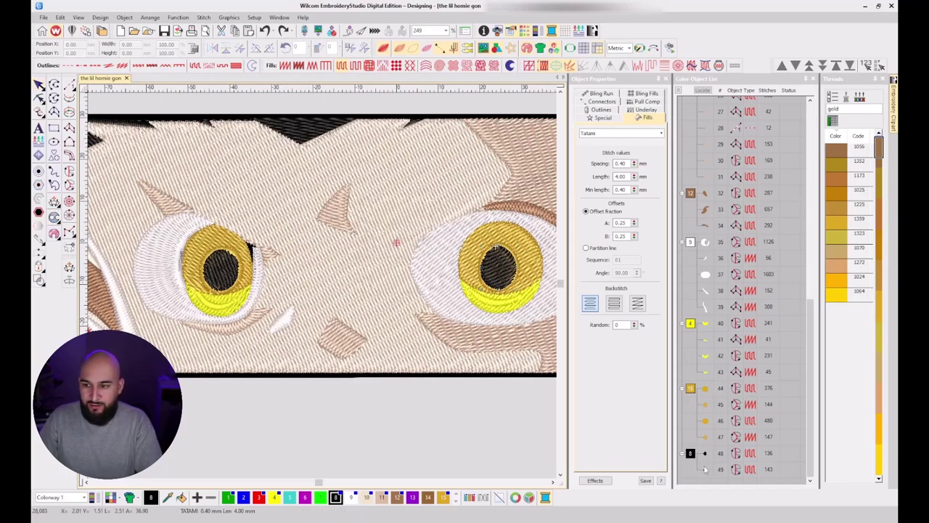
left_click(611, 105)
left_click(724, 470)
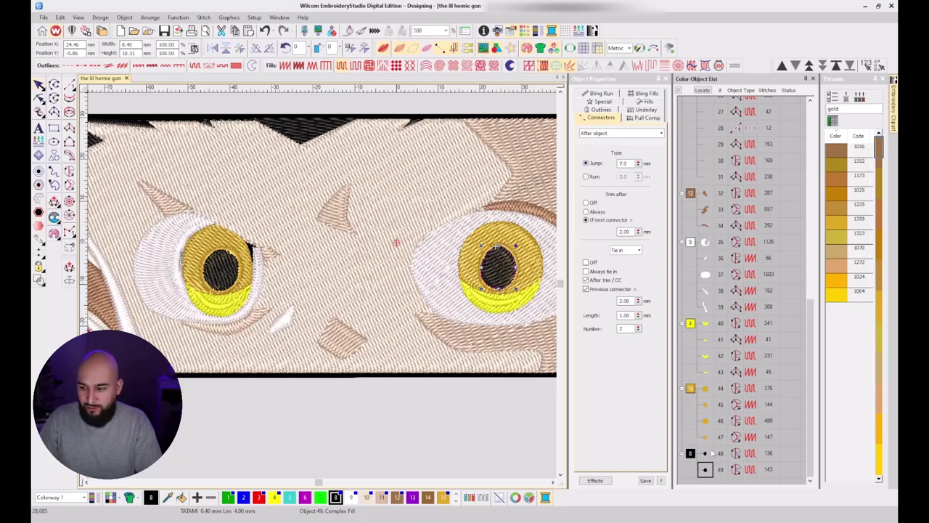
Turn on the first underlay for both eyes' pupil fills, gold irises and yellow lower irises, plus the right-hand eye's white.
left_click(711, 453, "ctrl")
left_click(710, 421, "ctrl")
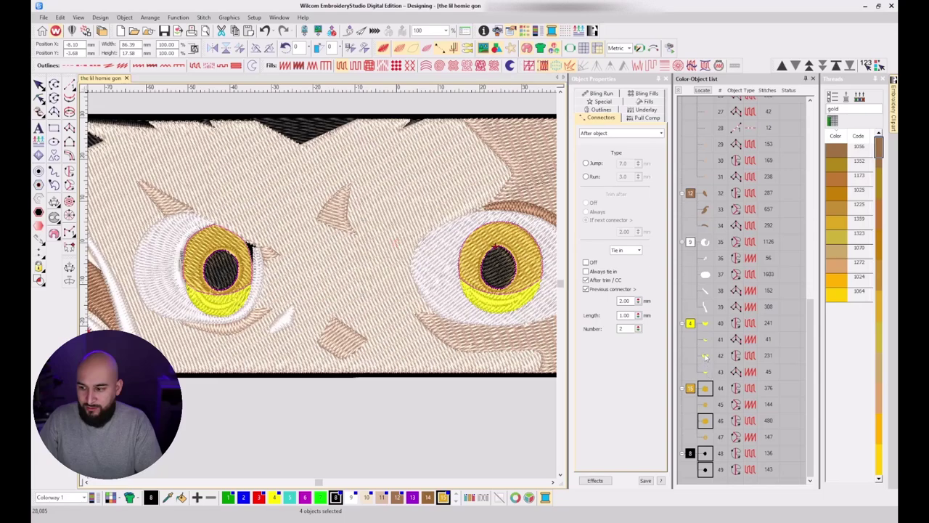
left_click(704, 355, "ctrl")
left_click(709, 321, "ctrl")
left_click(708, 276, "ctrl")
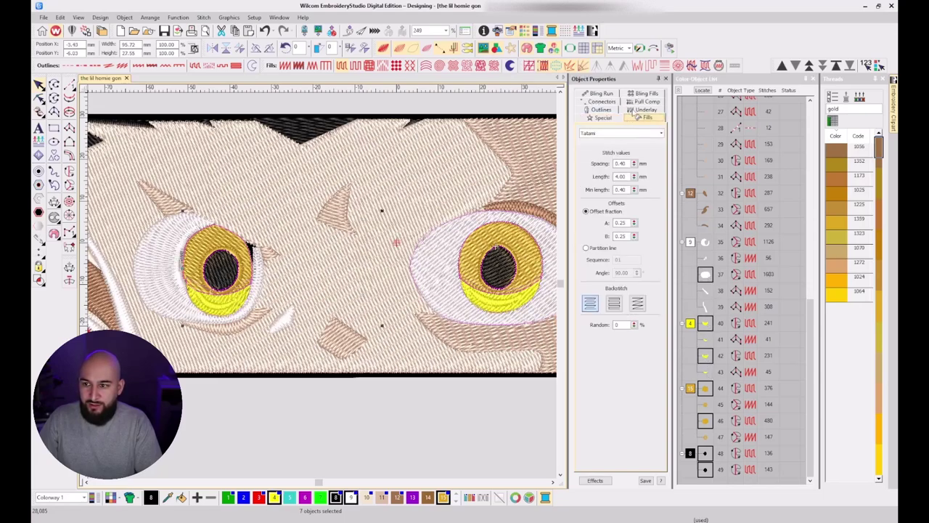
left_click(633, 109)
left_click(590, 136)
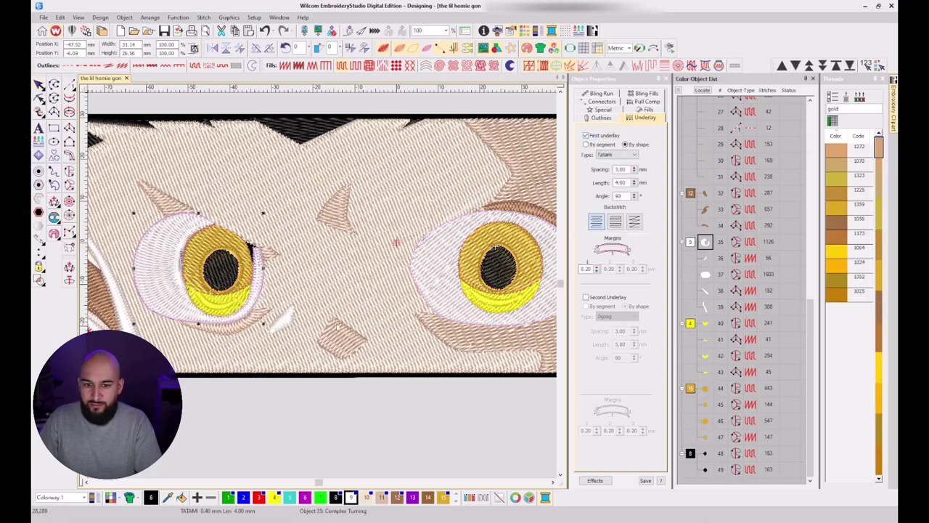
left_click(704, 247)
key("Escape")
Start a black Column C outline over the artwork on the left-hand ear, tracing from its top junction with the face down the outer edge.
scroll(356, 283, "down", 4)
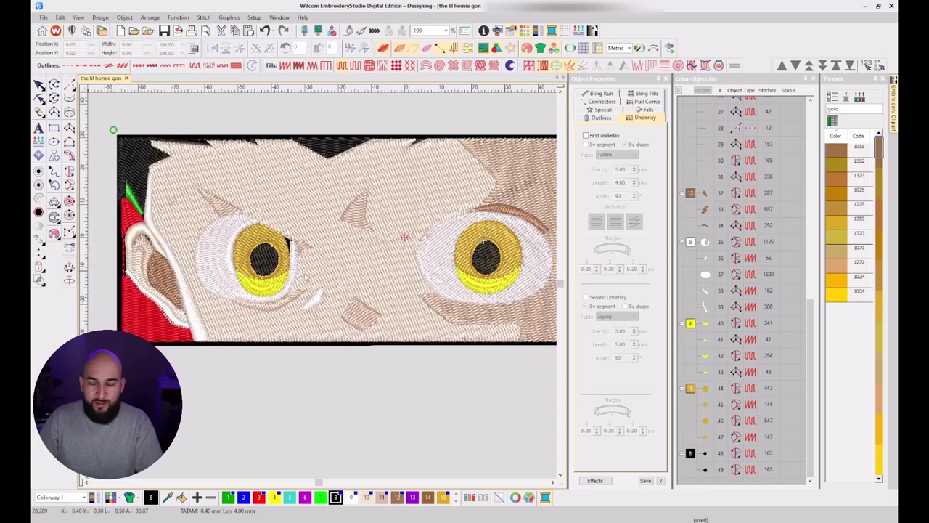
key("d")
key("s")
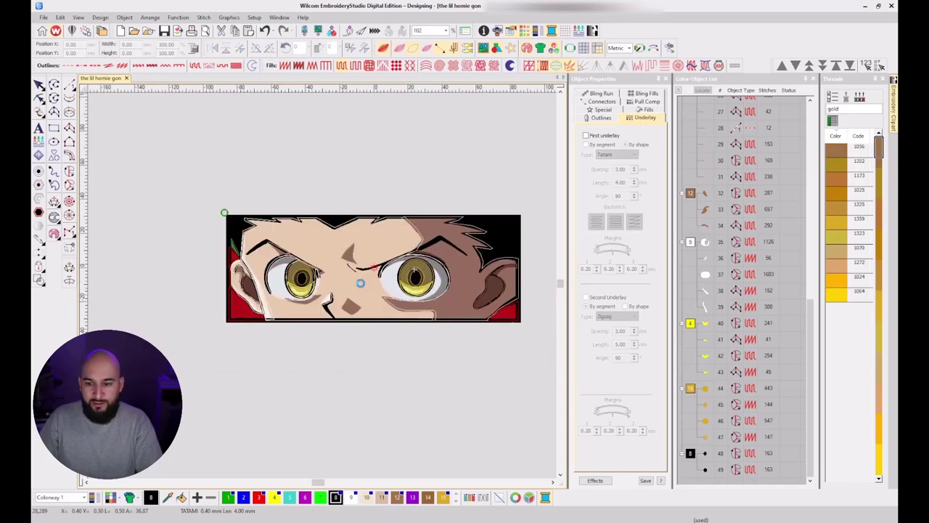
key("s")
scroll(343, 280, "up", 3)
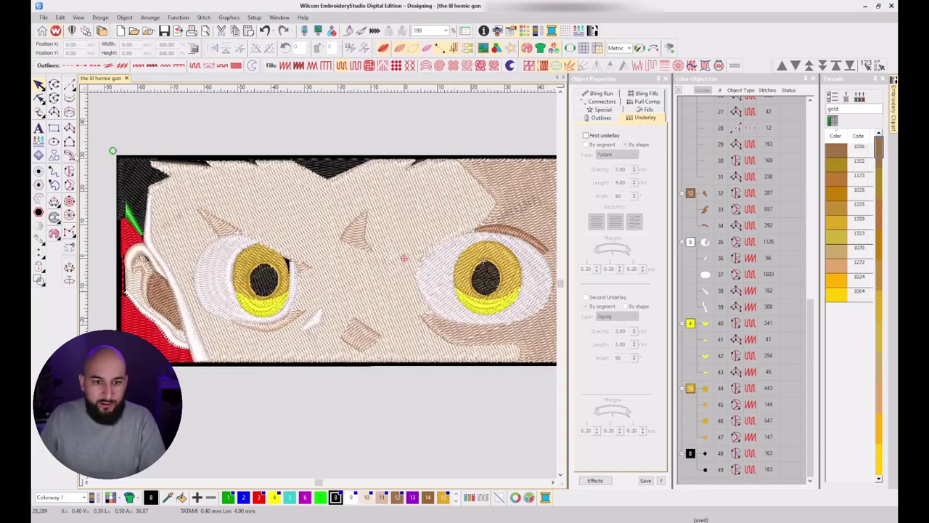
left_click(69, 153)
key("s")
scroll(177, 337, "up", 3)
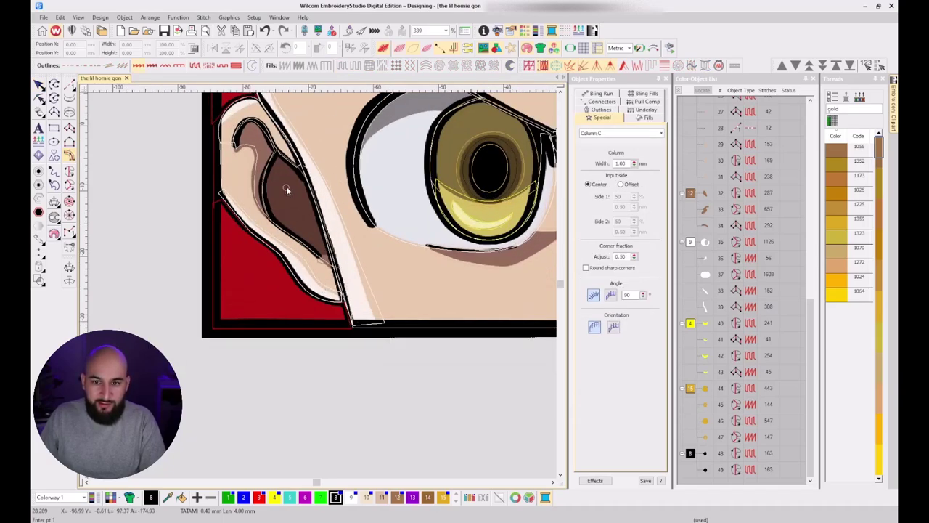
scroll(269, 123, "up", 2)
left_click(313, 255)
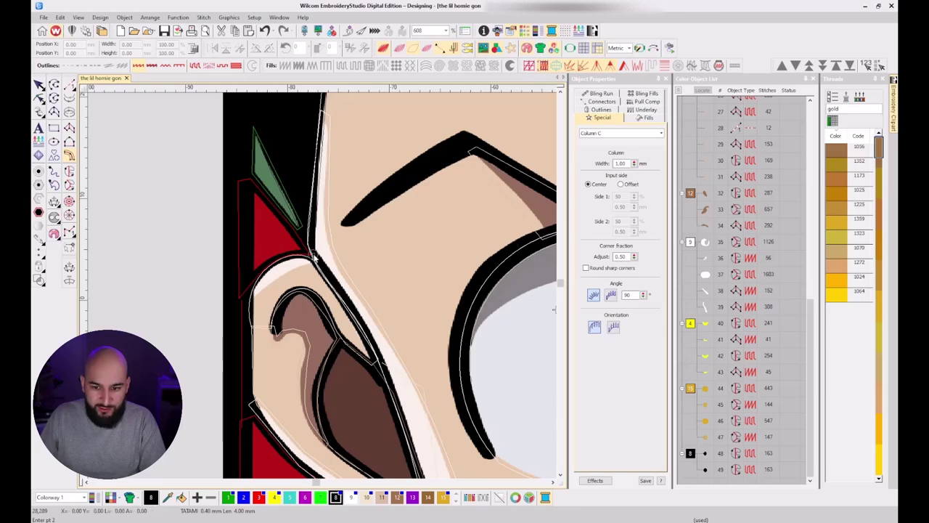
right_click(281, 257)
left_click(248, 287)
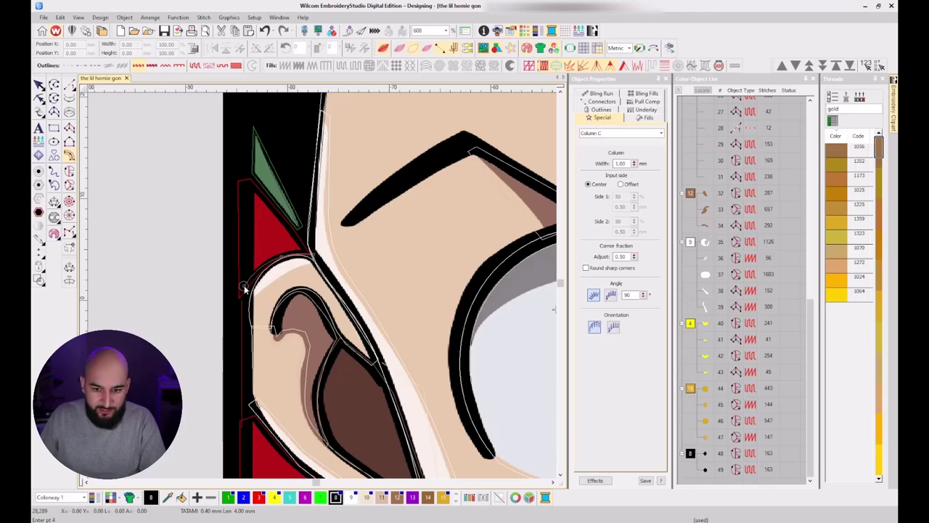
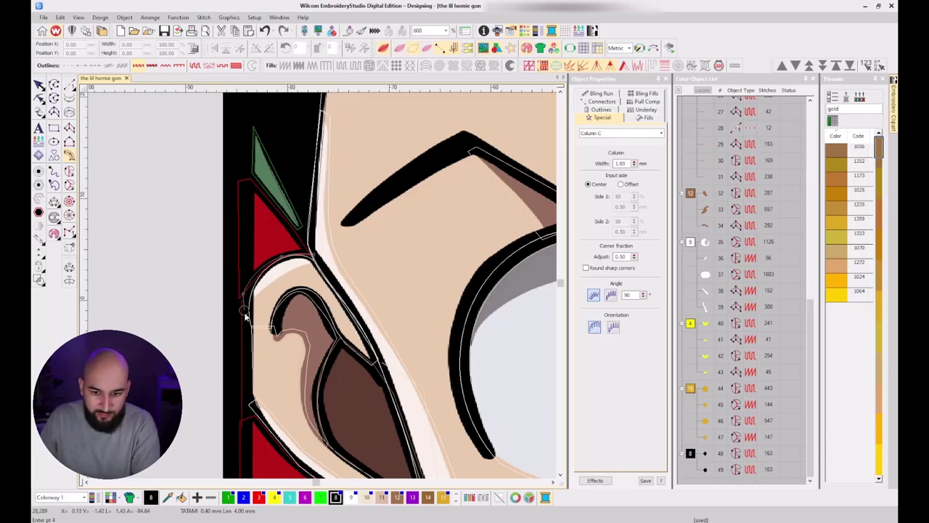
left_click(245, 413)
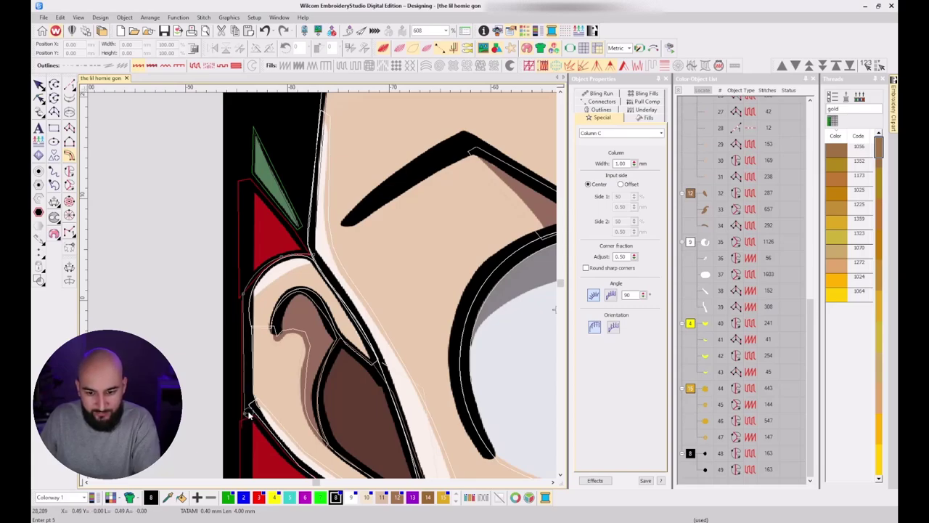
key("BackSpace")
left_click(248, 407)
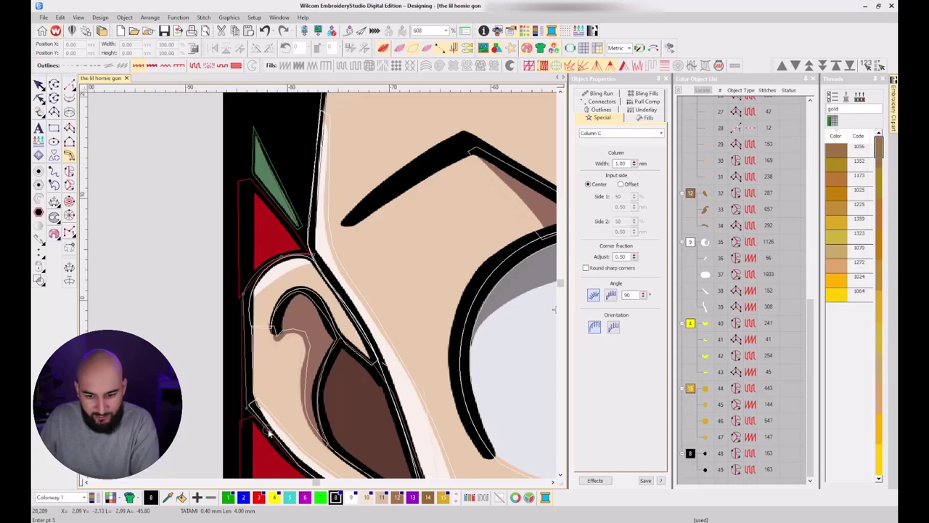
Continue the left-hand ear's black Column C outline along its lower outer edge and finish it at the bottom junction with the face.
left_click(269, 431)
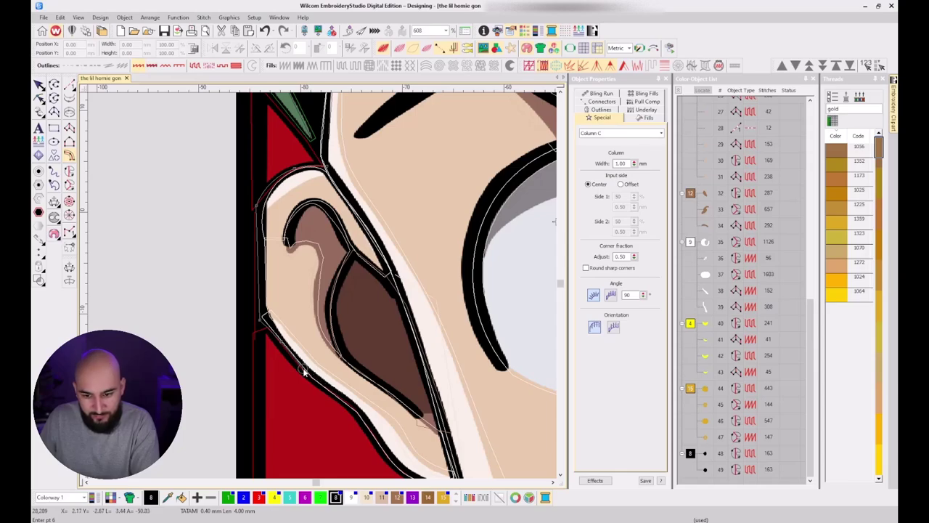
left_click(304, 368)
left_click(318, 384)
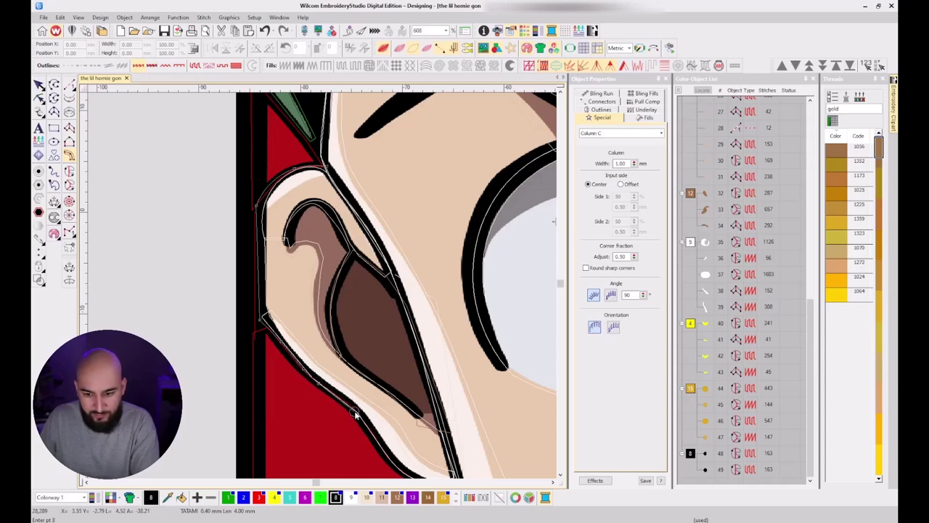
left_click(356, 413)
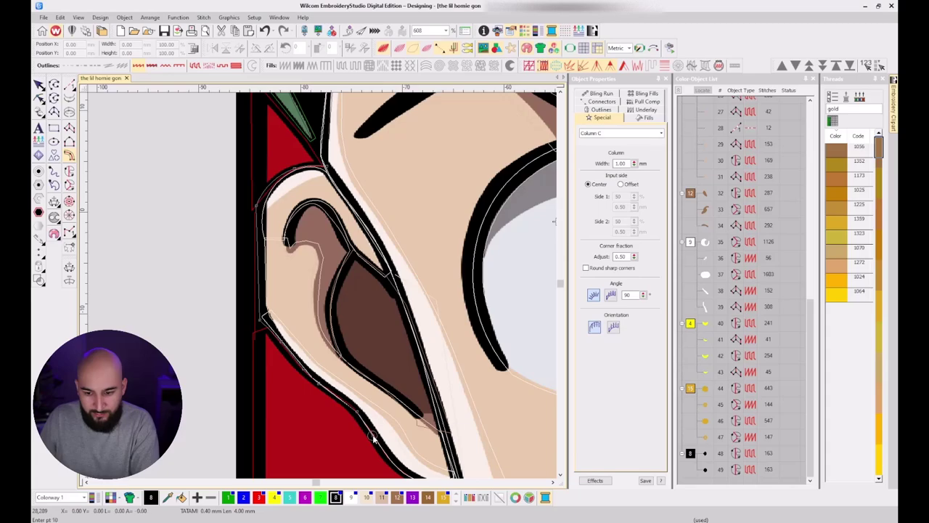
scroll(387, 463, "down", 1)
scroll(321, 285, "up", 2)
left_click(325, 282)
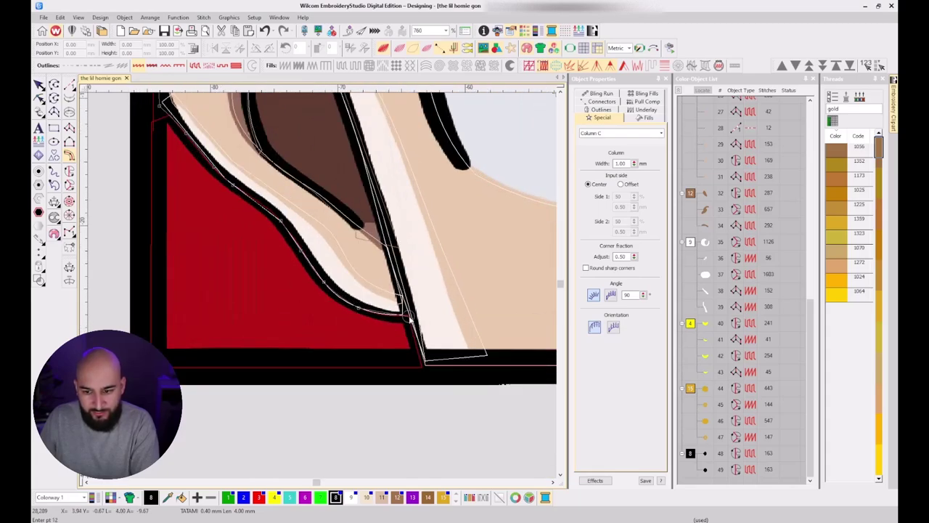
key("Return")
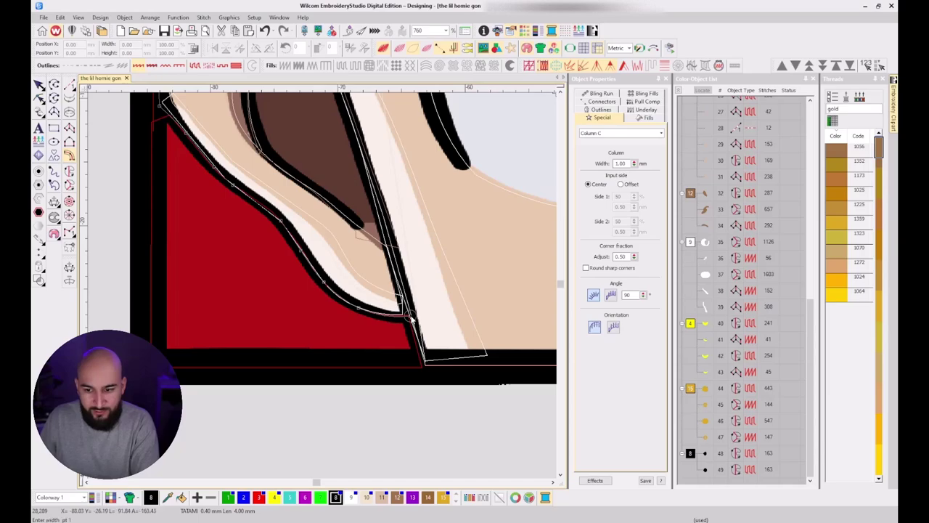
Pick two width points to give the ear outline a column width of about 2.04 mm, and inspect its stitches without the artwork.
left_click(349, 316)
left_click(361, 296)
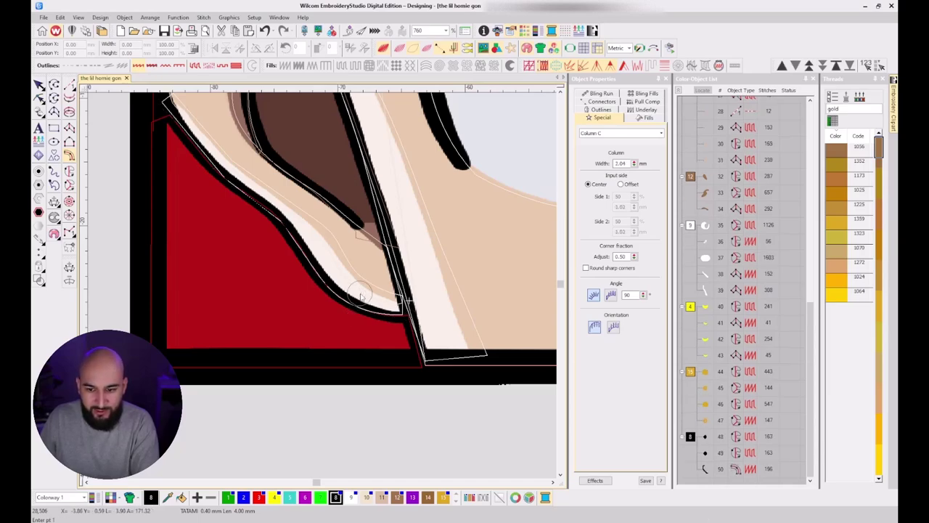
key("t")
key("shift+z")
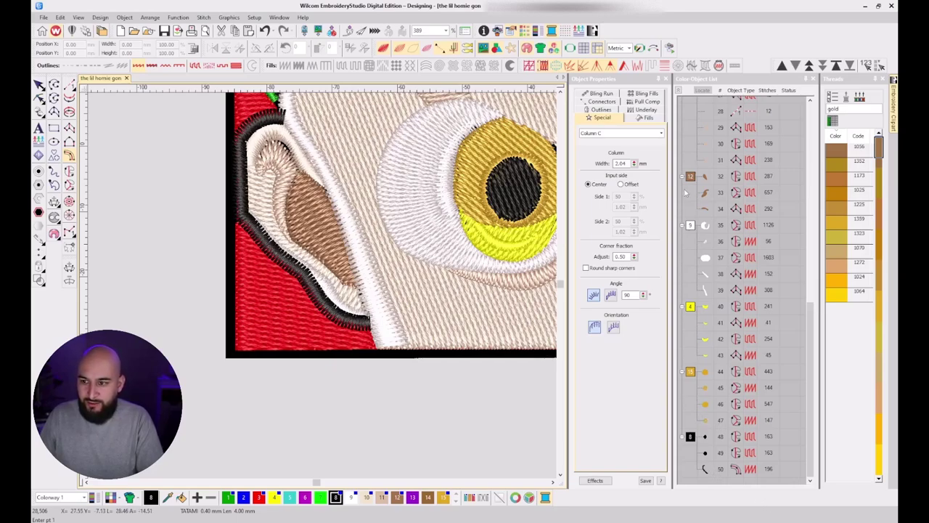
Try a 3 mm column width on the left-hand ear's black outline, compare it with the artwork, and undo the width change.
key("Escape")
double_click(622, 163)
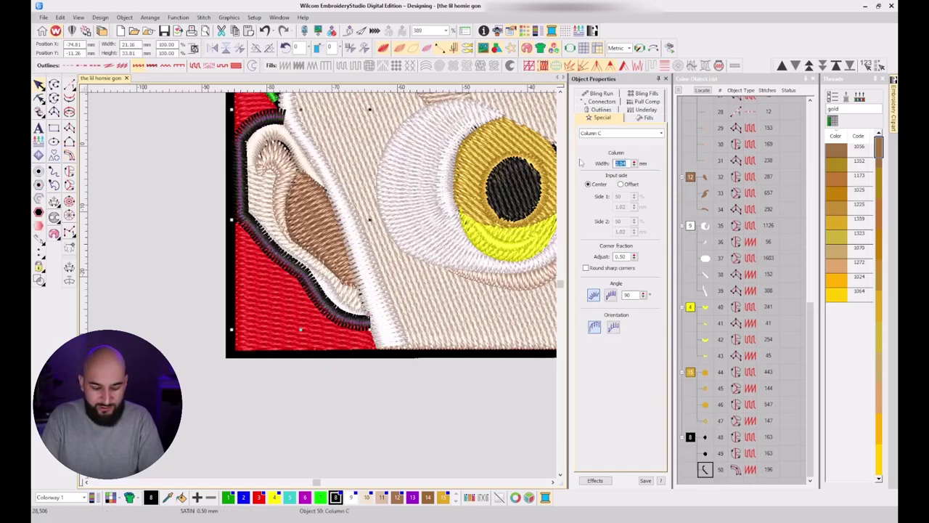
type("3")
key("Return")
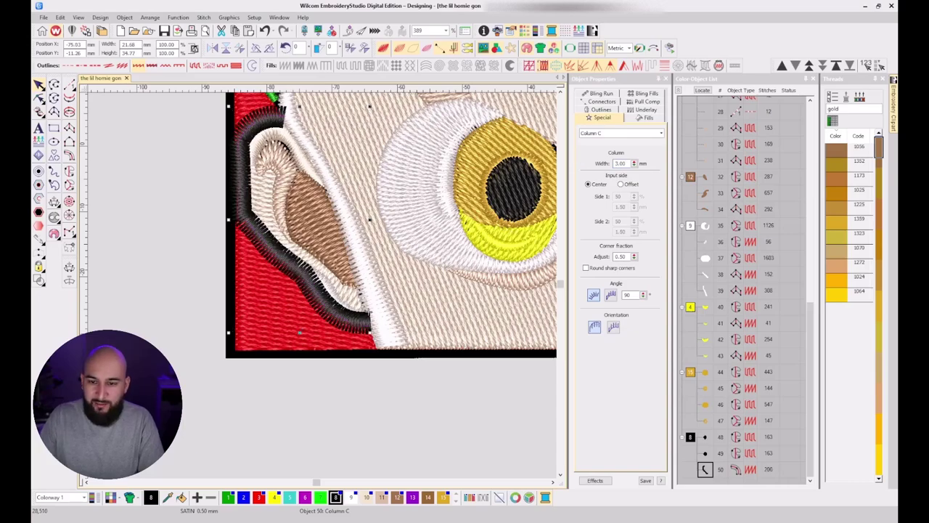
key("ctrl+z")
key("t")
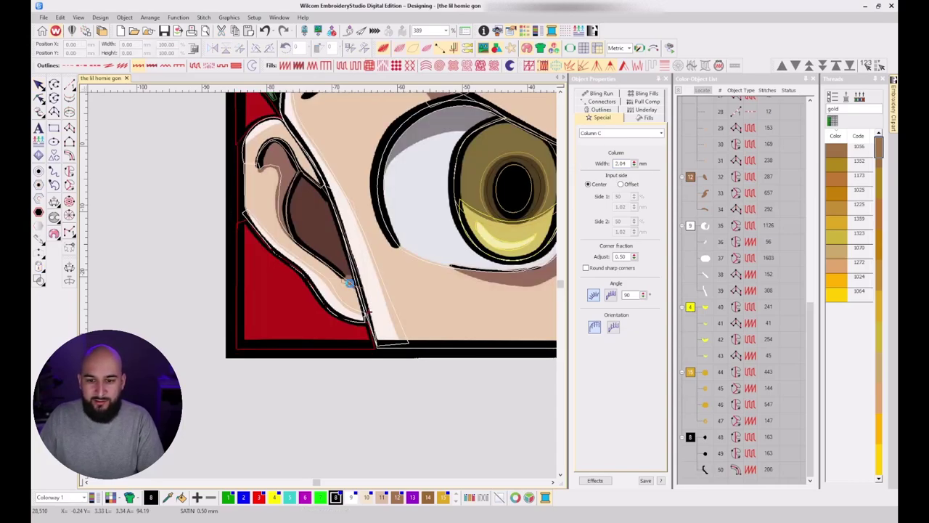
key("t")
key("ctrl+z")
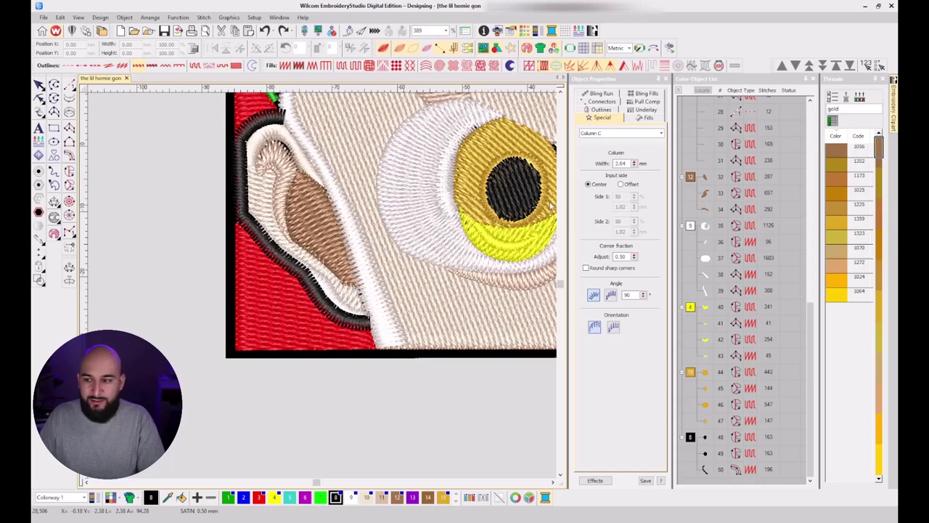
Set the Column C width to 2.50 mm.
left_click_drag(625, 164, 621, 163)
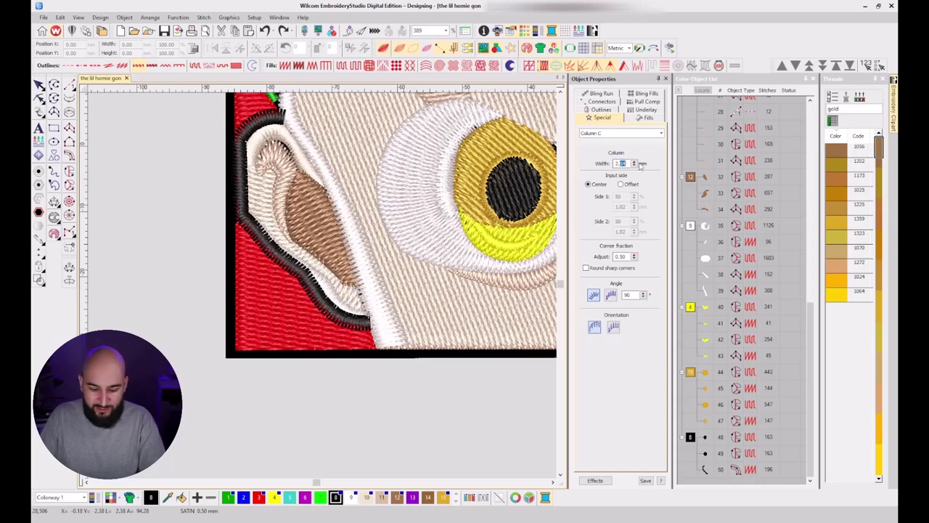
key("Return")
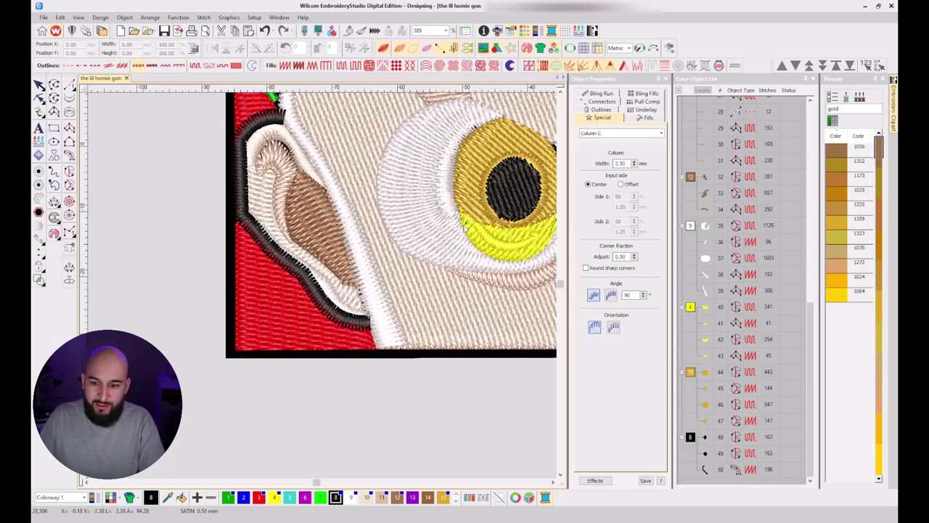
Set the column width of the curved black outer ear outline to 2.30 mm.
left_click(705, 470)
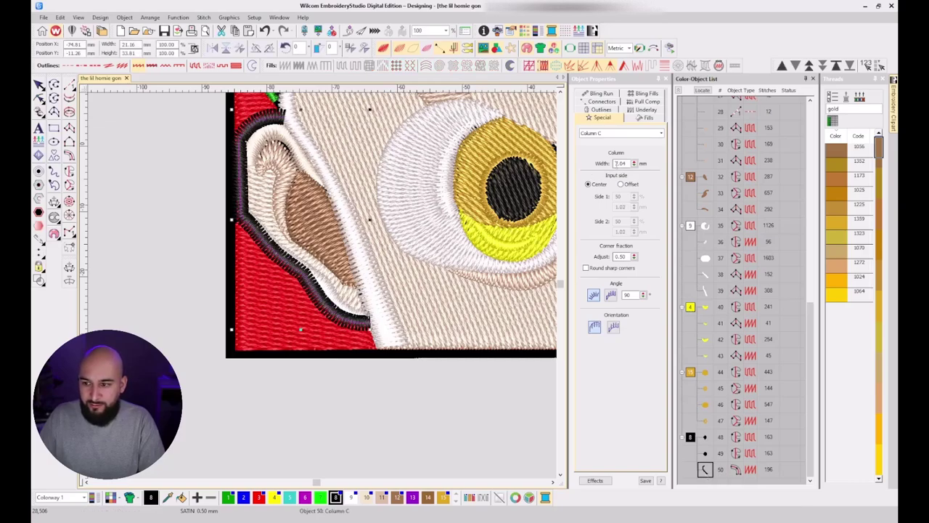
double_click(618, 164)
type("2.5")
key("Return")
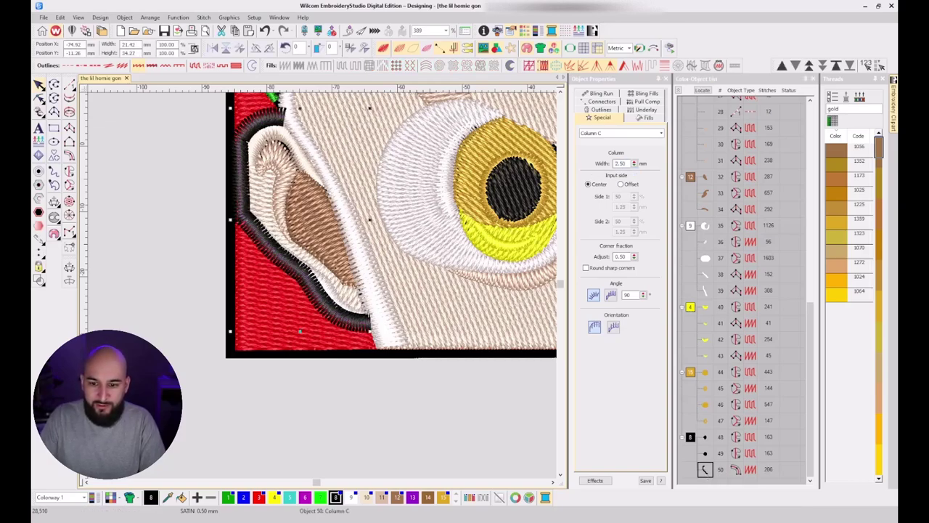
double_click(622, 164)
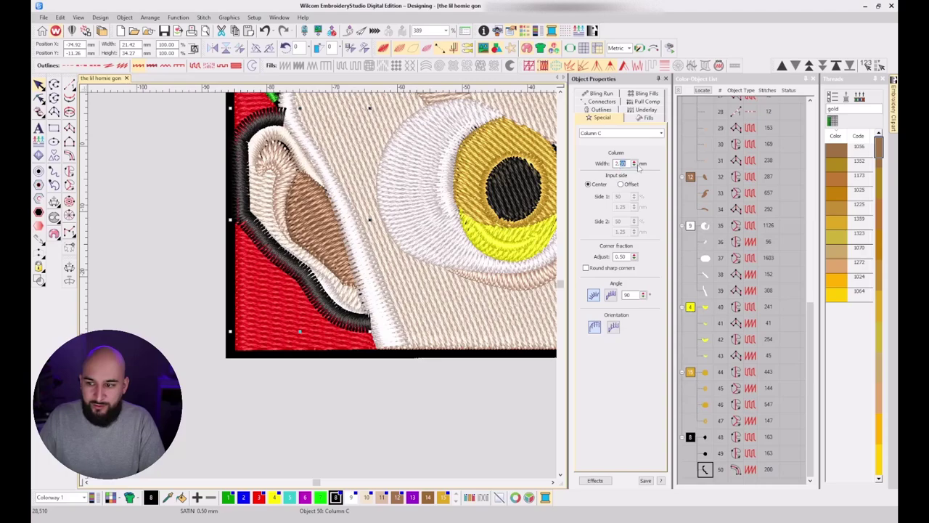
type("2.3")
key("Return")
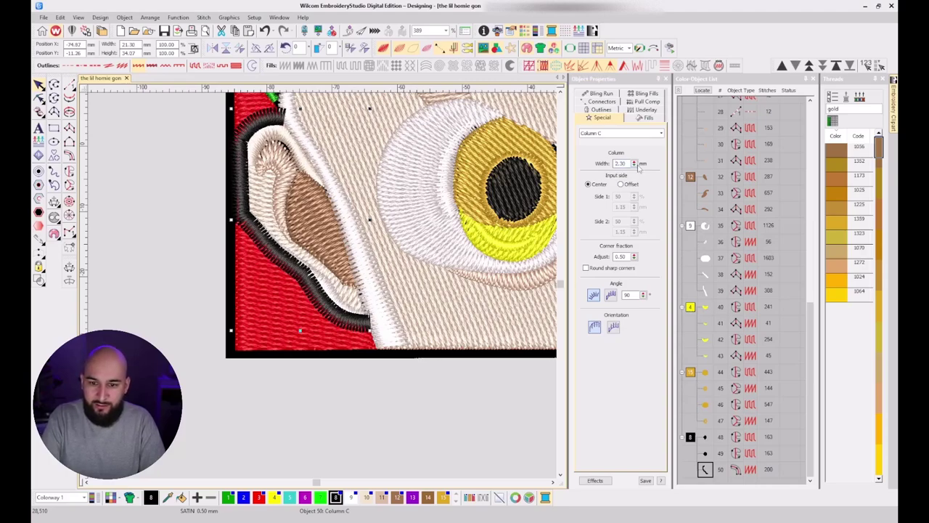
key("Escape")
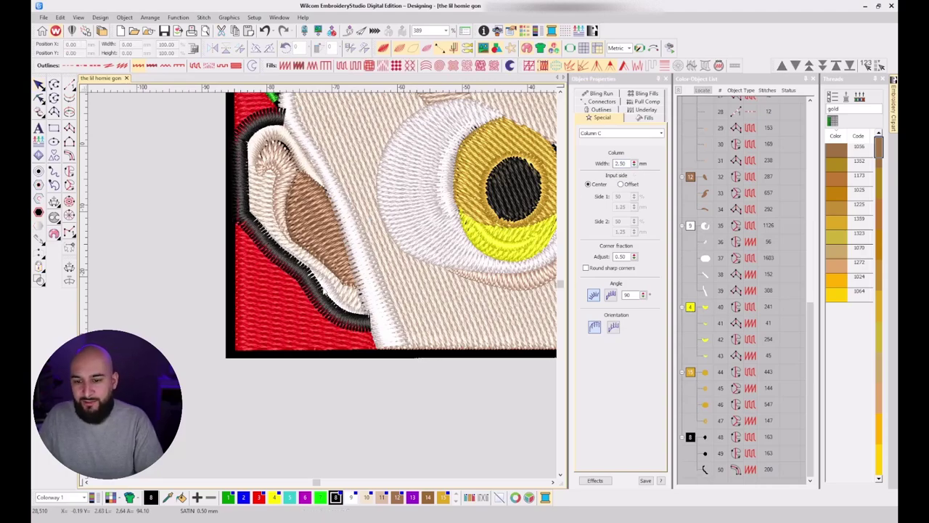
Digitize a straight run stitch about 4 mm tall from the lower end of the ear outline down to the bottom border.
scroll(327, 289, "down", 1)
left_click(69, 85)
scroll(354, 327, "up", 3)
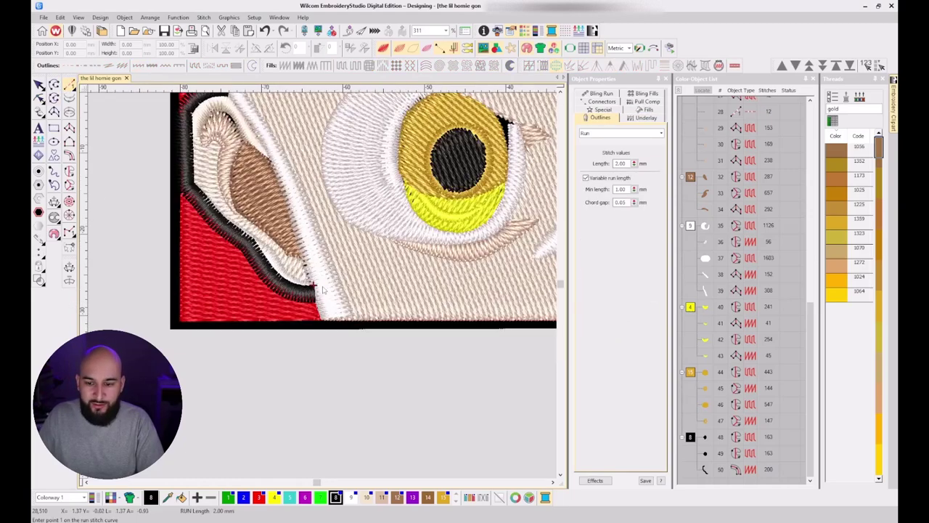
key("s")
left_click(300, 284)
left_click(313, 328)
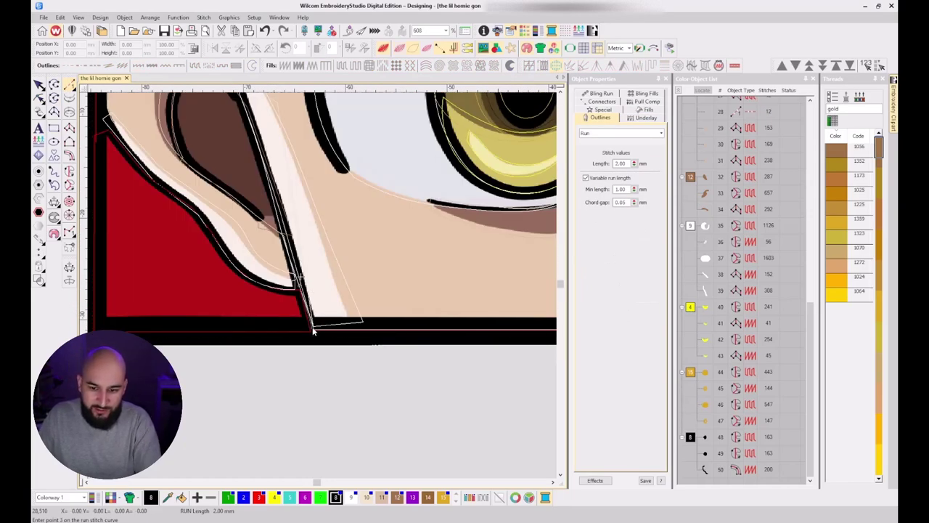
key("Return")
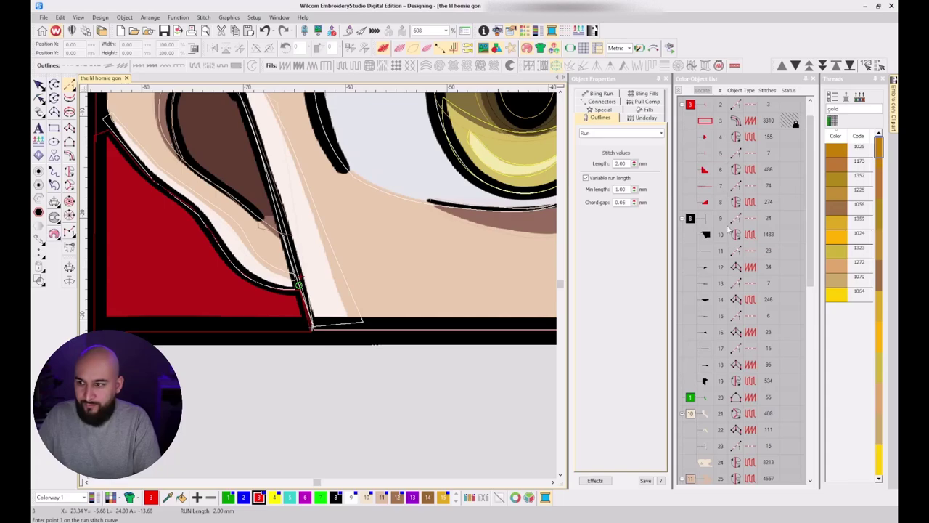
Move the new connecting run to the end of the stitch sequence and recolor it black (color 8).
scroll(728, 228, "down", 6)
scroll(728, 229, "up", 7)
left_click(705, 130)
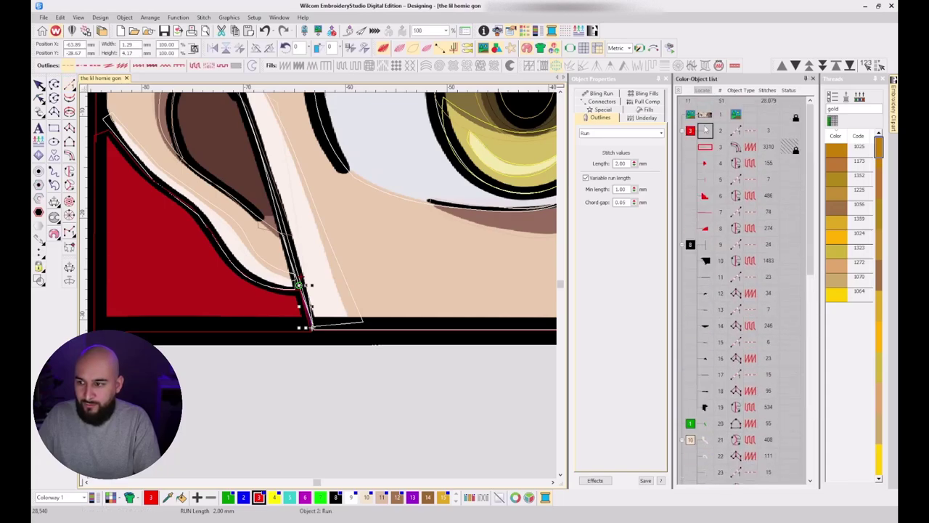
right_click(703, 130)
mouse_move(770, 318)
left_click(827, 368)
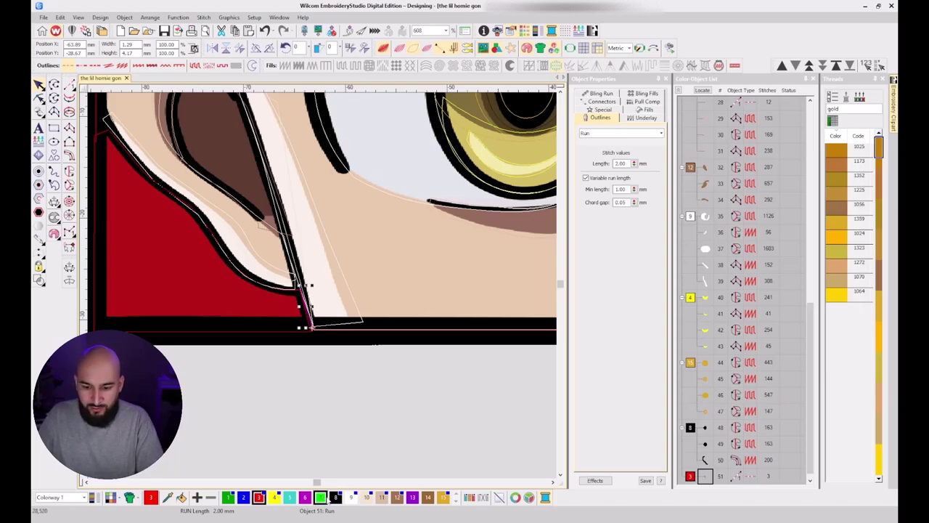
left_click(341, 454)
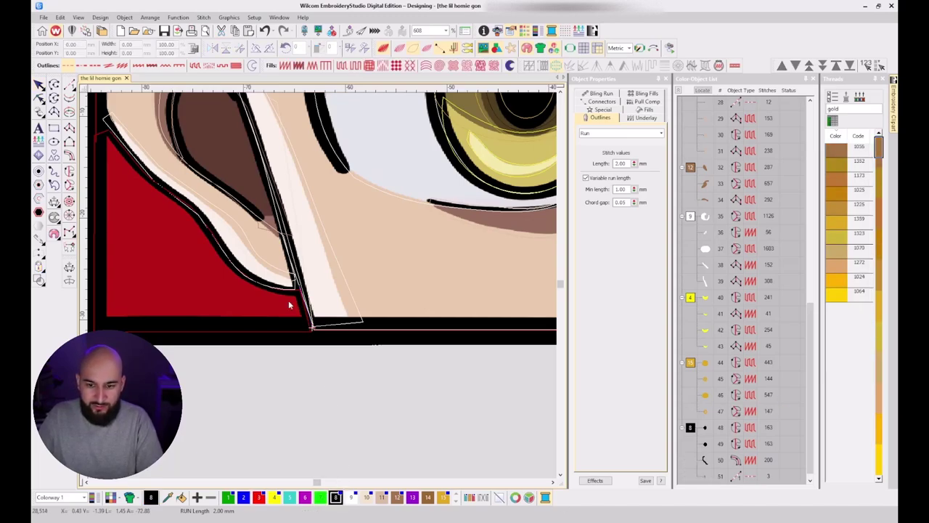
Digitize a 2.50 mm wide black Column C satin line, about 38 mm tall, along the face edge from the bottom border to the ear's top.
key("t")
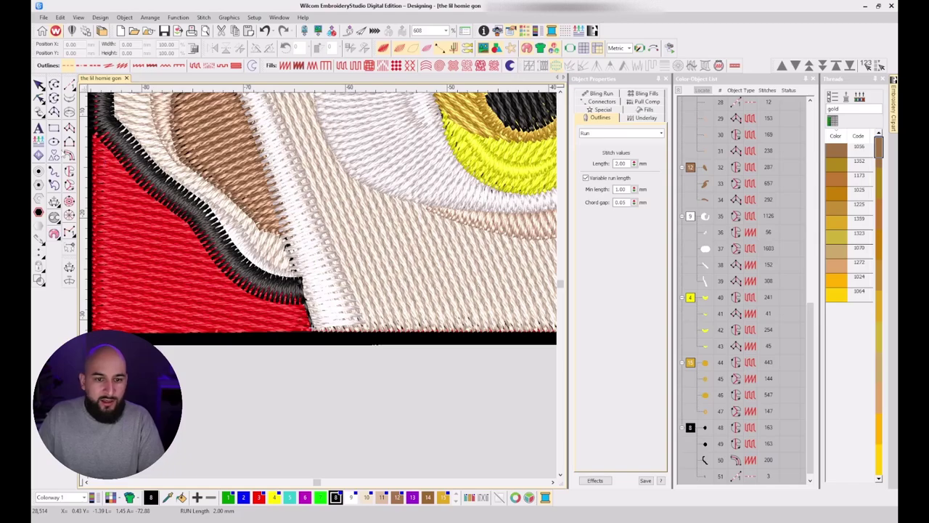
left_click(69, 155)
key("s")
scroll(323, 288, "down", 4)
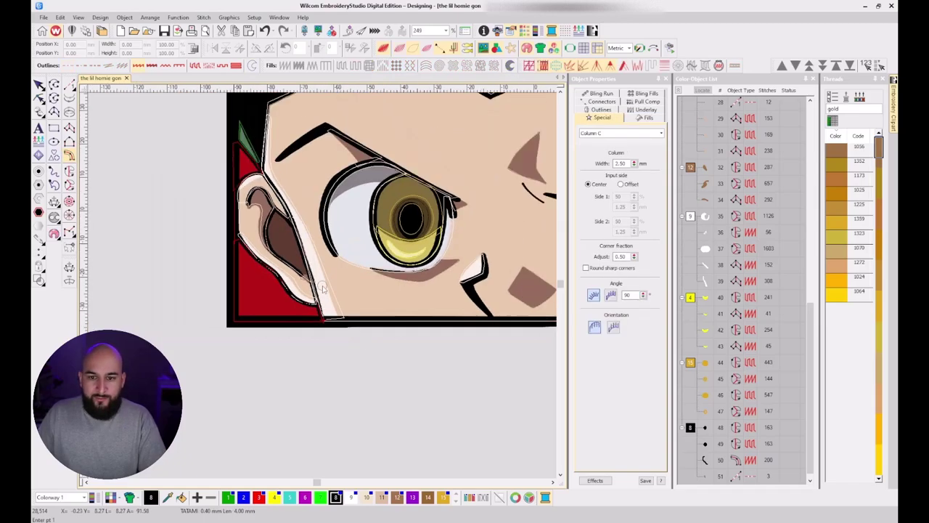
scroll(323, 289, "up", 2)
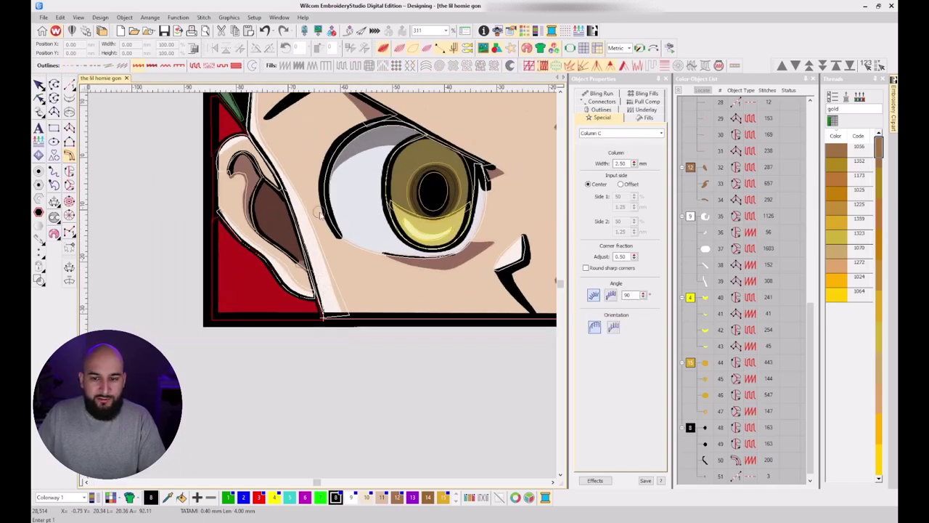
scroll(318, 212, "down", 2)
scroll(323, 289, "up", 3)
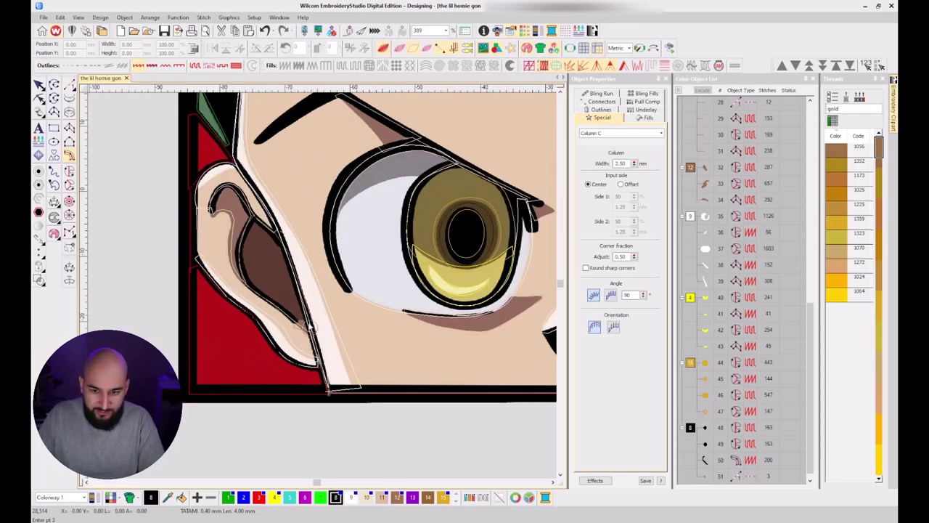
left_click(279, 230)
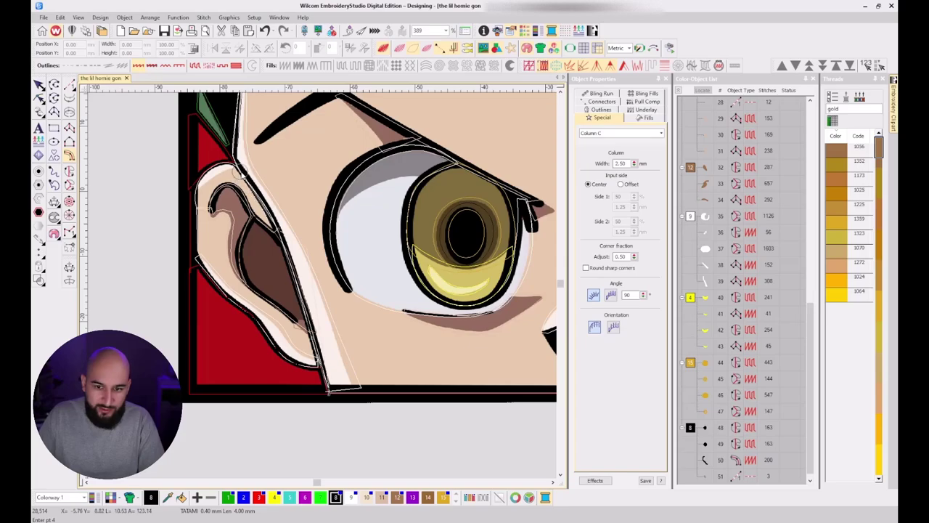
right_click(230, 157)
key("t")
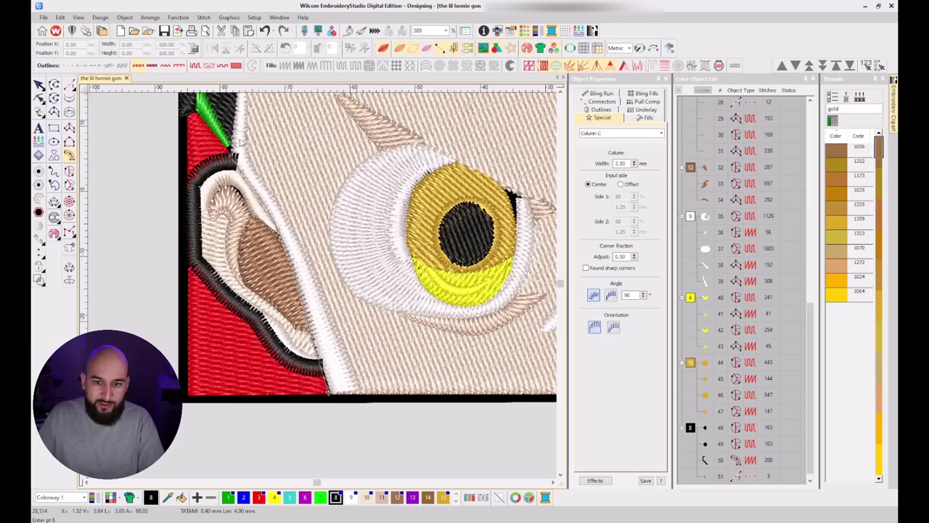
scroll(235, 147, "down", 2)
scroll(318, 285, "up", 2)
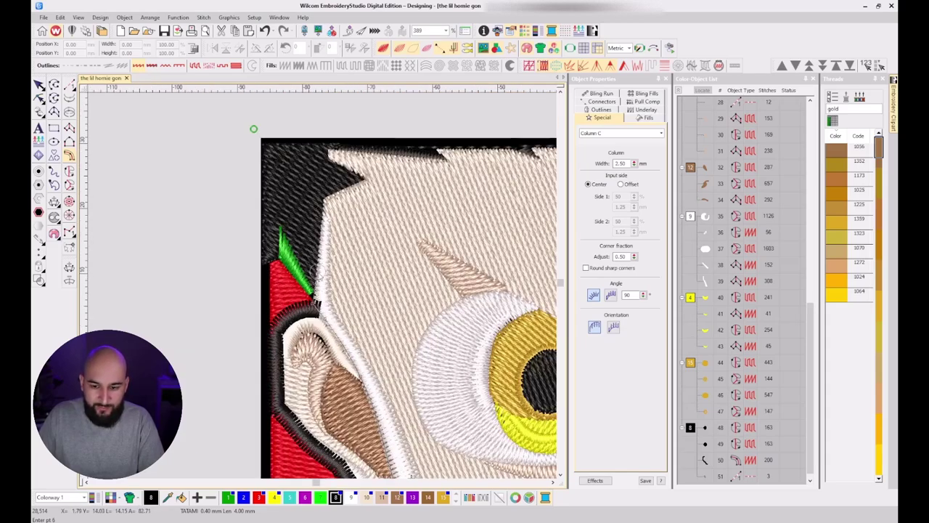
key("Return")
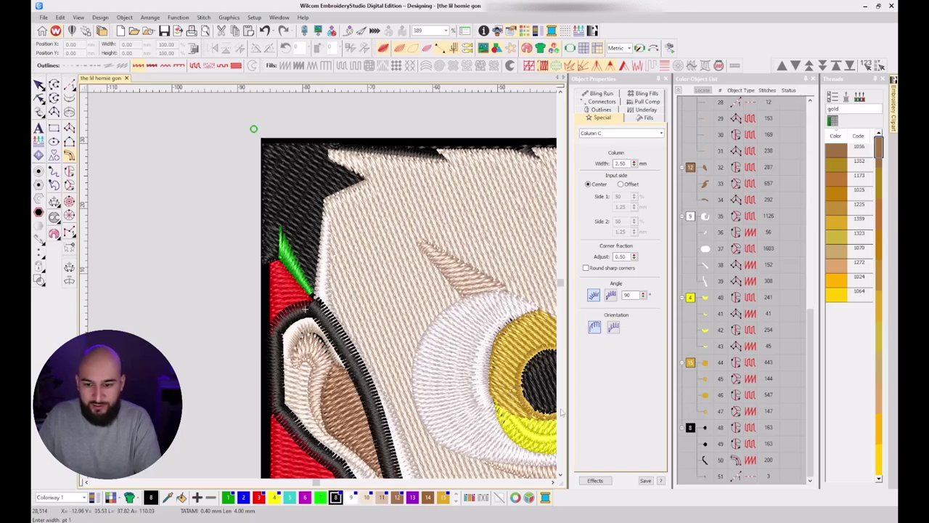
key("Escape")
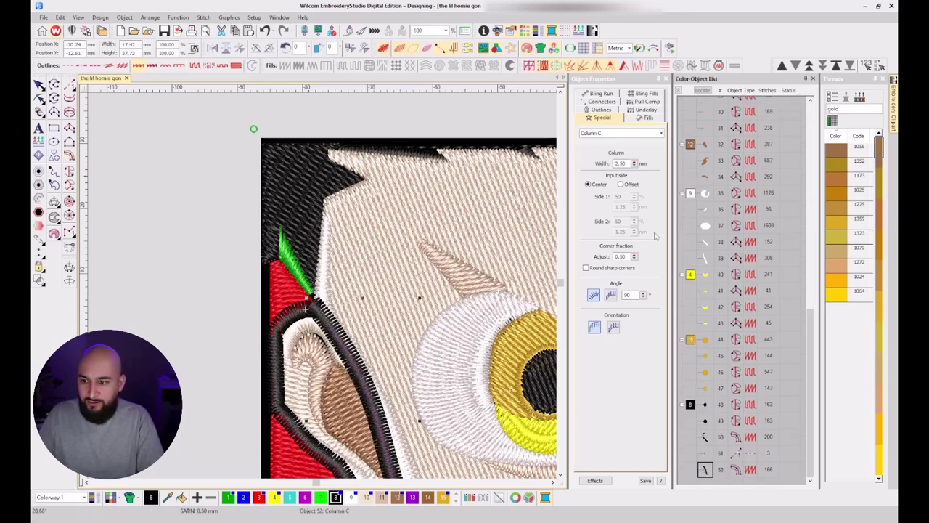
Examine the travel run, satin outline, fill and underlay properties of the curved outer ear outline.
left_click(705, 454)
left_click(704, 436)
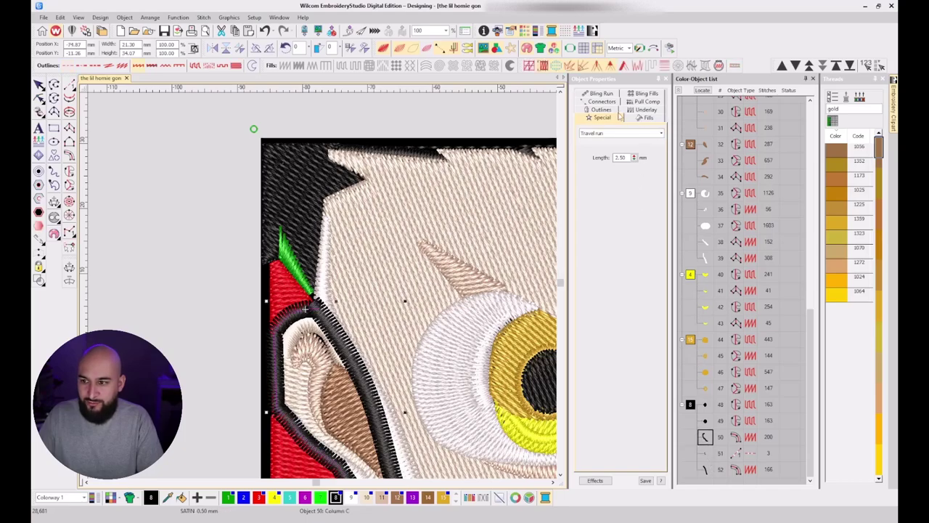
left_click(618, 112)
left_click(613, 111)
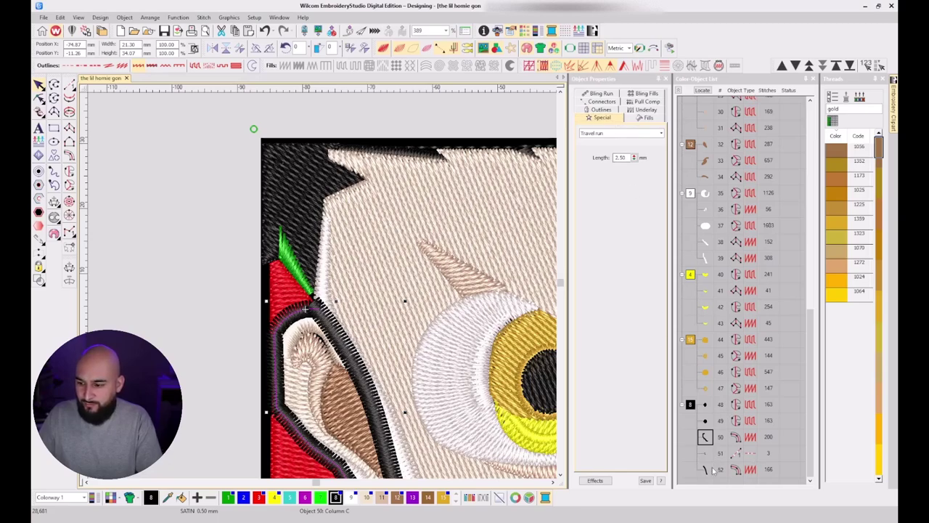
left_click(706, 437)
left_click(642, 120)
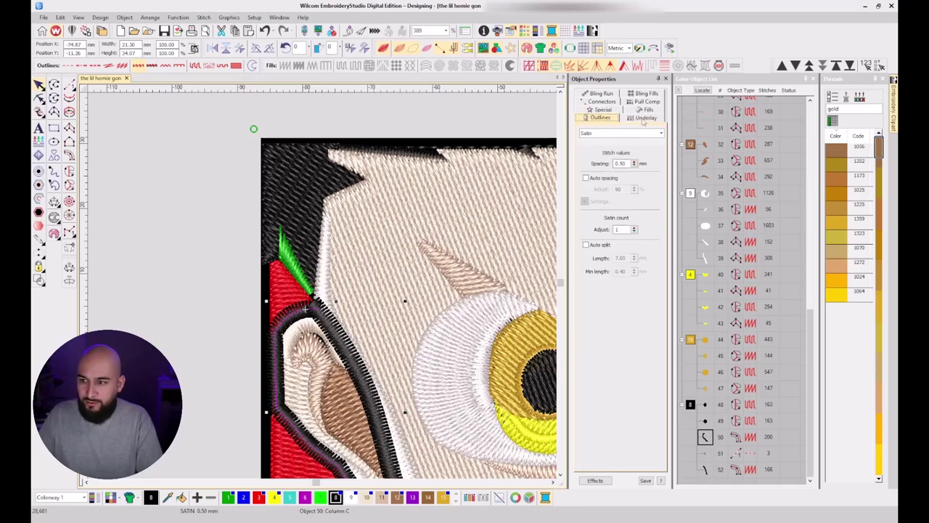
left_click(646, 116)
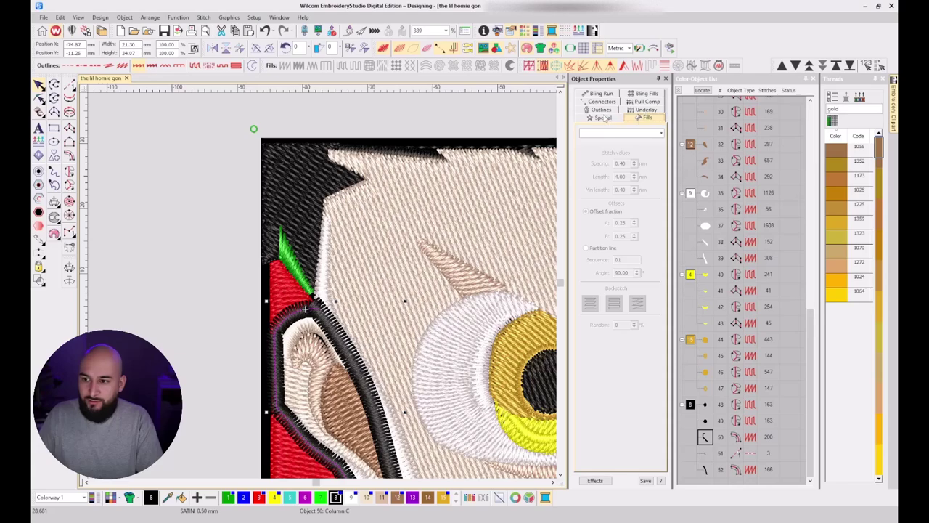
left_click(603, 109)
left_click(635, 120)
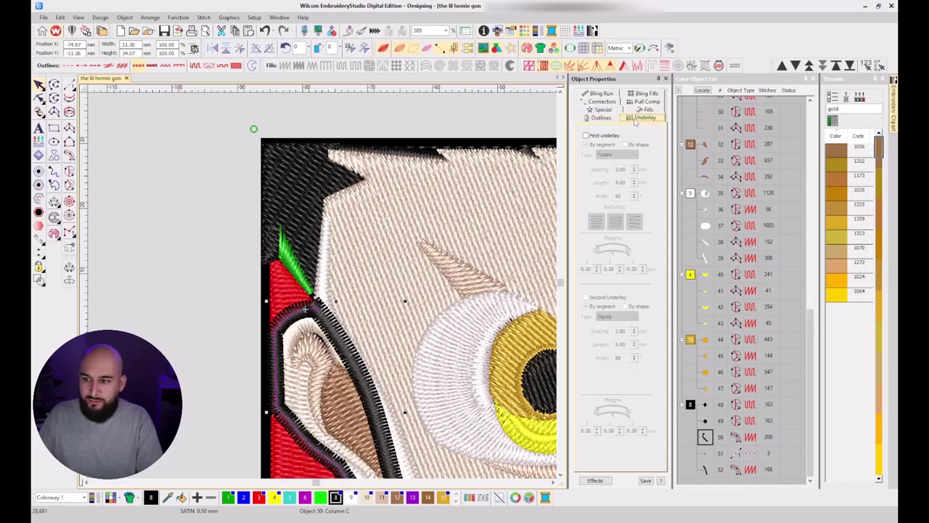
left_click(601, 119)
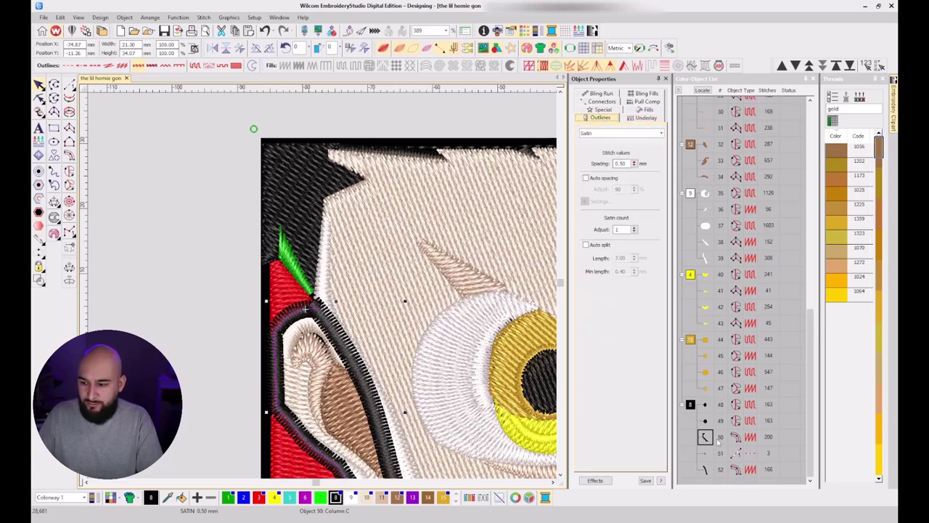
left_click(717, 442)
left_click(705, 437)
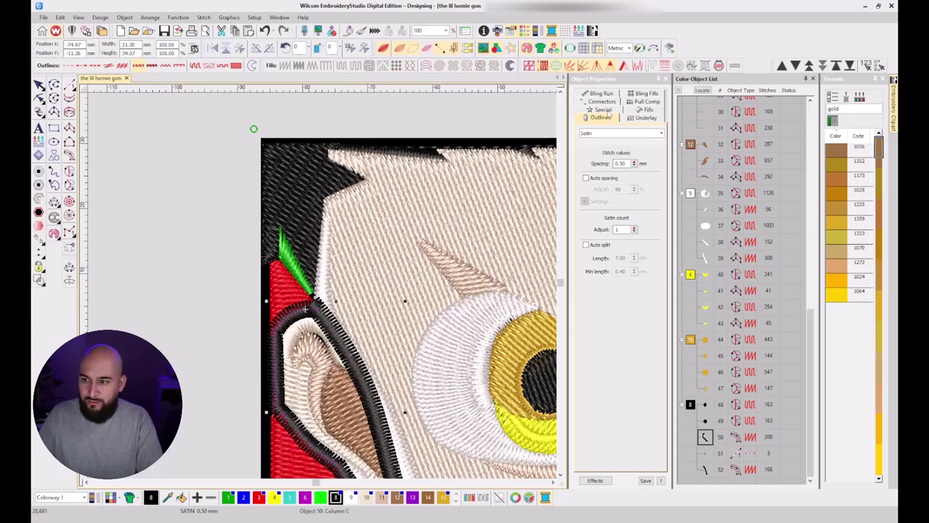
left_click(648, 120)
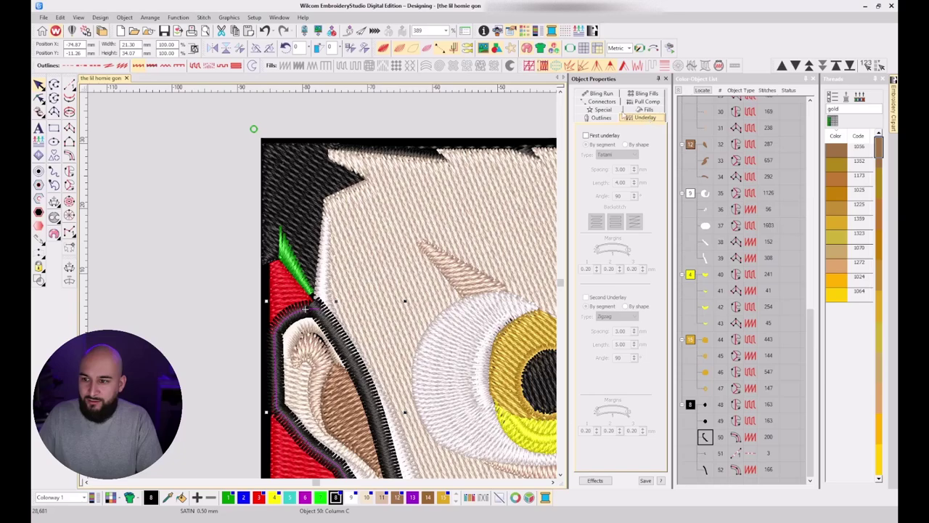
left_click(645, 110)
left_click(732, 442)
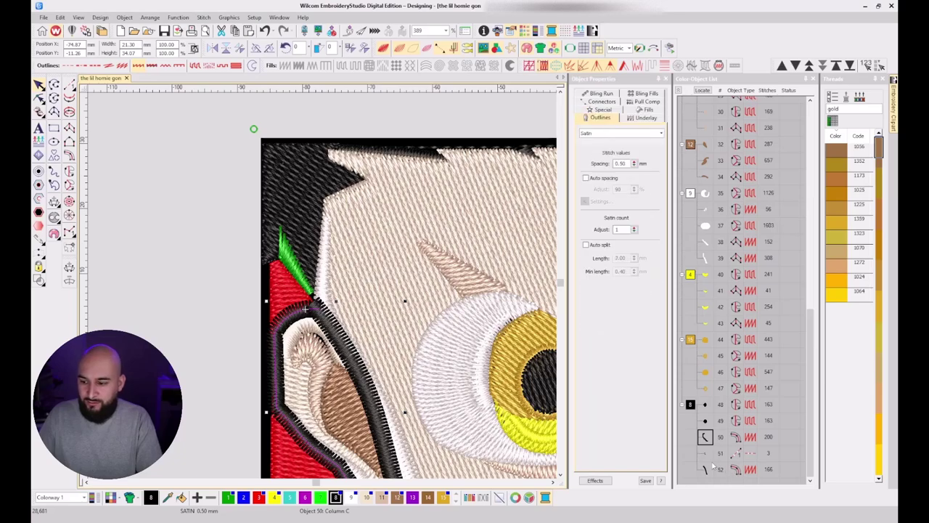
Examine the same stitch and underlay properties on the new black column along the face edge.
left_click(705, 469)
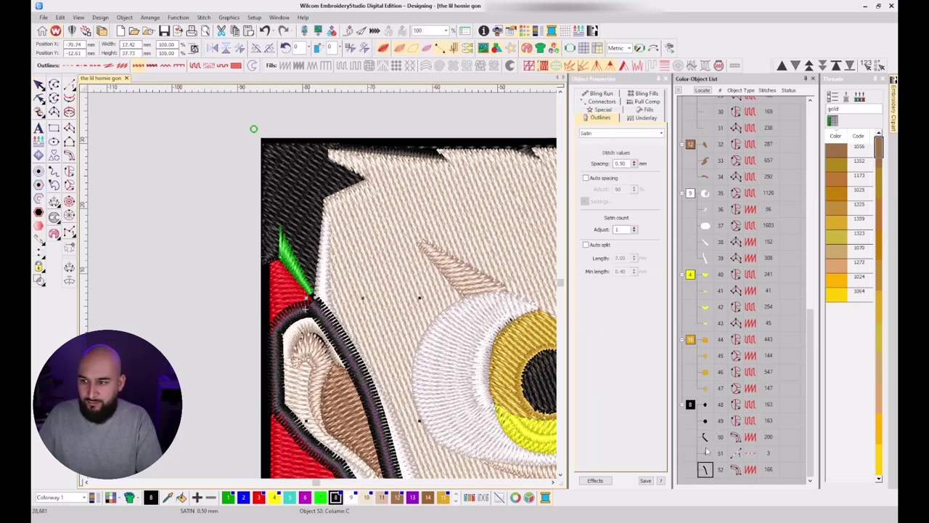
right_click(708, 468)
left_click(735, 270)
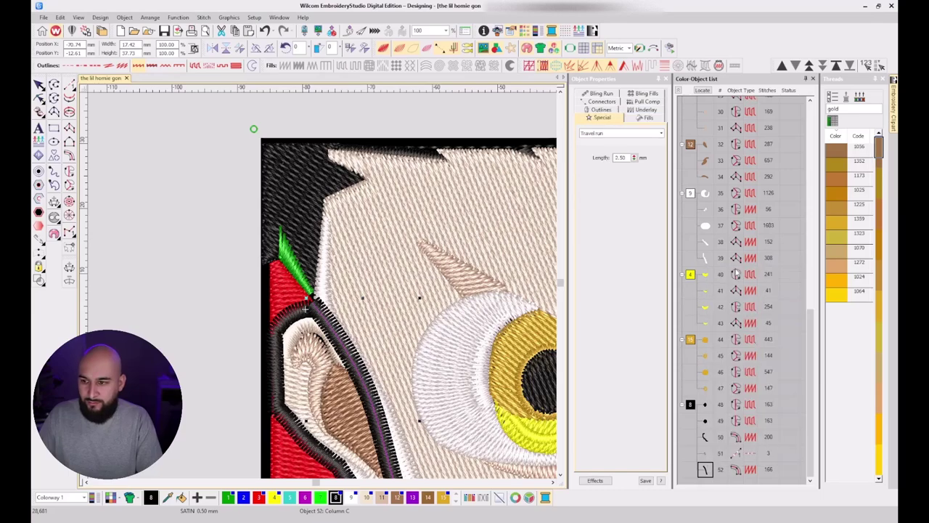
left_click(640, 119)
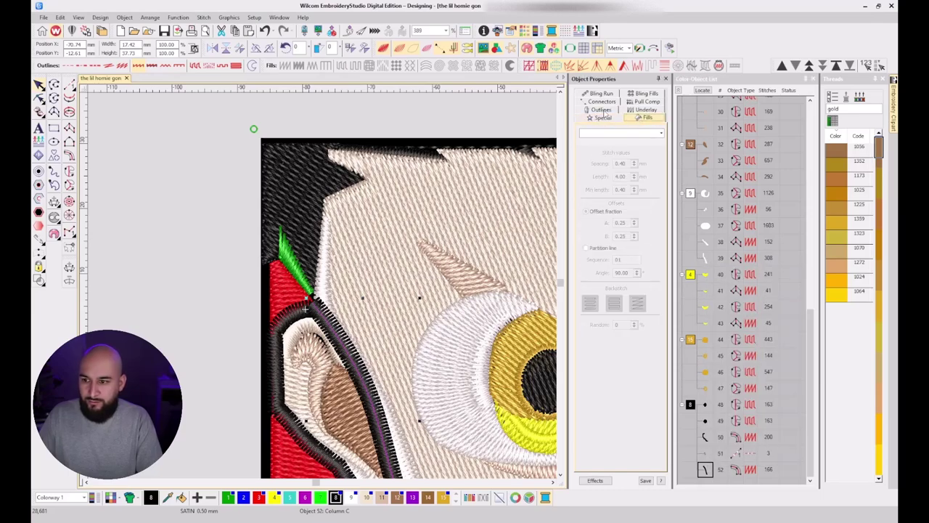
left_click(603, 111)
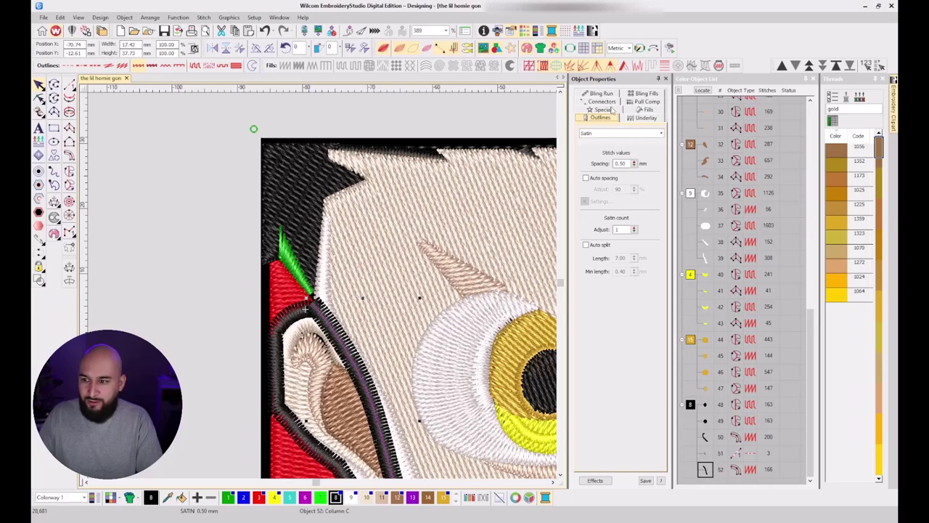
left_click(643, 110)
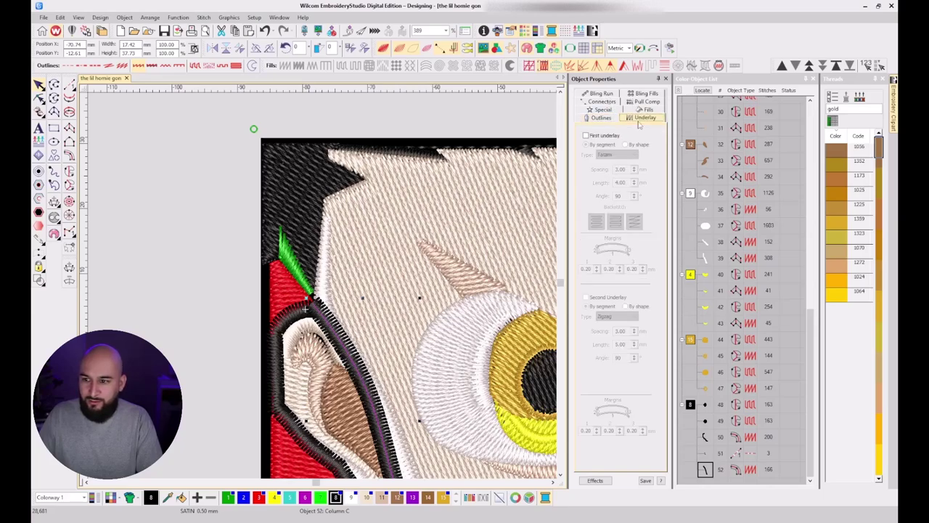
left_click(604, 117)
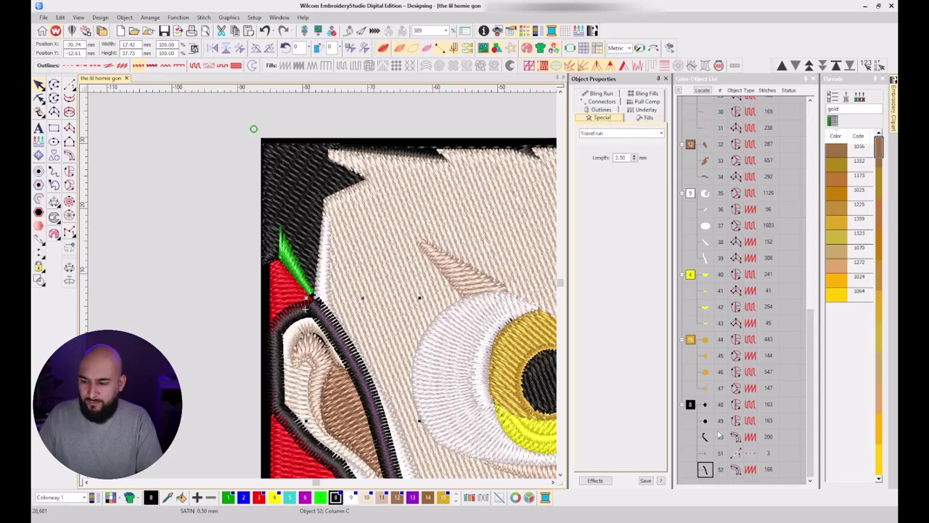
Set the column width of the black satin line along the face edge to 2.30 mm, matching the outer ear outline.
left_click(708, 472)
left_click(708, 471)
left_click(174, 281)
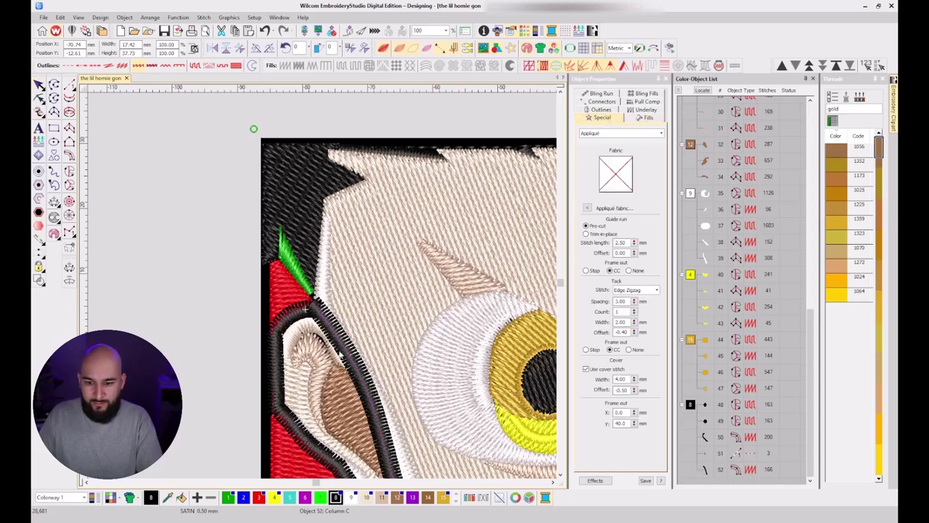
left_click(305, 309)
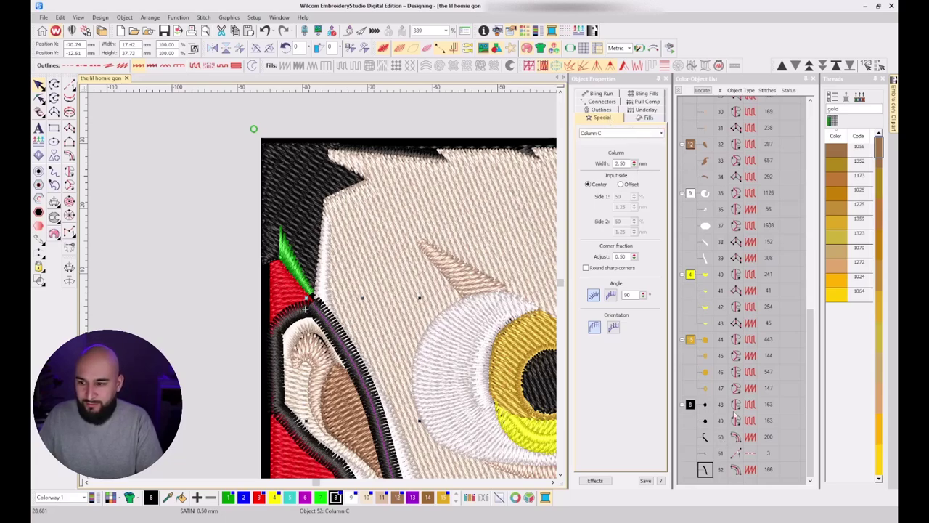
left_click(703, 437)
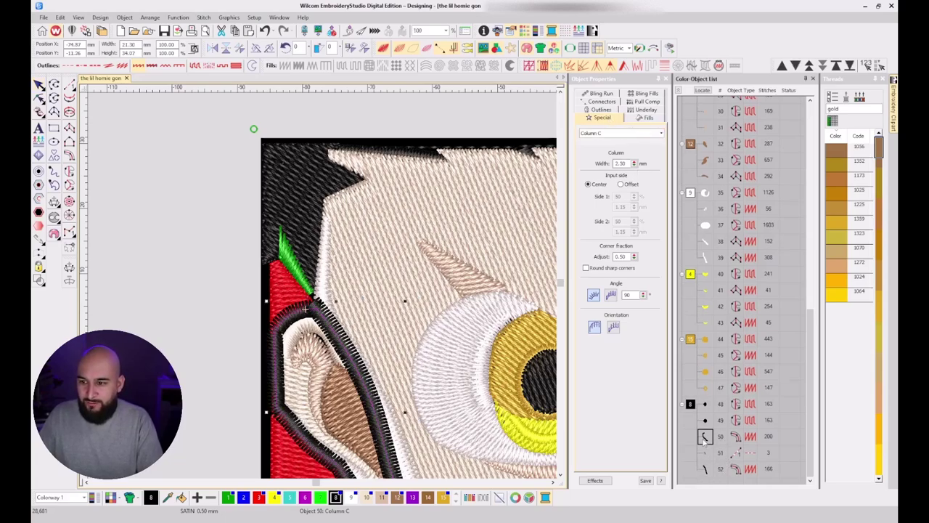
left_click(704, 468)
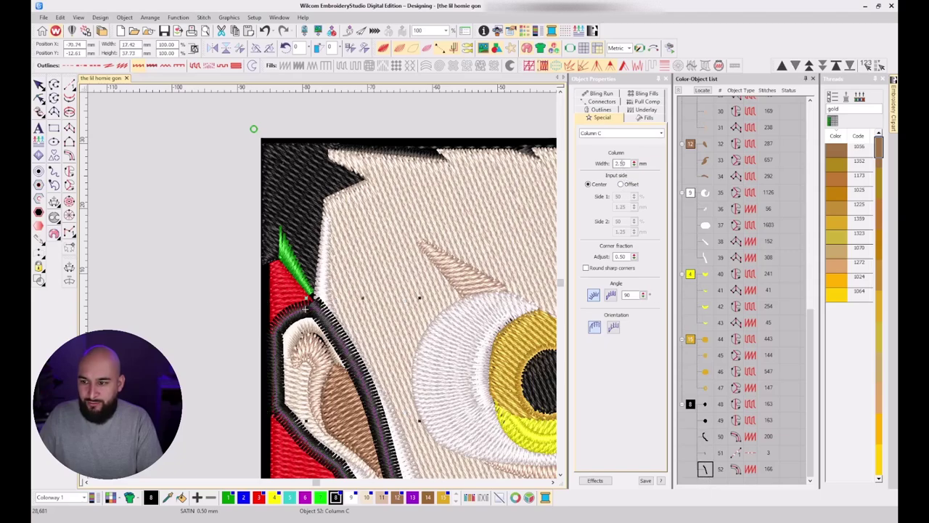
double_click(622, 164)
key("Return")
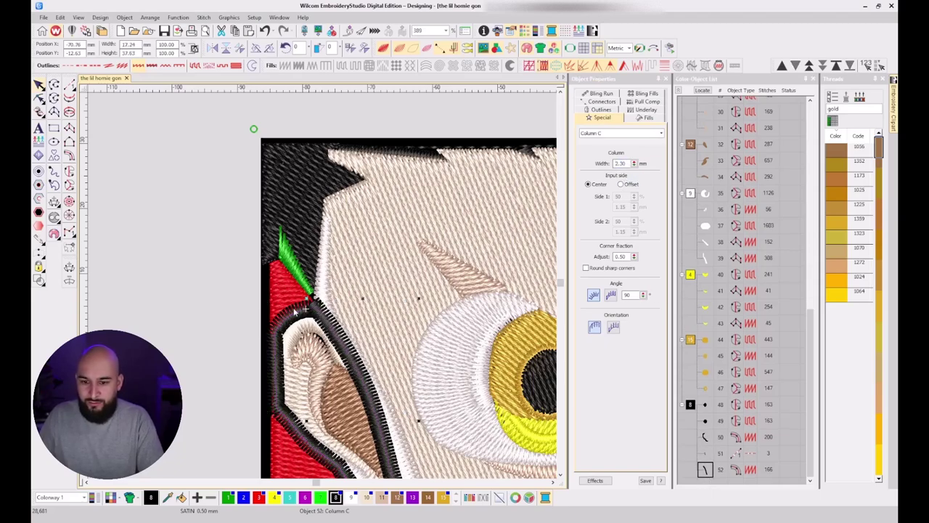
key("Escape")
Digitize a black connecting run from the ear's top along the red area's upper edge to the hair's lower outer corner.
left_click(69, 85)
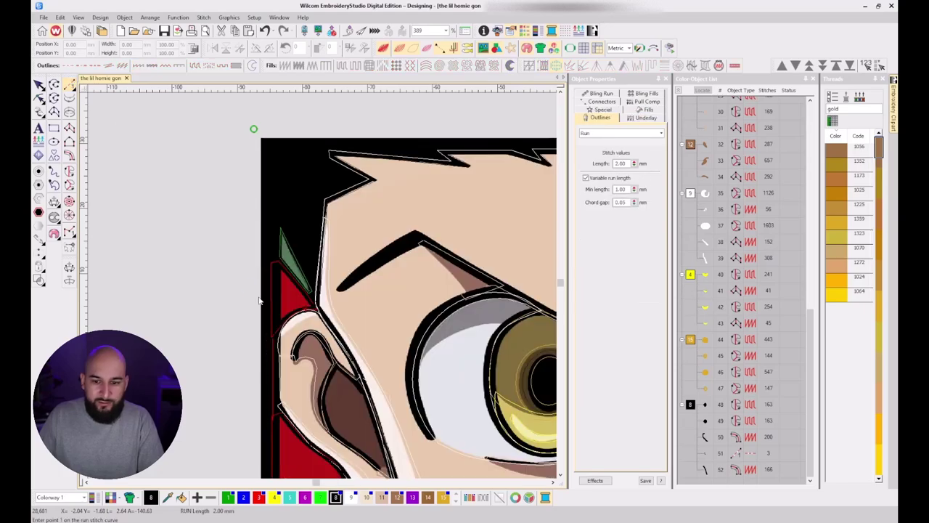
key("s")
left_click(268, 264)
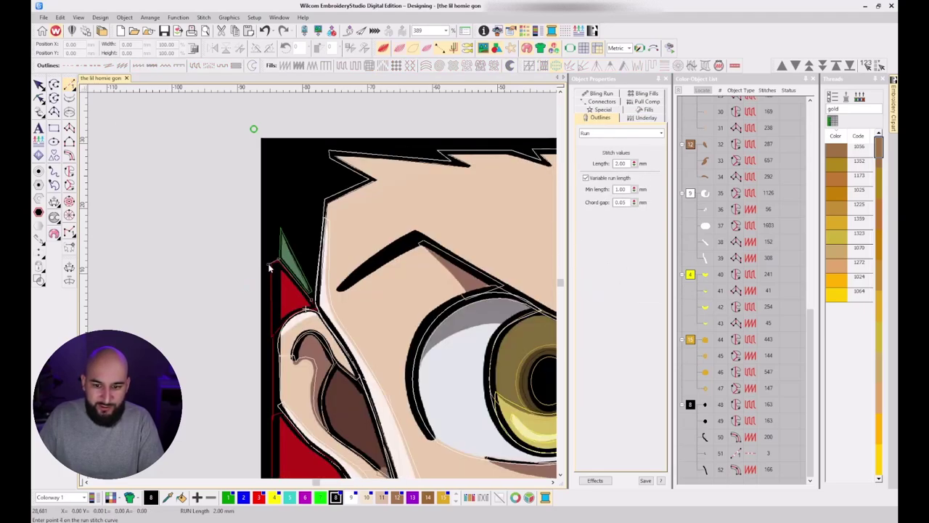
key("s")
key("Return")
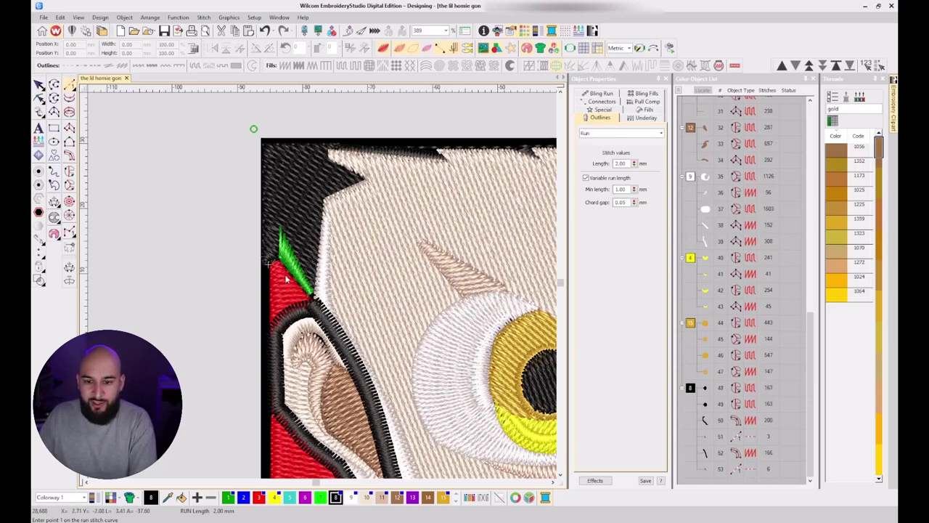
Place points of a 2.50 mm wide Column C line from the red area's corner to the ear's top and up the hairline to its tip.
left_click(69, 155)
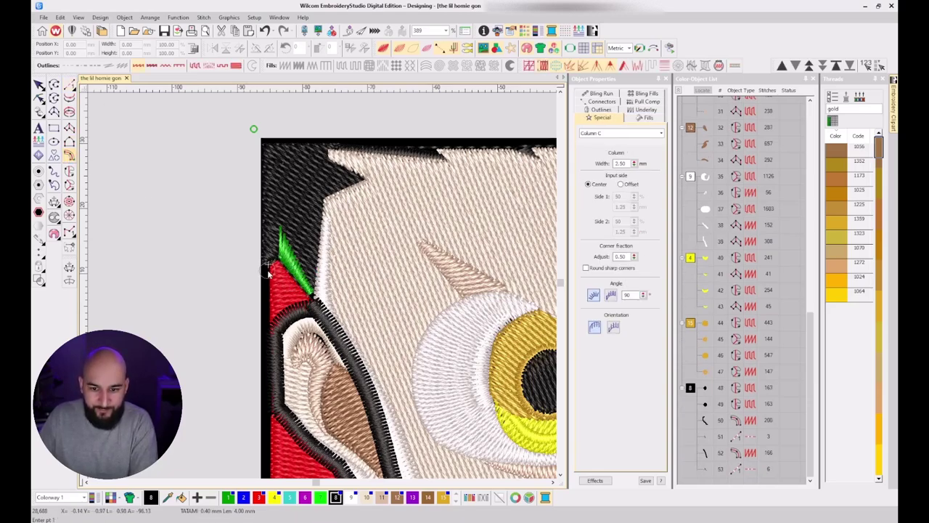
left_click(266, 266)
left_click(277, 260)
left_click(303, 286)
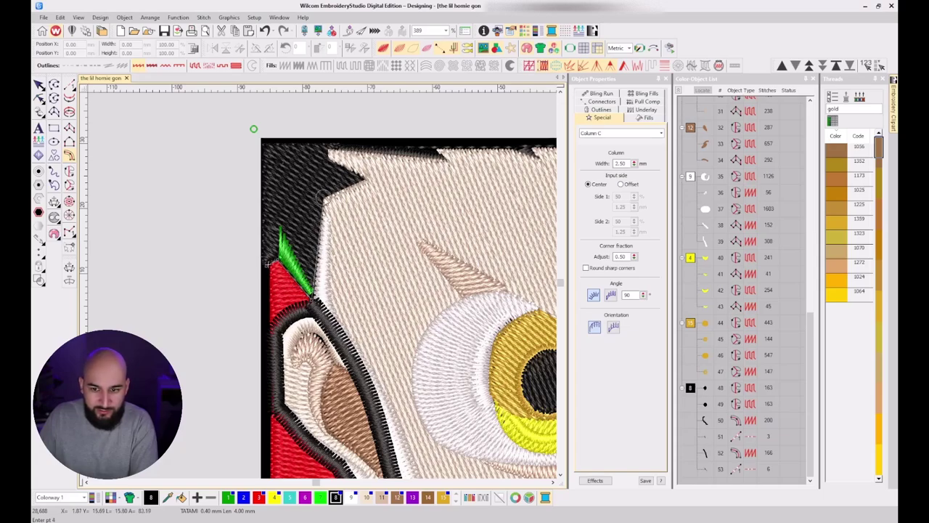
key("s")
key("s")
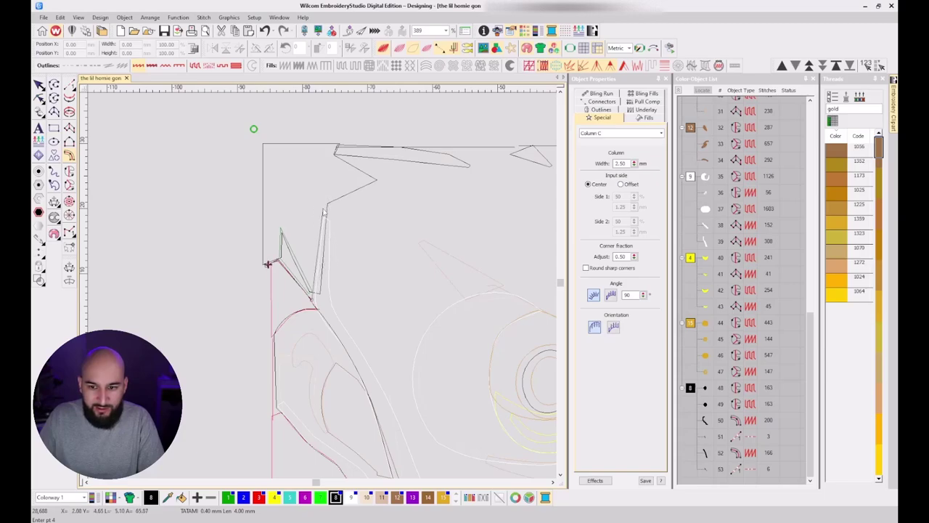
scroll(324, 285, "up", 3)
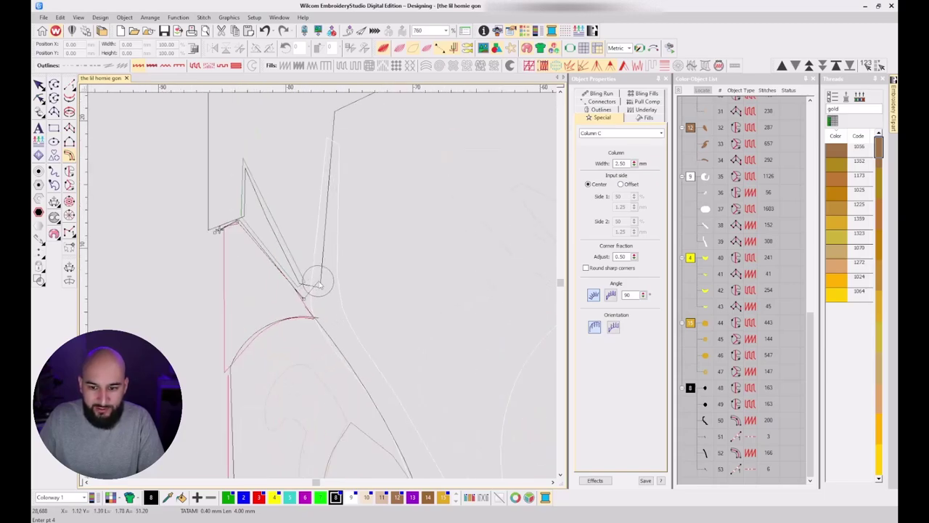
key("s")
key("s")
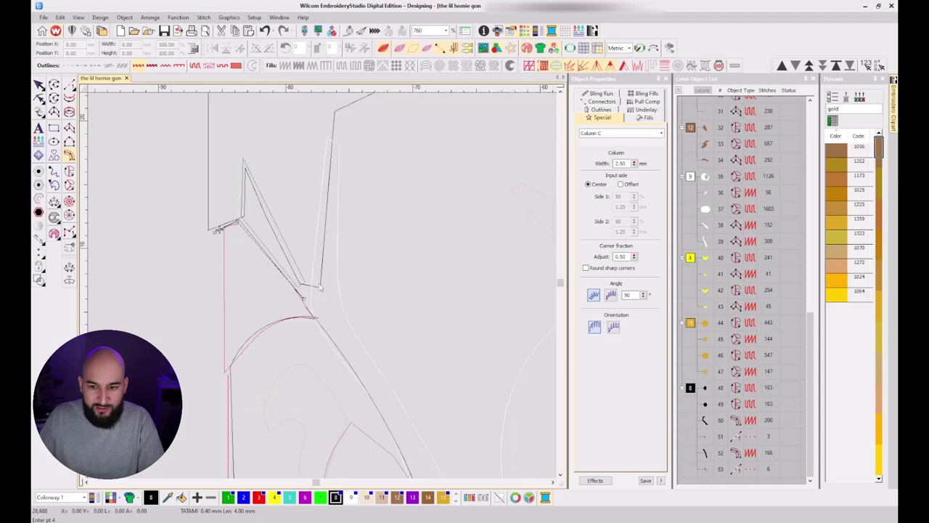
left_click(315, 285)
left_click_drag(332, 124, 329, 197)
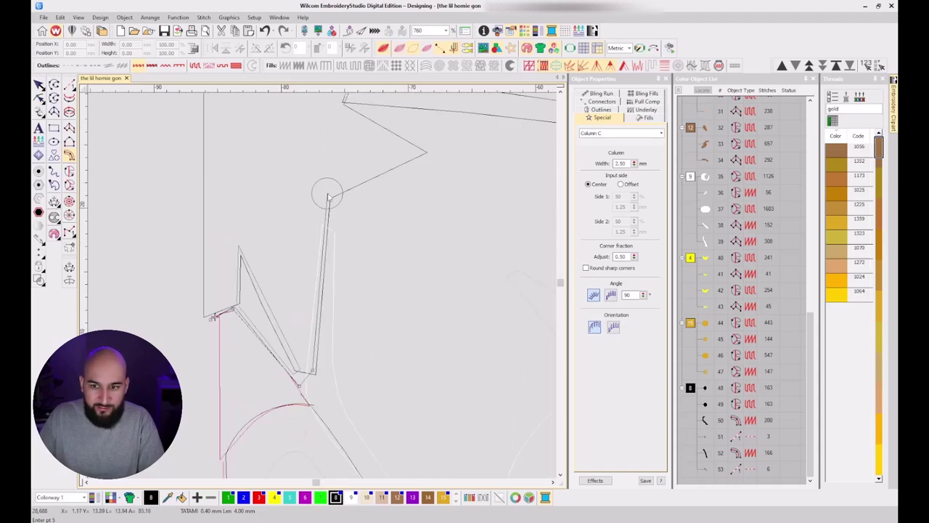
left_click(328, 196)
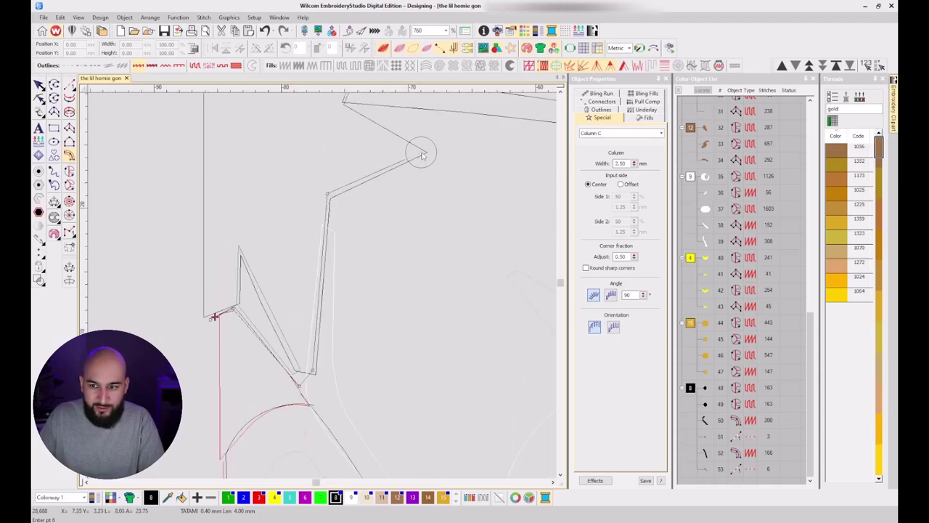
left_click(425, 153)
scroll(363, 109, "up", 2)
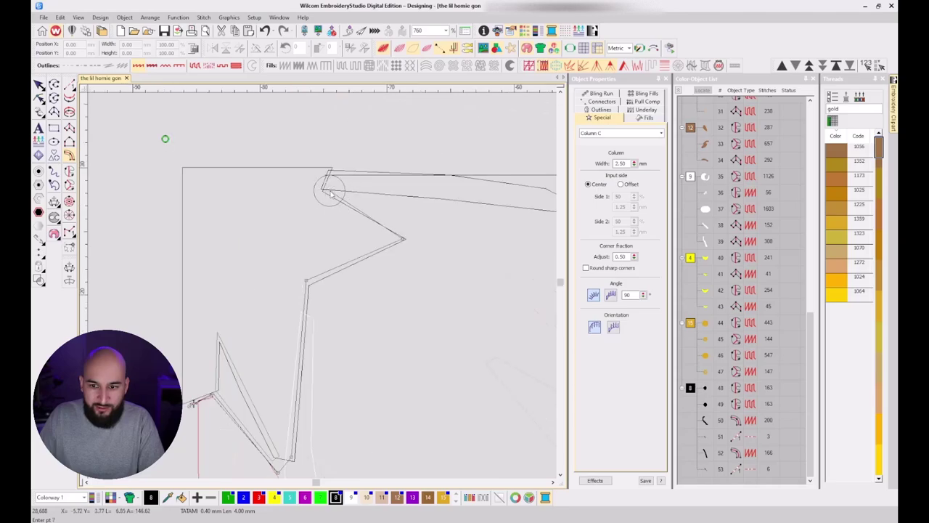
Extend the column from the hair tip up to the design's top border and generate it as a black satin outline.
key("t")
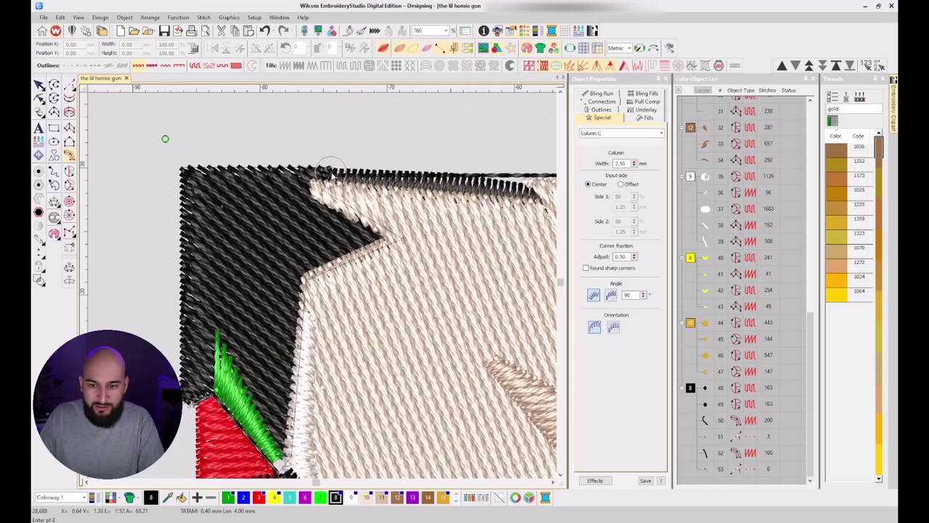
key("shift+z")
scroll(321, 285, "up", 2)
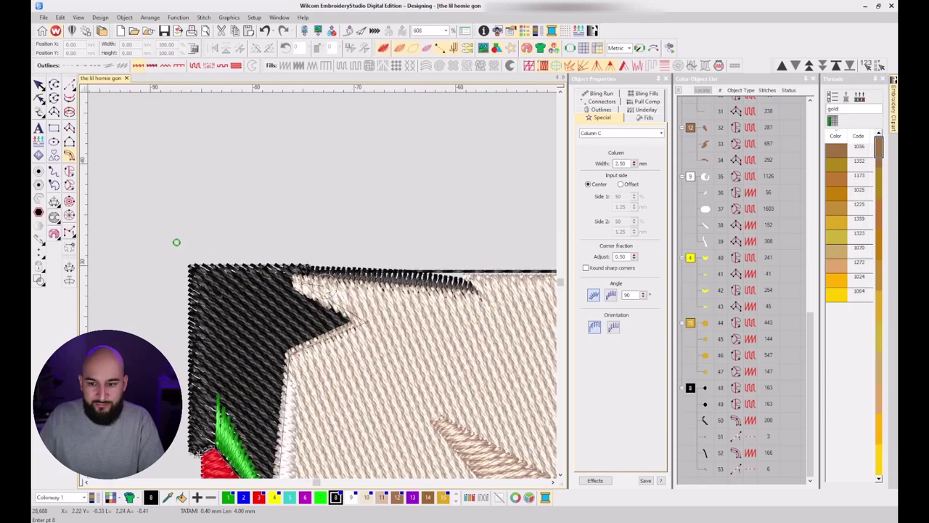
scroll(321, 293, "up", 3)
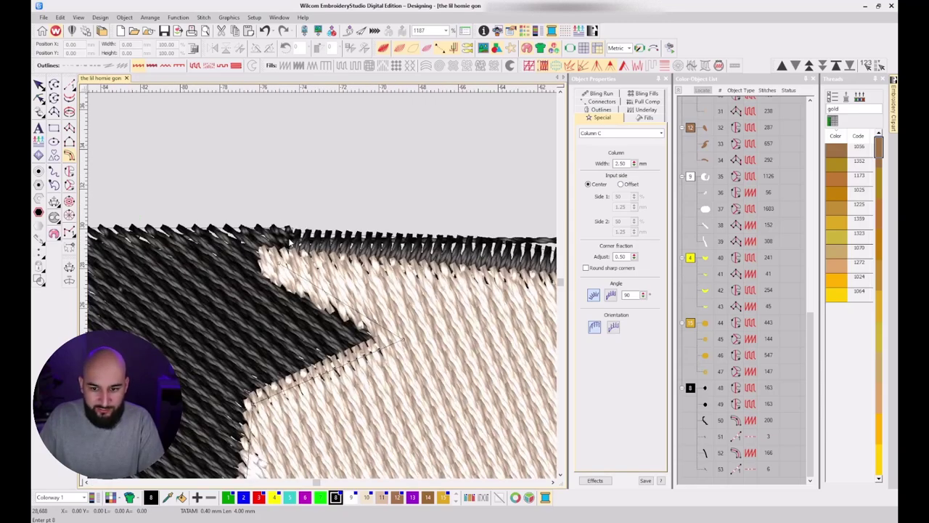
left_click_drag(289, 238, 294, 268)
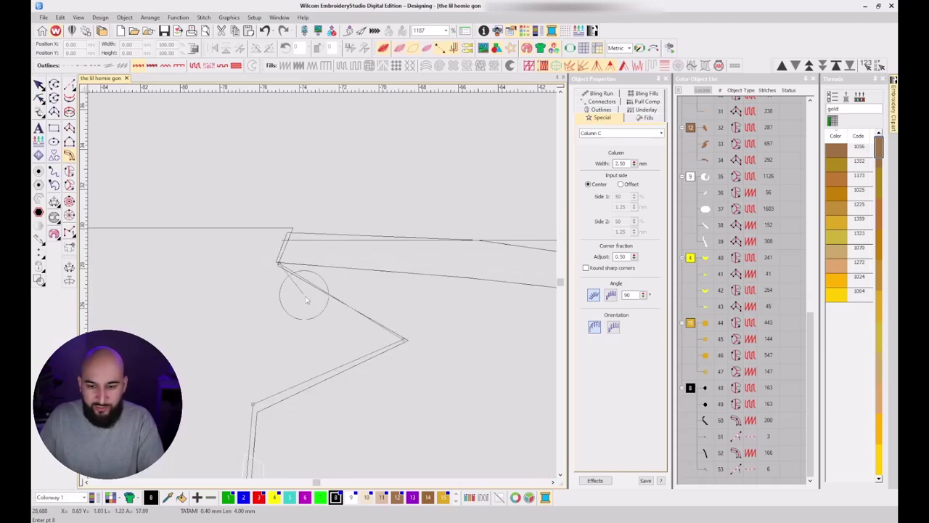
scroll(286, 268, "up", 2)
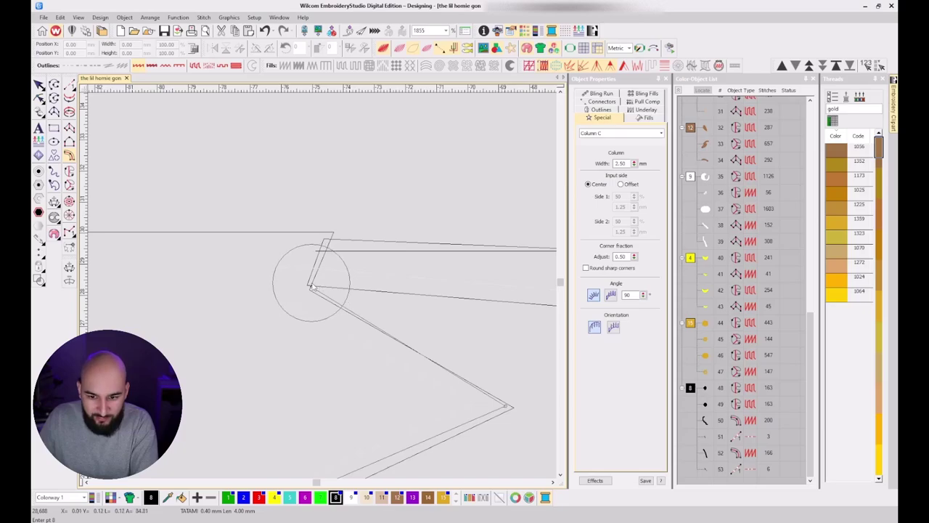
key("Return")
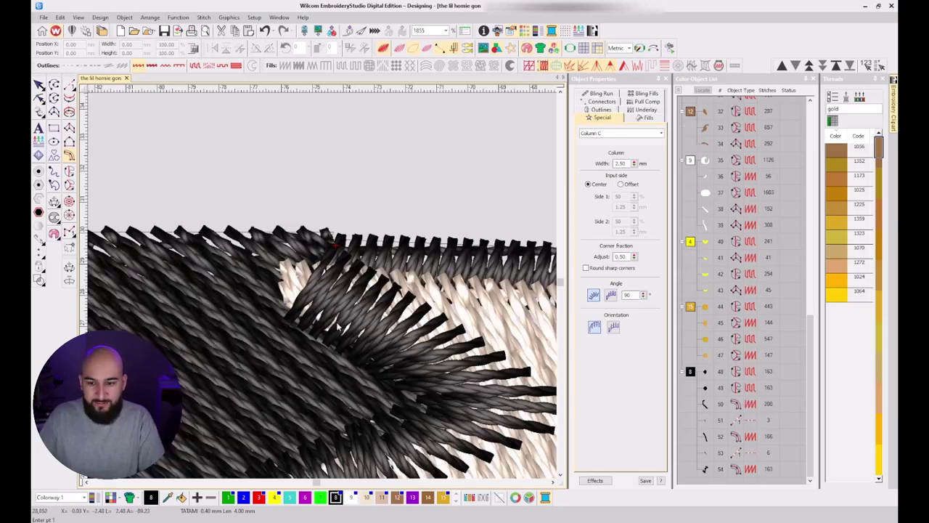
scroll(323, 287, "down", 2)
scroll(323, 288, "up", 2)
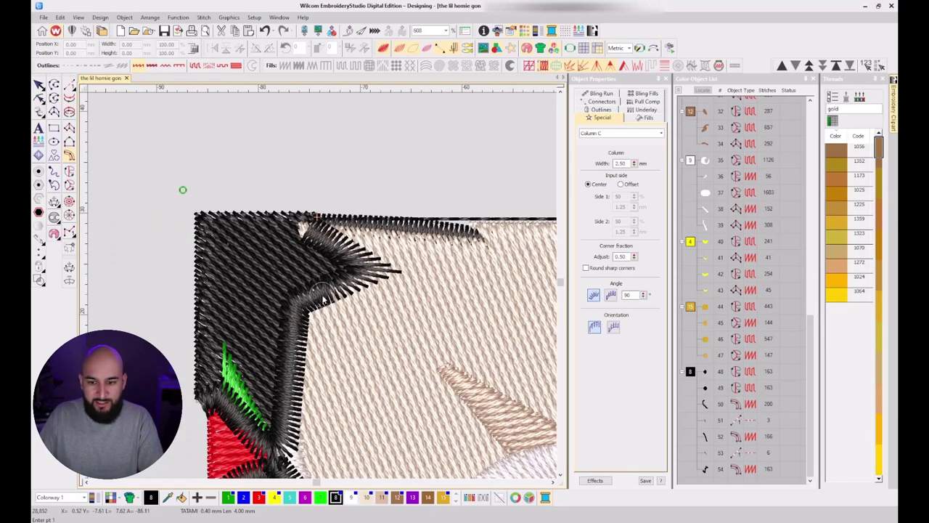
Apply Smart Corners to the new hairline column, using lap corners with split overlap.
key("Escape")
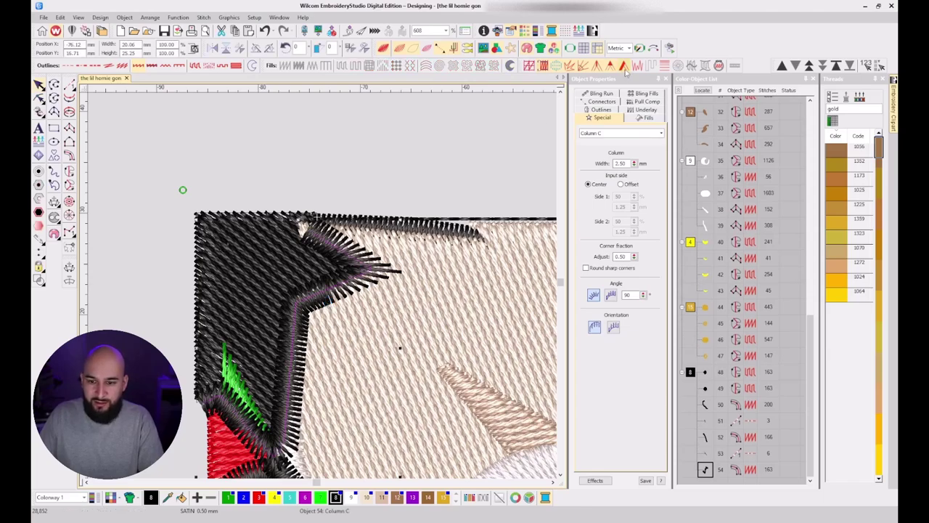
left_click(623, 66)
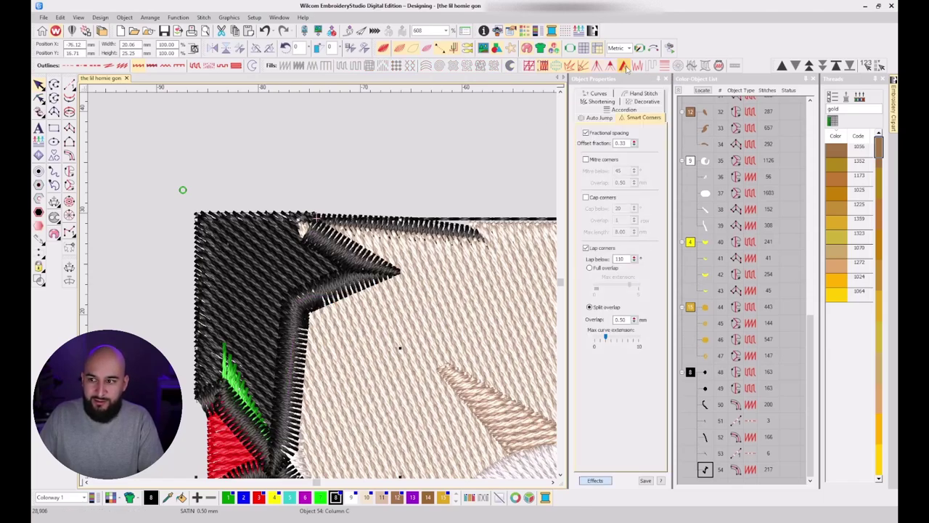
key("Escape")
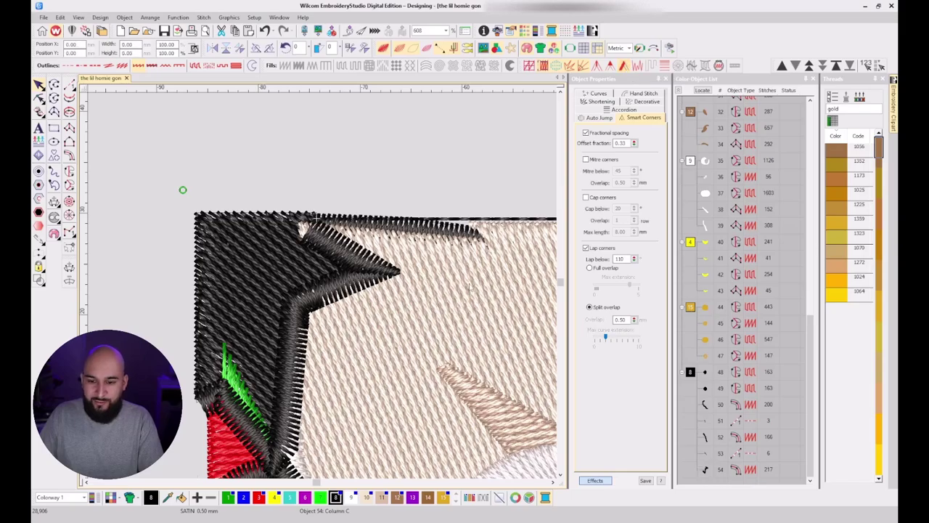
scroll(312, 265, "down", 2)
scroll(330, 250, "up", 3)
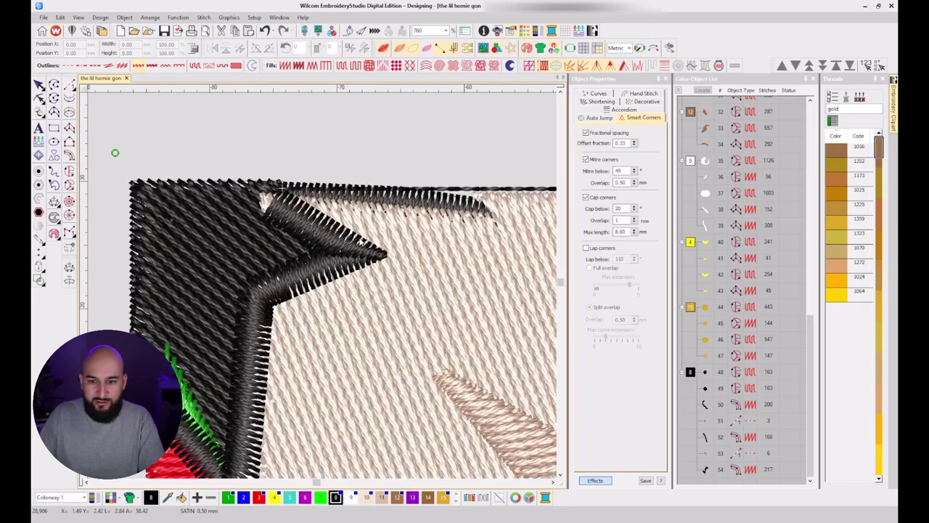
Examine the black hair pieces along the top border against the artwork and check their places in the stitch sequence.
key("d")
key("t")
key("t")
key("t")
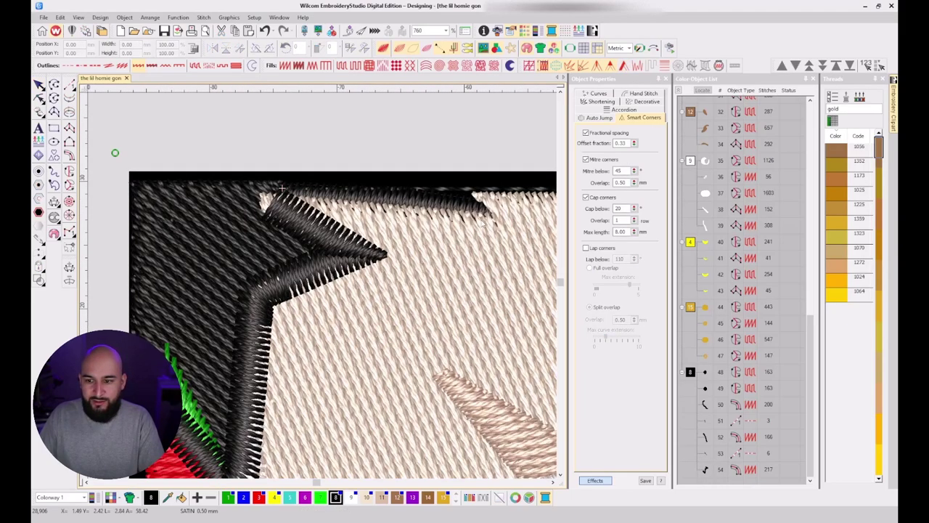
key("s")
left_click(464, 207)
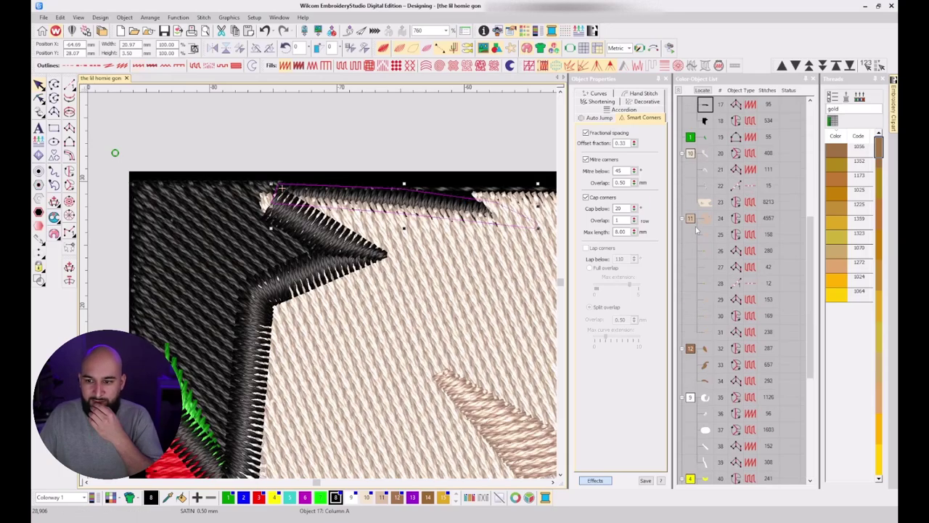
scroll(695, 226, "up", 1)
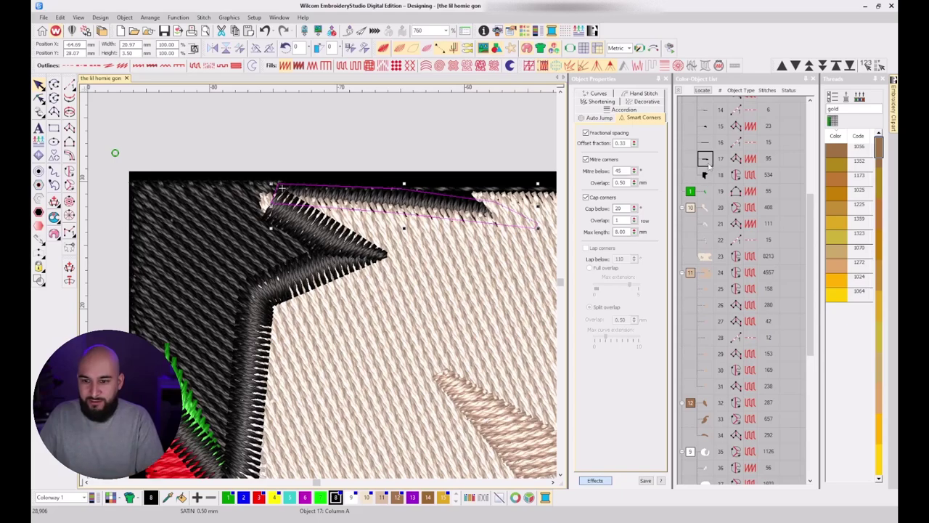
key("Escape")
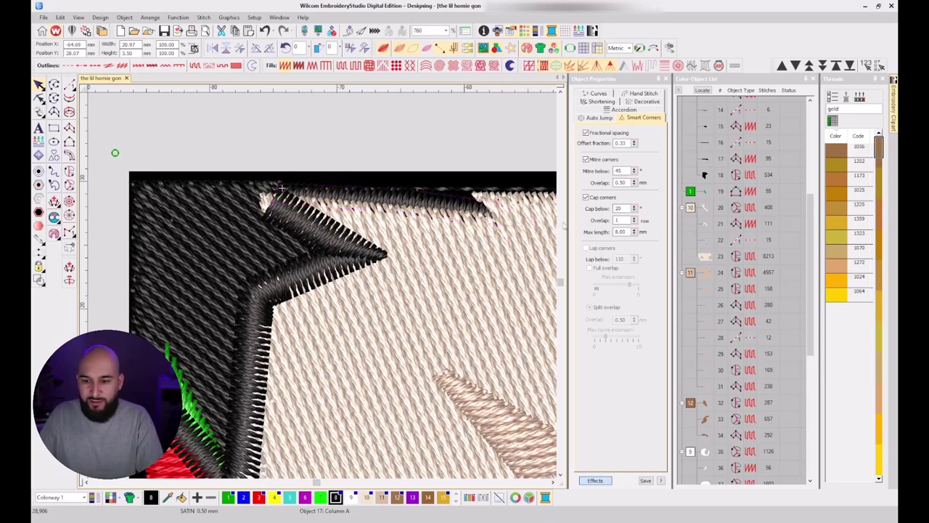
scroll(492, 230, "down", 1)
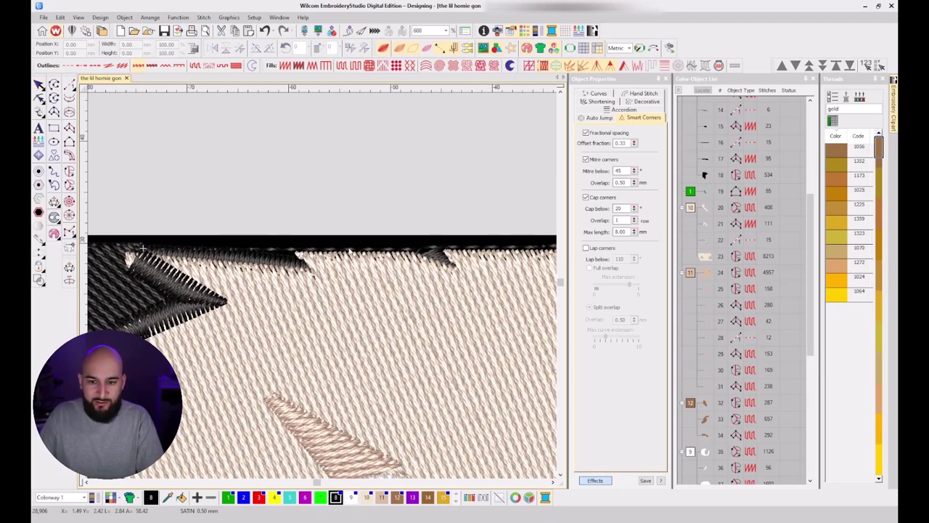
left_click(704, 178)
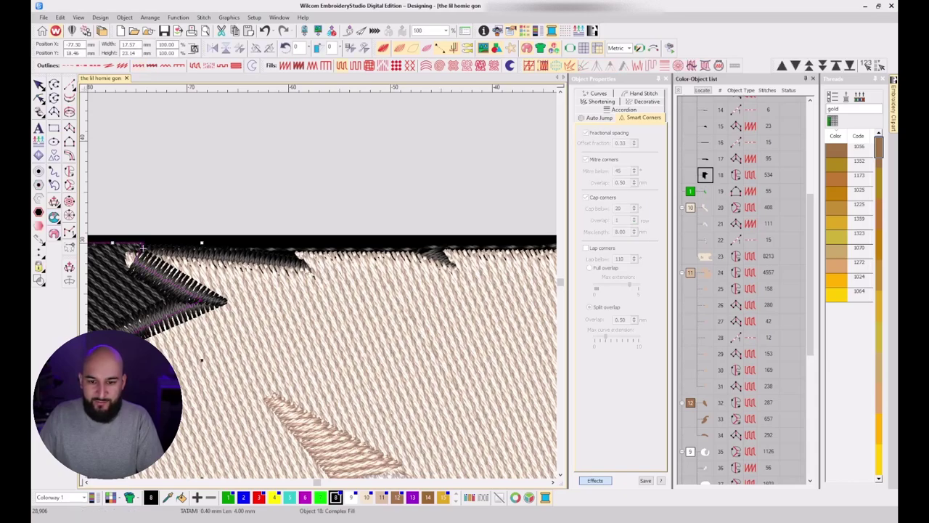
key("Escape")
Try a Tatami fill on the thin black hair column along the top border and return it to Satin.
left_click(269, 272)
left_click(268, 263)
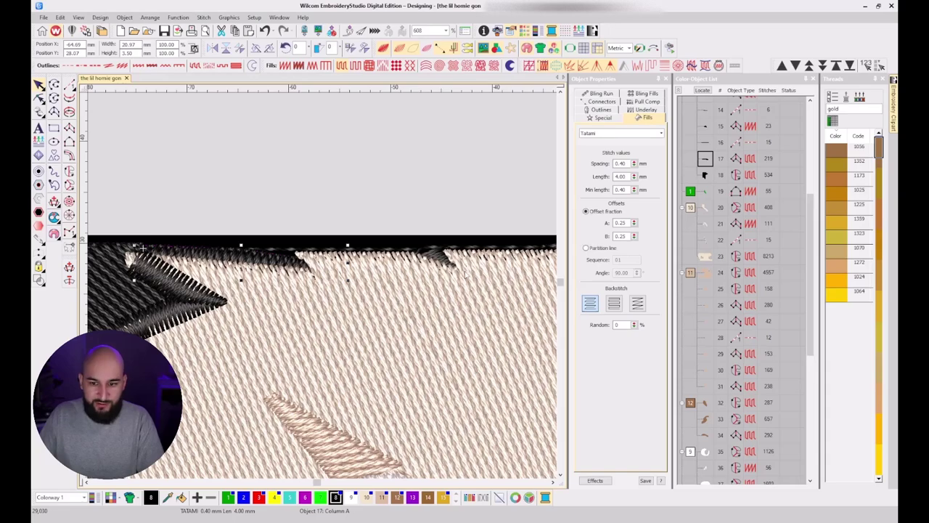
key("shift+i")
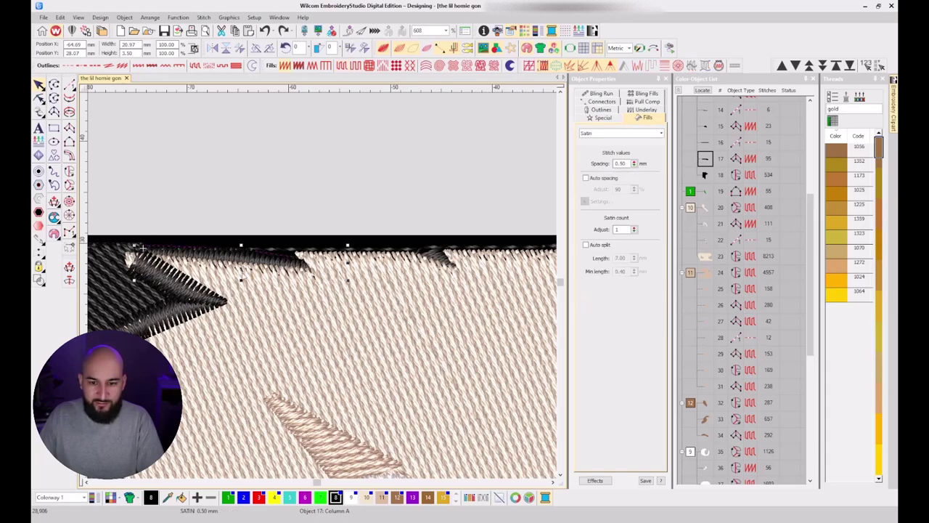
Compare the stitched hairline along the design's top border with the artwork across the whole design.
key("Escape")
scroll(321, 292, "down", 2)
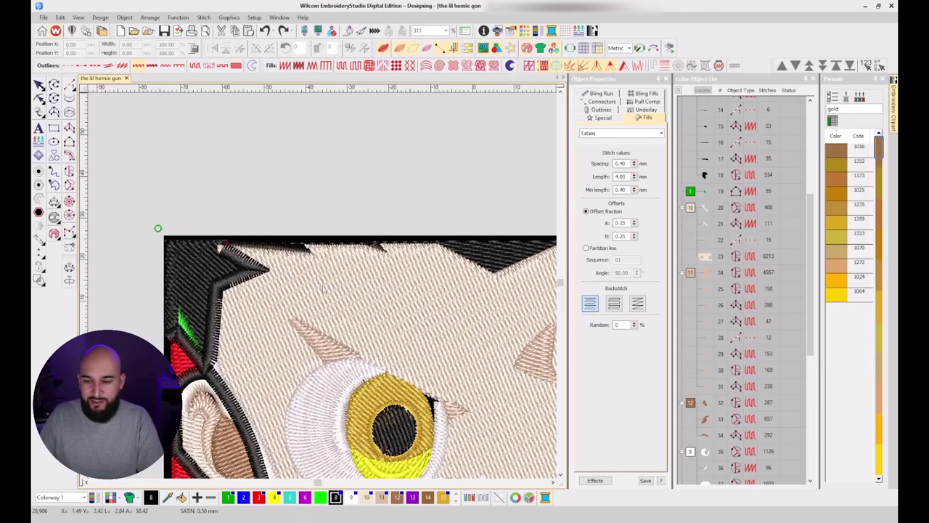
left_click_drag(428, 328, 324, 288)
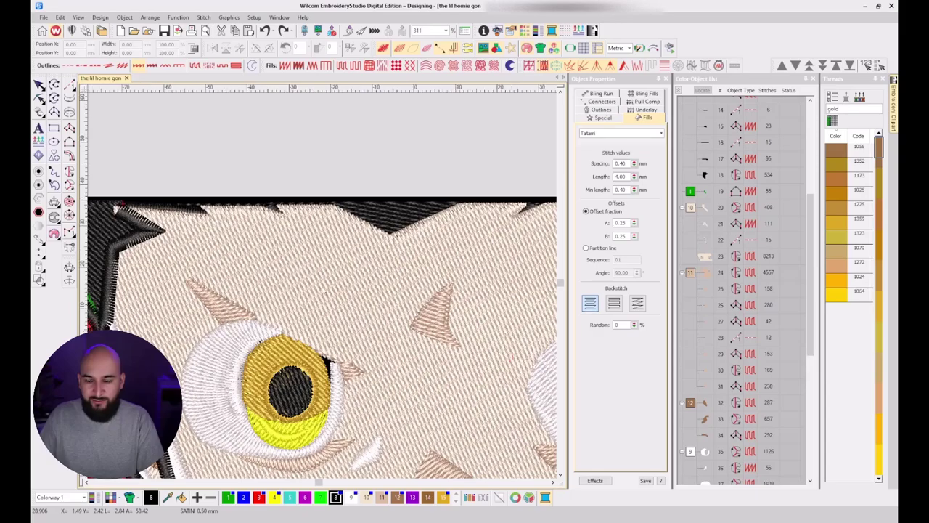
scroll(322, 285, "down", 3)
key("t")
key("t")
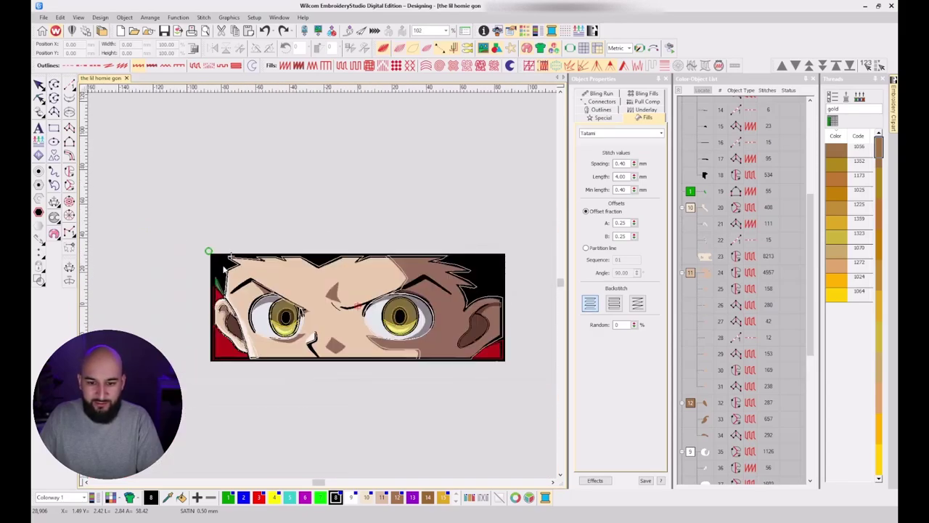
scroll(223, 265, "up", 3)
key("t")
key("t")
key("t")
scroll(372, 270, "up", 2)
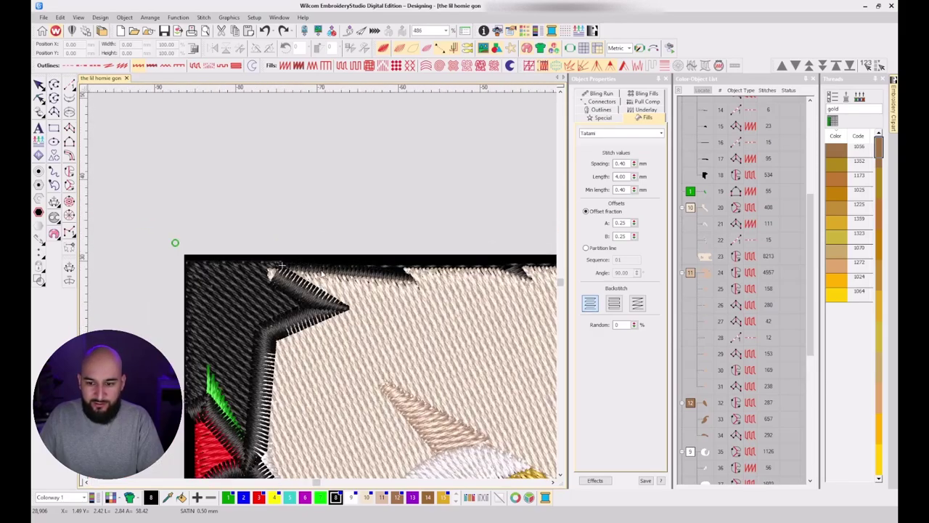
Move the thin black satin hair column near the top border's corner to the end of the stitch sequence.
left_click(321, 268)
right_click(706, 163)
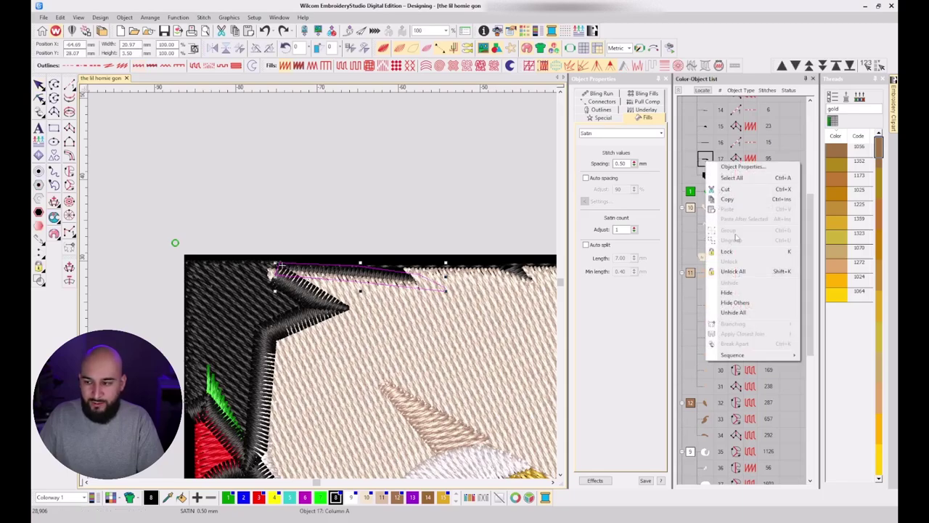
left_click(705, 143)
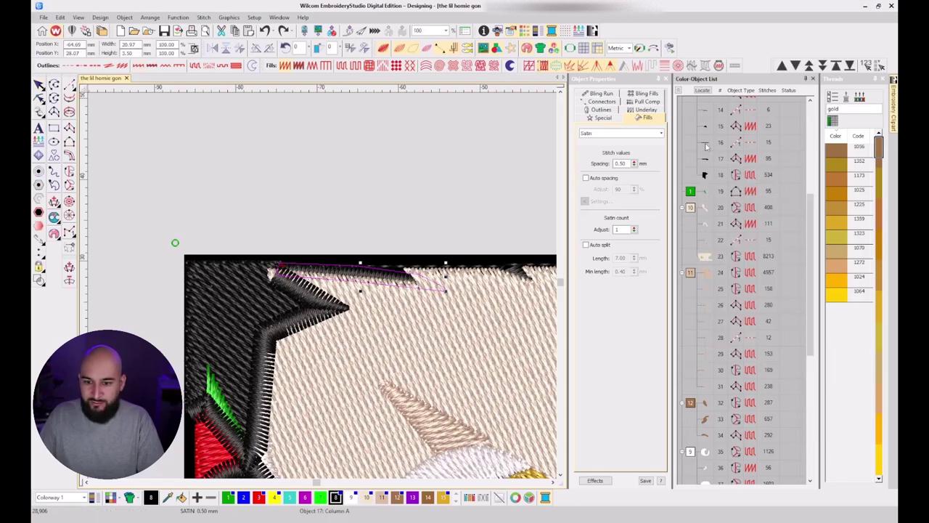
left_click(706, 175)
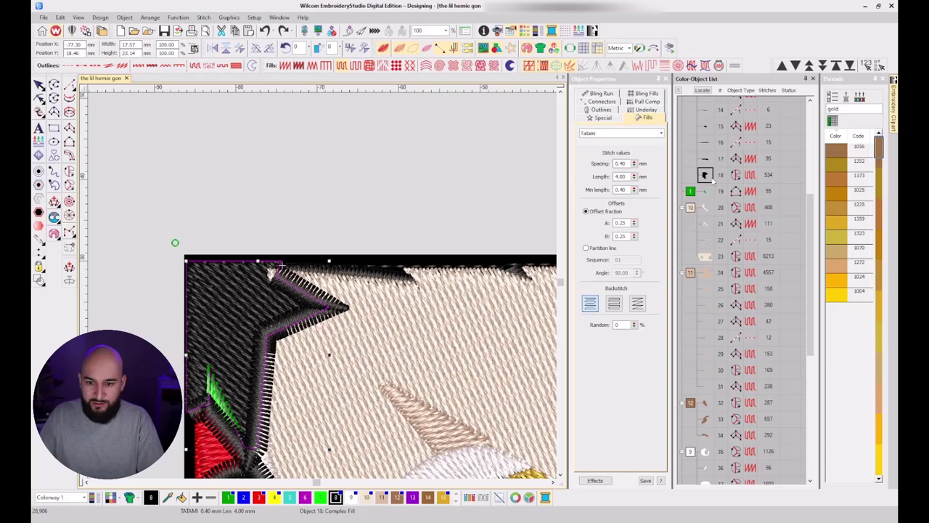
left_click(706, 144)
left_click(706, 159)
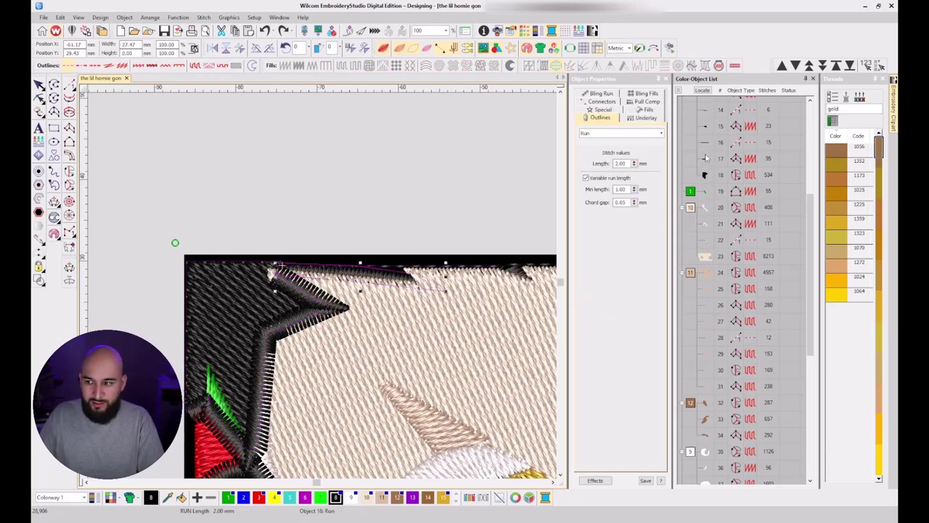
right_click(705, 159)
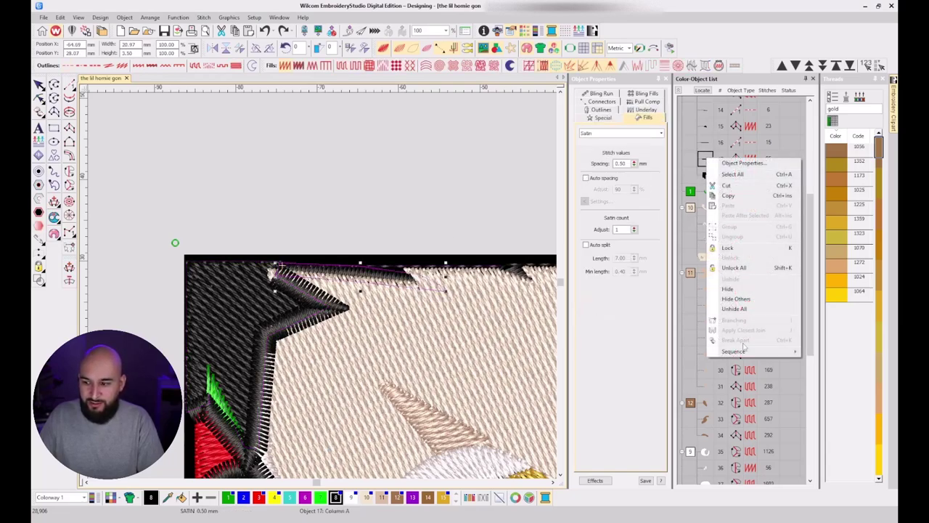
mouse_move(748, 351)
left_click(822, 401)
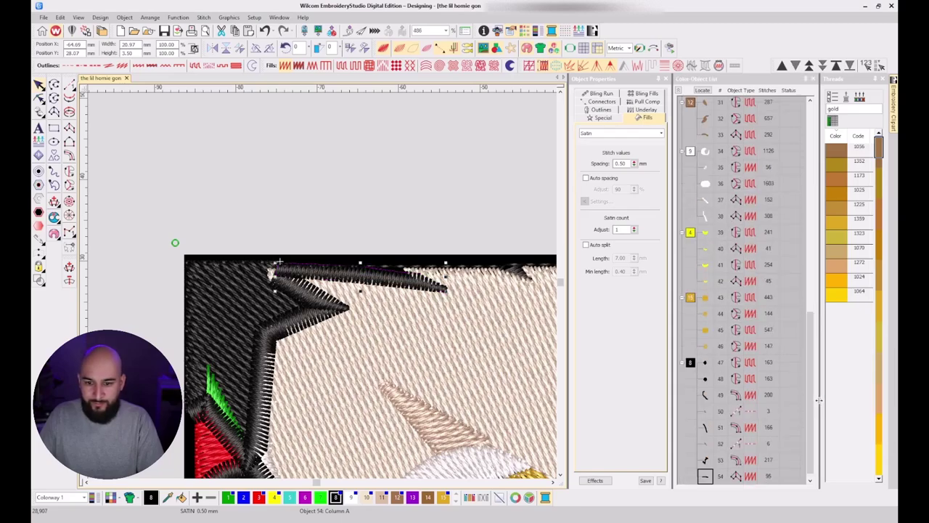
Reshape the upper edge of the moved hair column by shifting its reshape point slightly along the top border.
left_click(708, 473)
key("h")
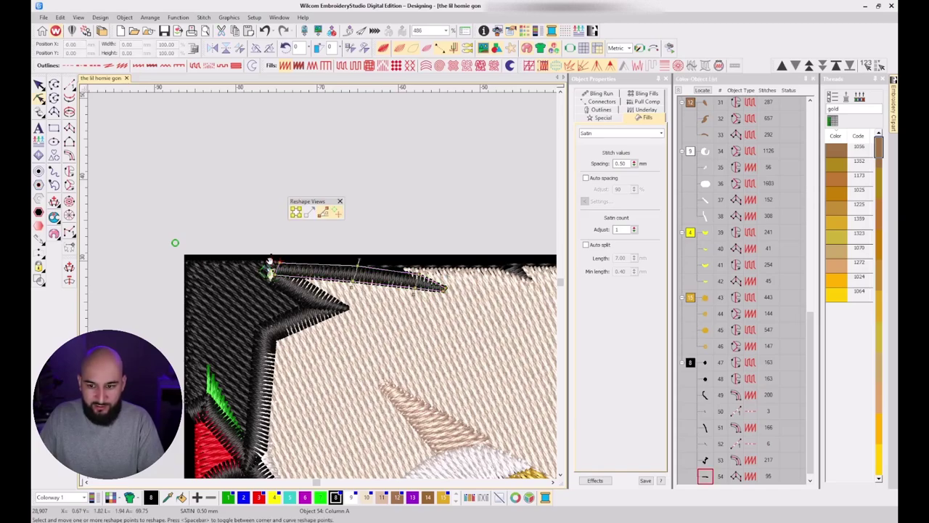
left_click_drag(399, 264, 399, 266)
Check the reshaped hair column against the artwork, with and without its stitches shown.
key("s")
key("s")
key("s")
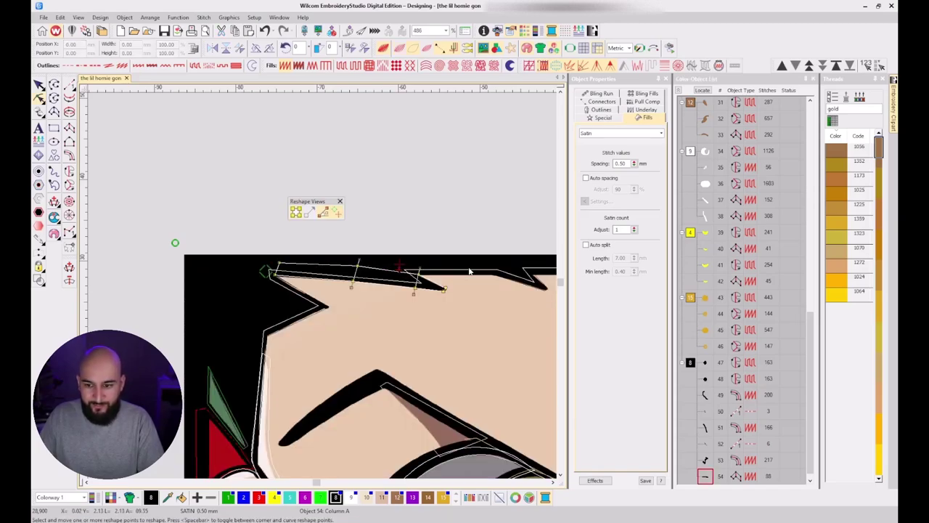
key("s")
key("s")
key("s")
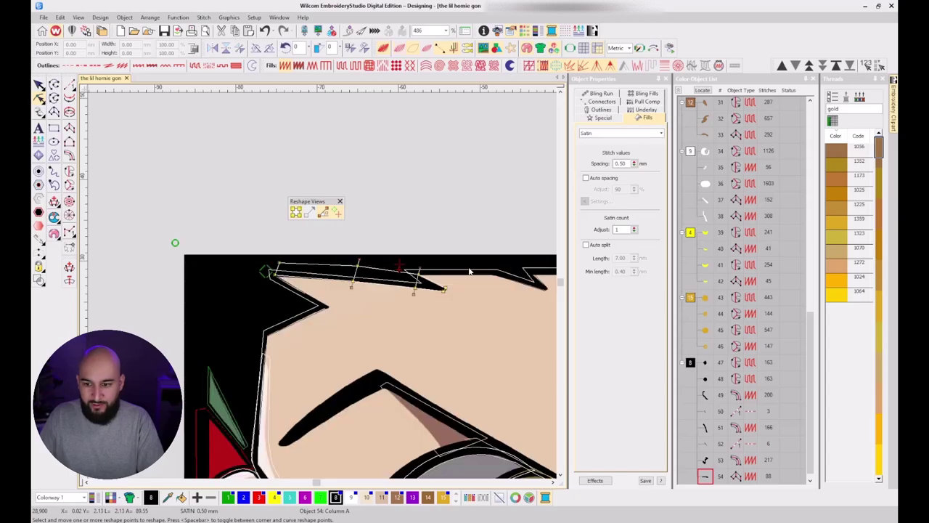
key("s")
key("s")
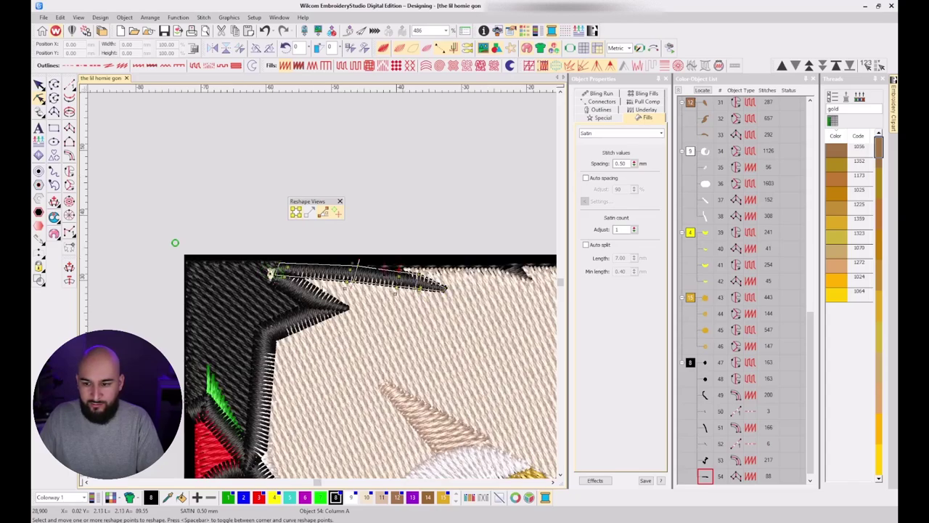
scroll(470, 272, "down", 1)
key("s")
key("s")
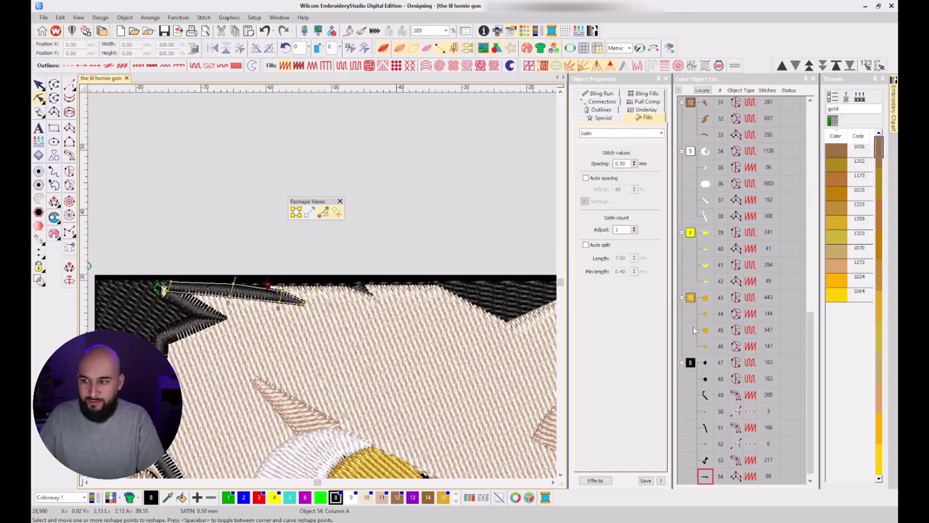
key("Escape")
Move the other black hair pieces along the top border and their connecting runs, objects 10 to 16, to the end of the sequence.
left_click(363, 291)
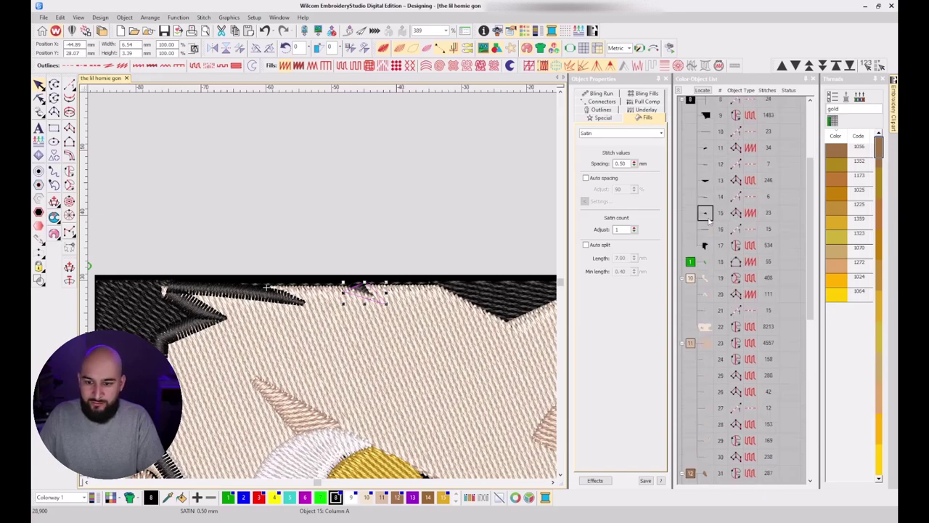
left_click(705, 245)
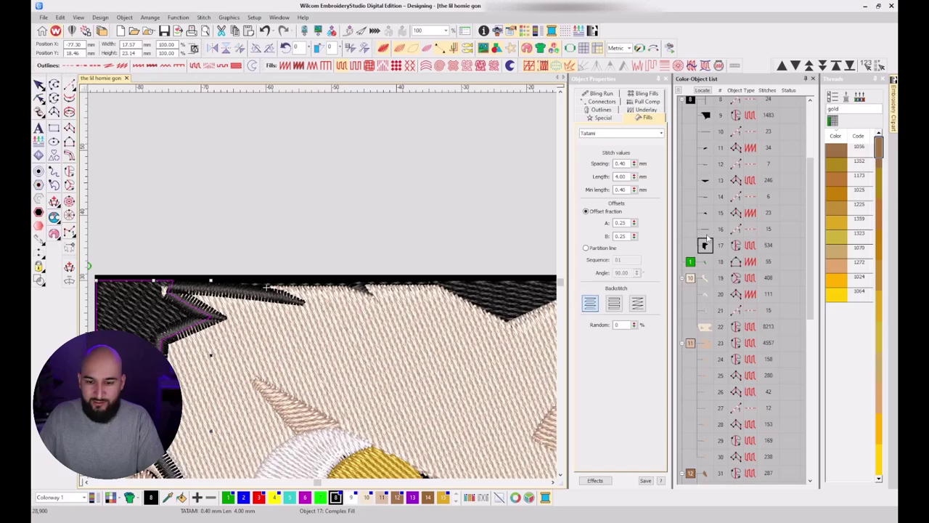
left_click(705, 229)
left_click(705, 215, "ctrl")
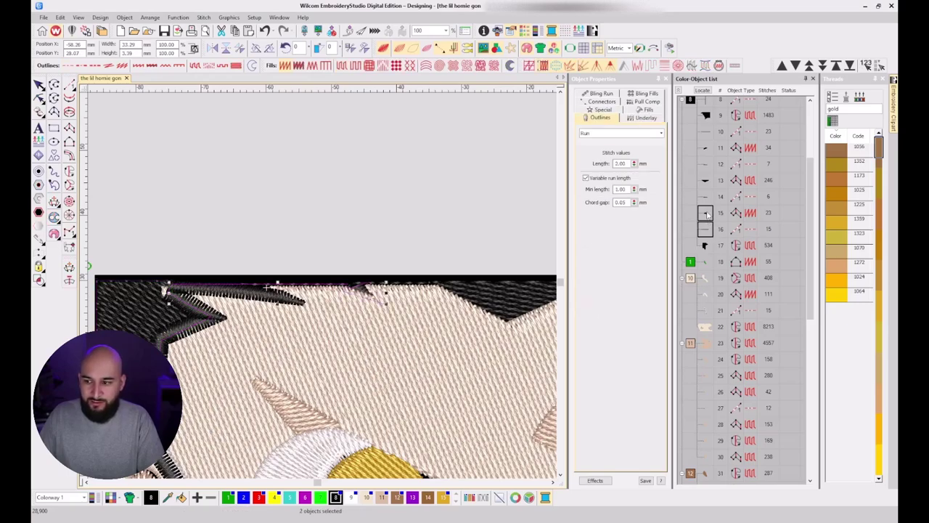
left_click(705, 197, "ctrl")
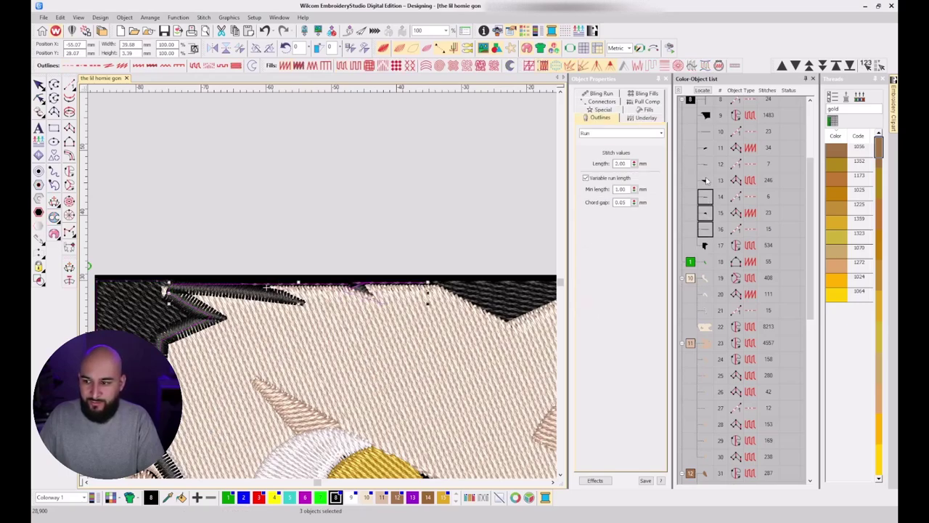
left_click(706, 180, "ctrl")
scroll(463, 312, "down", 2)
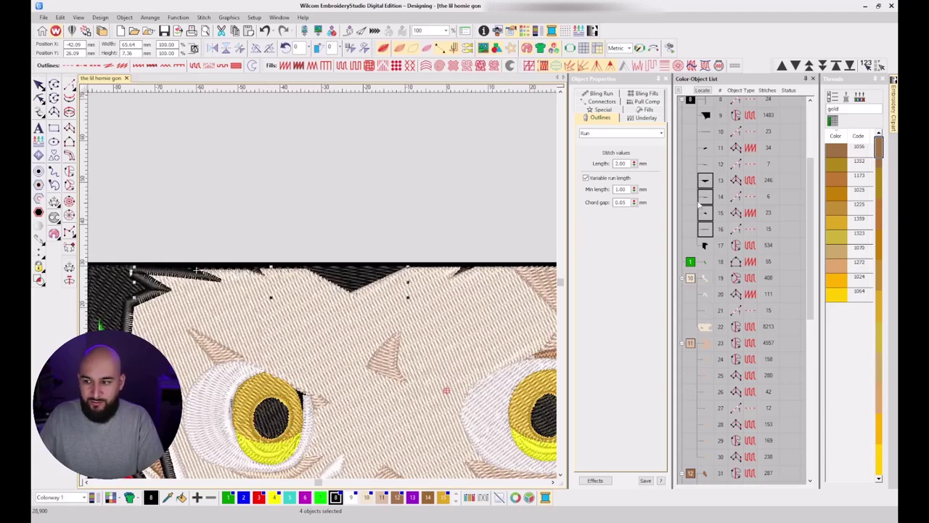
left_click(707, 165, "ctrl")
left_click(706, 150, "ctrl")
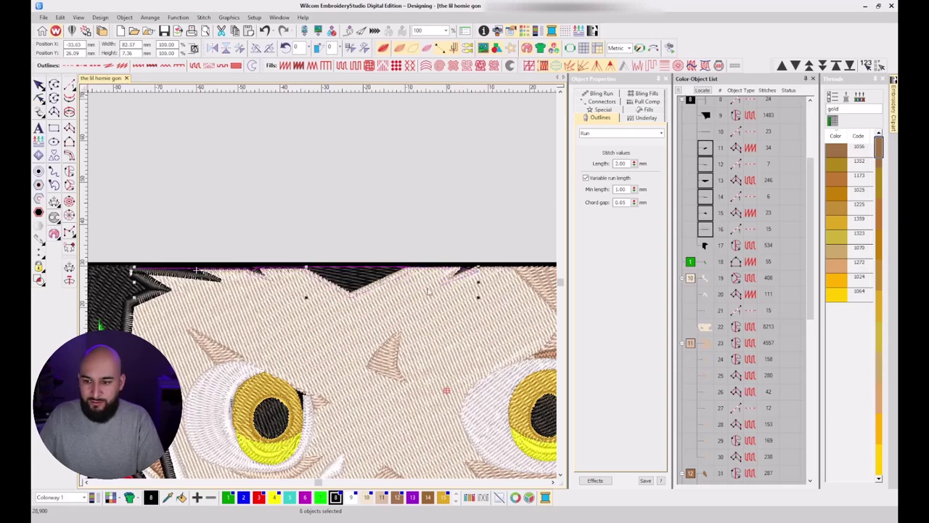
scroll(429, 291, "down", 2)
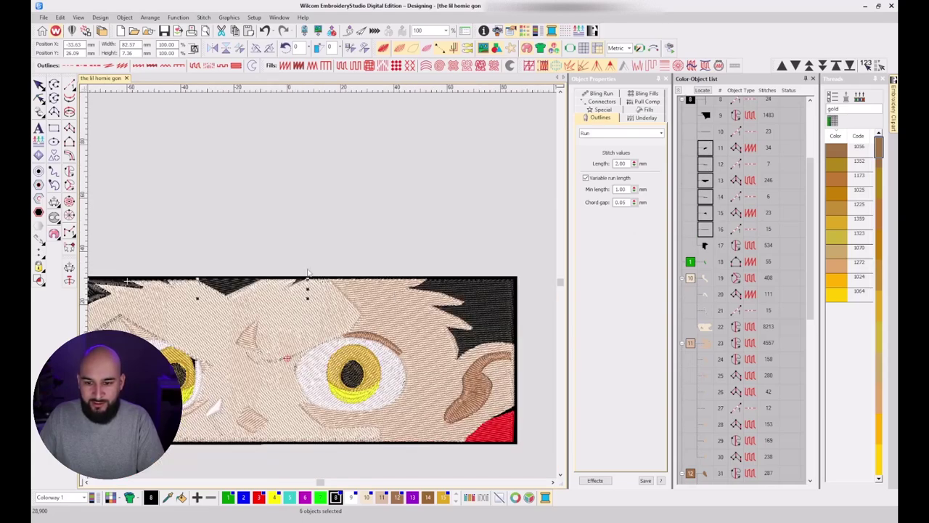
left_click(704, 133, "ctrl")
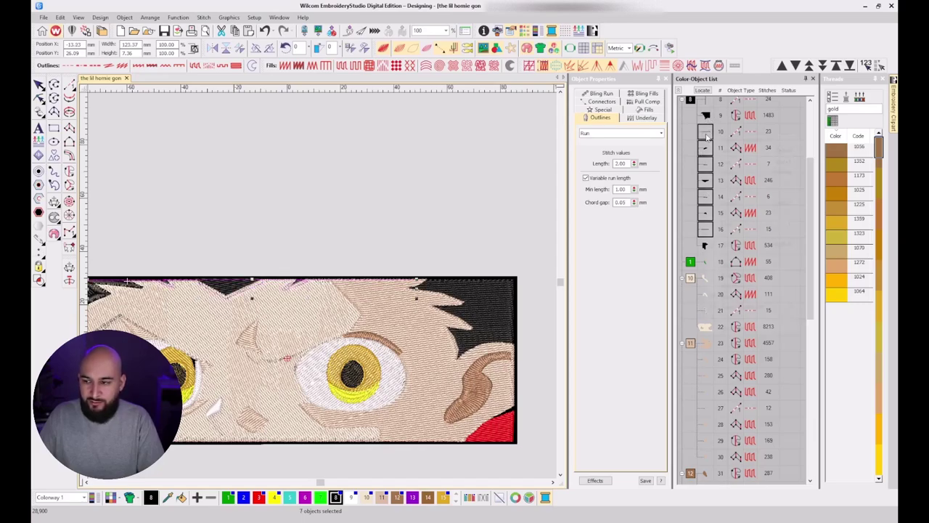
right_click(706, 137)
mouse_move(758, 328)
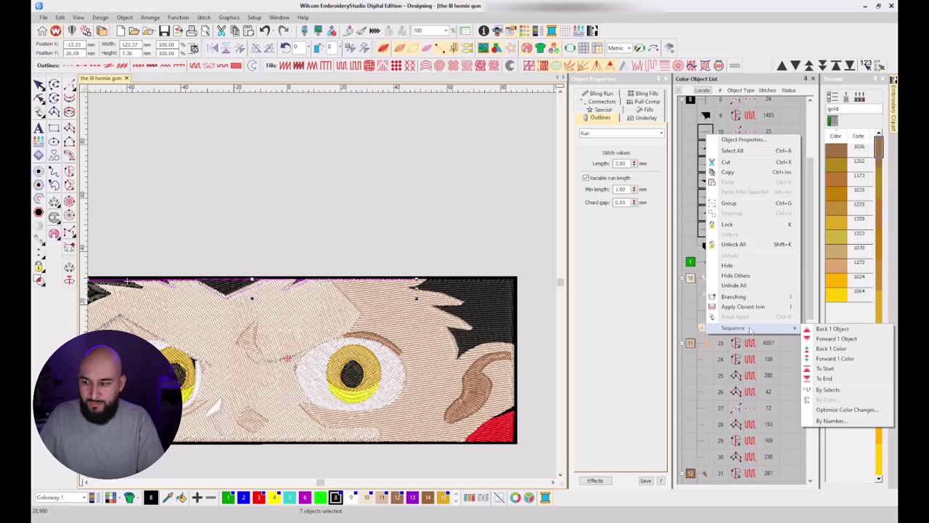
left_click(829, 381)
left_click(226, 232)
Locate the centre hair peak and the connecting run that follows the thin hair column in the sequence.
scroll(137, 285, "up", 2)
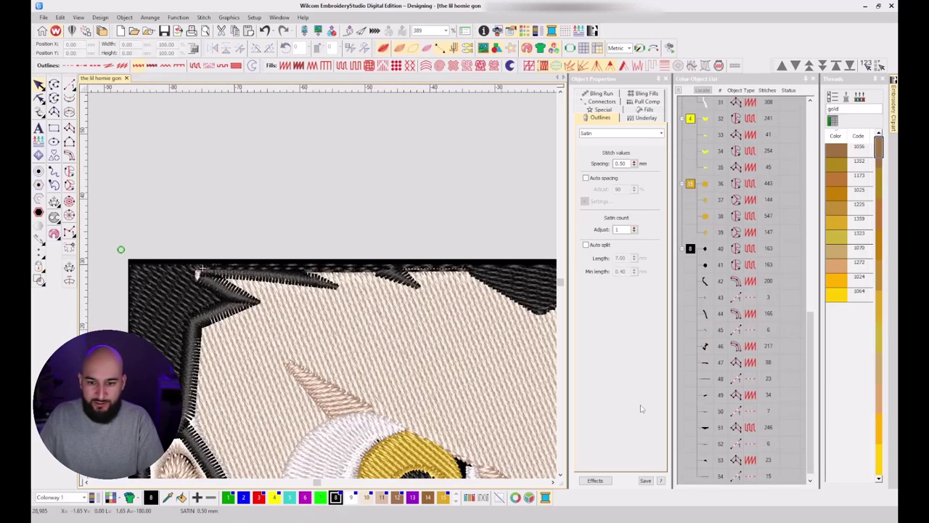
left_click(697, 427)
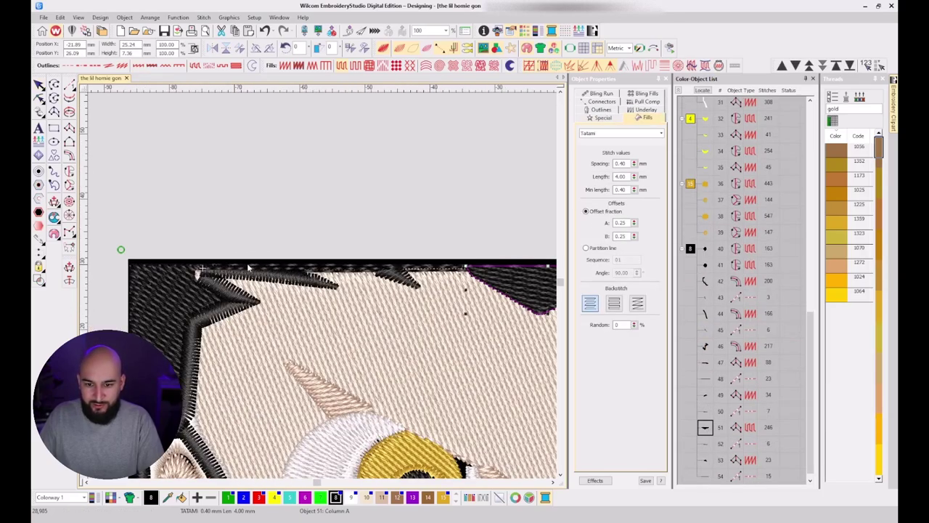
left_click(269, 278)
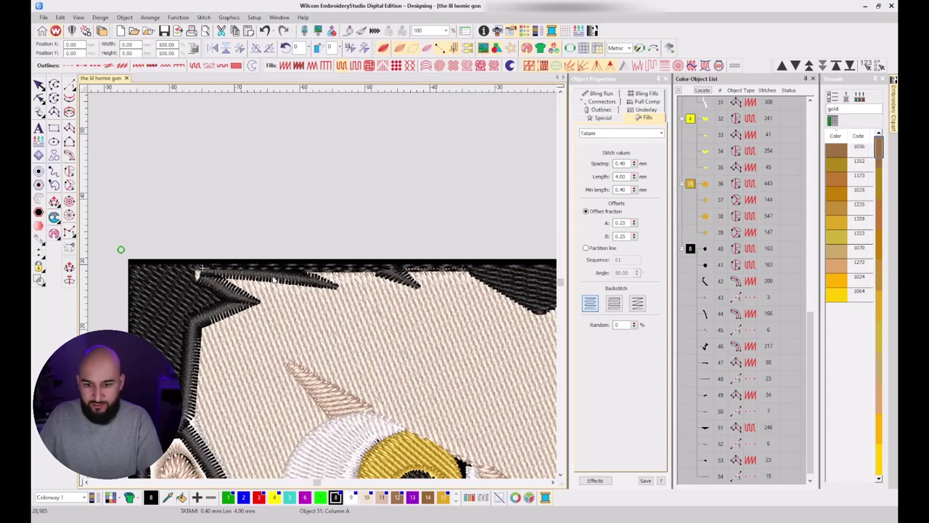
left_click(705, 378)
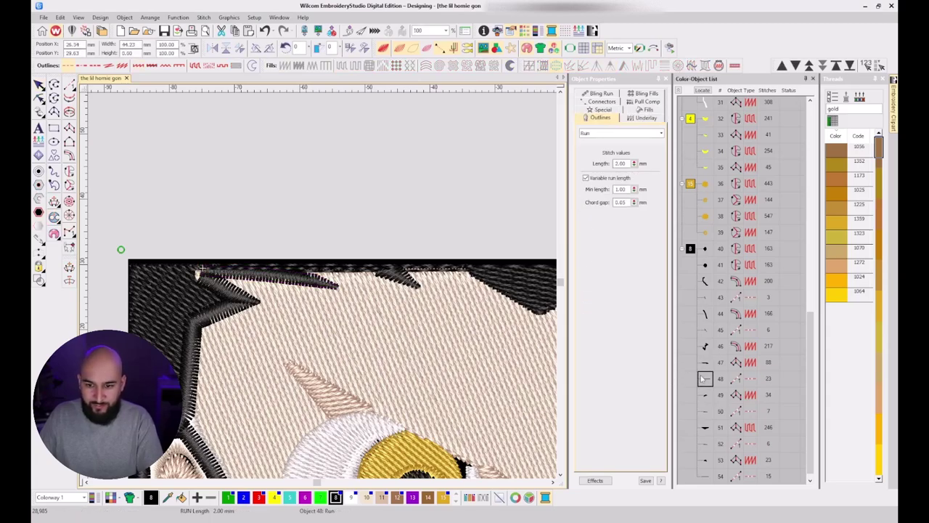
left_click(701, 91)
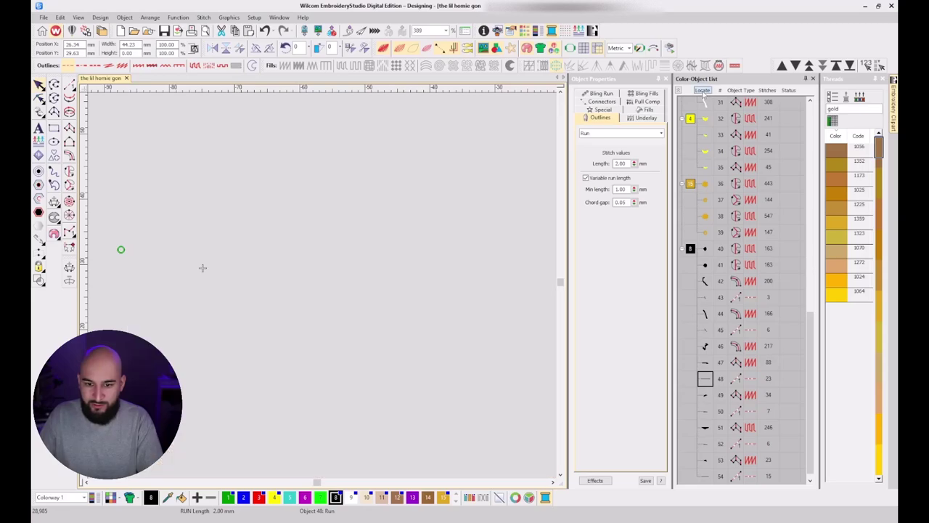
left_click(702, 91)
scroll(370, 275, "down", 2)
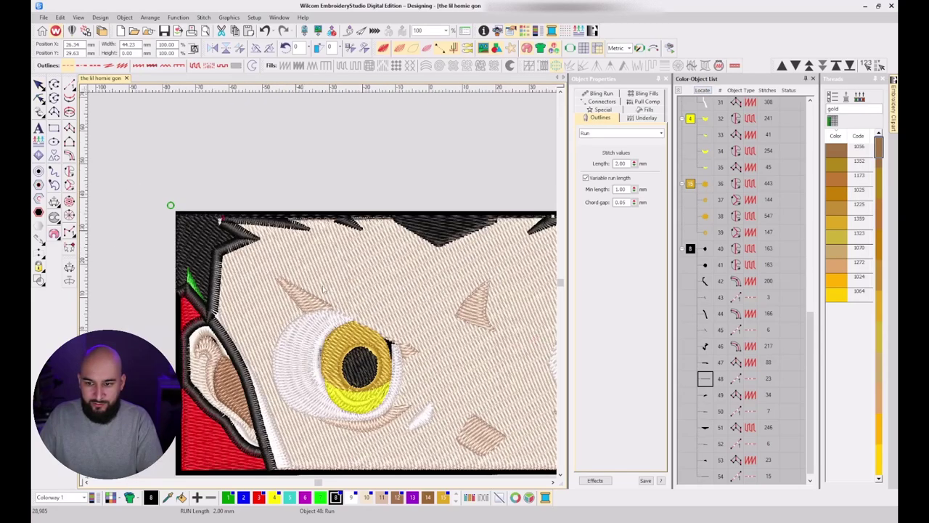
left_click(705, 91)
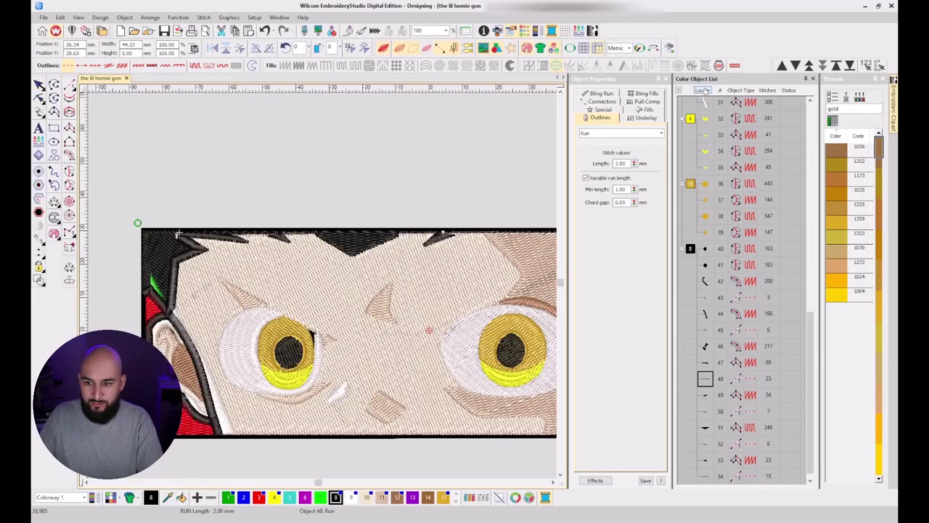
left_click(702, 91)
Go through the resequenced hair pieces and connecting runs, objects 47 to 54, to review their stitch order.
left_click(705, 362)
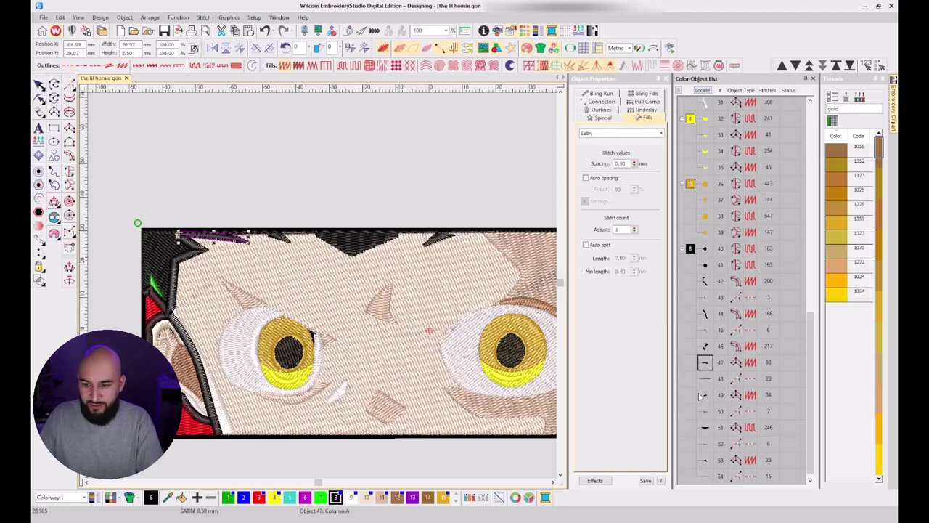
left_click(705, 395)
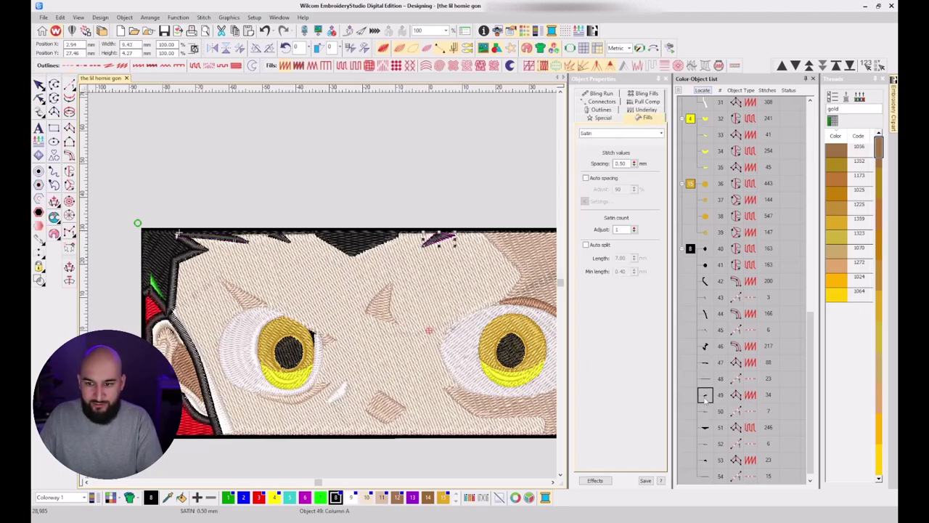
left_click(706, 411)
left_click(707, 427)
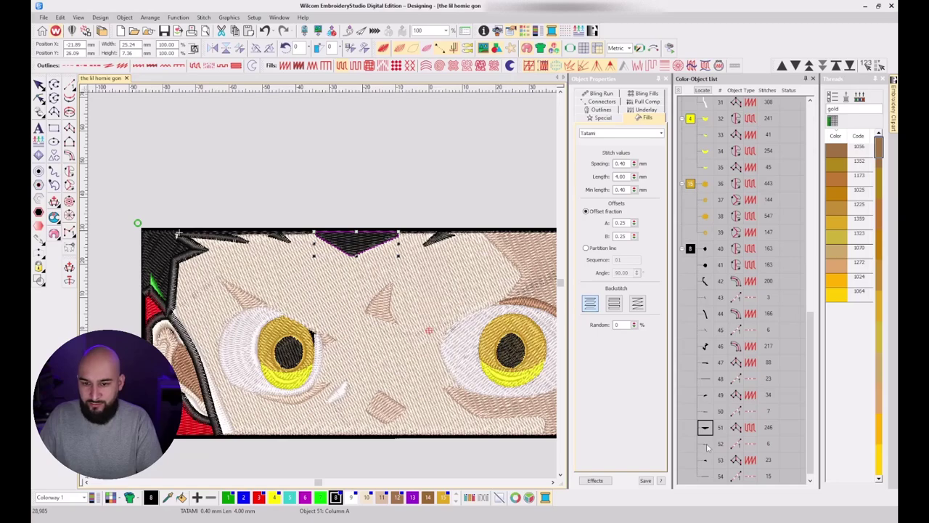
left_click(707, 443)
left_click(708, 460)
left_click(705, 475)
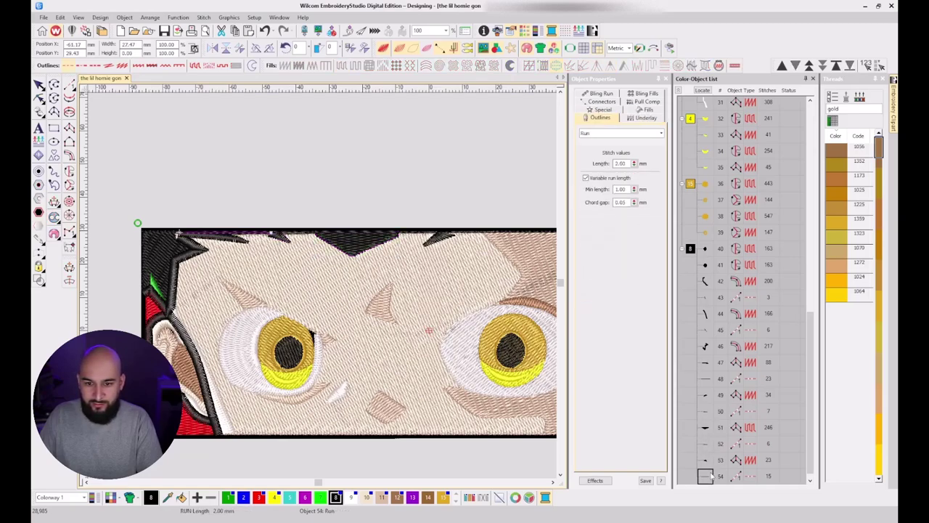
Move the long connecting run and the small hair spike it leads to up the sequence as objects 48 and 49.
left_click_drag(707, 474, 707, 457)
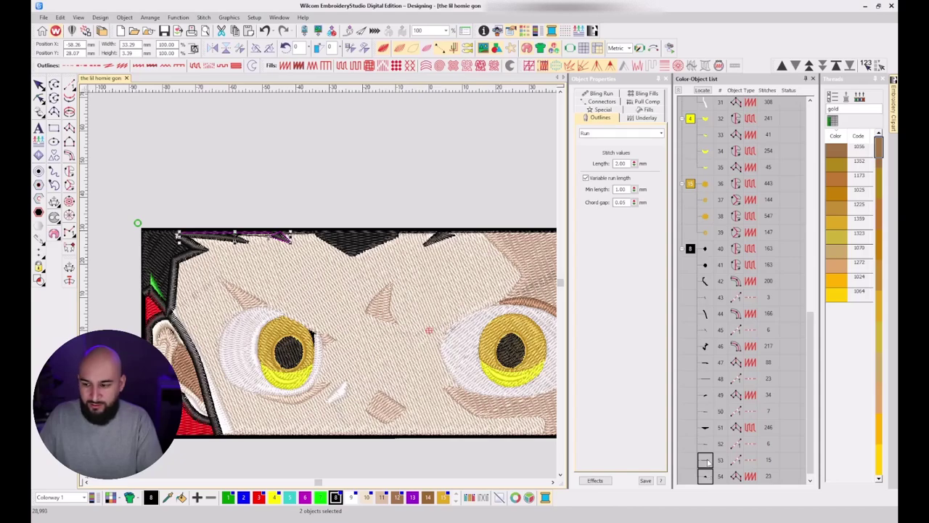
left_click_drag(707, 404, 708, 407)
left_click(705, 395)
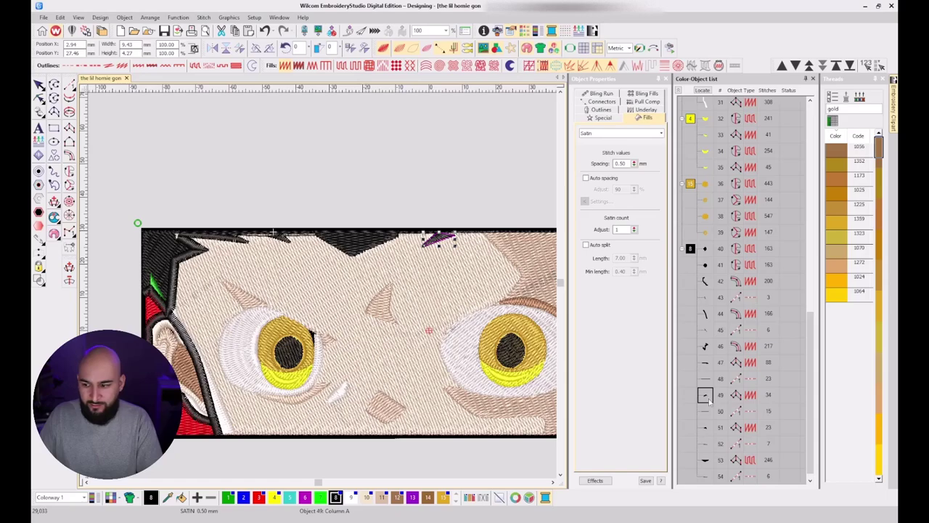
left_click(707, 410)
left_click(709, 427, "shift")
left_click_drag(707, 377, 707, 370)
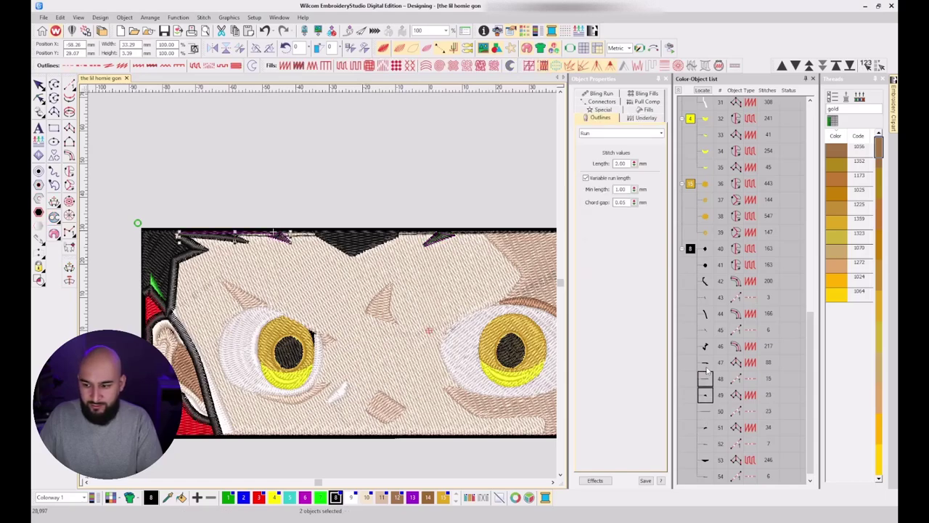
Adjust the start and end points of connecting run 48 and the small hair spike, object 49, to meet along the top border.
left_click(707, 364)
left_click(707, 378)
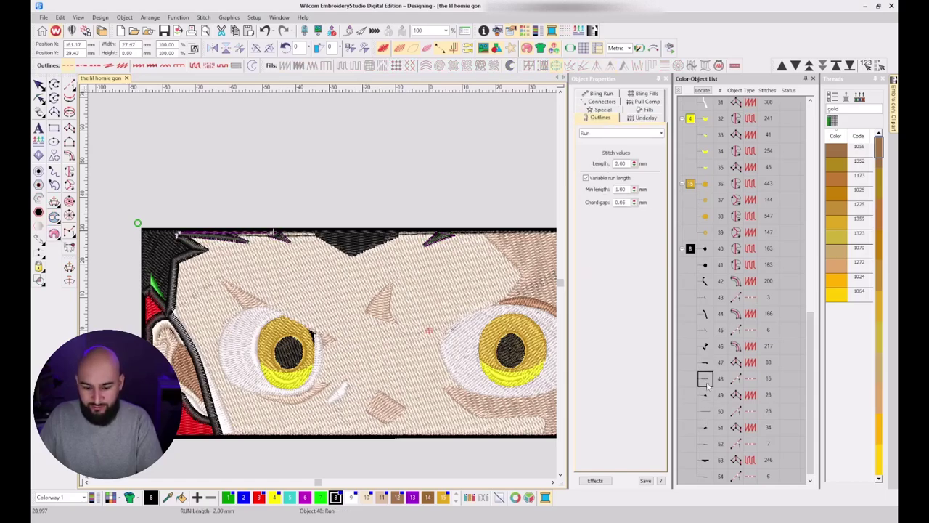
key("h")
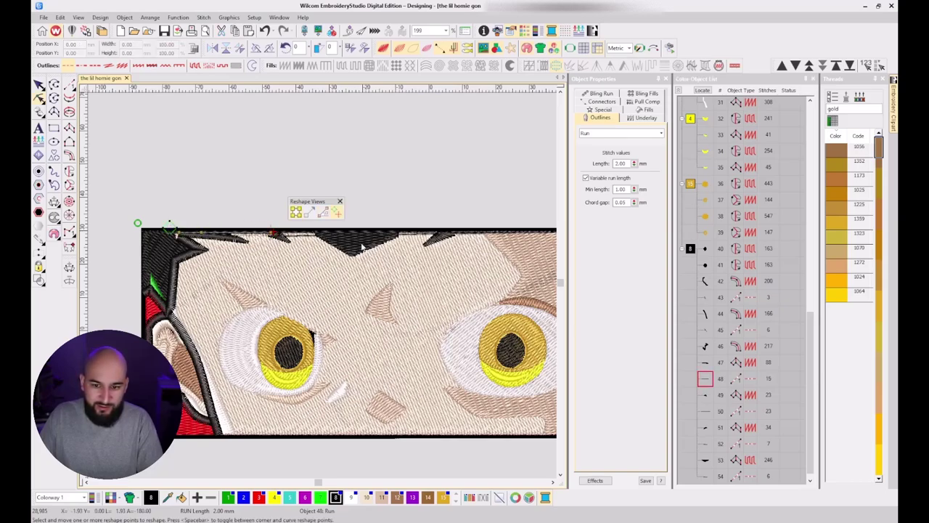
left_click(278, 234)
scroll(281, 236, "up", 2)
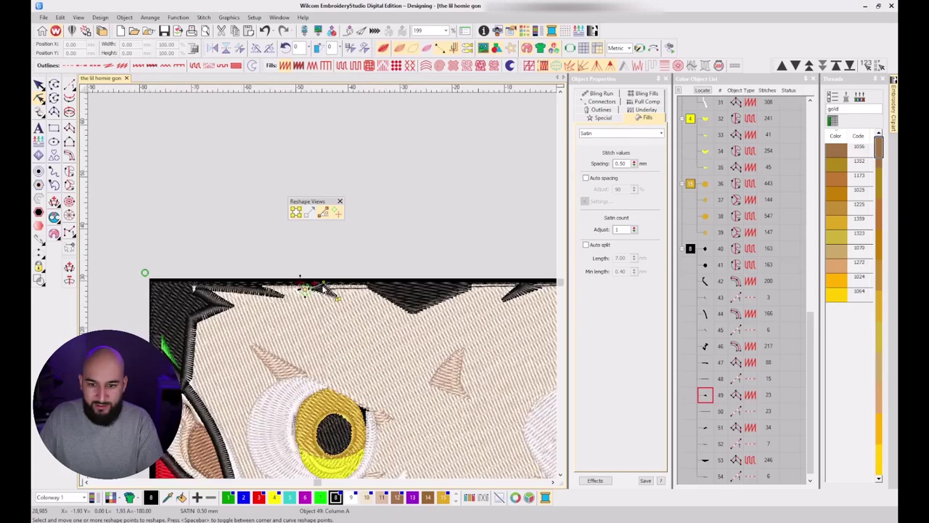
scroll(325, 289, "up", 1)
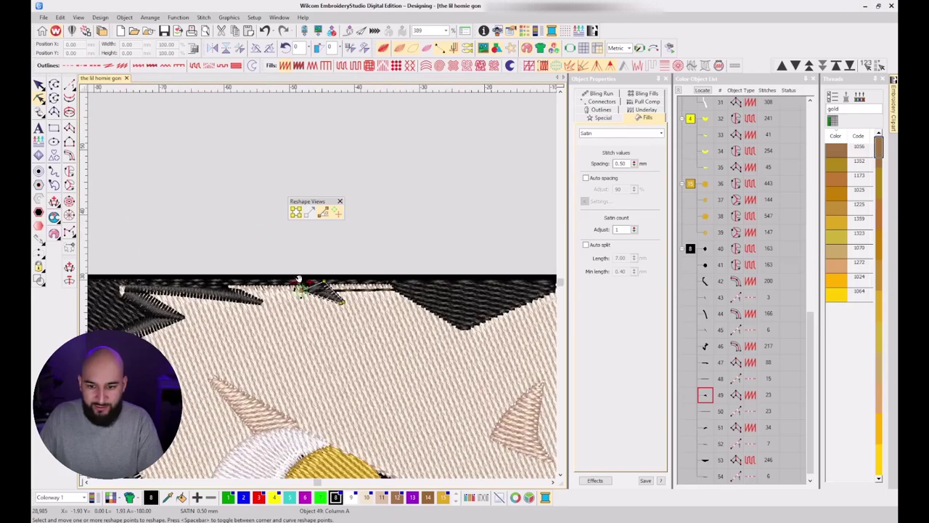
Move the short run leading to the centre hair peak and the peak itself directly after the small spike, as objects 50 and 51.
left_click(704, 411)
left_click(708, 411)
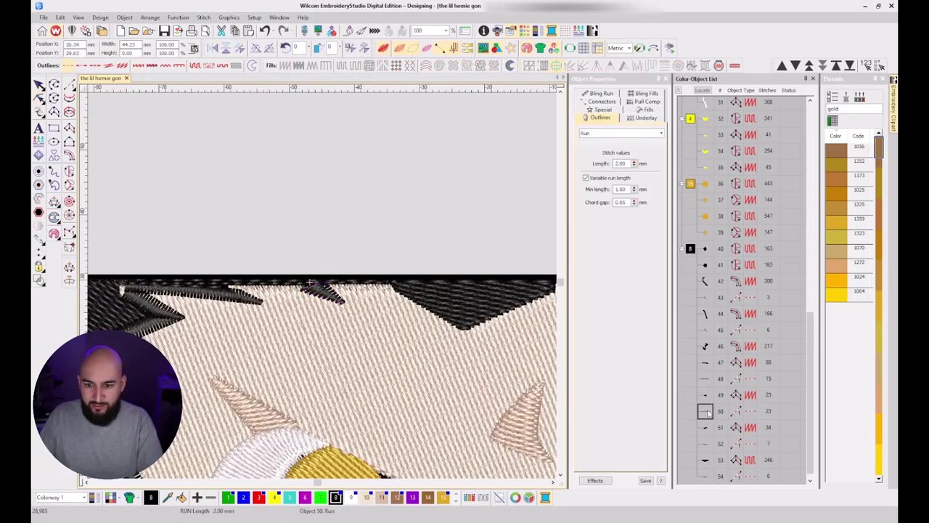
left_click(709, 428)
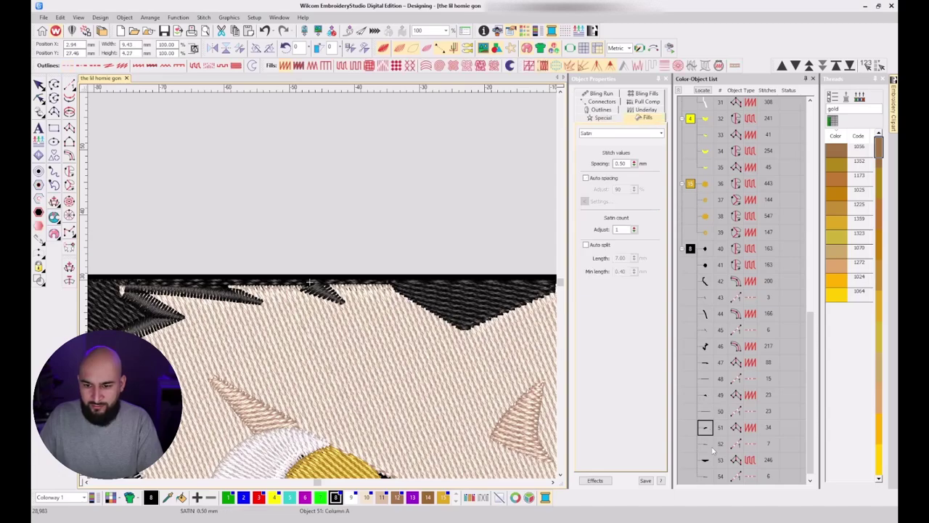
left_click(713, 447)
left_click(708, 475)
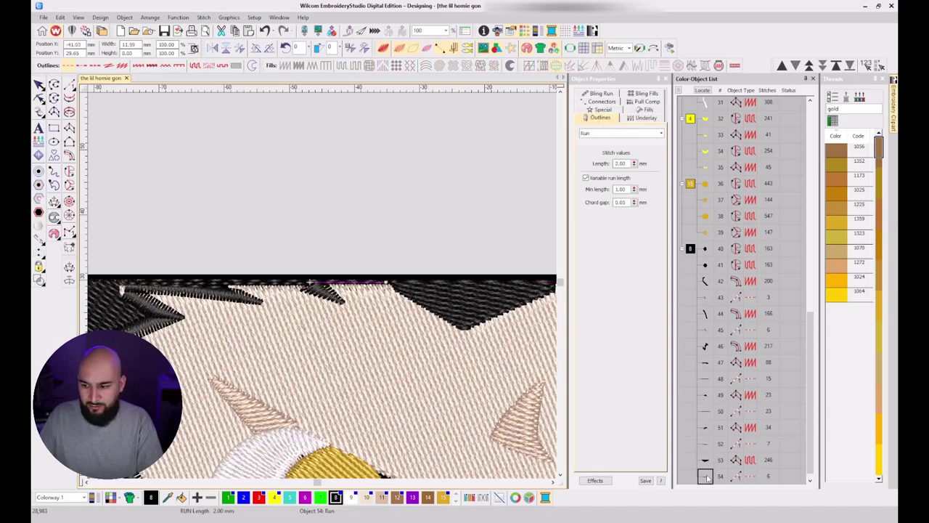
left_click(705, 394)
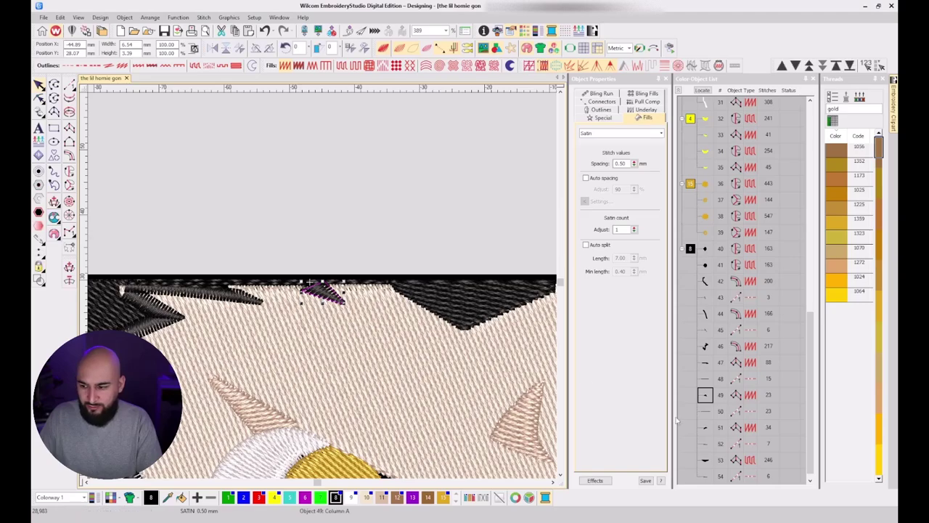
left_click_drag(708, 476, 705, 403)
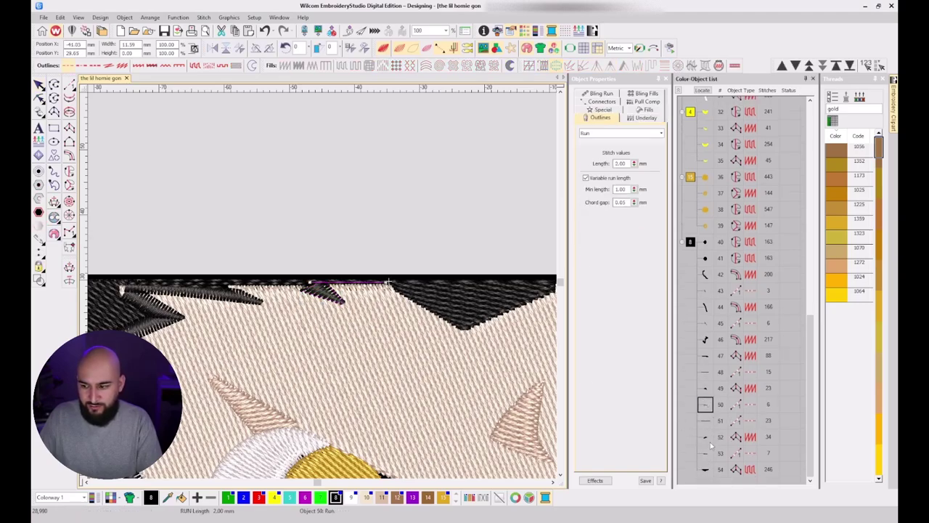
left_click(704, 470)
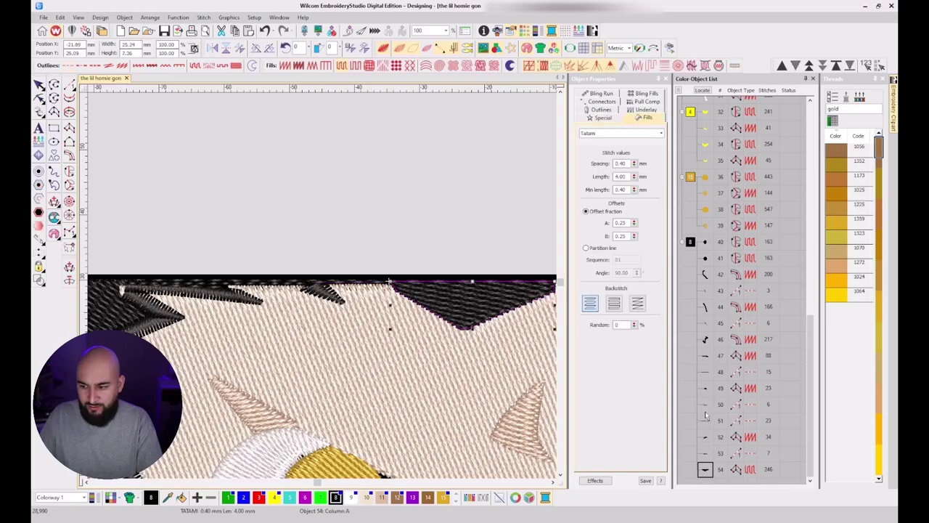
left_click_drag(705, 415, 704, 417)
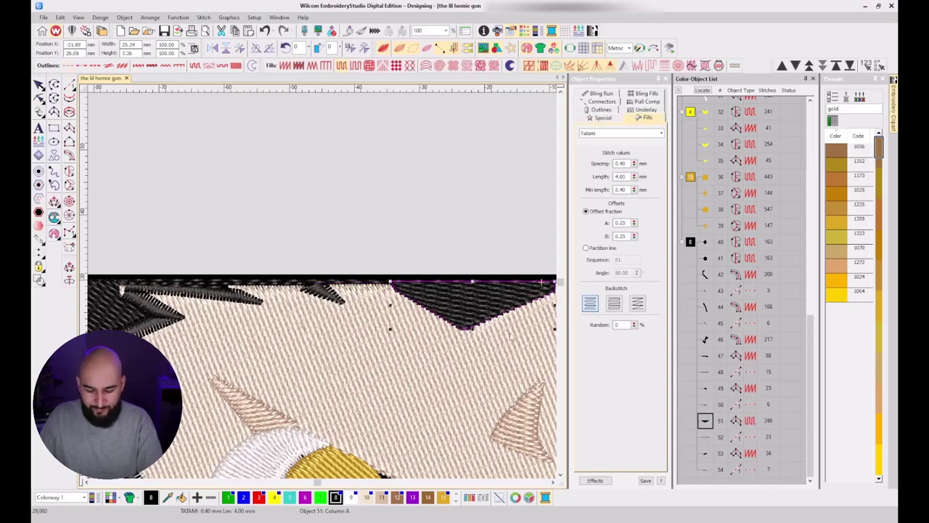
Place the centre hair peak's entry point at its left corner and its exit point at its right end.
left_click(705, 404)
key("h")
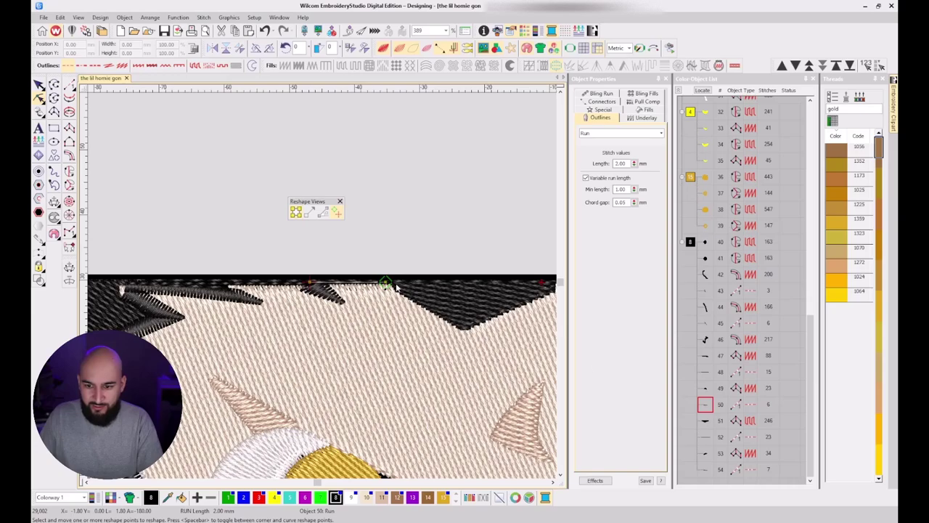
left_click(454, 288)
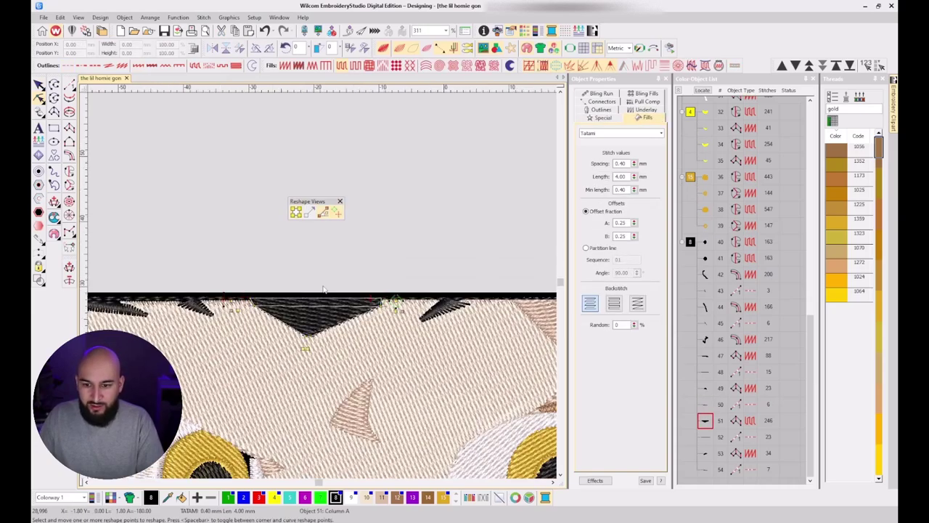
scroll(324, 289, "up", 2)
left_click_drag(397, 288, 251, 294)
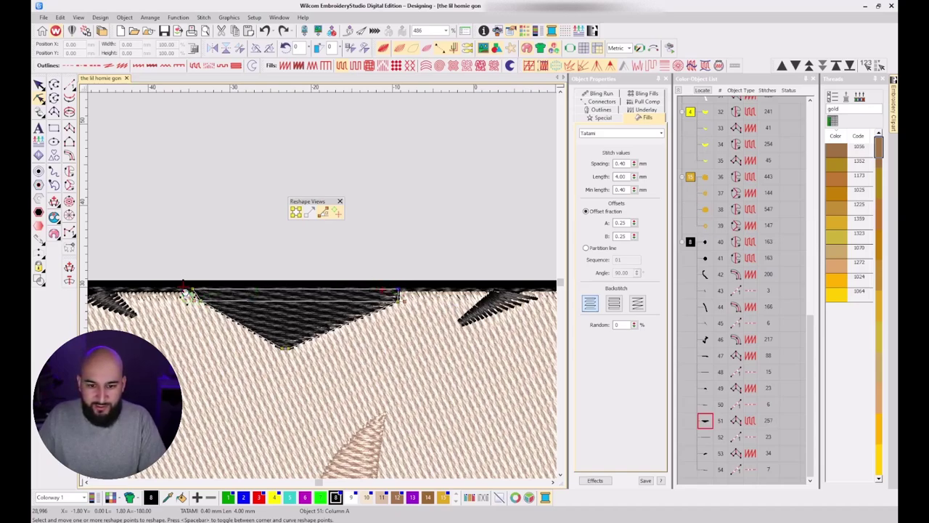
mouse_move(182, 283)
left_mouse_down()
mouse_move(292, 277)
mouse_move(405, 282)
mouse_move(412, 291)
left_mouse_up()
Reposition the entry and exit points of the small hair spike to the right of the centre peak along the top border.
left_click(720, 436)
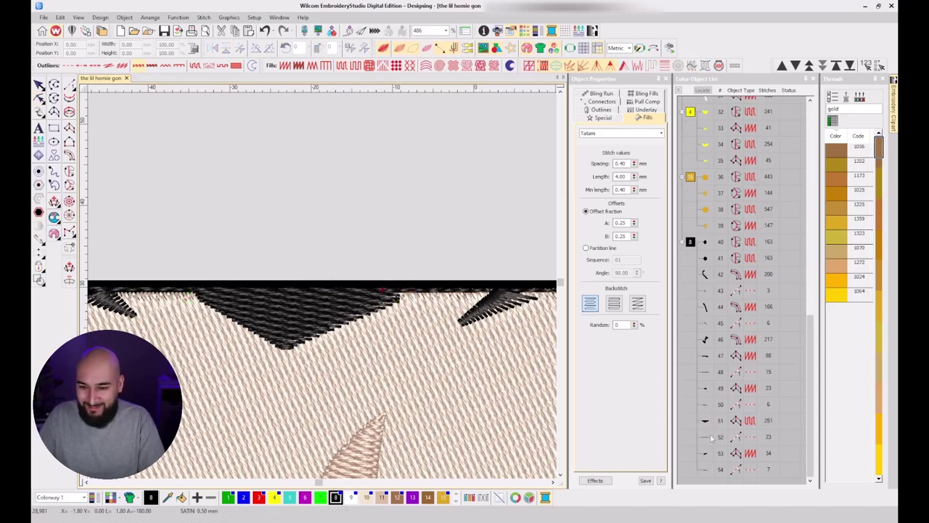
left_click(704, 469)
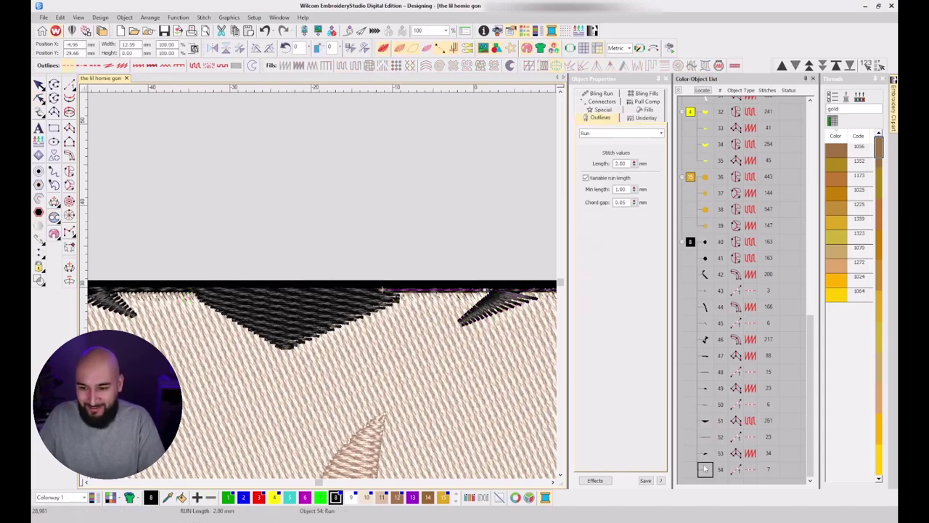
key("h")
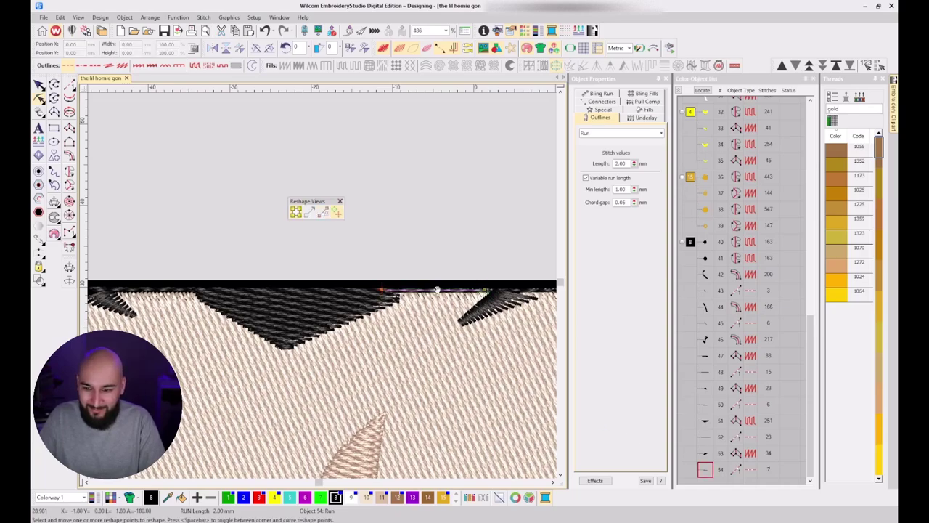
left_click(508, 303)
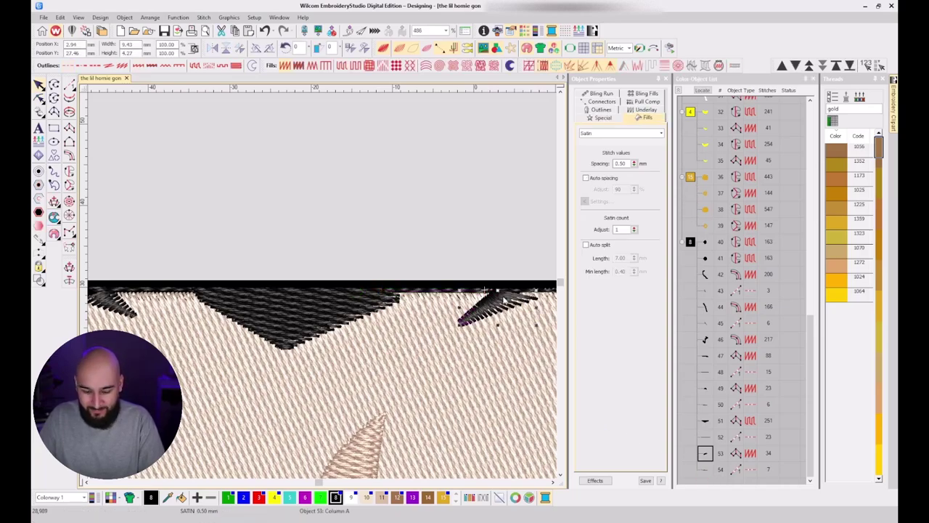
mouse_move(497, 287)
left_mouse_down()
mouse_move(507, 279)
mouse_move(381, 289)
left_mouse_up()
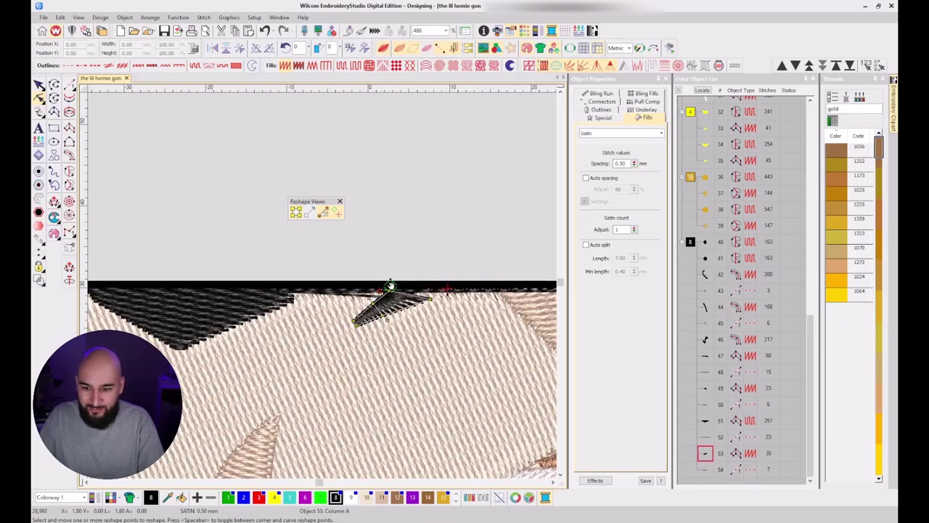
left_click(377, 291)
key("Escape")
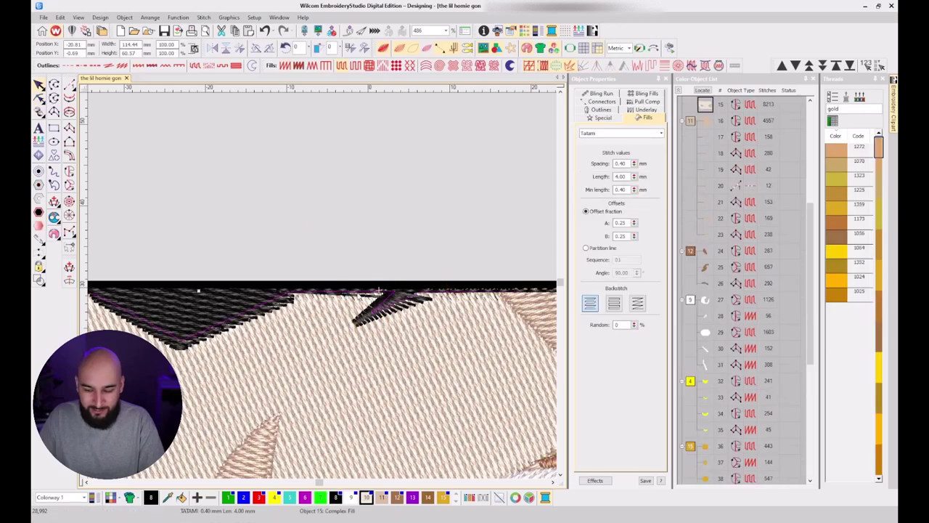
Resequence the short run after the centre peak as object 52 and the spike it leads to as object 53.
scroll(722, 395, "down", 5)
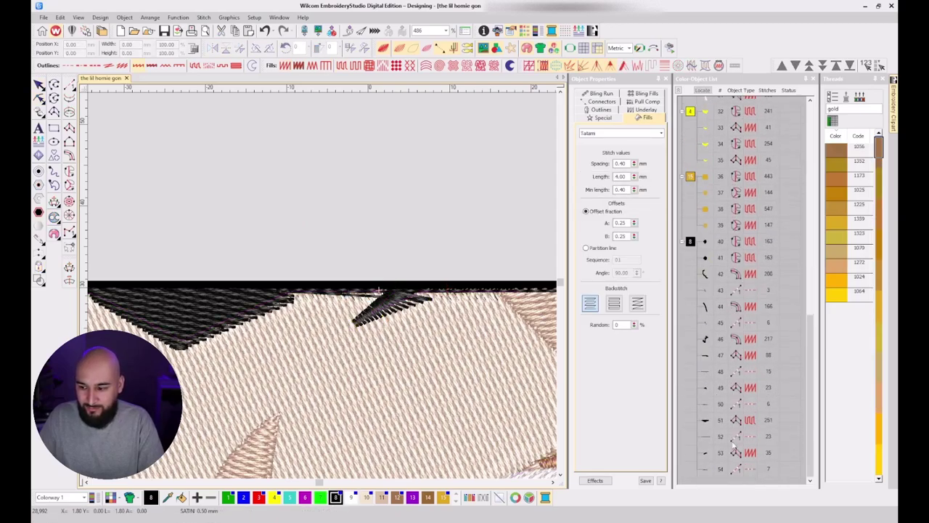
left_click(703, 441)
left_click(704, 451)
left_click(706, 424)
left_click(706, 410)
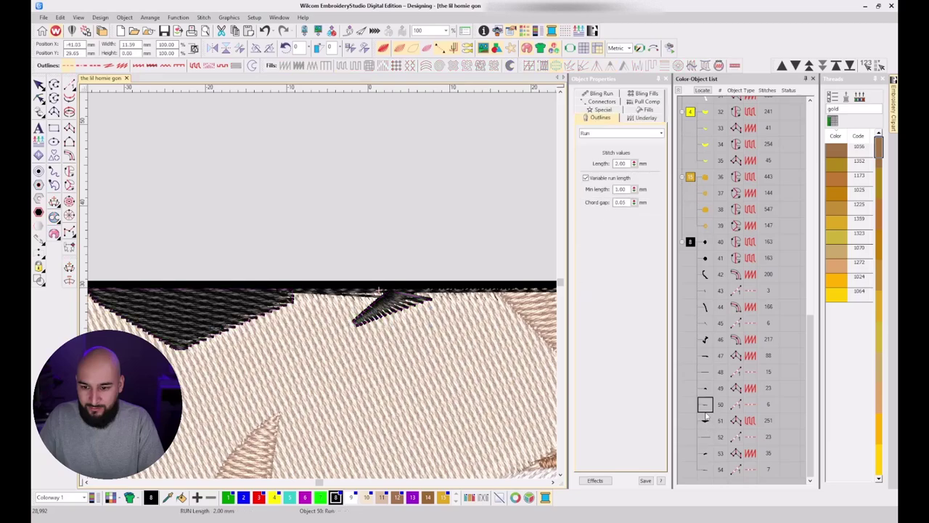
left_click(705, 420)
left_click(705, 436)
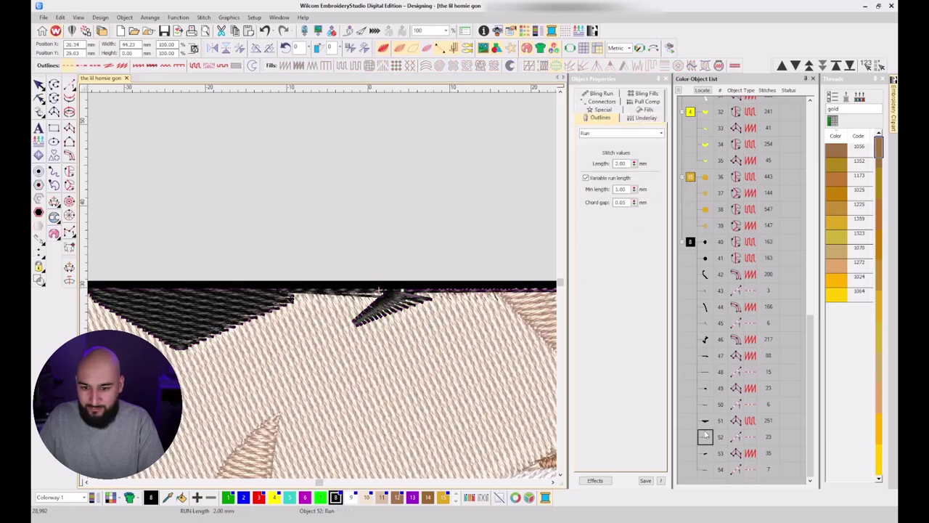
left_click(703, 469)
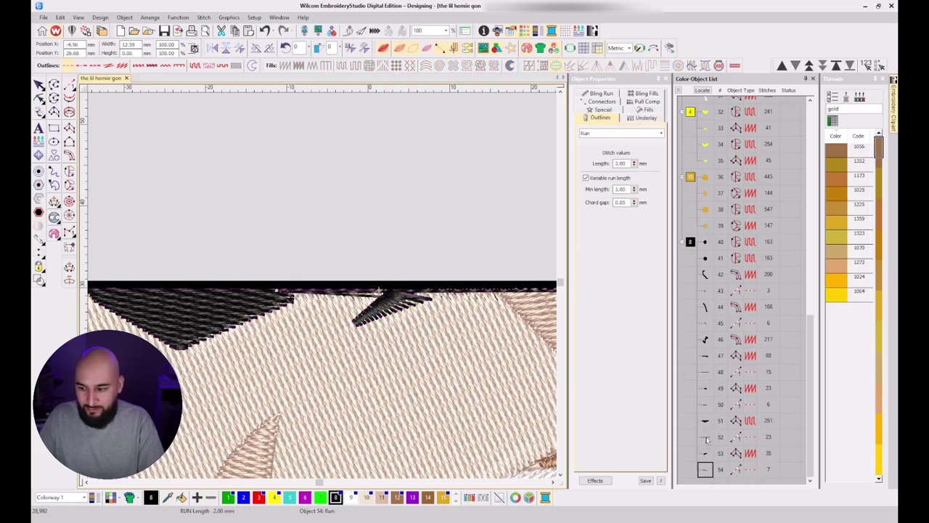
left_click_drag(707, 440, 707, 437)
left_click(708, 454)
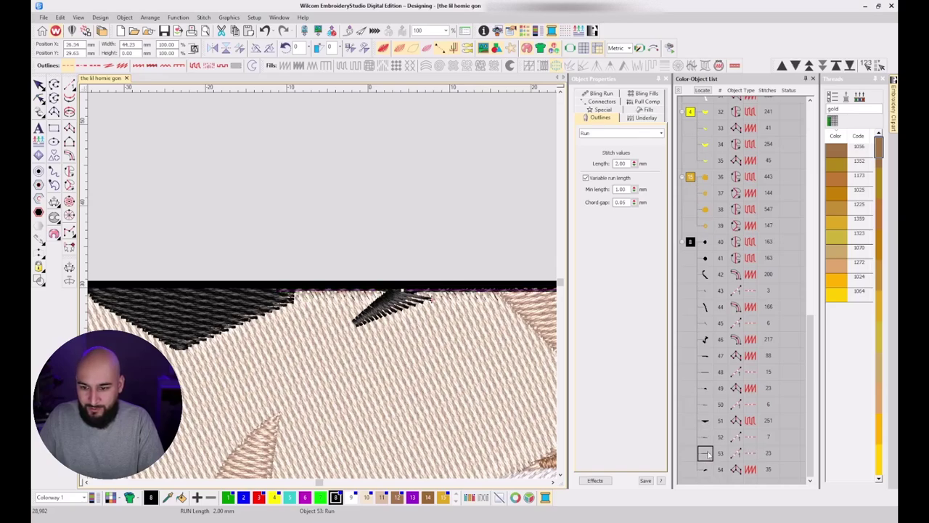
left_click(707, 468)
left_click_drag(708, 452, 708, 449)
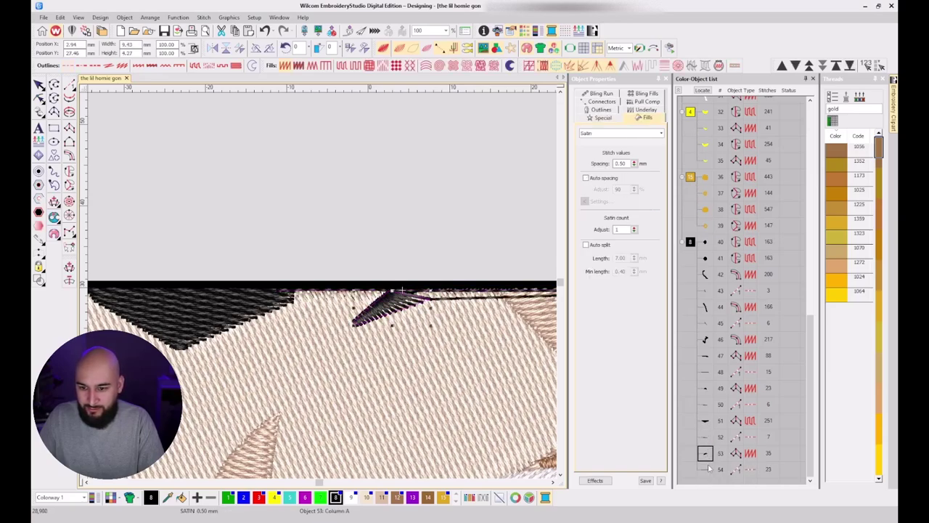
Examine the last connecting run, object 54, and the row of hair pieces along the top border.
left_click(708, 470)
key("h")
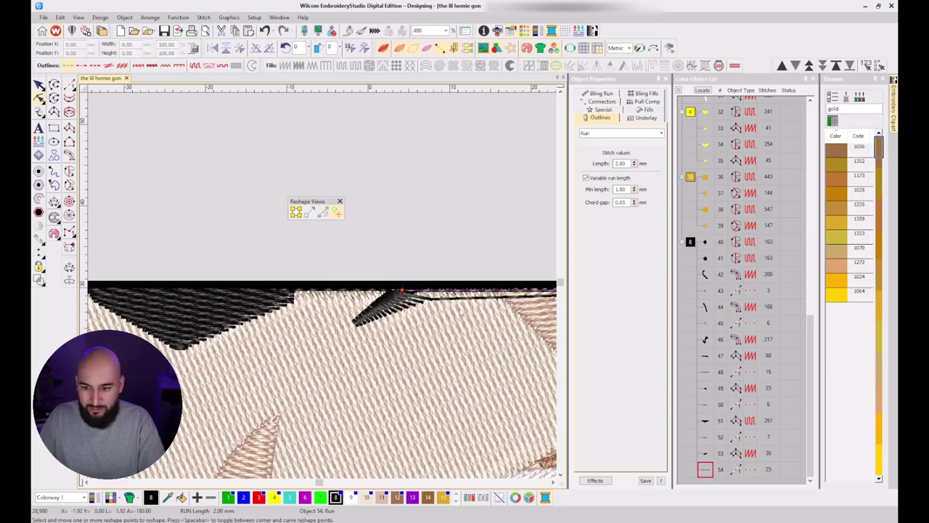
scroll(489, 319, "down", 2)
key("Escape")
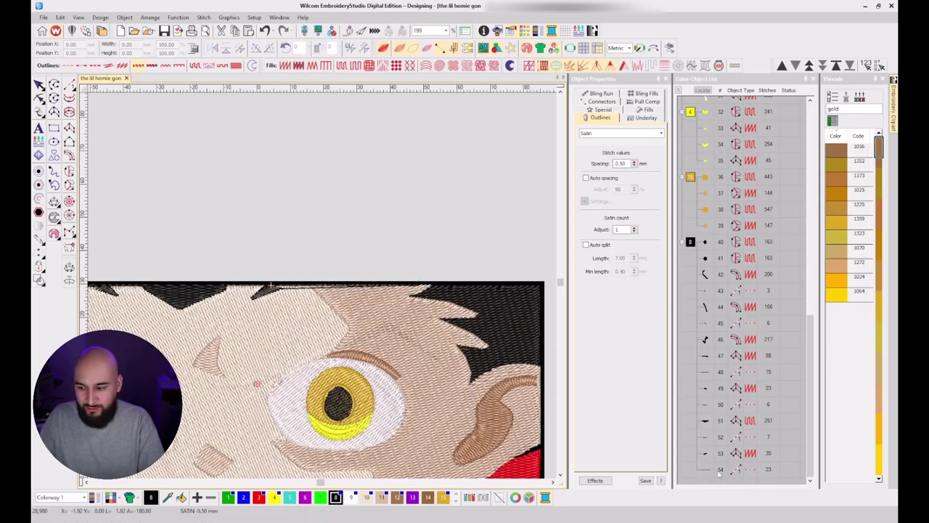
left_click(705, 469)
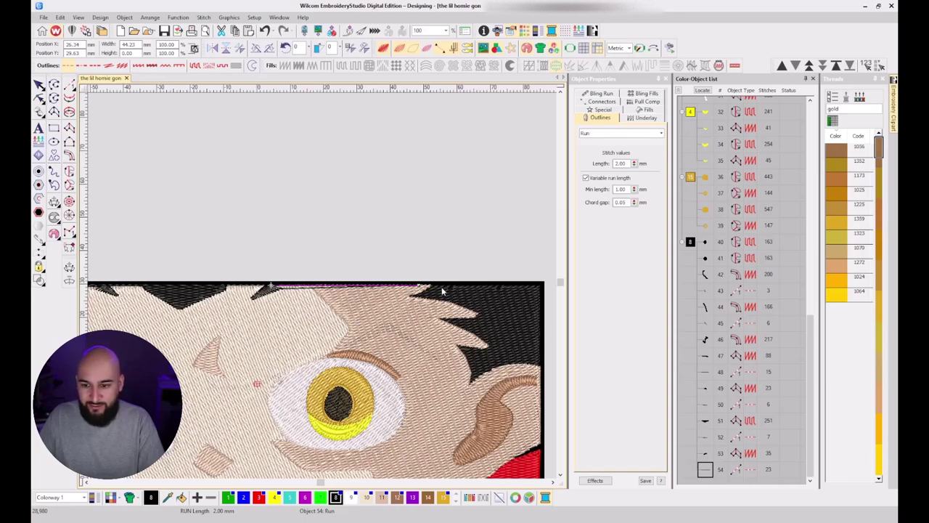
key("Escape")
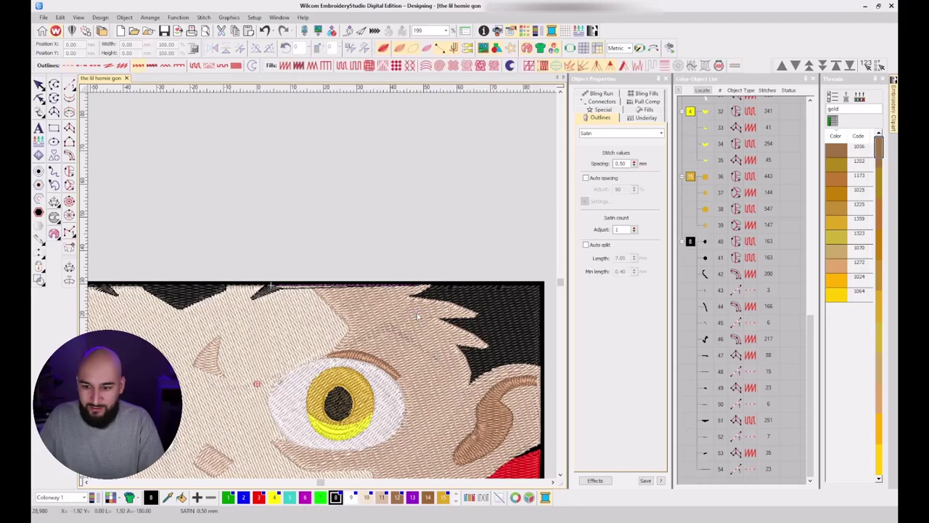
scroll(215, 284, "down", 3)
scroll(290, 293, "up", 4)
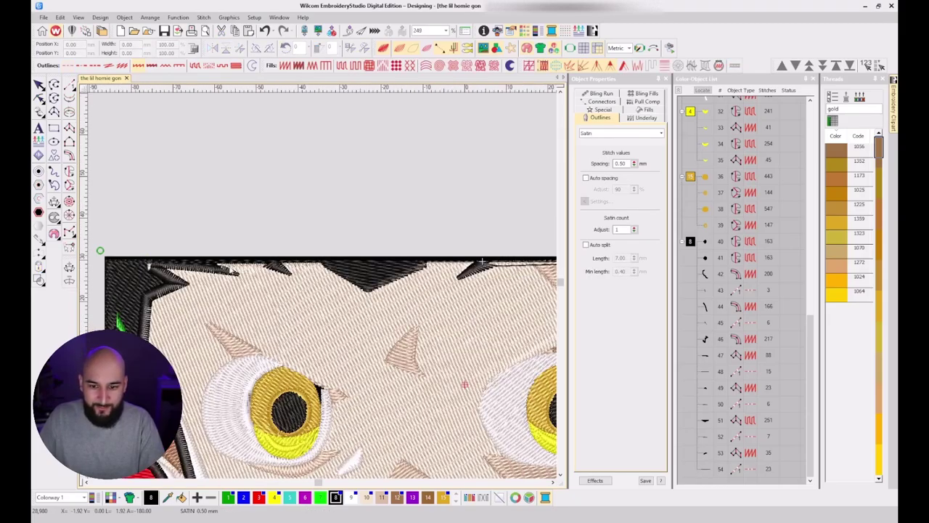
scroll(210, 273, "up", 3)
scroll(114, 252, "right", 3)
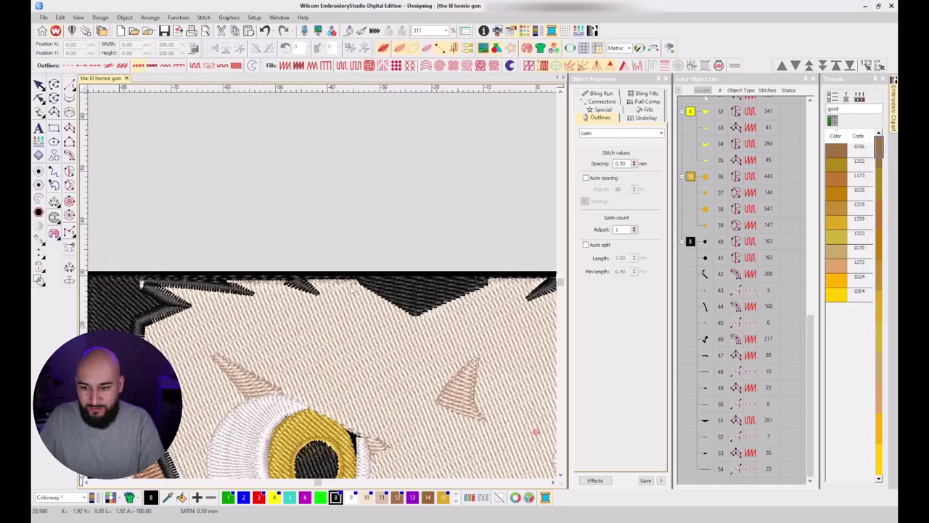
Digitize a Column A border along the V-shaped lower edge of the centre hair peak, from its left corner to its right end.
left_click(283, 270)
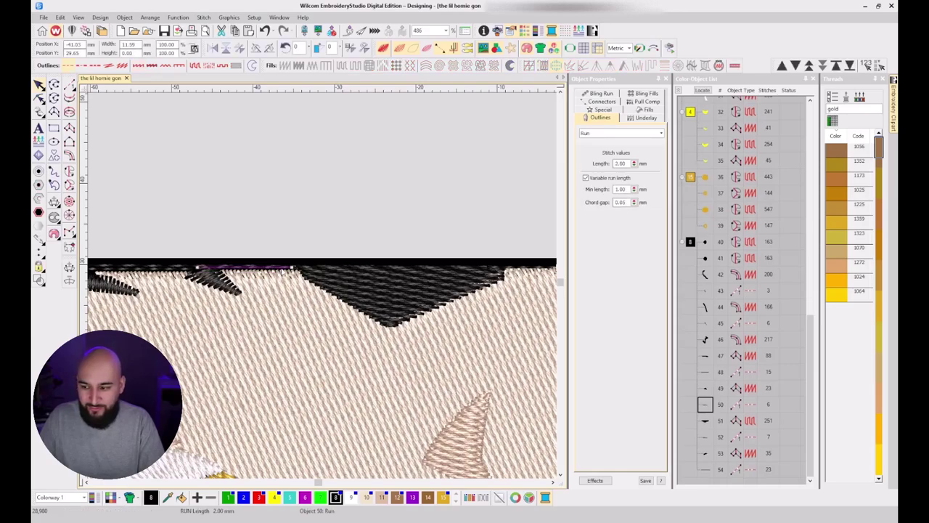
key("Escape")
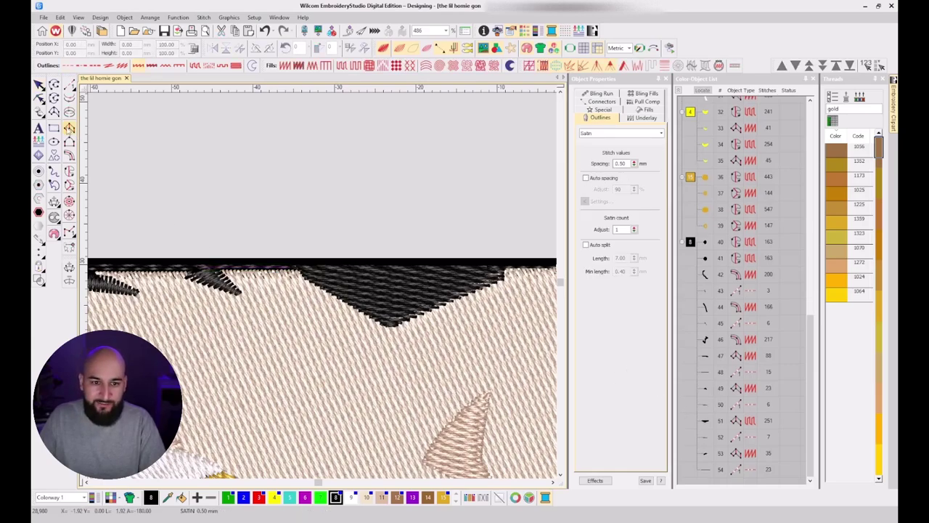
left_click(69, 128)
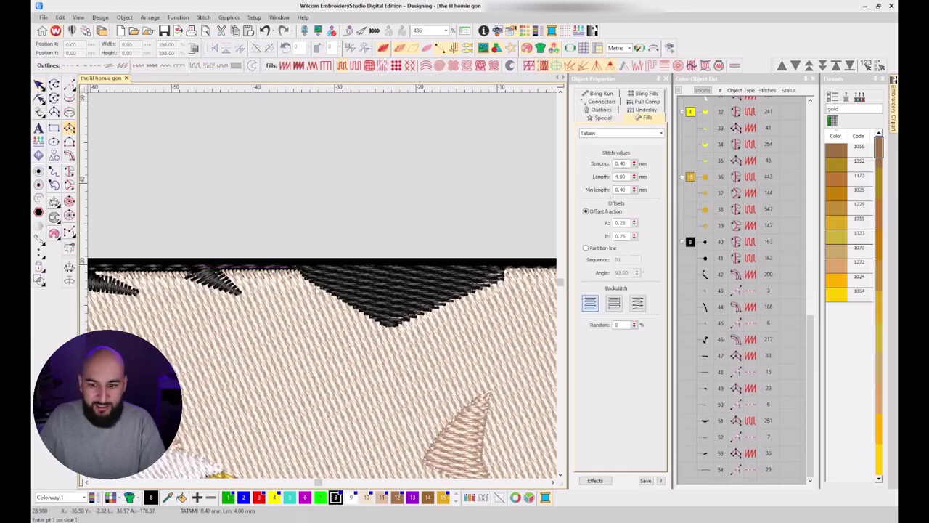
left_click(302, 266)
left_click(388, 324)
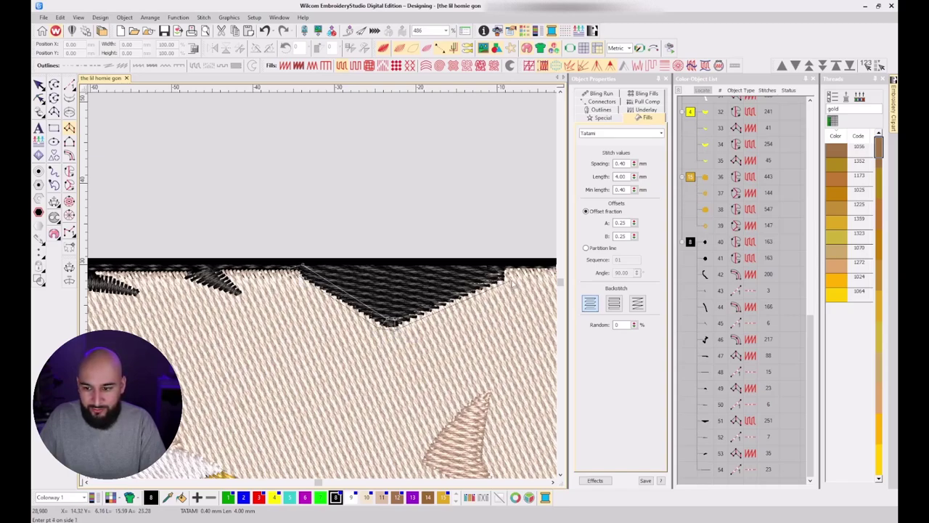
left_click(497, 279)
left_click(499, 273)
left_click(513, 267)
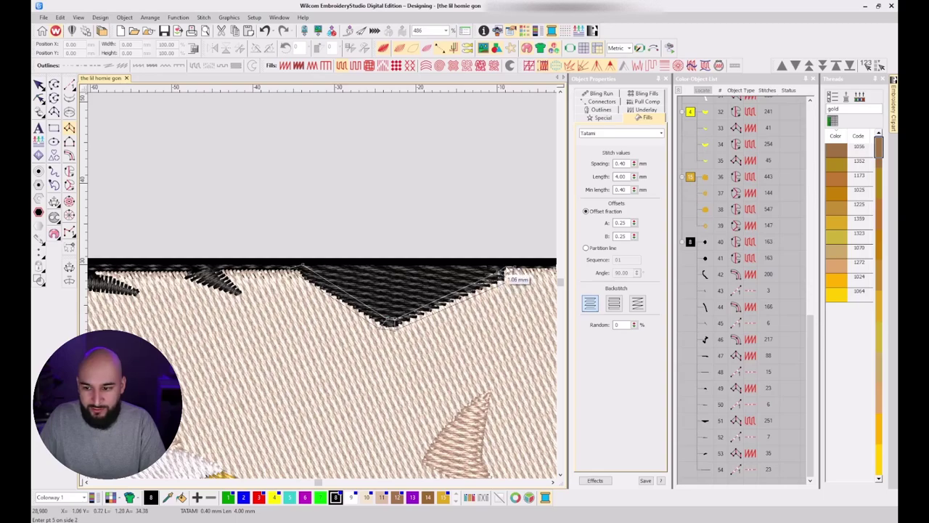
left_click(501, 266)
key("Return")
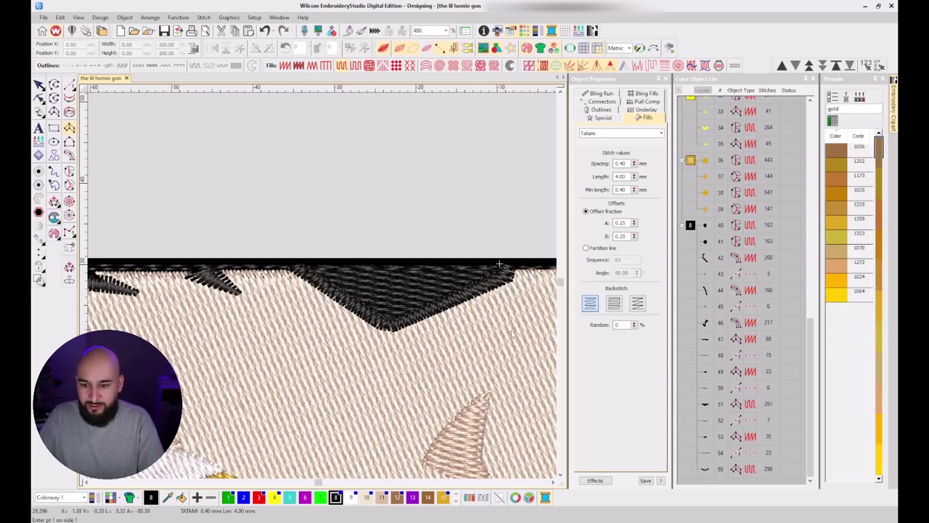
Convert the new V-shaped border column to satin and resequence it directly after the centre hair peak as object 52.
left_click(705, 468)
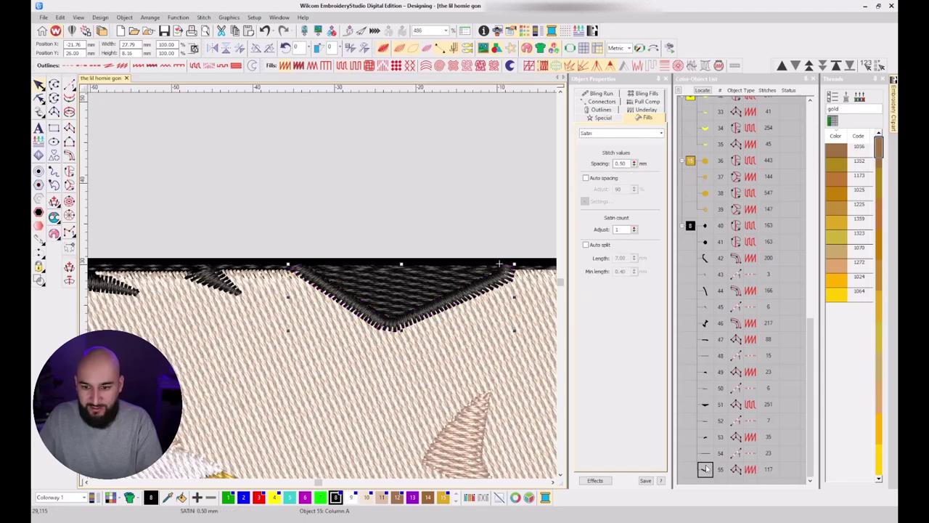
left_click(704, 453)
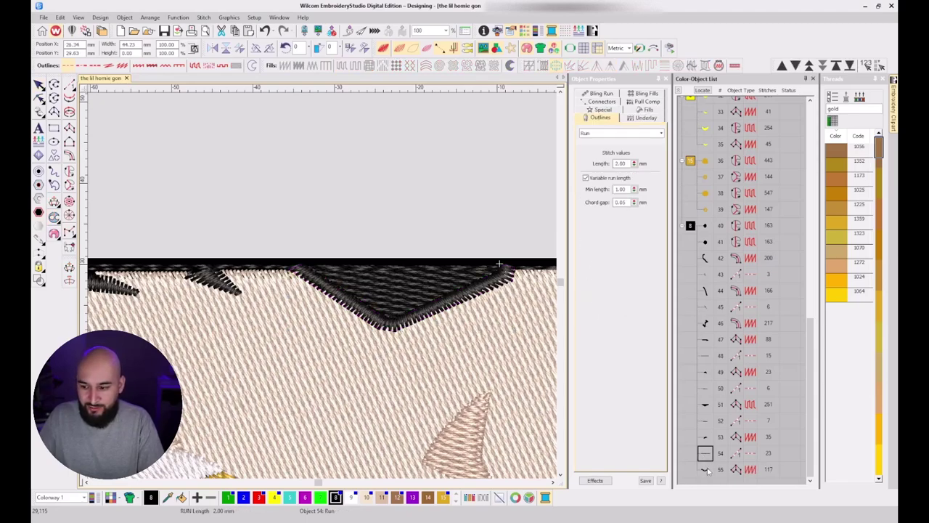
left_click(708, 471)
left_click(706, 405)
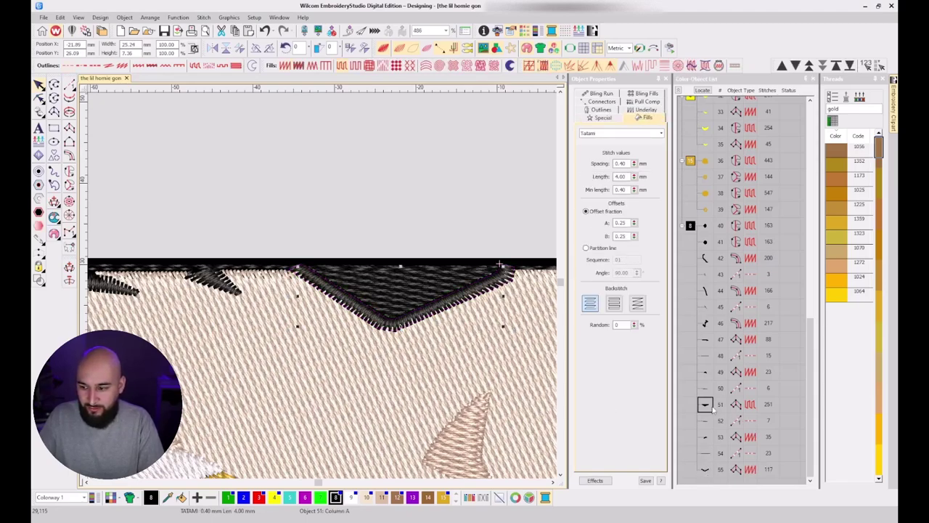
key("h")
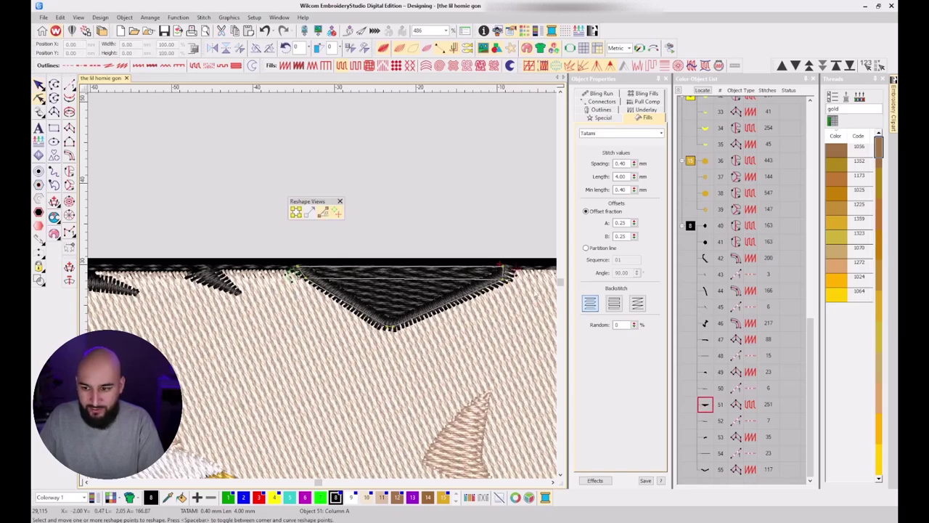
left_click(733, 470)
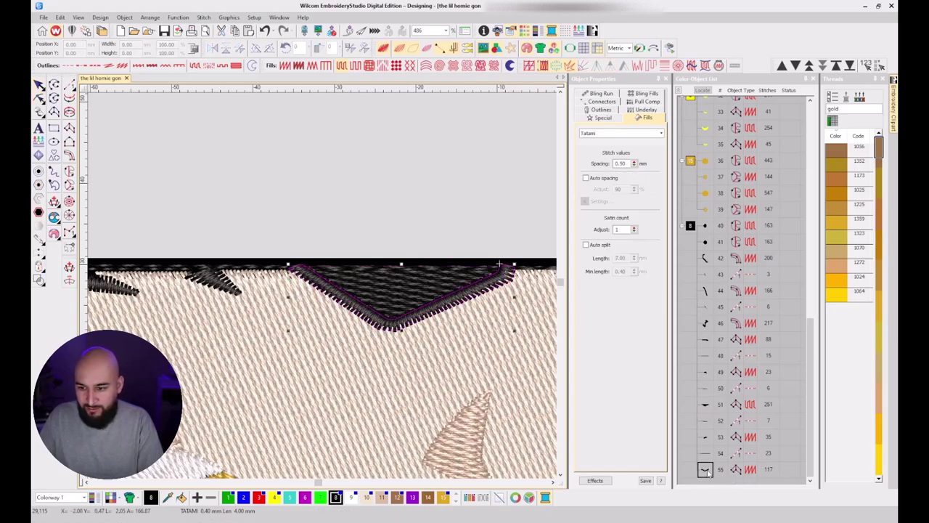
left_click_drag(710, 419, 708, 421)
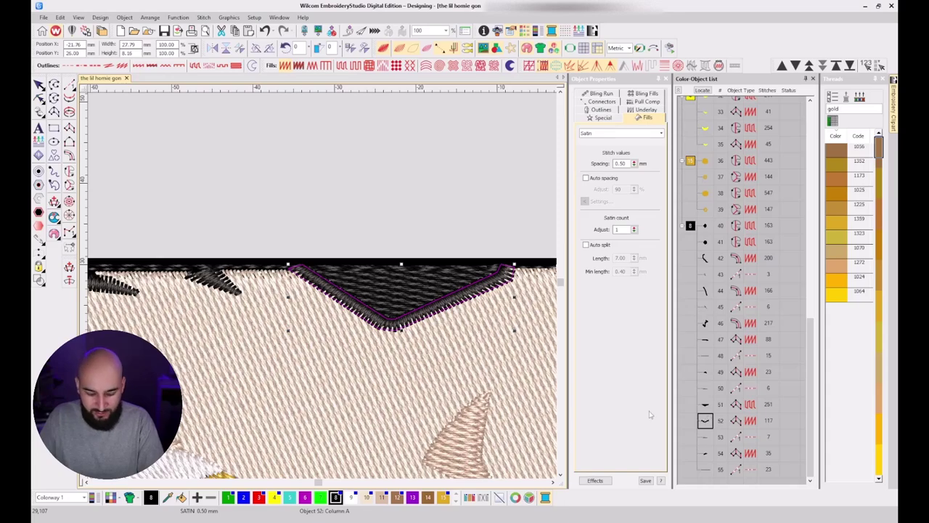
Move the V-shaped border column's entry point from its left end to its right end, where the centre peak exits.
key("h")
mouse_move(286, 266)
left_mouse_down()
mouse_move(445, 272)
mouse_move(510, 258)
left_mouse_up()
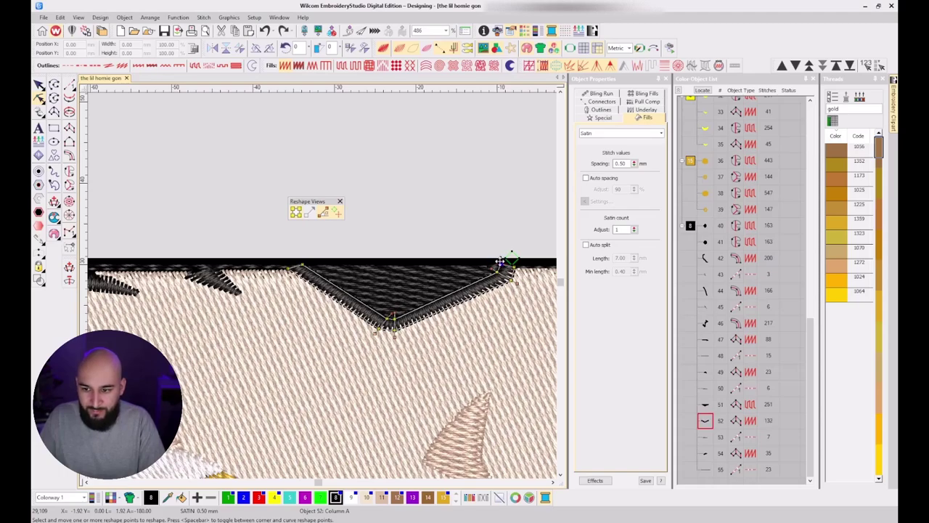
left_click_drag(512, 259, 520, 262)
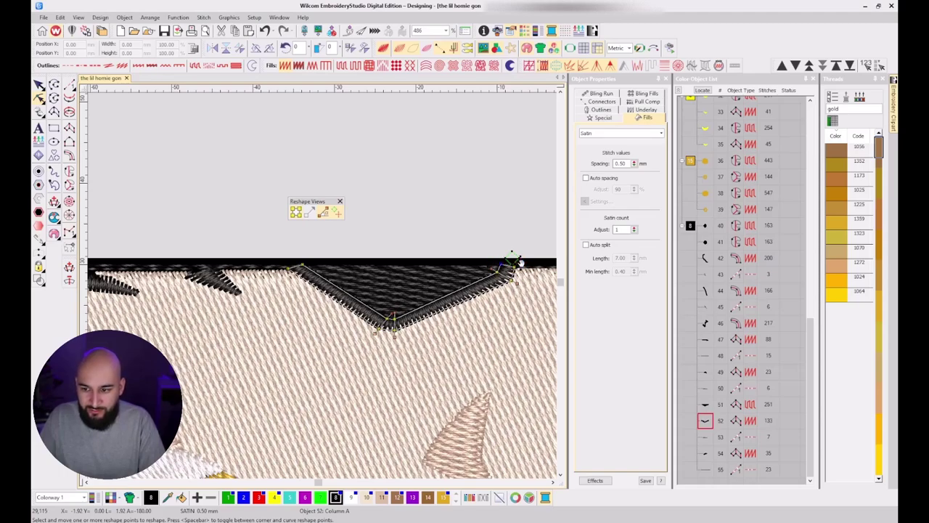
Shorten the short connecting run, object 53, so that it starts at the right end of the centre peak's satin border.
left_click(705, 437)
key("1")
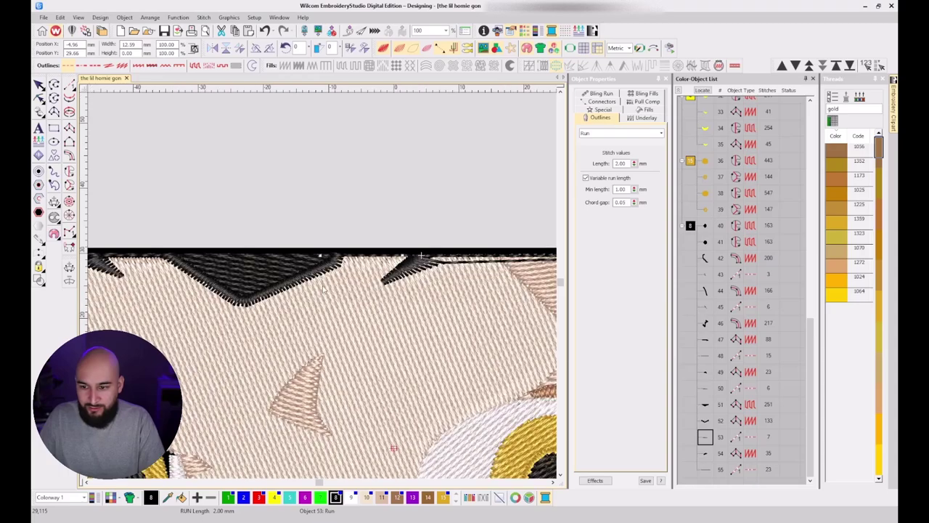
key("h")
scroll(335, 255, "up", 4)
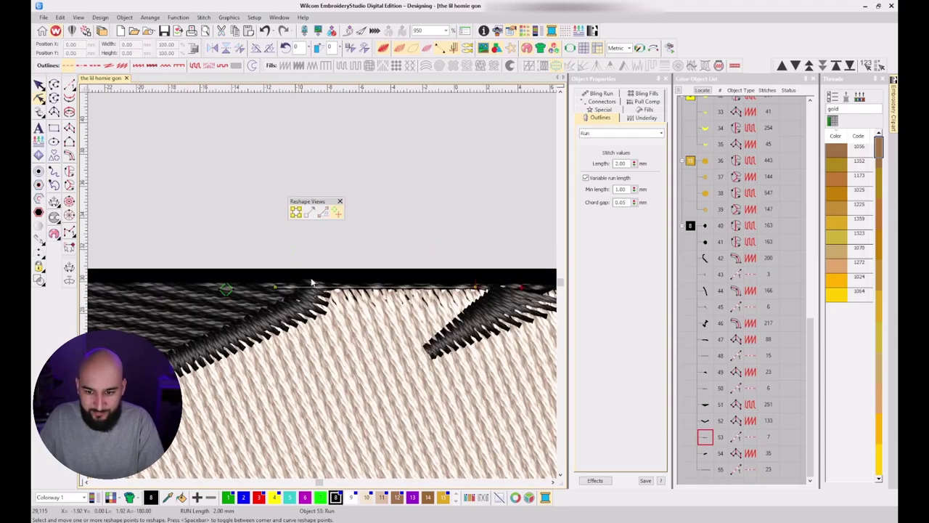
left_click_drag(277, 288, 320, 284)
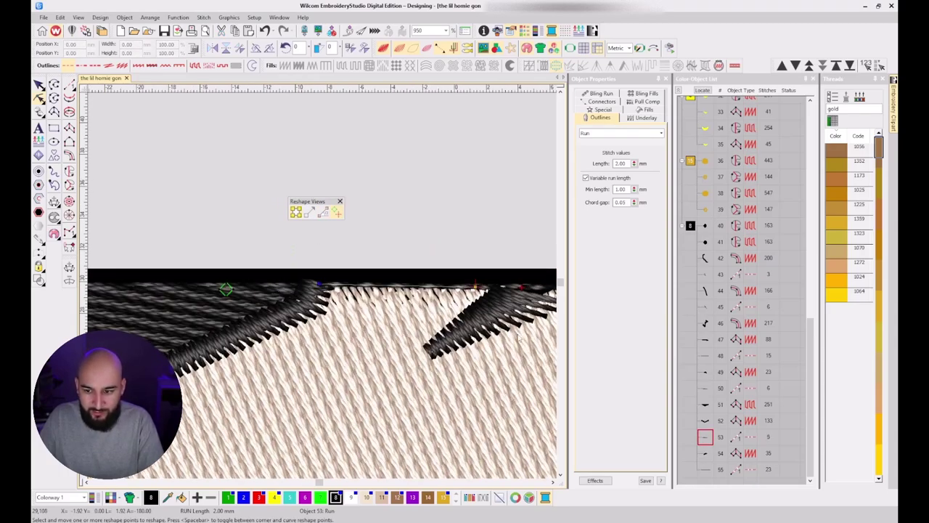
key("Escape")
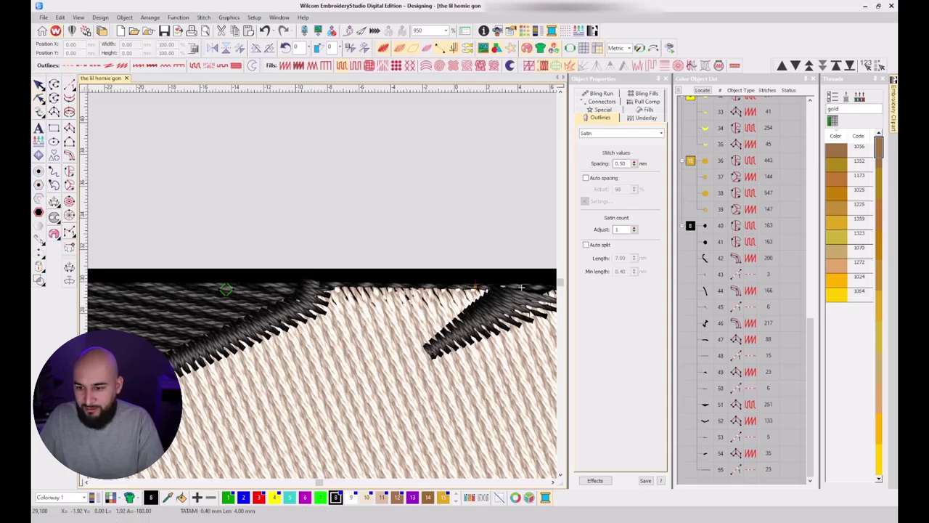
Move the last connecting run's entry point to the small hair spike and extend its far end to the corner of the right-hand hair mass.
scroll(318, 273, "down", 2)
scroll(493, 329, "down", 2)
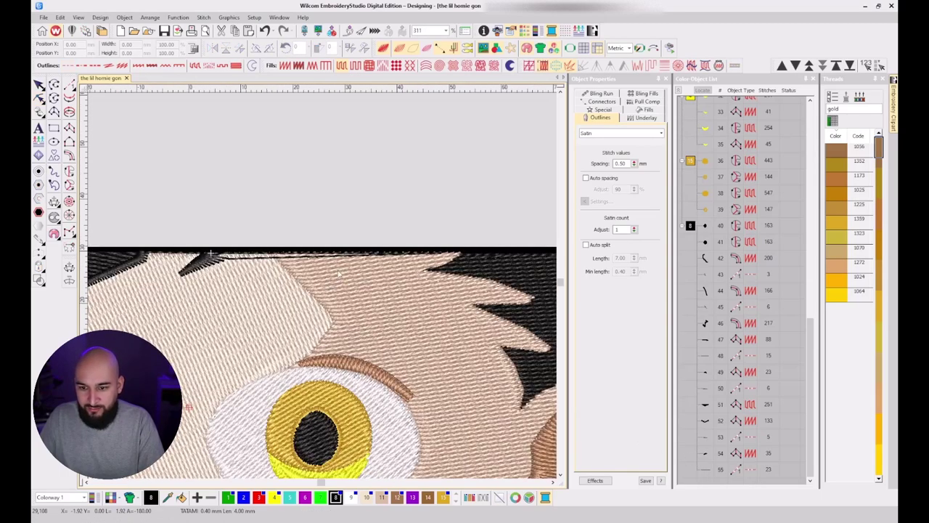
scroll(335, 283, "up", 2)
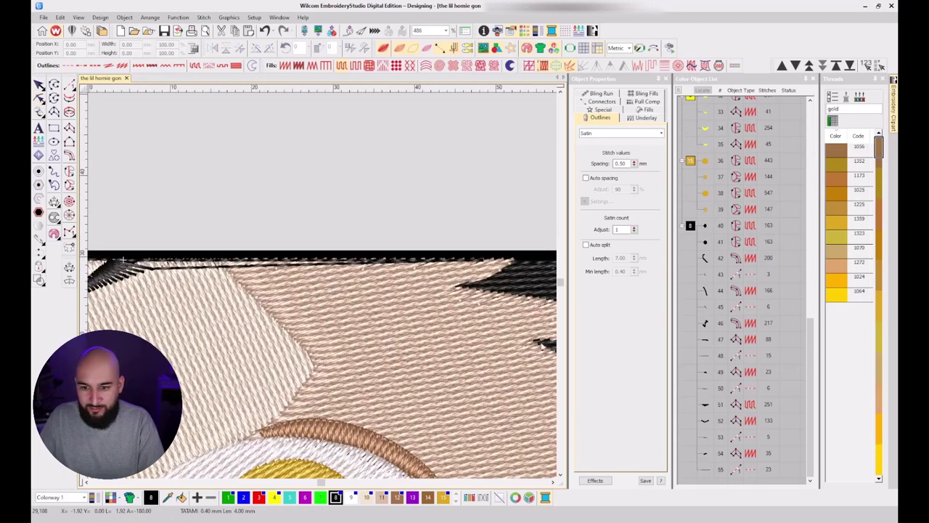
left_click(706, 469)
key("h")
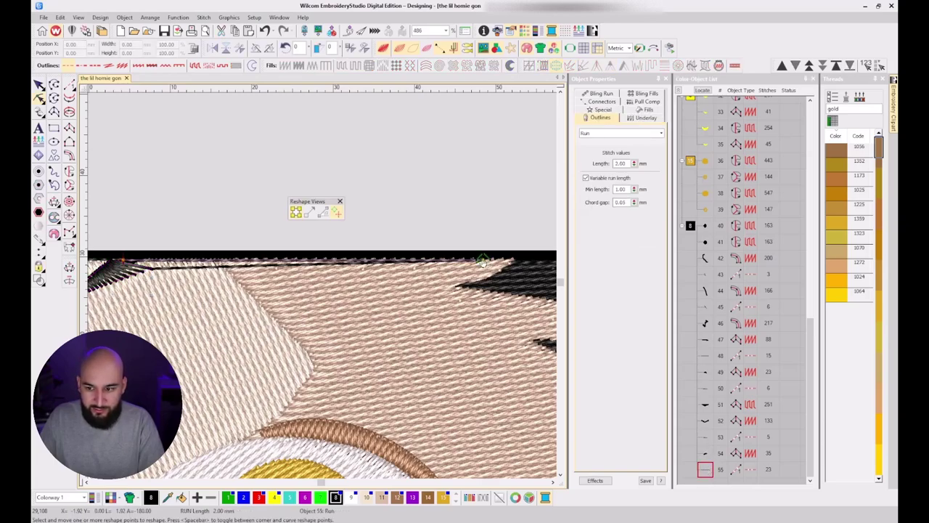
left_click_drag(483, 258, 214, 274)
scroll(215, 275, "down", 5)
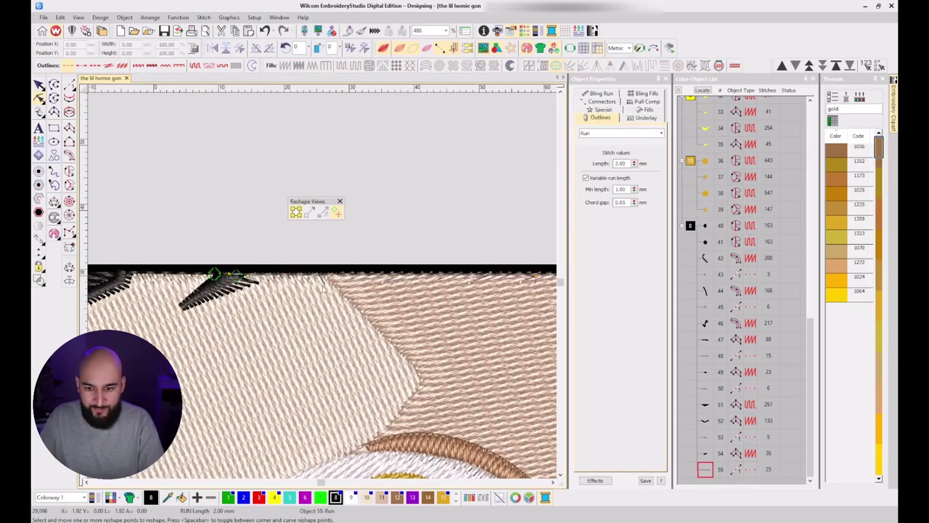
scroll(348, 254, "up", 3)
scroll(334, 305, "up", 2)
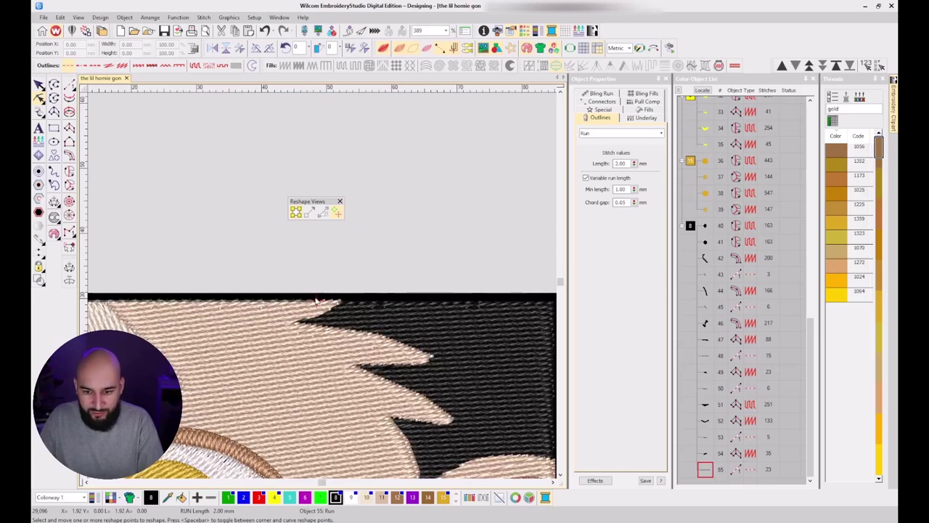
left_click_drag(316, 299, 339, 301)
key("Escape")
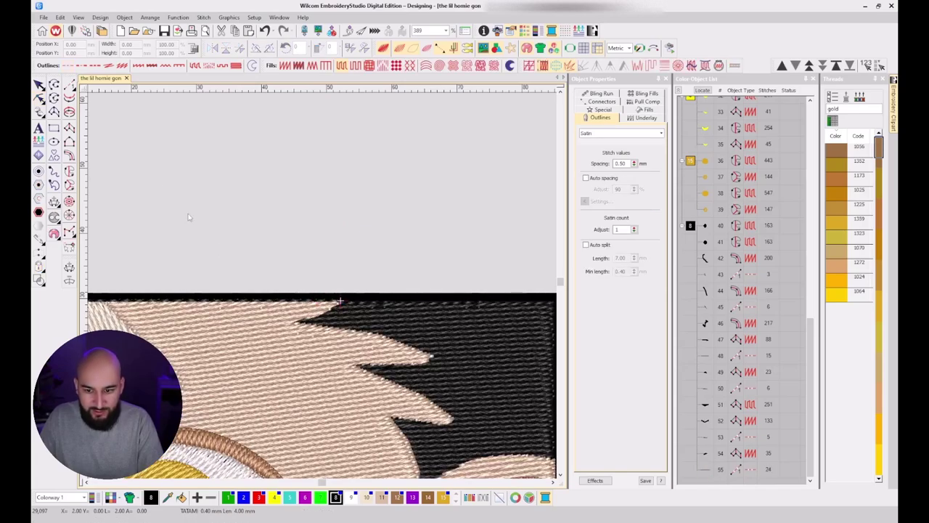
key("a")
left_click(337, 299)
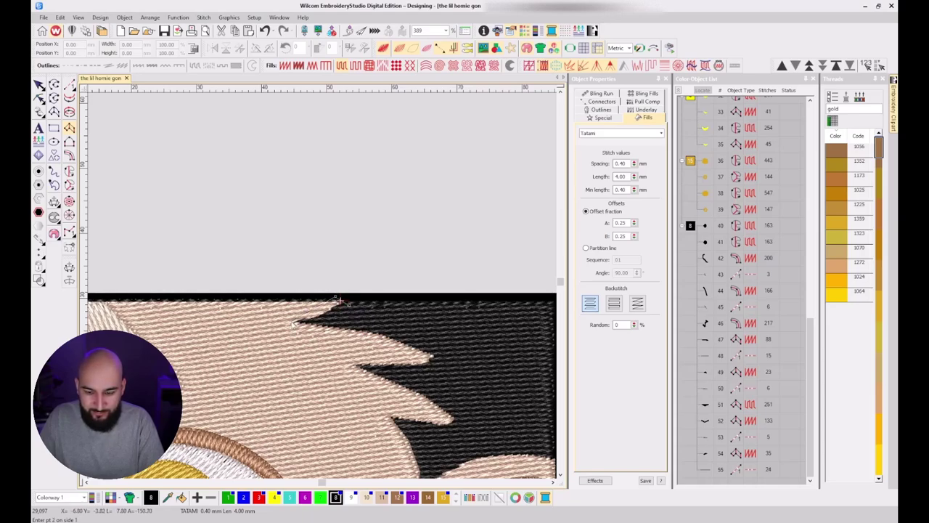
left_click(291, 321)
Start a centred Column C border, 2.50 mm wide, at the right-hand hair mass's top edge and trace around its first spike to the first notch.
left_click(69, 155)
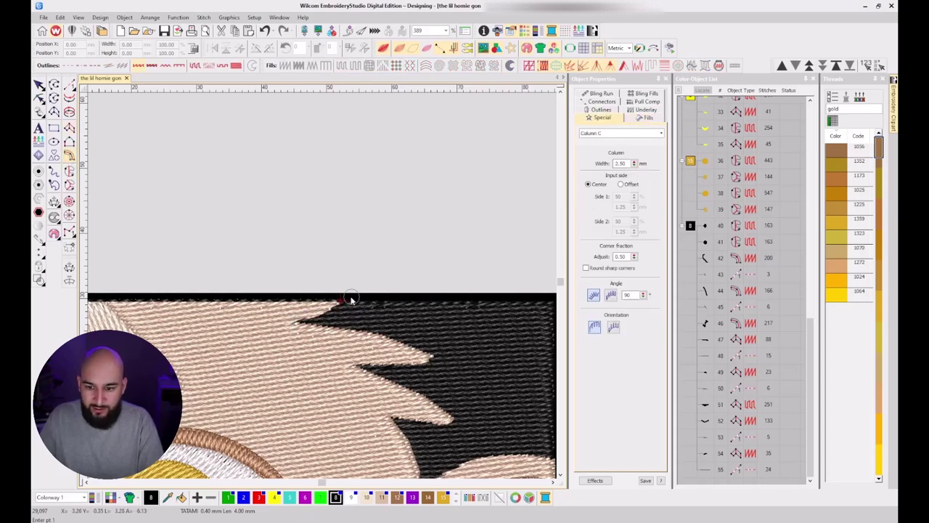
left_click(342, 299)
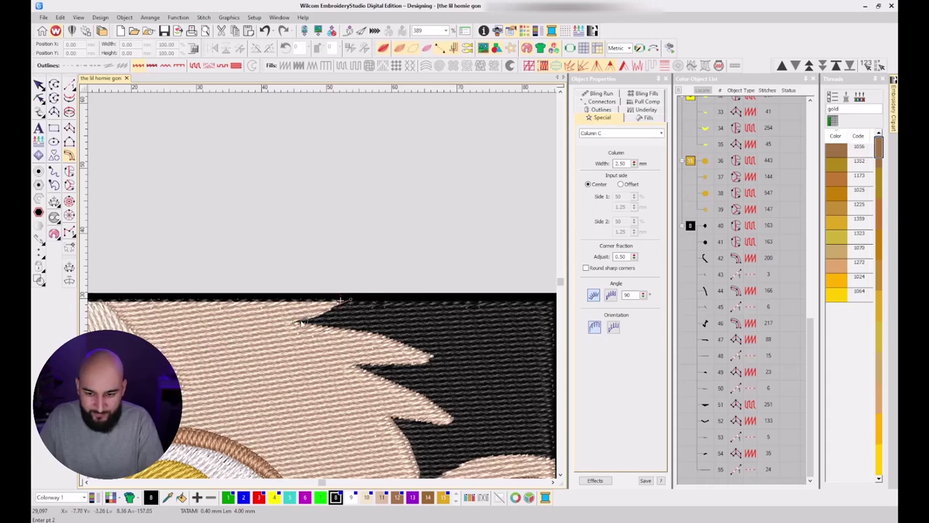
key("t")
scroll(316, 321, "up", 1)
key("d")
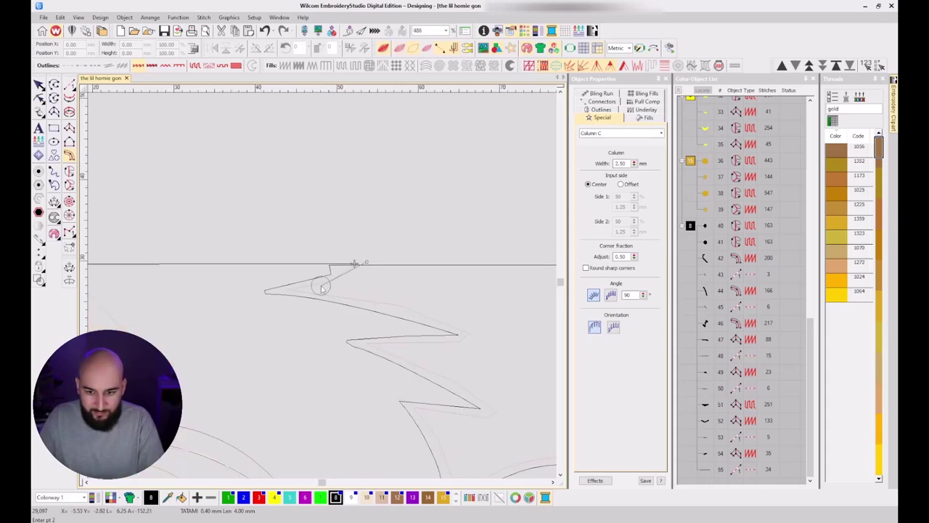
left_click(354, 263)
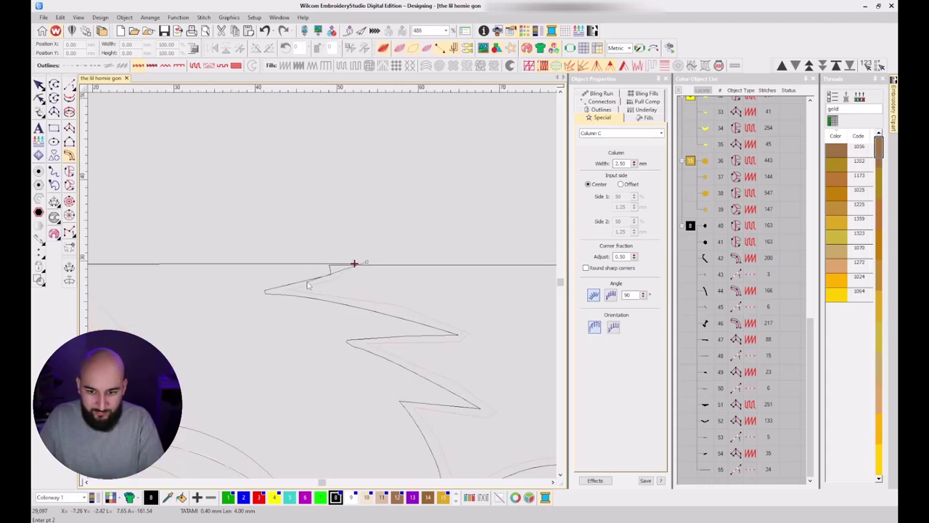
left_click(267, 293)
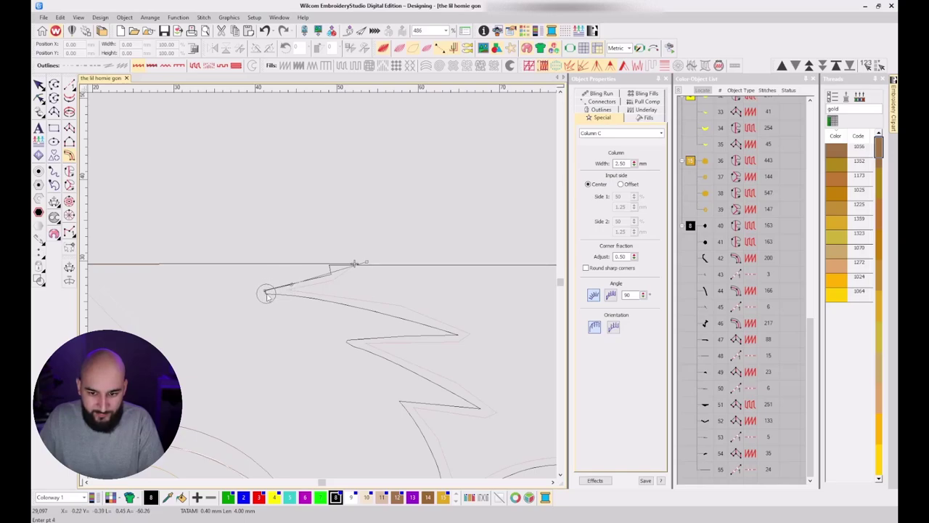
left_click(308, 298)
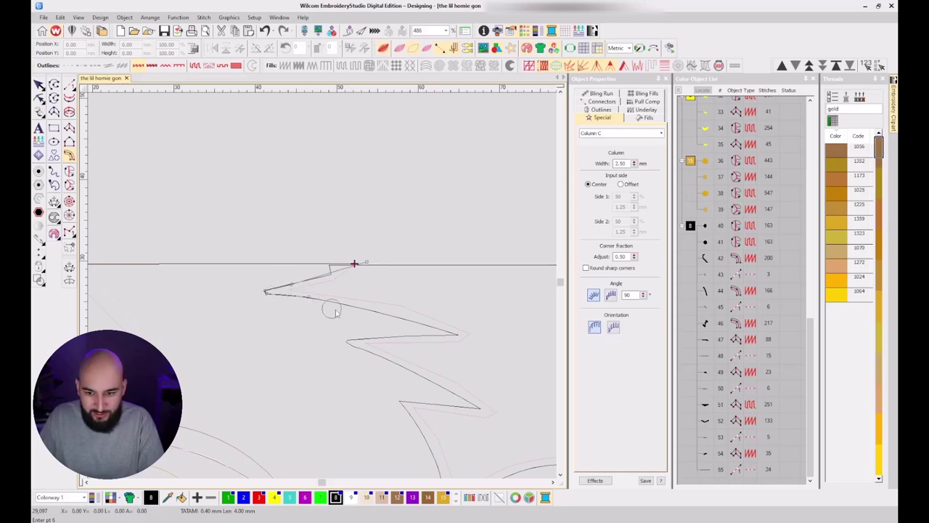
left_click(380, 312)
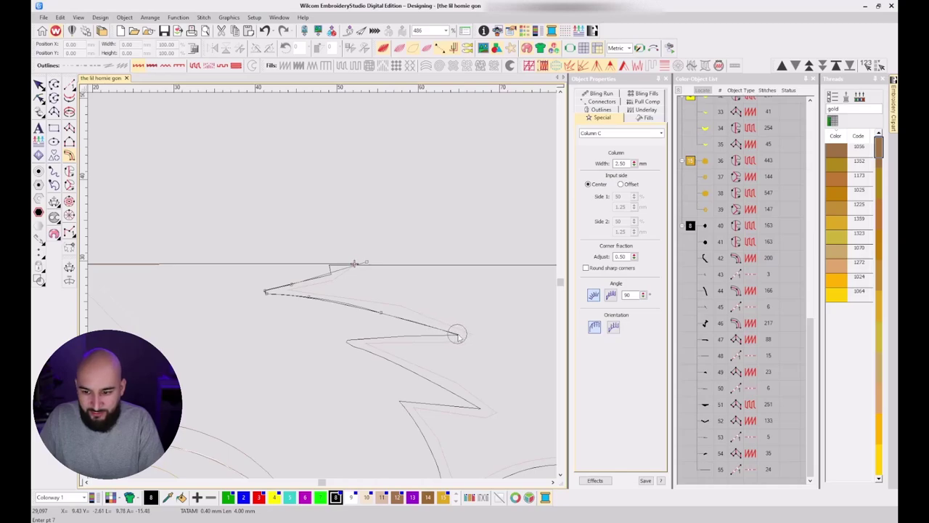
left_click(456, 335)
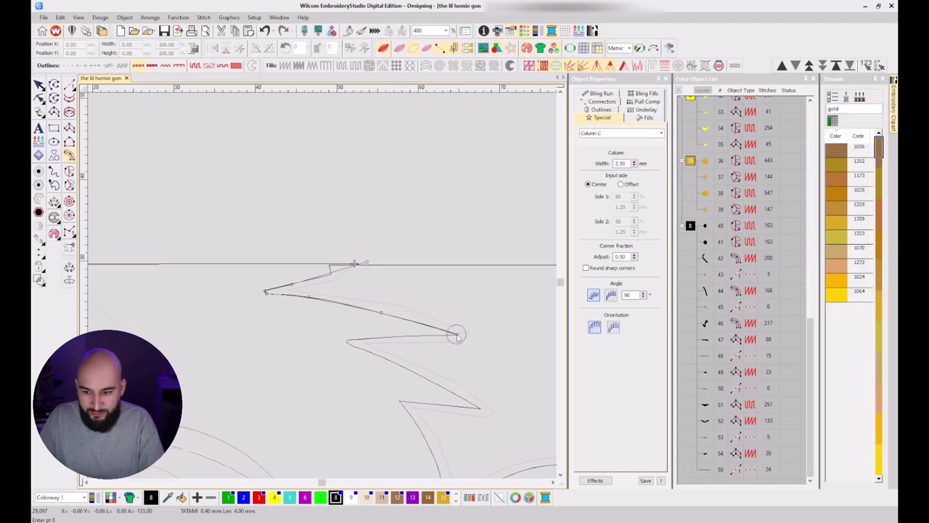
Continue the column border around the second hair spike and through the next notch to the third spike's tip.
left_click(365, 338)
left_click(346, 339)
left_click(346, 340)
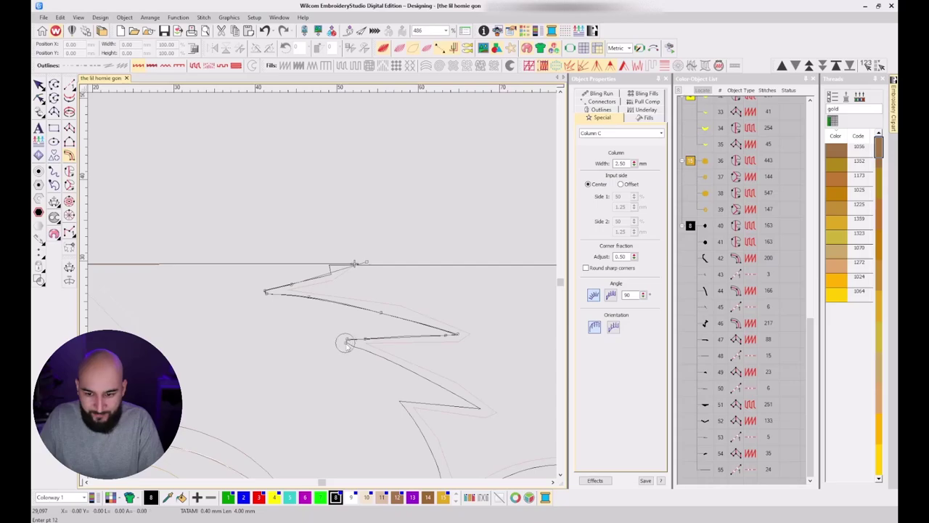
left_click(426, 377)
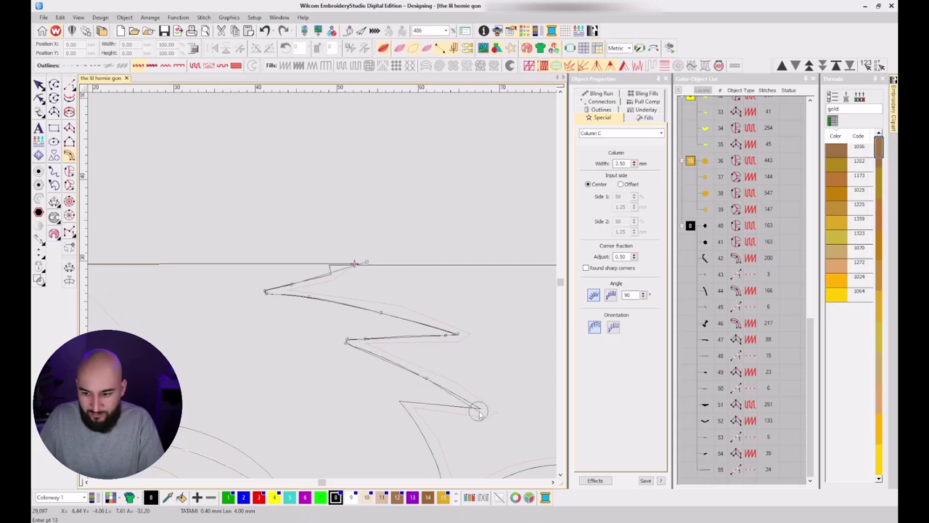
left_click(480, 408)
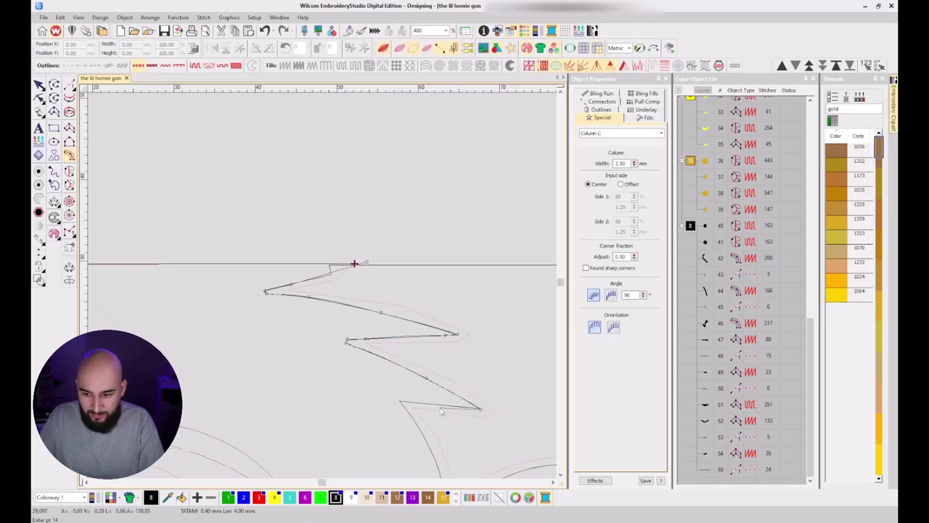
left_click(400, 401)
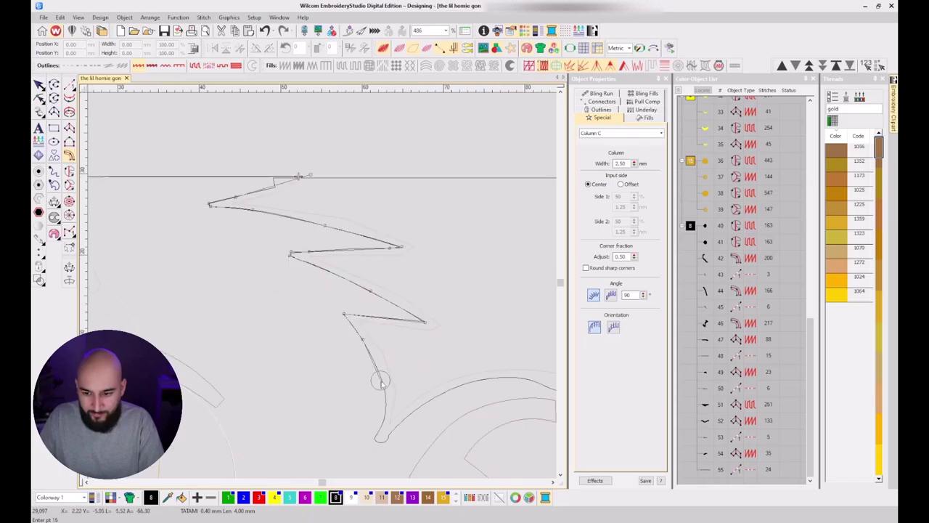
Trace the border from the third spike down the hair's curved side and around its rounded lower tip.
right_click(384, 384)
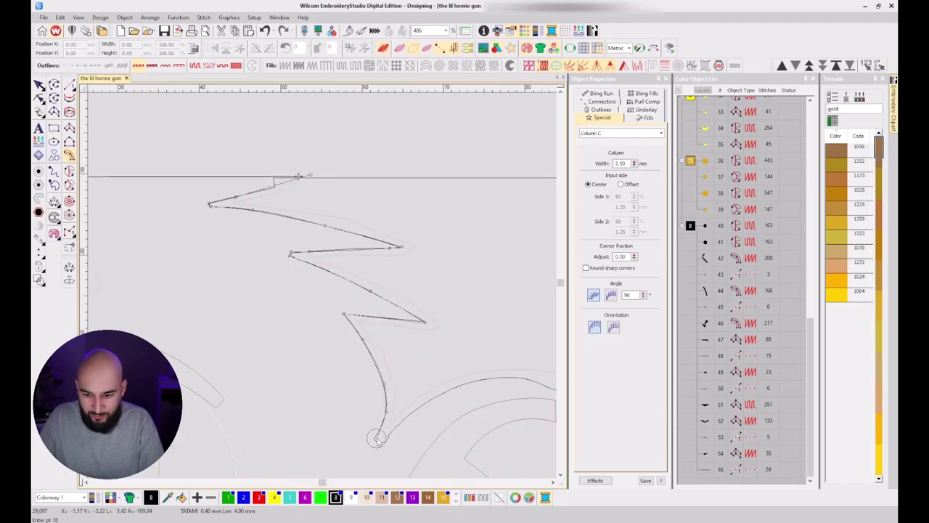
left_click(375, 435)
scroll(375, 435, "up", 2)
left_click(324, 288)
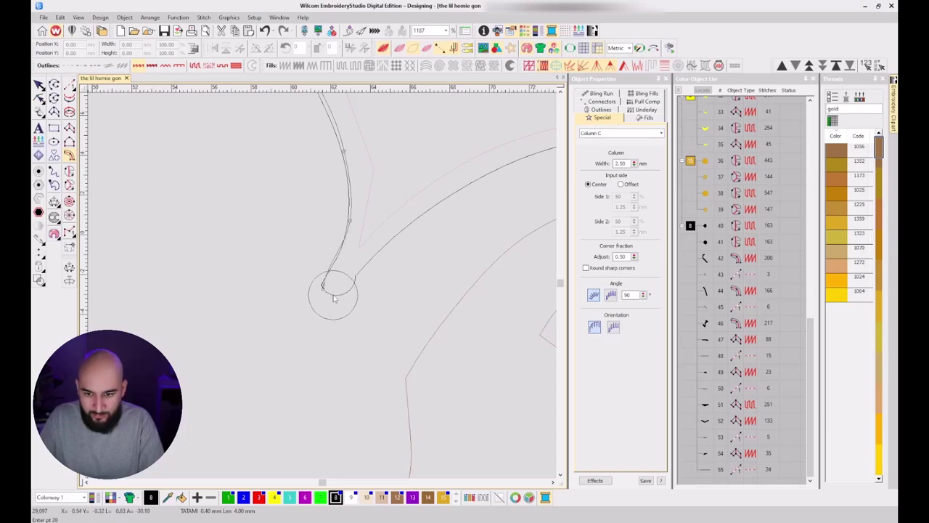
scroll(336, 298, "up", 2)
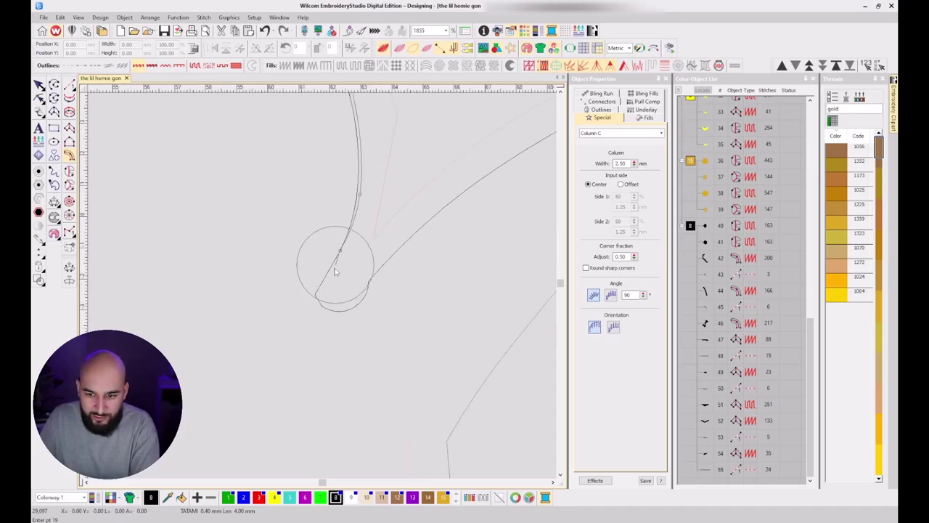
left_click(315, 296)
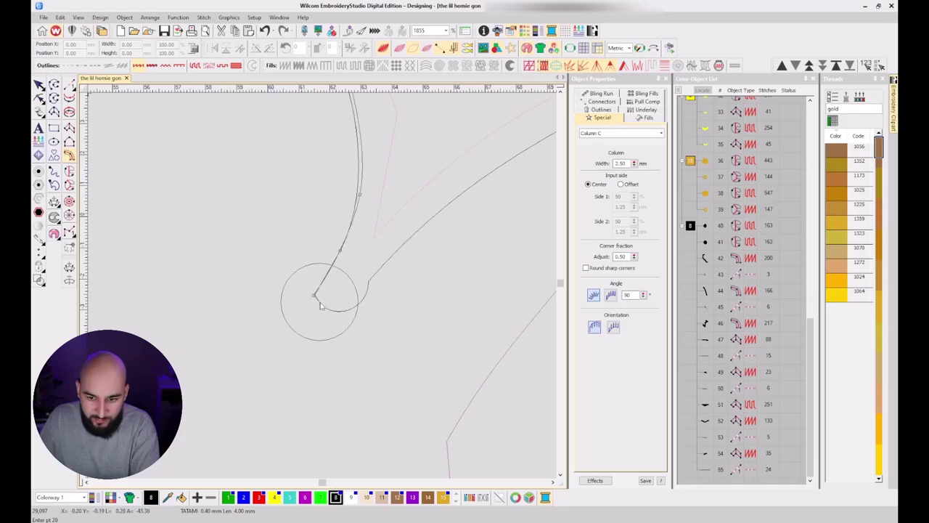
left_click(325, 307)
left_click(336, 310)
left_click(355, 310)
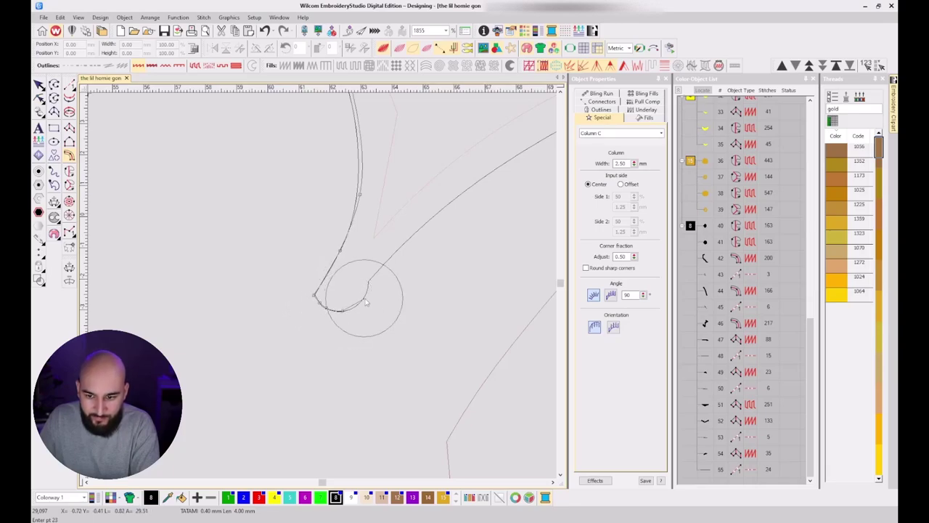
left_click(365, 297)
left_click(369, 282)
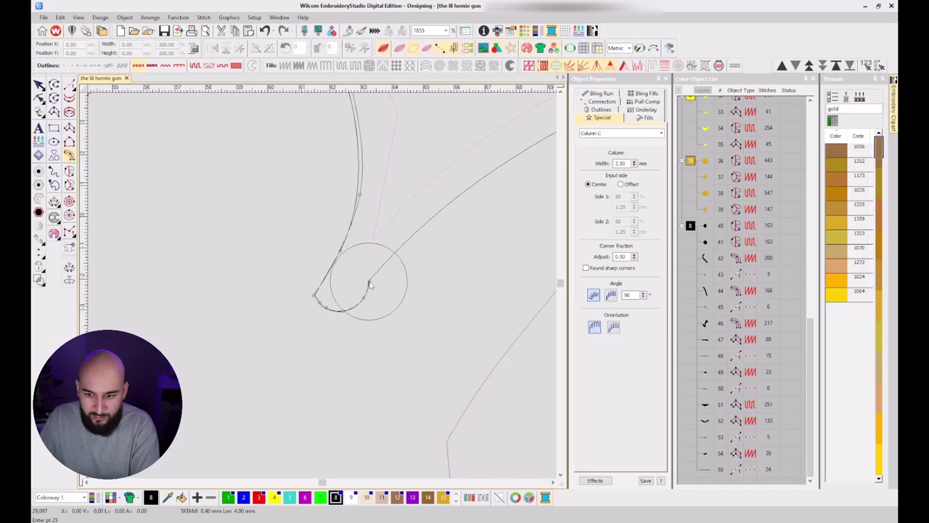
Continue the border from the rounded lower tip up and over the arched lower edge of the hair mass.
right_click(409, 239)
right_click(518, 154)
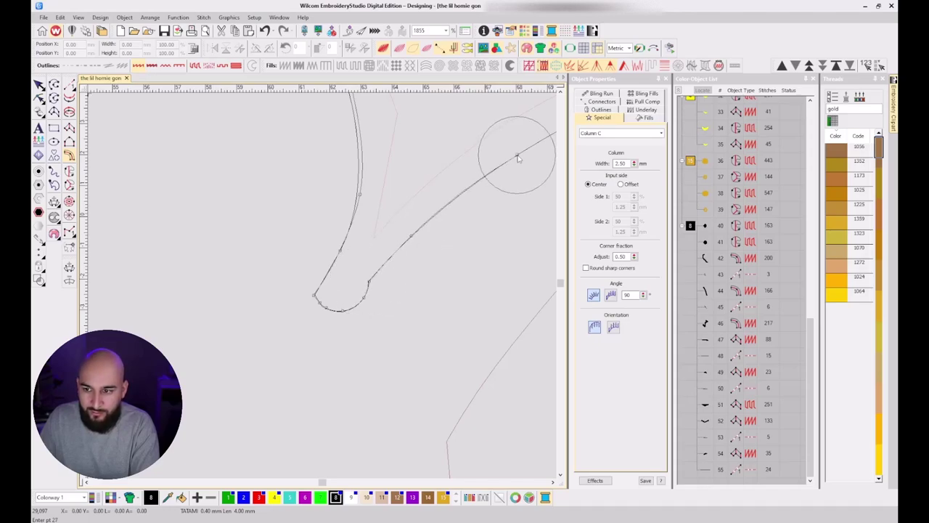
scroll(518, 154, "down", 5)
left_click(323, 288)
key("t")
key("t")
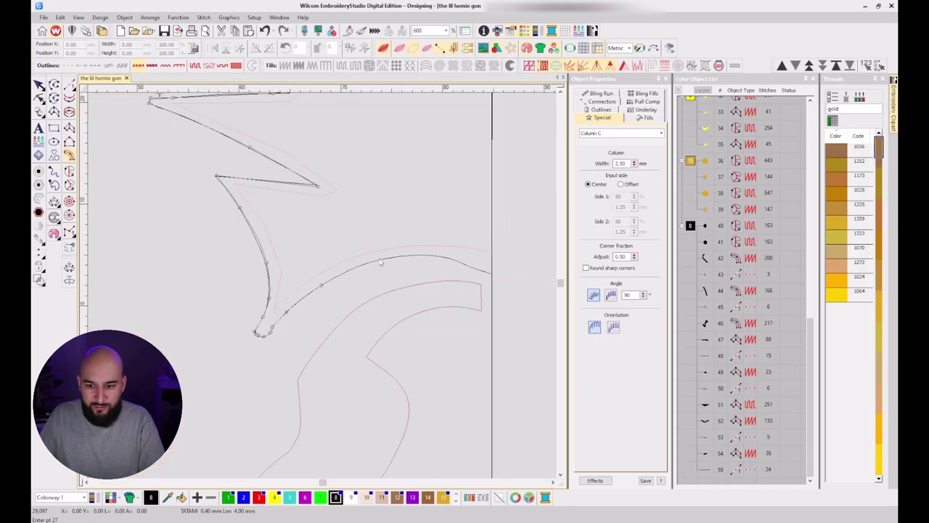
scroll(364, 266, "up", 1)
key("d")
key("d")
key("t")
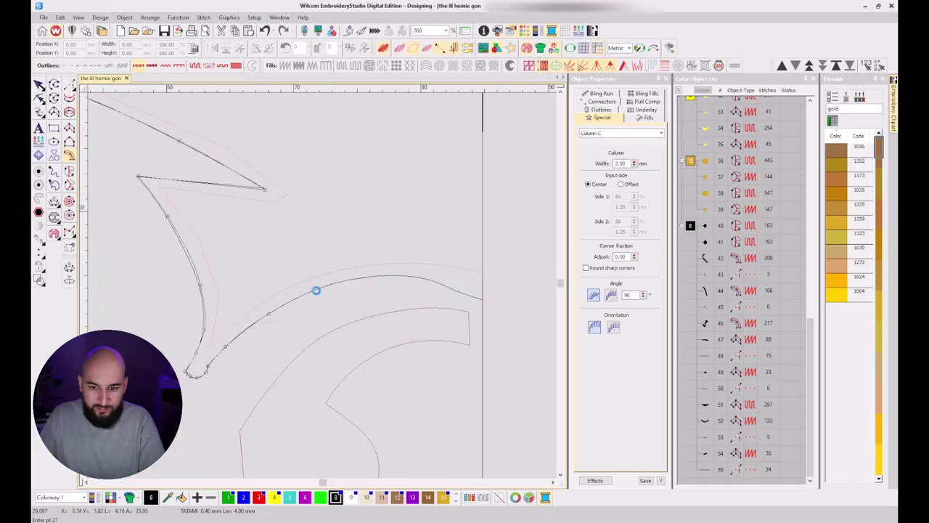
scroll(319, 291, "up", 2)
key("t")
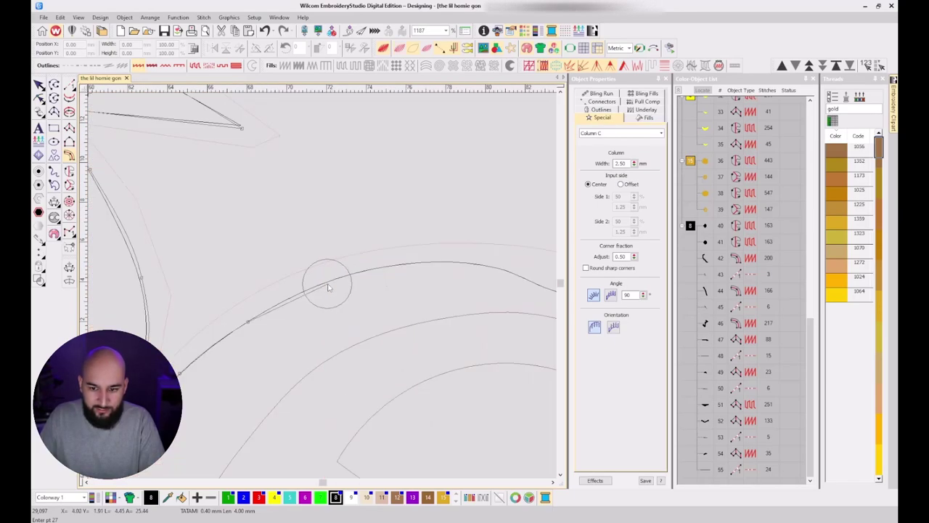
left_click(331, 281)
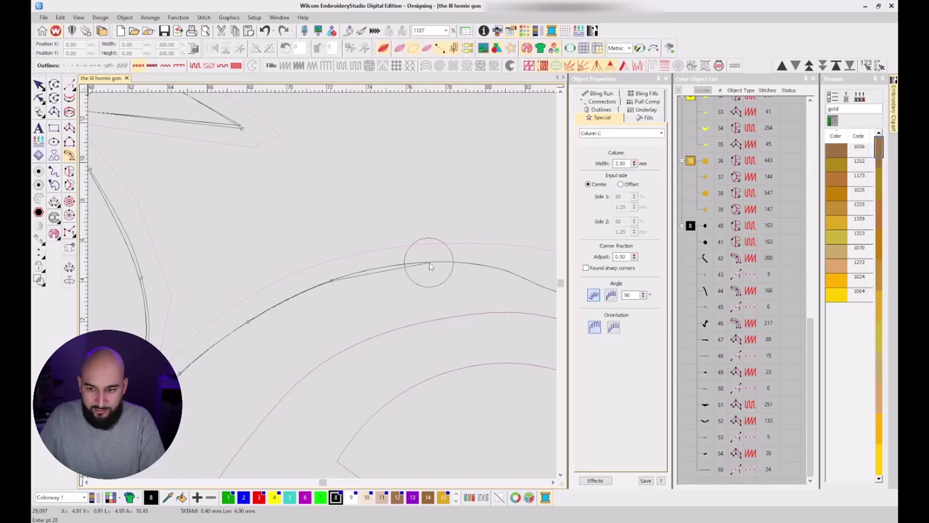
left_click(428, 263)
left_click(501, 268)
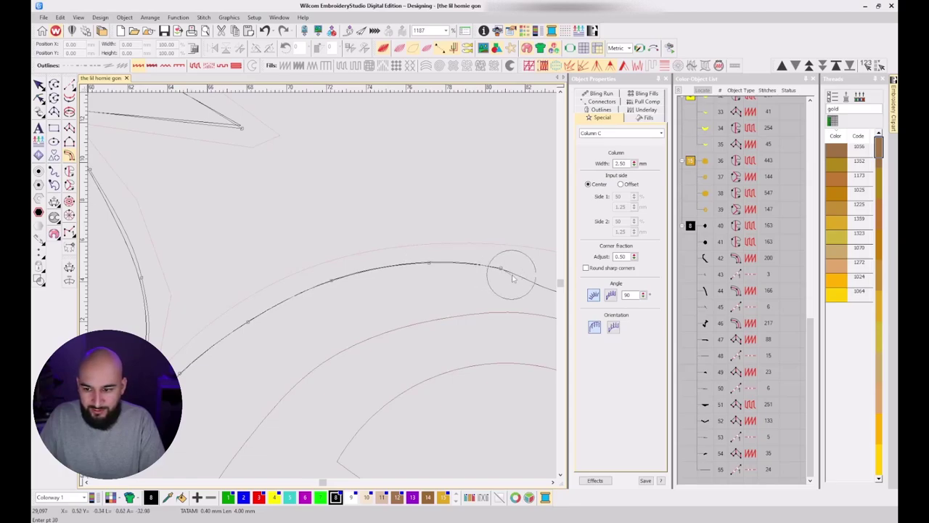
Trace the last stretch of the hair's lower edge to the design's right boundary and complete the column at its default width.
scroll(510, 274, "up", 2)
left_click(333, 288)
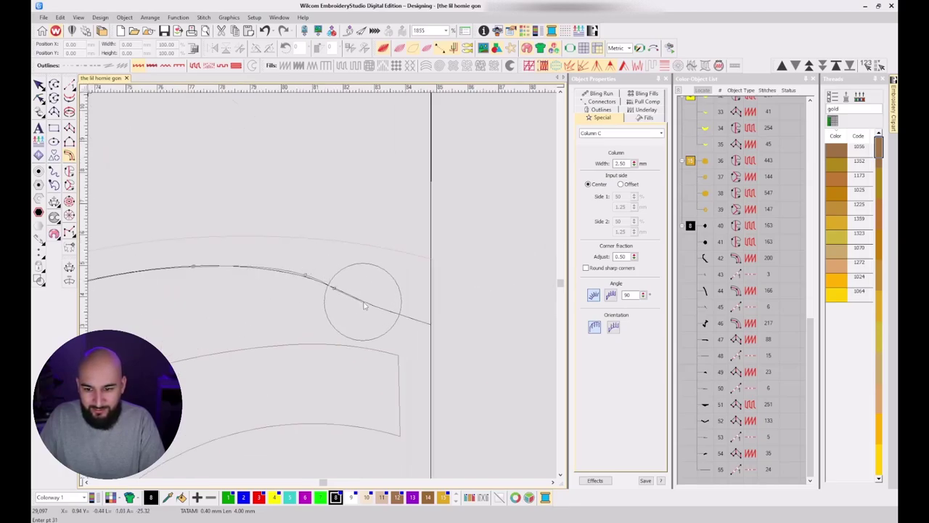
left_click(365, 302)
left_click(398, 313)
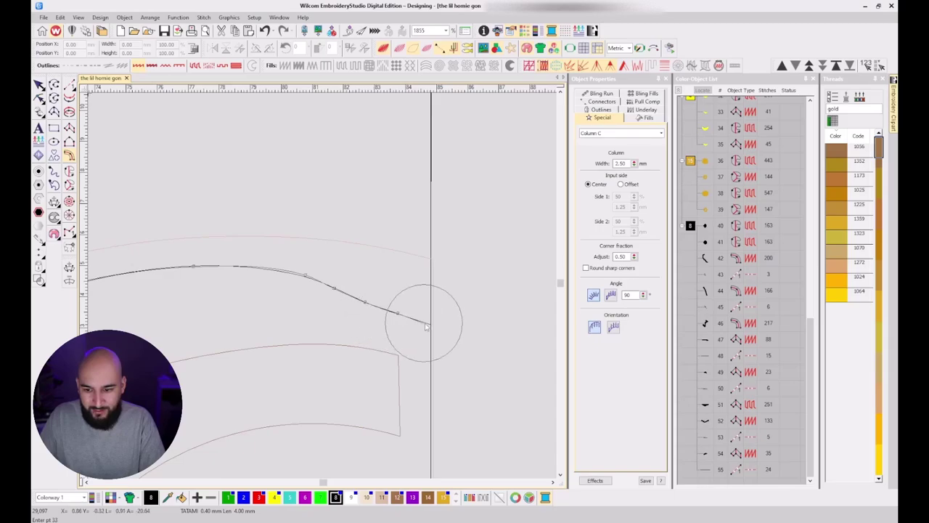
left_click(431, 325)
key("Return")
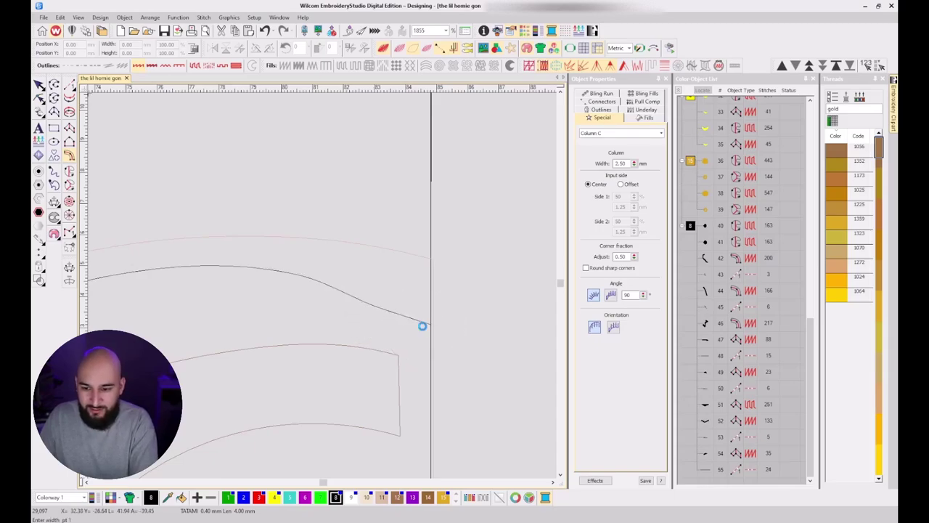
key("Return")
Examine the new hair border's stitches along the spikes and lower edge and compare them with the artwork.
key("t")
scroll(324, 296, "down", 7)
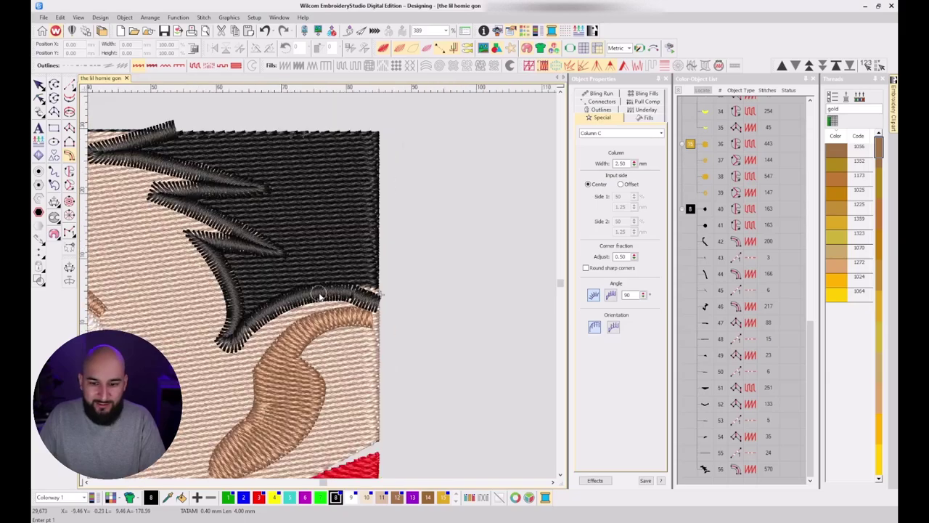
scroll(324, 291, "up", 2)
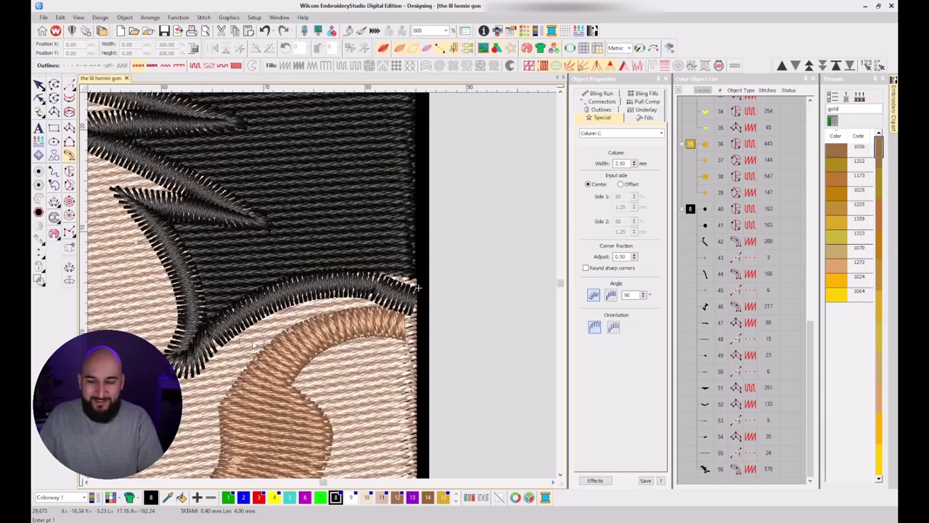
scroll(156, 290, "down", 1)
key("t")
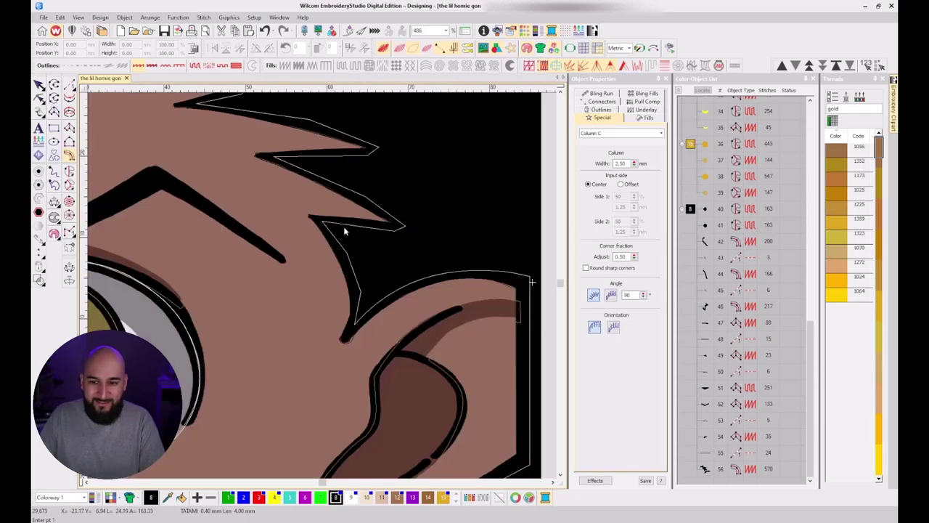
key("t")
key("t")
key("t")
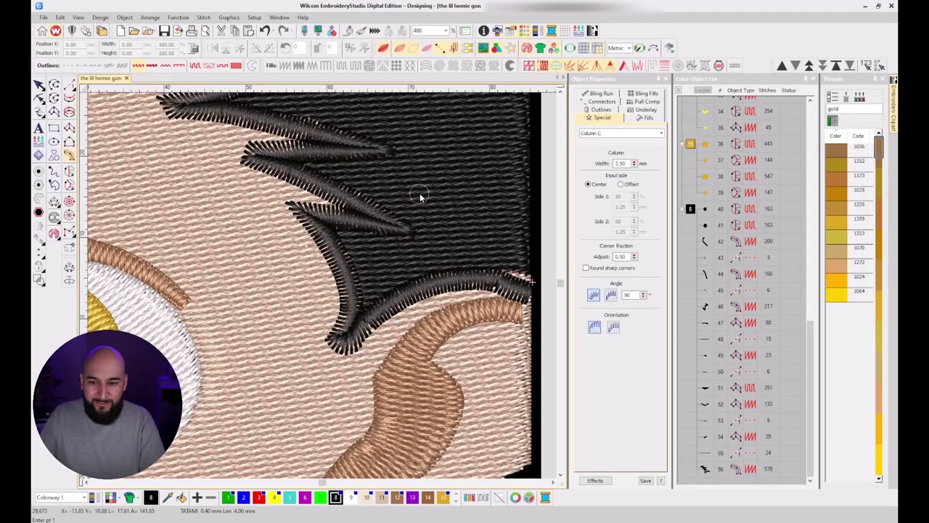
Isolate the black hair fill, object 9, and inspect its shape and outline points beneath the new border.
left_click(419, 197)
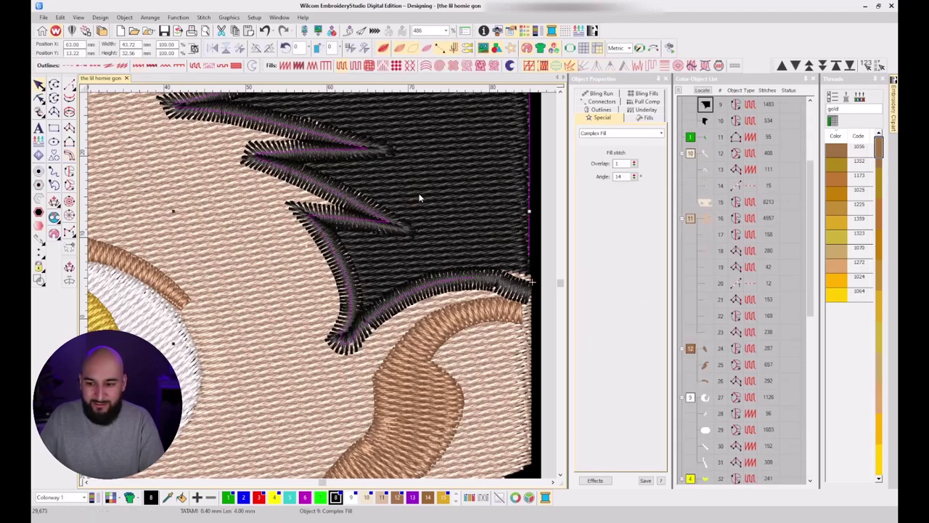
left_click(702, 91)
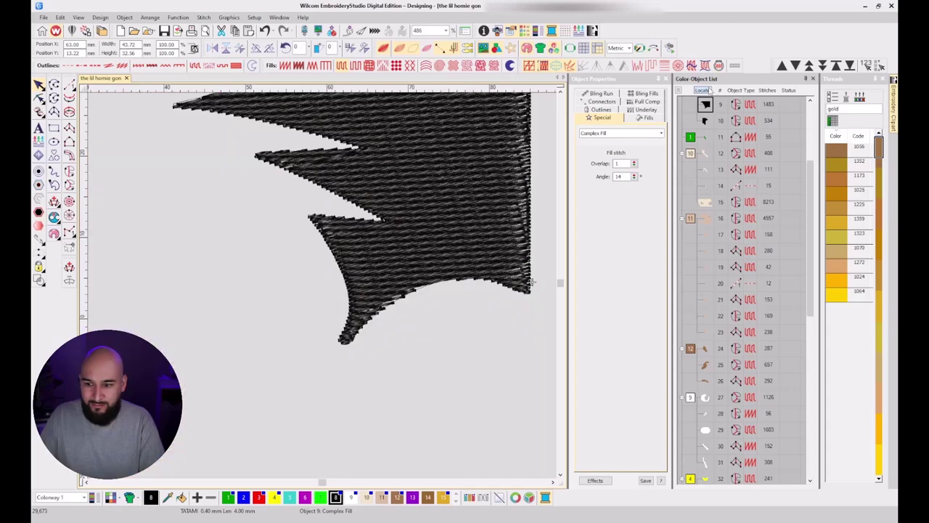
key("h")
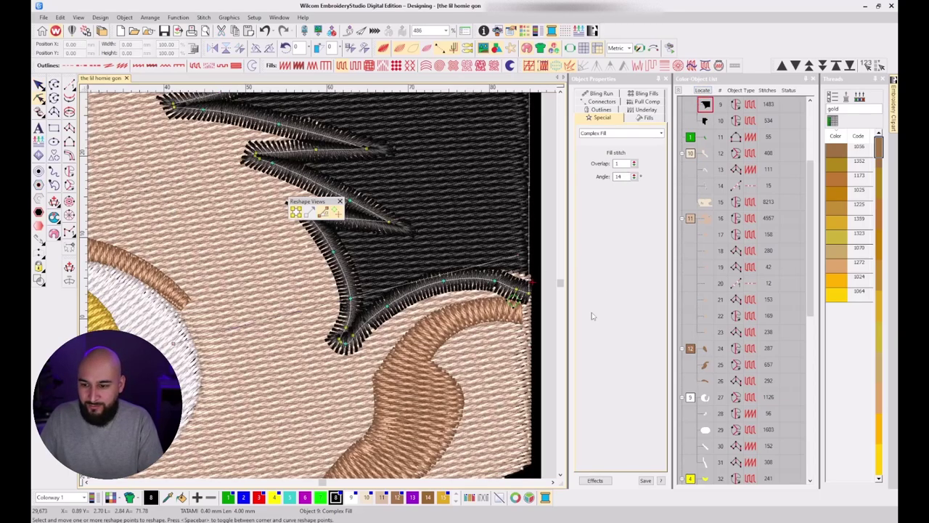
key("Escape")
scroll(721, 249, "up", 1)
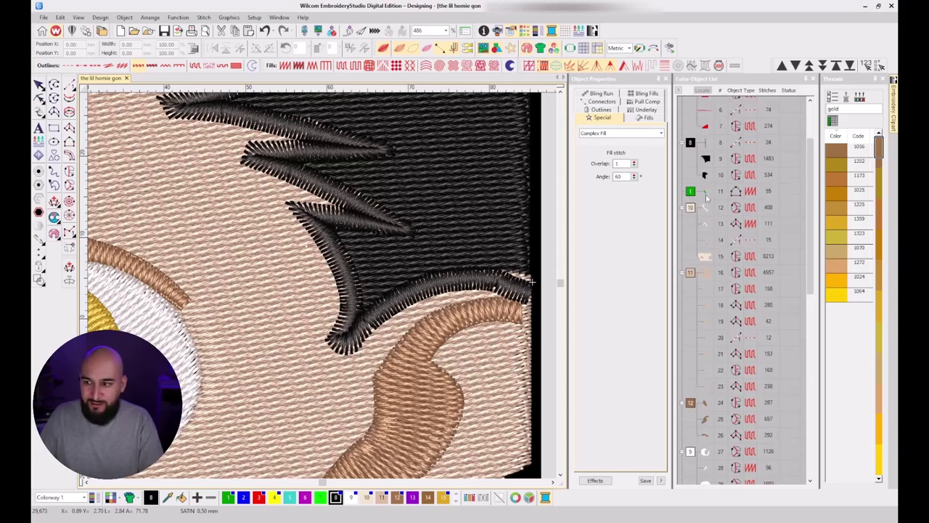
Resequence the early black colour block, objects 8 to 10 with both hair fills and their run, to the end of the design's final black block.
scroll(247, 243, "down", 3)
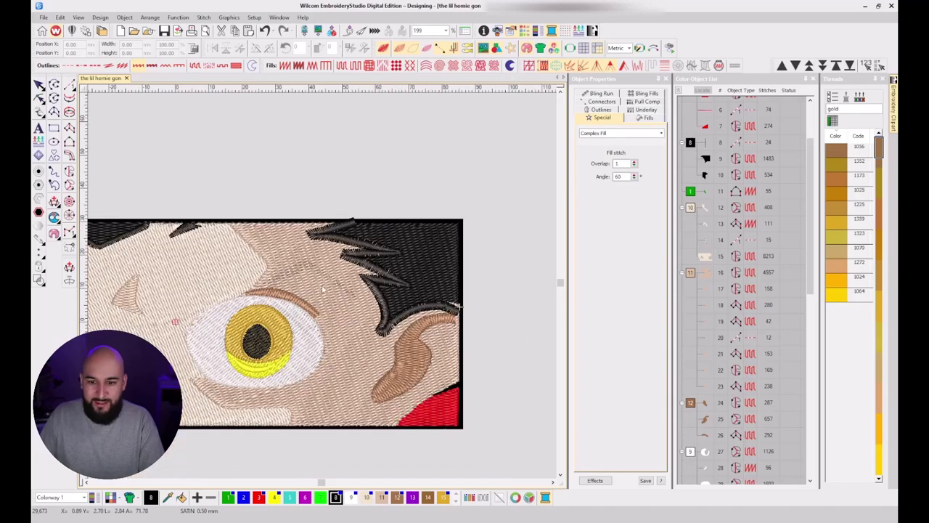
scroll(132, 288, "down", 1)
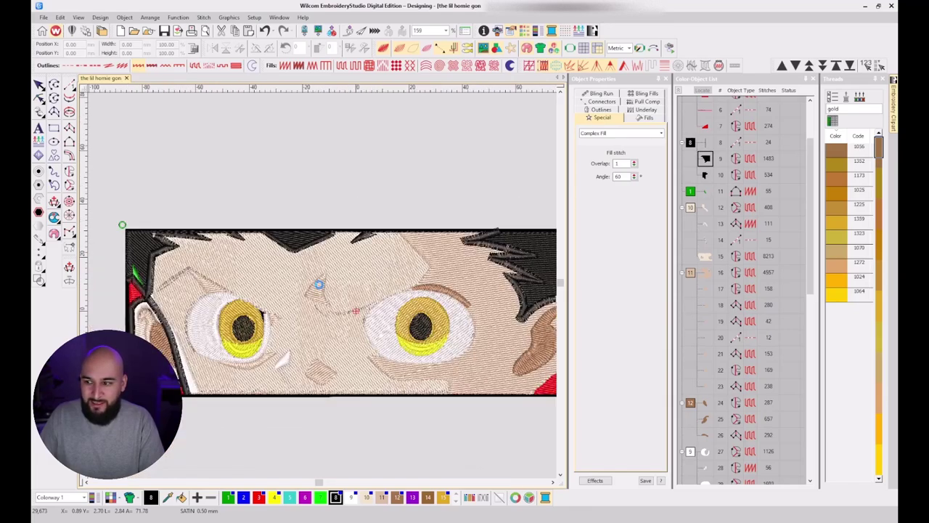
left_click(319, 286)
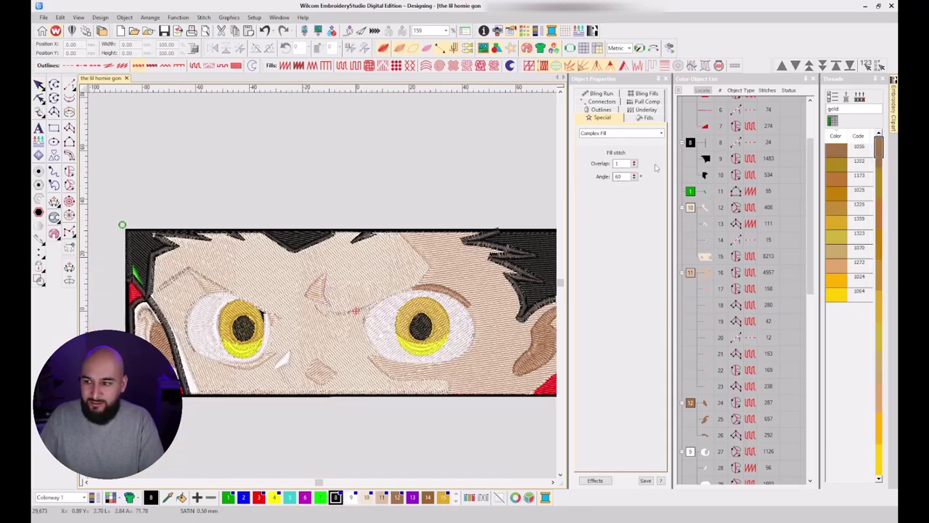
left_click(695, 143)
right_click(695, 143)
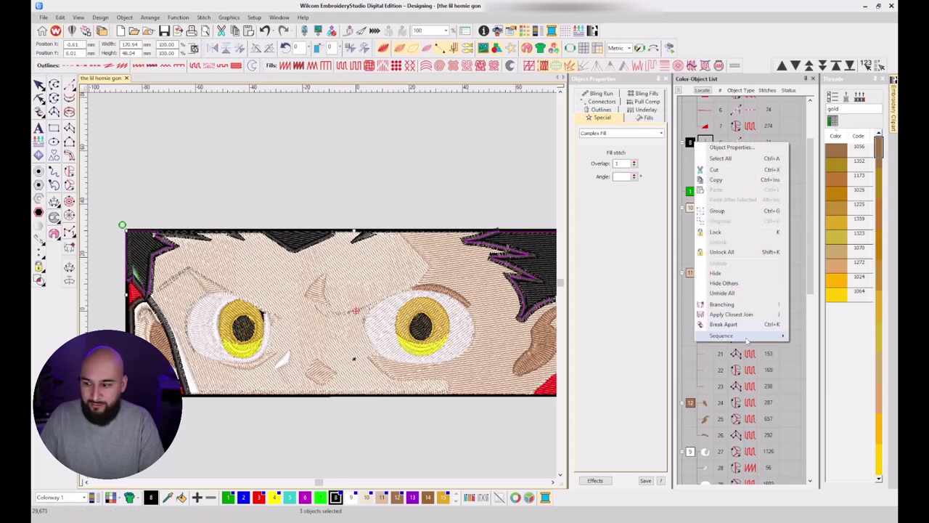
mouse_move(755, 336)
left_click(814, 385)
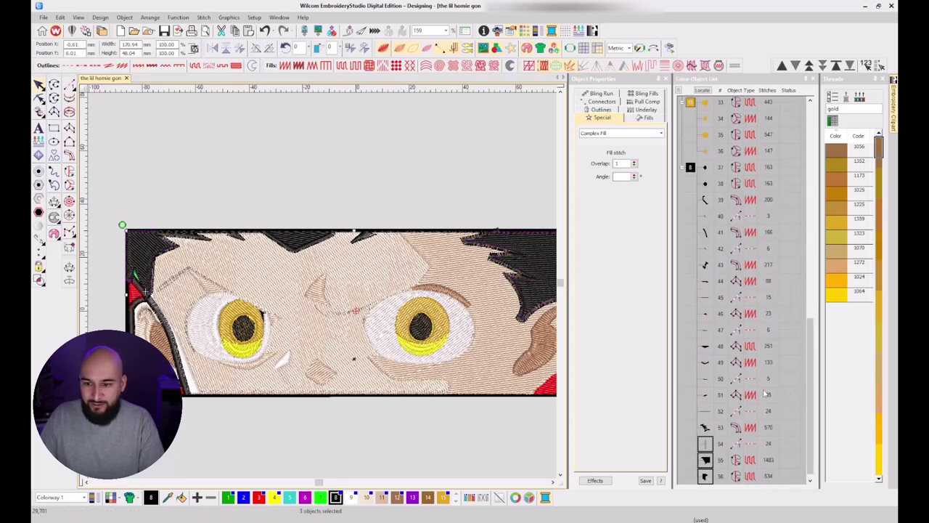
key("Escape")
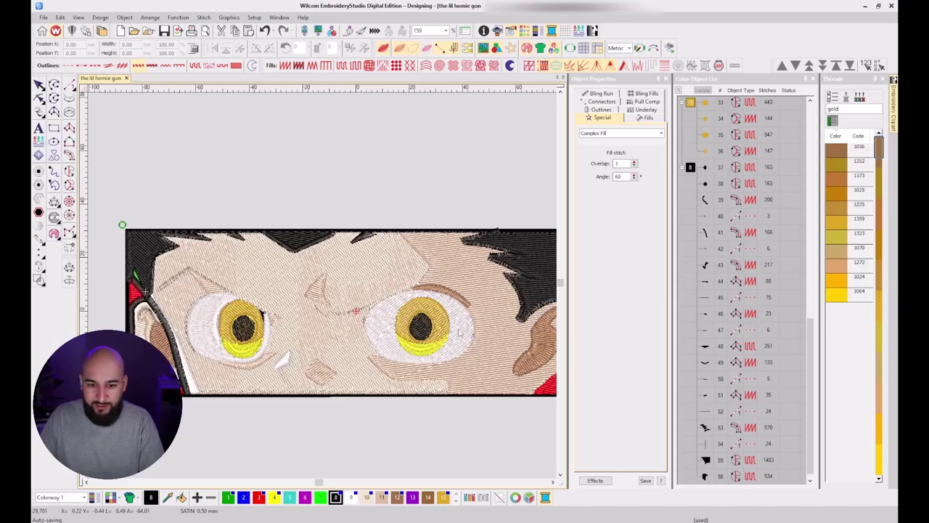
Check the order of the black outlines and move the left hair fill ahead of its satin border, to sequence position 43.
left_click(708, 443)
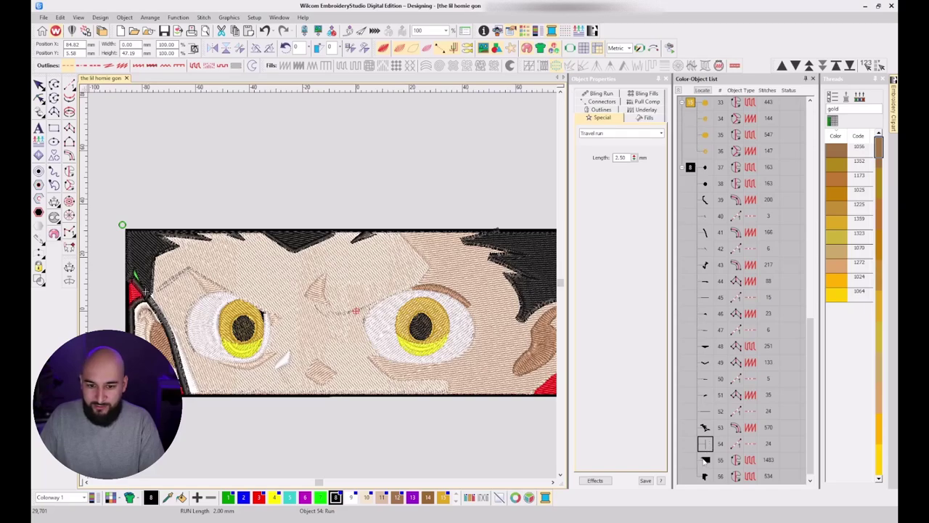
left_click(703, 477, "shift")
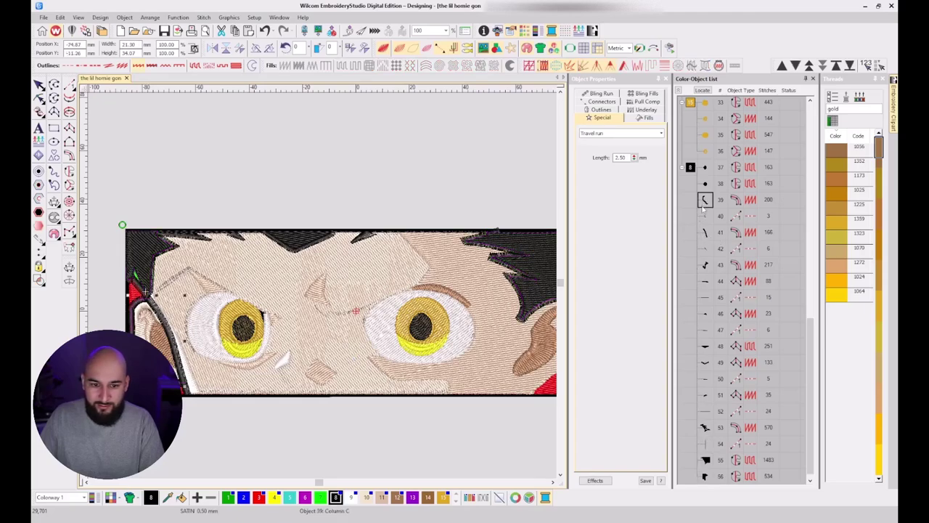
left_click(703, 232)
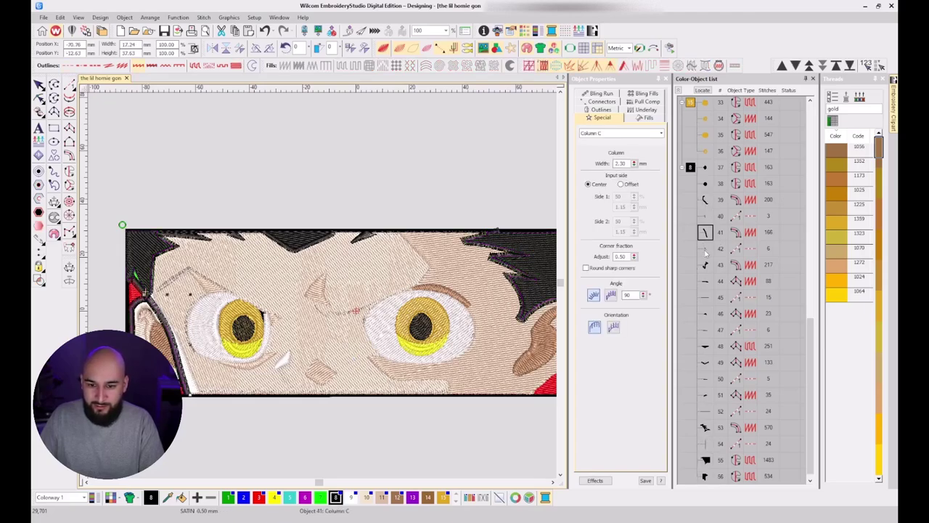
left_click(705, 249)
left_click(704, 265)
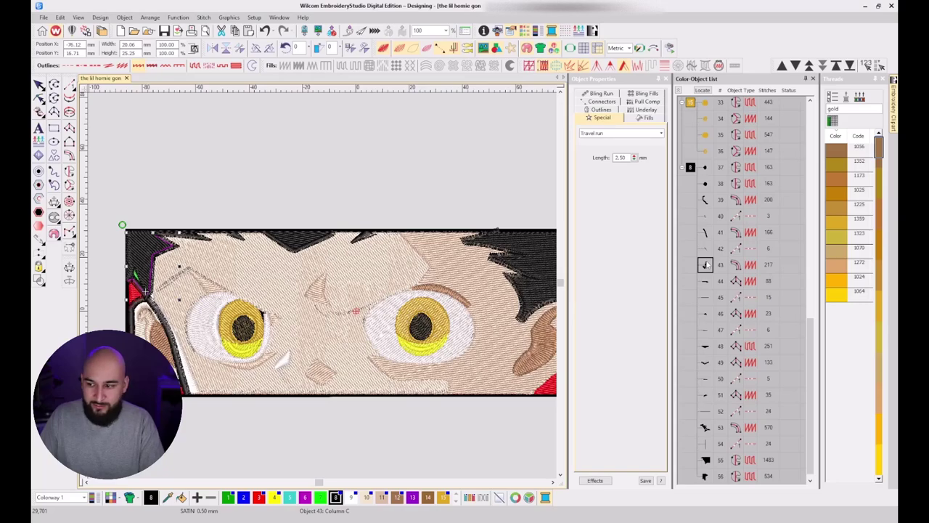
left_click(703, 90)
left_click(704, 475)
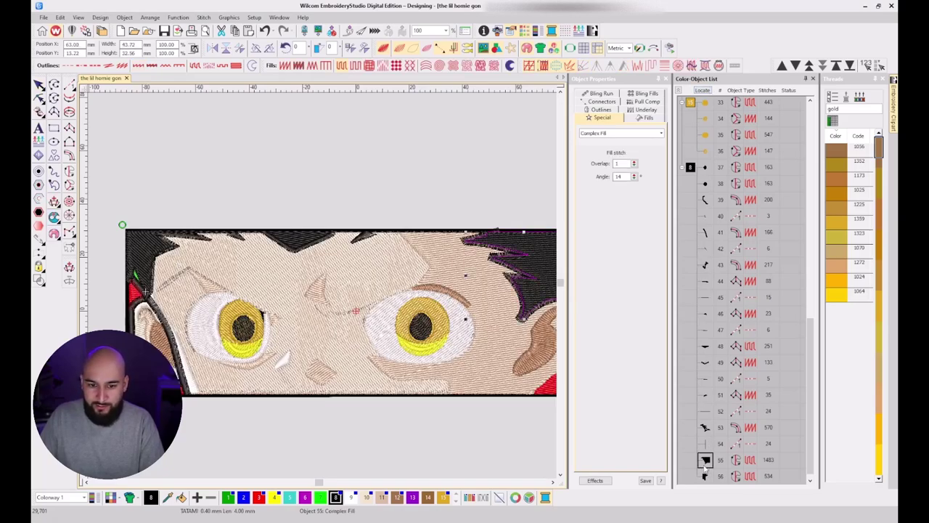
left_click_drag(707, 458, 704, 266)
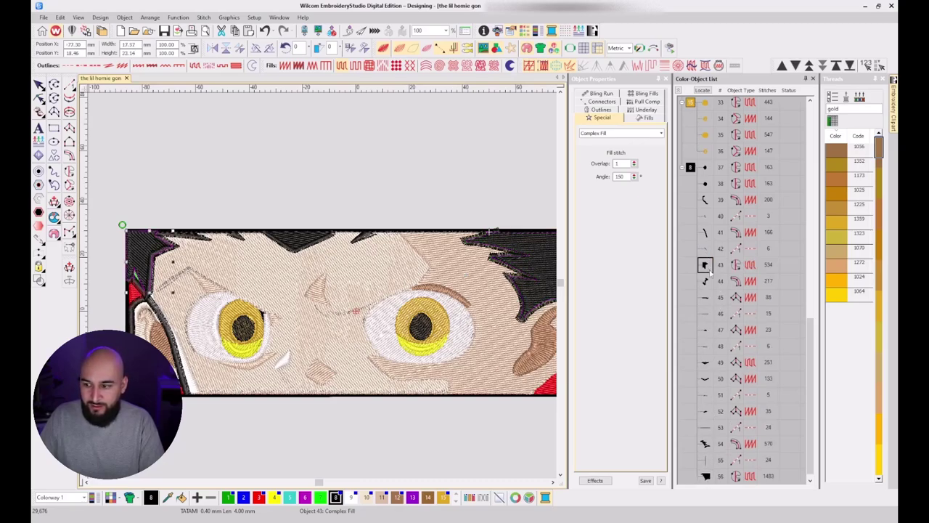
Move the left hair fill's entry and exit points to its lower-left corner, where the connecting run ends and the border starts.
left_click(704, 248)
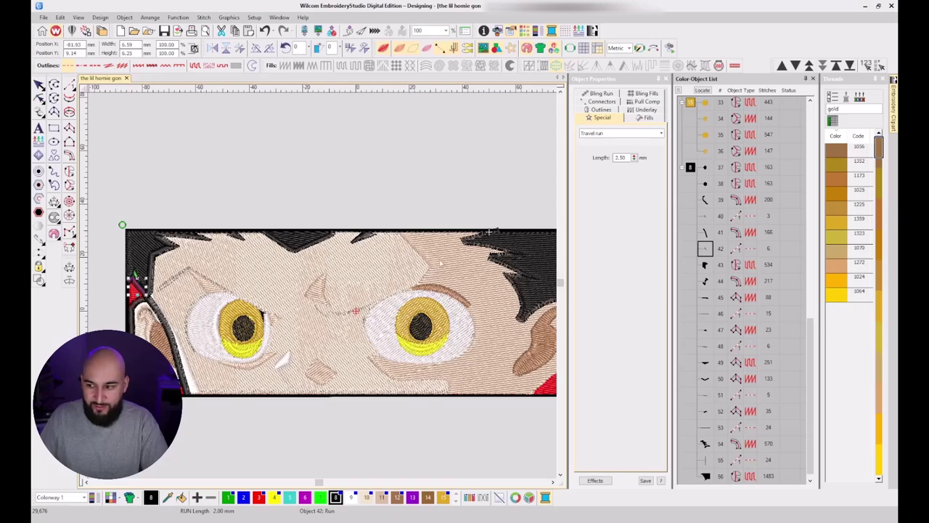
scroll(146, 270, "up", 2)
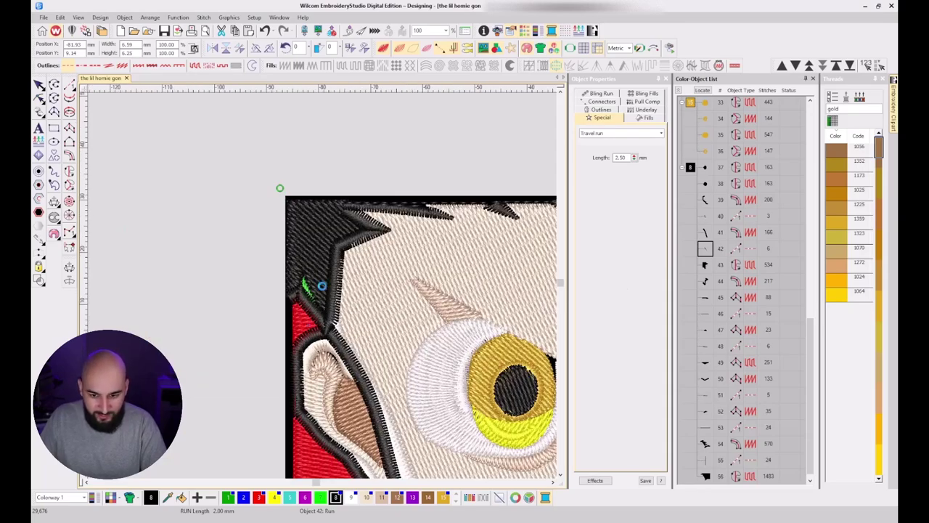
key("h")
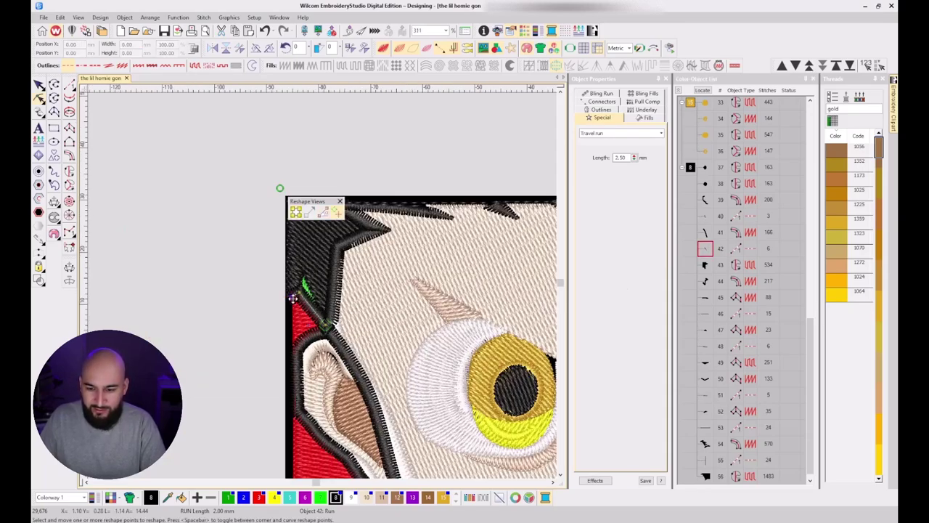
left_click(704, 281)
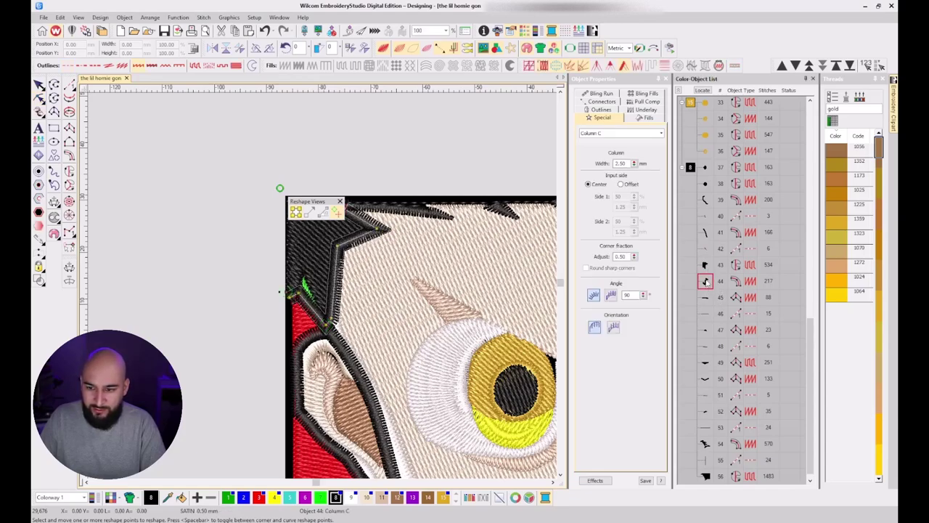
left_click(704, 266)
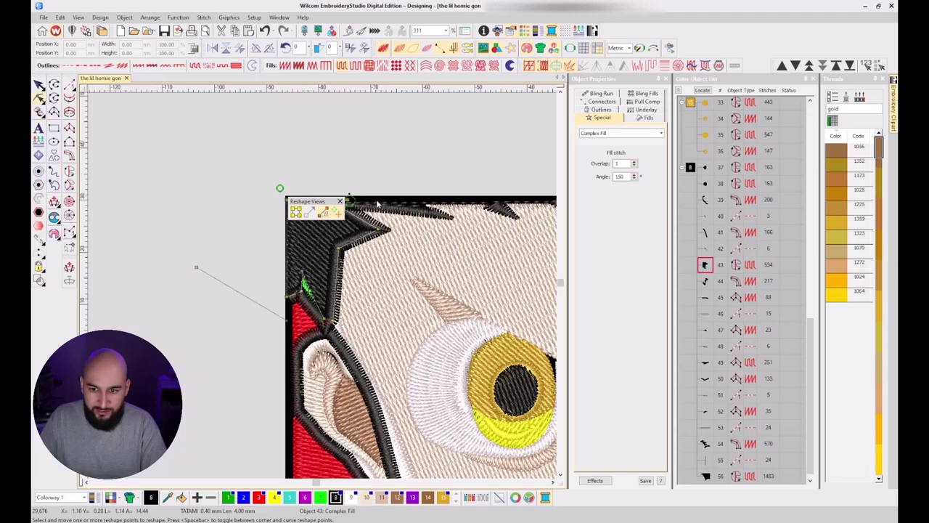
mouse_move(350, 200)
left_mouse_down()
mouse_move(342, 226)
mouse_move(282, 301)
left_mouse_up()
left_click_drag(330, 325, 283, 301)
key("Escape")
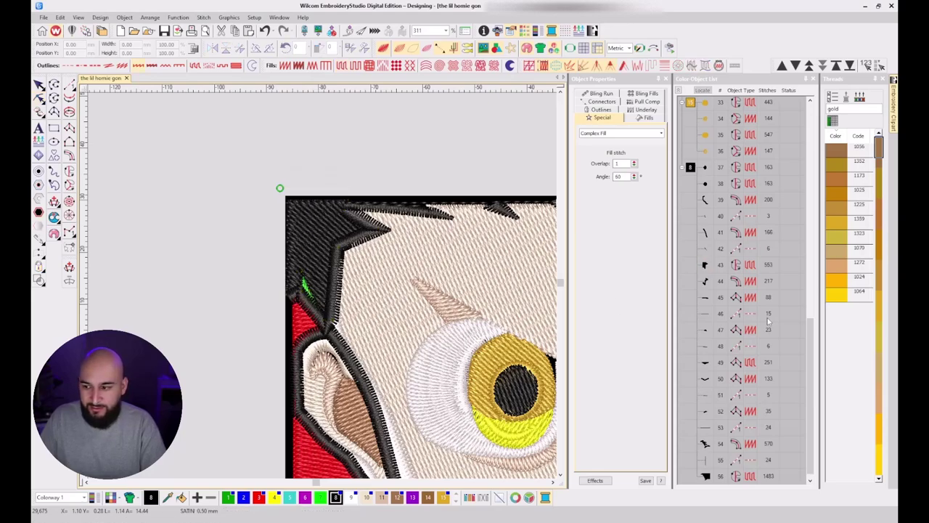
Step through the black hair pieces following the left border and check their stitching order across the forehead.
left_click(705, 282)
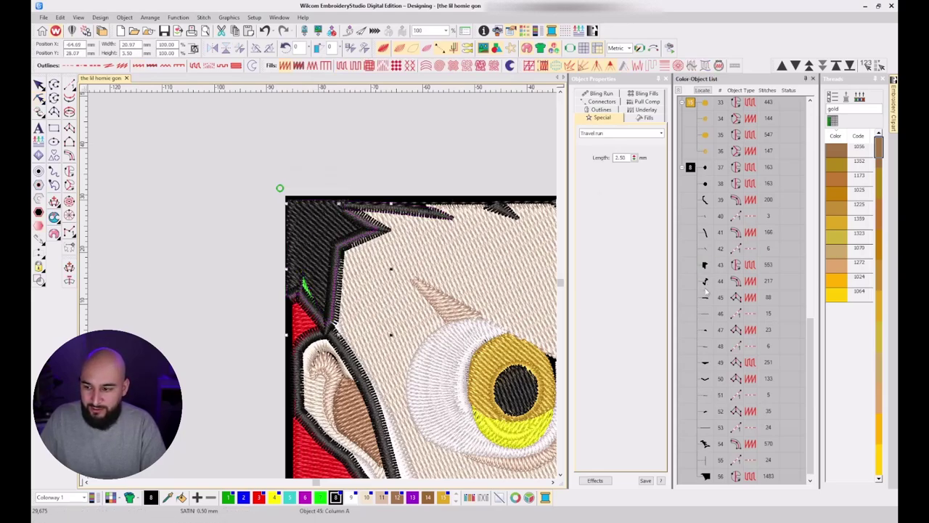
left_click(706, 298)
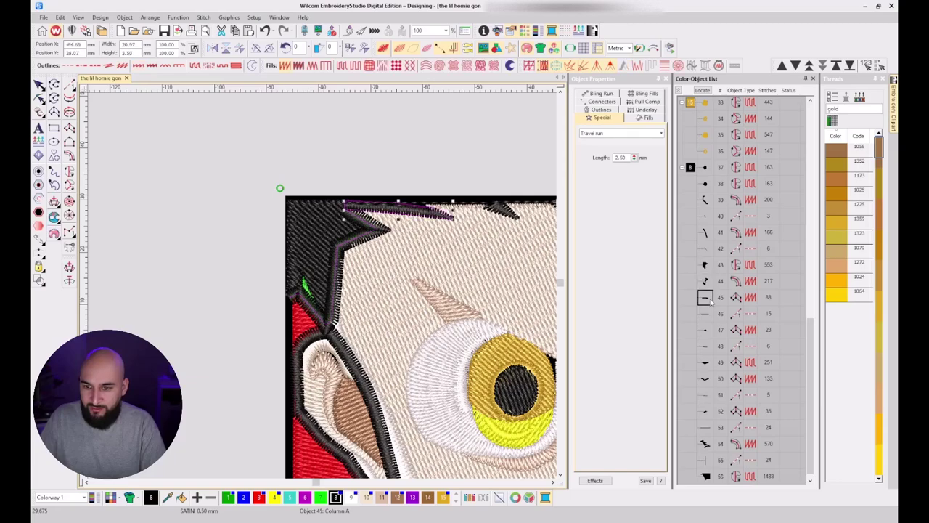
scroll(476, 280, "down", 2)
scroll(322, 285, "up", 1)
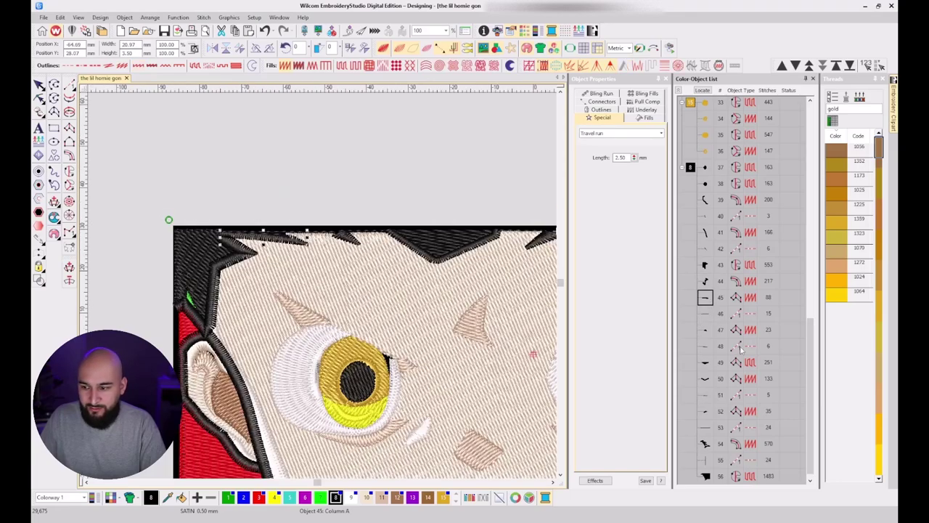
left_click(701, 331)
scroll(509, 357, "down", 2)
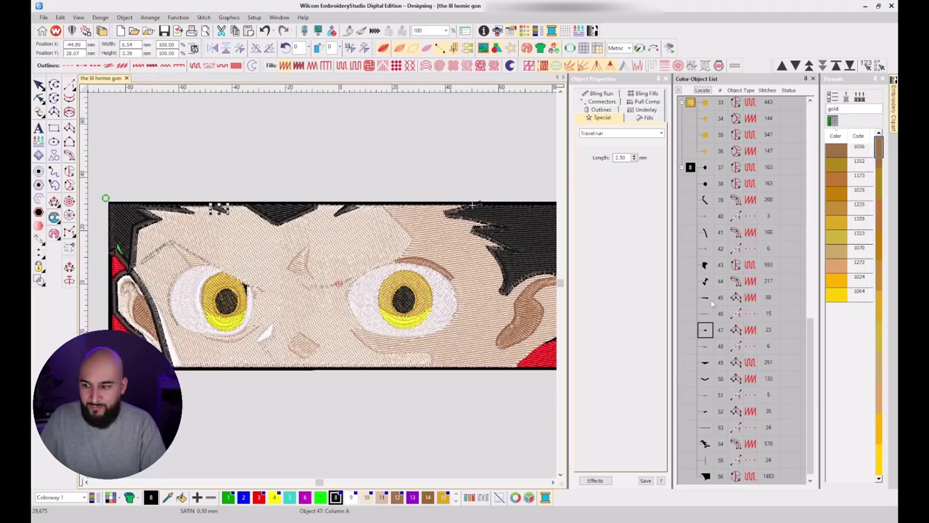
left_click(704, 379)
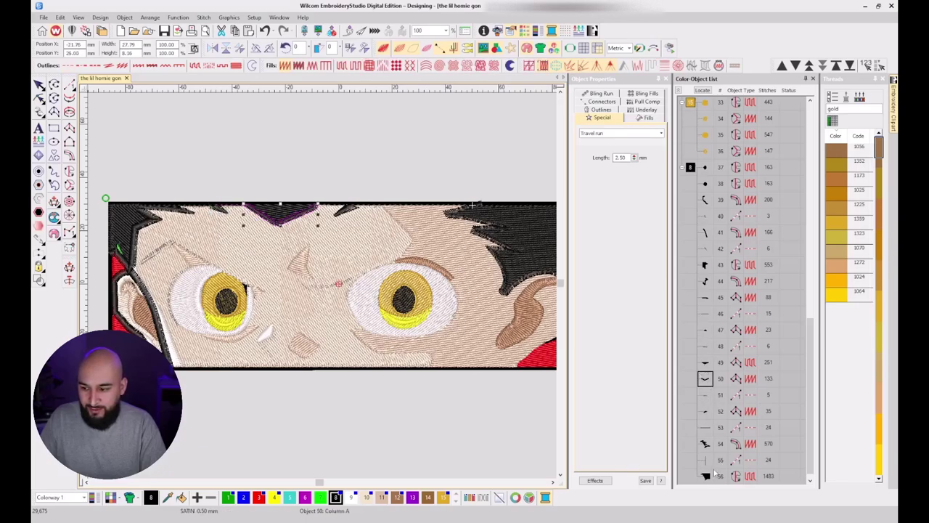
left_click(705, 476)
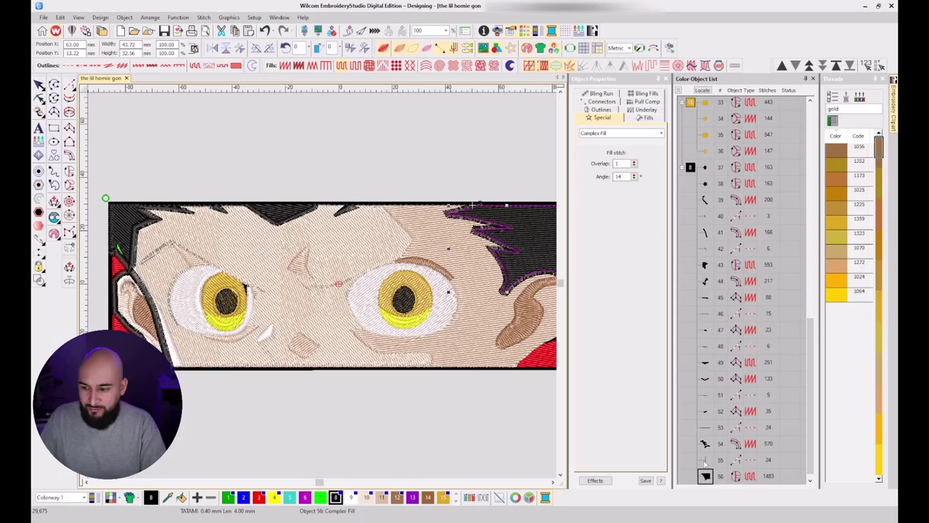
scroll(705, 464, "down", 1)
left_click(704, 257)
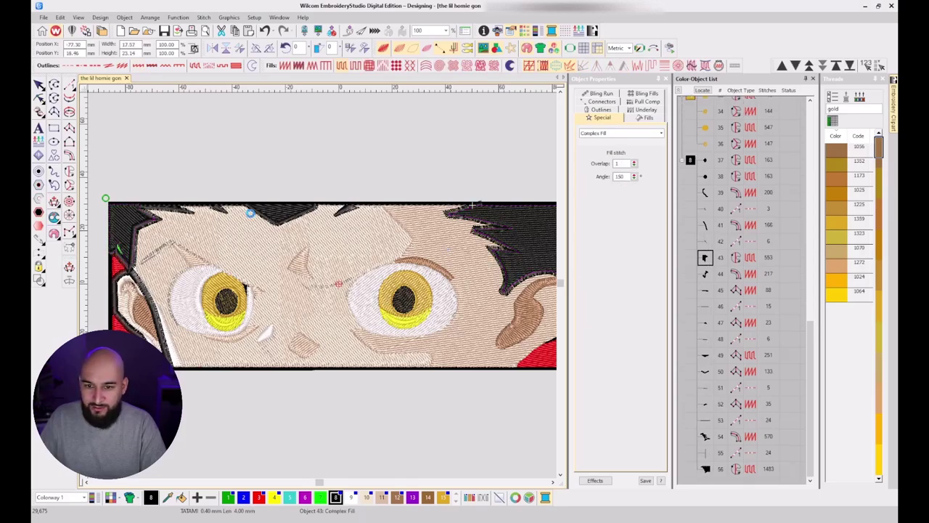
left_click(705, 355)
left_click(709, 379)
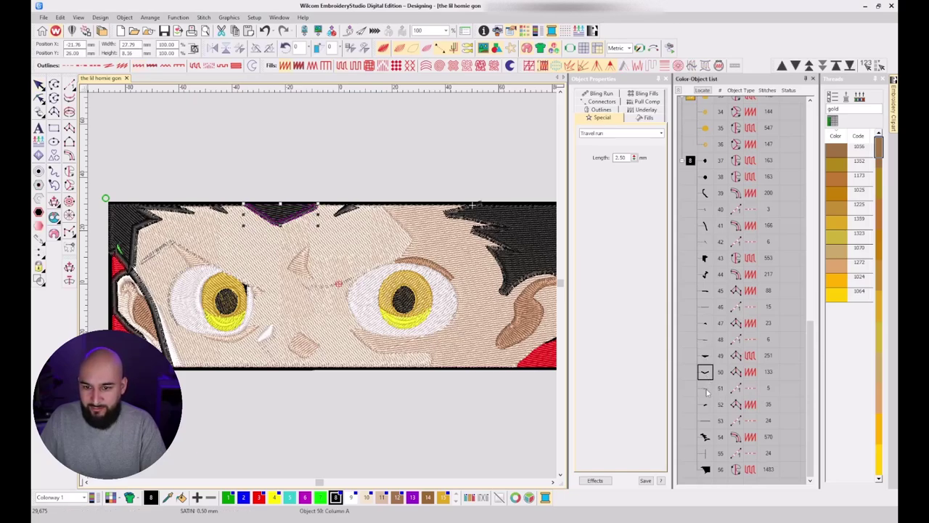
Check the last hair pieces and runs, and move the right hair fill ahead of its satin border, to sequence position 54.
left_click(707, 390)
left_click(706, 406)
left_click(706, 424)
left_click(705, 437)
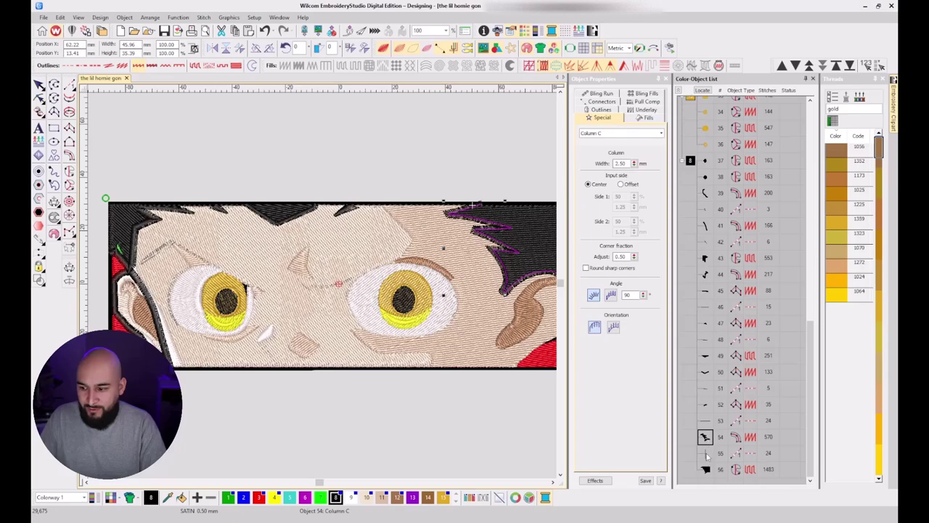
left_click(705, 469)
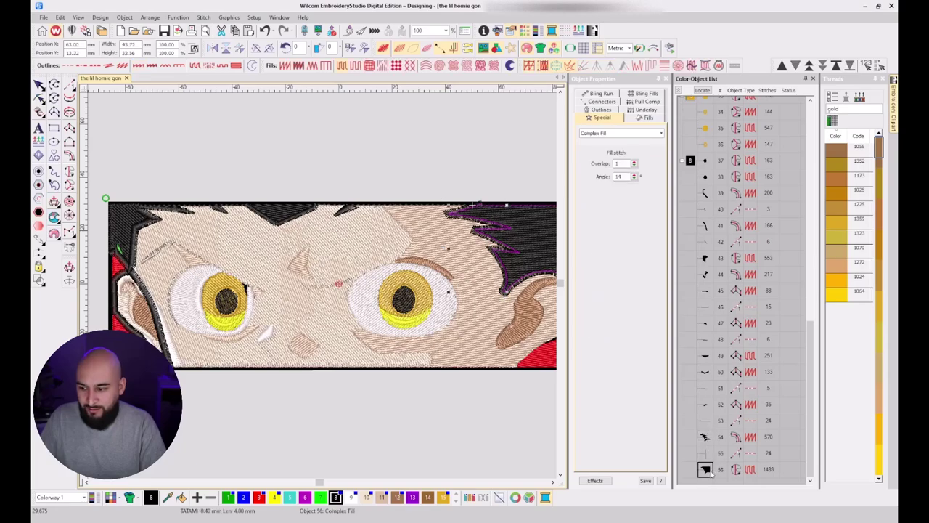
left_click_drag(705, 436, 705, 437)
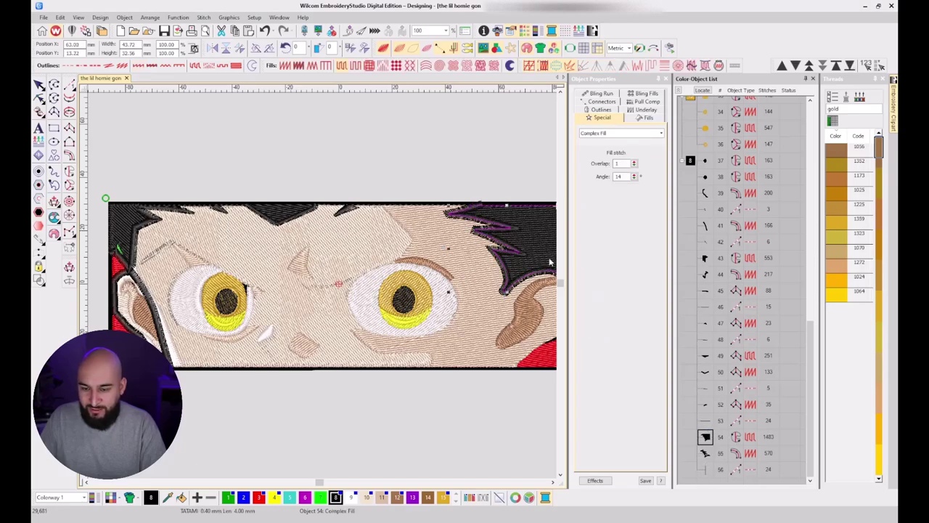
Reposition the right hair fill's entry and exit connection on the top edge, near the start of its satin border.
key("h")
scroll(476, 220, "up", 1)
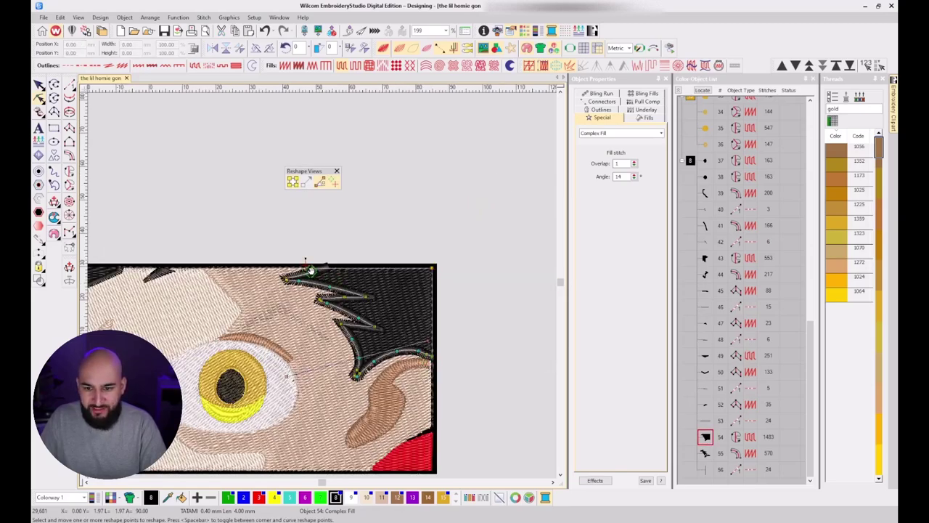
key("Escape")
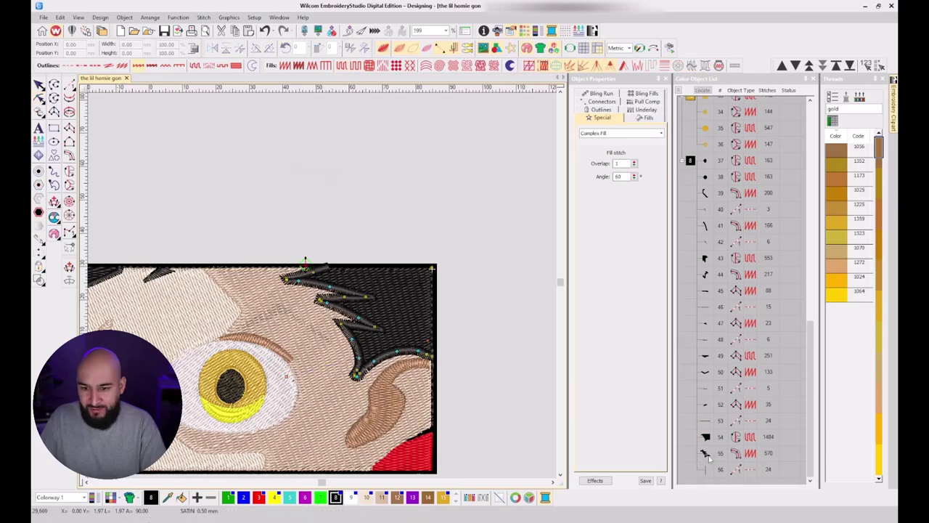
Delete the leftover vertical run, object 56, along the design's right edge.
left_click(706, 455)
left_click(708, 473)
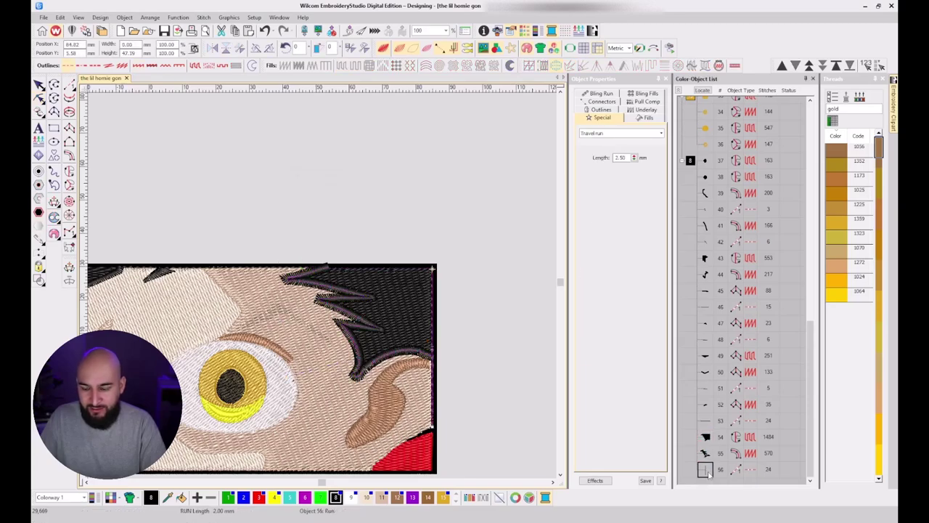
key("Delete")
Try lap corners on the right hair's satin border, then undo the smart-corner change.
scroll(212, 351, "down", 2)
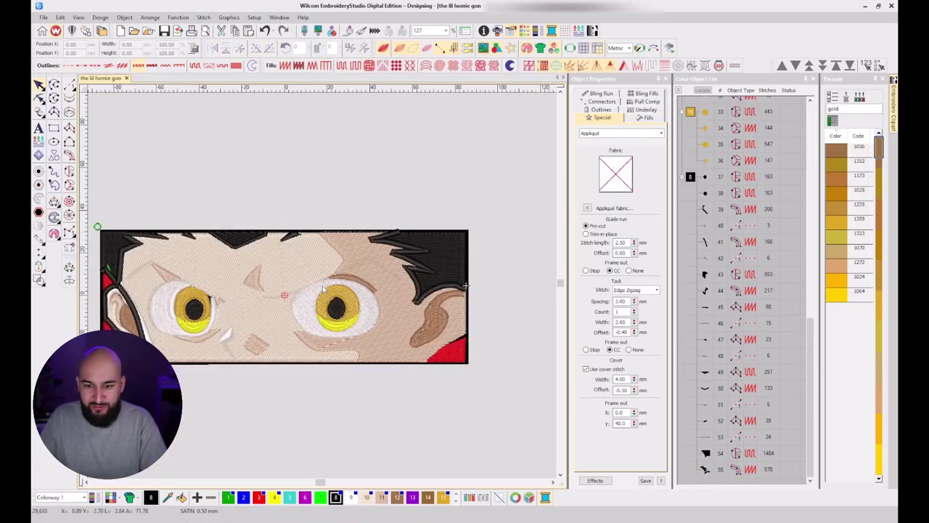
scroll(320, 285, "up", 2)
scroll(328, 278, "up", 1)
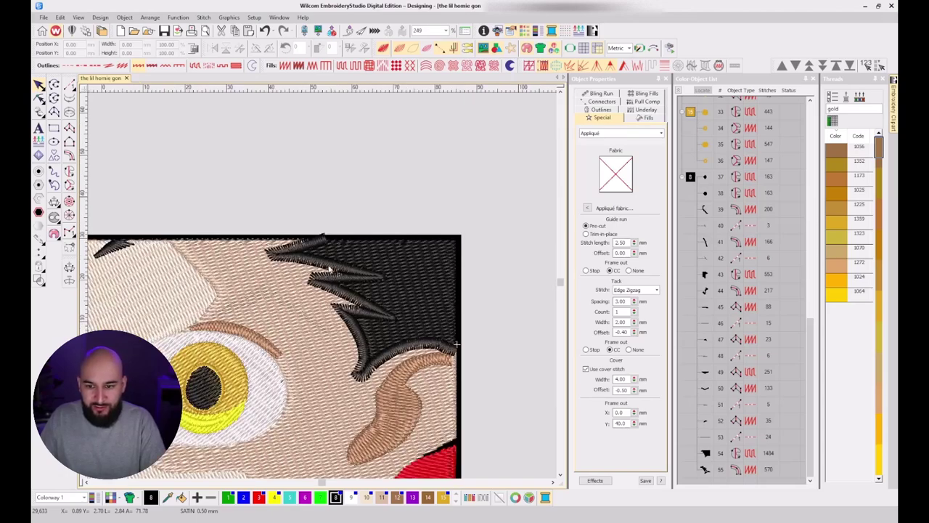
left_click(329, 271)
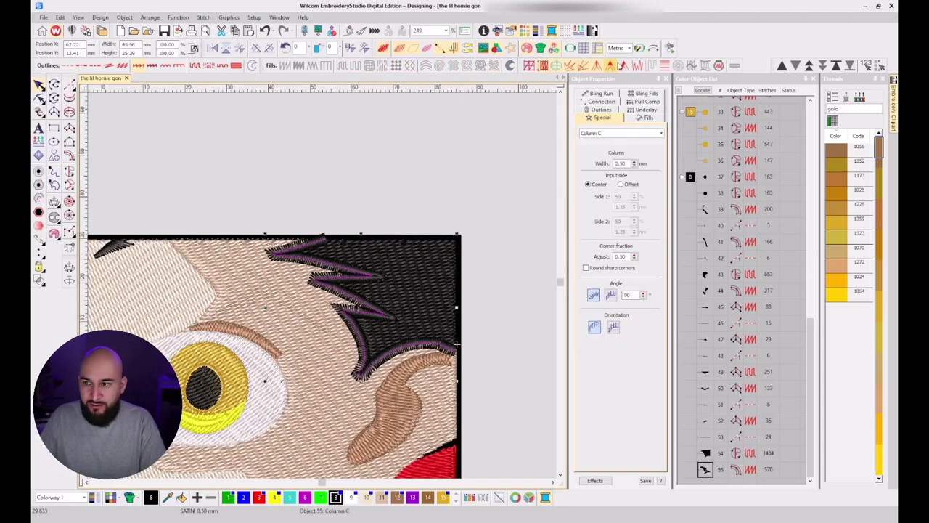
left_click(623, 66)
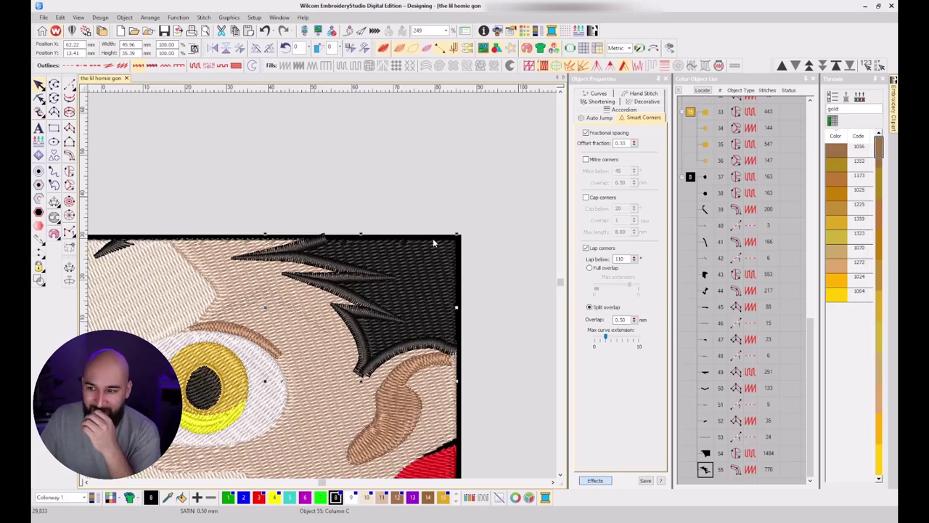
key("ctrl+z")
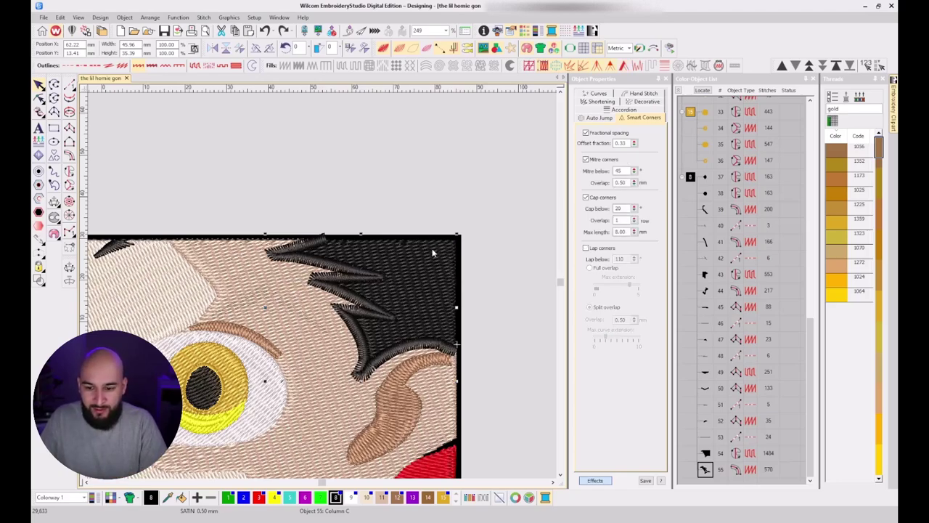
Reshape the right hair's satin border, object 55, extending its lower end out to the design's right edge.
scroll(365, 320, "up", 2)
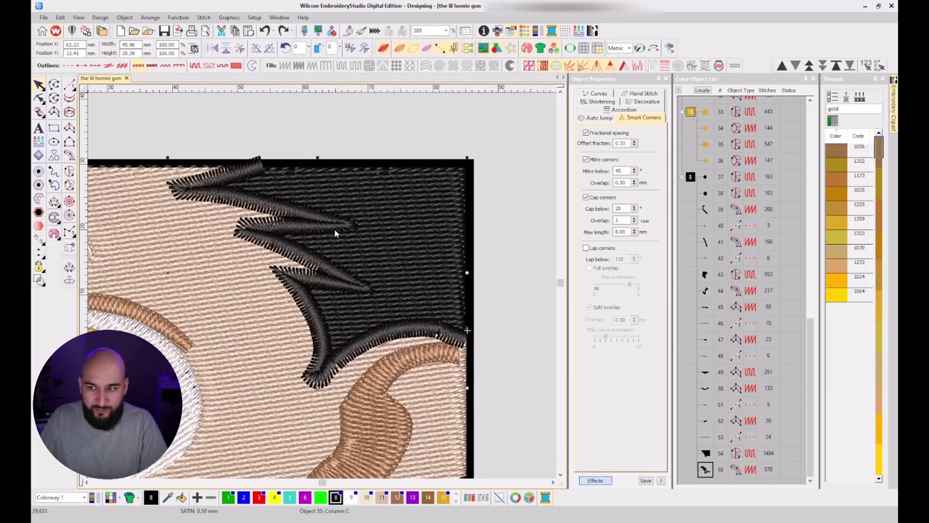
left_click(487, 127)
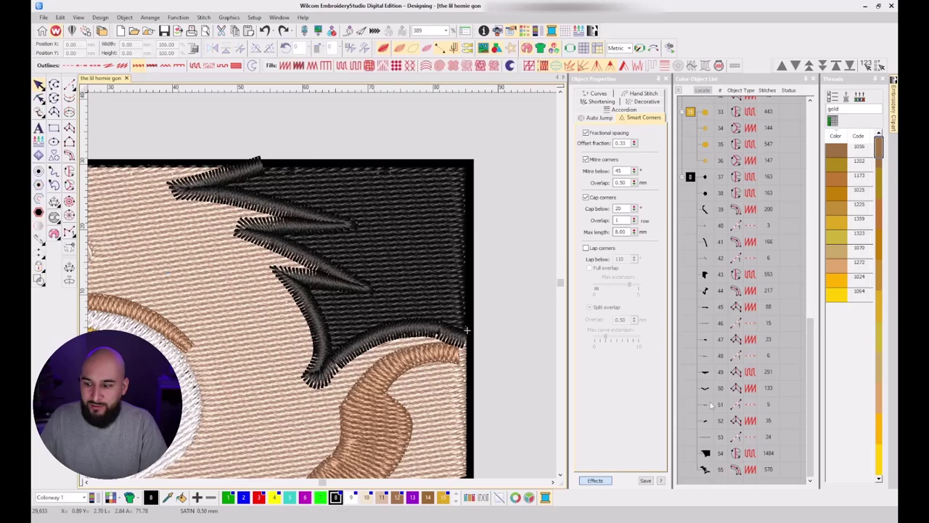
left_click(707, 470)
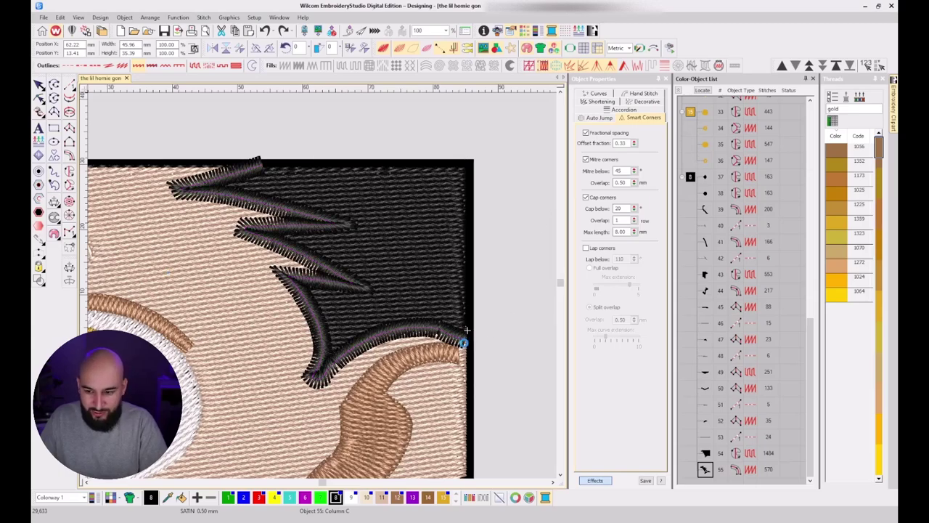
key("h")
scroll(464, 342, "up", 2)
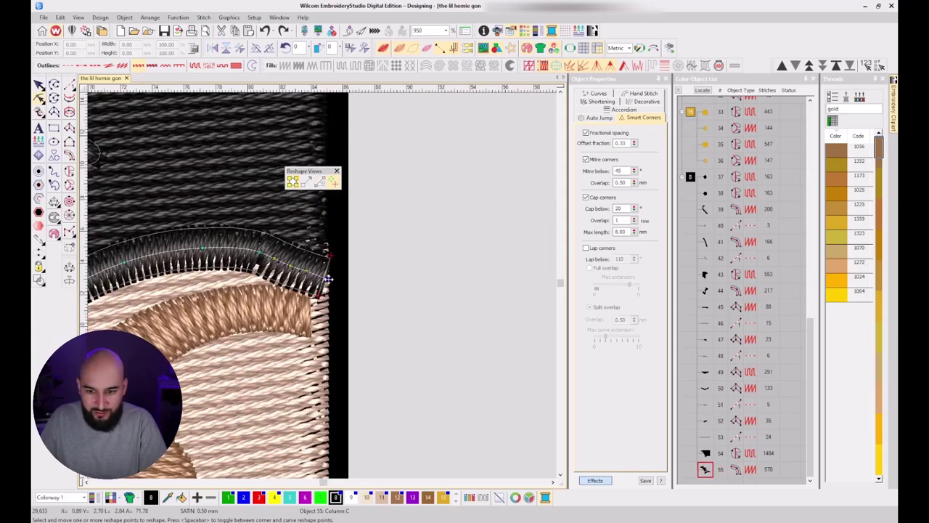
left_click_drag(334, 281, 334, 282)
key("Escape")
scroll(256, 261, "down", 3)
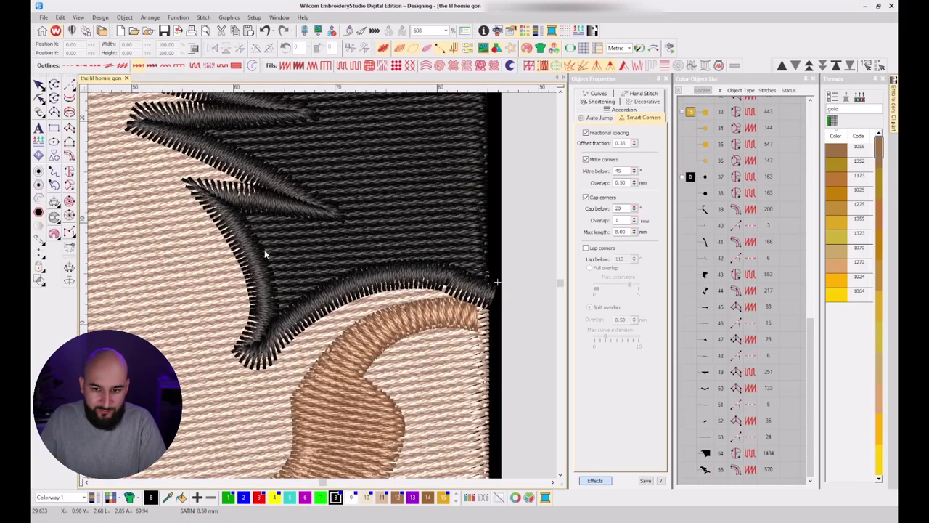
Reshape the upper end of the right hair's satin border, moving its end point slightly inward beneath the design's top edge.
scroll(322, 289, "down", 1)
left_click(295, 264)
scroll(306, 221, "down", 1)
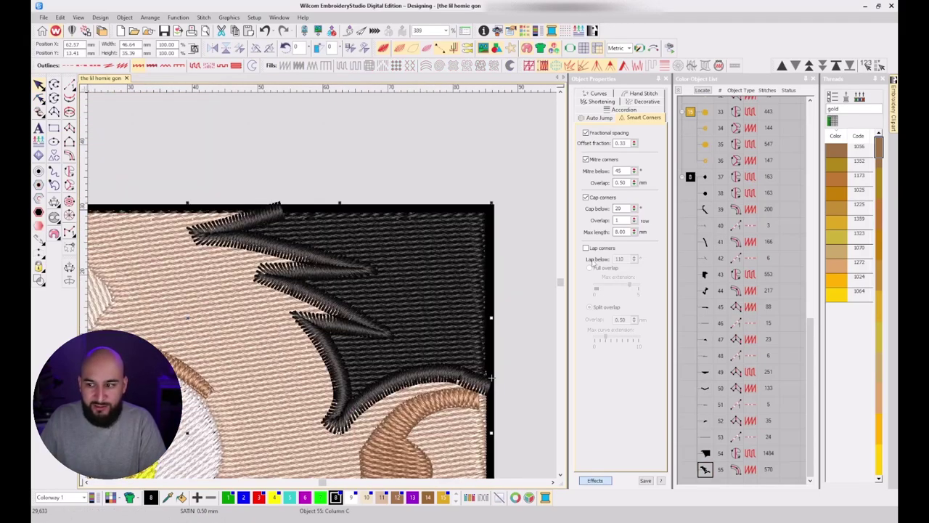
key("h")
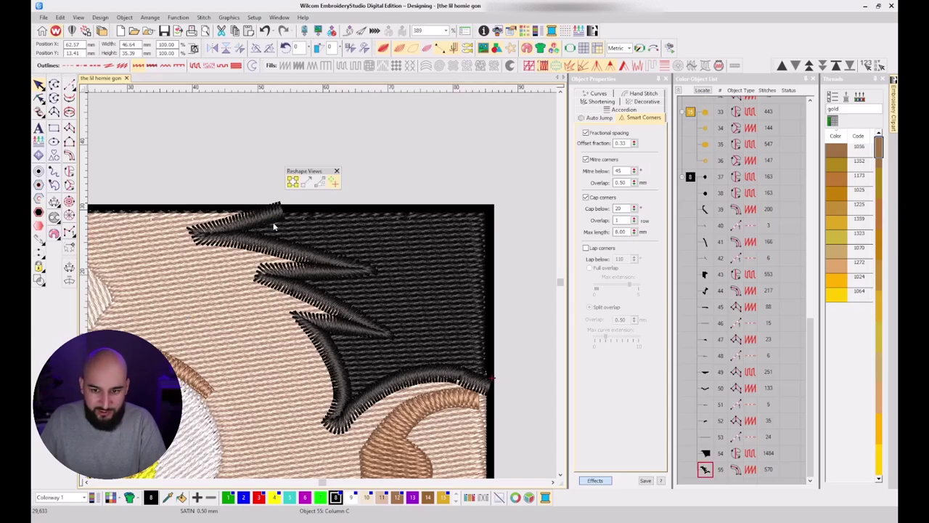
scroll(324, 287, "up", 3)
left_click_drag(336, 262, 326, 270)
key("Escape")
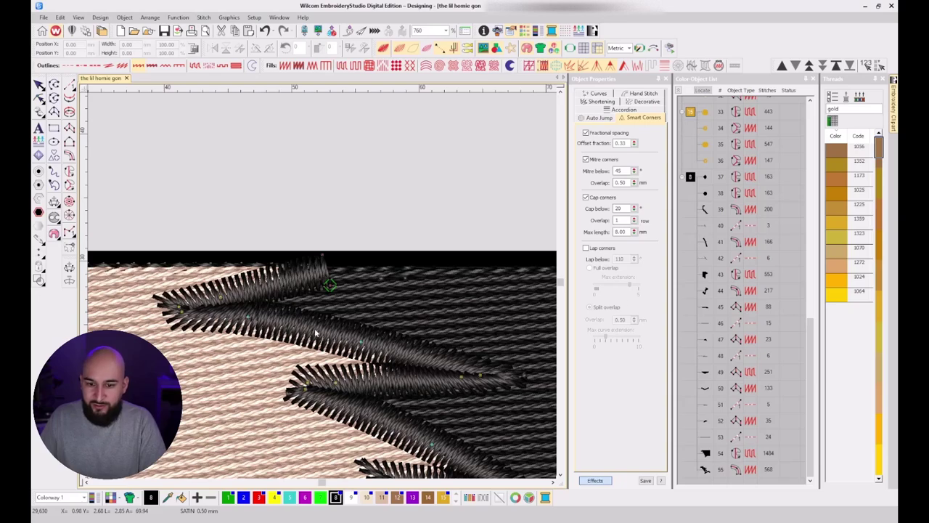
Compare the right hair's satin border with the source artwork by alternating between the stitch view and the outlines.
scroll(419, 291, "down", 3)
key("t")
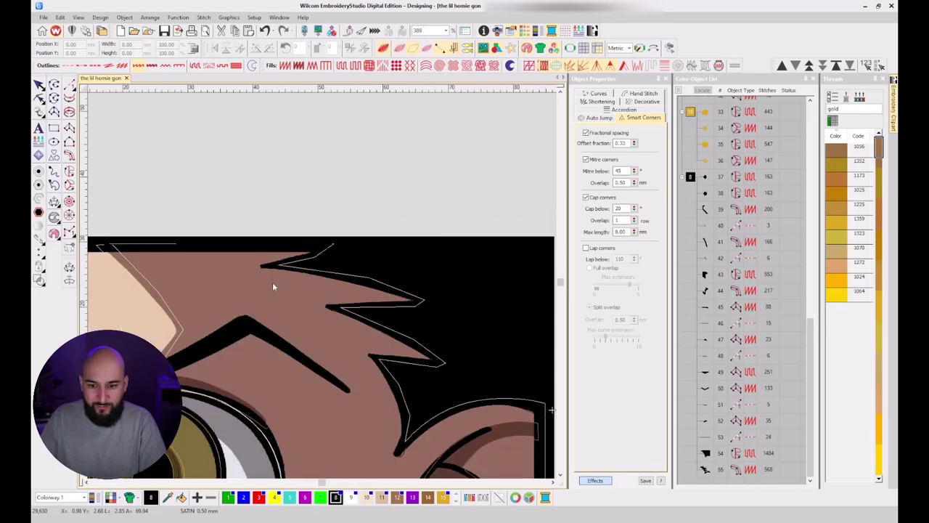
key("t")
key("t")
key("s")
key("s")
key("s")
key("s")
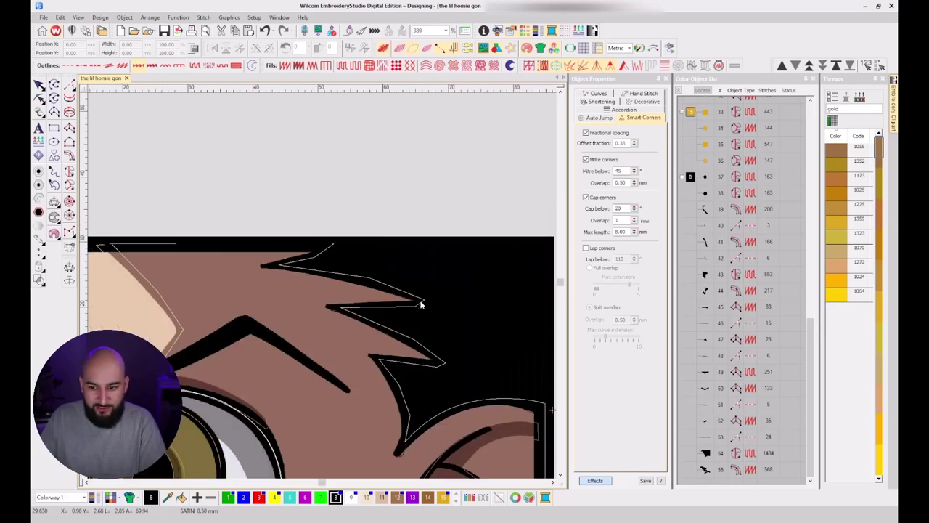
key("s")
key("s")
key("s")
key("s")
key("s")
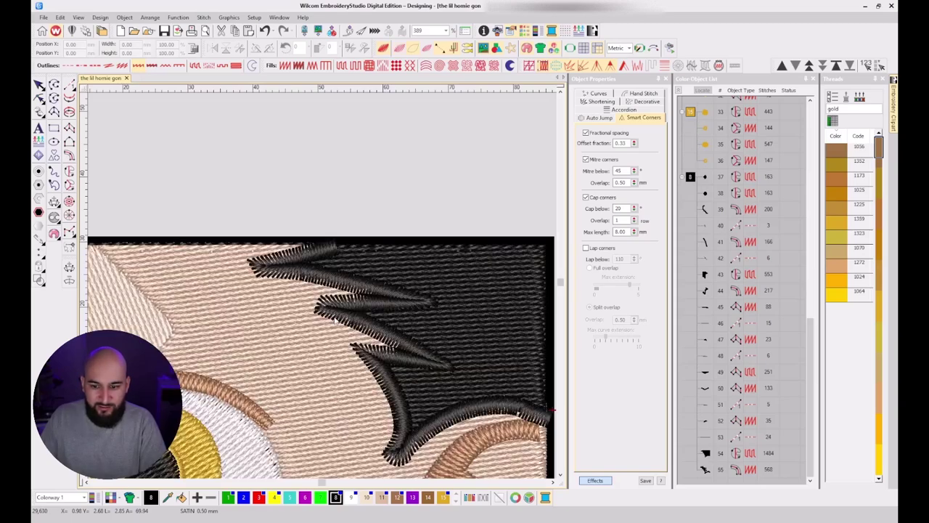
Compare the whole face with the artwork to find which black outlines around the eyes are still undigitized.
scroll(249, 338, "down", 5)
key("s")
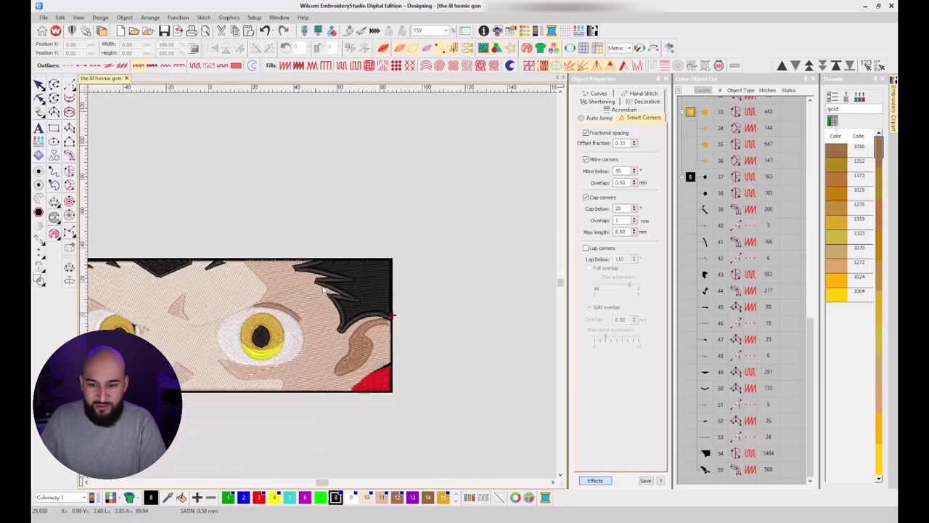
key("s")
key("s")
key("s")
key("s")
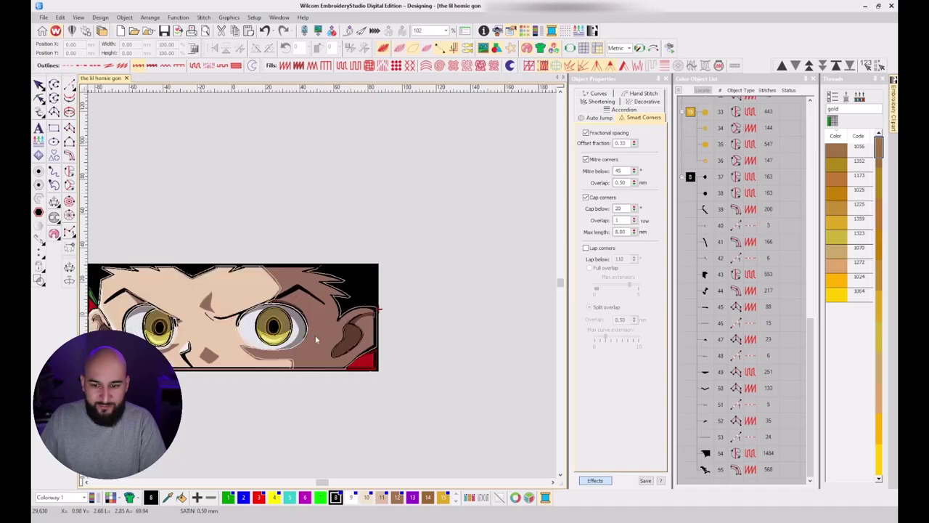
key("s")
key("s")
key("s")
key("s")
key("s")
key("s")
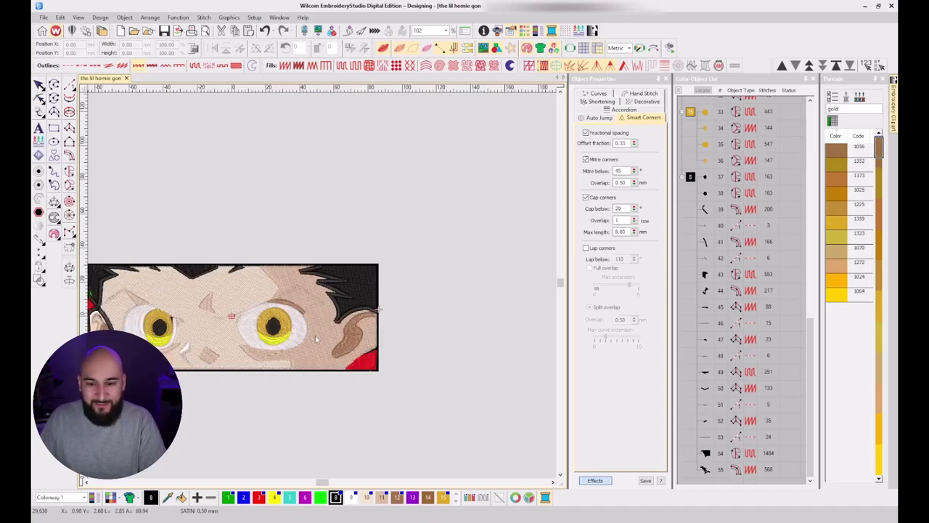
key("s")
key("s")
key("s")
key("s")
key("s")
key("s")
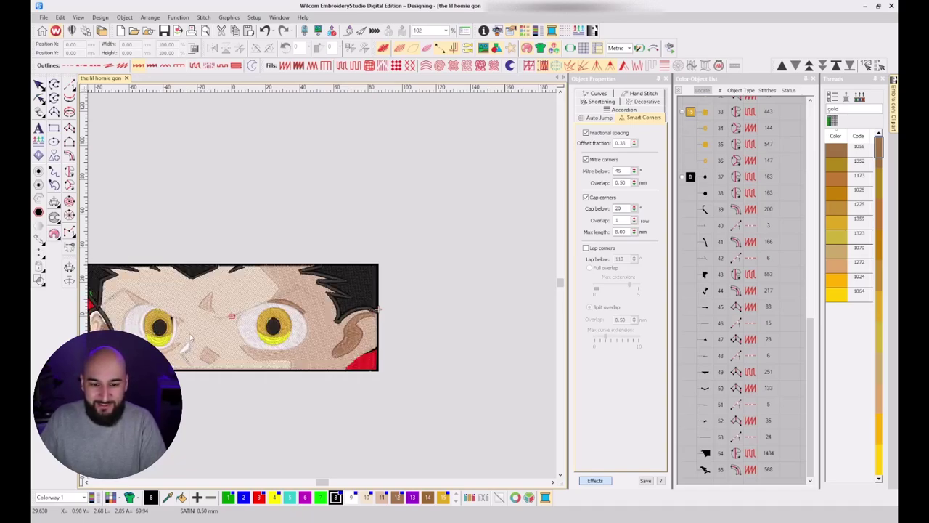
key("s")
key("s")
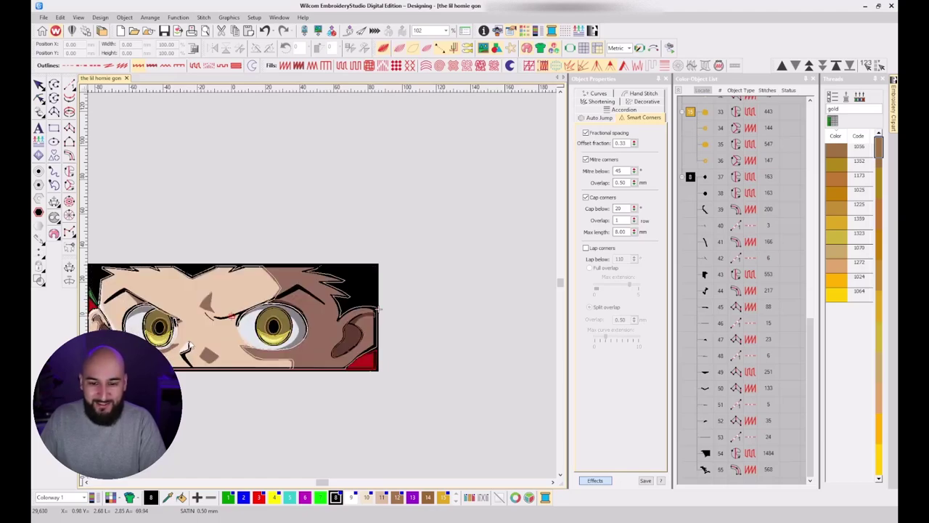
scroll(190, 338, "up", 2)
key("s")
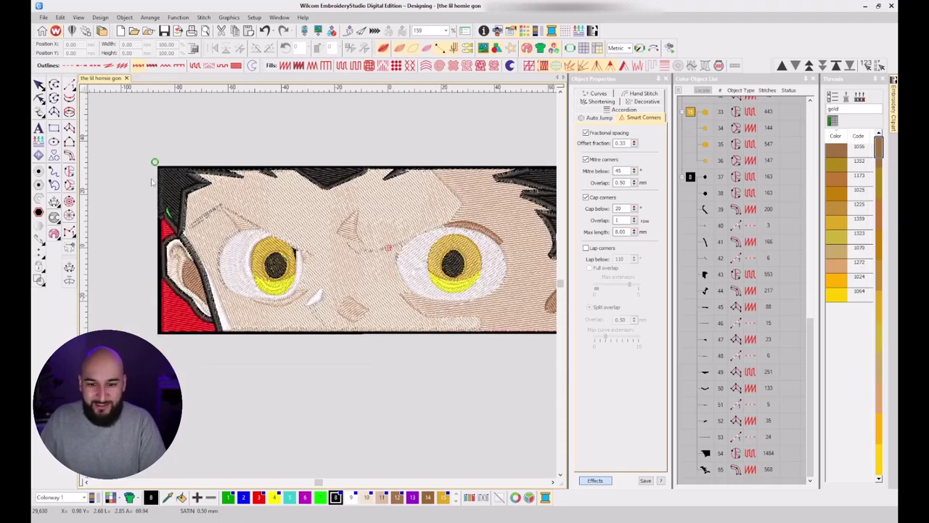
Digitize the left eyebrow with Column A, placing point pairs from its outer tip up to its peak.
left_click(72, 130)
key("s")
scroll(207, 222, "up", 7)
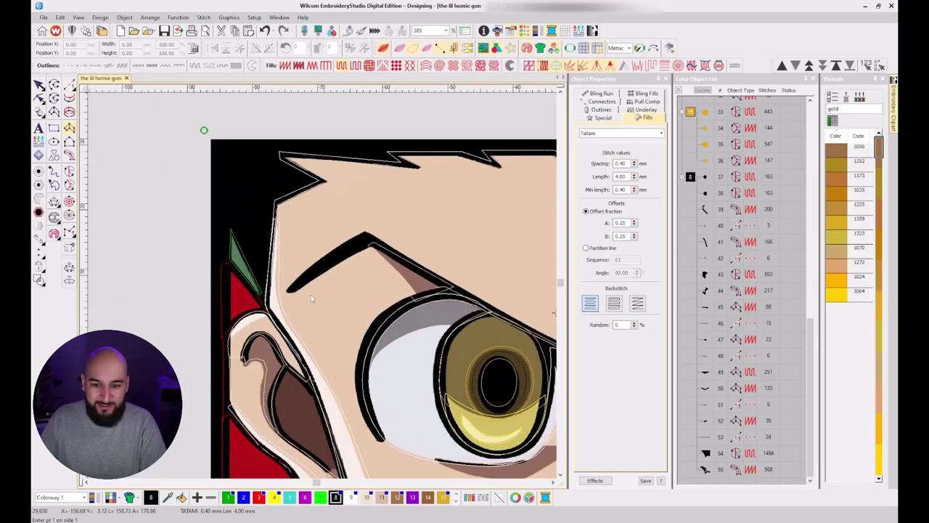
left_click(280, 282)
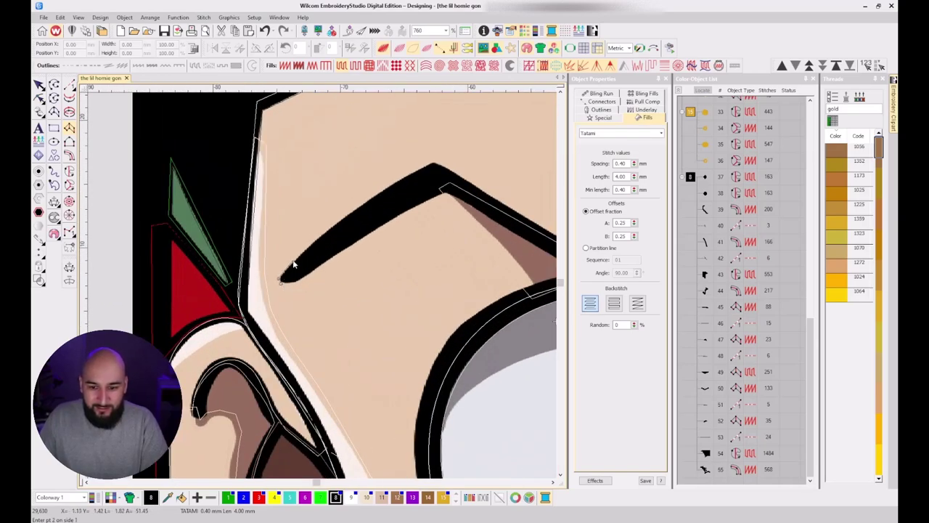
left_click(337, 223)
left_click(355, 244)
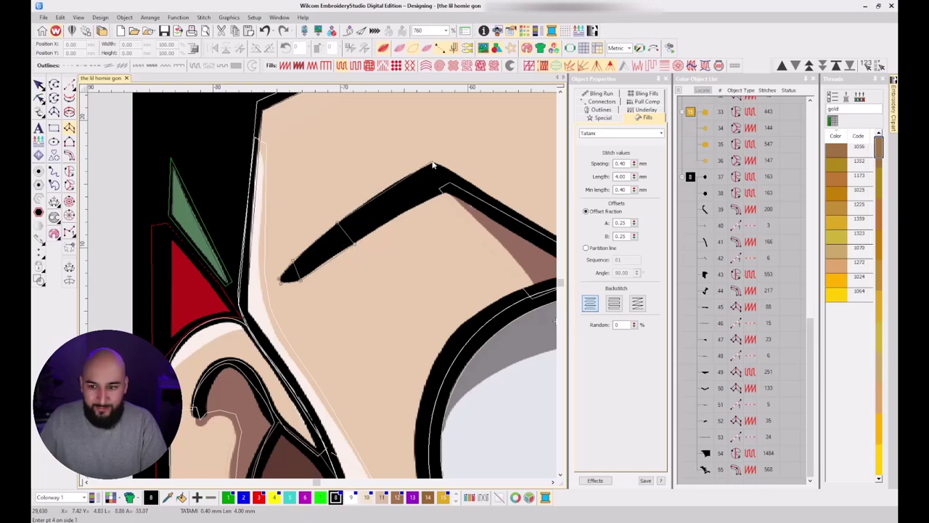
left_click(435, 164)
left_click(444, 192)
Continue the eyebrow column from the peak down the slanted line to the eye's inner corner and generate its stitches.
left_click(465, 180)
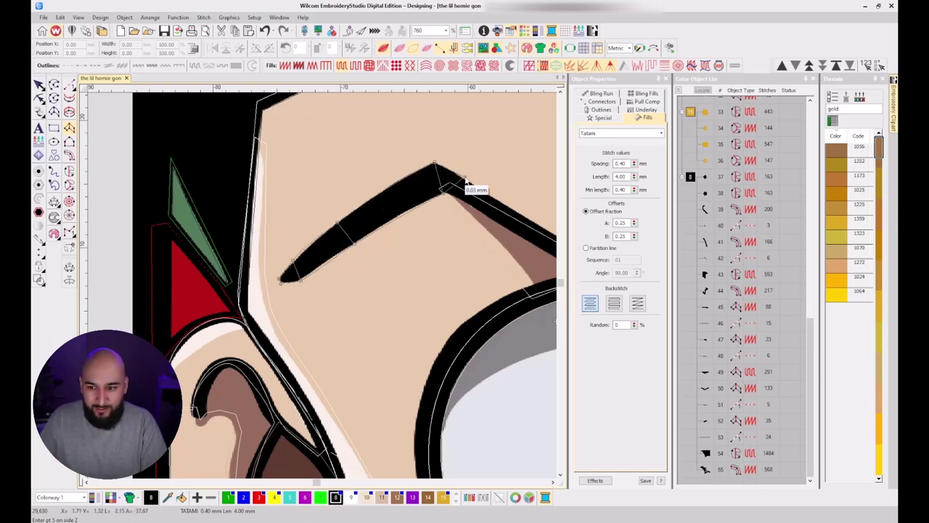
left_click(462, 201)
left_click(468, 269)
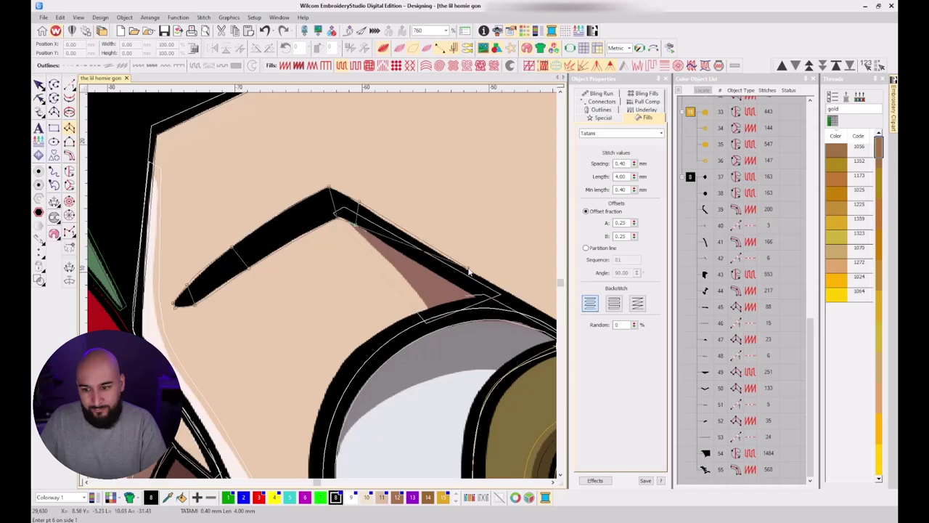
scroll(477, 299, "down", 2)
scroll(338, 289, "up", 2)
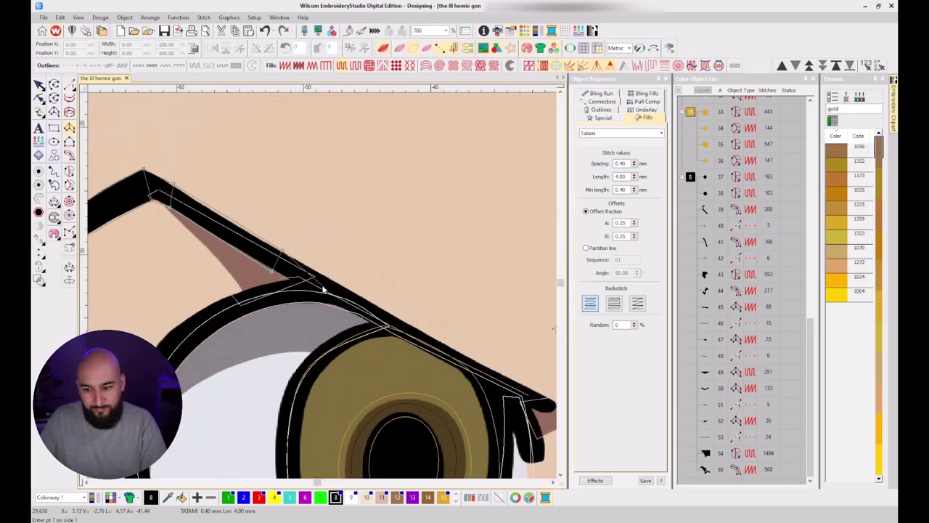
scroll(325, 290, "down", 1)
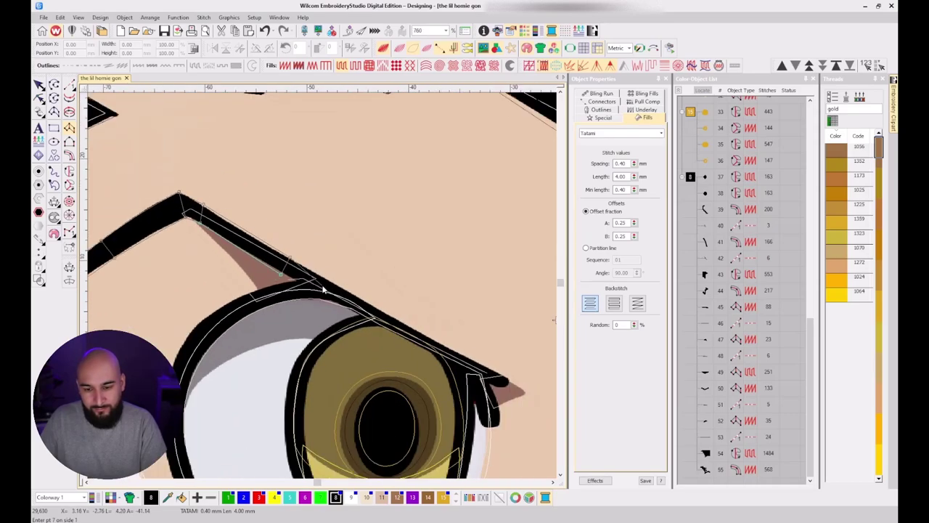
left_click(509, 383)
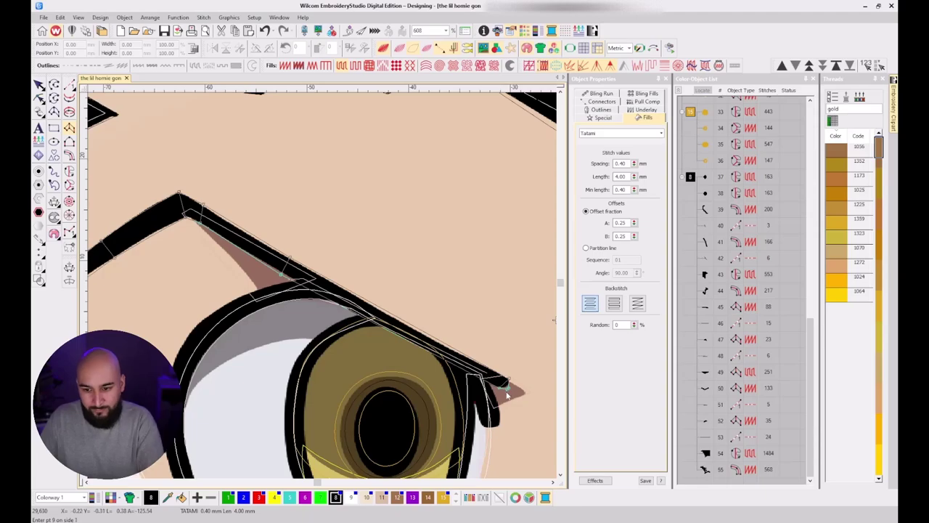
key("Return")
key("t")
key("shift+z")
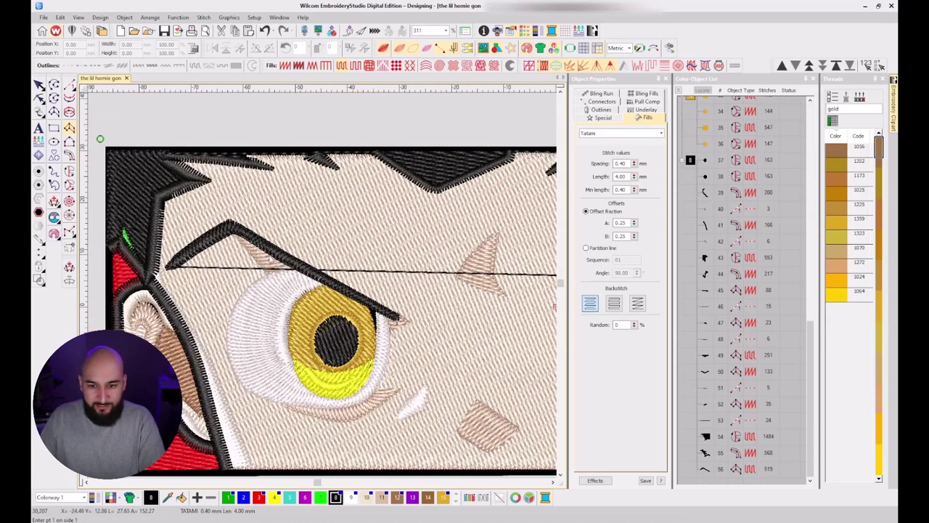
Change the new left eyebrow column from tatami to a satin fill and compare it with the artwork.
key("Escape")
key("shift+i")
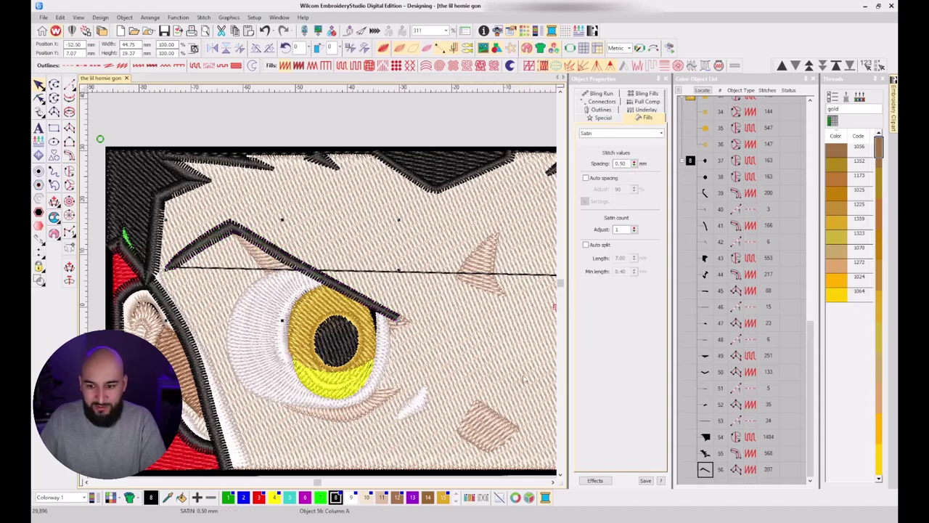
key("Escape")
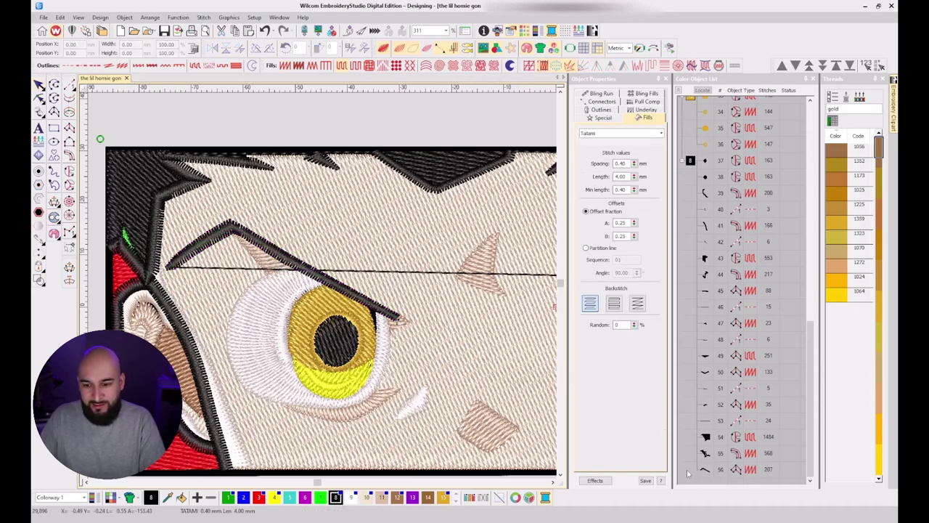
key("t")
key("t")
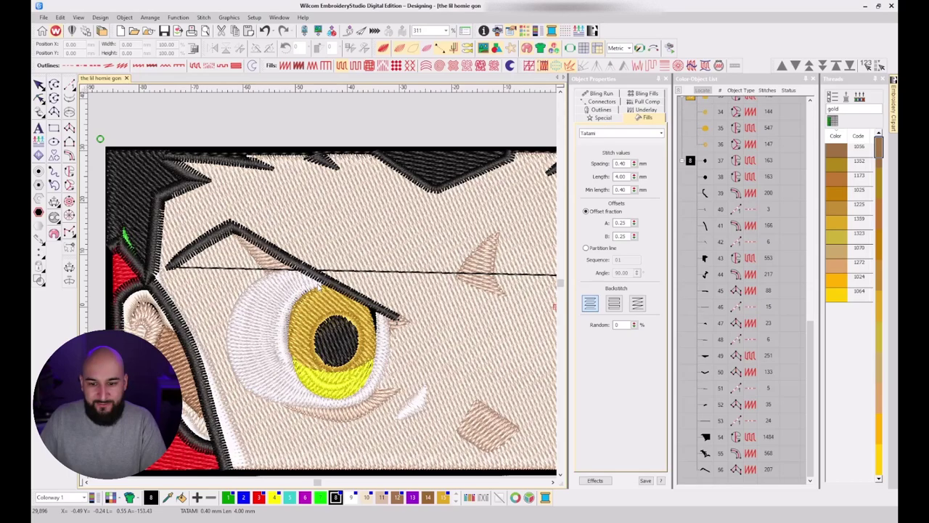
key("t")
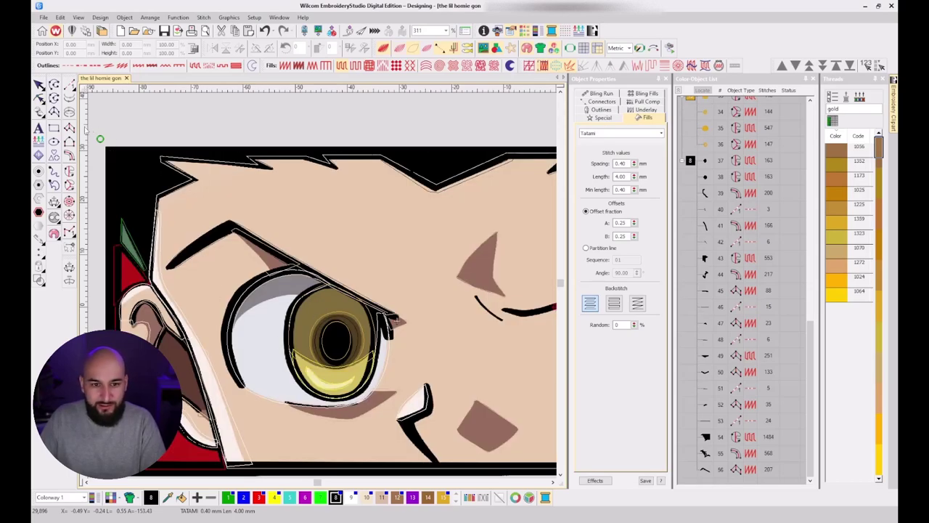
Digitize the thin black line under the left eye with Column A, placing point pairs from its inner end to its outer end, and generate its stitches.
left_click(69, 128)
scroll(253, 350, "up", 2)
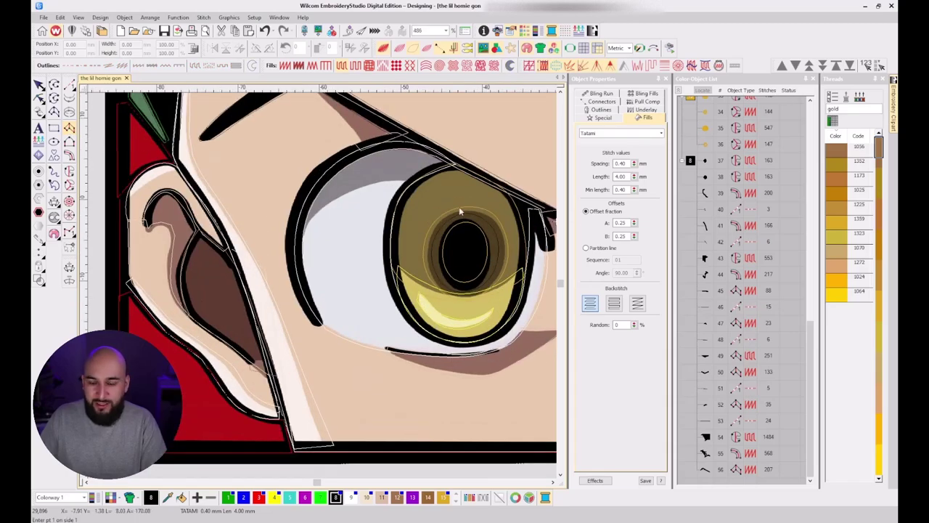
scroll(320, 332, "up", 1)
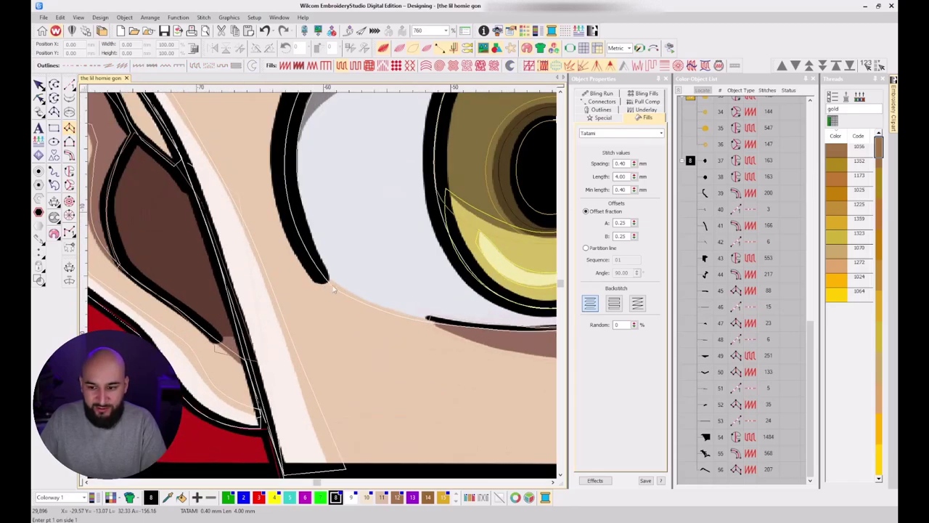
scroll(320, 332, "down", 2)
scroll(378, 300, "up", 4)
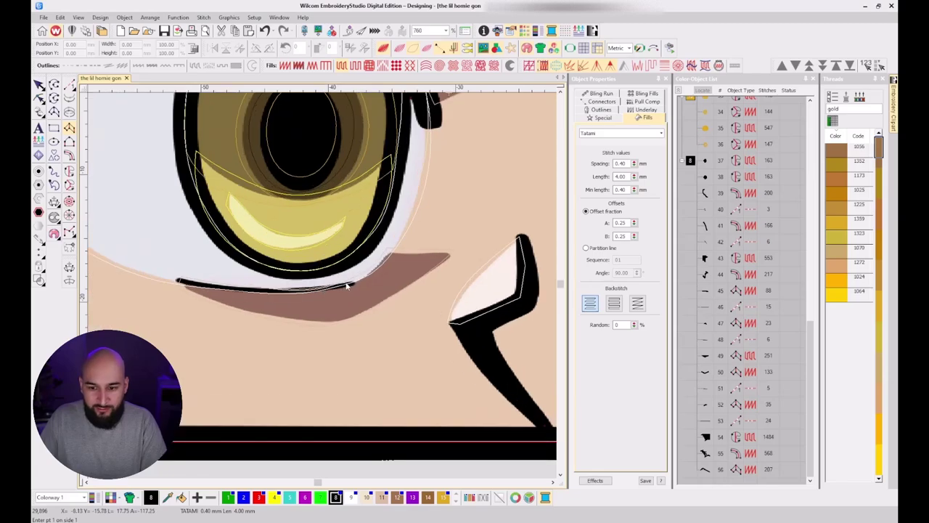
left_click(350, 278)
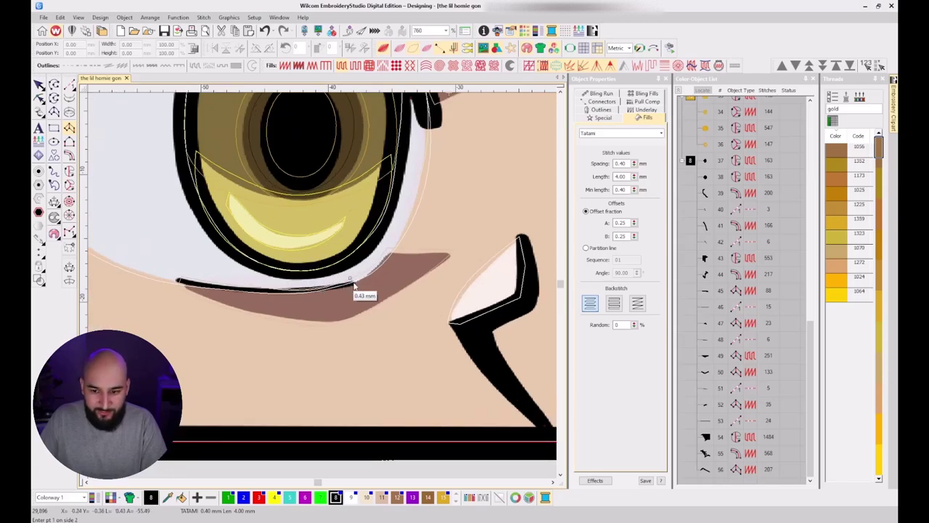
left_click(354, 284)
left_click(309, 284)
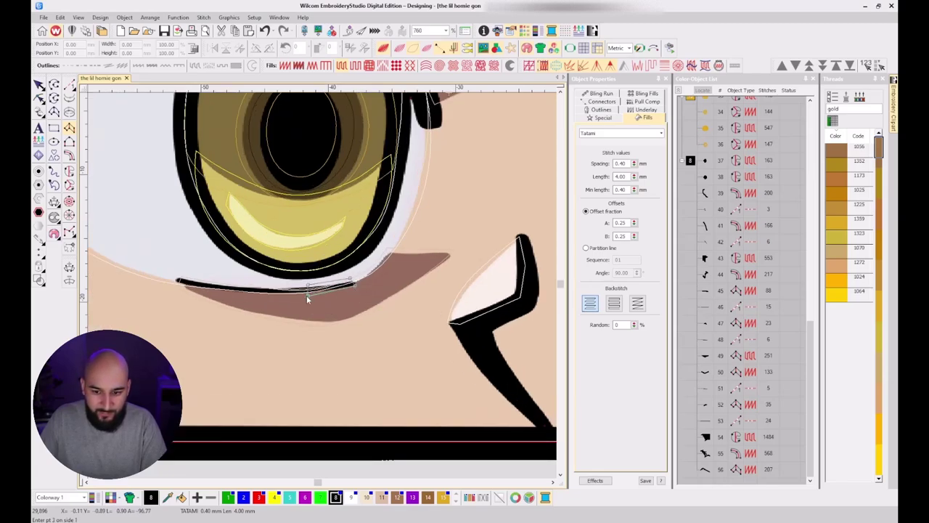
left_click(309, 297)
left_click(172, 290)
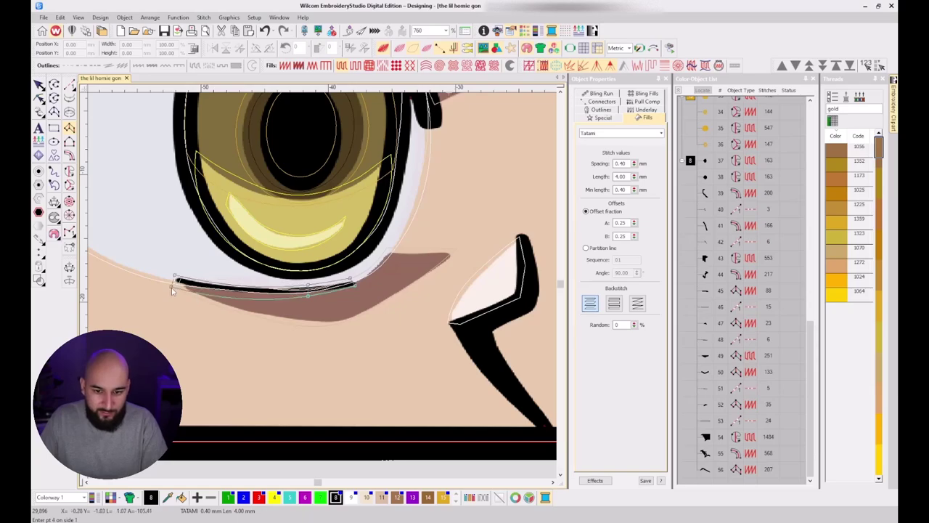
key("Return")
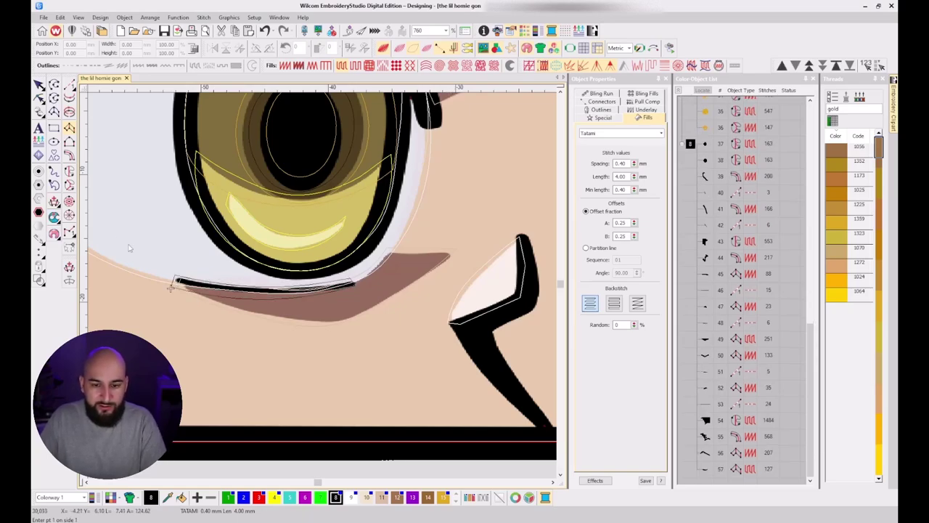
scroll(112, 219, "down", 1)
key("Escape")
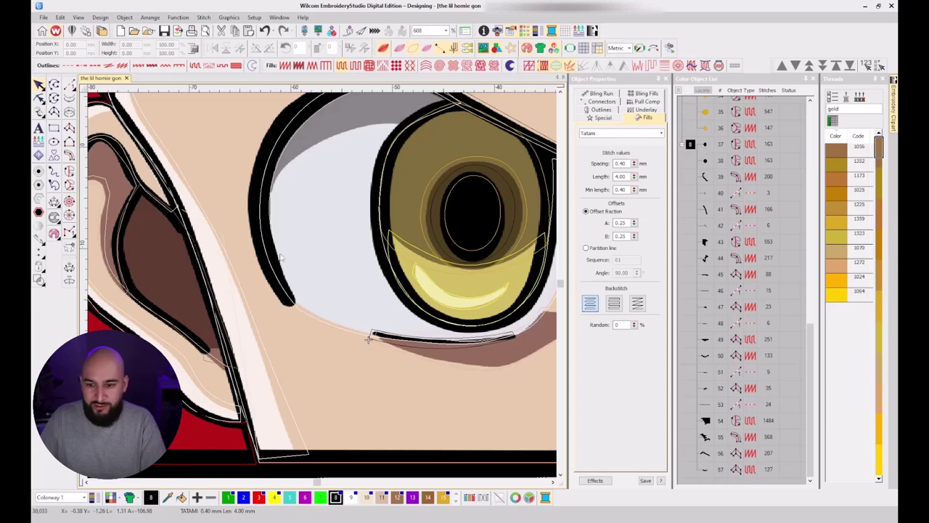
Move the new lower eyelid column ahead of the left eyebrow in the stitching sequence and check the connector settings.
left_click(701, 437)
left_click(714, 473)
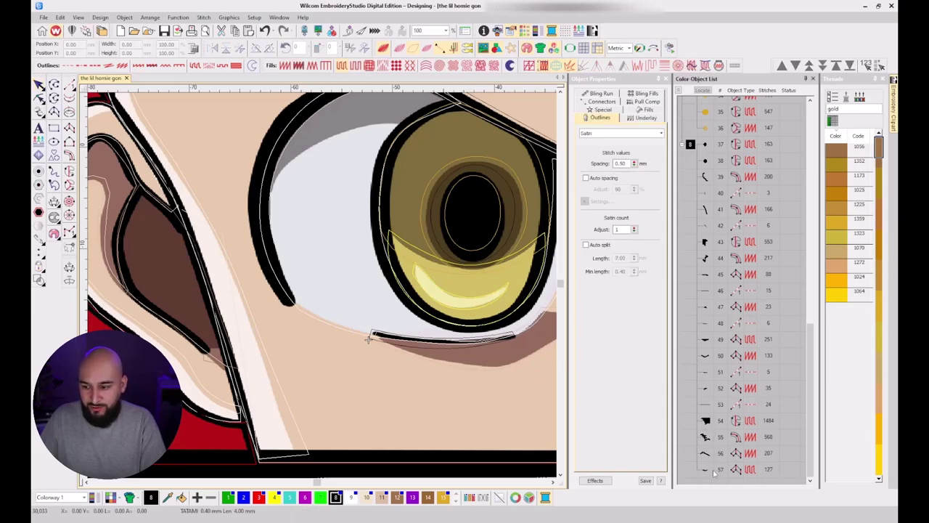
scroll(465, 326, "down", 2)
left_click_drag(711, 471, 706, 455)
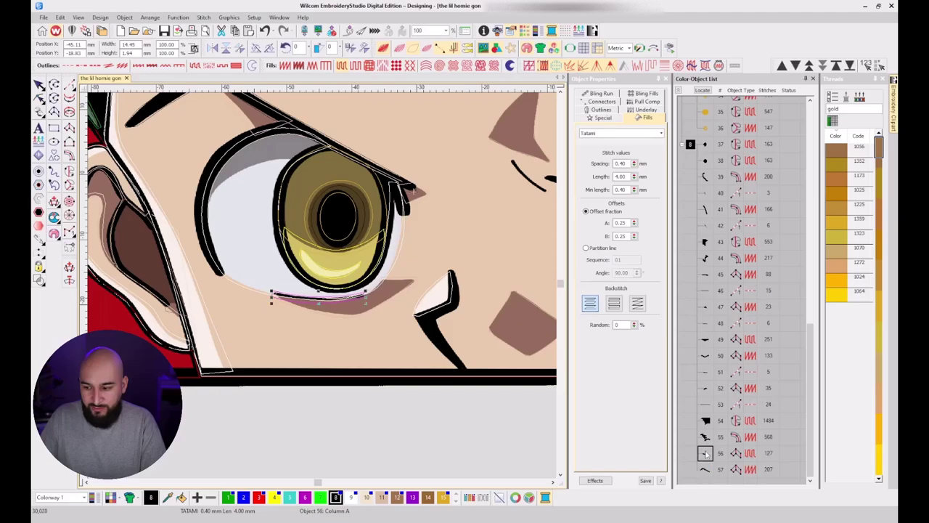
left_click(602, 101)
left_click(702, 468)
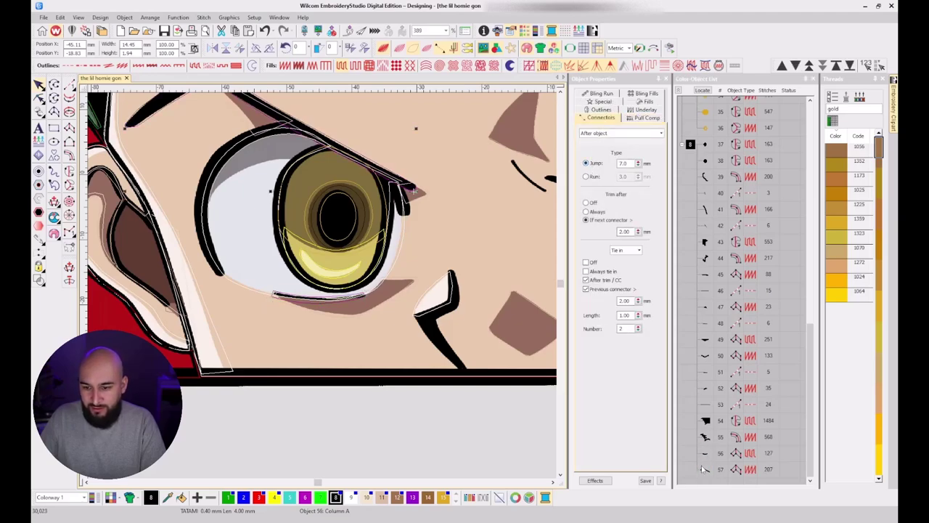
left_click(703, 469)
key("Escape")
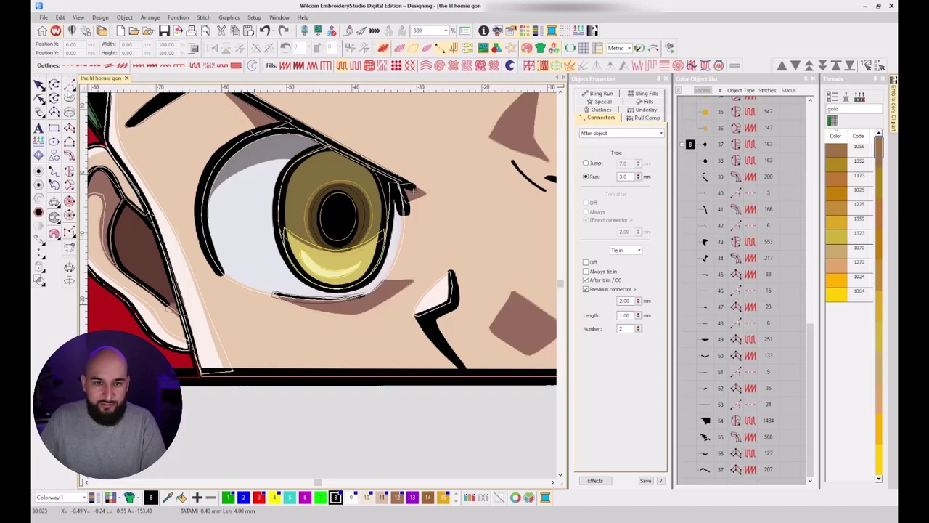
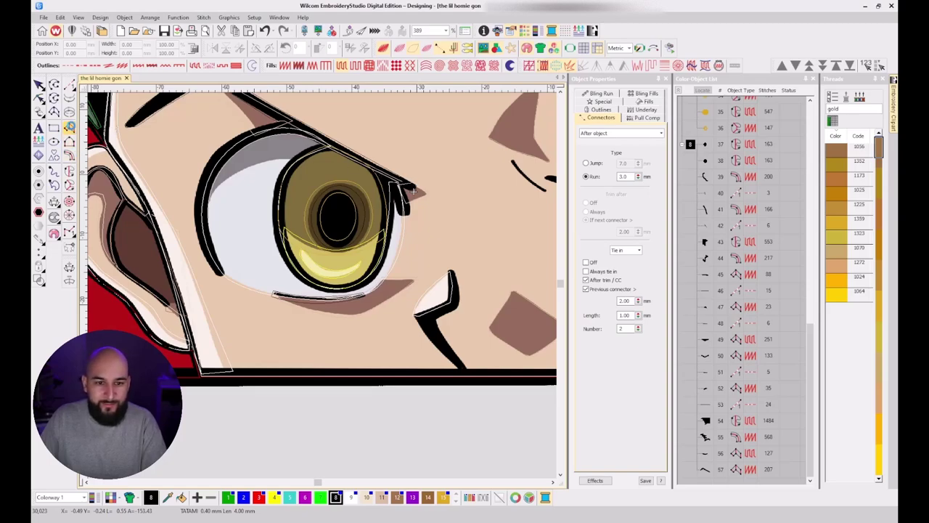
Digitize the left eye's curved outer outline with Column A, from its lower tip up and over to the eyebrow line, and generate its stitches.
left_click(70, 127)
scroll(240, 275, "up", 2)
left_click(292, 289)
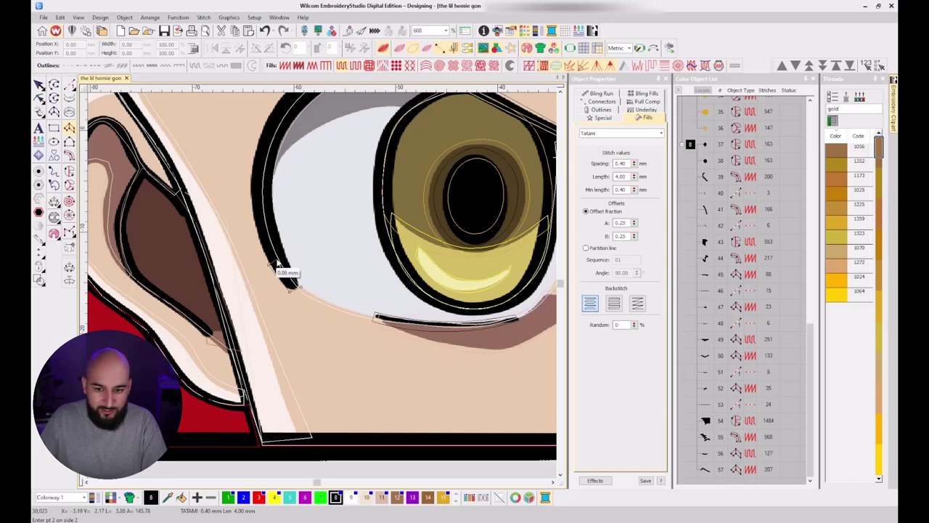
left_click(248, 174)
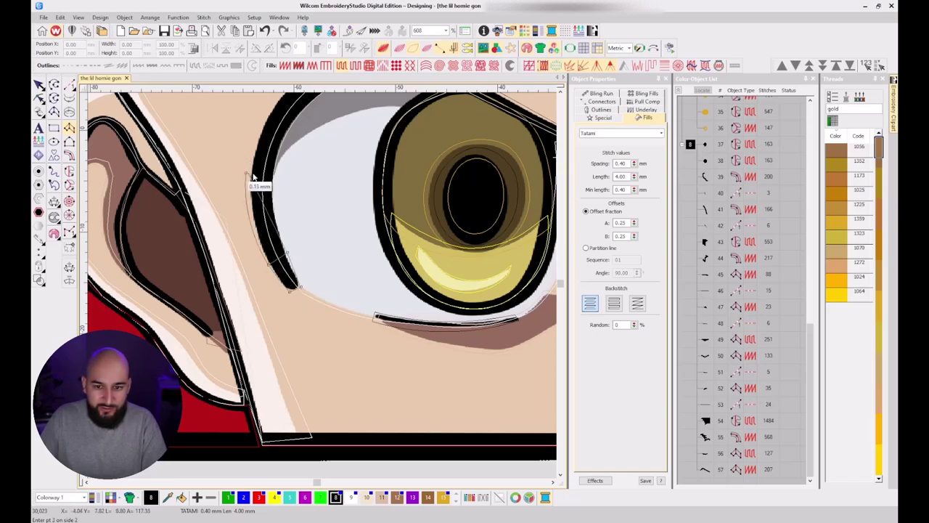
left_click_drag(283, 125, 303, 211)
right_click(296, 186)
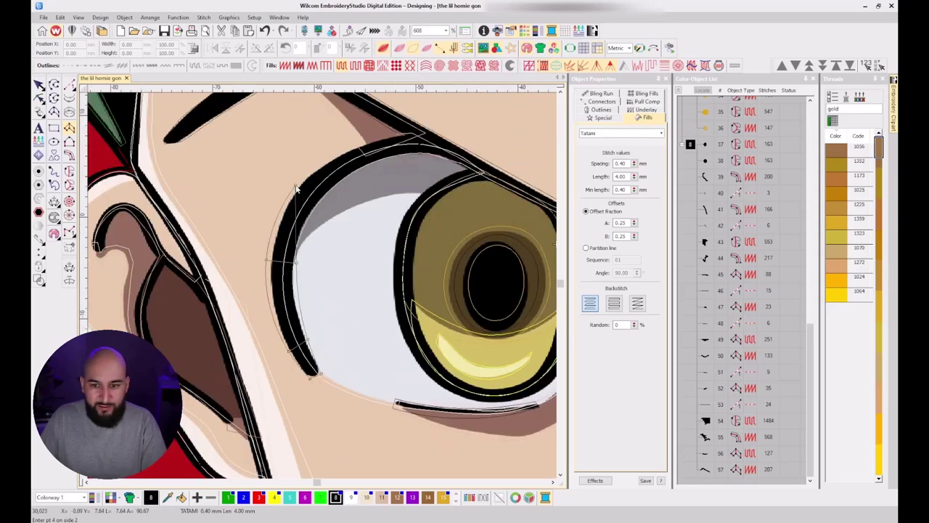
right_click(321, 208)
left_click(321, 209)
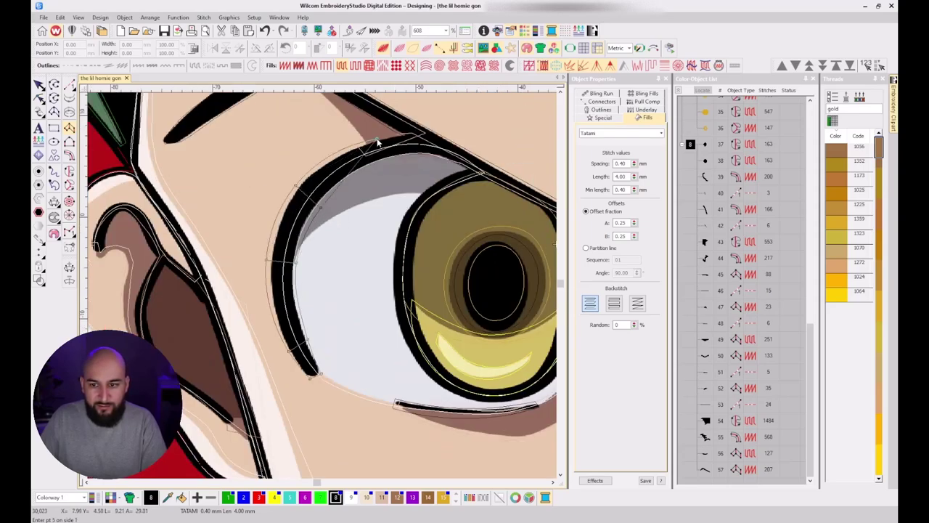
left_click(428, 135)
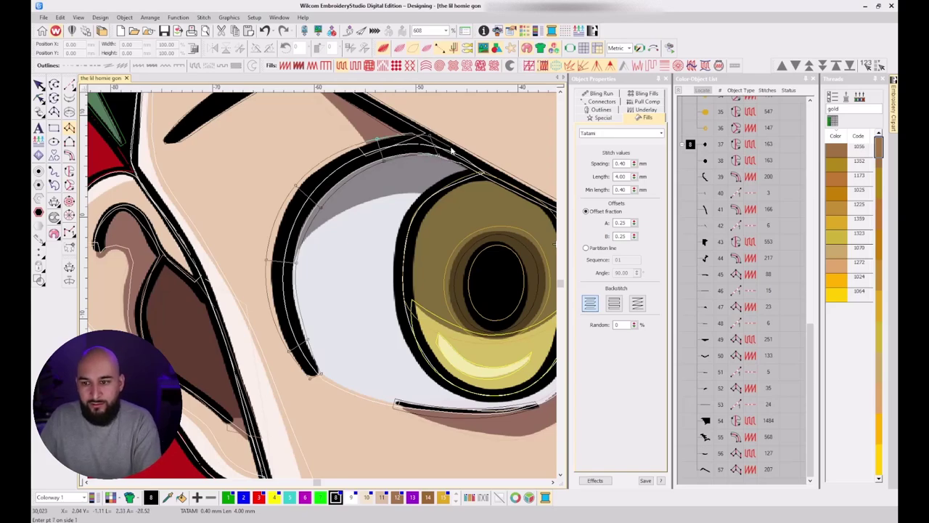
key("Return")
Preview the stitches and change the new outer eye outline column from tatami to a satin fill.
key("t")
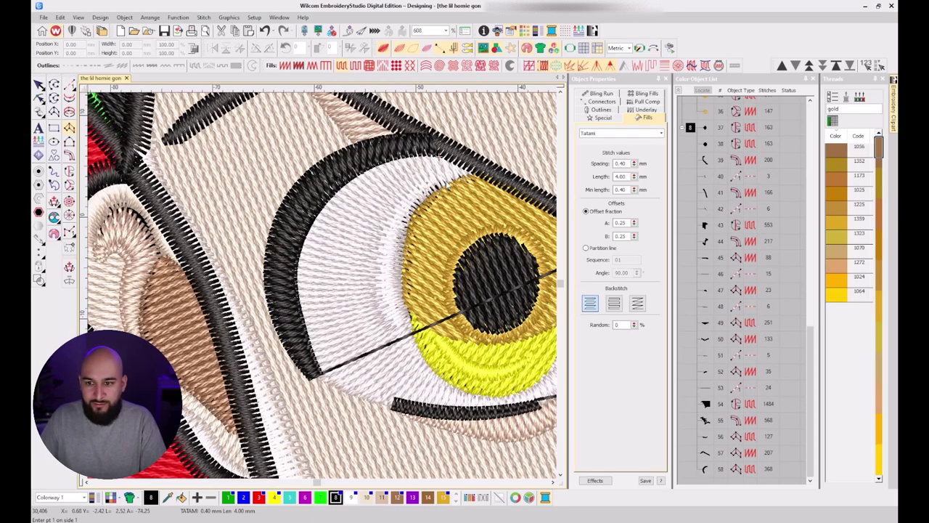
left_click(439, 152)
left_click(347, 167)
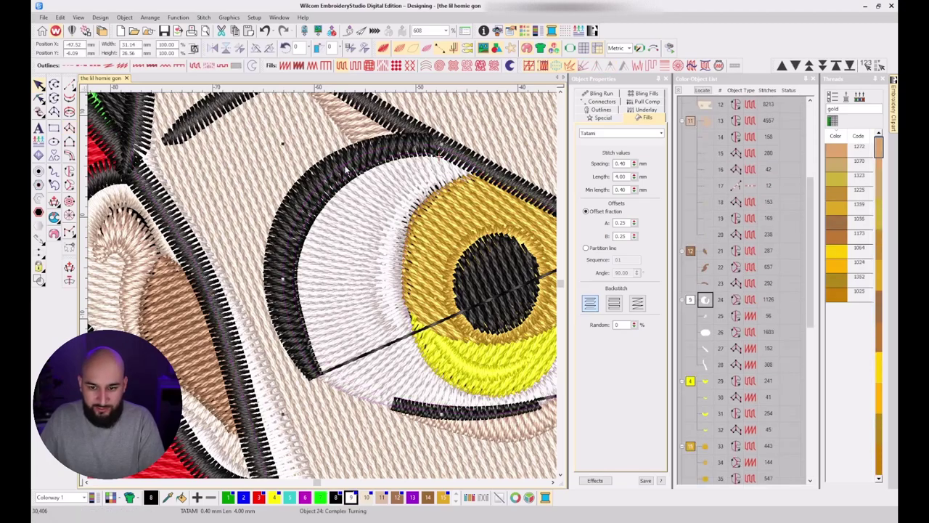
key("Delete")
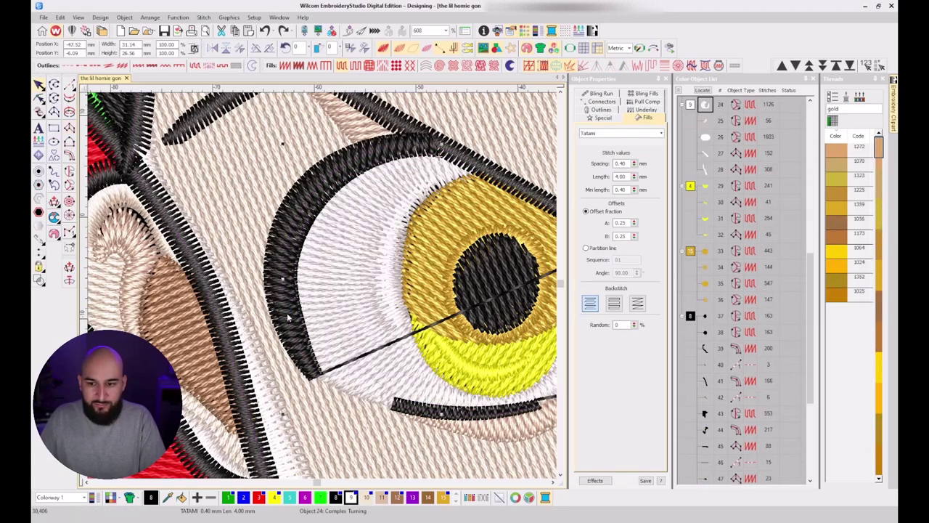
left_click(284, 317)
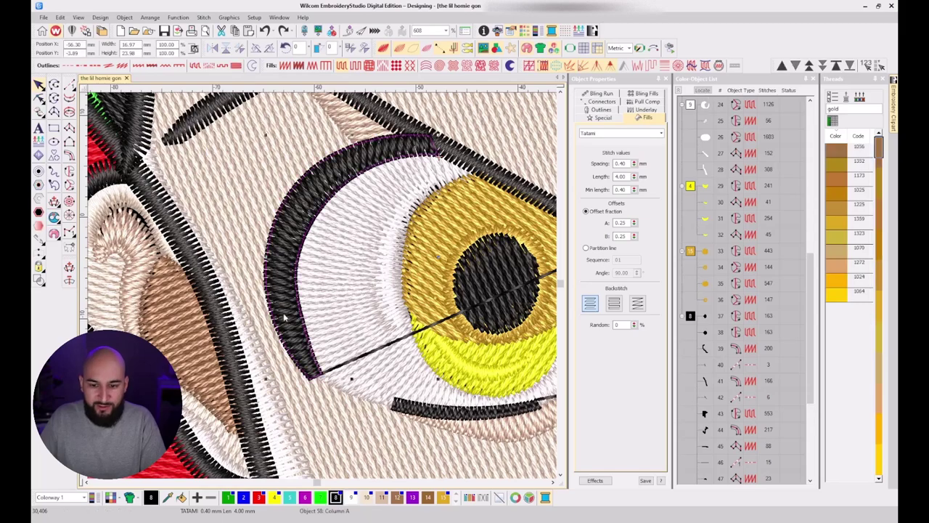
key("shift+i")
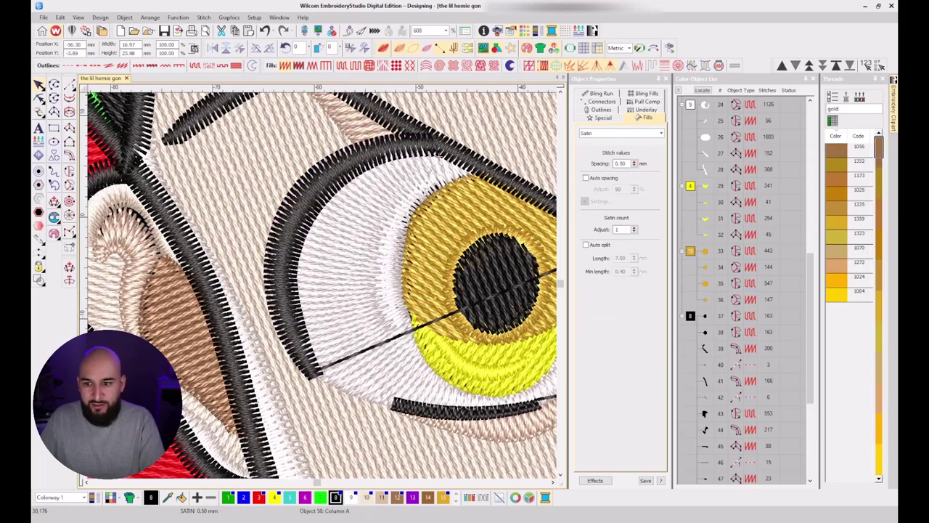
key("Escape")
Digitize a run stitch from the end of the outer eye outline beneath the eyebrow line to the bottom of the inner-corner lash.
left_click(70, 85)
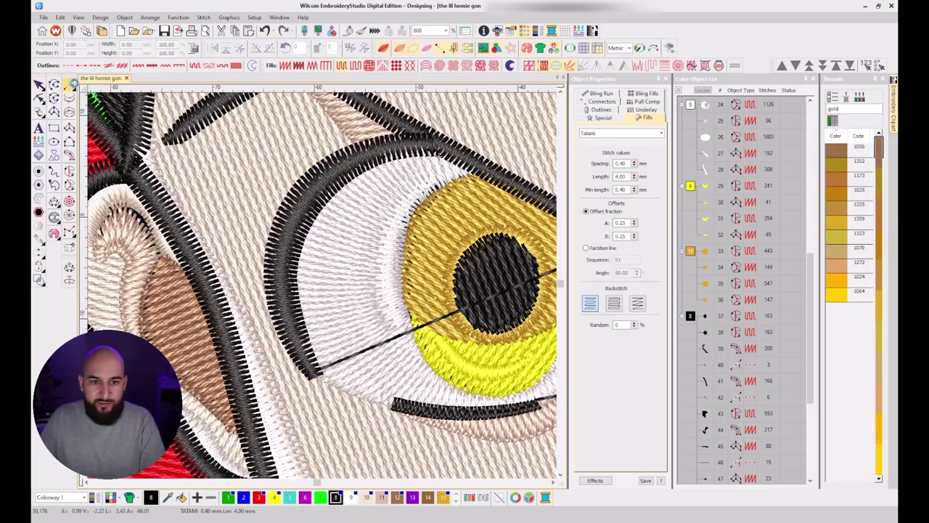
scroll(413, 221, "up", 2)
left_click(252, 248)
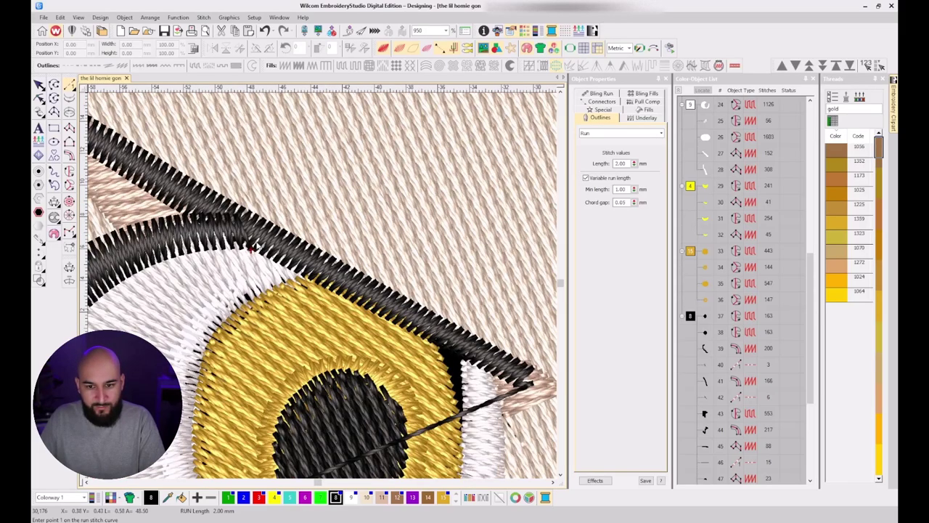
left_click(250, 249)
left_click(492, 361)
key("s")
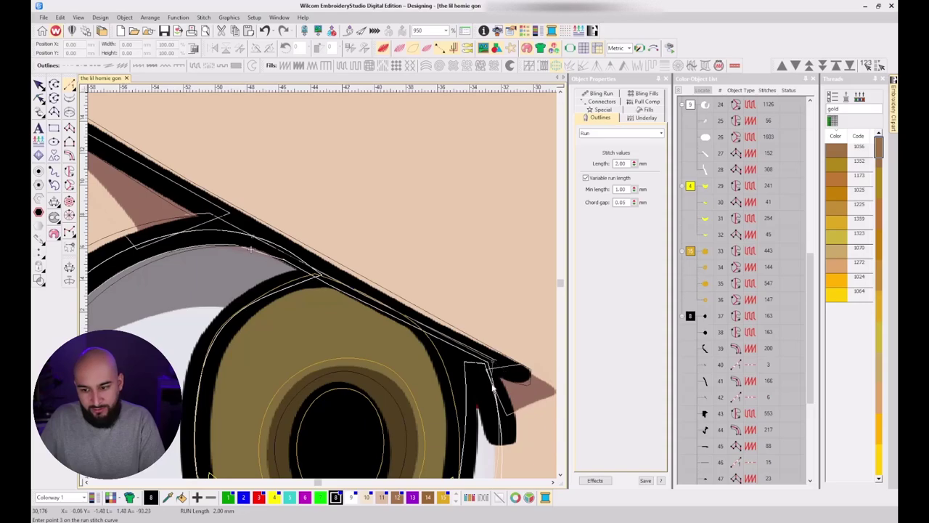
left_click(486, 392)
left_click(500, 437)
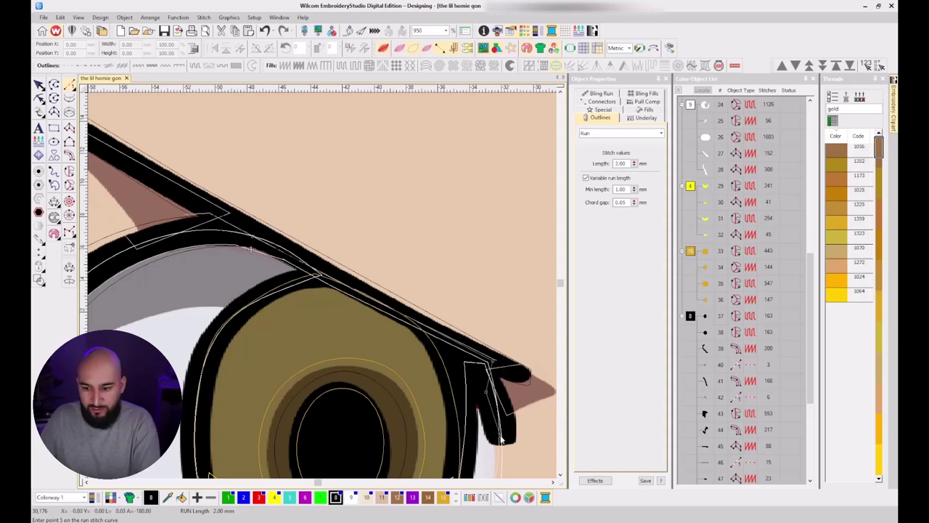
key("Return")
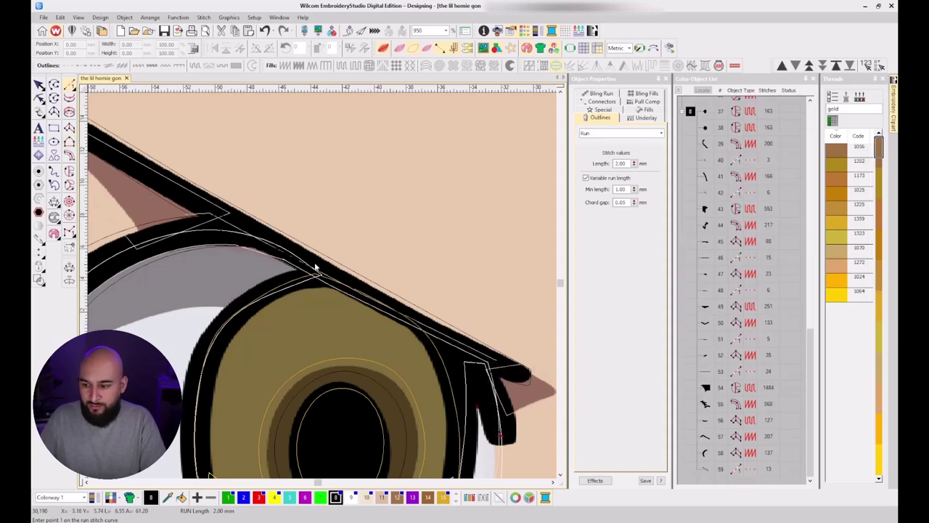
Digitize the short lash at the left eye's inner corner with Column A, from its blunt lower end up under the eyebrow line.
left_click(69, 127)
scroll(508, 434, "up", 1)
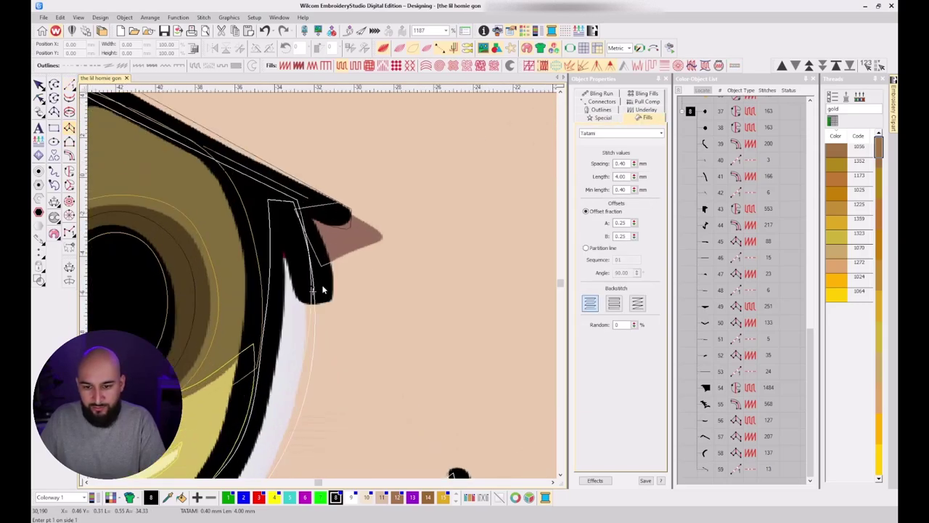
left_click(307, 305)
left_click(331, 301)
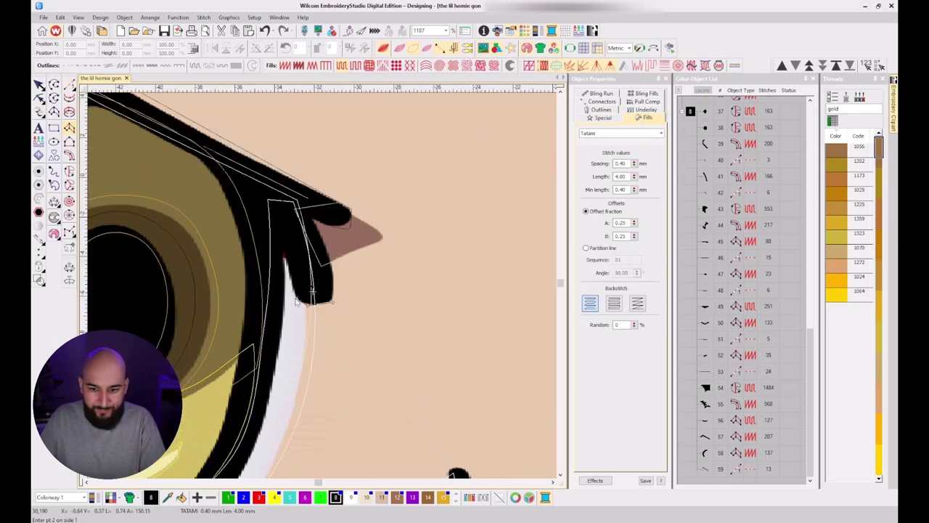
left_click(296, 297)
right_click(335, 283)
left_click(277, 246)
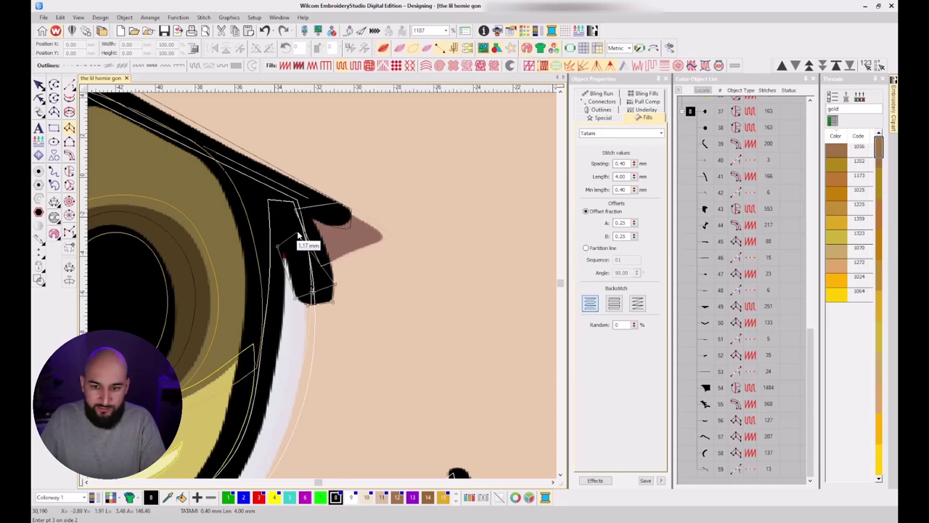
left_click(313, 215)
left_click(257, 211)
left_click(279, 183)
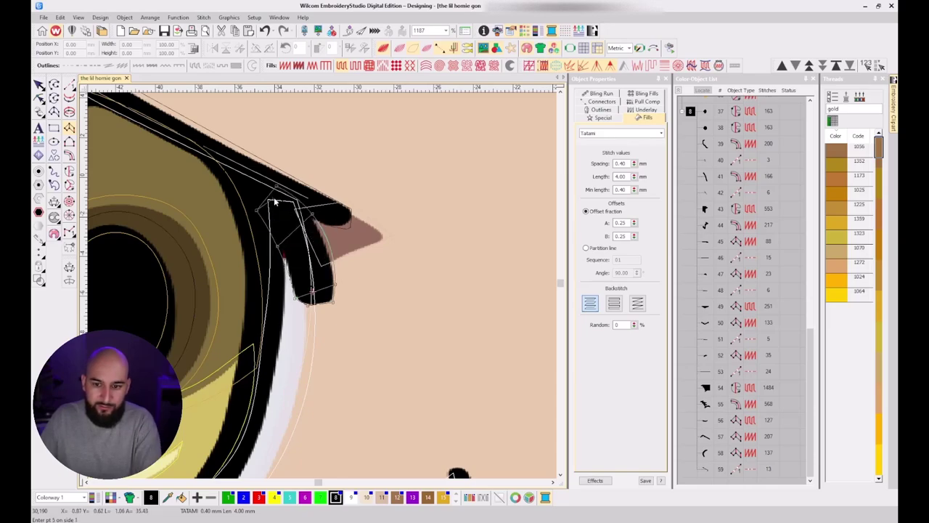
key("Return")
Change the new inner-corner lash column from tatami to a satin fill and compare it with the artwork.
key("t")
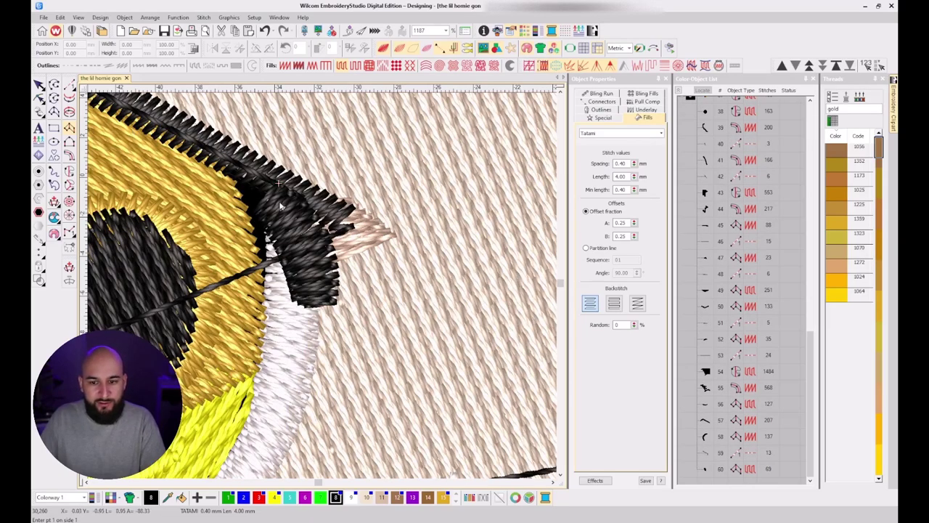
key("Escape")
key("u")
key("Escape")
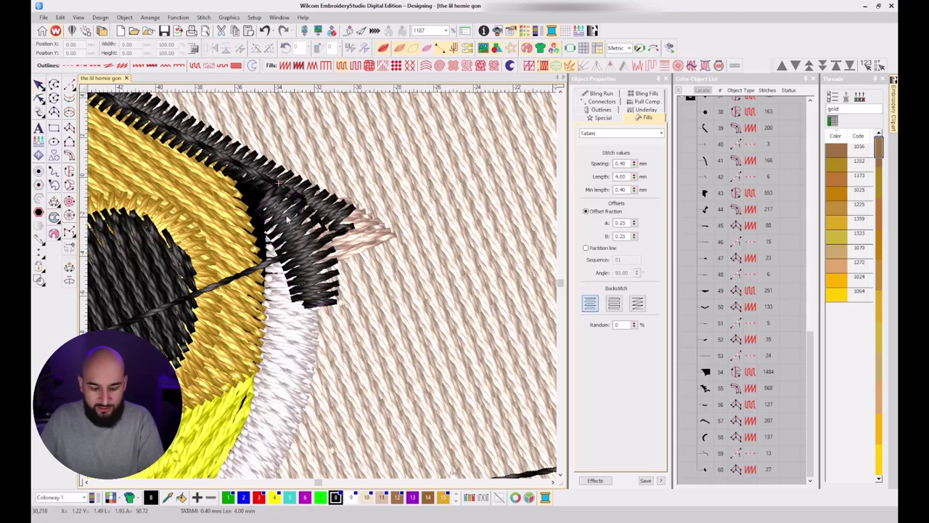
key("shift+i")
key("t")
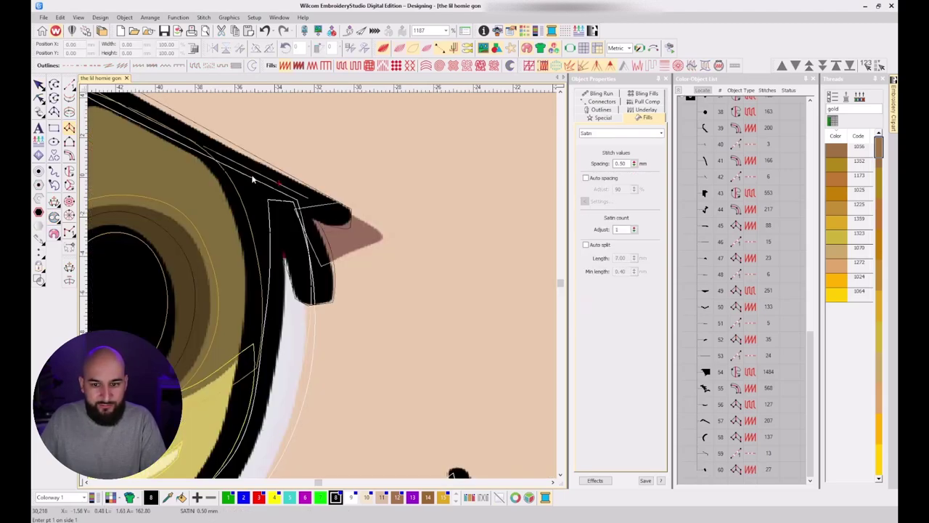
Start a Column A around the left eye's iris from beneath the eyebrow line down the inner side, re-placing the point pair toward the bottom.
left_click(300, 201)
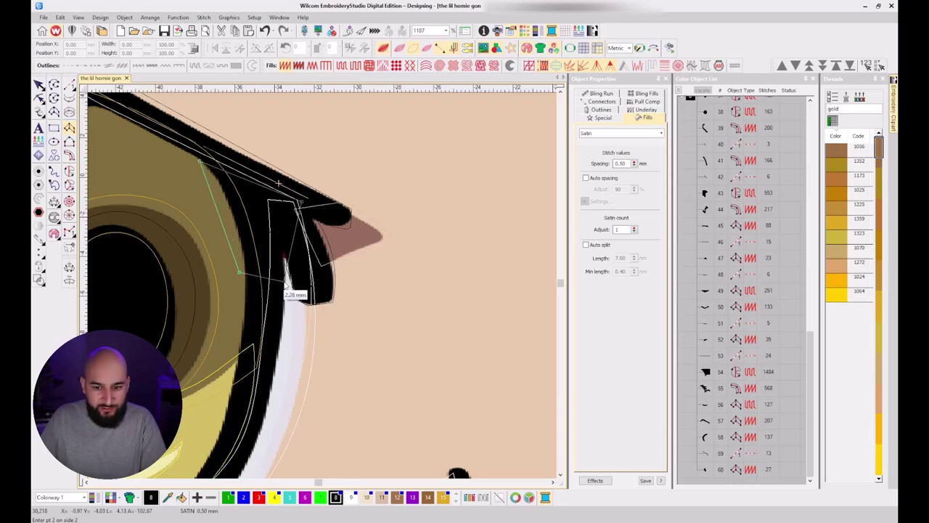
right_click(240, 273)
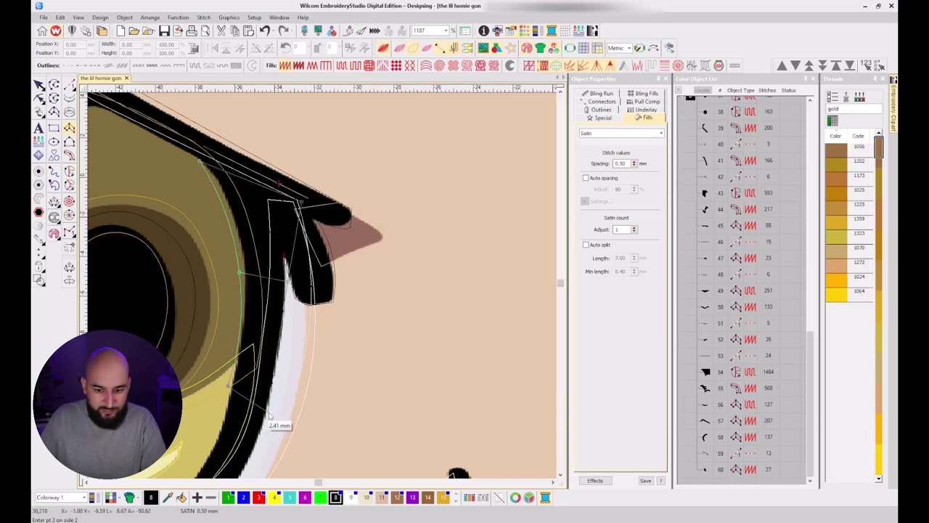
right_click(272, 409)
right_click(212, 410)
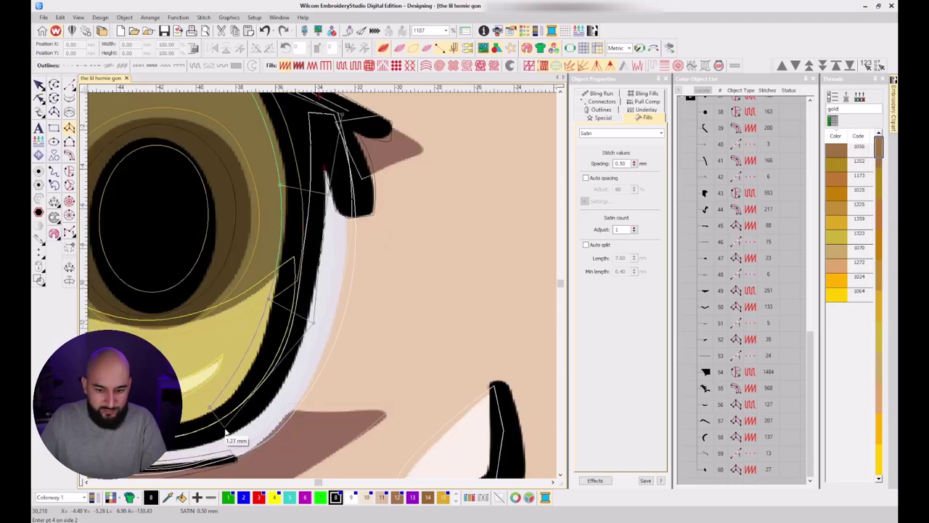
key("BackSpace")
key("BackSpace")
right_click(245, 373)
right_click(271, 406)
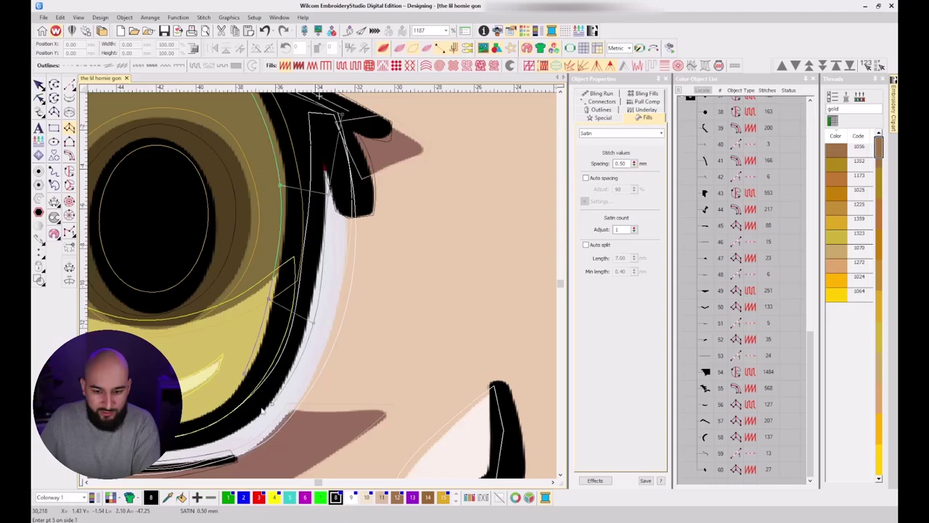
Continue the iris outline column around the bottom and up the outer side to the eyebrow line, and finish it.
right_click(185, 453)
right_click(185, 328)
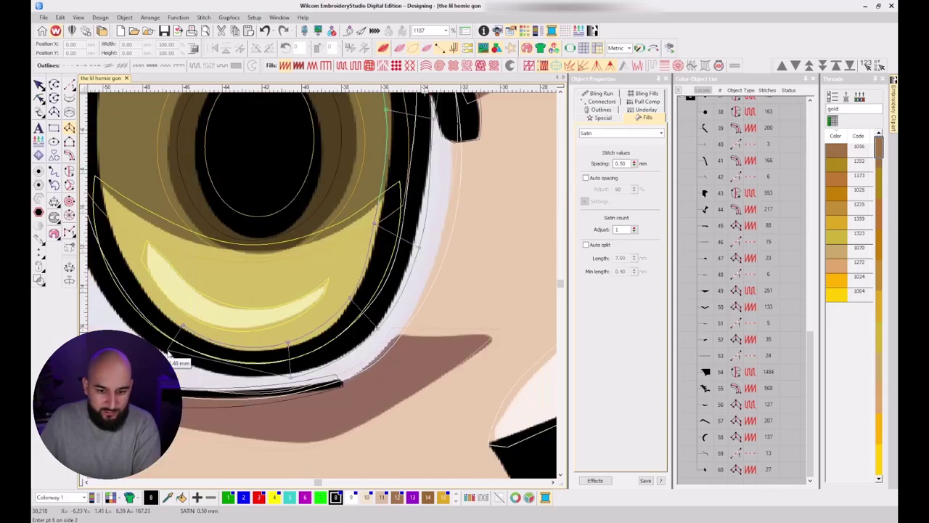
right_click(121, 245)
right_click(186, 277)
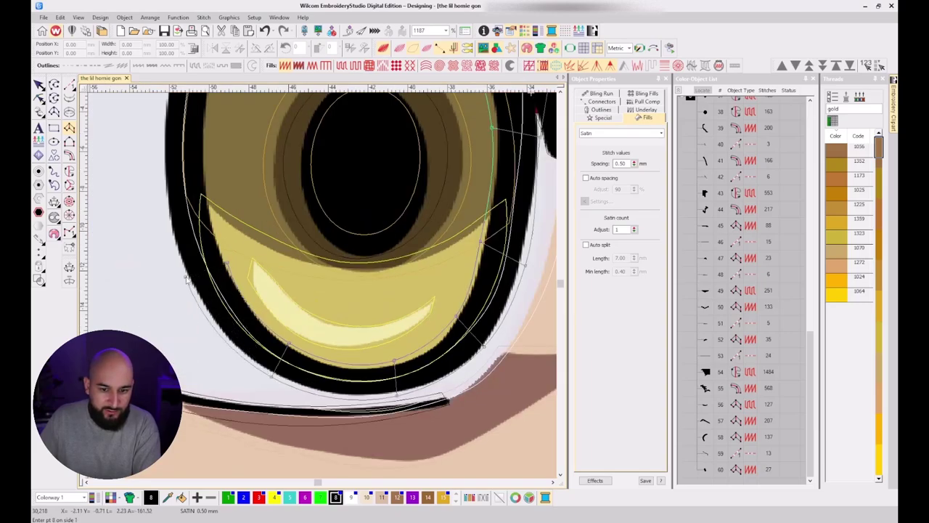
right_click(206, 155)
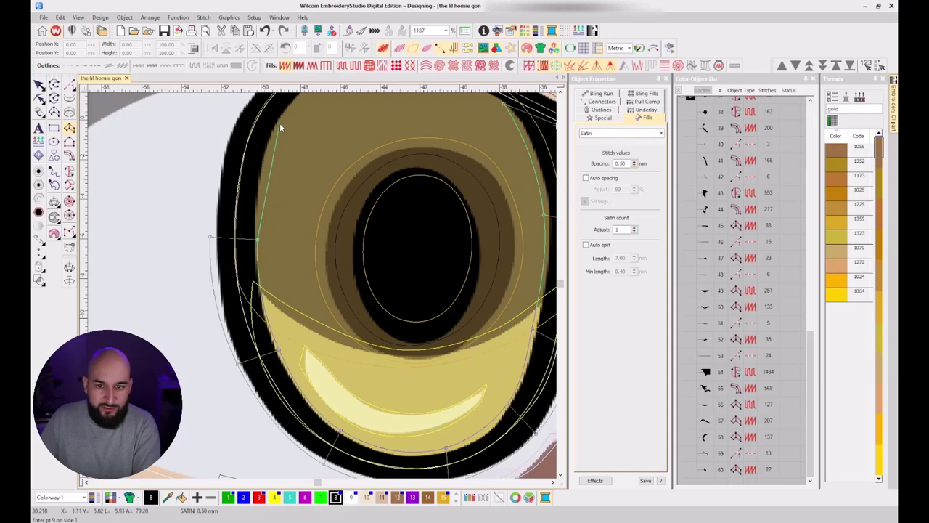
right_click(279, 122)
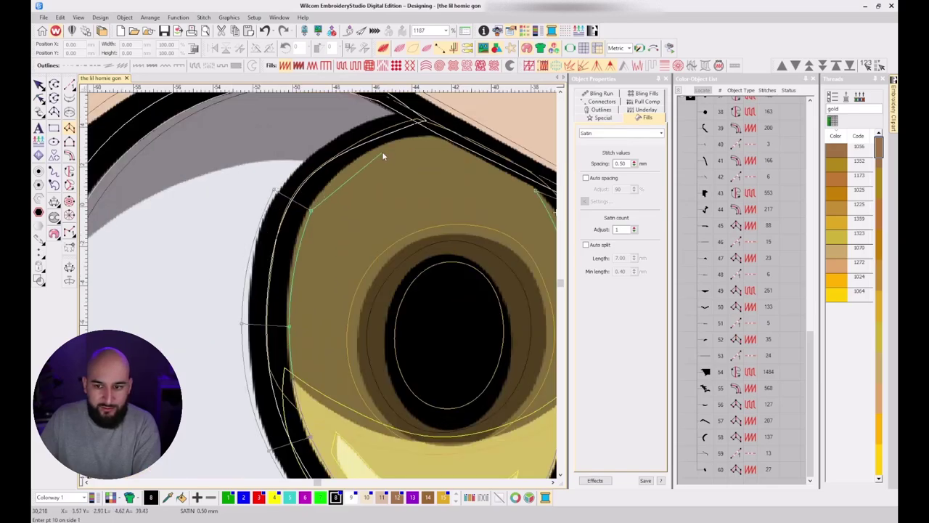
right_click(381, 152)
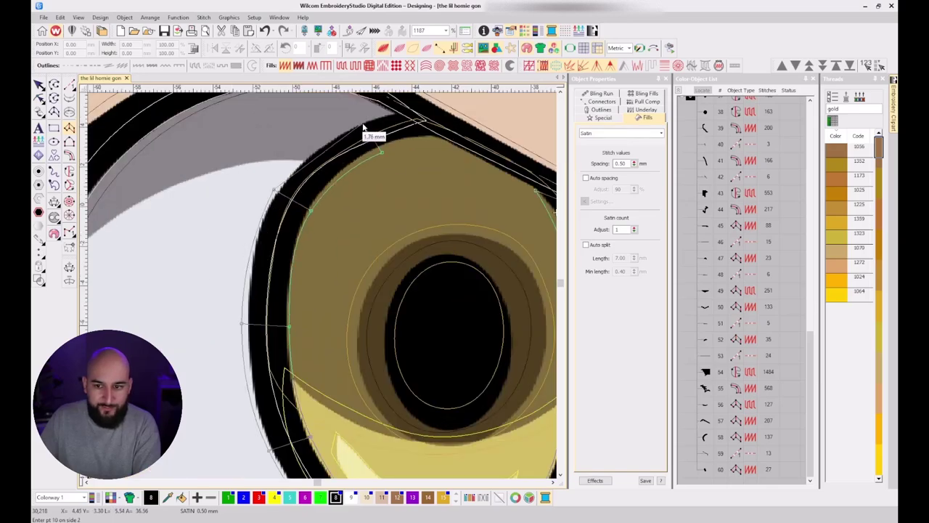
right_click(447, 136)
key("Return")
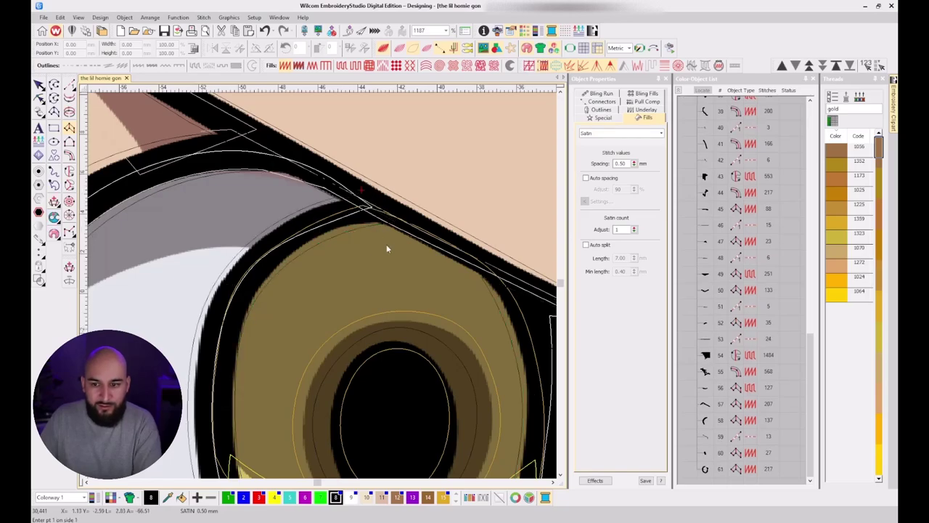
Preview the stitches and reshape the iris outline column so that its exit point lies at the eyebrow line's inner end.
key("t")
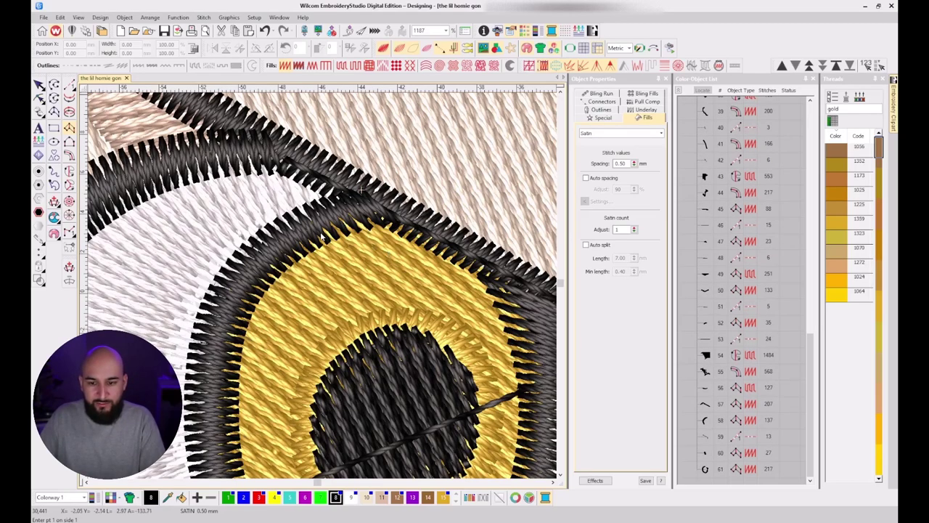
key("Escape")
scroll(330, 376, "down", 2)
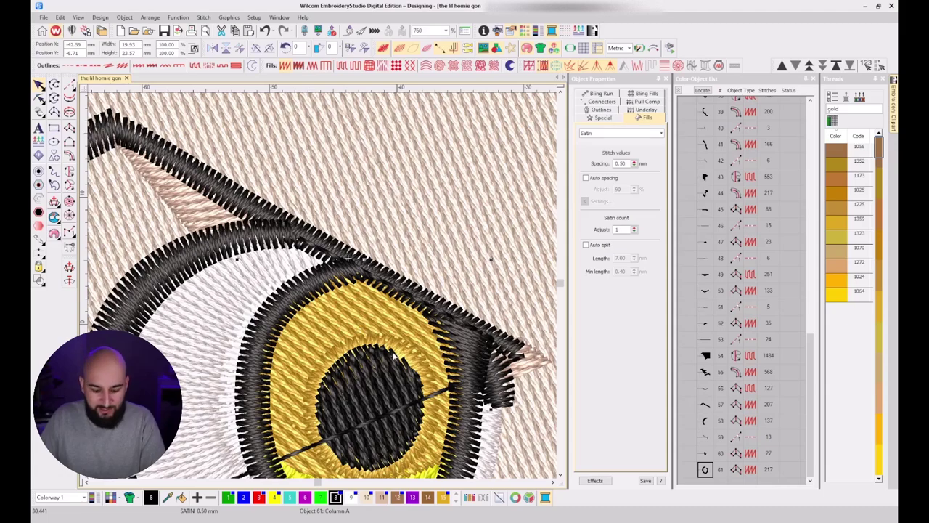
key("h")
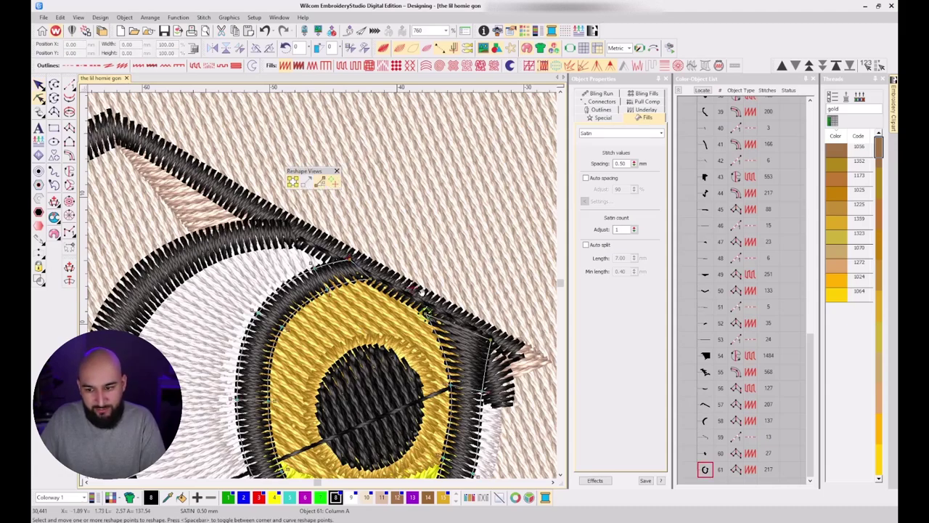
left_click_drag(493, 334, 494, 336)
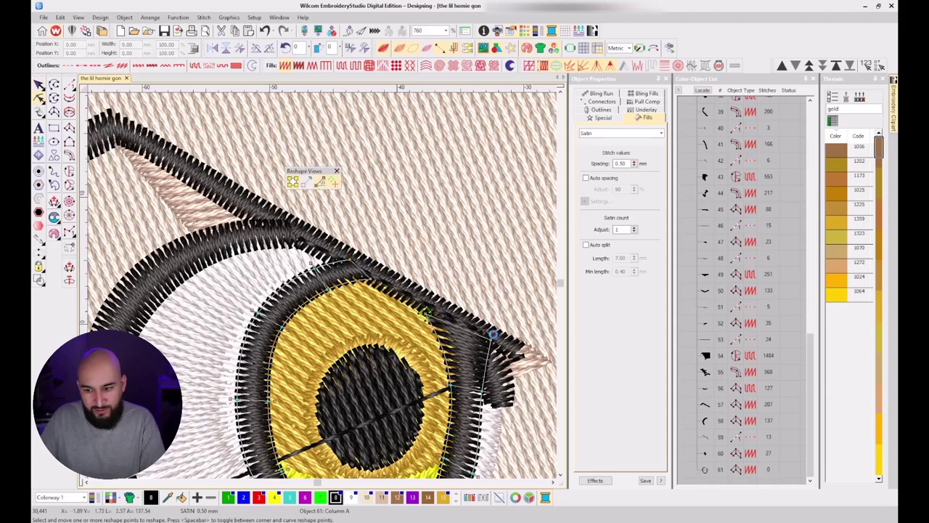
Move the eyebrow line's entry point from its outer tip to above the iris's inner side, and resequence the column after the iris outline.
left_click(508, 350)
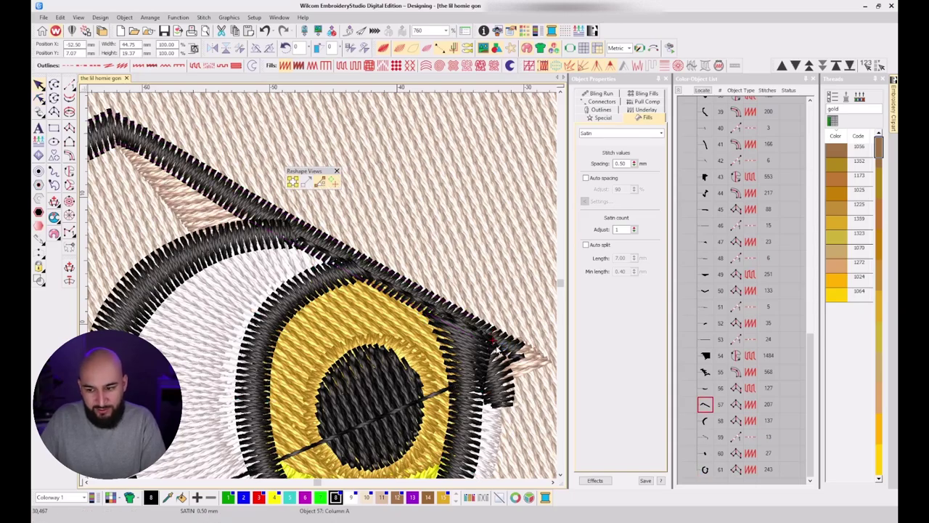
scroll(325, 288, "down", 1)
scroll(461, 339, "down", 1)
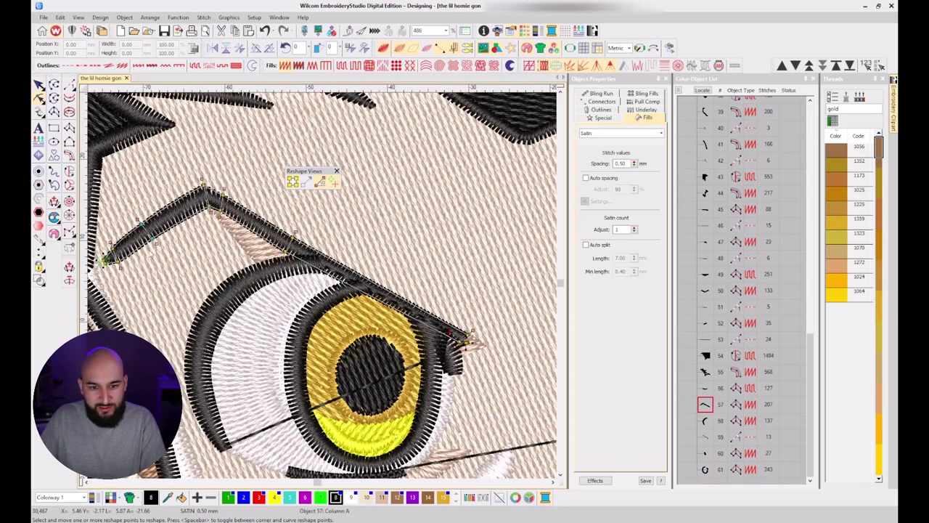
mouse_move(104, 260)
left_mouse_down()
mouse_move(438, 325)
mouse_move(432, 317)
left_mouse_up()
key("Escape")
key("Escape")
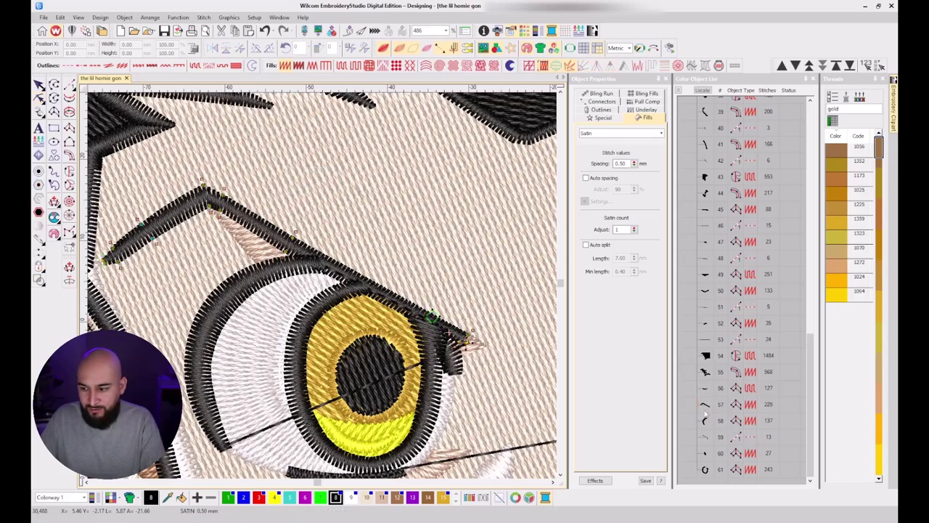
left_click_drag(705, 404, 706, 480)
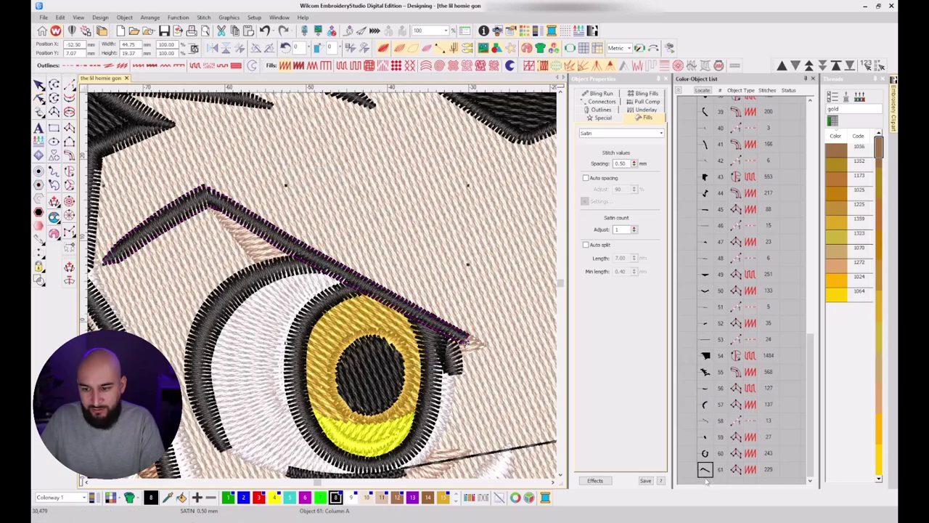
left_click(690, 475)
Examine the left eye's outline stitching close up and against the whole face, comparing it with the artwork.
scroll(415, 335, "up", 1)
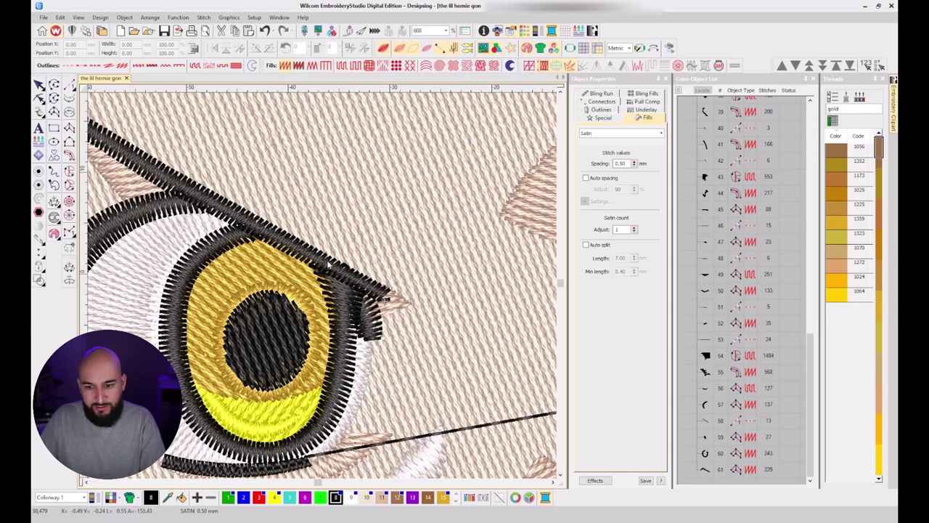
scroll(306, 287, "down", 2)
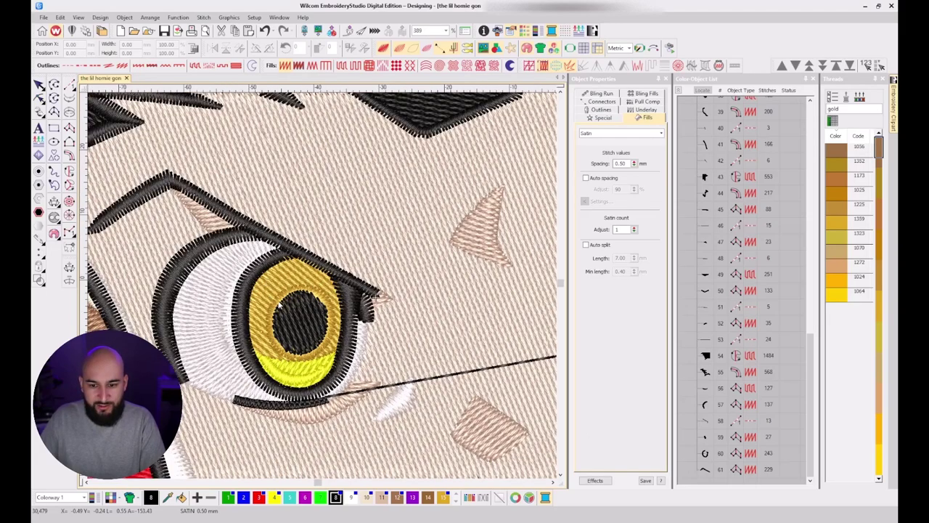
scroll(341, 283, "down", 3)
key("t")
key("t")
key("t")
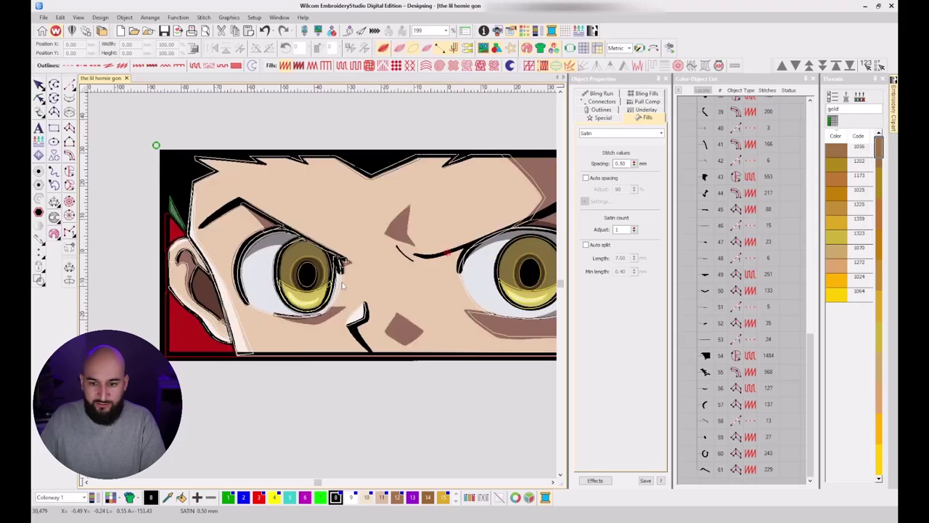
key("s")
key("s")
key("s")
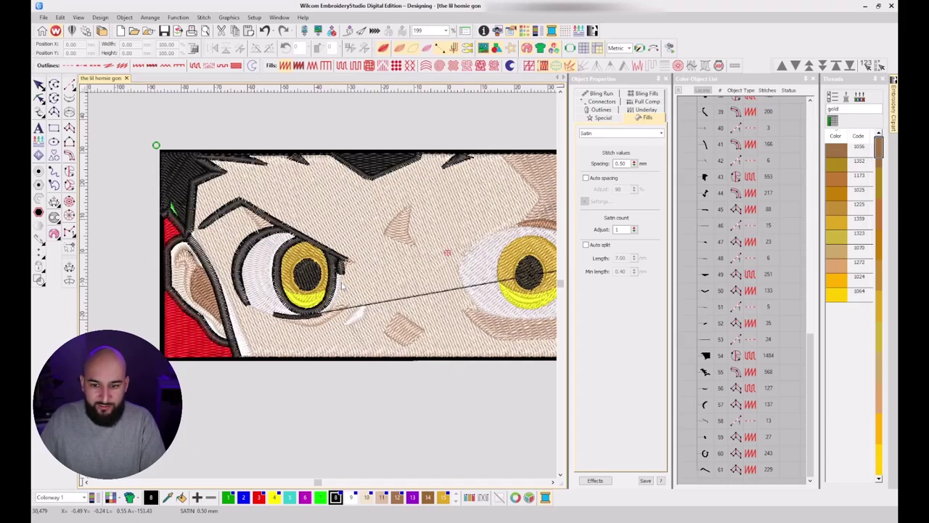
scroll(341, 282, "up", 3)
key("s")
key("s")
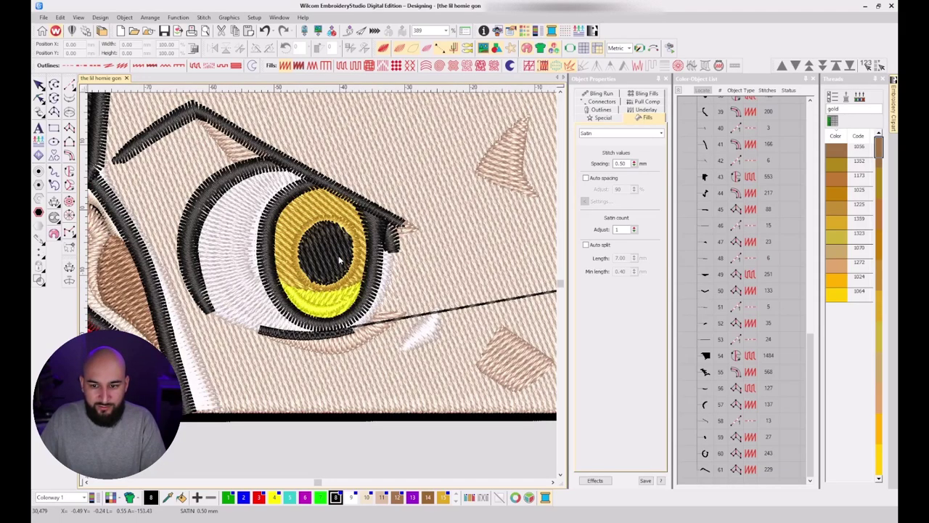
Change the left eye's lower lid line from tatami to satin and remove the long run connector leading to it.
left_click(705, 469)
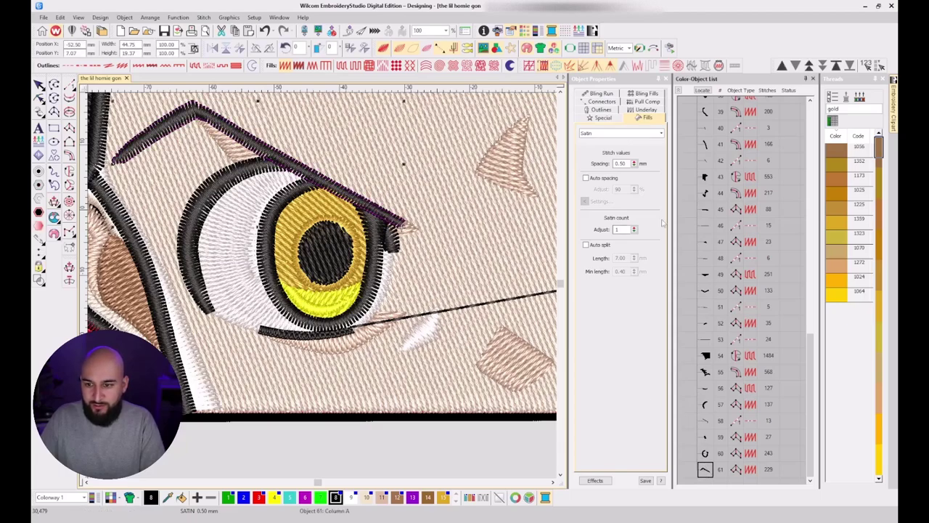
left_click(705, 388)
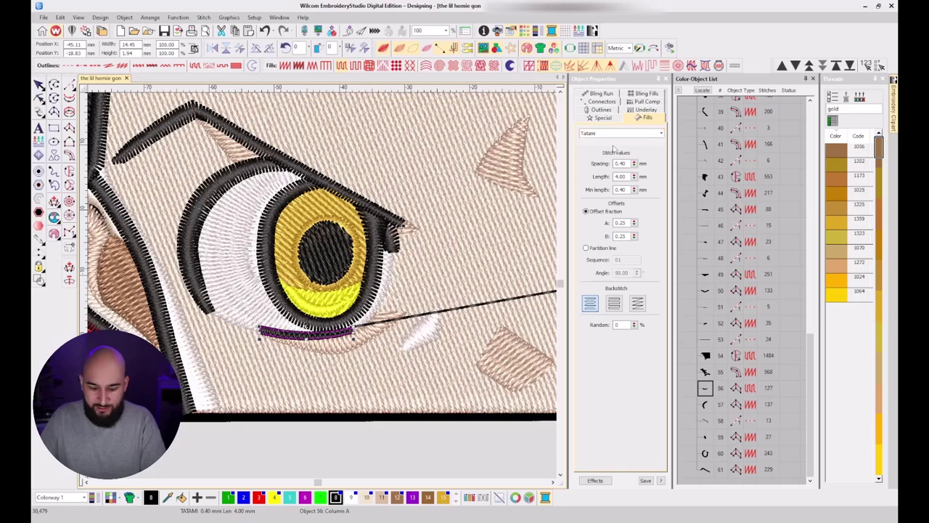
scroll(613, 149, "up", 1)
left_click(601, 102)
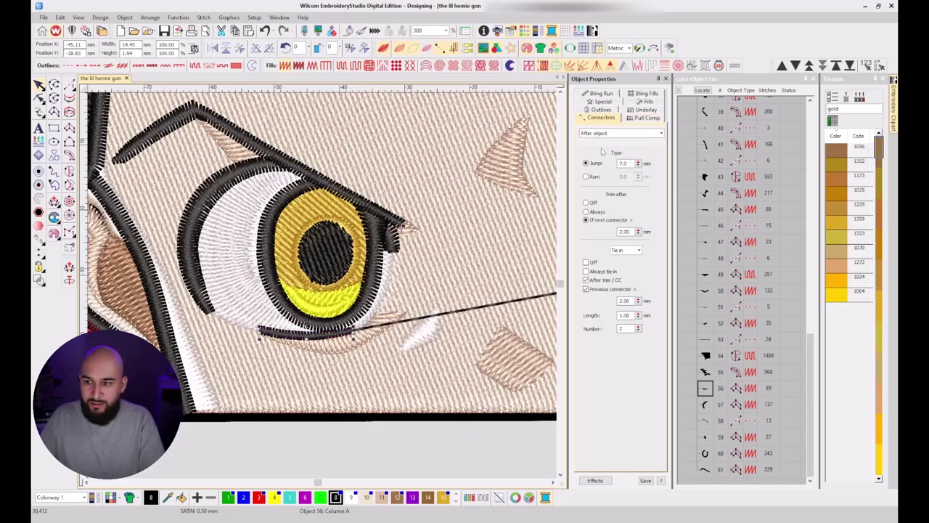
left_click(710, 373)
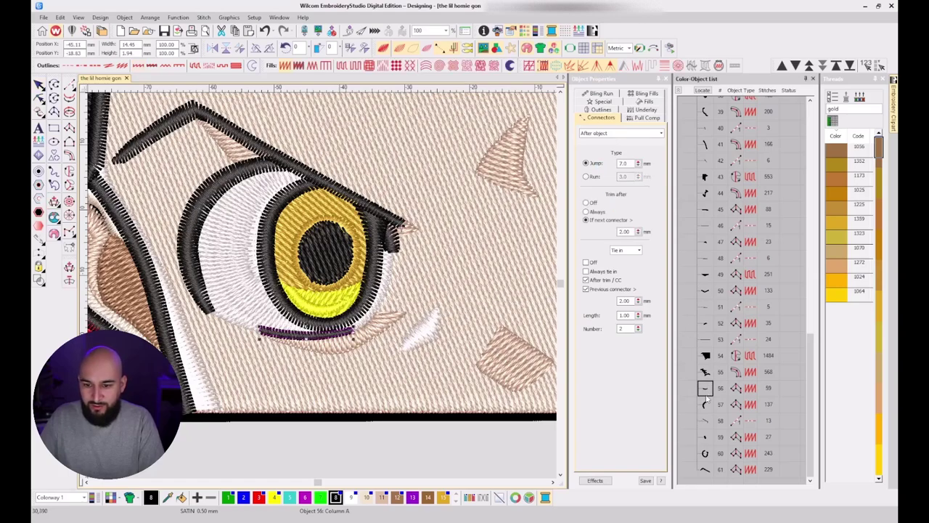
Review the connector settings of the left eye's outline objects in sewing order, from the outer eye outline through the eyebrow line.
left_click(705, 404)
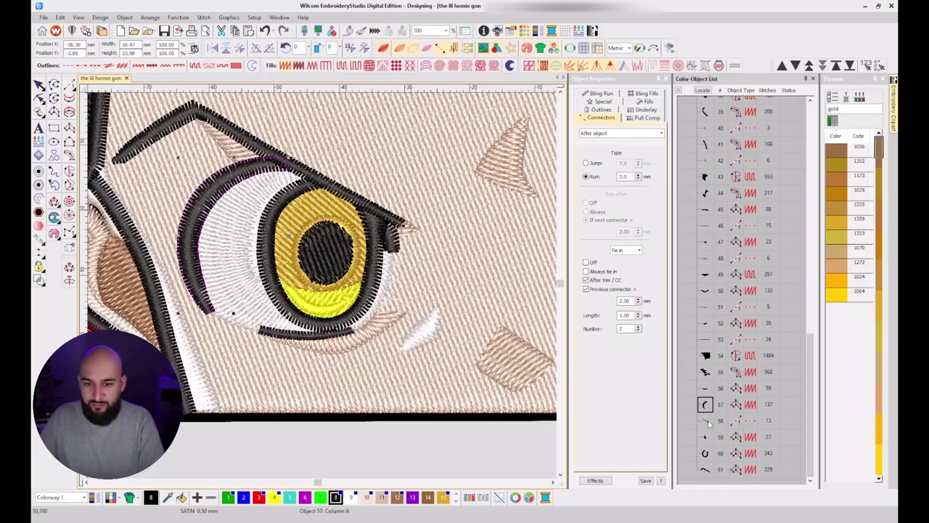
left_click(708, 421)
left_click(705, 436)
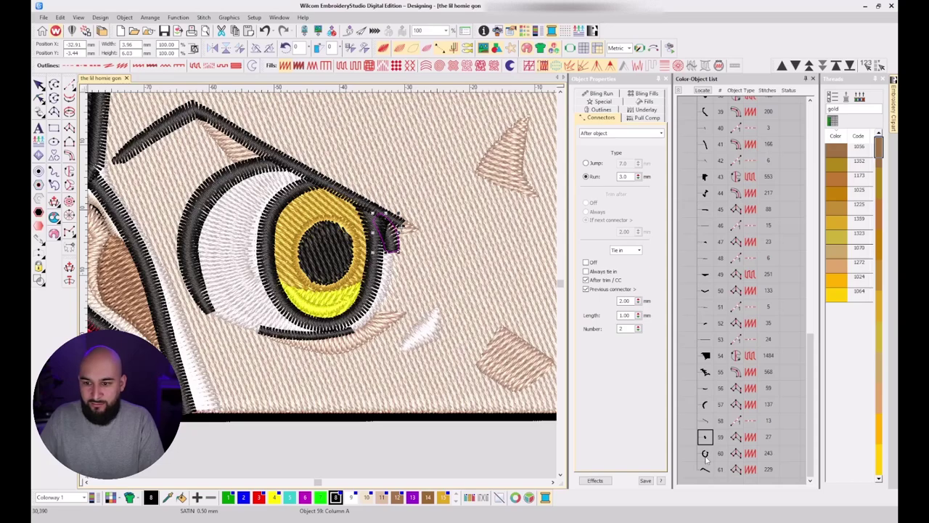
left_click(705, 454)
left_click(705, 469)
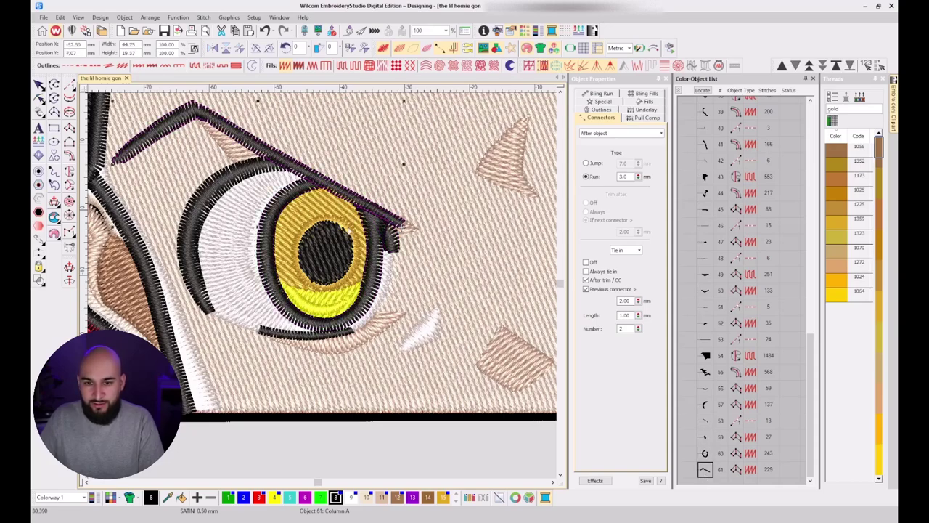
key("Escape")
scroll(304, 242, "down", 1)
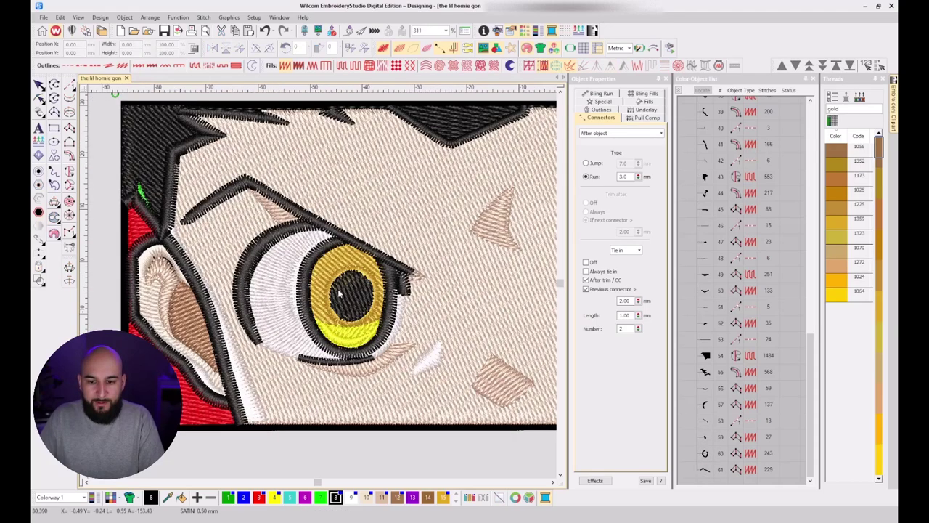
left_click(705, 470)
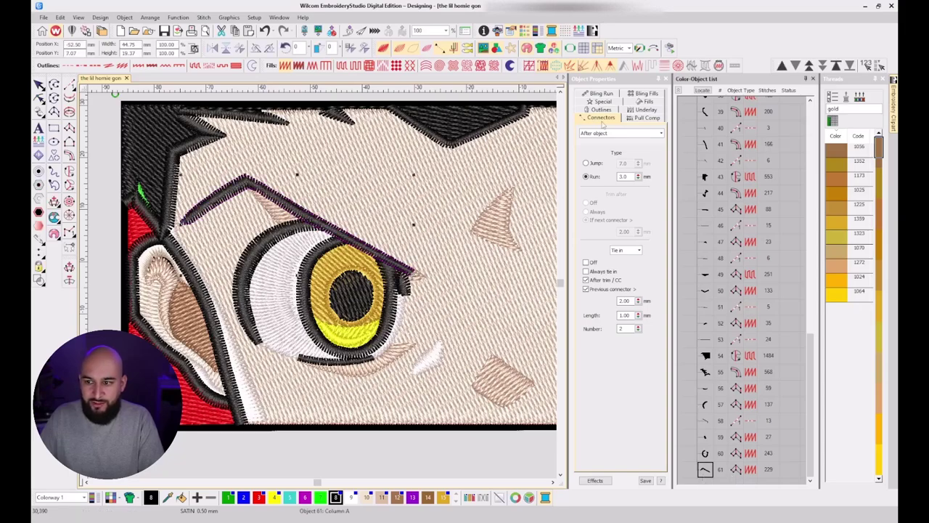
key("Escape")
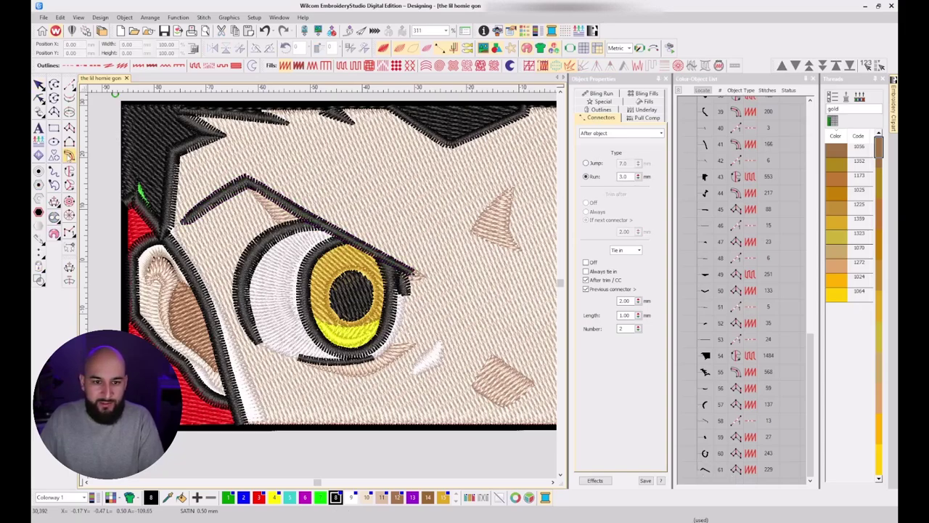
Locate the black pupil fills in the sewing order and move the right eye's pupil to the end of the sequence.
scroll(347, 283, "up", 4)
key("t")
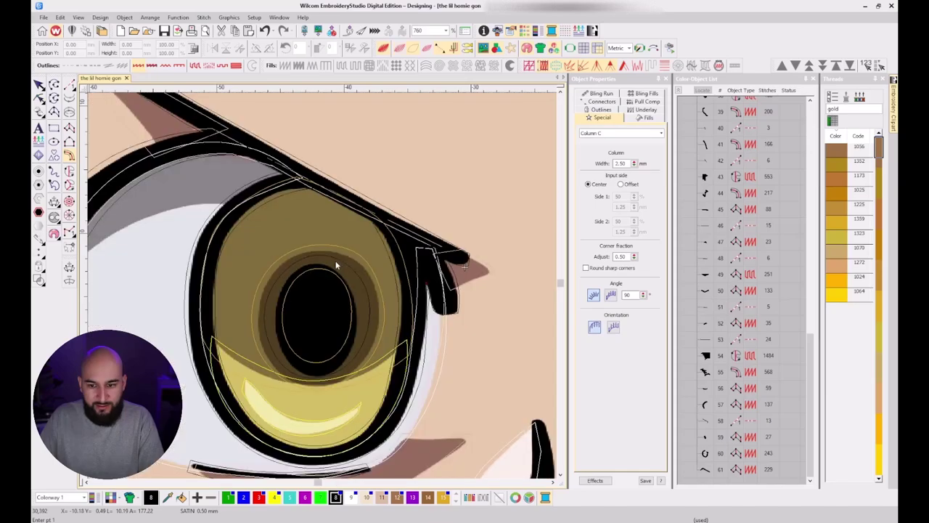
key("s")
left_click(321, 290)
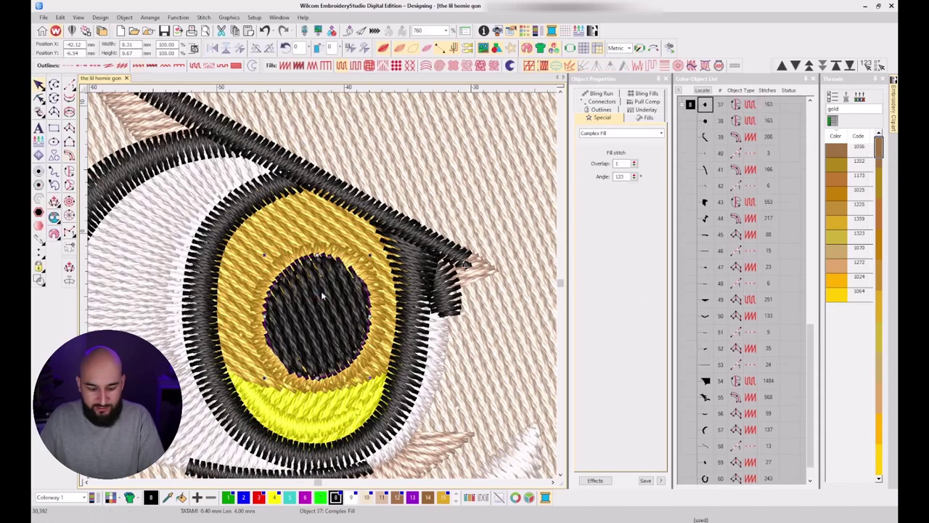
left_click(711, 122)
right_click(711, 122)
mouse_move(761, 315)
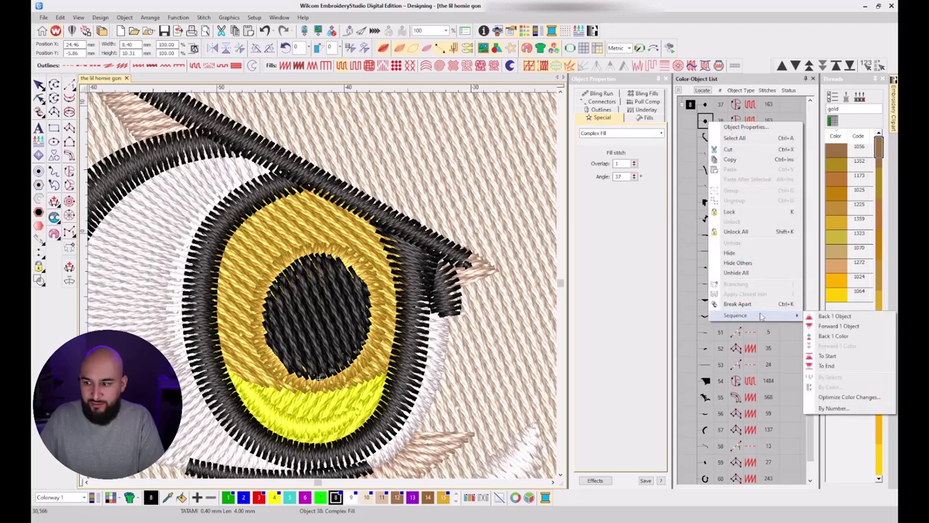
left_click(827, 365)
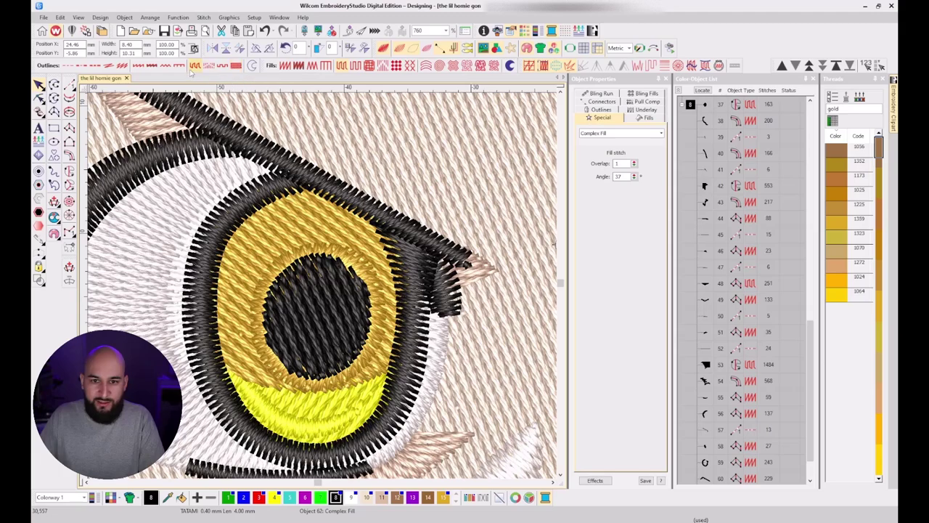
Try changing the right eye's pupil from tatami to satin, check it against the whole face, and undo the change.
left_click(283, 66)
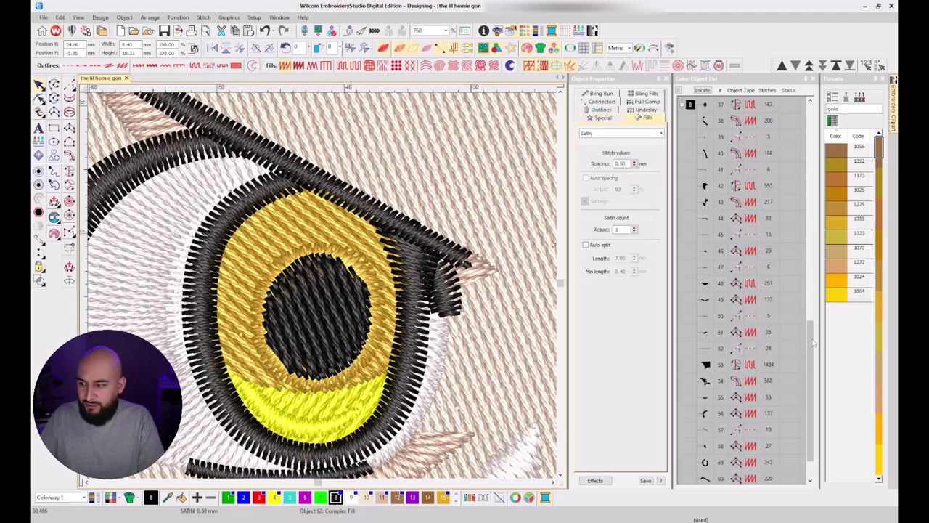
scroll(813, 399, "down", 2)
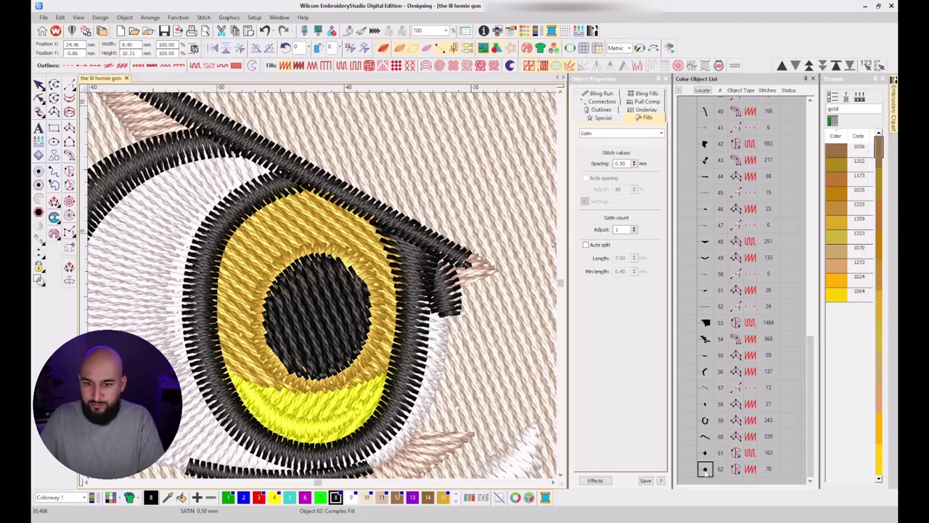
left_click(703, 93)
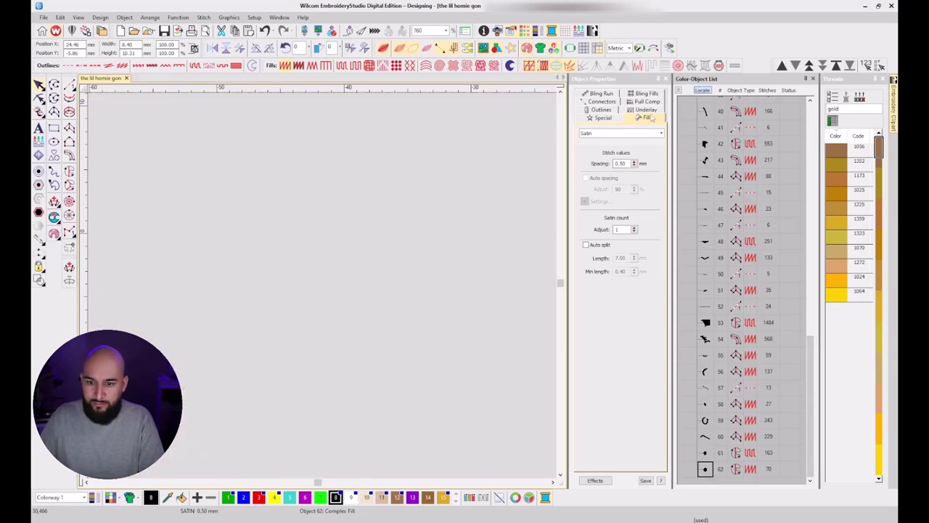
scroll(319, 292, "down", 3)
scroll(323, 288, "down", 1)
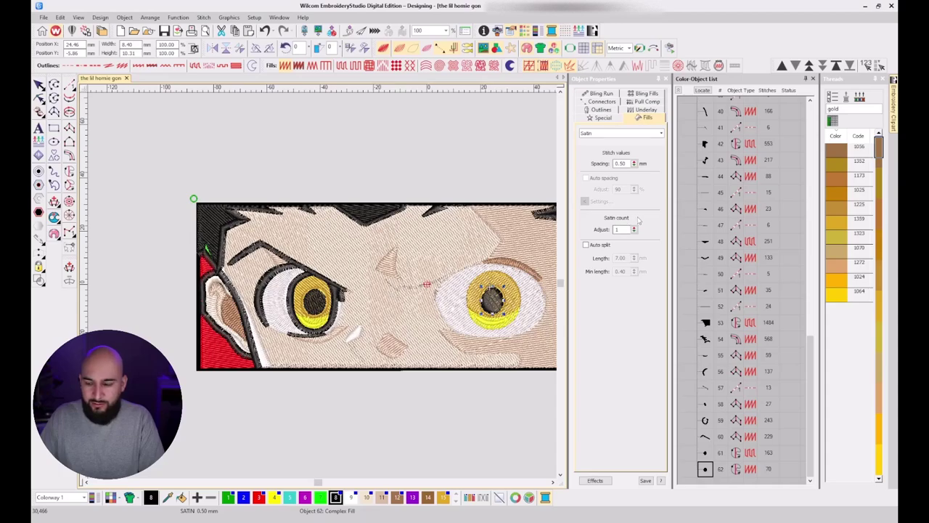
key("ctrl+z")
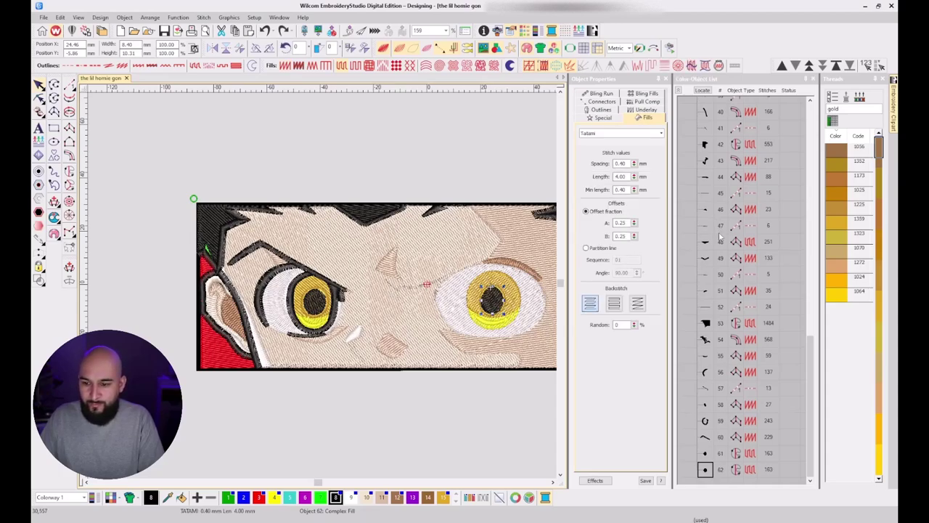
Try deleting the stacked pupil fills of the right eye, and undo back to the tatami-filled pupil.
key("ctrl+z")
scroll(720, 228, "up", 2)
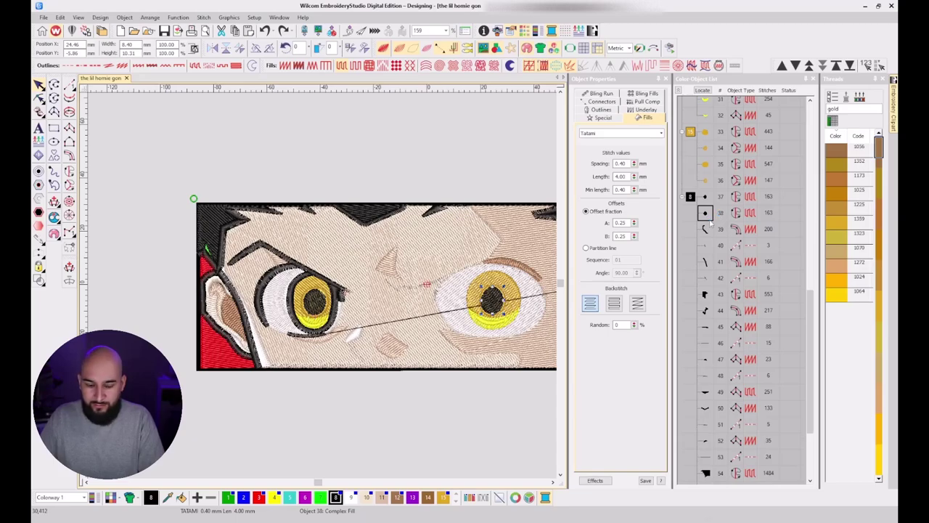
key("Delete")
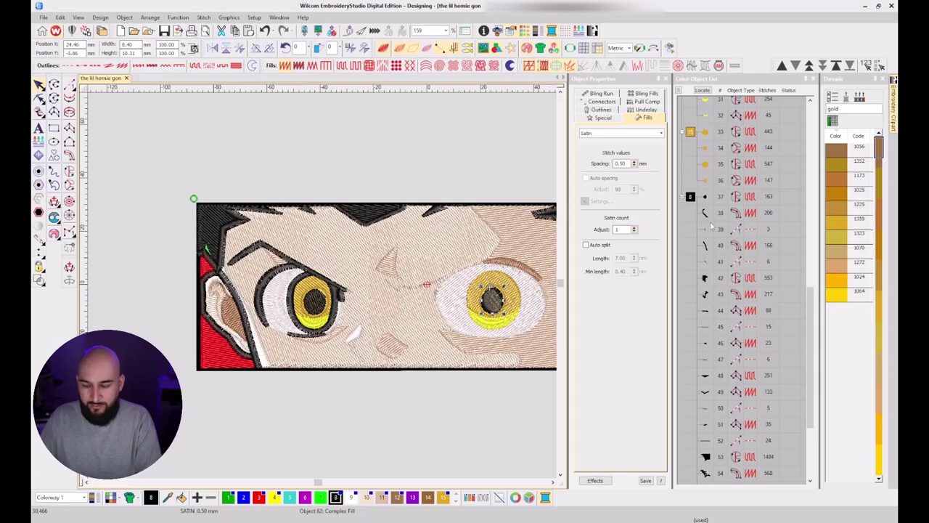
key("Delete")
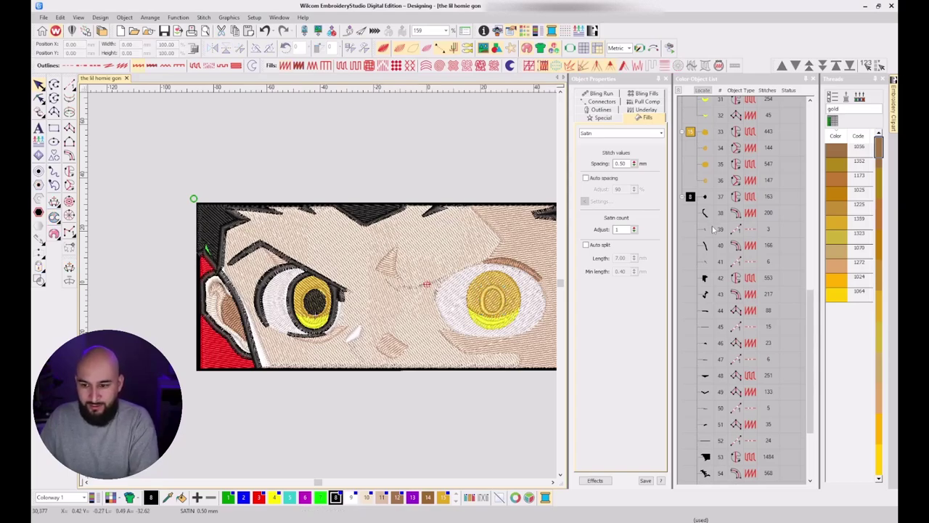
key("ctrl+z")
scroll(722, 344, "down", 3)
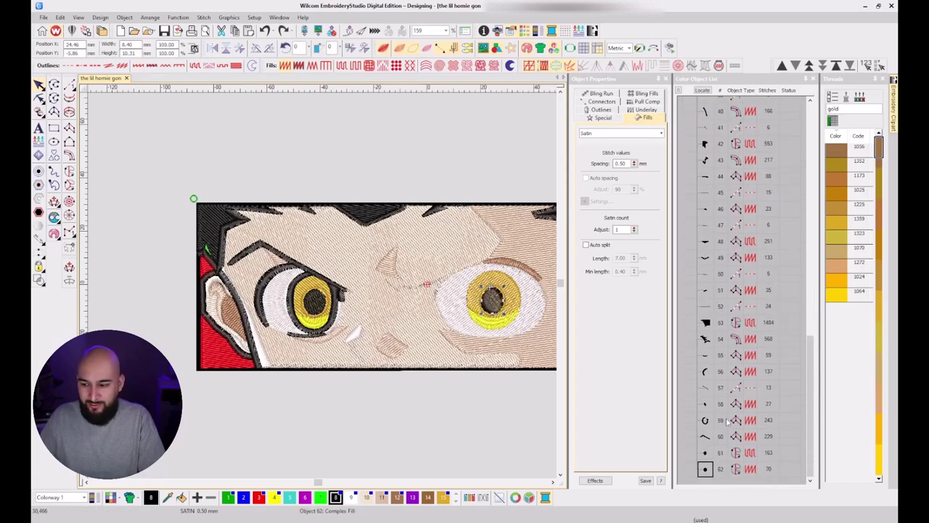
left_click(704, 454)
left_click(707, 470)
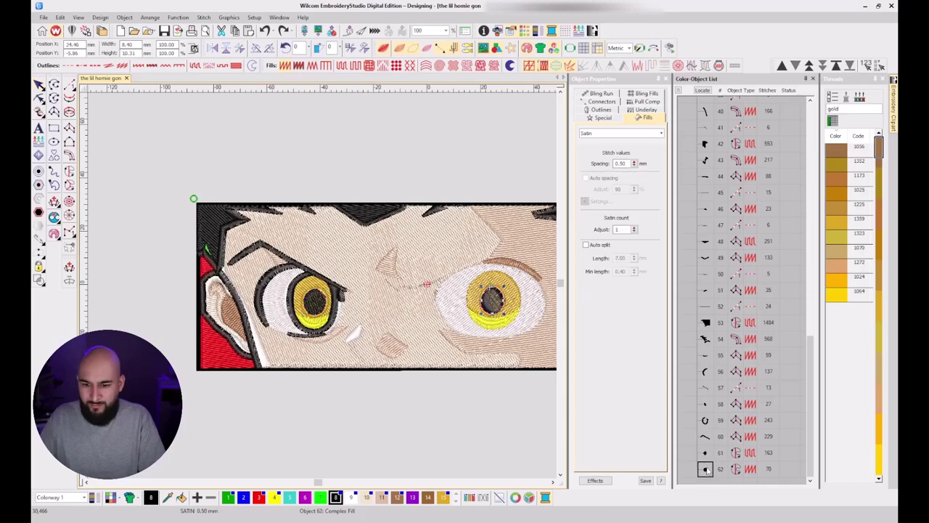
key("ctrl+z")
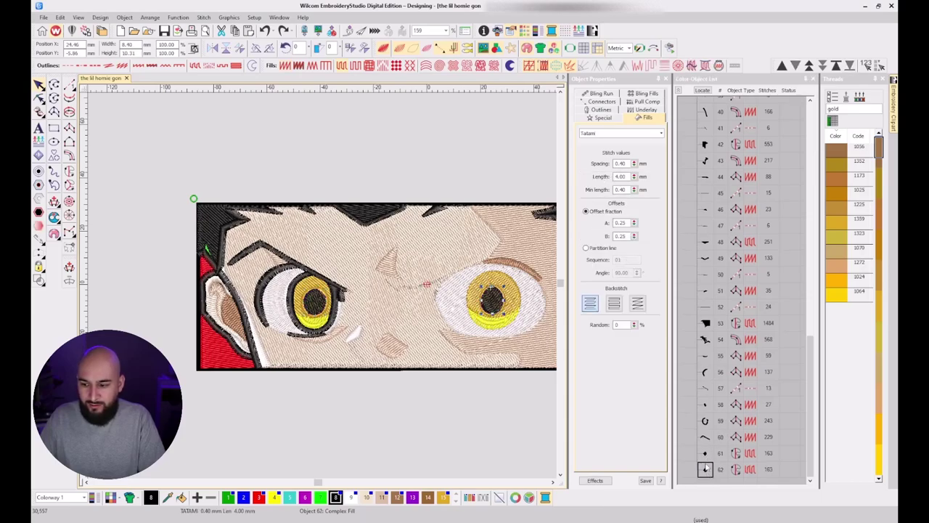
Try a satin-filled duplicate over the right eye's pupil, and delete the duplicate.
left_click(704, 469)
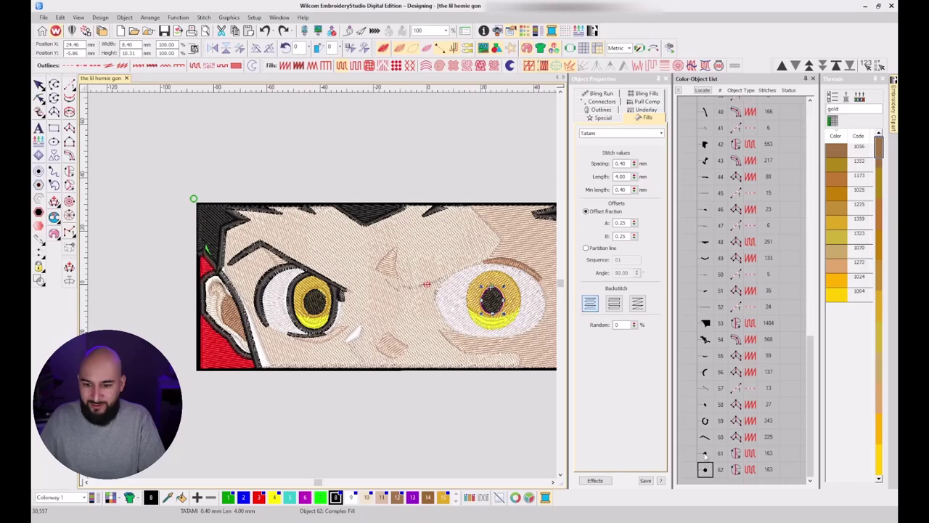
key("ctrl+v")
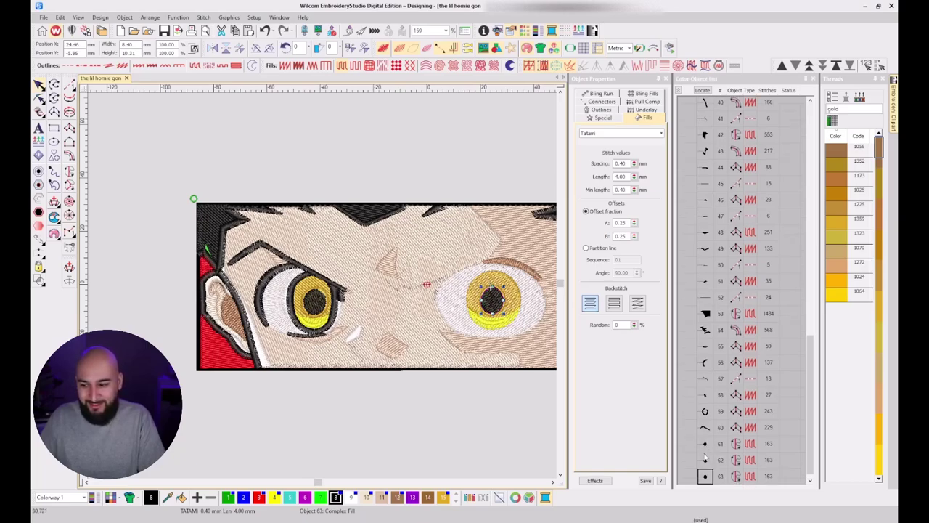
left_click(289, 67)
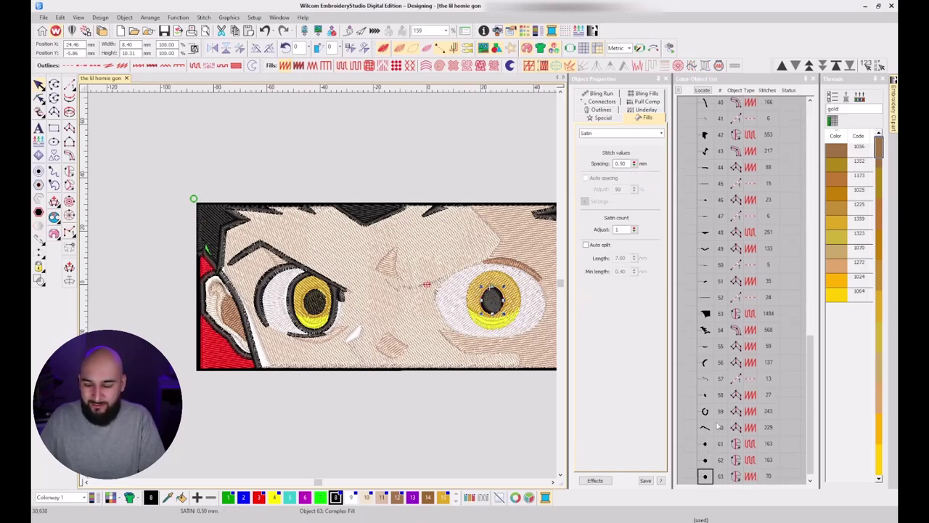
key("Delete")
scroll(482, 296, "up", 3)
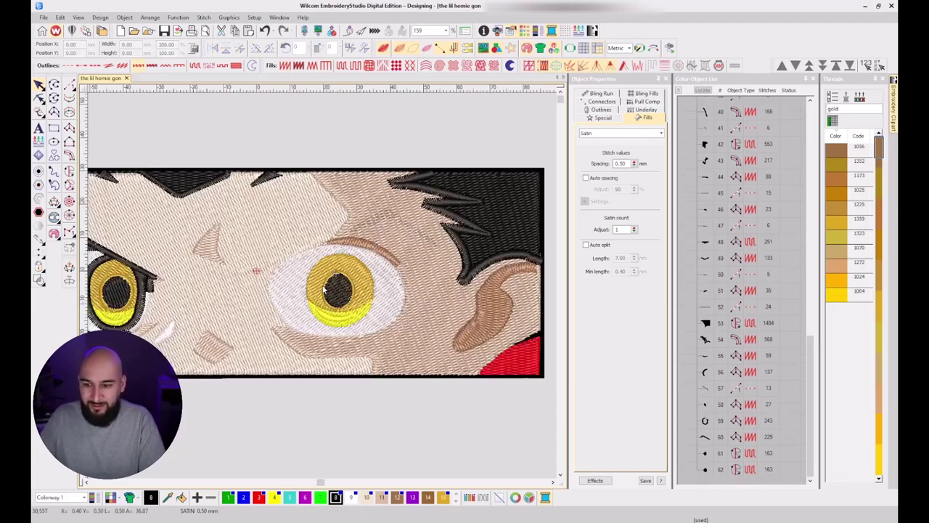
left_click(338, 289)
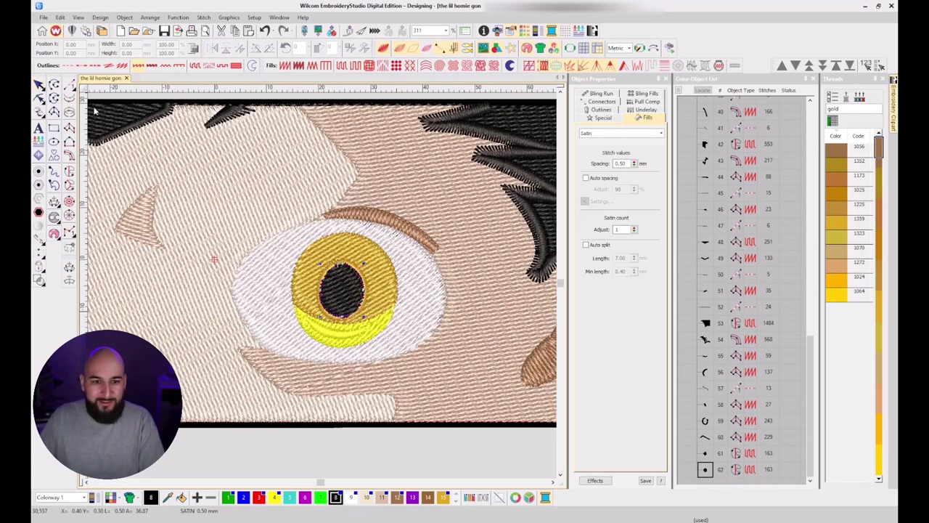
left_click(70, 127)
key("c")
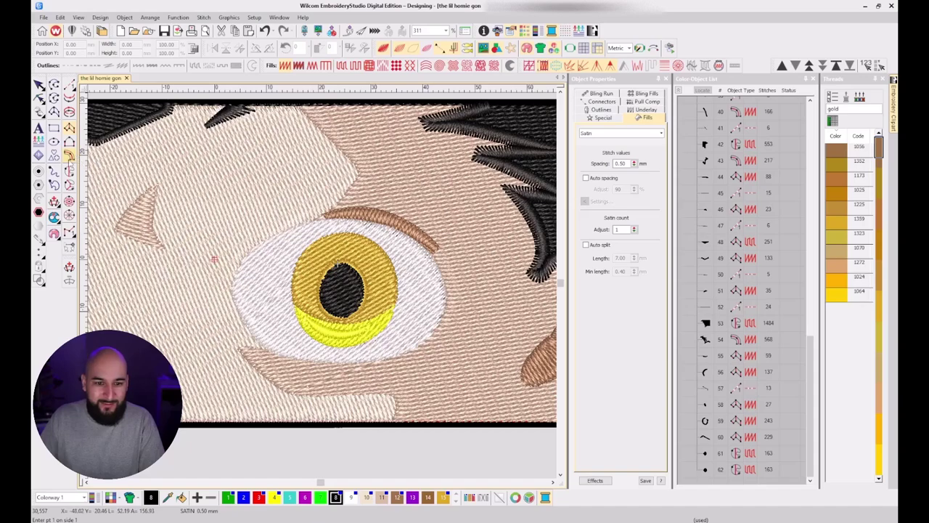
left_click(70, 157)
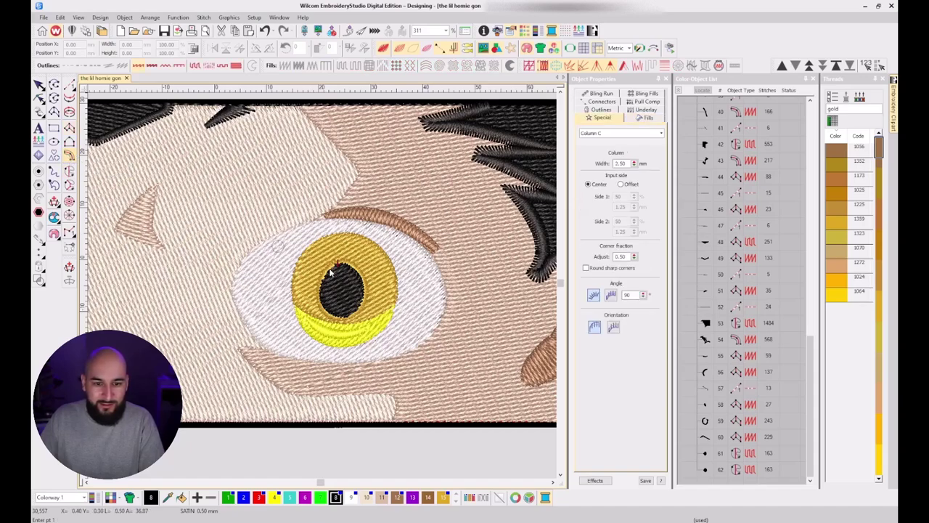
key("s")
scroll(341, 272, "up", 4)
key("d")
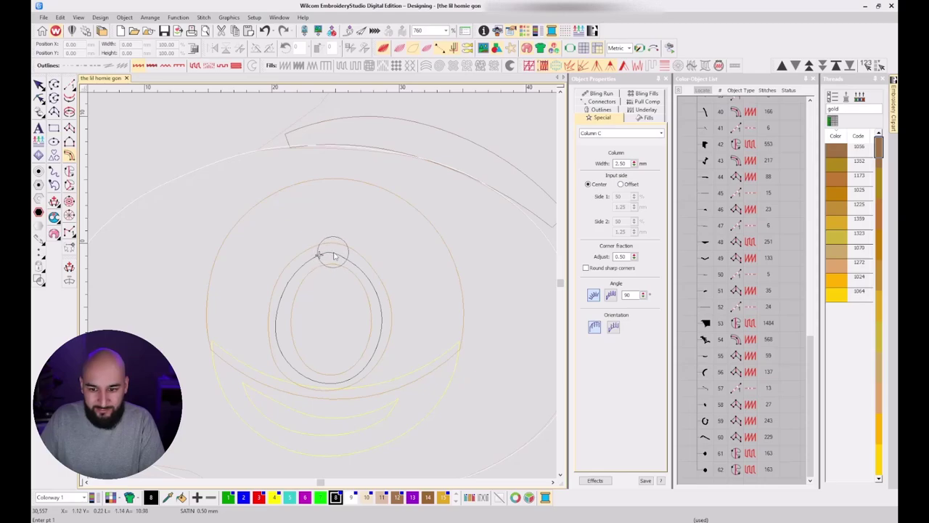
left_click(341, 257)
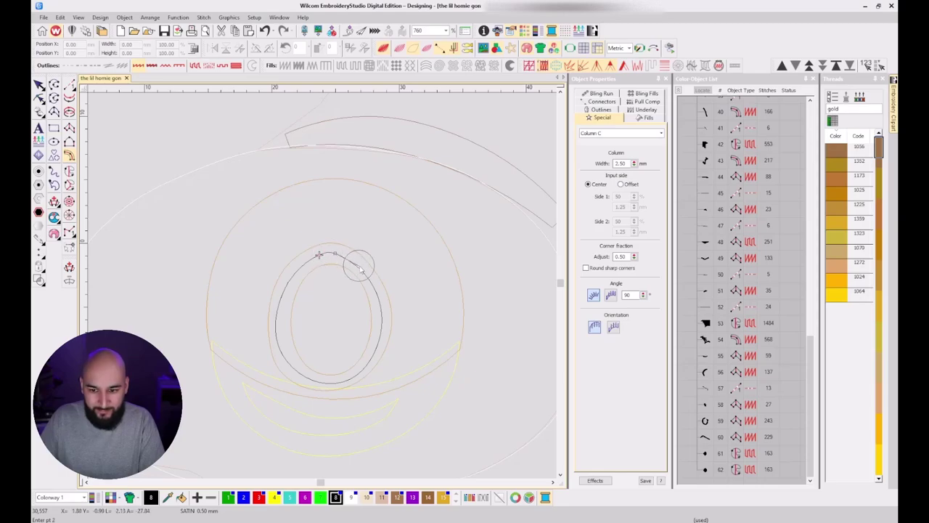
left_click(380, 305)
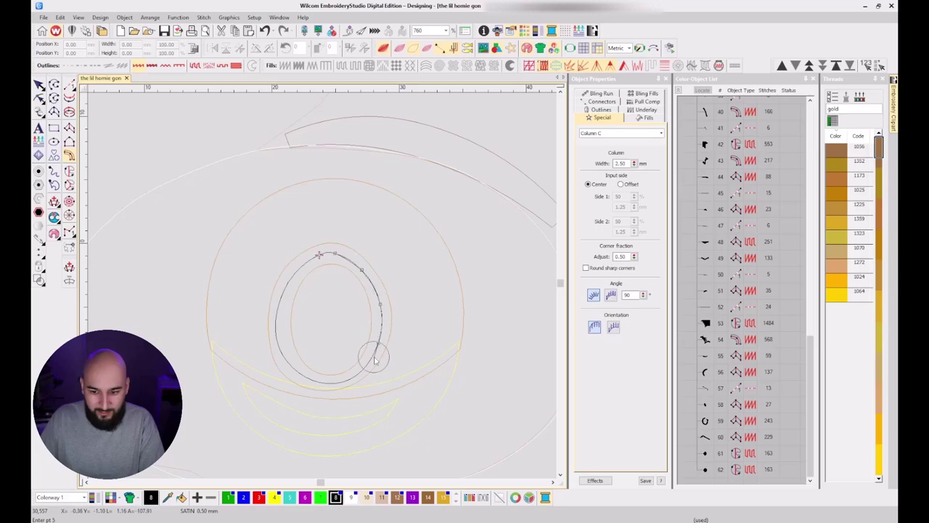
key("Escape")
key("Escape")
key("t")
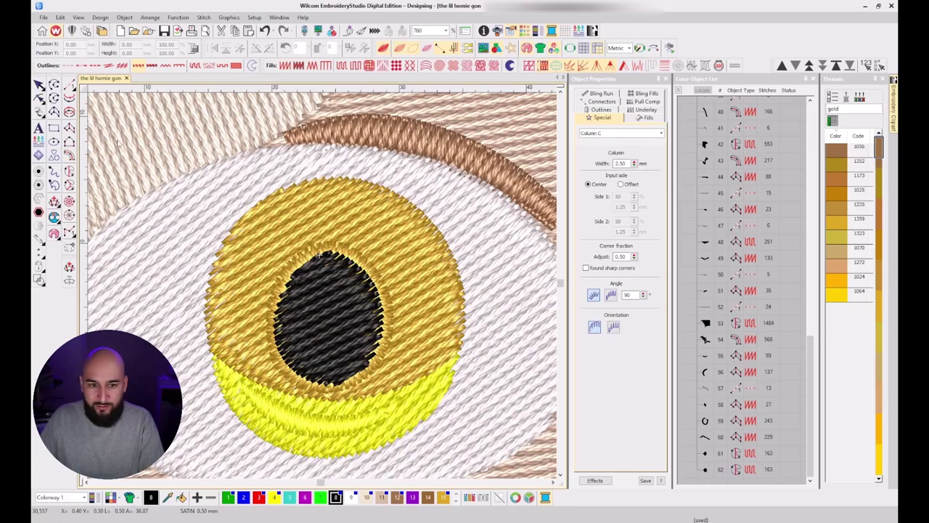
Start a black satin column border on the right eye's pupil, placing paired points from its top down its right edge.
left_click(69, 127)
key("t")
key("t")
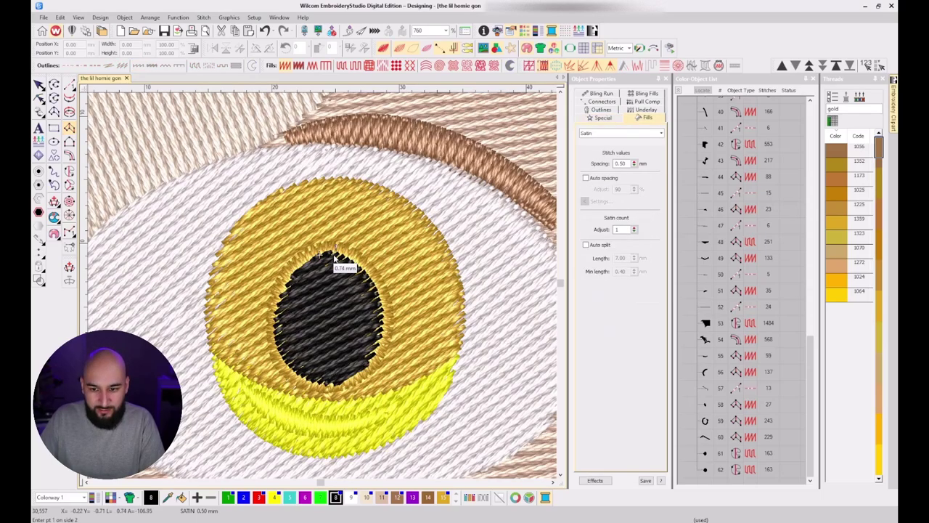
left_click(320, 254)
left_click(374, 272)
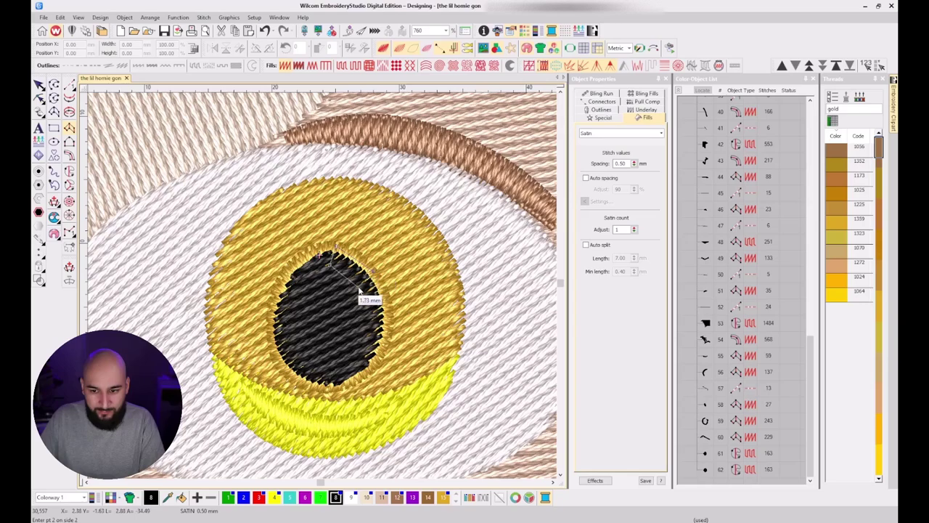
right_click(388, 318)
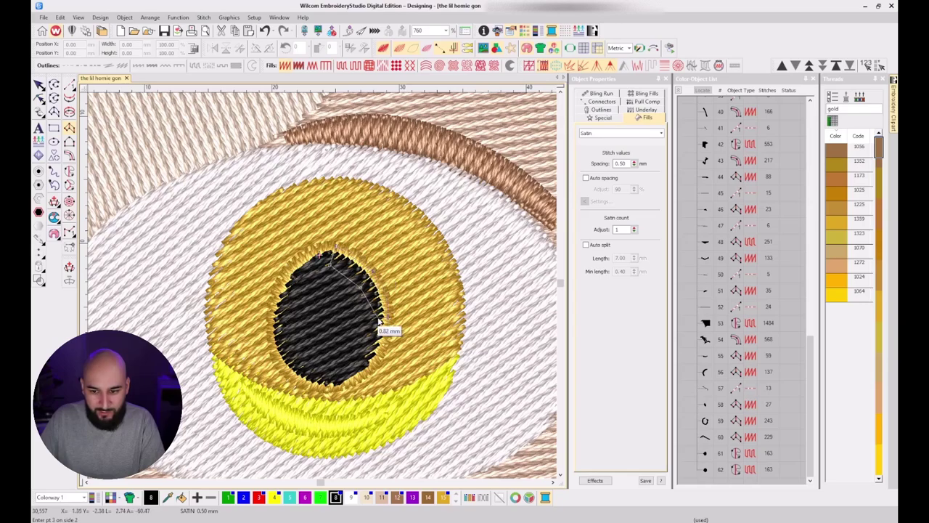
right_click(377, 317)
right_click(370, 372)
left_click(359, 369)
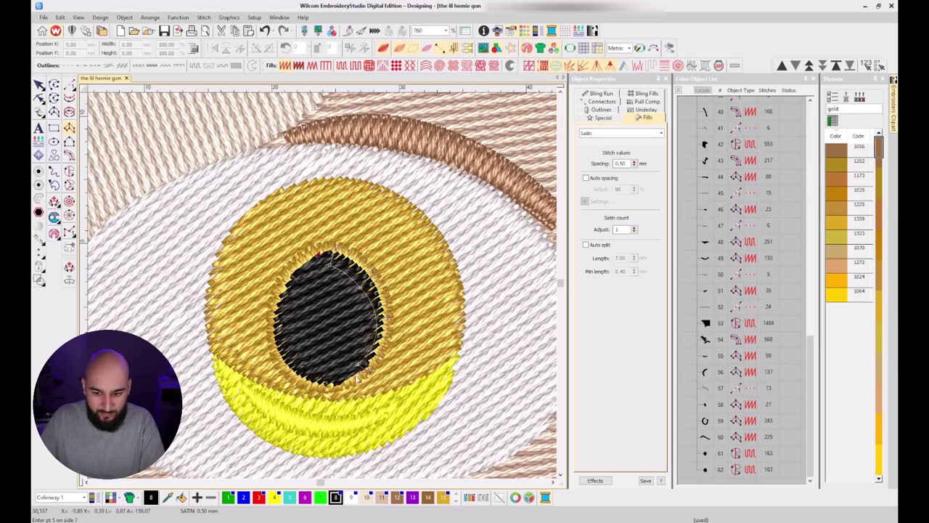
Remove the last border points and place them again farther inside the pupil along its lower right edge.
key("BackSpace")
key("BackSpace")
key("BackSpace")
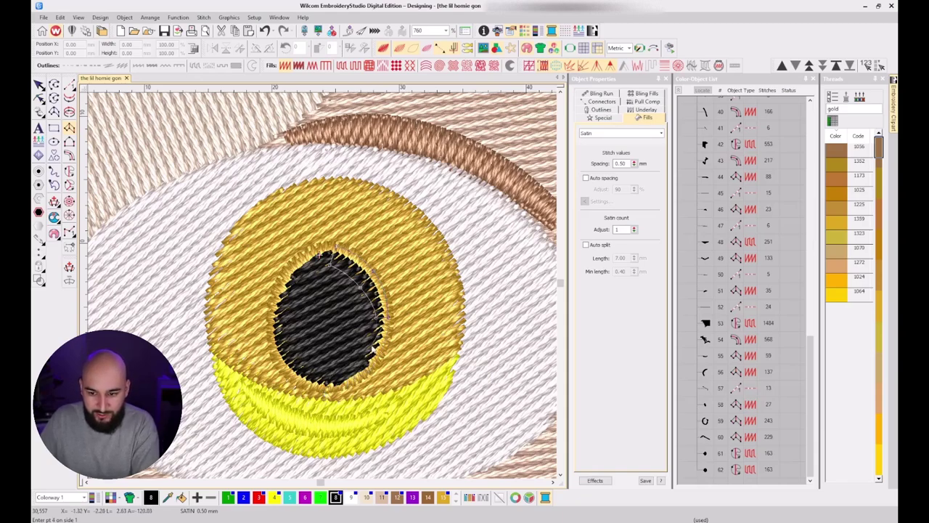
left_click(370, 321)
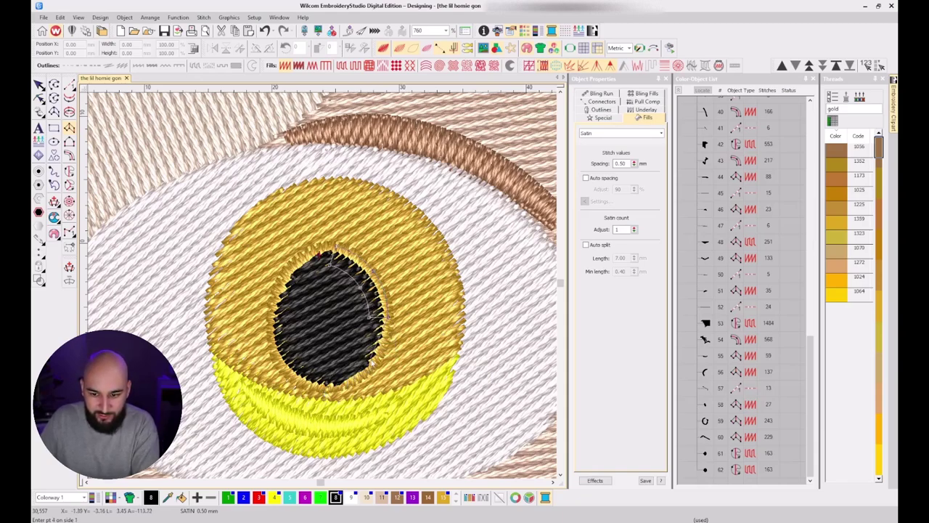
left_click(355, 360)
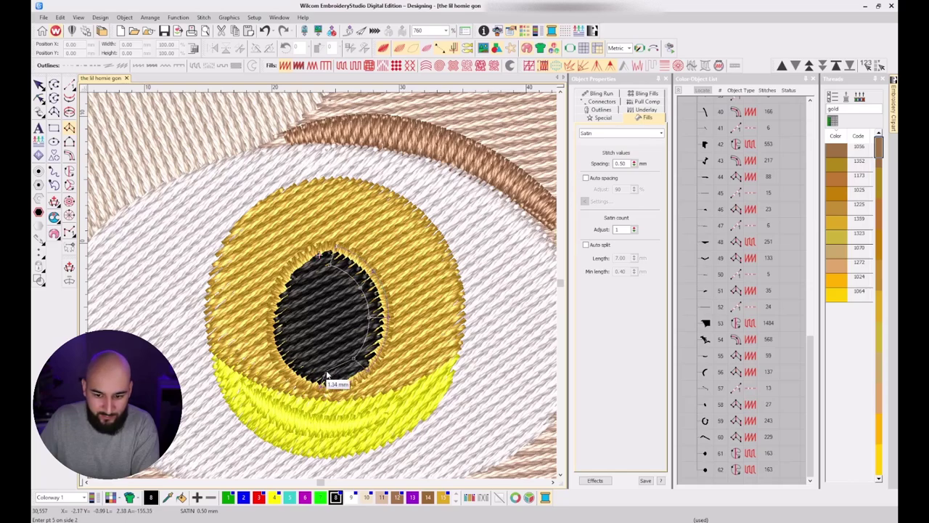
Continue the satin border around the pupil's bottom and left edge, close it at the top and generate the stitches.
left_click(323, 371)
right_click(273, 351)
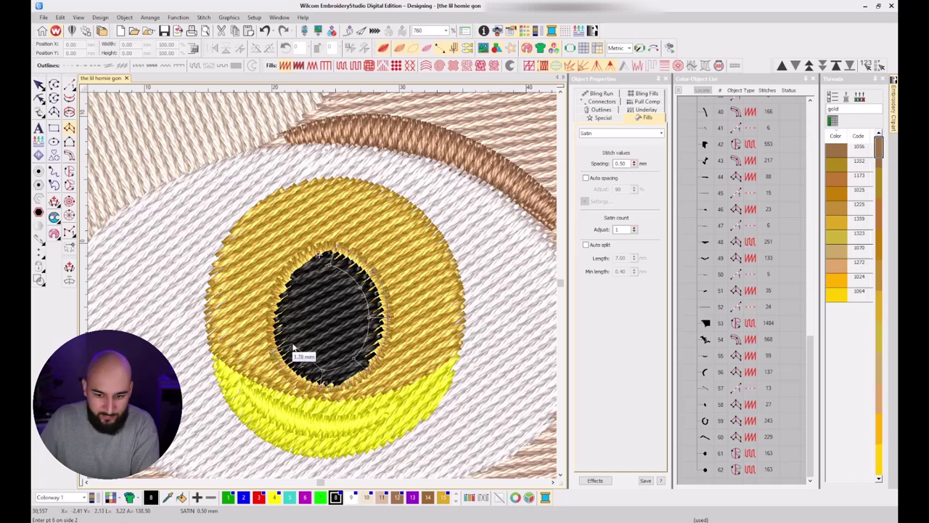
right_click(290, 343)
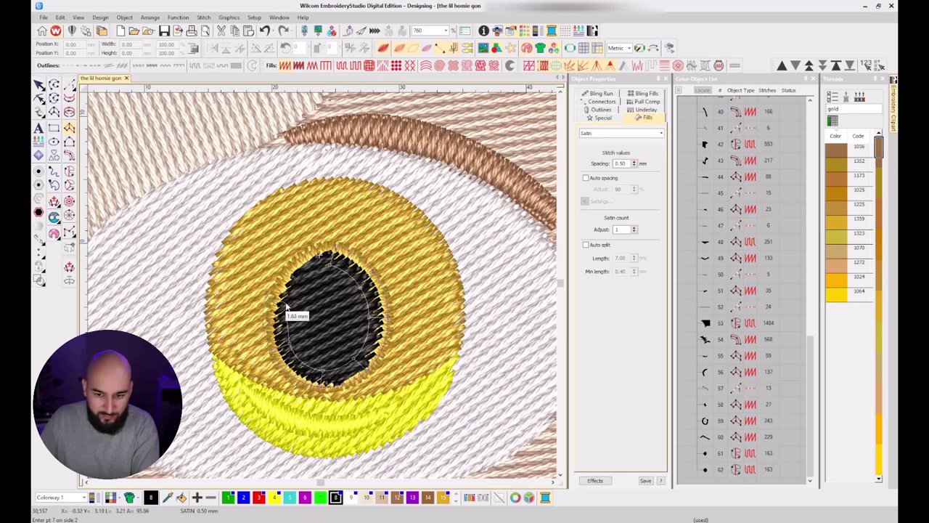
right_click(336, 245)
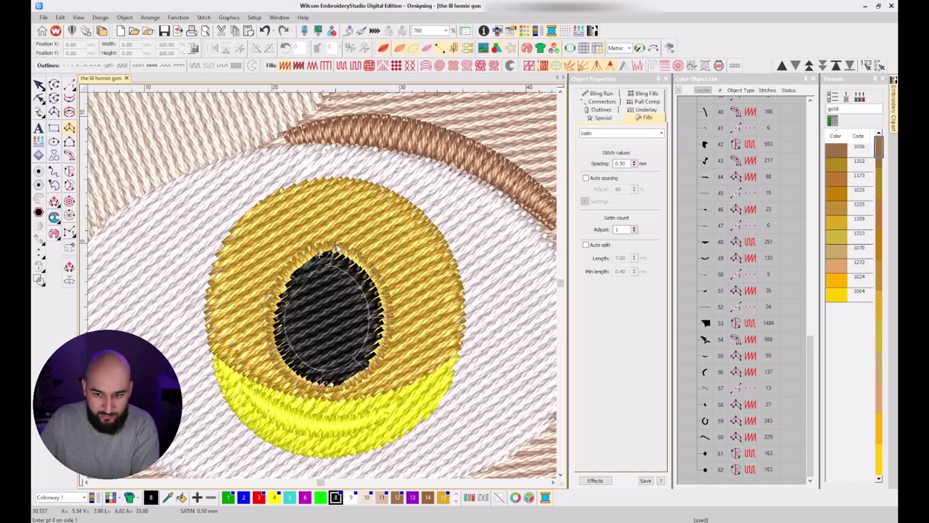
right_click(331, 266)
key("Return")
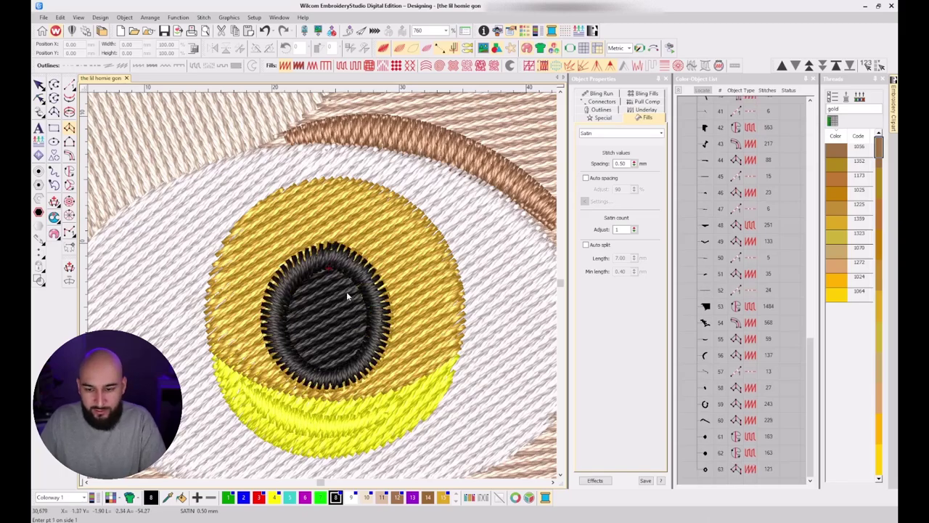
Start a black satin column border on the left eye's pupil, placing paired points from its top down the right edge to the bottom.
scroll(344, 296, "down", 6)
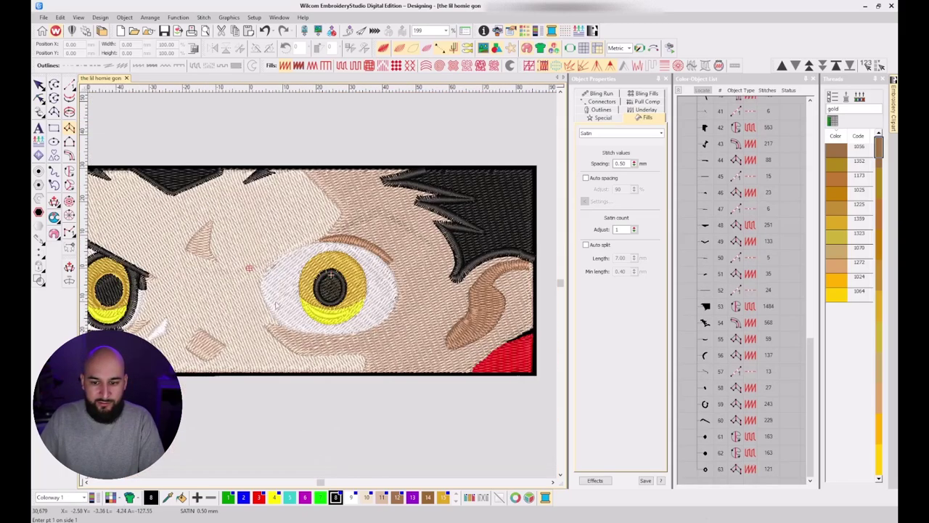
scroll(125, 303, "up", 3)
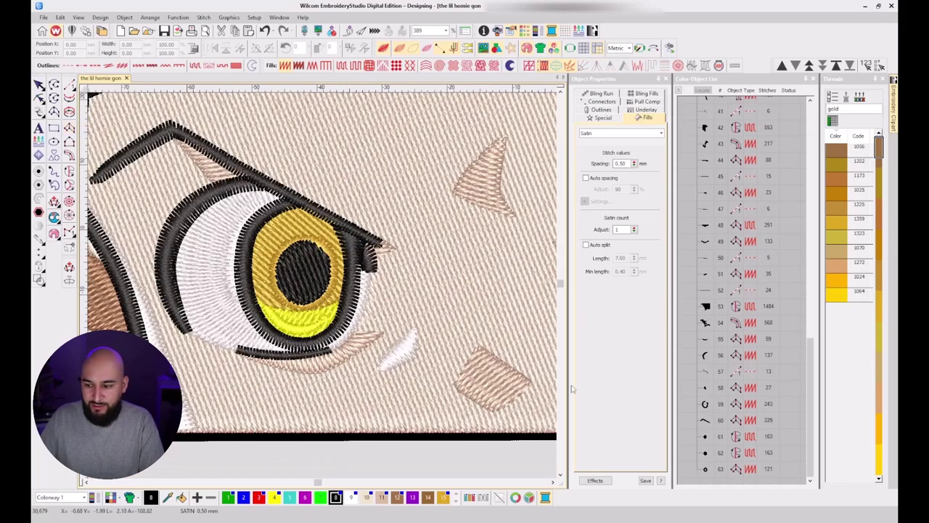
scroll(330, 269, "up", 2)
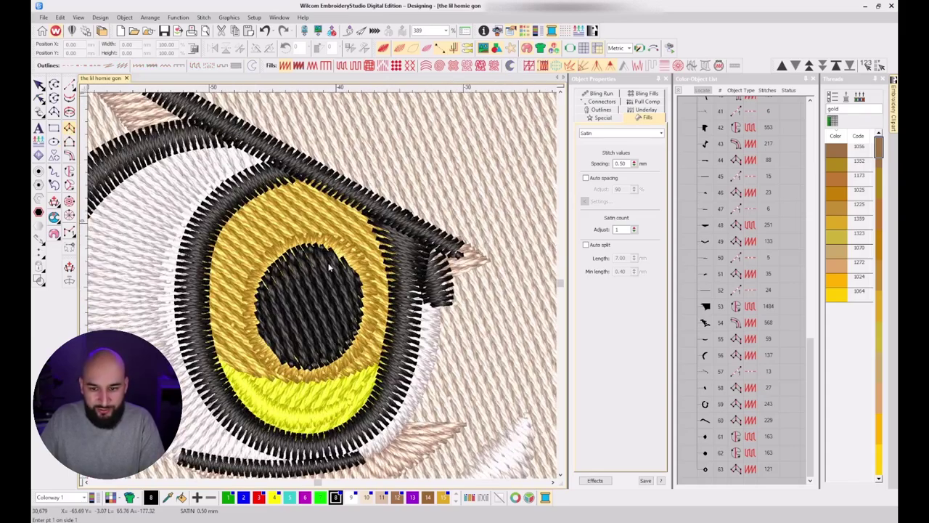
left_click(334, 246)
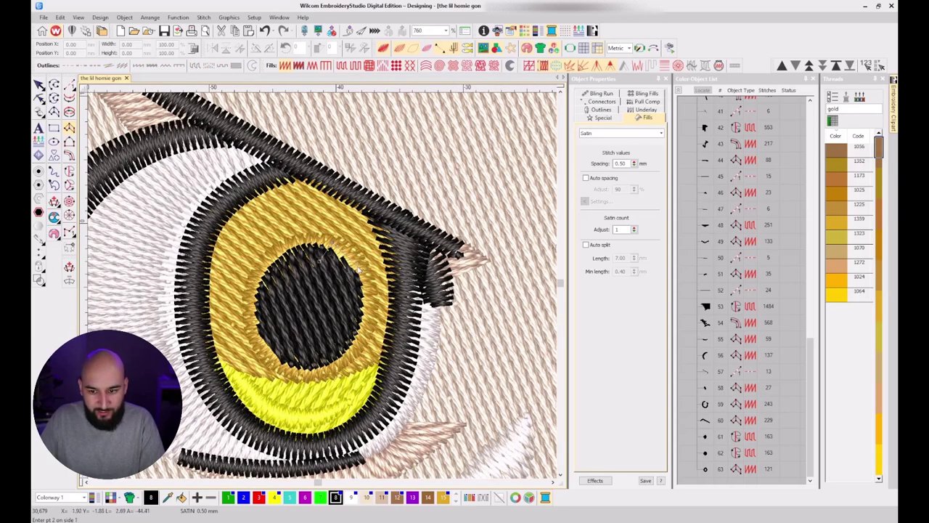
left_click(357, 269)
left_click(343, 278)
left_click(370, 307)
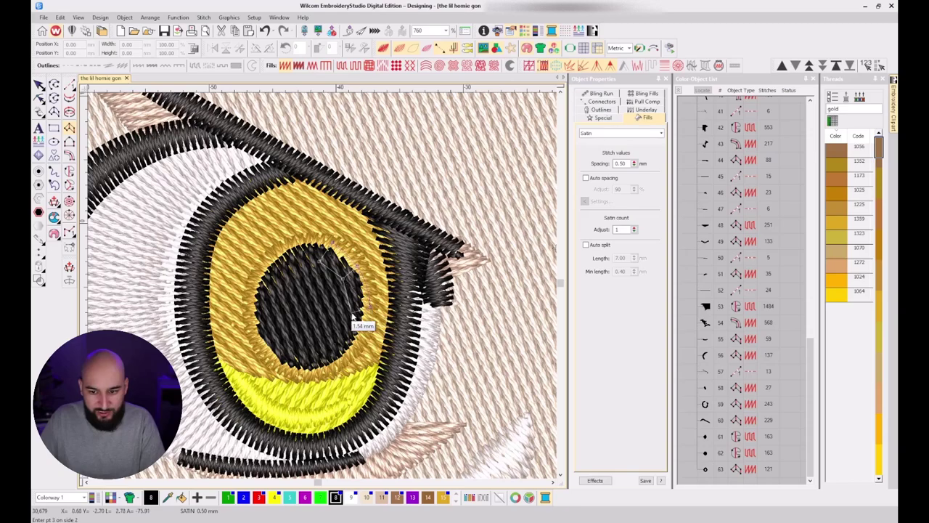
left_click(354, 318)
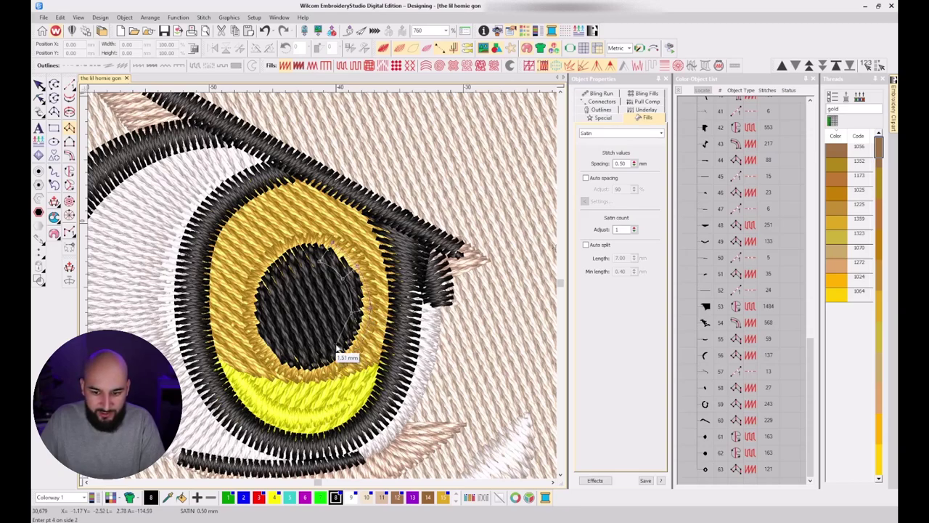
left_click(336, 345)
left_click(304, 362)
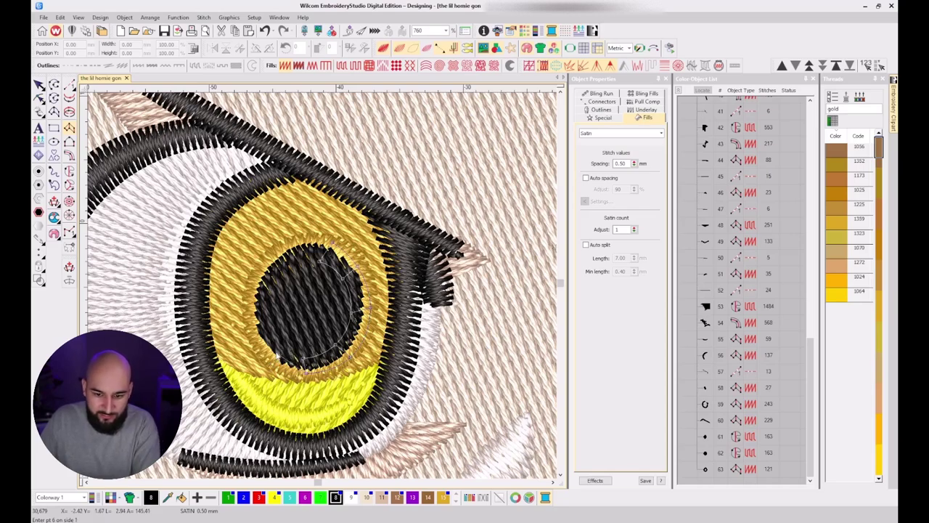
Continue the satin border up the left pupil's left edge, close it at the top and generate the stitches.
left_click(272, 356)
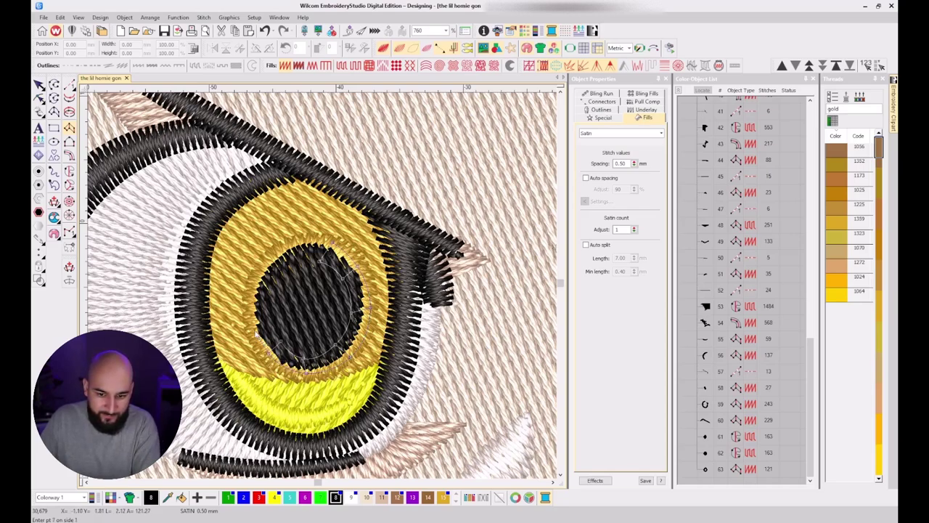
right_click(251, 322)
right_click(267, 318)
right_click(265, 269)
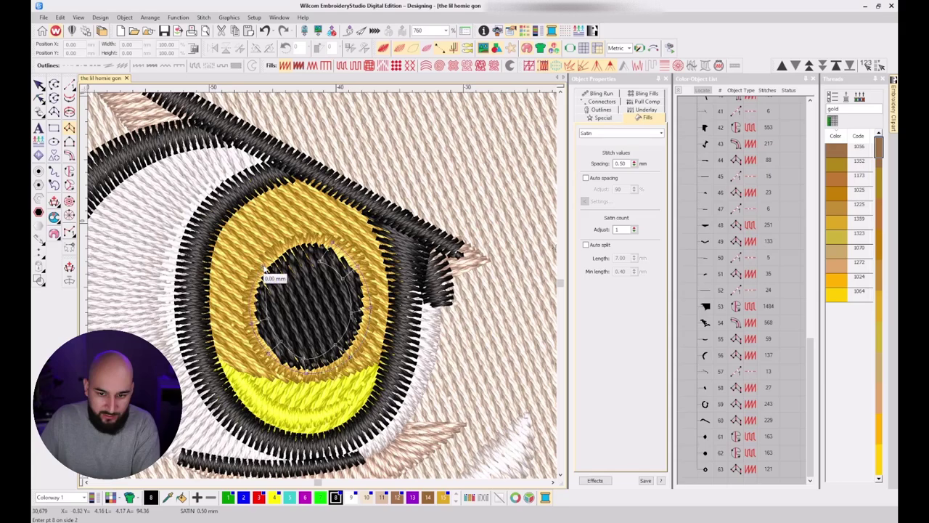
left_click(264, 270)
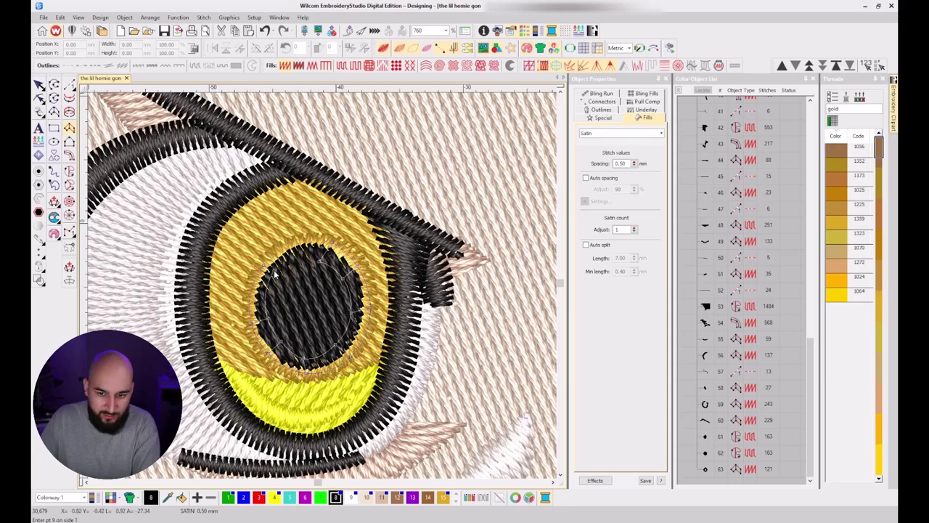
left_click(333, 241)
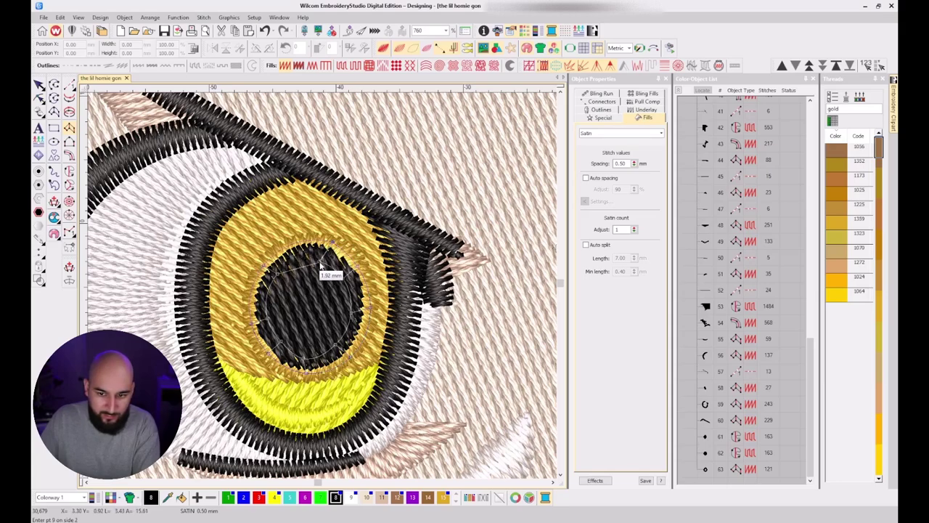
key("Return")
Set the connectors after the right and left pupils' satin borders to Jump.
scroll(322, 289, "down", 3)
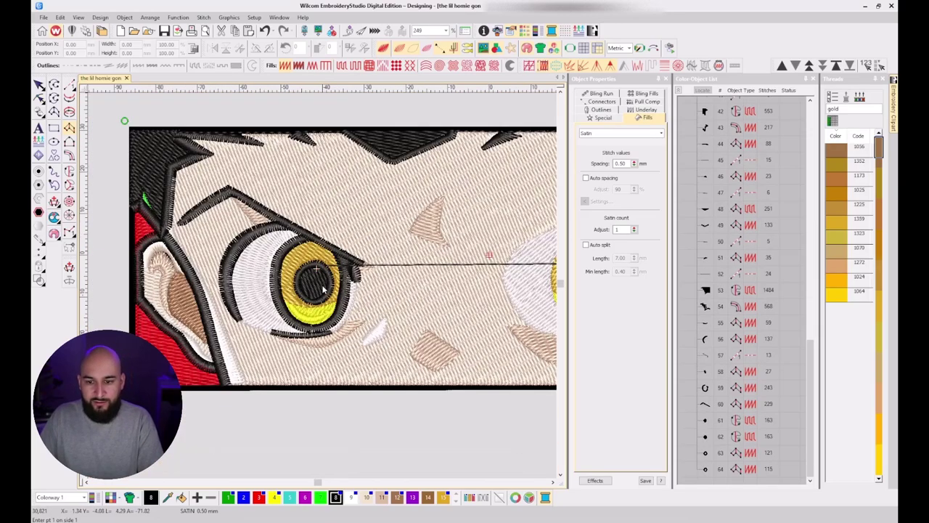
scroll(323, 288, "down", 2)
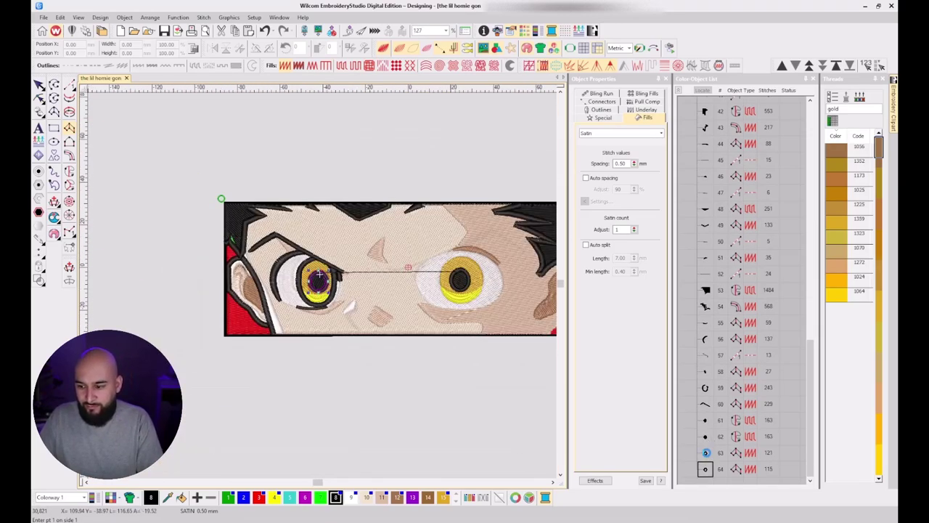
left_click(706, 452)
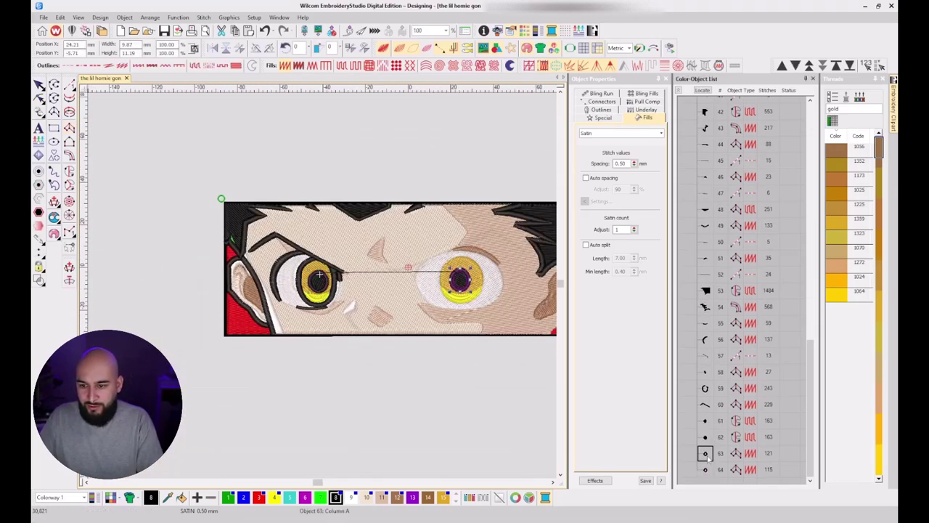
left_click(612, 101)
left_click(712, 470)
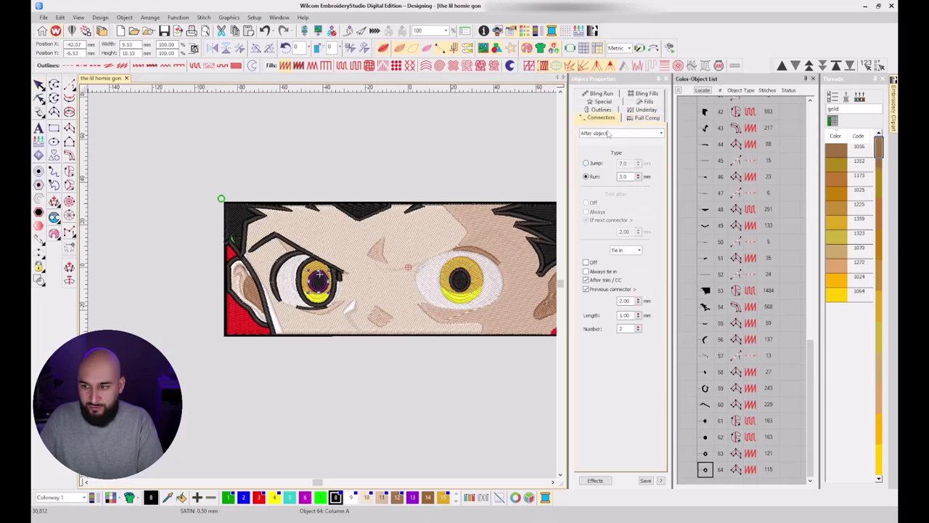
left_click(586, 163)
key("Escape")
Trace the short curved black crease between the eyes as a satin column over the artwork and generate the stitches.
scroll(321, 285, "down", 1)
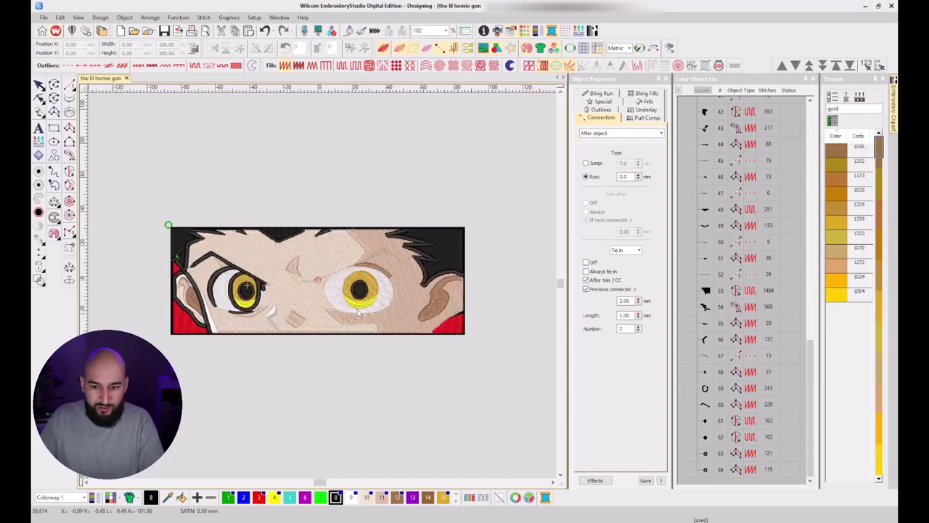
scroll(312, 300, "up", 4)
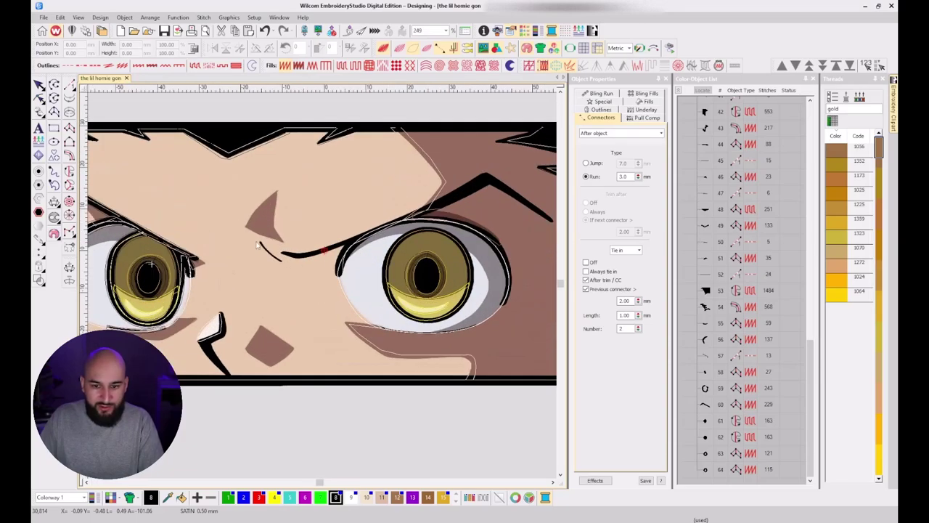
left_click(69, 127)
scroll(319, 303, "up", 4)
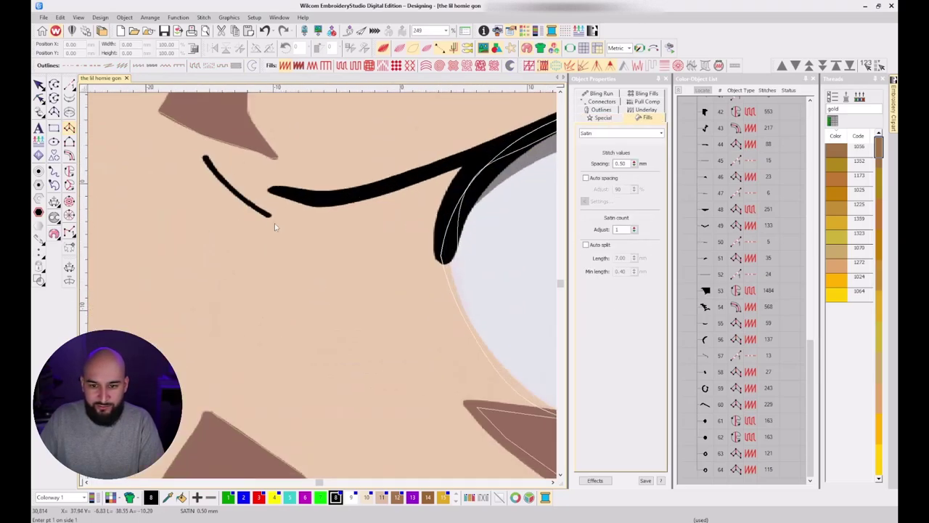
left_click(202, 154)
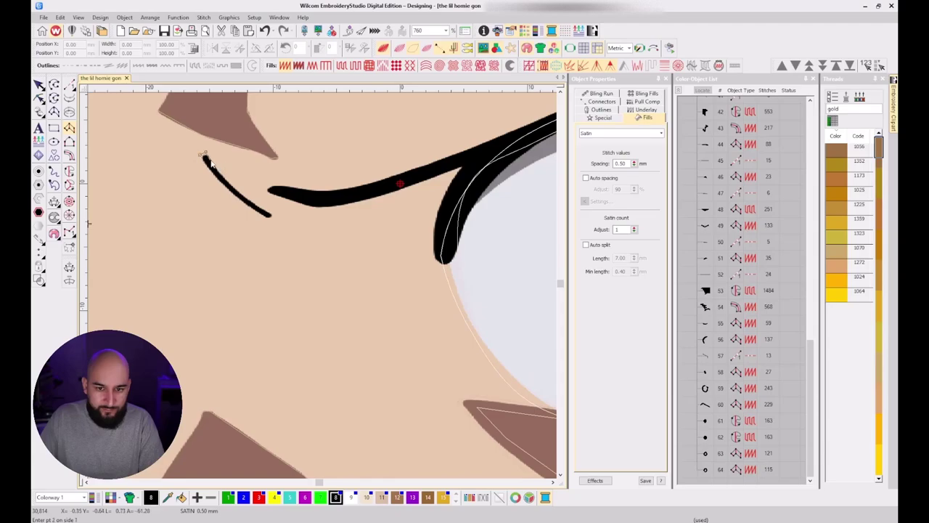
left_click(215, 176)
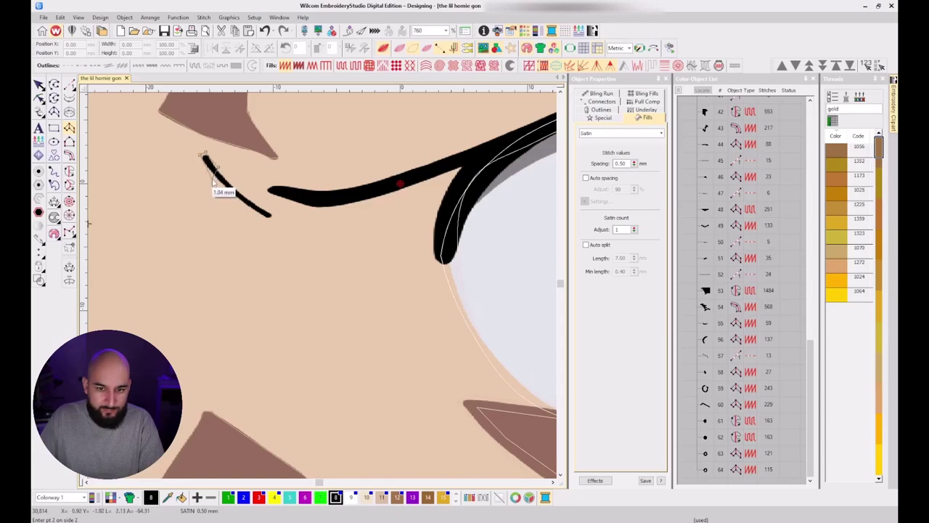
left_click(274, 216)
key("Return")
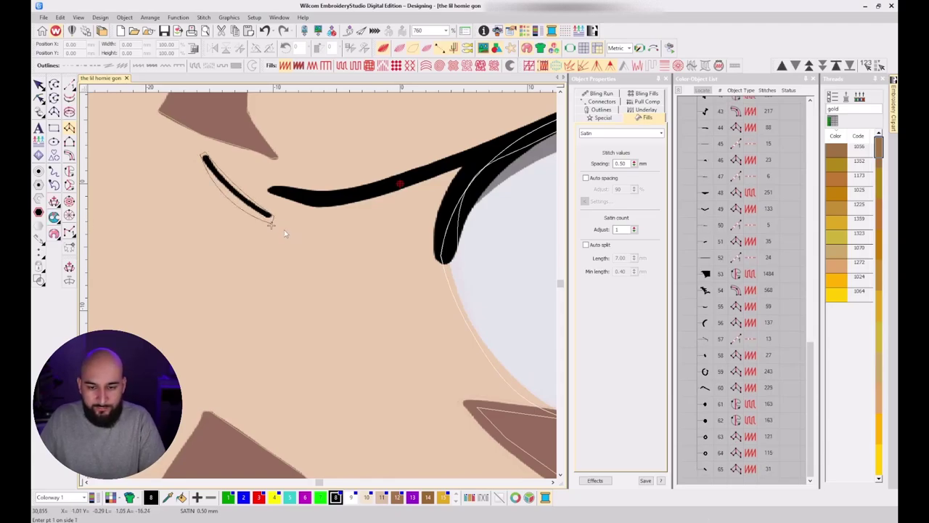
key("t")
key("t")
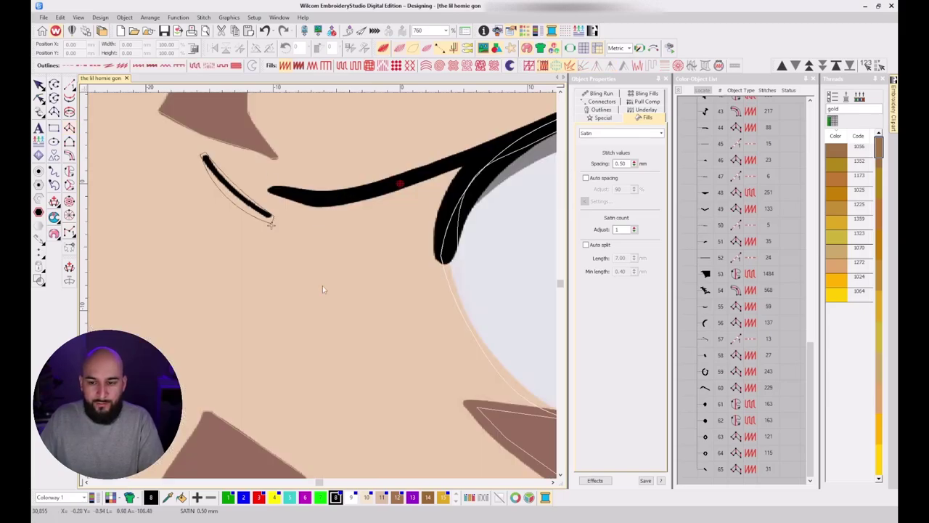
Trace the thin black line under the right eye as a satin column between its two ends and generate the stitches.
scroll(323, 289, "down", 4)
scroll(518, 294, "up", 1)
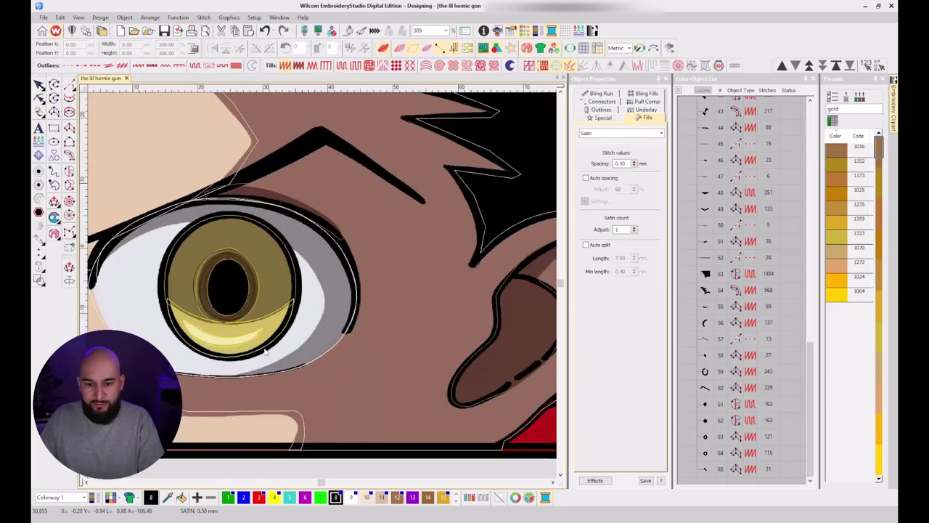
key("t")
key("t")
scroll(247, 232, "up", 3)
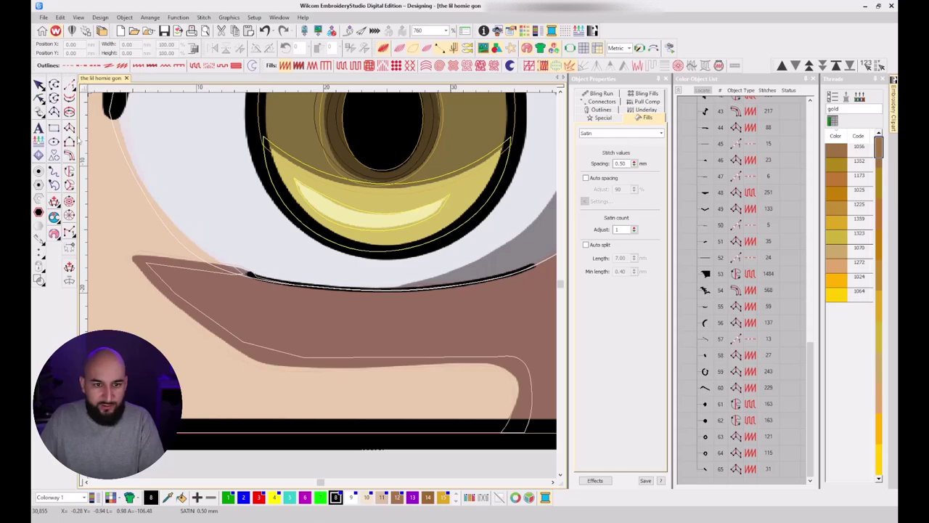
left_click(70, 127)
left_click(245, 272)
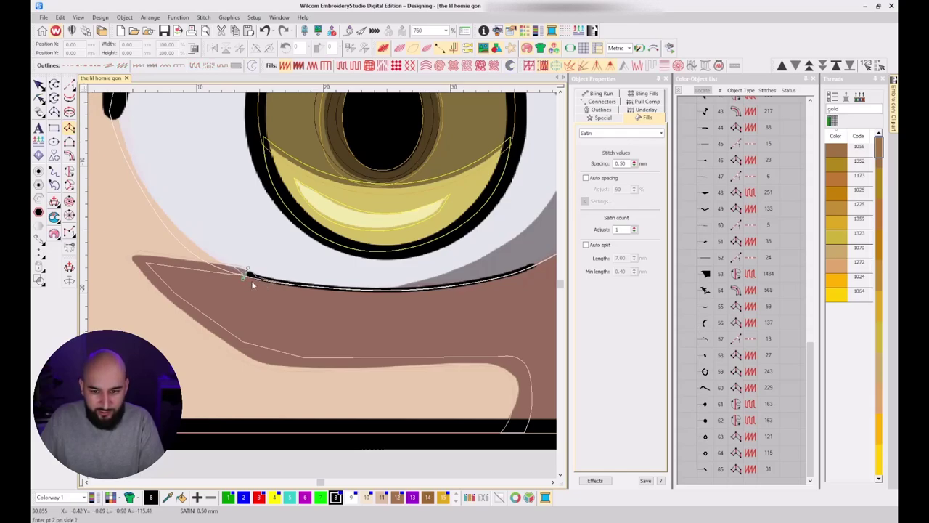
left_click(335, 285)
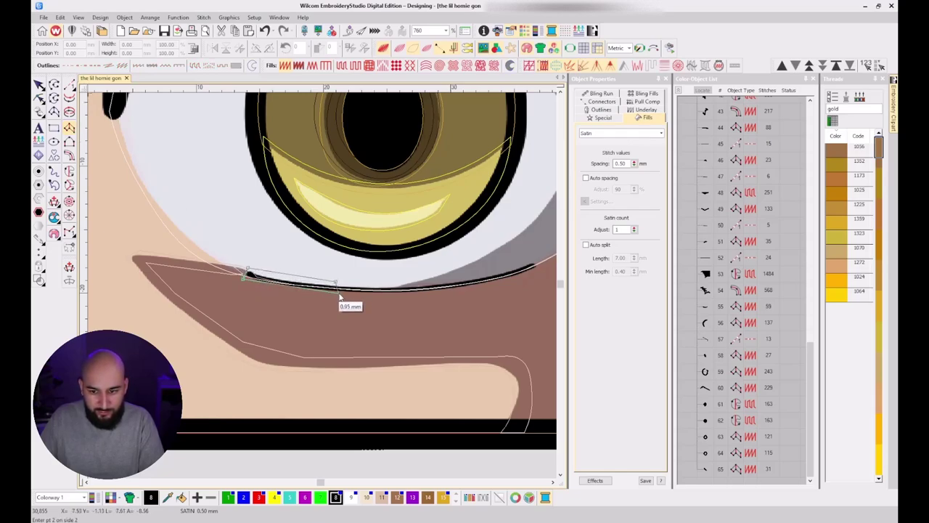
scroll(408, 295, "right", 3)
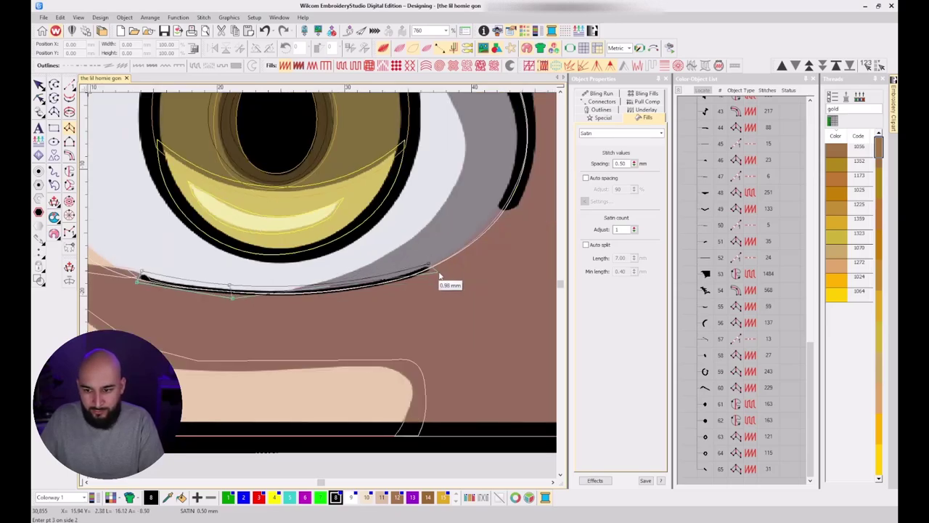
left_click(439, 274)
key("Return")
key("t")
key("t")
key("t")
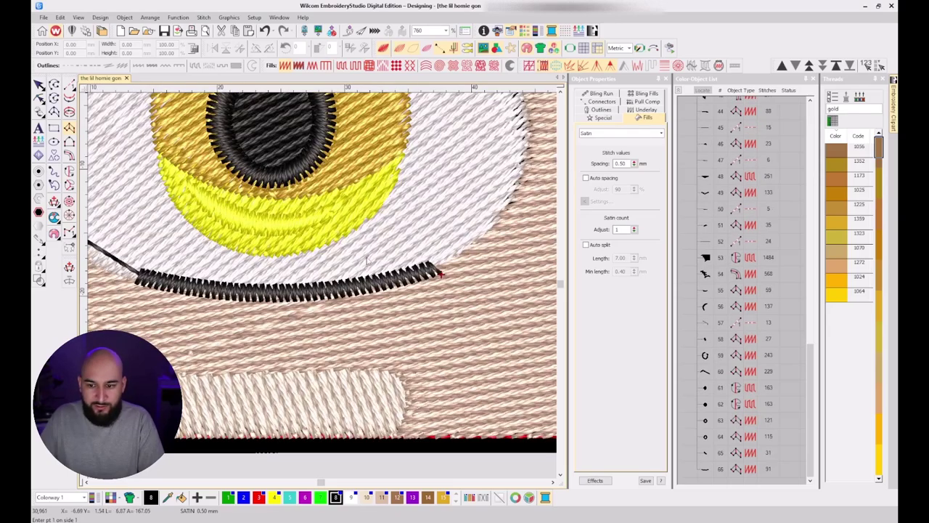
key("Escape")
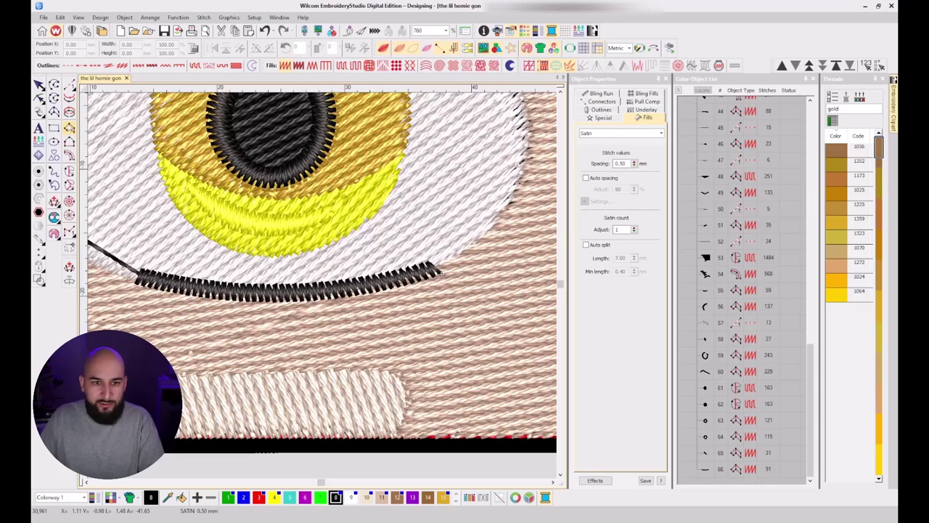
Start a satin column at the lower outer end of the right eye's thick upper lash line and trace it up the outer curve.
key("t")
scroll(458, 199, "down", 4)
scroll(319, 269, "up", 1)
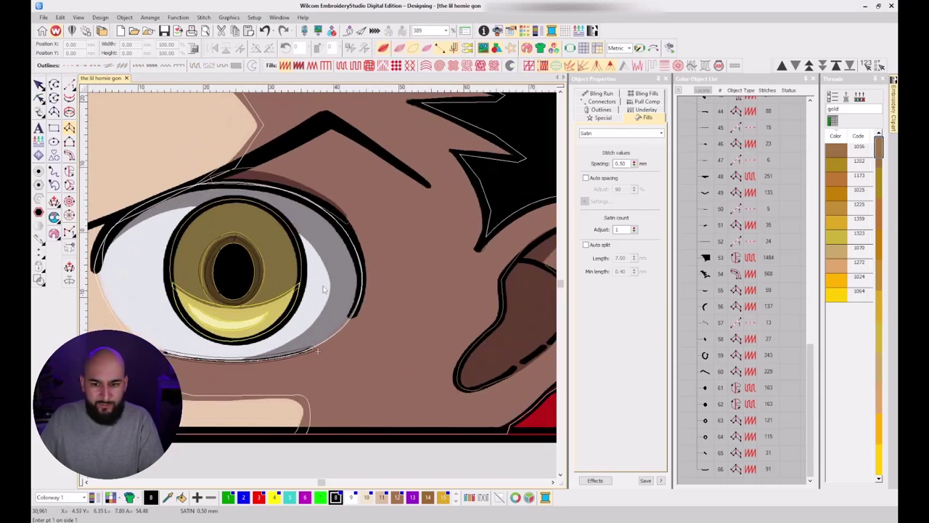
scroll(322, 288, "up", 1)
left_click(319, 302)
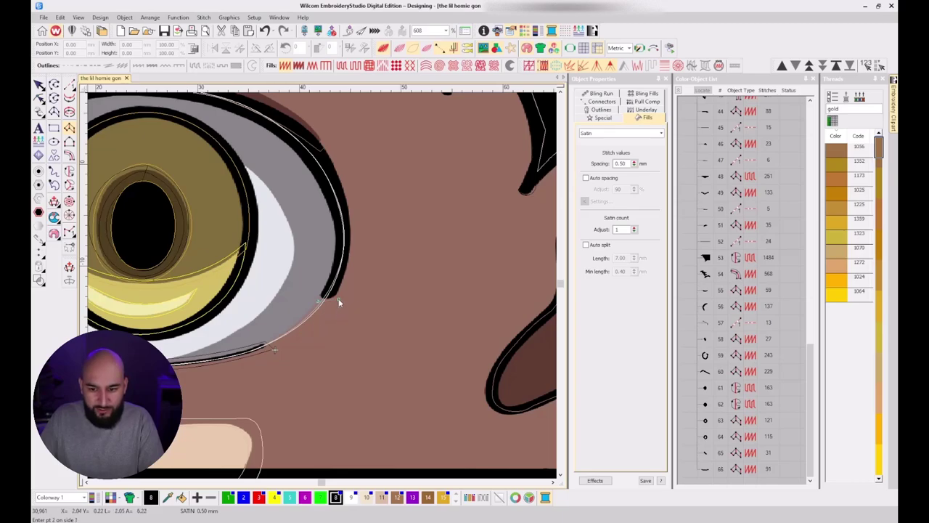
right_click(325, 275)
right_click(347, 274)
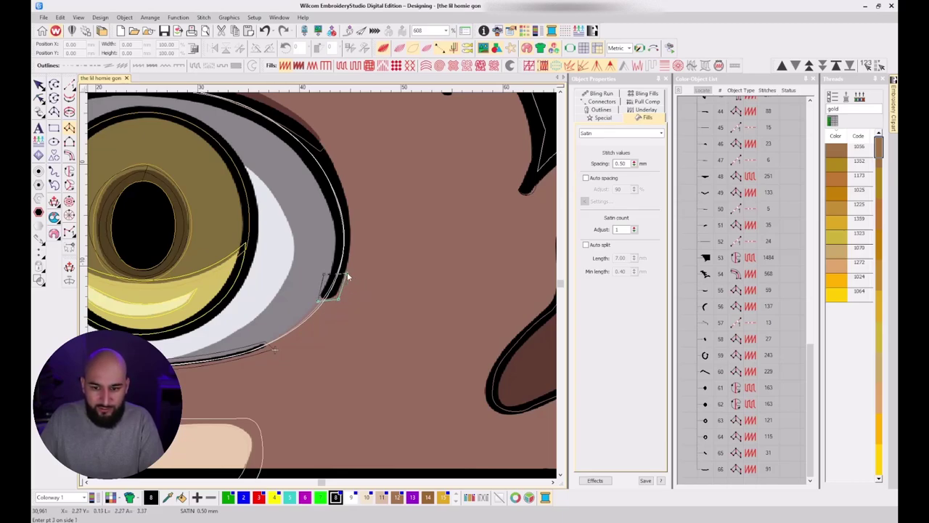
right_click(312, 176)
left_click(334, 164)
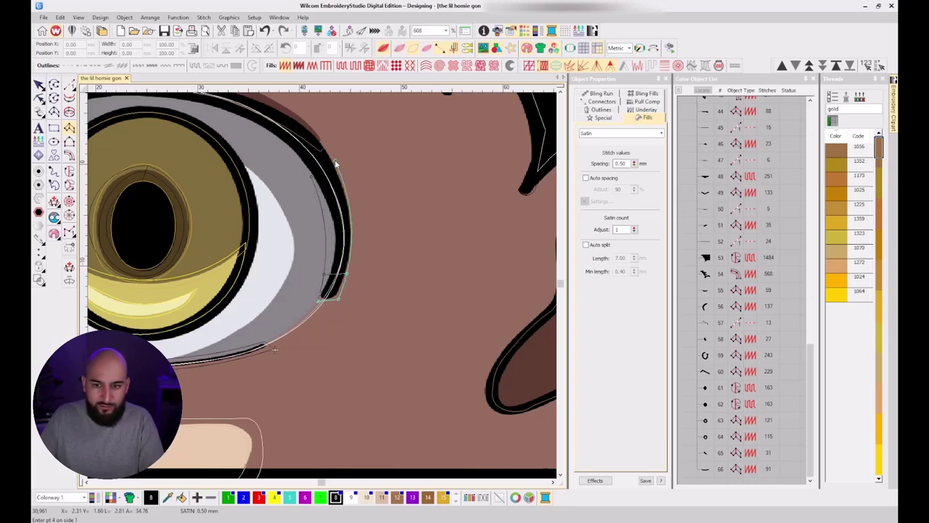
Continue the lash line's satin column over the top of the right eye to where it meets the crease line and generate the stitches.
left_click(243, 121)
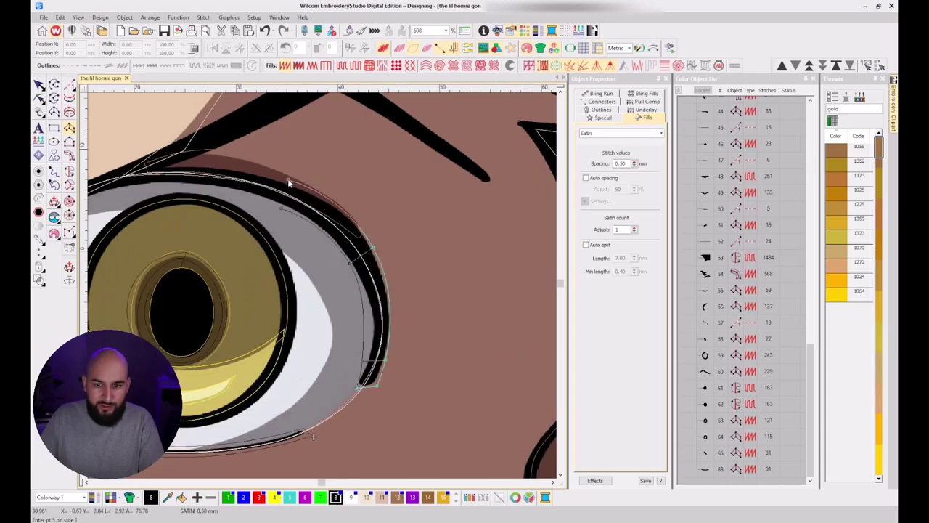
left_click(288, 183)
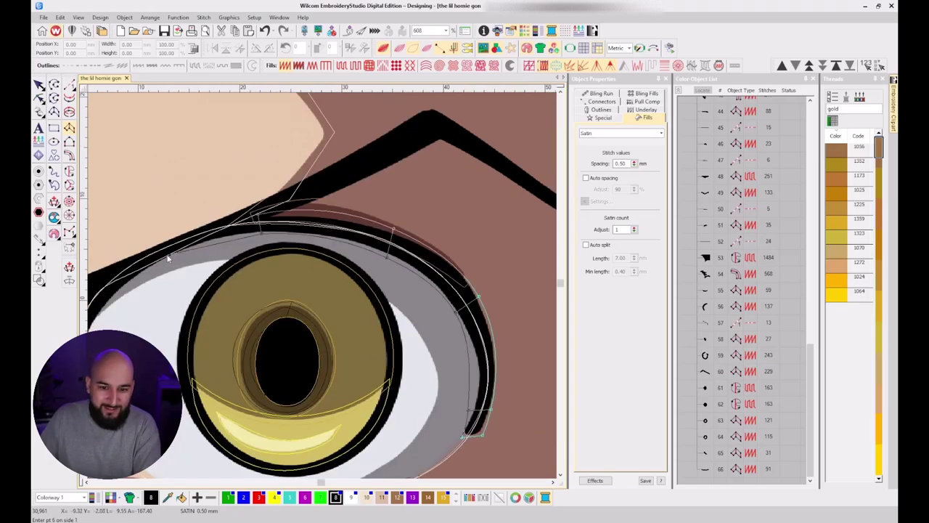
scroll(167, 266, "down", 1)
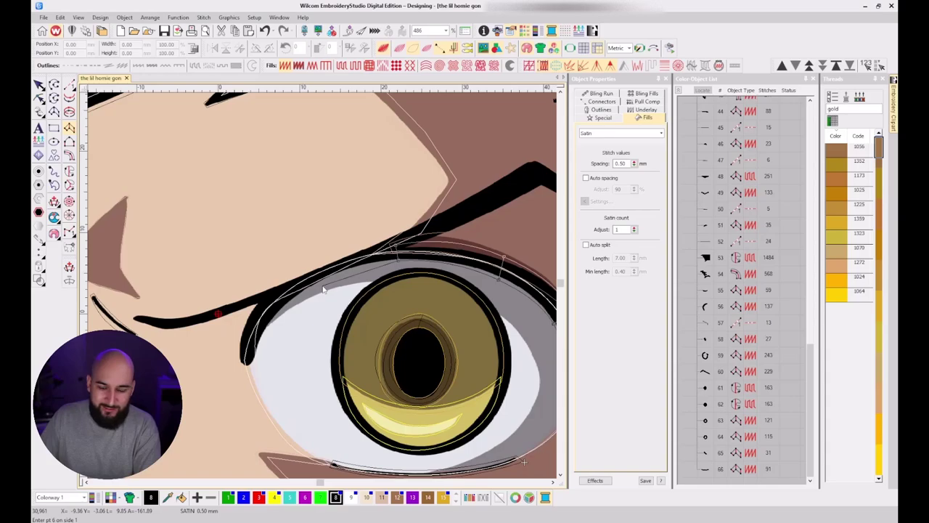
left_click(328, 276)
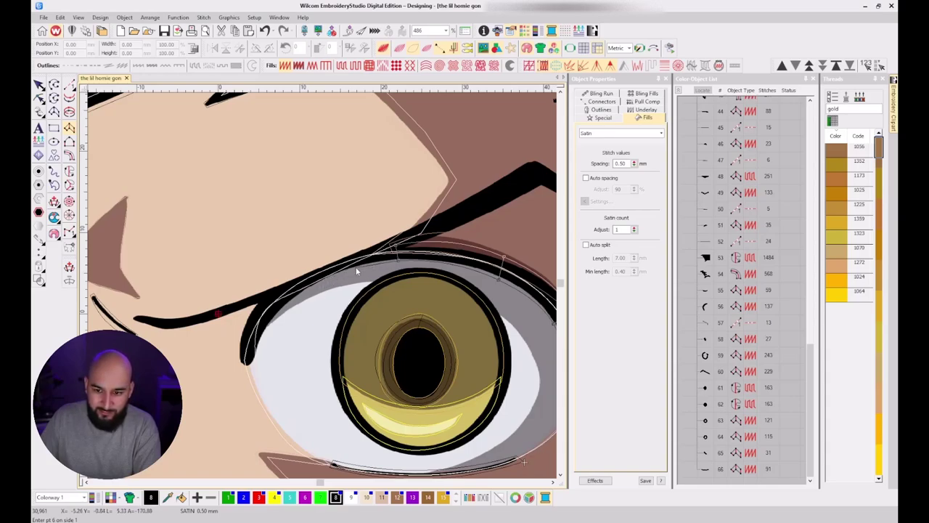
left_click(353, 263)
key("Return")
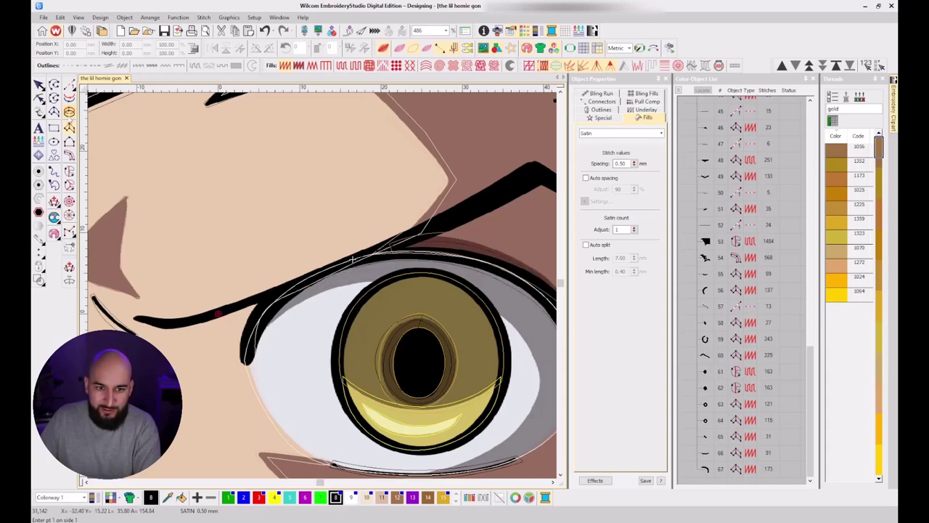
Add a travel run from the end of the lash line's satin column down to the tip at the eye's inner corner.
left_click(69, 86)
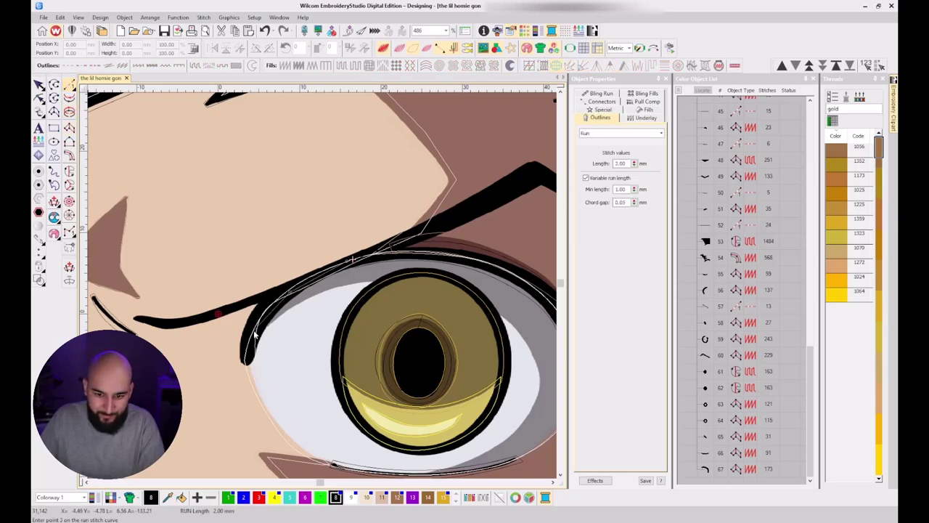
left_click(246, 361)
key("Return")
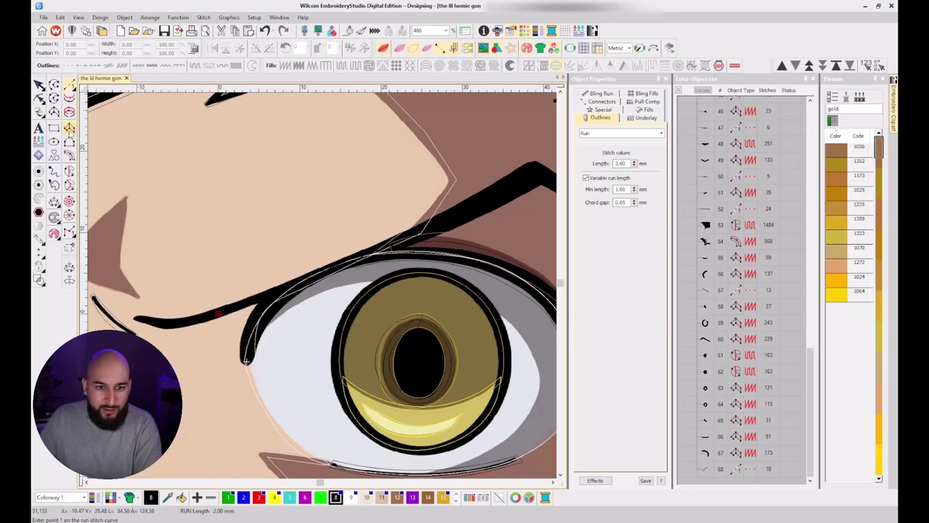
Trace the inner-corner part of the right eye's lash line as a satin column from its lower tip up to the lid and generate the stitches.
key("s")
left_click(242, 368)
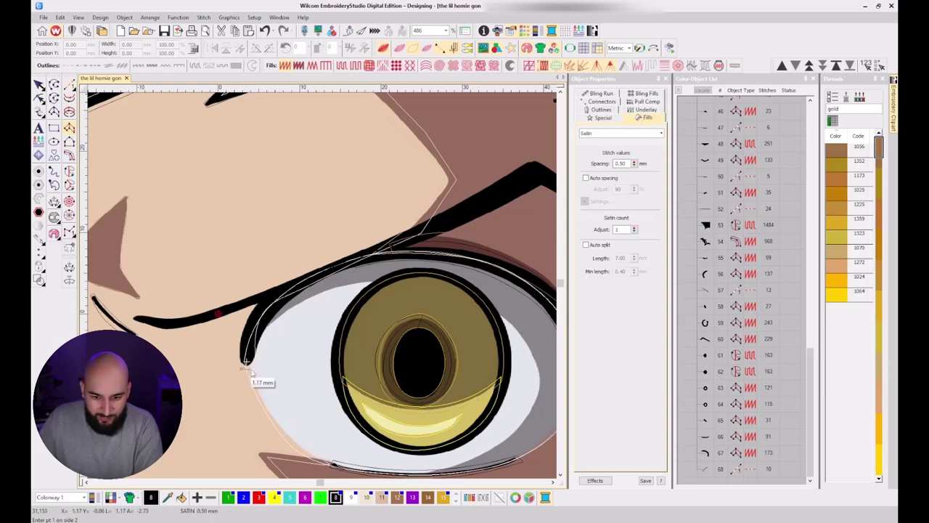
left_click(240, 359)
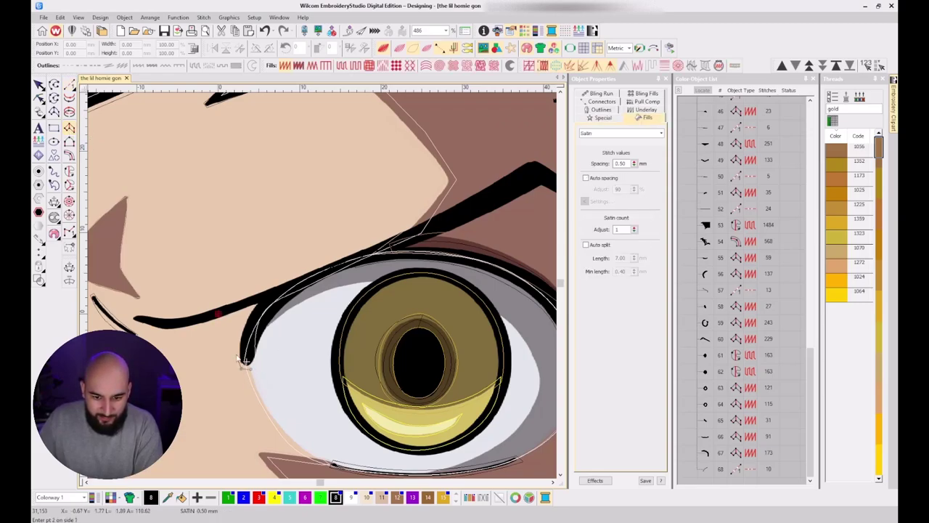
left_click(252, 317)
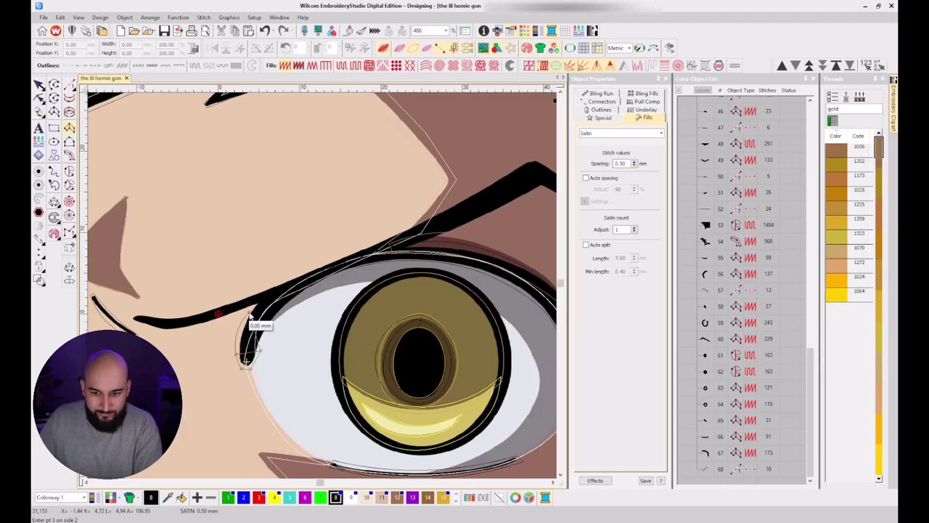
left_click(285, 288)
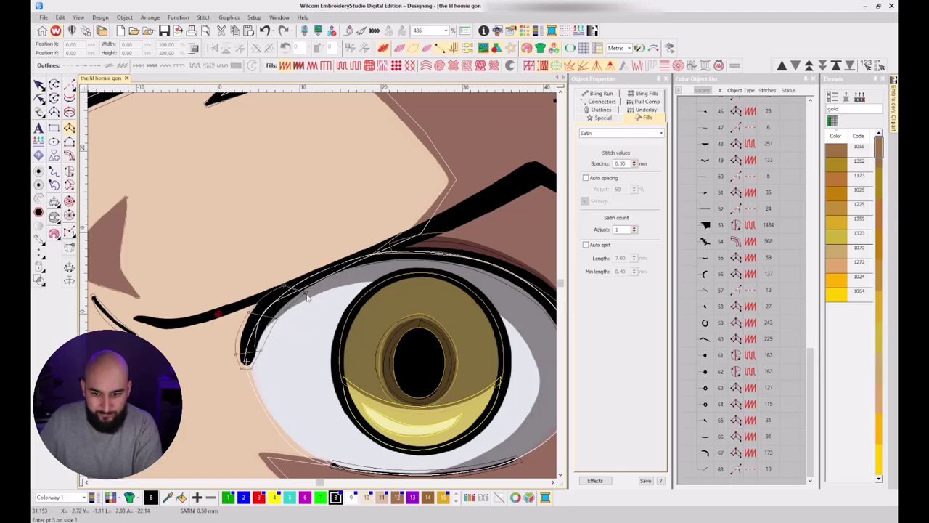
left_click(315, 288)
key("Return")
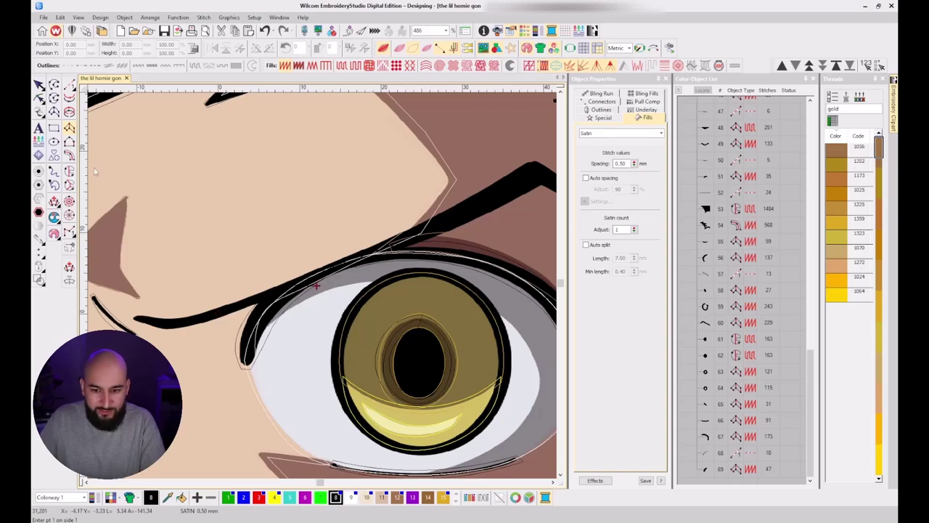
Add a curved travel run from the inner-corner satin column along the black crease line to its tip near the nose bridge.
left_click(70, 84)
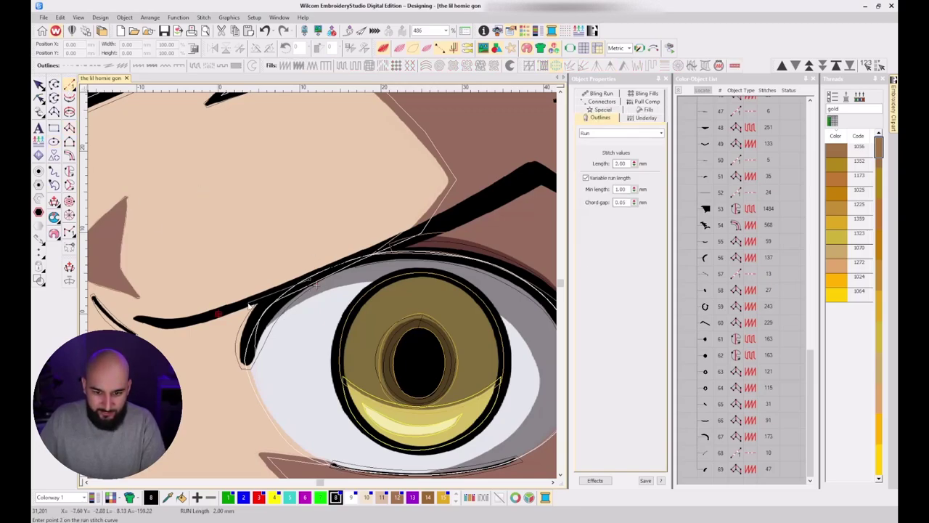
left_click(193, 327)
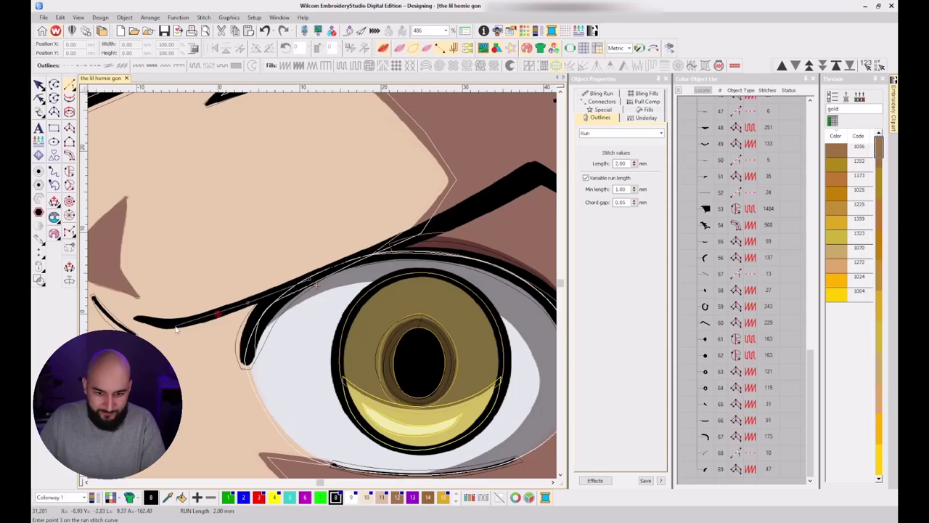
left_click(135, 319)
key("Return")
Start a satin column at the nose-bridge tip of the long crease line above the right eye and trace its first bend.
left_click(69, 129)
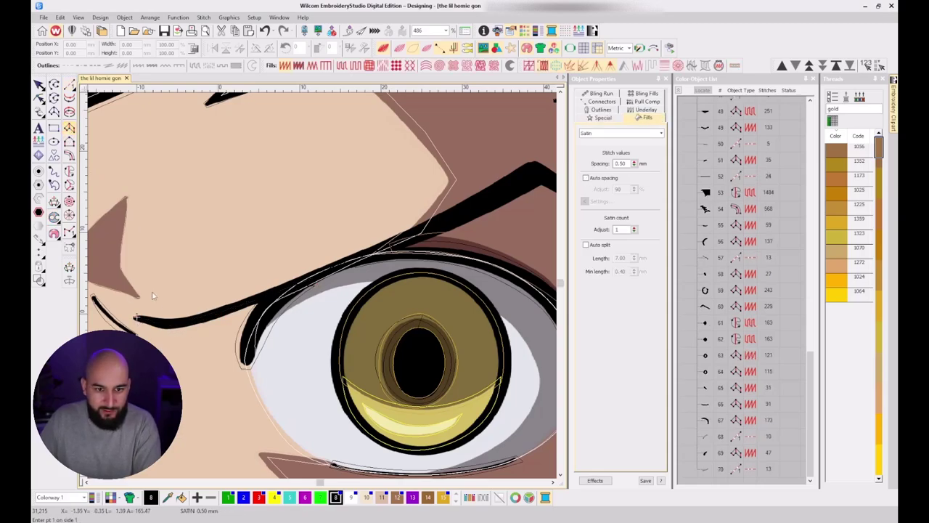
key("z")
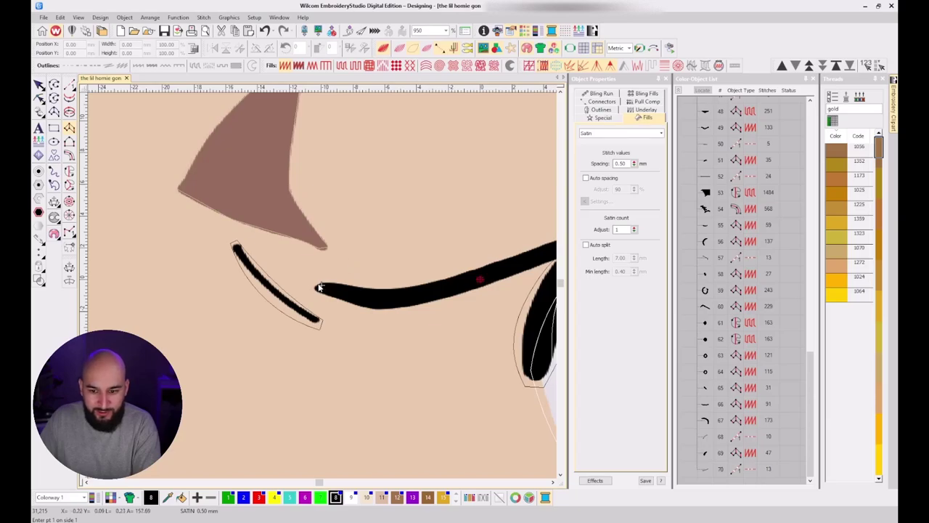
left_click(318, 280)
left_click(354, 283)
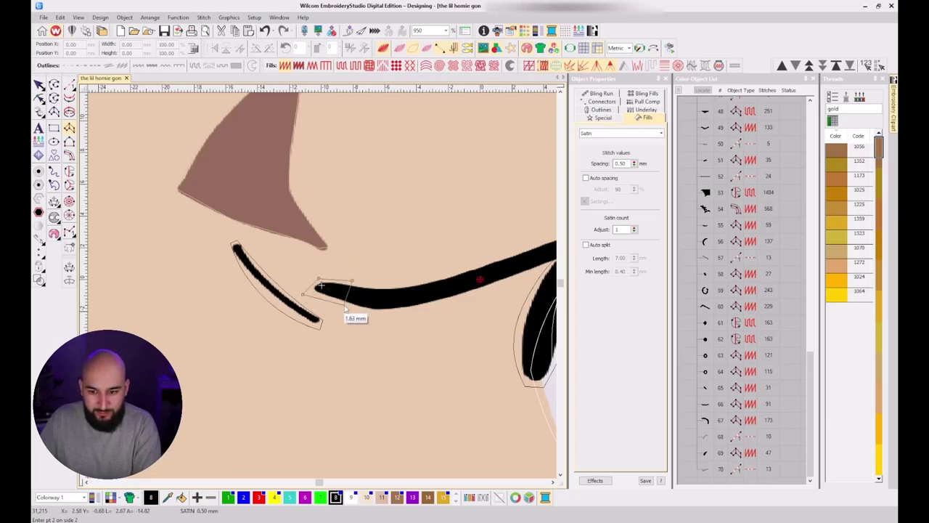
left_click(398, 287)
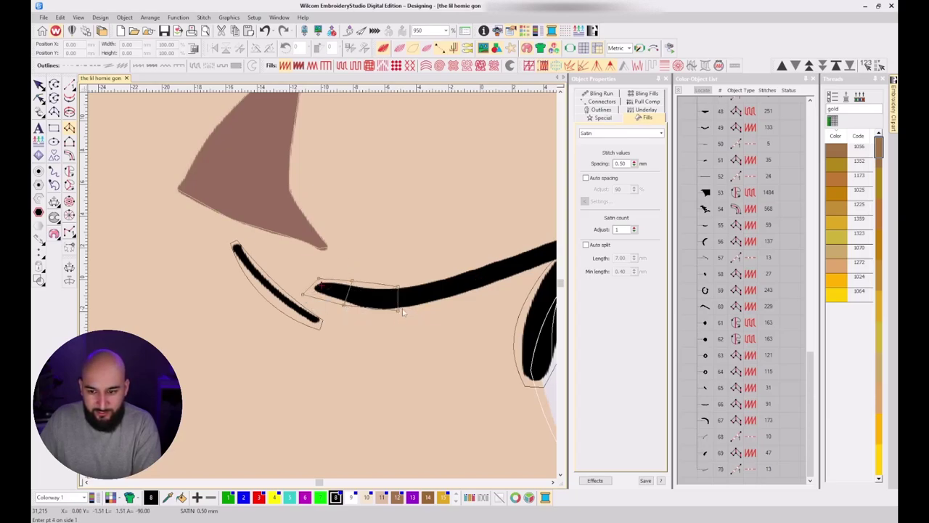
right_click(502, 258)
right_click(513, 281)
left_click_drag(543, 265, 436, 274)
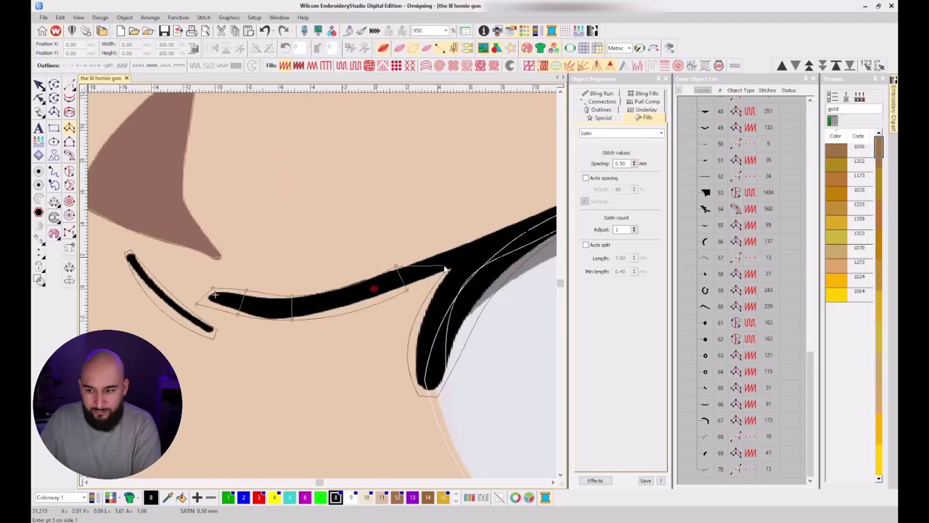
key("BackSpace")
key("BackSpace")
Continue the crease line's satin column past the junction with the inner-corner lash line and along the rising line above the right eye.
left_click(341, 286)
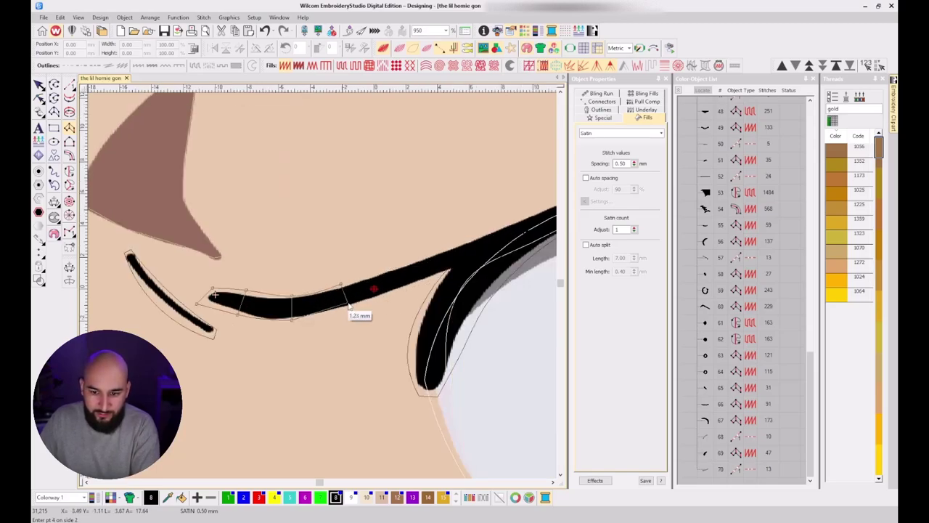
left_click(351, 310)
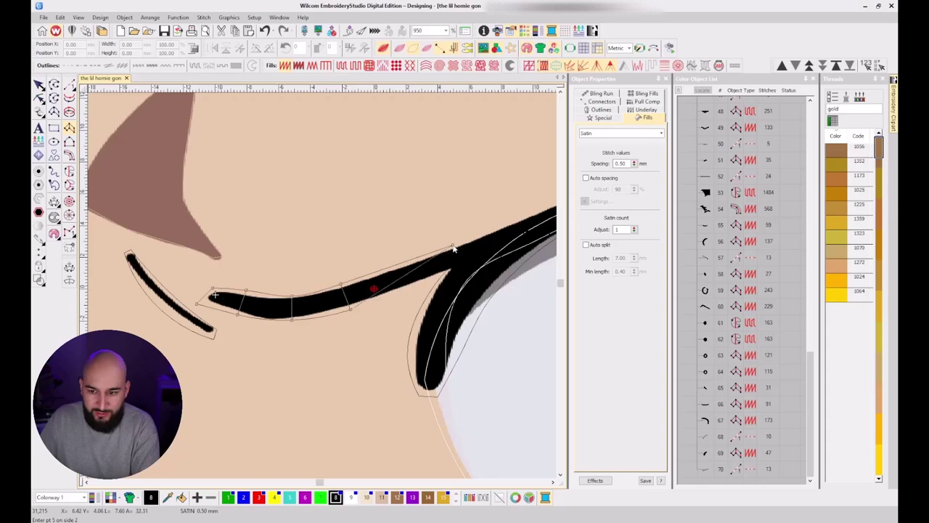
left_click(460, 271)
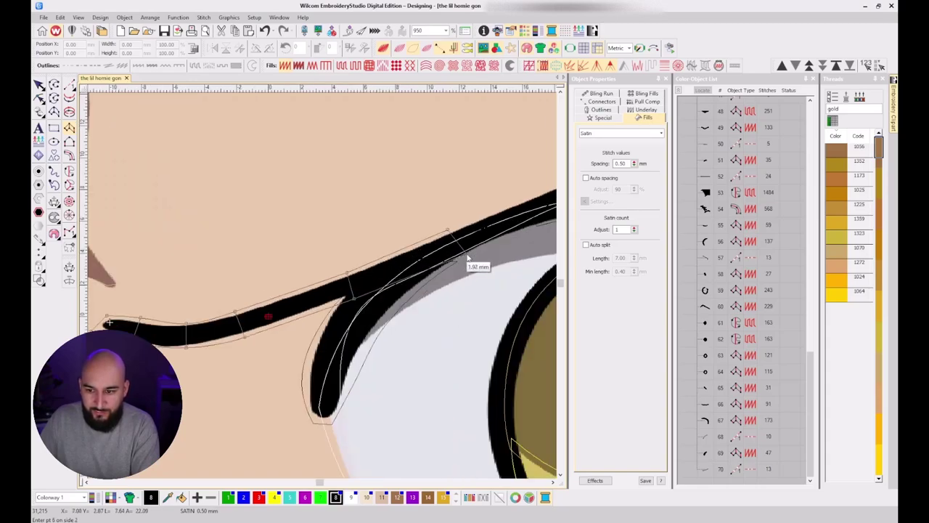
left_click(468, 259)
left_click(477, 212)
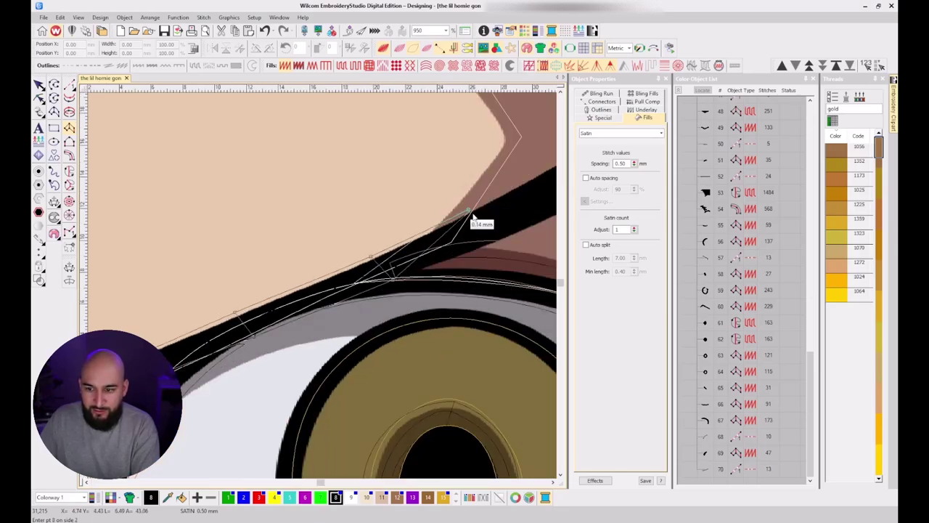
left_click(493, 255)
Trace the crease line's satin column up to its angular peak, around the corner and onto the descending outer part.
left_click(469, 195)
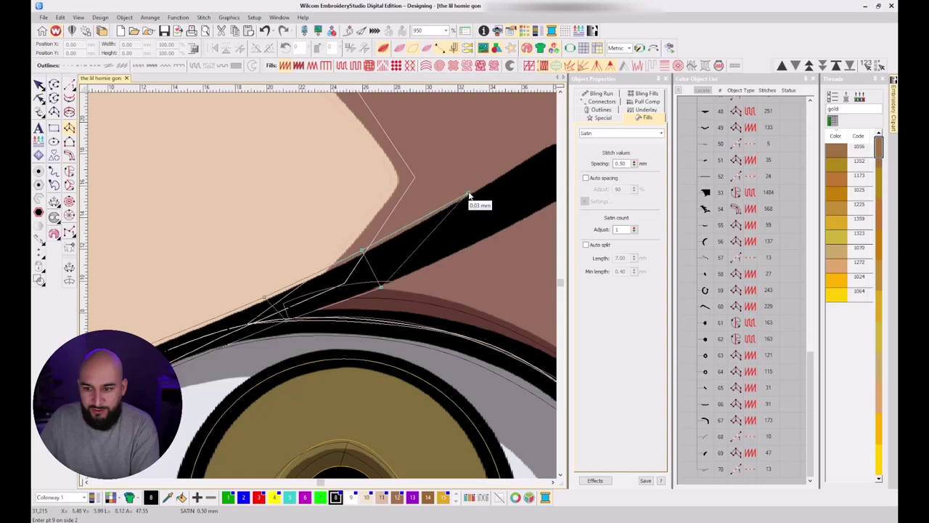
left_click(447, 191)
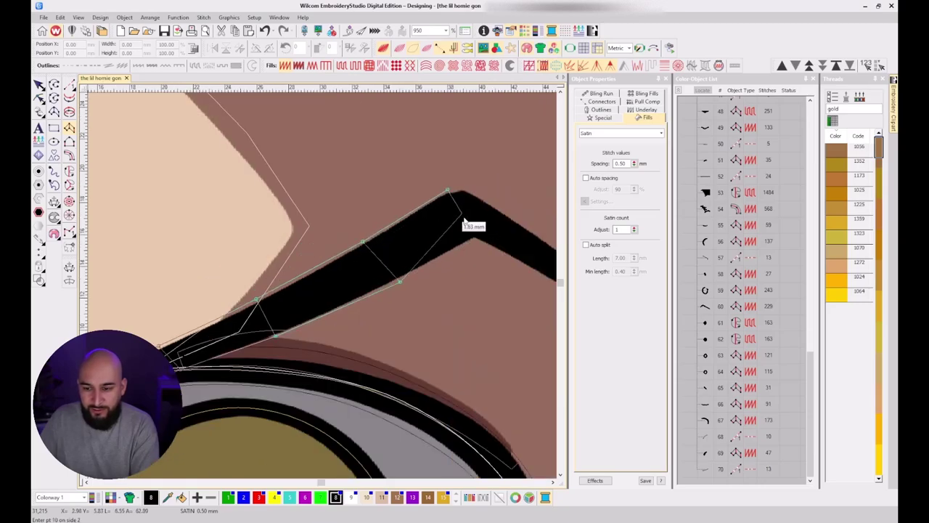
left_click(474, 241)
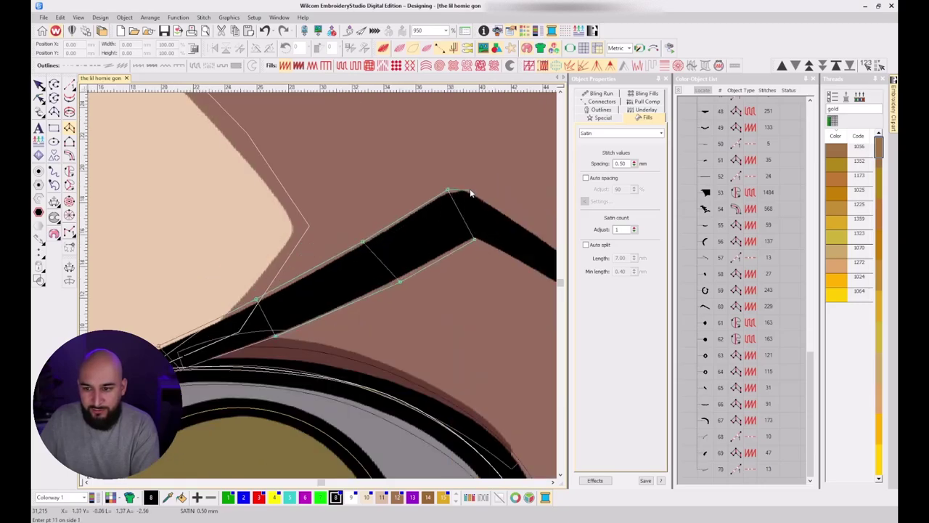
left_click(470, 190)
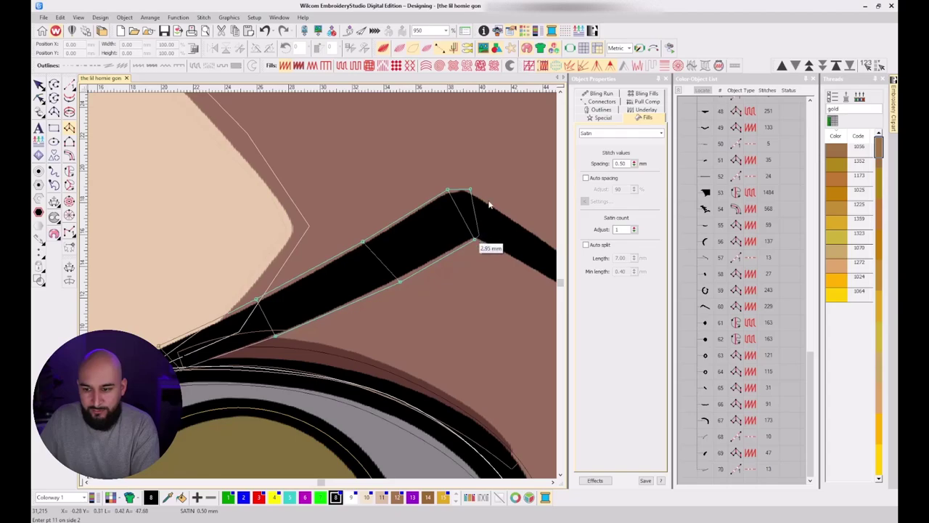
left_click(481, 243)
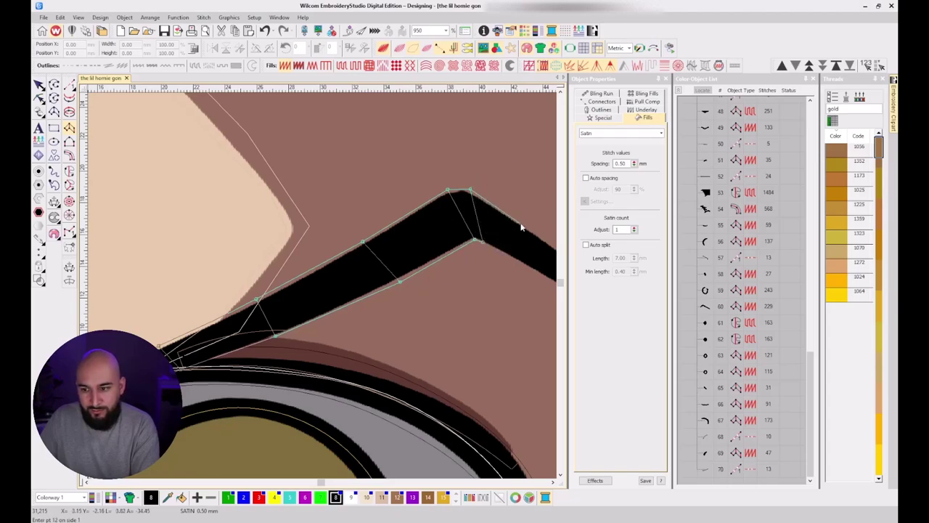
left_click(521, 228)
left_click(511, 259)
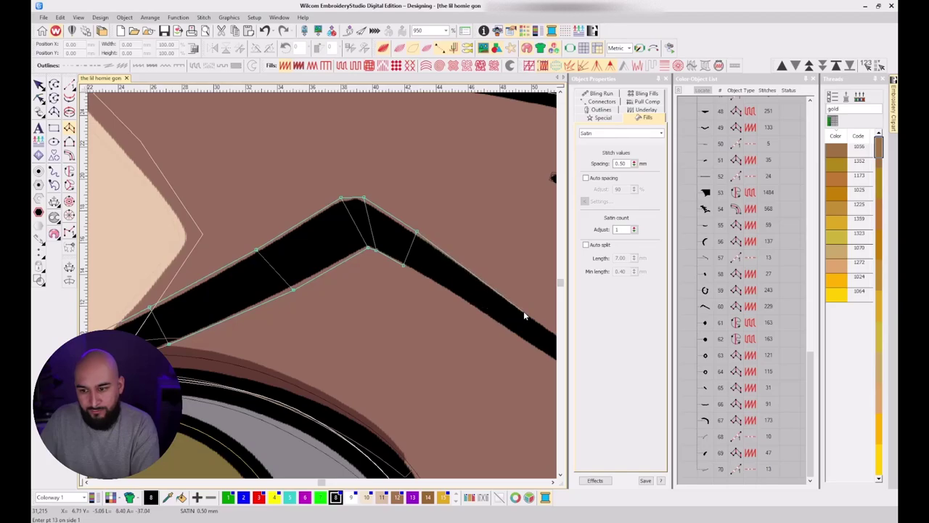
Trace the crease line's satin column down to its rounded outer tip above the right eye and generate its stitches.
left_click(524, 310)
left_click(513, 332)
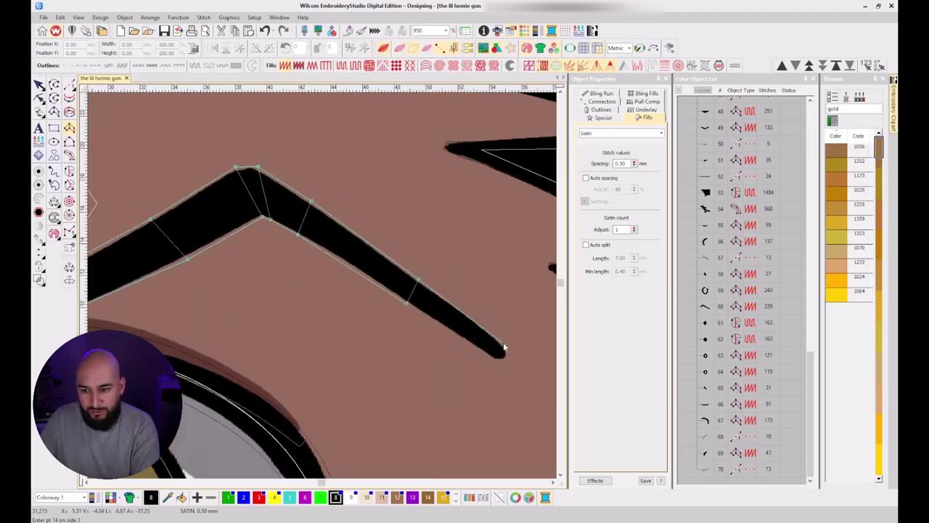
left_click(503, 342)
left_click(492, 360)
left_click(507, 357)
left_click(505, 361)
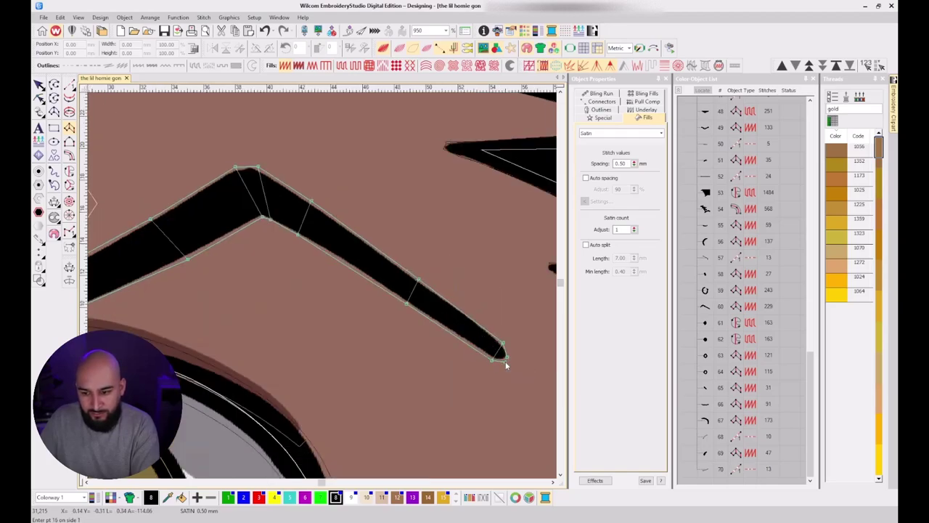
key("Return")
scroll(320, 253, "down", 4)
key("t")
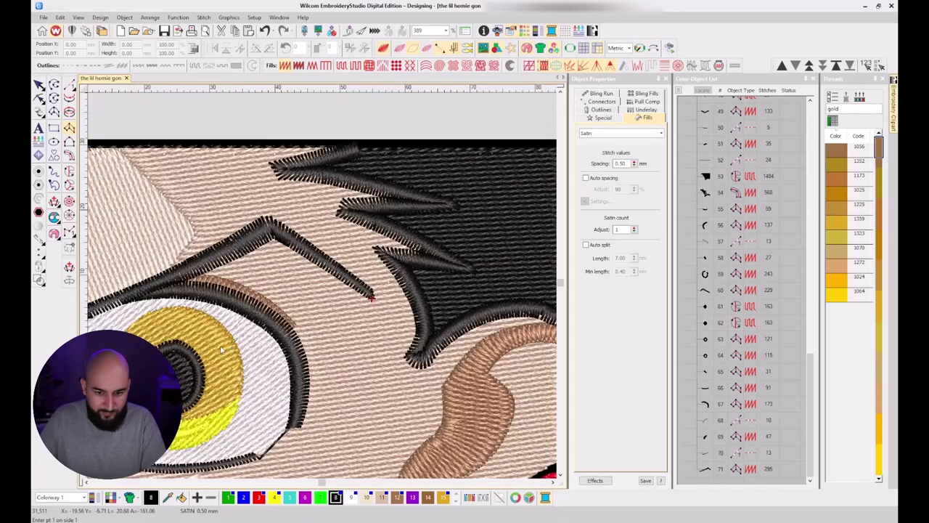
scroll(222, 351, "down", 2)
scroll(336, 291, "up", 2)
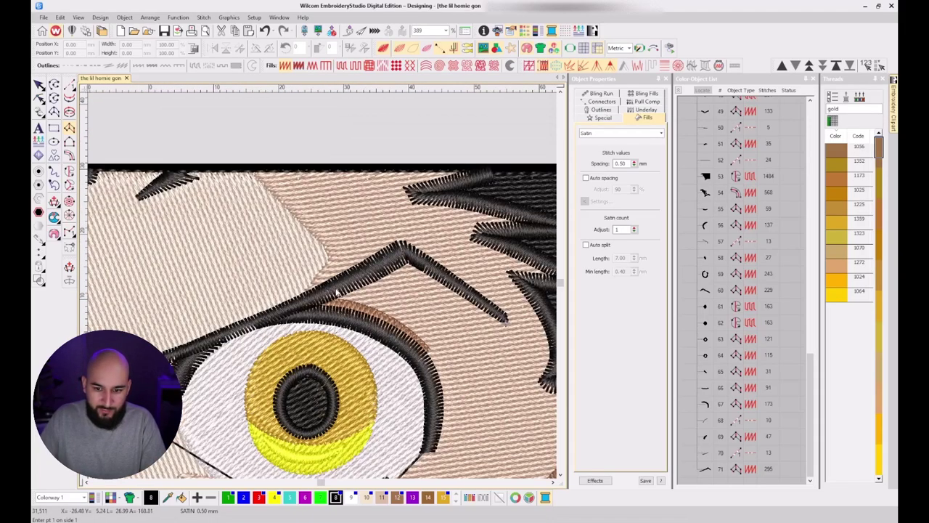
Give the long crease line's satin column an edge run first underlay and enable its second underlay with the zigzag type.
key("Escape")
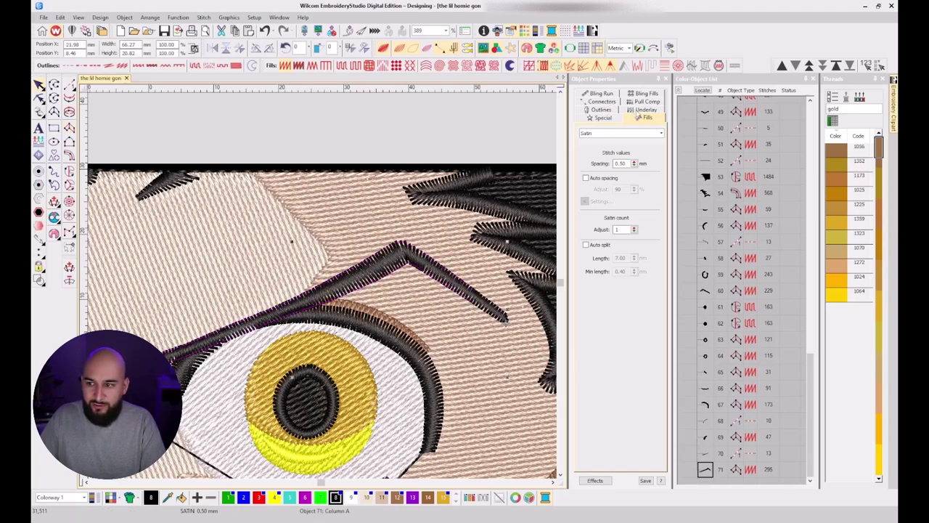
left_click(640, 111)
left_click(616, 137)
left_click(617, 155)
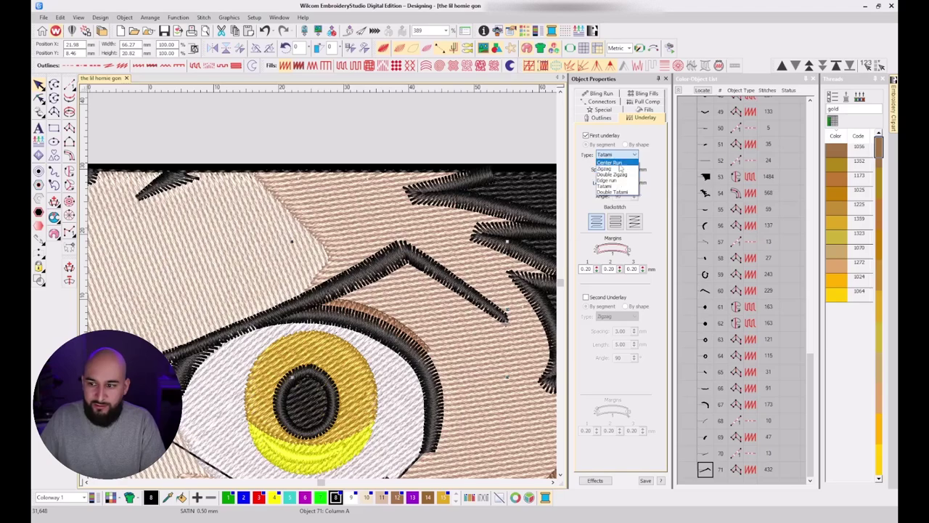
left_click(619, 181)
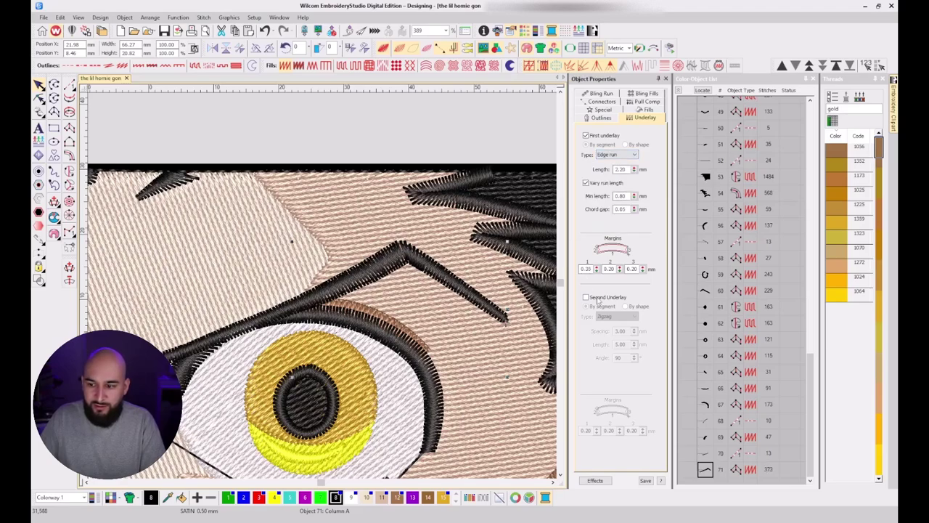
left_click(598, 298)
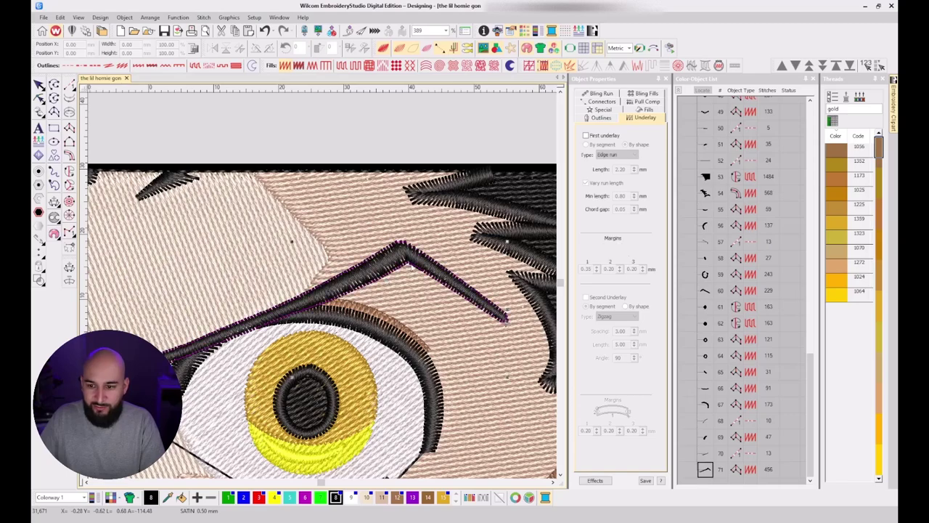
Set the long crease line column's satin spacing to 0.38 mm and deselect it.
left_click(640, 111)
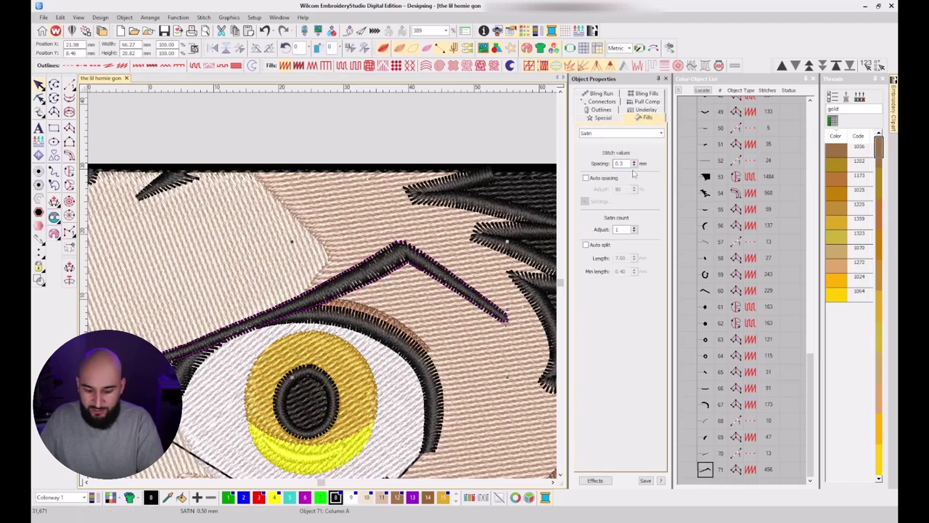
key("Return")
scroll(316, 293, "down", 2)
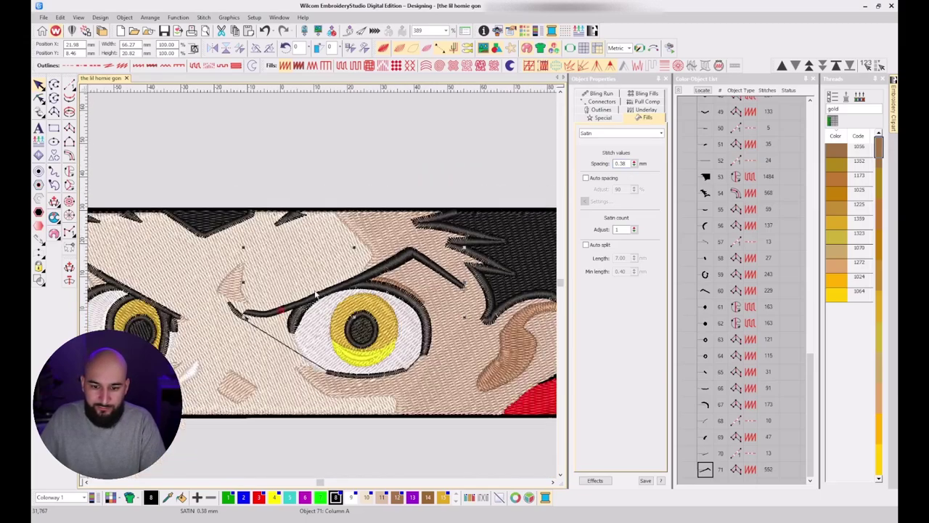
scroll(261, 305, "up", 2)
key("Escape")
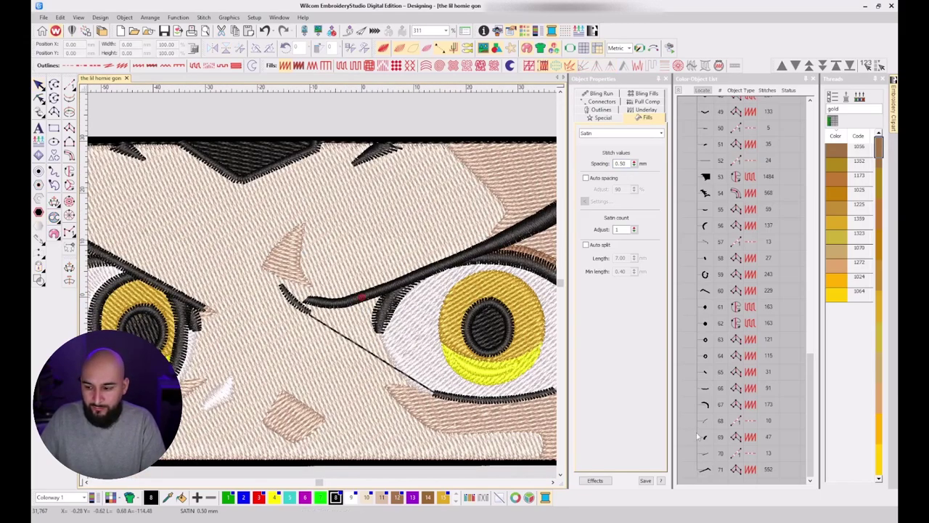
Start a Column C outline at the top of the right iris and trace its outer side down to the bottom.
scroll(324, 372, "down", 1)
key("s")
key("s")
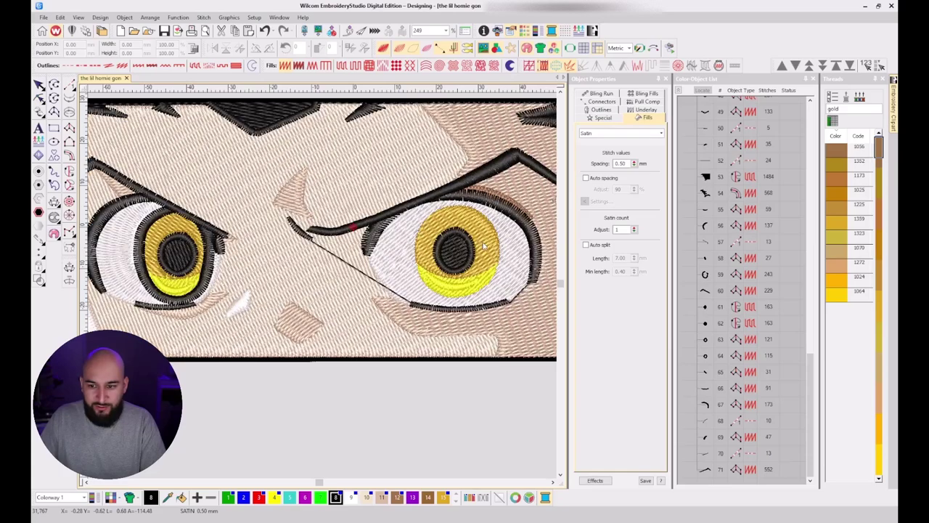
key("s")
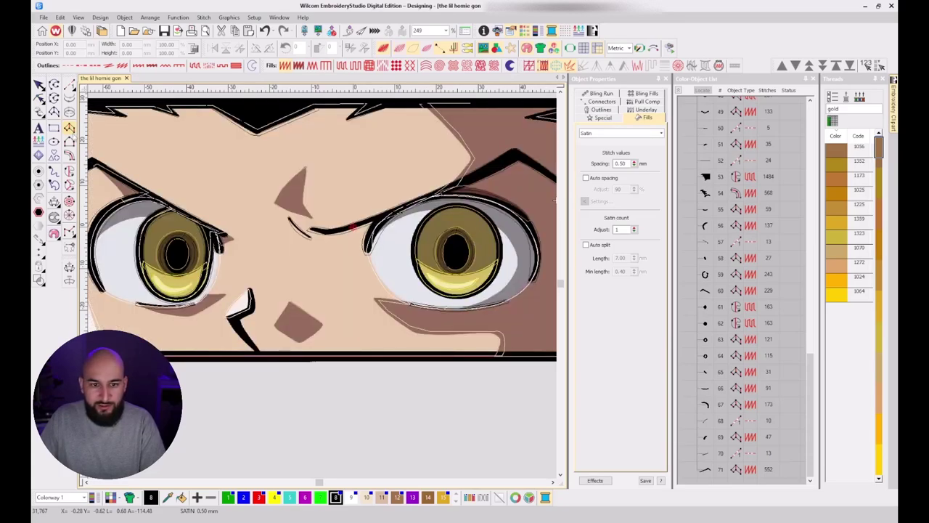
left_click(69, 155)
scroll(322, 284, "up", 3)
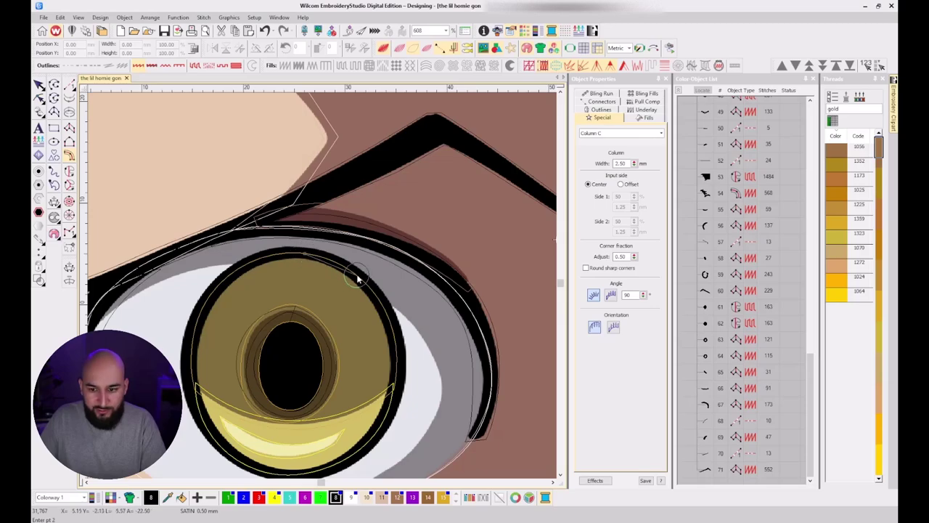
right_click(390, 322)
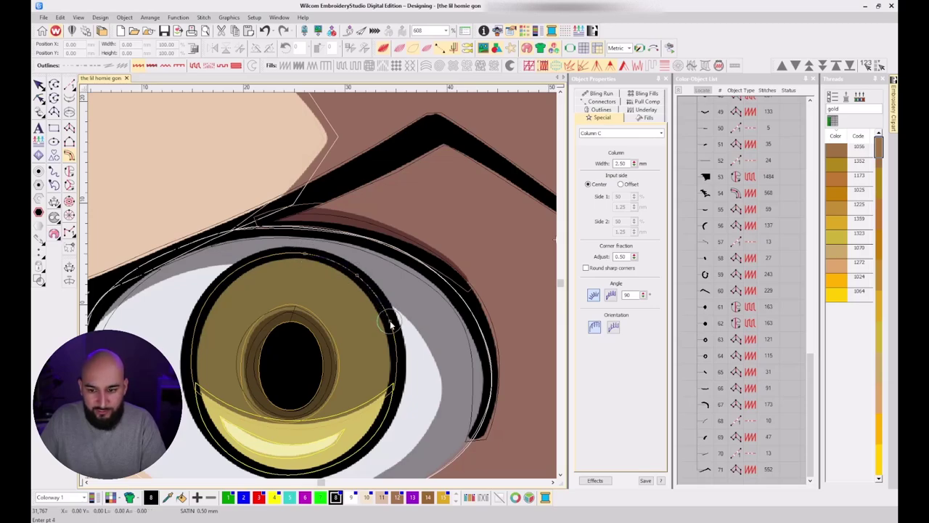
right_click(393, 394)
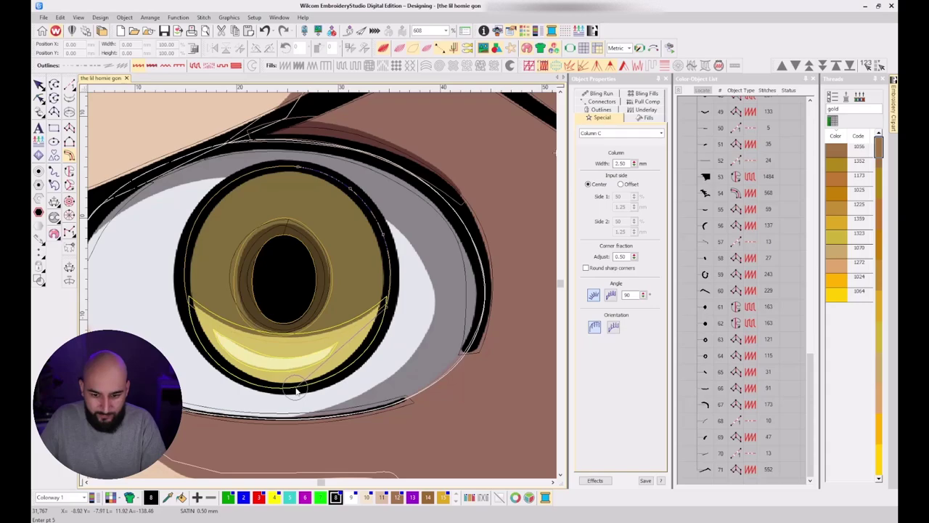
left_click(296, 391)
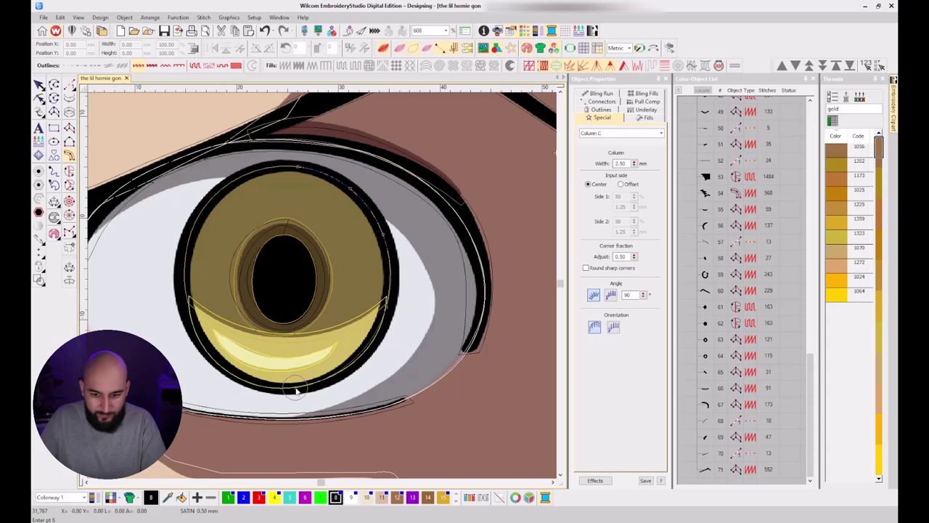
Trace the right iris outline back up its inner side to the start and generate the ring about 2.23 mm wide.
right_click(197, 338)
right_click(185, 253)
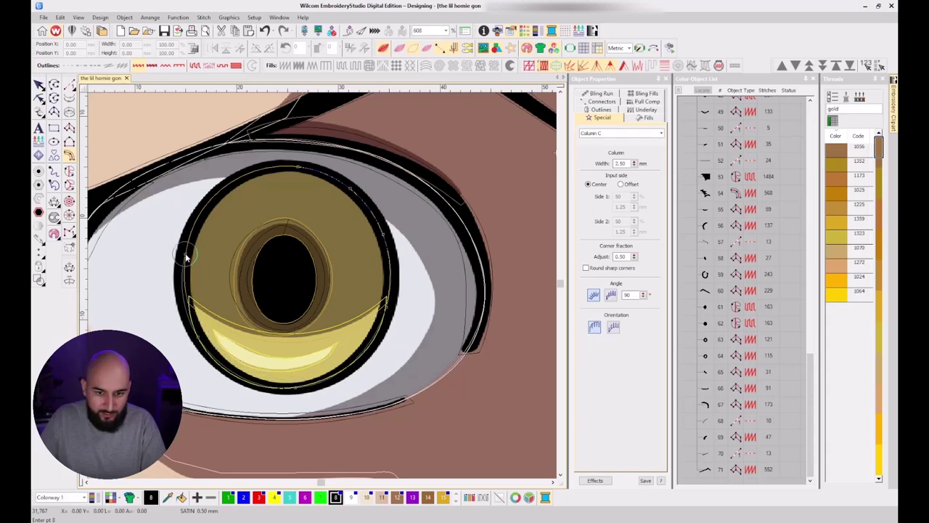
left_click(234, 185)
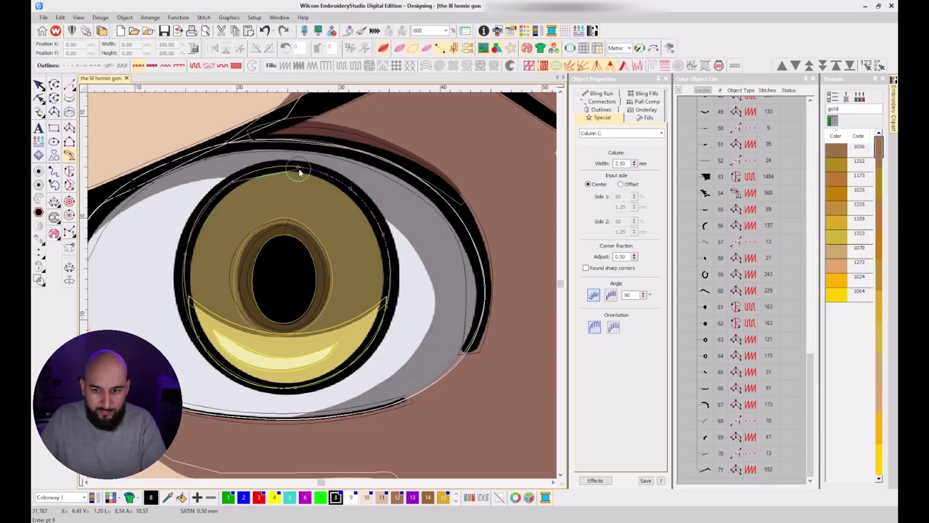
left_click(298, 168)
key("Return")
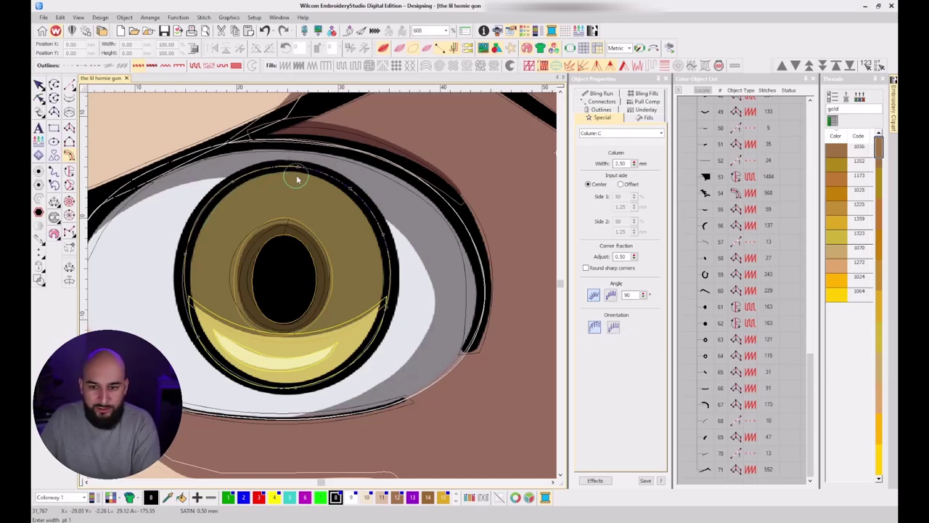
left_click(296, 176)
left_click(299, 154)
key("Return")
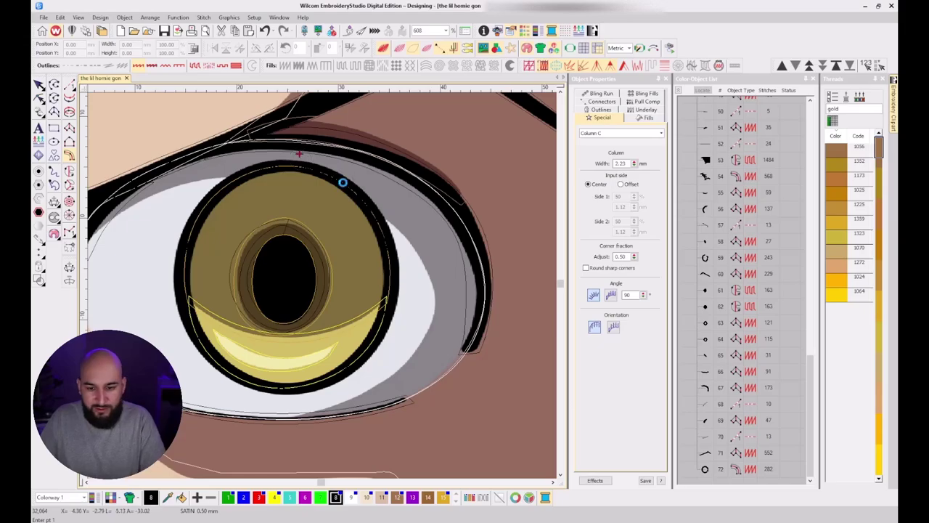
key("t")
scroll(330, 299, "down", 7)
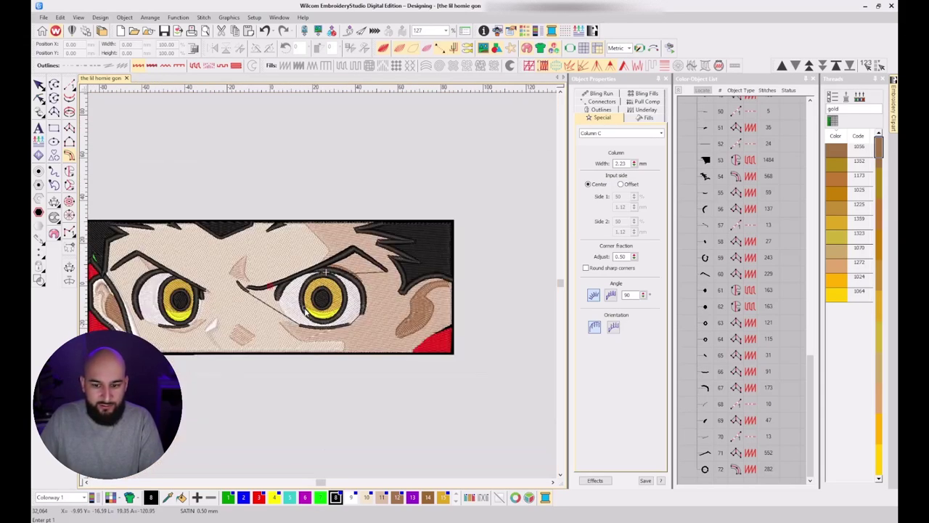
Start a black Column A satin column inside the lower border at the nose line's base and trace it partway up the lower stroke.
key("d")
key("d")
key("d")
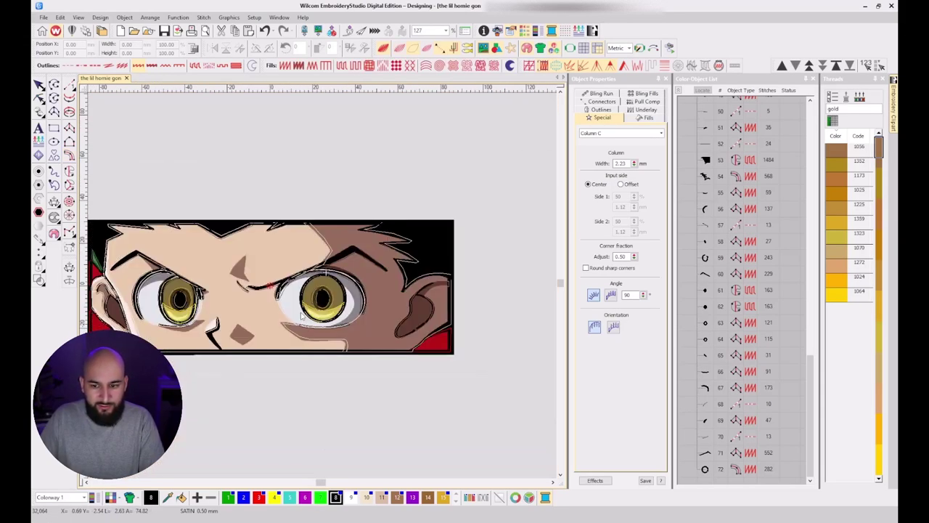
key("d")
key("d")
key("d")
key("d")
scroll(210, 347, "up", 2)
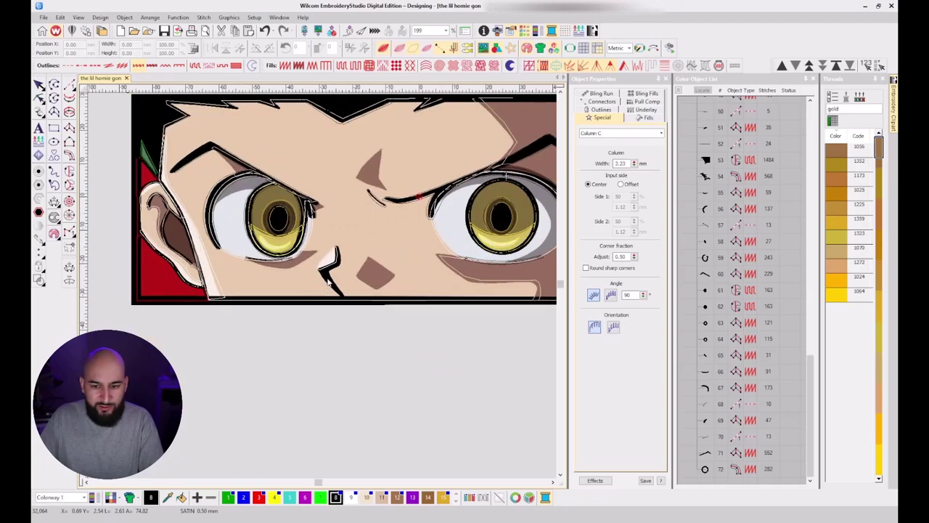
left_click(69, 129)
scroll(337, 284, "up", 7)
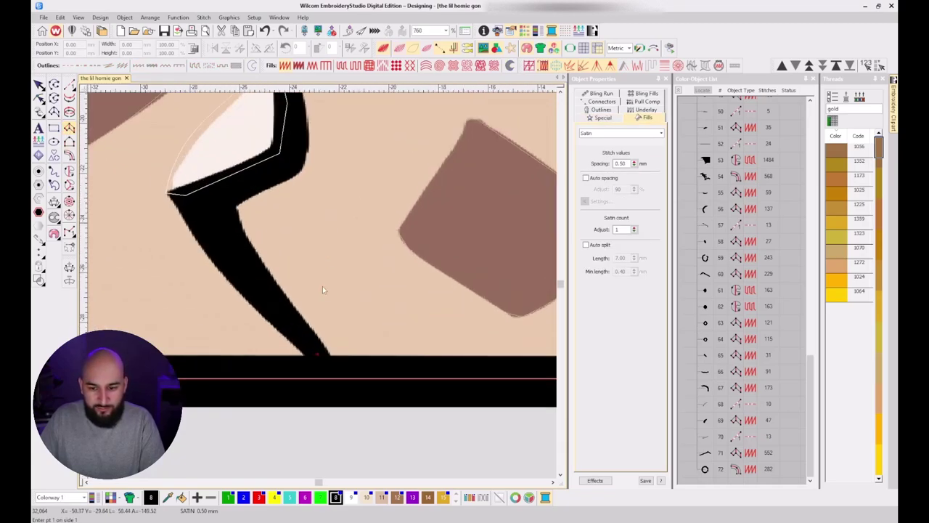
scroll(319, 312, "up", 3)
left_click(365, 397)
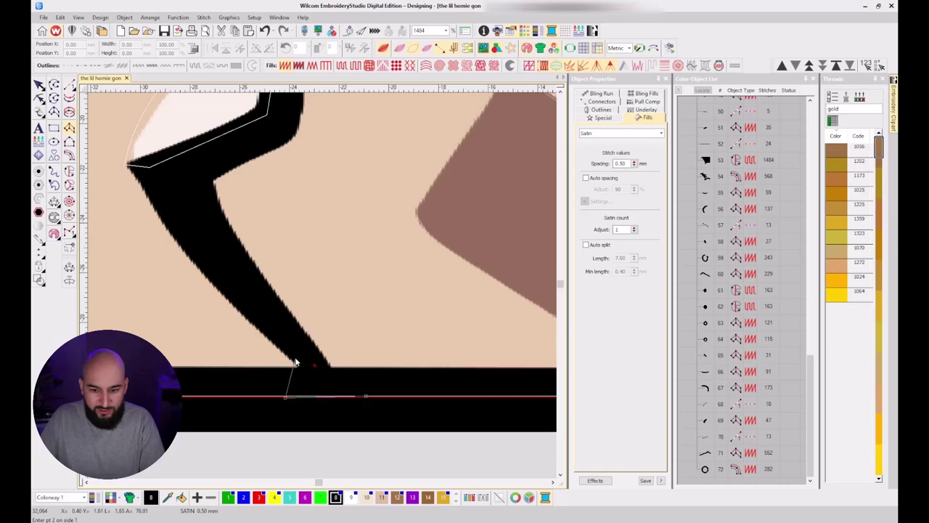
key("Escape")
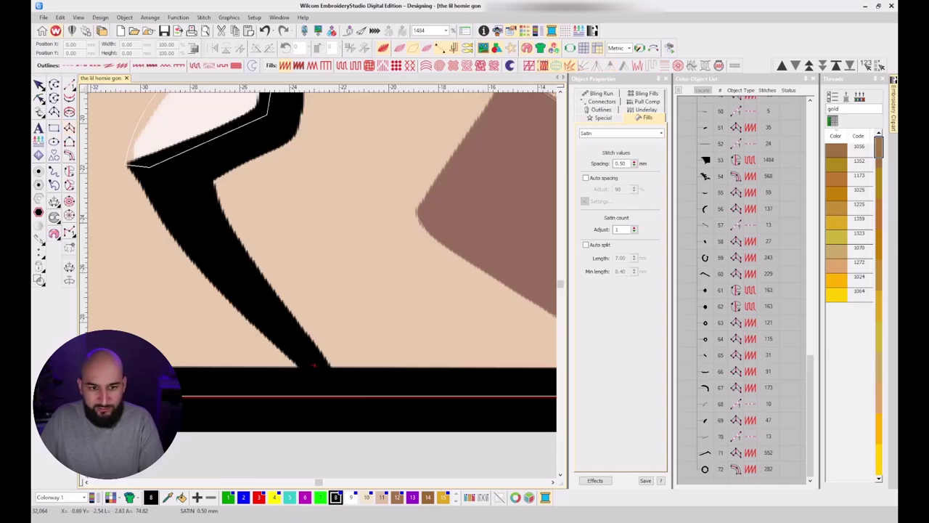
left_click(304, 390)
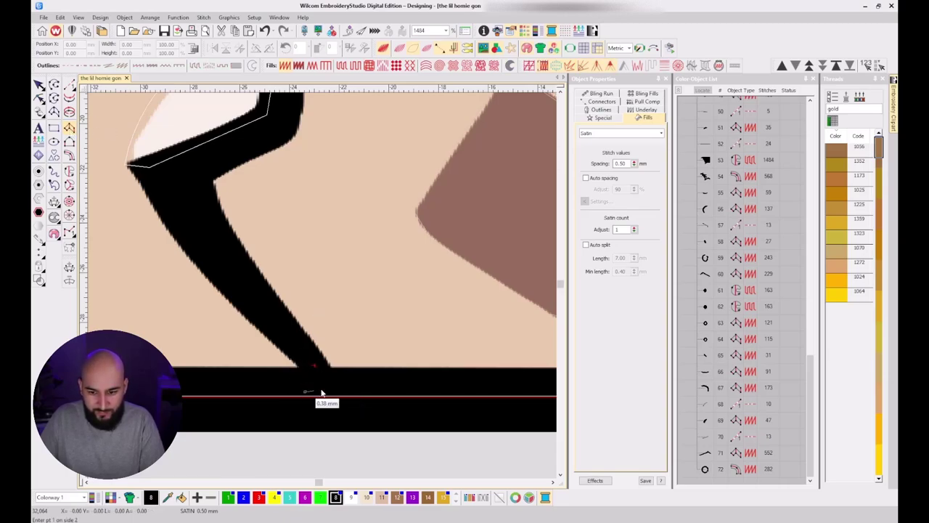
left_click(356, 377)
left_click(234, 319)
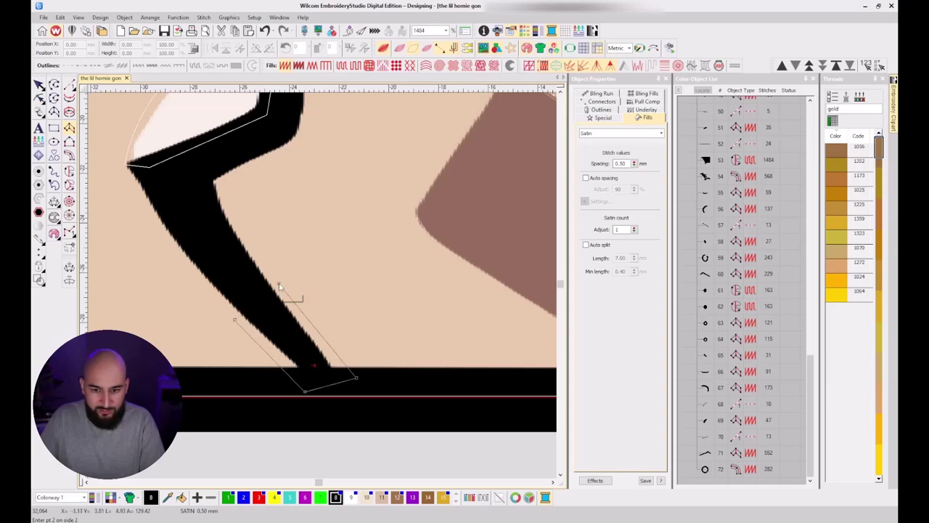
left_click(278, 285)
Continue the nose line's satin column around its two bends to the rounded upper tip and generate its stitches.
left_click(143, 208)
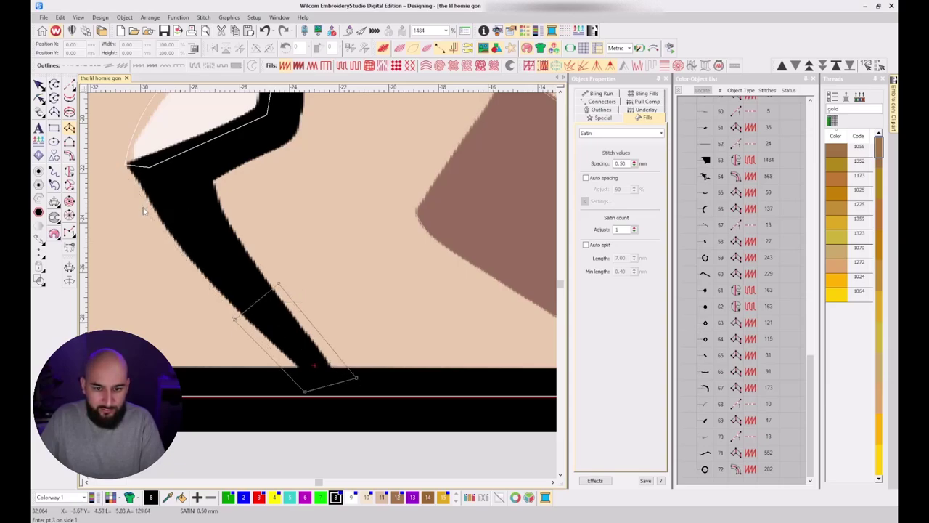
left_click(122, 161)
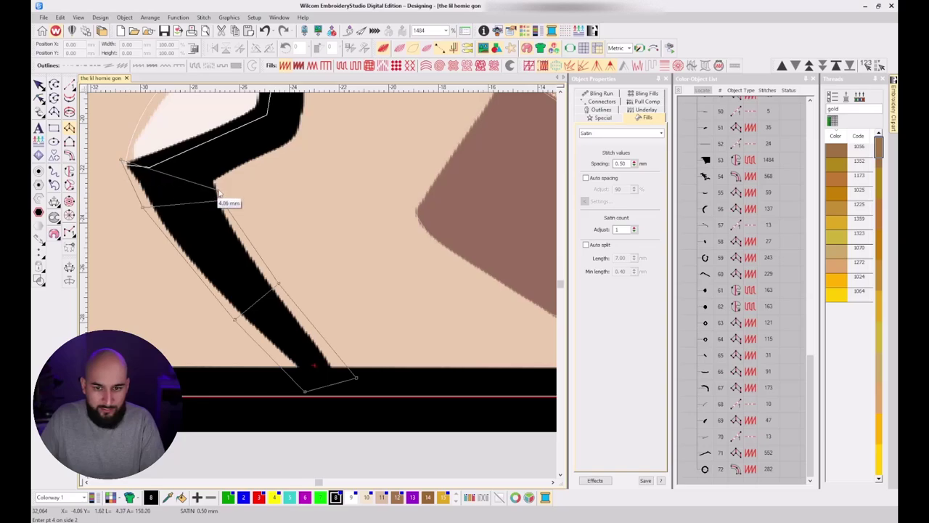
left_click(251, 116)
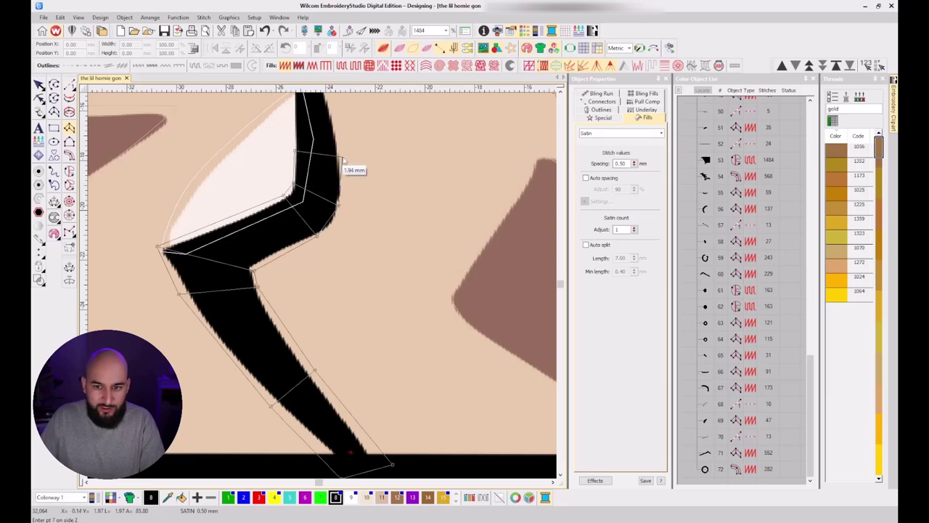
left_click(340, 156)
left_click(297, 174)
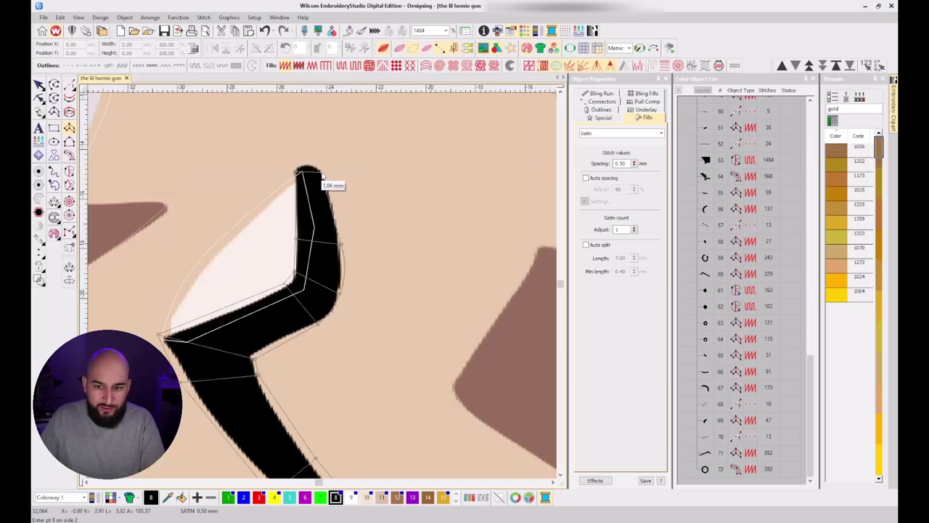
key("Return")
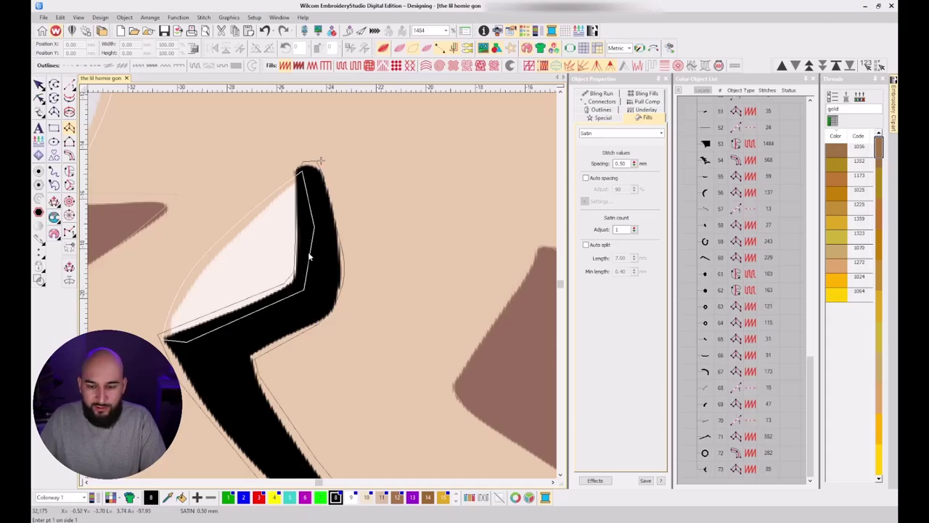
key("t")
scroll(320, 301, "down", 5)
key("Escape")
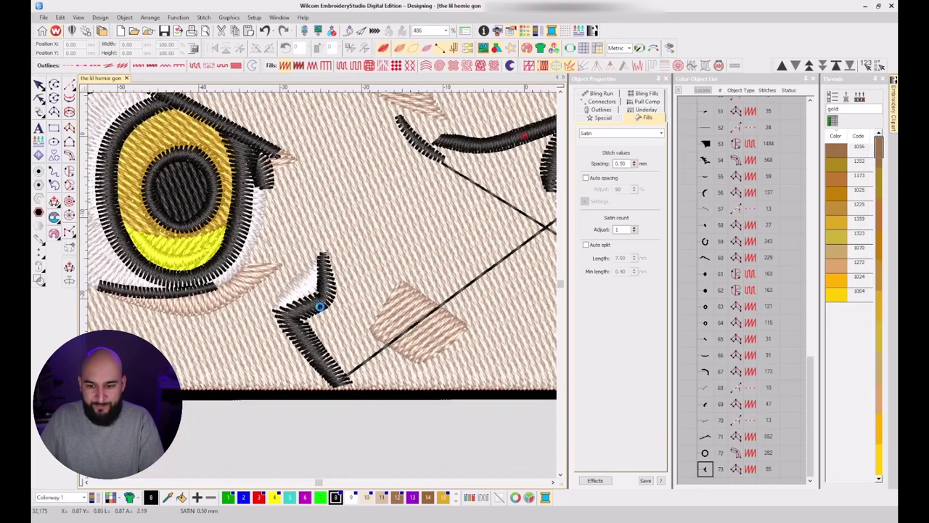
Set the nose line's satin spacing to 0.42 mm and deselect it.
double_click(622, 164)
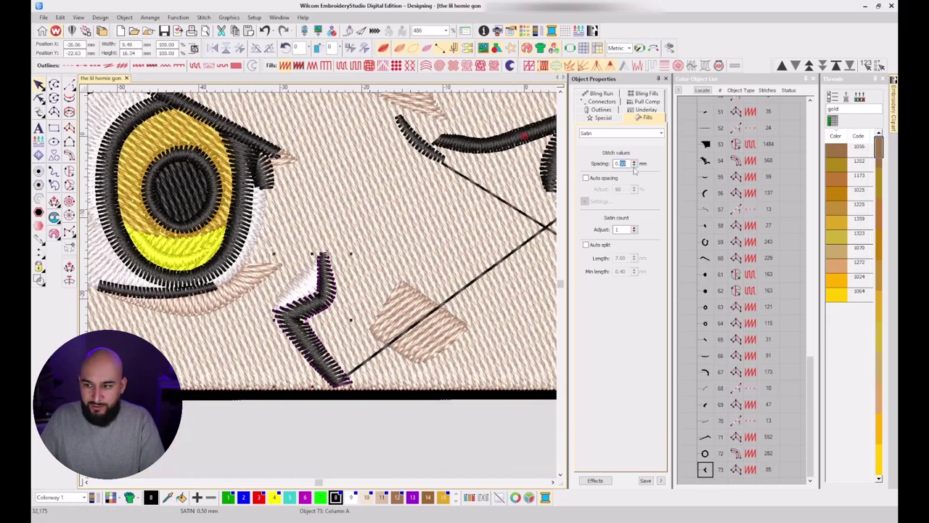
key("Return")
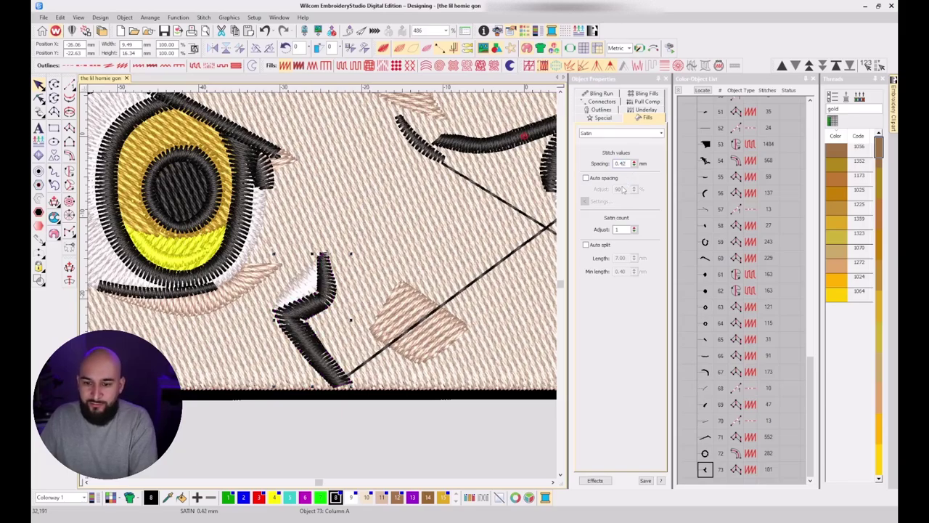
scroll(314, 283, "down", 2)
scroll(335, 290, "down", 2)
key("Escape")
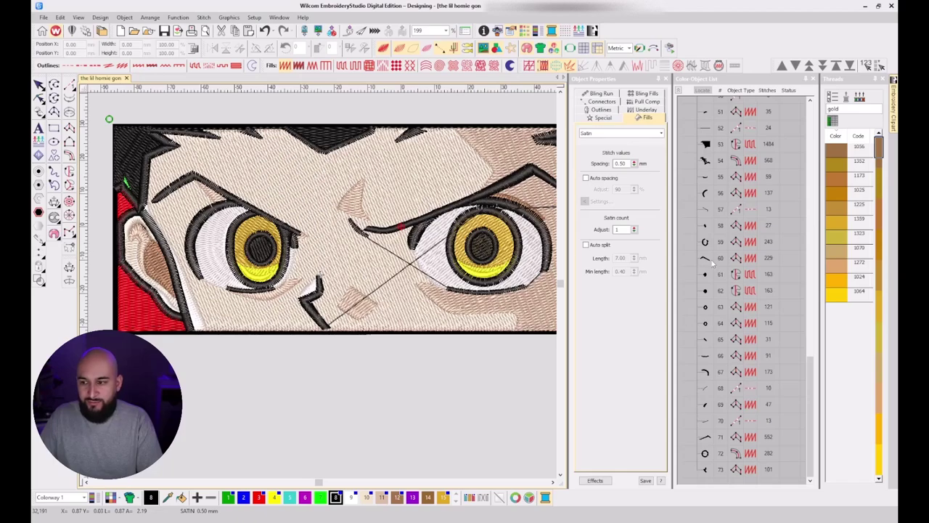
Select the black satin outline columns of both eyes, the brows, the crease and the nose line, and set their spacing to 0.38 mm.
left_click(194, 221)
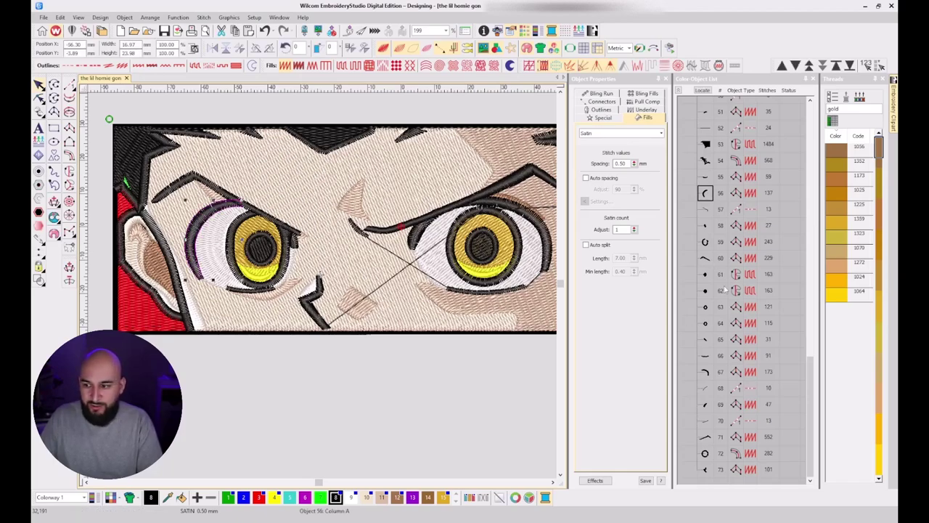
left_click(707, 178)
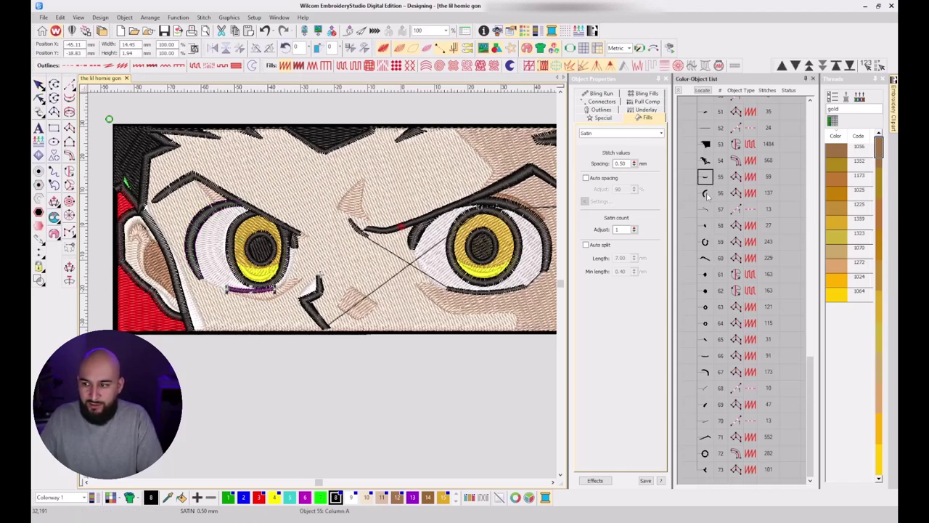
left_click(707, 193, "ctrl")
left_click(704, 225, "ctrl")
left_click(705, 241, "ctrl")
left_click(705, 257, "ctrl")
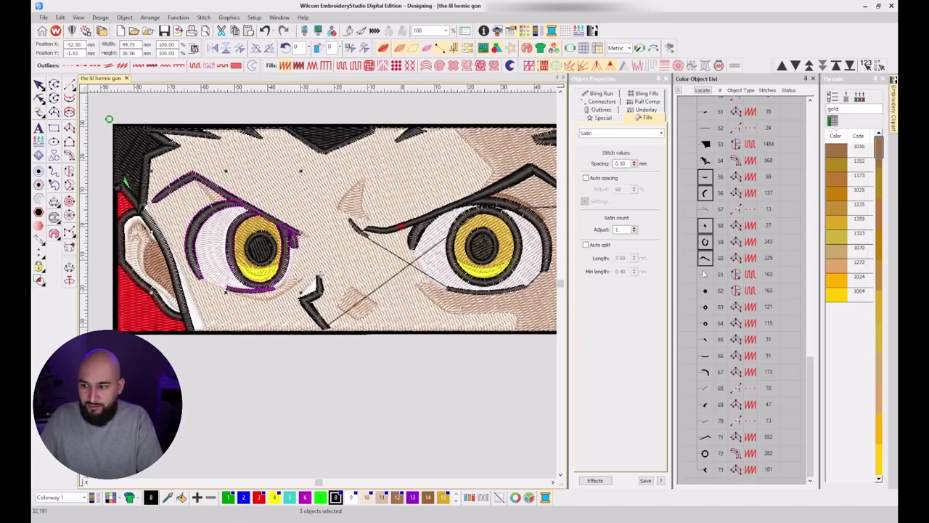
left_click(706, 308, "ctrl")
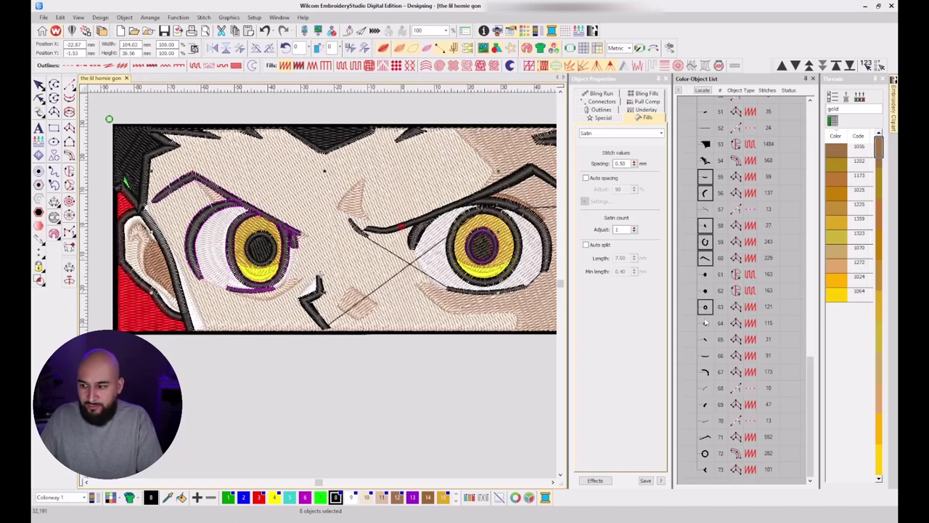
left_click(705, 323, "ctrl")
left_click(705, 339, "ctrl")
left_click(705, 355, "ctrl")
left_click(705, 371, "ctrl")
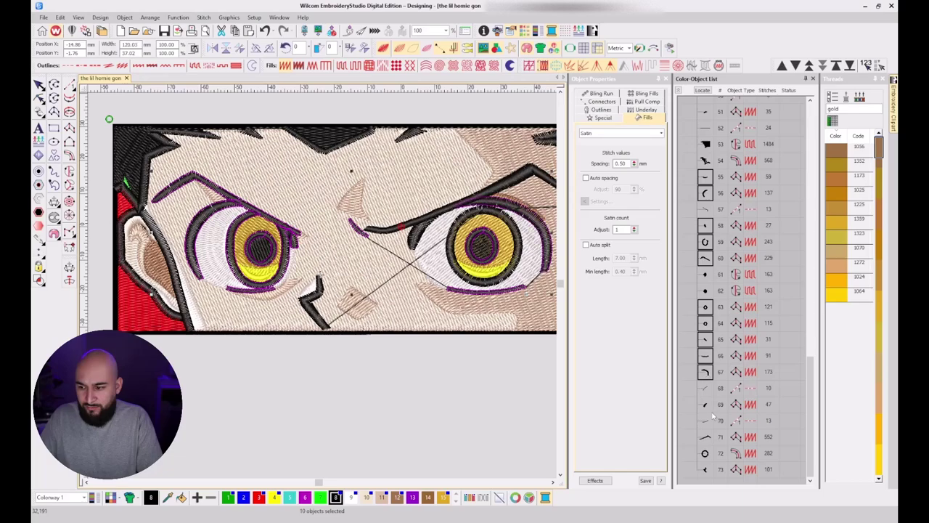
left_click(705, 404, "ctrl")
left_click(706, 437, "ctrl")
left_click(704, 453, "ctrl")
left_click(705, 469, "ctrl")
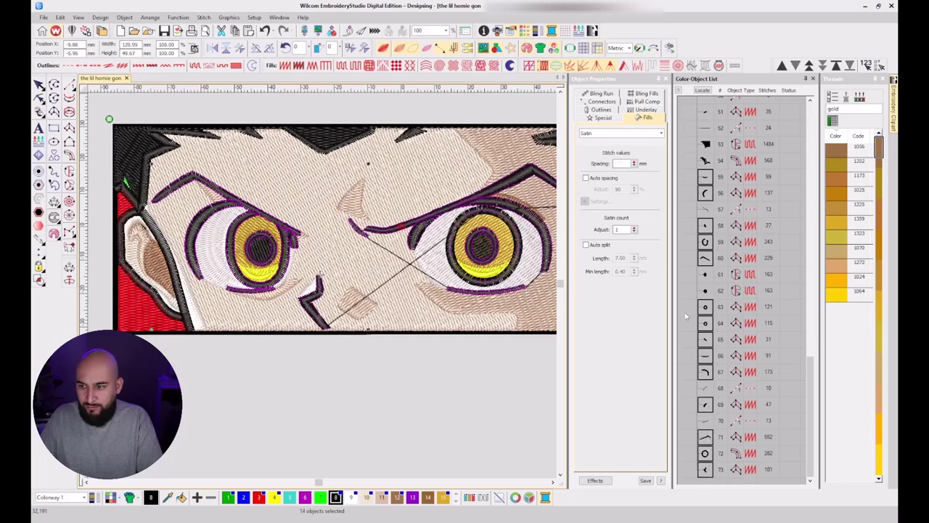
left_click(622, 163)
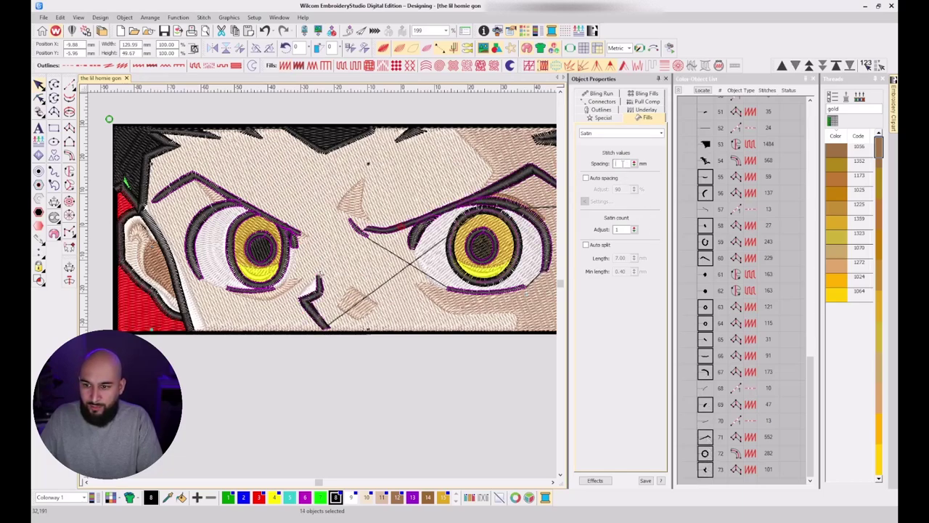
type(".38")
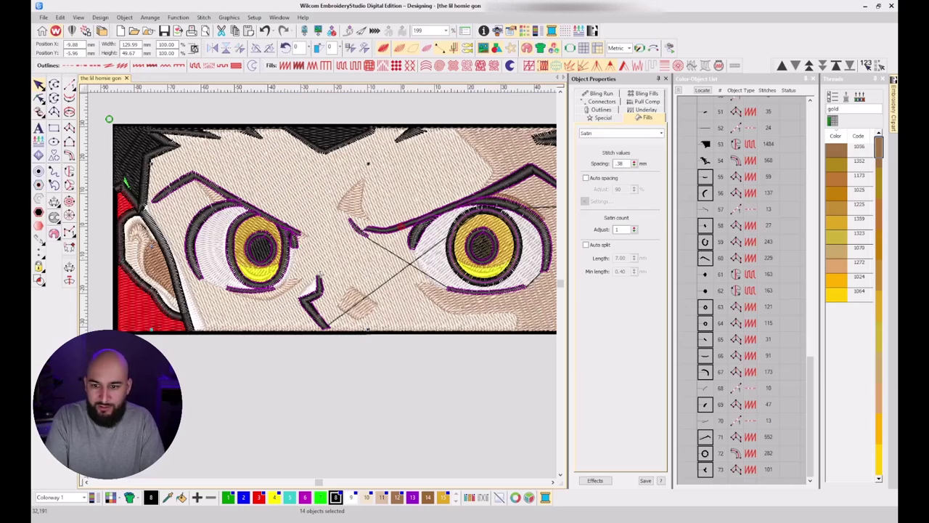
key("Return")
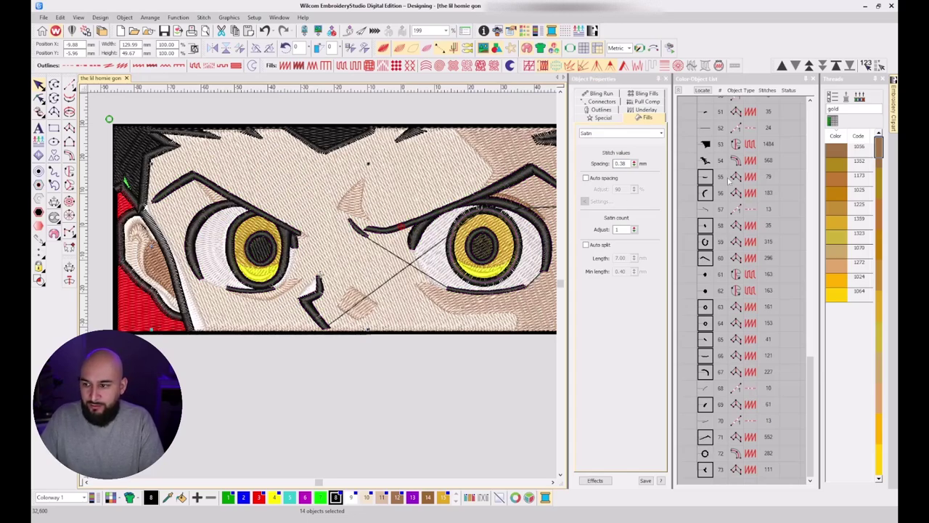
Examine the connector settings of the black outline objects one by one, from the left lower lid line to the left pupil ring.
left_click(704, 178)
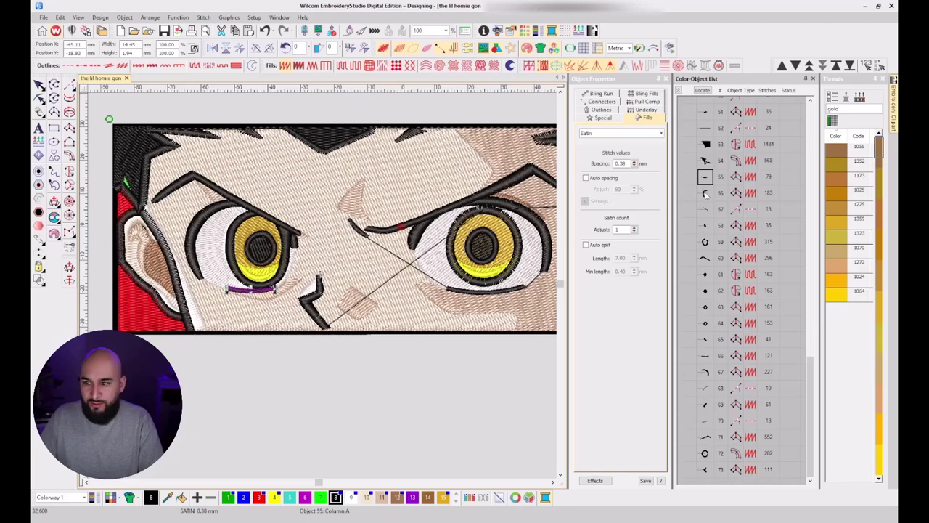
left_click(704, 193)
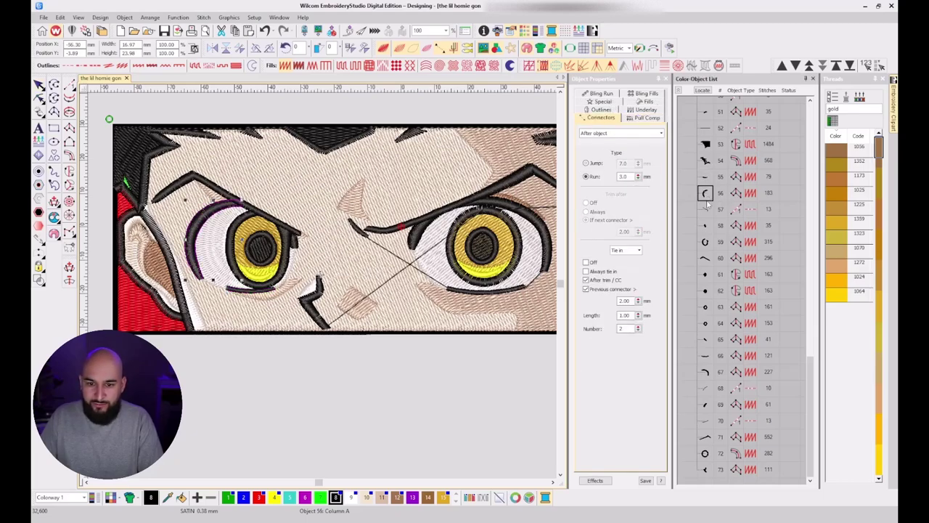
left_click(704, 209)
left_click(704, 225)
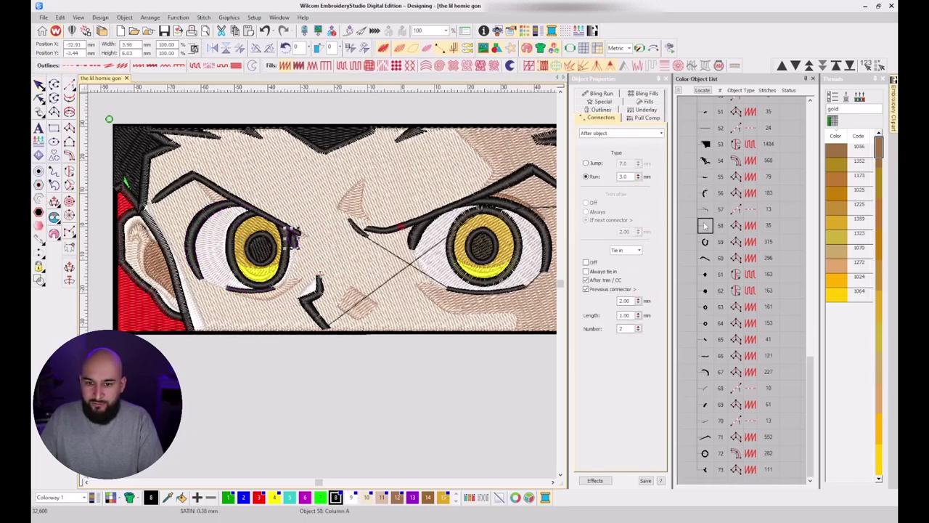
left_click(704, 241)
left_click(704, 257)
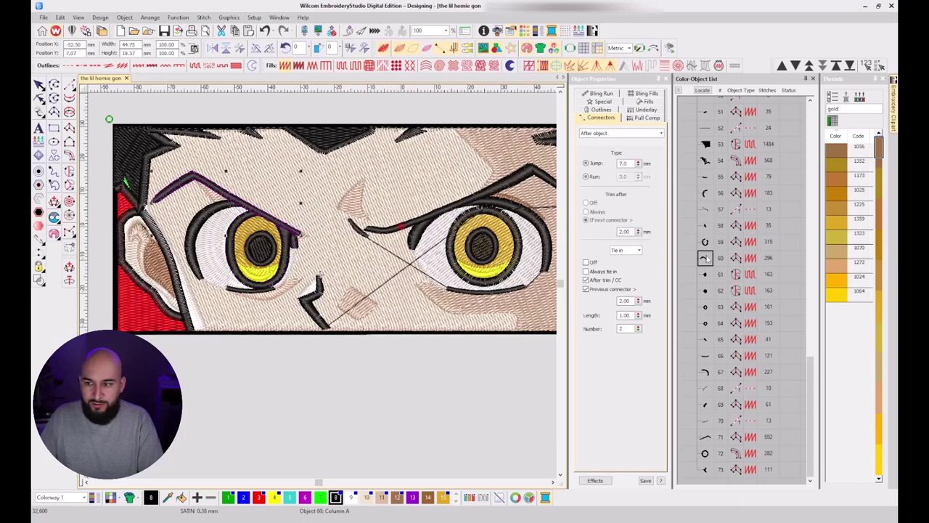
left_click(705, 274)
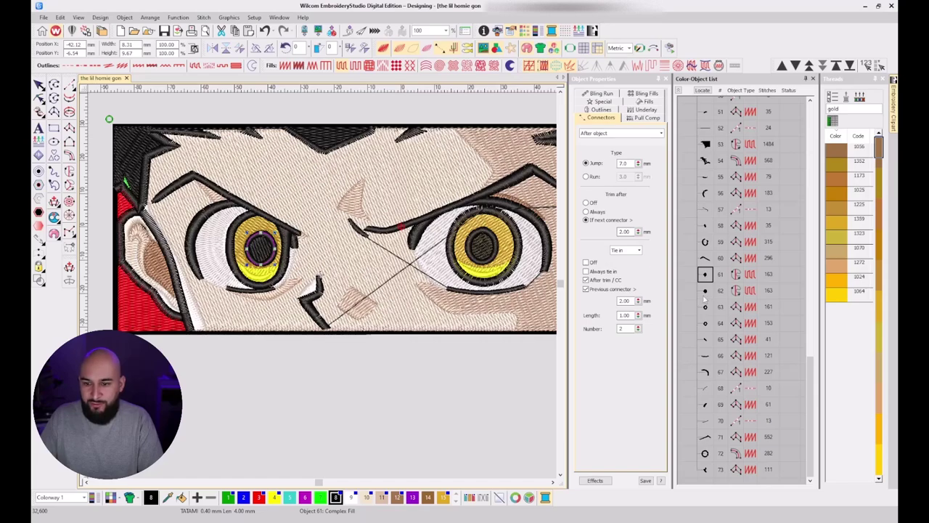
left_click(705, 291)
left_click(706, 307)
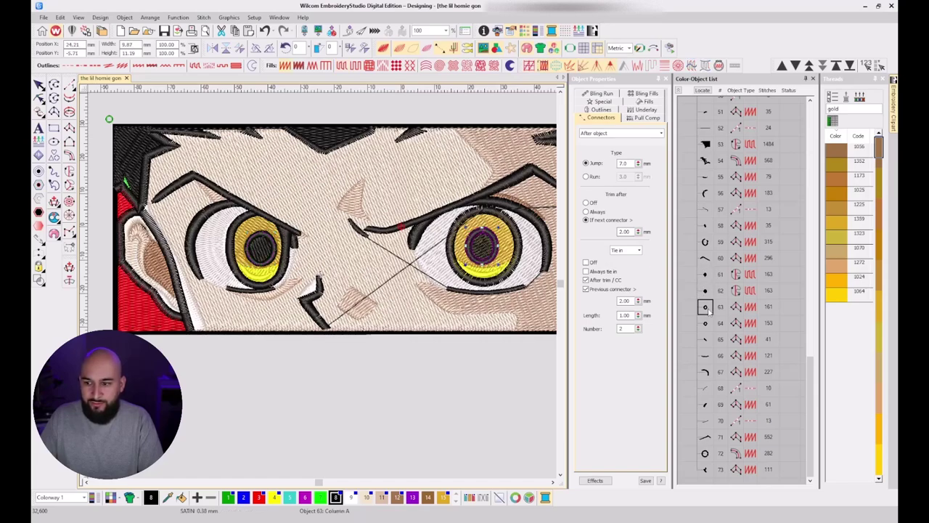
left_click(704, 323)
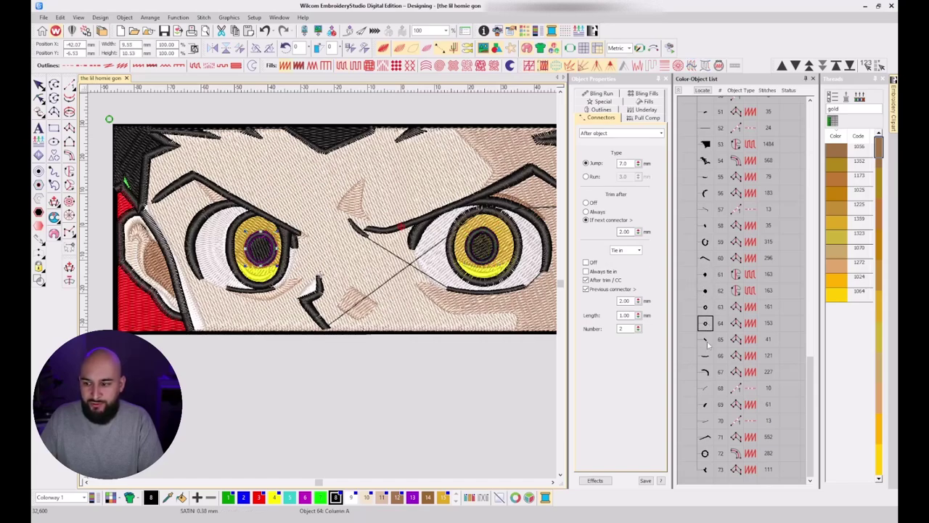
Set the connectors after the short crease between the brows and after the right eye's lower lid line to Jump.
left_click(705, 339)
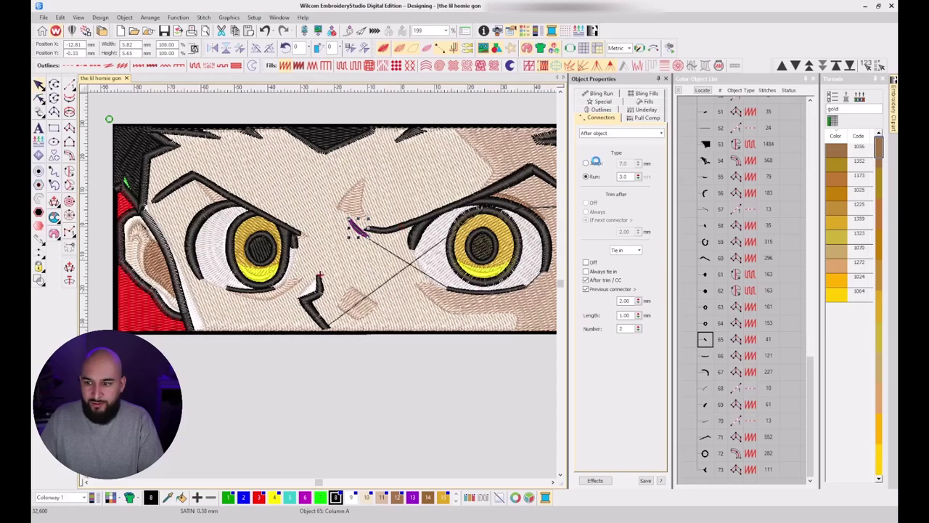
left_click(705, 356)
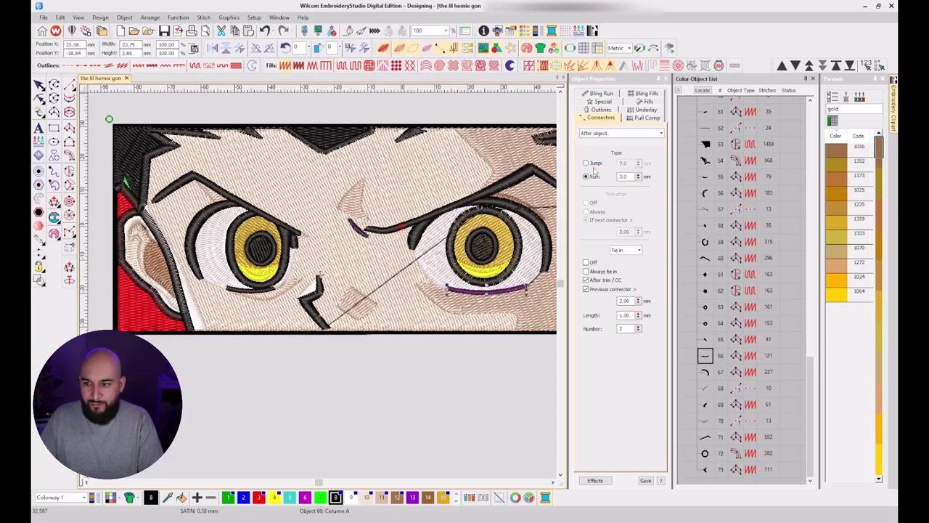
left_click(704, 372)
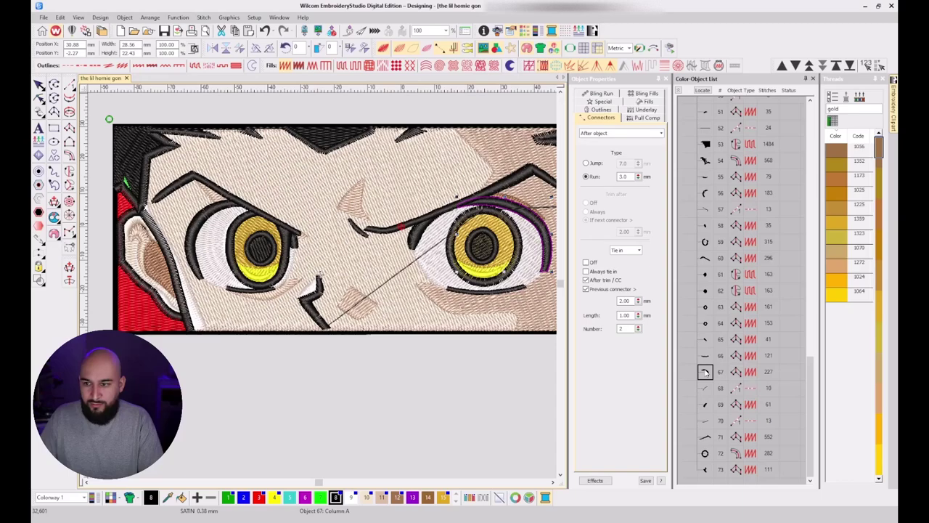
left_click(706, 387)
left_click(706, 404)
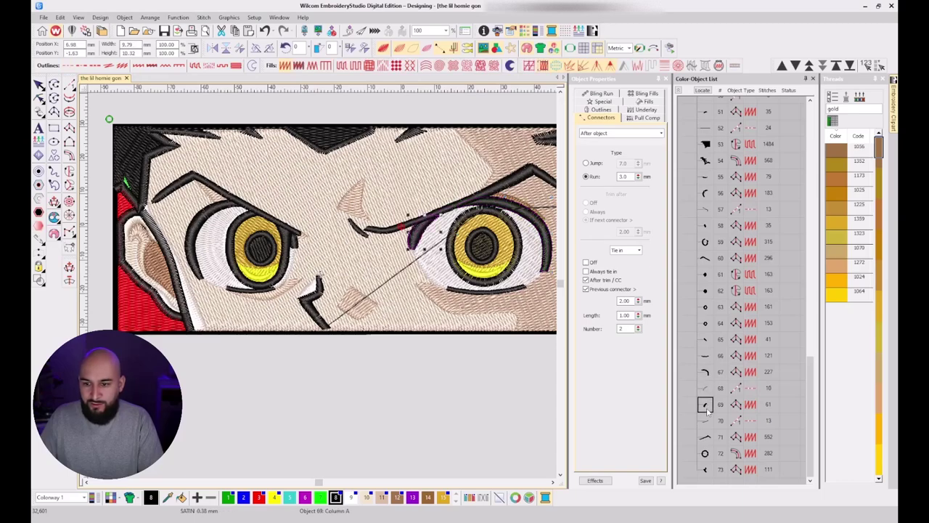
left_click(706, 421)
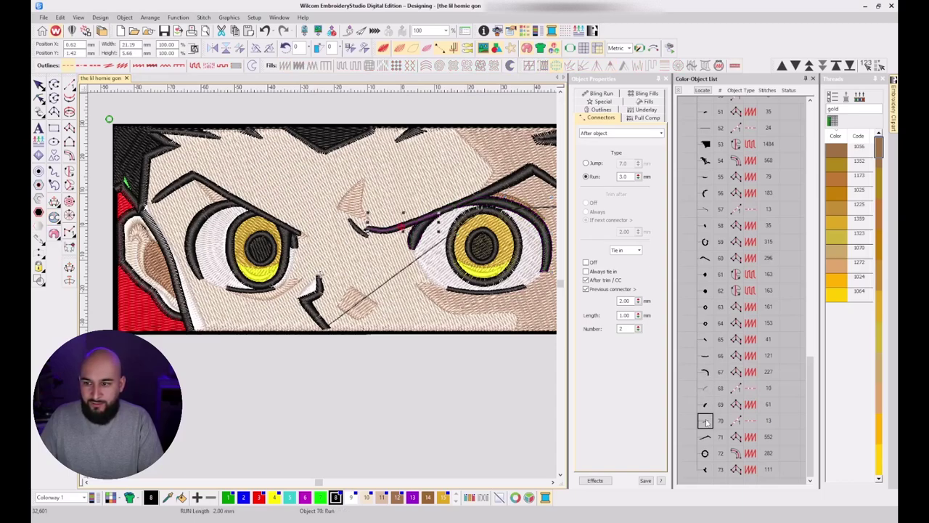
Set the connectors after the right eyebrow outline, the right iris ring and the nose line to Jump.
left_click(706, 436)
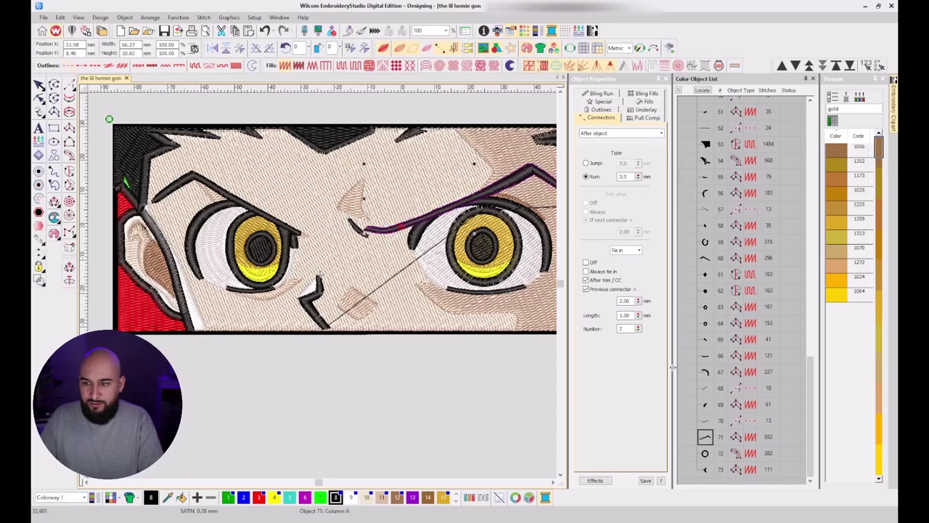
left_click(587, 163)
left_click(704, 452)
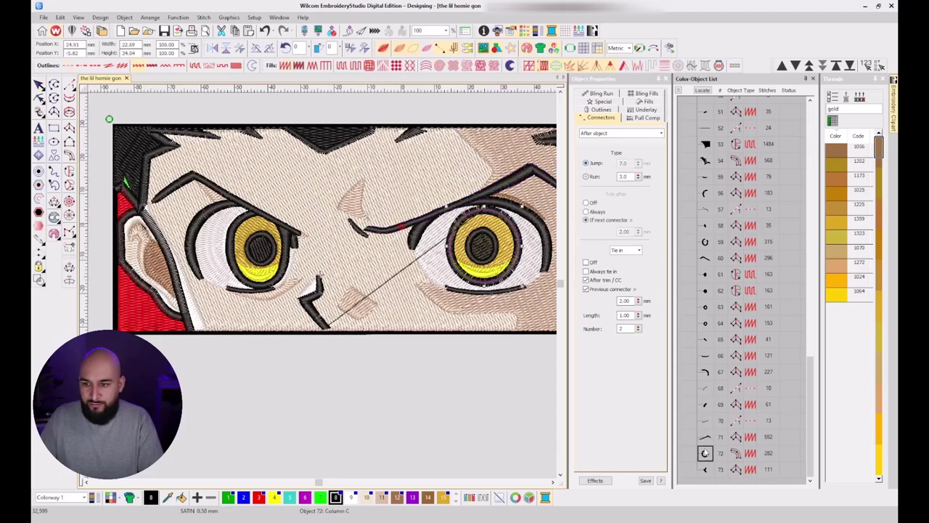
left_click(703, 468)
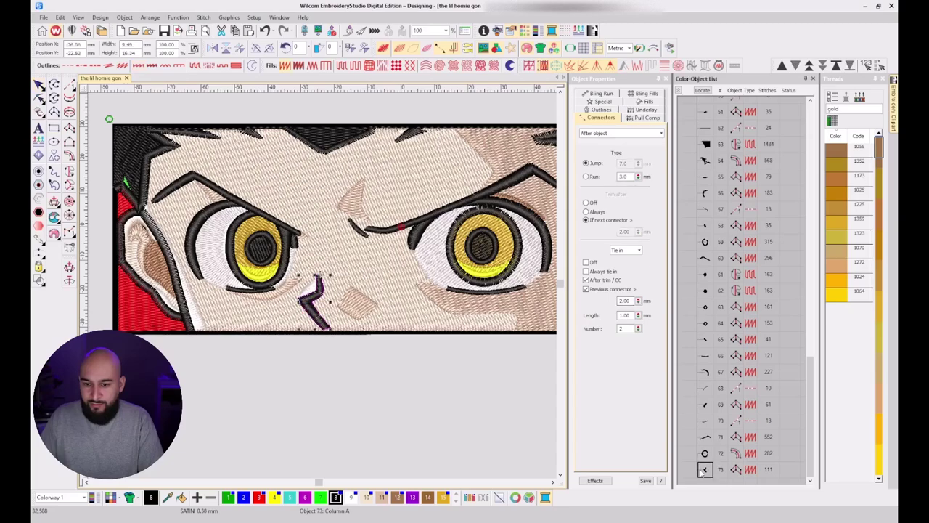
Unlock and unhide the red rectangular border near the start of the object sequence.
scroll(430, 271, "down", 3)
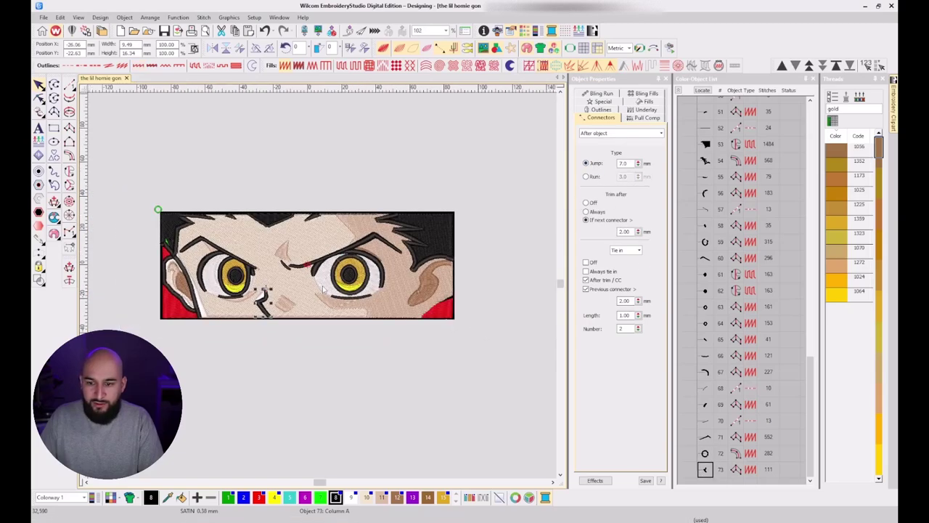
left_click_drag(811, 441, 810, 189)
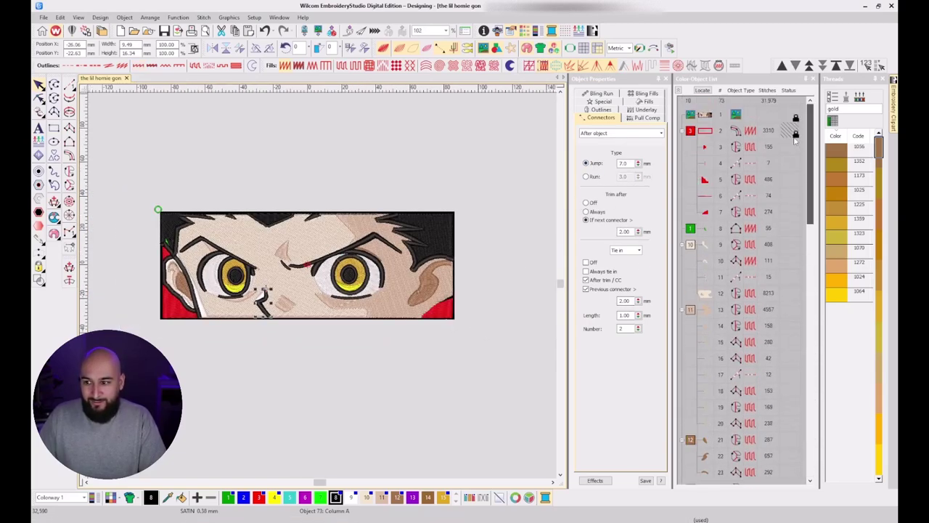
right_click(705, 131)
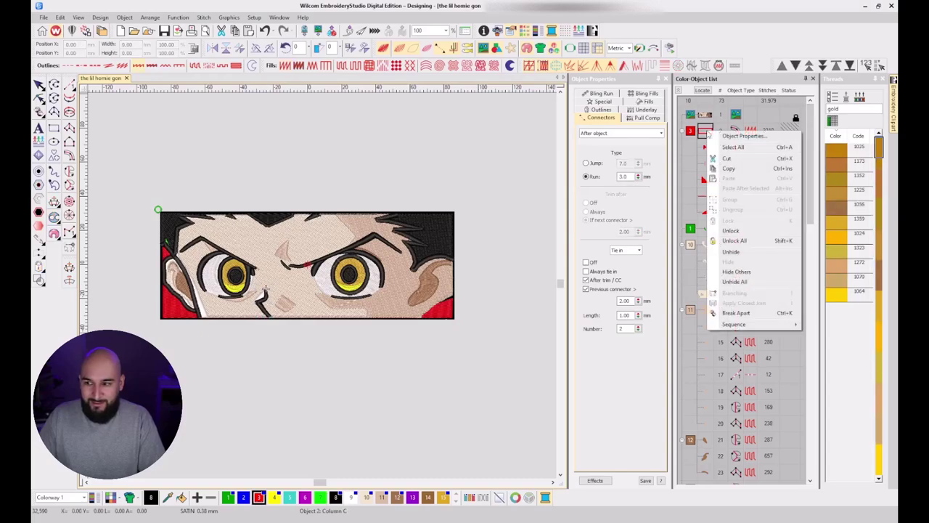
left_click(758, 231)
right_click(704, 124)
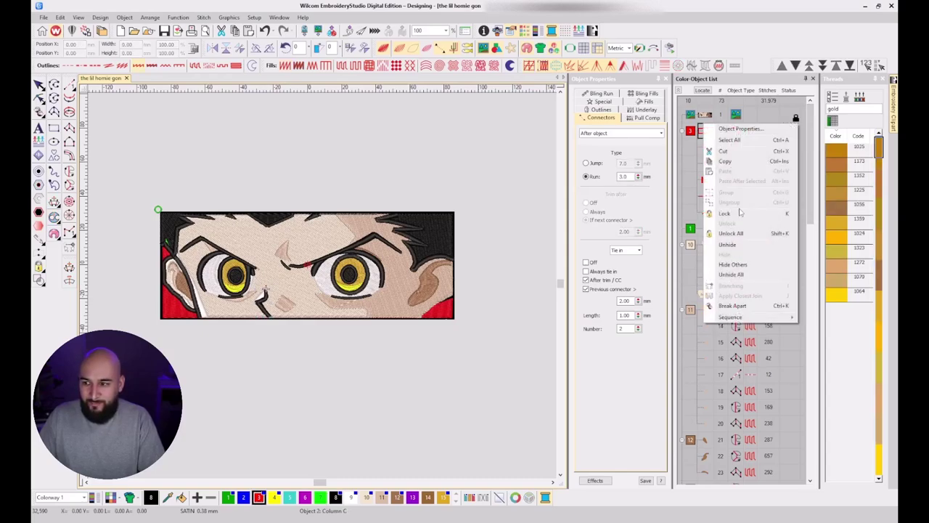
left_click(741, 233)
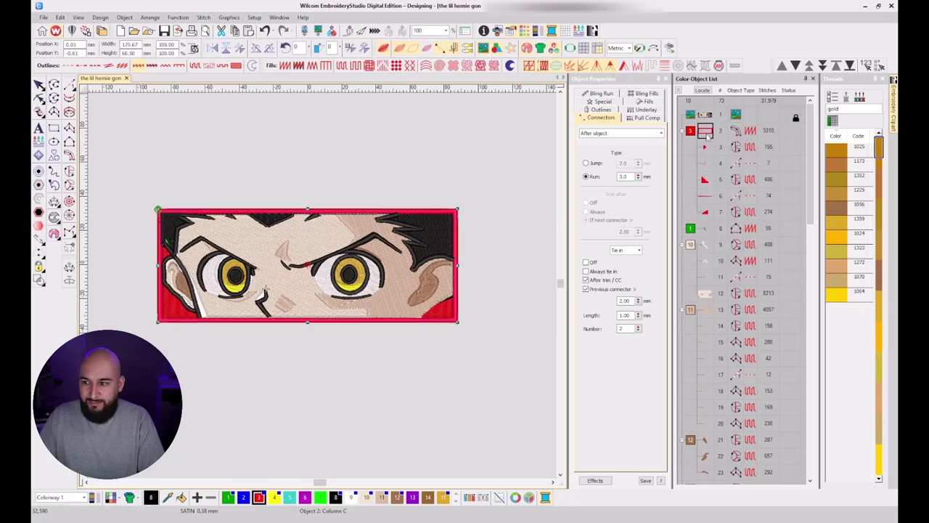
Move the red border to the end of the stitching sequence and deselect it.
right_click(706, 133)
mouse_move(746, 326)
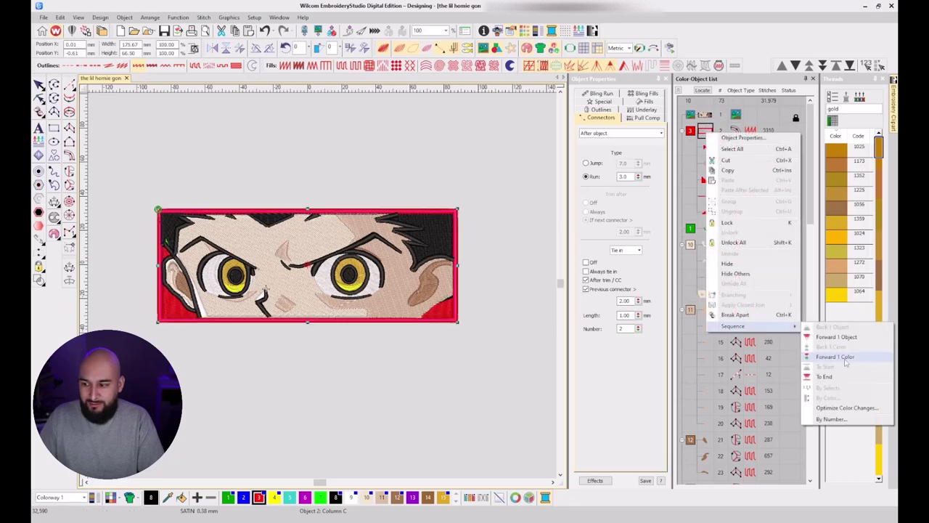
left_click(809, 376)
left_click(487, 300)
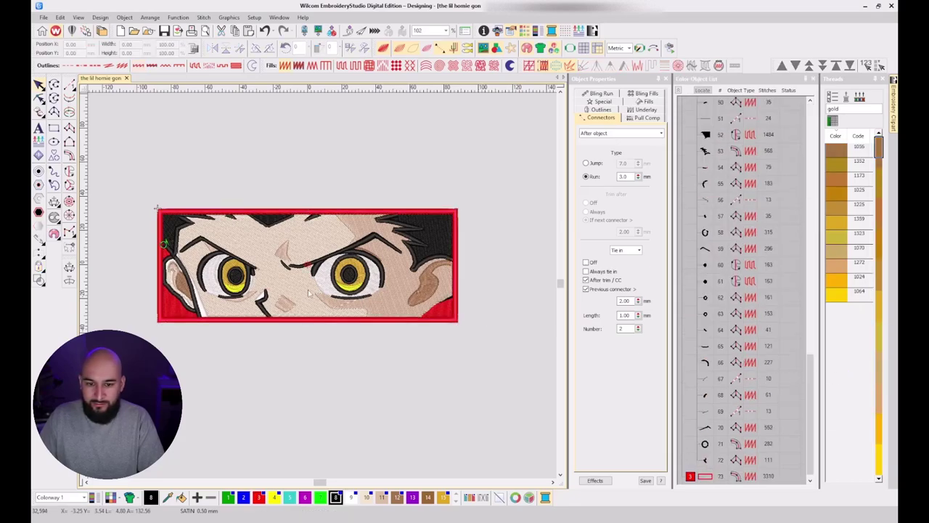
scroll(322, 285, "up", 2)
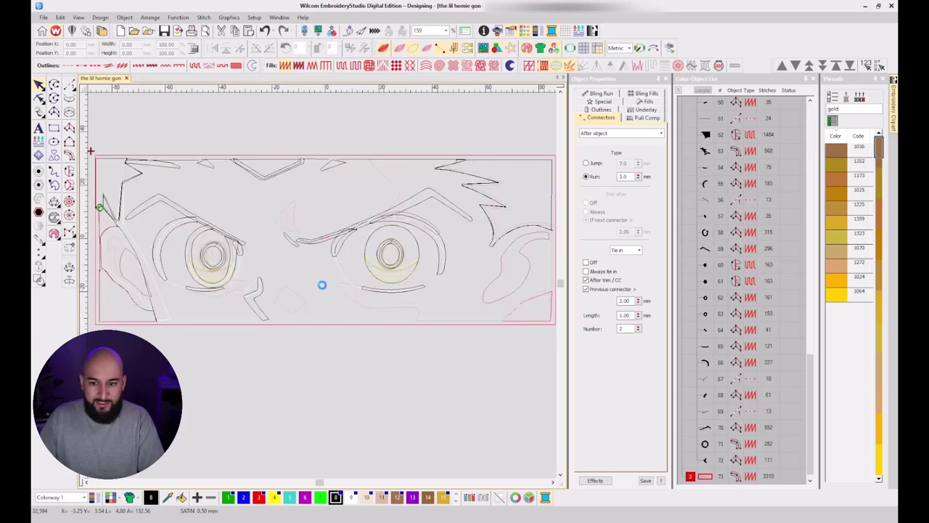
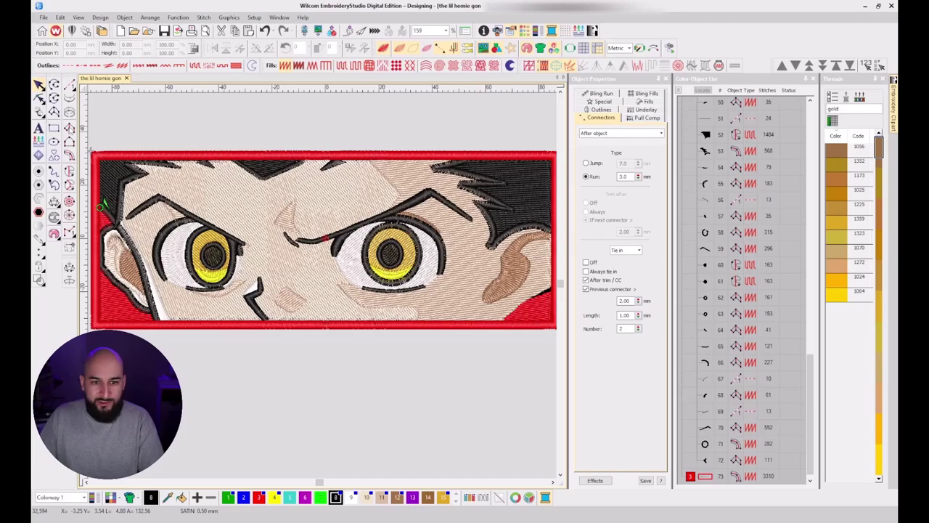
Digitize a black Column A satin along the diagonal jaw line above the lower-right red corner and sequence it before the red border.
left_click(70, 128)
scroll(514, 316, "up", 5)
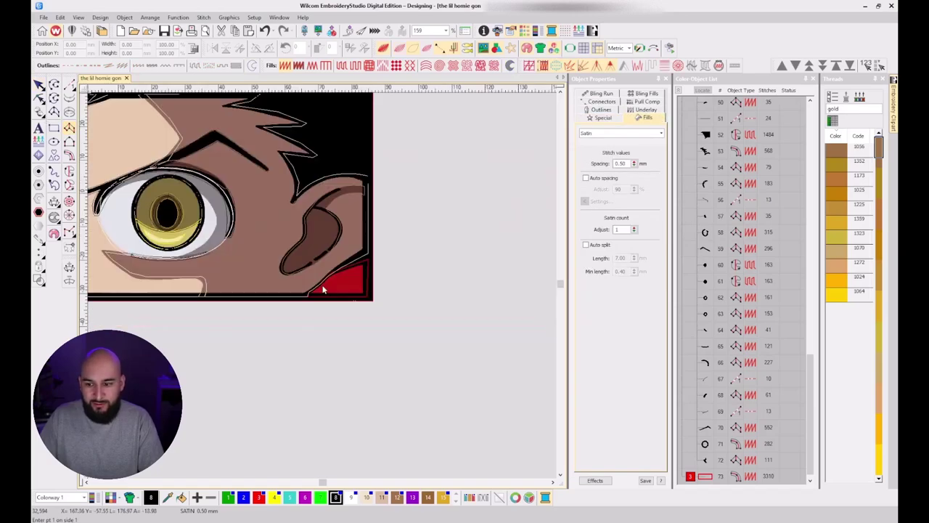
left_click(271, 305)
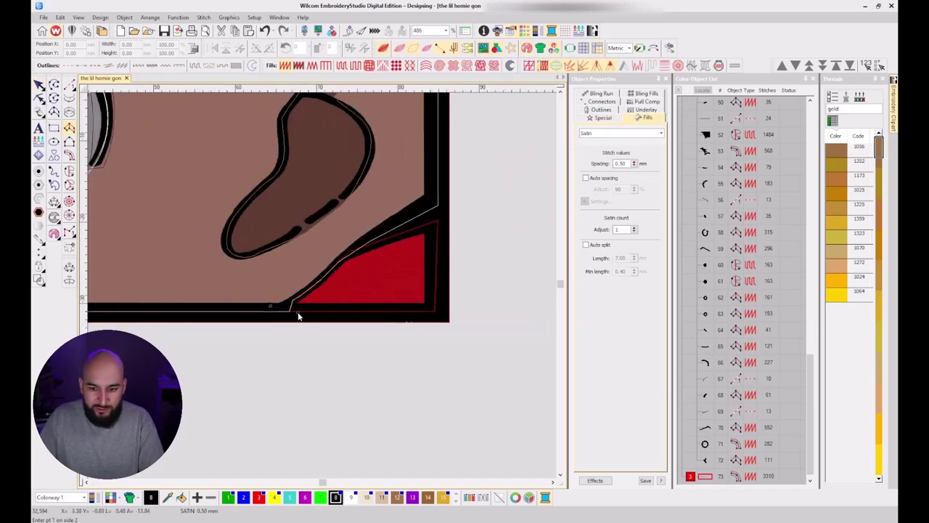
left_click(304, 287)
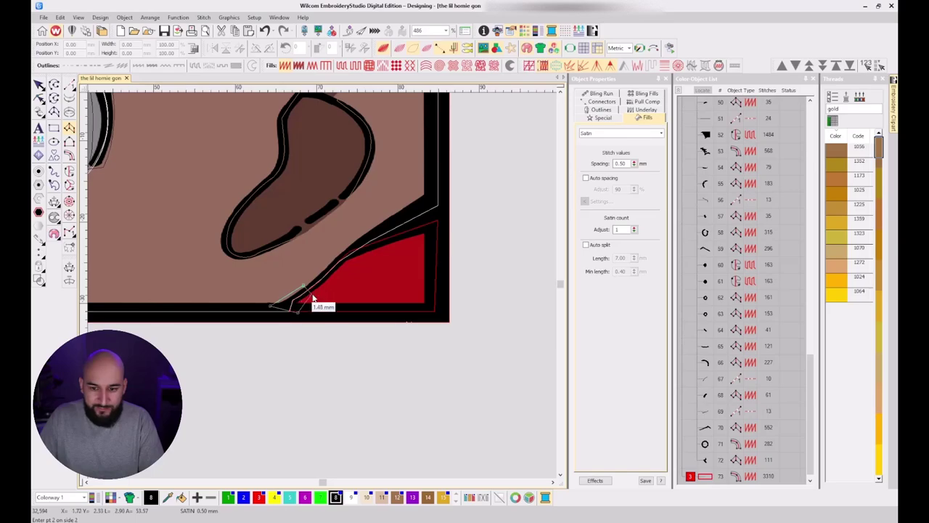
left_click(334, 253)
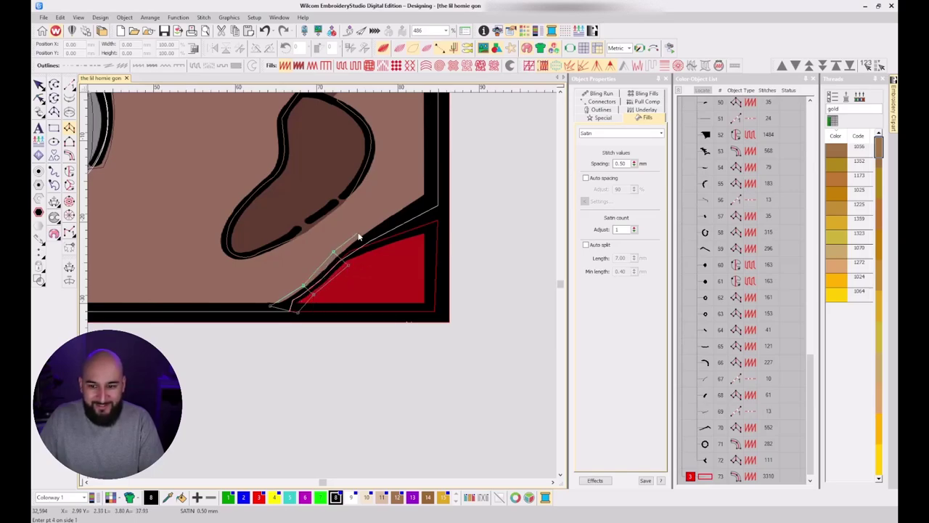
left_click(423, 194)
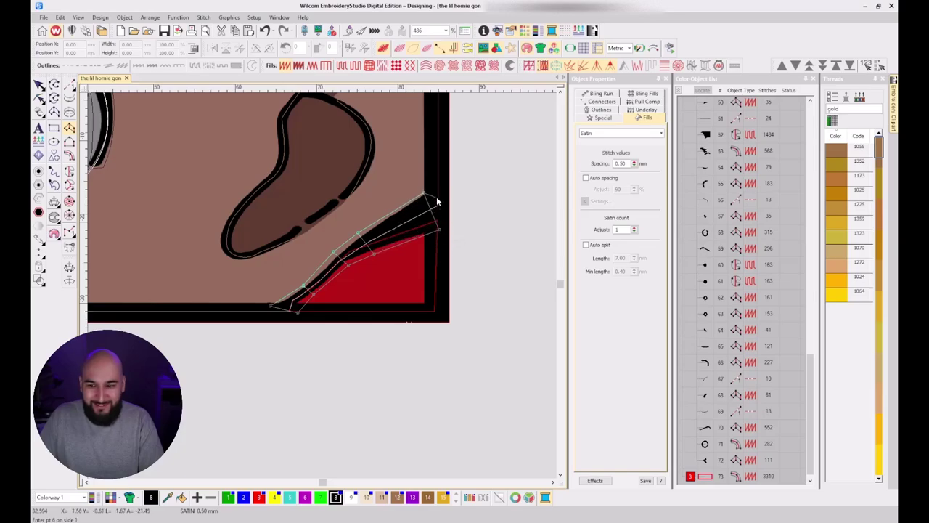
left_click(436, 197)
key("Return")
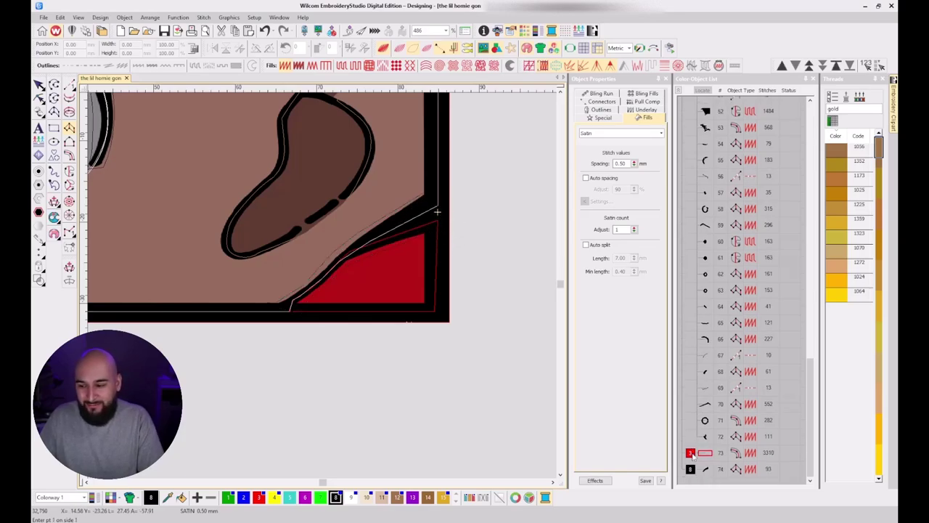
left_click(707, 469)
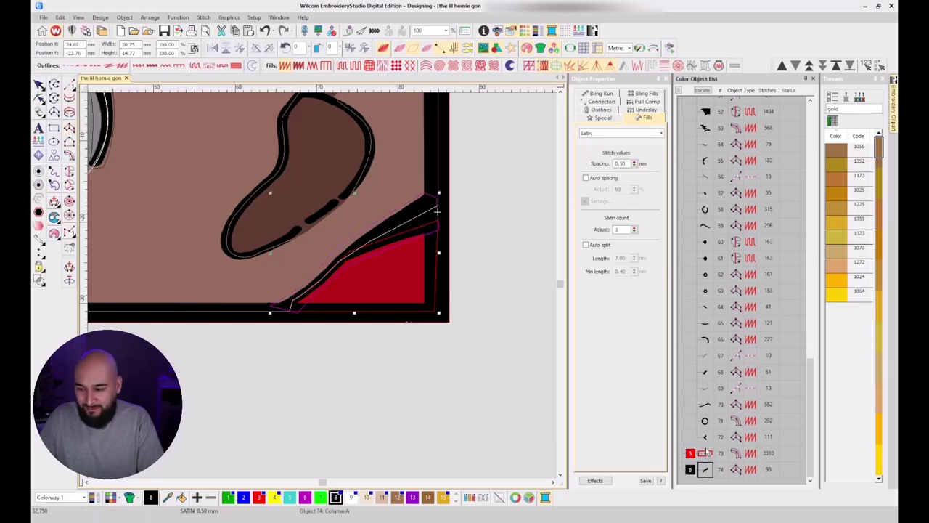
left_click_drag(705, 451, 705, 451)
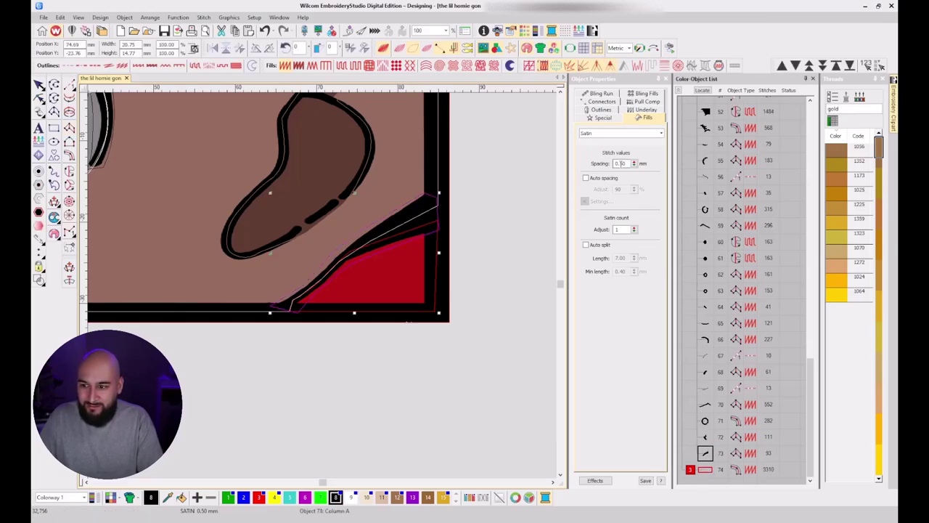
Set the jaw line column's satin spacing to 0.38 mm and the connector after it to Jump.
left_click(622, 163)
type("0.38")
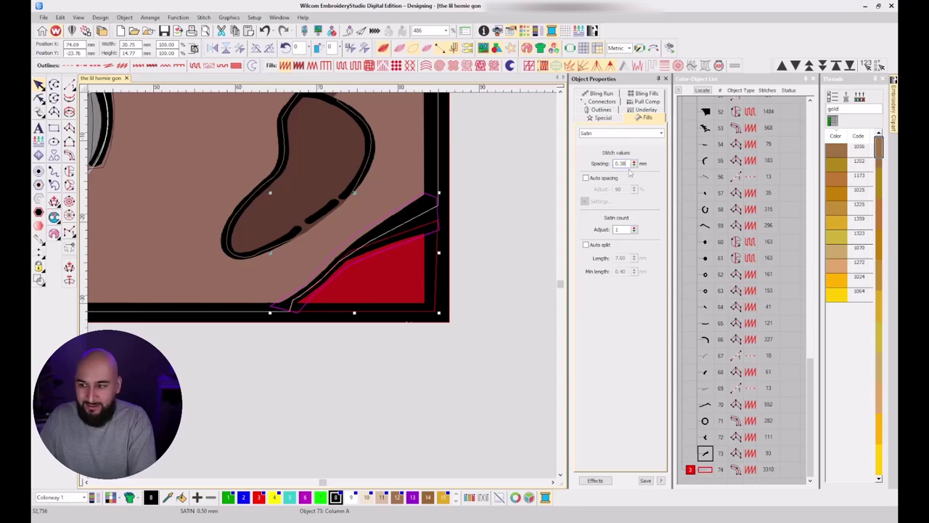
key("Return")
left_click(599, 101)
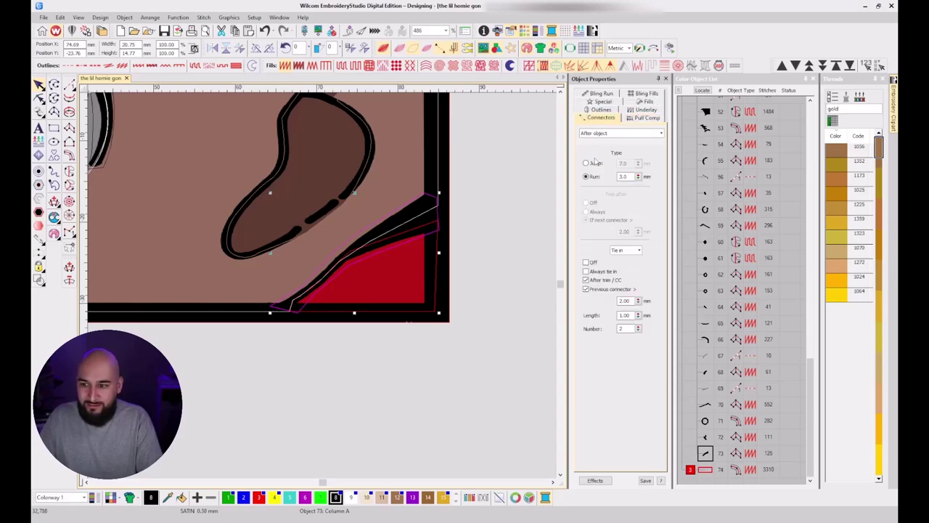
left_click(594, 163)
Compare the stitch preview with the artwork around the right ear, jaw line and lower-right red corner.
left_click(706, 470)
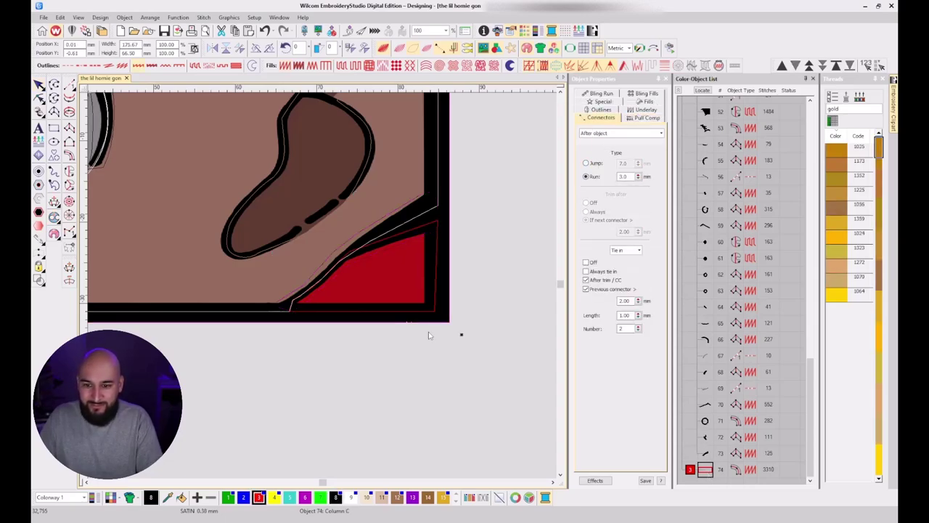
key("t")
scroll(322, 285, "down", 4)
scroll(346, 250, "up", 3)
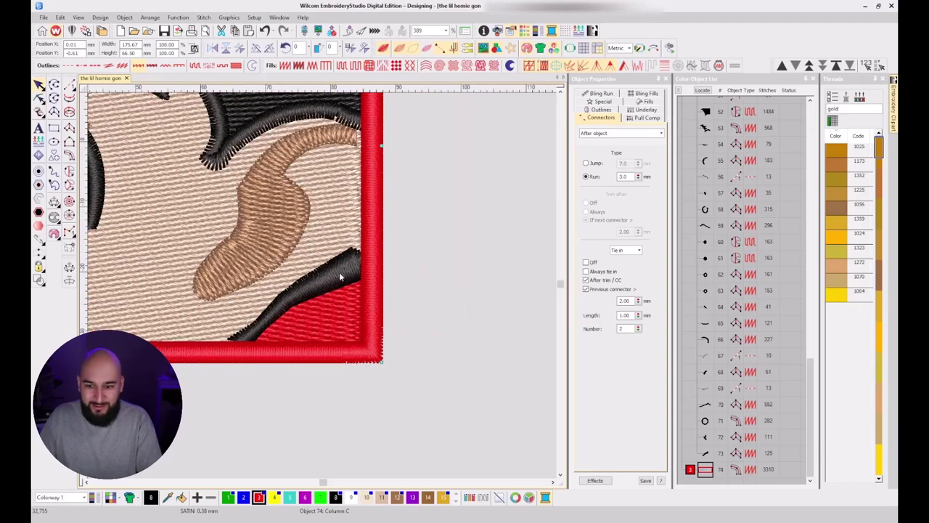
left_click(340, 276)
left_click(340, 283)
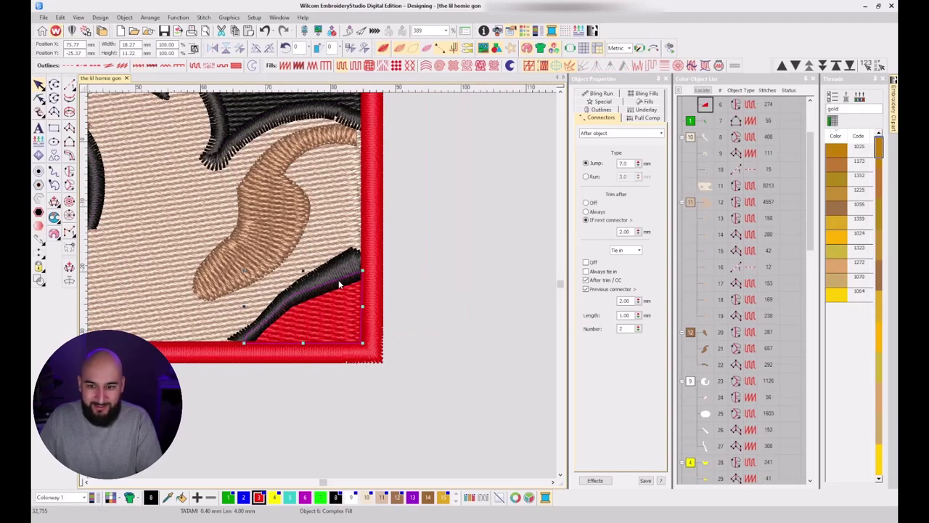
key("t")
key("t")
key("t")
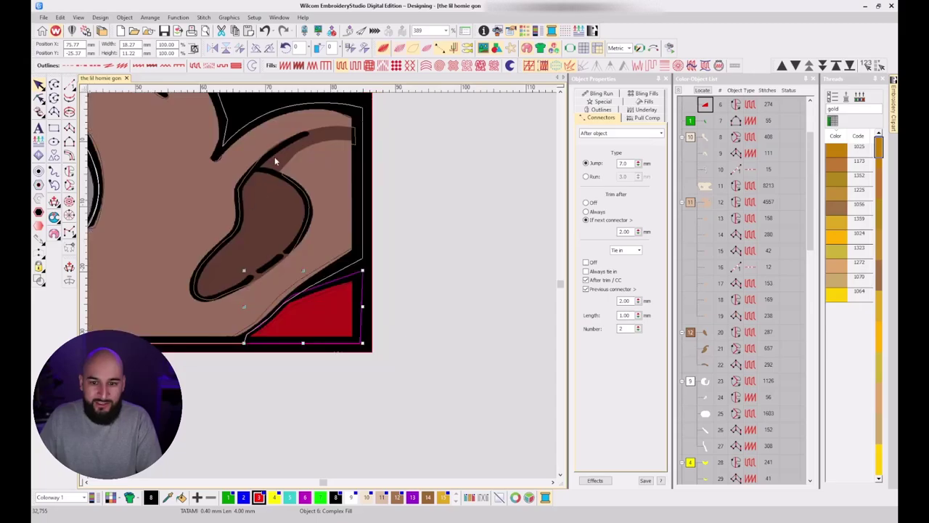
key("t")
scroll(323, 288, "down", 3)
key("t")
key("t")
scroll(321, 289, "down", 2)
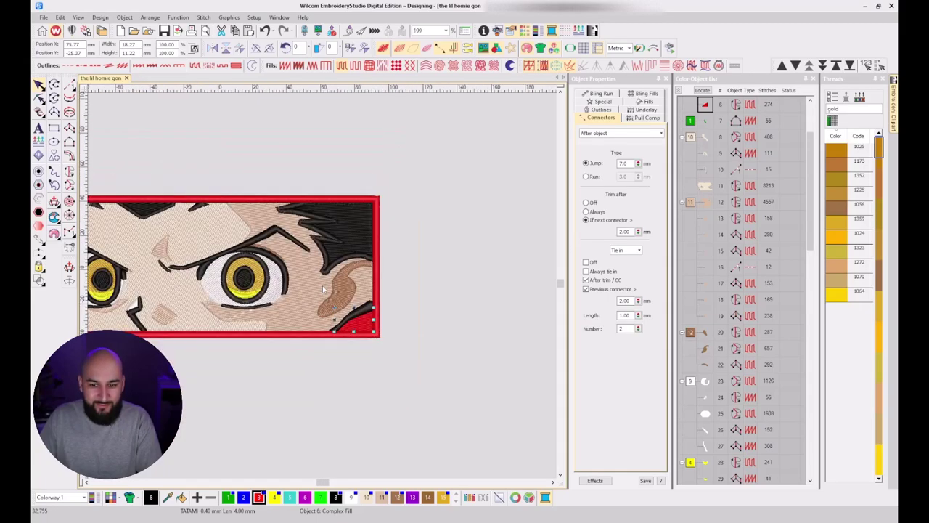
Check how the left ear's edges are outlined in the artwork and compare them with the right ear and corner in the stitch preview.
left_click_drag(323, 290, 518, 275)
scroll(290, 275, "up", 1)
key("t")
key("t")
scroll(219, 269, "up", 3)
key("t")
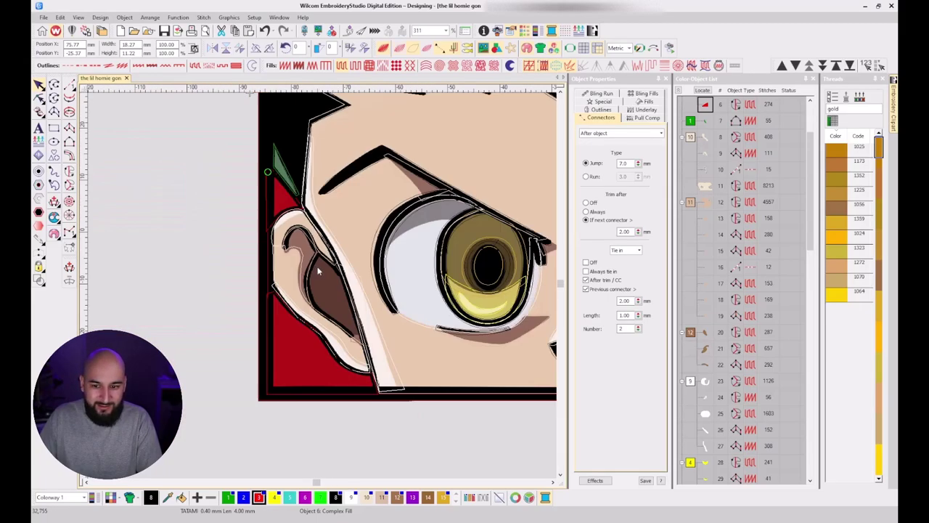
scroll(362, 293, "down", 4)
scroll(492, 312, "down", 3)
scroll(324, 288, "up", 4)
key("t")
scroll(323, 289, "up", 3)
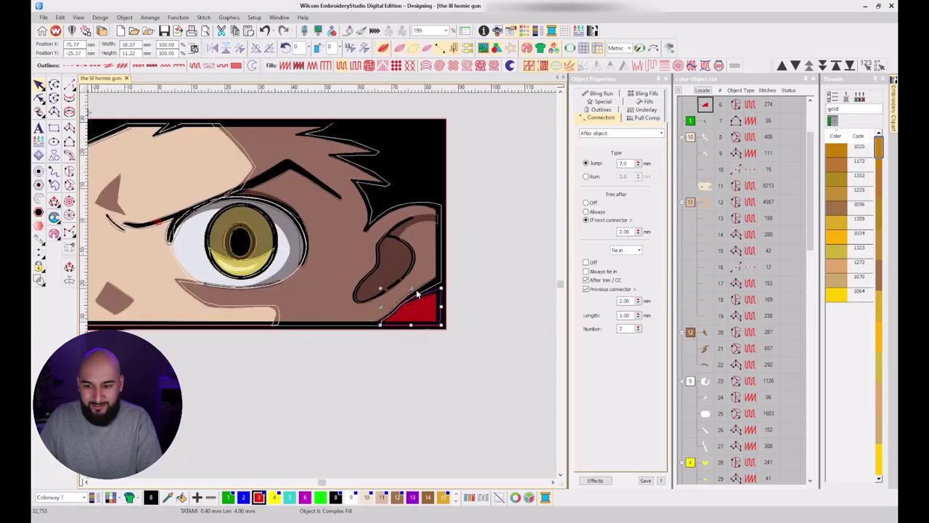
key("t")
key("t")
key("t")
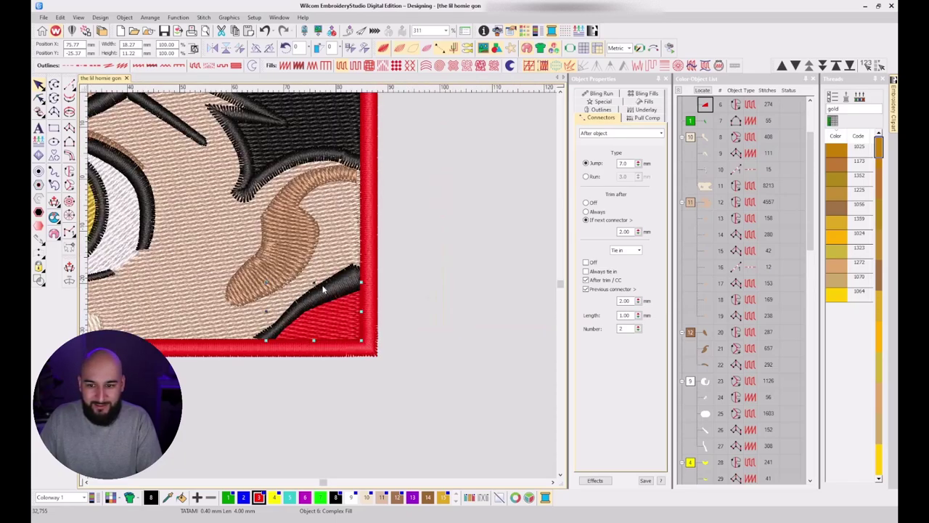
key("t")
key("t")
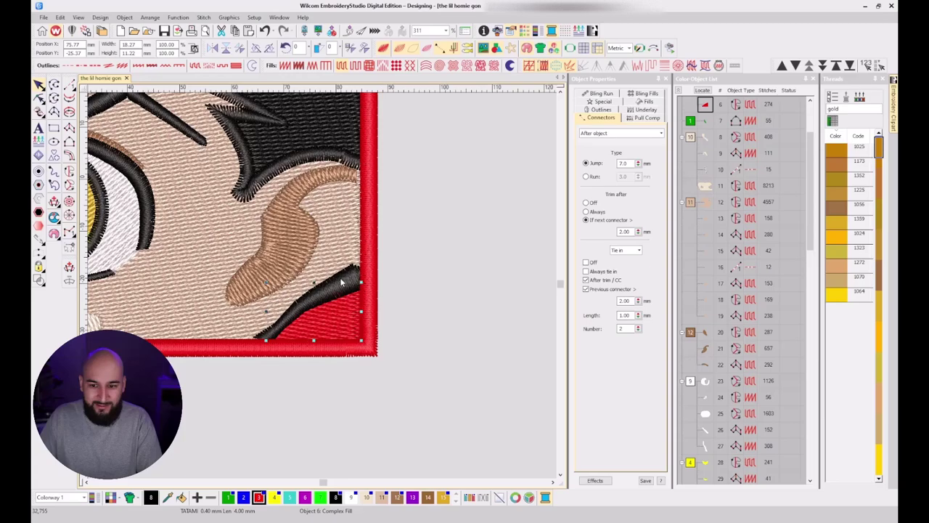
key("Escape")
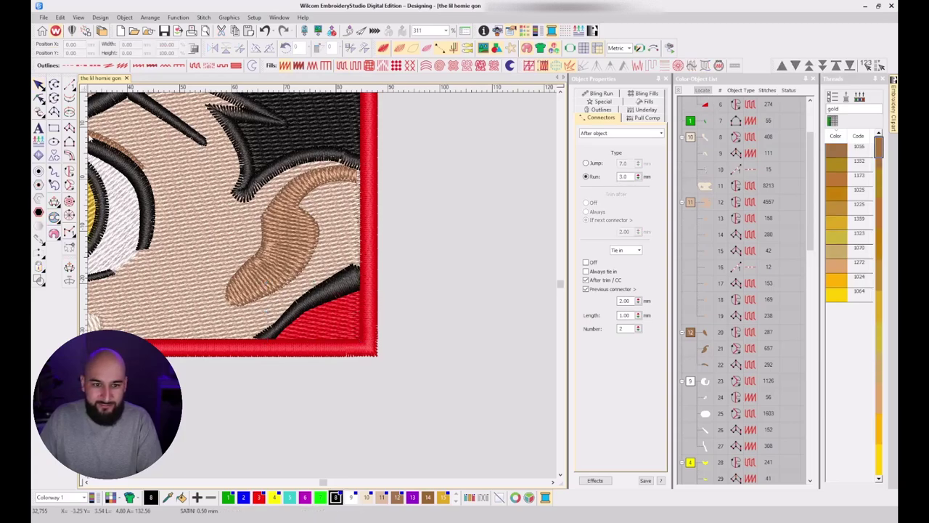
Digitize a vertical black satin column about 3.4 by 22 mm between the right hair and jaw line, sequenced before the red border.
left_click(69, 128)
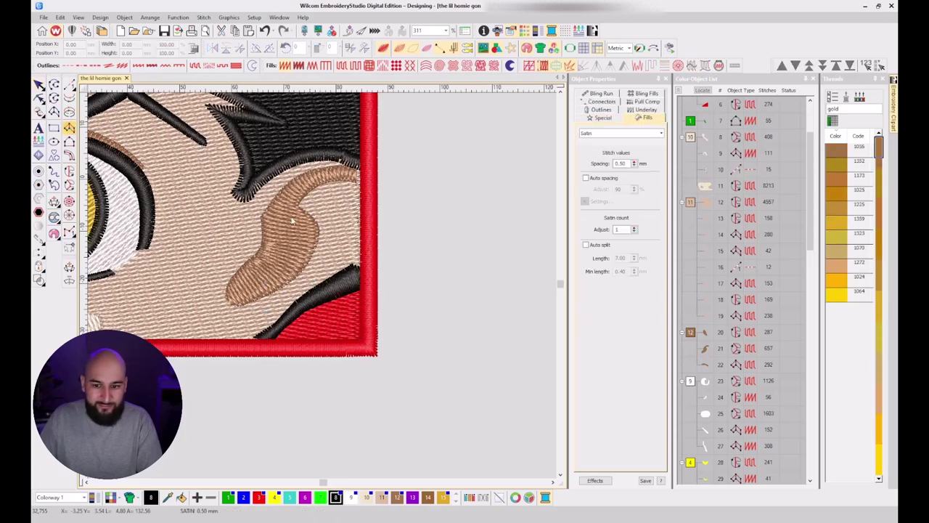
left_click(368, 273)
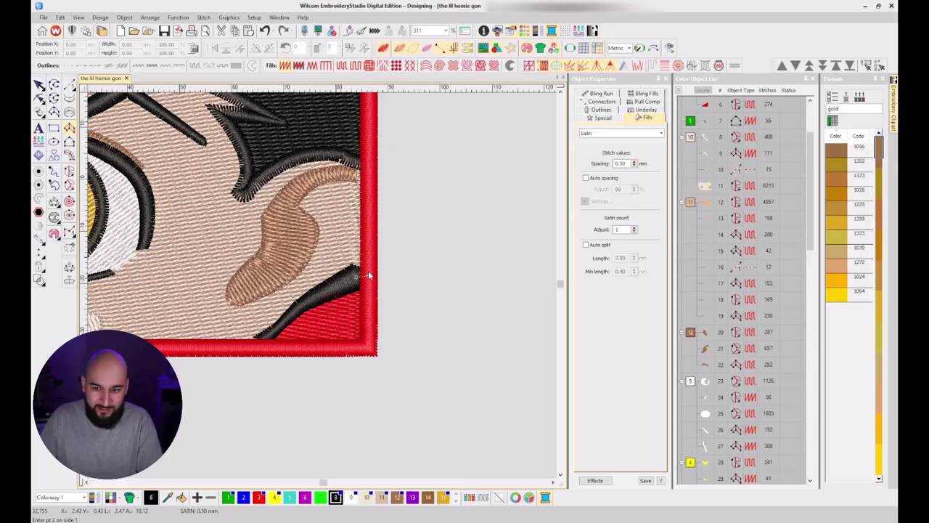
left_click(368, 168)
key("Return")
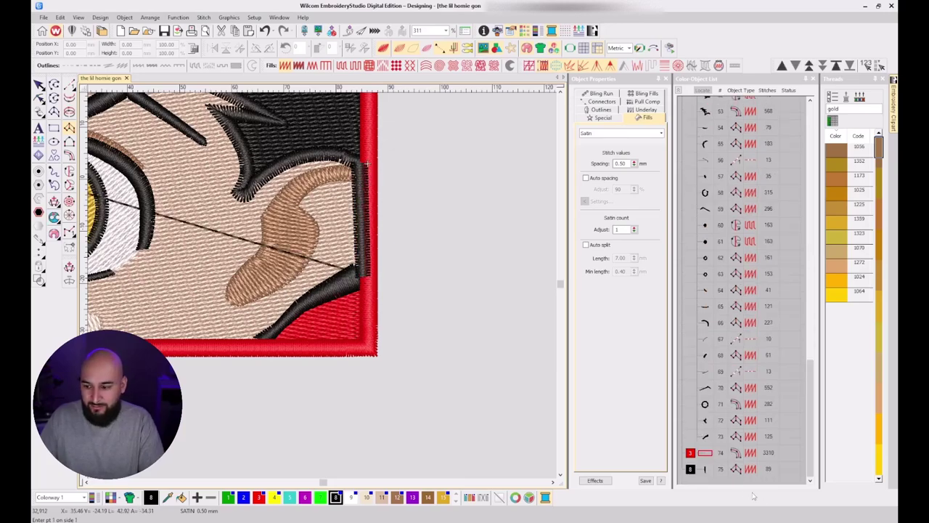
left_click_drag(704, 469, 708, 452)
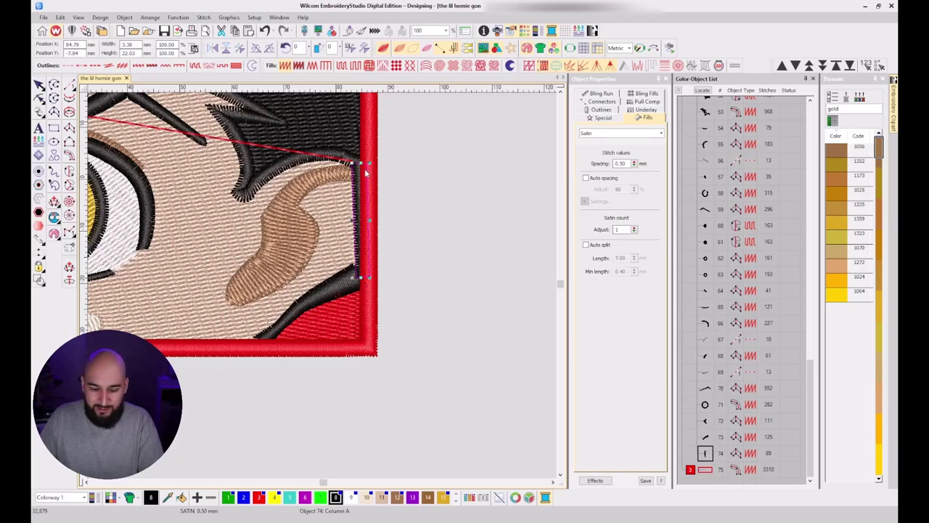
Narrow the vertical black column by moving its outer-side reshape points inward, and set the connector after it to Jump.
key("h")
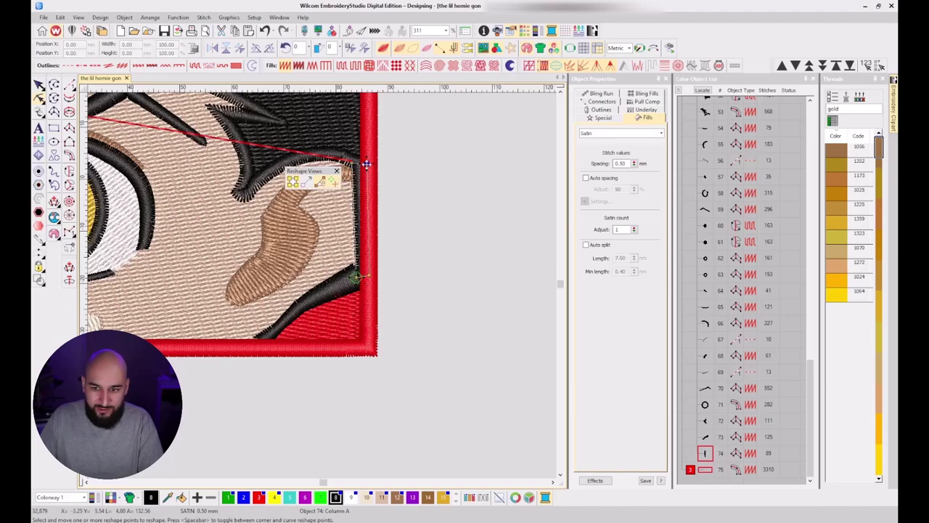
left_click_drag(369, 274, 366, 273)
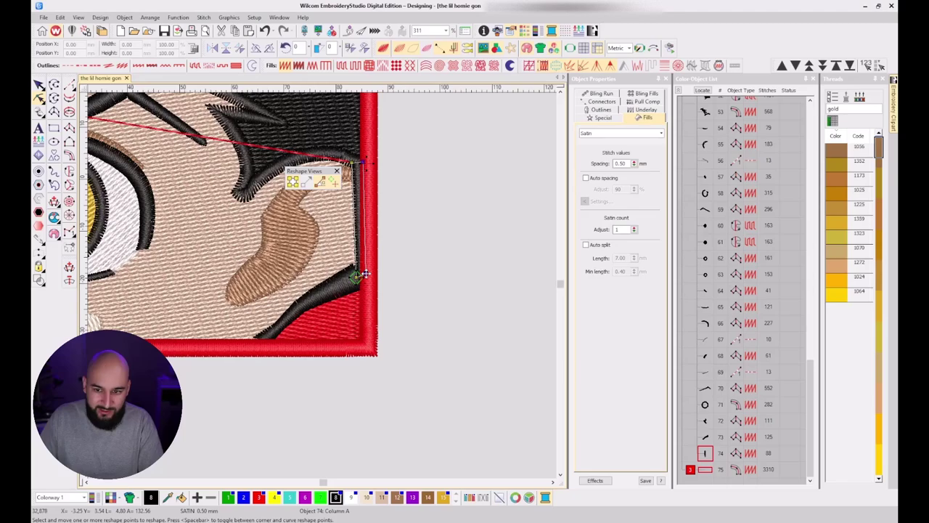
key("Escape")
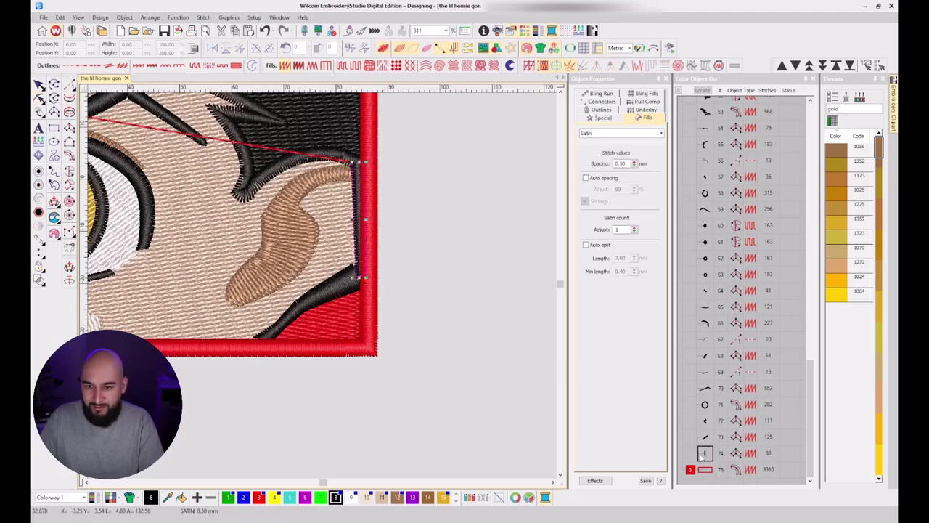
left_click(702, 454)
left_click(601, 101)
key("Escape")
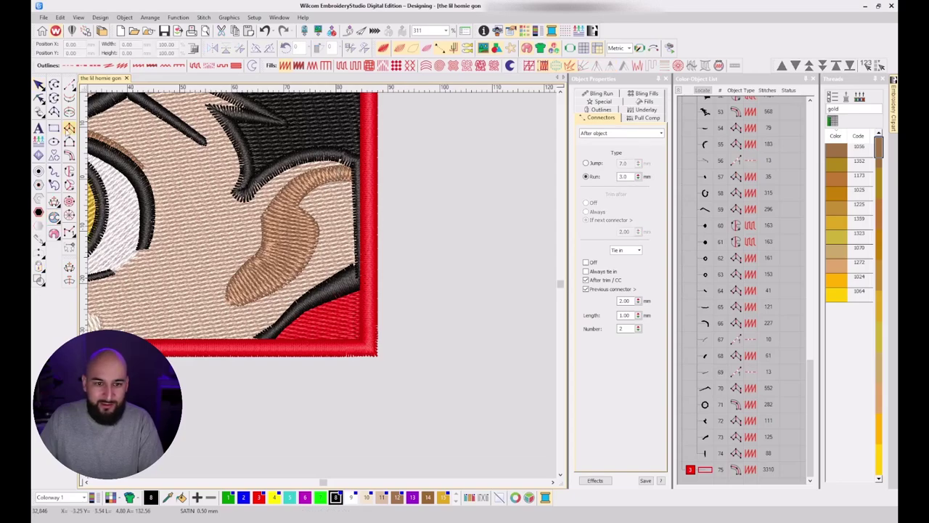
Start a black satin Column A outline at the top of the right ear's dark inner area and trace it down the outer edge.
left_click(70, 128)
key("t")
scroll(308, 169, "up", 2)
key("t")
key("t")
key("t")
key("t")
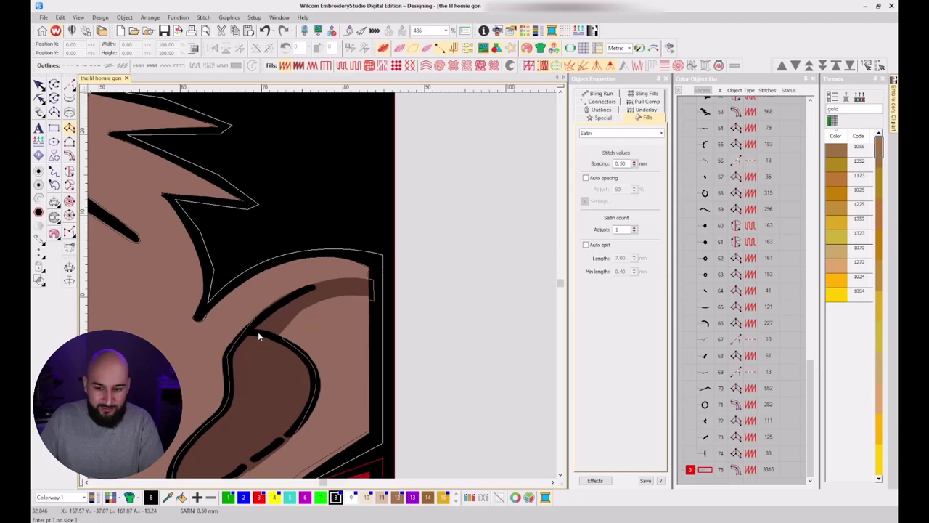
scroll(259, 335, "up", 2)
left_click(315, 272)
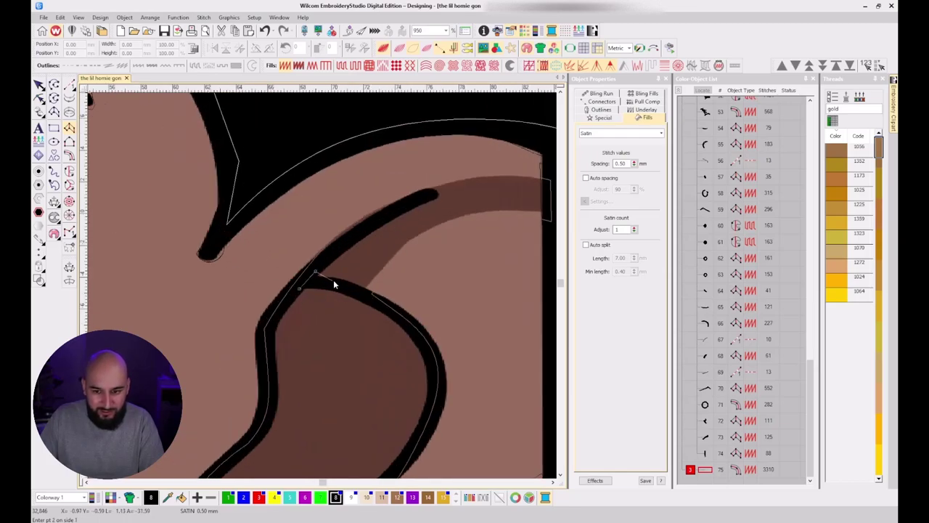
left_click(355, 279)
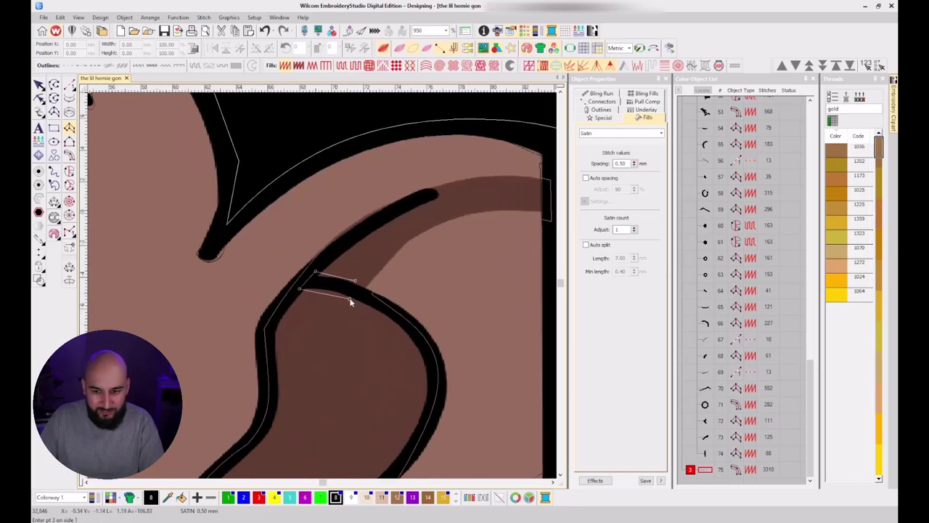
left_click(413, 343)
left_click(452, 392)
left_click(425, 392)
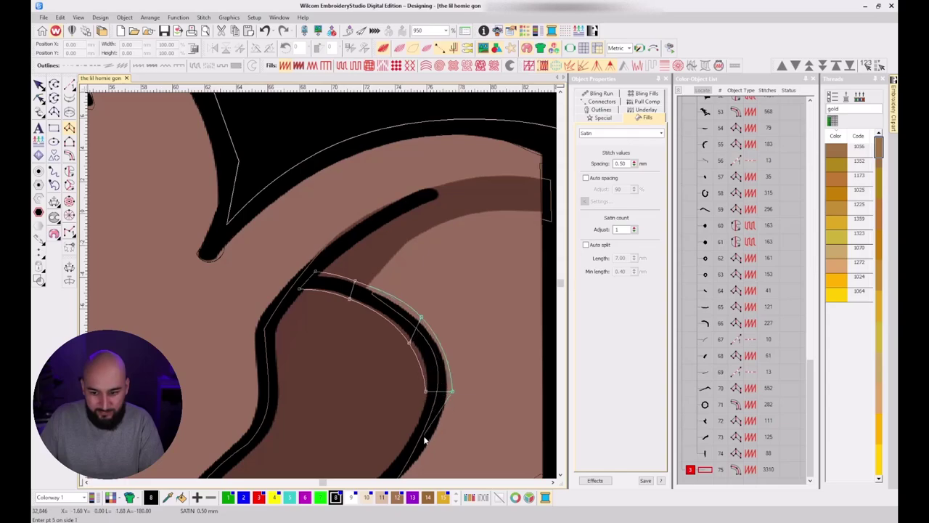
left_click(378, 471)
left_click(351, 396)
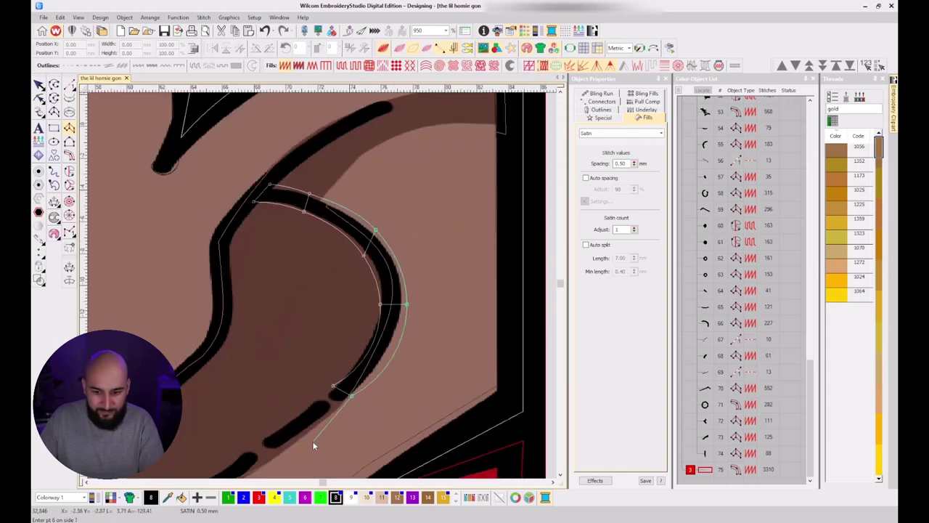
Extend the black column along the lower edge of the ear's dark area, bridging the gaps in the artwork line, and around the lobe tip.
scroll(313, 444, "down", 3)
scroll(306, 288, "up", 2)
right_click(326, 300)
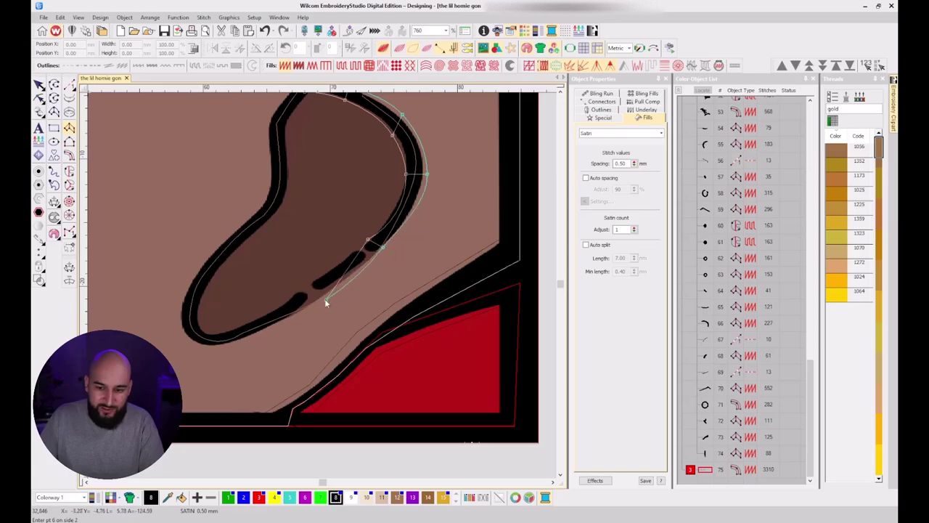
left_click(311, 281)
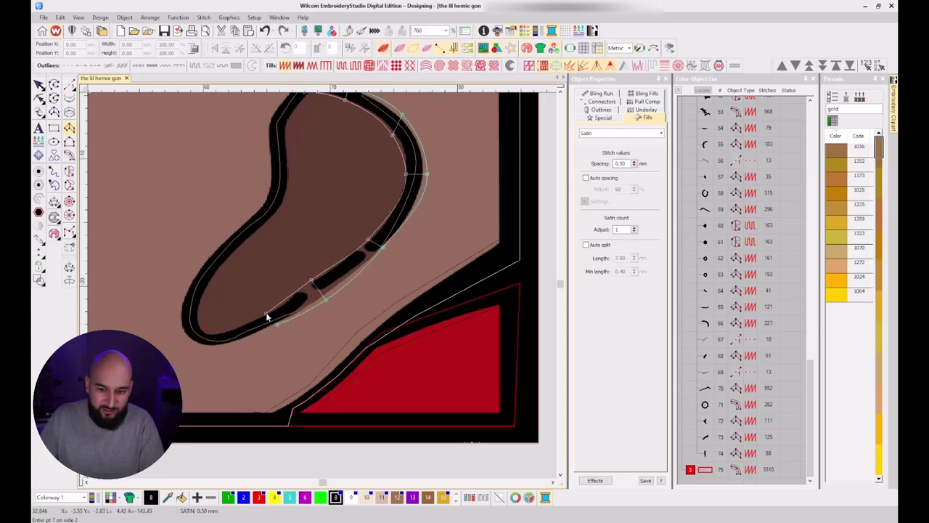
left_click(217, 335)
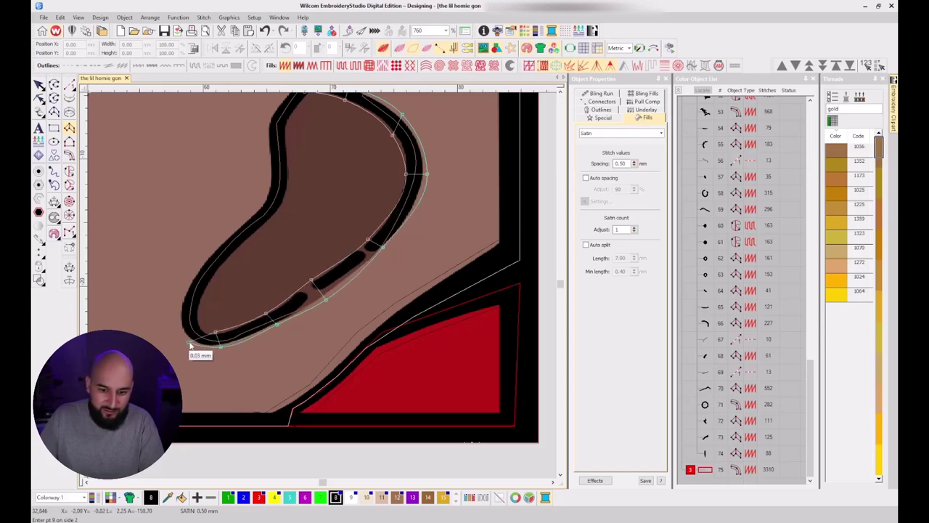
right_click(202, 326)
right_click(180, 319)
right_click(200, 315)
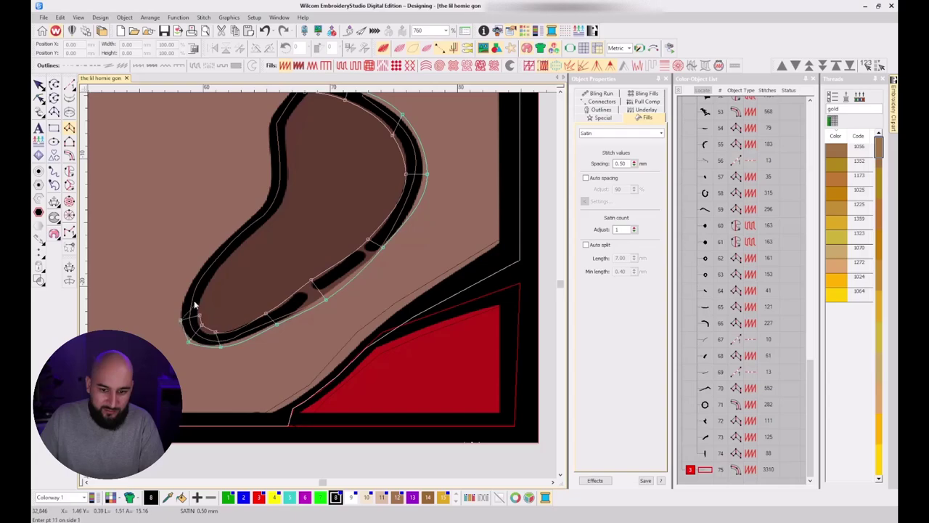
Continue the black column from the lobe tip up the face-side edge of the dark area to the bend below the junction.
left_click(190, 283)
left_click(235, 227)
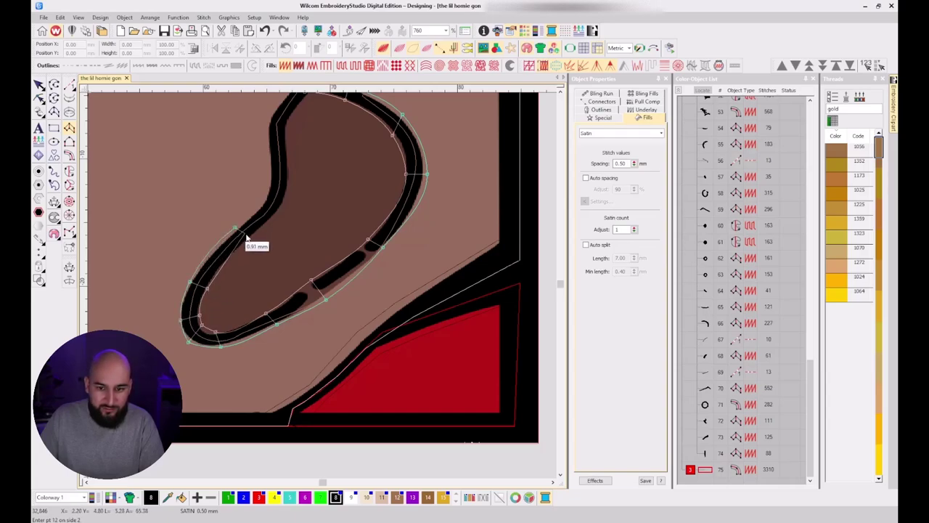
left_click(252, 238)
left_click(264, 200)
left_click(281, 206)
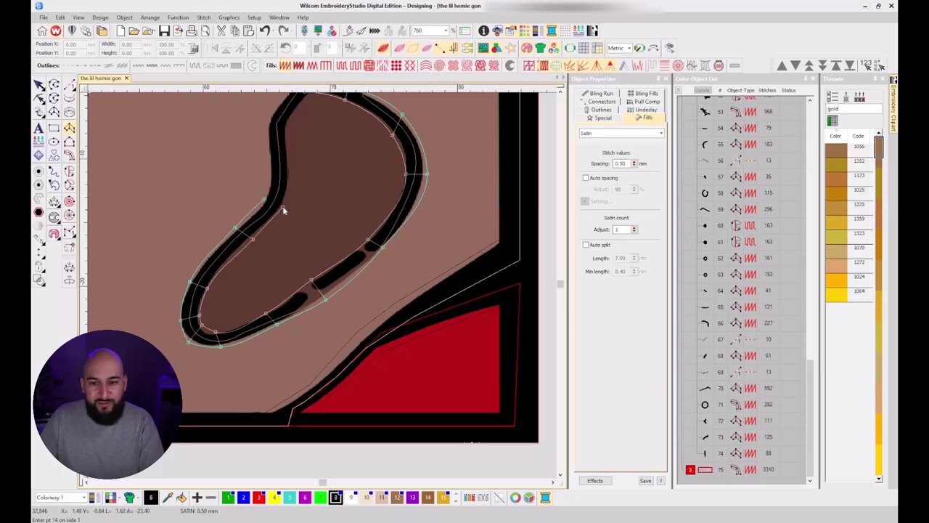
left_click(269, 166)
left_click(288, 168)
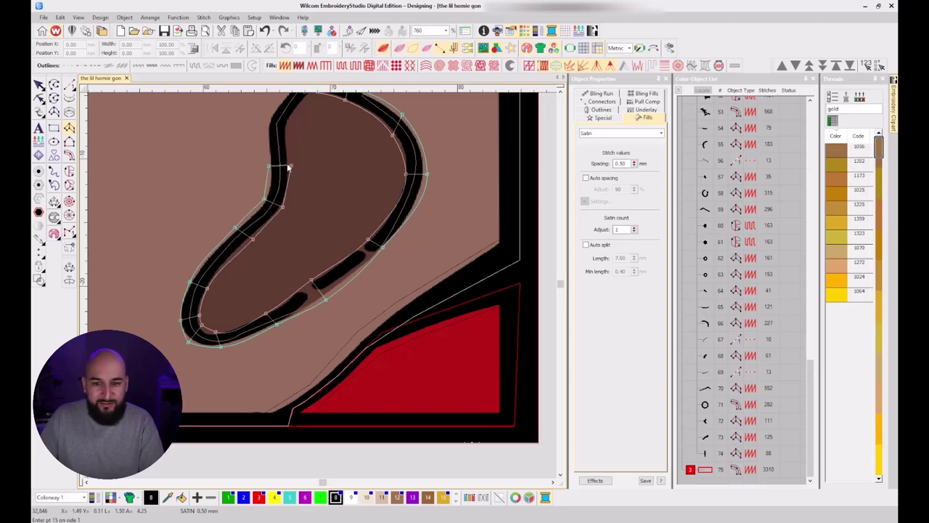
left_click(264, 130)
left_click(287, 126)
Carry the black column past the junction along the ear fold to its rounded tip, completing an outline about 19 by 27 mm overall.
scroll(277, 116, "down", 1)
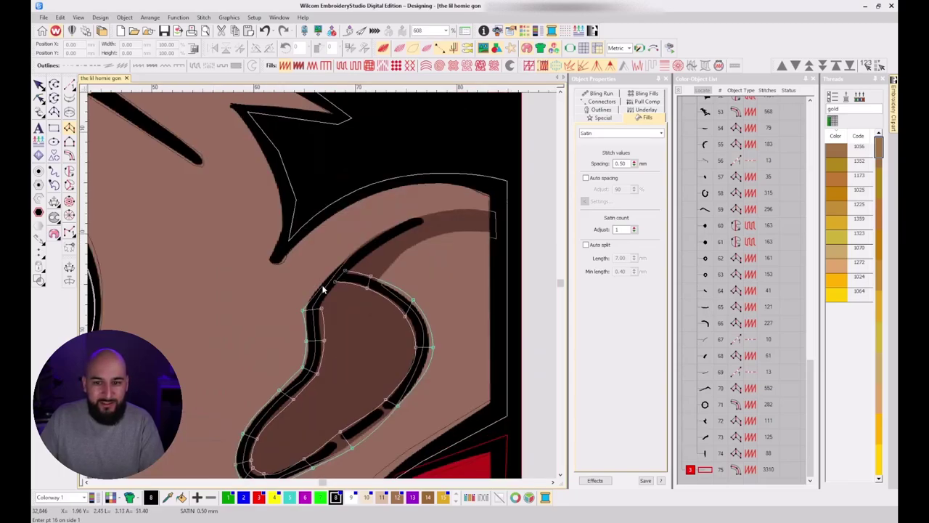
scroll(324, 288, "up", 3)
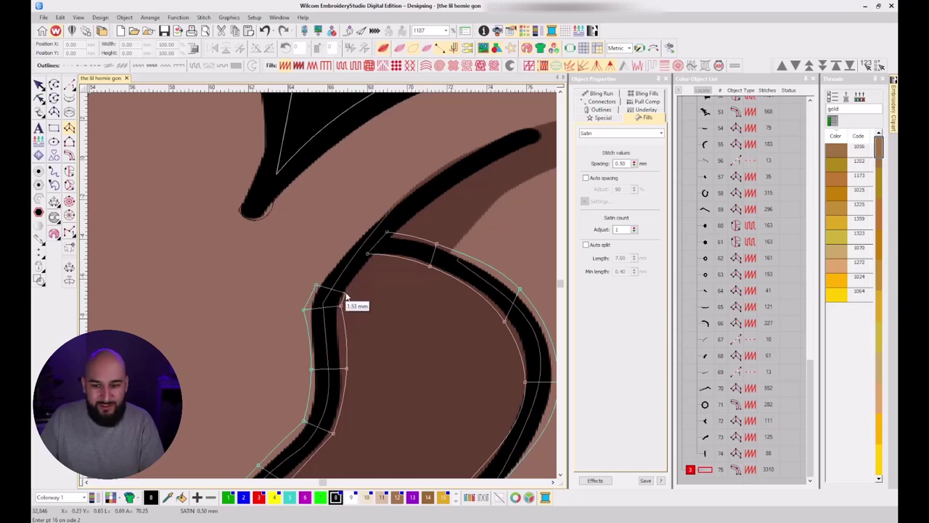
left_click(389, 205)
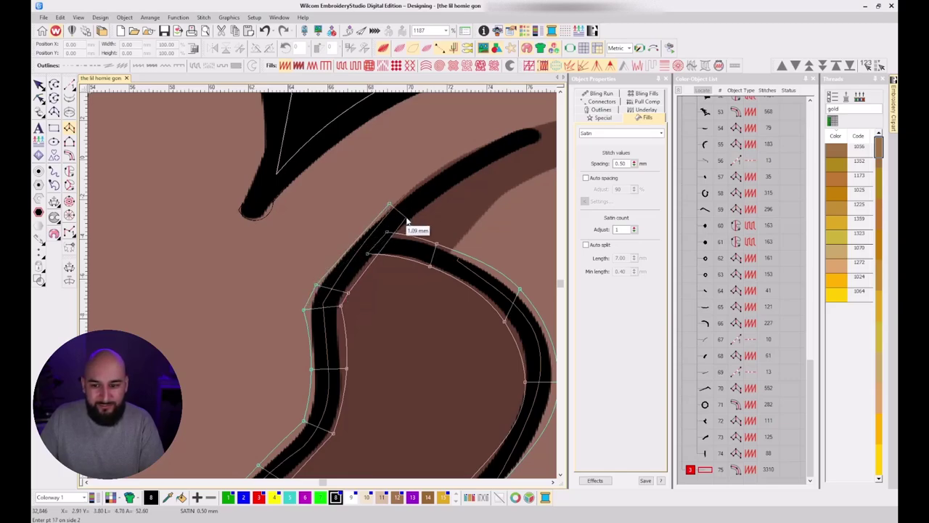
left_click(476, 145)
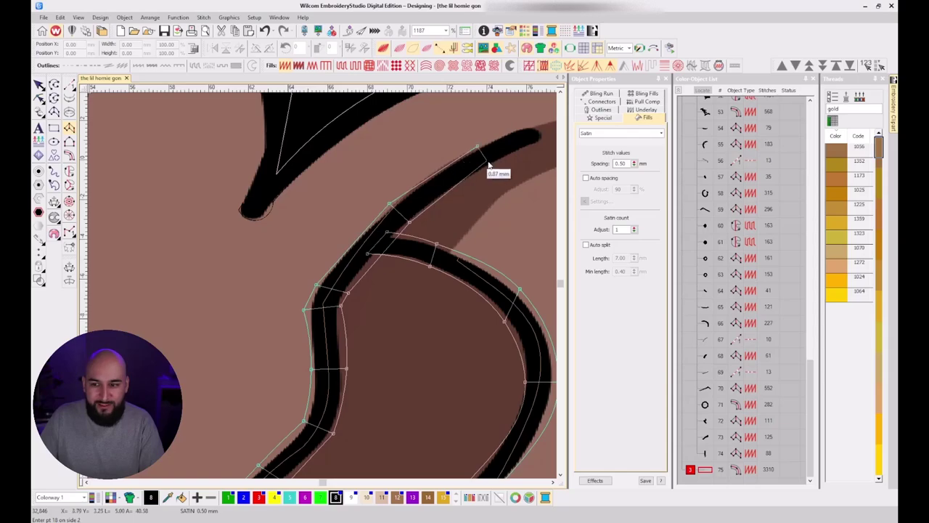
left_click(533, 125)
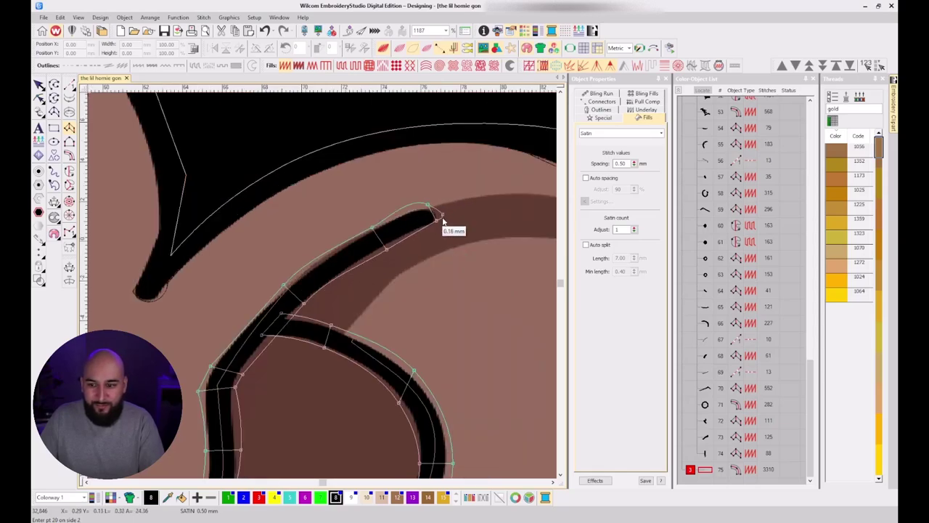
left_click(439, 210)
key("BackSpace")
key("BackSpace")
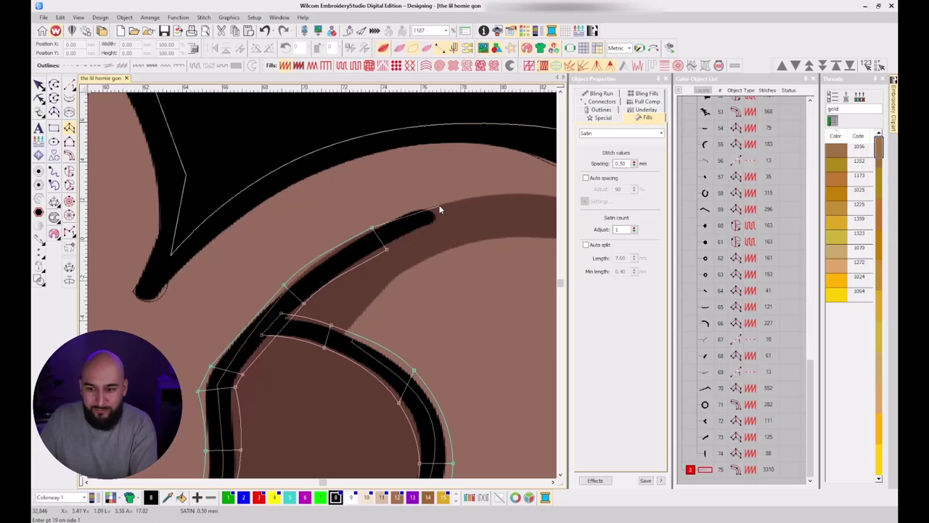
left_click(435, 204)
left_click(440, 221)
key("Return")
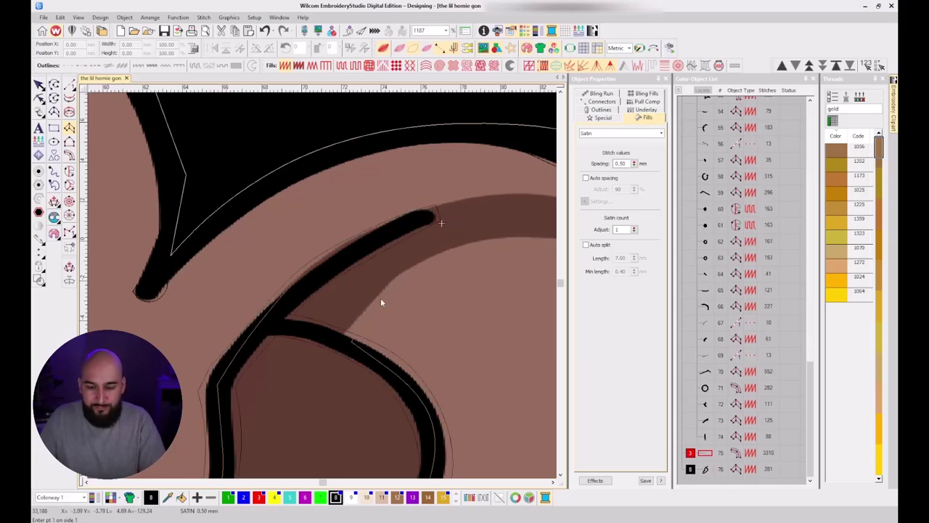
Set the default connector type to Jump and move the right inner-ear outline before the red border in the stitching sequence.
key("t")
scroll(323, 289, "down", 3)
scroll(323, 289, "down", 1)
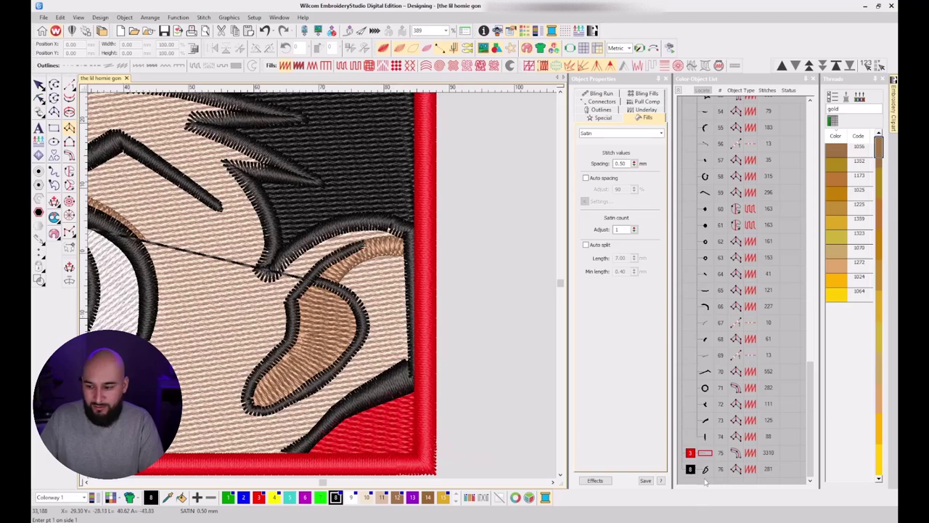
left_click(605, 101)
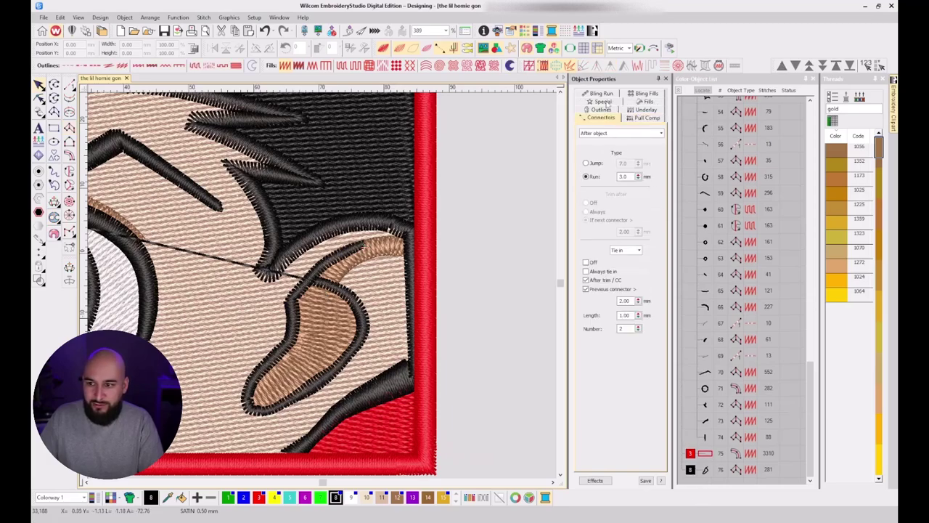
left_click(593, 164)
left_click(719, 457)
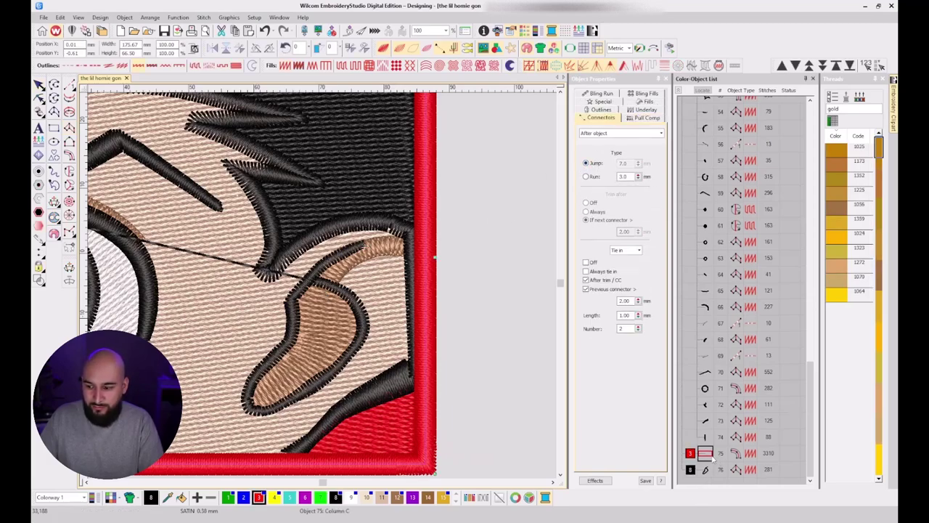
left_click(695, 470)
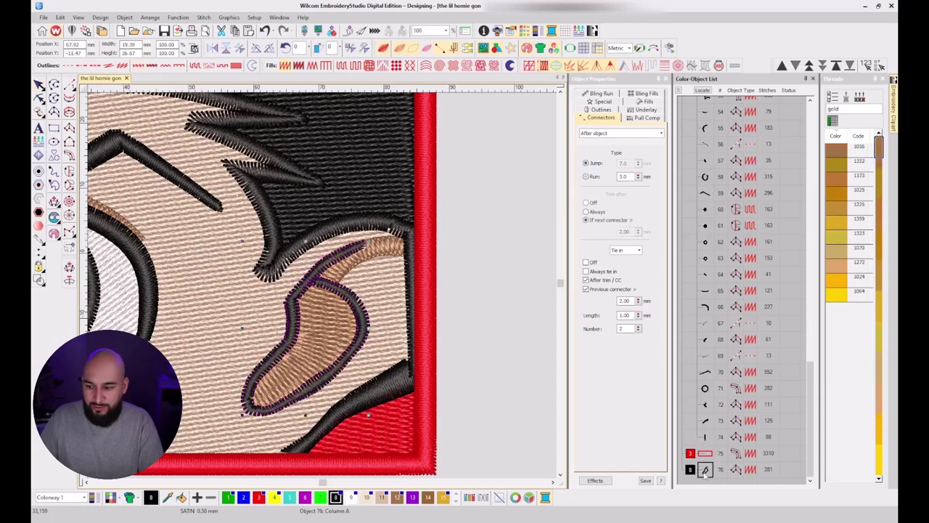
left_click_drag(705, 470, 708, 452)
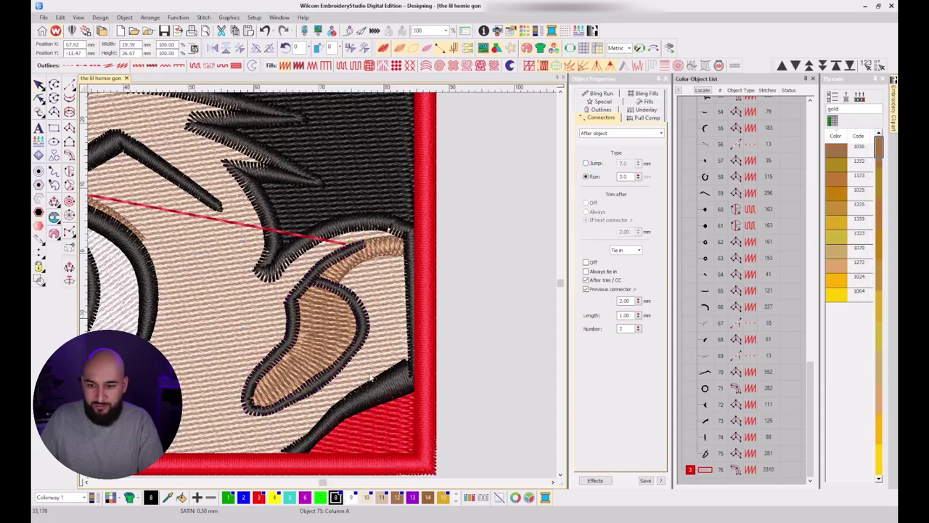
Set the connector after the right inner-ear outline to Jump.
scroll(311, 292, "down", 3)
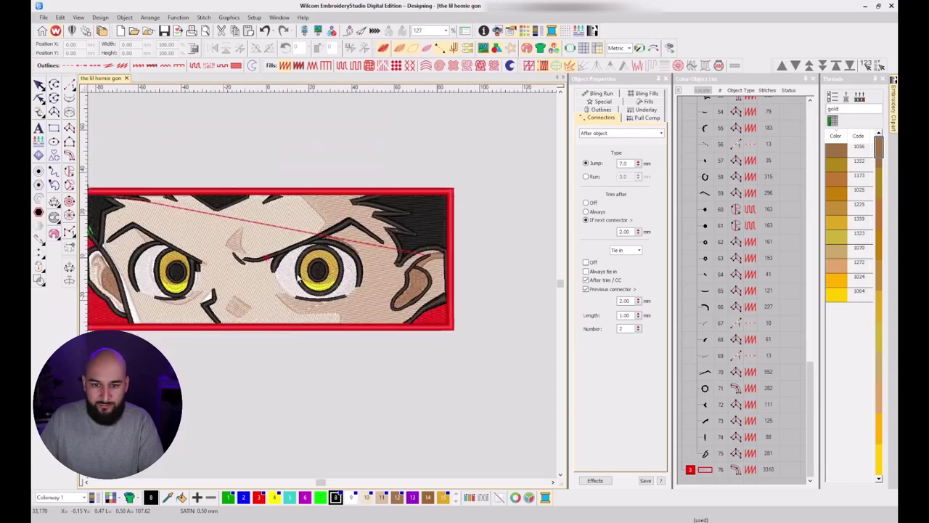
left_click(726, 454)
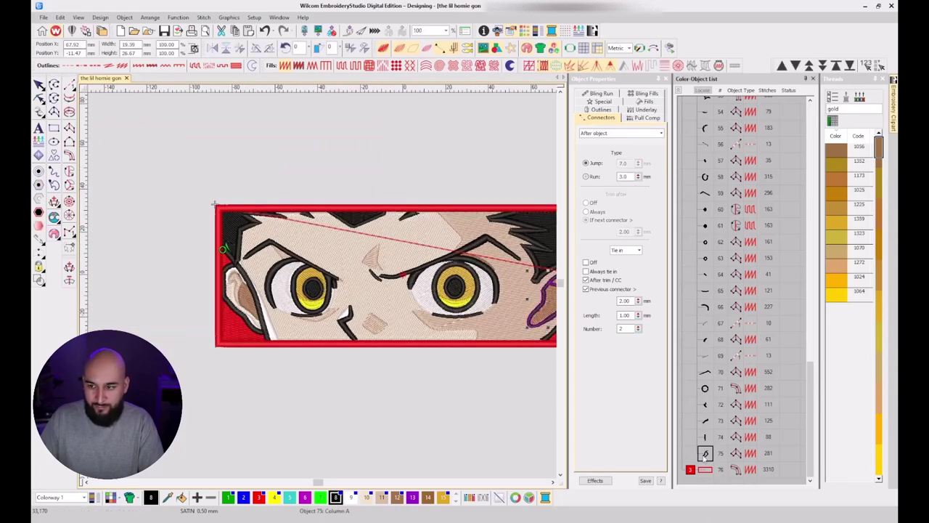
left_click(587, 163)
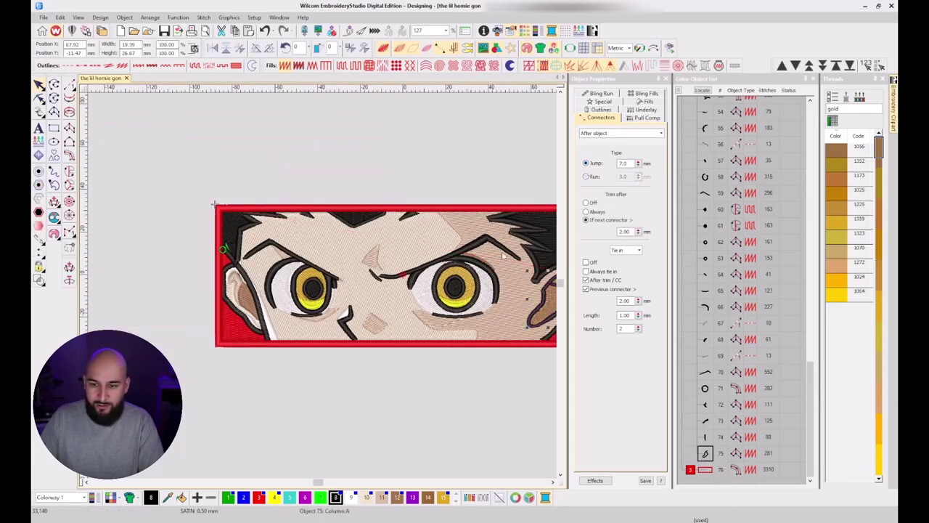
left_click(222, 363)
Compare the left ear's inner outlines in the artwork with the stitch preview.
scroll(322, 284, "up", 5)
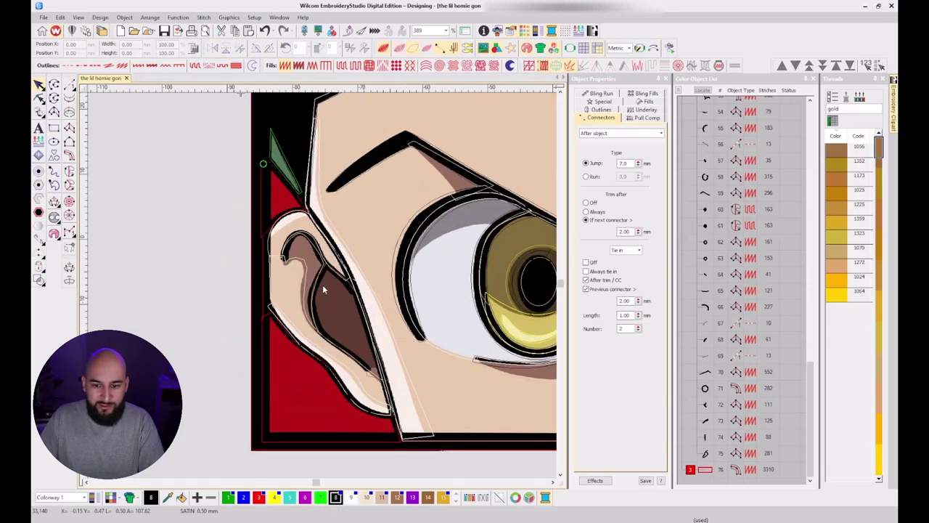
key("t")
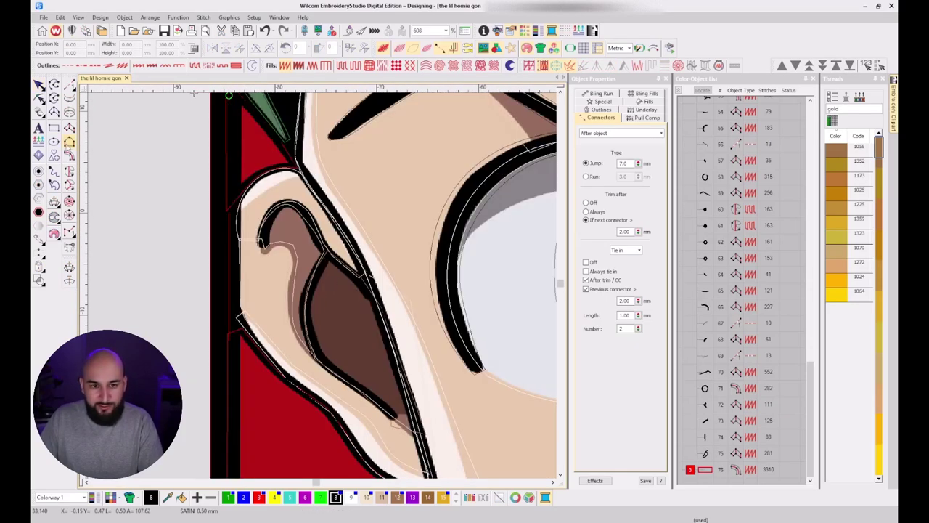
key("t")
key("t")
key("t")
key("t")
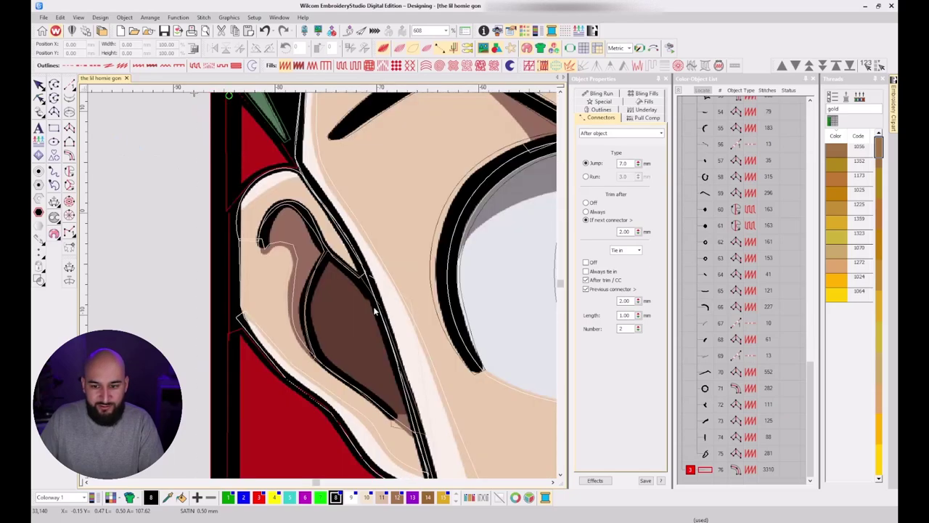
key("t")
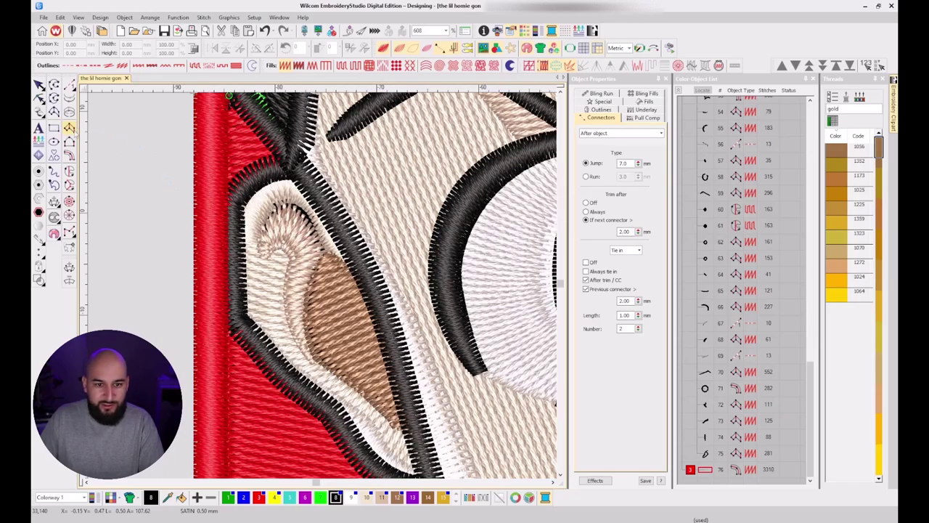
Digitize a short black satin Column A, about 1.2 mm wide, along the upper face-side edge of the left ear's dark inner area.
left_click(71, 128)
key("t")
scroll(364, 309, "up", 3)
left_click(332, 280)
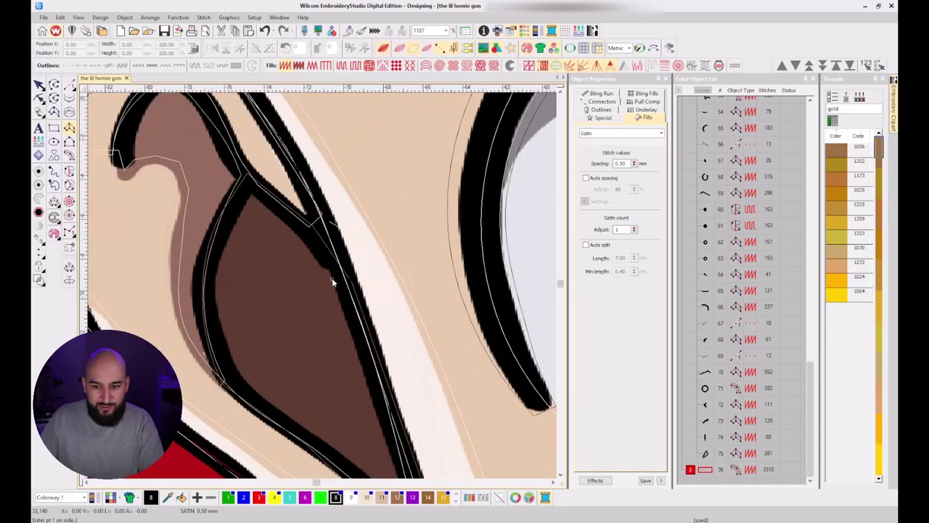
left_click(331, 280)
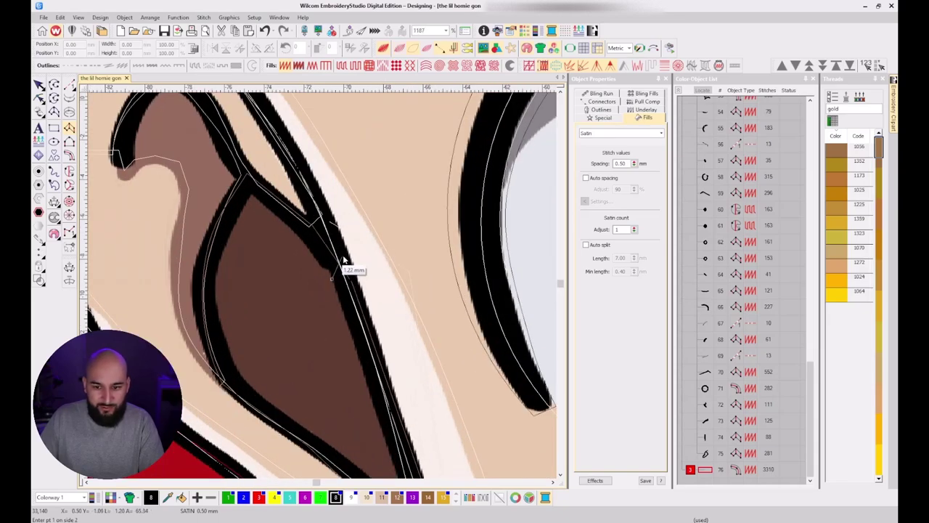
left_click(278, 189)
left_click(243, 189)
left_click(256, 167)
key("Return")
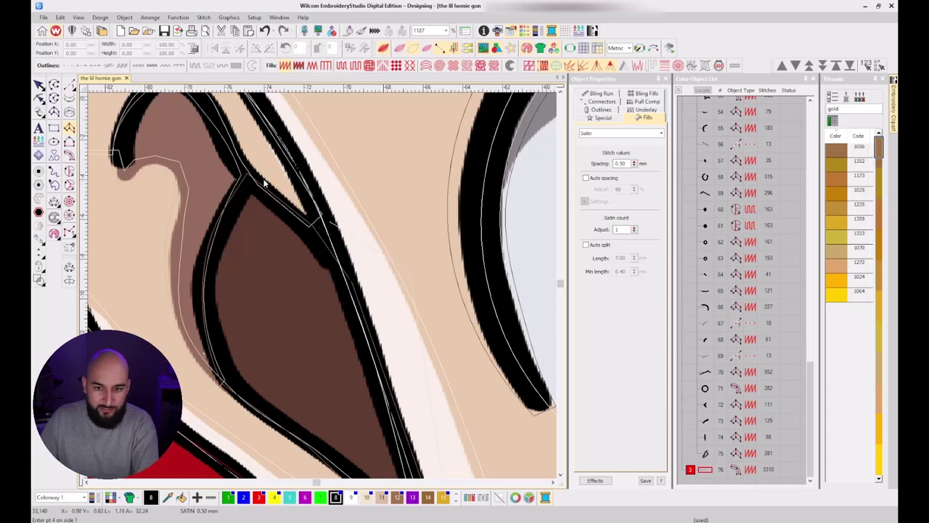
key("Return")
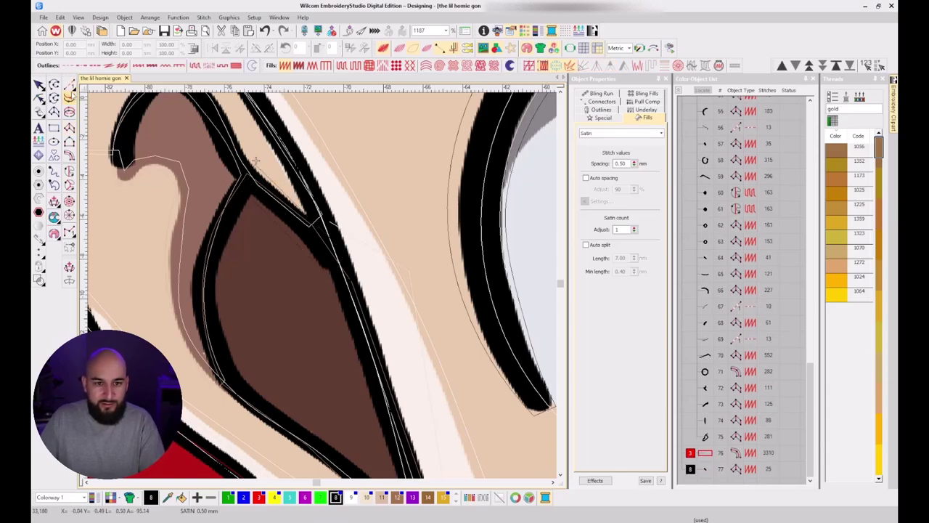
Start a black satin Column A, about 1.5 mm wide, along the lower edge of the left ear's dark inner area.
left_click(70, 128)
scroll(355, 407, "down", 1)
scroll(330, 325, "up", 1)
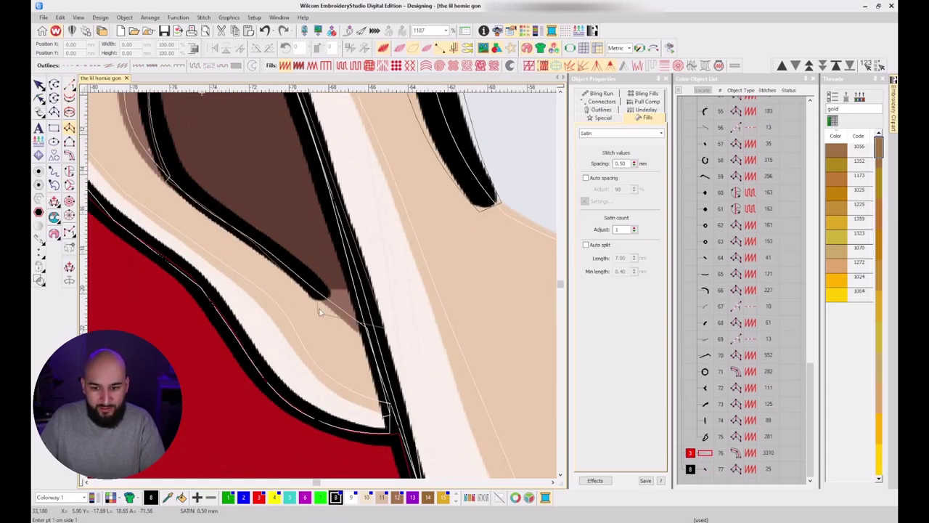
left_click(319, 311)
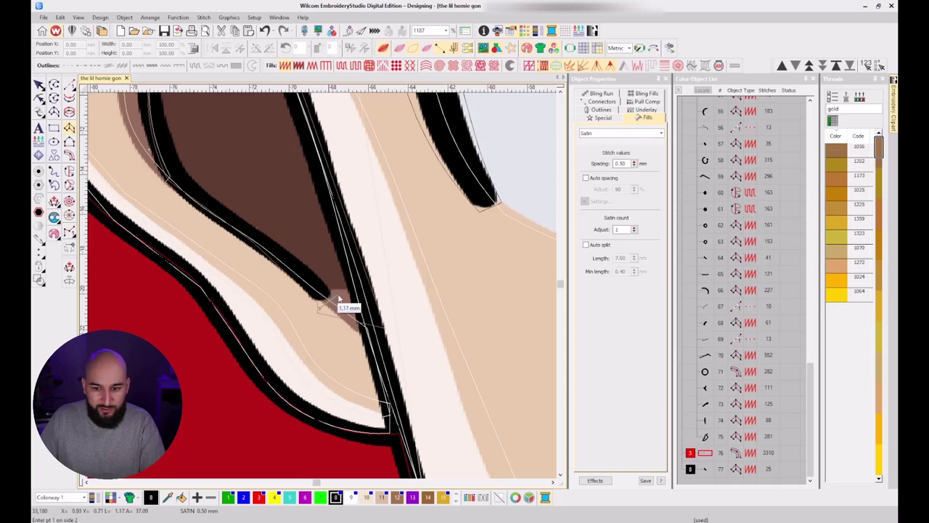
left_click(296, 248)
left_click(172, 195)
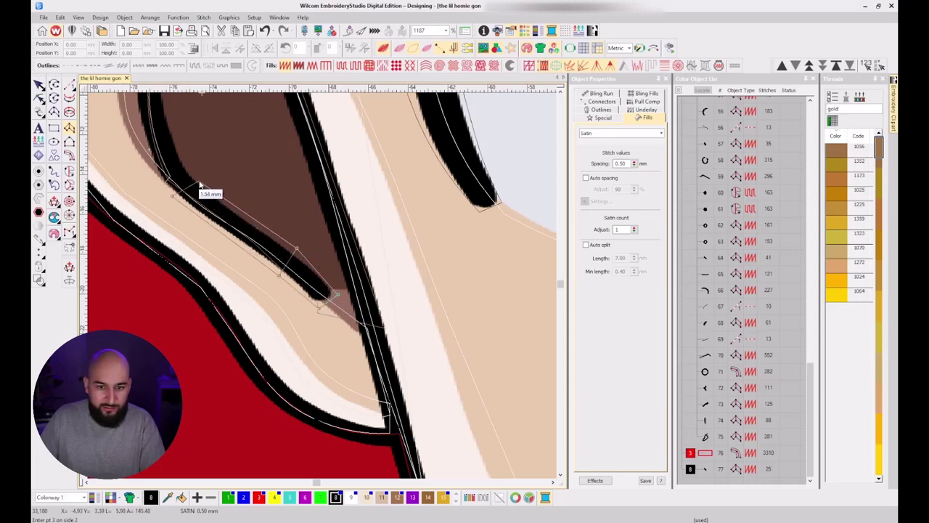
left_click(199, 180)
left_click(149, 156)
left_click(176, 151)
middle_click(232, 189)
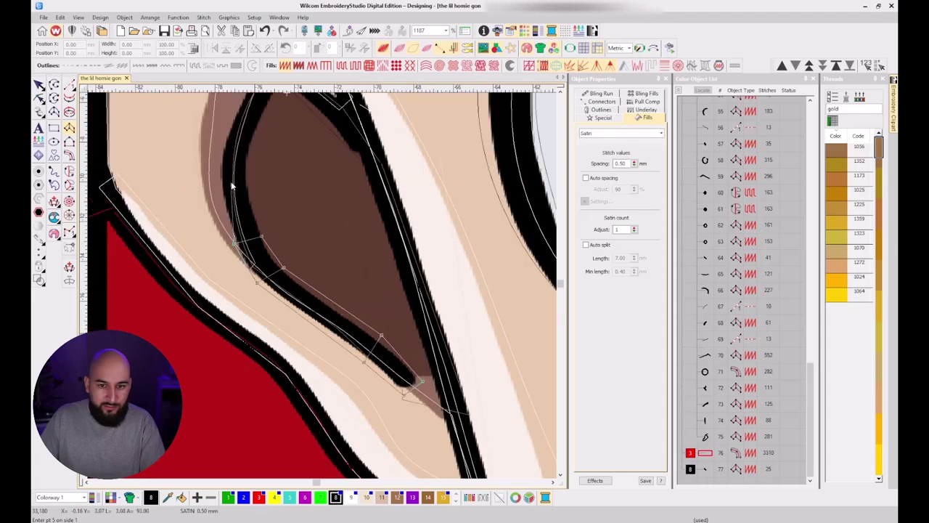
Continue the column around the dark inner area's outer side to its upper tip and finish the object.
key("BackSpace")
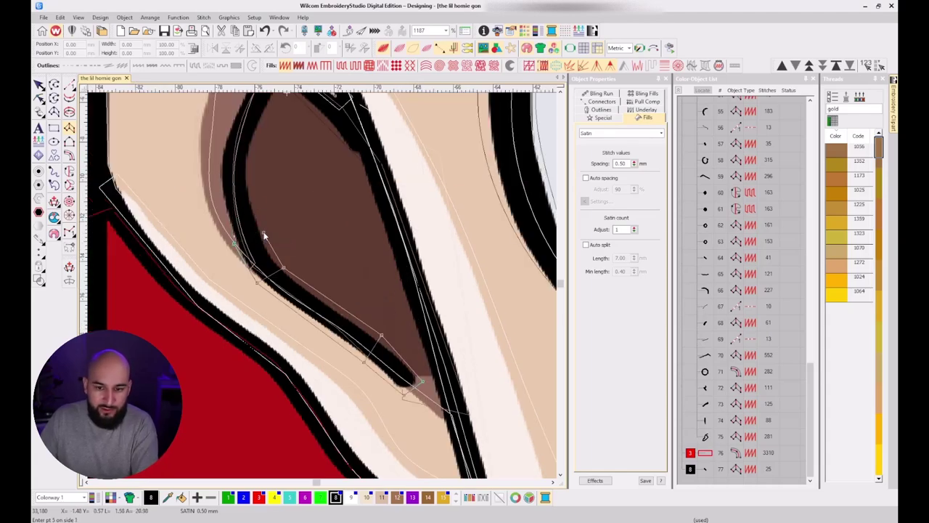
left_click(217, 180)
right_click(249, 174)
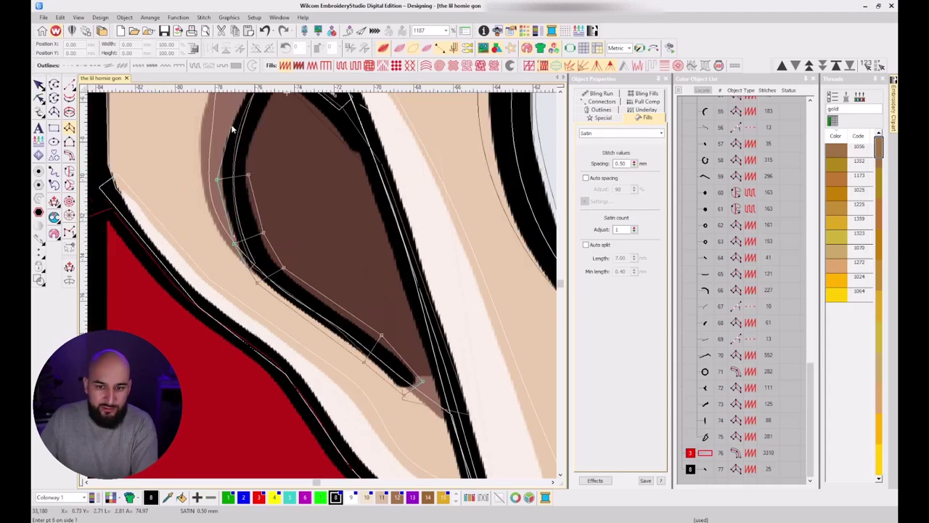
right_click(231, 126)
right_click(261, 128)
left_click_drag(277, 94, 305, 180)
left_click(293, 144)
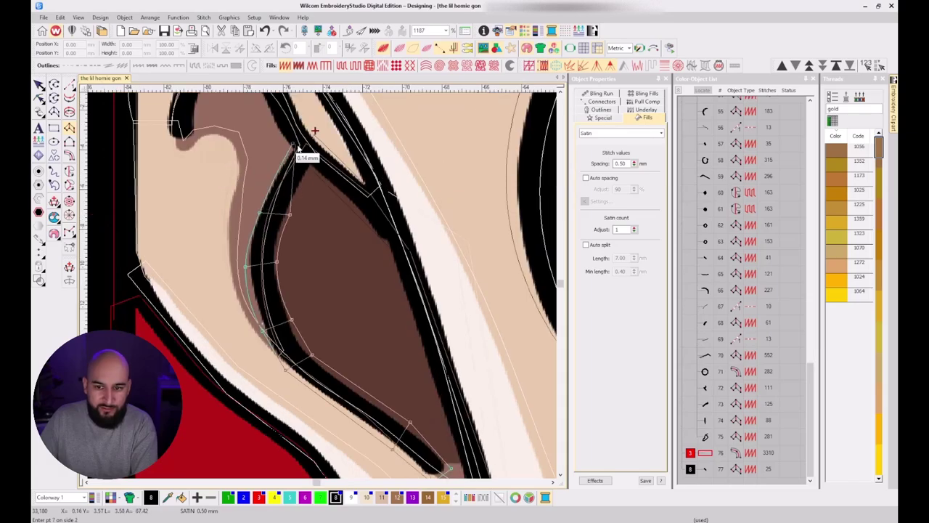
left_click(317, 138)
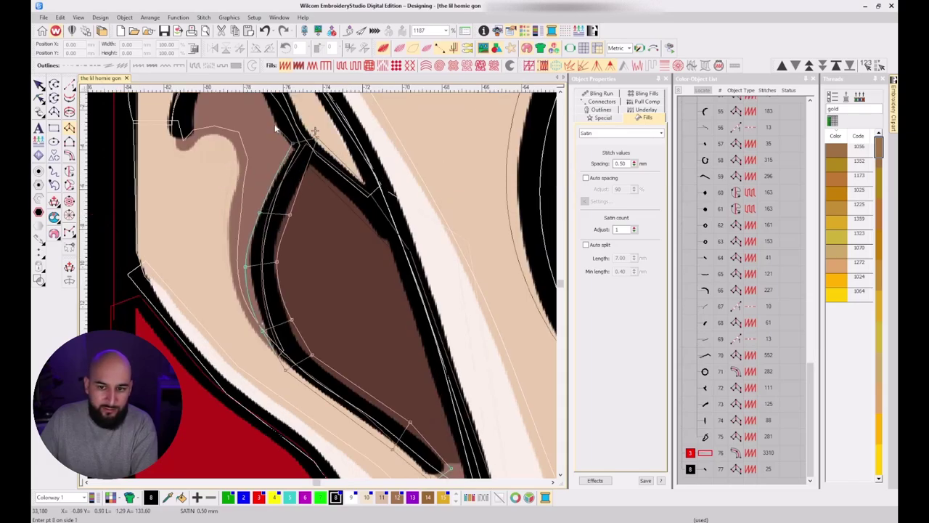
key("Return")
Digitize a hook-shaped black satin Column A from the dark area's tip over the left ear's upper inner fold, about 1.3 to 1.9 mm wide.
left_click(317, 138)
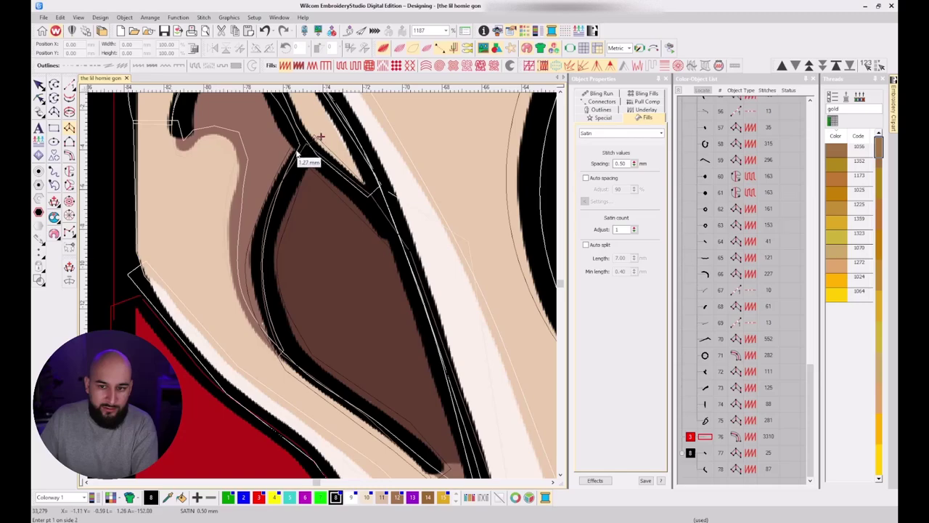
left_click(284, 154)
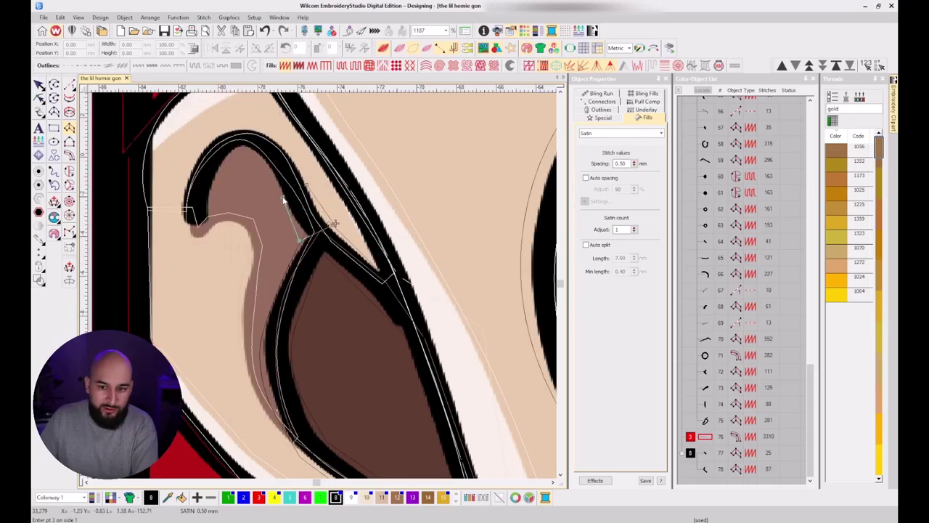
left_click(287, 149)
left_click(269, 167)
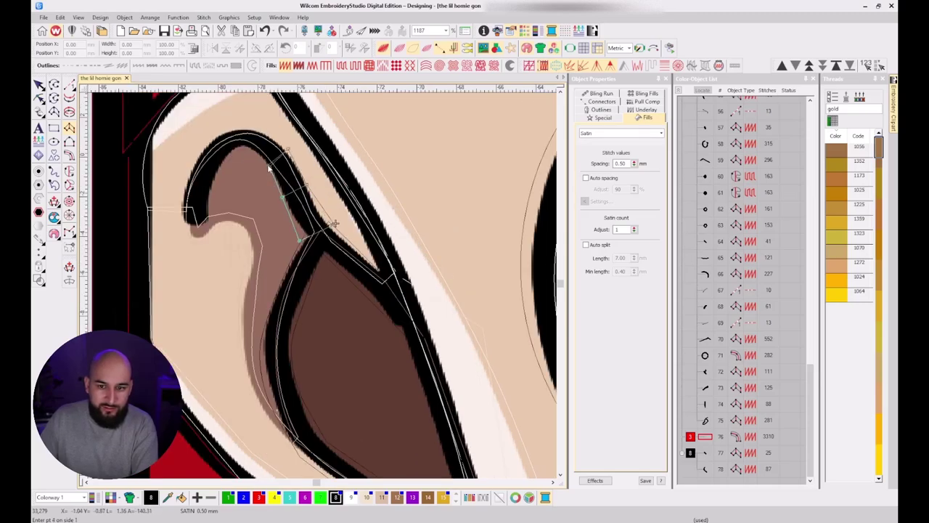
left_click(237, 128)
right_click(201, 151)
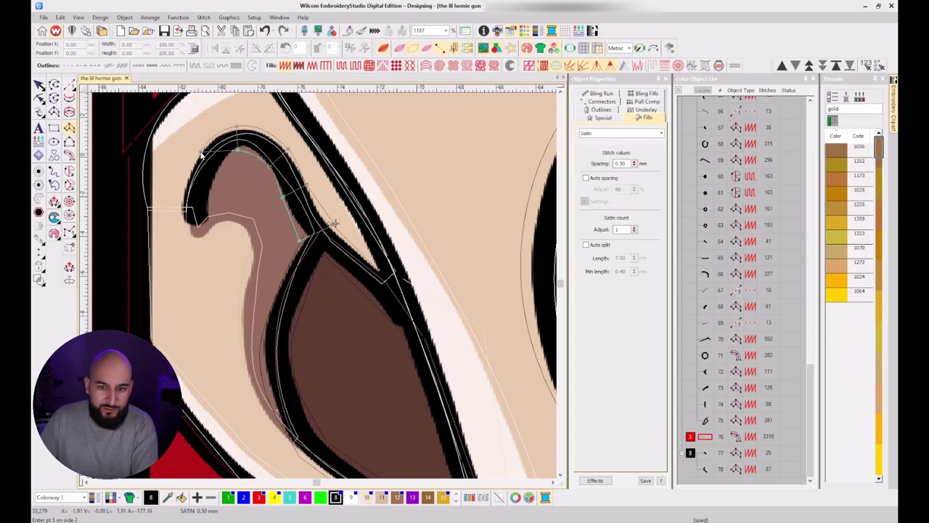
right_click(224, 167)
right_click(180, 212)
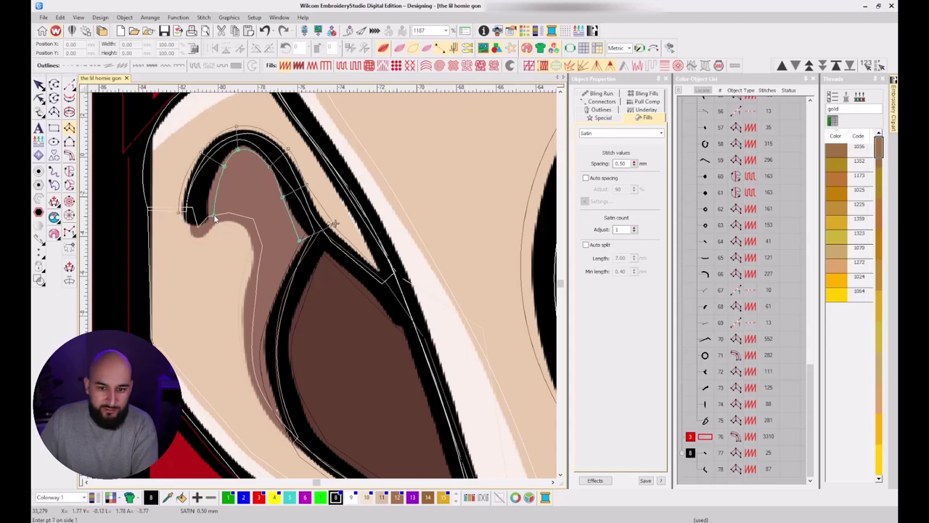
left_click(183, 212)
key("Return")
Check the new left-ear outlines in the stitch preview and locate the ear's face-side outline in the stitching sequence.
scroll(277, 272, "down", 2)
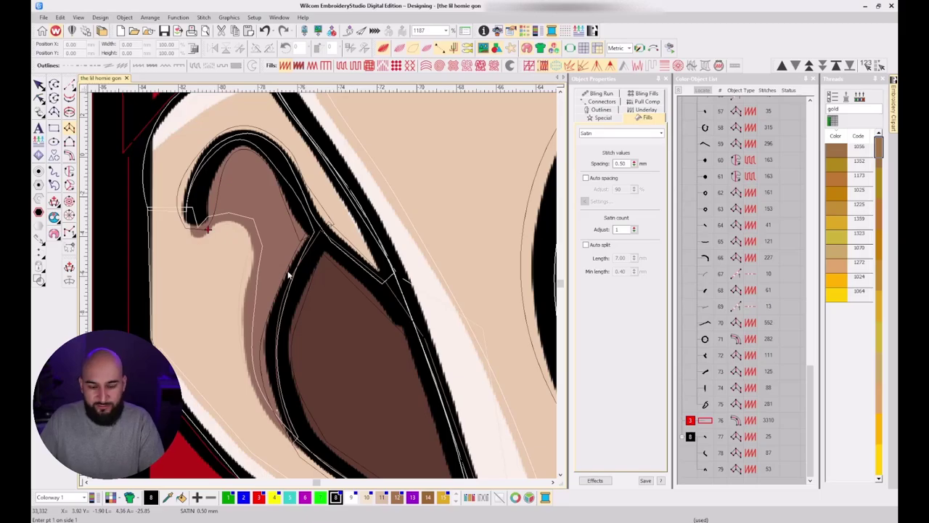
key("t")
scroll(261, 247, "down", 2)
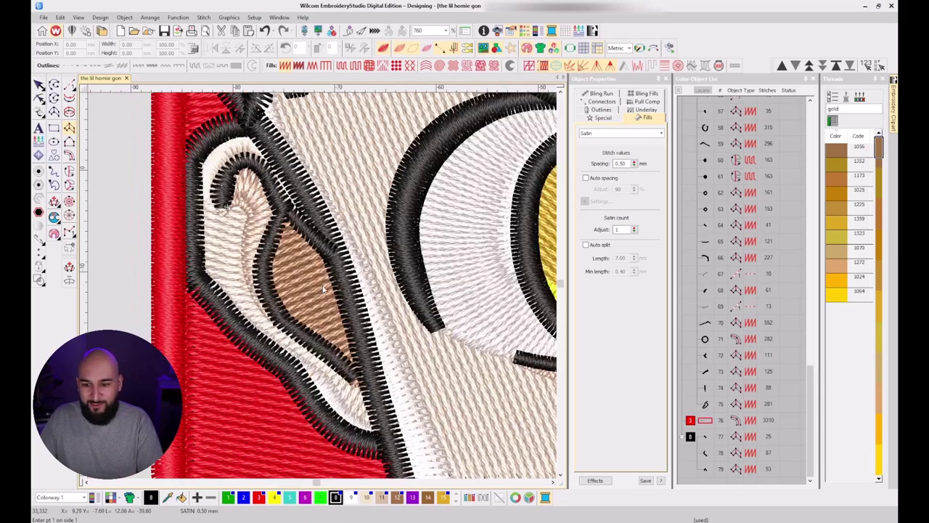
left_click(691, 436, "shift")
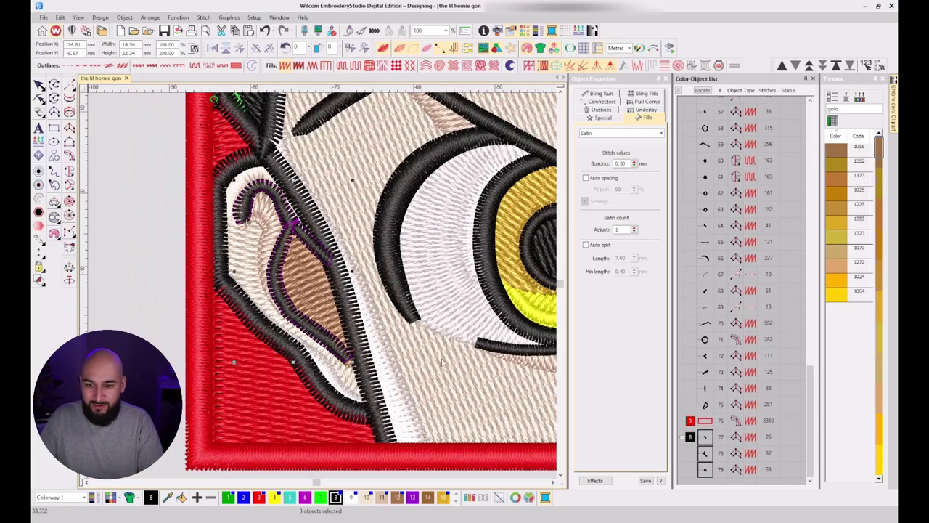
key("Escape")
left_click(363, 330)
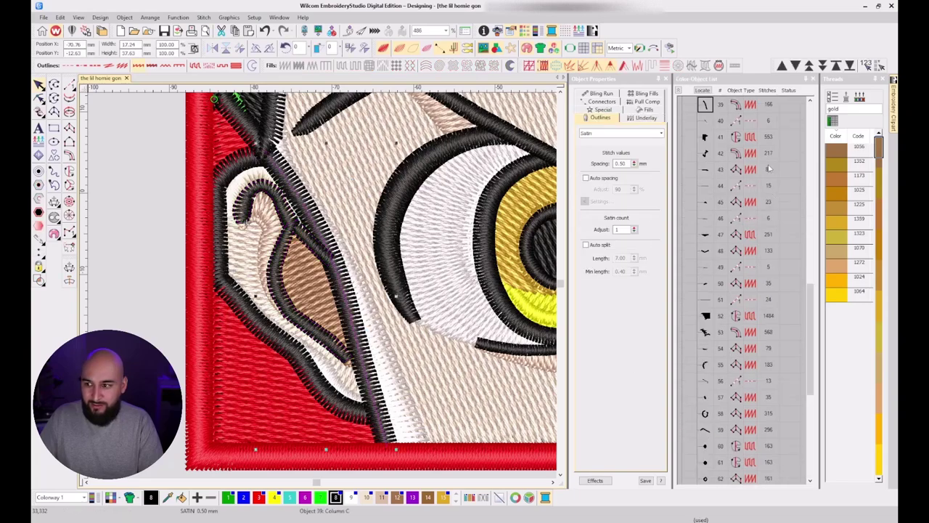
key("Escape")
left_click_drag(812, 318, 814, 430)
Move the three new left-ear satin outlines ahead of the long face-side outline in the stitching sequence.
left_click(690, 437)
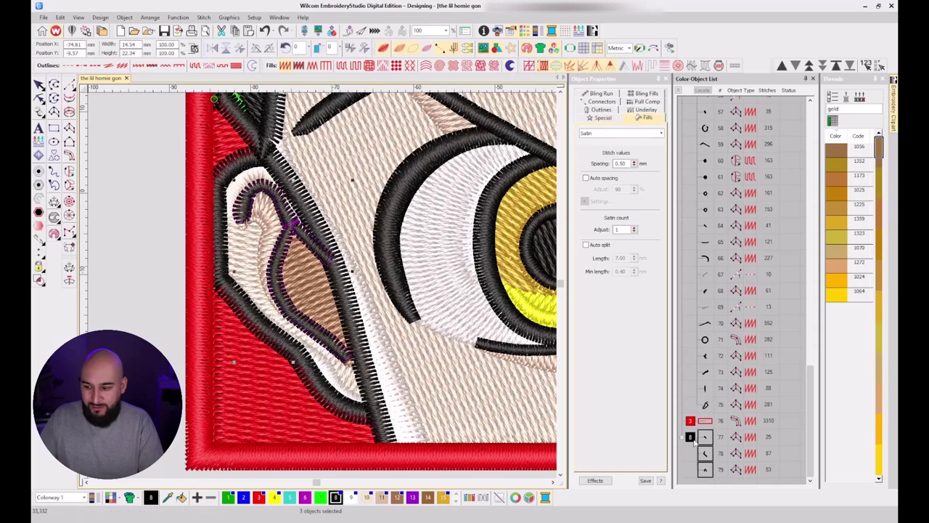
scroll(706, 111, "up", 3)
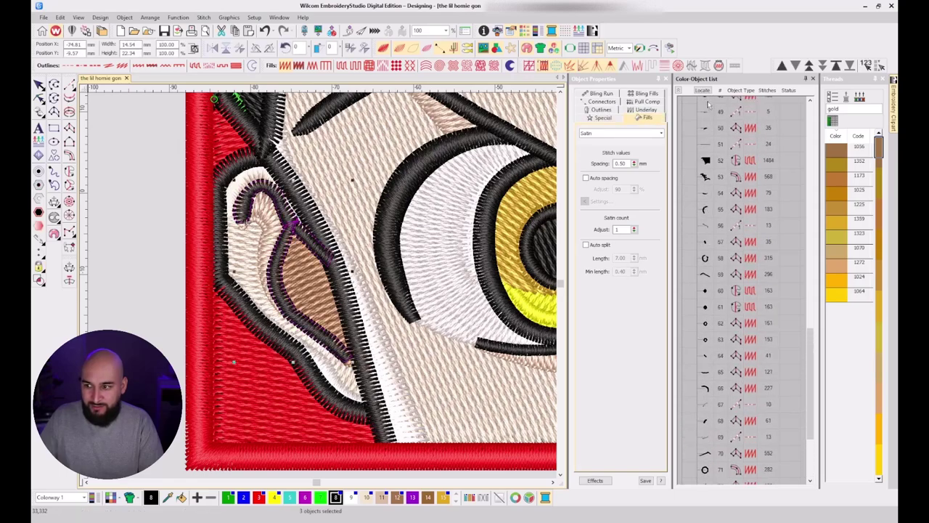
scroll(708, 117, "up", 3)
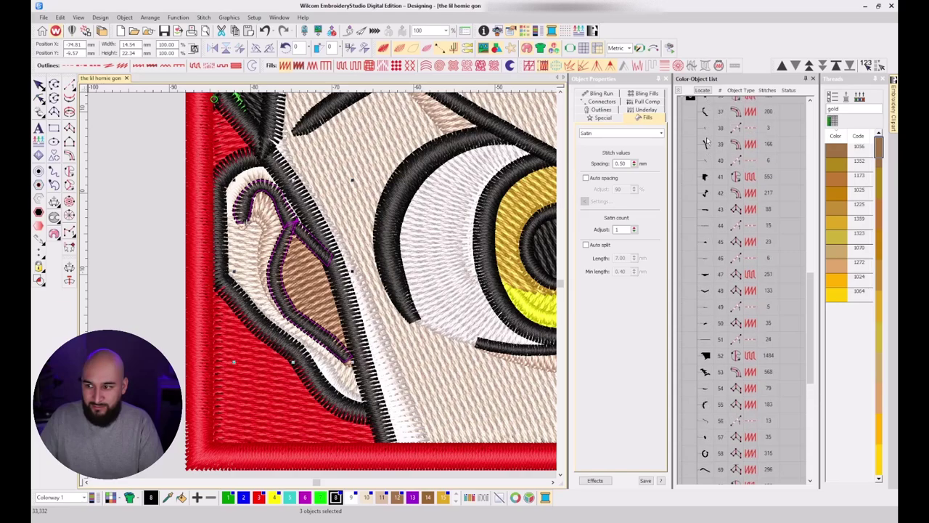
left_click_drag(706, 143, 707, 142)
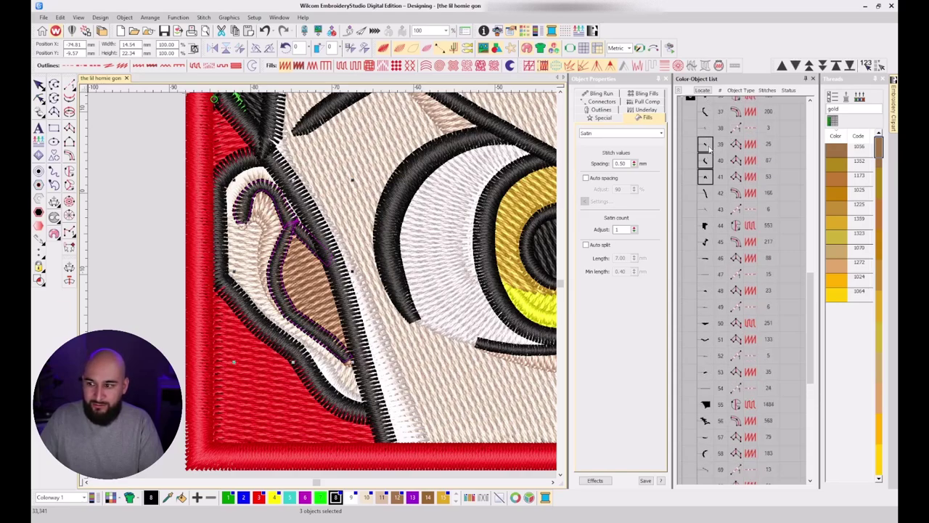
Examine the short connecting run and the left ear's outer outline that stitch before the three inner outlines.
left_click(705, 129)
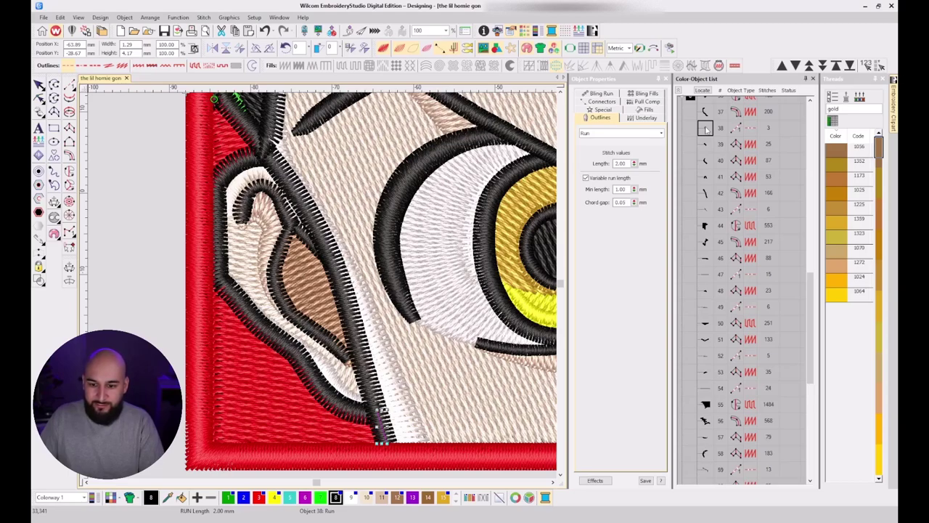
key("h")
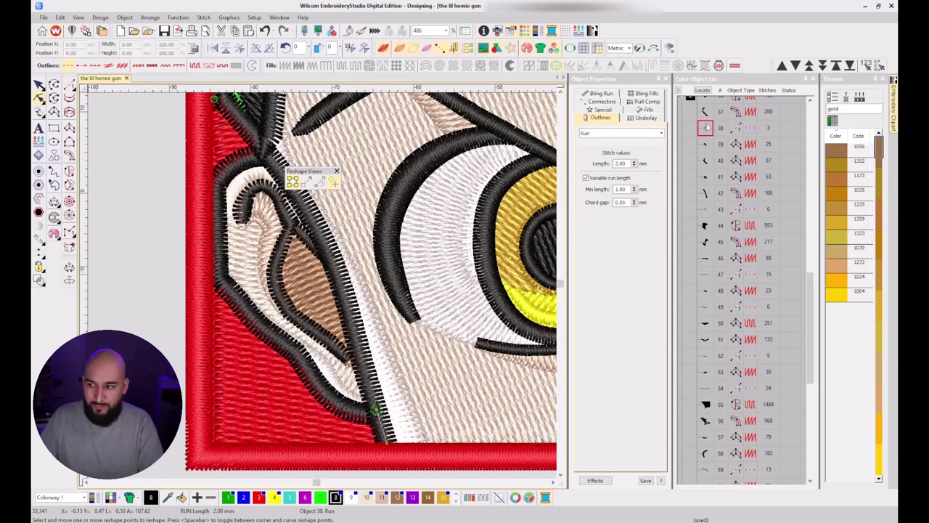
left_click(709, 119)
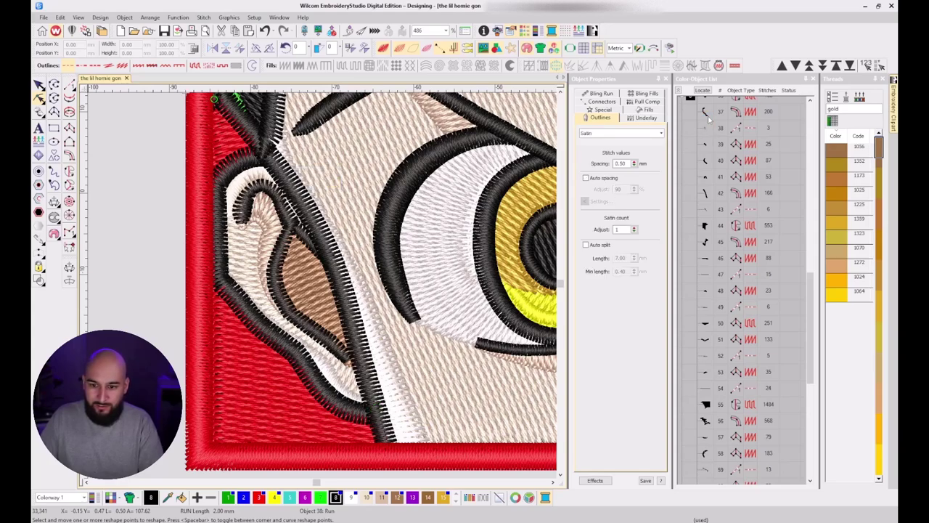
left_click(709, 117)
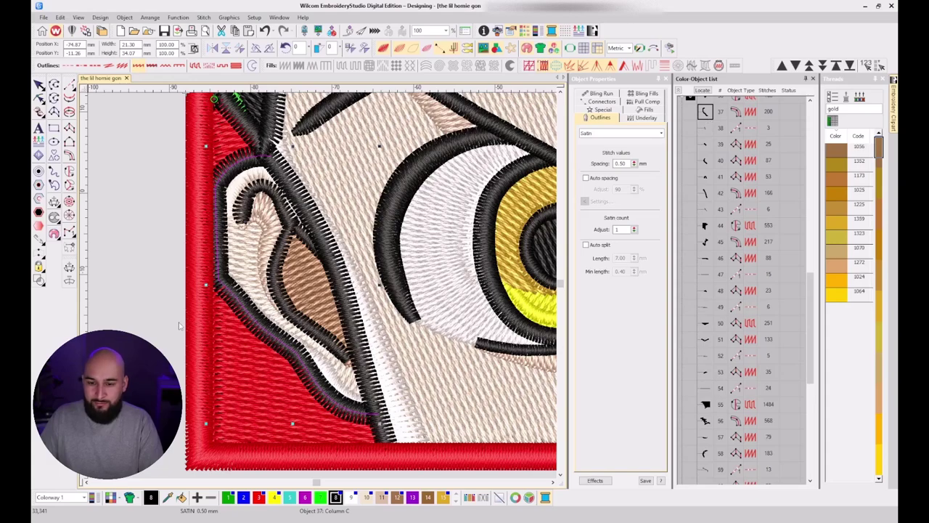
Pick out the satin column along the dark inner area's outer and lower edge in the design.
left_click(279, 287)
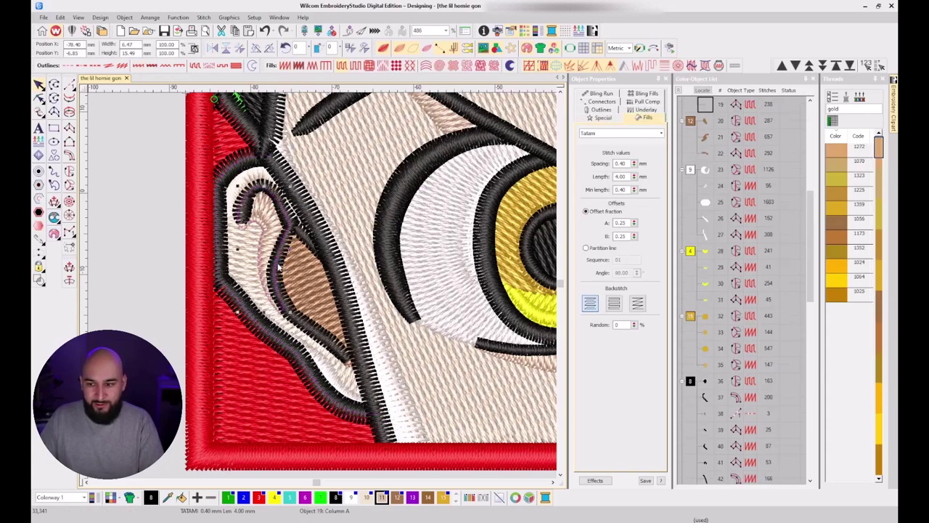
left_click(291, 318)
left_click(294, 321)
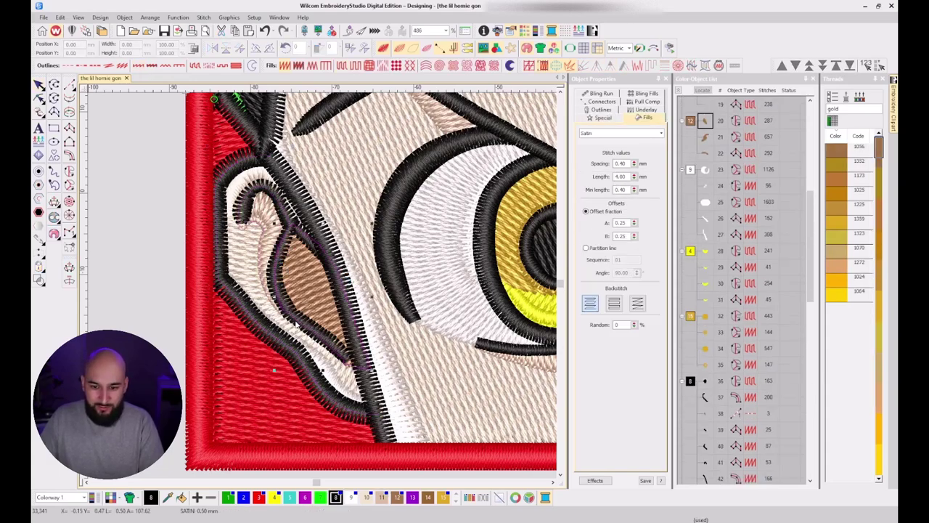
key("Escape")
left_click(336, 352)
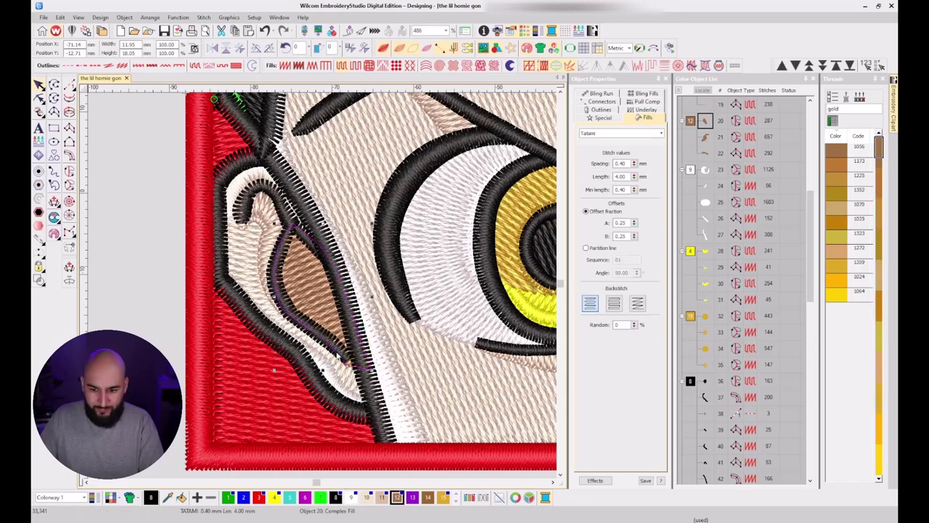
key("Escape")
left_click(335, 349)
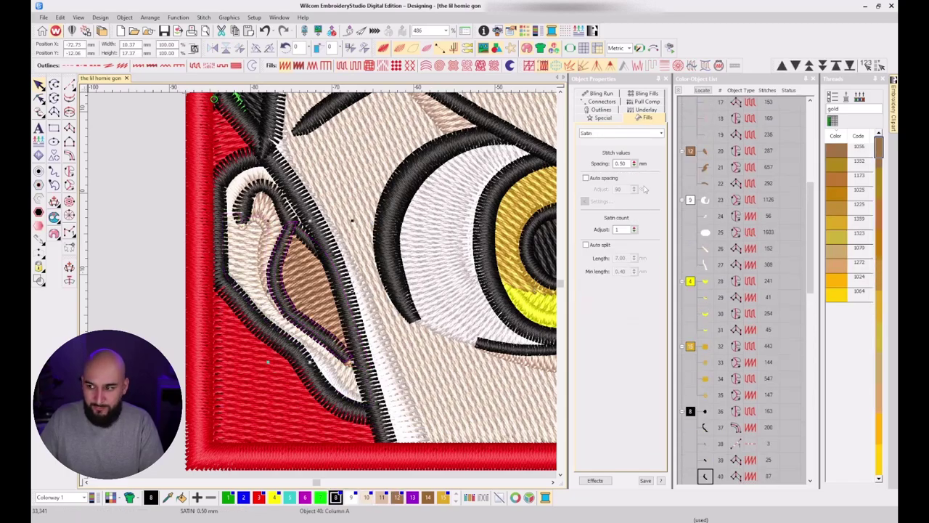
Examine the stitching order of the connecting run and the three inner-ear satin columns one by one.
scroll(731, 394, "down", 3)
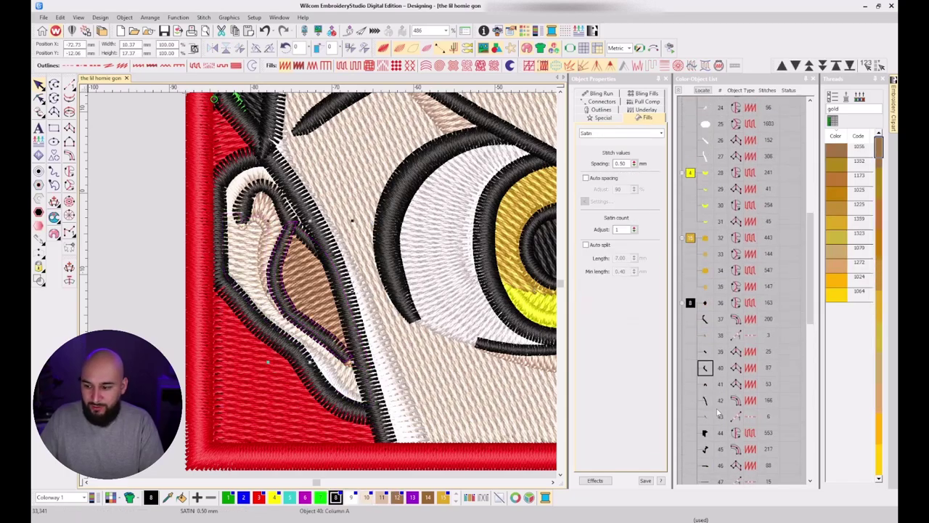
left_click(705, 353)
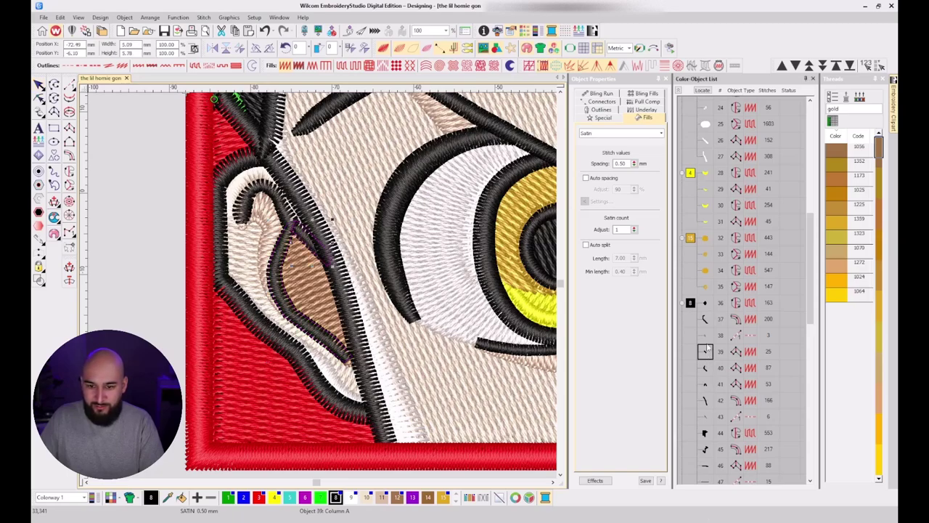
left_click(707, 336)
left_click(708, 356)
left_click(707, 369)
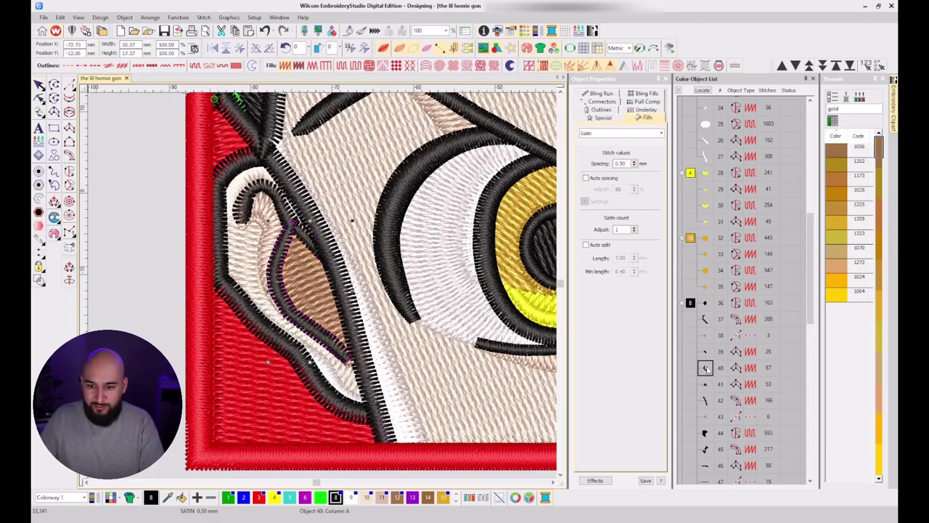
left_click(706, 383)
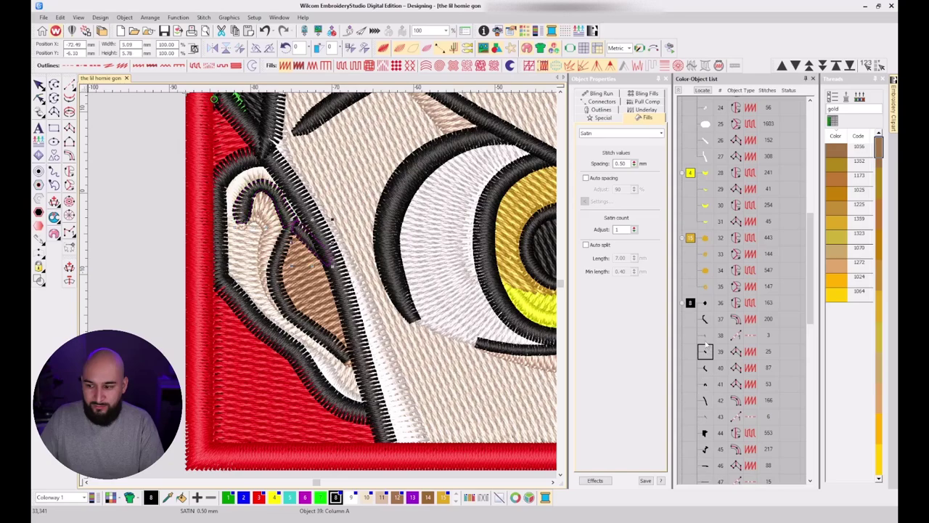
left_click(705, 338)
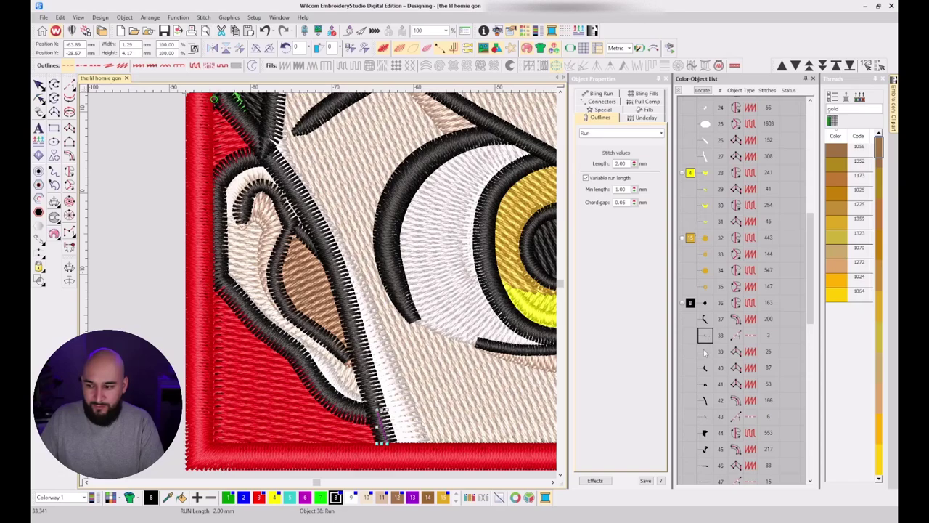
Move the left ear's three inner satin columns to the start of the black objects, ahead of the left pupil fill.
left_click(705, 352)
left_click(705, 368, "ctrl")
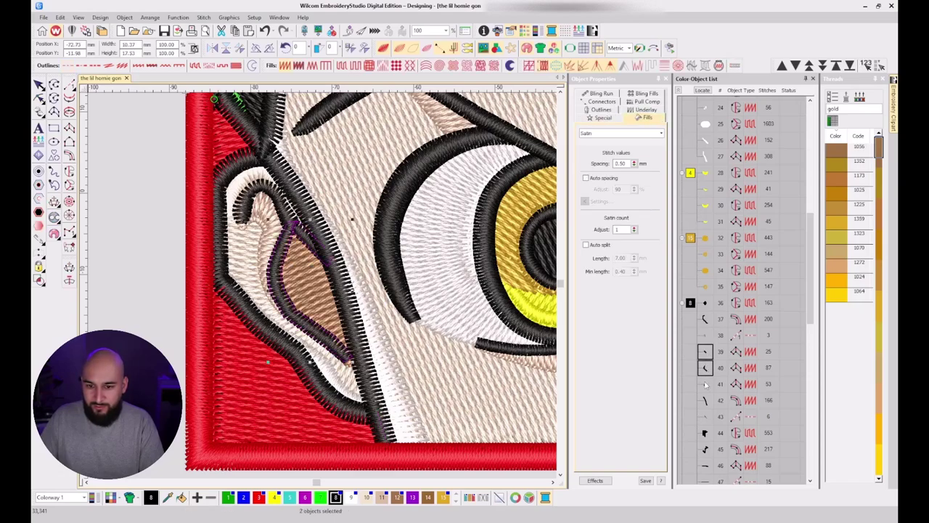
left_click(705, 384, "ctrl")
left_click(705, 399, "ctrl")
left_click(705, 384, "ctrl")
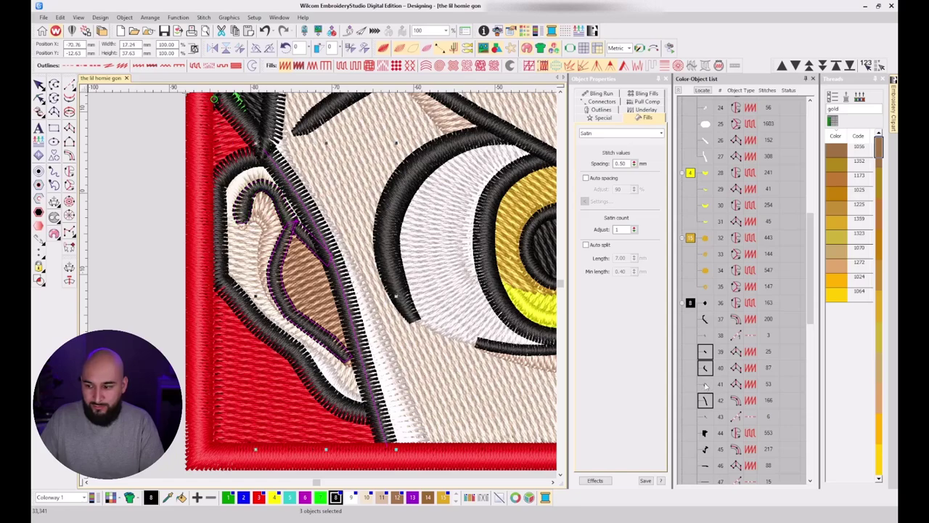
left_click(704, 384, "ctrl")
left_click(705, 400, "ctrl")
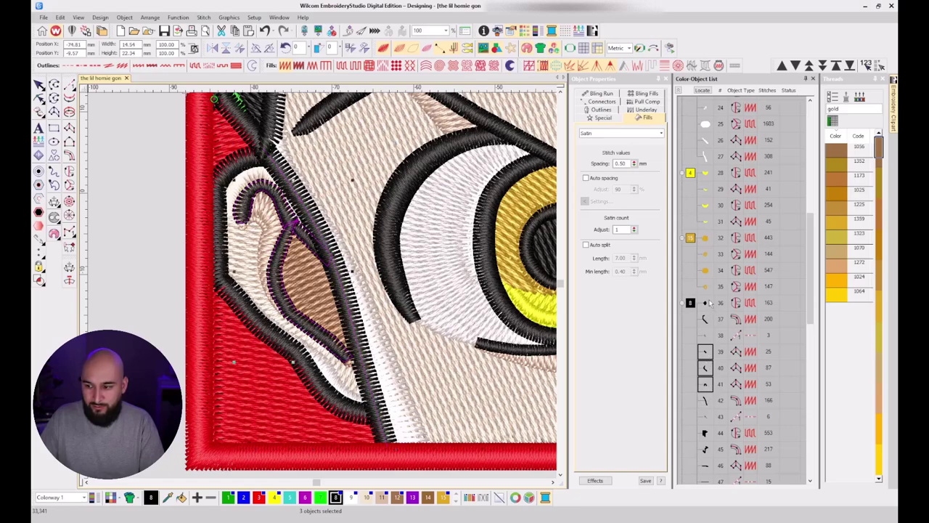
left_click_drag(709, 304, 708, 307)
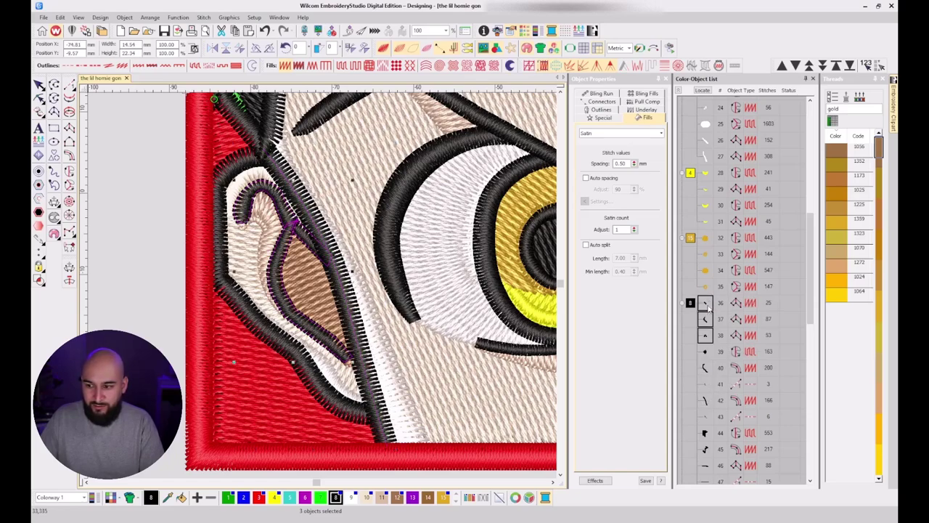
Set the after-object connectors of the two satin columns edging the left ear's dark inner area to Run.
left_click(707, 307)
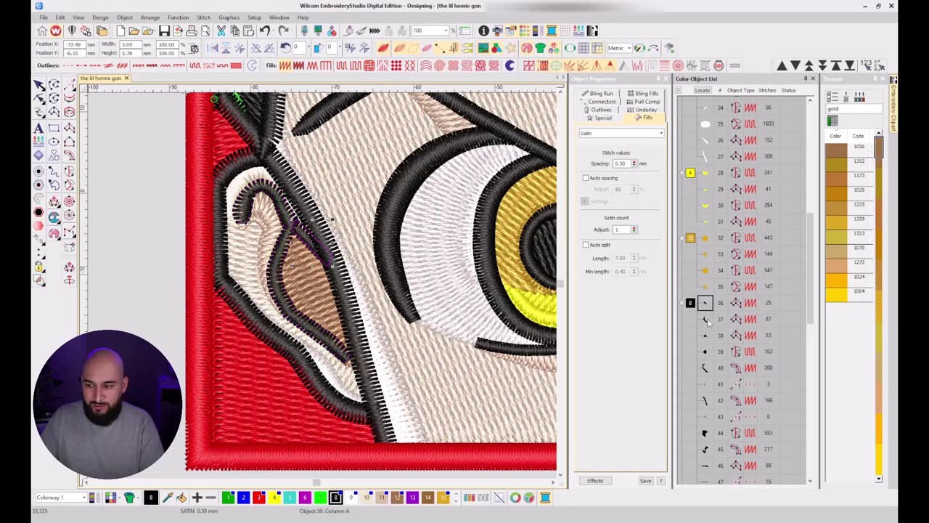
left_click(705, 319)
left_click(704, 336)
left_click(605, 102)
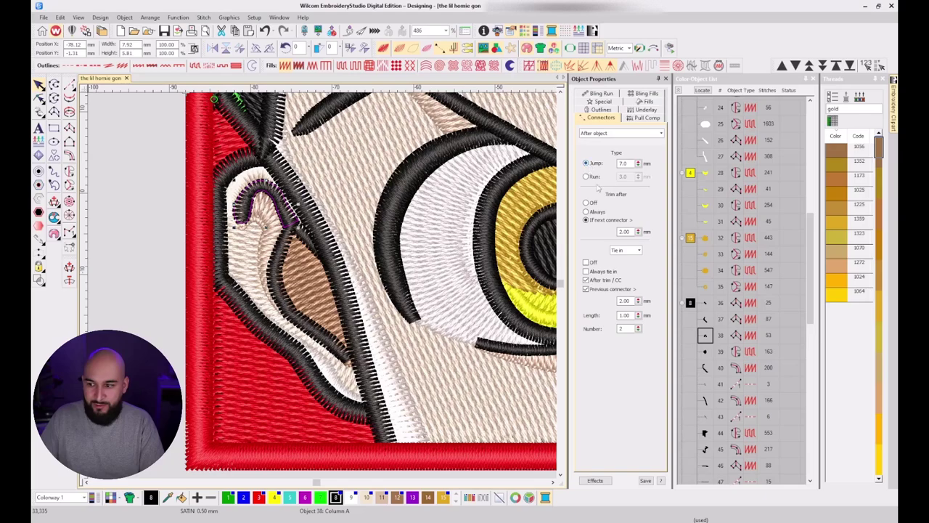
left_click(708, 320)
left_click(705, 304, "ctrl")
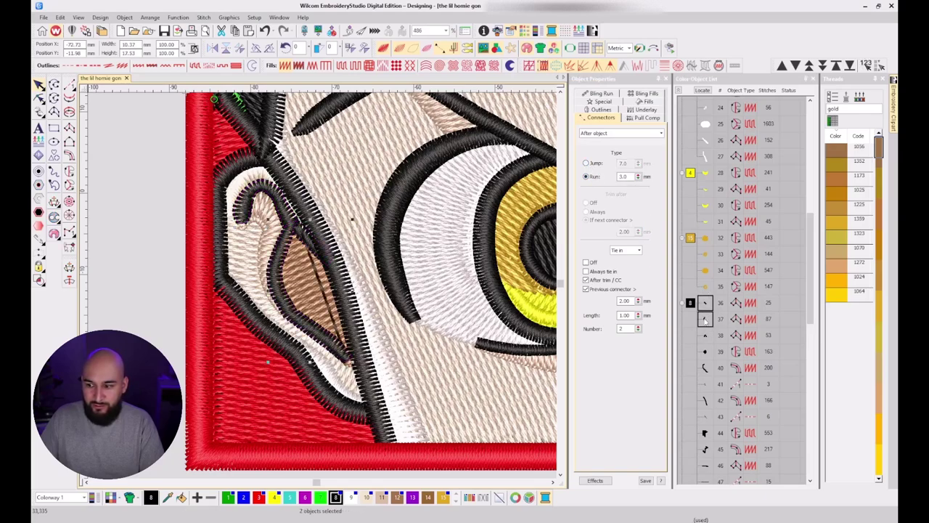
left_click(705, 303)
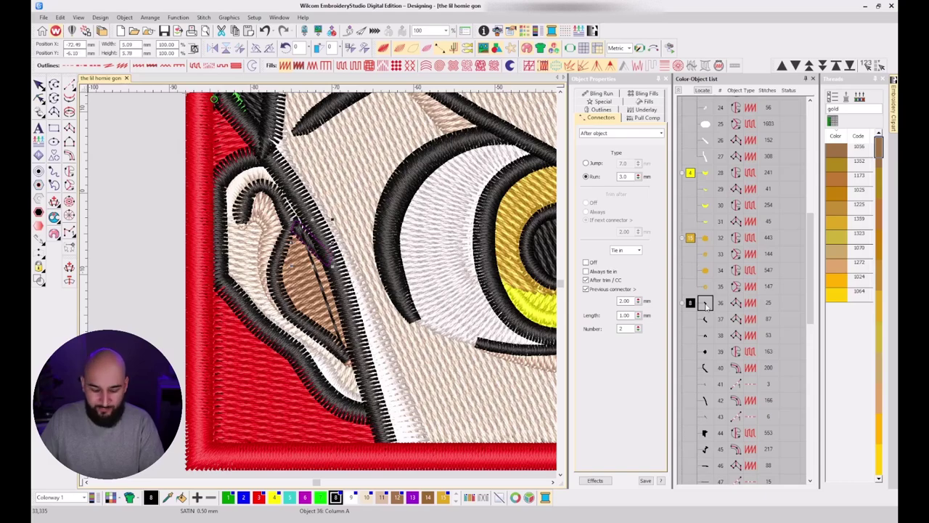
Move the start point of the satin column on the dark inner area's outer and lower edge to its upper end.
key("h")
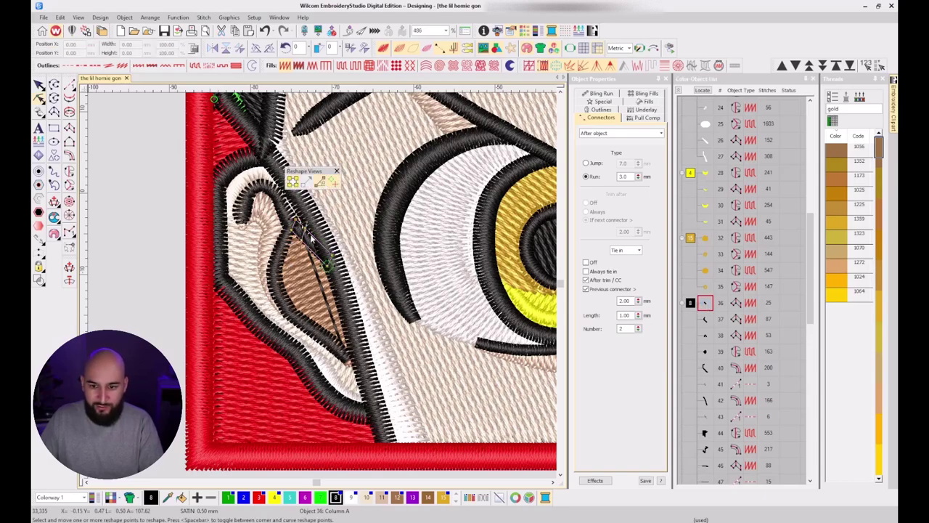
left_click(282, 254)
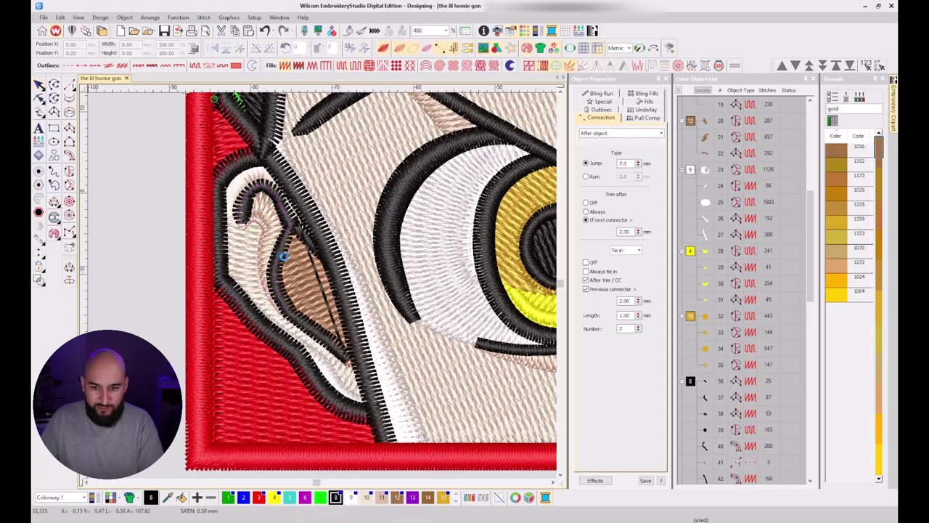
left_click(283, 256)
key("h")
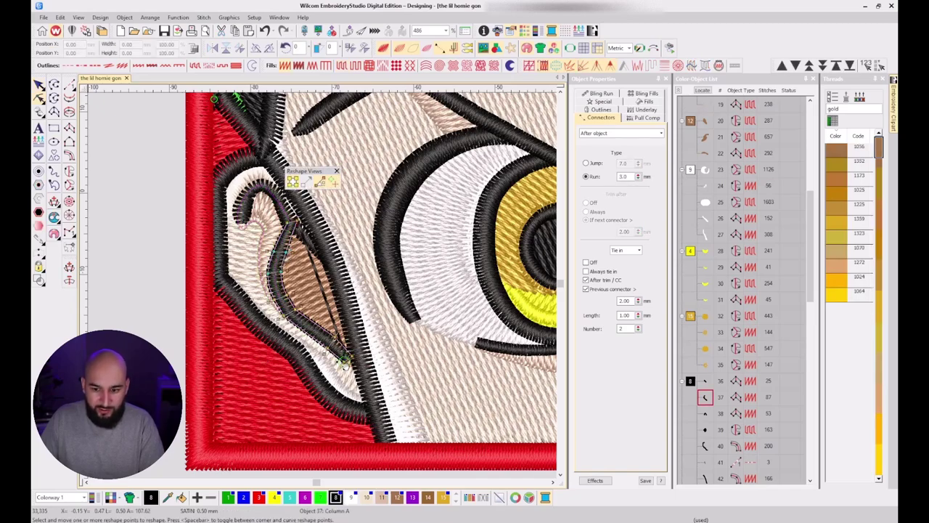
left_click_drag(345, 359, 289, 218)
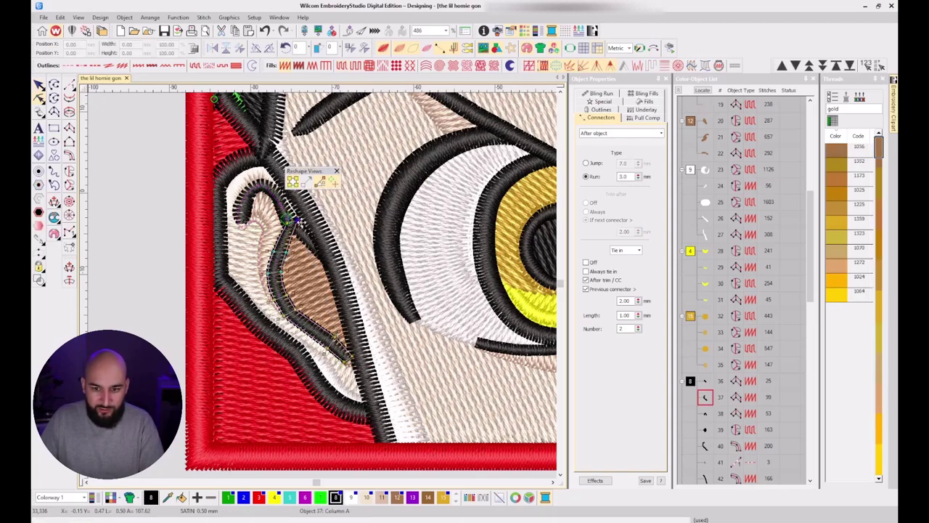
Check the start and end points of the hook-shaped satin column in the left ear.
left_click(283, 212)
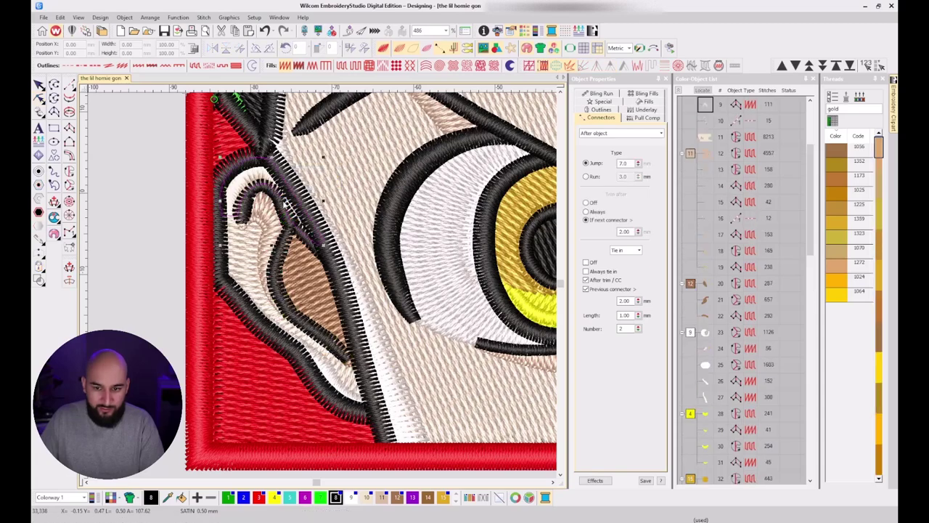
left_click(281, 212)
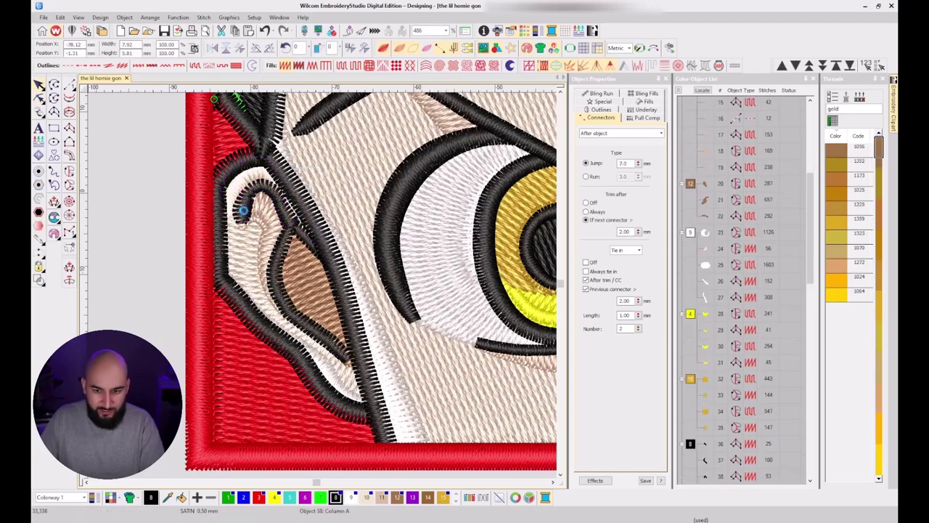
key("h")
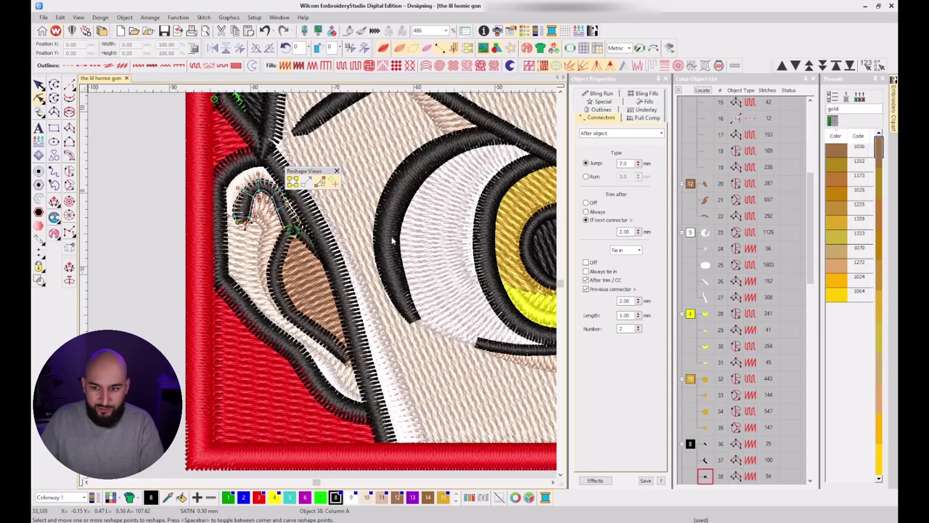
key("Escape")
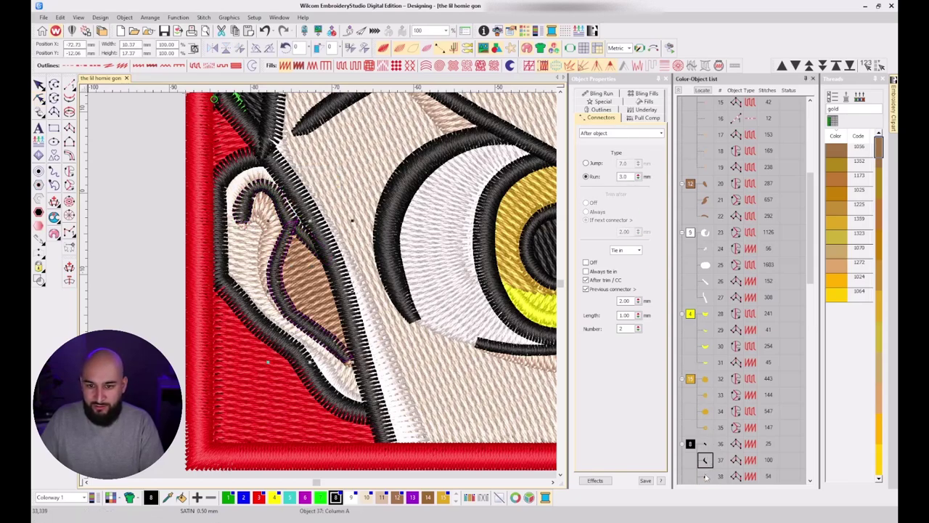
Examine the black objects that stitch after the inner-ear columns, through the pupil fill, the outer ear outline and the short connecting run.
left_click(705, 473)
scroll(693, 392, "down", 1)
left_click(709, 440)
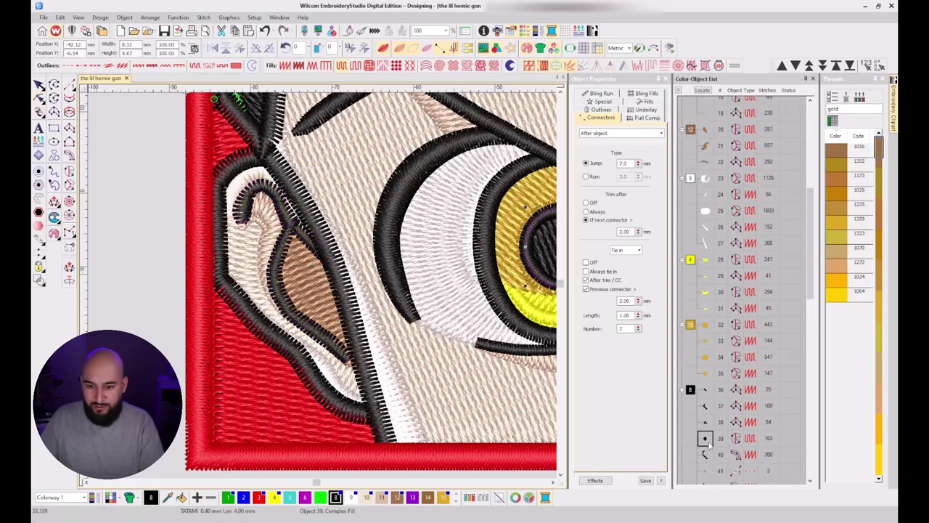
left_click(705, 454)
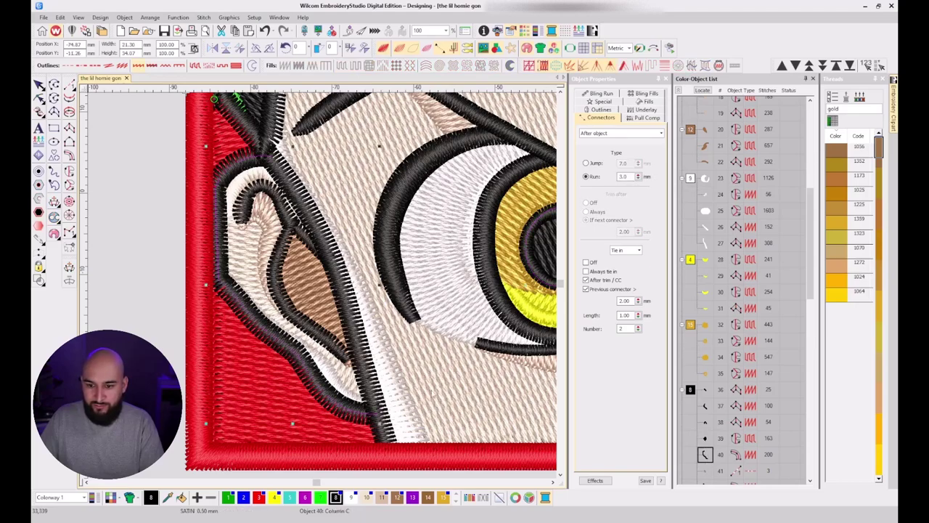
left_click(706, 470)
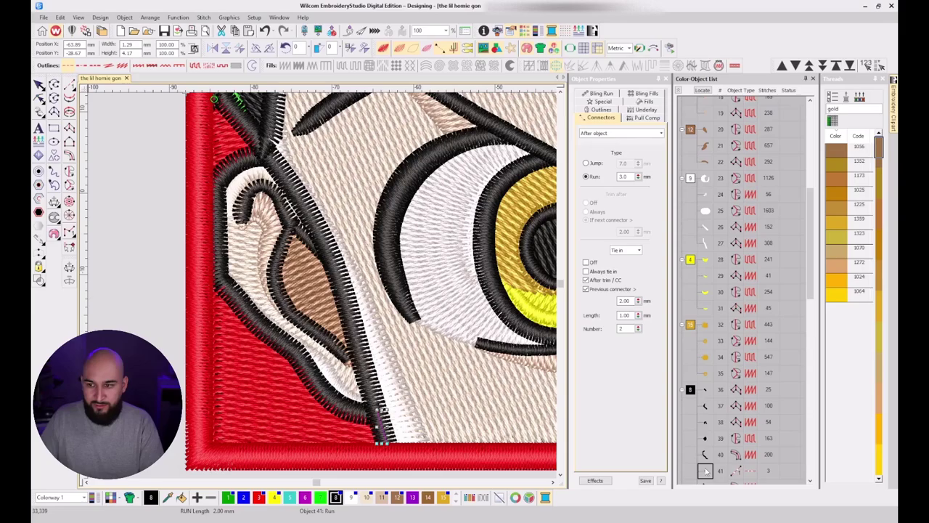
key("Escape")
Compare the whole design with its source artwork and object outlines by toggling between the stitch and outline views.
scroll(305, 279, "down", 5)
key("t")
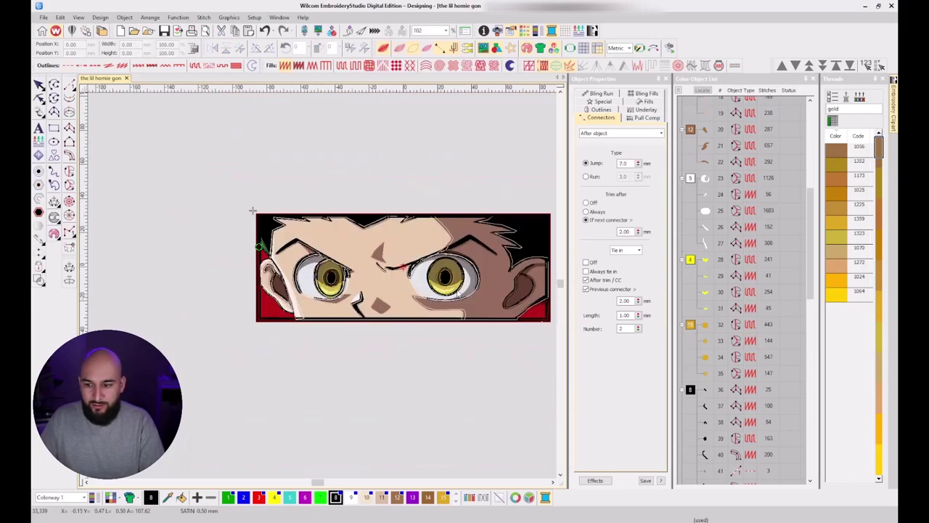
key("t")
key("t")
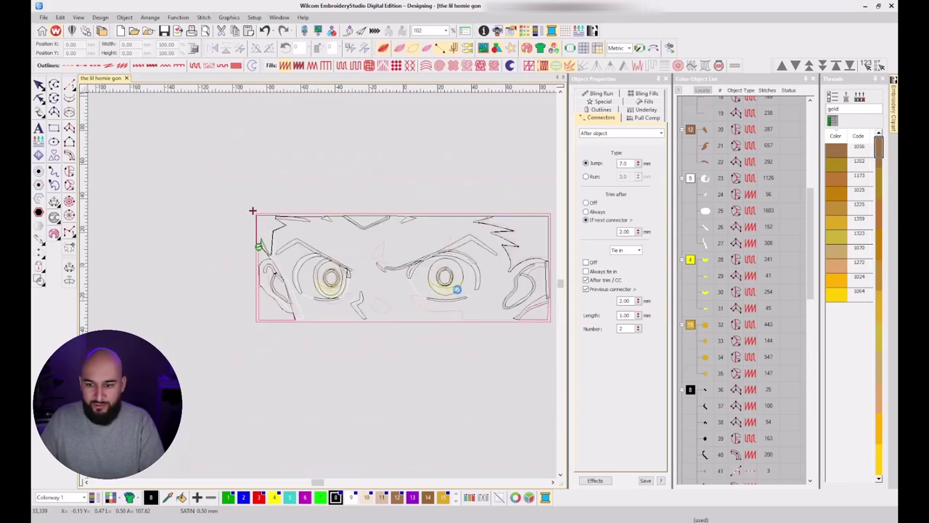
key("t")
key("t")
key("t")
key("t")
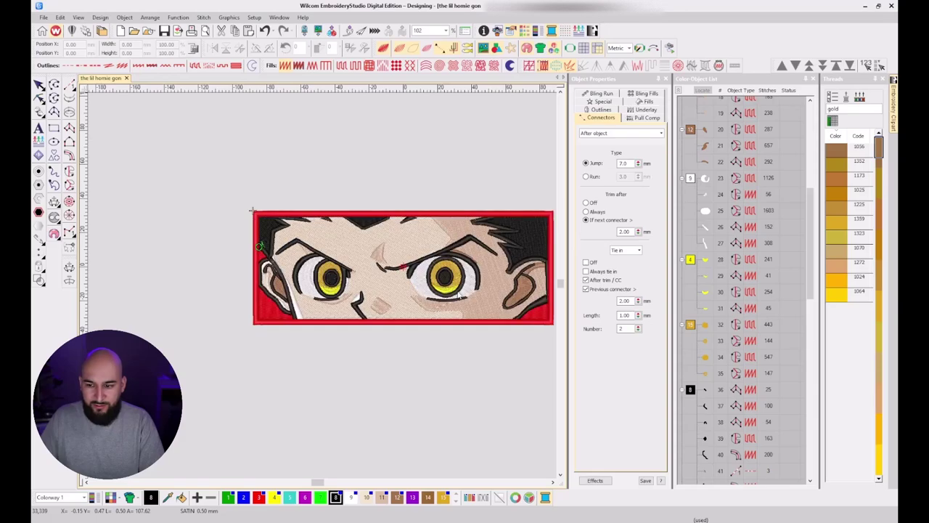
key("t")
key("t")
key("t")
key("t")
key("t")
key("t")
Examine the end of the stitching order, from the right ear's inner satin outline to the red border.
scroll(520, 289, "up", 1)
left_click(320, 279)
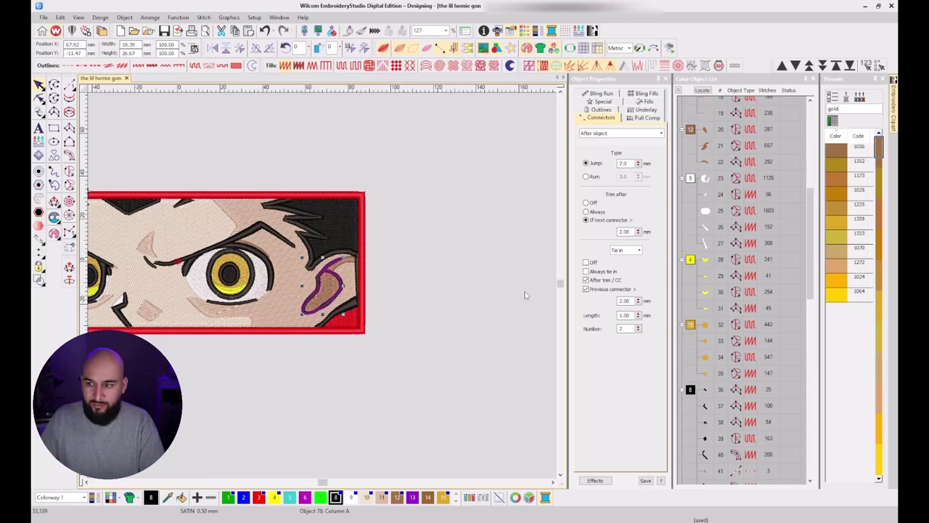
scroll(721, 427, "down", 12)
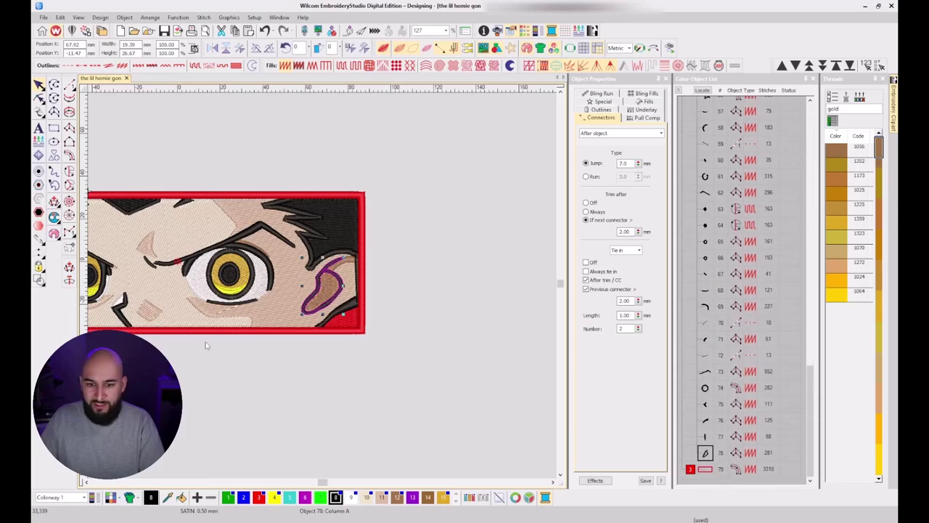
scroll(325, 289, "down", 3)
scroll(324, 289, "up", 2)
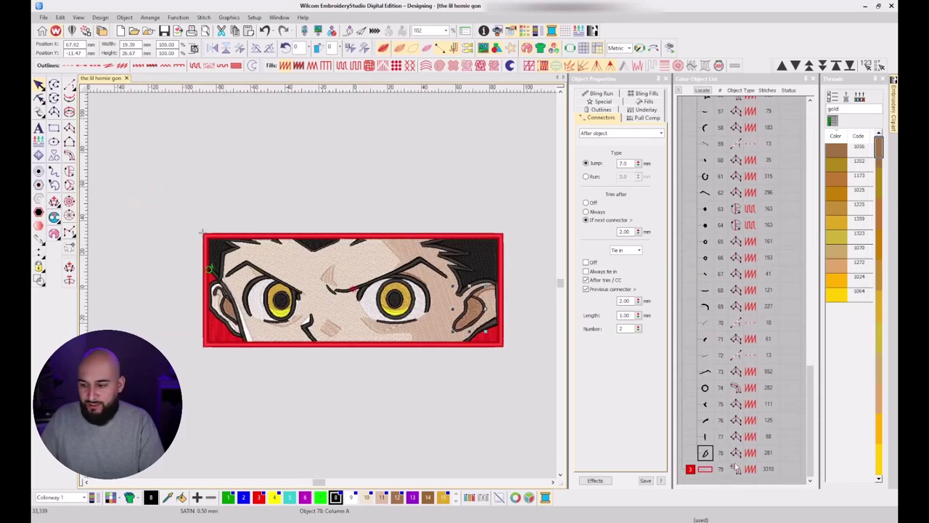
left_click(711, 470)
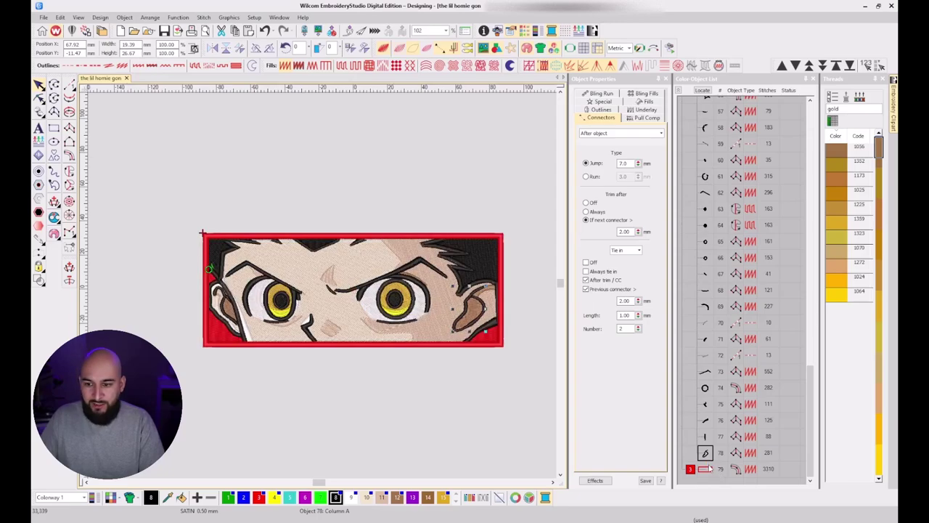
left_click(707, 469)
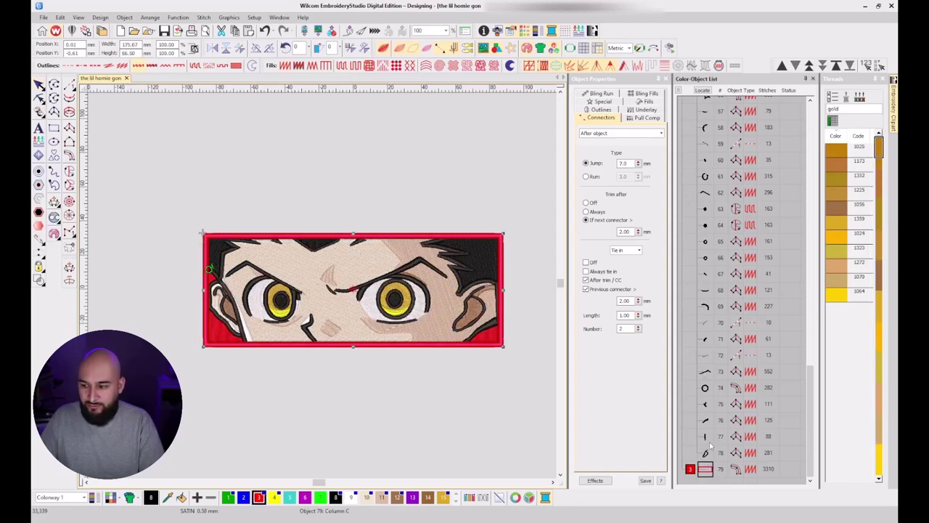
Check the underlay settings of the two black pupil fills together.
left_click(709, 225)
left_click(704, 209, "ctrl")
left_click(645, 109)
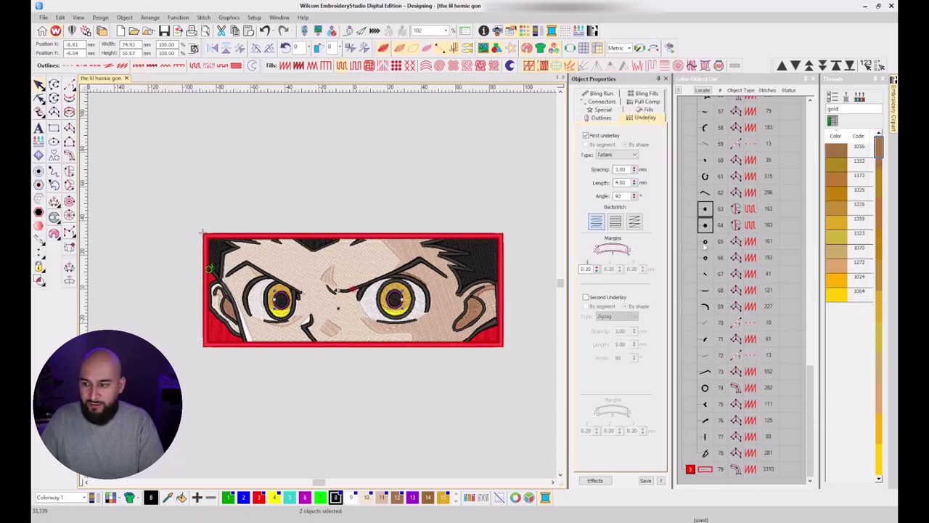
left_click(522, 390)
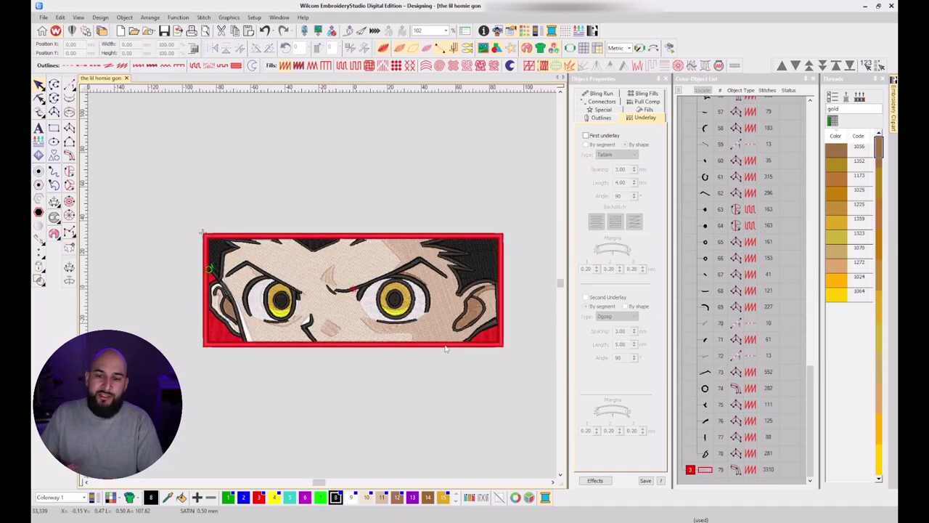
Reshape the small black hair spike below the upper border so that its upper corner extends underneath the red satin.
scroll(305, 226, "up", 3)
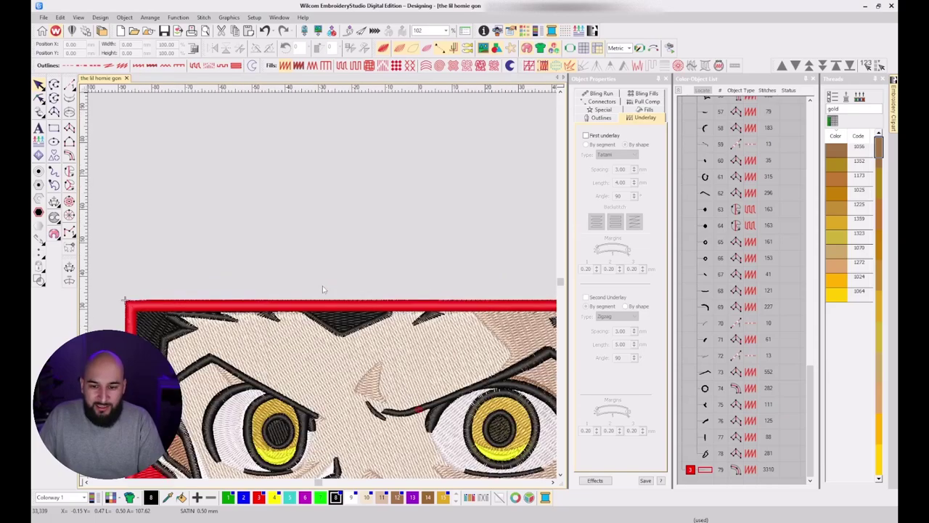
scroll(211, 378, "up", 2)
left_click(328, 281)
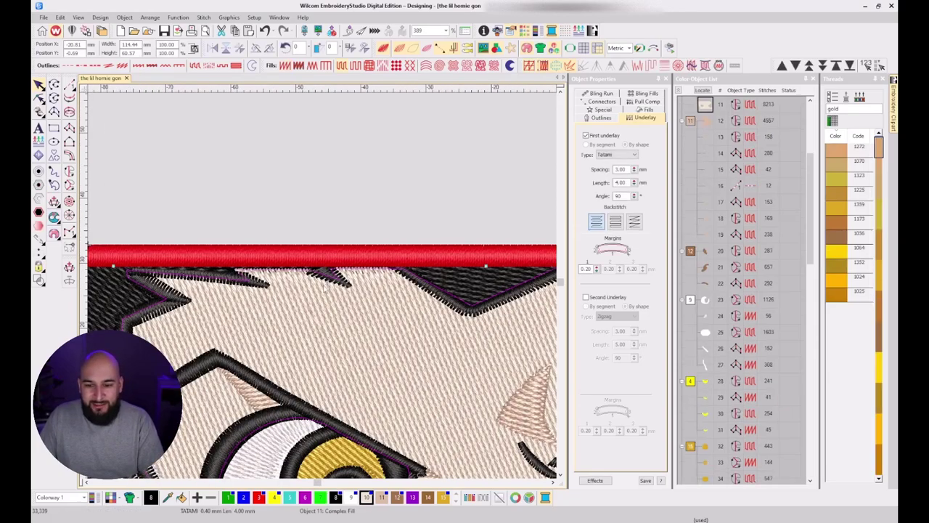
key("ctrl+u")
key("Escape")
left_click(331, 276)
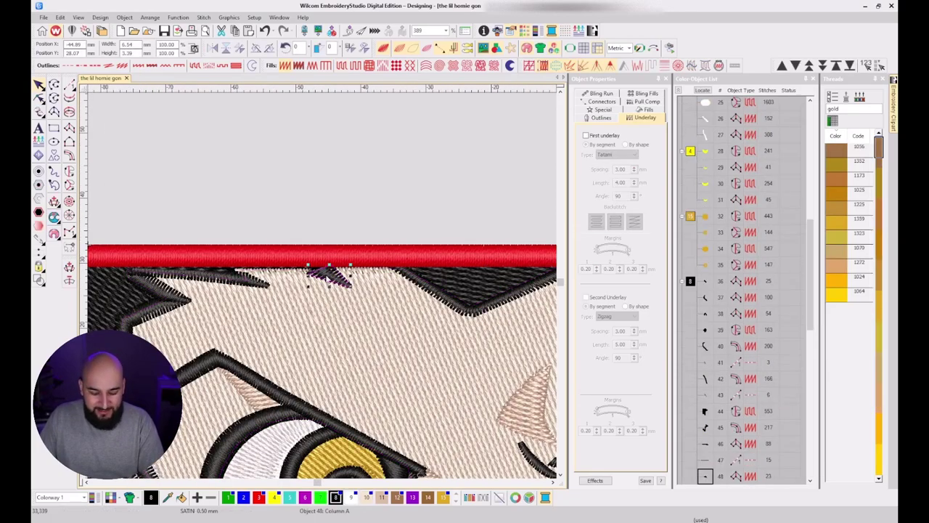
key("h")
scroll(328, 276, "up", 2)
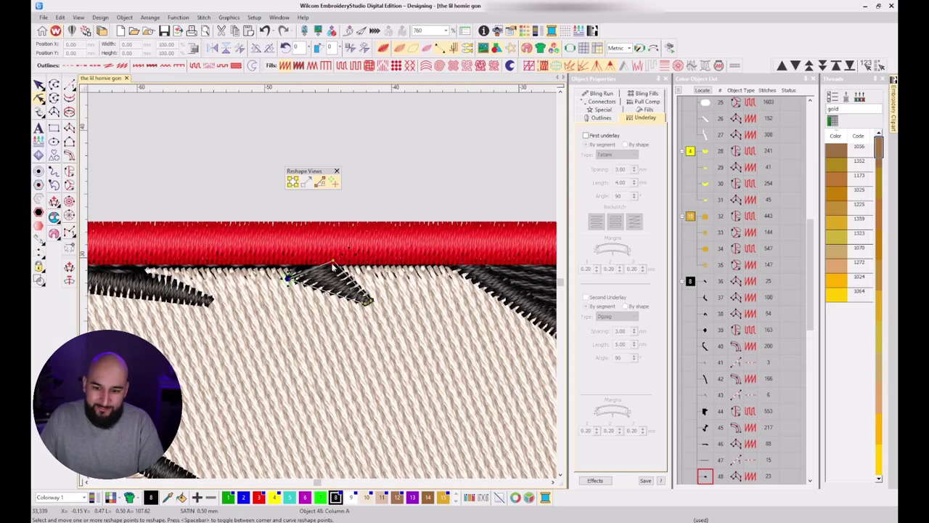
left_click_drag(333, 262, 312, 244)
key("Escape")
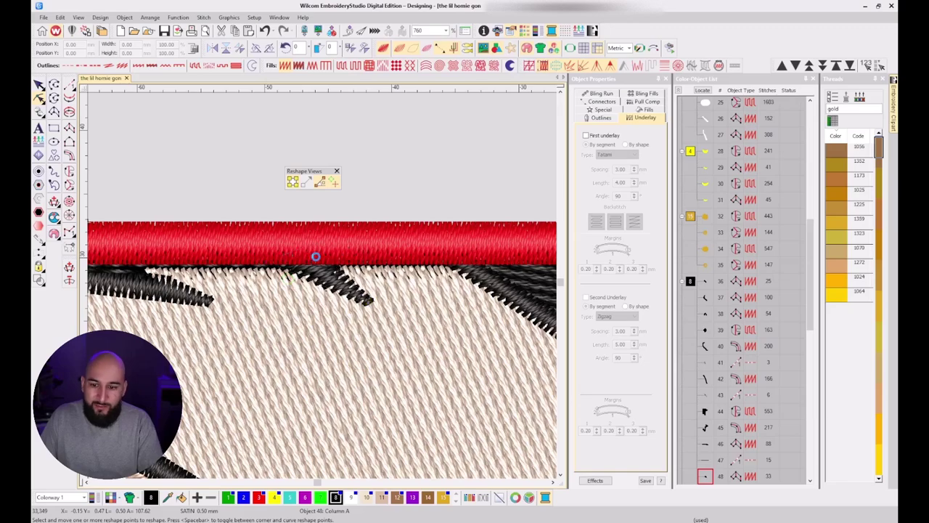
key("Escape")
scroll(171, 294, "down", 3)
scroll(363, 258, "down", 3)
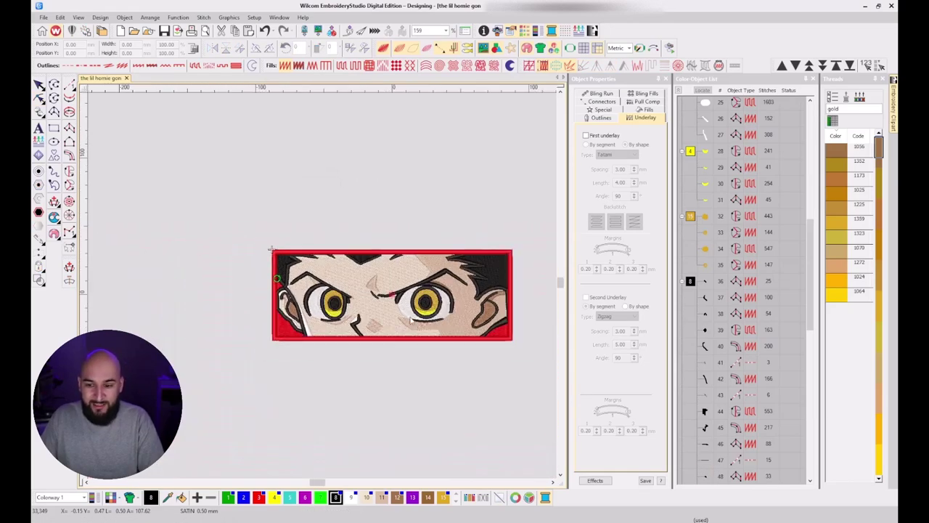
Examine the red border's reshape points and how its side overlaps the black hair and red background beside the left ear.
scroll(326, 290, "up", 1)
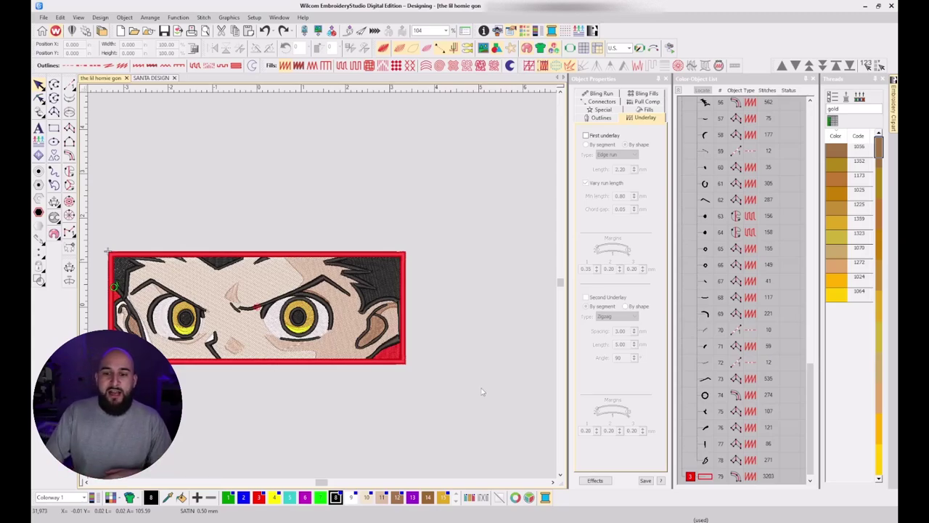
left_click(397, 253)
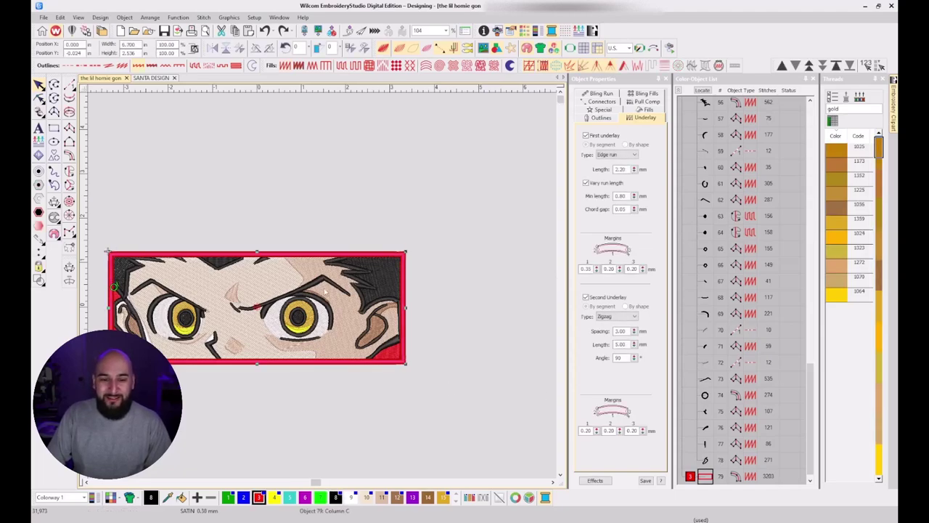
scroll(118, 301, "up", 6)
key("h")
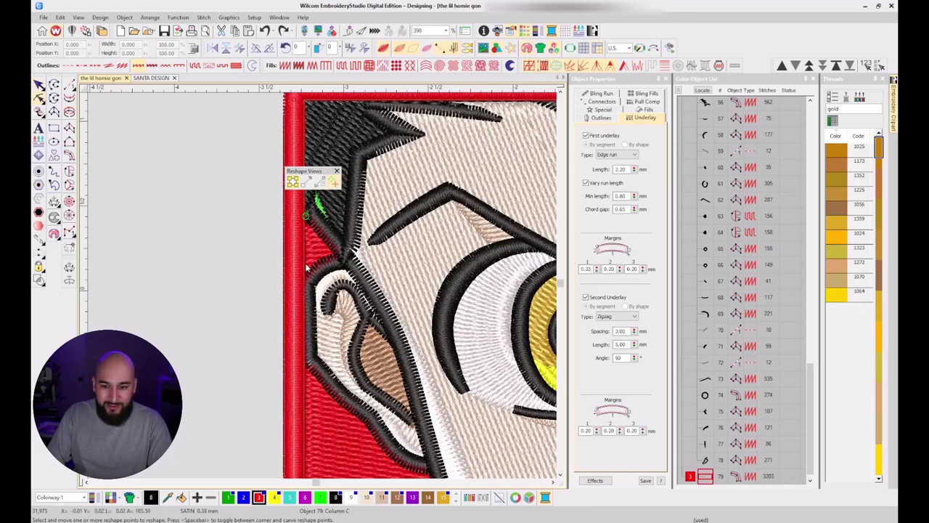
key("Escape")
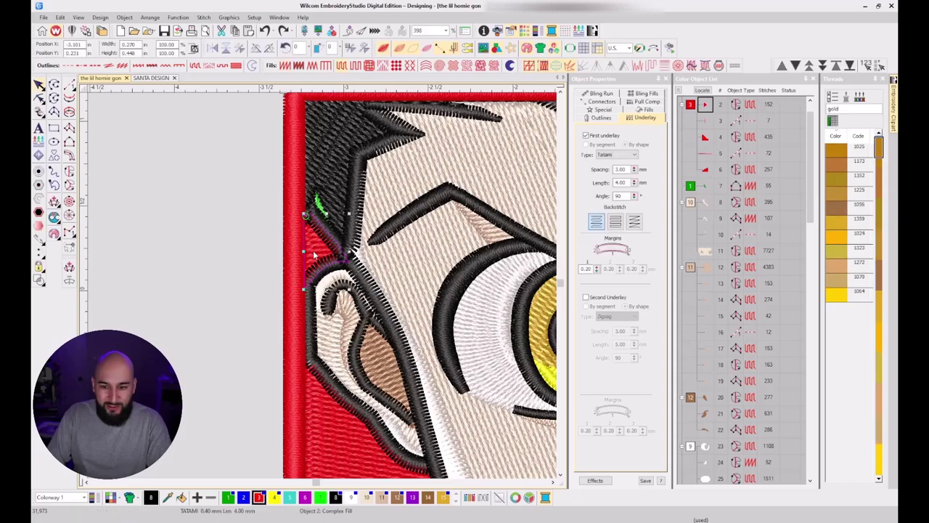
Compare the red background fill below the left ear with the surrounding border by toggling between the stitch and outline views.
scroll(385, 430, "down", 3)
scroll(322, 289, "up", 2)
key("t")
scroll(322, 286, "up", 5)
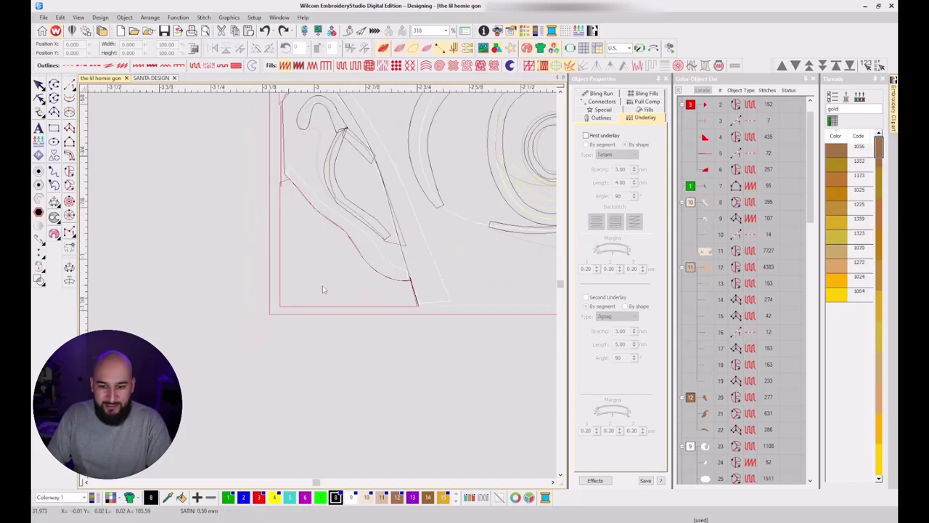
left_click(313, 291)
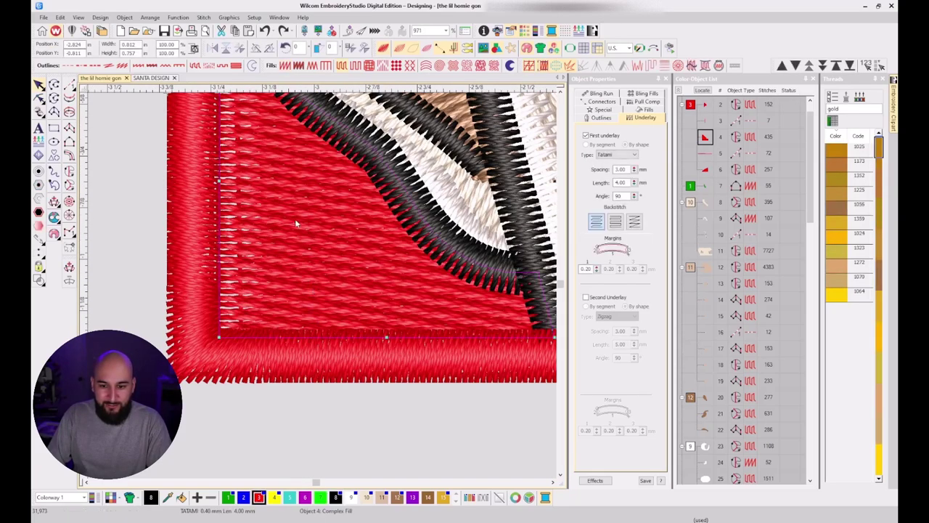
key("t")
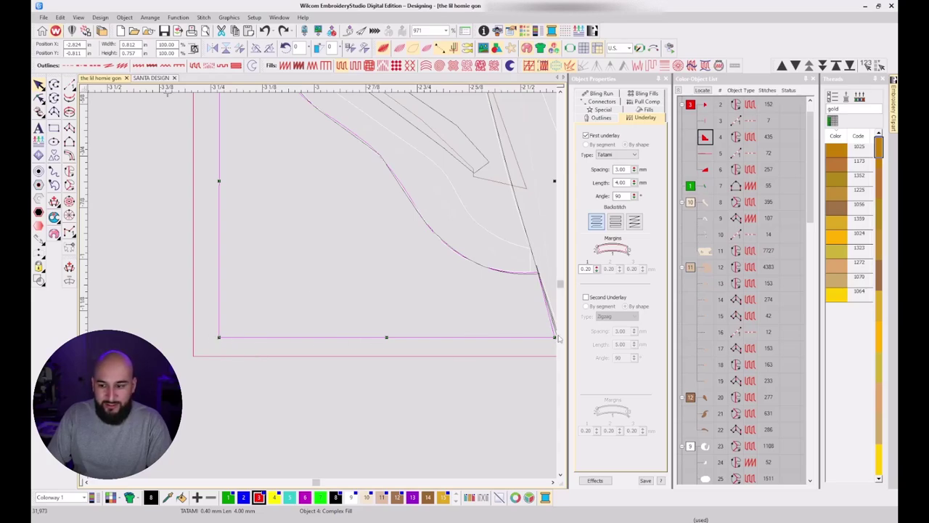
key("s")
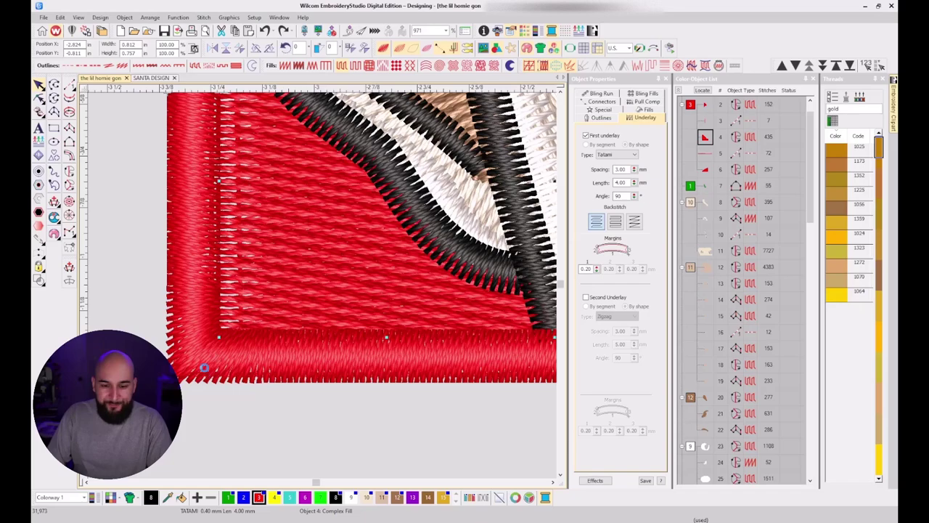
key("s")
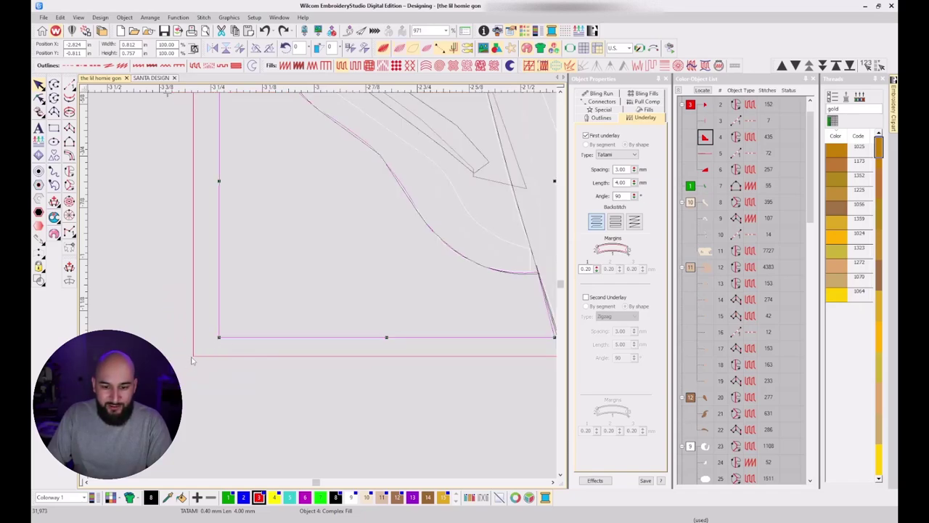
key("s")
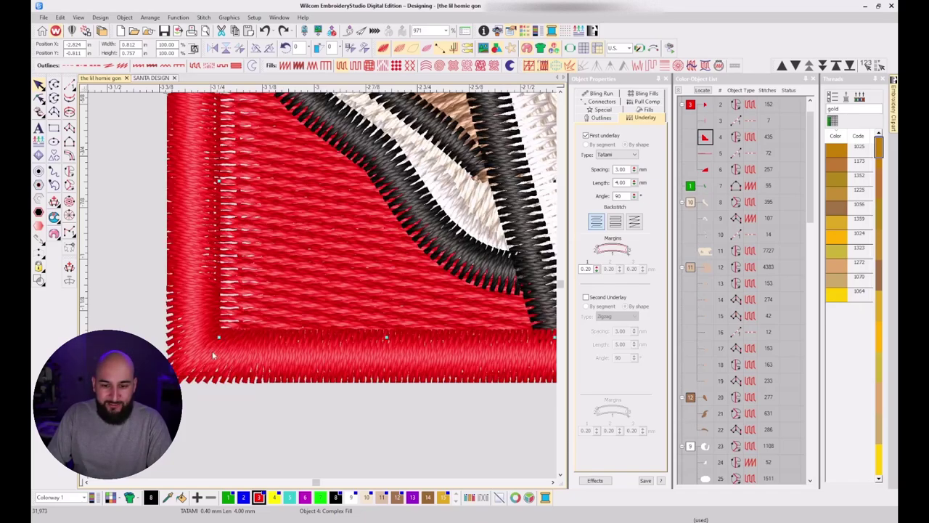
Try to reshape the red border's lower-left corner inward so that it sits over the edge of the red background fill.
left_click(215, 373)
key("h")
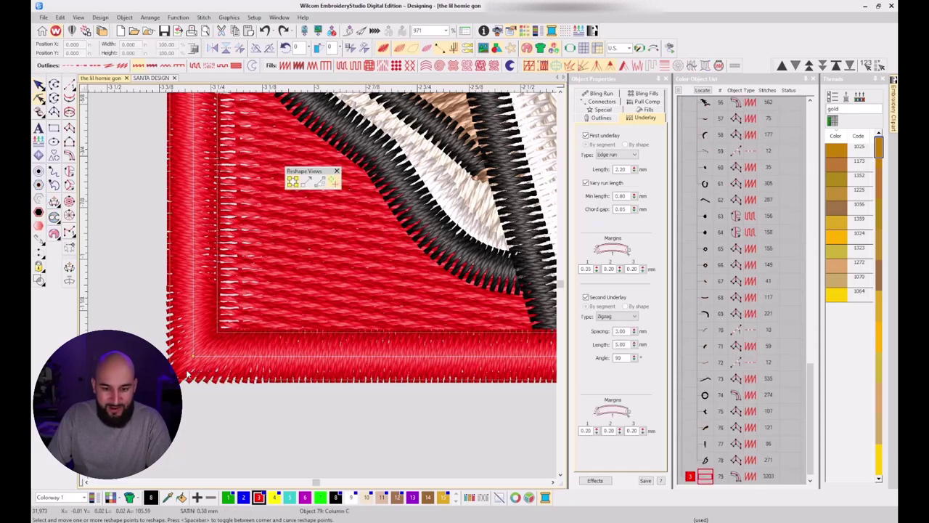
key("s")
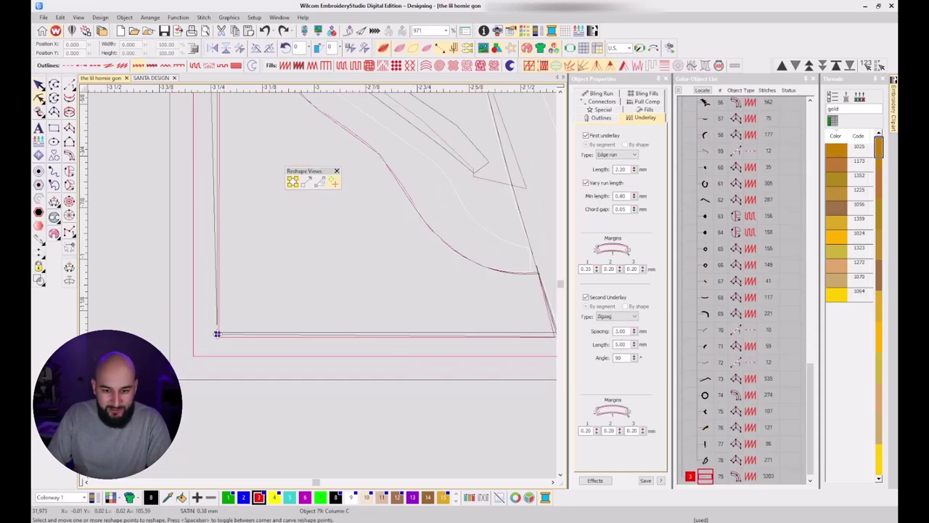
left_click_drag(217, 337, 218, 336)
key("t")
scroll(295, 311, "down", 2)
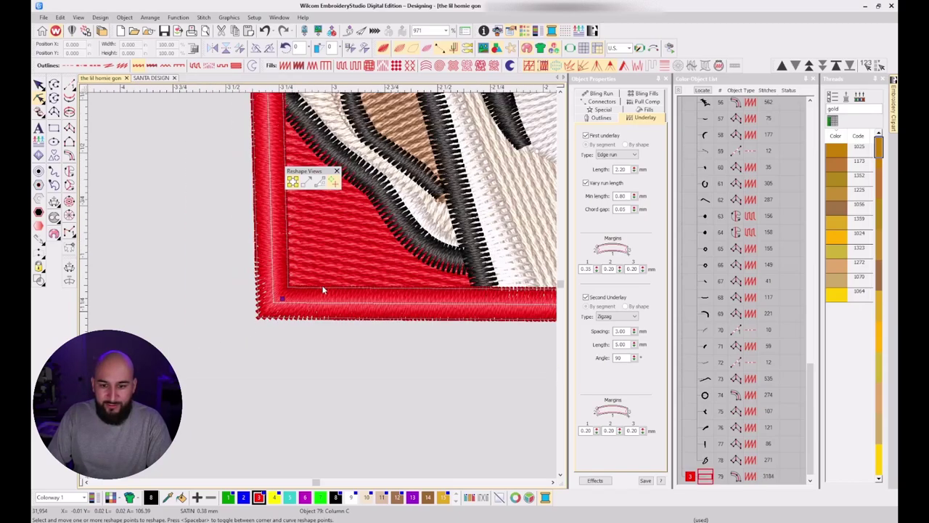
scroll(323, 290, "up", 1)
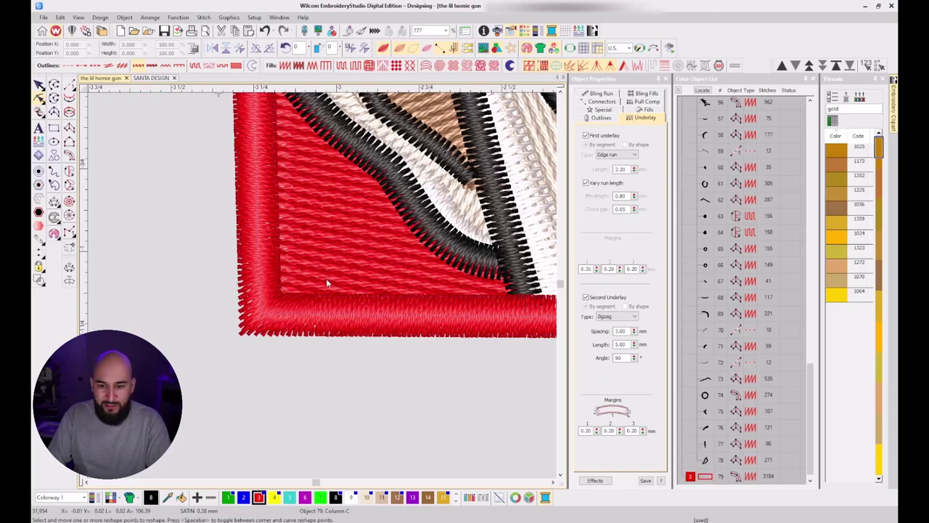
key("Escape")
Compare the red border before and after its corner adjustment by repeatedly undoing and redoing the reshape.
left_click(332, 259)
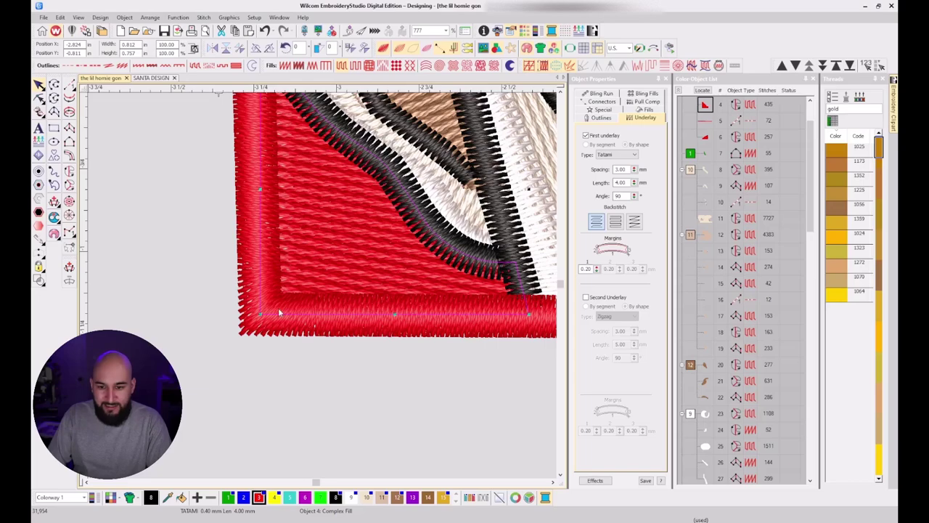
left_click(324, 315)
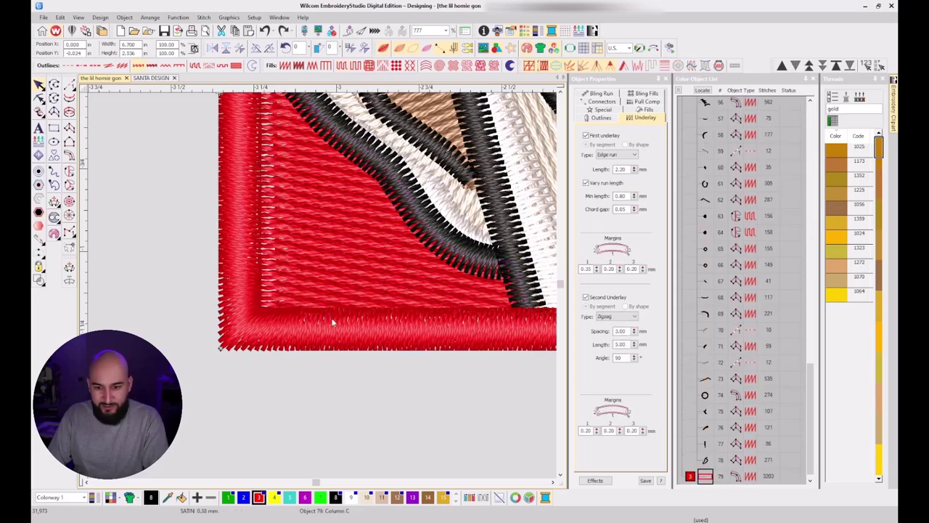
key("ctrl+z")
key("ctrl+y")
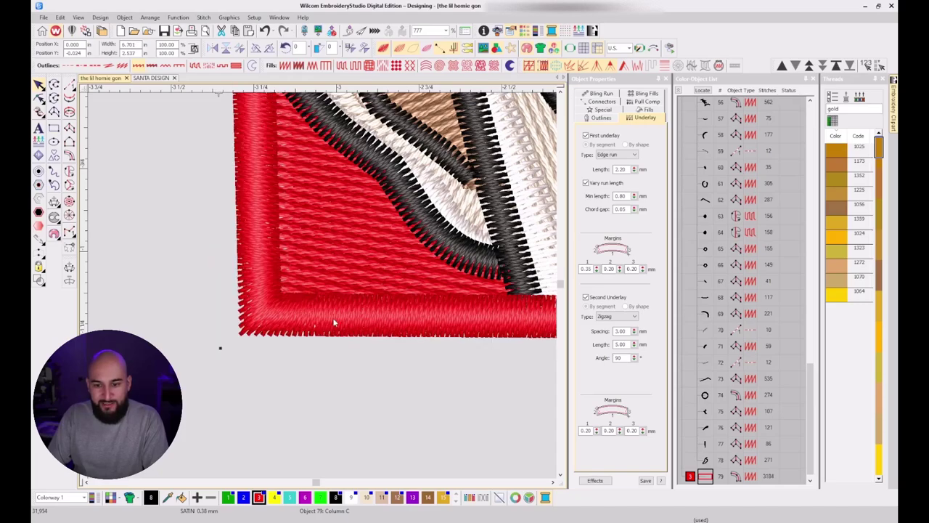
key("ctrl+z")
key("ctrl+y")
key("ctrl+z")
key("ctrl+y")
key("ctrl+z")
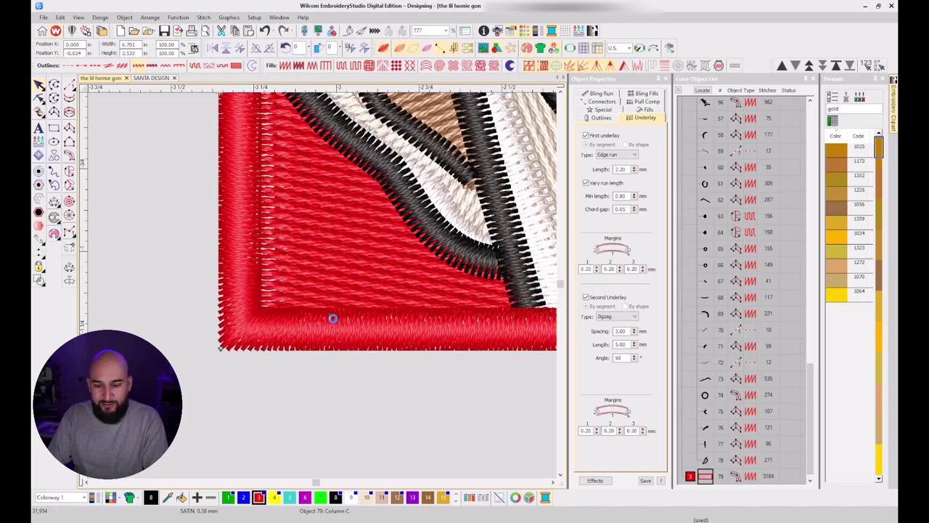
key("ctrl+y")
key("ctrl+z")
scroll(324, 288, "down", 4)
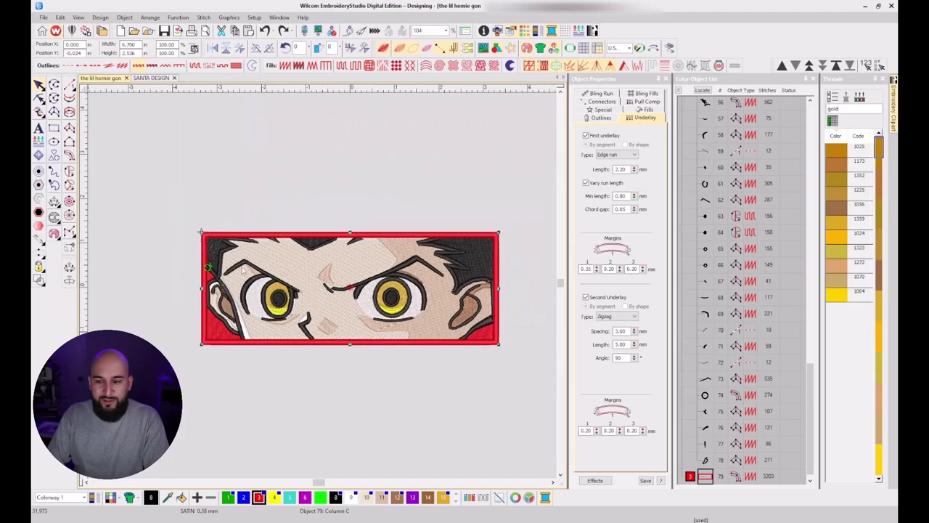
scroll(324, 288, "up", 1)
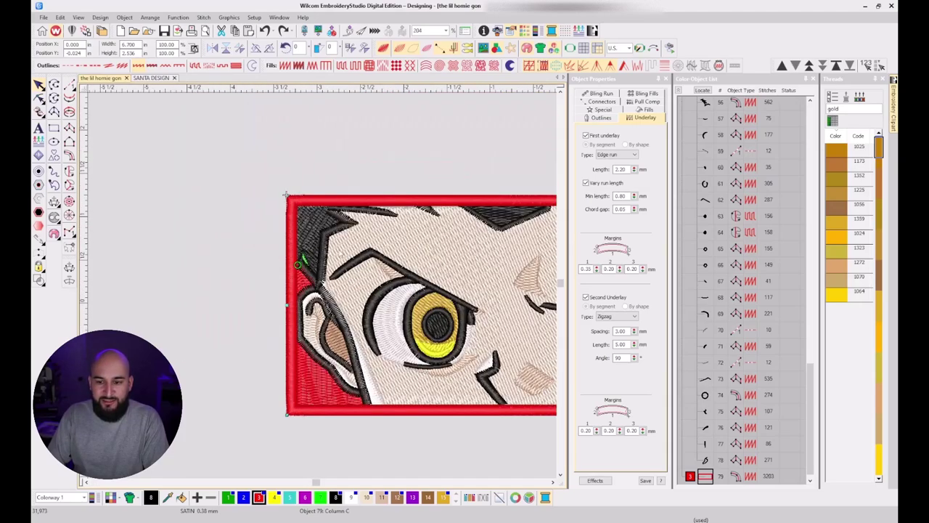
Check the reshape points of the red background fill below the left ear and the border's overall alignment.
left_click(322, 397)
scroll(322, 289, "up", 2)
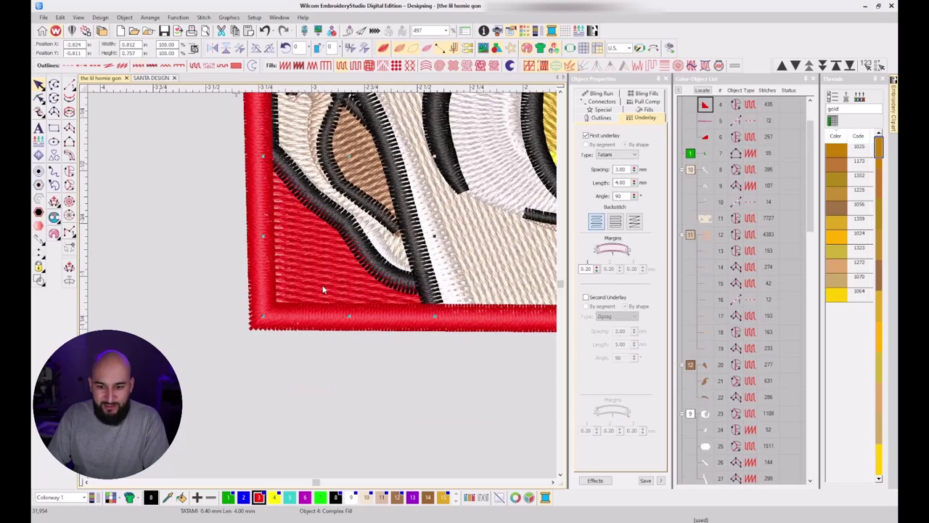
key("h")
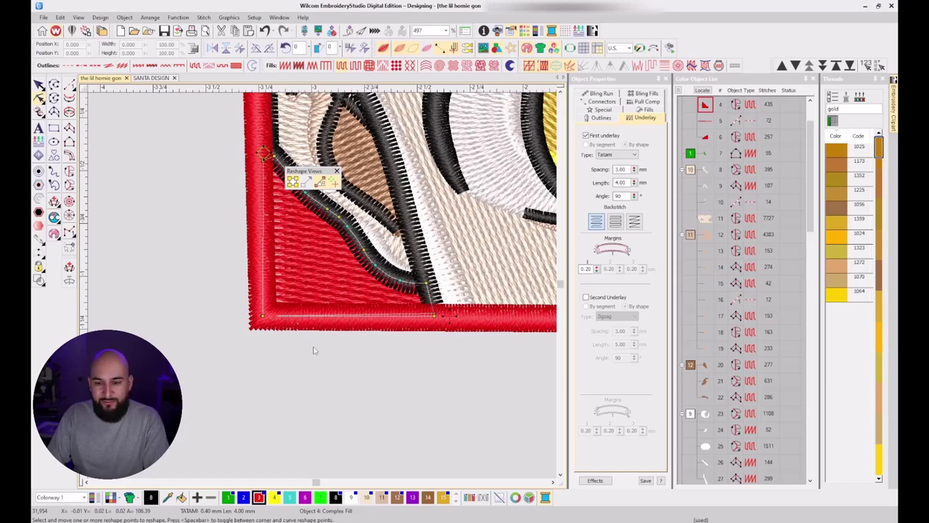
key("Escape")
scroll(321, 290, "down", 6)
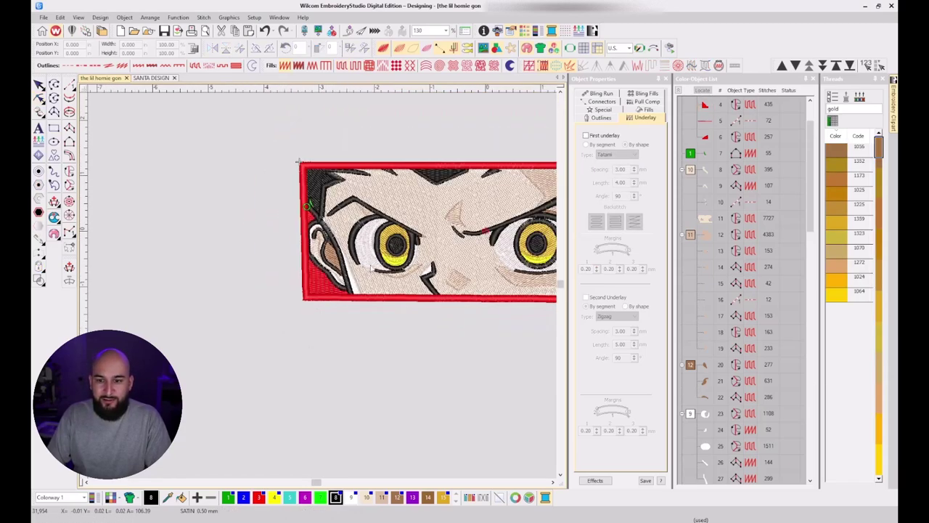
scroll(323, 289, "down", 1)
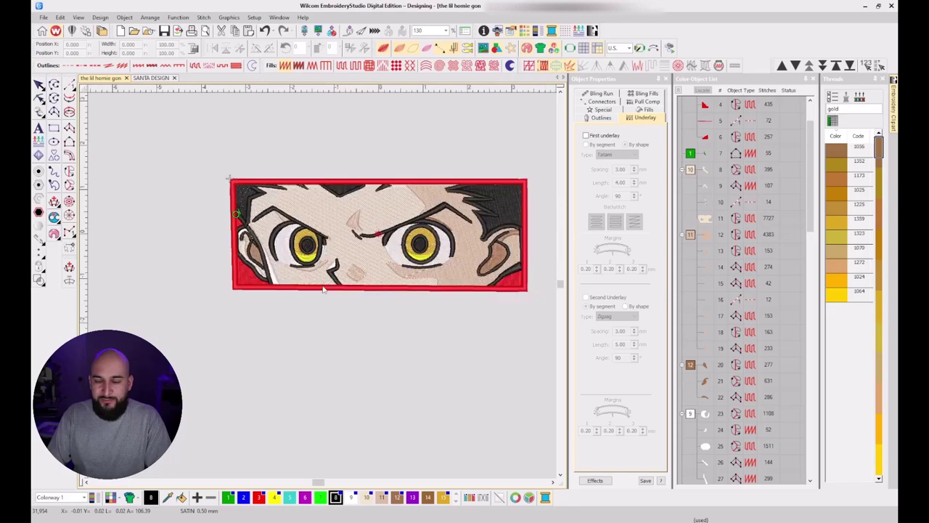
Delete the red satin border object at the end of the stitching order.
scroll(721, 479, "down", 18)
left_click(701, 471, "shift")
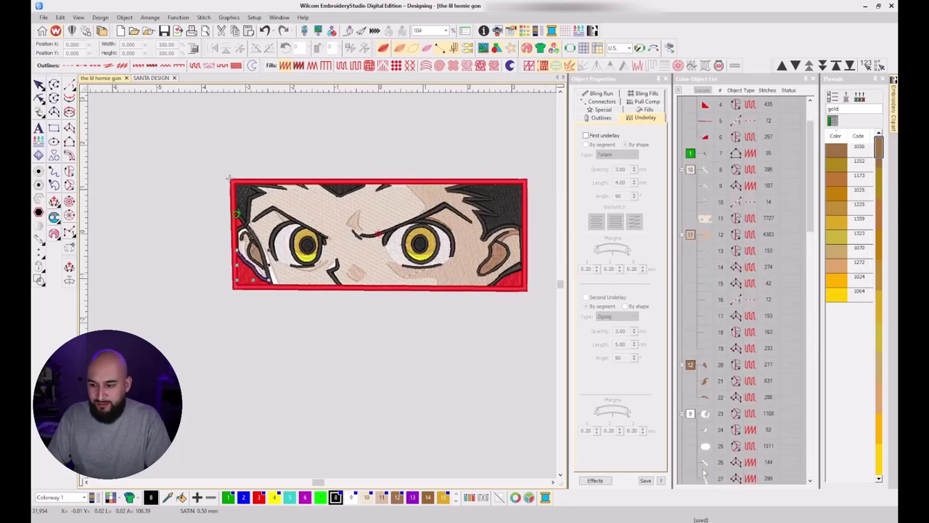
left_click(704, 465)
scroll(717, 466, "down", 5)
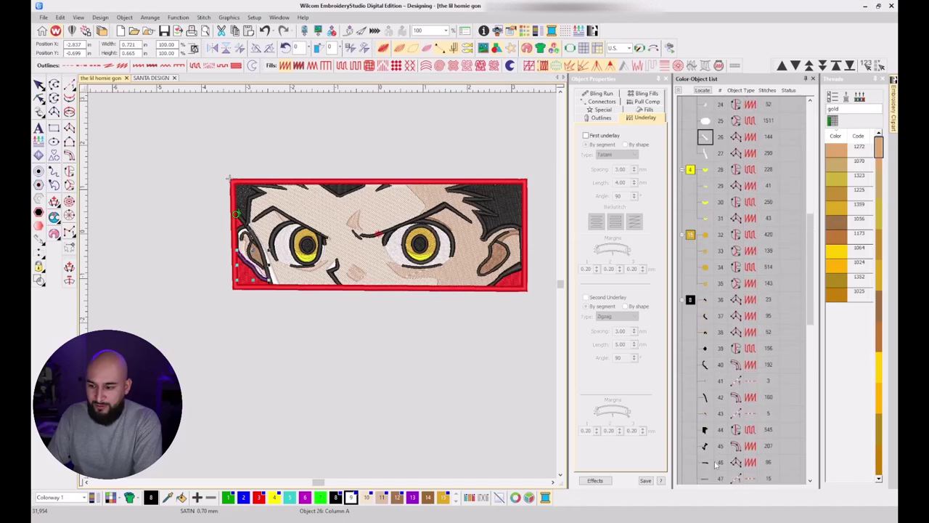
left_click_drag(811, 269, 810, 428)
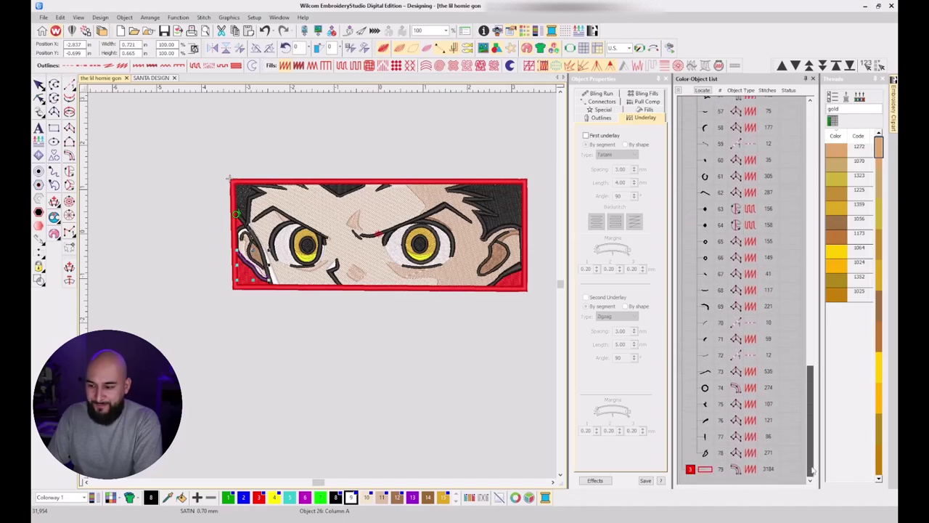
key("Delete")
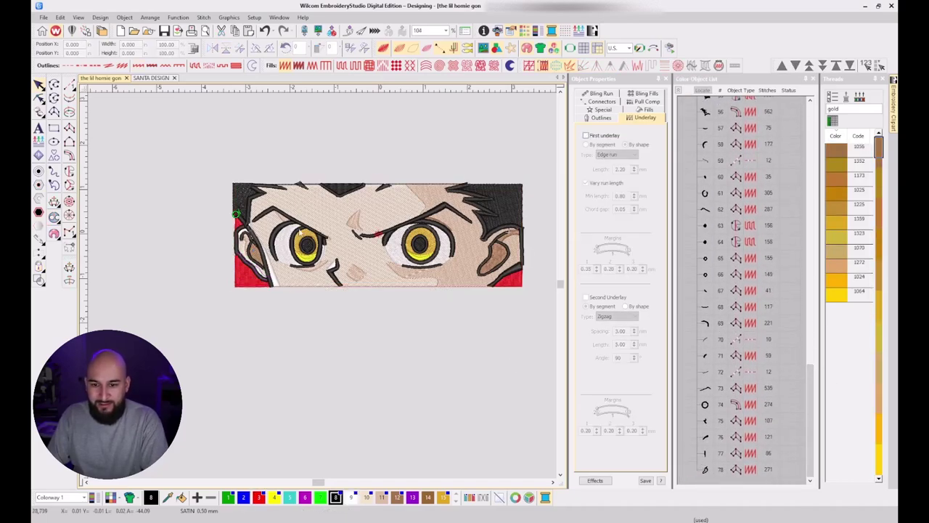
Digitize a new rectangle about 6.53 by 2.33 in around the whole design, from its upper-left to its lower-right fill corner.
left_click(55, 130)
scroll(268, 198, "up", 2)
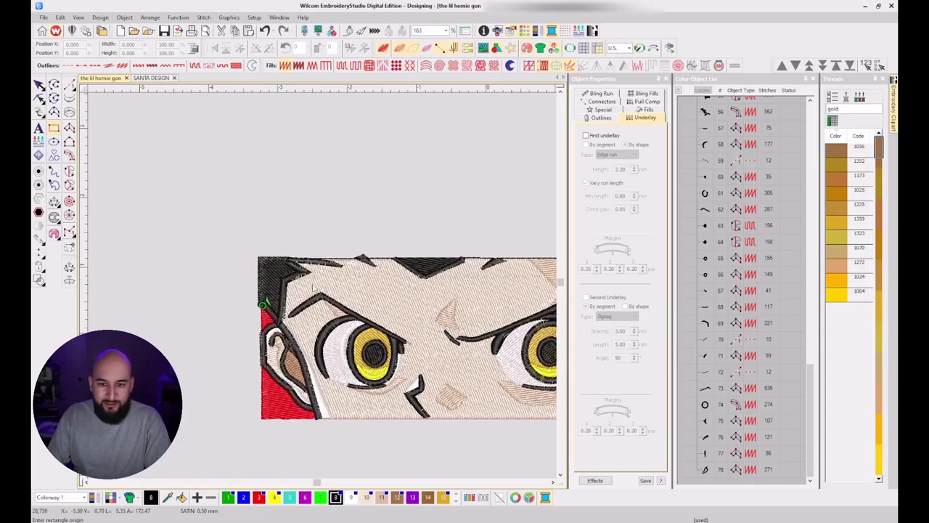
scroll(259, 260, "up", 2)
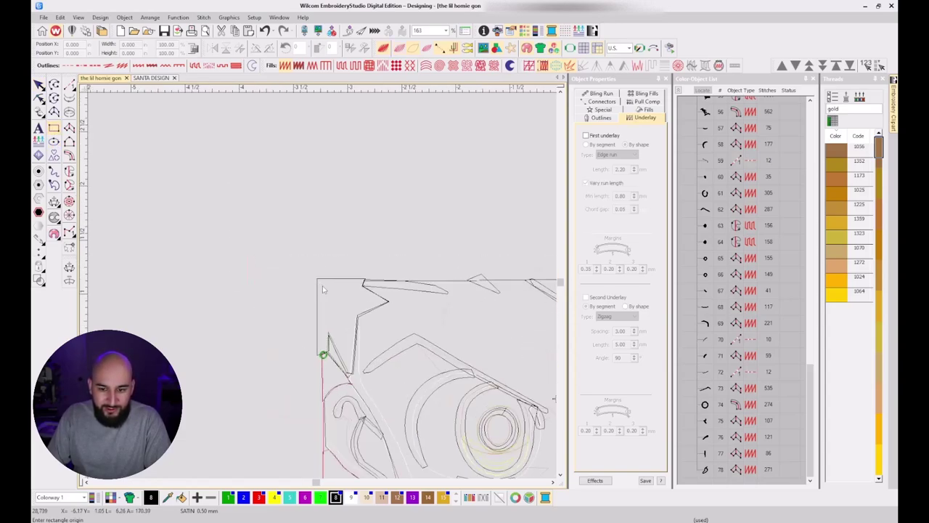
left_click(316, 281)
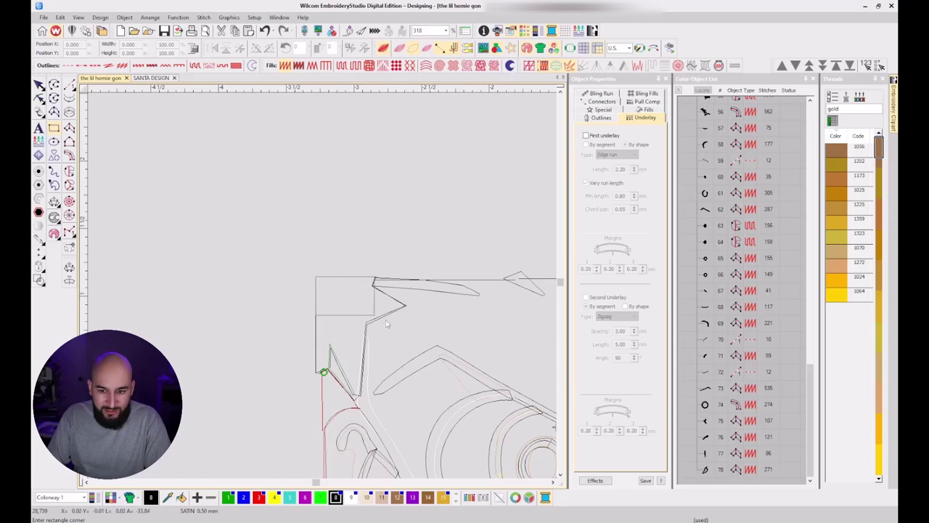
scroll(322, 285, "up", 1)
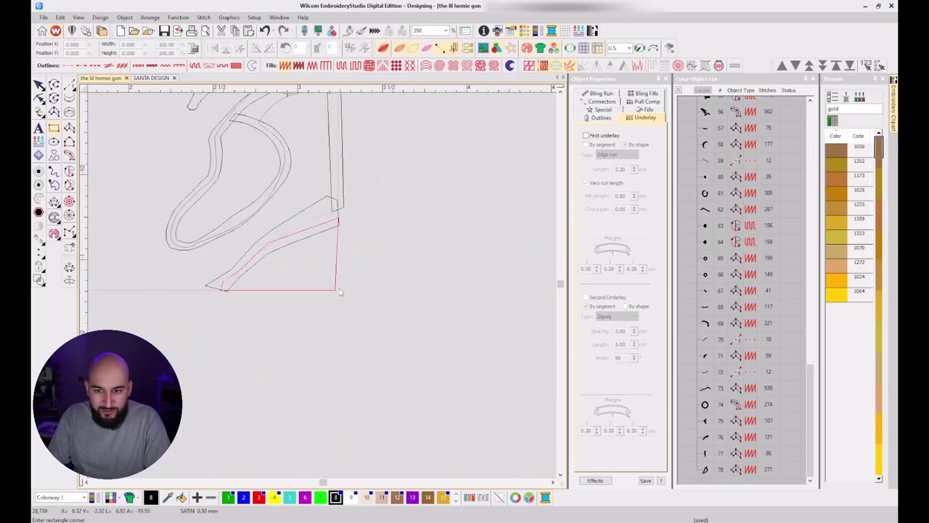
scroll(323, 289, "down", 3)
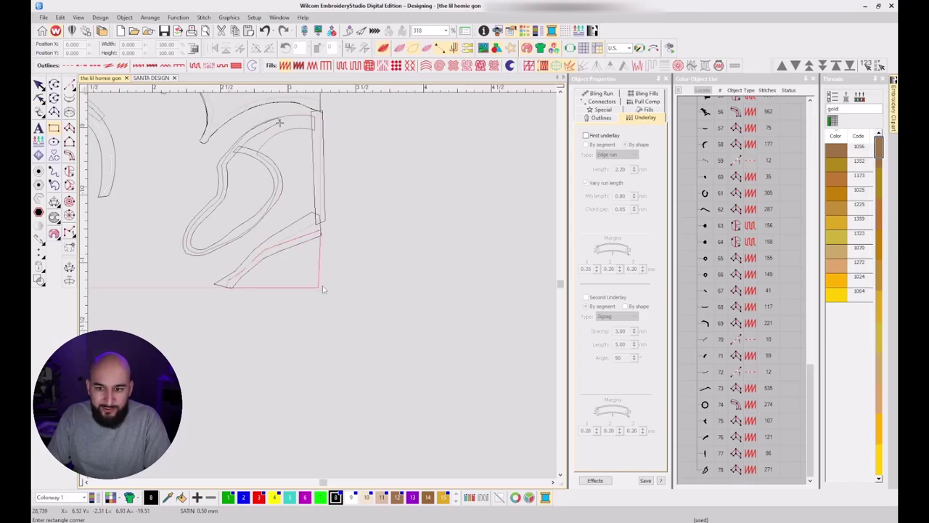
scroll(322, 286, "down", 1)
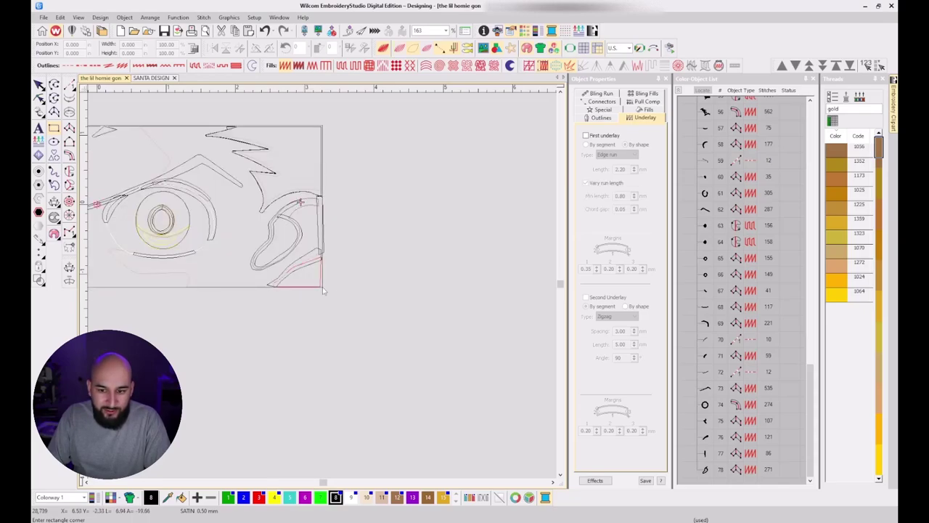
scroll(323, 287, "up", 6)
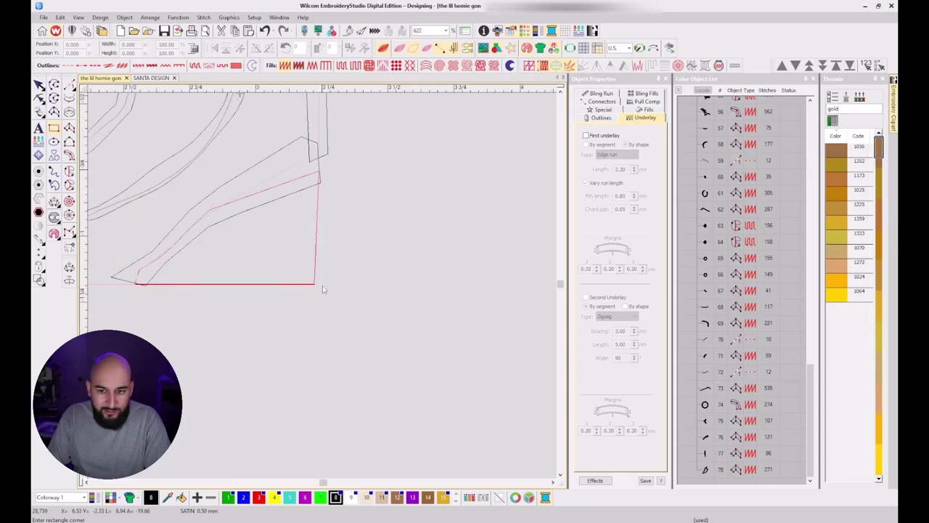
left_click(322, 285)
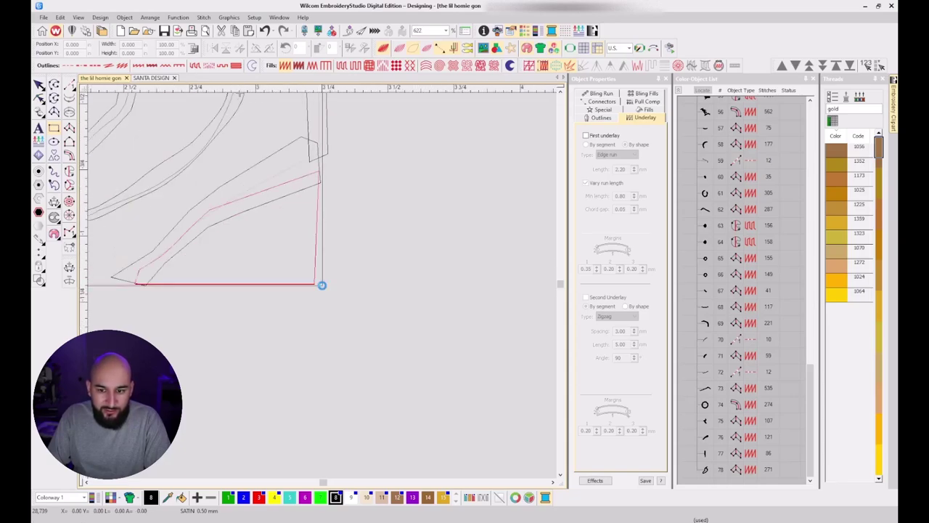
scroll(323, 290, "down", 4)
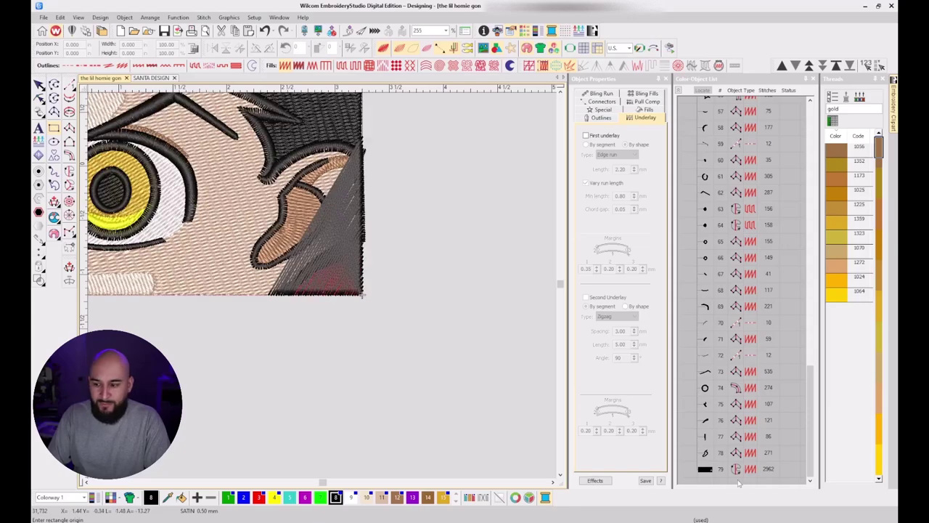
Convert the new filled rectangle into a satin outline border.
left_click(704, 468)
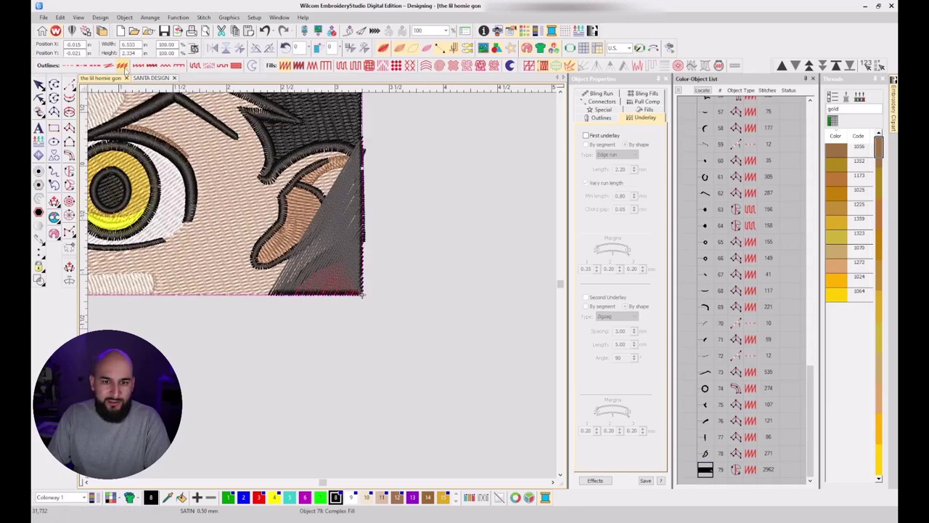
left_click(135, 66)
scroll(191, 201, "down", 3)
scroll(213, 293, "down", 1)
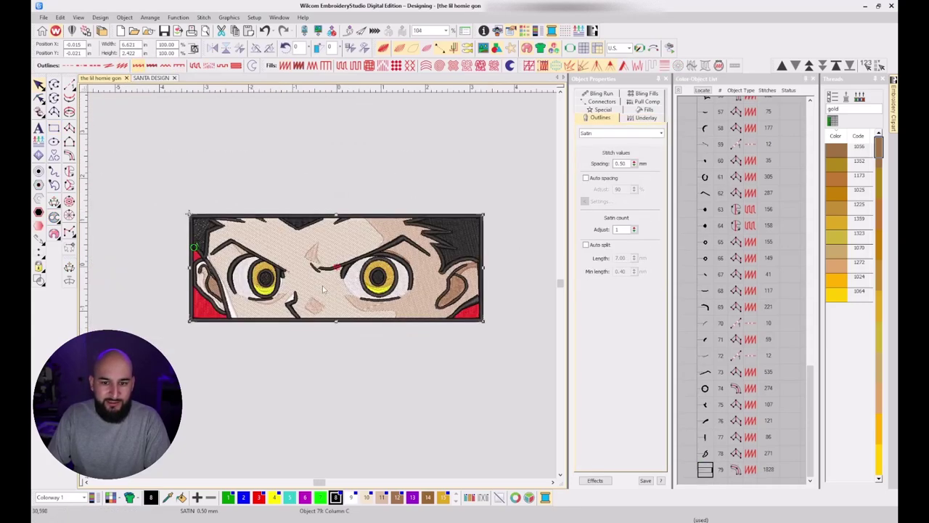
Switch the measurement units to metric and set the rectangle border's column width to 3.20 mm.
left_click(615, 110)
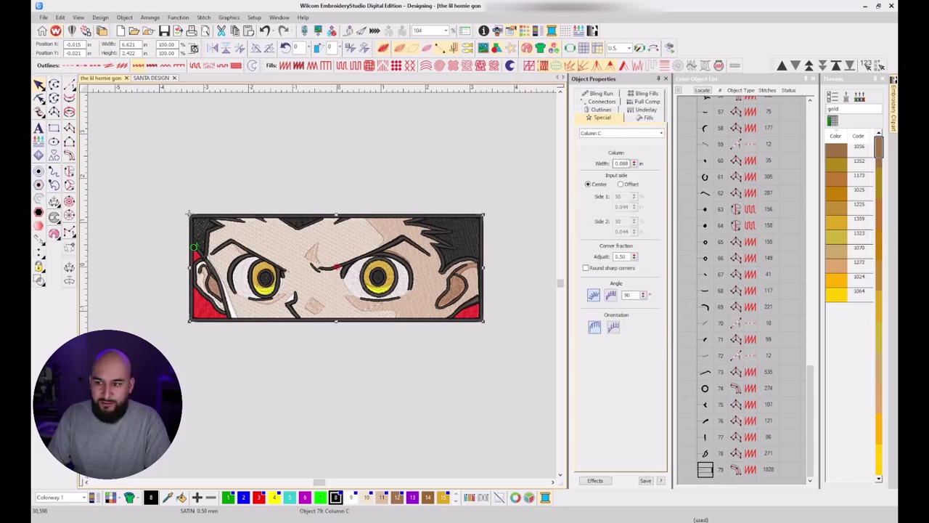
left_click(629, 48)
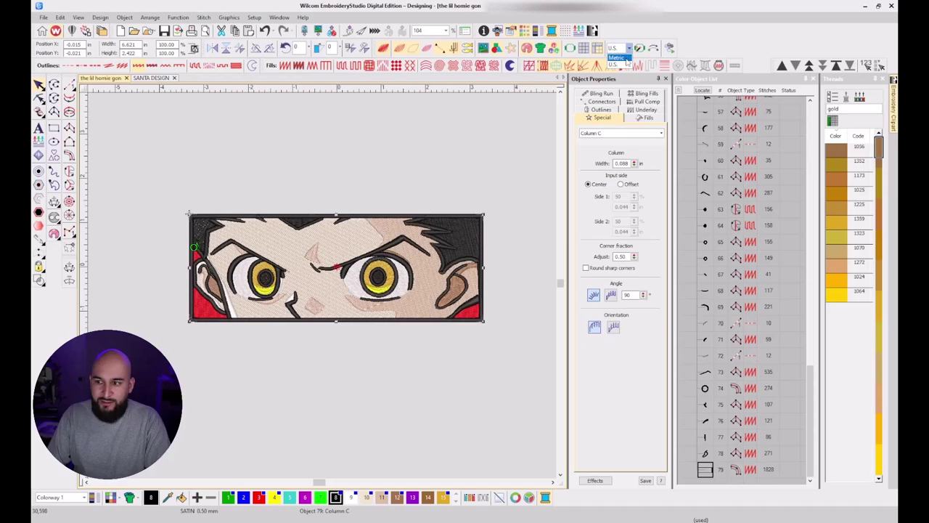
left_click(627, 62)
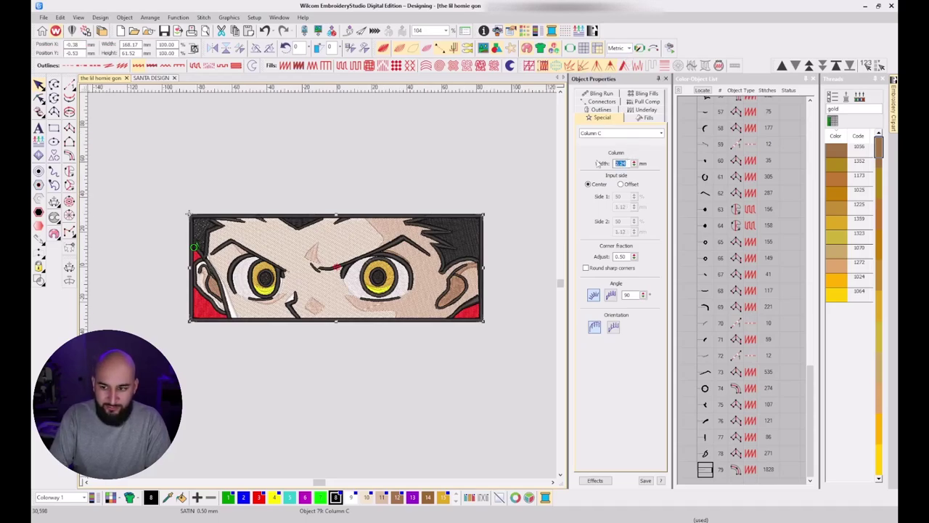
type("3")
key("Return")
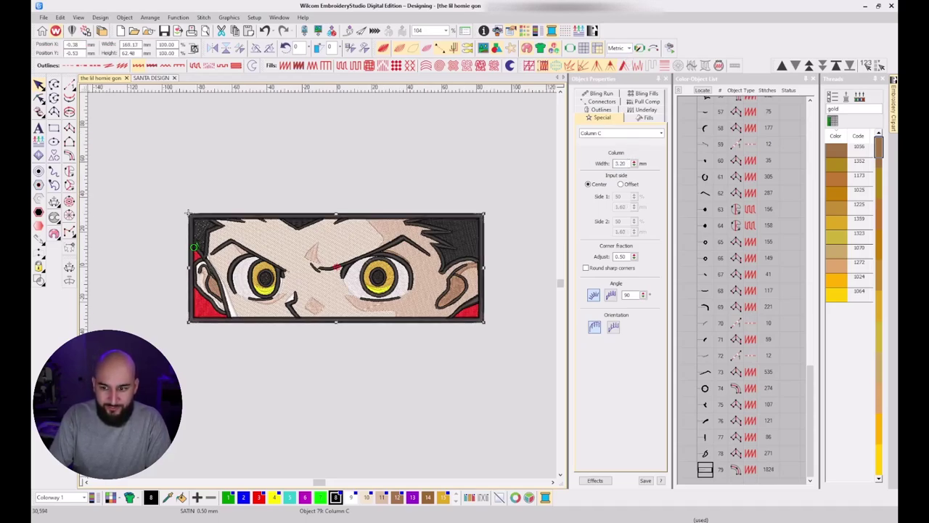
left_click(319, 182)
left_click(322, 216)
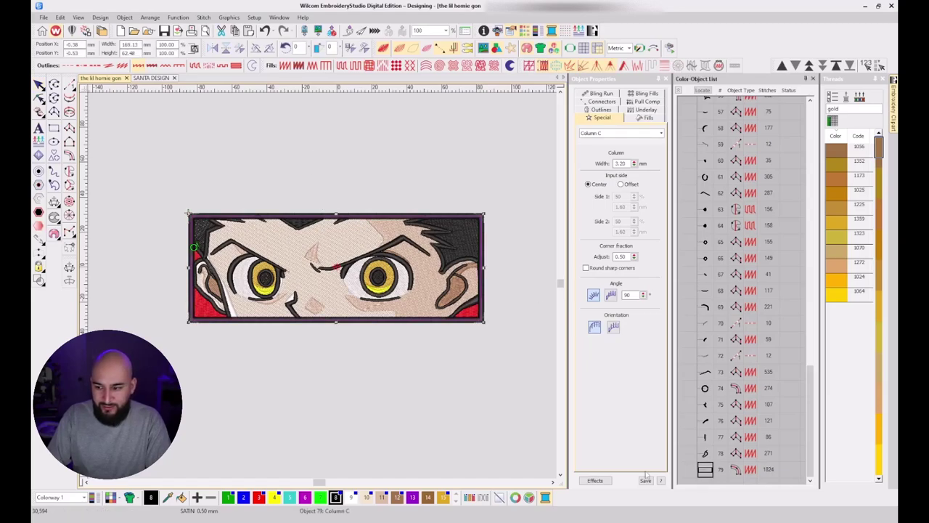
Recolor the rectangle border red (color 3) and give it an edge run first underlay and a zigzag second underlay.
left_click(259, 497)
scroll(324, 289, "up", 3)
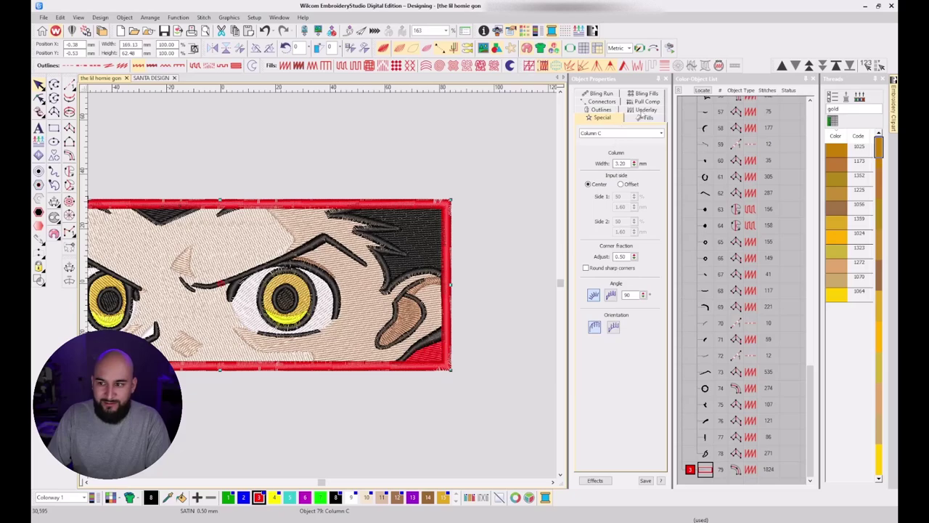
left_click(646, 109)
left_click(608, 136)
left_click(616, 155)
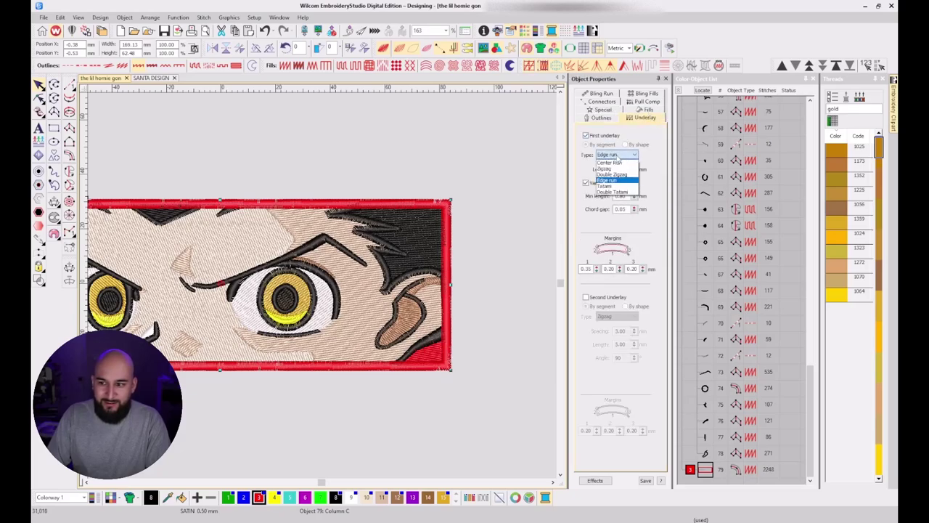
left_click(619, 158)
left_click(602, 297)
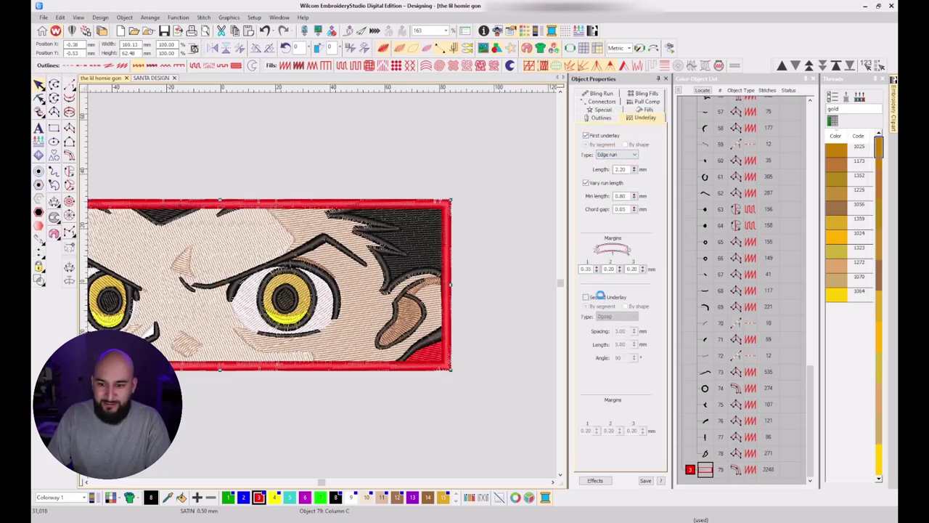
left_click(496, 312)
scroll(355, 294, "down", 1)
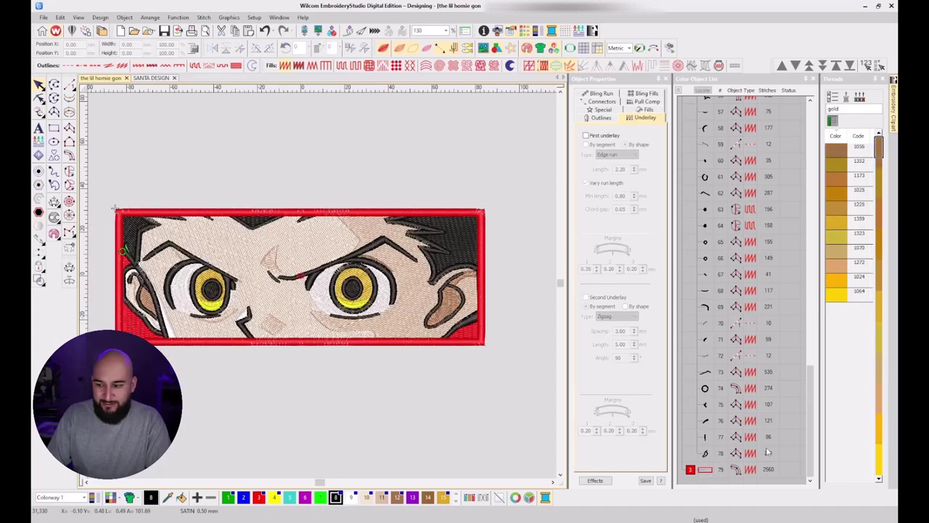
Set the red border's satin stitch spacing to 0.38 mm.
left_click(705, 472)
left_click(610, 116)
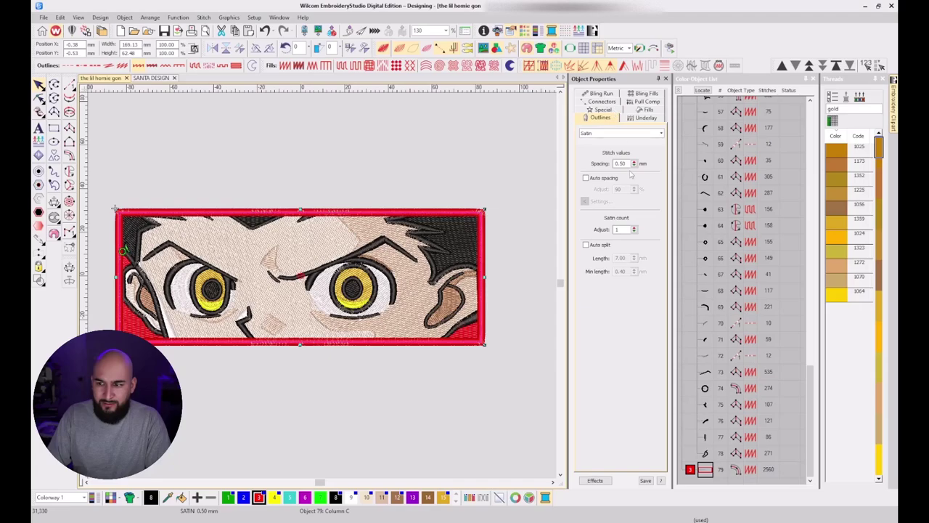
type("0.38")
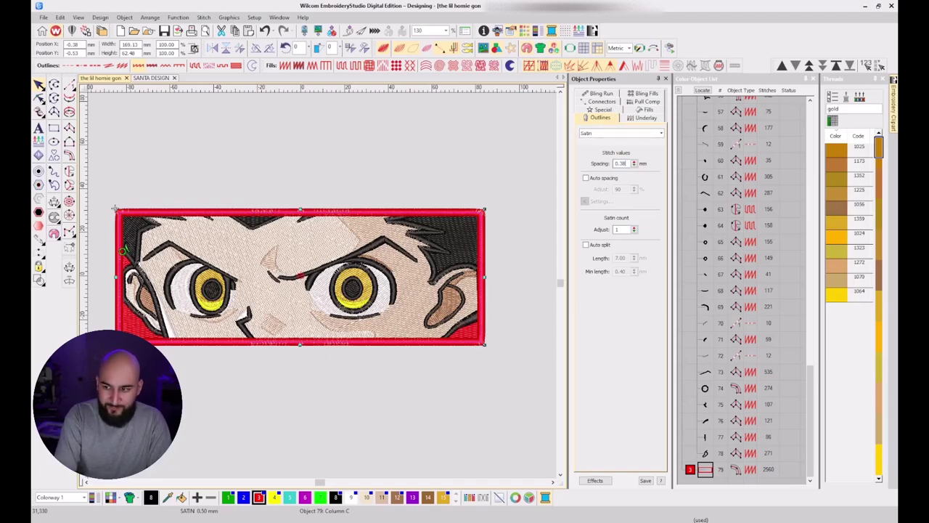
key("Return")
left_click(361, 170)
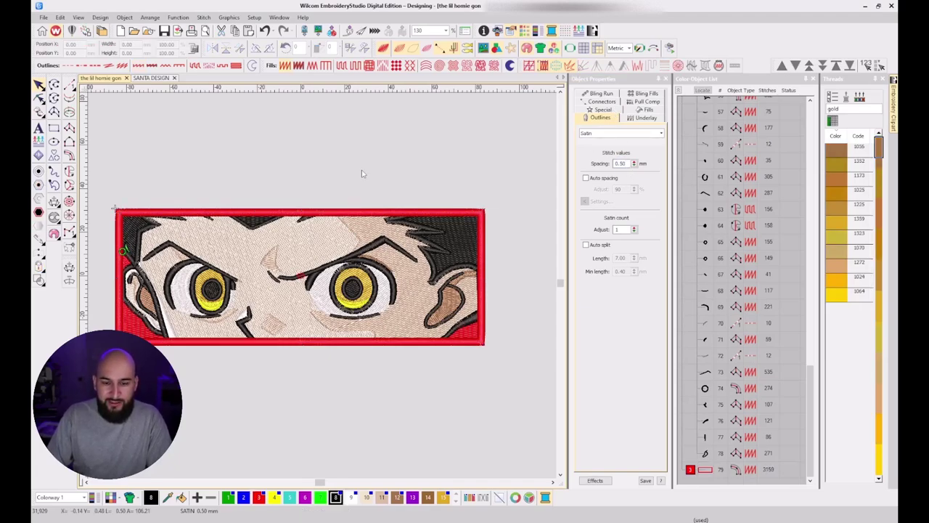